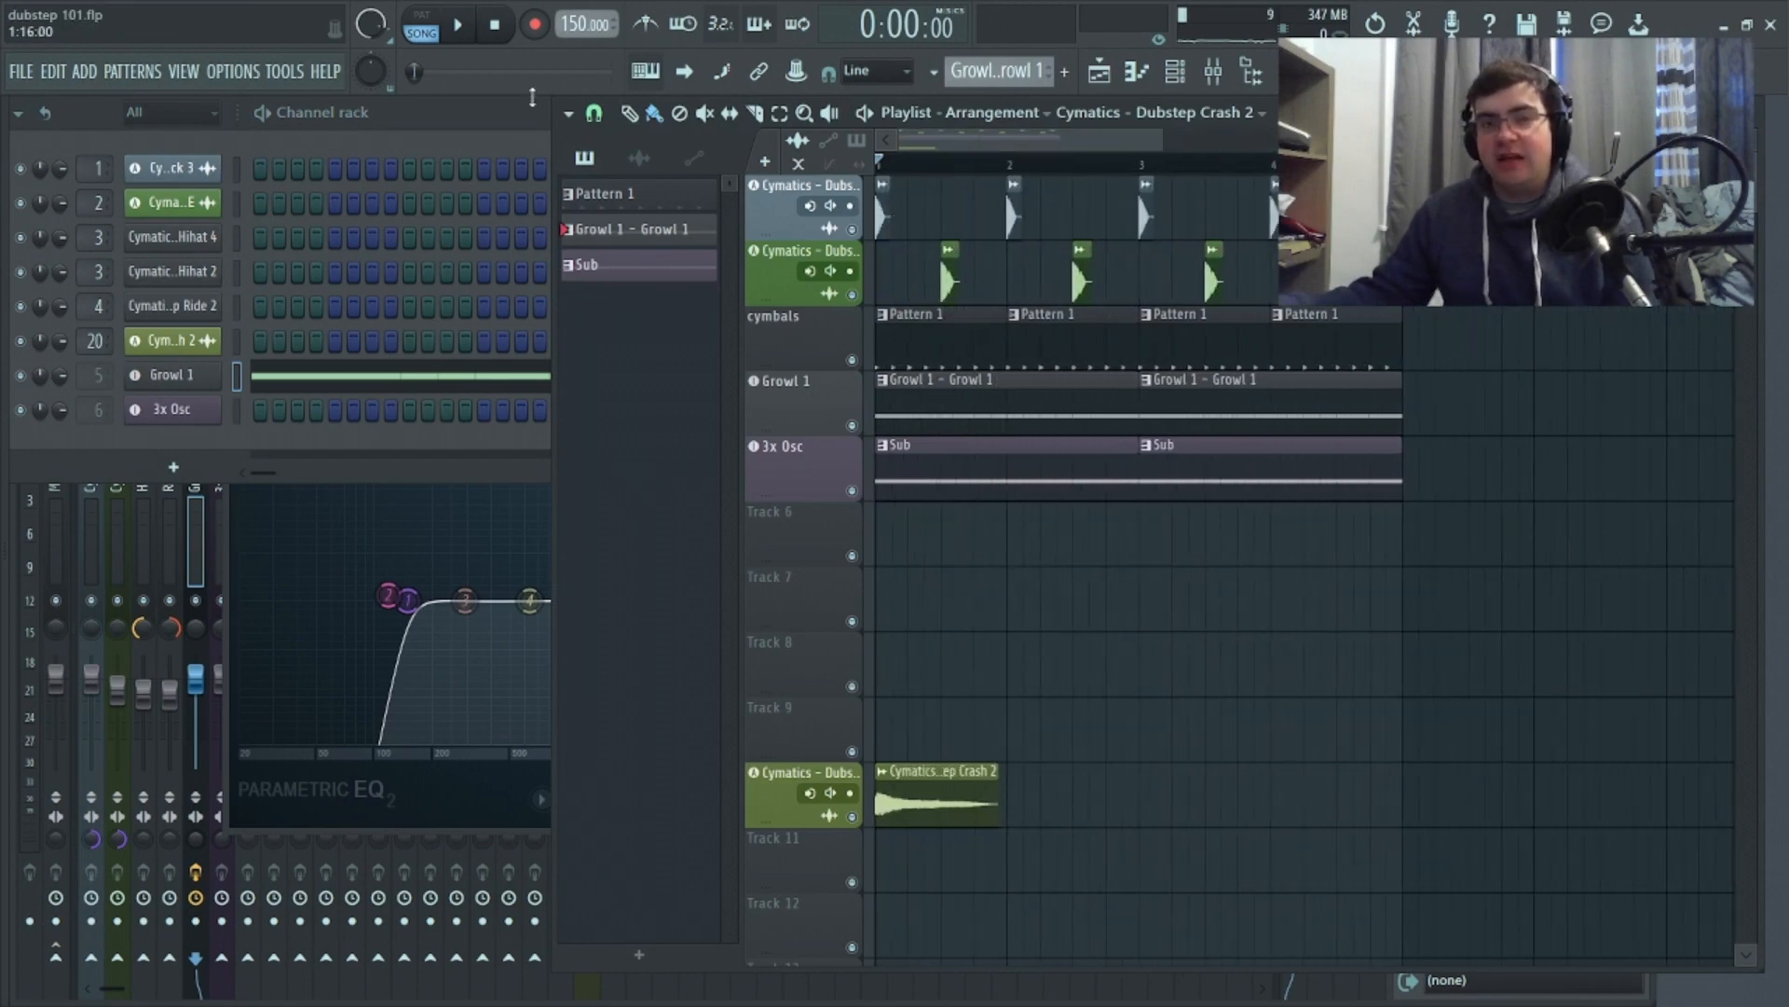
Play the arrangement from the start, stop playback, and bring the mixer to the front
click(466, 26)
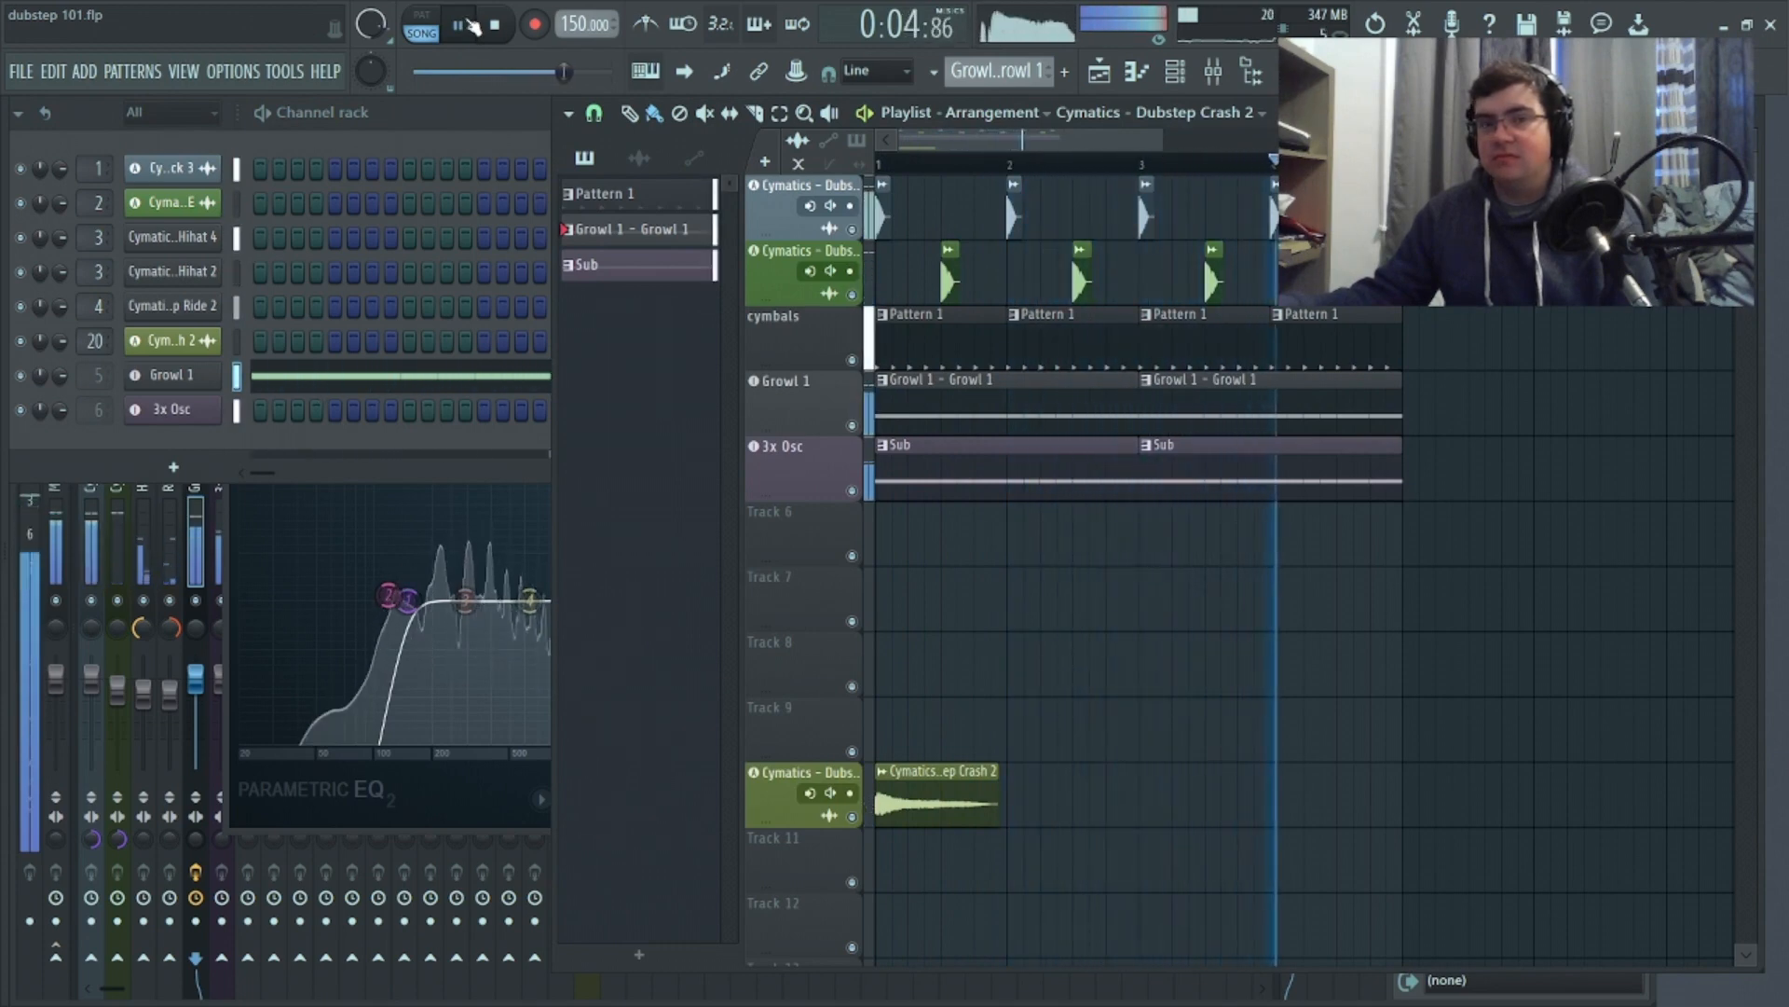
click(497, 28)
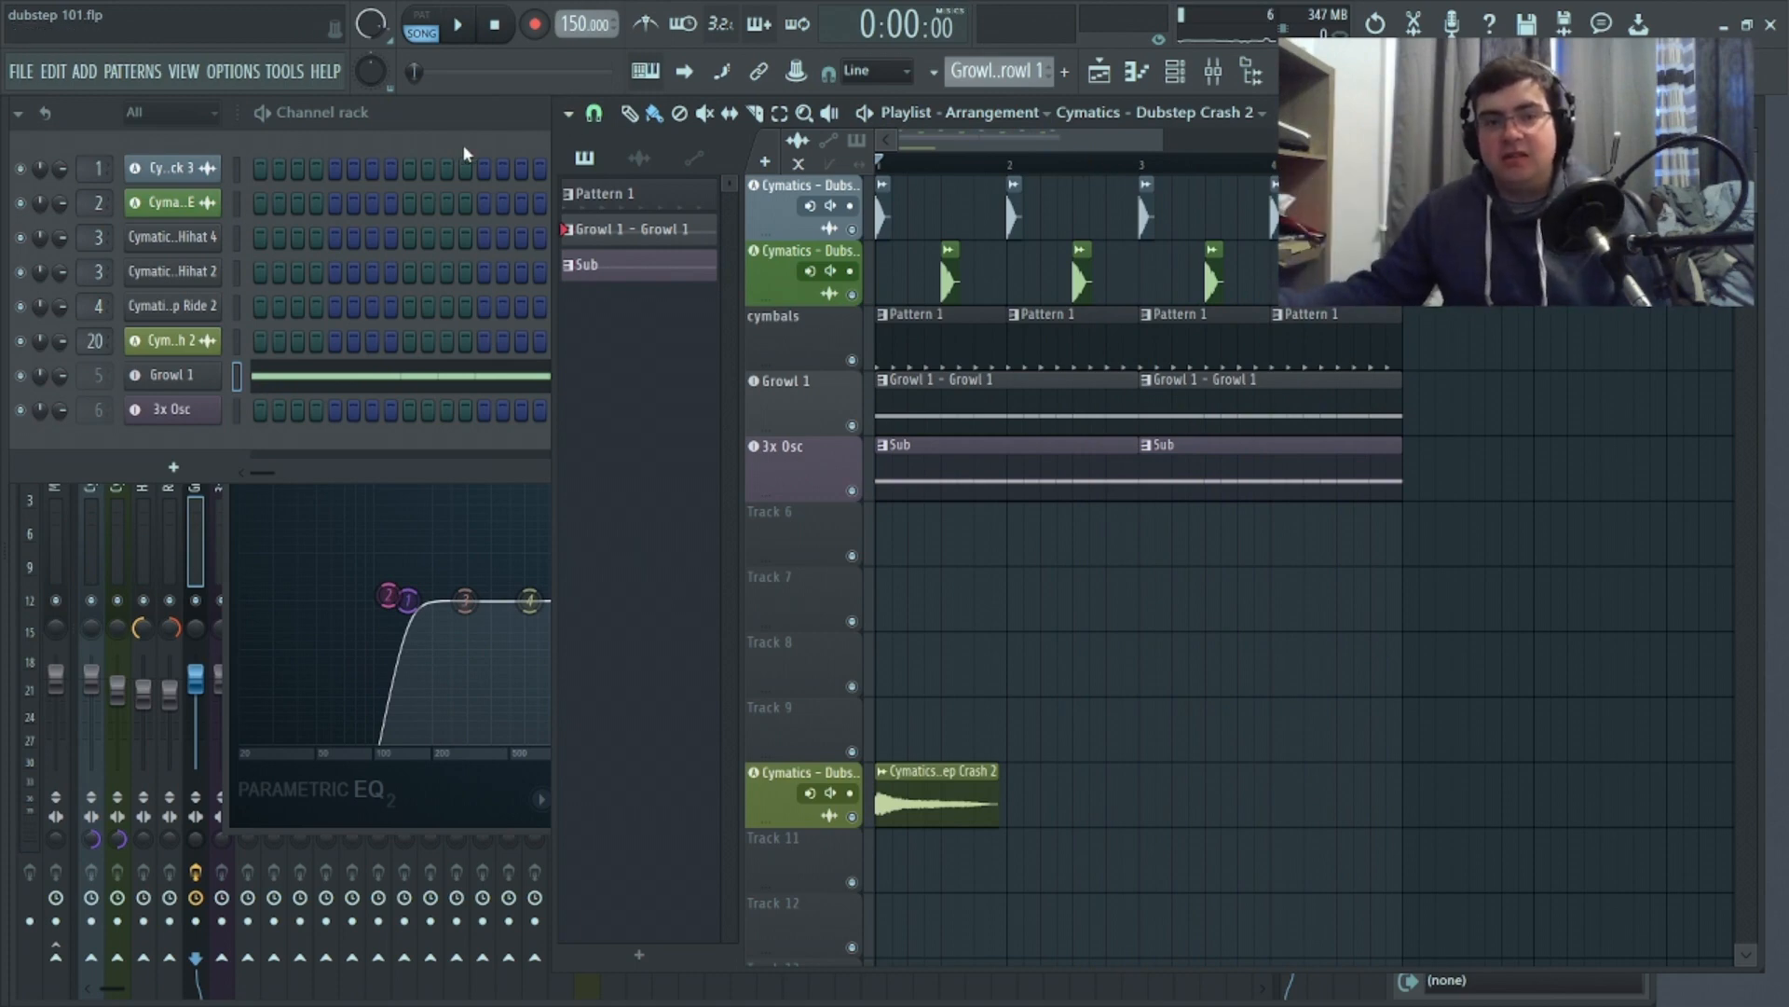
click(244, 995)
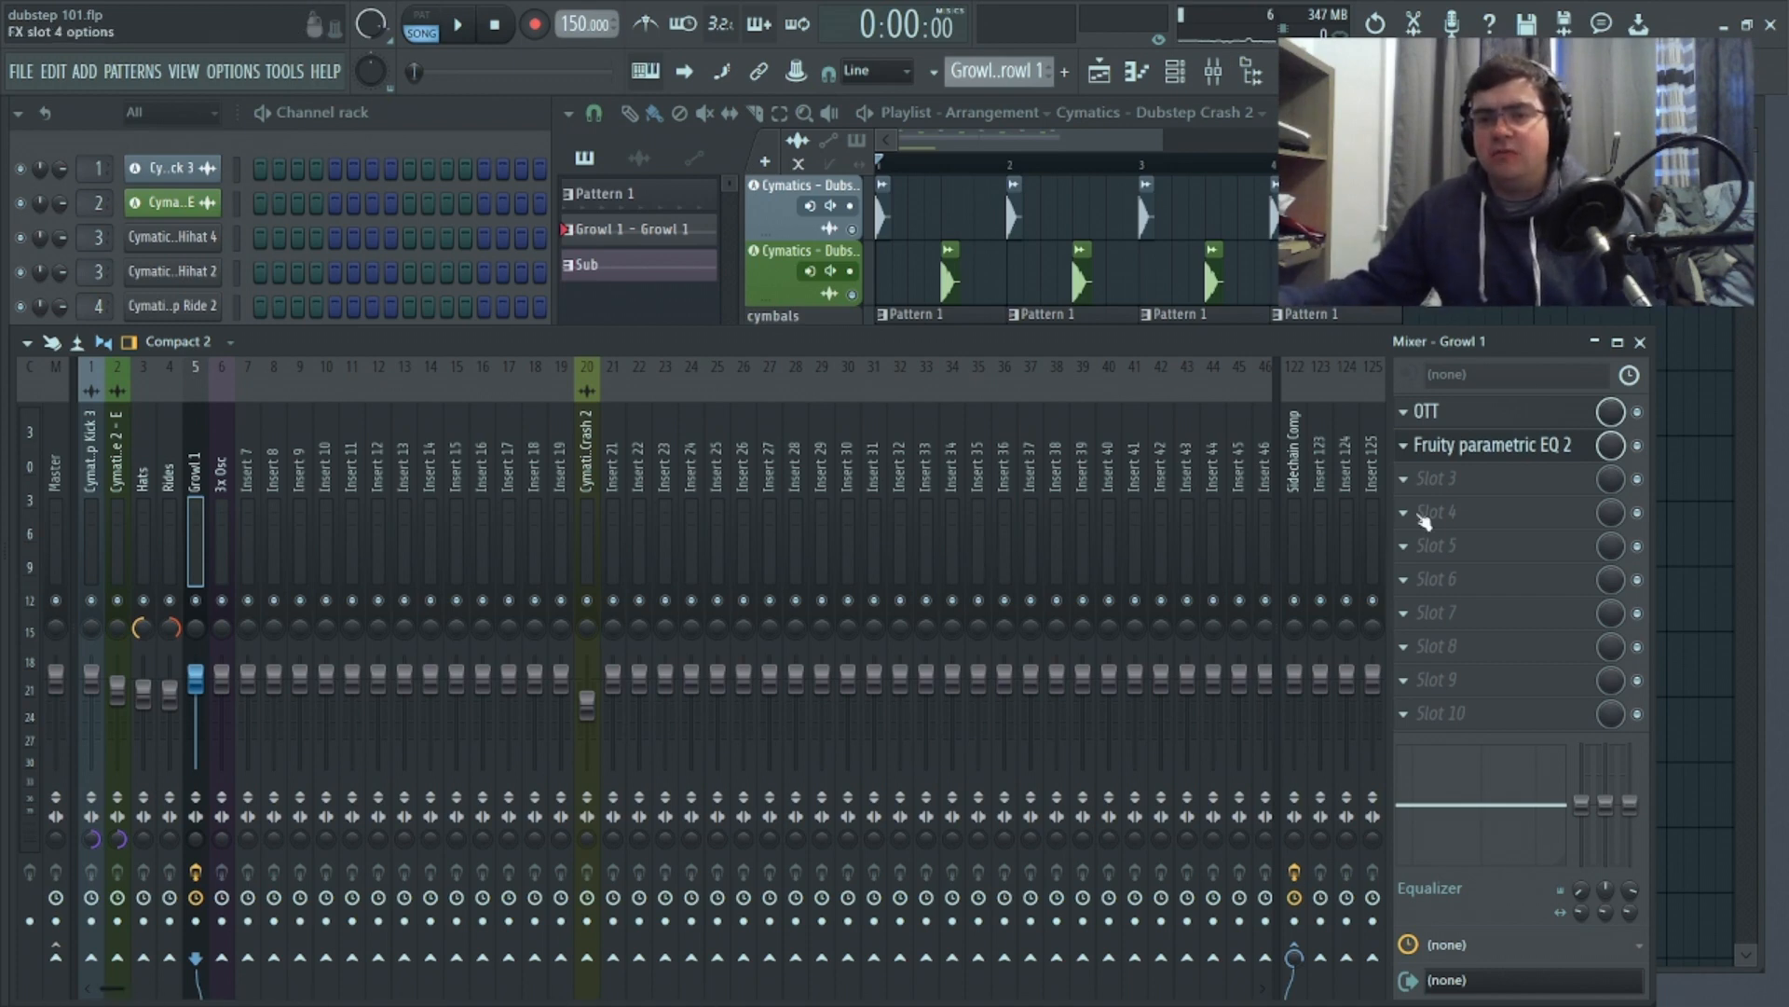
click(1321, 479)
click(1352, 483)
click(1377, 483)
click(1312, 483)
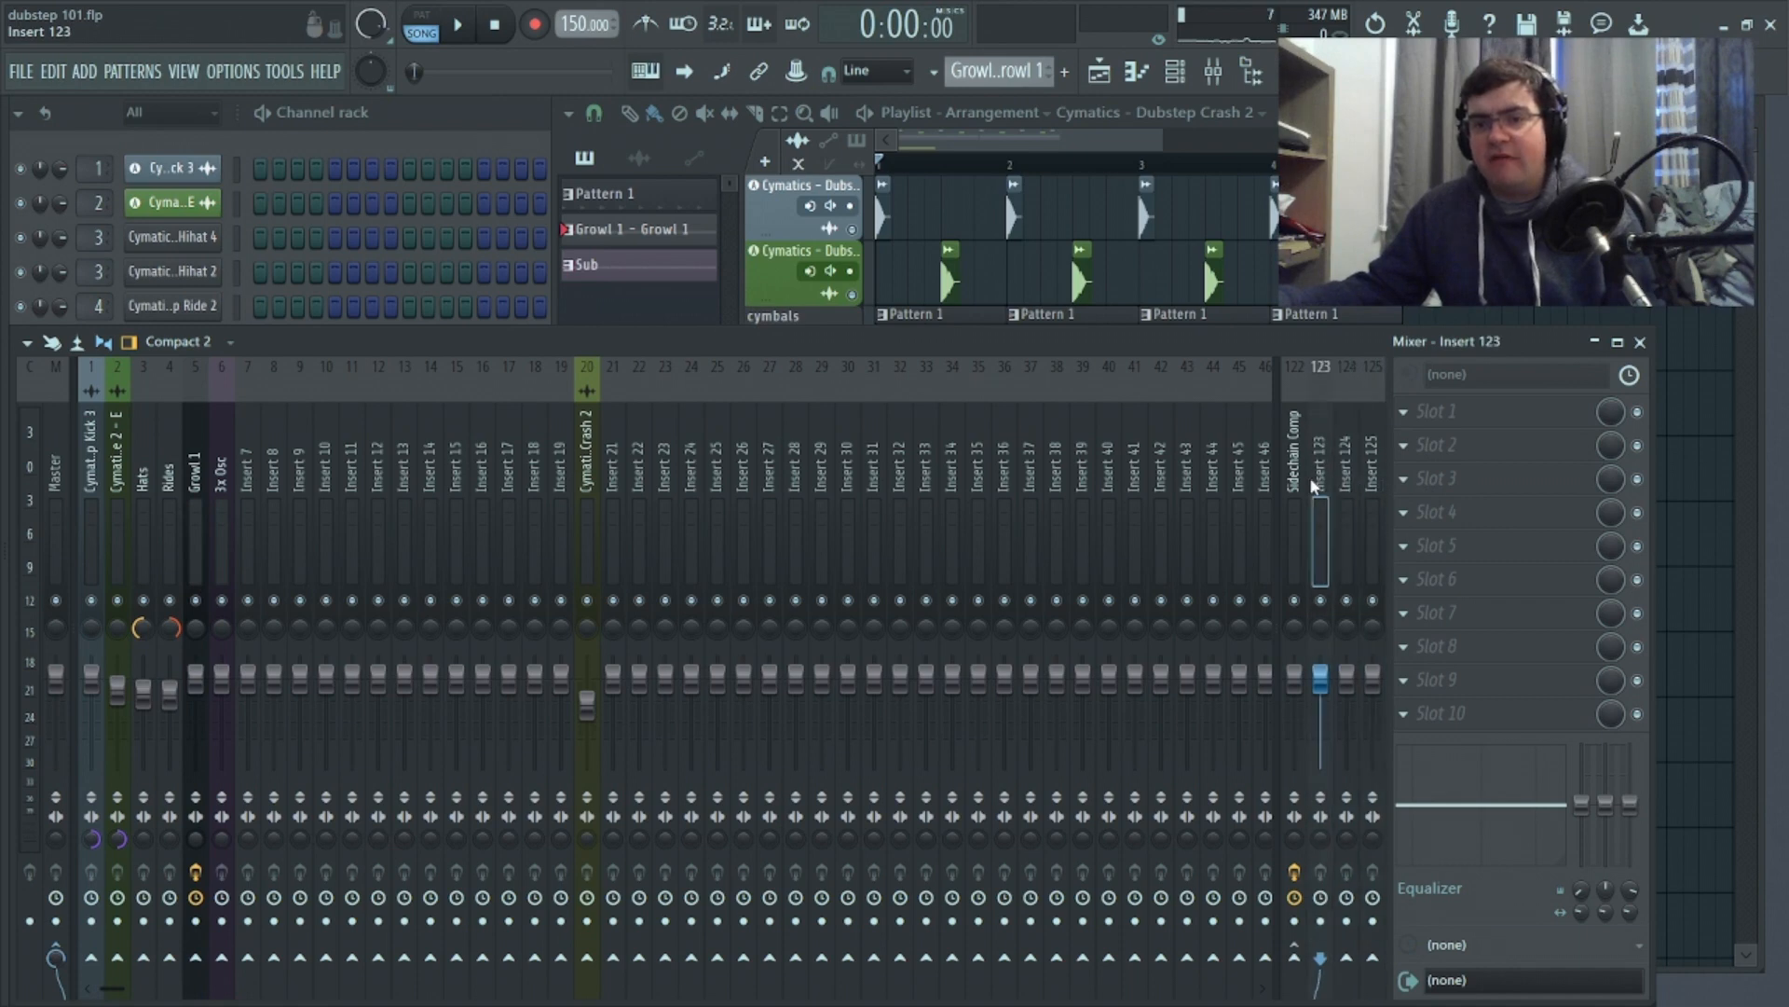
click(1370, 483)
click(1348, 473)
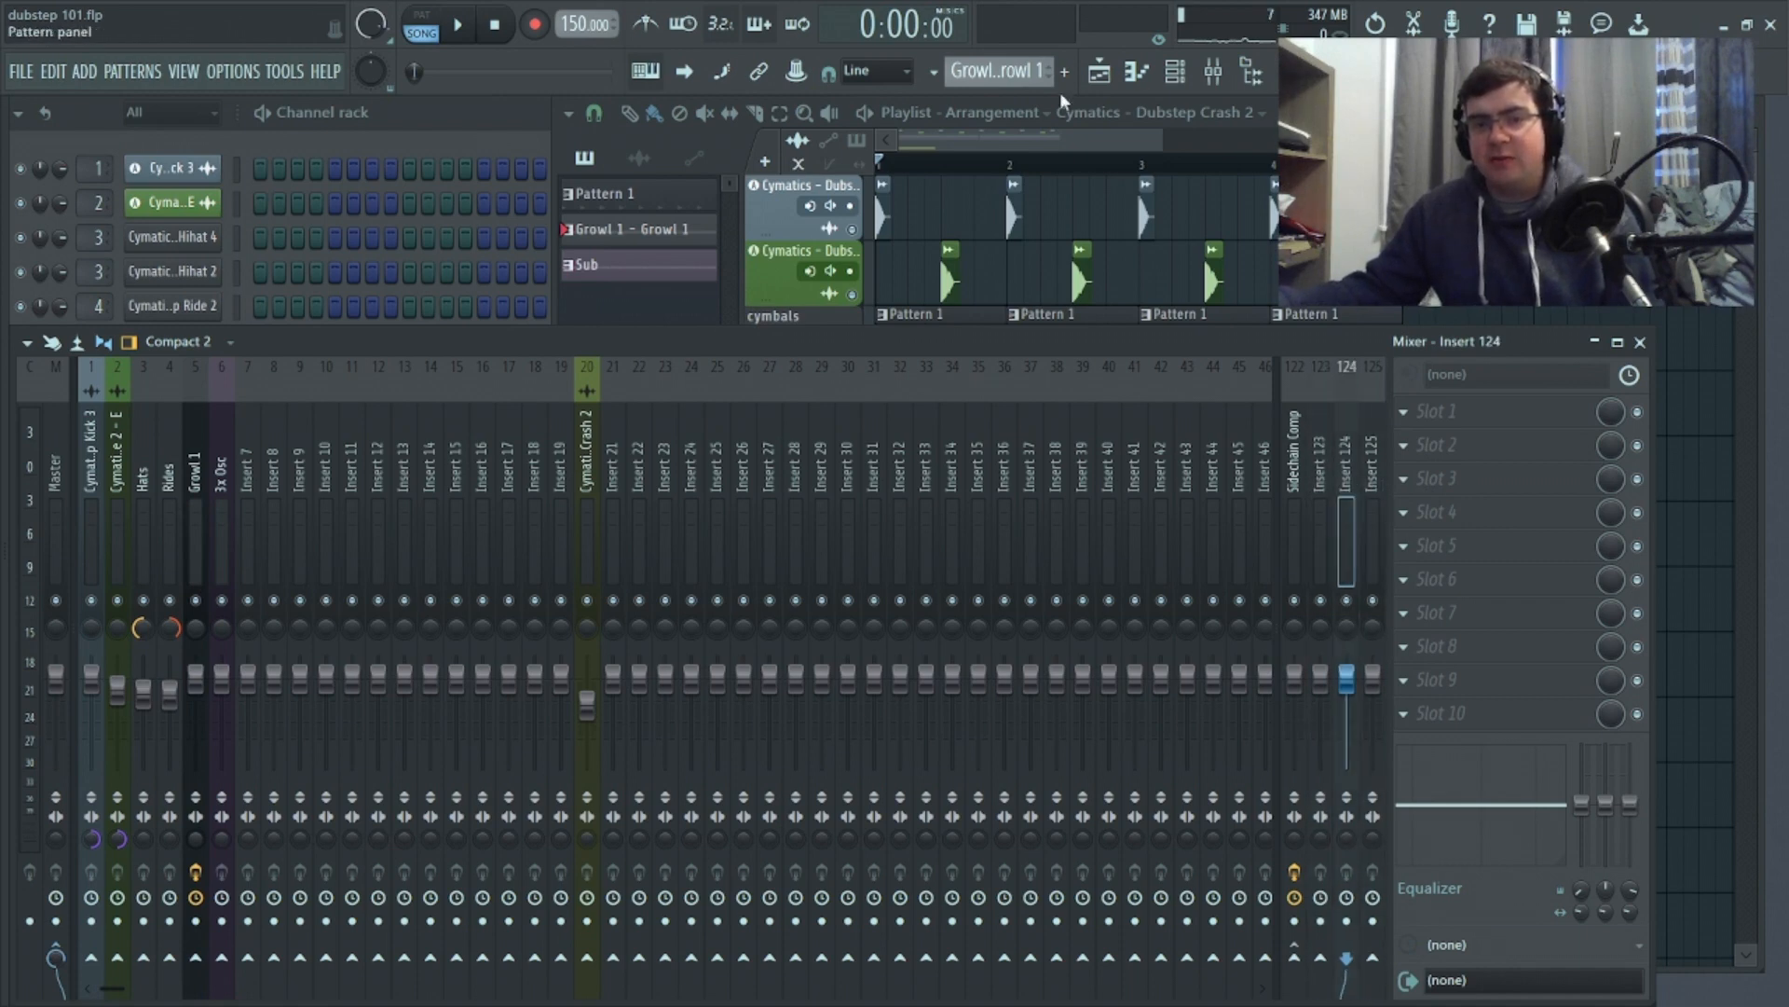
click(1323, 479)
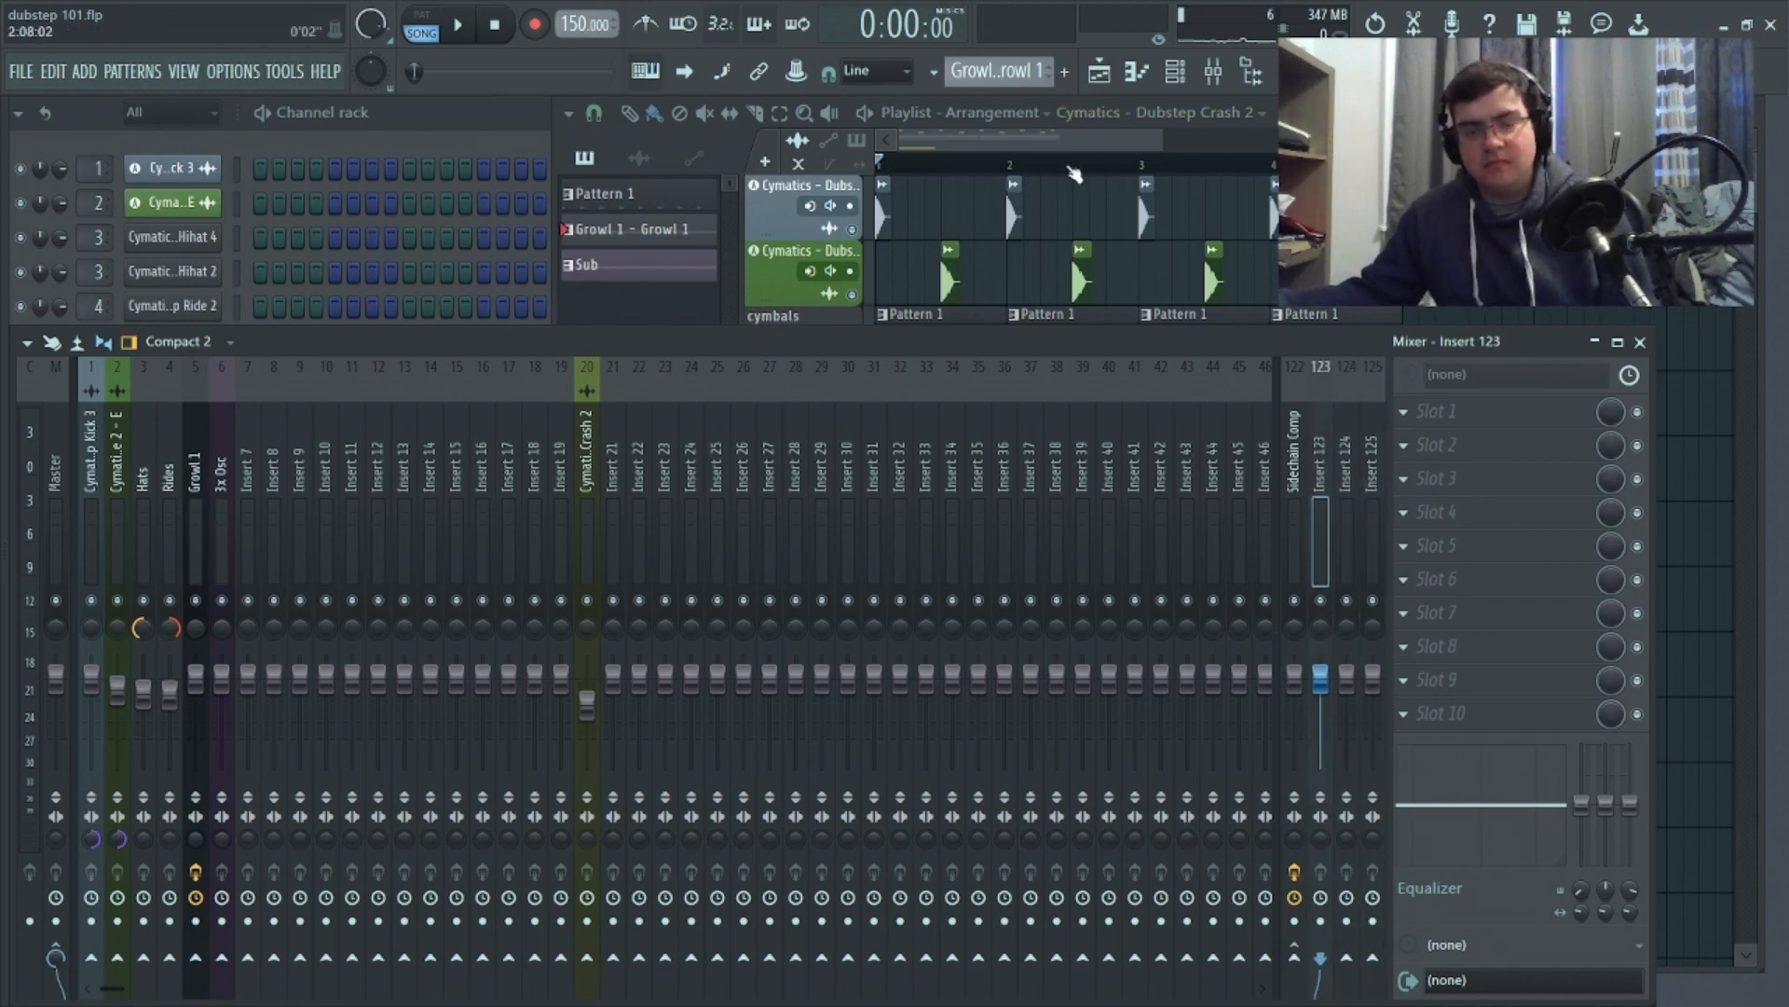
click(196, 485)
click(1318, 464)
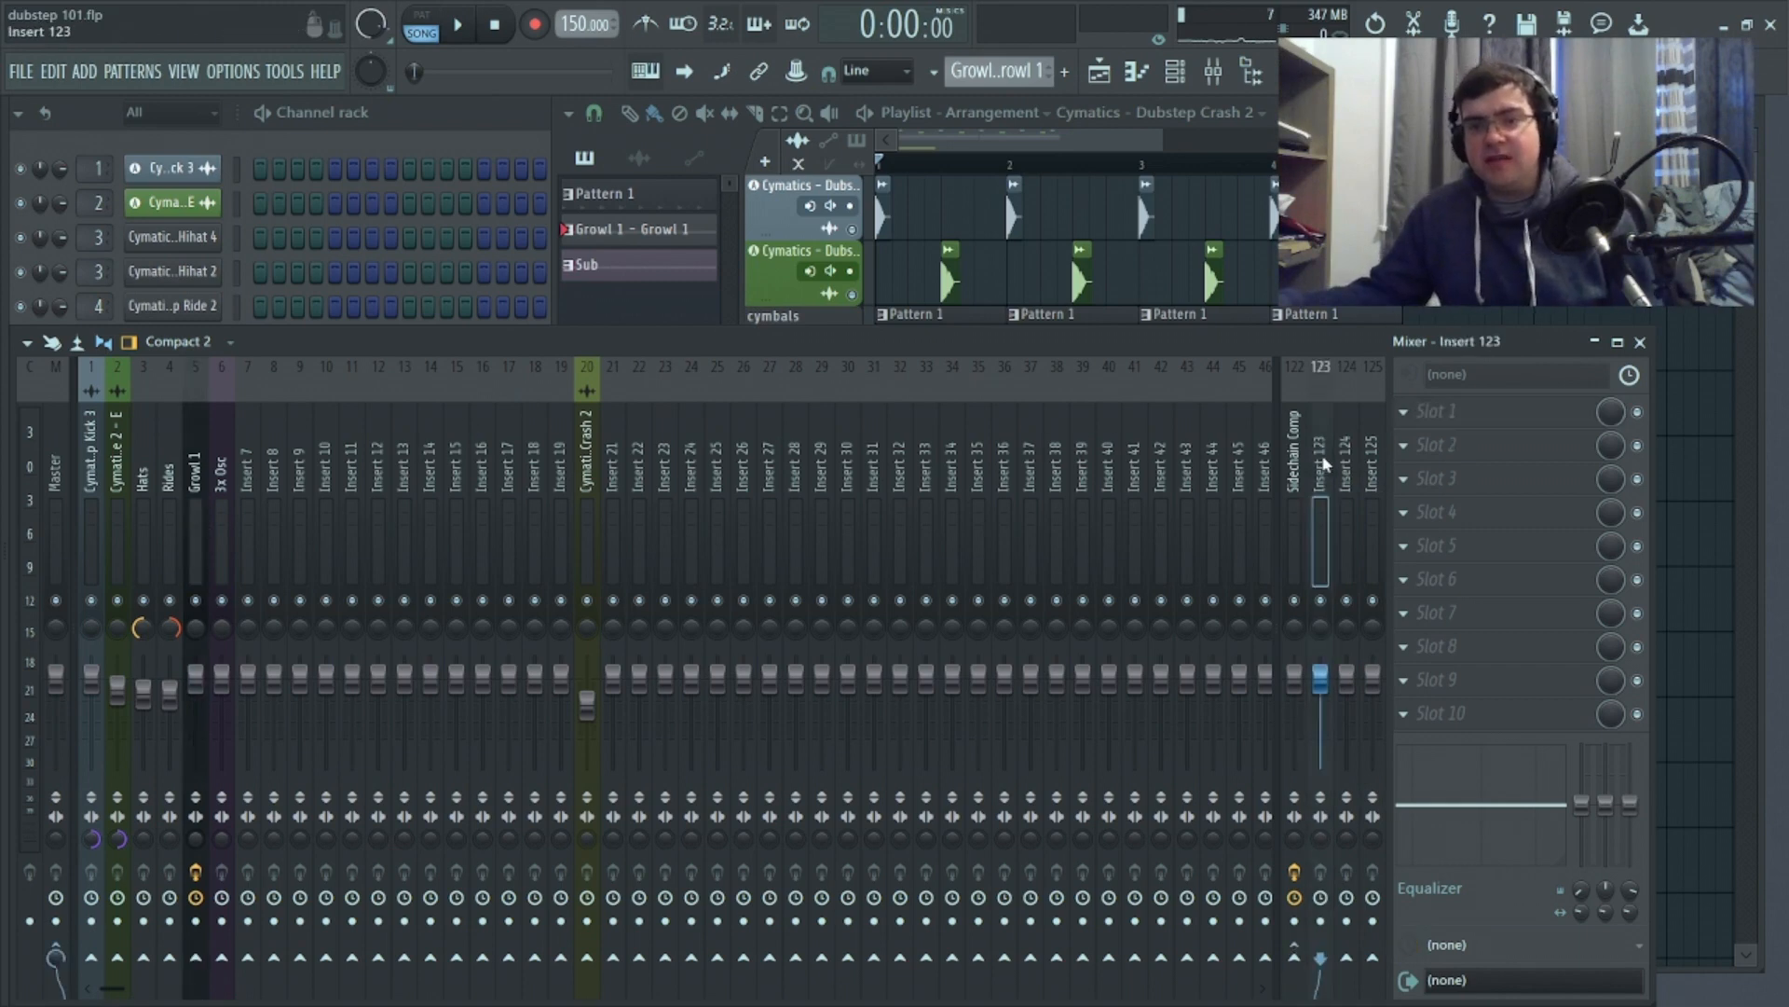
click(1360, 450)
click(1344, 457)
click(1318, 461)
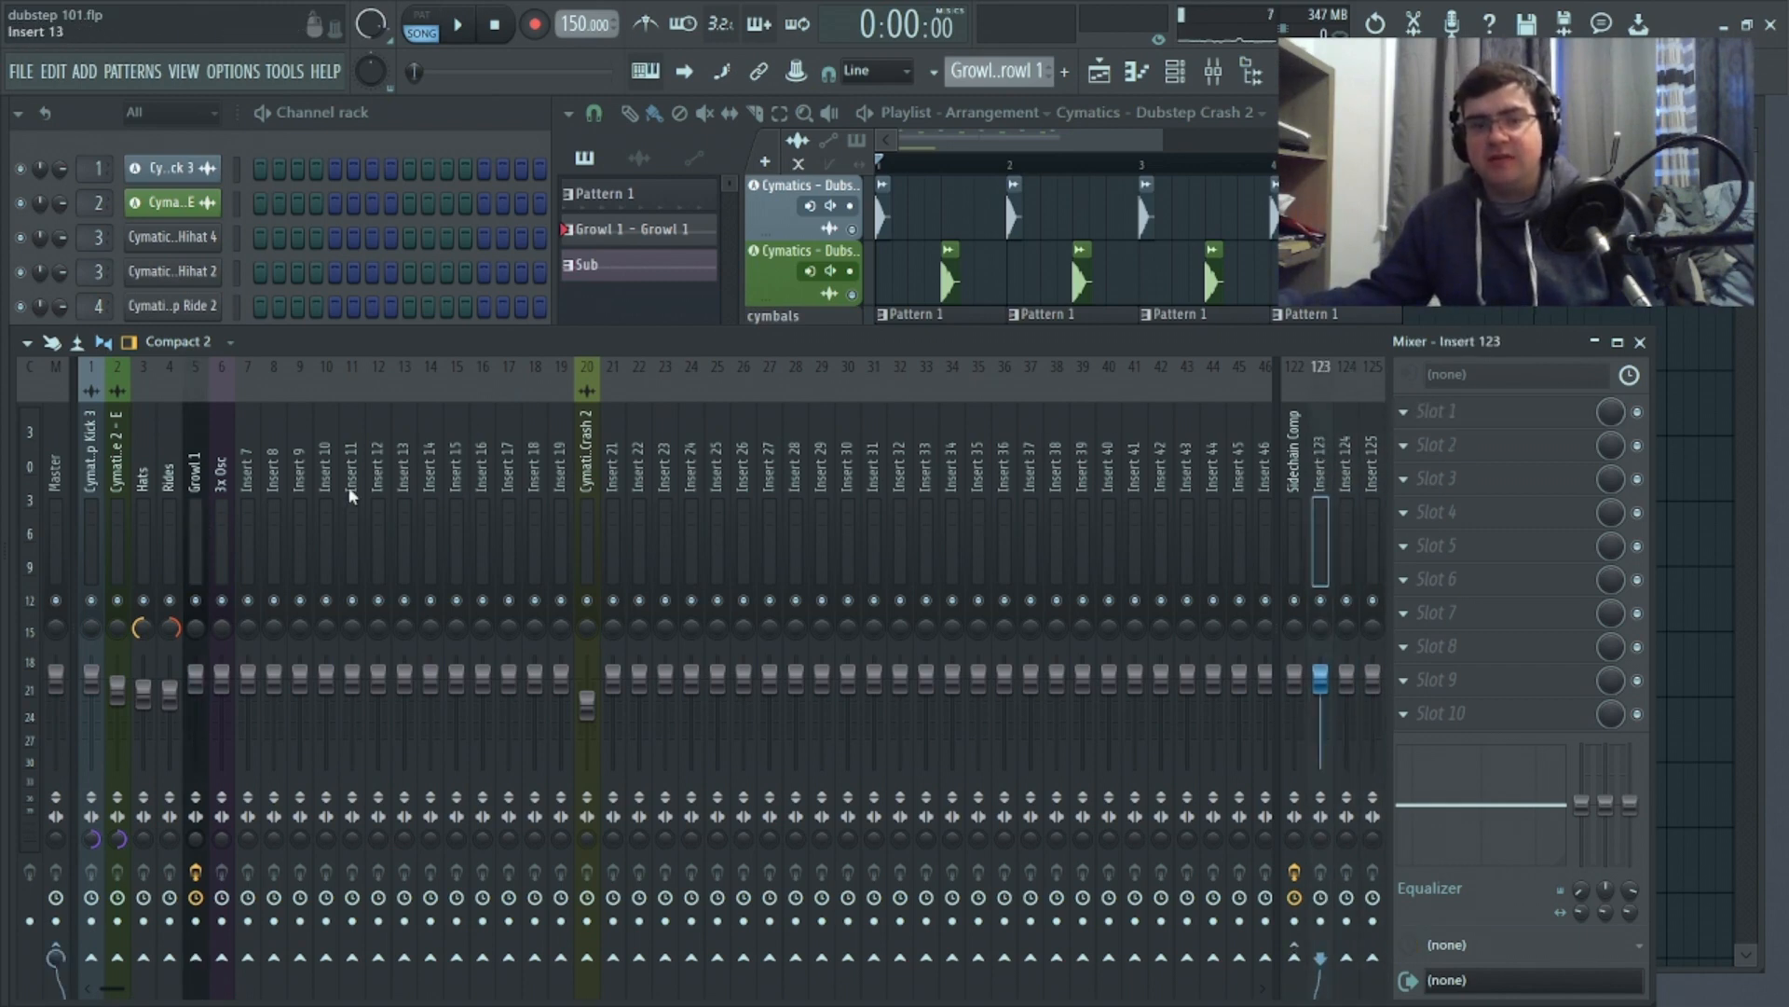
click(196, 484)
click(1319, 425)
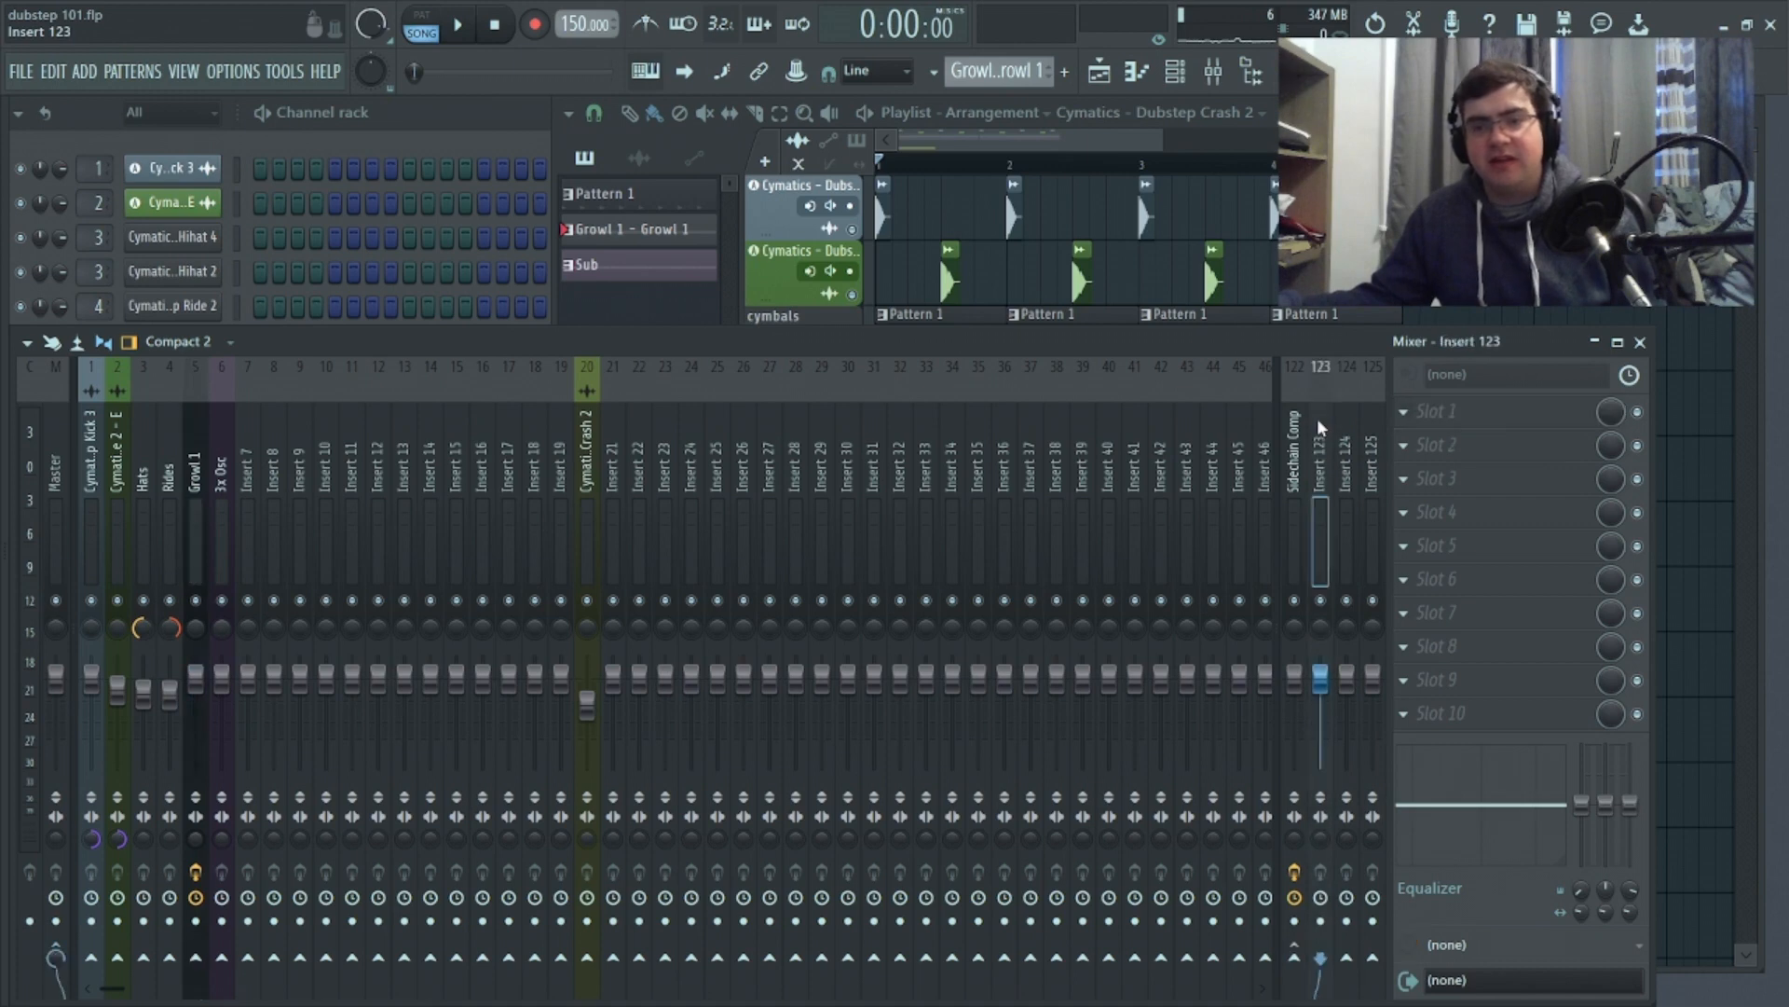
click(1407, 411)
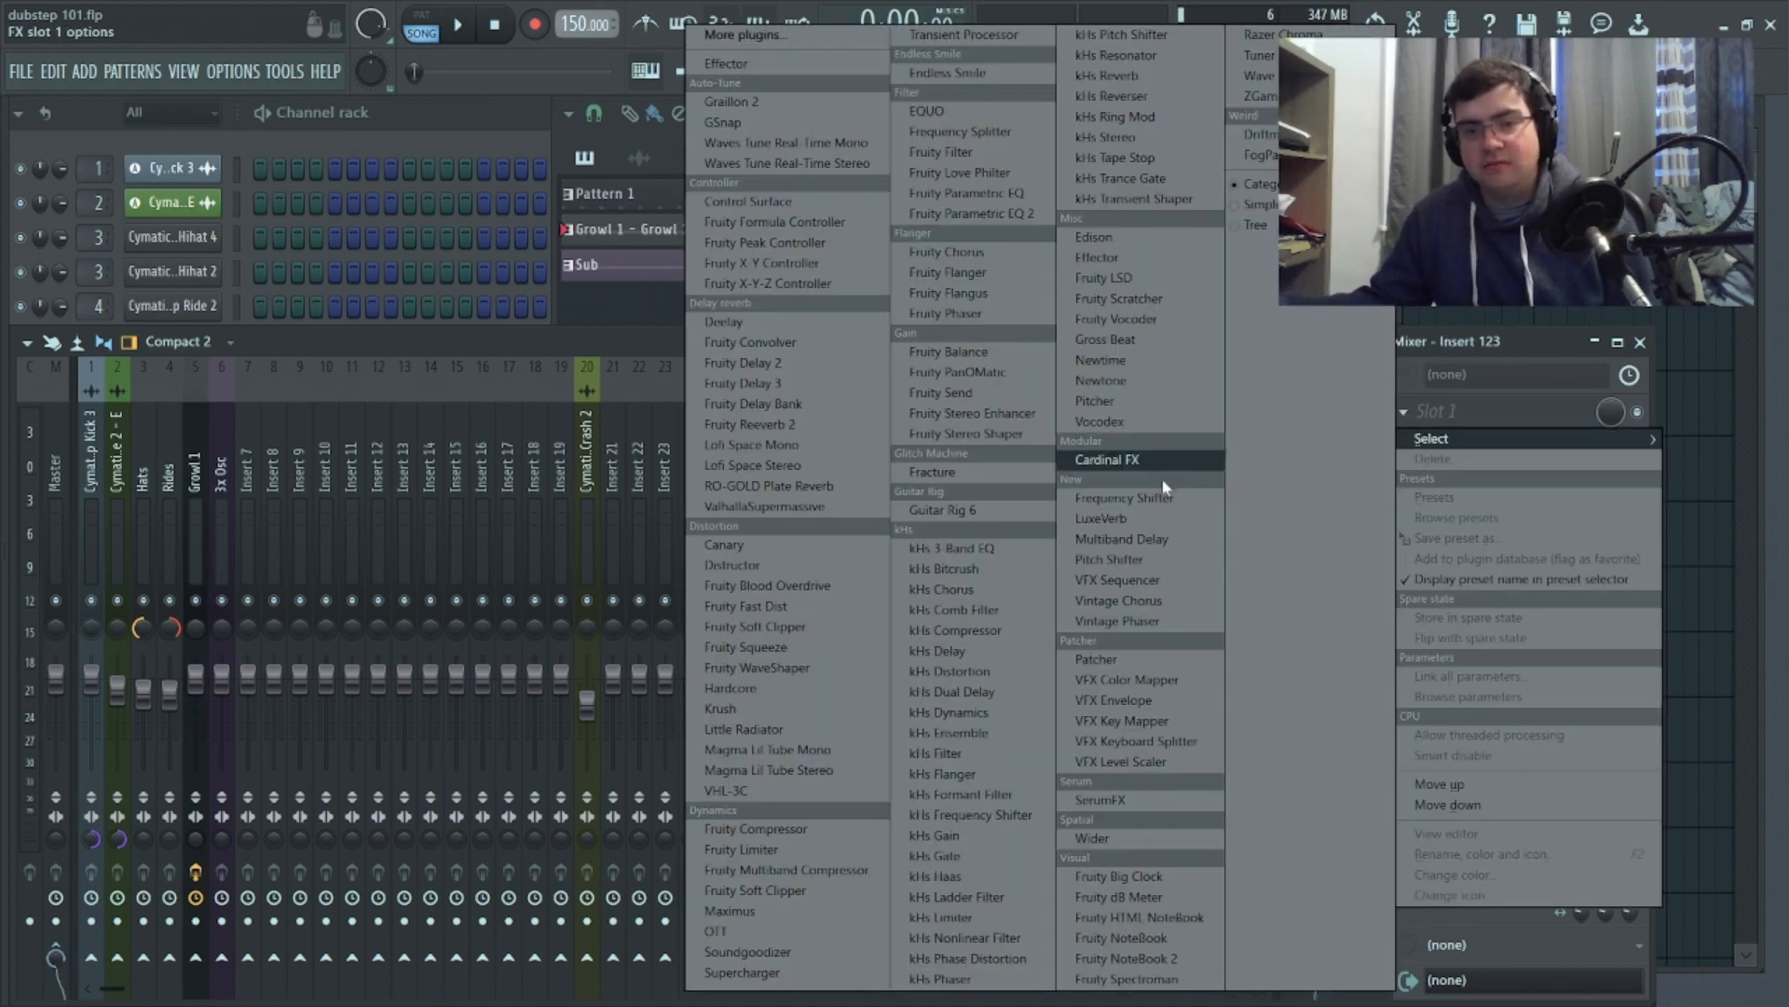
click(553, 344)
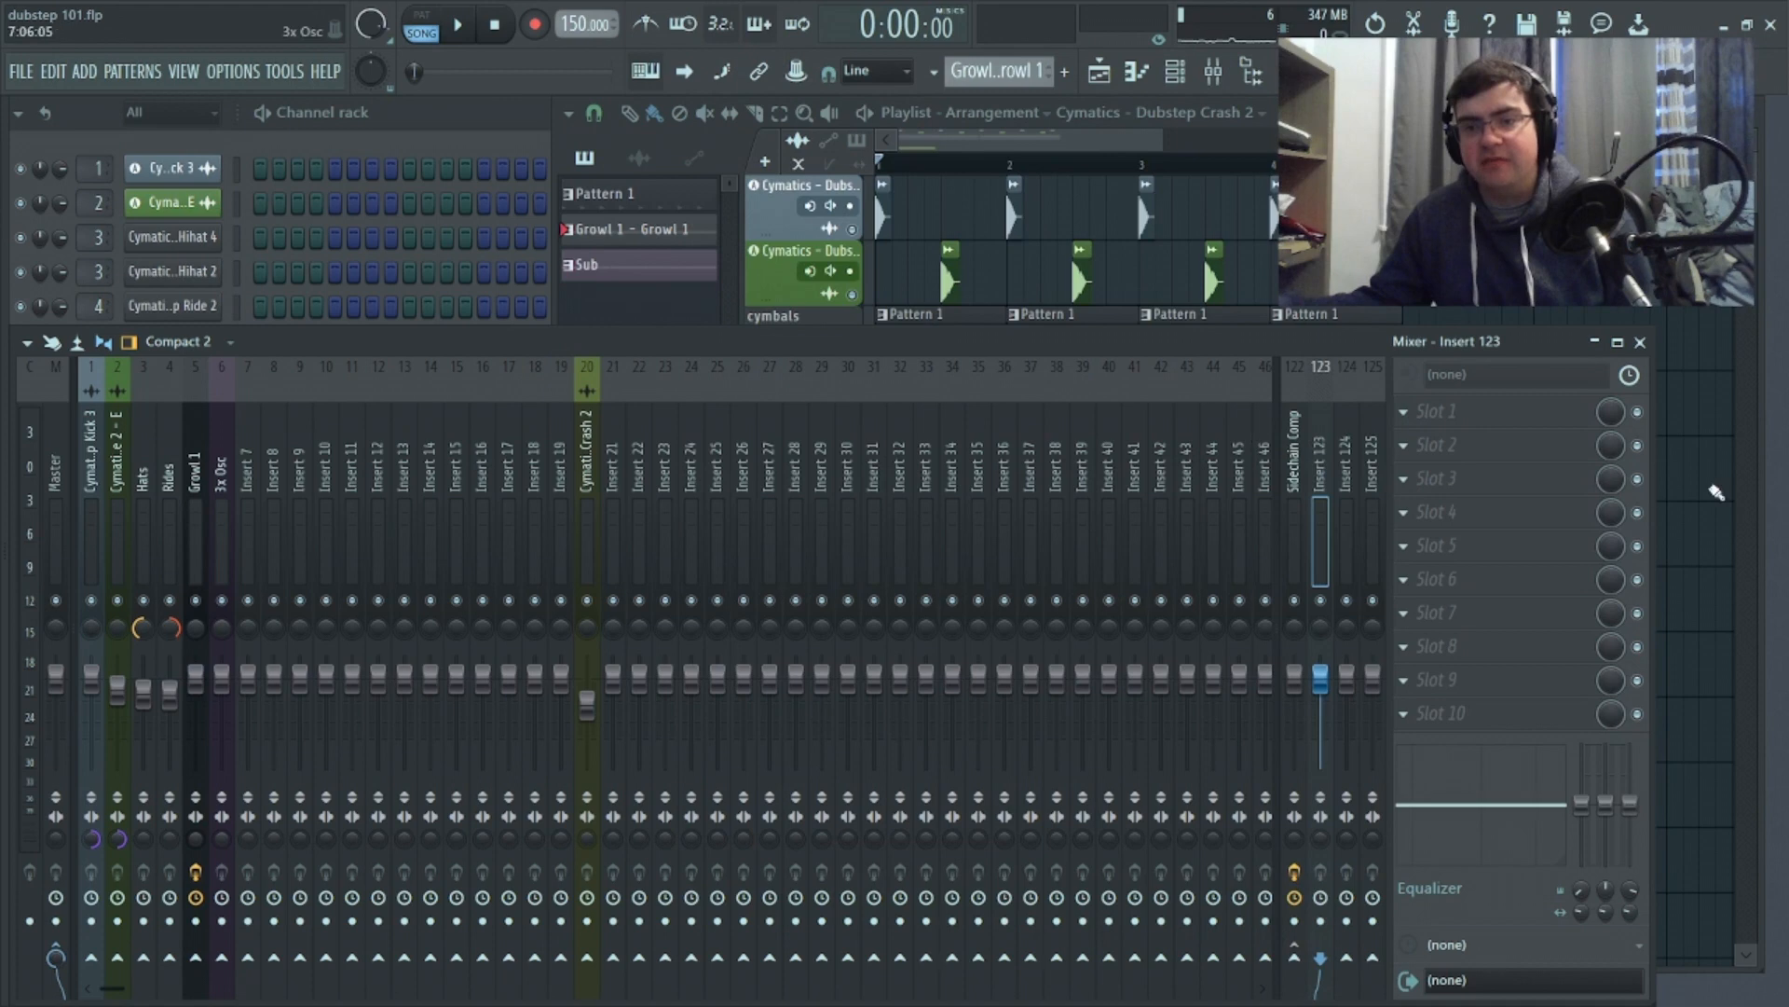
right_click(1319, 437)
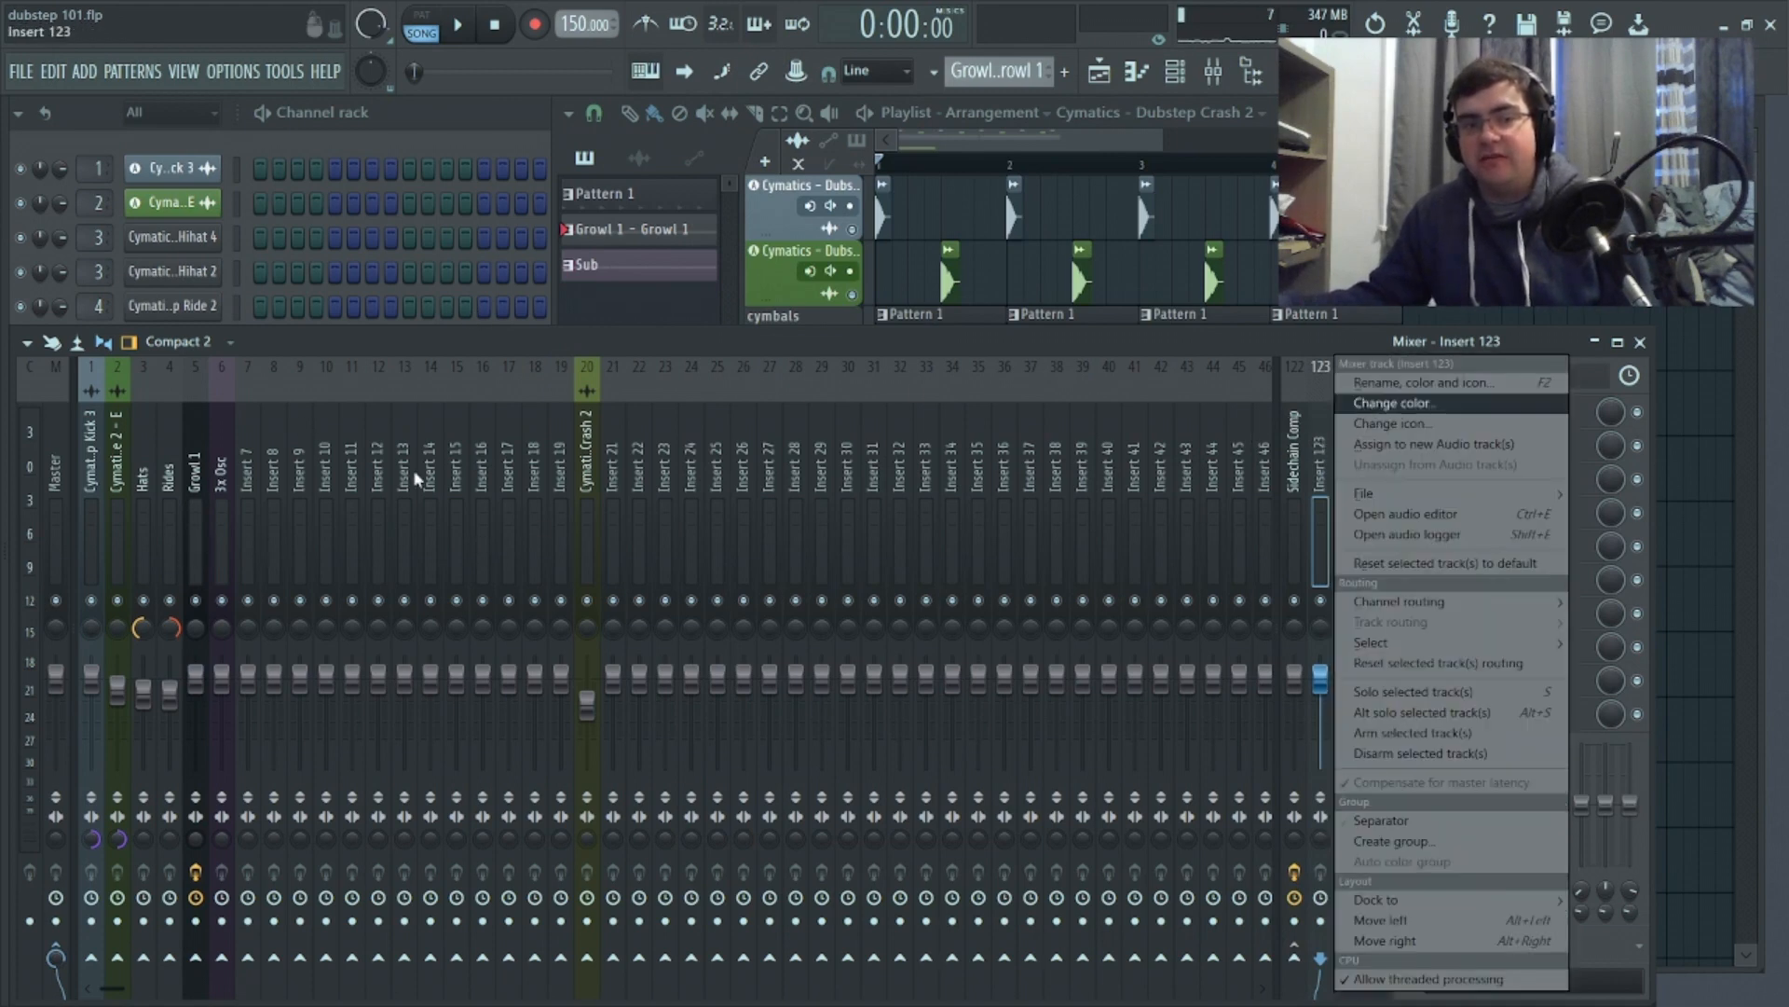
click(1289, 347)
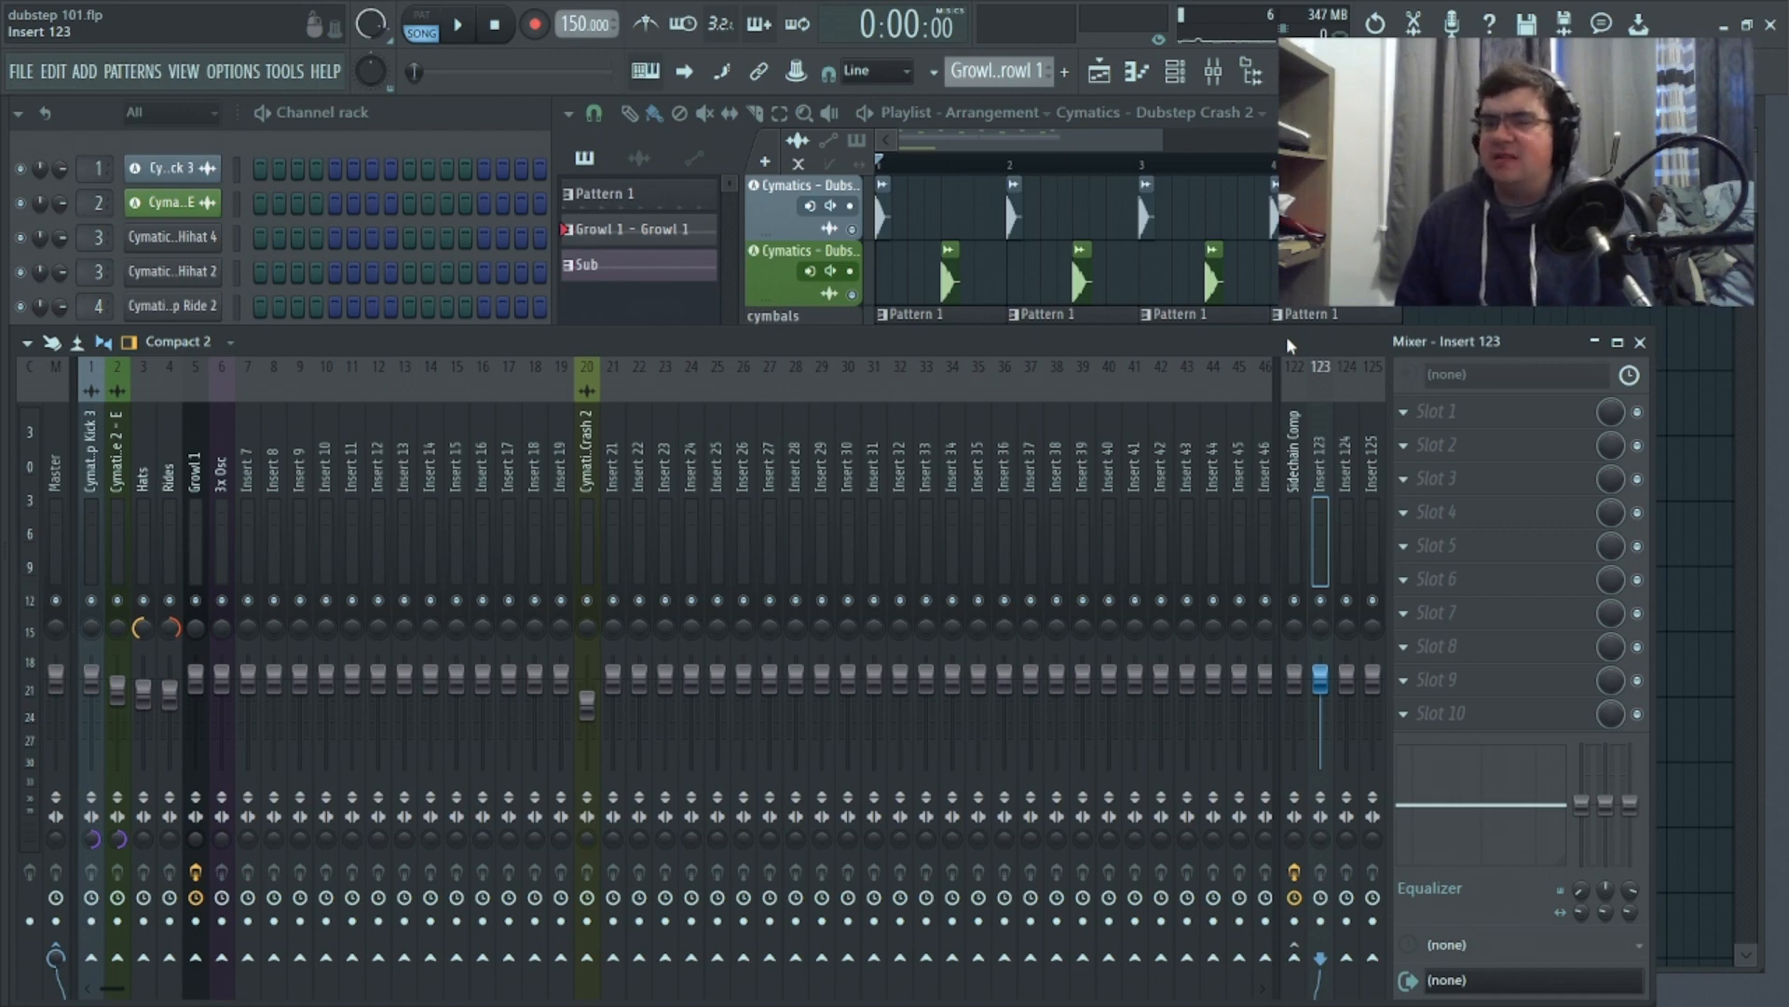
Rename the mixer track Insert 123 to Verb
right_click(1324, 428)
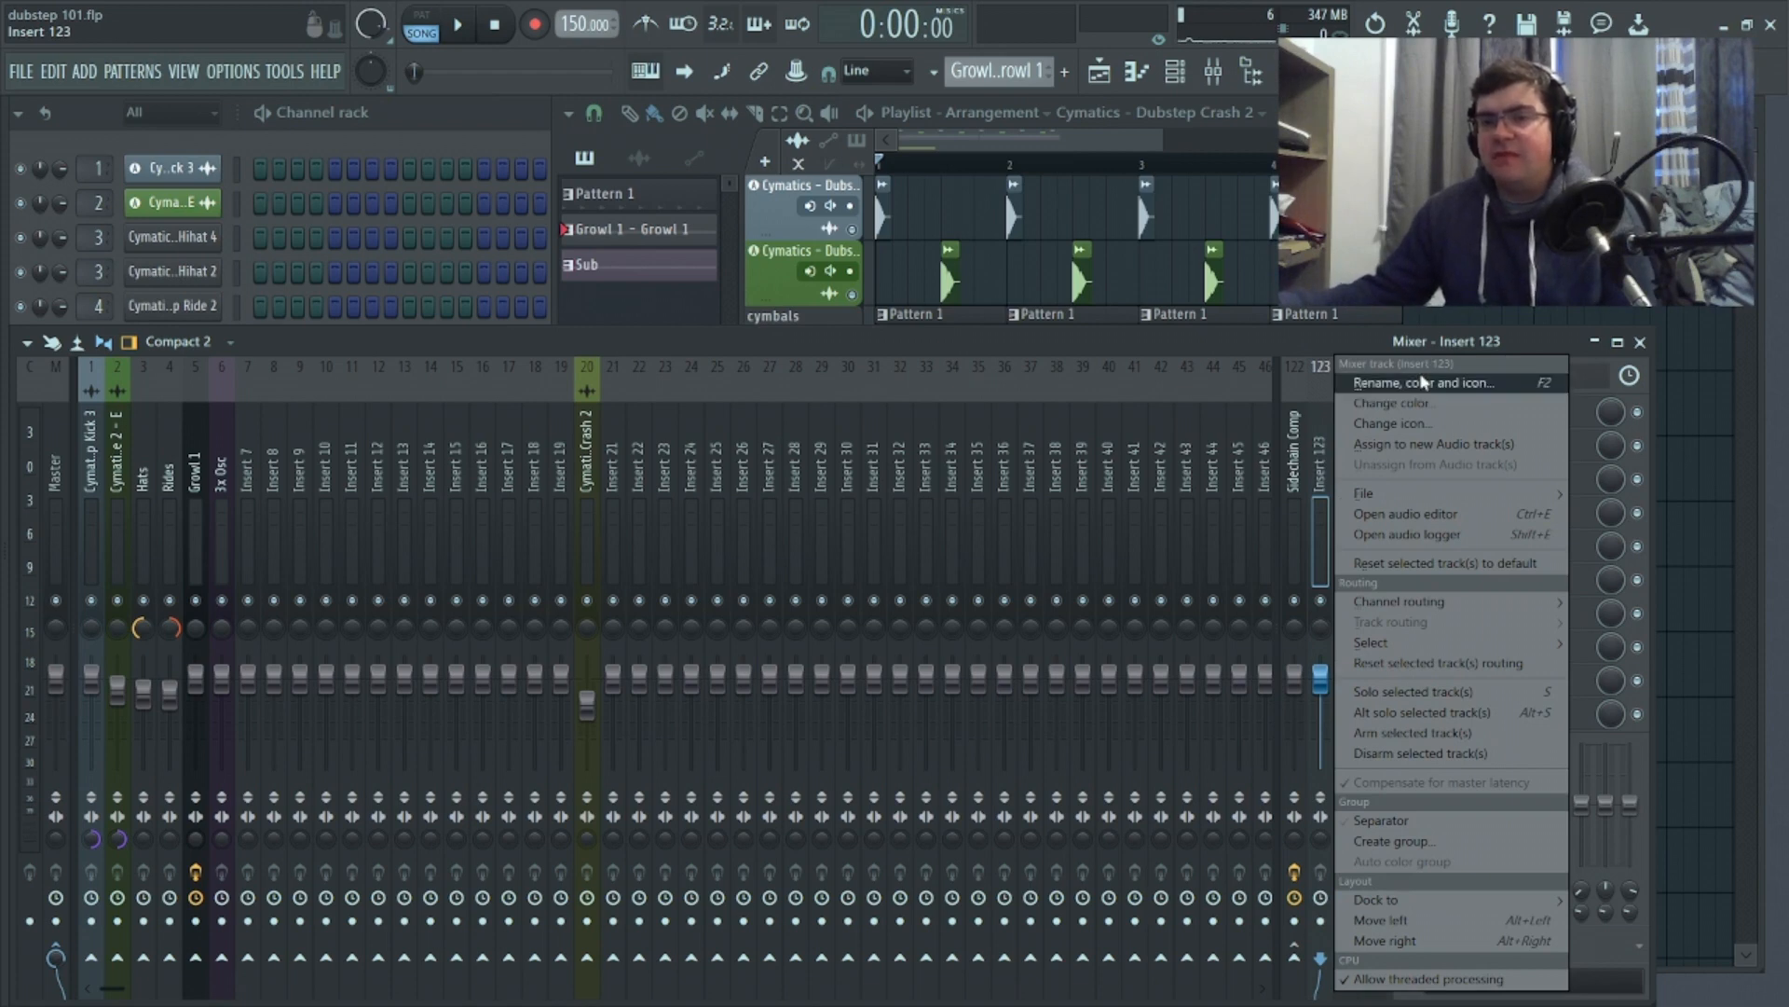
click(1423, 382)
text(Verb)
key(Return)
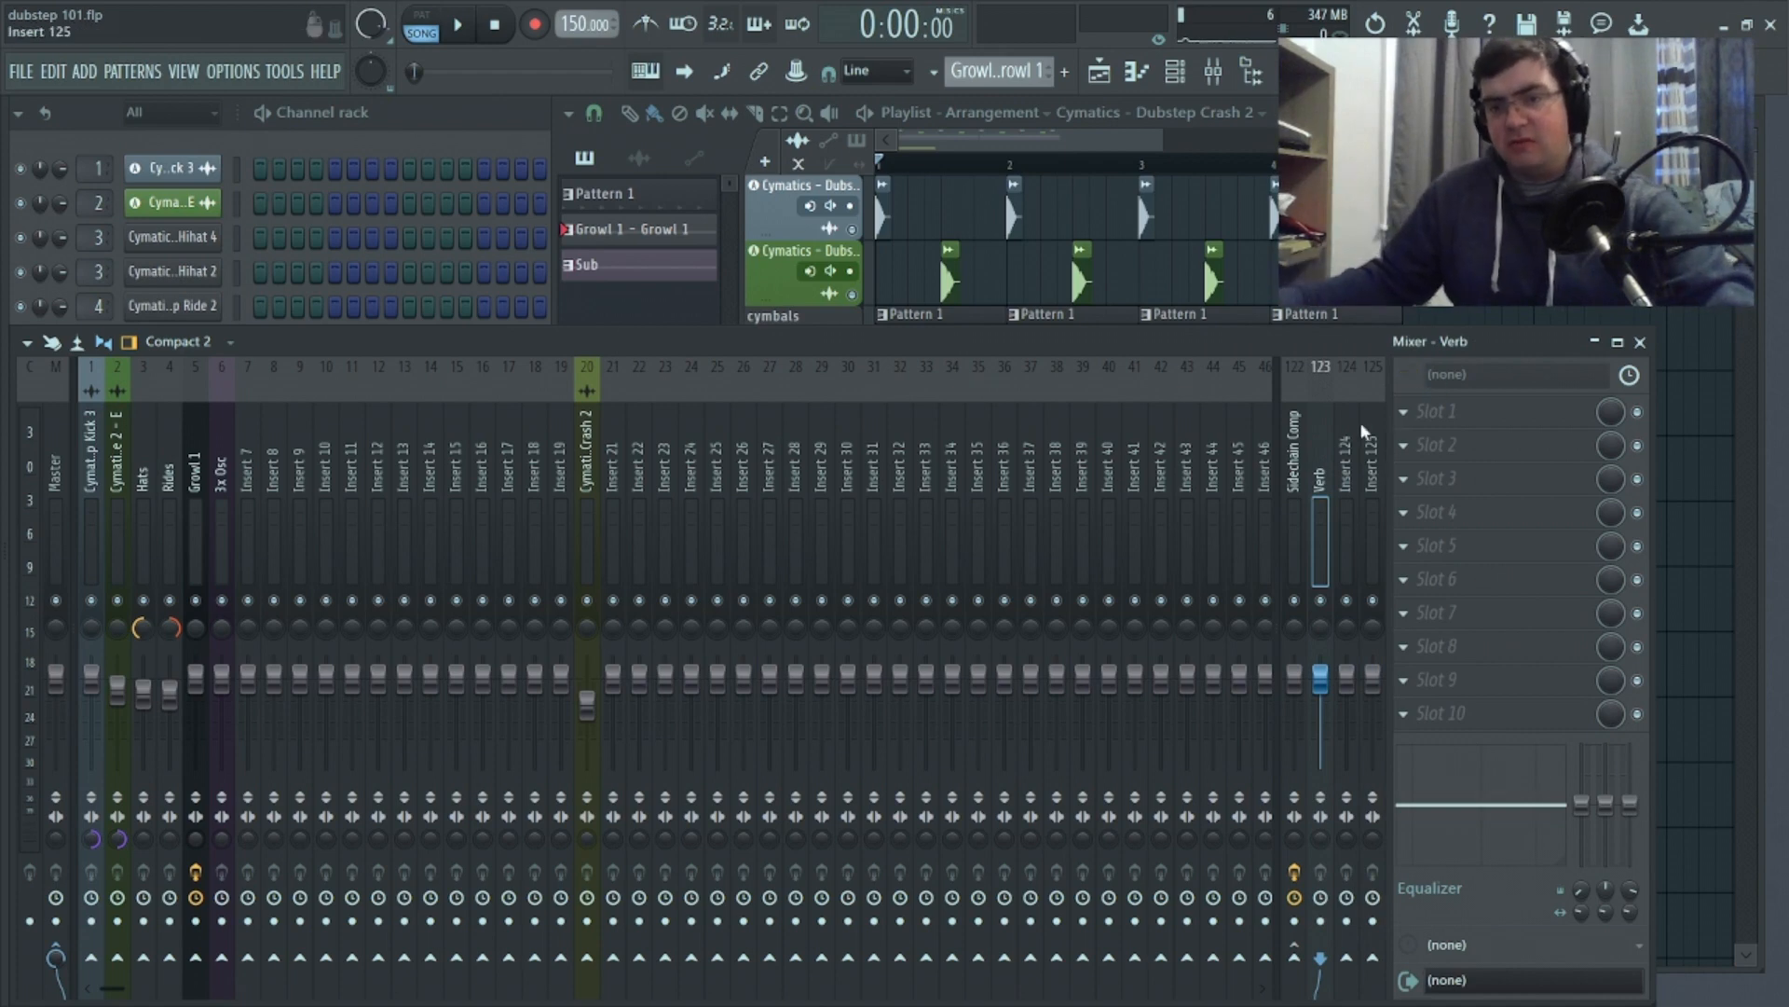
Rename the mixer track Insert 124 to Delay
right_click(1349, 420)
click(1388, 389)
text(Delay)
key(Return)
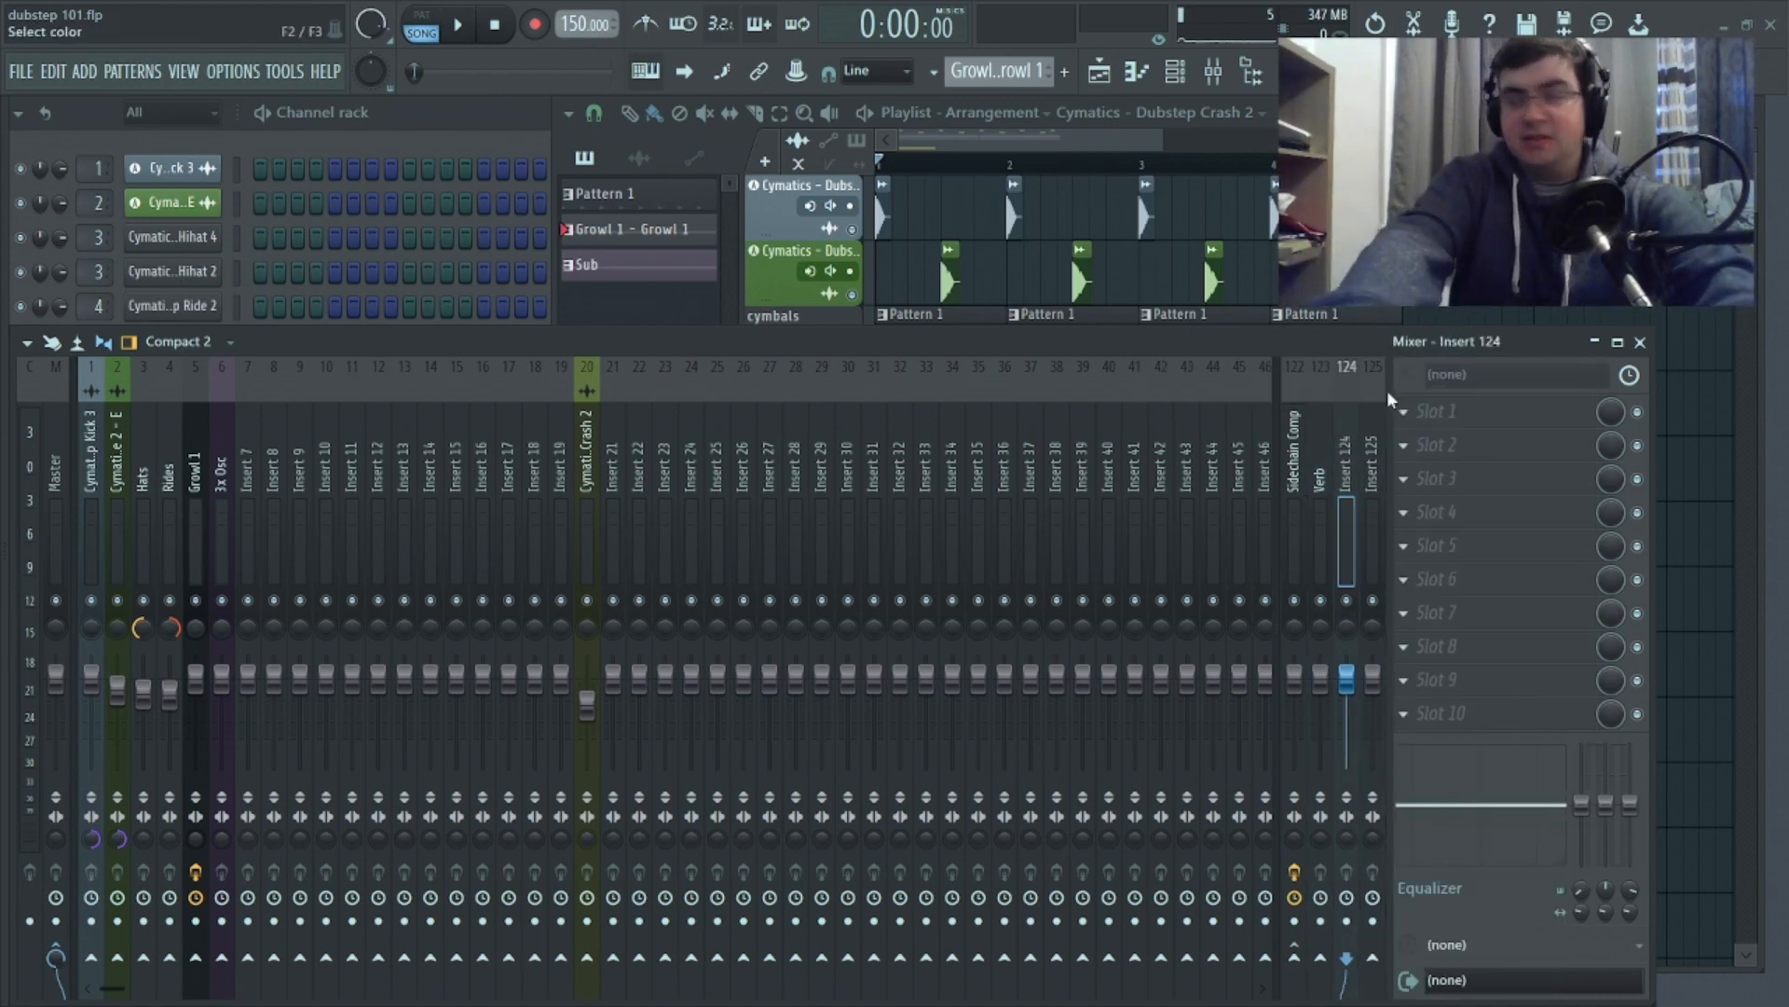
Load Fruity Reeverb 2 into the first effect slot of the Verb mixer track
click(1321, 429)
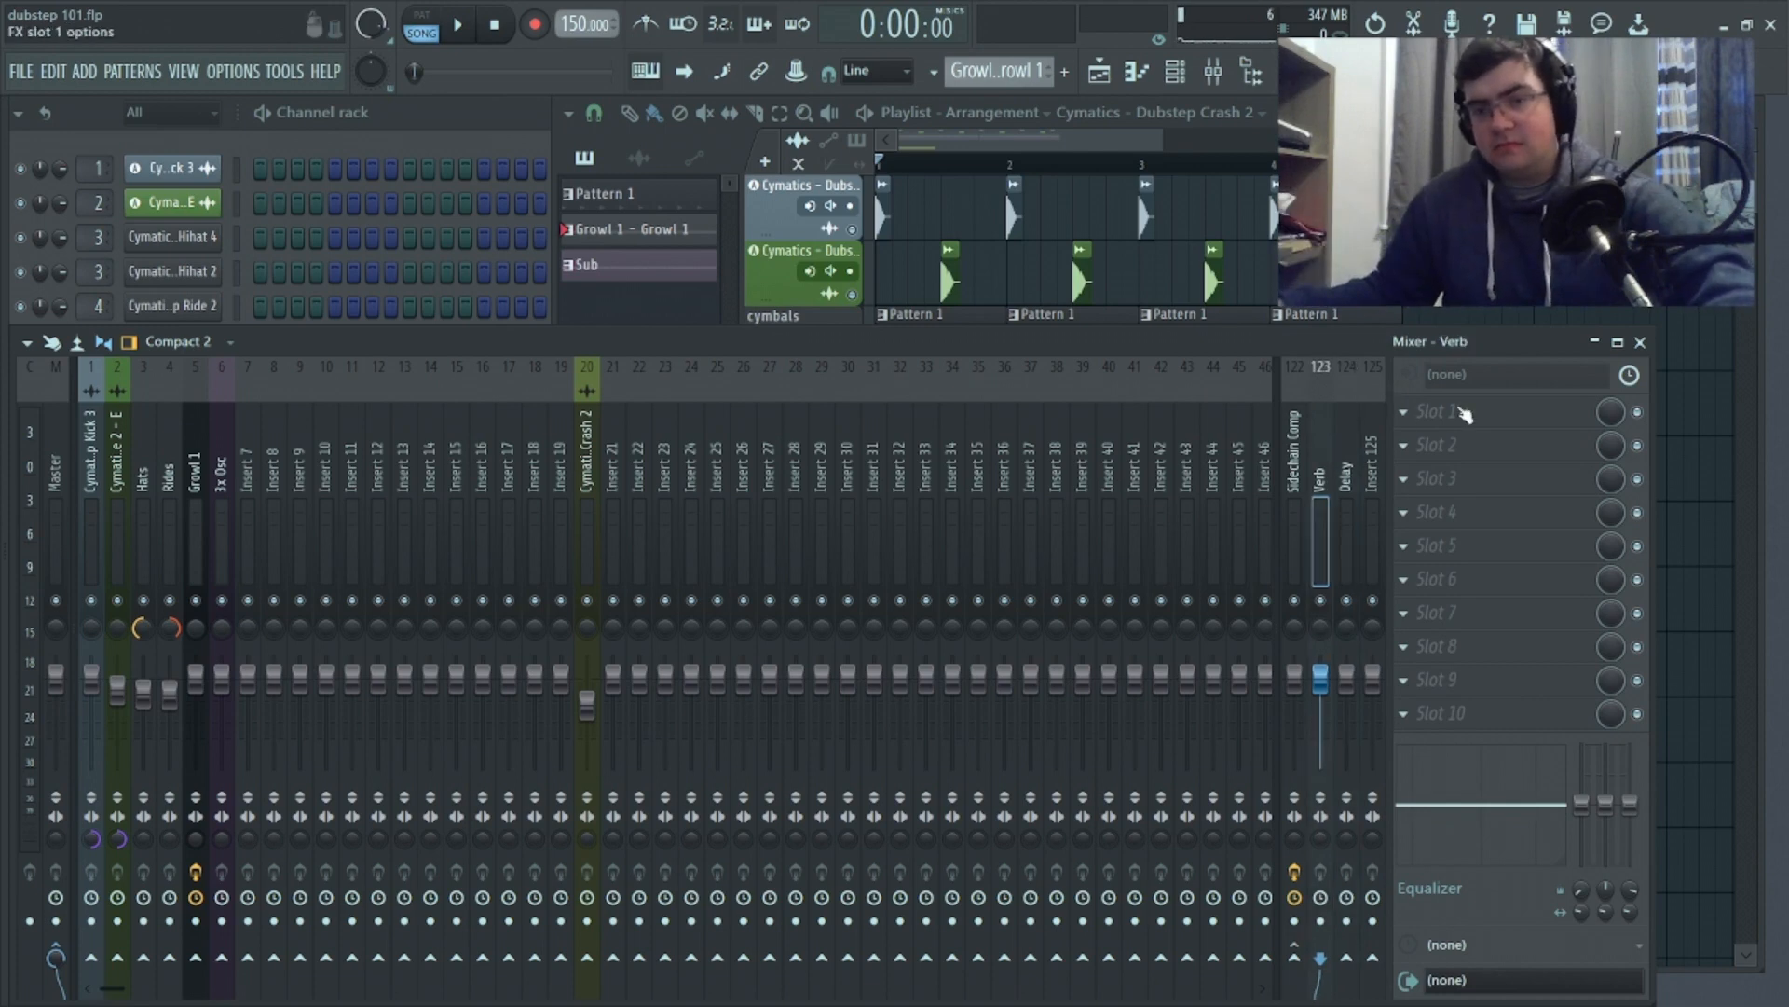
click(1462, 414)
mouse_move(1454, 438)
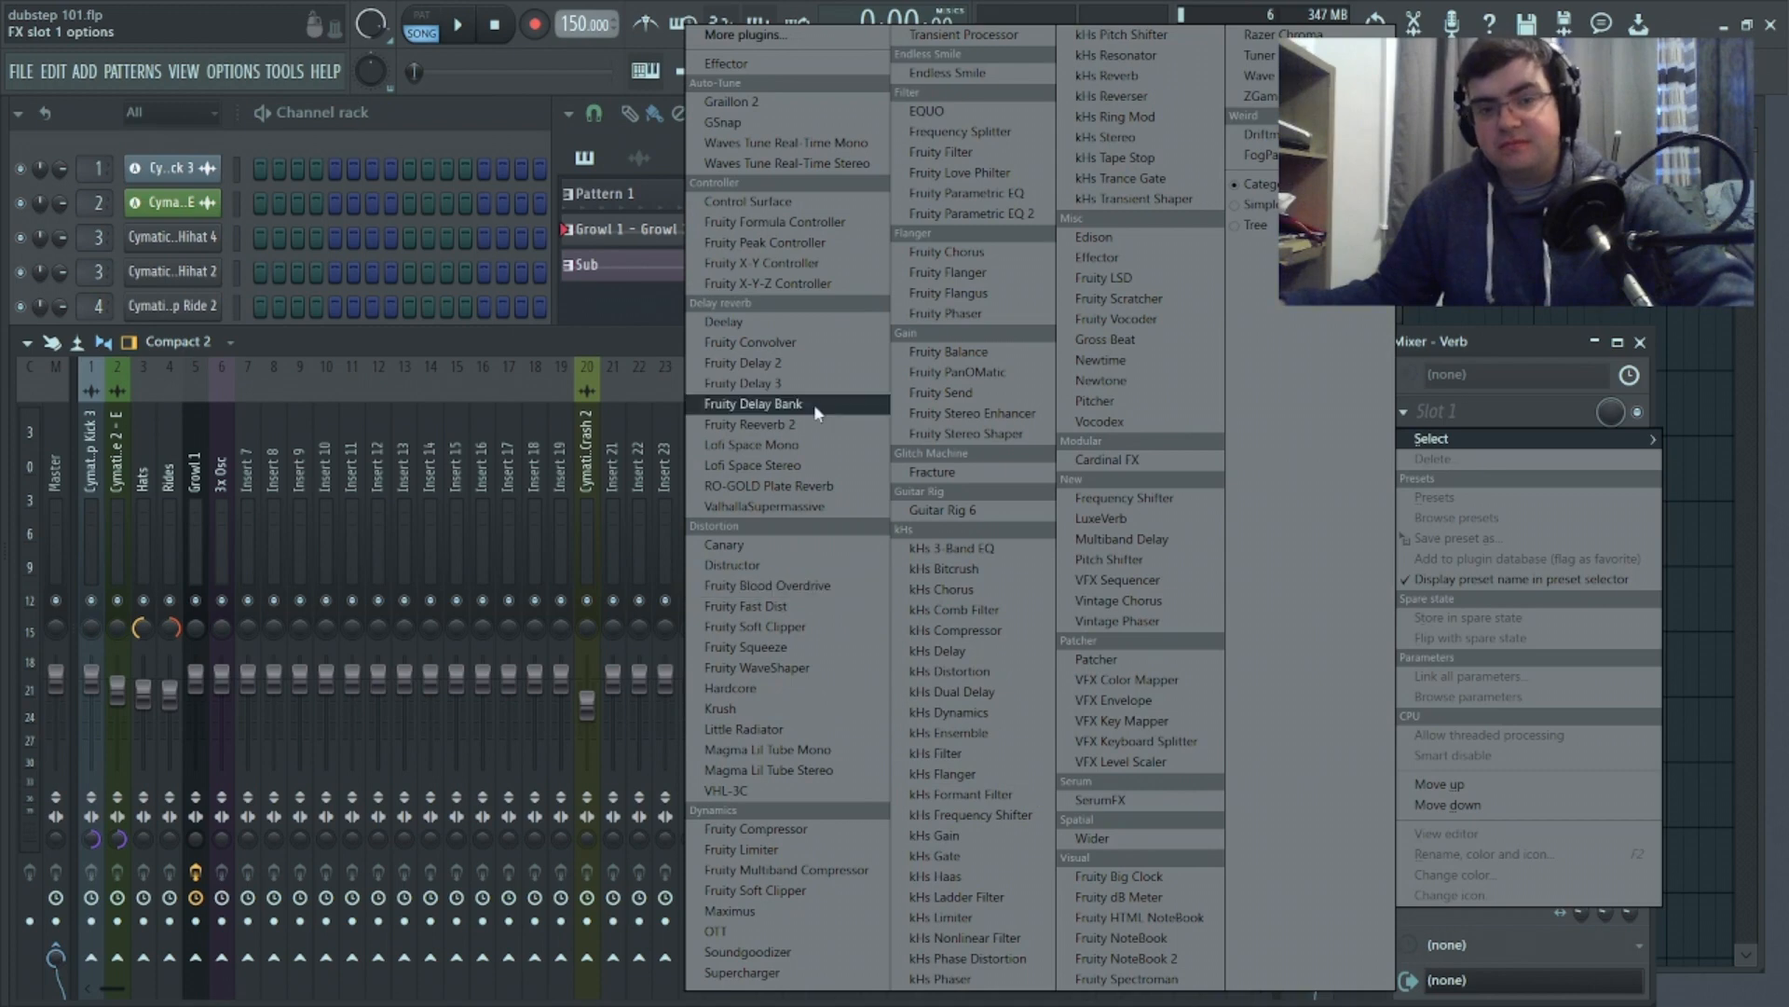
click(792, 424)
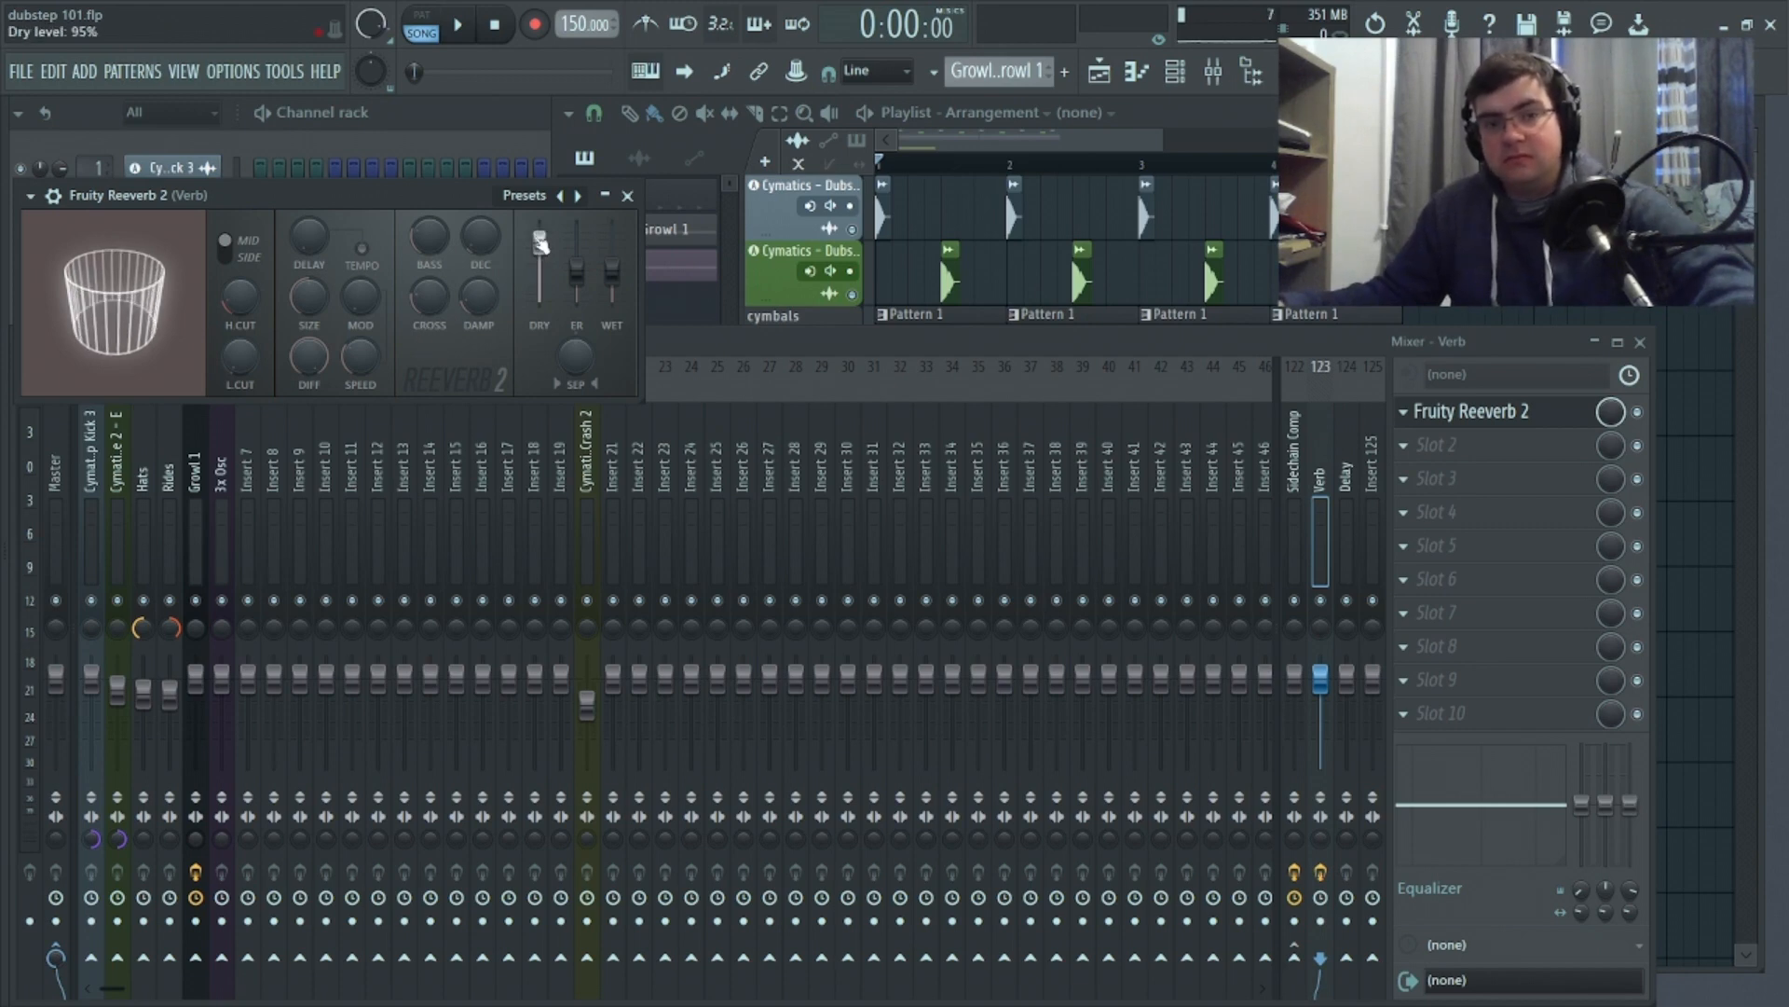
In Fruity Reeverb 2, turn the dry level fully down and the wet level fully up, adjust the cut filters and stereo separation, and close the plugin
drag(539, 247, 613, 238)
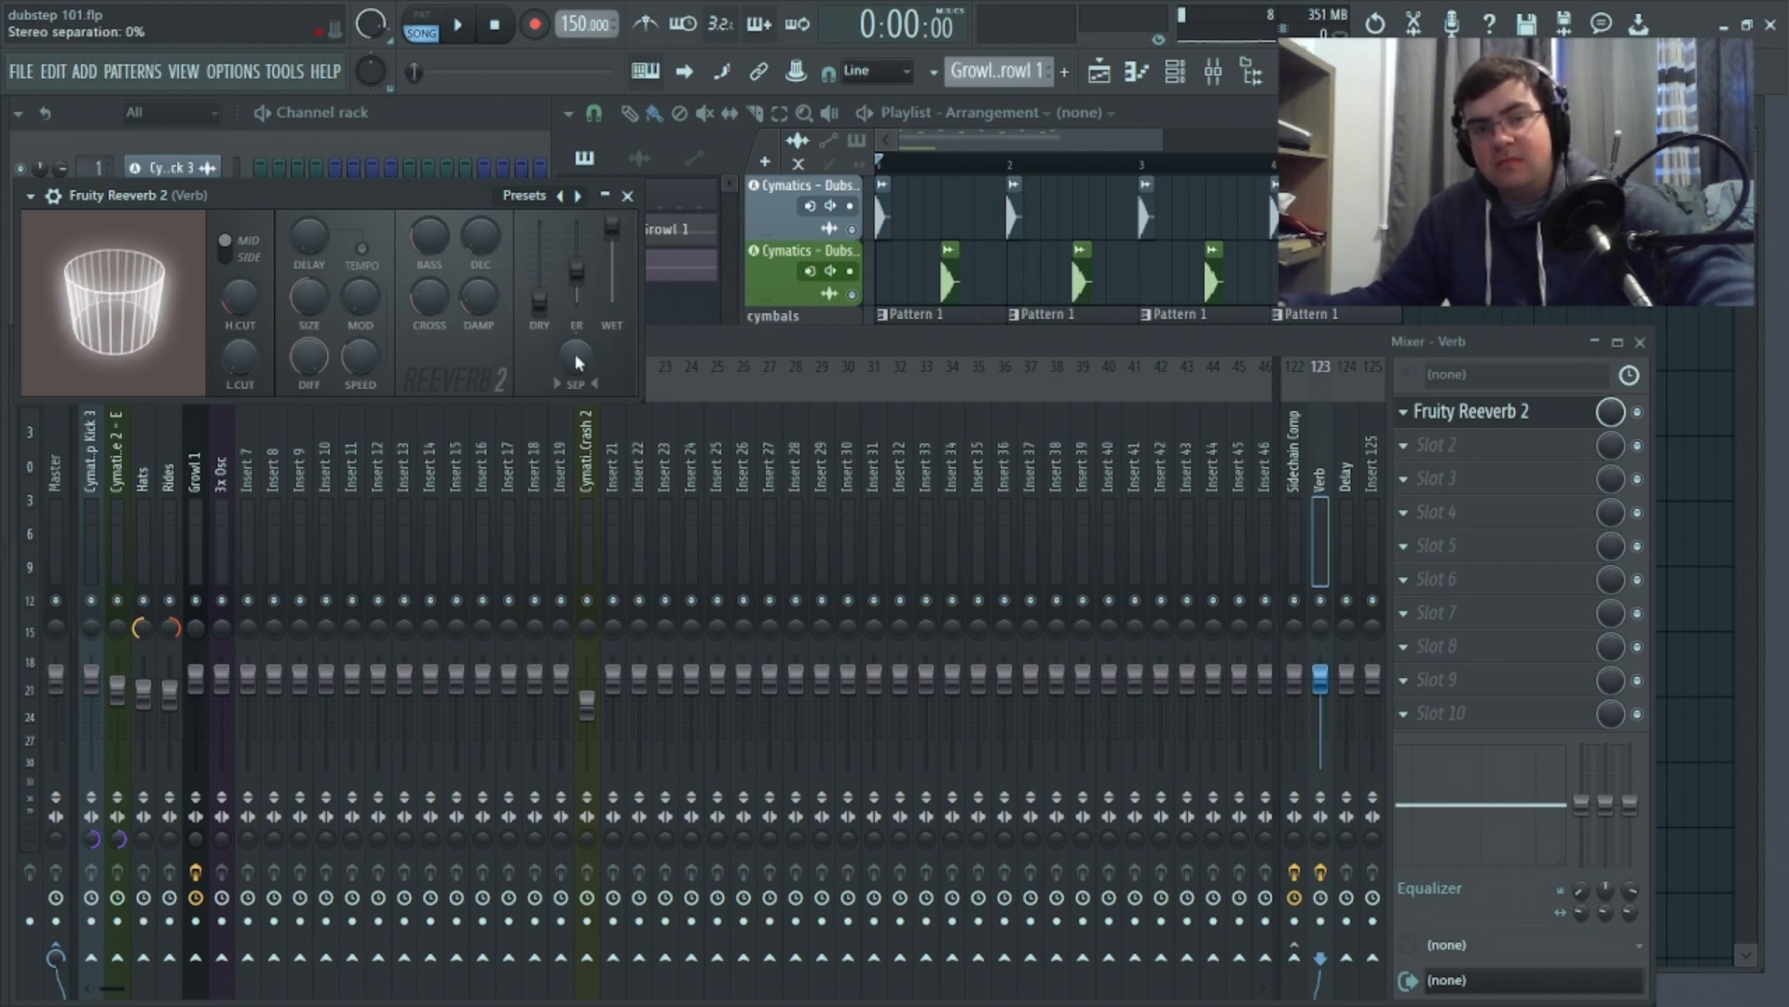
drag(481, 209, 587, 219)
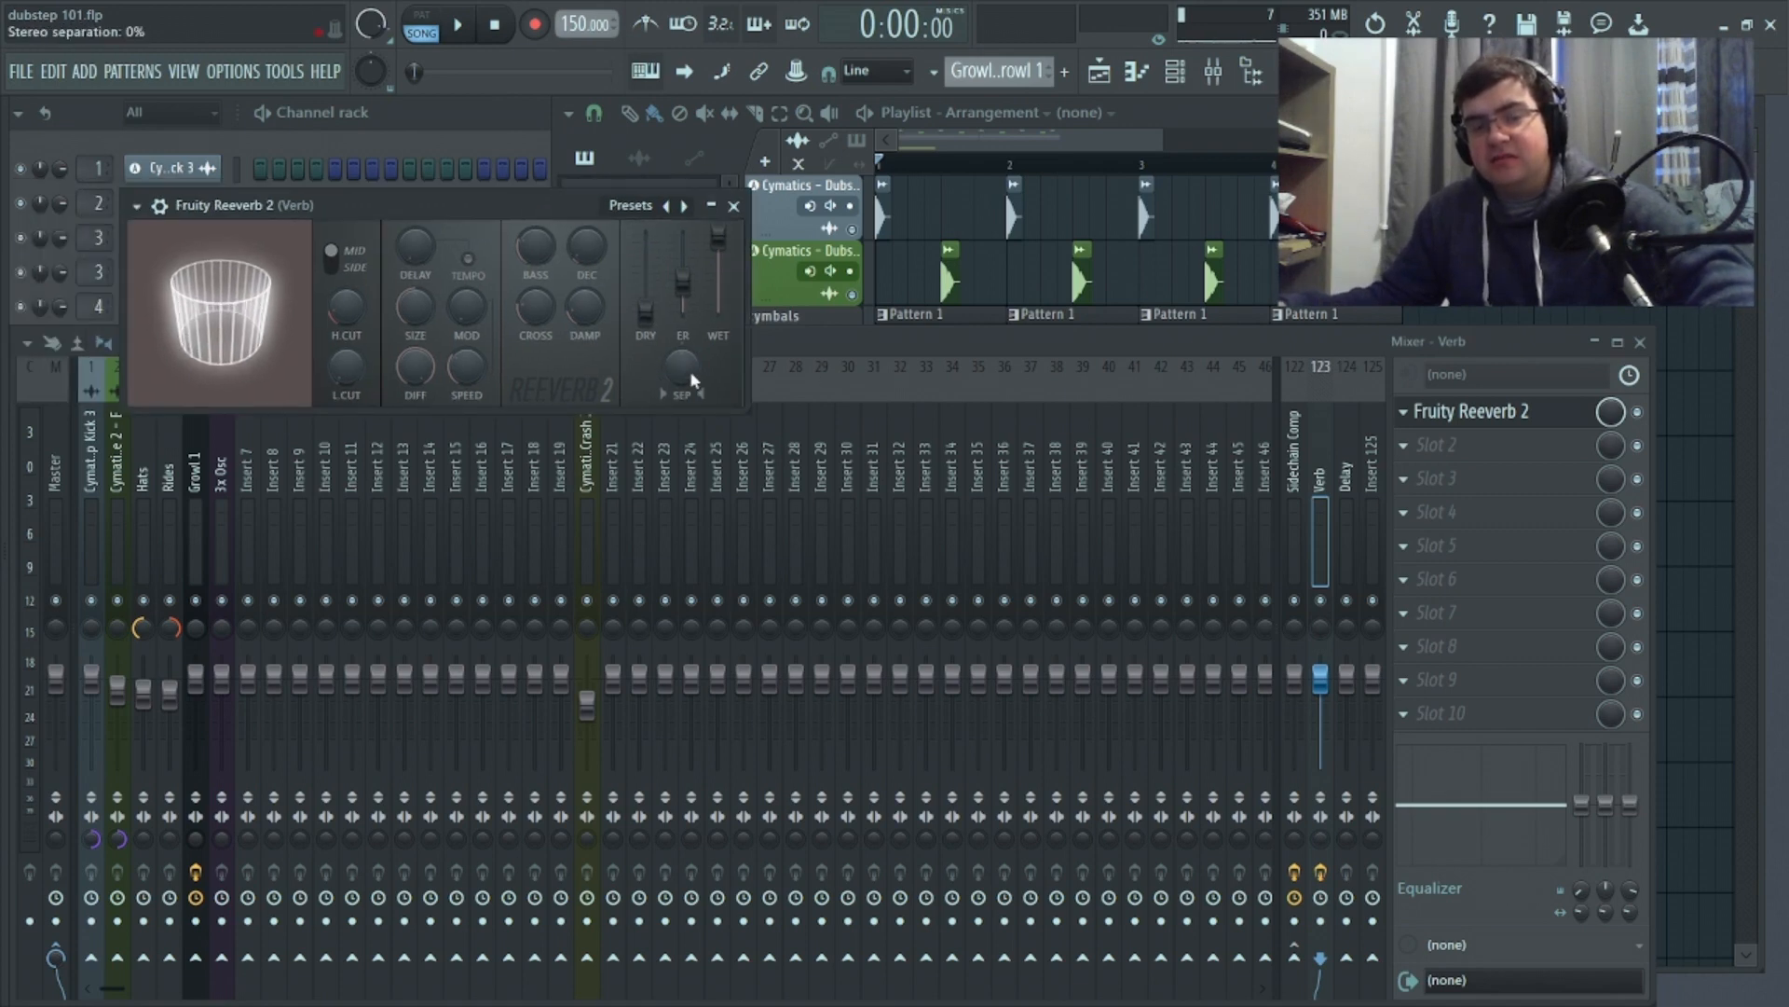
drag(341, 296, 358, 384)
drag(682, 368, 681, 349)
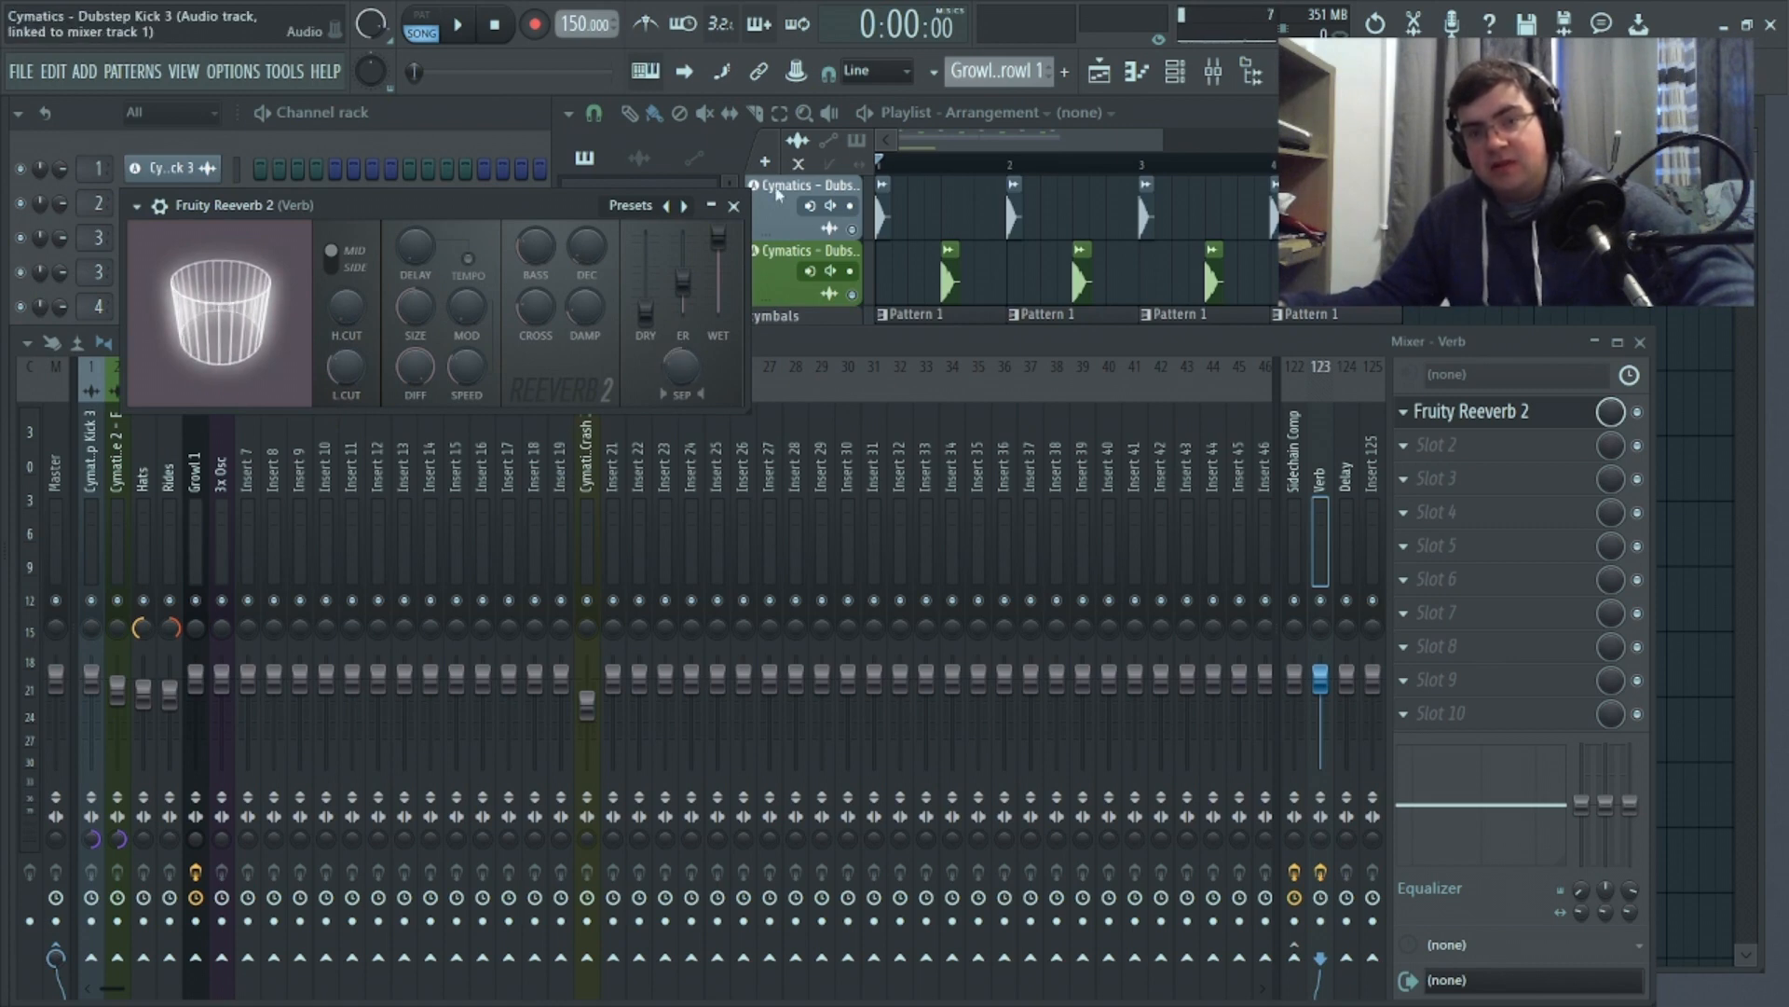
click(733, 206)
key(space)
key(space)
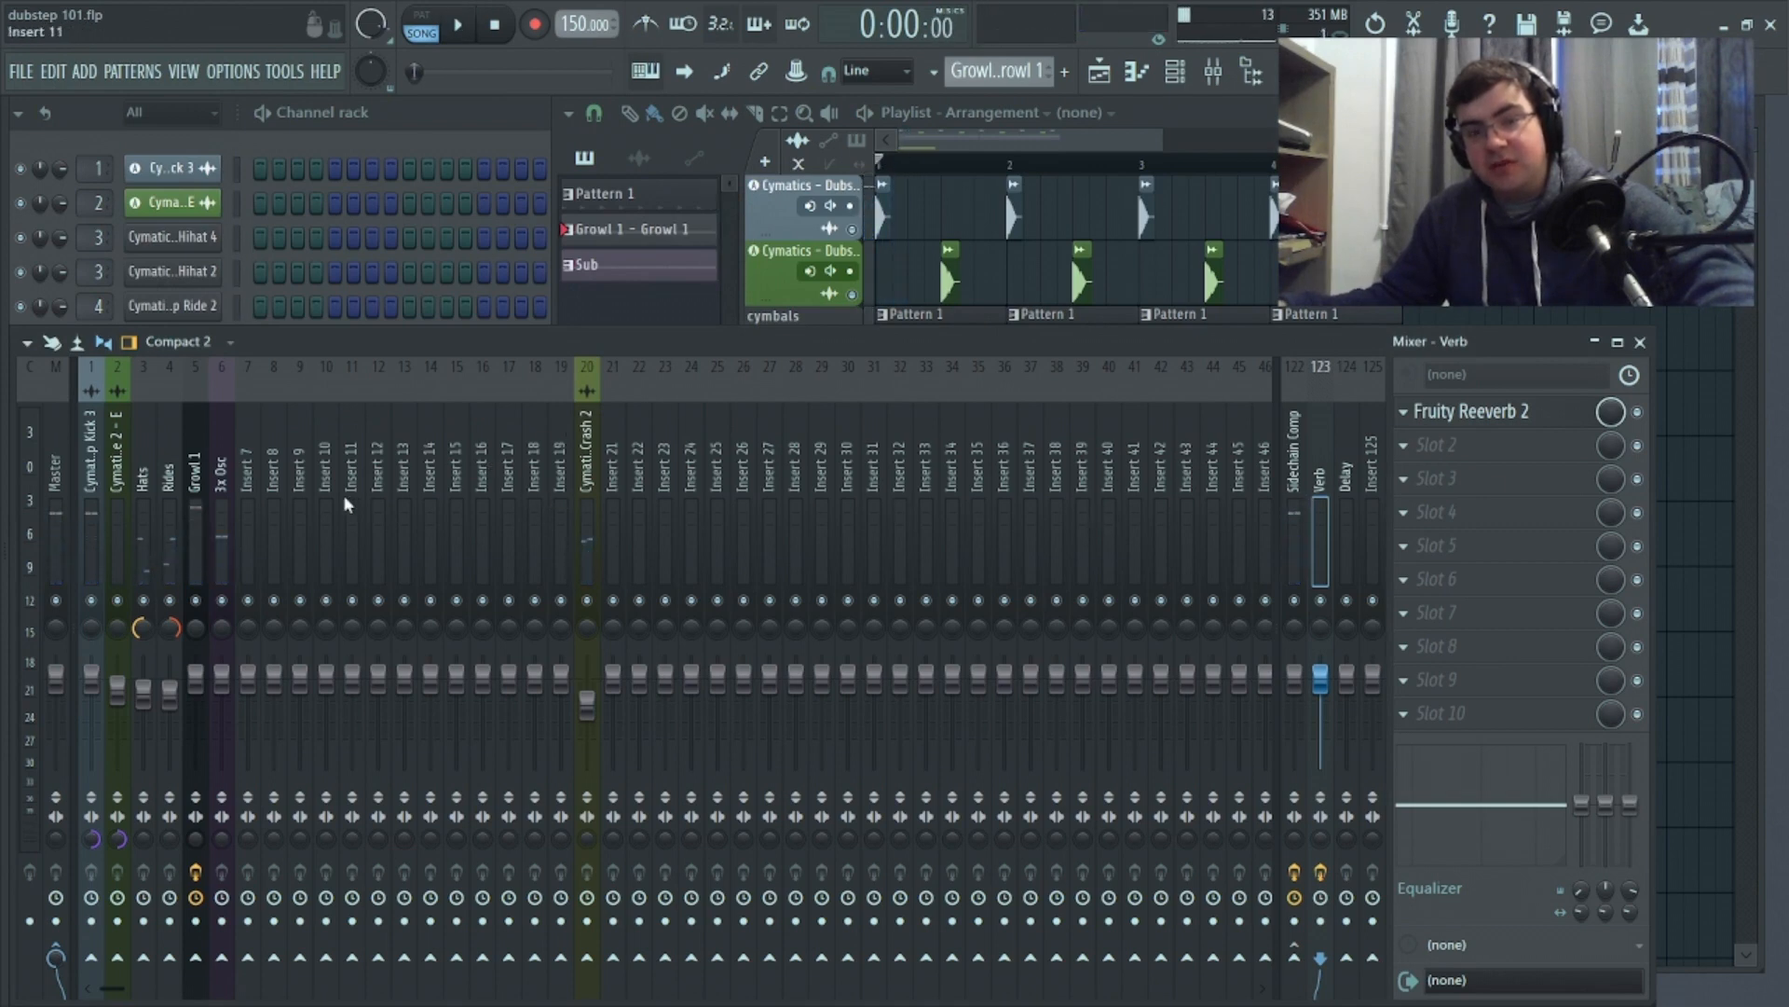
Send the Growl 1 mixer track to the Verb track, lower the send level to 28%, and listen to the mix
click(198, 525)
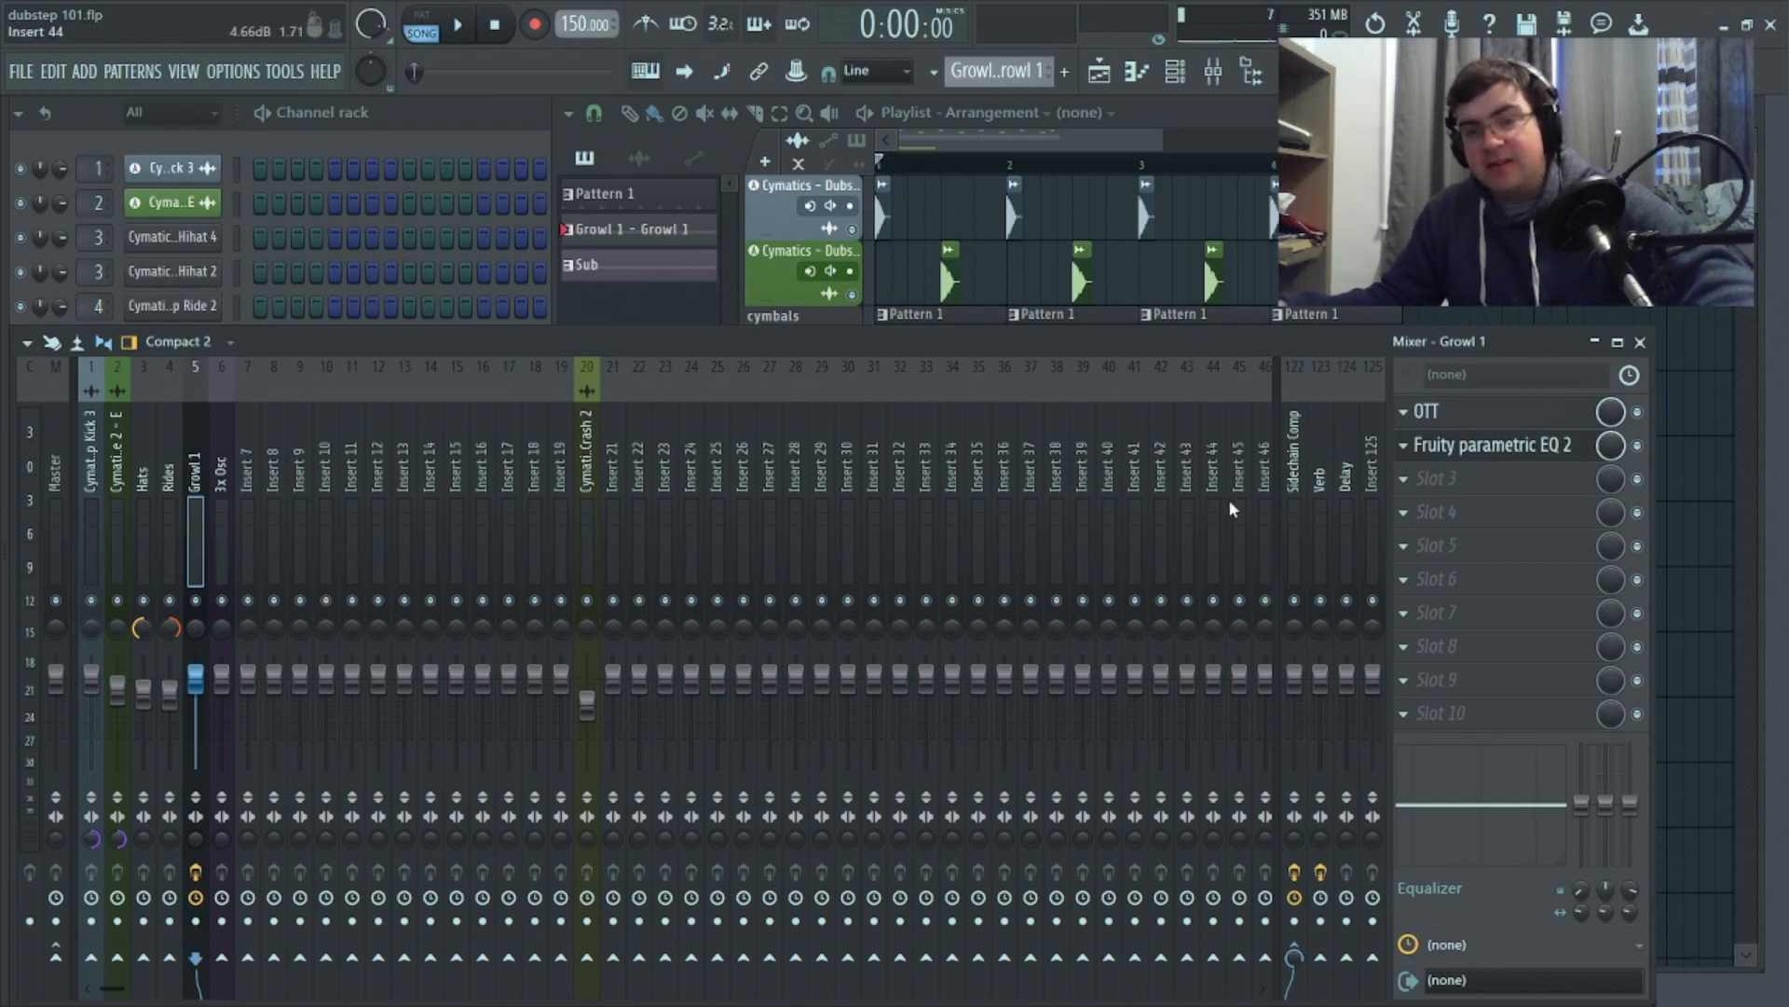
click(1323, 464)
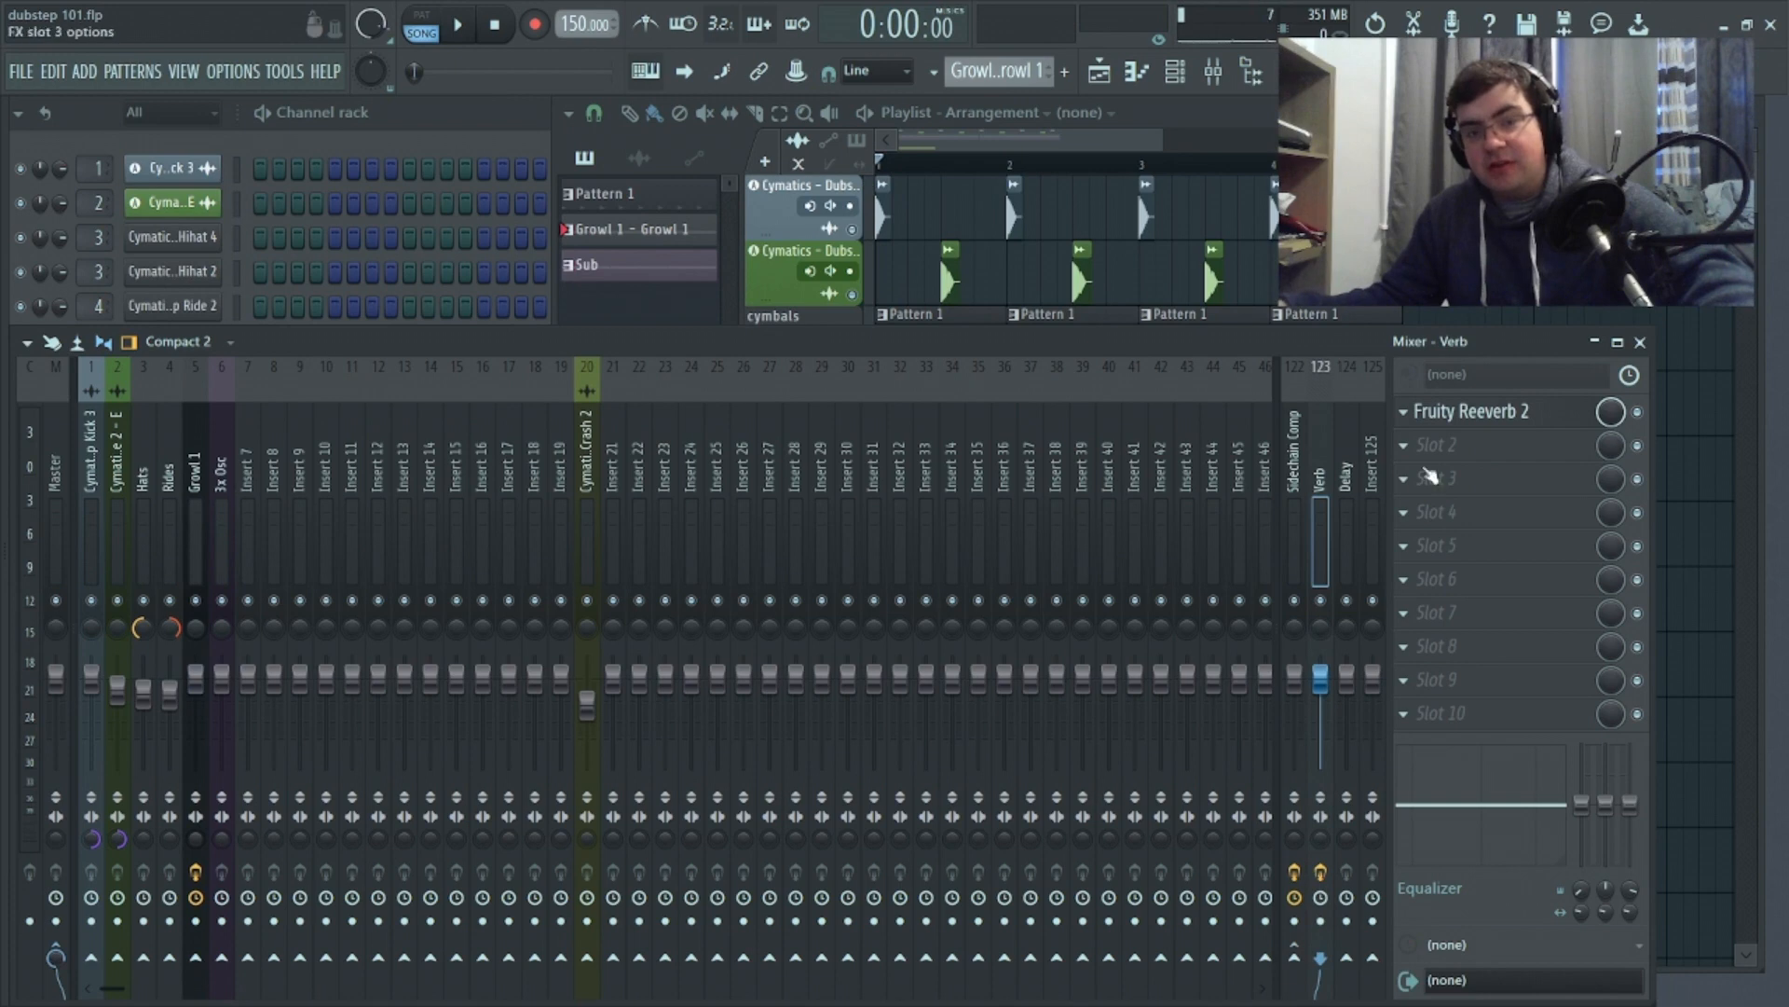
click(191, 501)
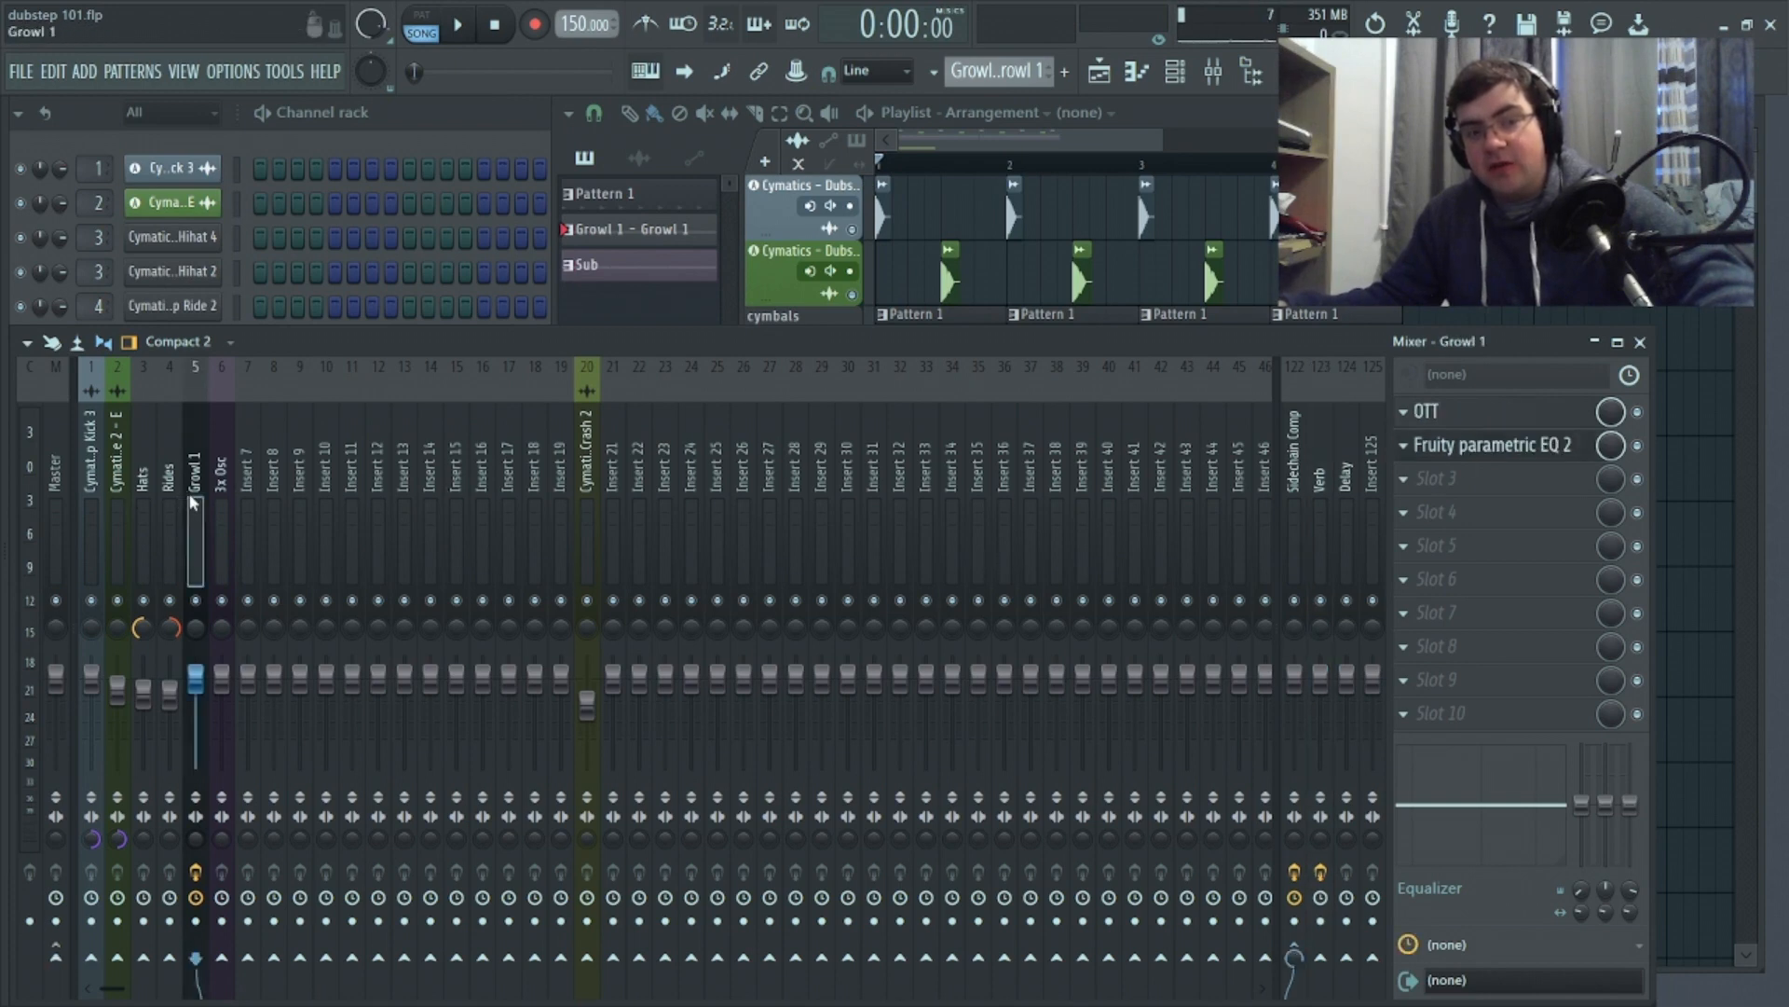
click(1321, 960)
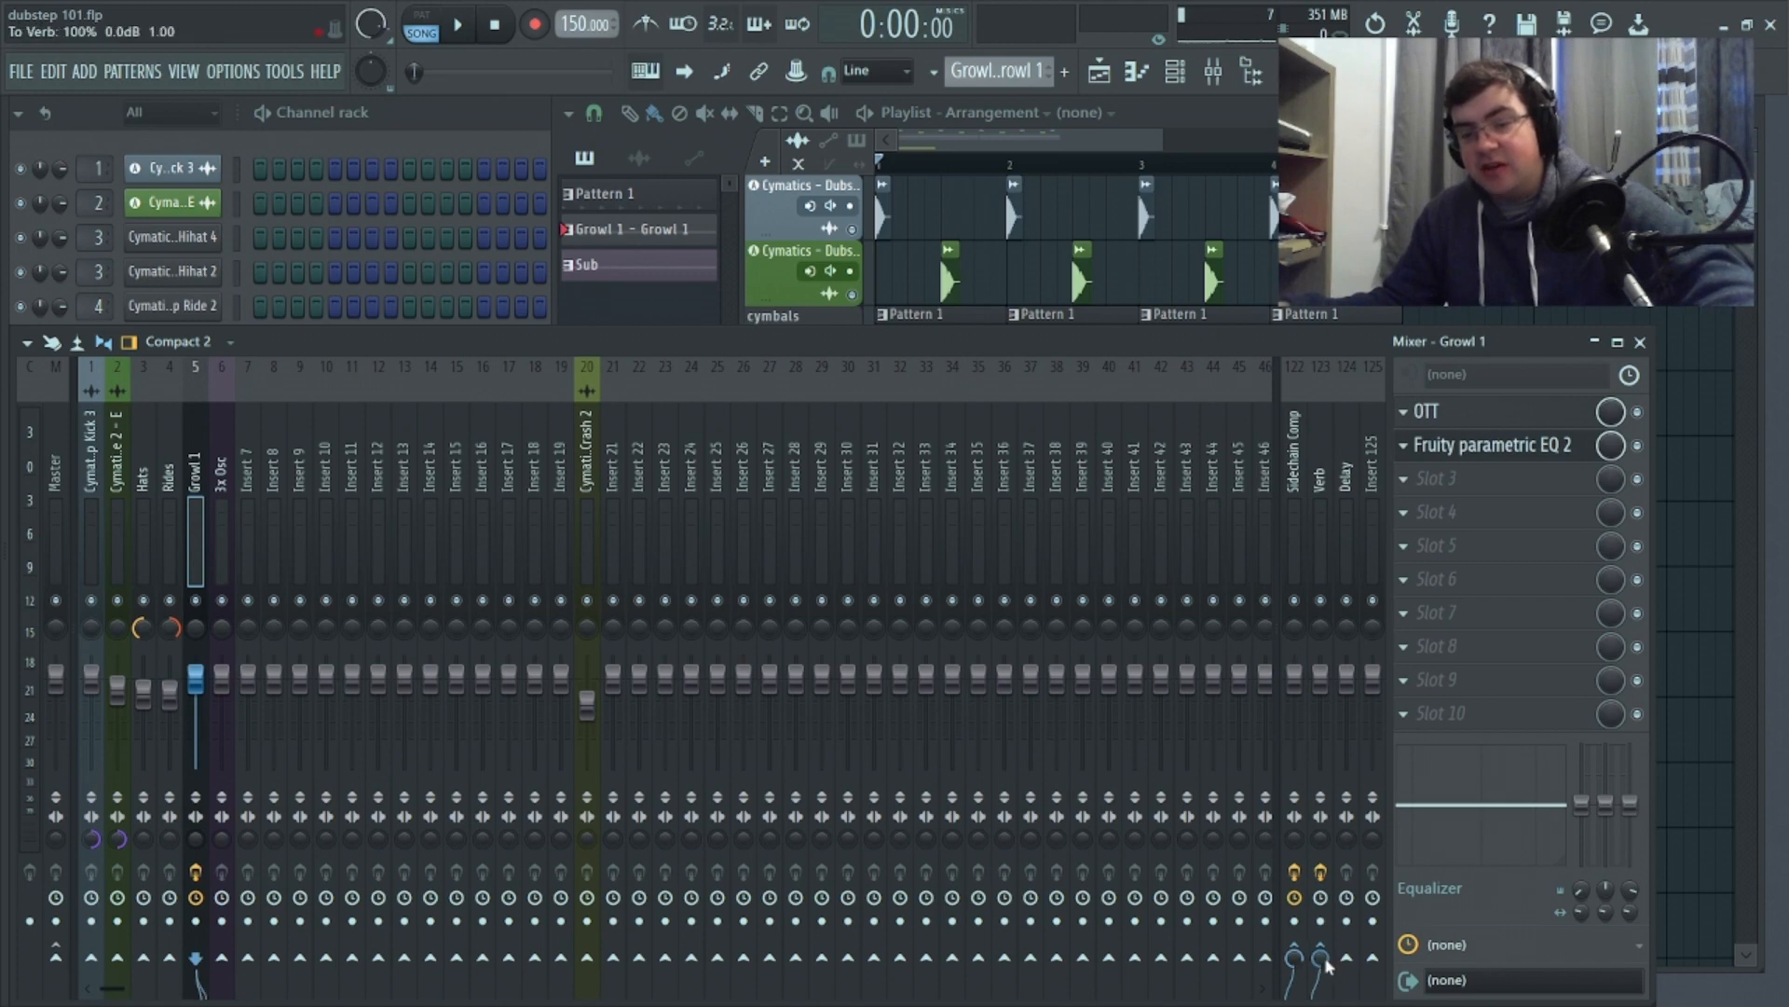
drag(1319, 958, 1319, 990)
key(space)
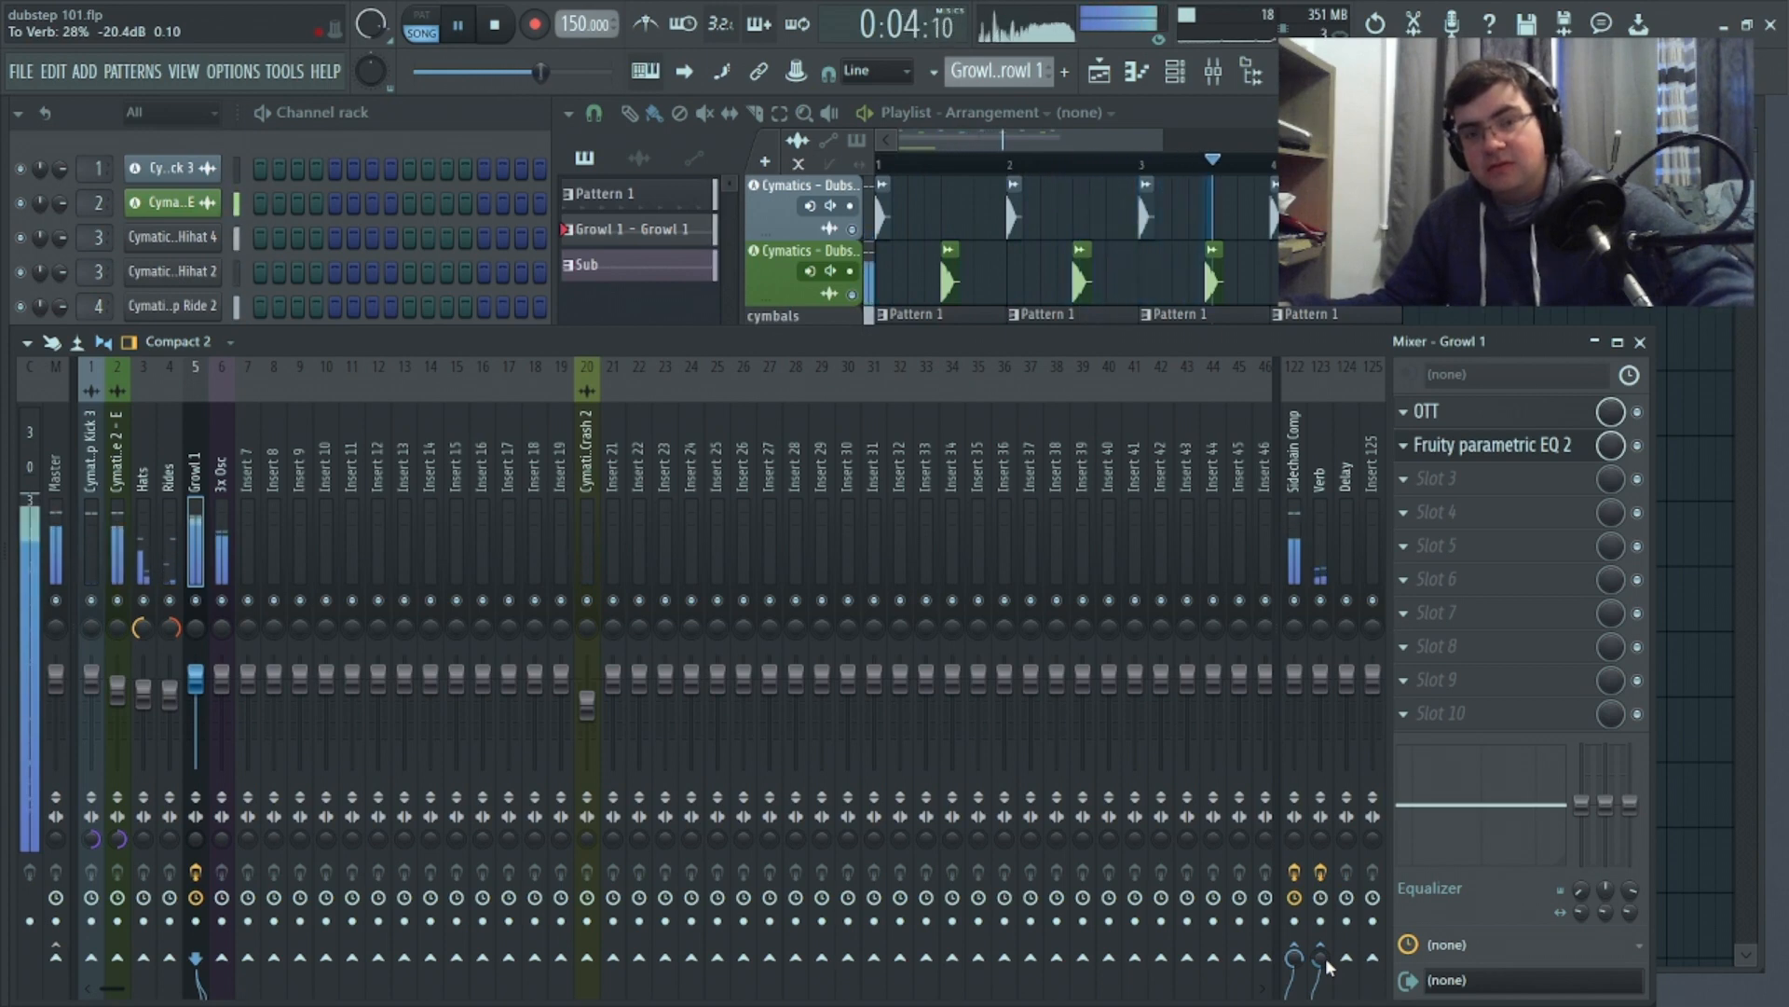
key(space)
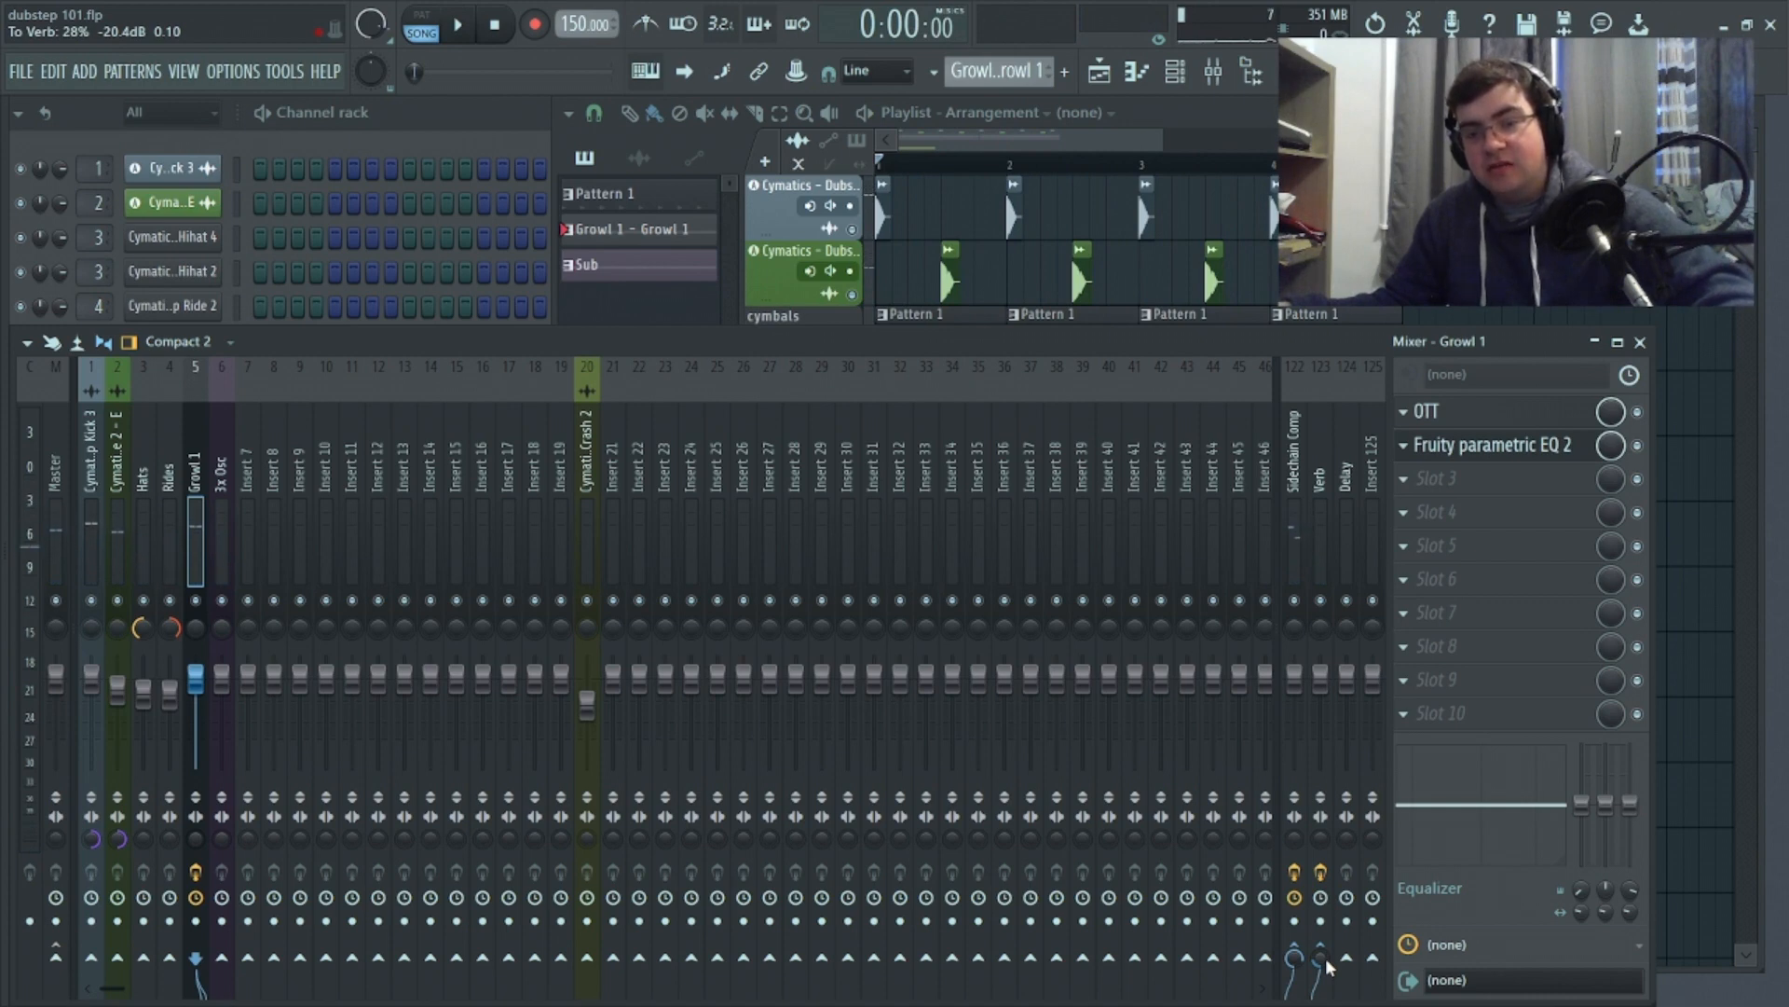
Route the Verb mixer track only to the Sidechain Comp track and play the song to check it
click(1314, 988)
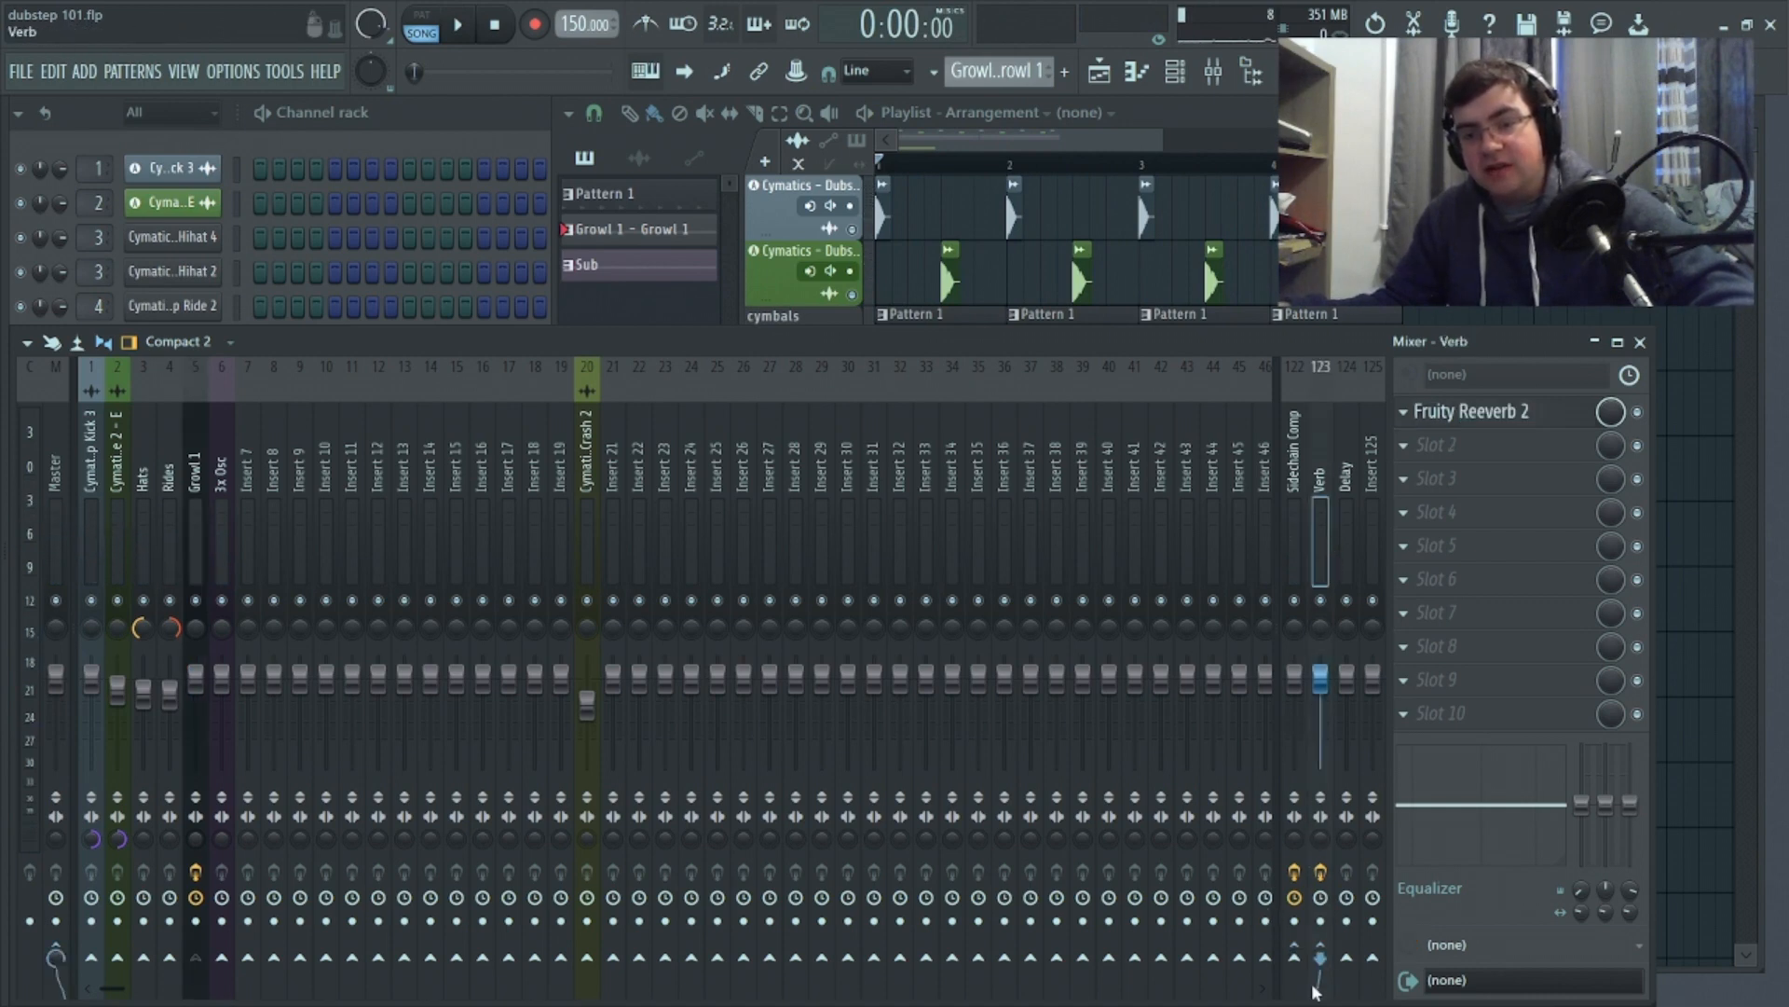
right_click(1295, 957)
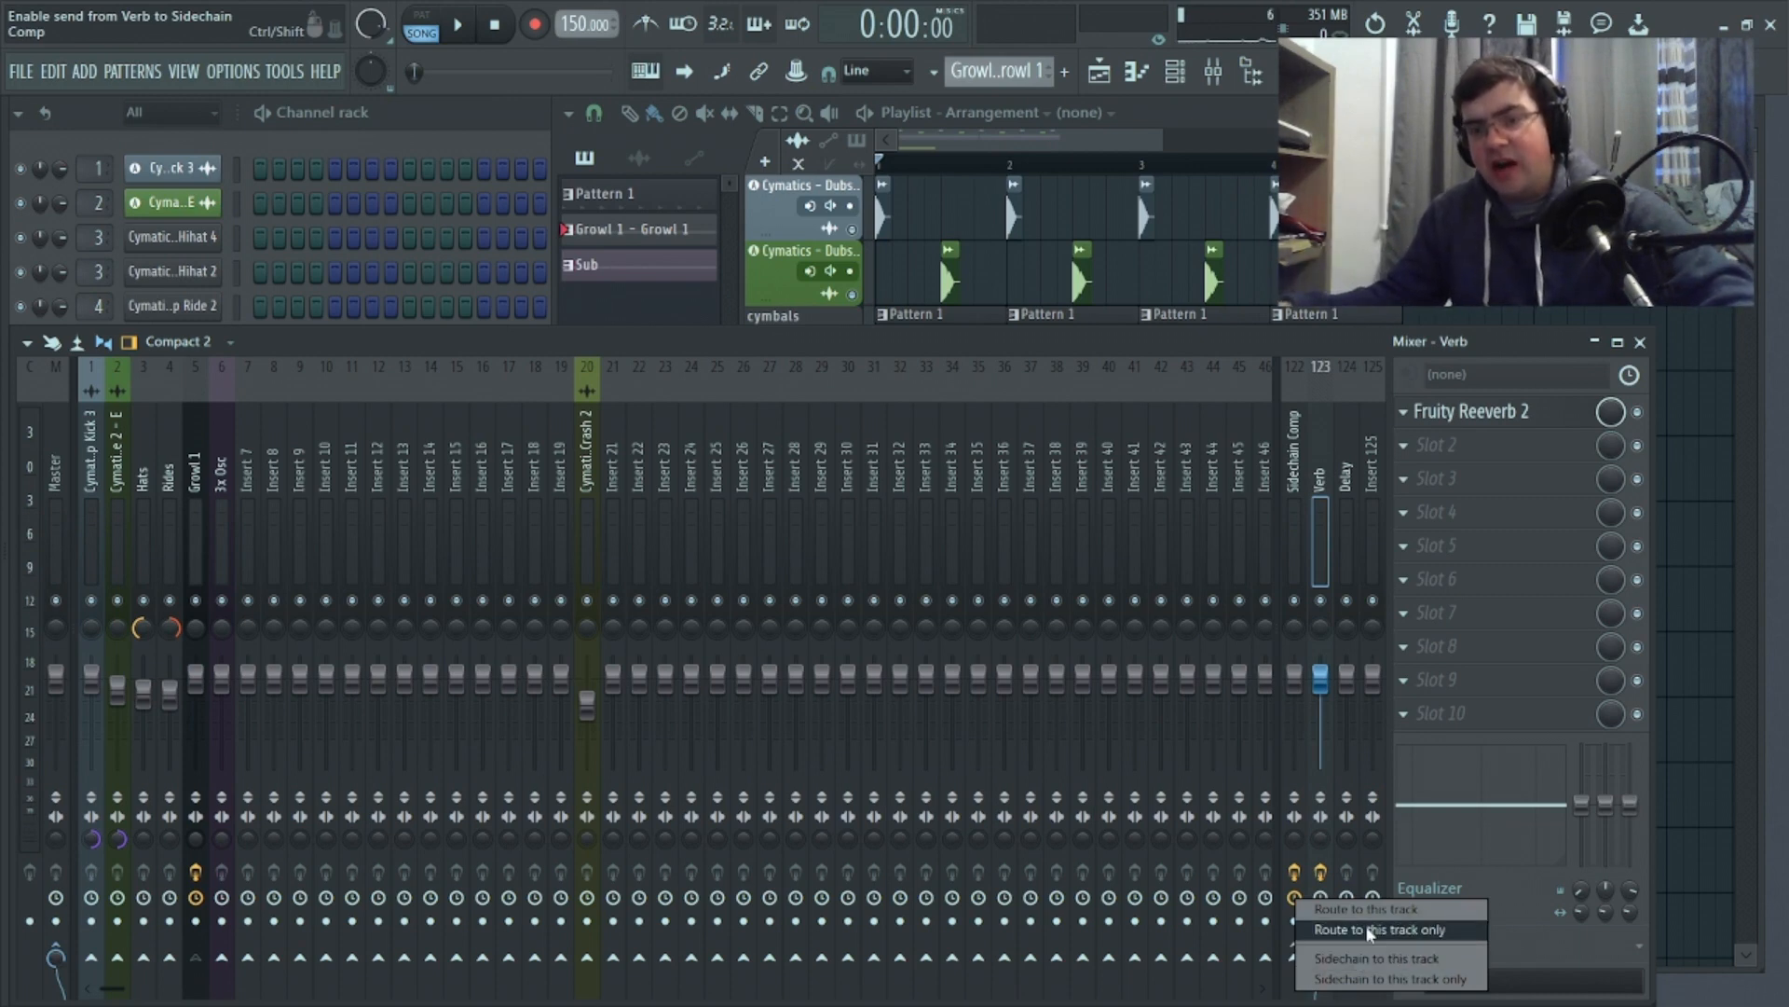
click(1367, 930)
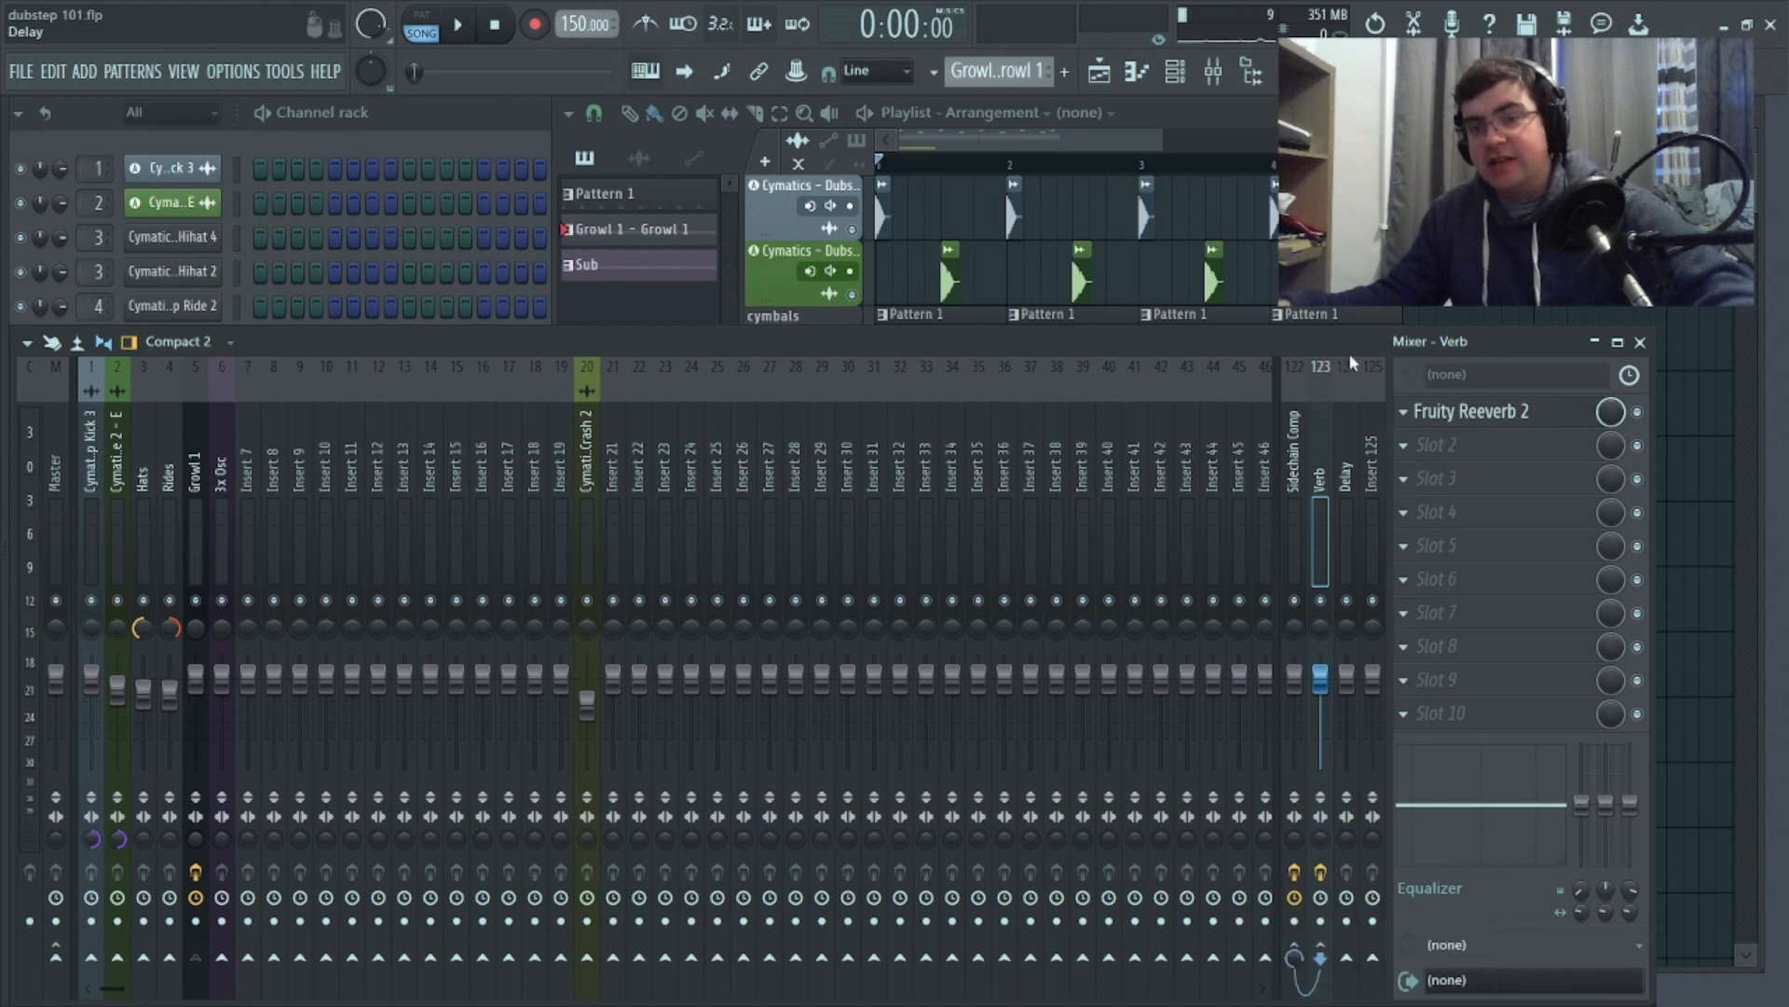
key(space)
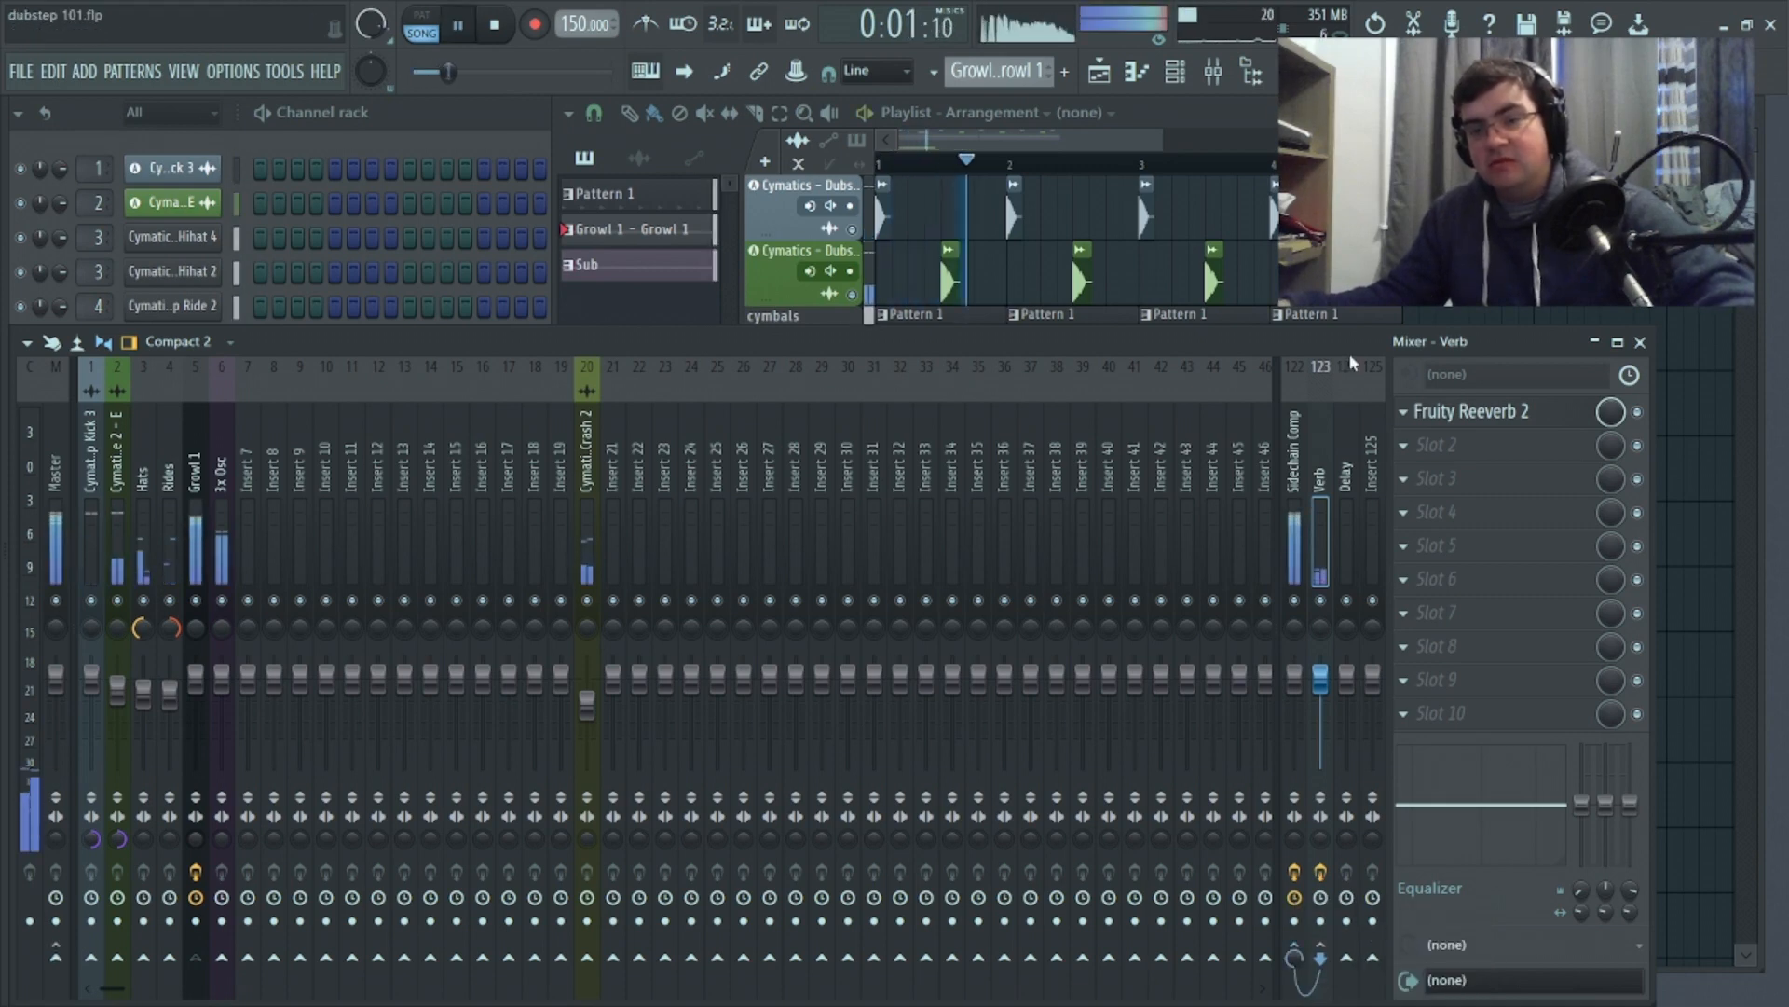
key(space)
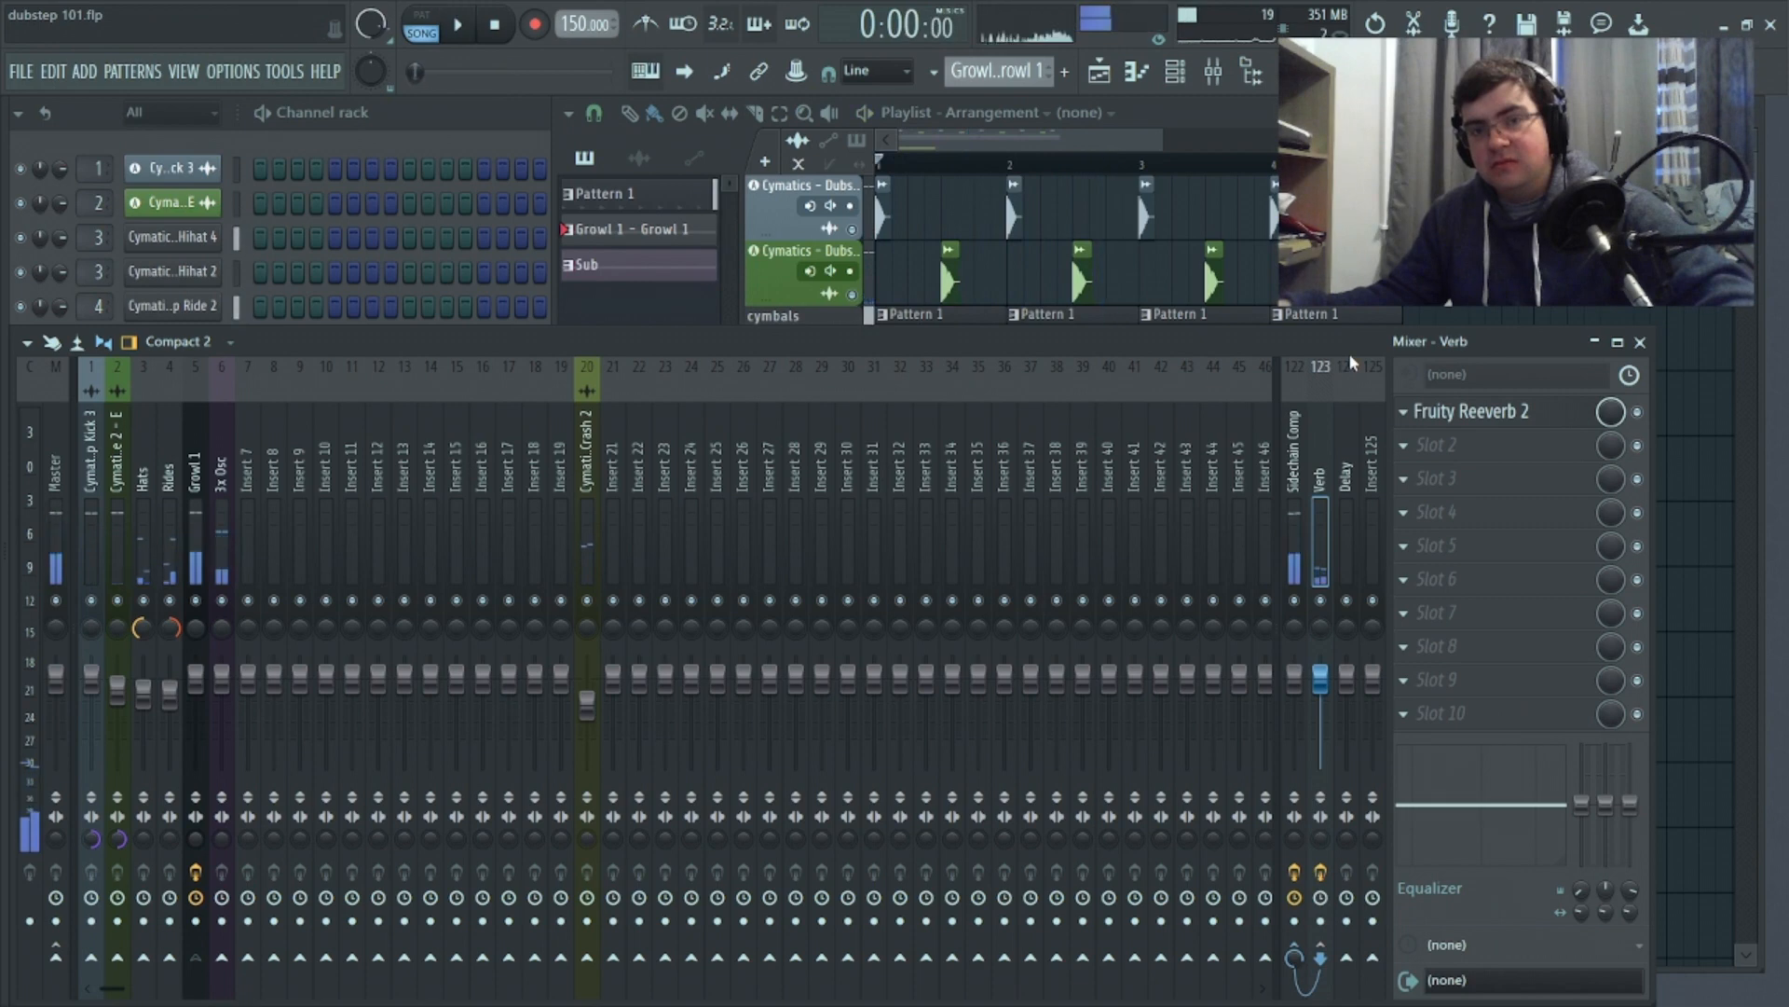
Load Fruity Delay 3 into the first effect slot of the Delay mixer track, turn down its dry level, and close the plugin
click(1345, 507)
click(1468, 410)
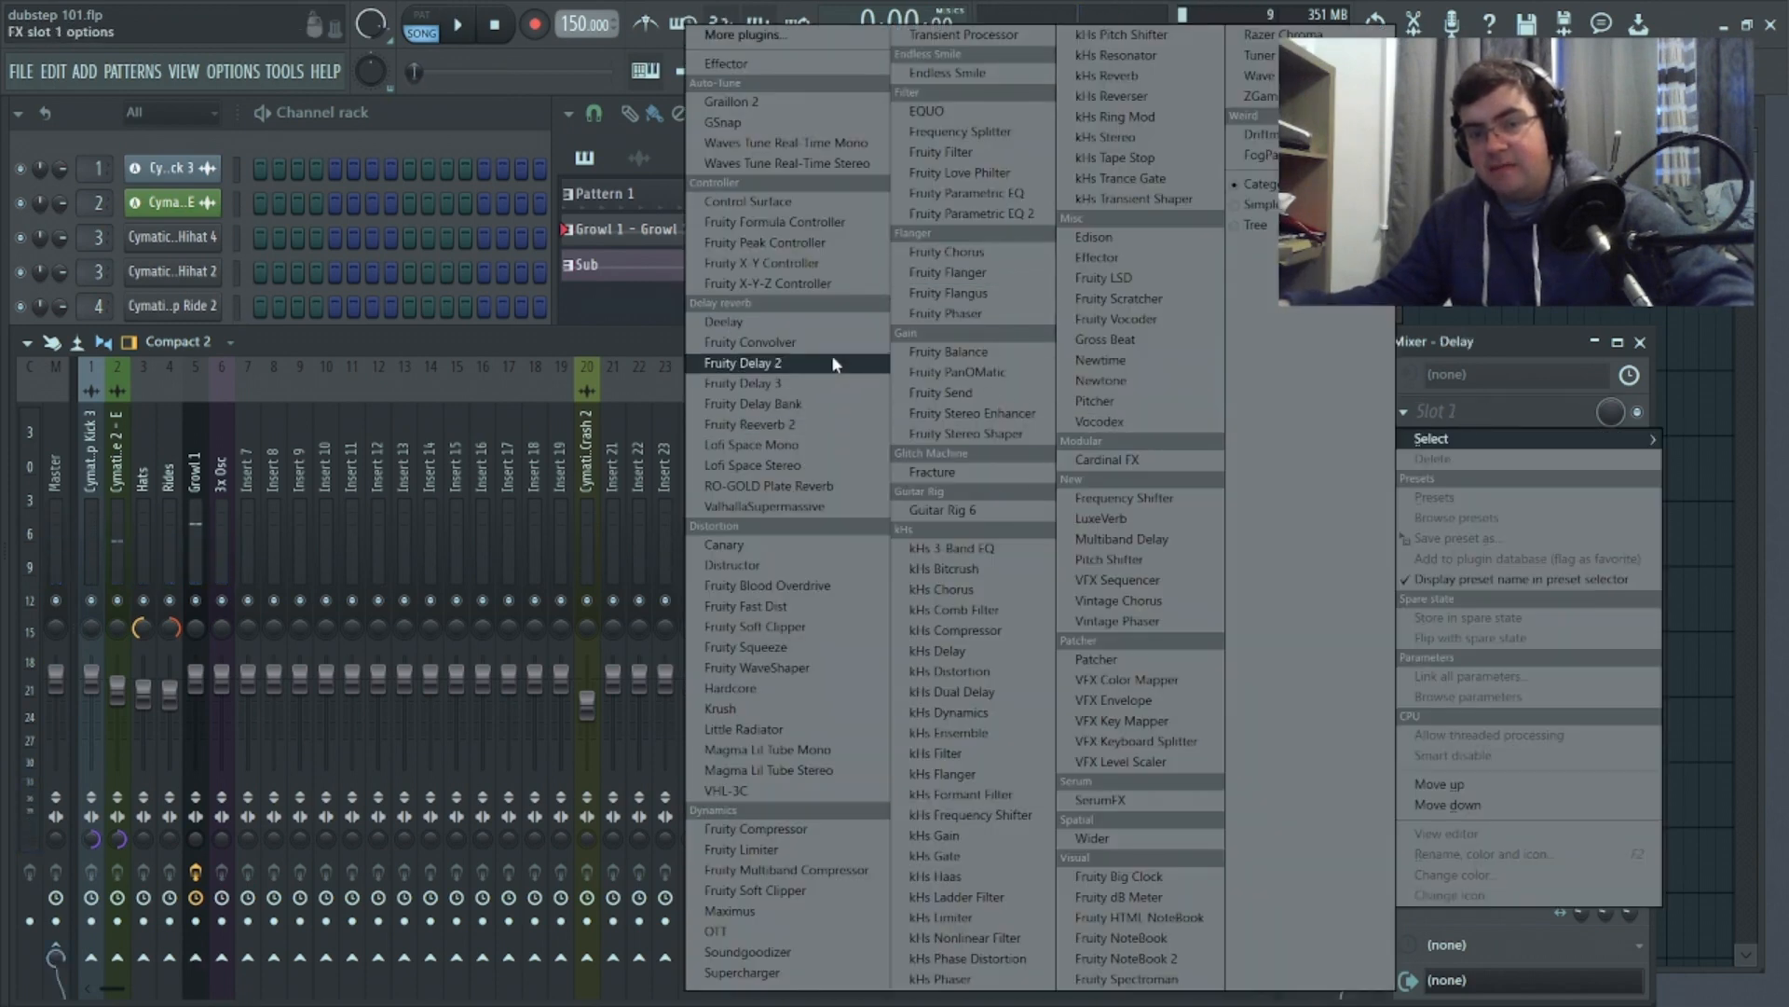
click(829, 383)
click(392, 352)
drag(916, 476, 916, 587)
click(941, 254)
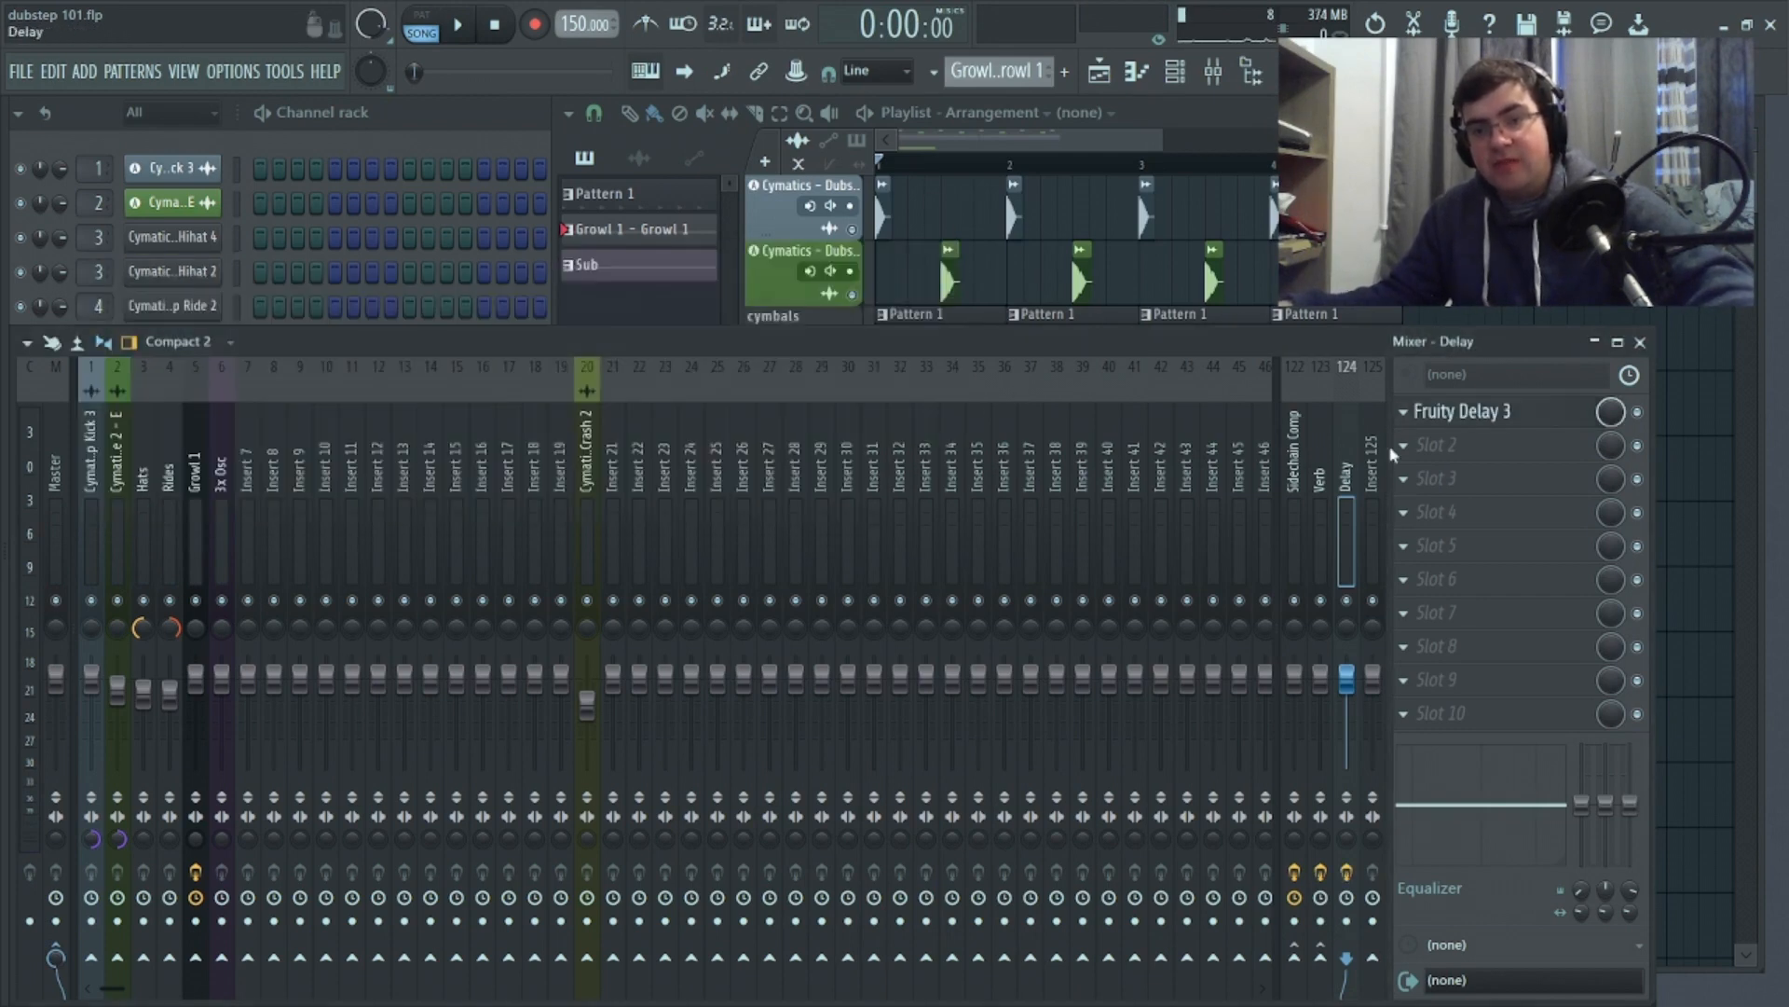
Add Fruity Parametric EQ 2 to the Delay track's second slot and set band 1 to a high-pass filter
click(1432, 444)
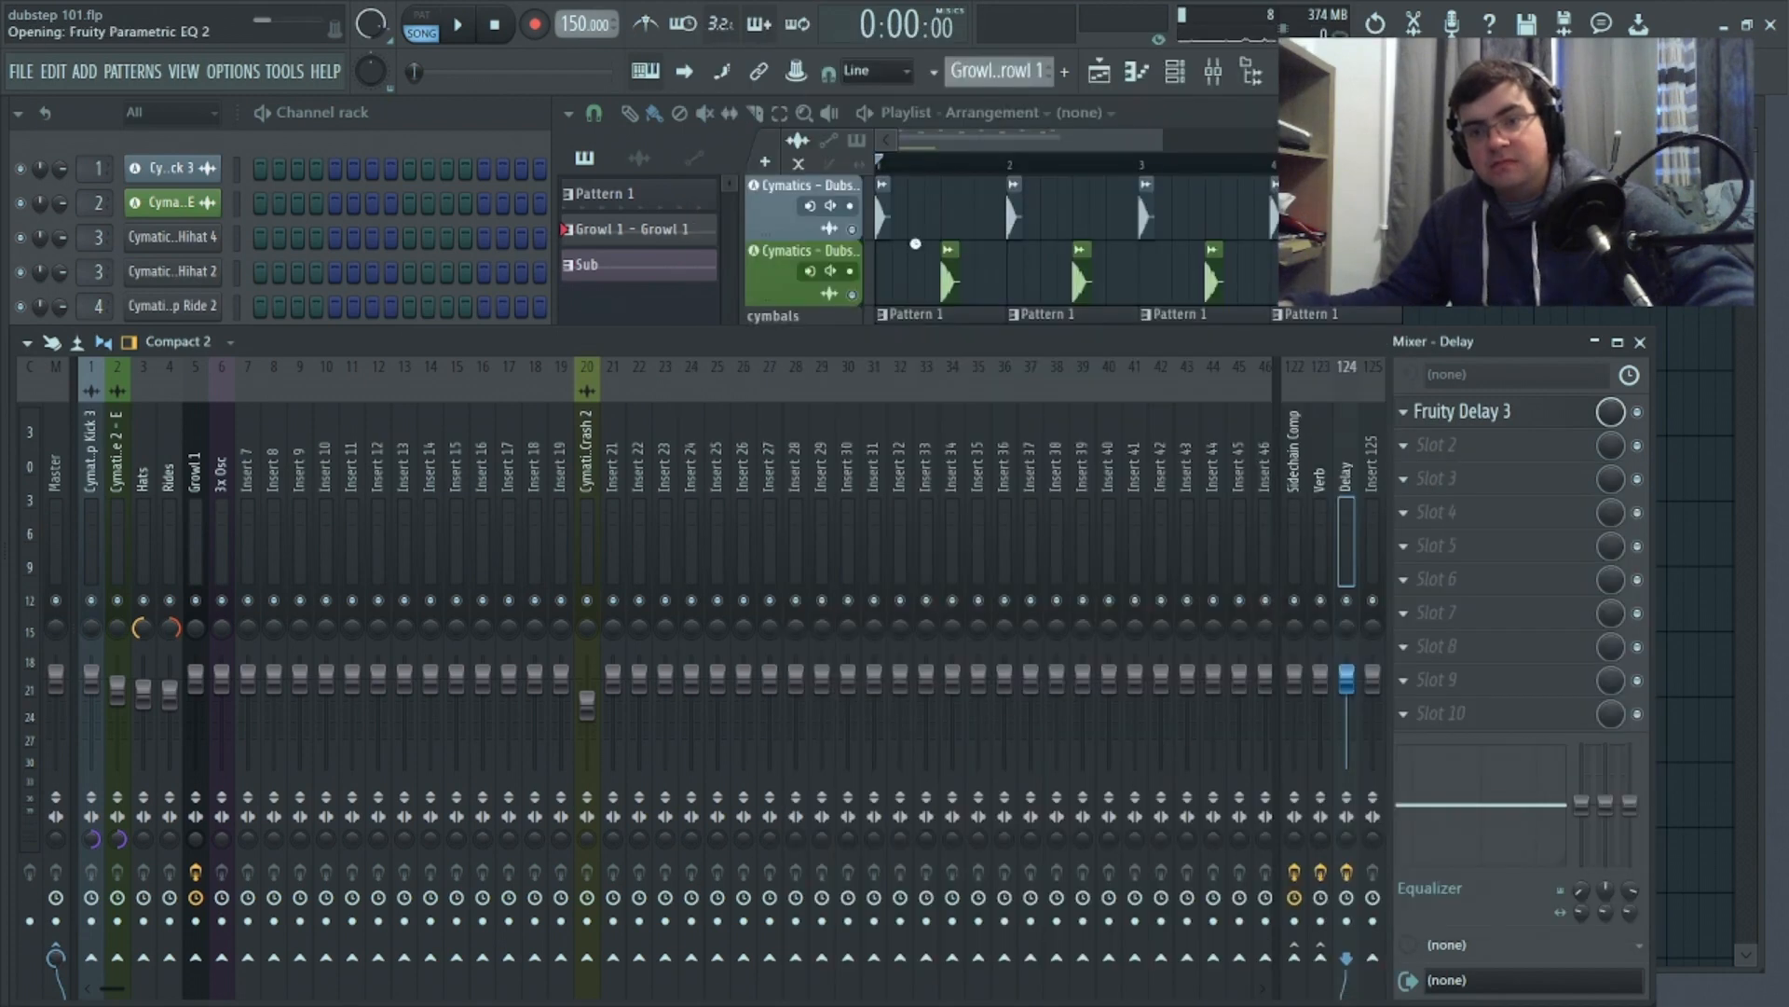
click(969, 214)
right_click(216, 482)
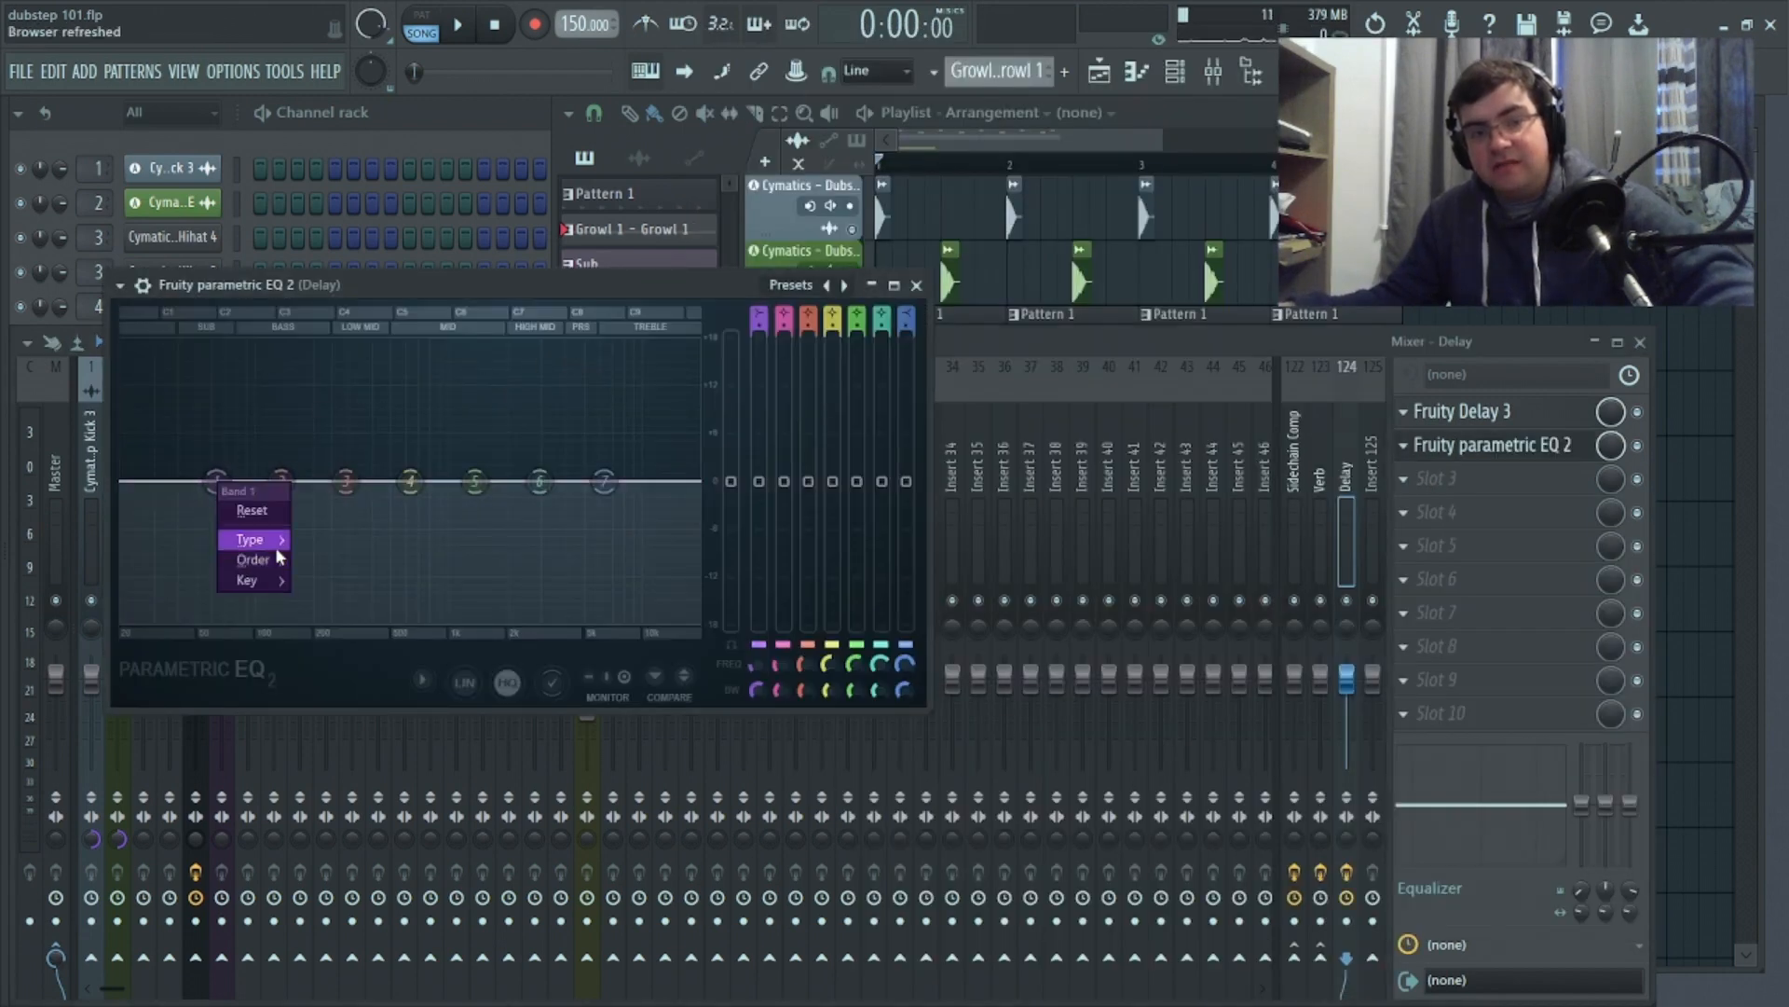
mouse_move(250, 539)
click(335, 606)
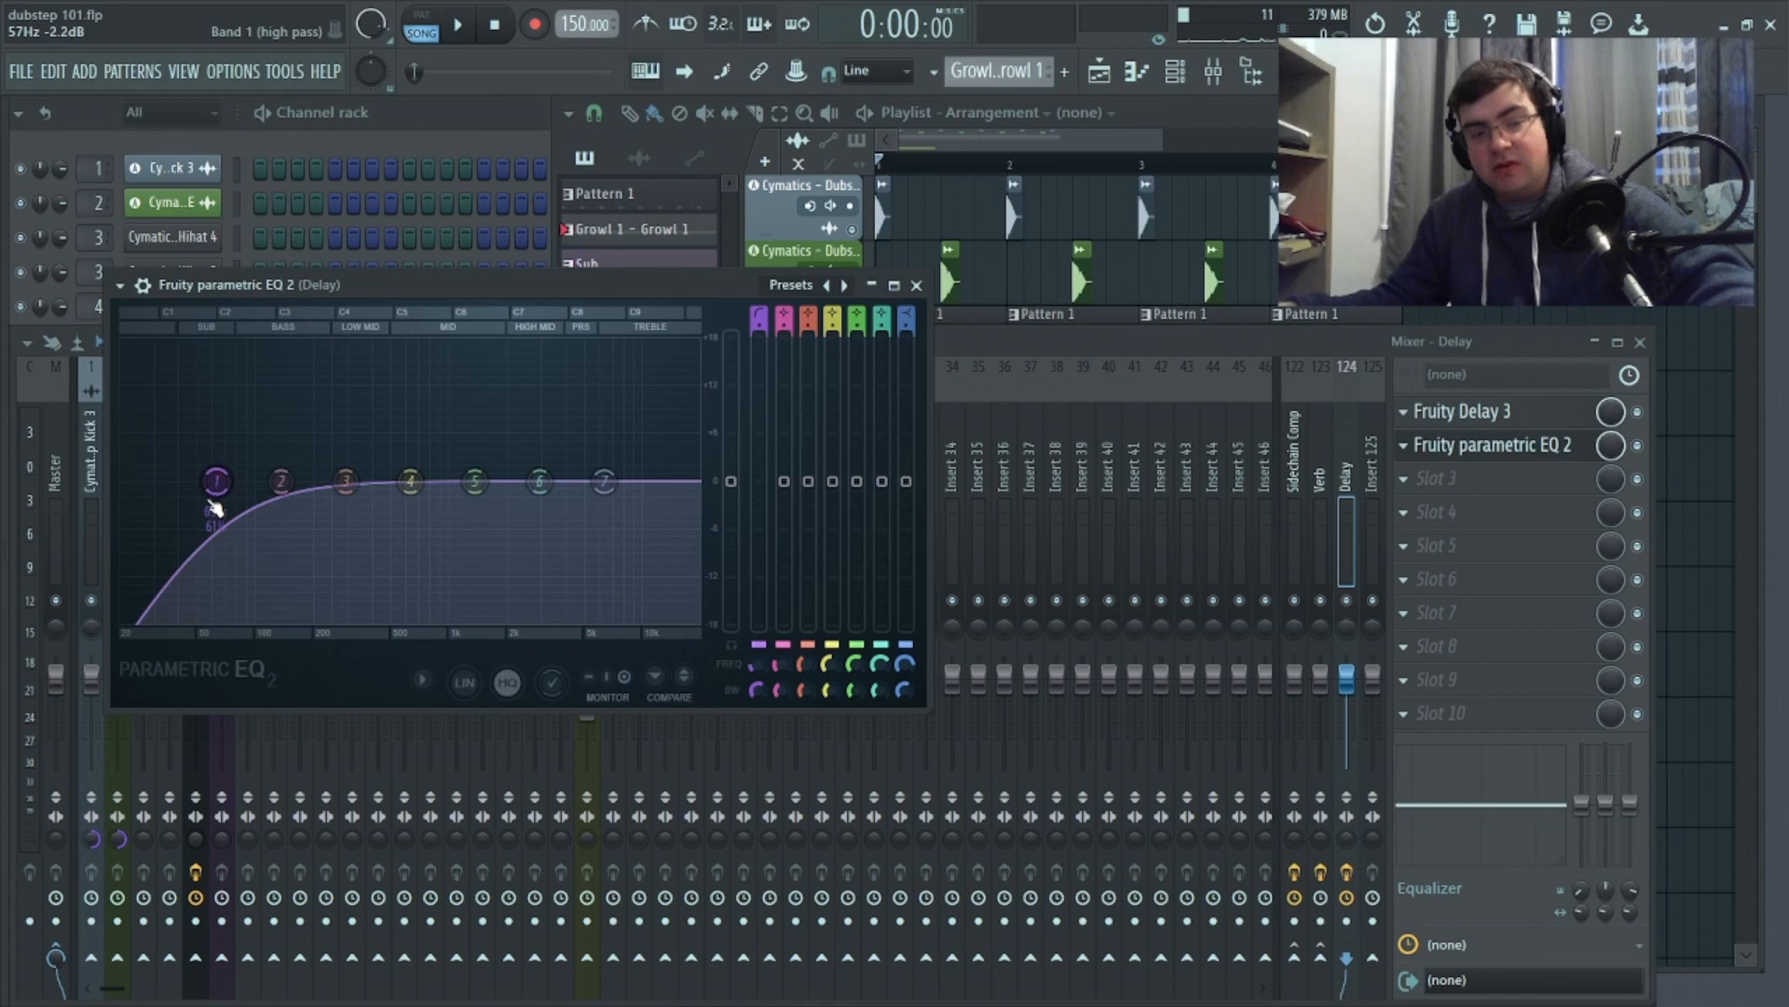
Give the EQ's band 1 high-pass a steep order, raise its cutoff to band 2's frequency, and close the plugin
right_click(215, 481)
mouse_move(277, 561)
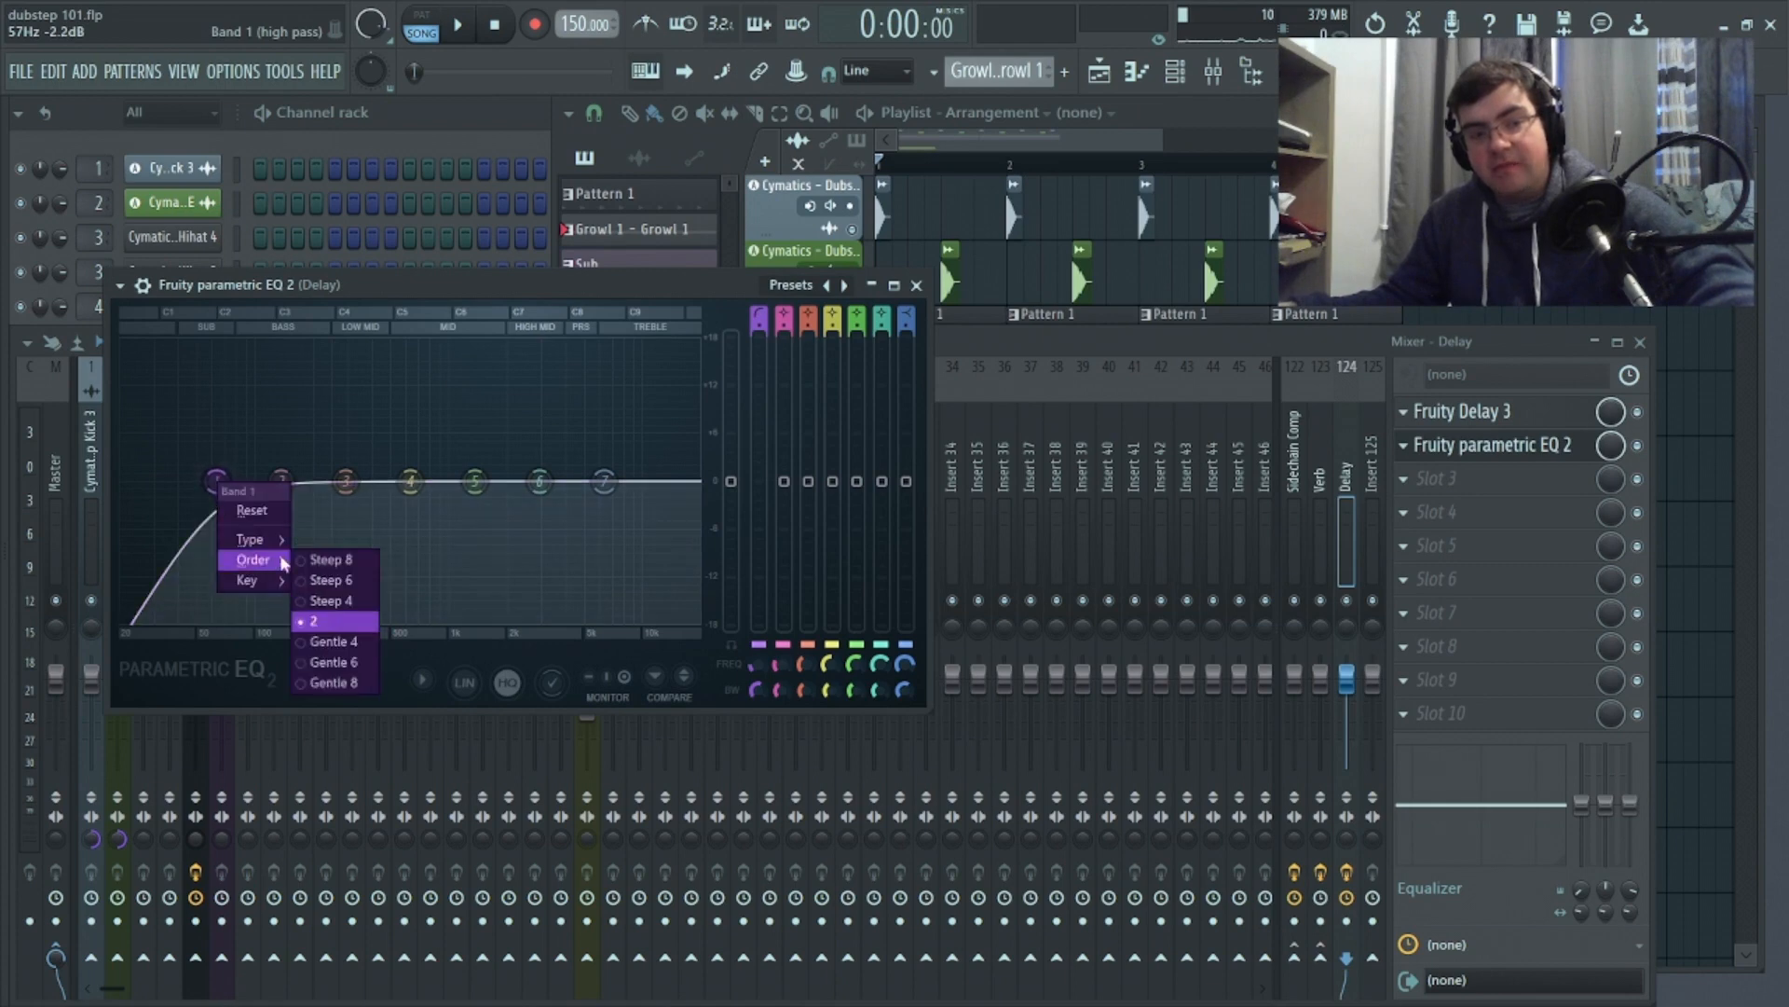
click(351, 590)
drag(216, 481, 283, 481)
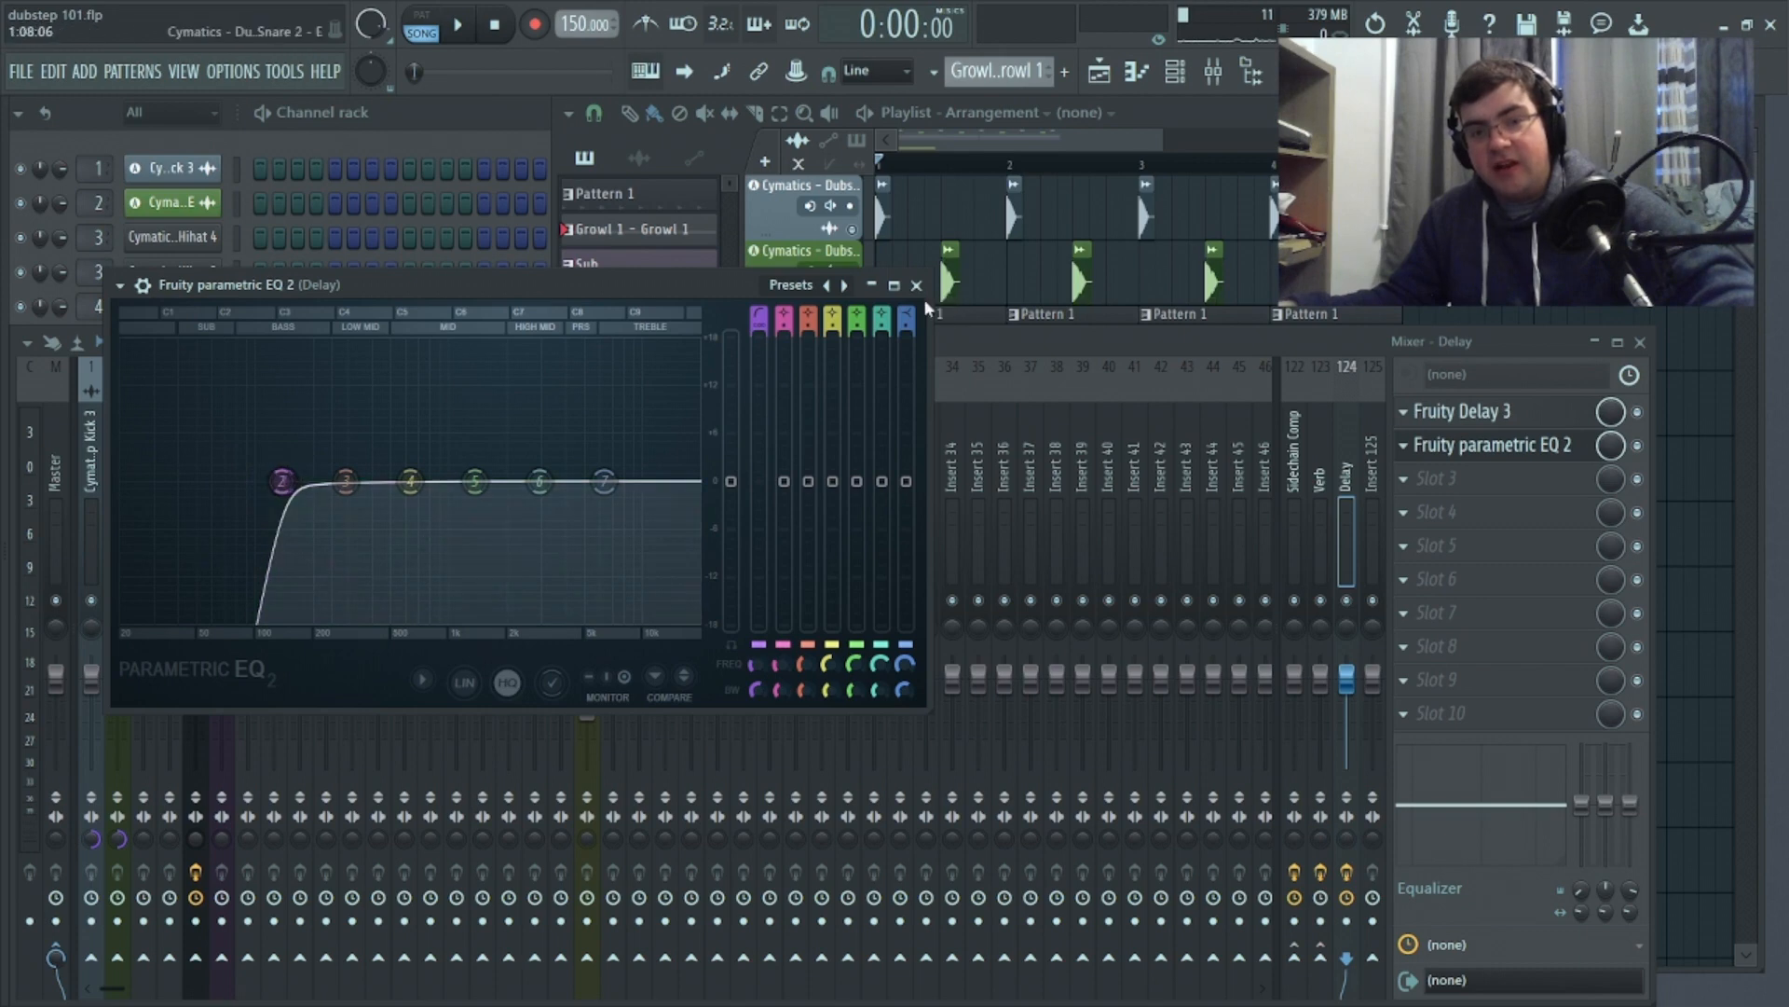
click(917, 285)
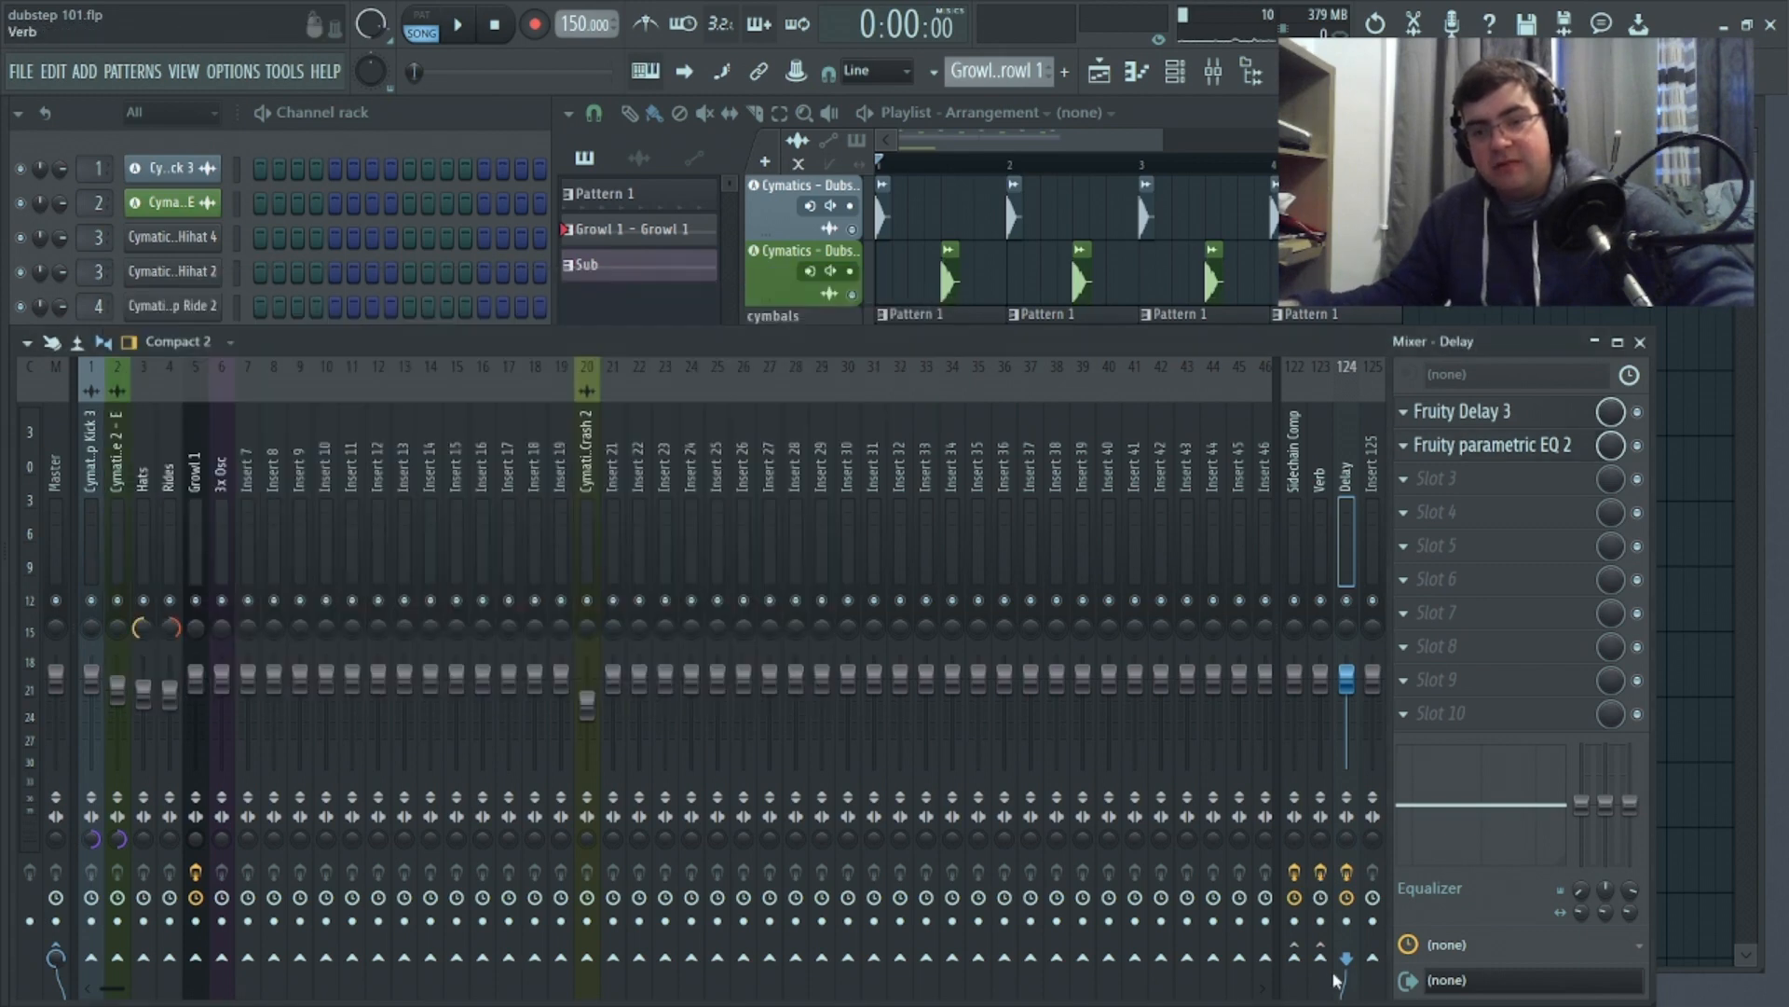
Route the Delay mixer track only to the Sidechain Comp track and add a send from Growl 1 to Delay
right_click(1296, 957)
click(1347, 958)
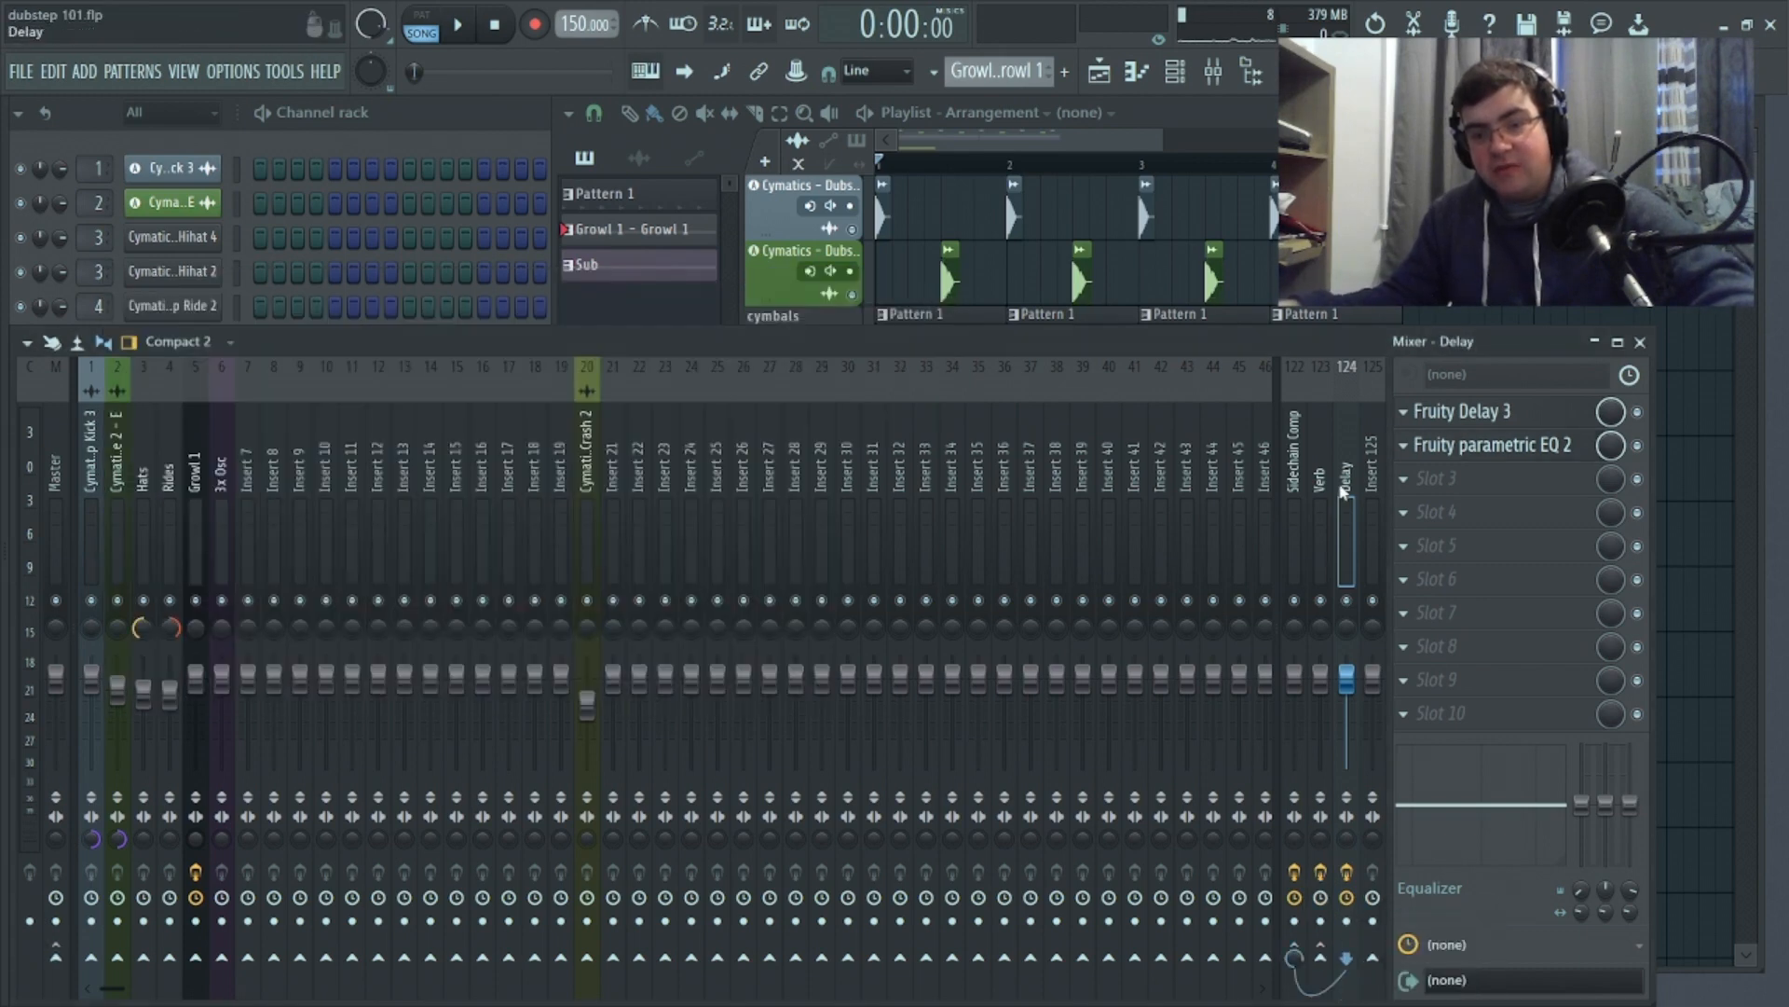
click(204, 541)
click(1347, 958)
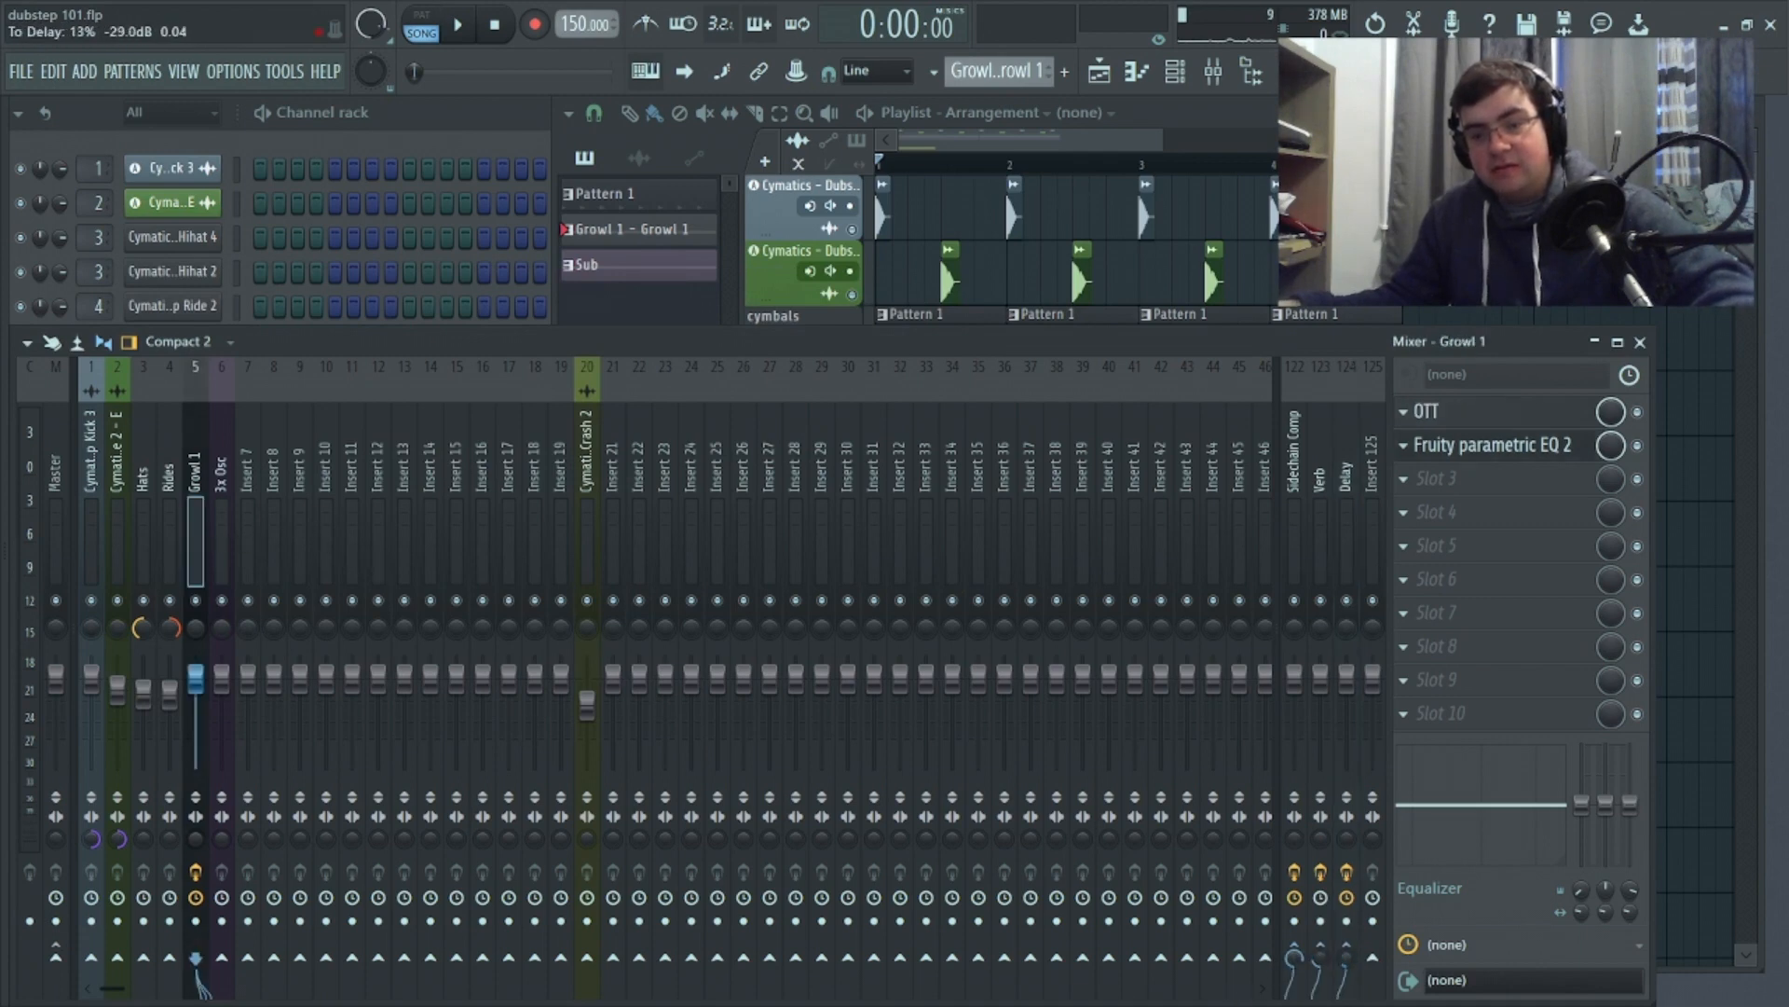
Set Growl 1's send level to the Delay track to 22% and play the song to check it
drag(1340, 961, 1340, 953)
key(space)
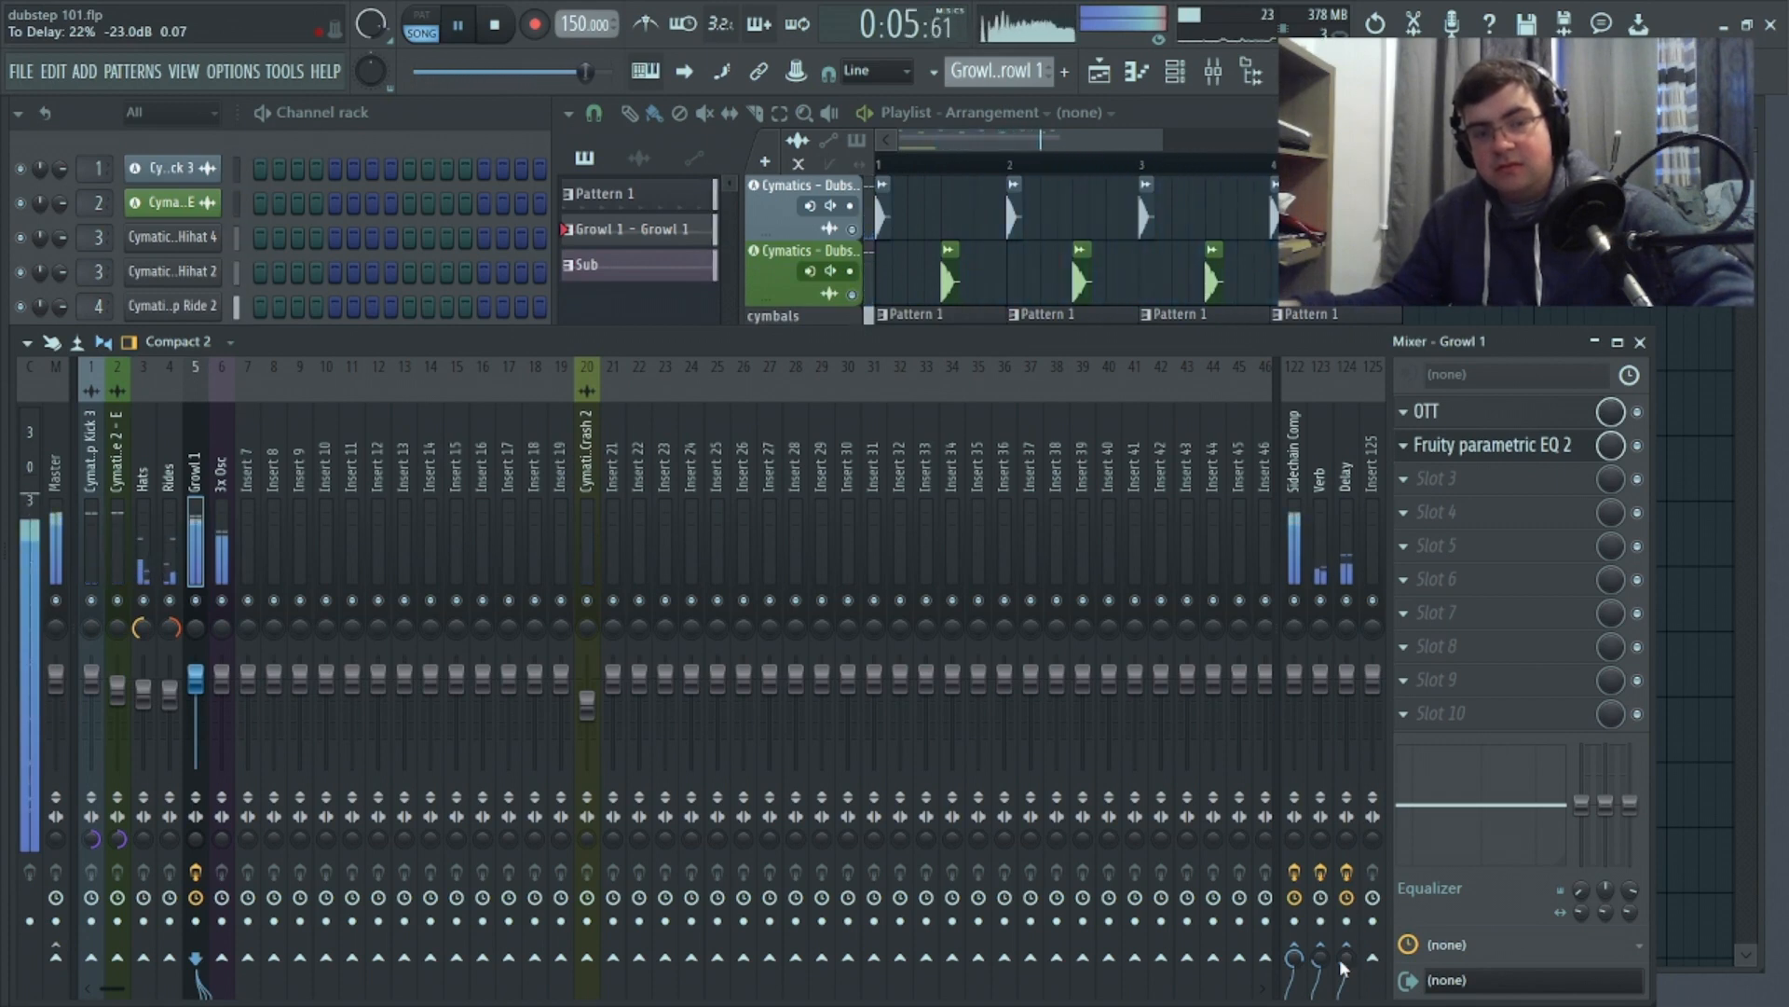
key(space)
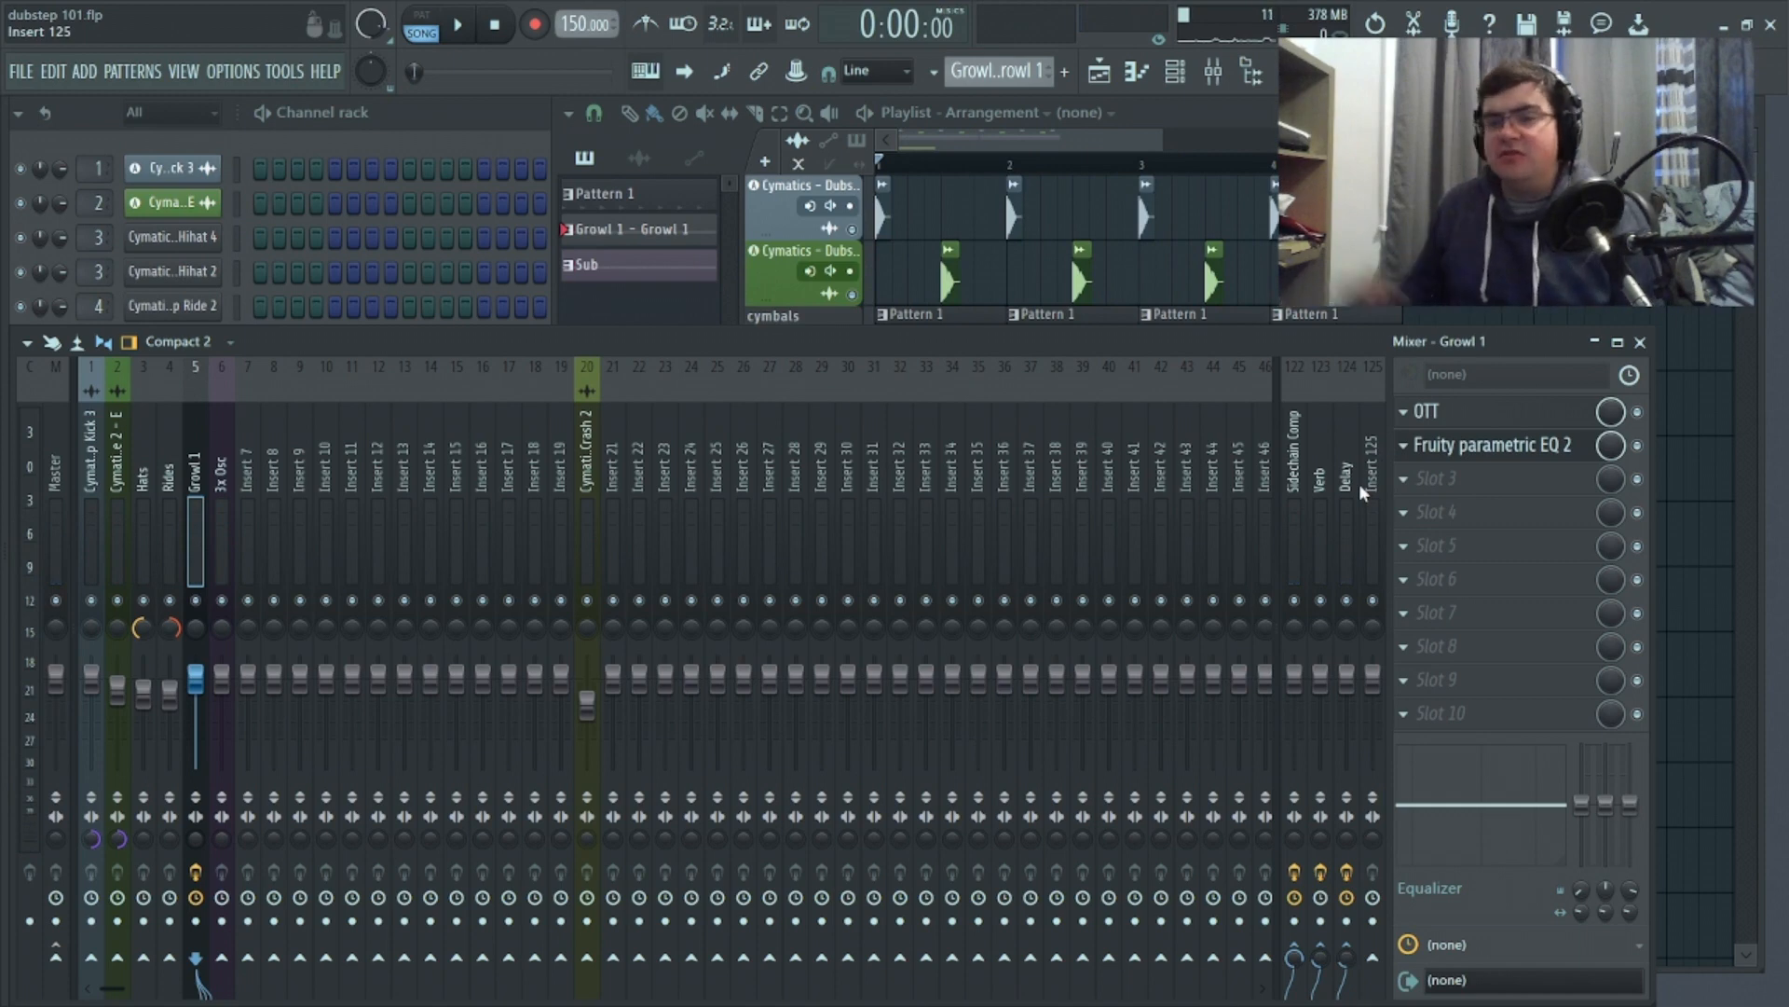
click(1094, 149)
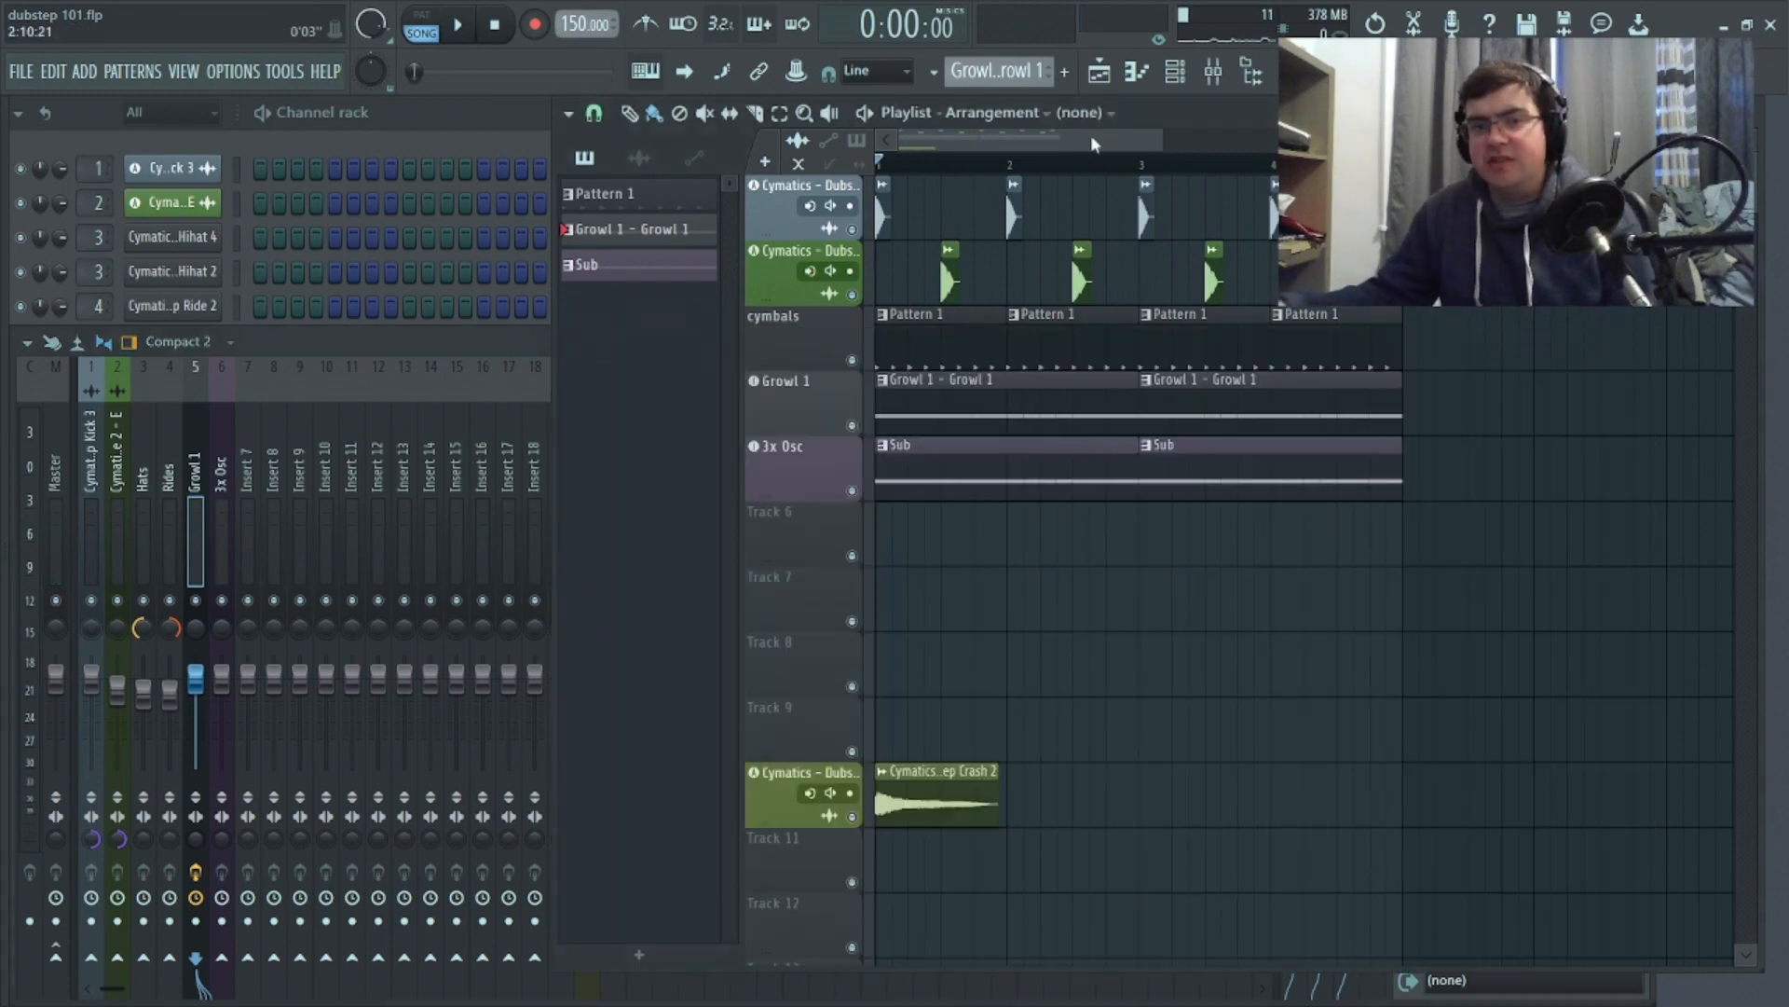
click(471, 352)
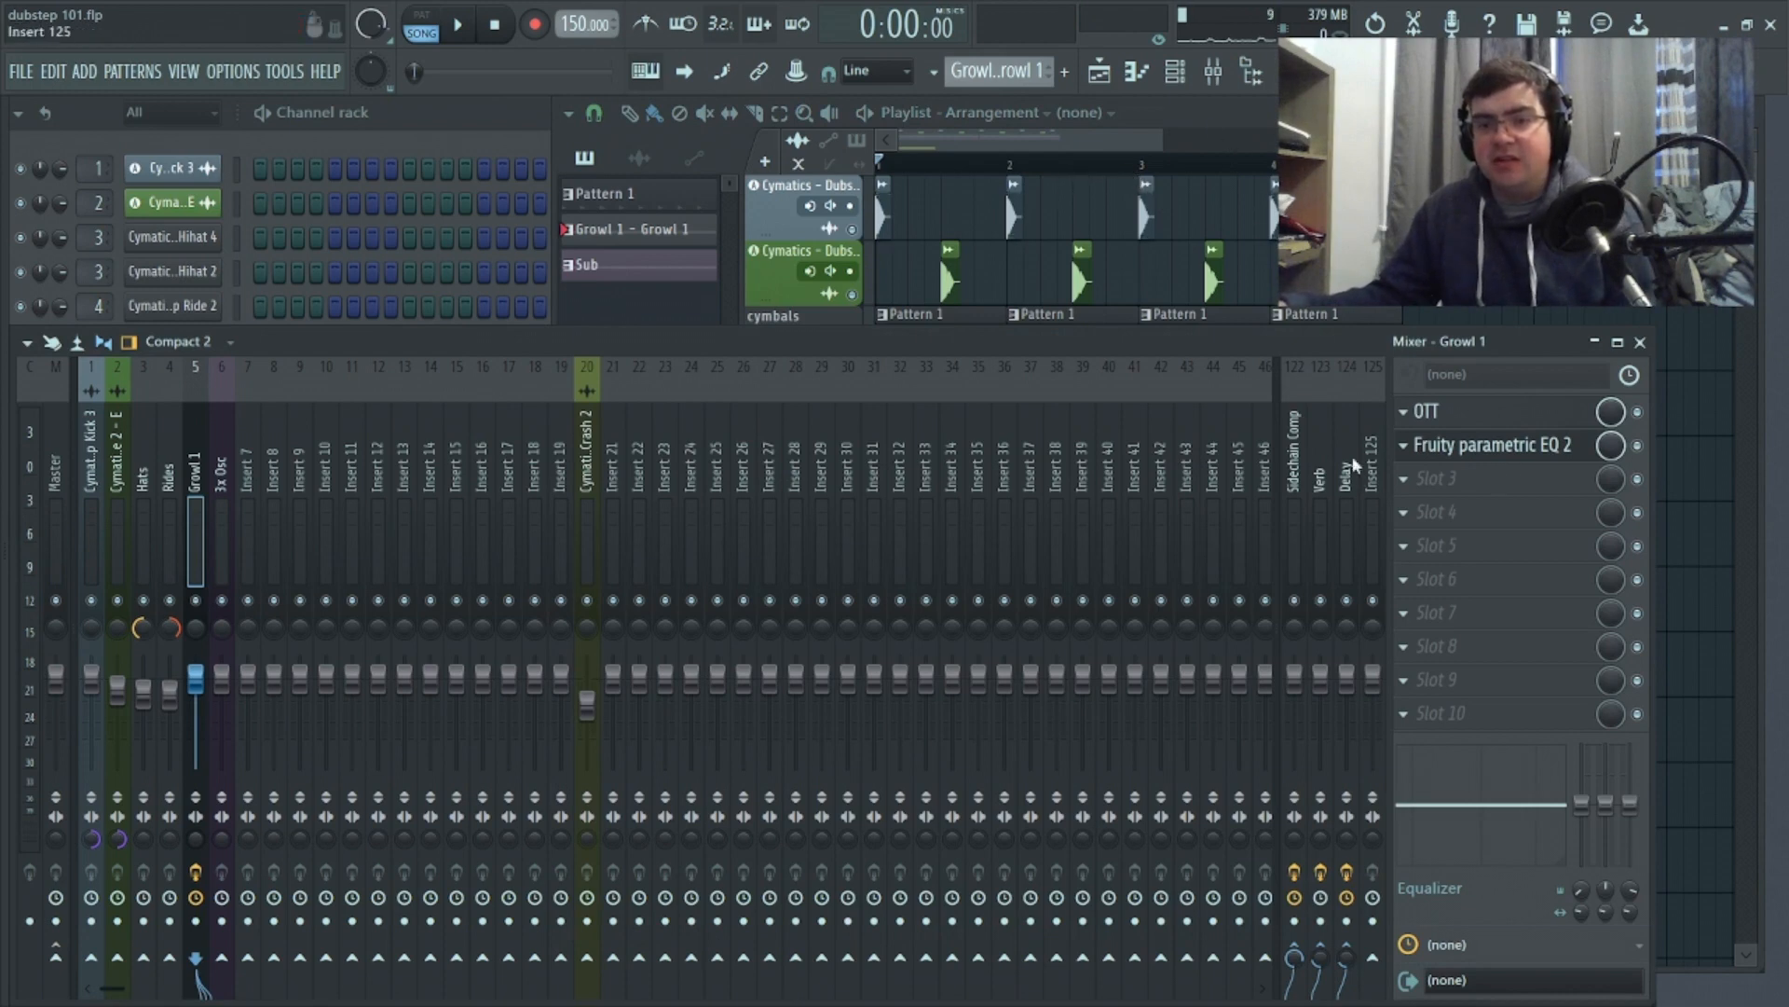
right_click(1348, 687)
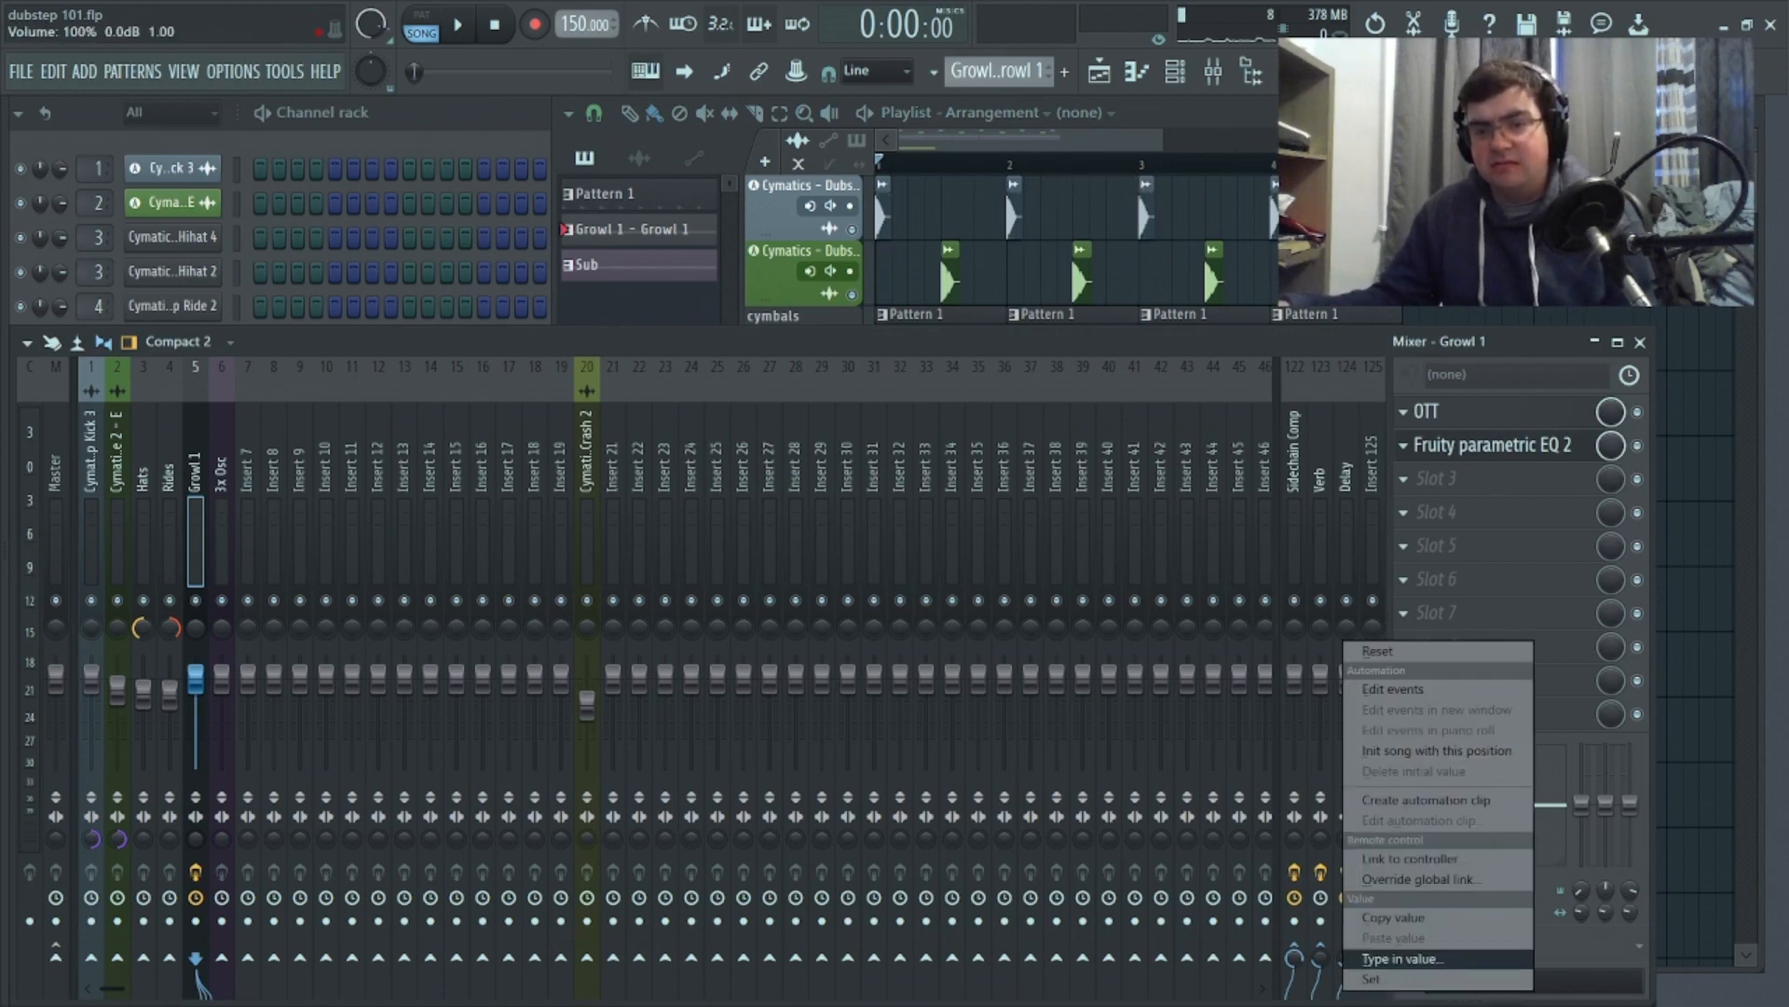
click(1442, 322)
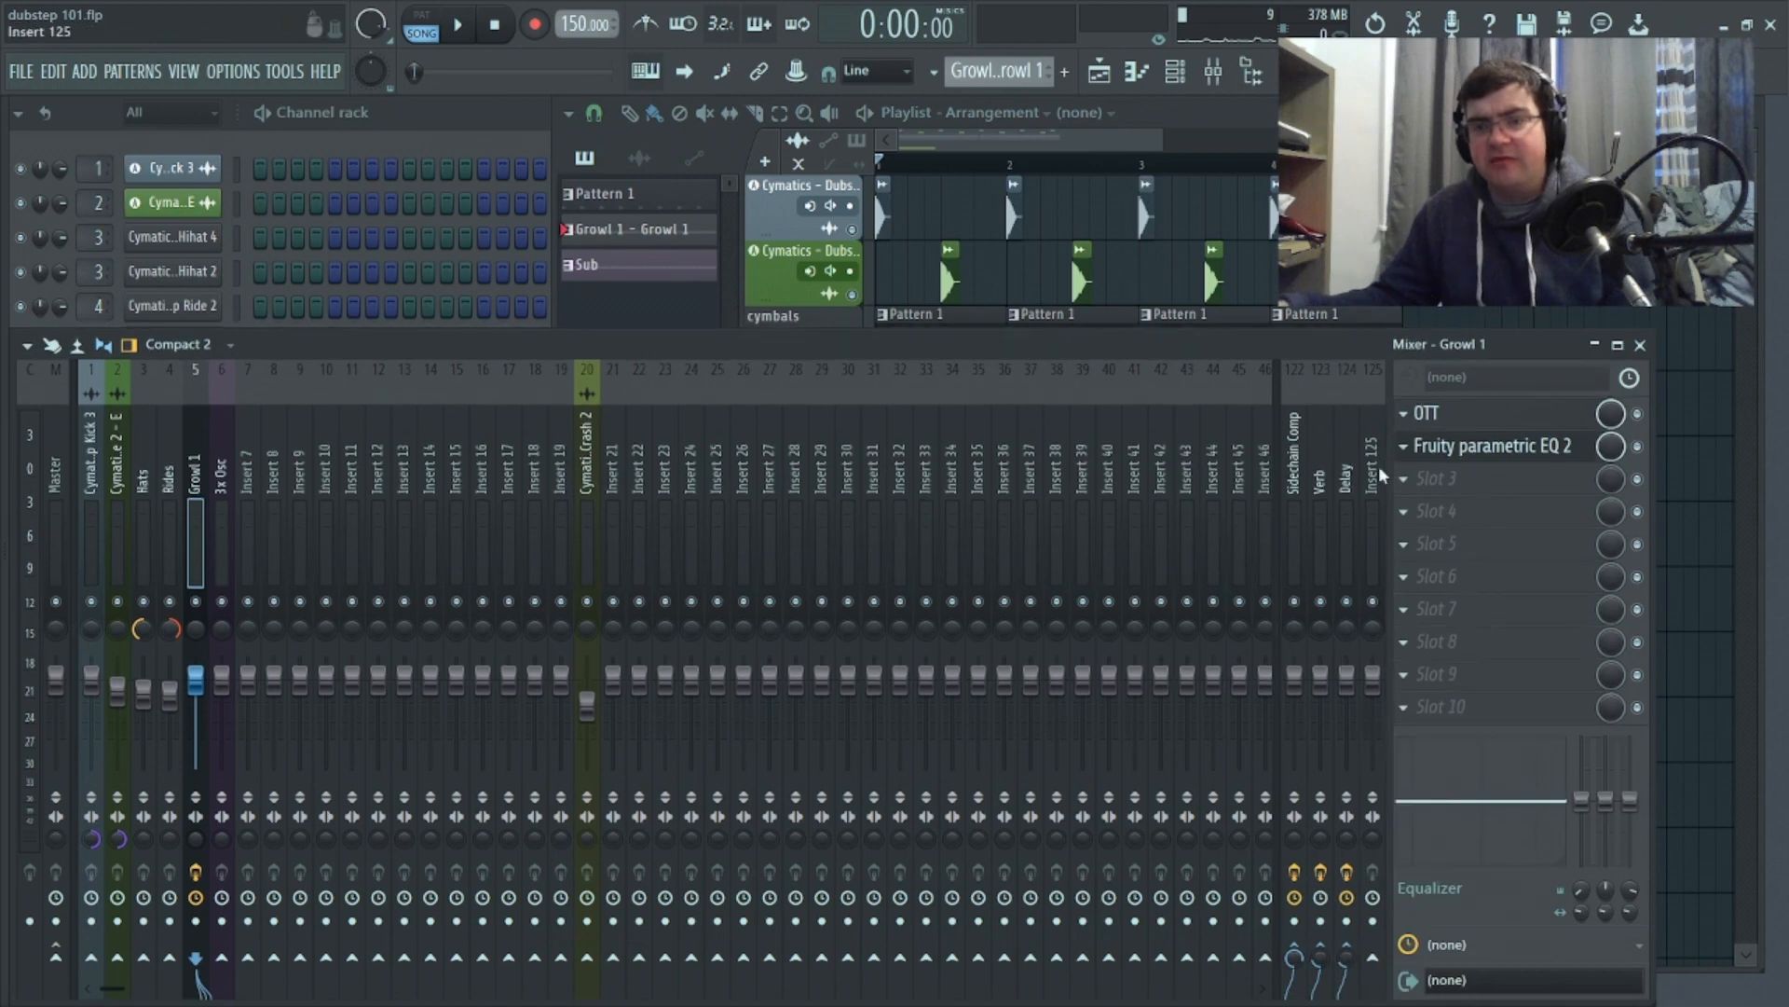
click(1035, 141)
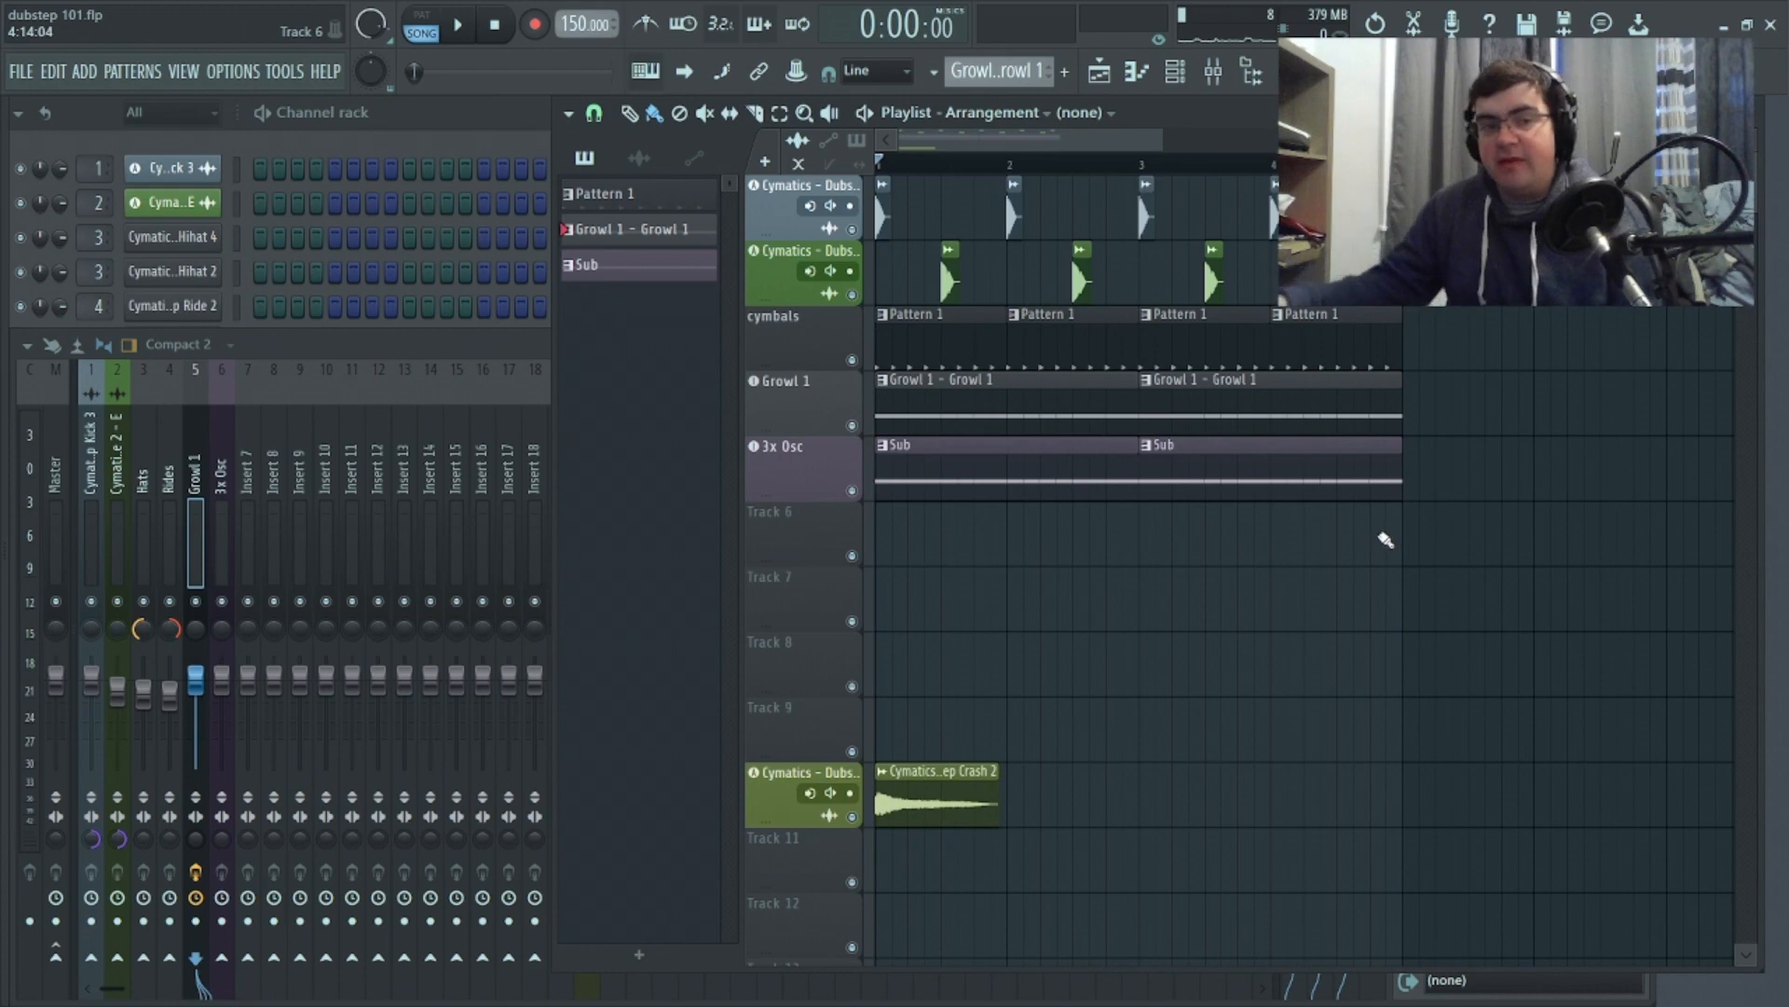
click(457, 352)
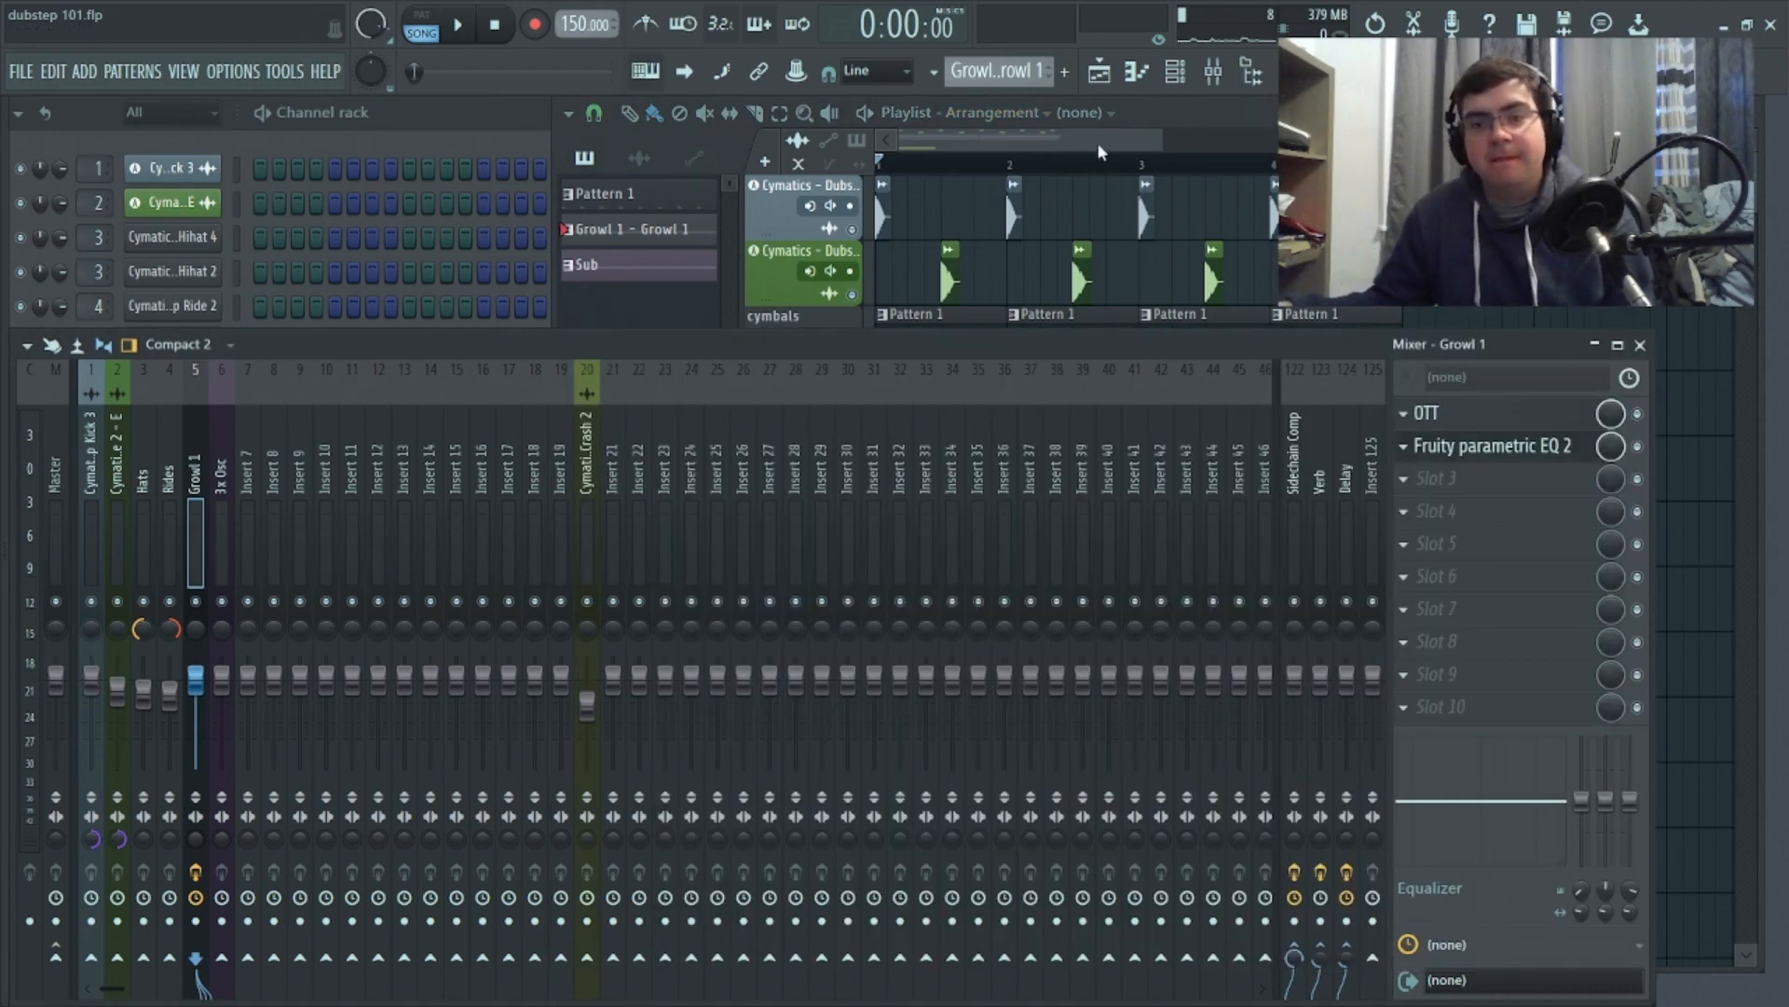
Place a copy of the Growl 1 pattern clip at 5:07:00 on the playlist's Growl 1 track
click(1028, 152)
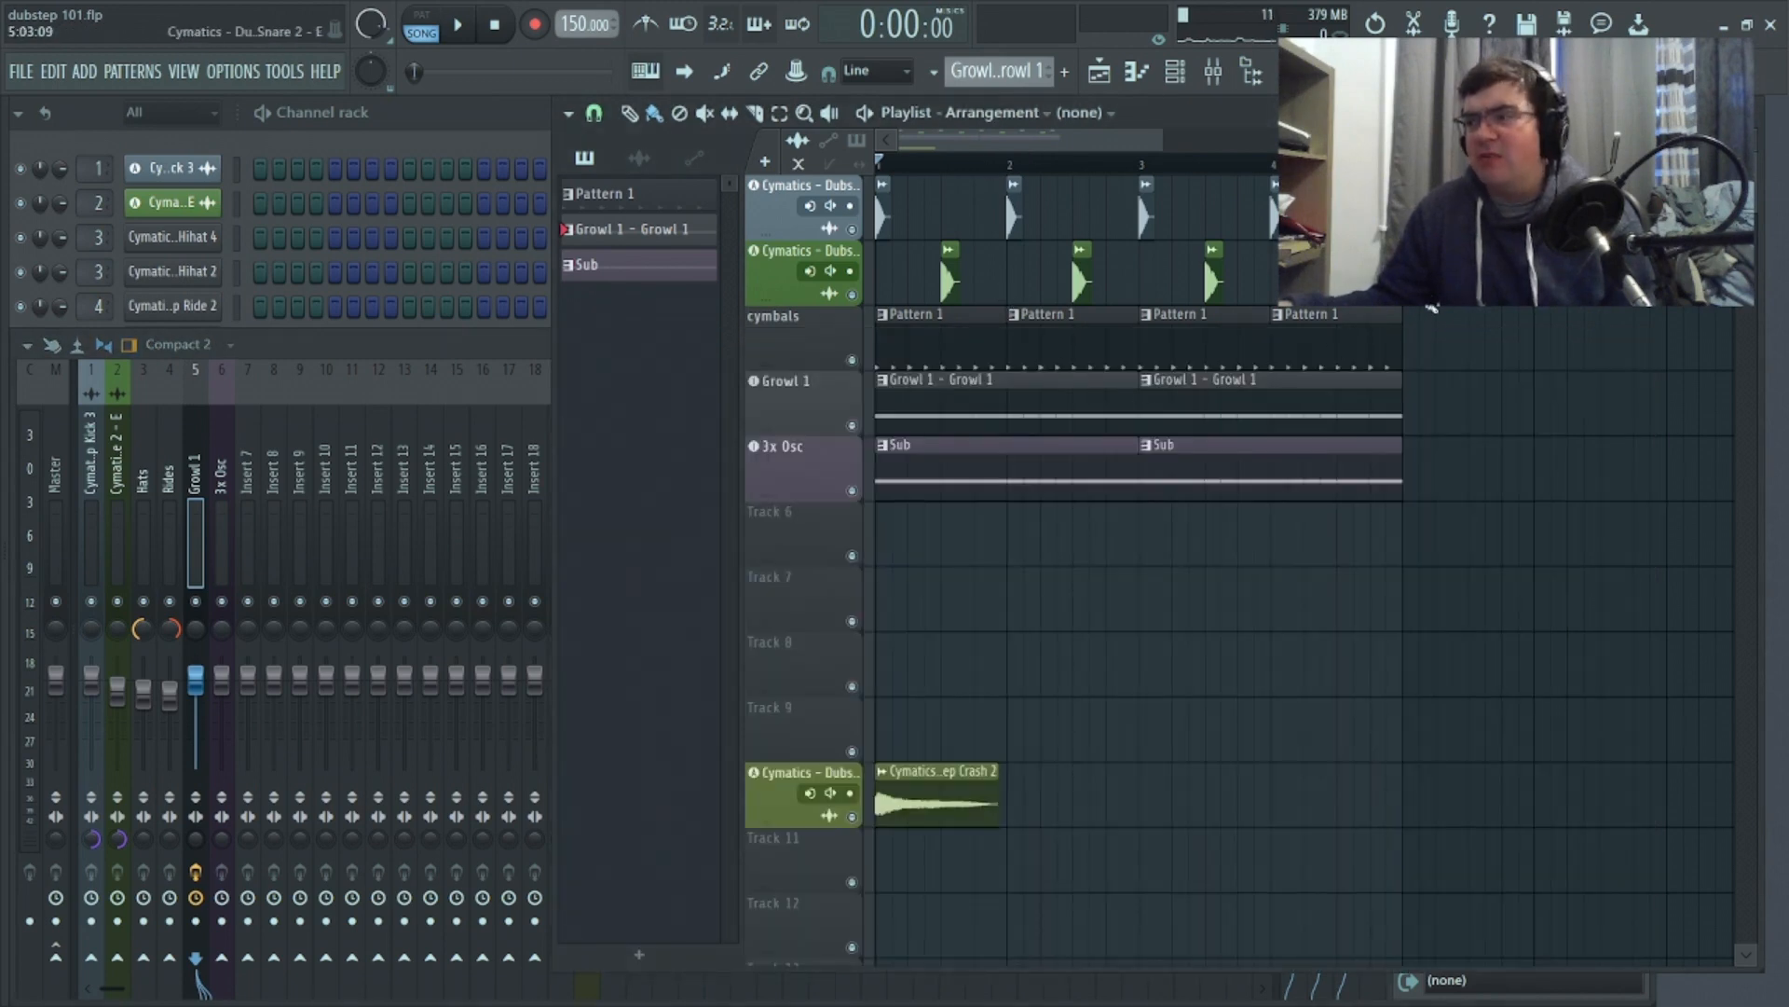
click(982, 388)
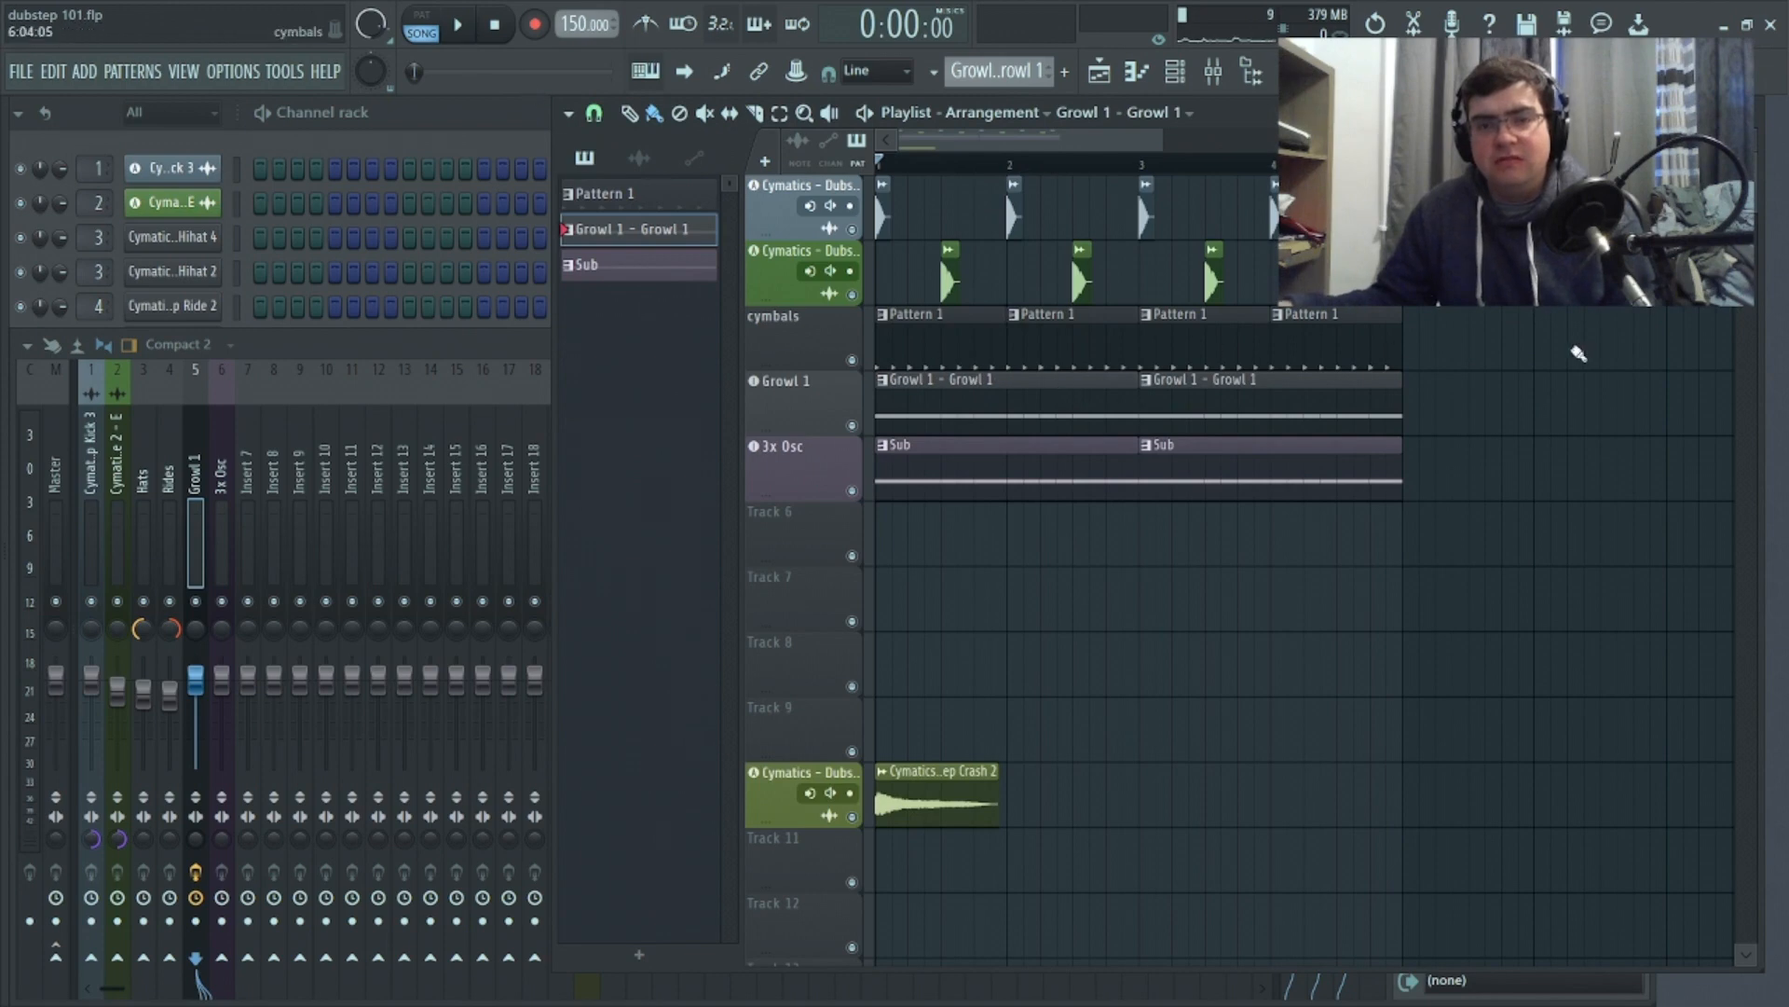
click(1529, 410)
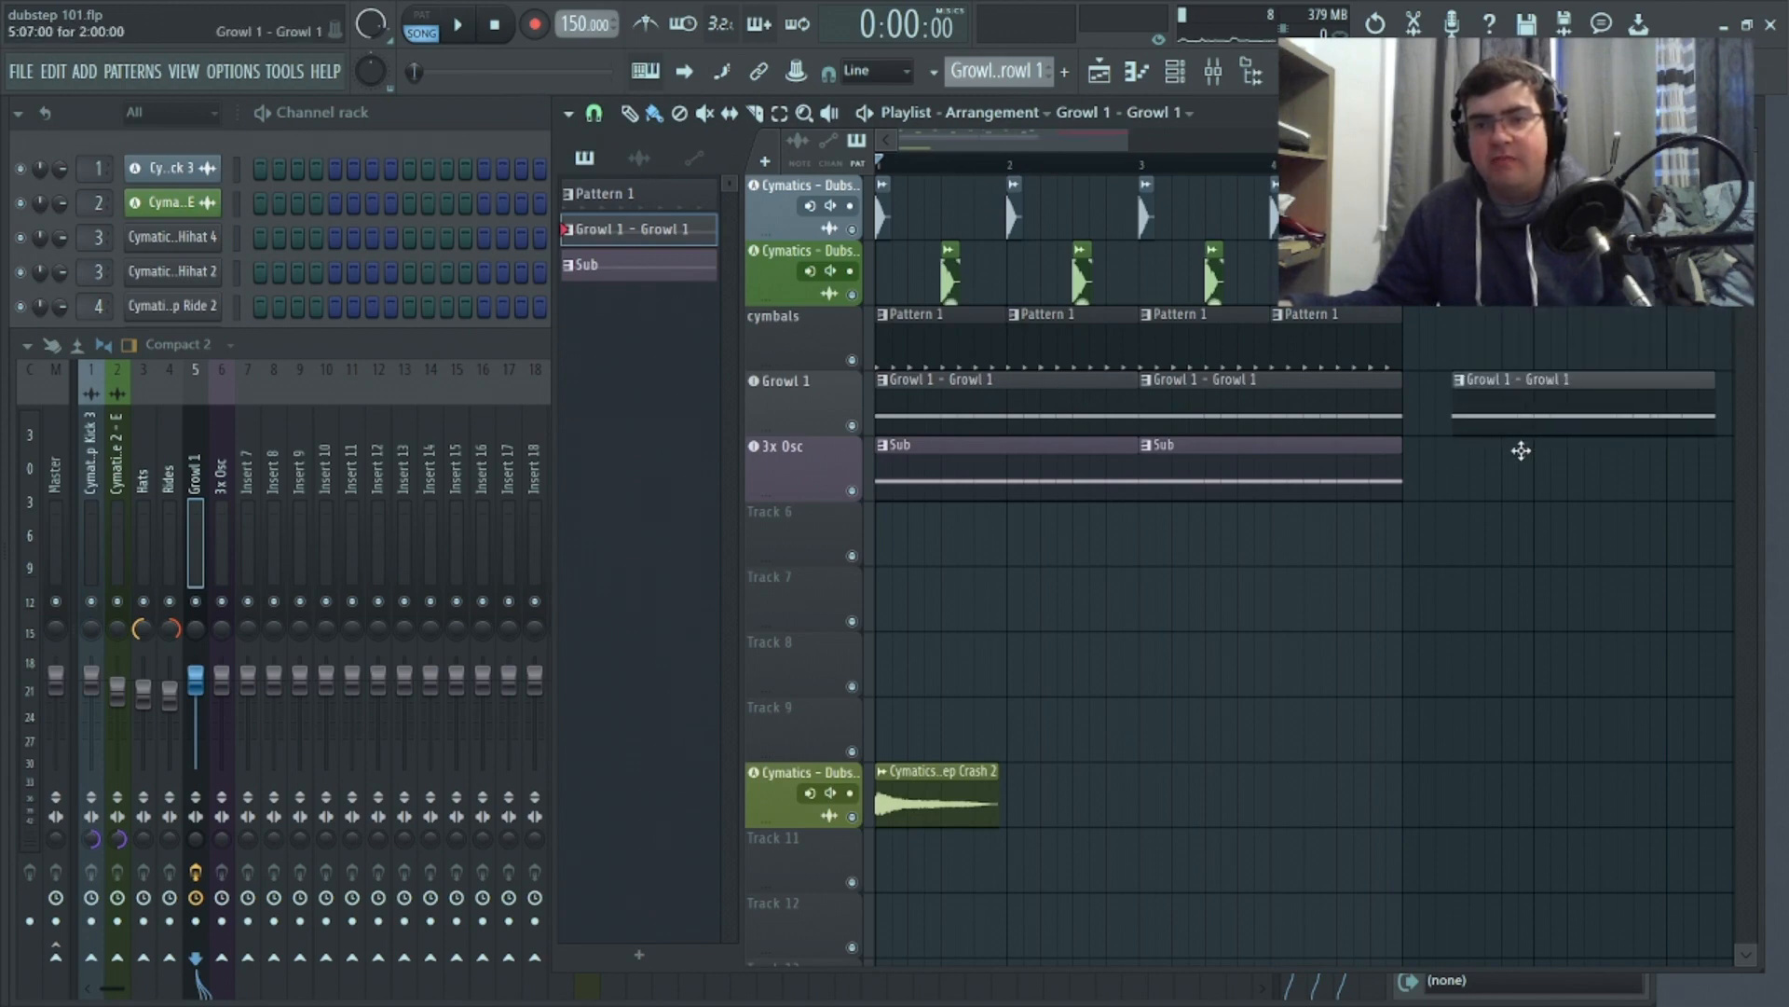
Select the time range from 5:07:00 to 5:11:00 in the playlist and play it
click(1452, 165)
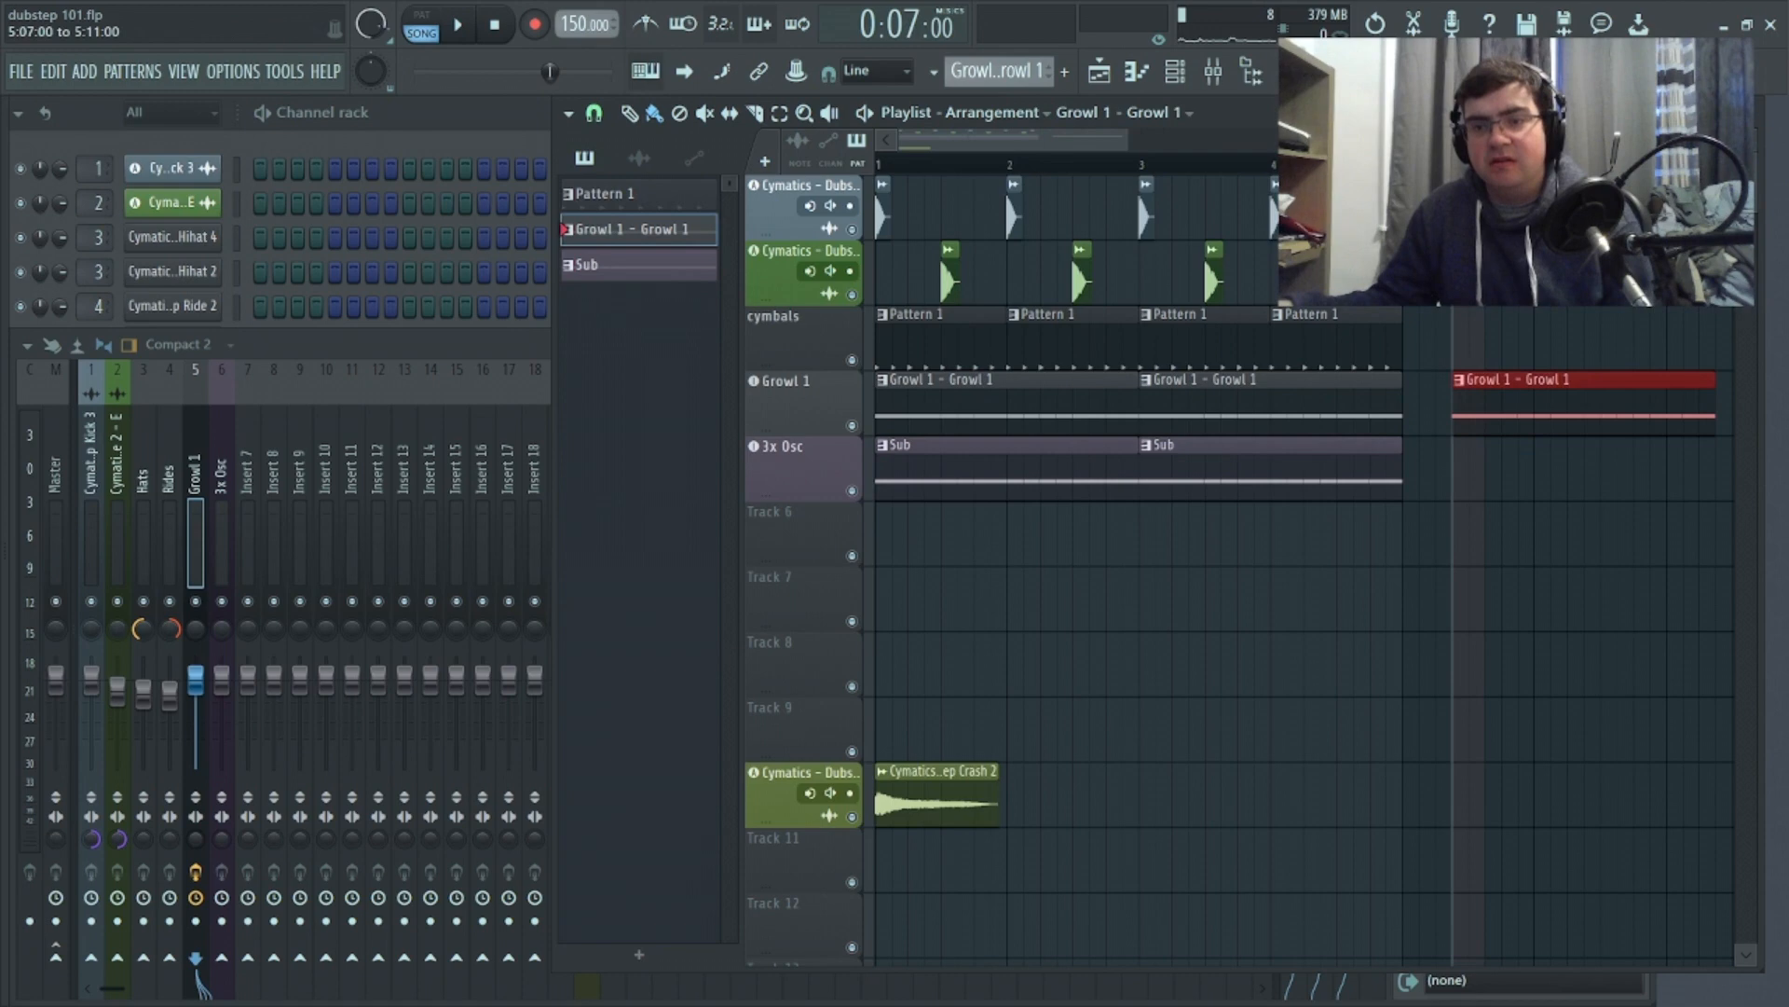
click(461, 28)
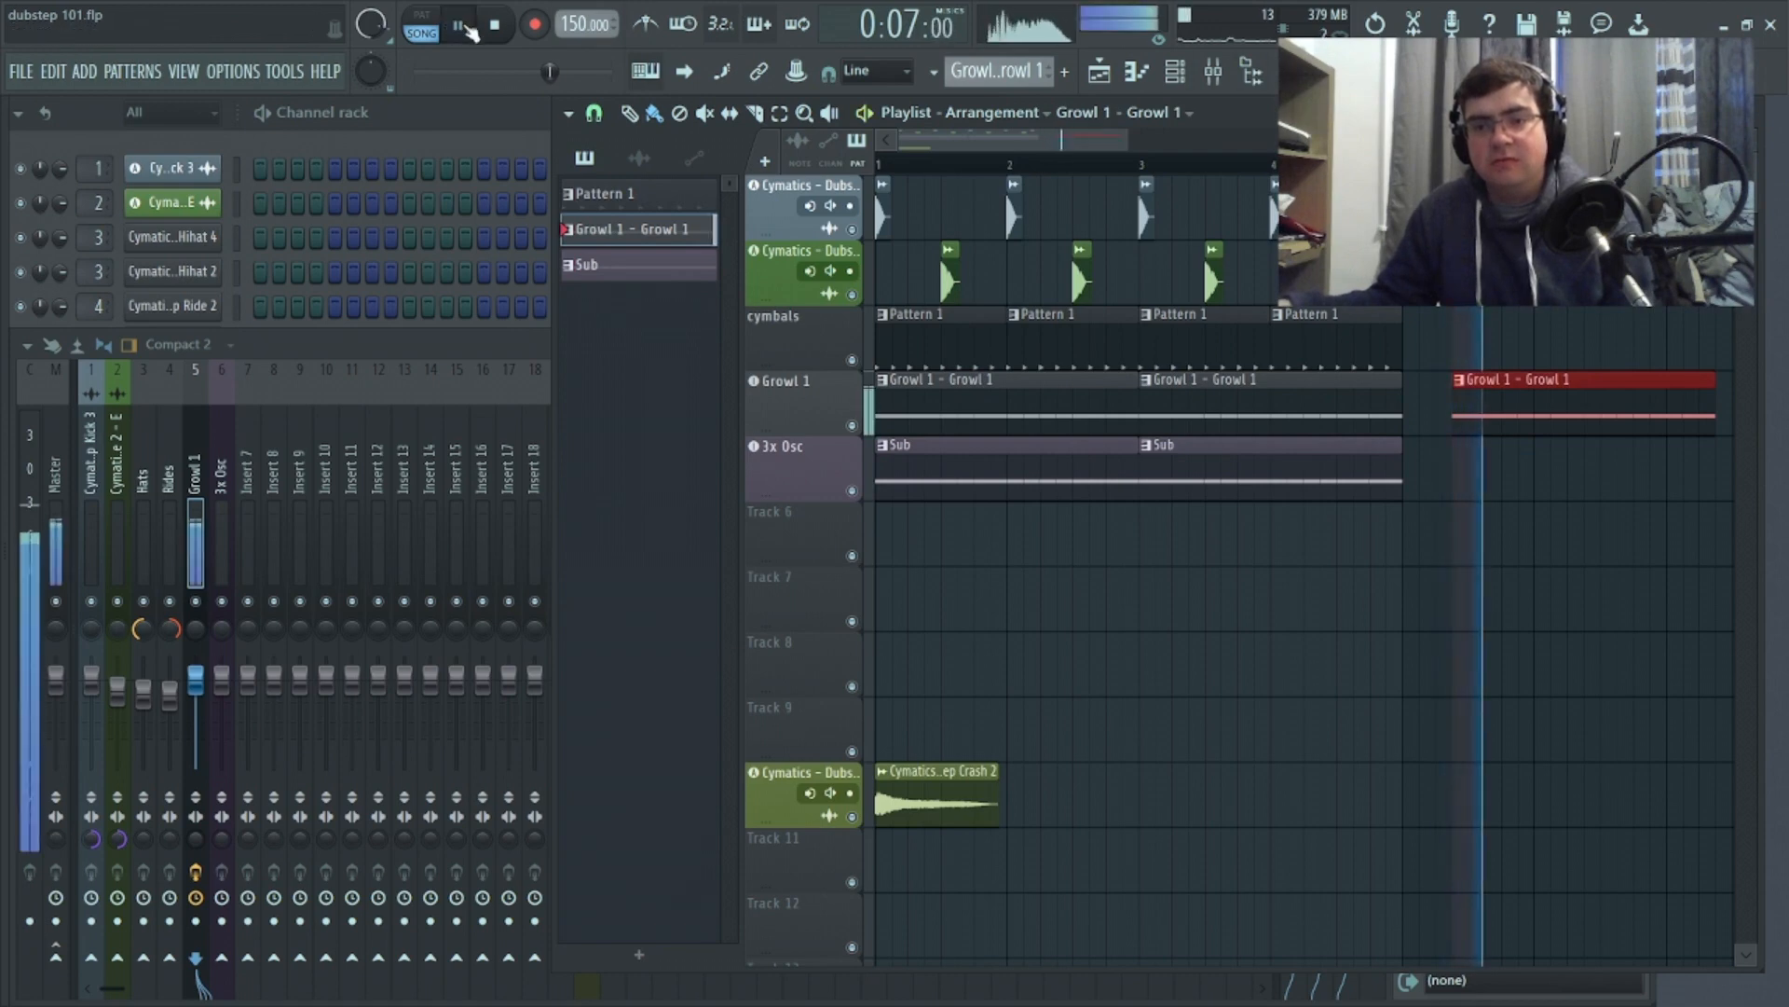
click(497, 22)
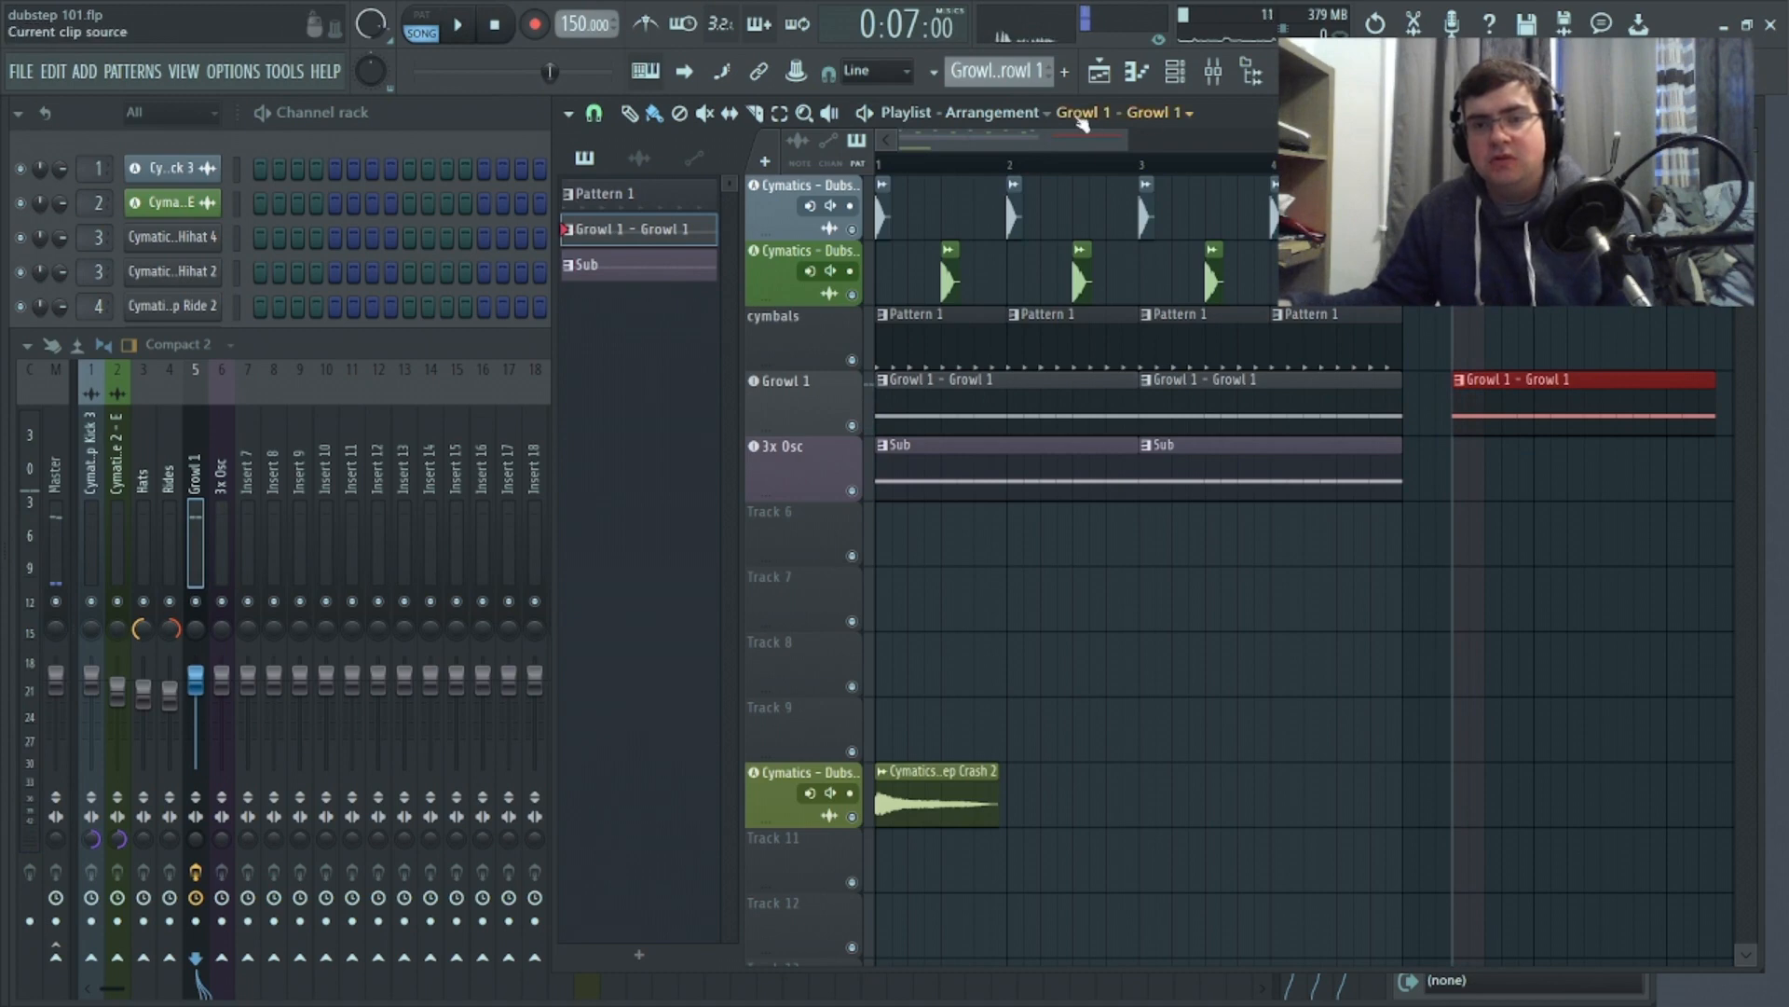
Move the copied Growl 1 clip down to Track 14 and consolidate that track over the time selection
drag(1046, 137, 1127, 162)
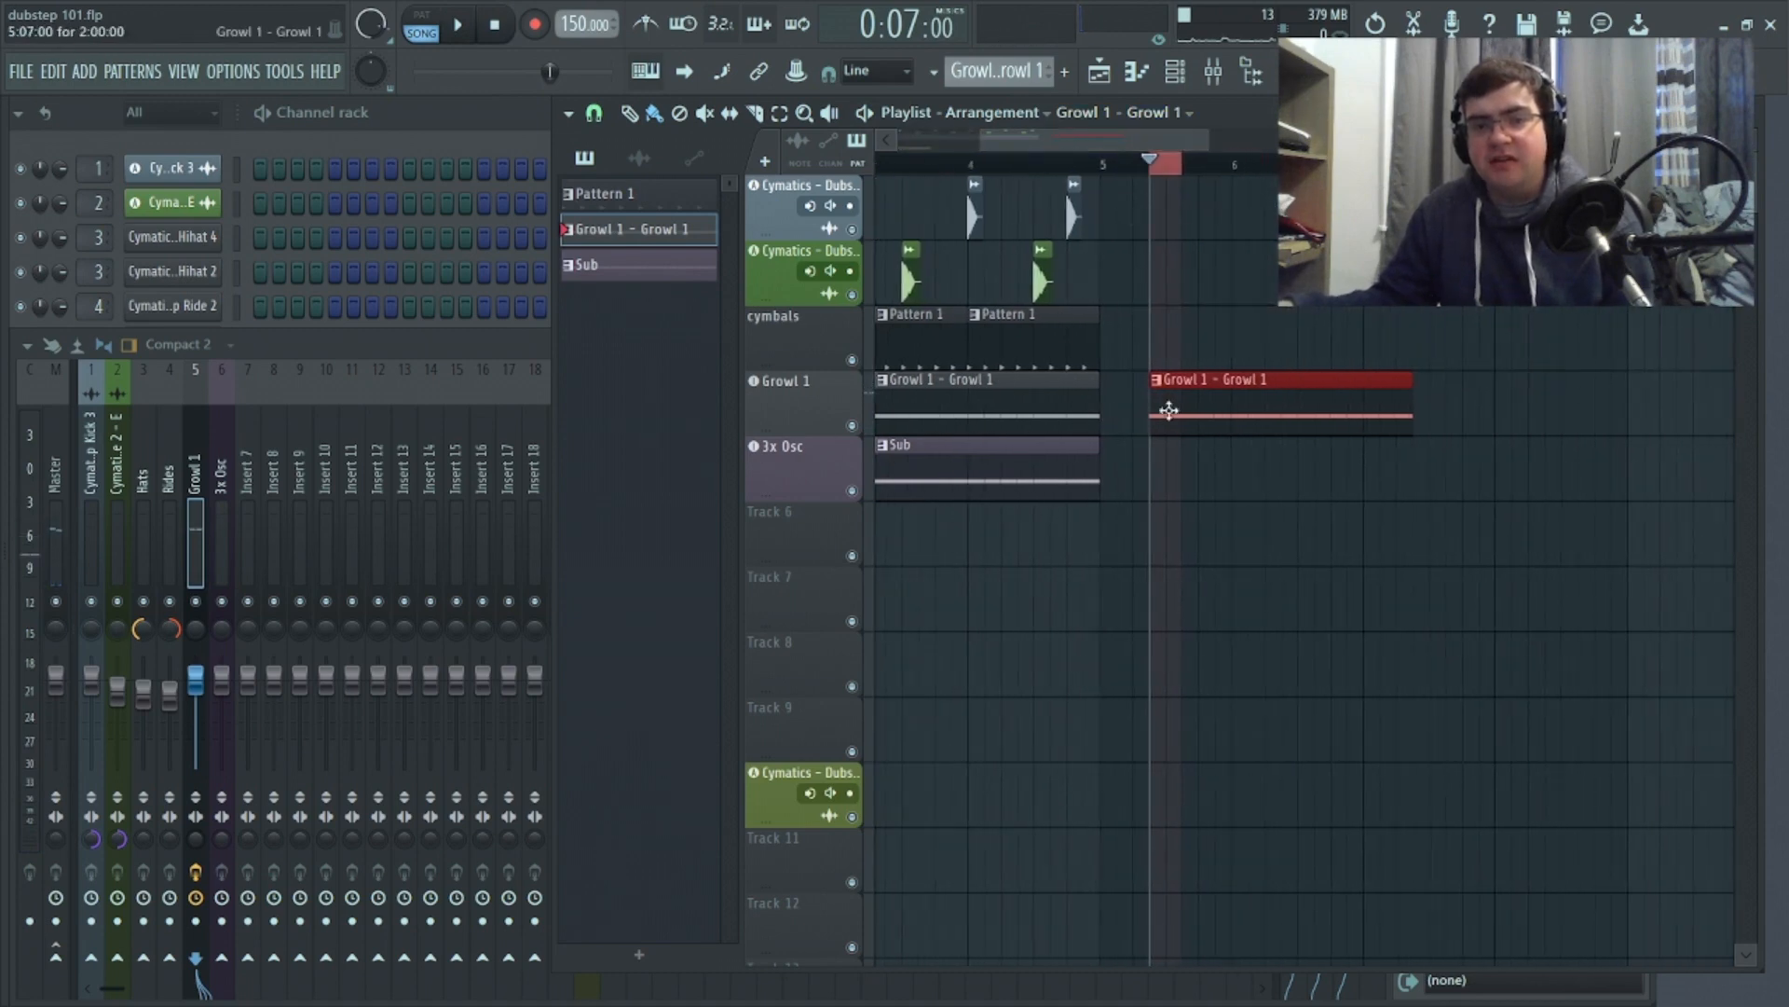
drag(1256, 407, 1258, 891)
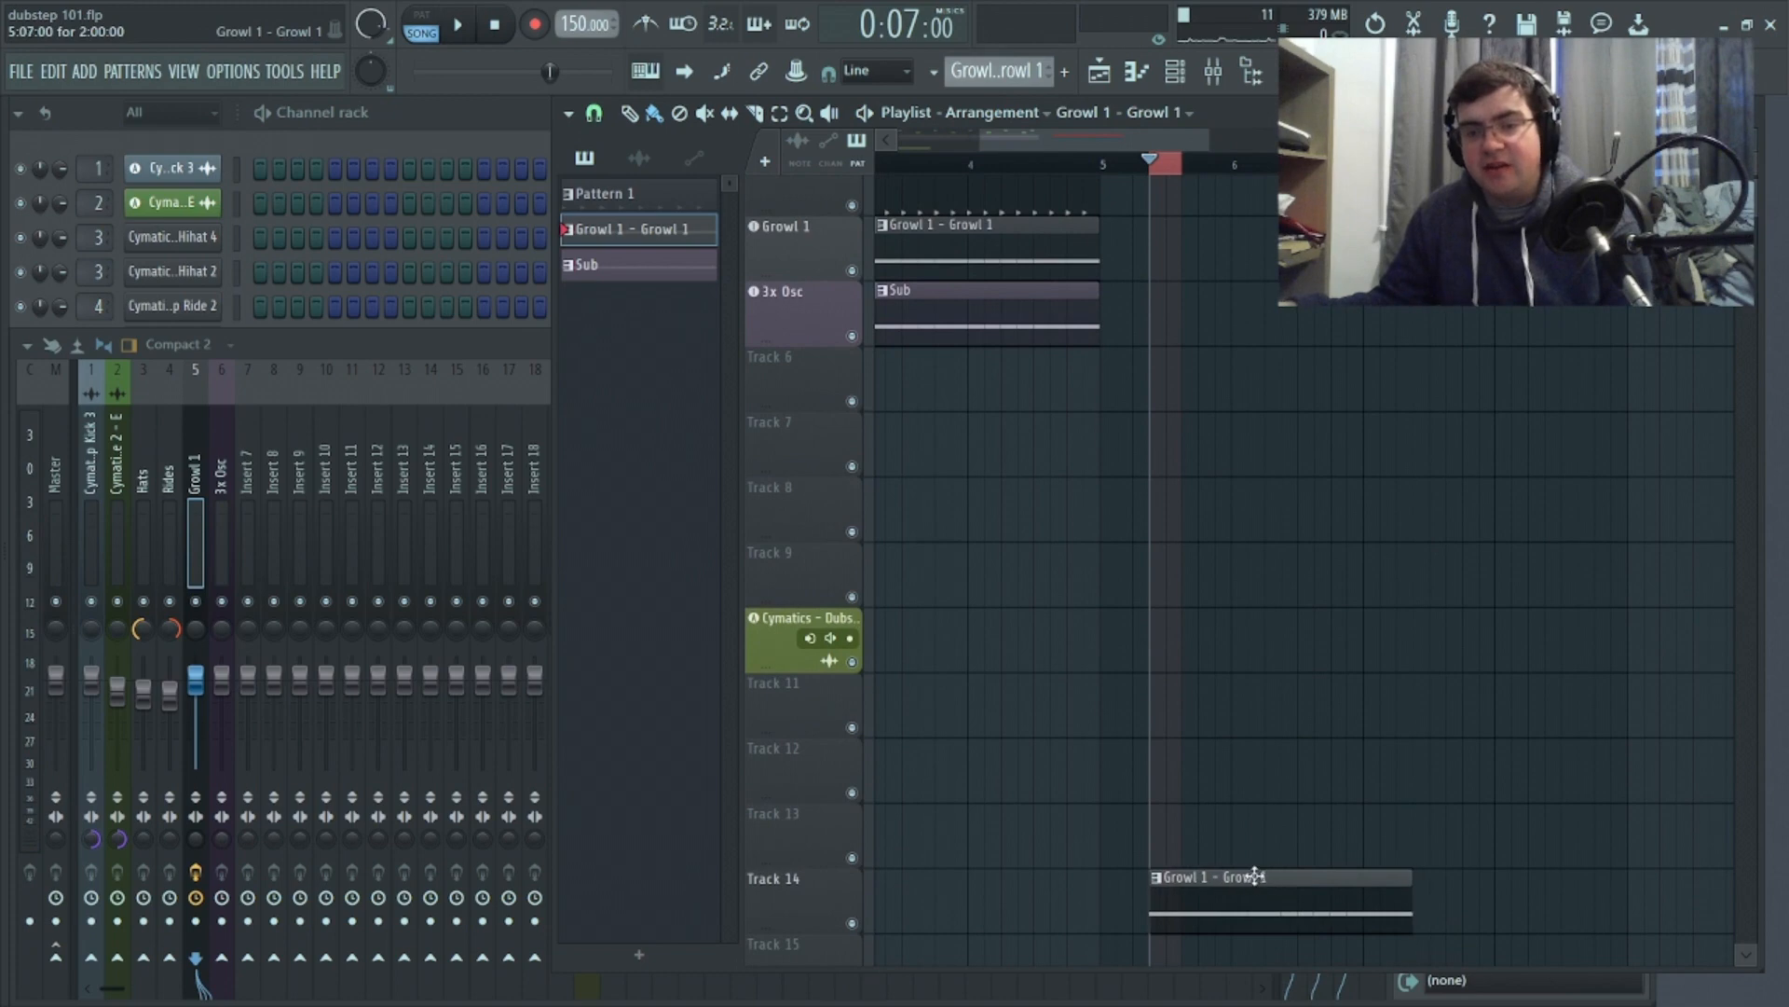
right_click(855, 920)
mouse_move(941, 819)
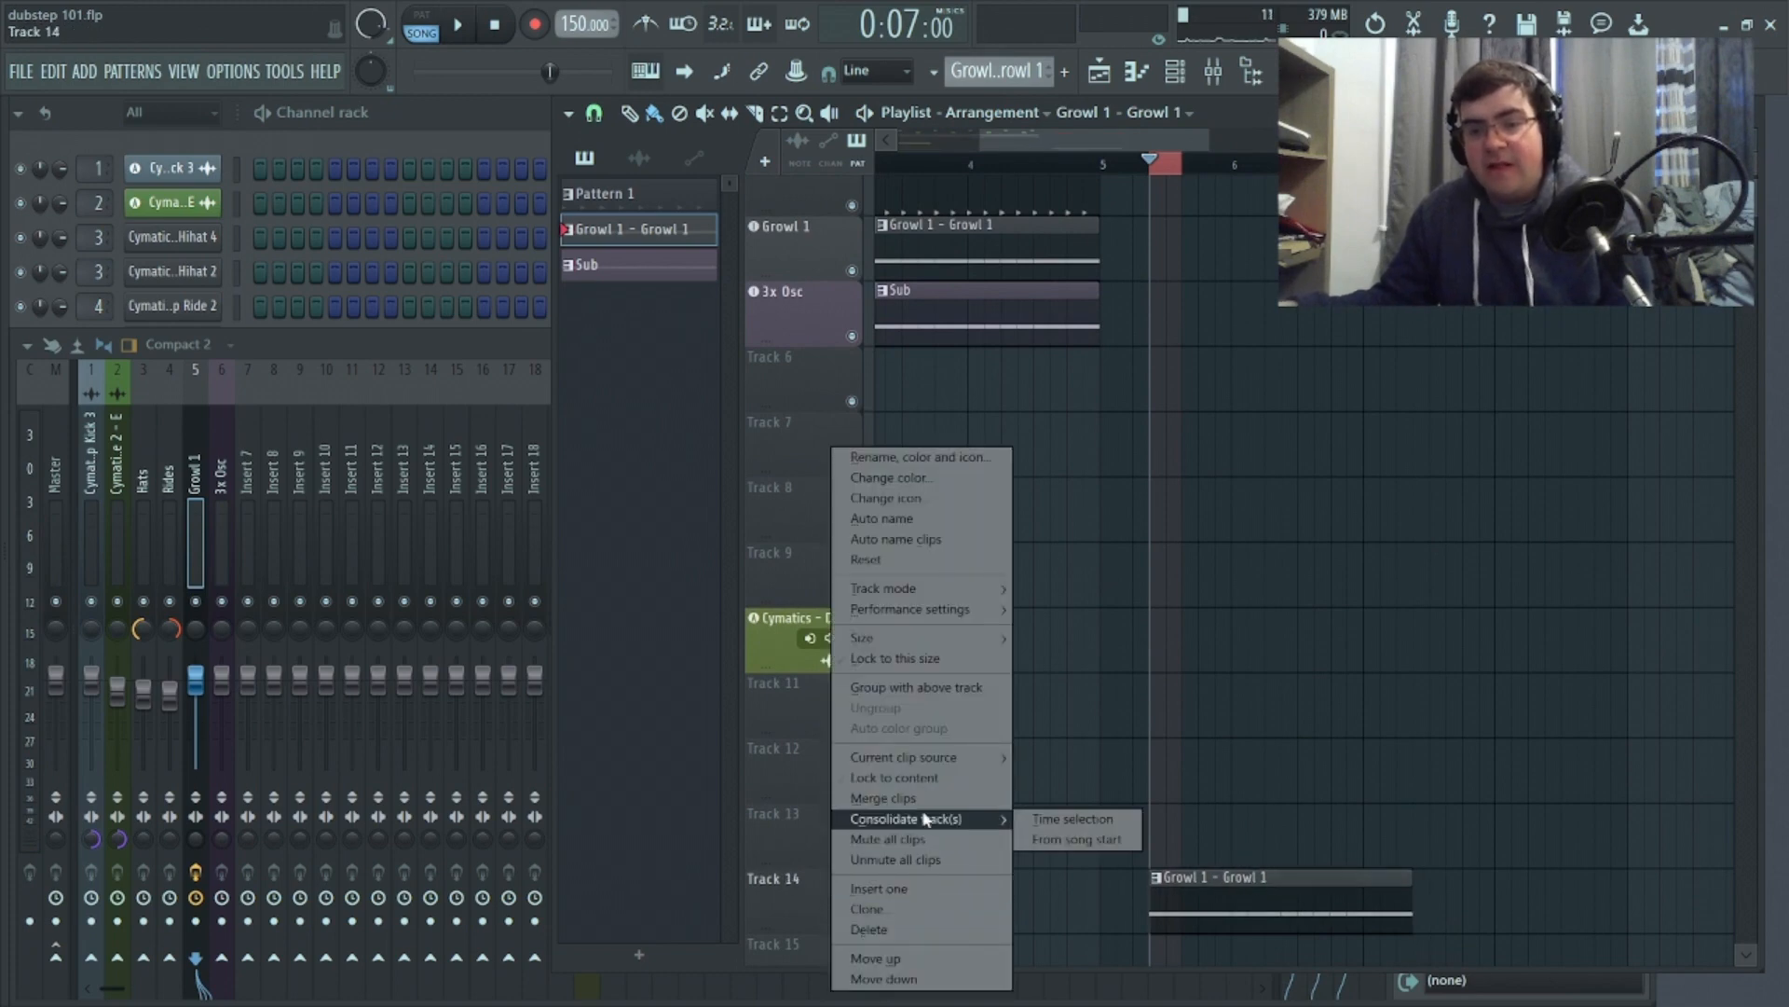
click(1043, 822)
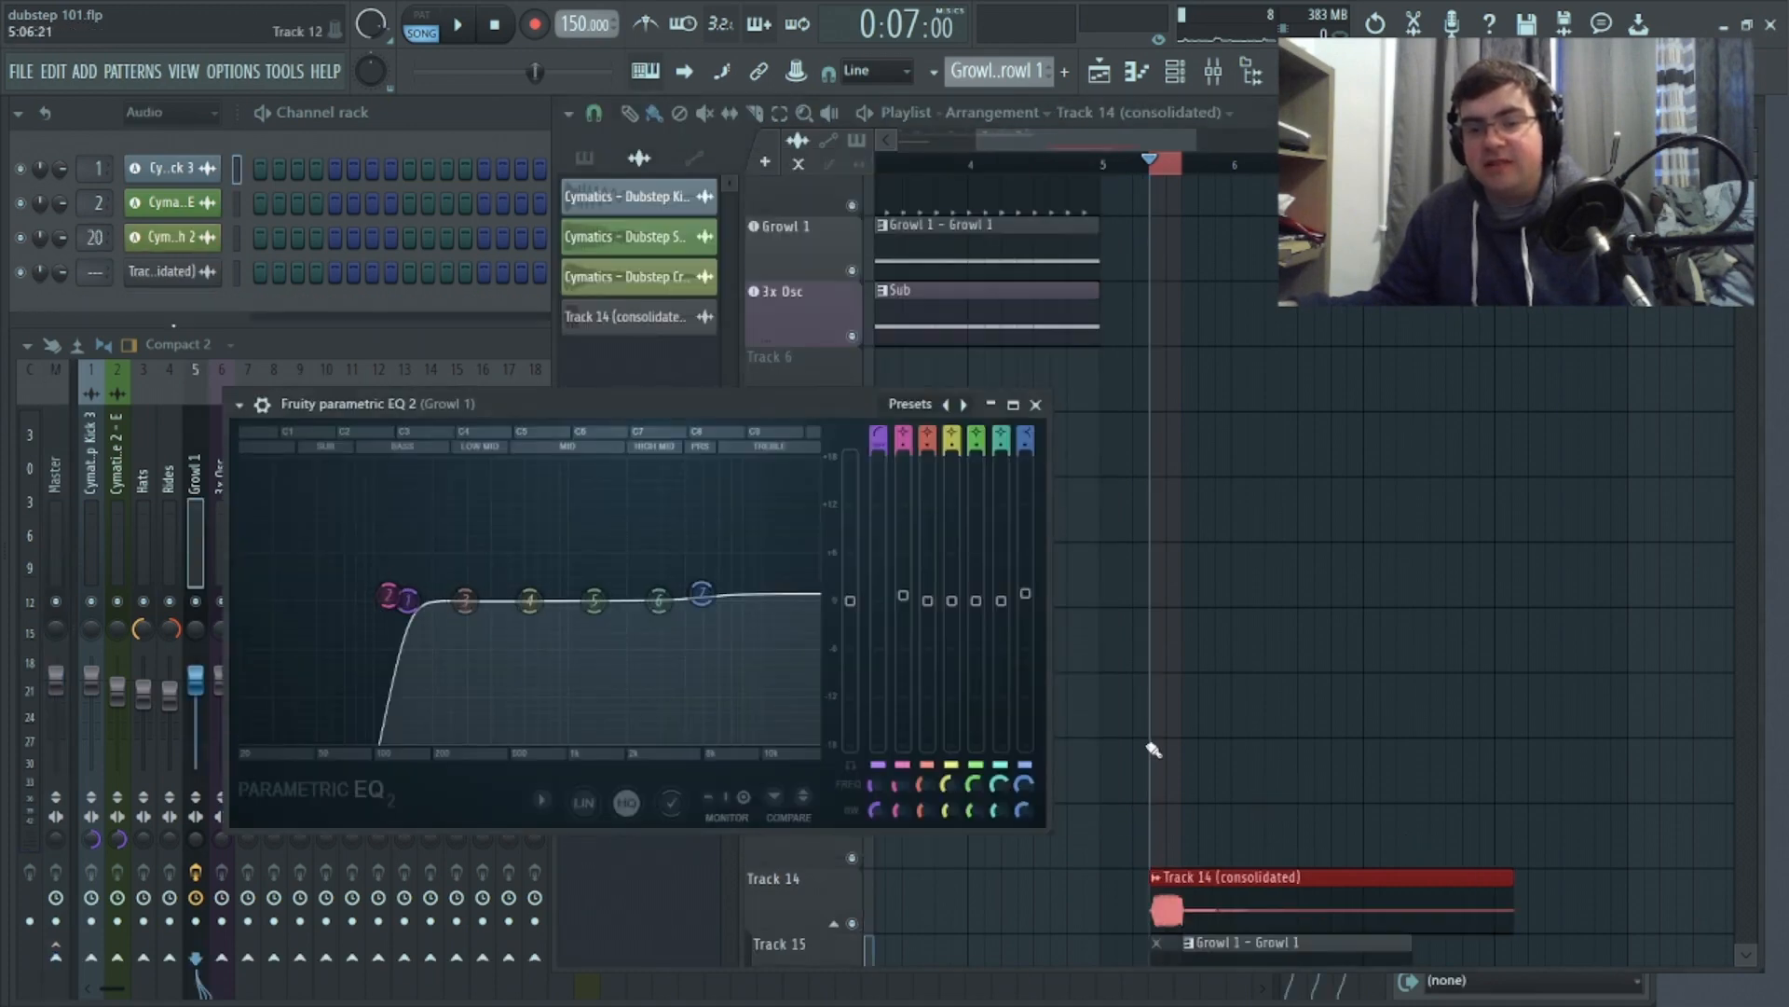
Delete the leftover Growl 1 clip on Track 15 and make the consolidated Track 14 clip unique as a sample
right_click(1114, 848)
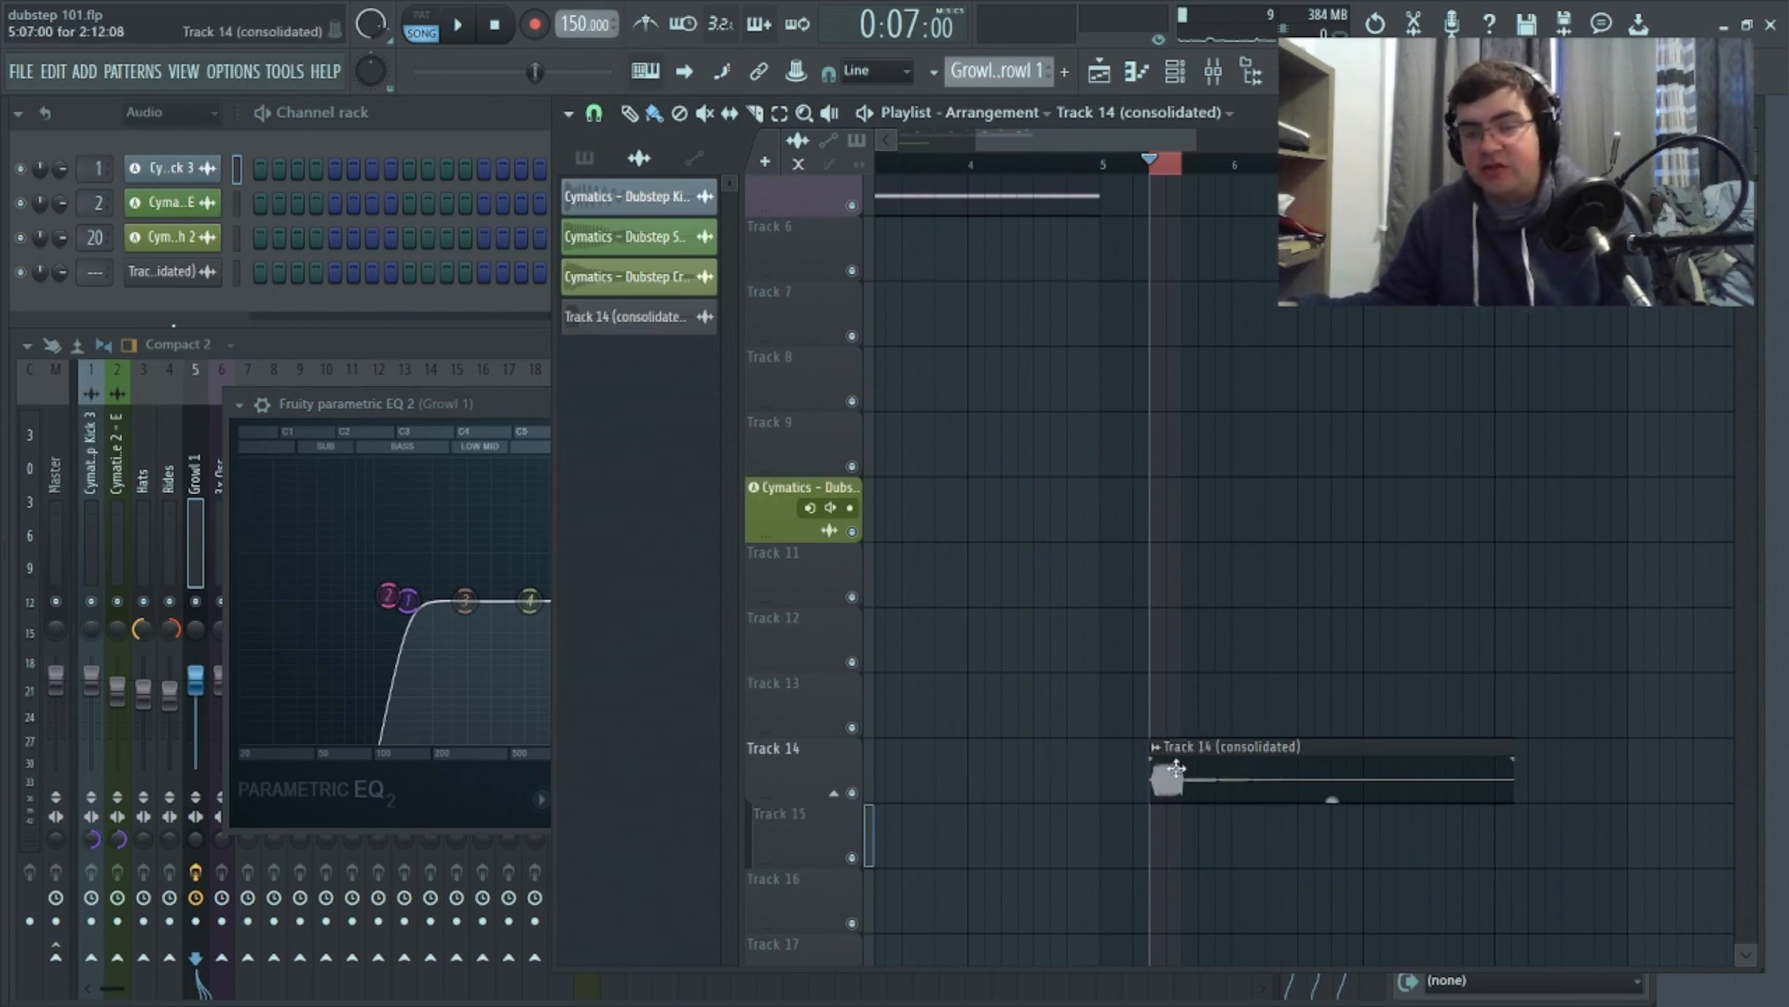
click(1160, 753)
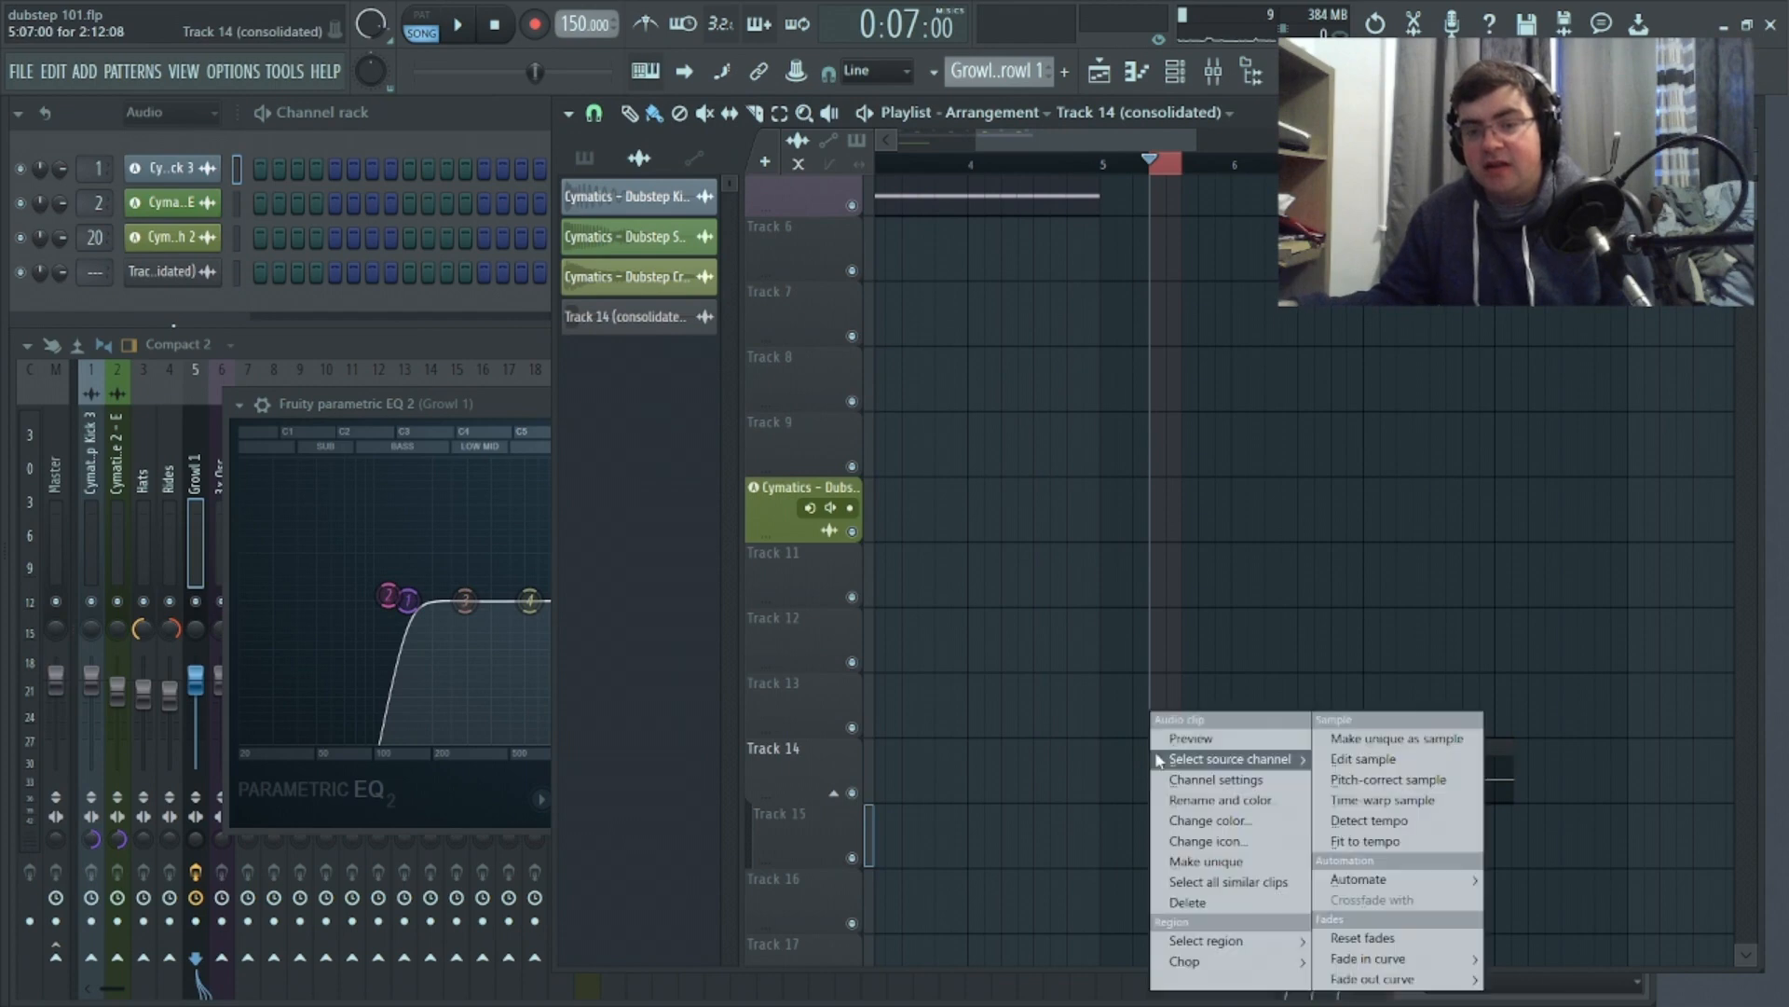
click(1389, 736)
click(1070, 597)
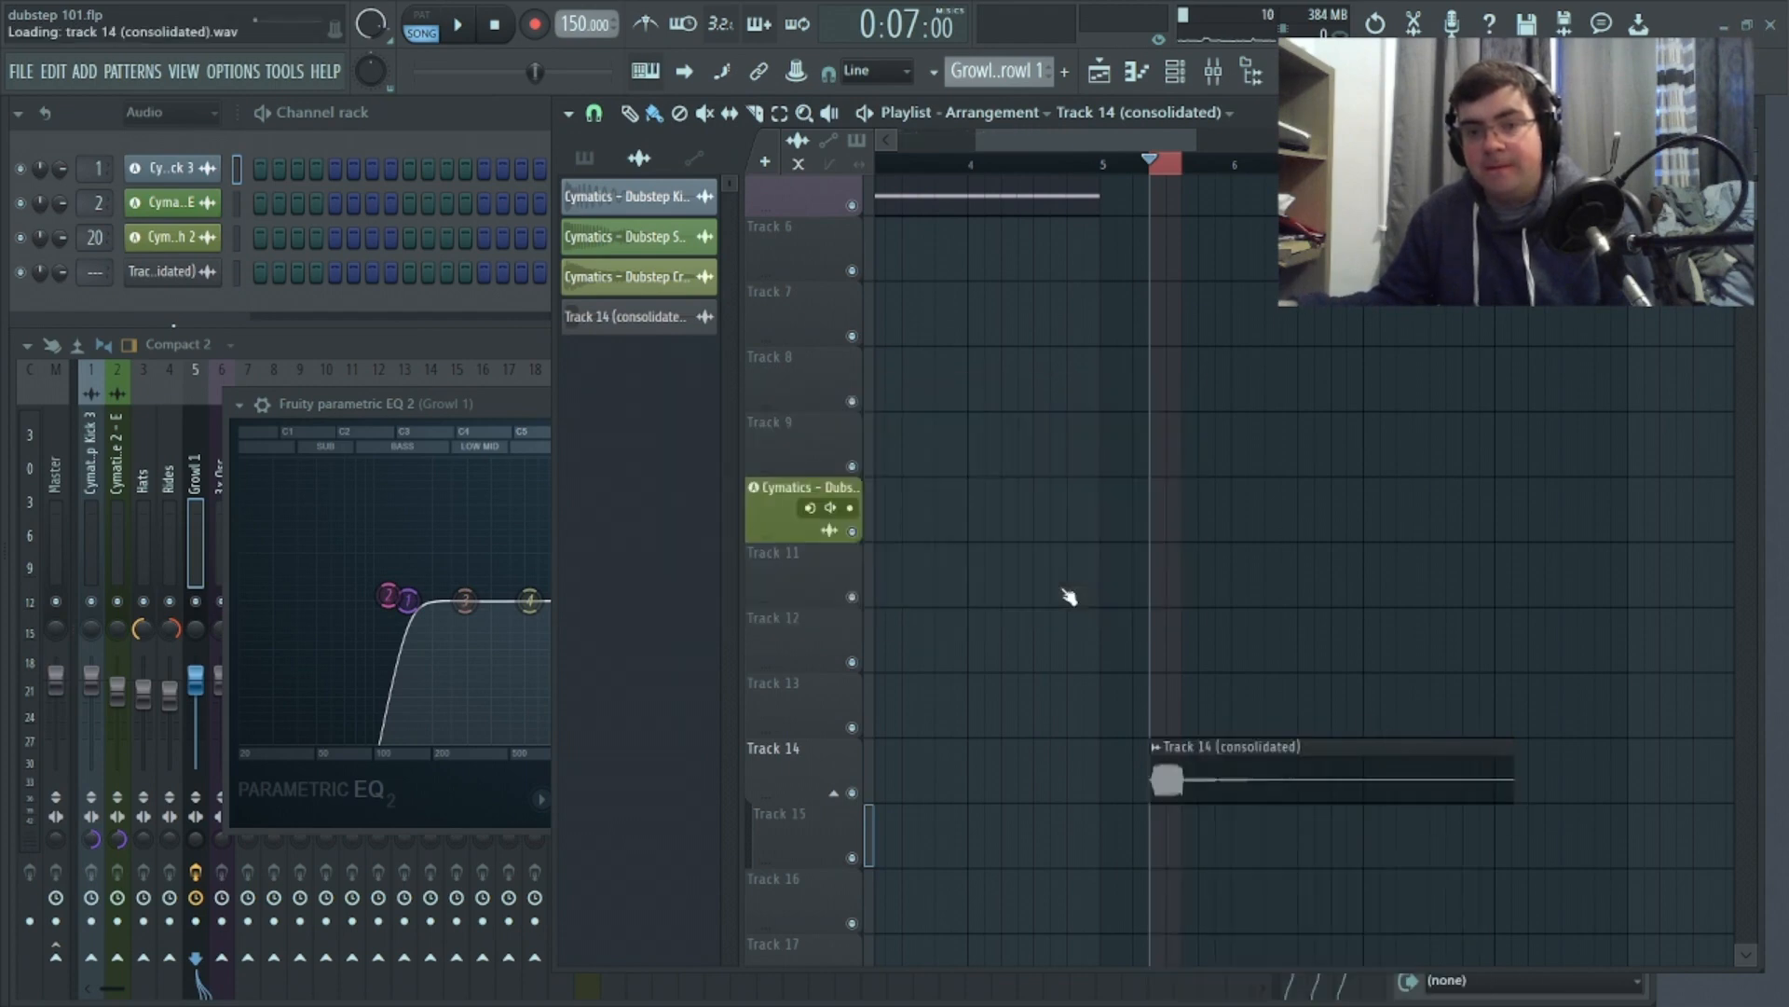
Delete the consolidated audio clip from Track 14 and clear the playlist's time selection
right_click(1418, 791)
scroll(1293, 748, up, 2)
scroll(1293, 747, up, 3)
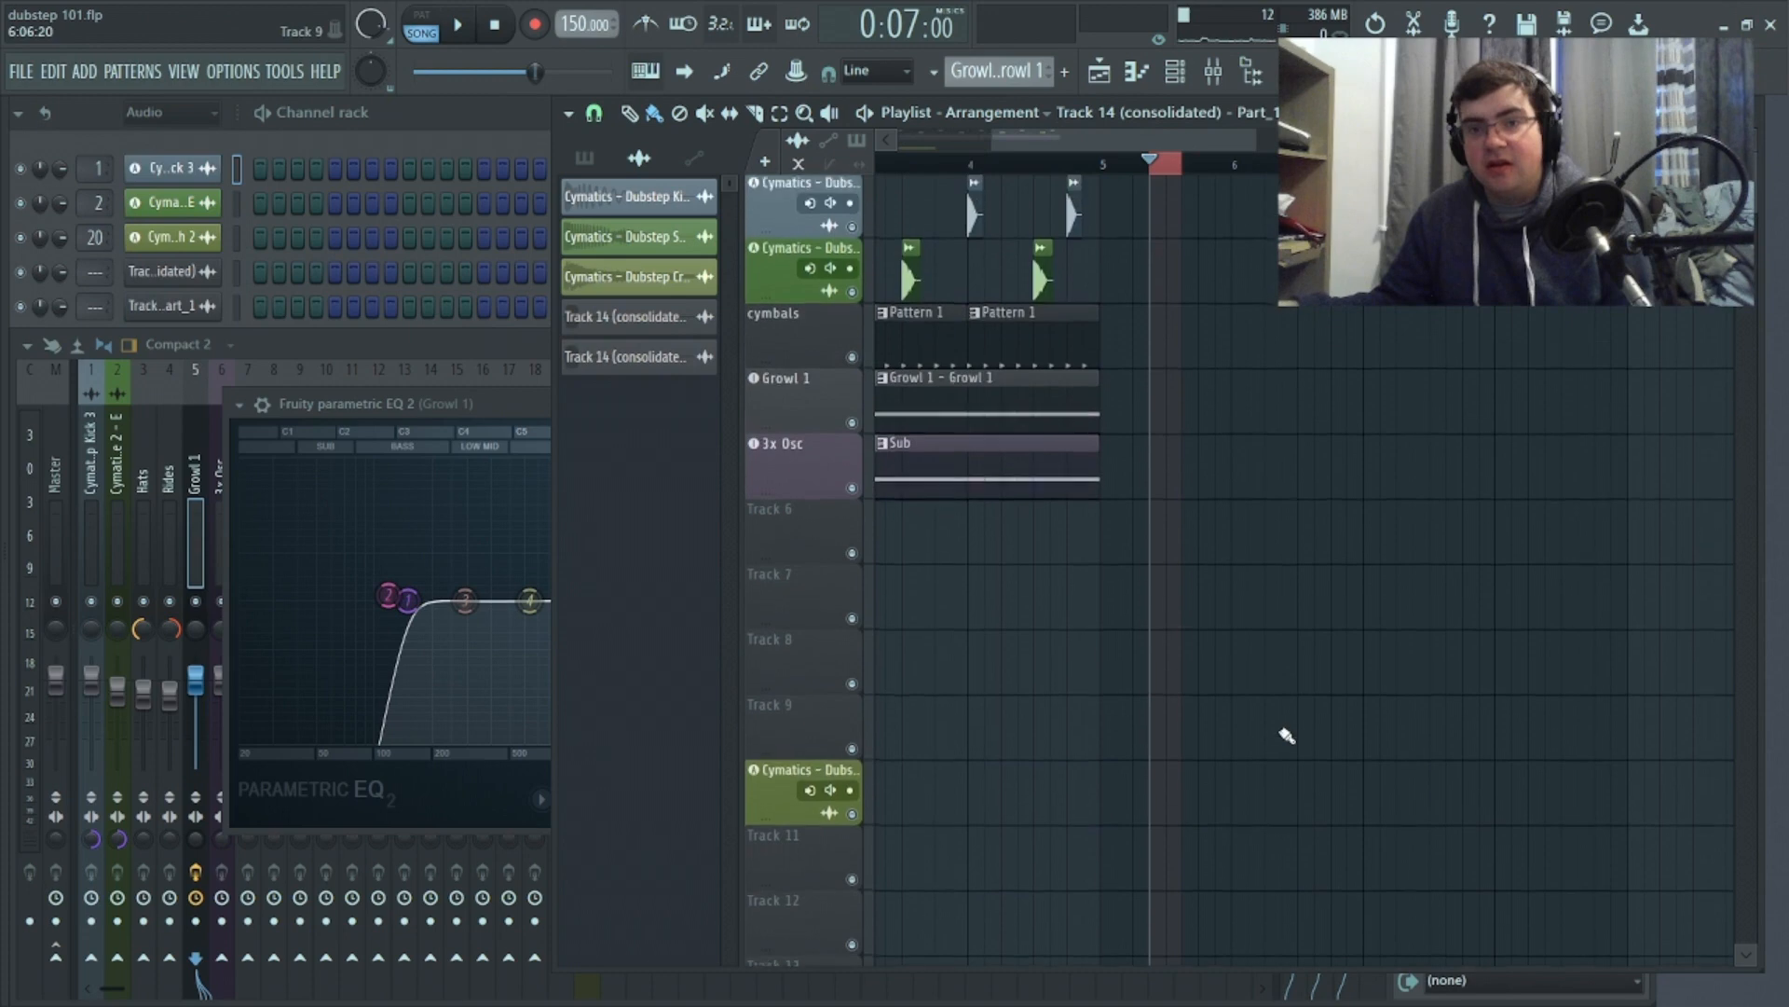
click(1159, 162)
Preview the Track 14 (consolidated) - Part_1 sample from the browser's recent files, and hide the browser
key(alt+F8)
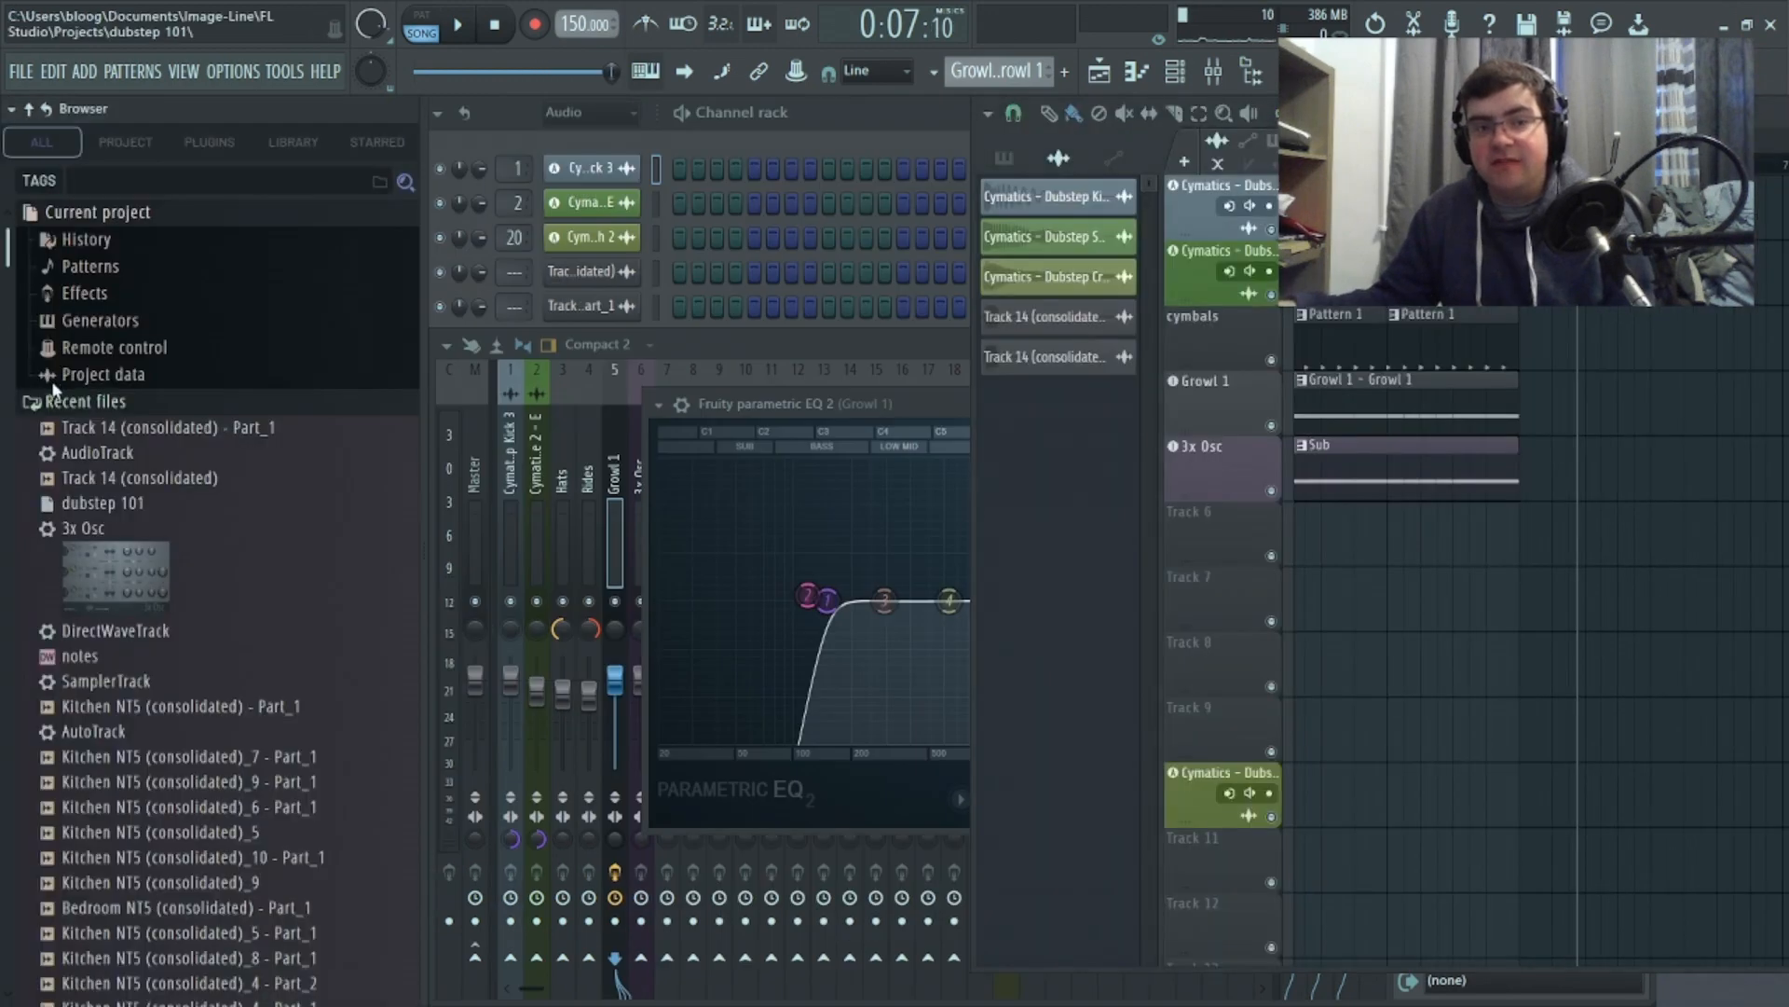
click(145, 430)
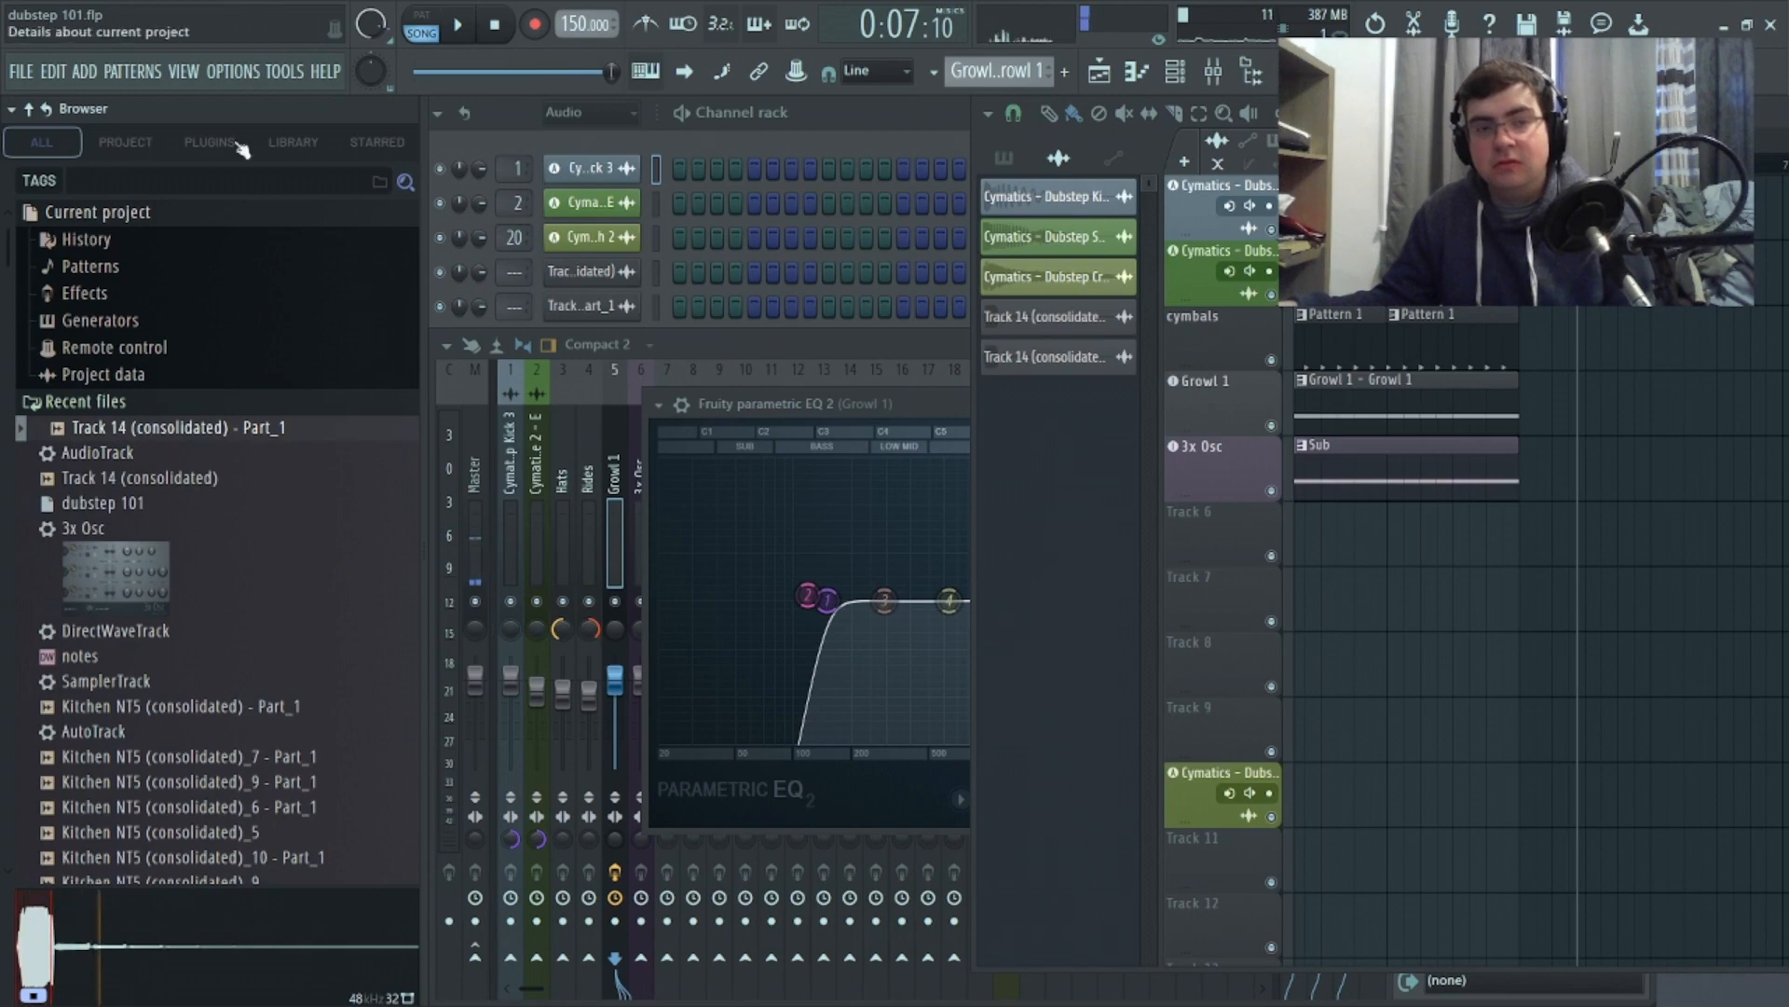
key(alt+F8)
Hide the browser, add a Serum channel to the channel rack and place its plugin window higher on the screen
double_click(448, 133)
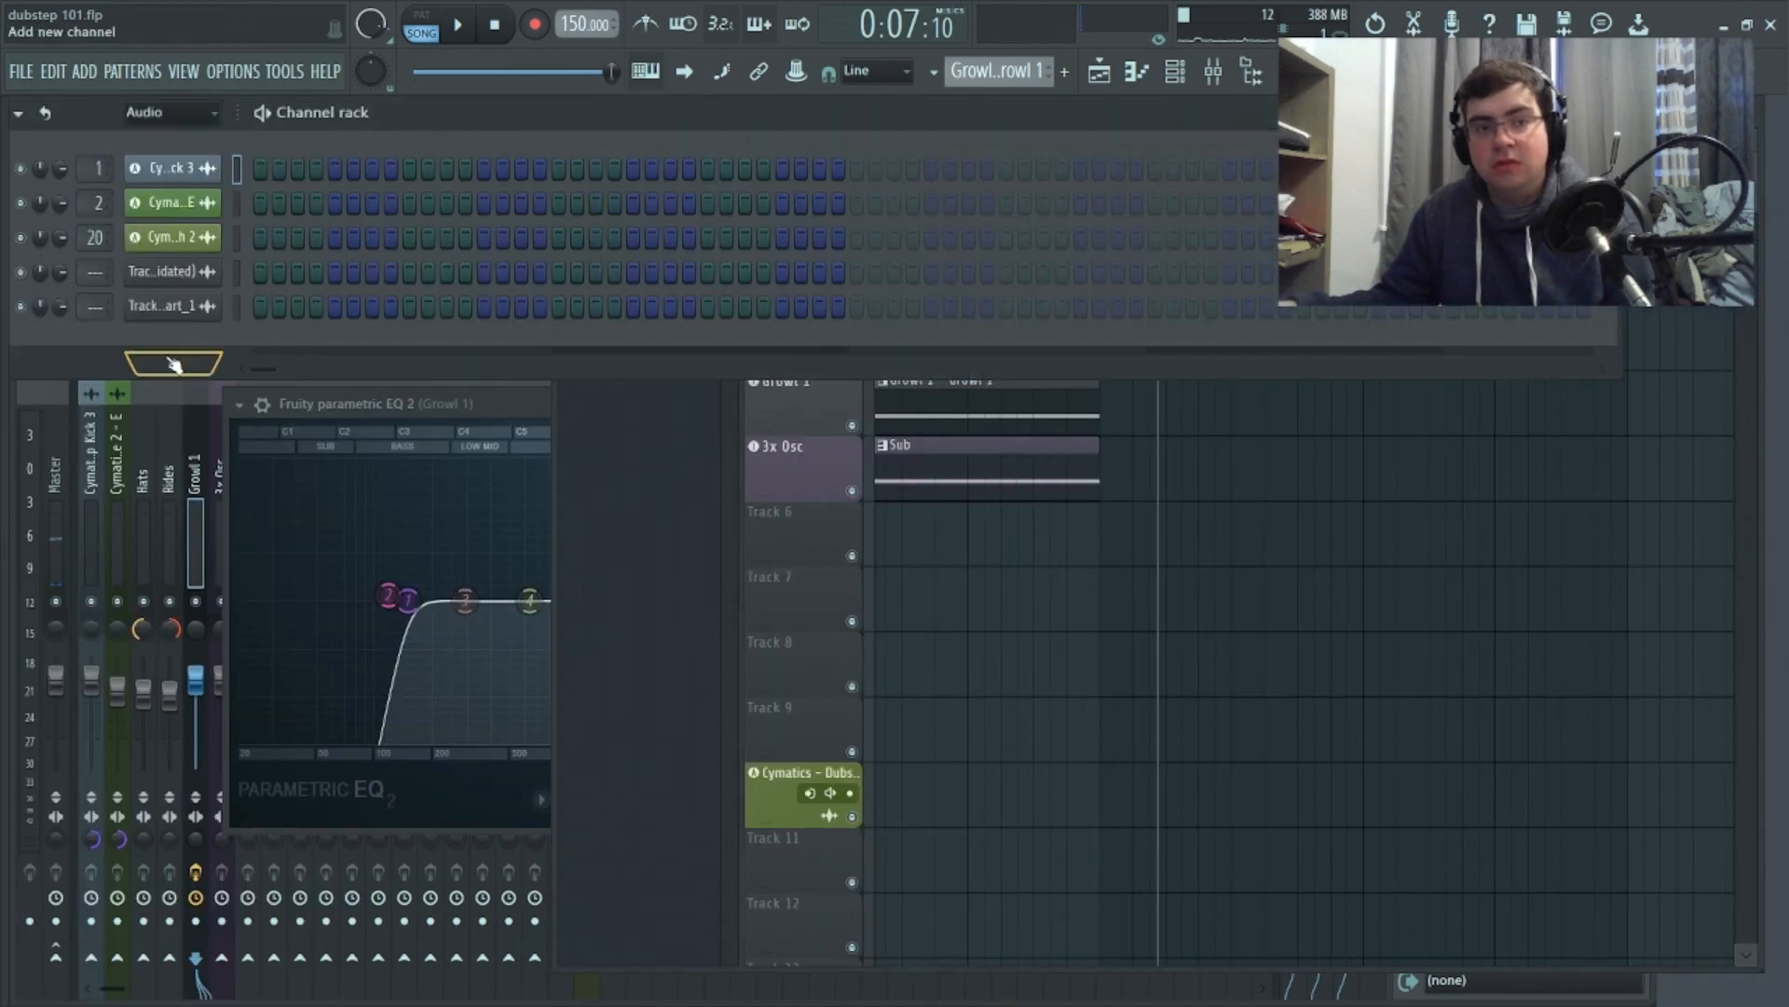
click(174, 364)
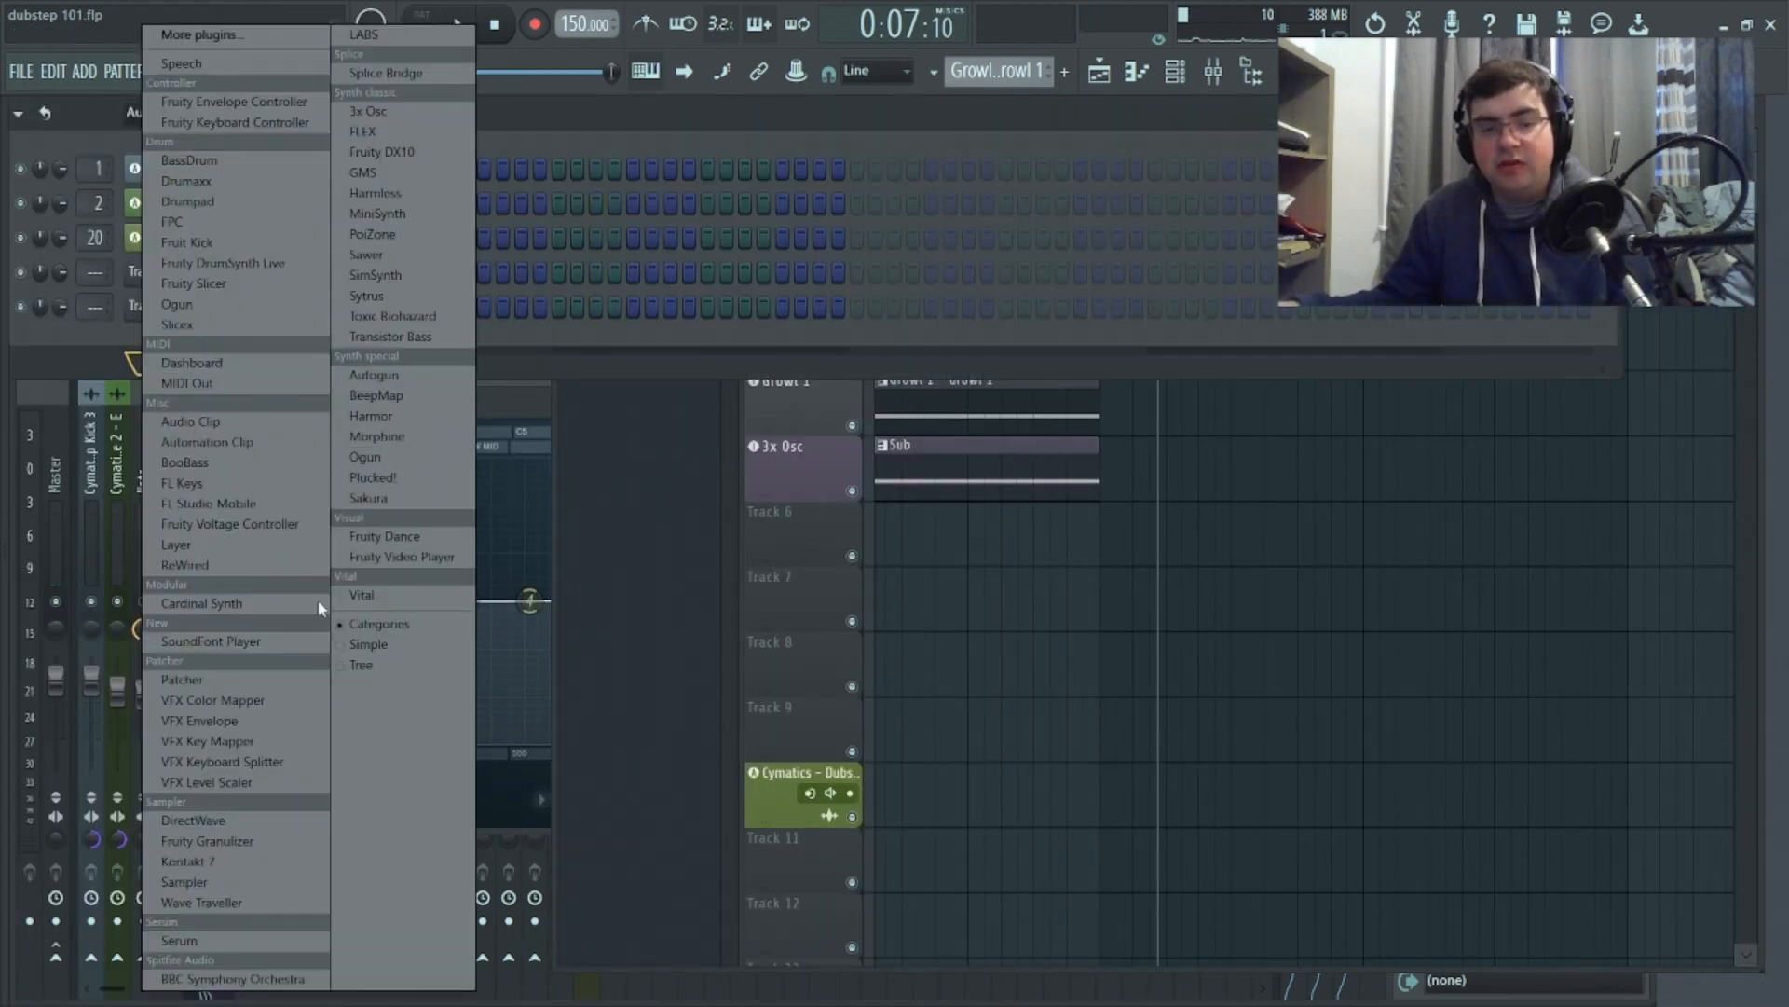
click(179, 941)
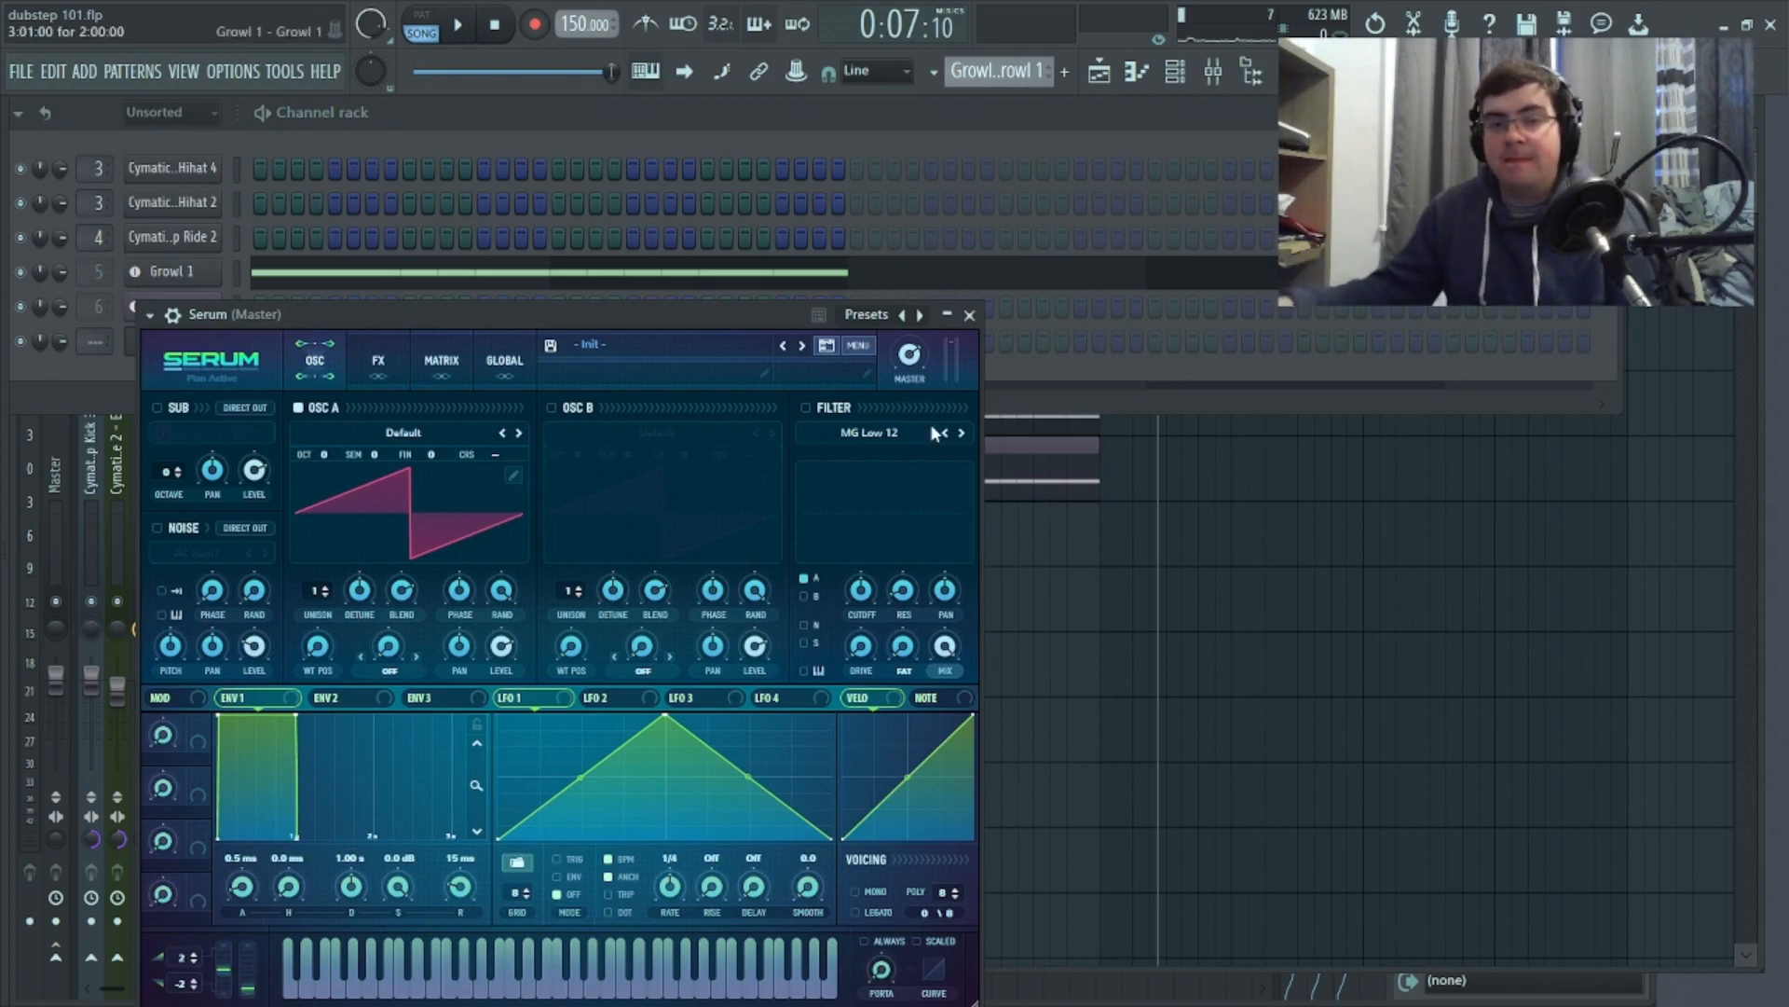
drag(702, 317, 729, 151)
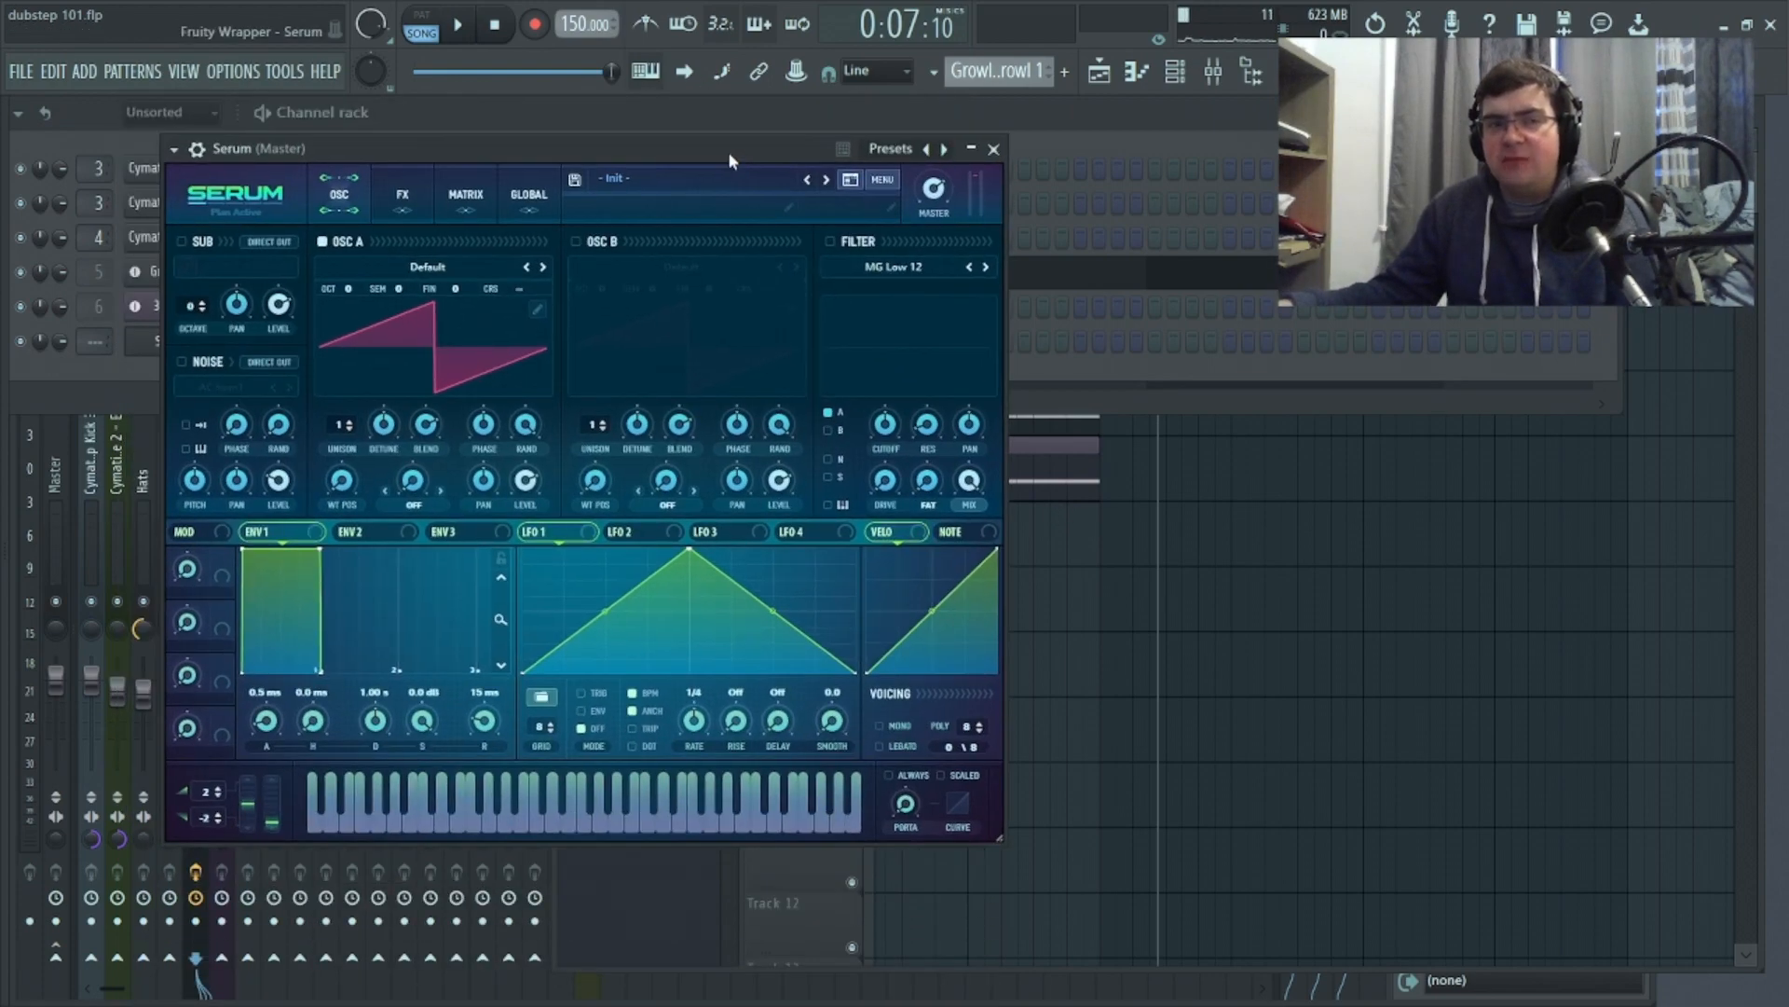
Load the Track 14 (consolidated) - Part_1 sample from the browser's recent files into oscillator A with the constant framesize (pitch avg) import
key(alt+F8)
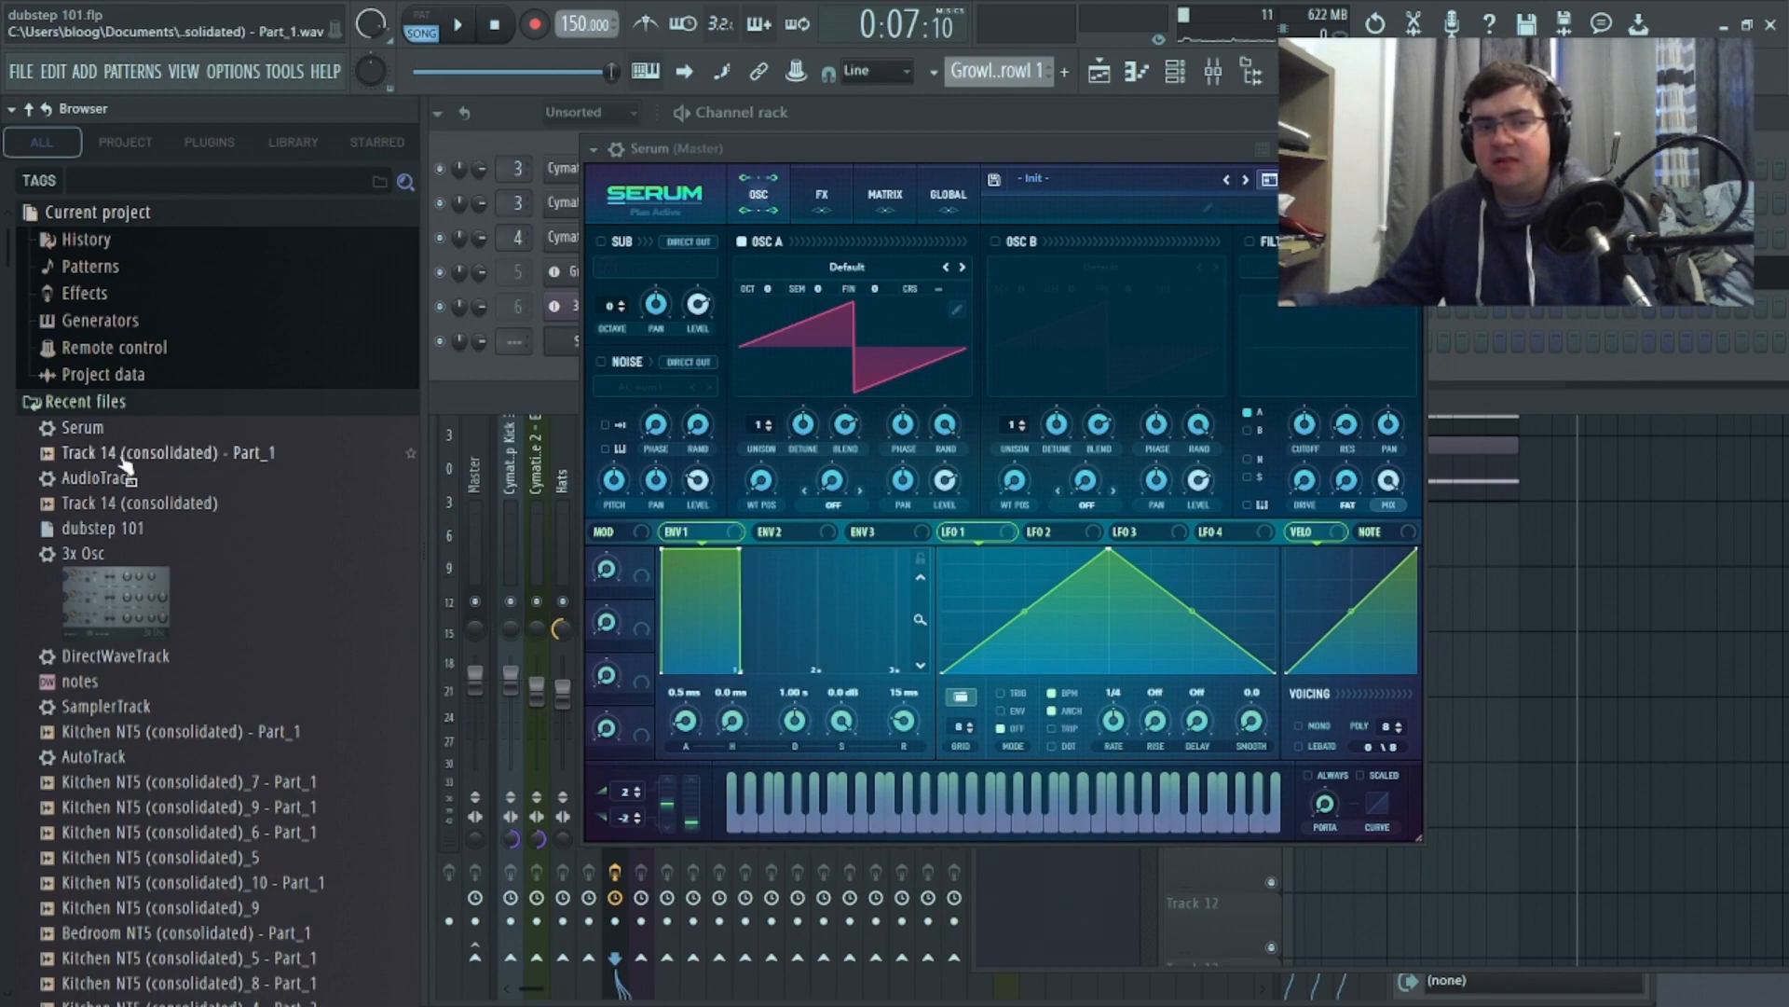
drag(126, 464, 485, 363)
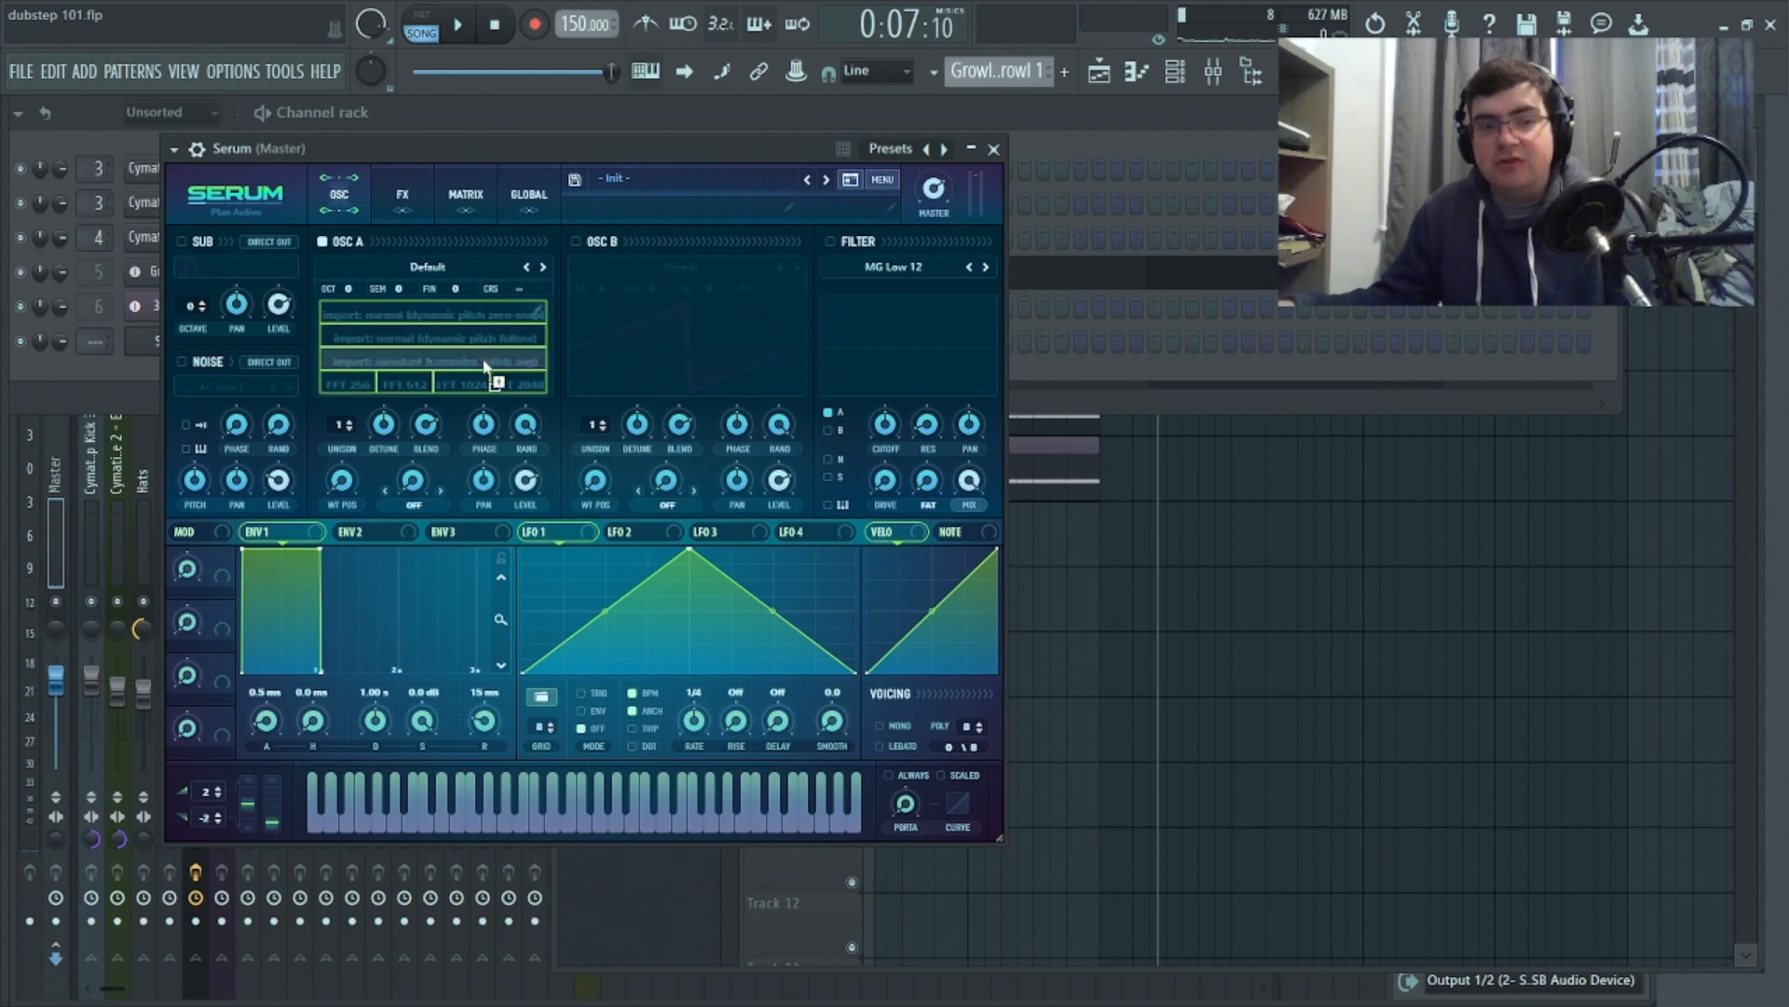
drag(485, 365, 483, 366)
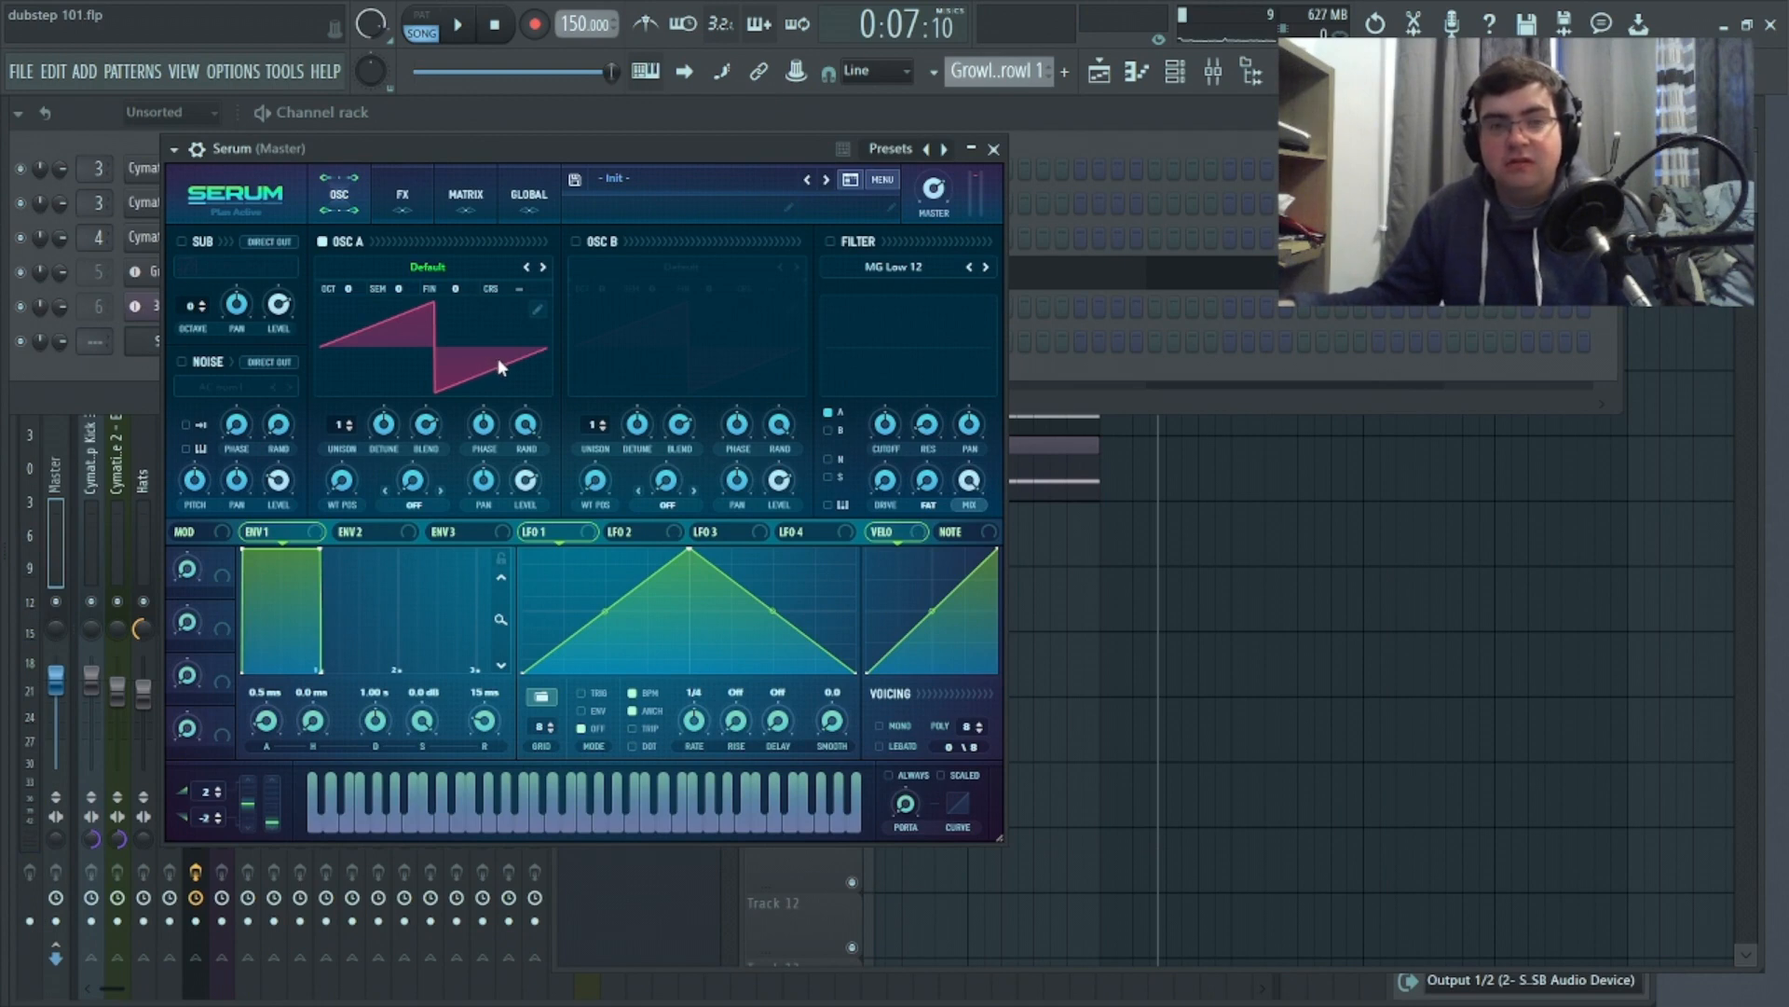
Open oscillator A's wavetable for editing and remove all frames from the beginning through frame 11
click(536, 311)
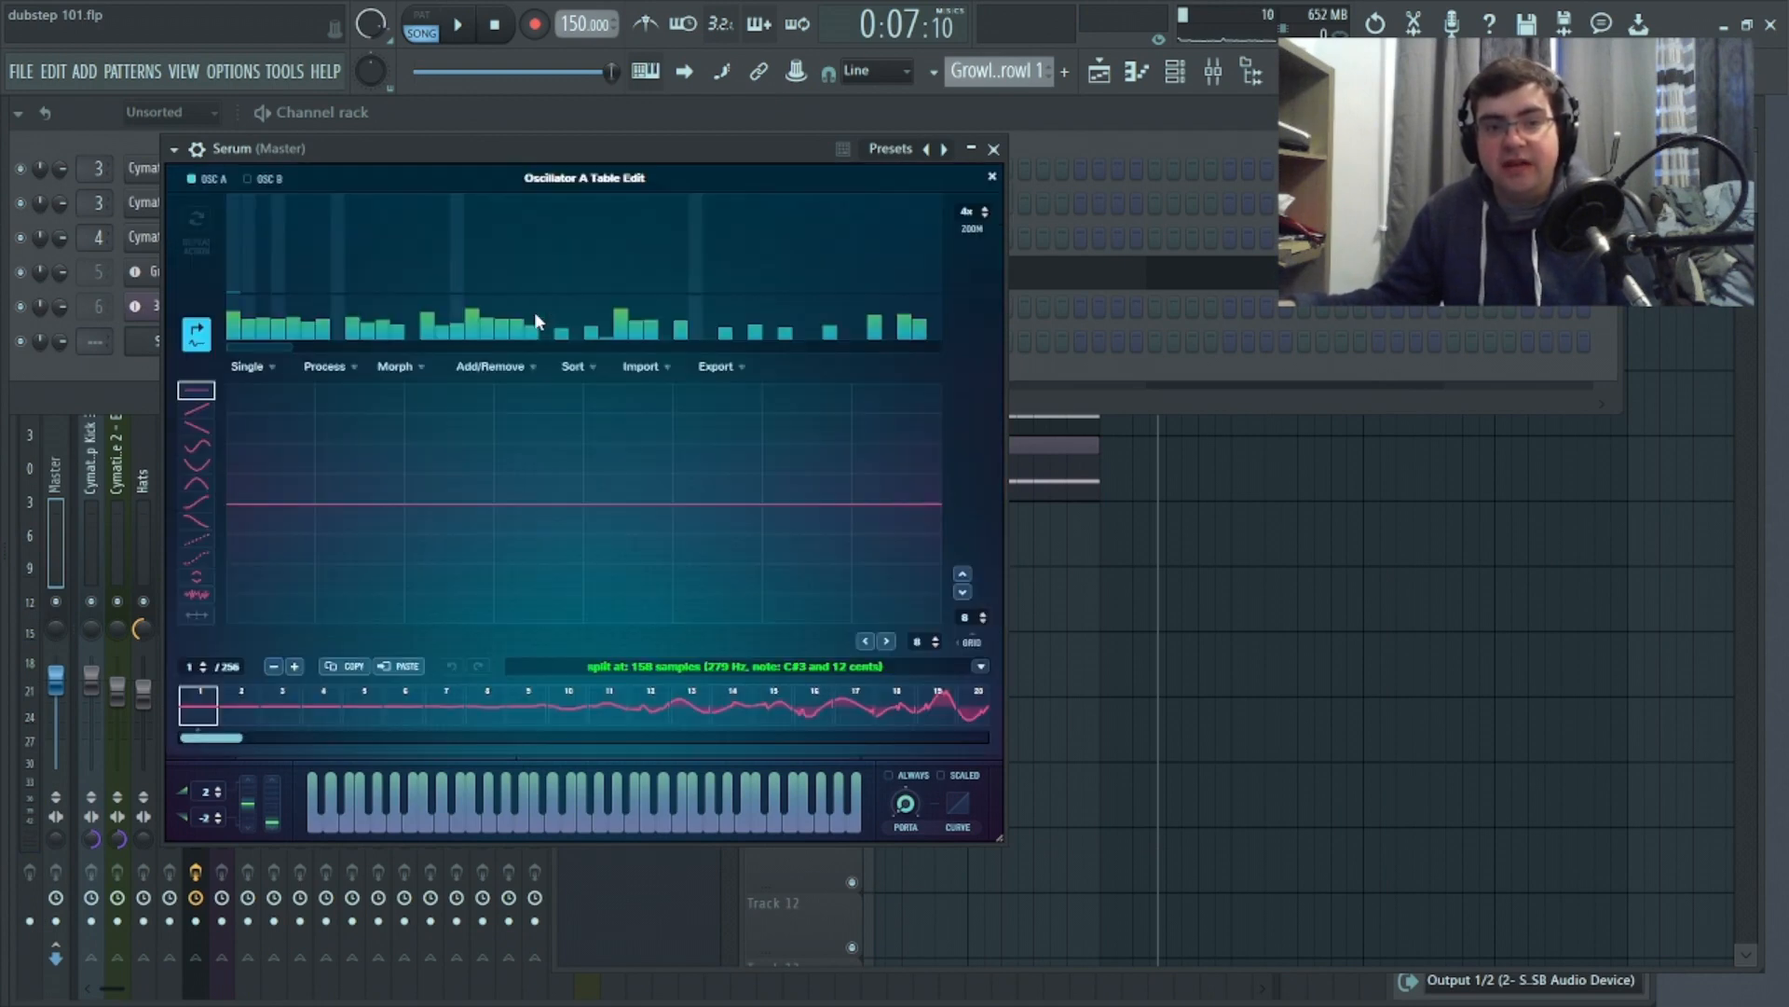
click(596, 710)
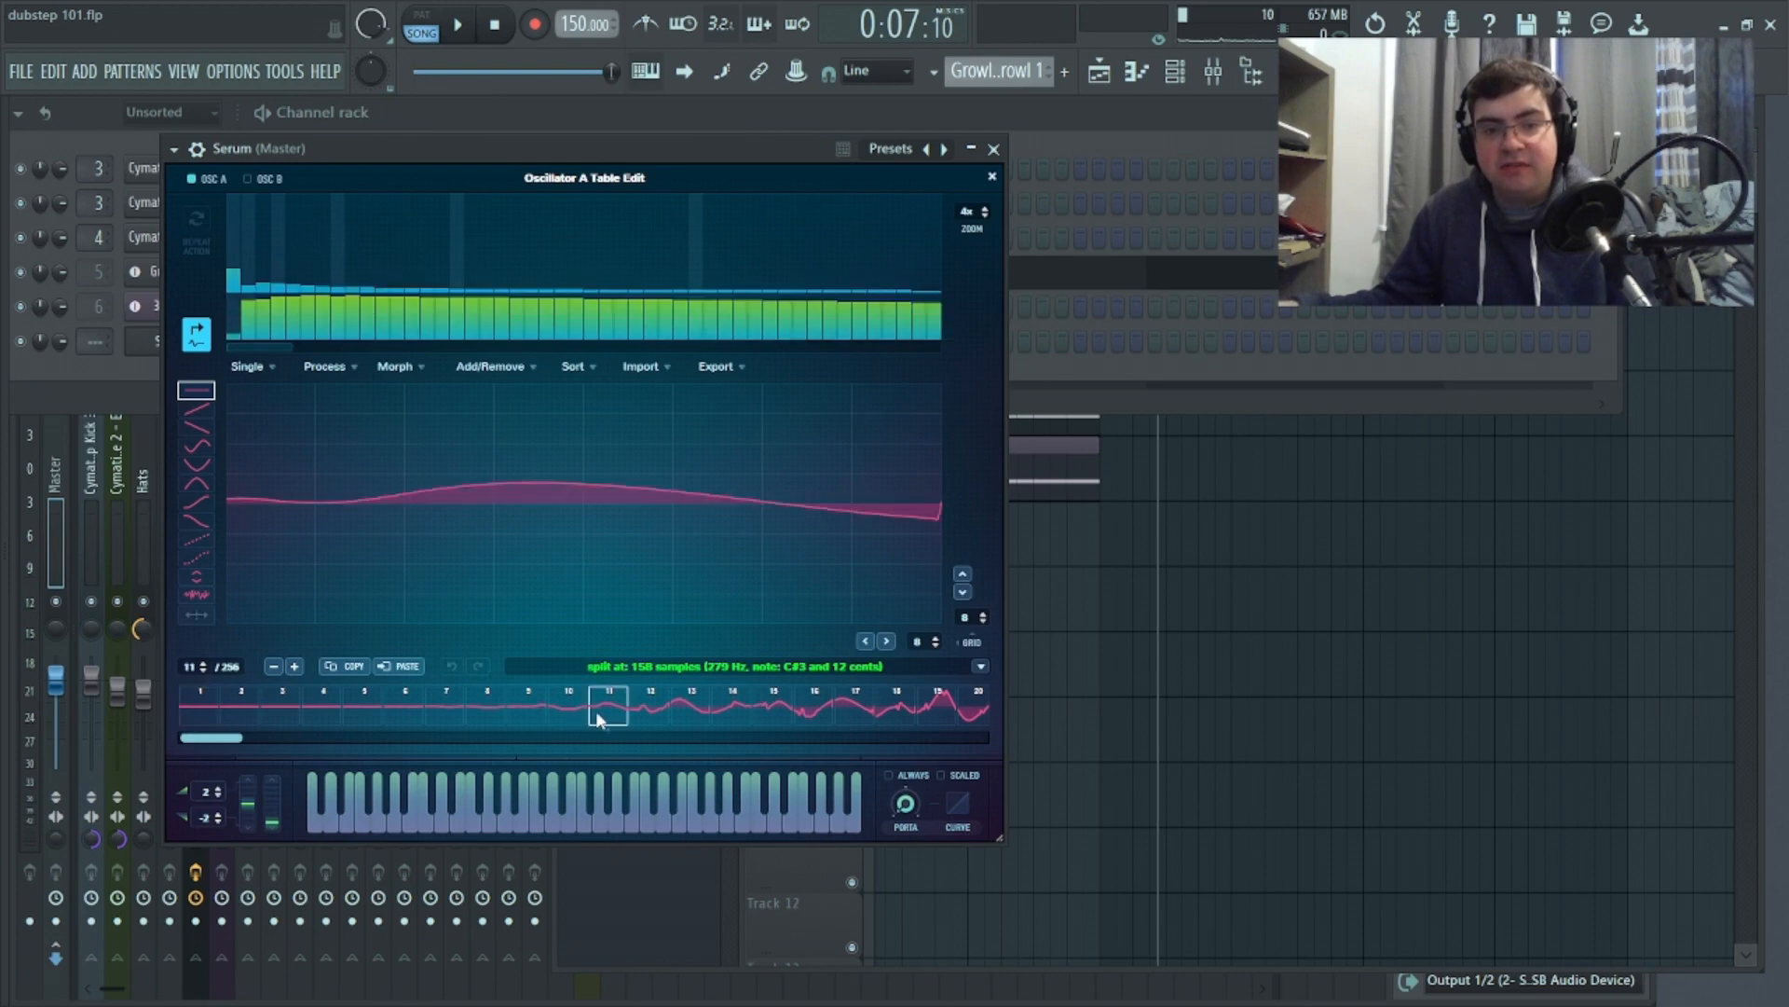
click(520, 367)
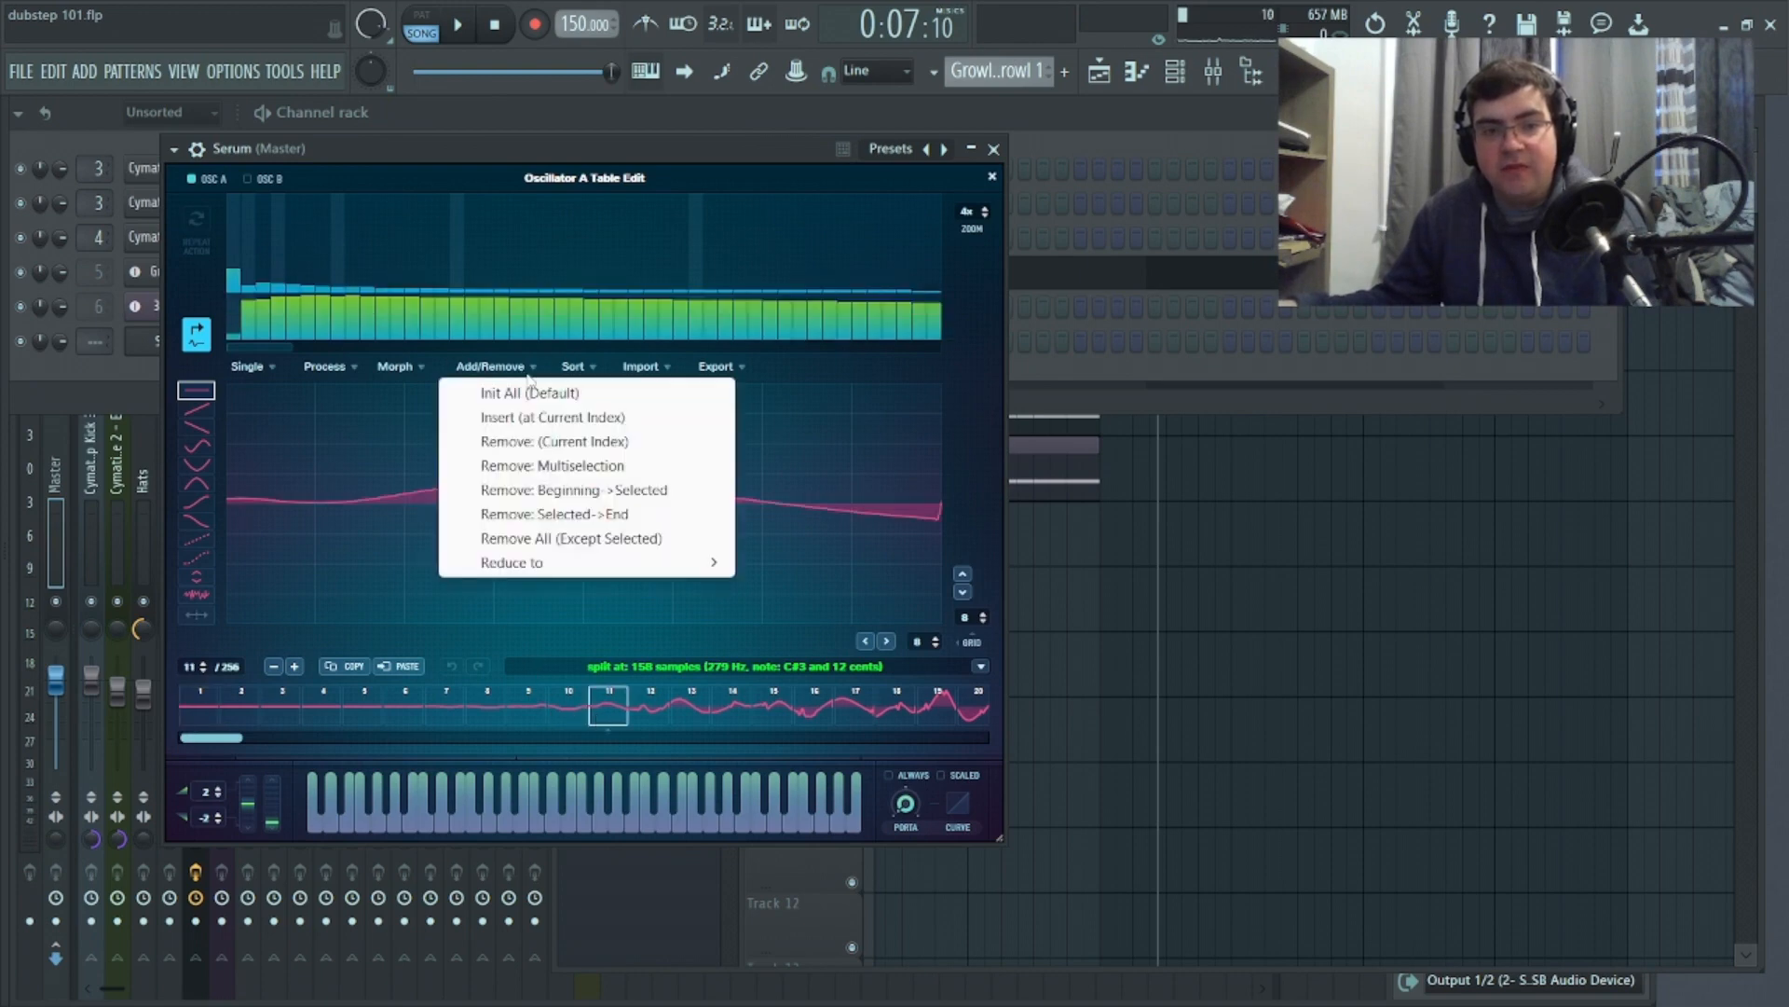
click(573, 489)
Remove the wavetable's quiet tail by deleting every frame from frame 112 to the end
drag(247, 746, 558, 731)
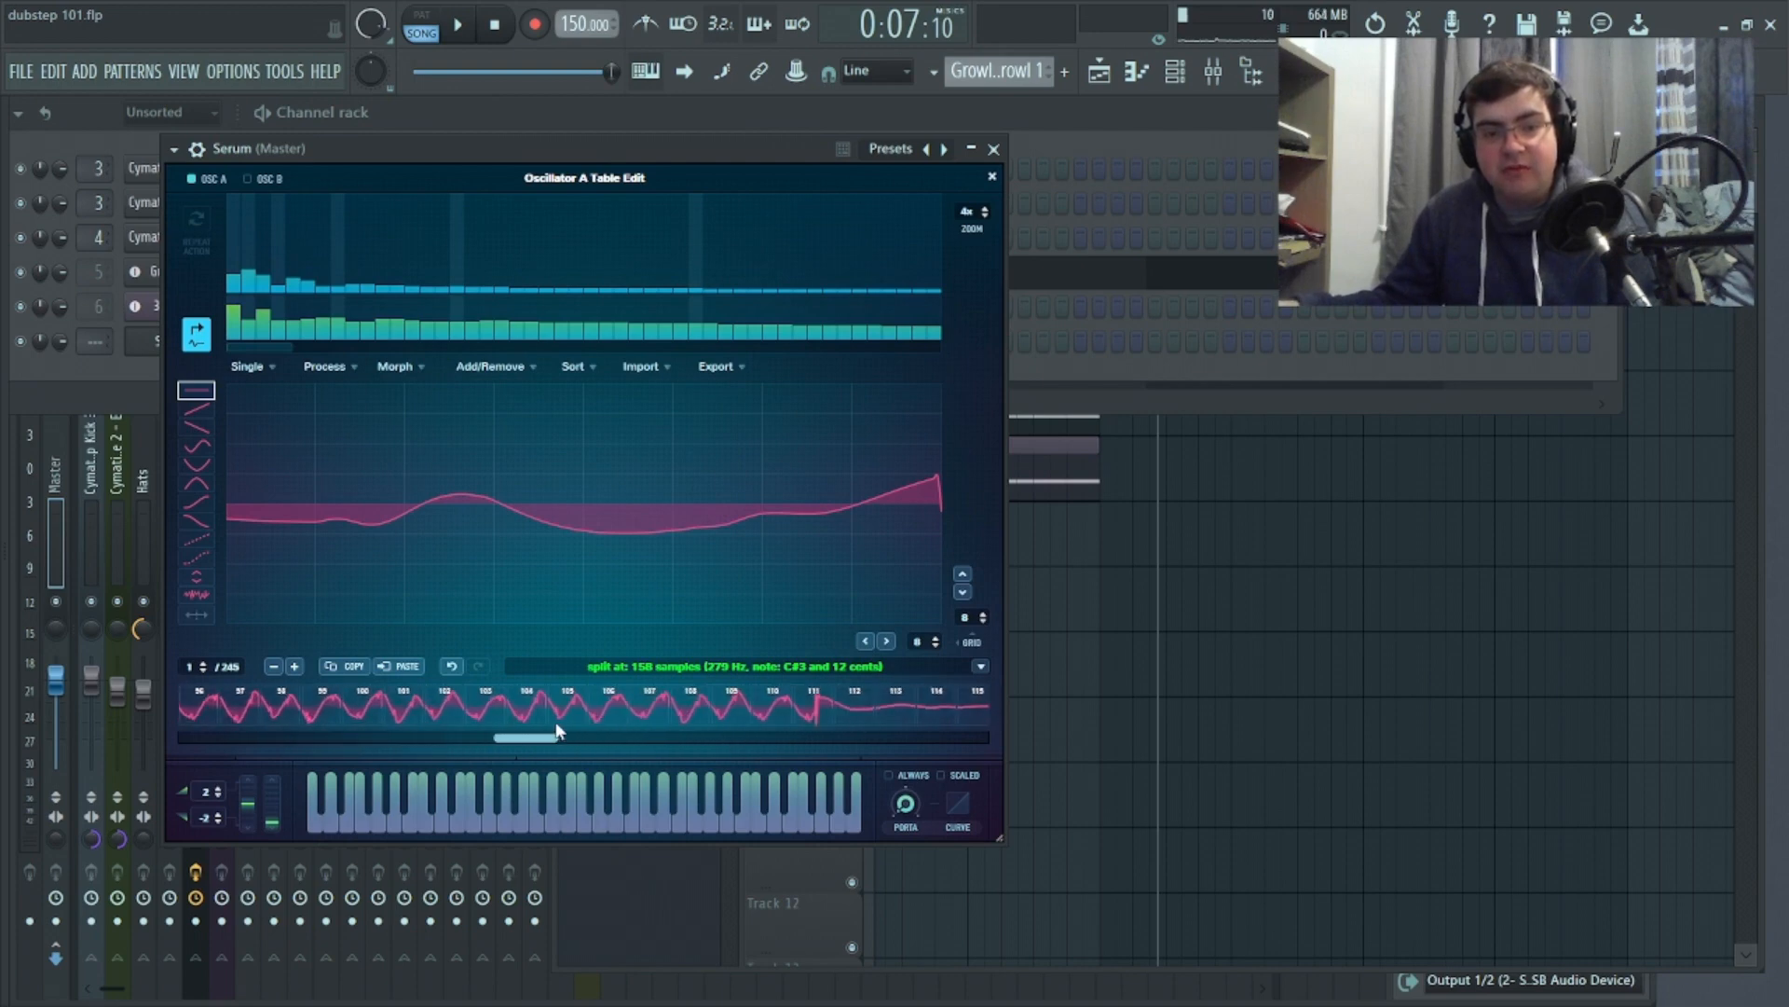
click(859, 709)
click(894, 710)
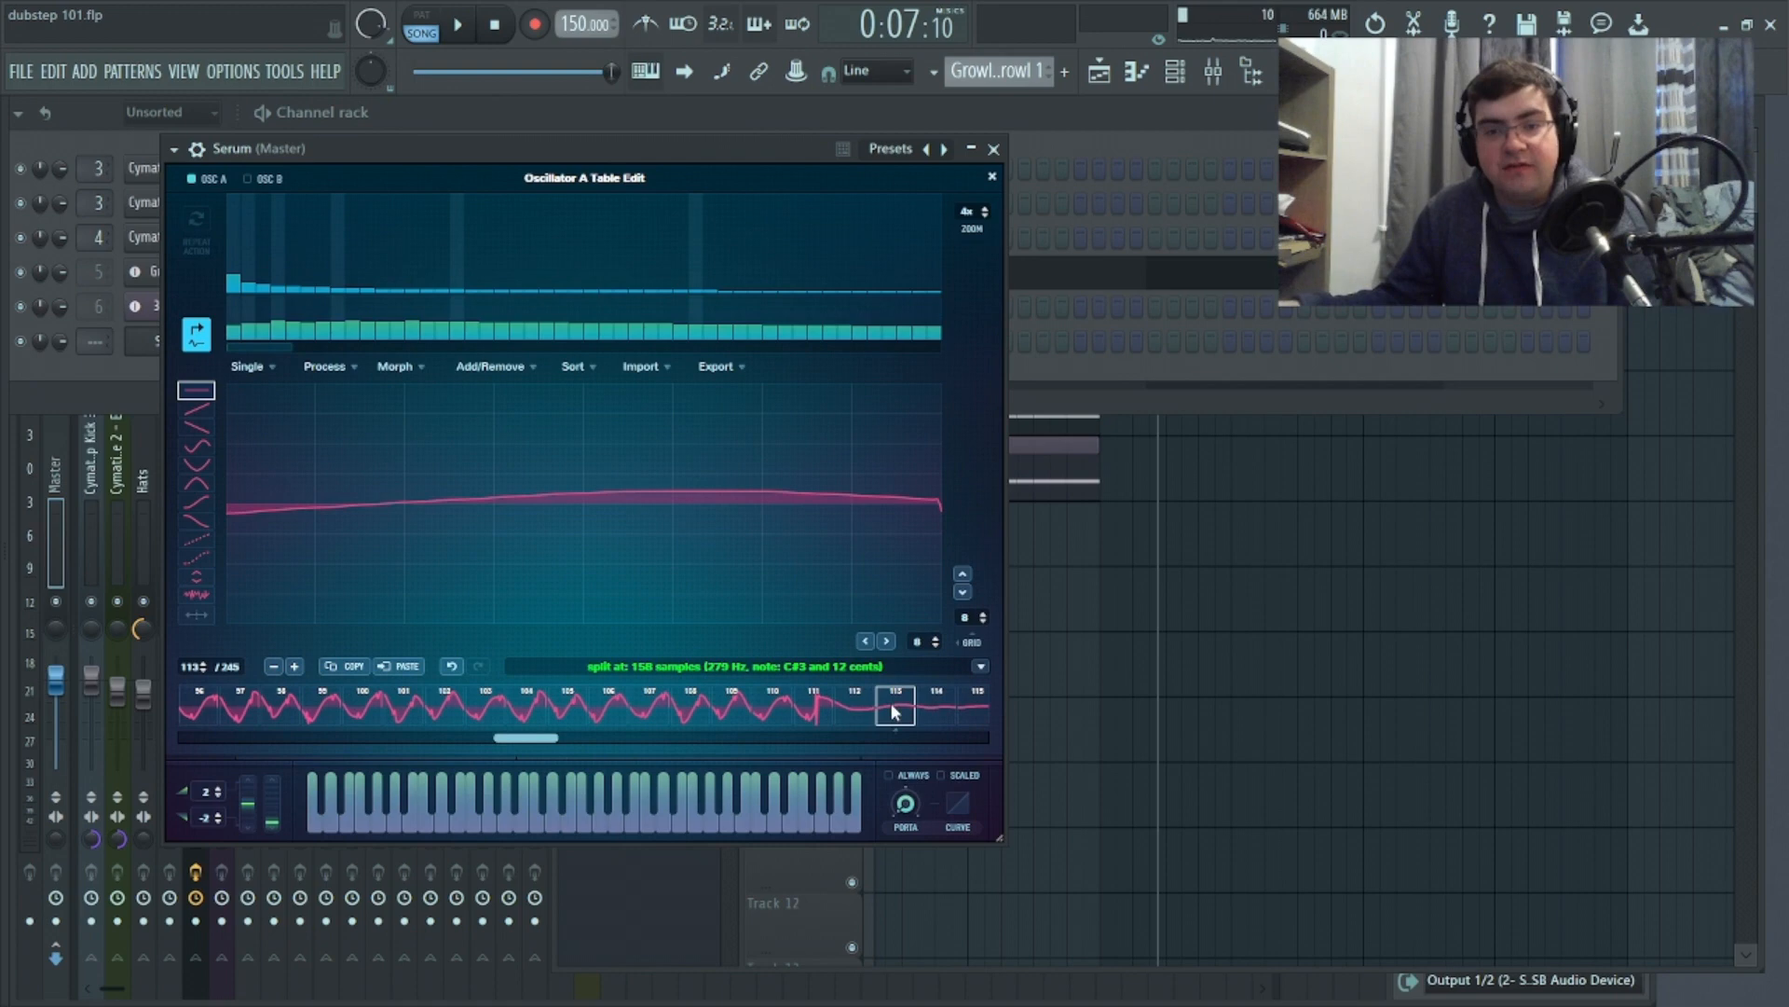
click(839, 708)
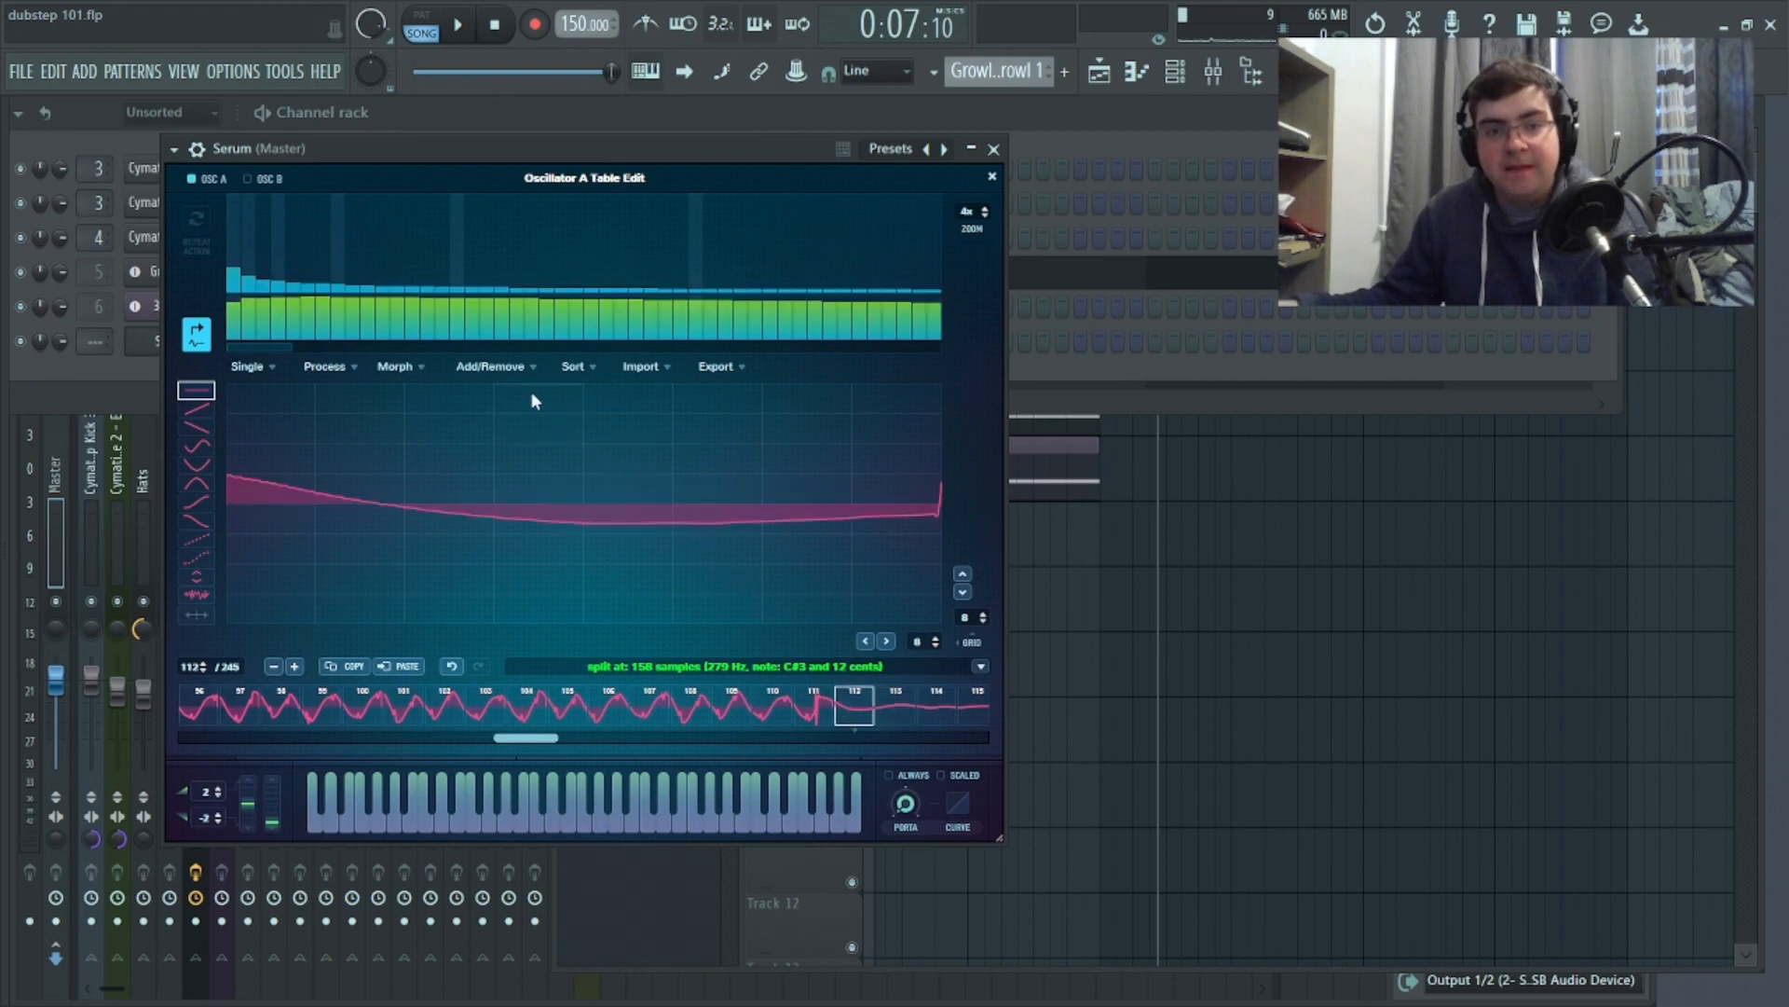
click(503, 368)
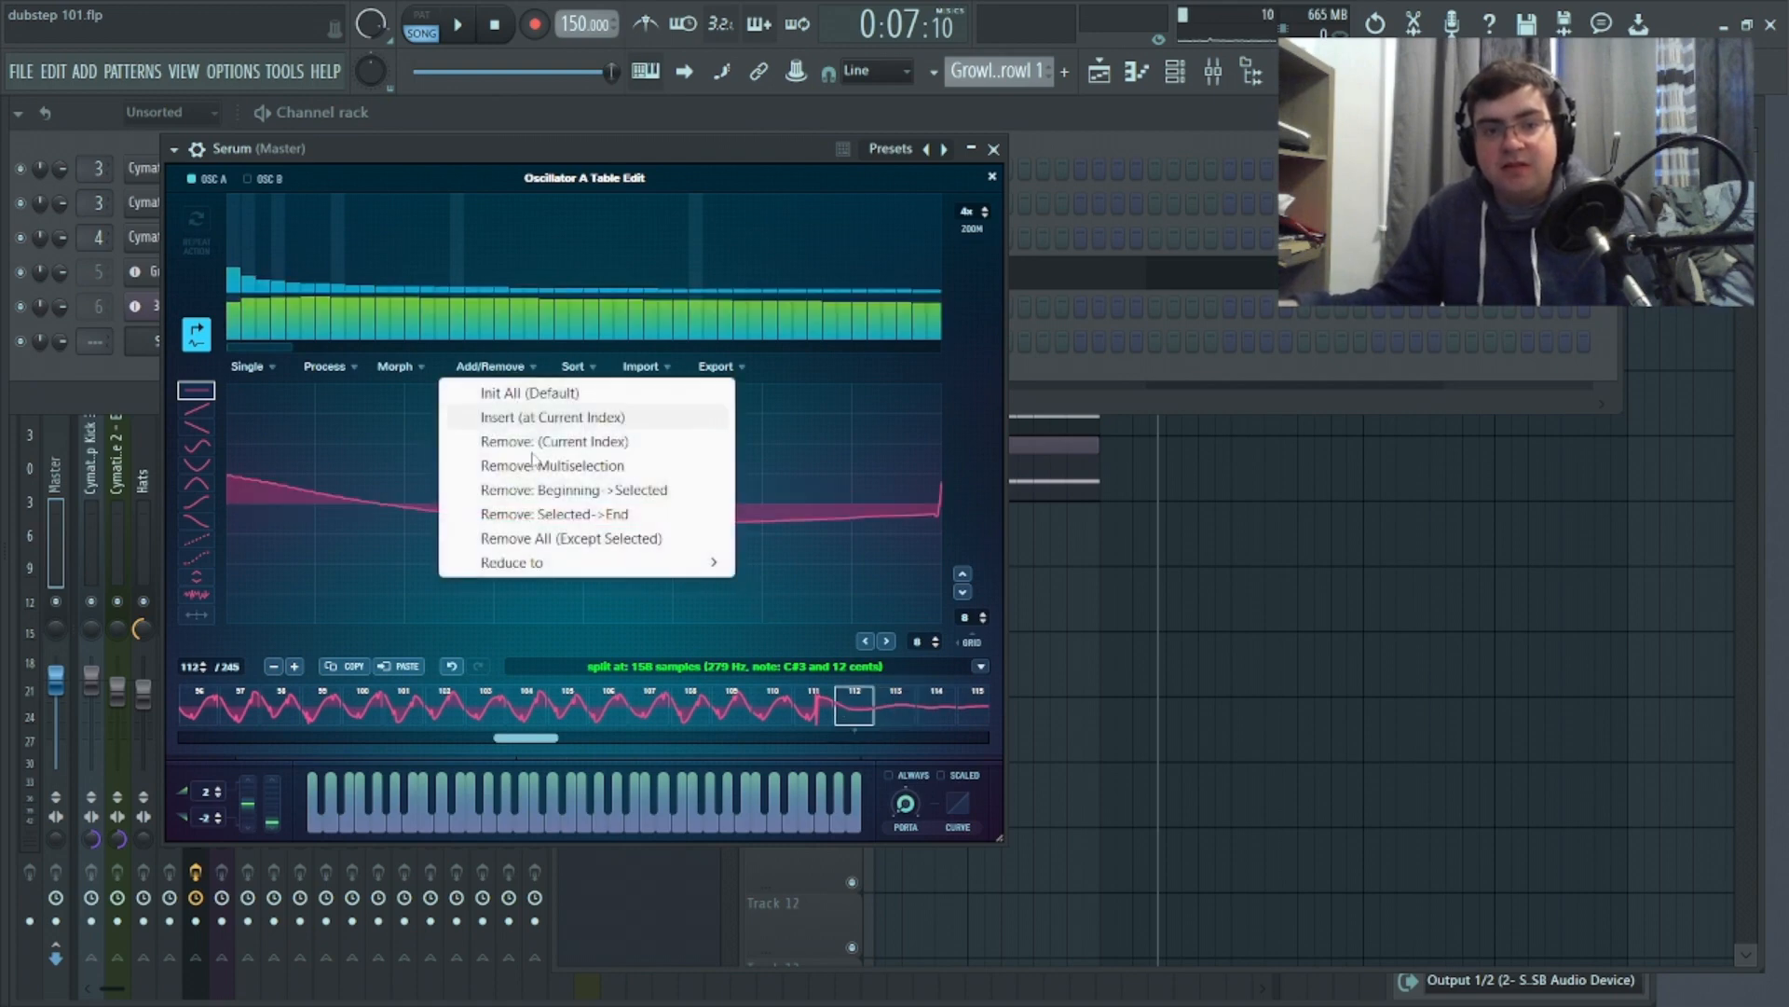
click(591, 515)
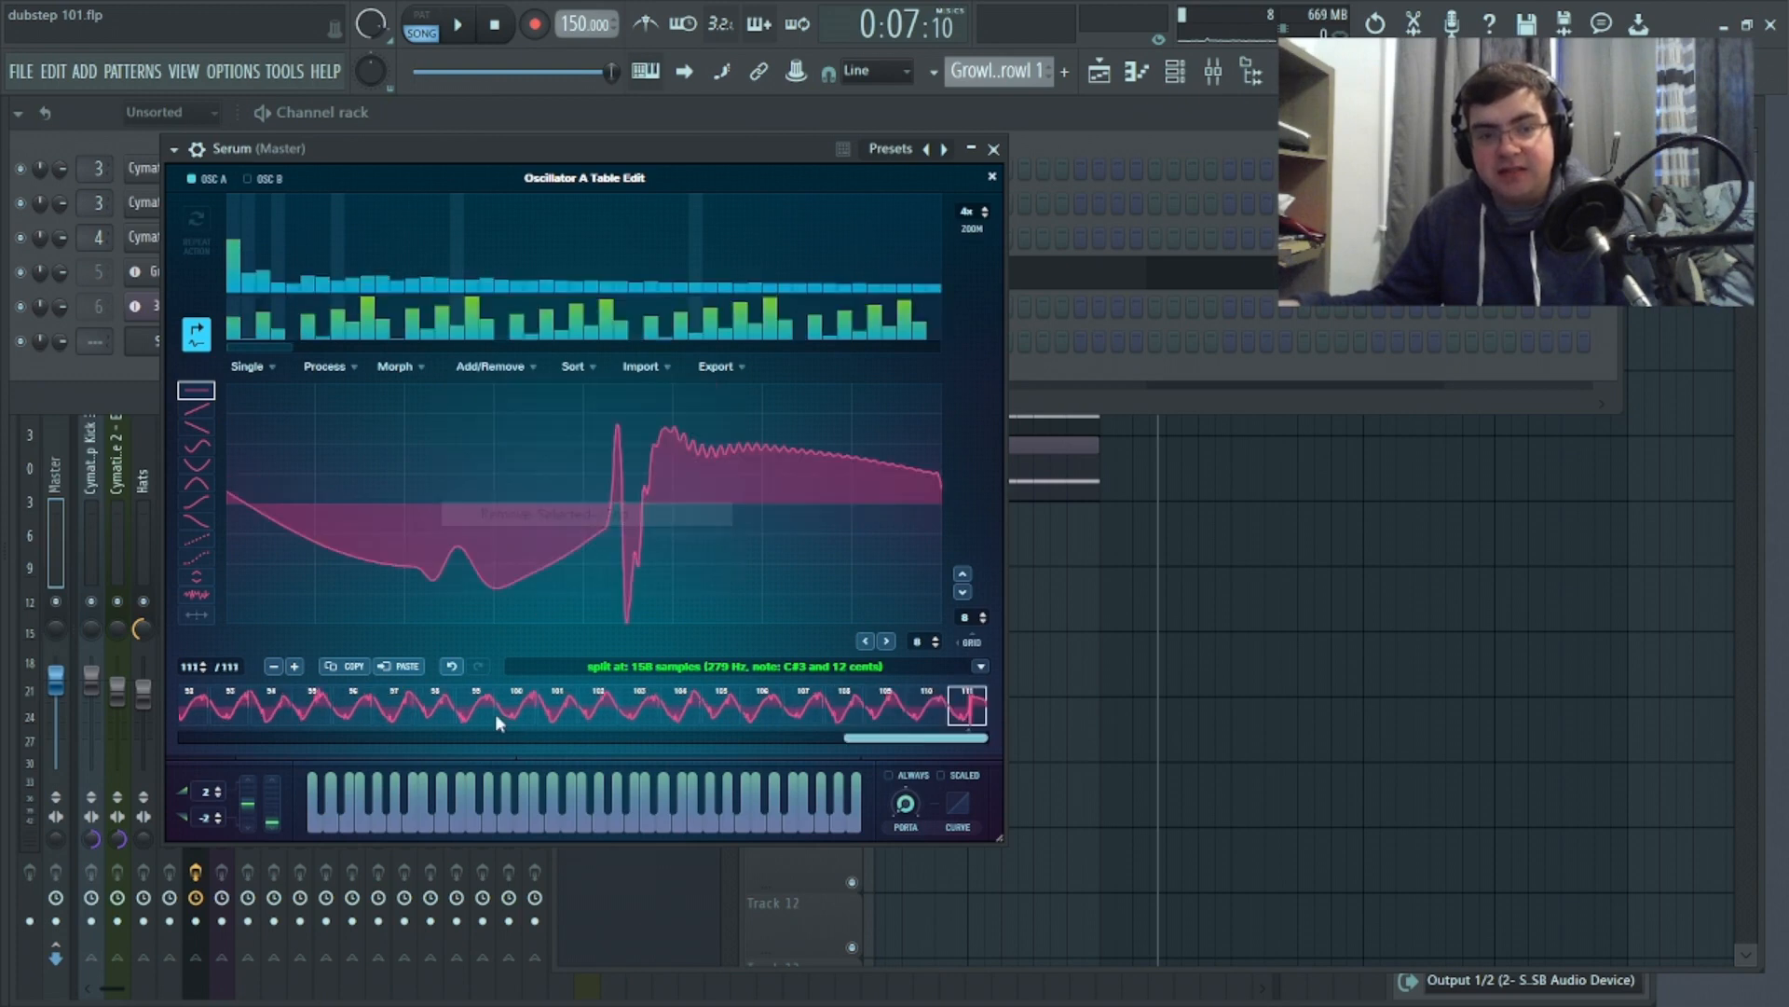
Process the wavetable with X-Fade Edges (Grid Size) and Normalize Each (Gained Separately)
drag(886, 742, 222, 739)
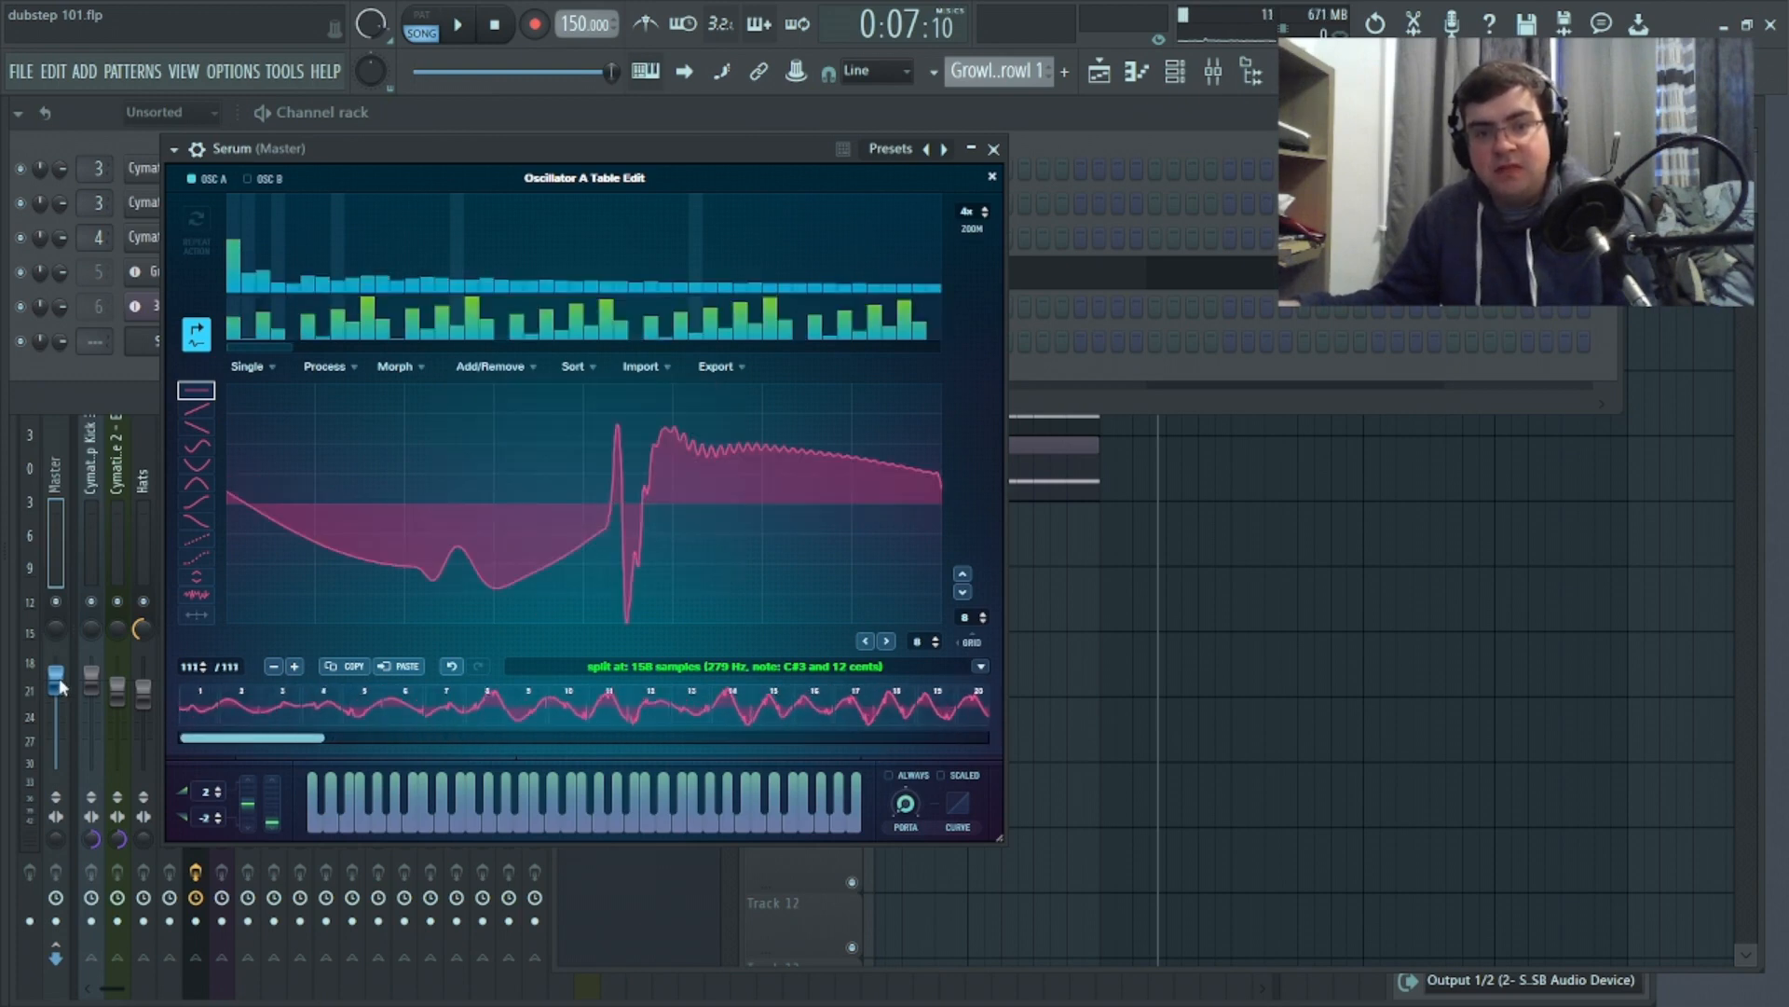
click(330, 367)
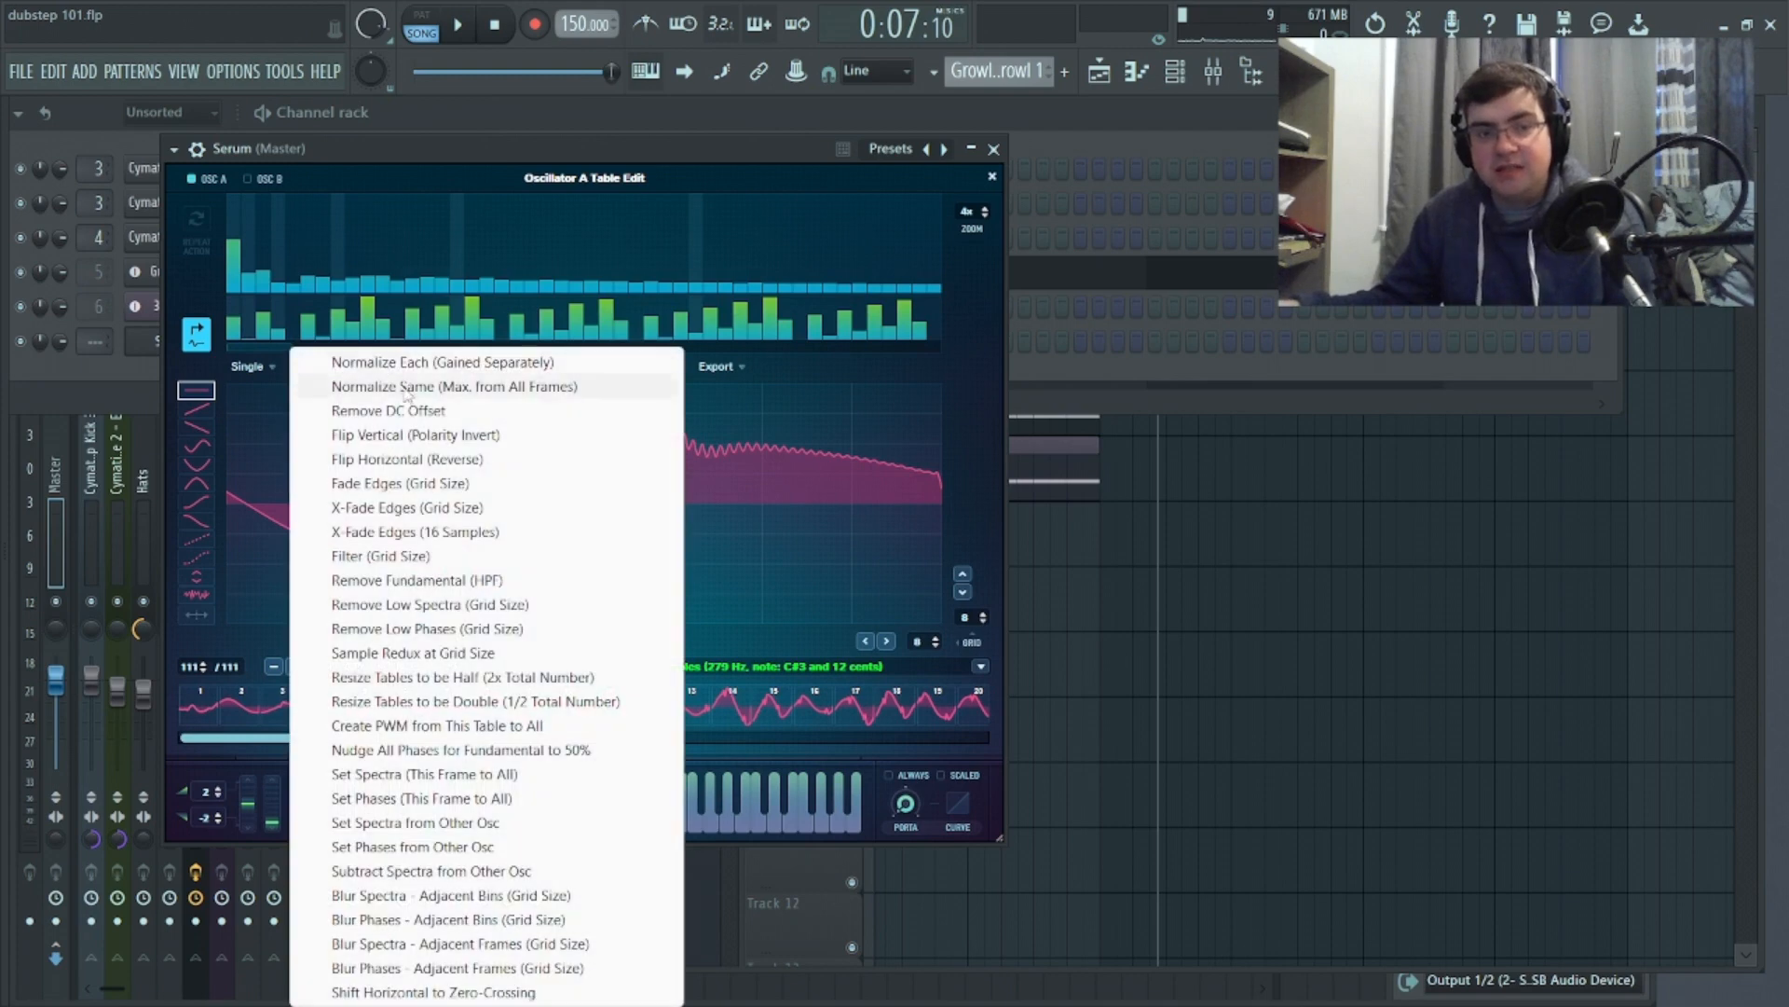
click(426, 509)
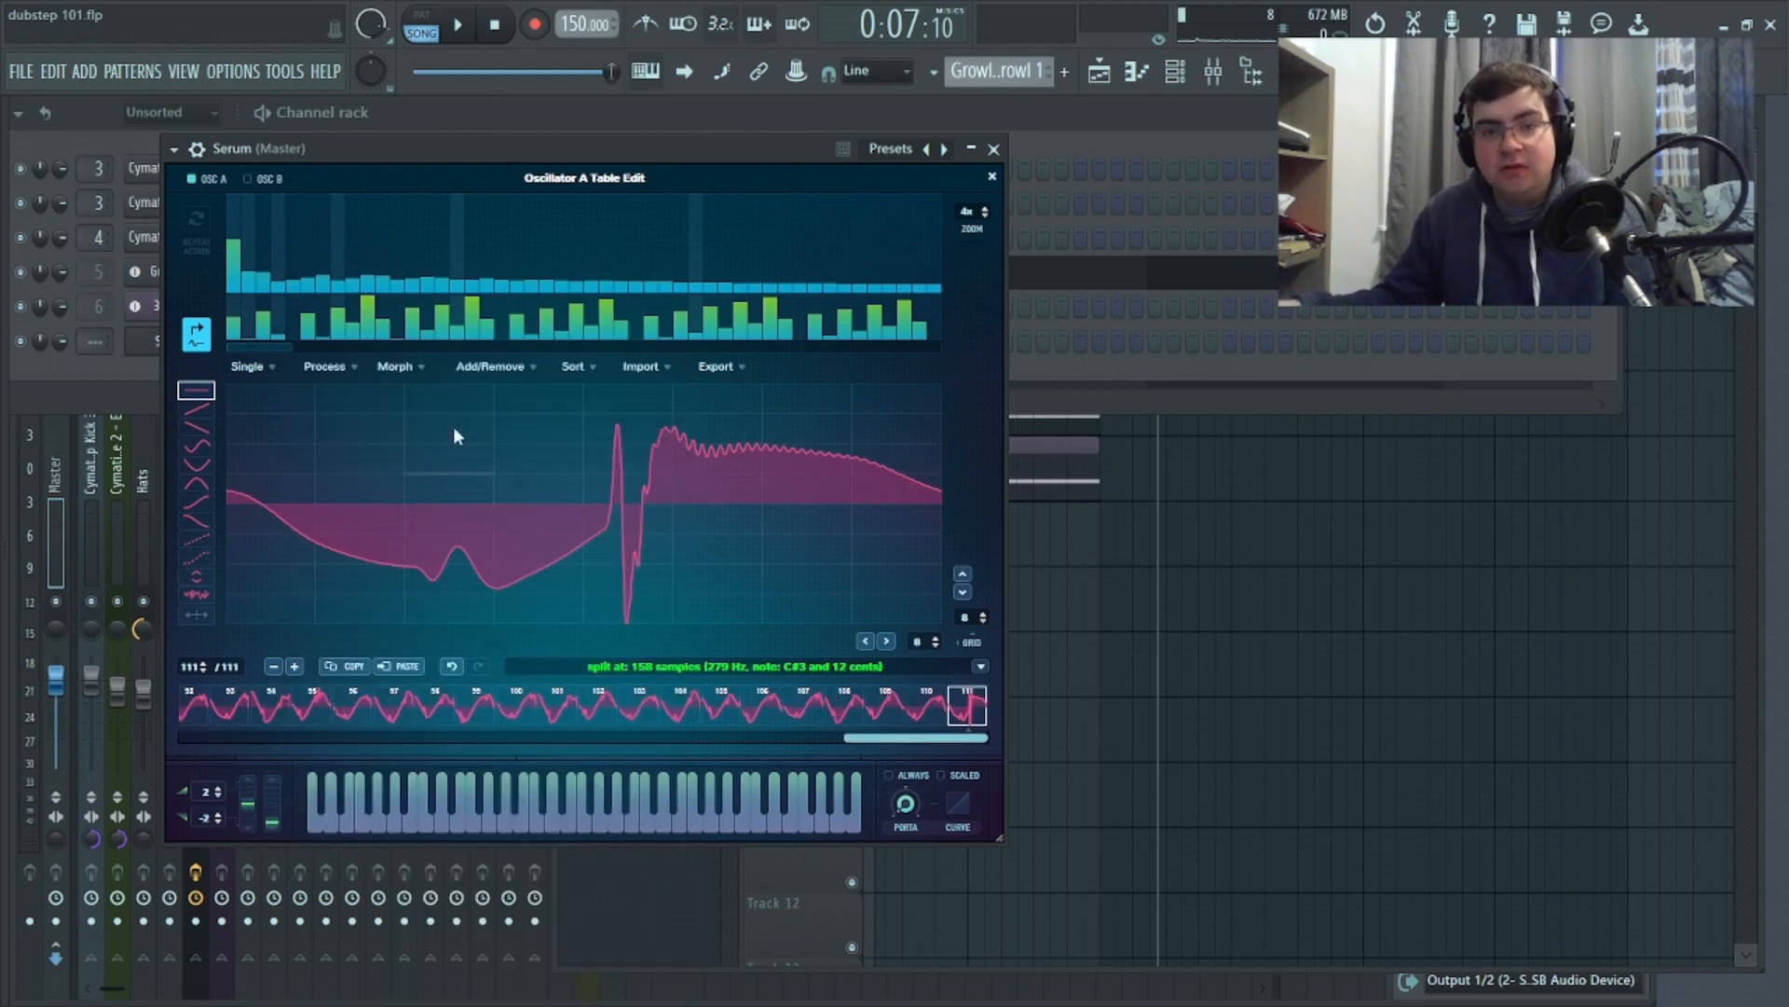
click(360, 368)
click(390, 369)
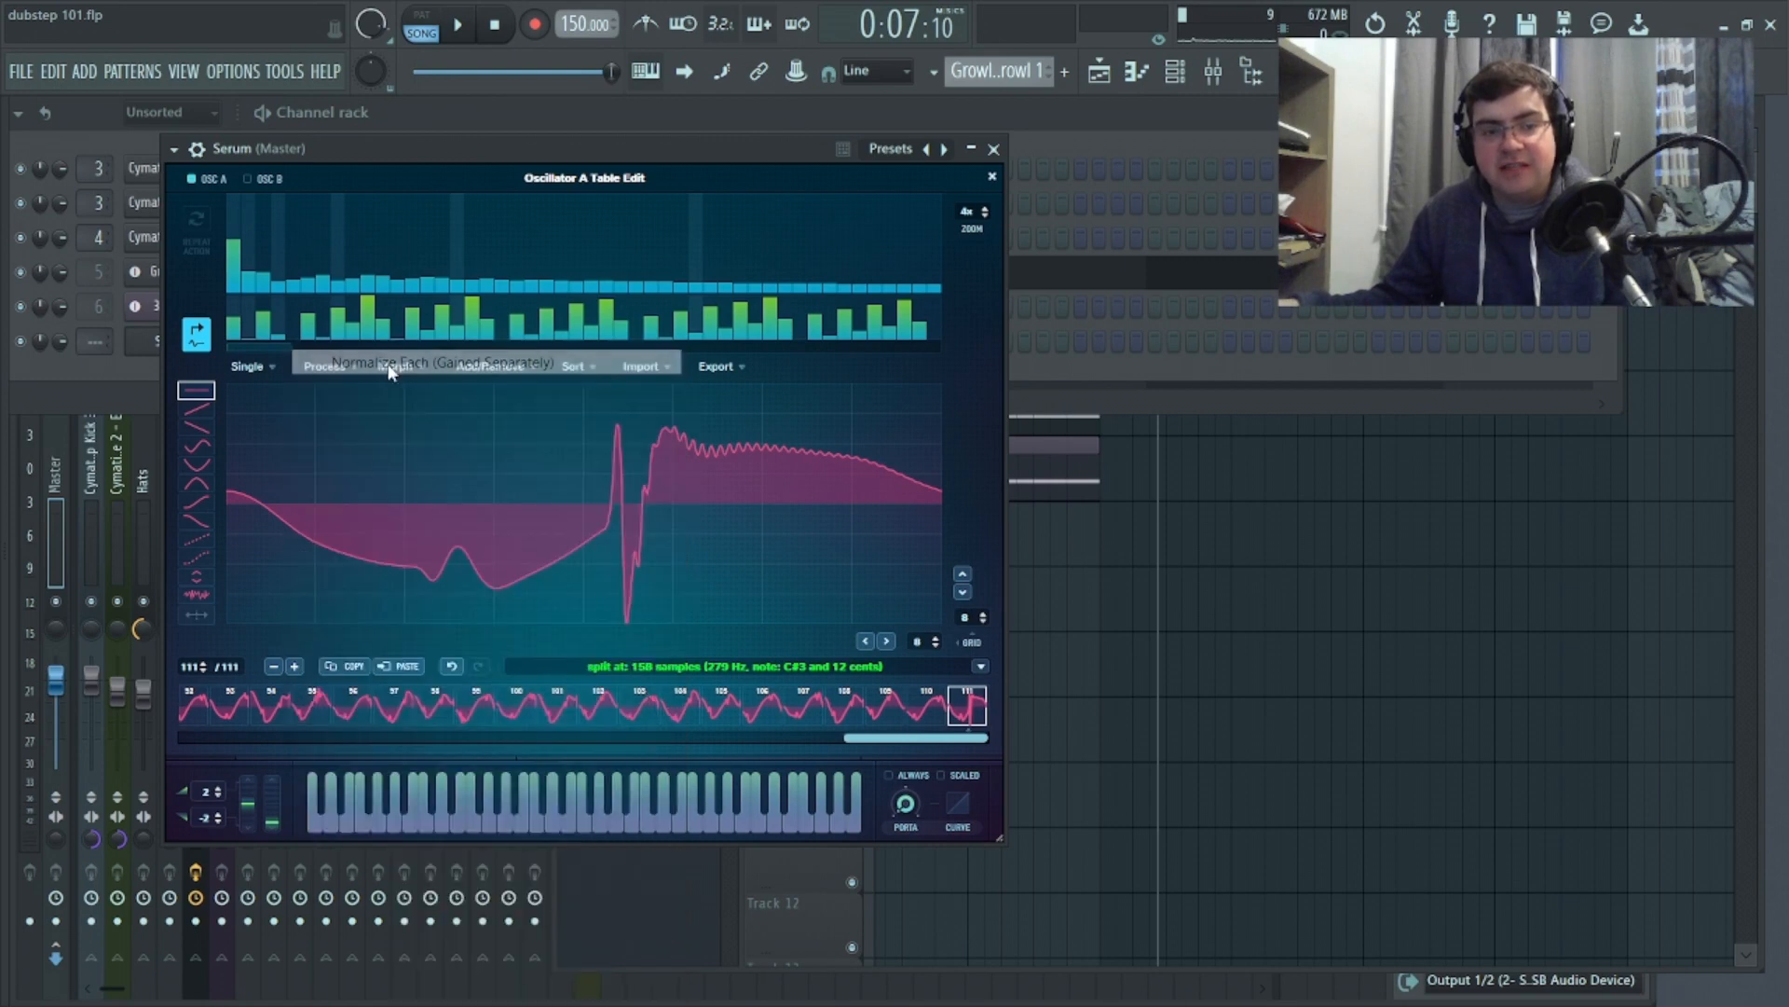
Apply Morph - Spectral to the wavetable, close the table editor and sweep oscillator A's wavetable position down to 1
click(461, 366)
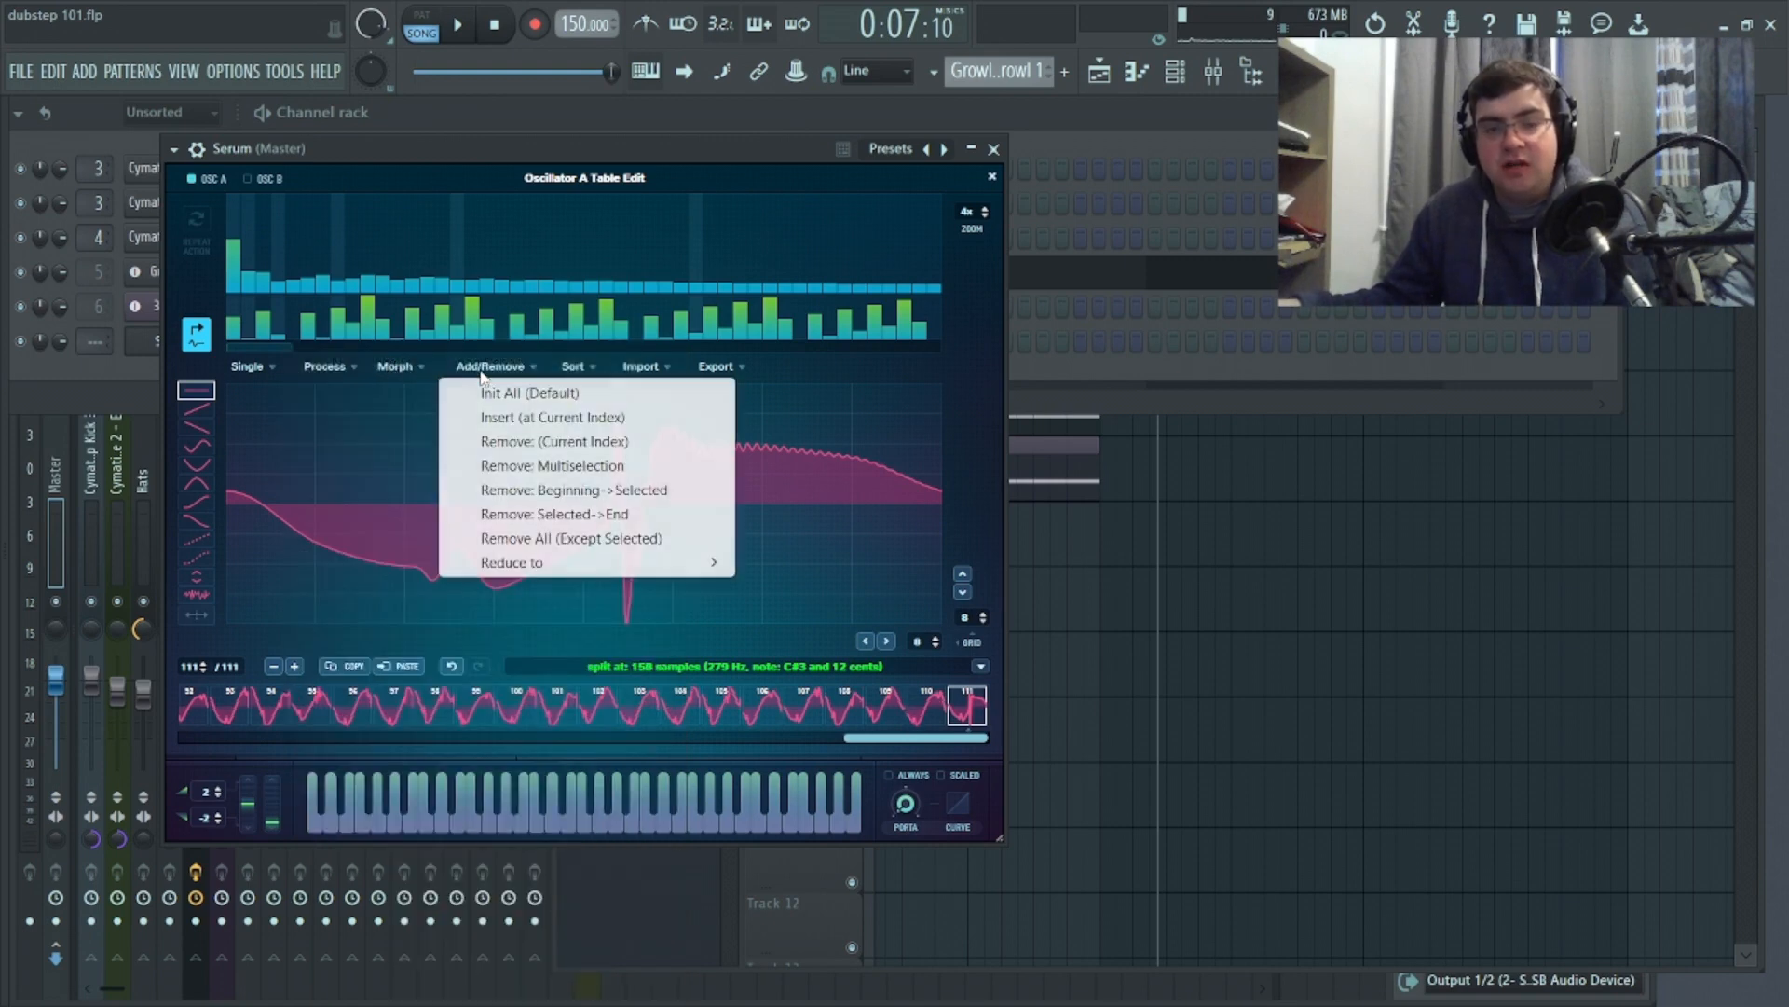
click(410, 365)
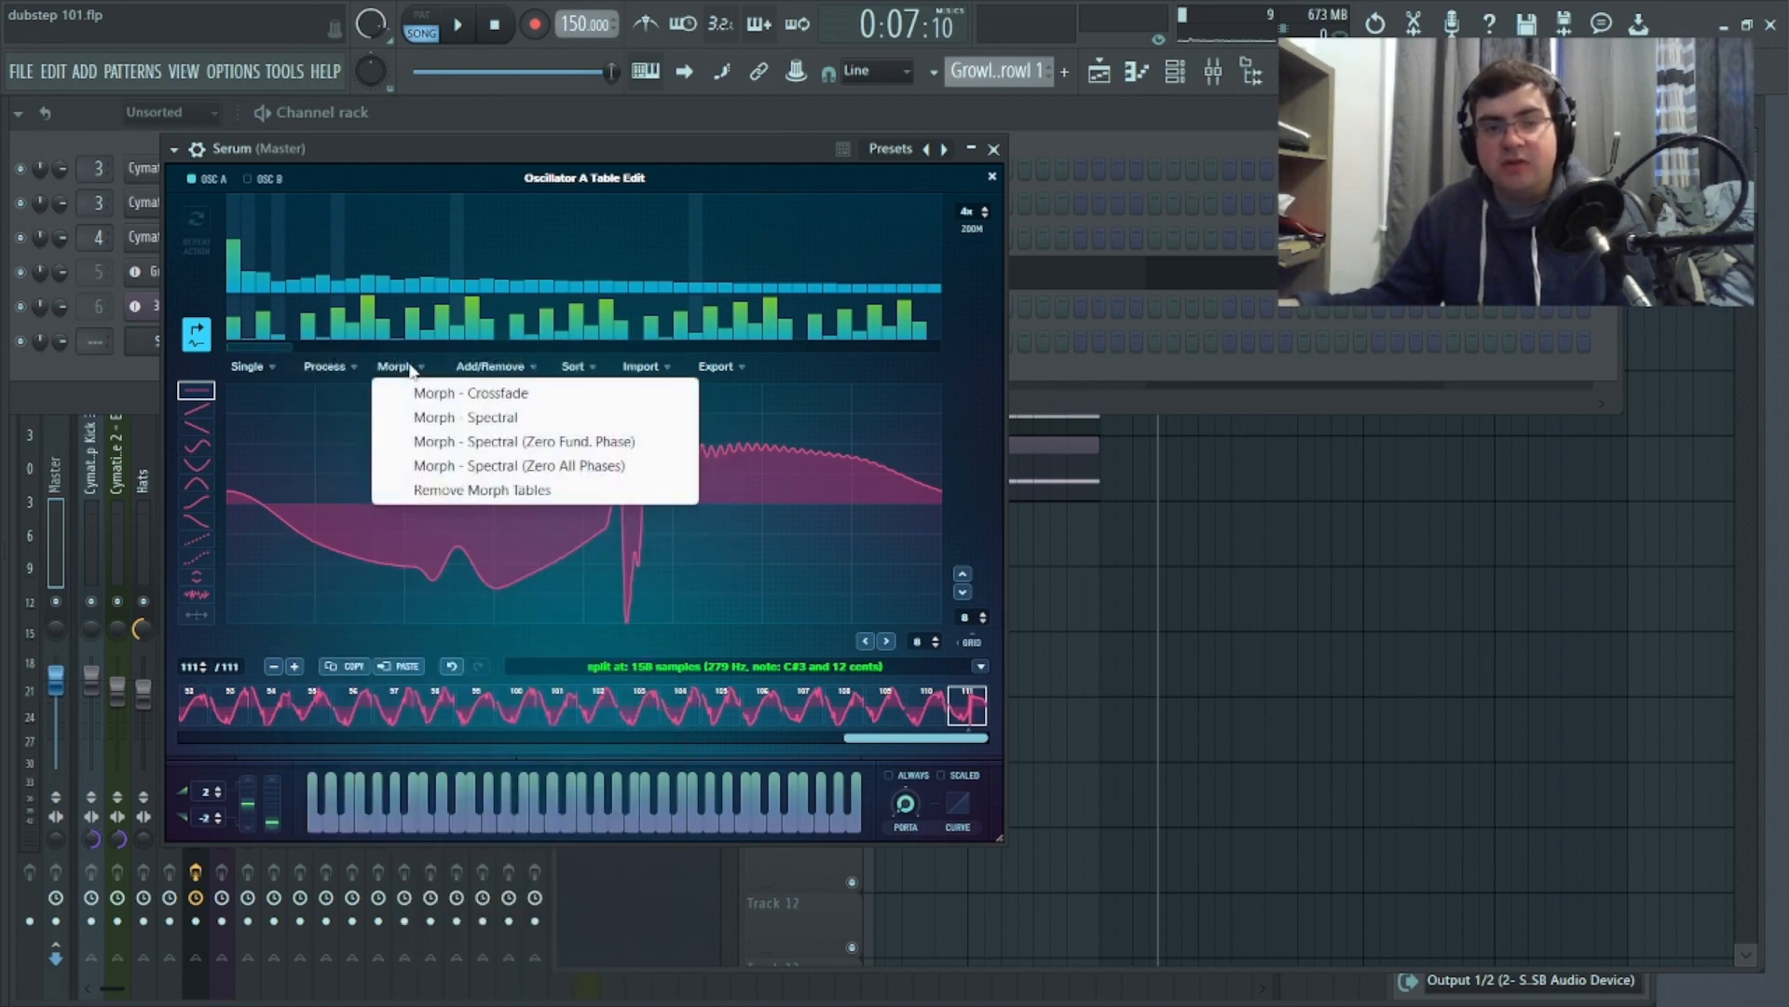
click(508, 419)
click(992, 177)
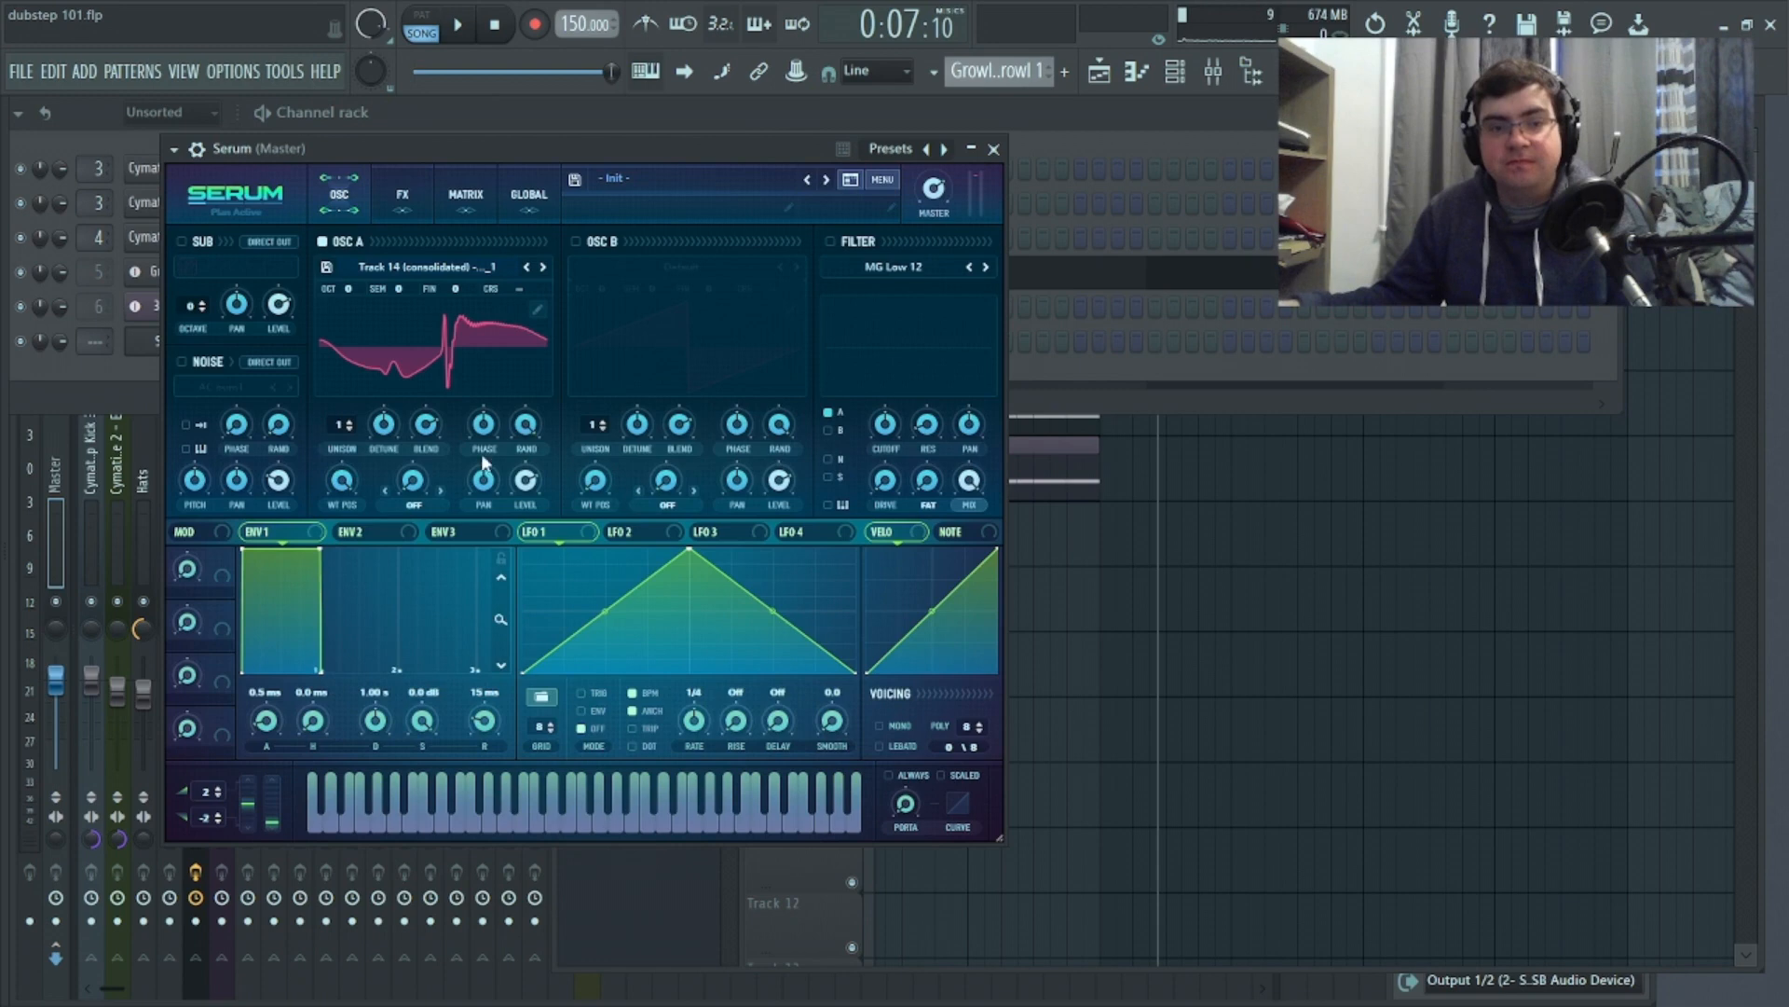
drag(356, 483, 344, 685)
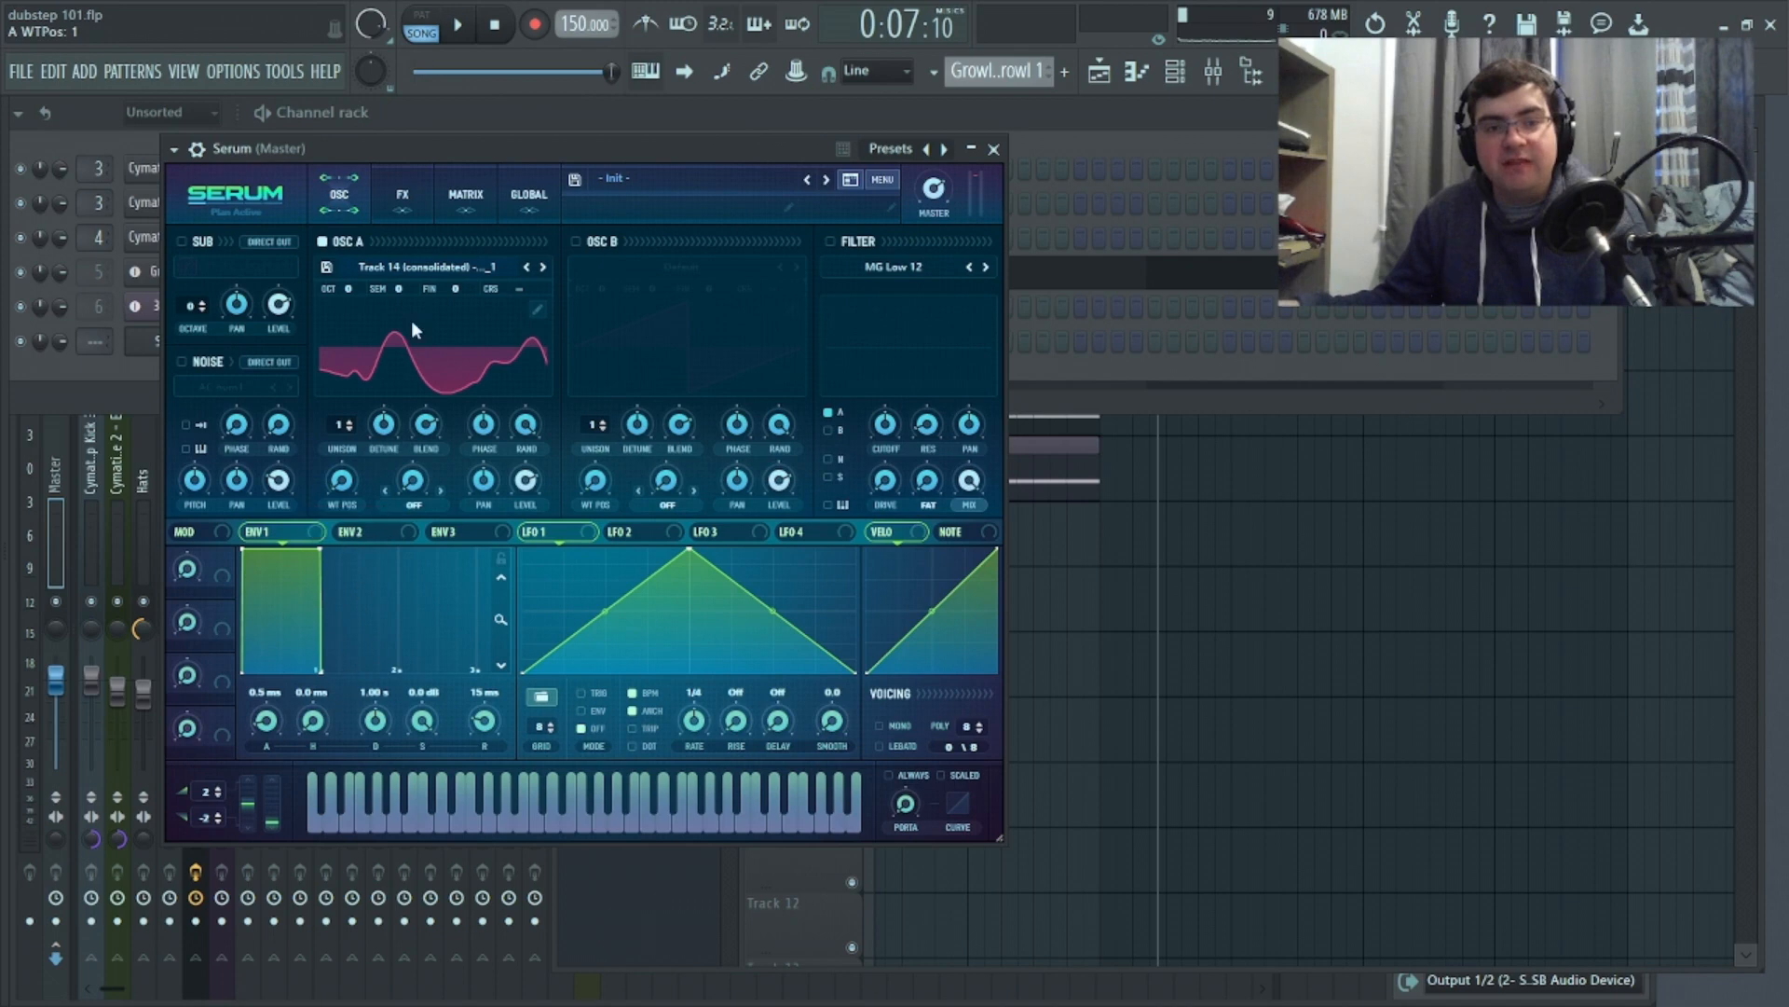
Reopen oscillator A's wavetable and remove all frames from the beginning through frame 226
click(539, 310)
drag(224, 736, 1026, 770)
click(969, 710)
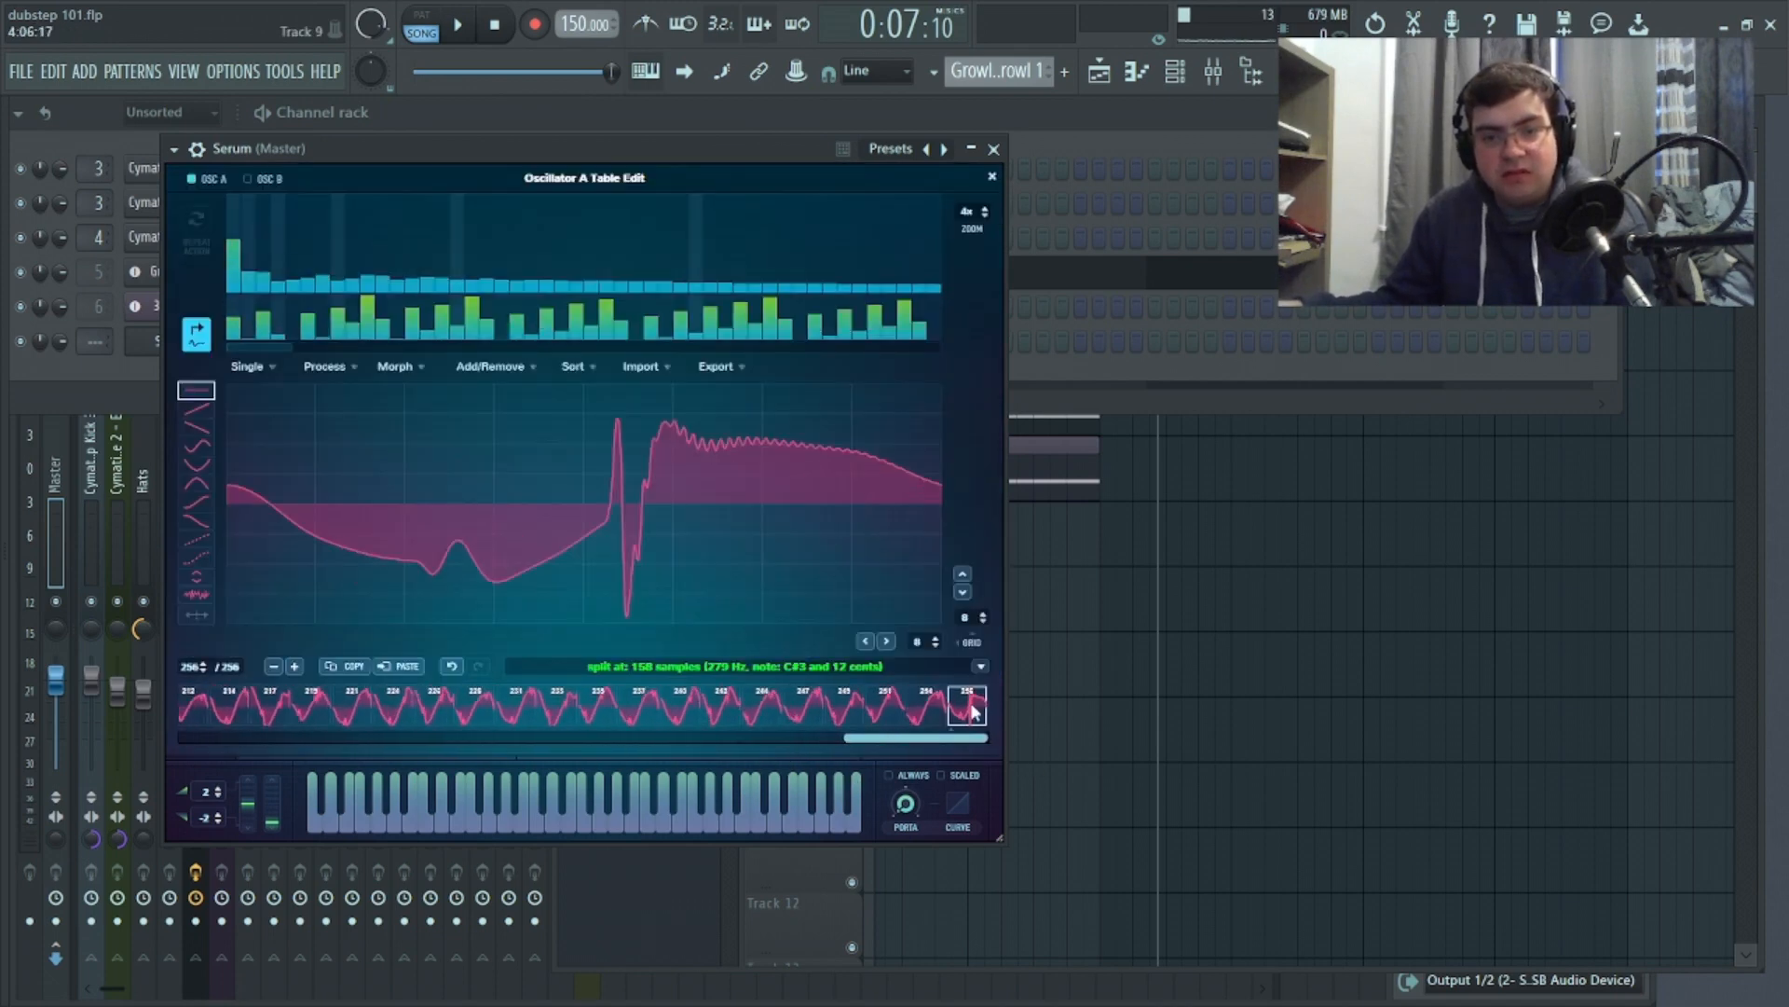
click(477, 710)
click(432, 713)
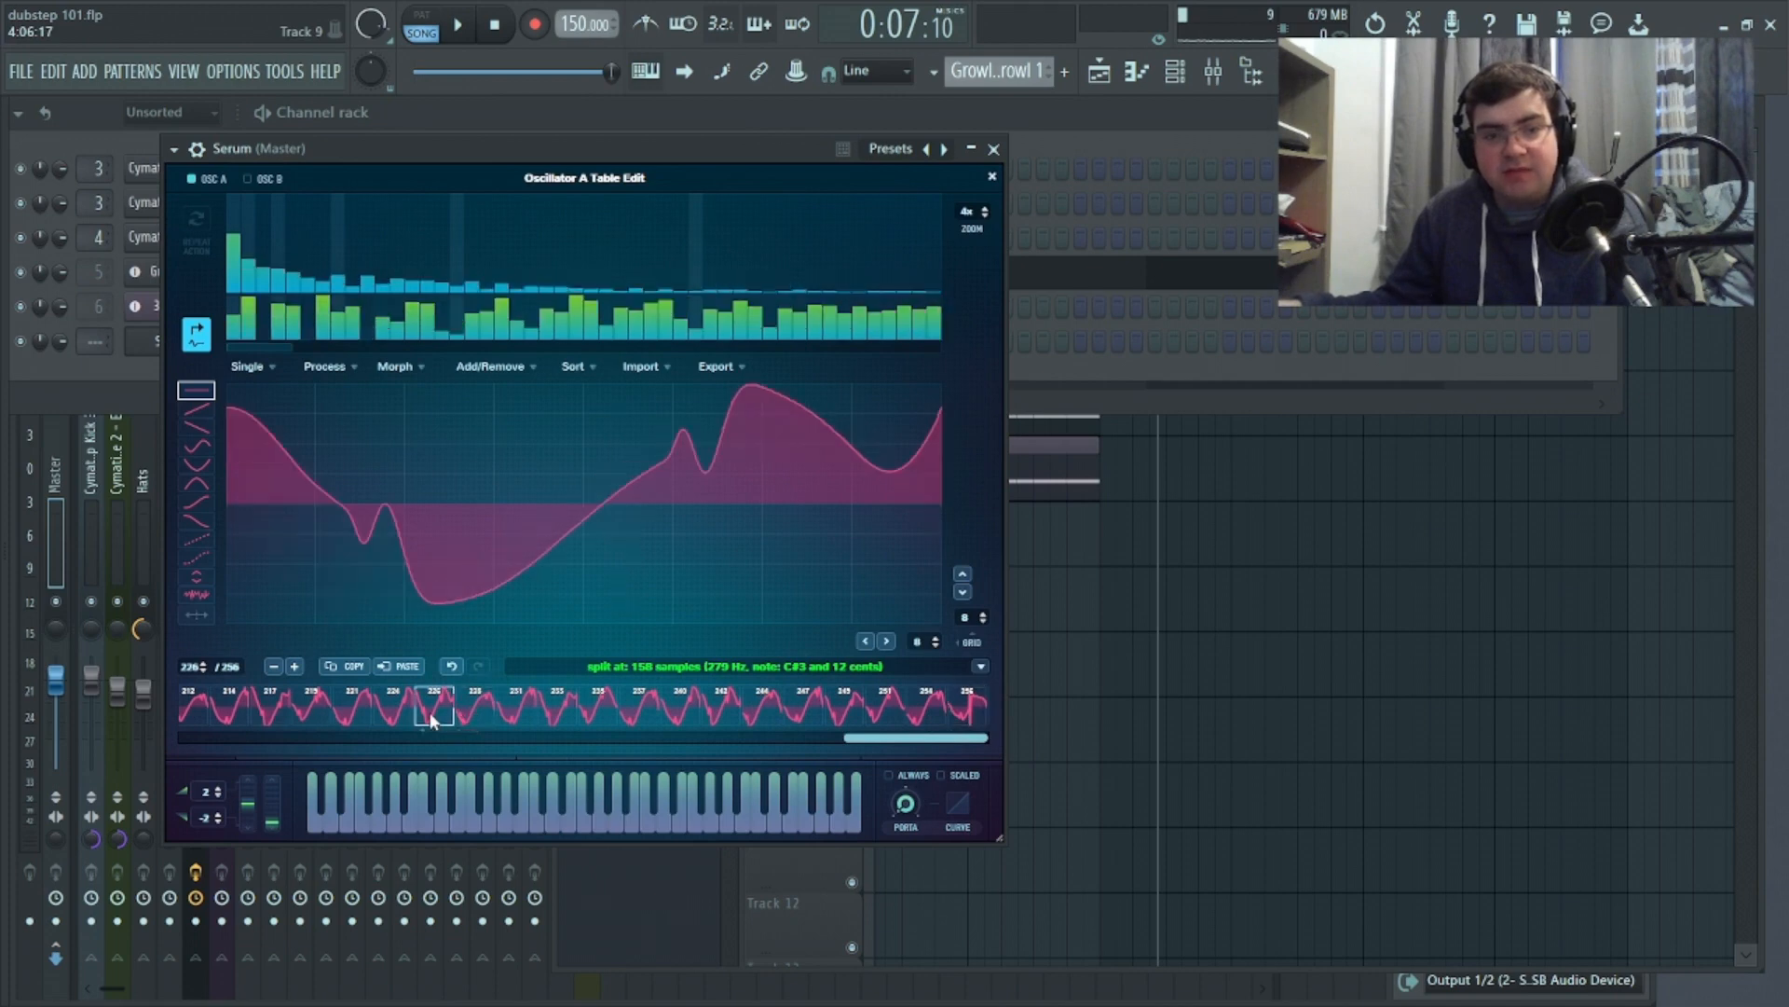
click(403, 369)
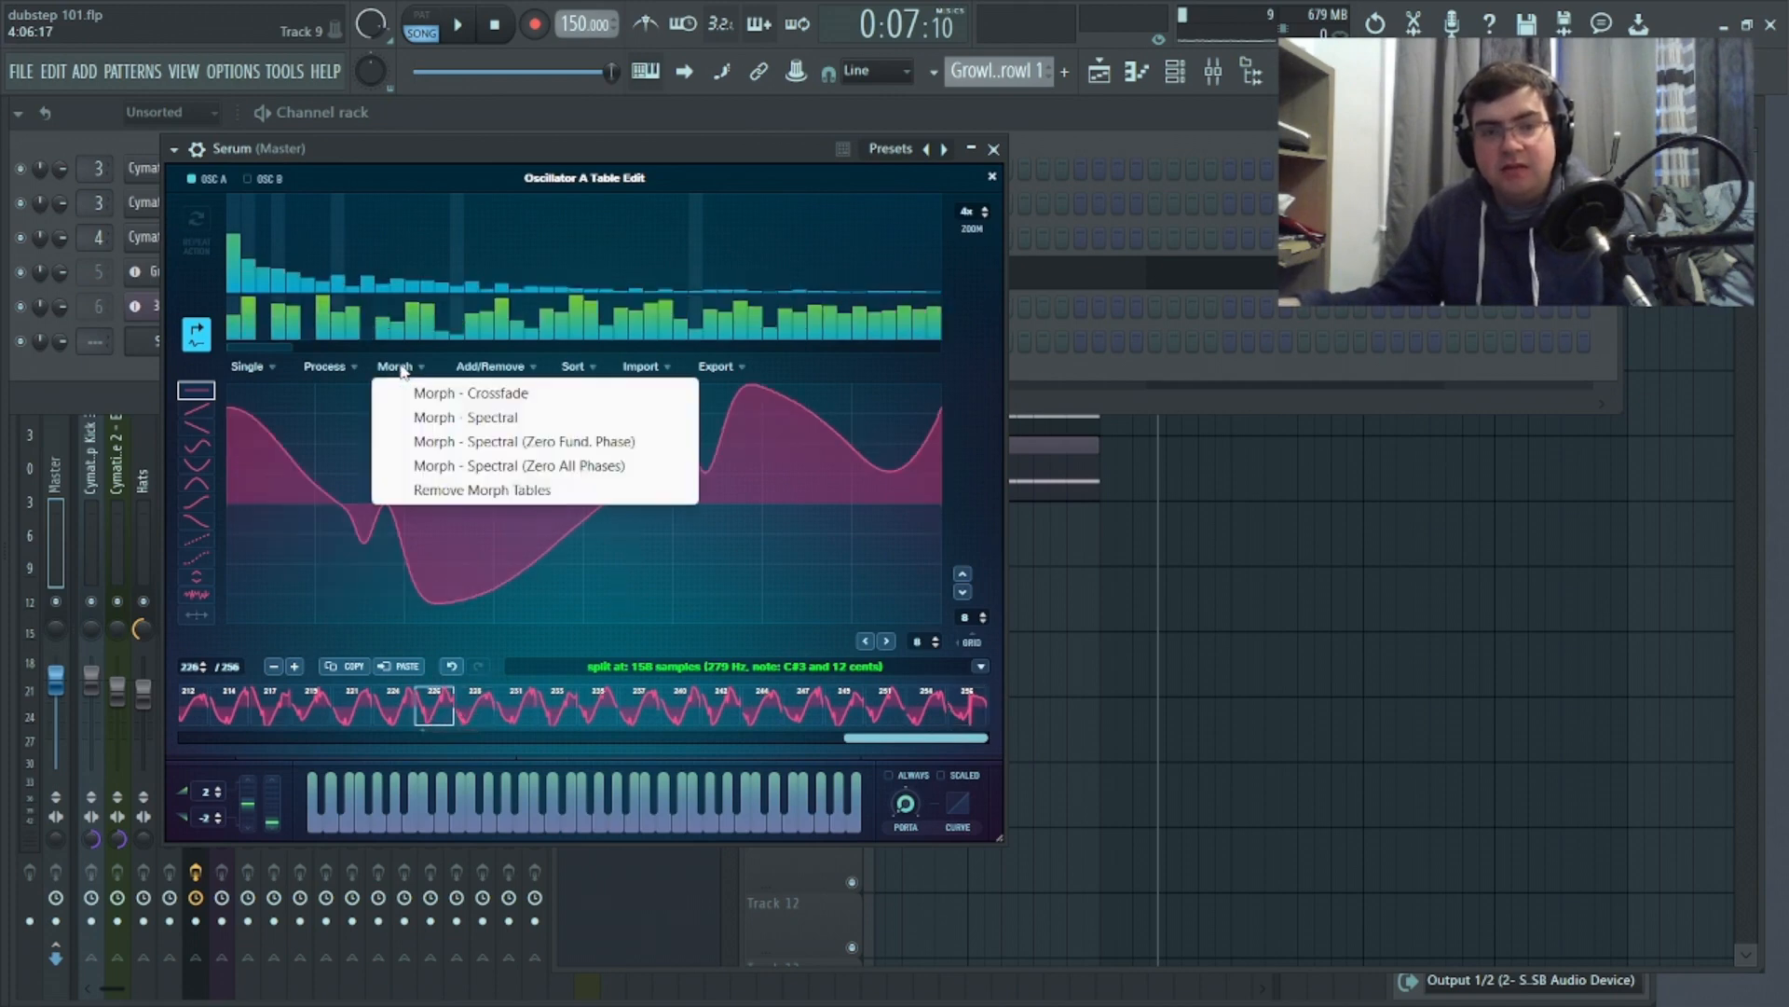
click(478, 368)
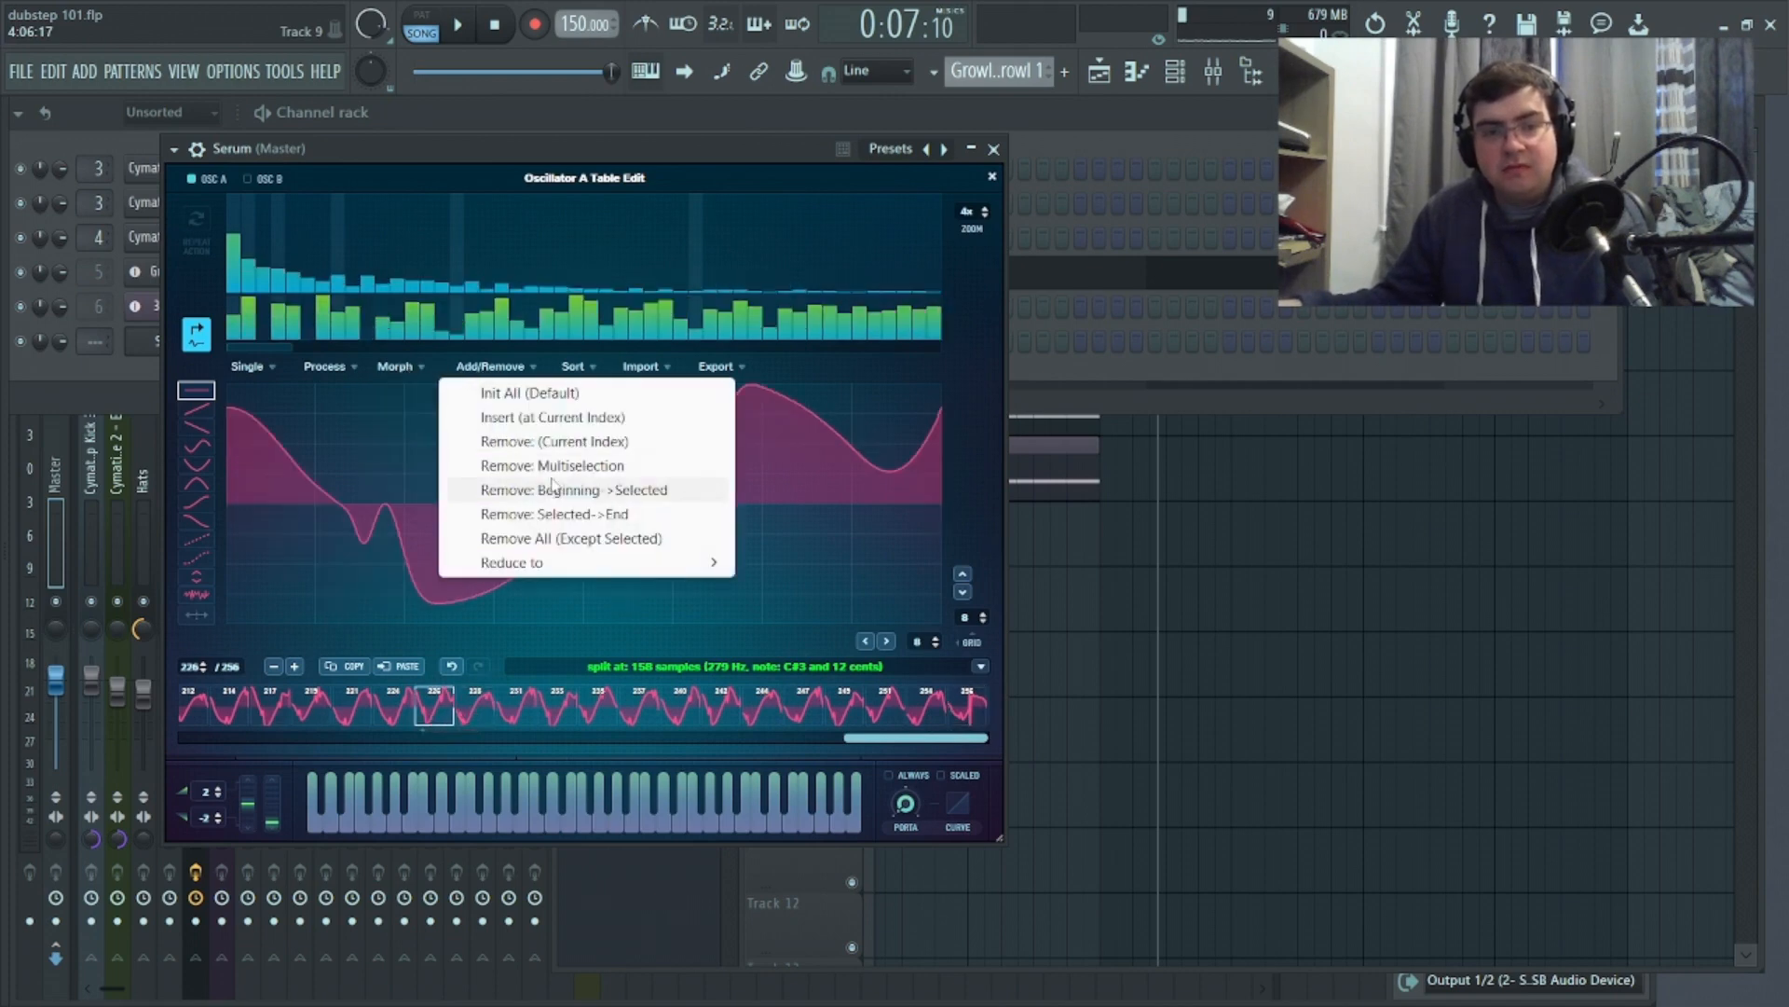
click(598, 492)
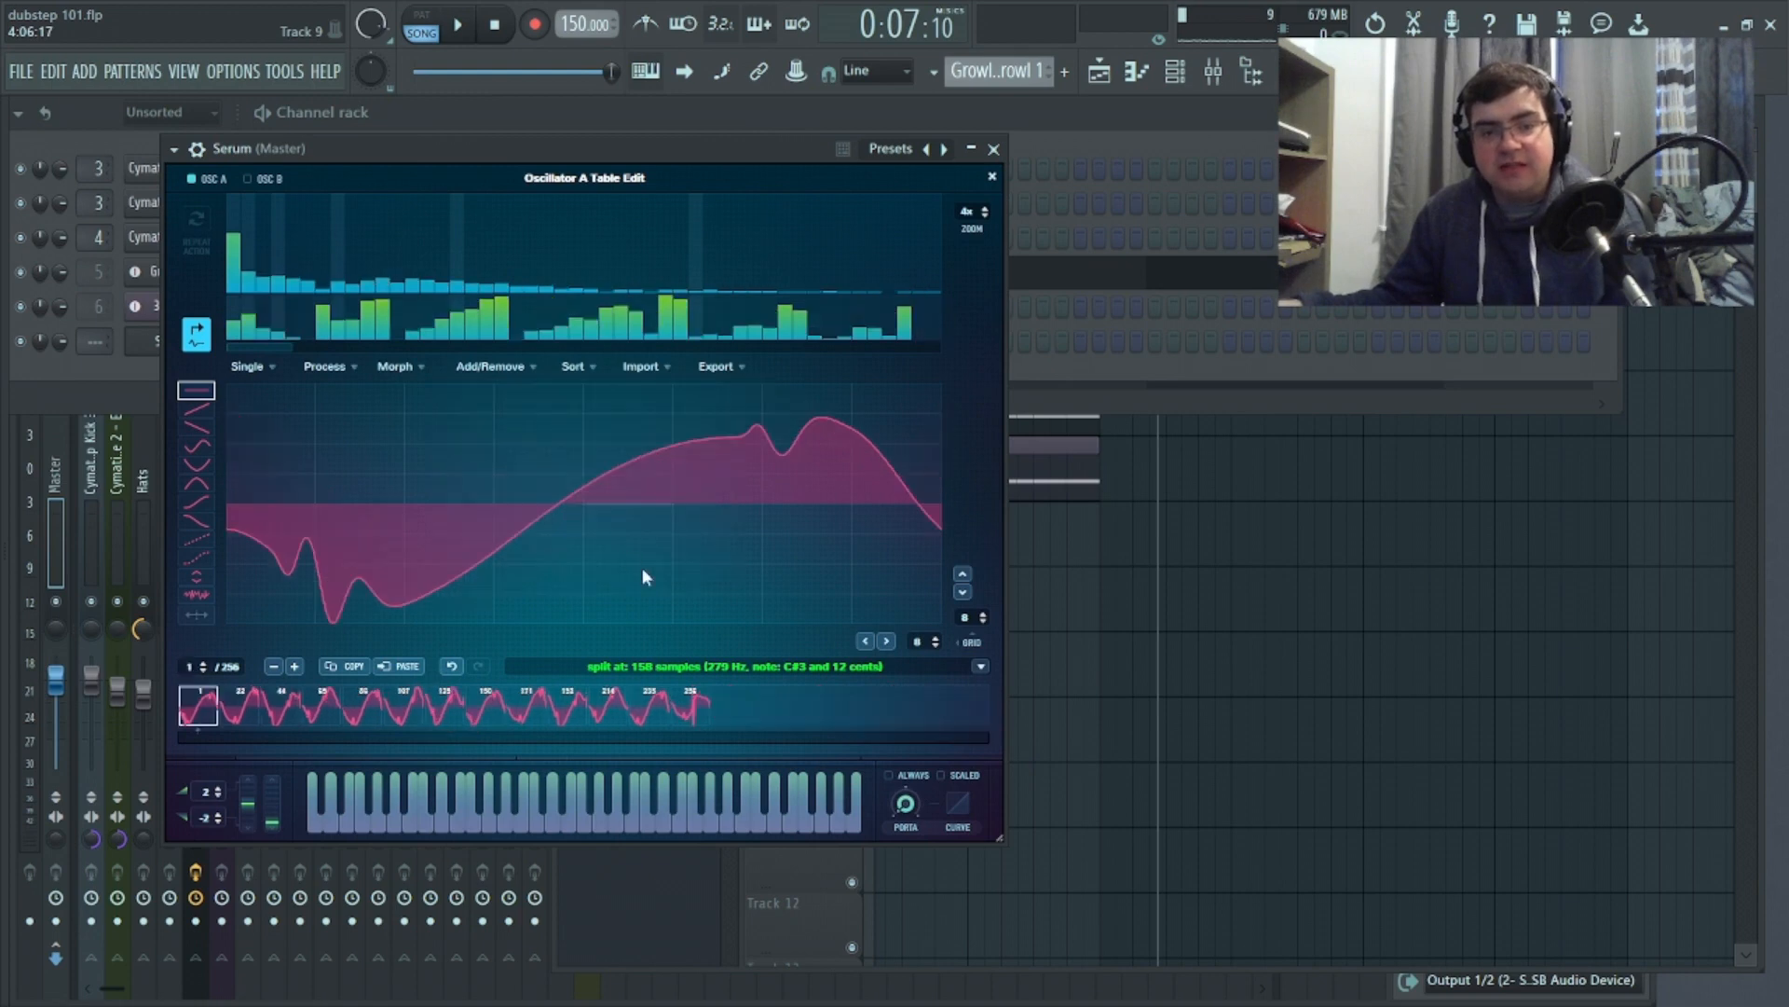
Close the table editor and sweep oscillator A's wavetable position, leaving it at 256
click(992, 176)
drag(351, 478, 337, 390)
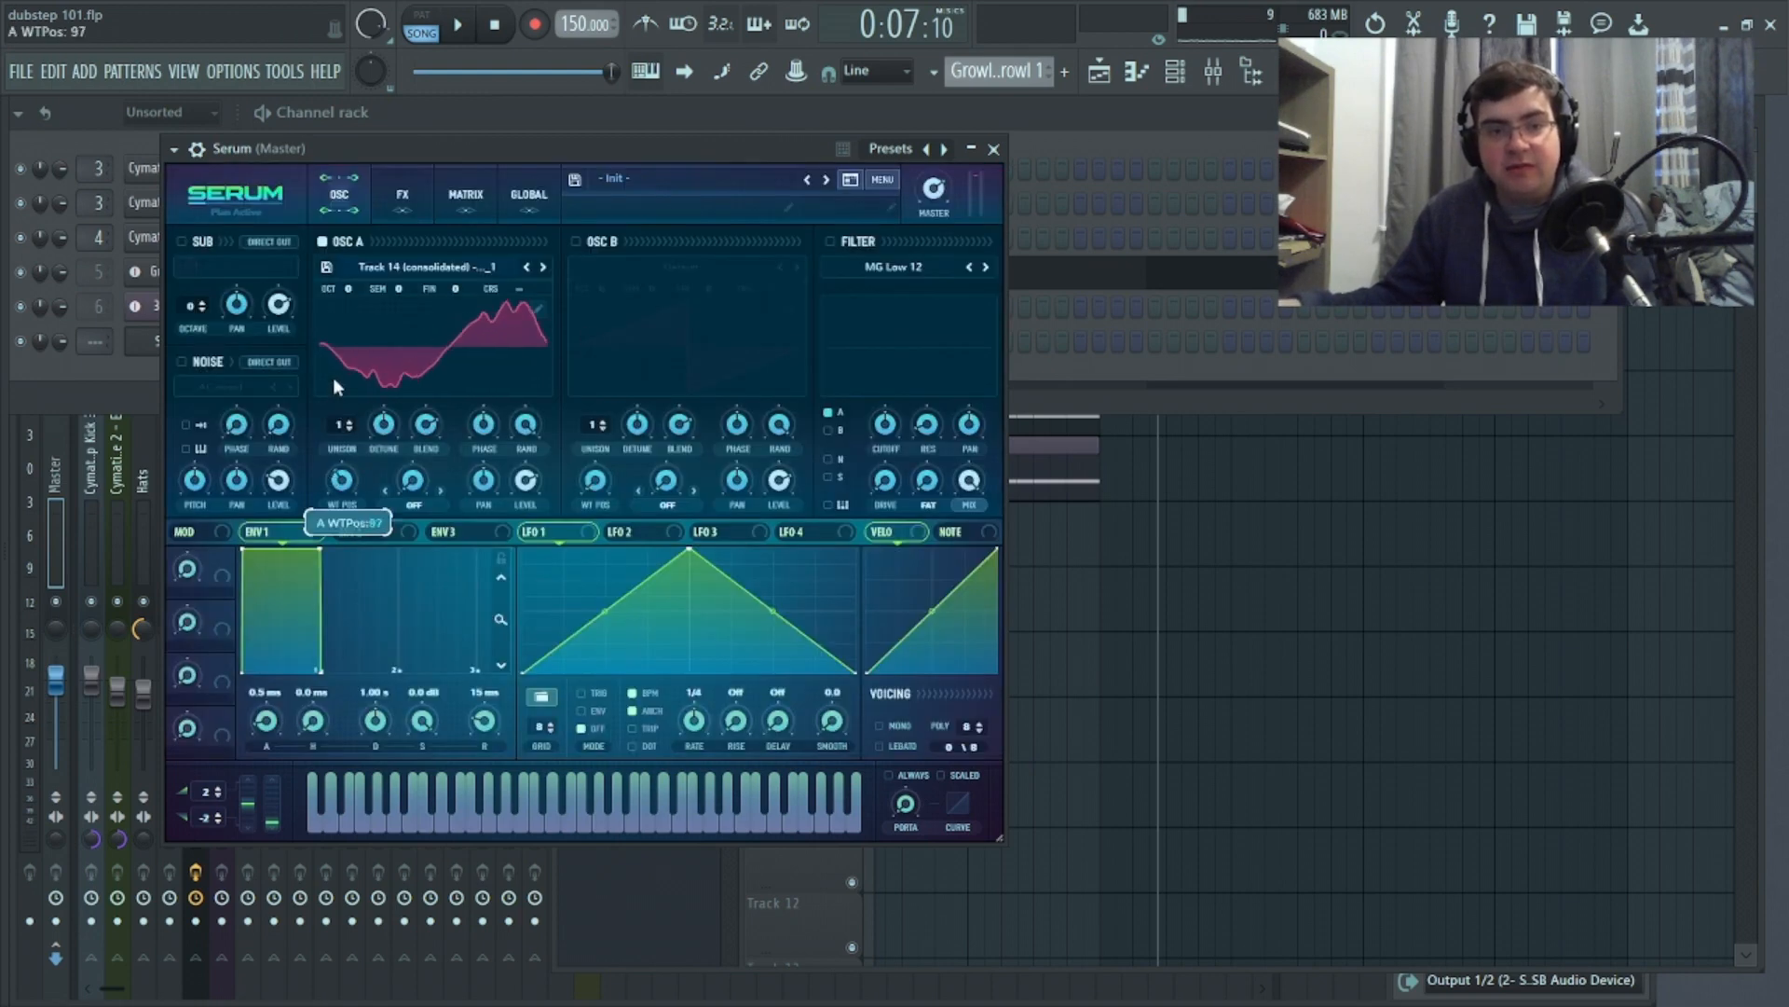
drag(319, 289, 308, 166)
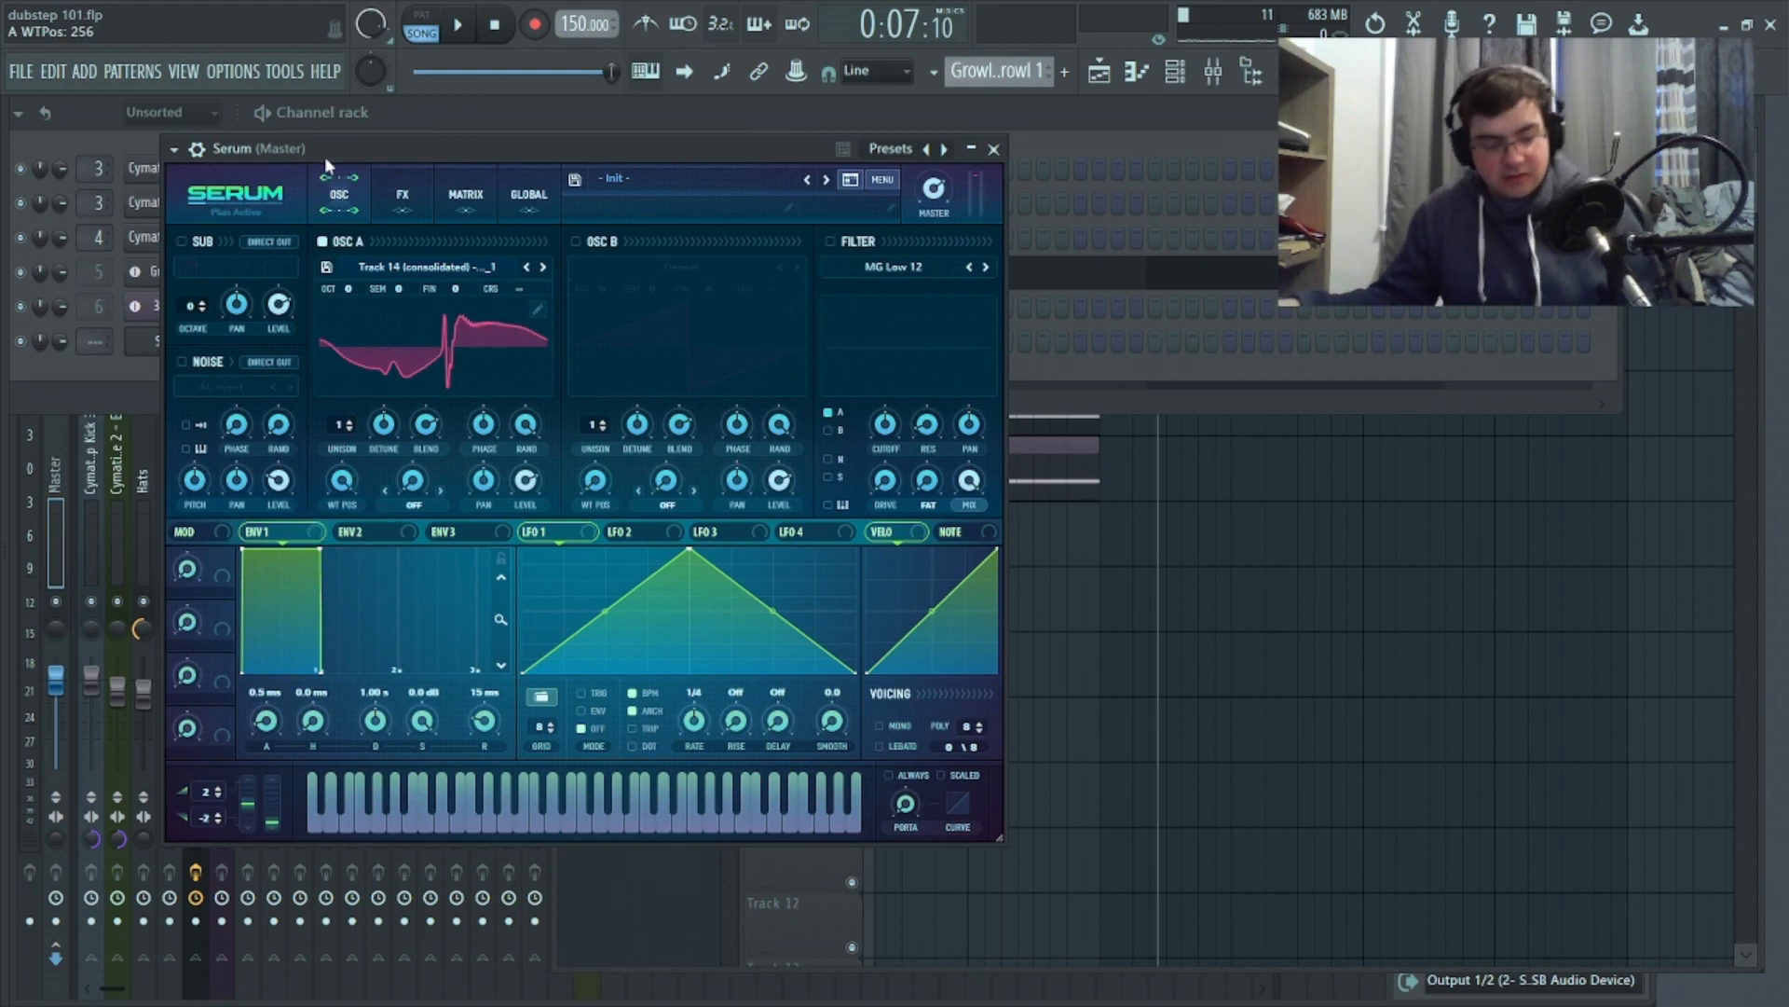
drag(345, 474, 214, 435)
drag(185, 374, 243, 249)
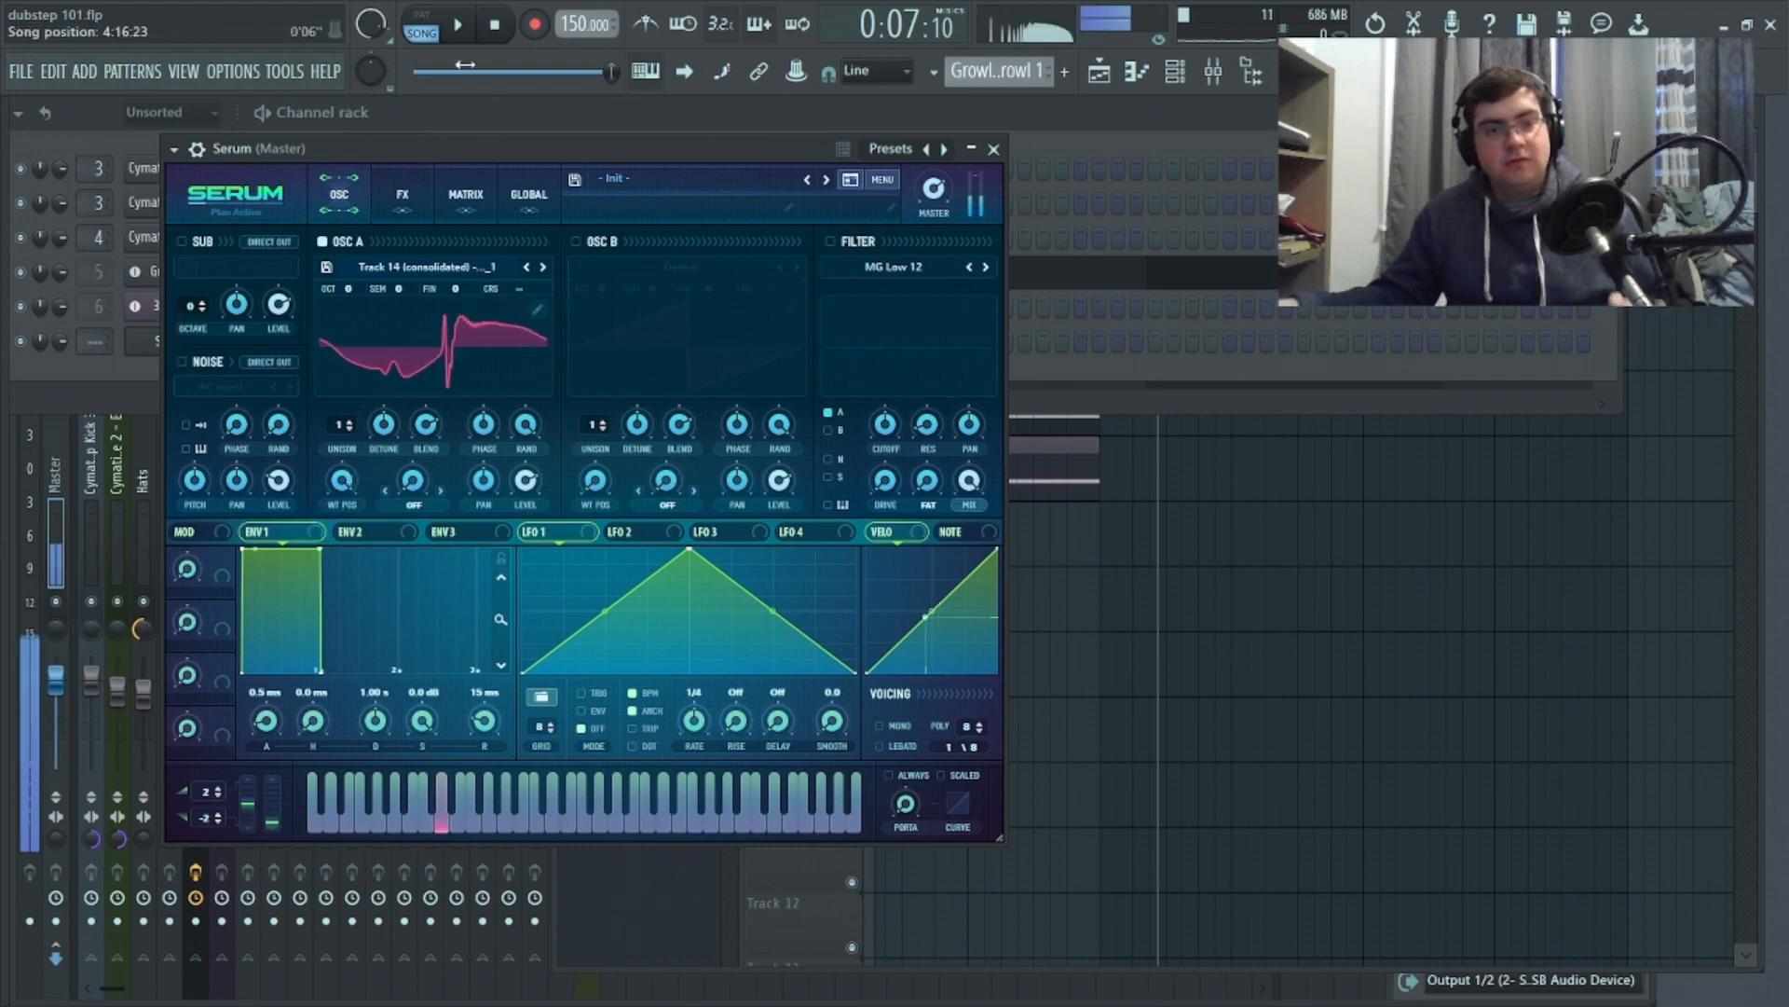
Set oscillator A's octave to -2, audition its wavetable position sweep on a held note, and move the Serum window off the channel names
drag(346, 291, 355, 368)
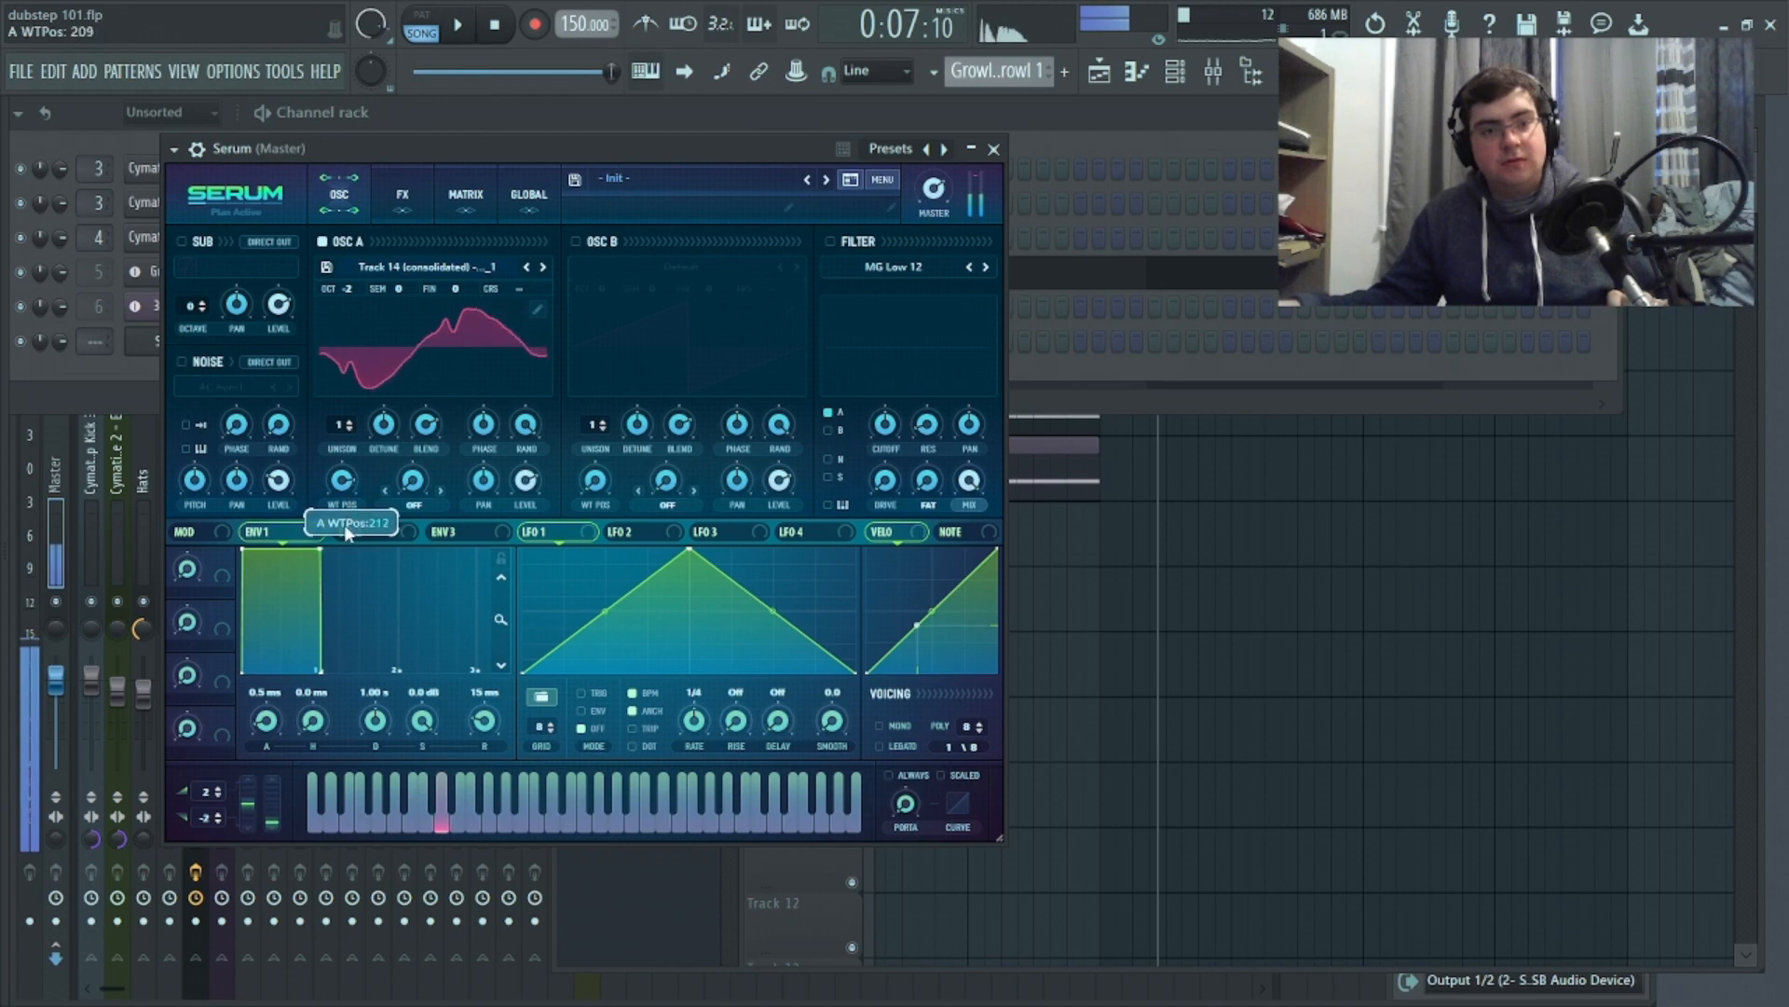
drag(321, 472, 268, 415)
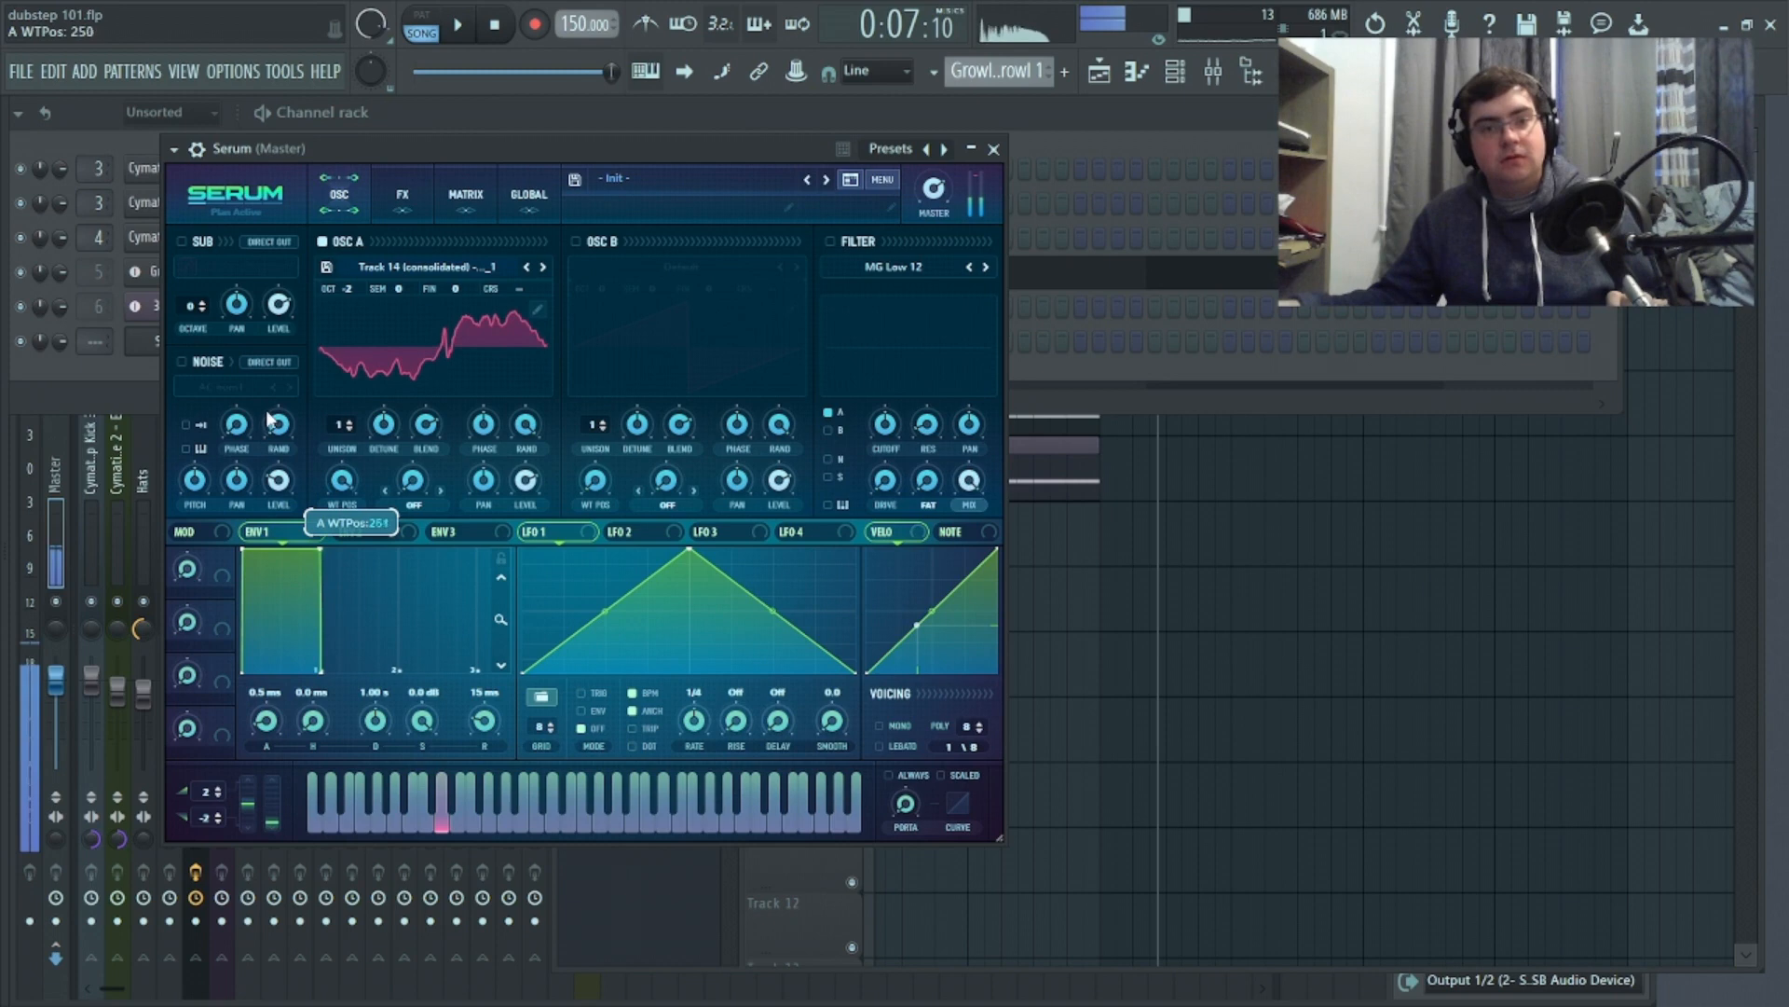
drag(269, 415, 275, 407)
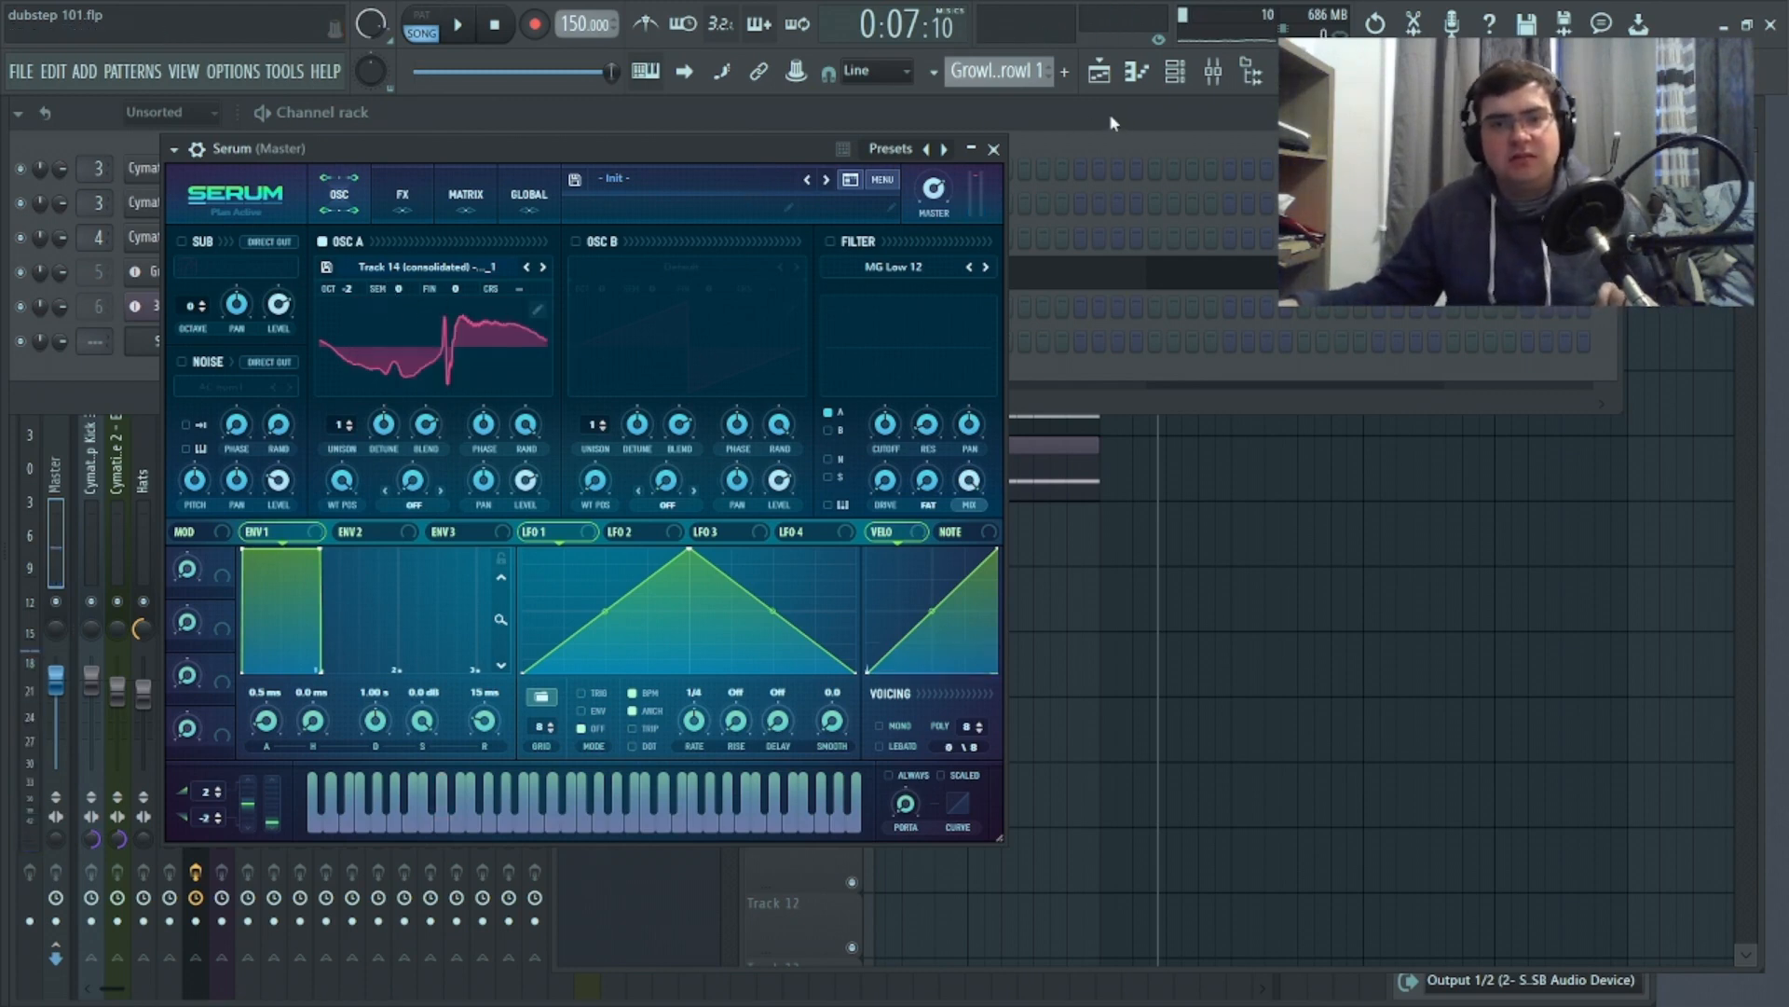
drag(726, 152, 1099, 133)
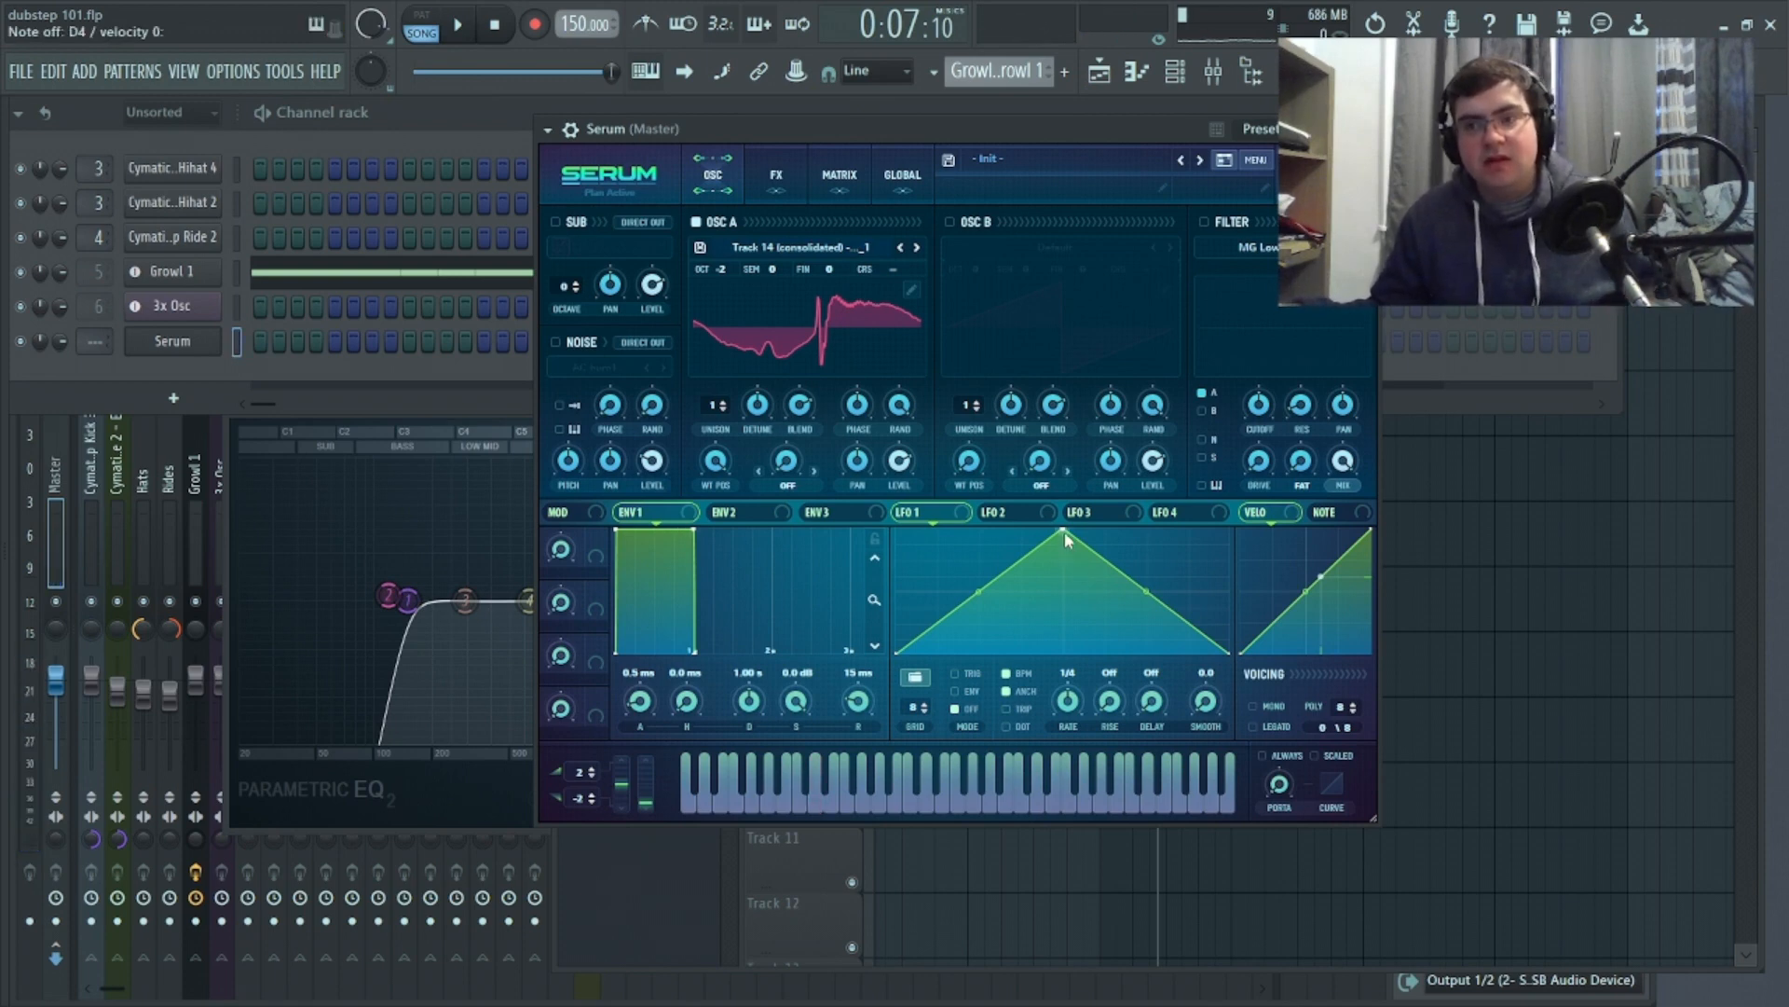
Reshape LFO 1 in envelope mode with an earlier peak and both slopes bowed upward, and assign it to oscillator A's level
drag(1064, 532, 988, 506)
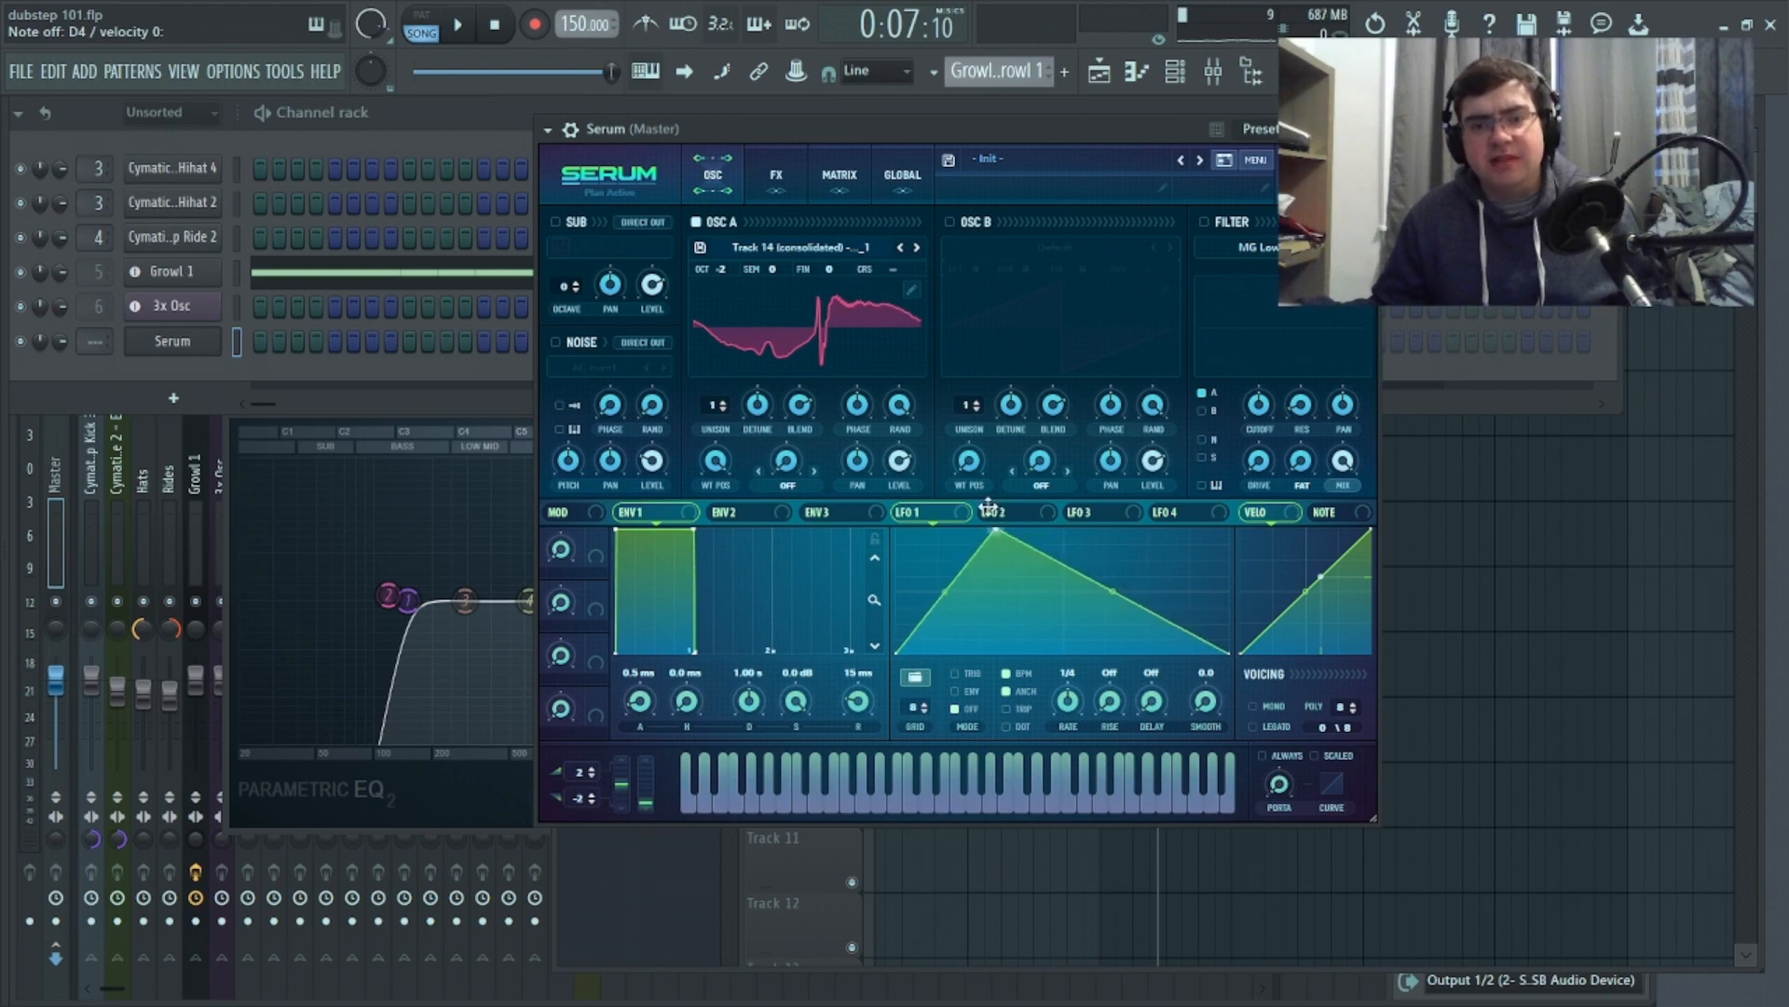
drag(939, 592, 935, 580)
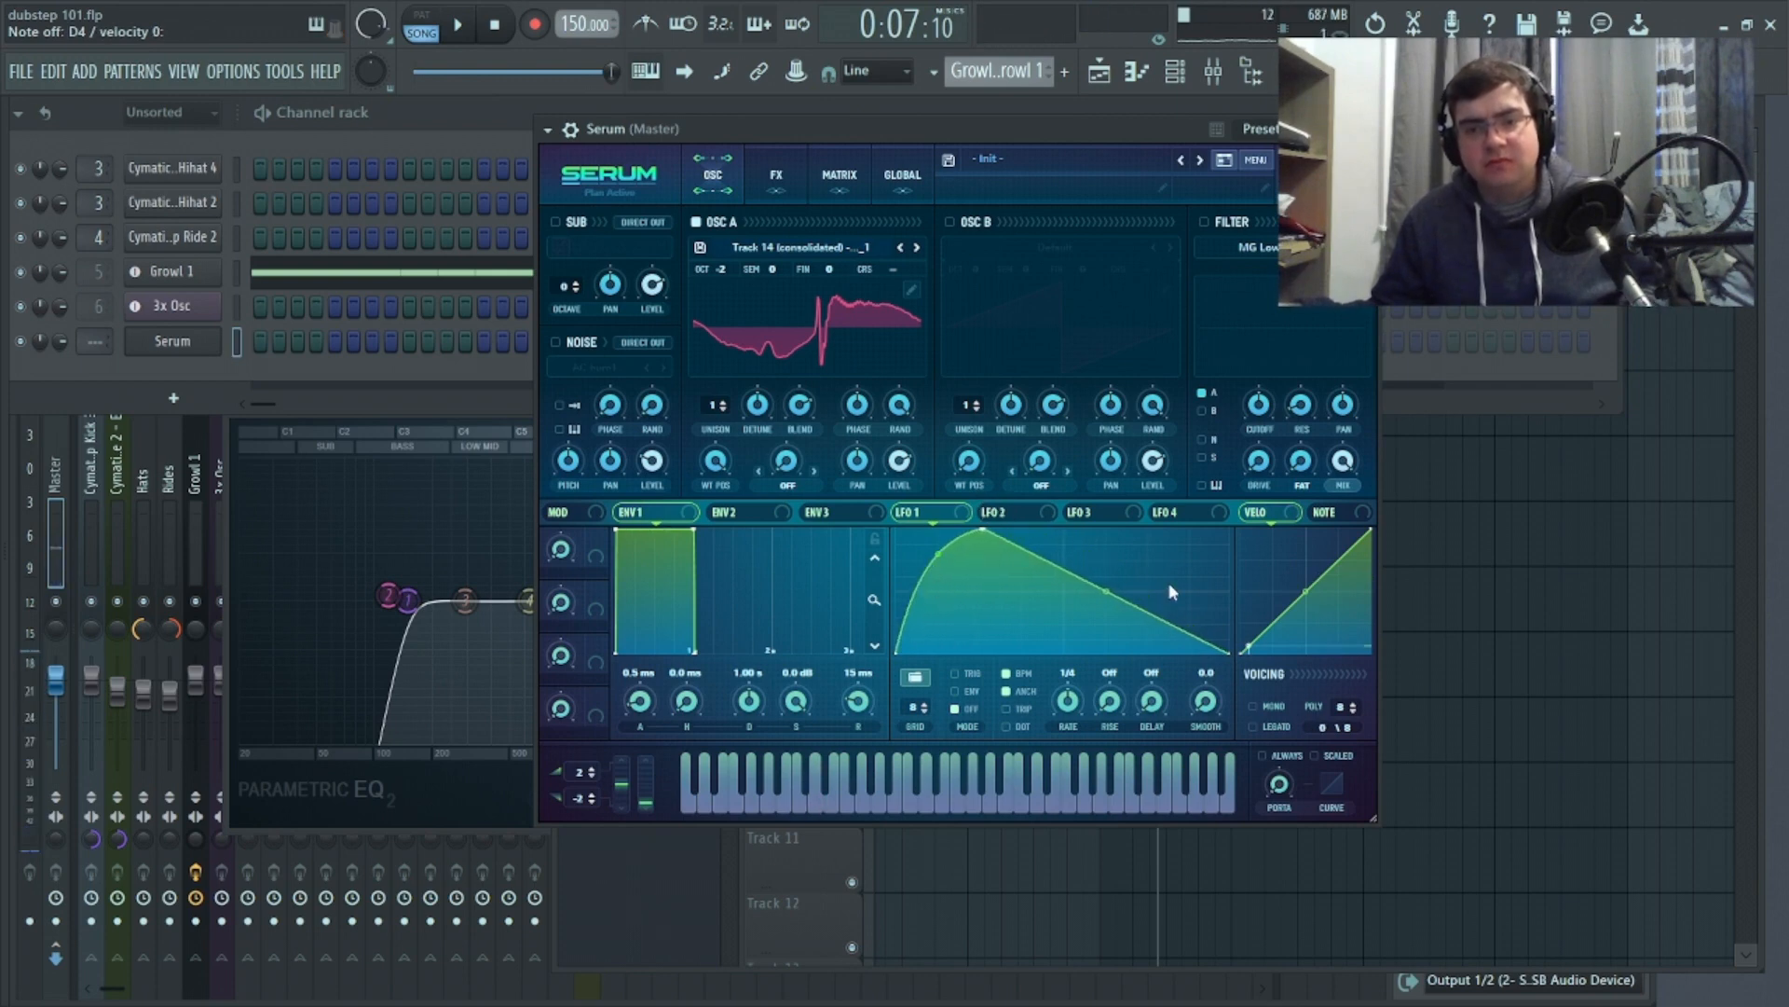
drag(1099, 594, 1113, 560)
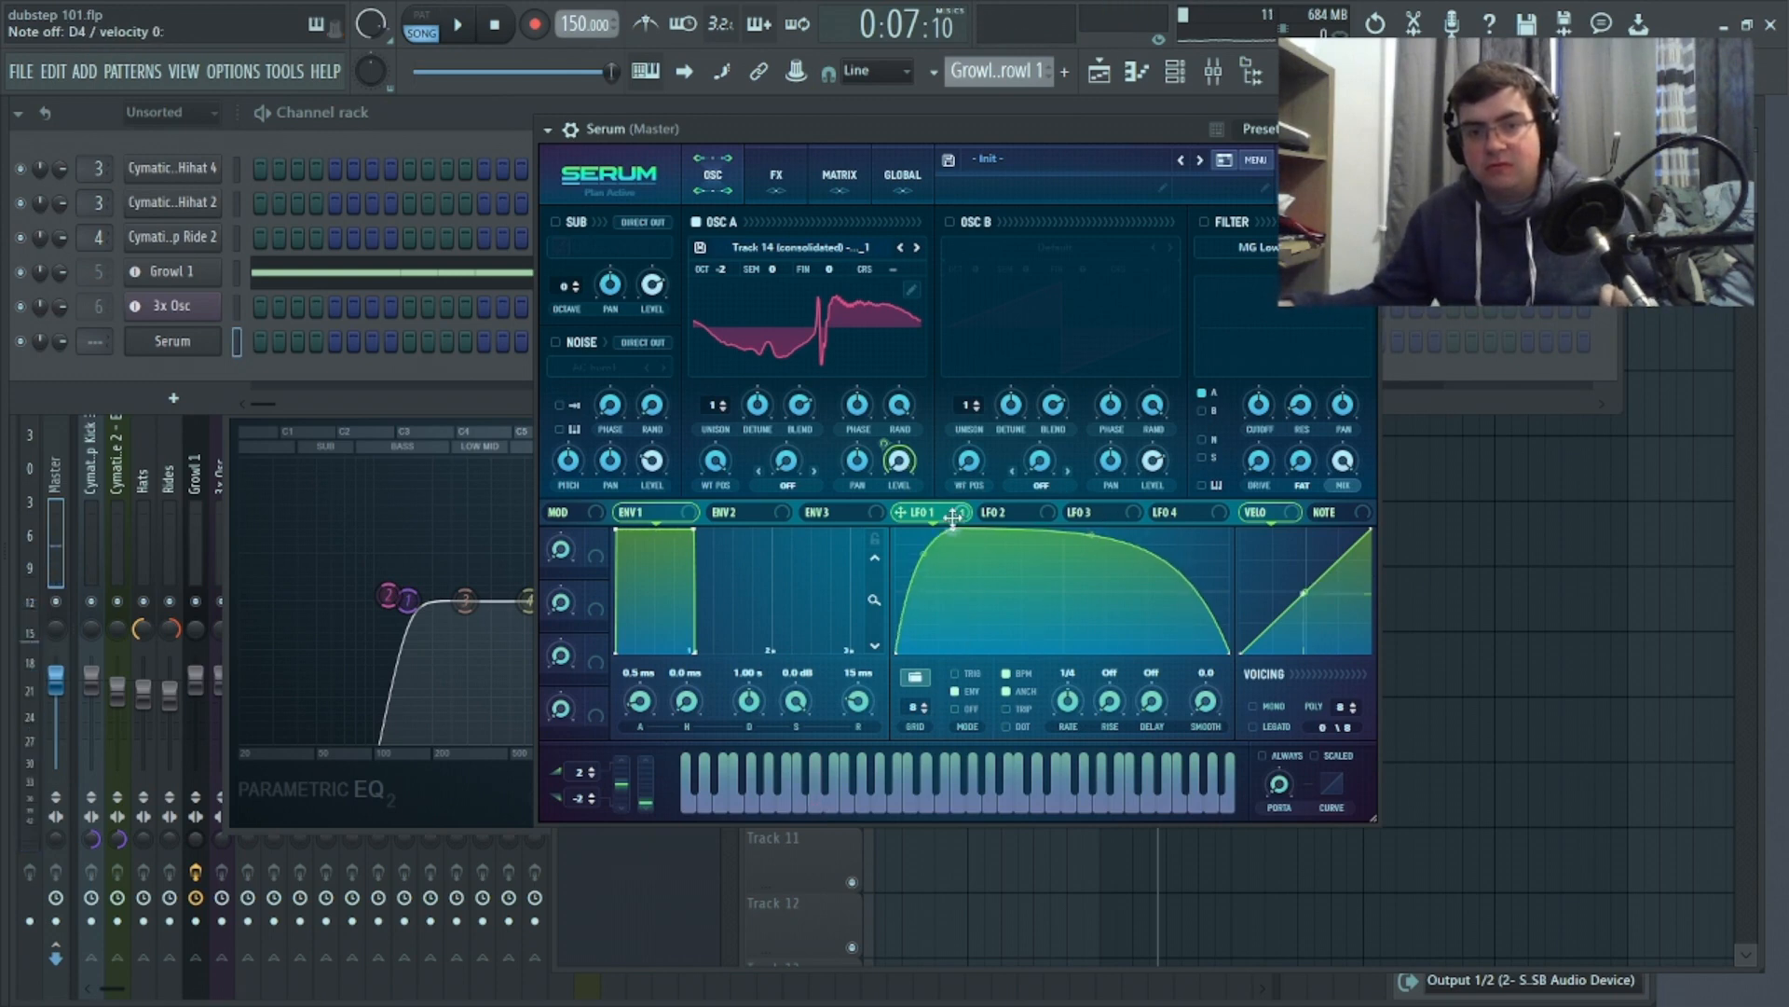
Modulate oscillator A's wavetable position with LFO 1 and set the oscillator's warp mode to Bend +/-
drag(704, 453, 706, 483)
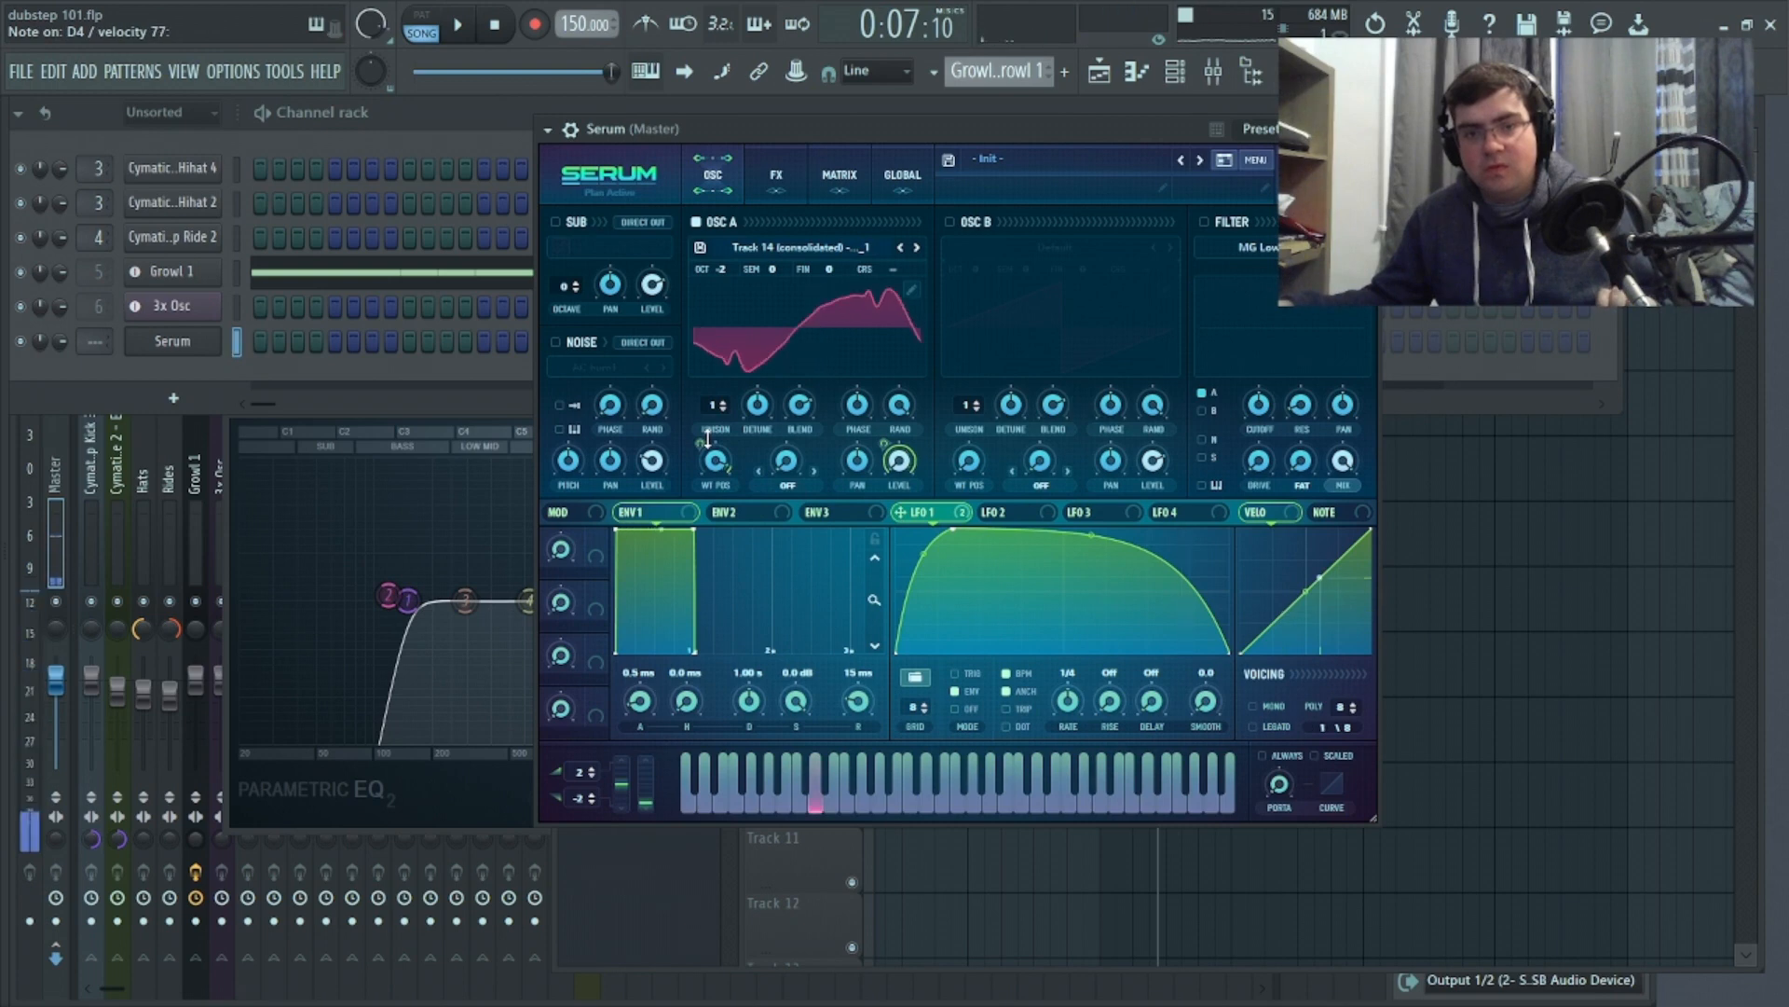
click(791, 485)
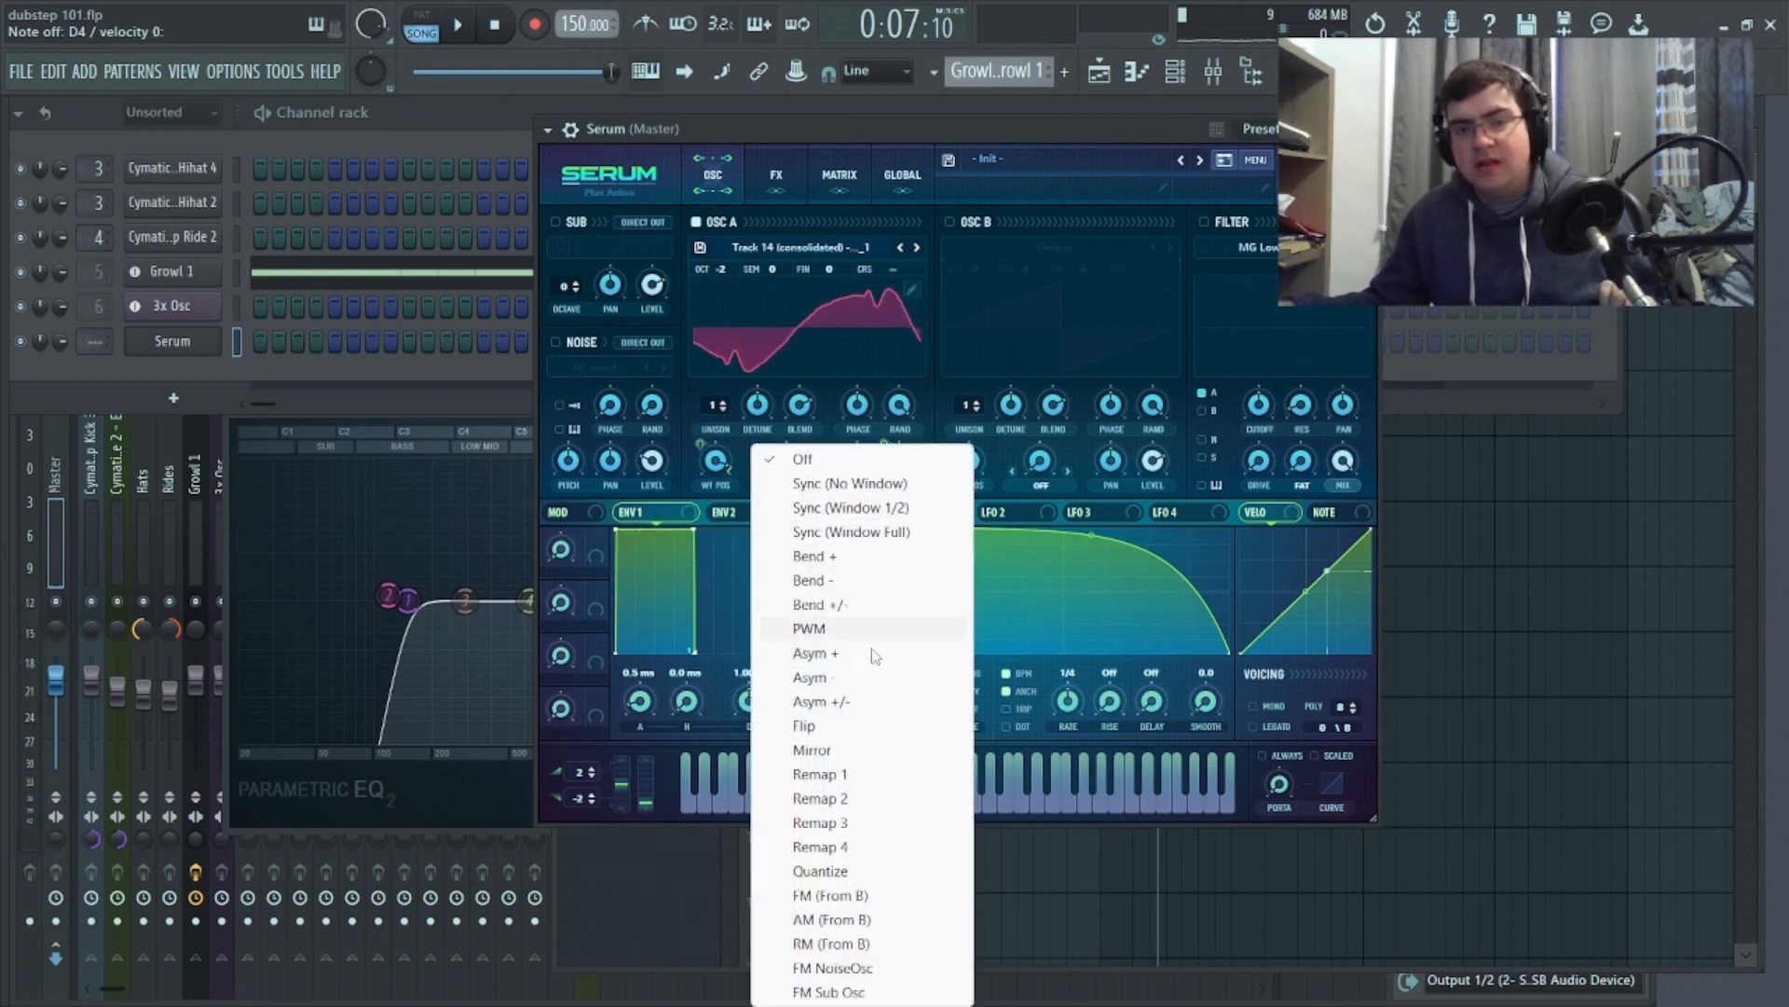
click(843, 606)
drag(786, 460, 662, 295)
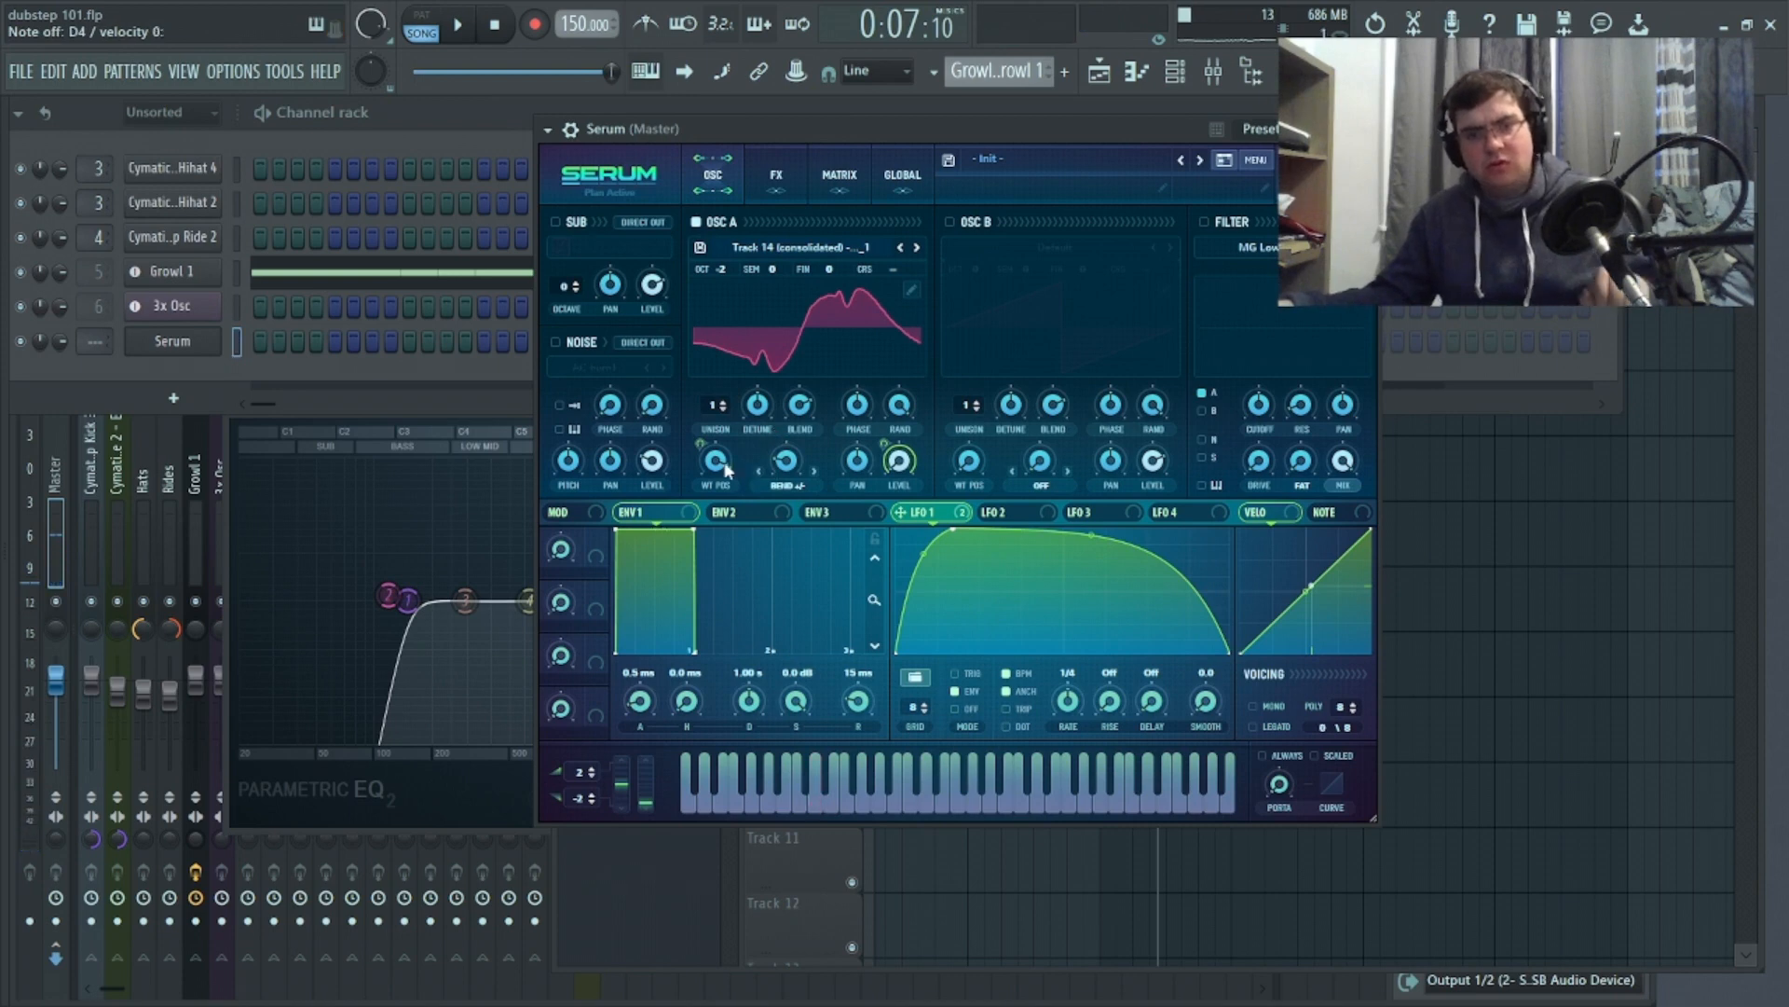
mouse_move(718, 469)
mouse_down()
mouse_move(691, 446)
mouse_move(711, 501)
mouse_up()
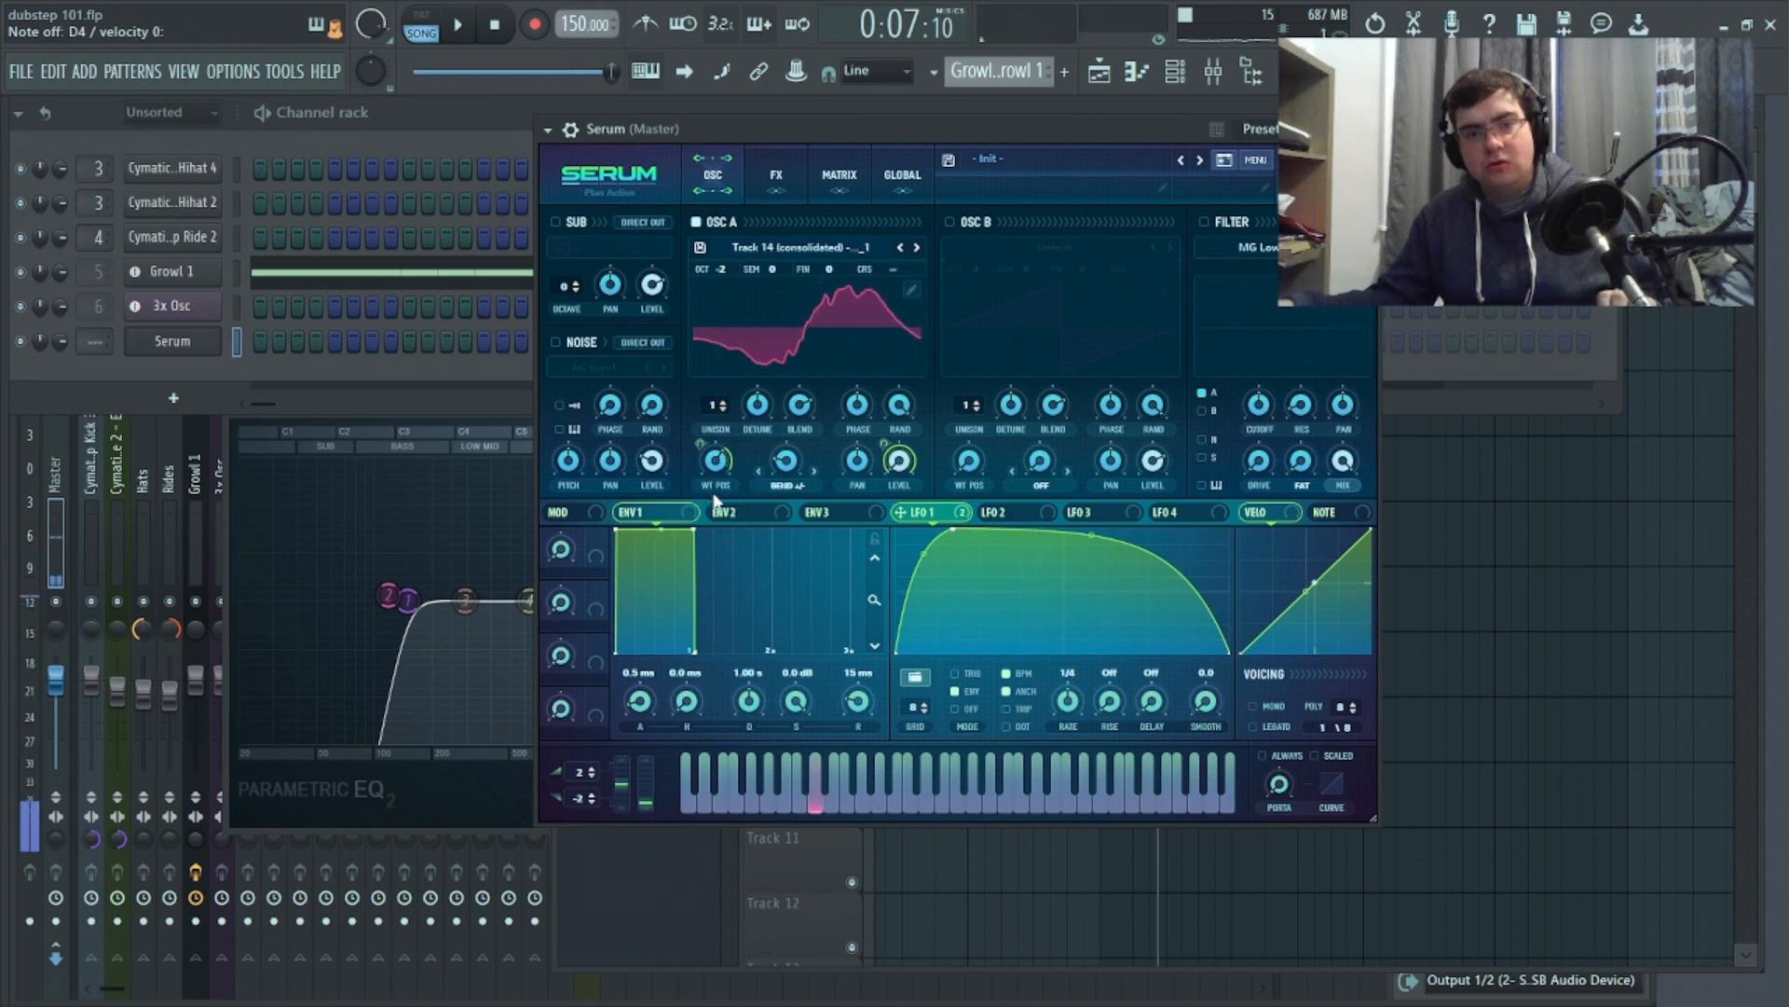
Assign LFO 1 to oscillator A's Bend +/- warp and adjust the warp amount while auditioning a held note
drag(786, 460, 748, 271)
drag(785, 461, 792, 528)
mouse_move(792, 618)
mouse_down()
mouse_move(796, 638)
mouse_move(801, 589)
mouse_up()
drag(788, 465, 783, 390)
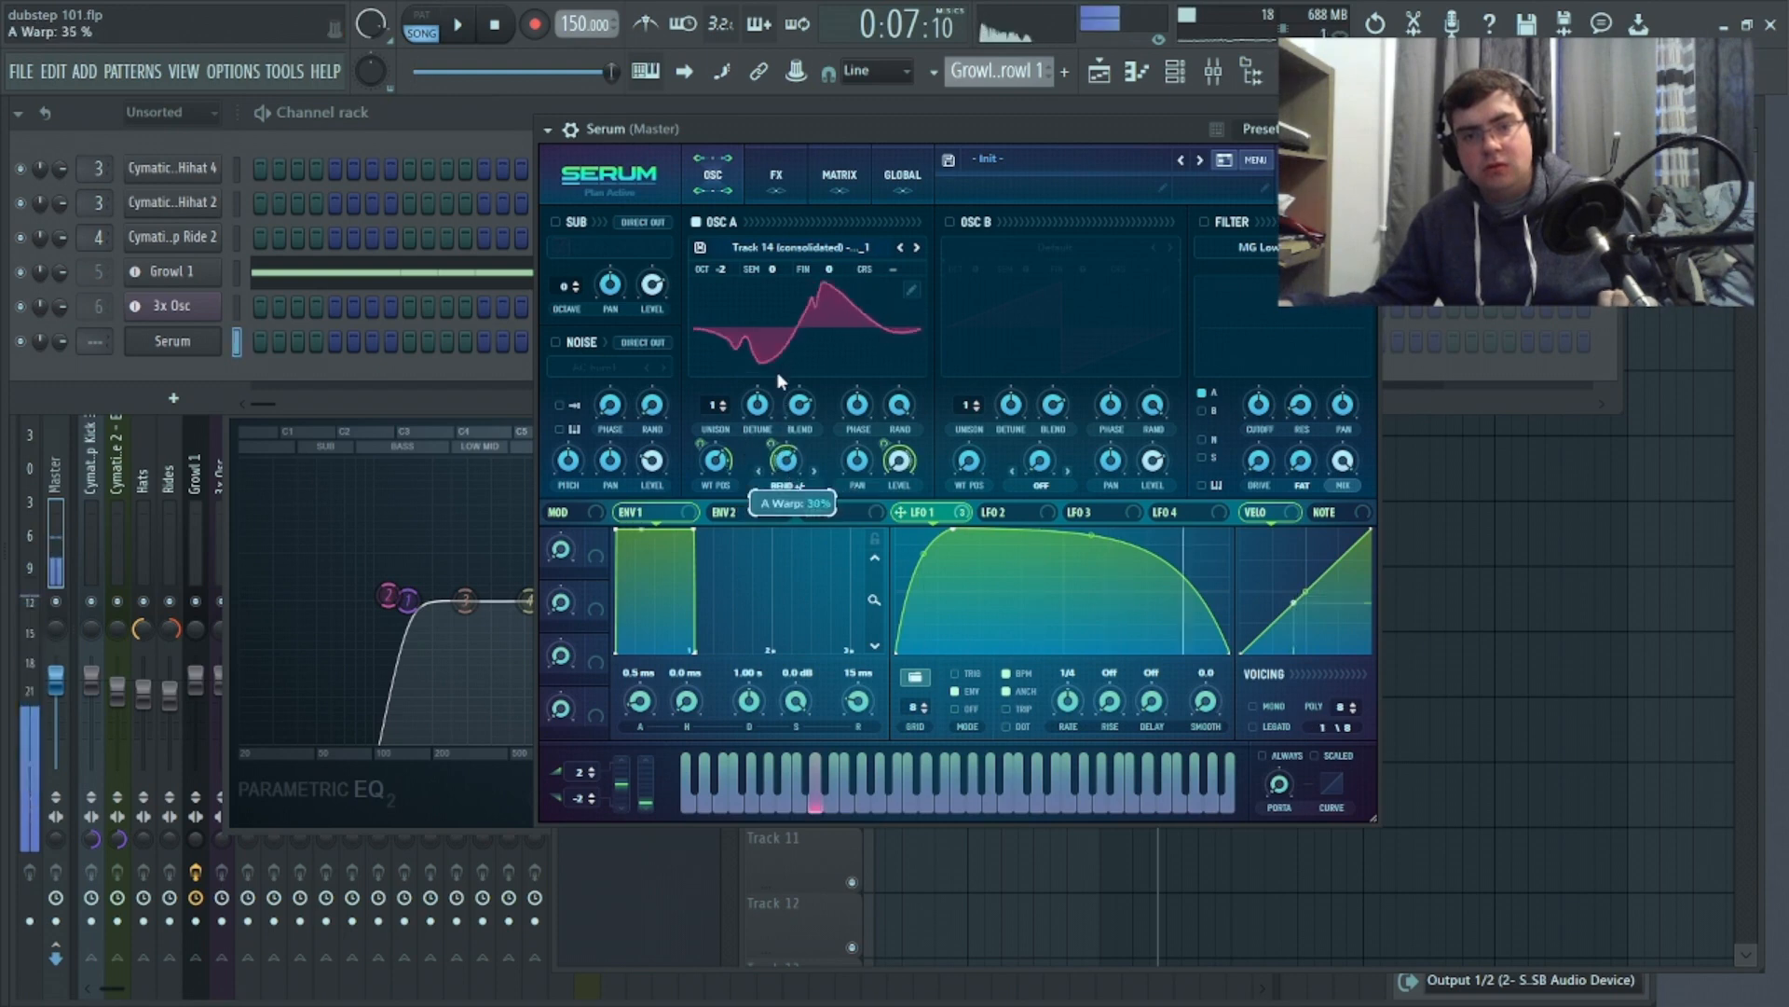
mouse_move(769, 448)
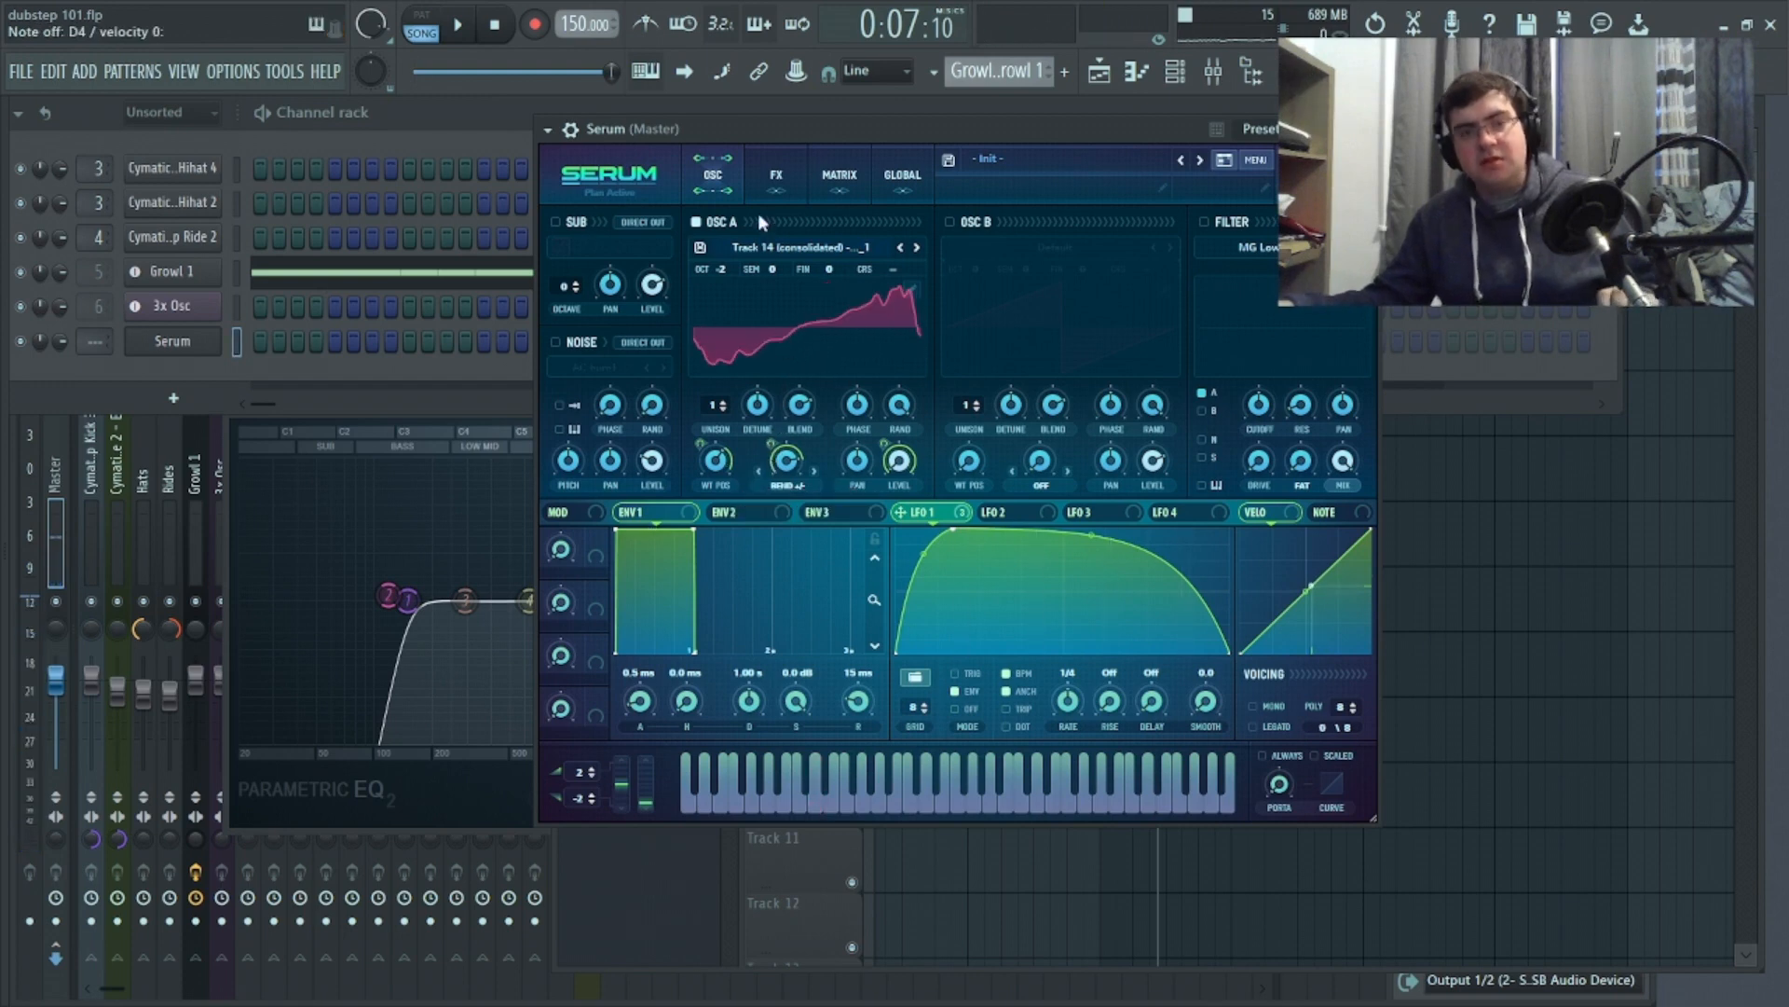
Turn on the filter as an HP 12 type and modulate its cutoff and Freq with LFO 1
click(1204, 222)
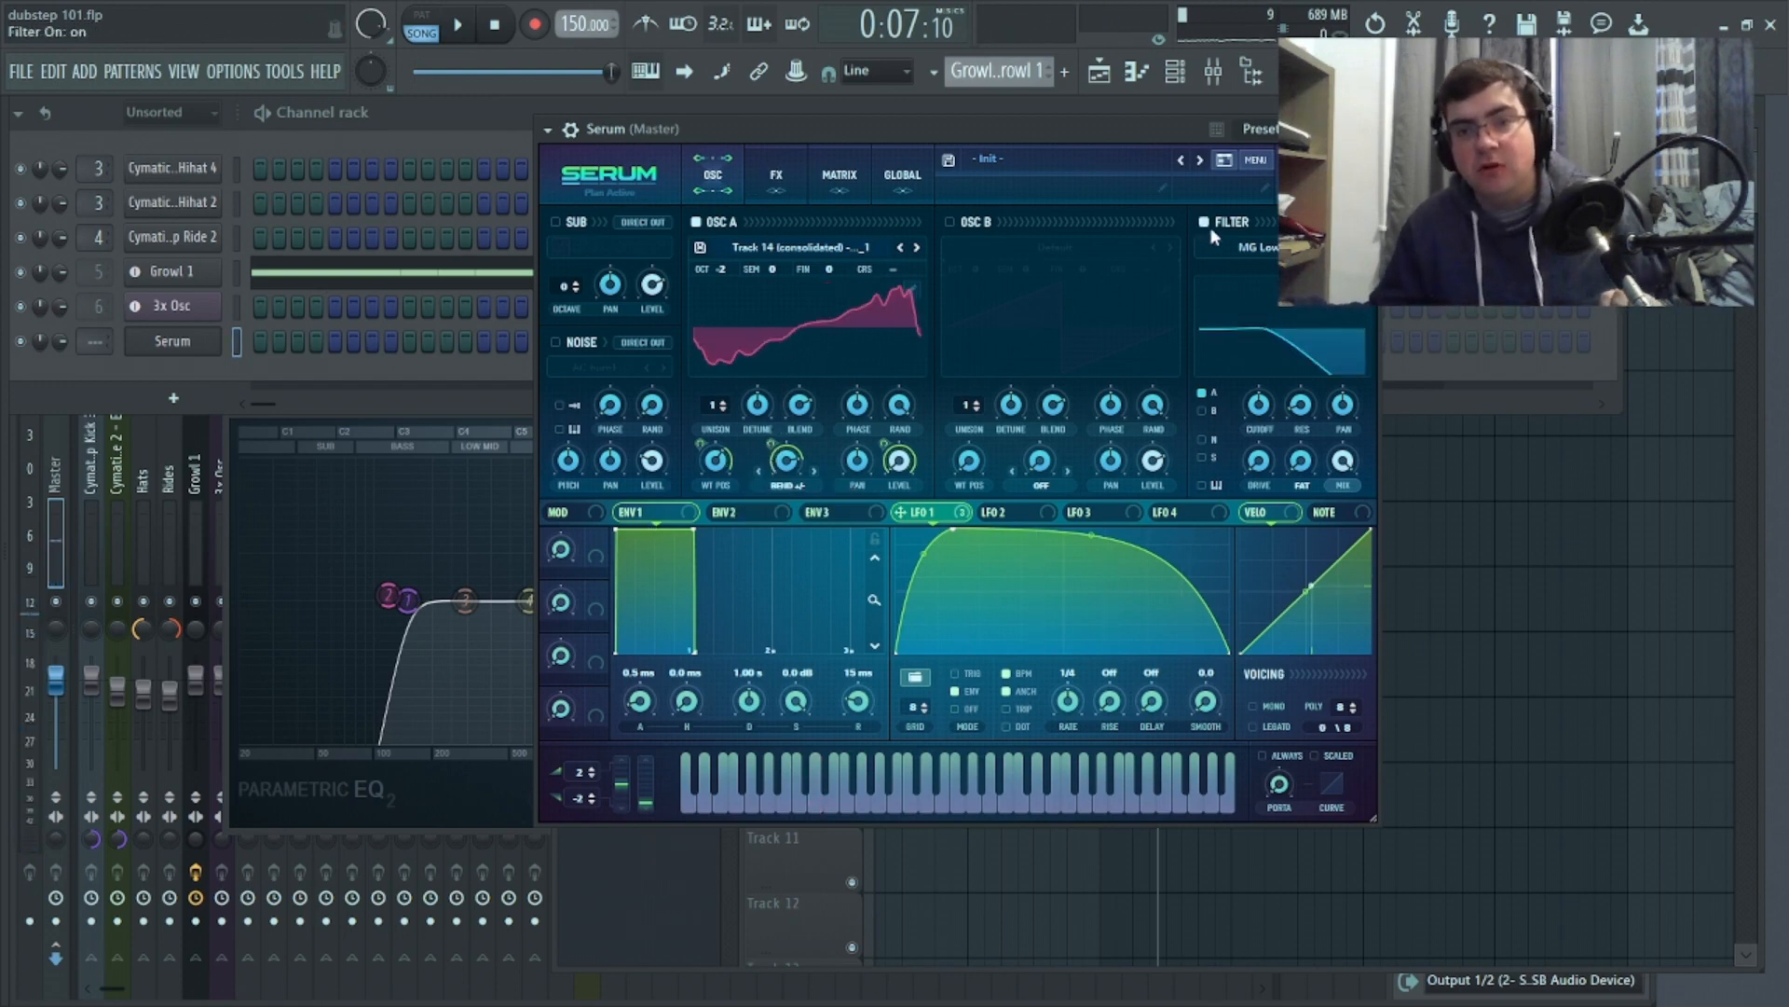
click(1249, 248)
mouse_move(1296, 298)
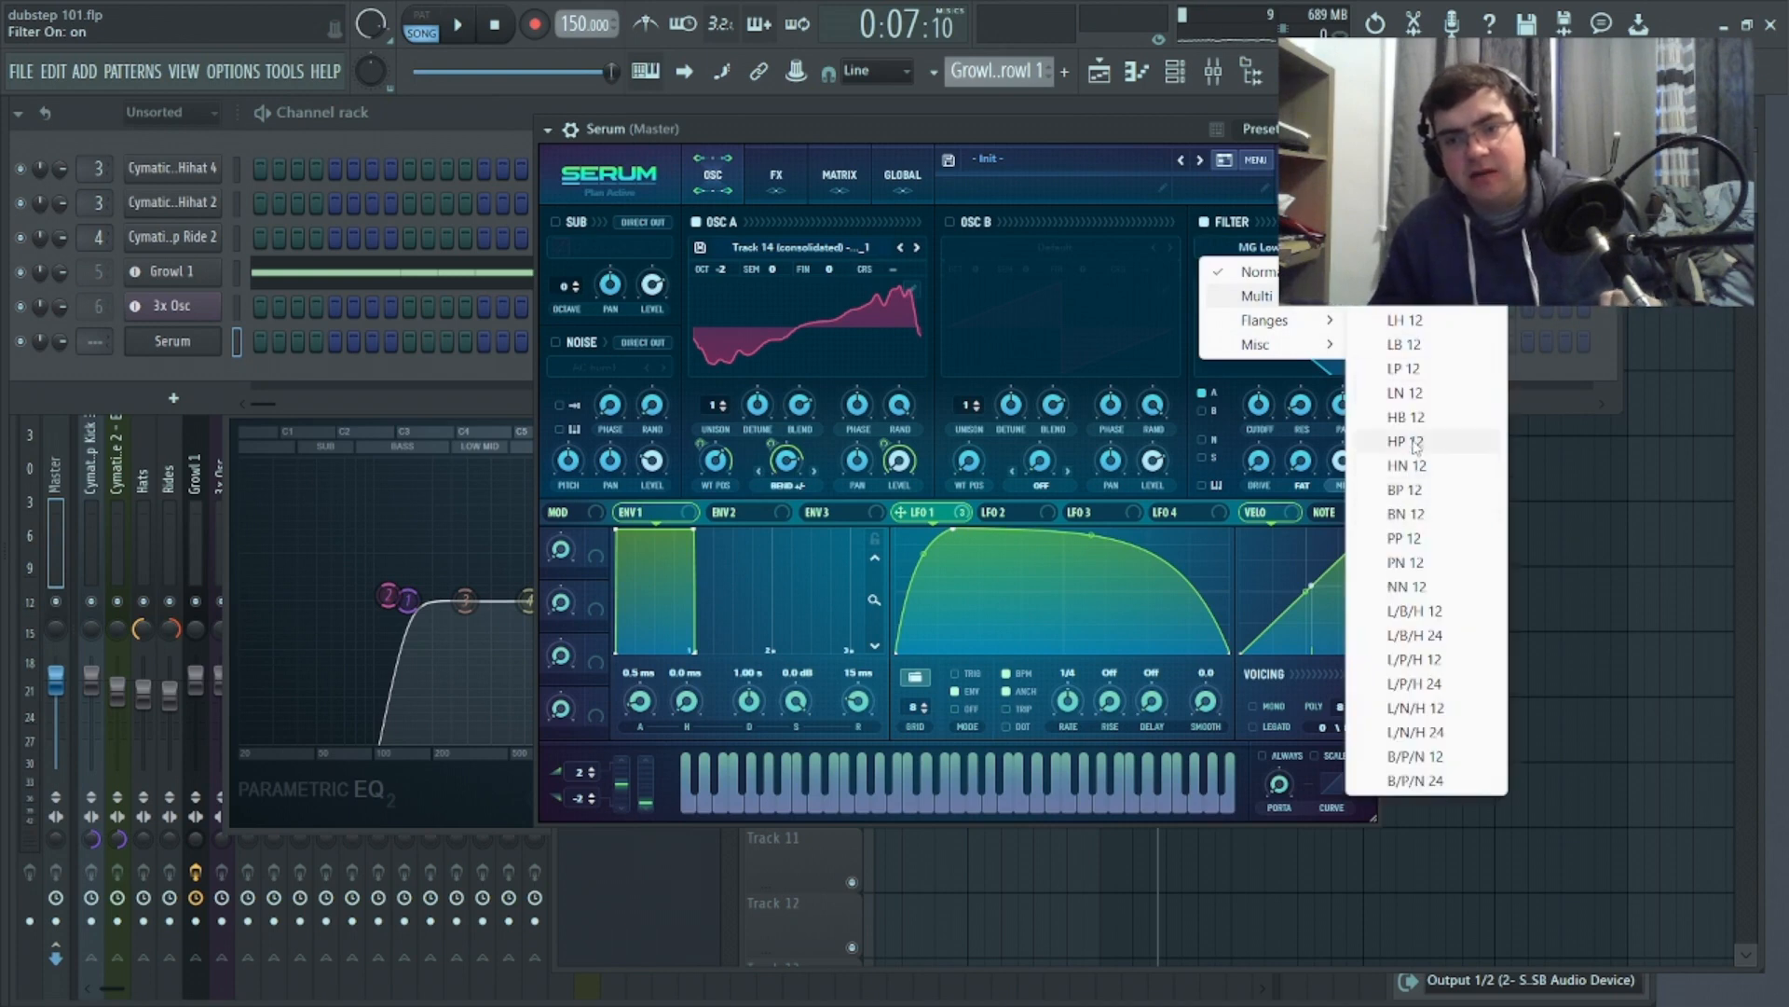
click(1441, 444)
drag(1263, 410, 1276, 306)
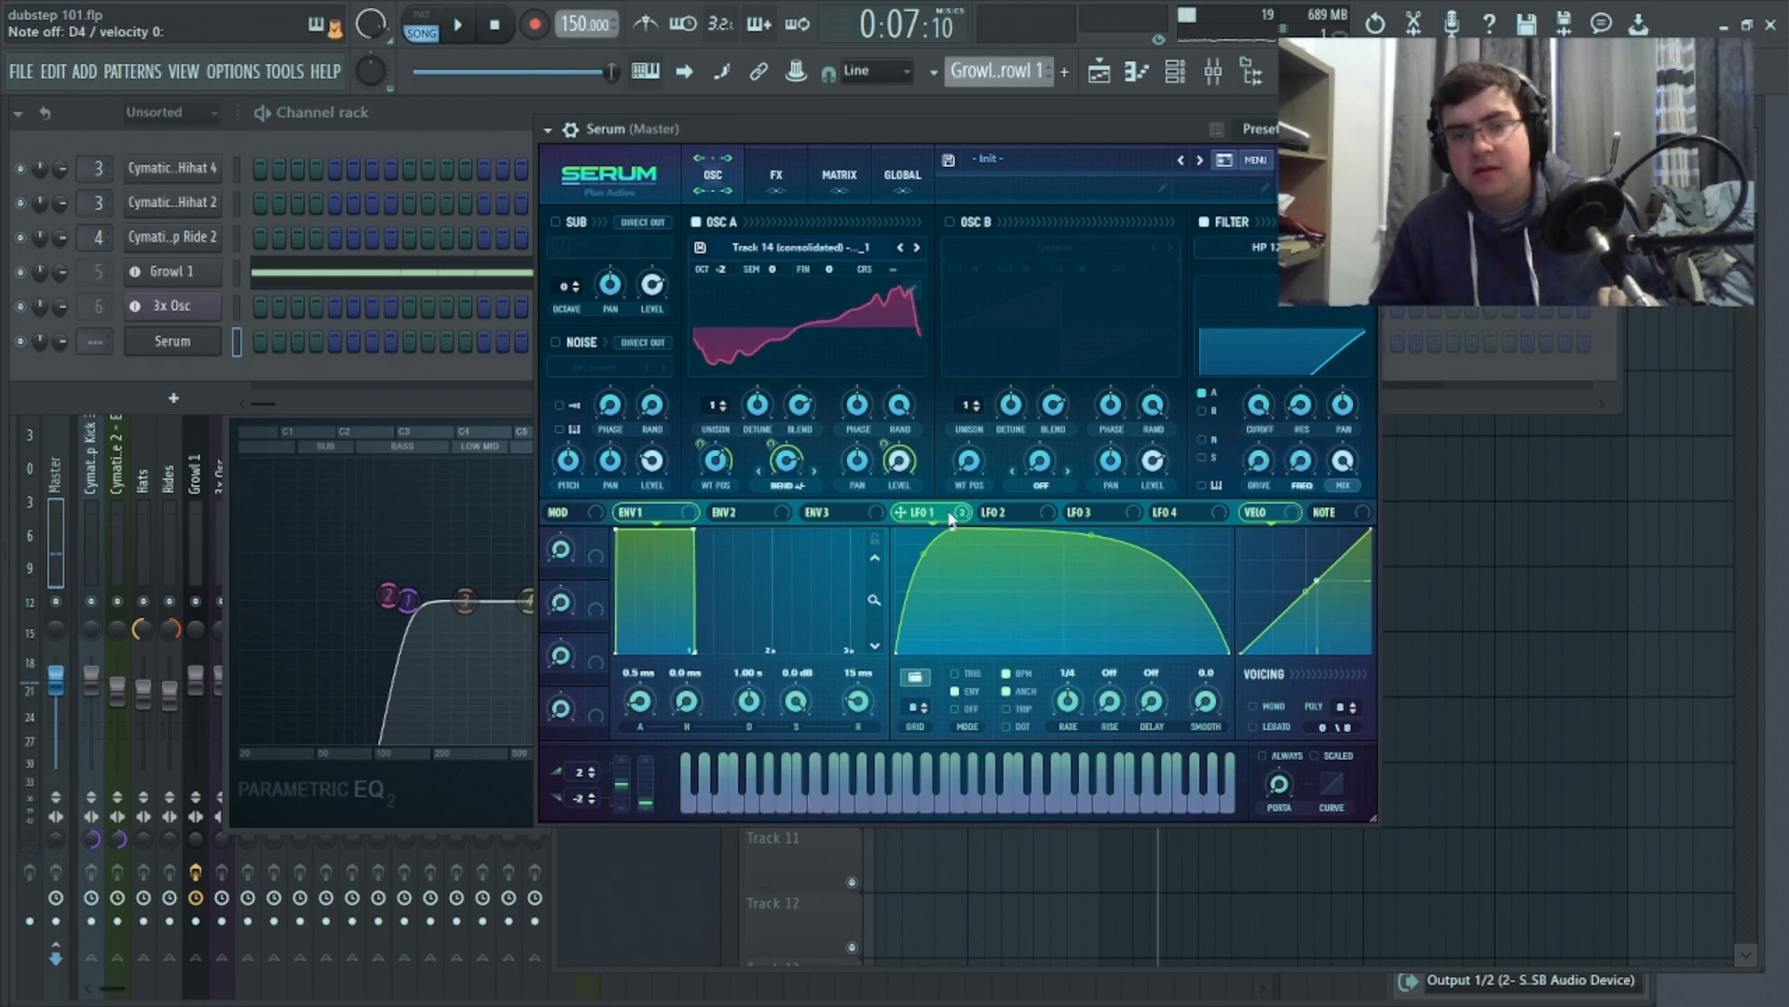
mouse_move(1246, 386)
mouse_down()
mouse_move(1228, 436)
mouse_move(1228, 402)
mouse_up()
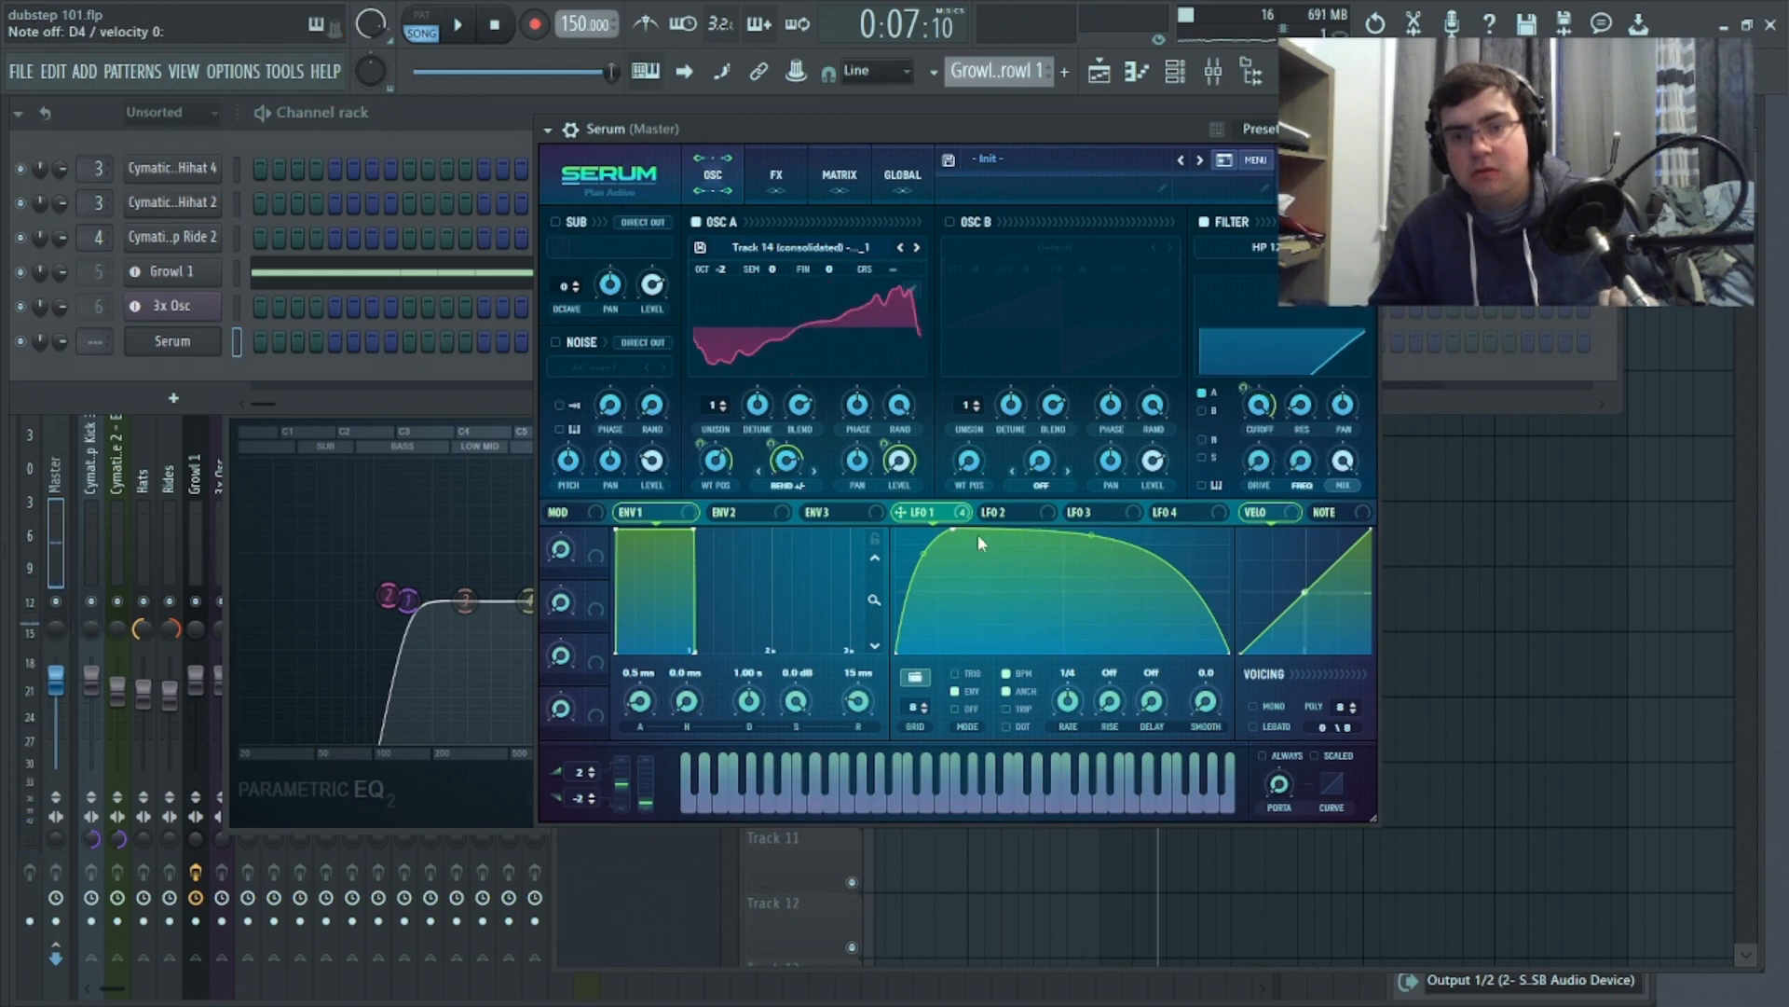
drag(1240, 384, 1300, 343)
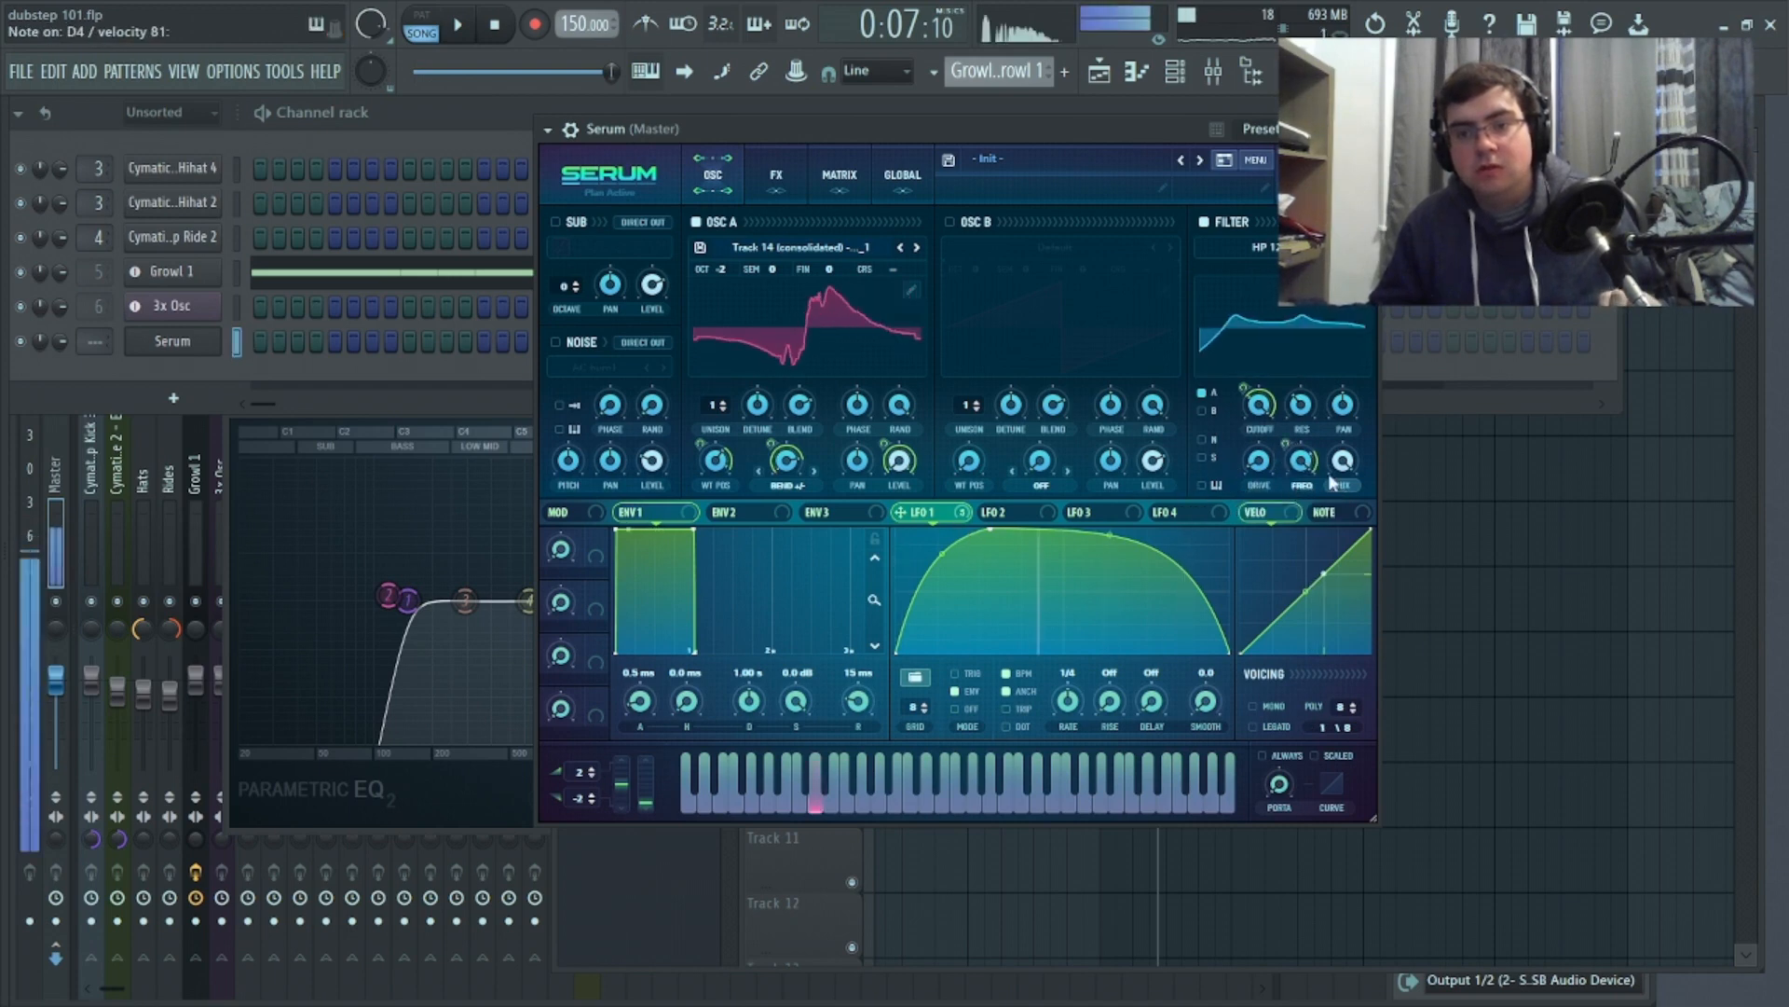
mouse_move(1245, 438)
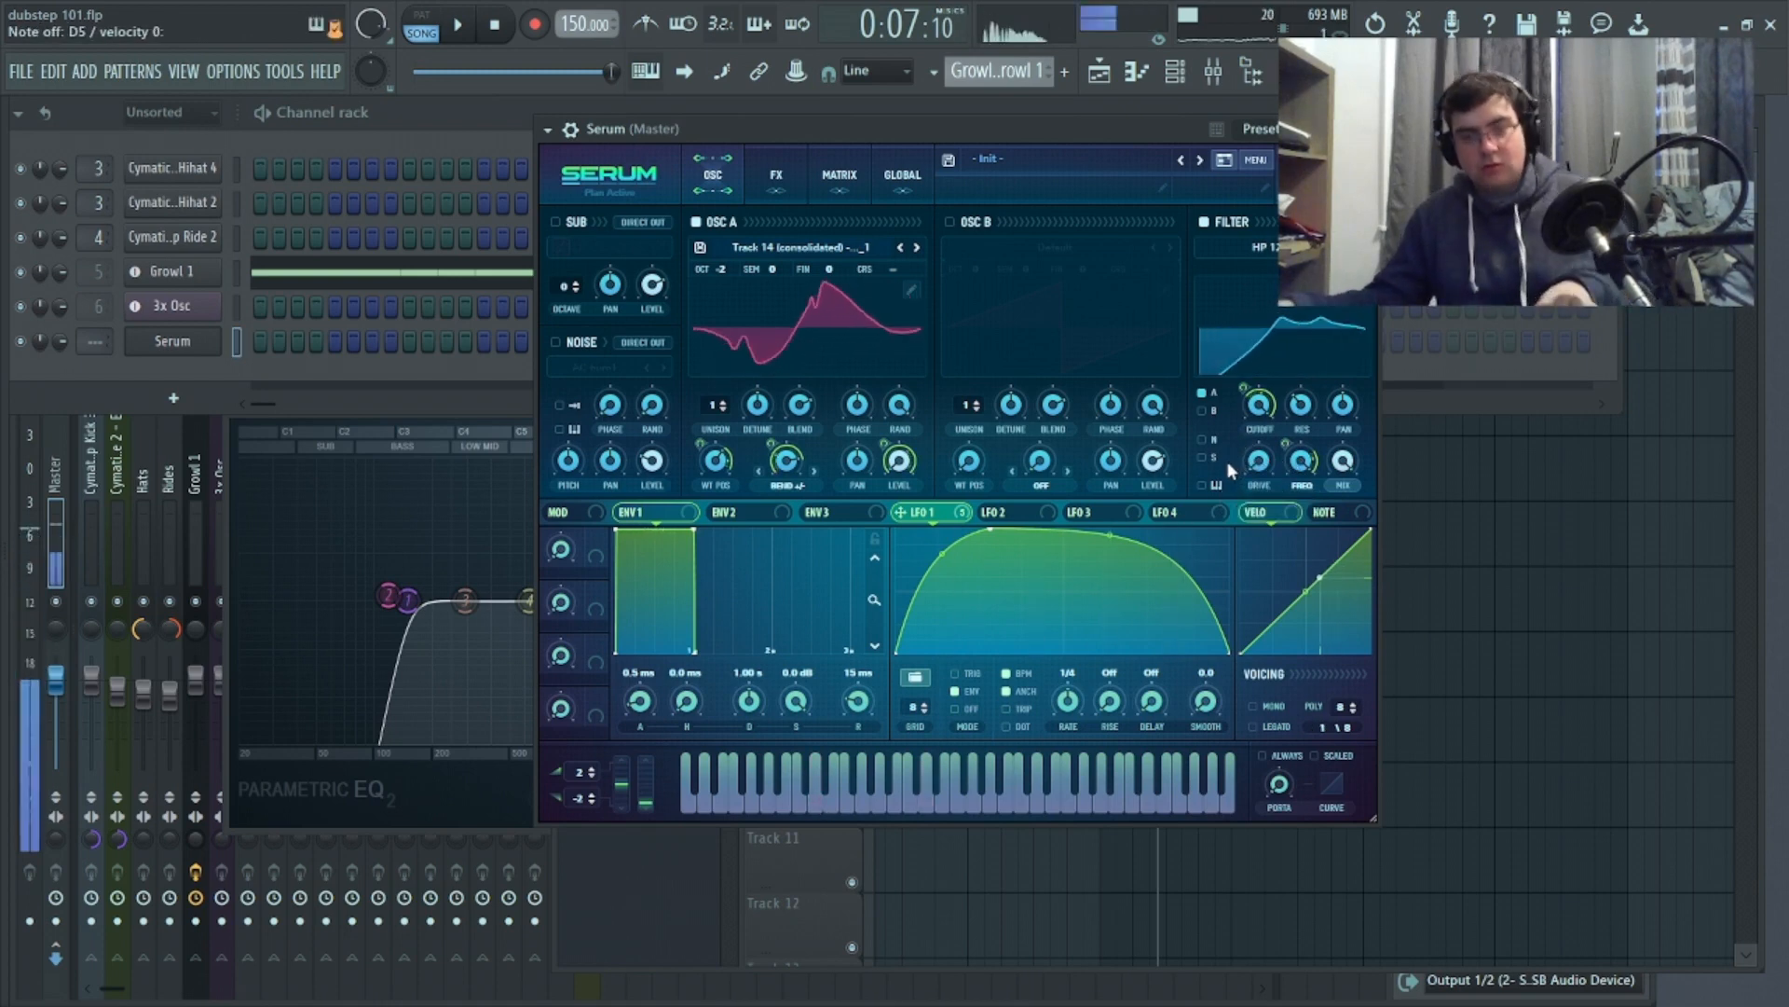
Modulate the Dimension mix with LFO 1 in the effects rack and add HardClip distortion with LFO 1 on its drive
click(793, 168)
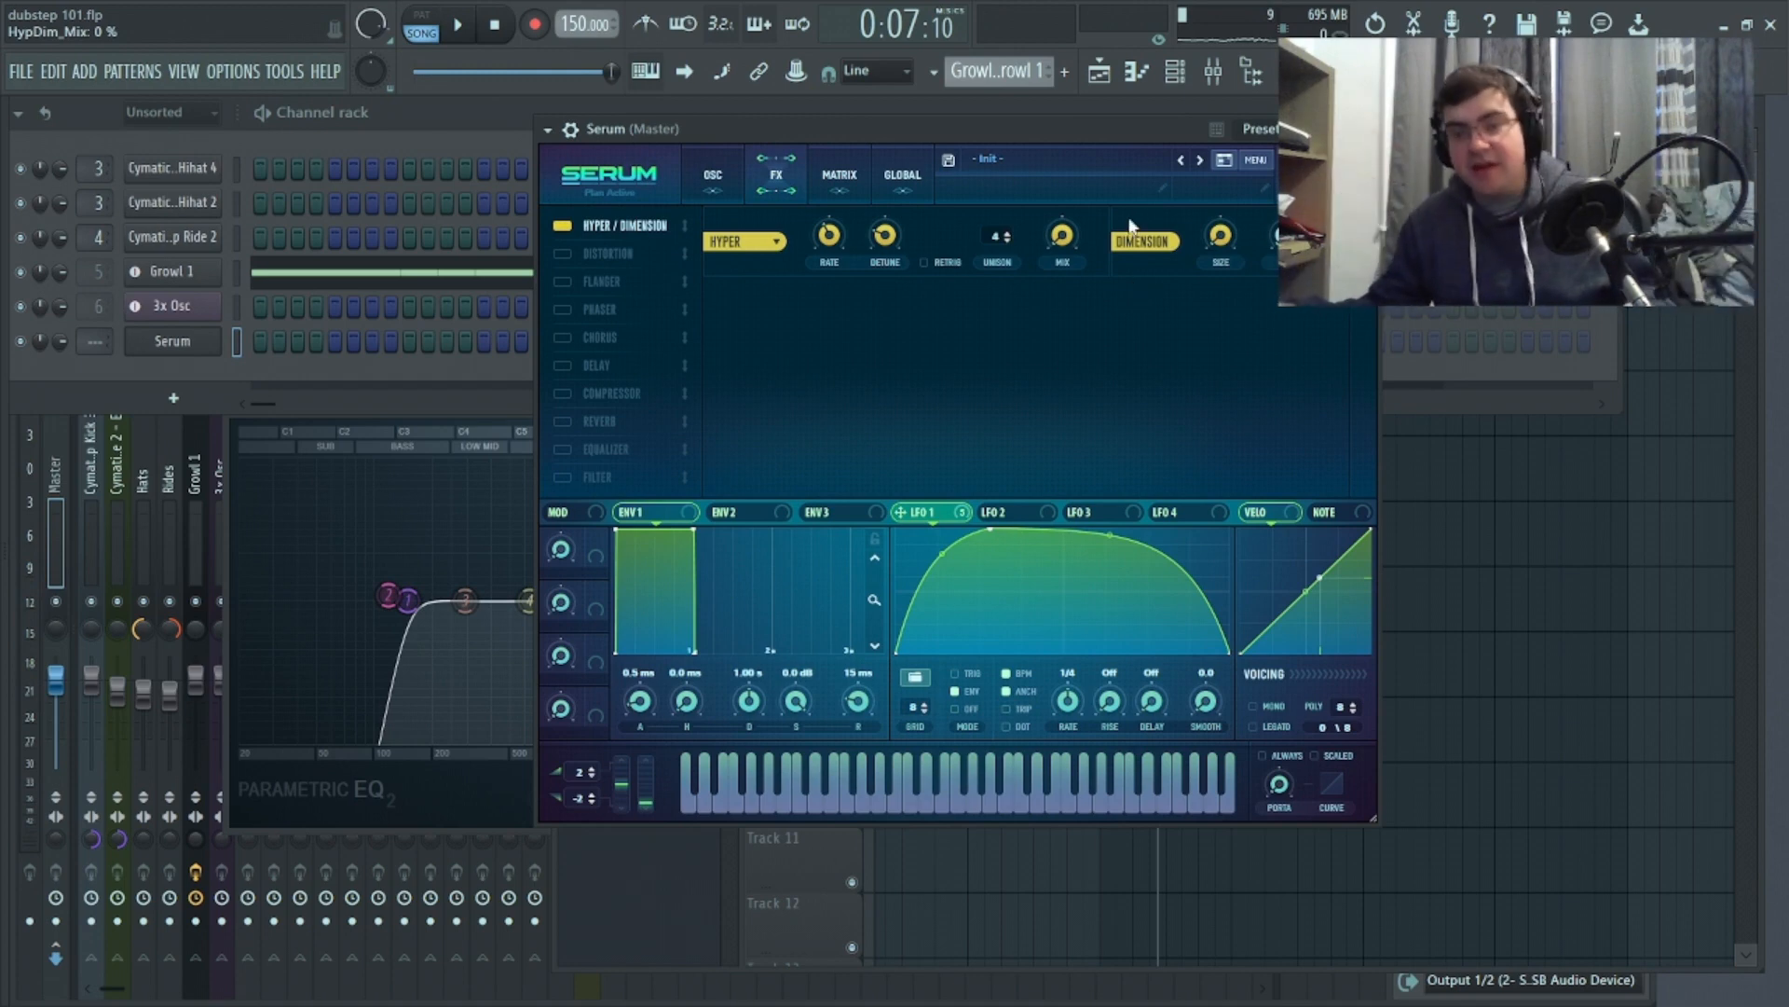
drag(900, 511, 1263, 236)
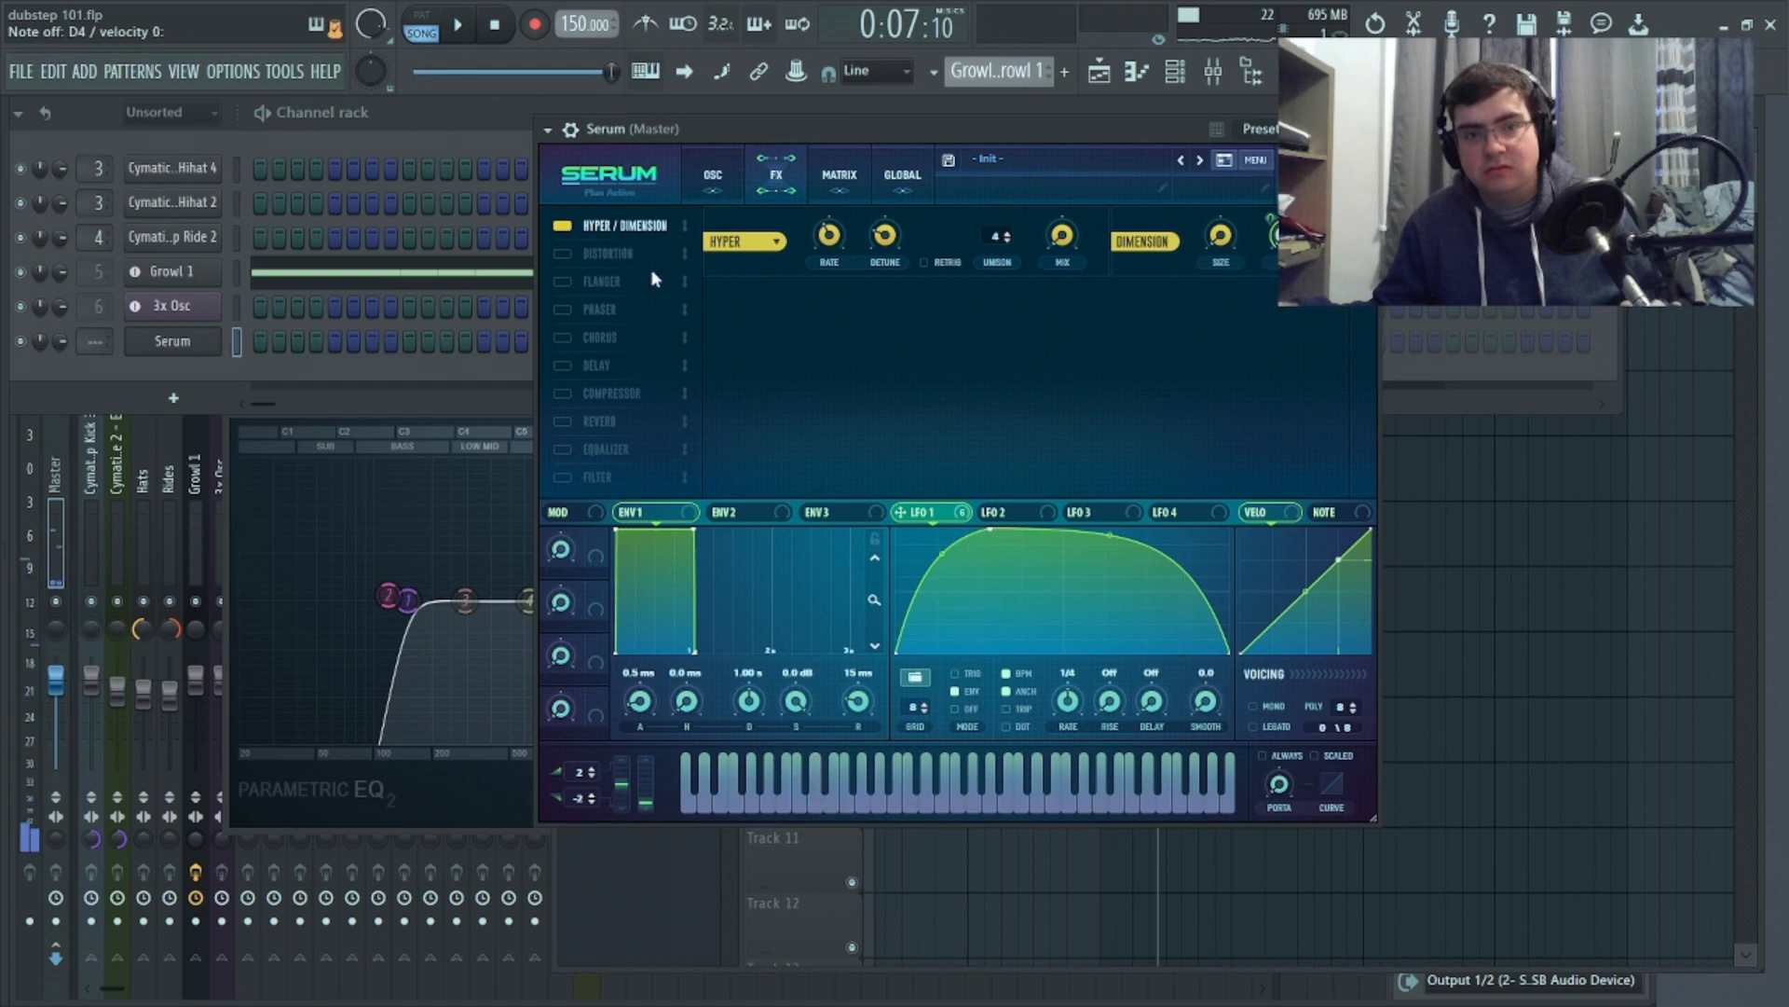
click(564, 254)
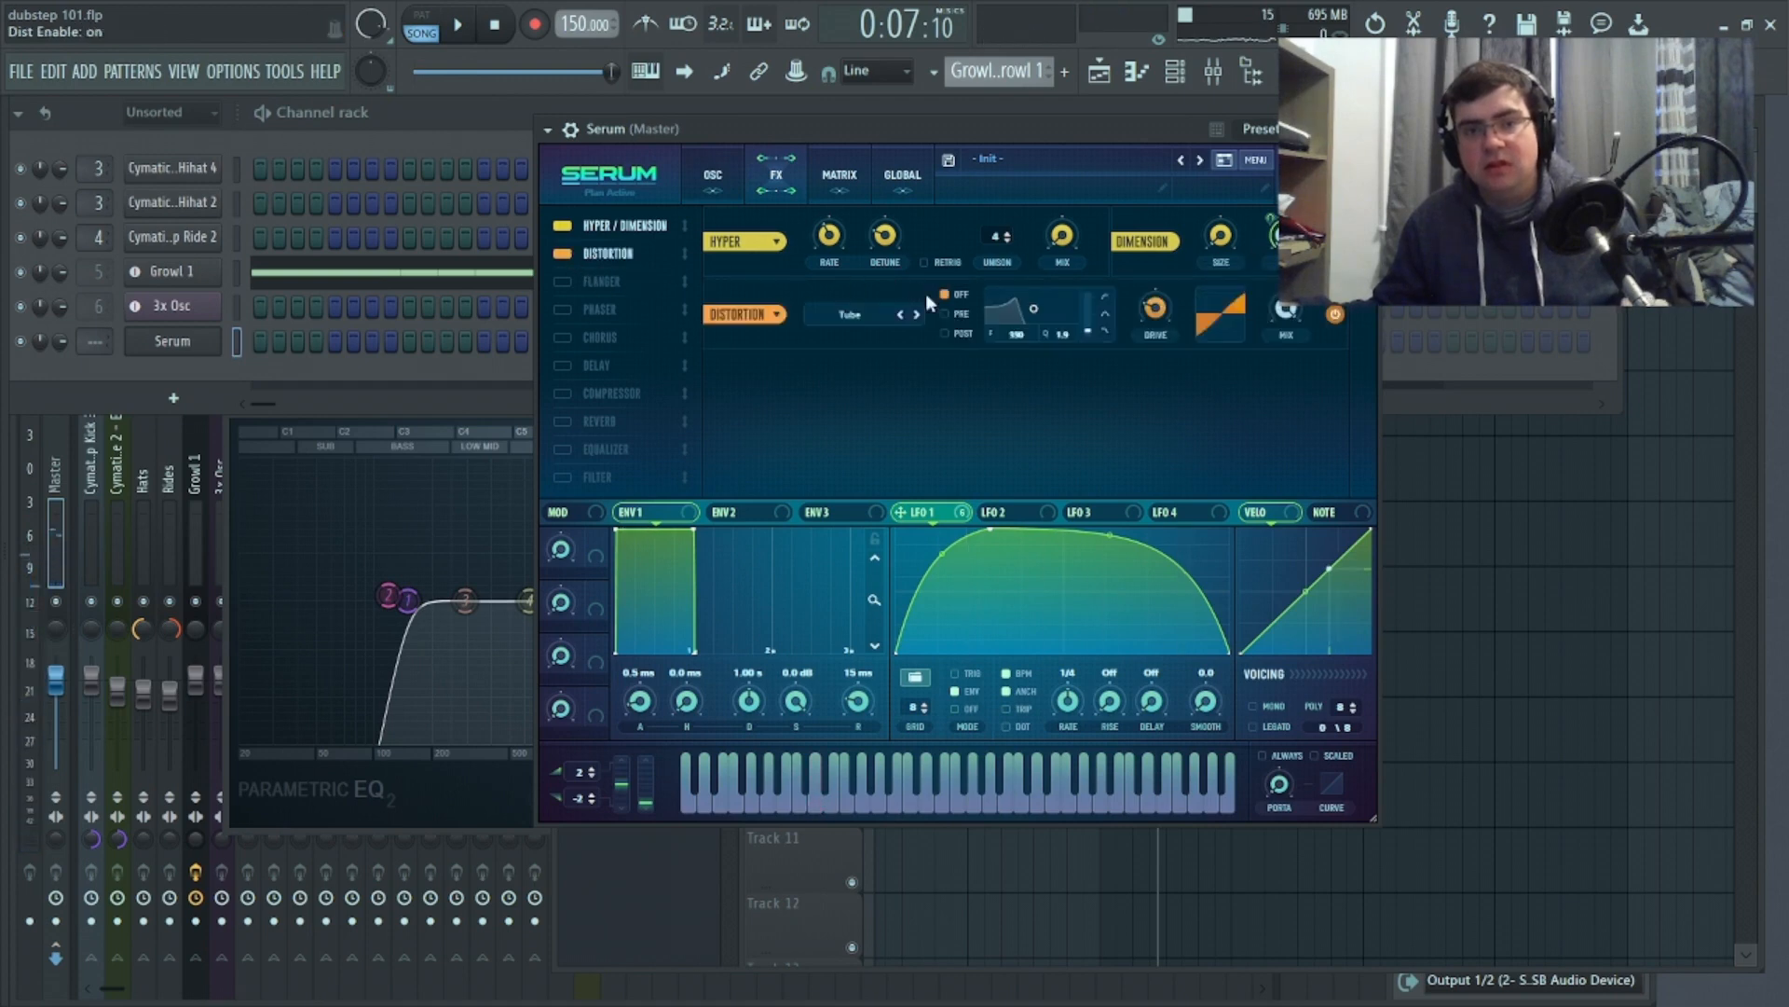
click(856, 314)
click(880, 384)
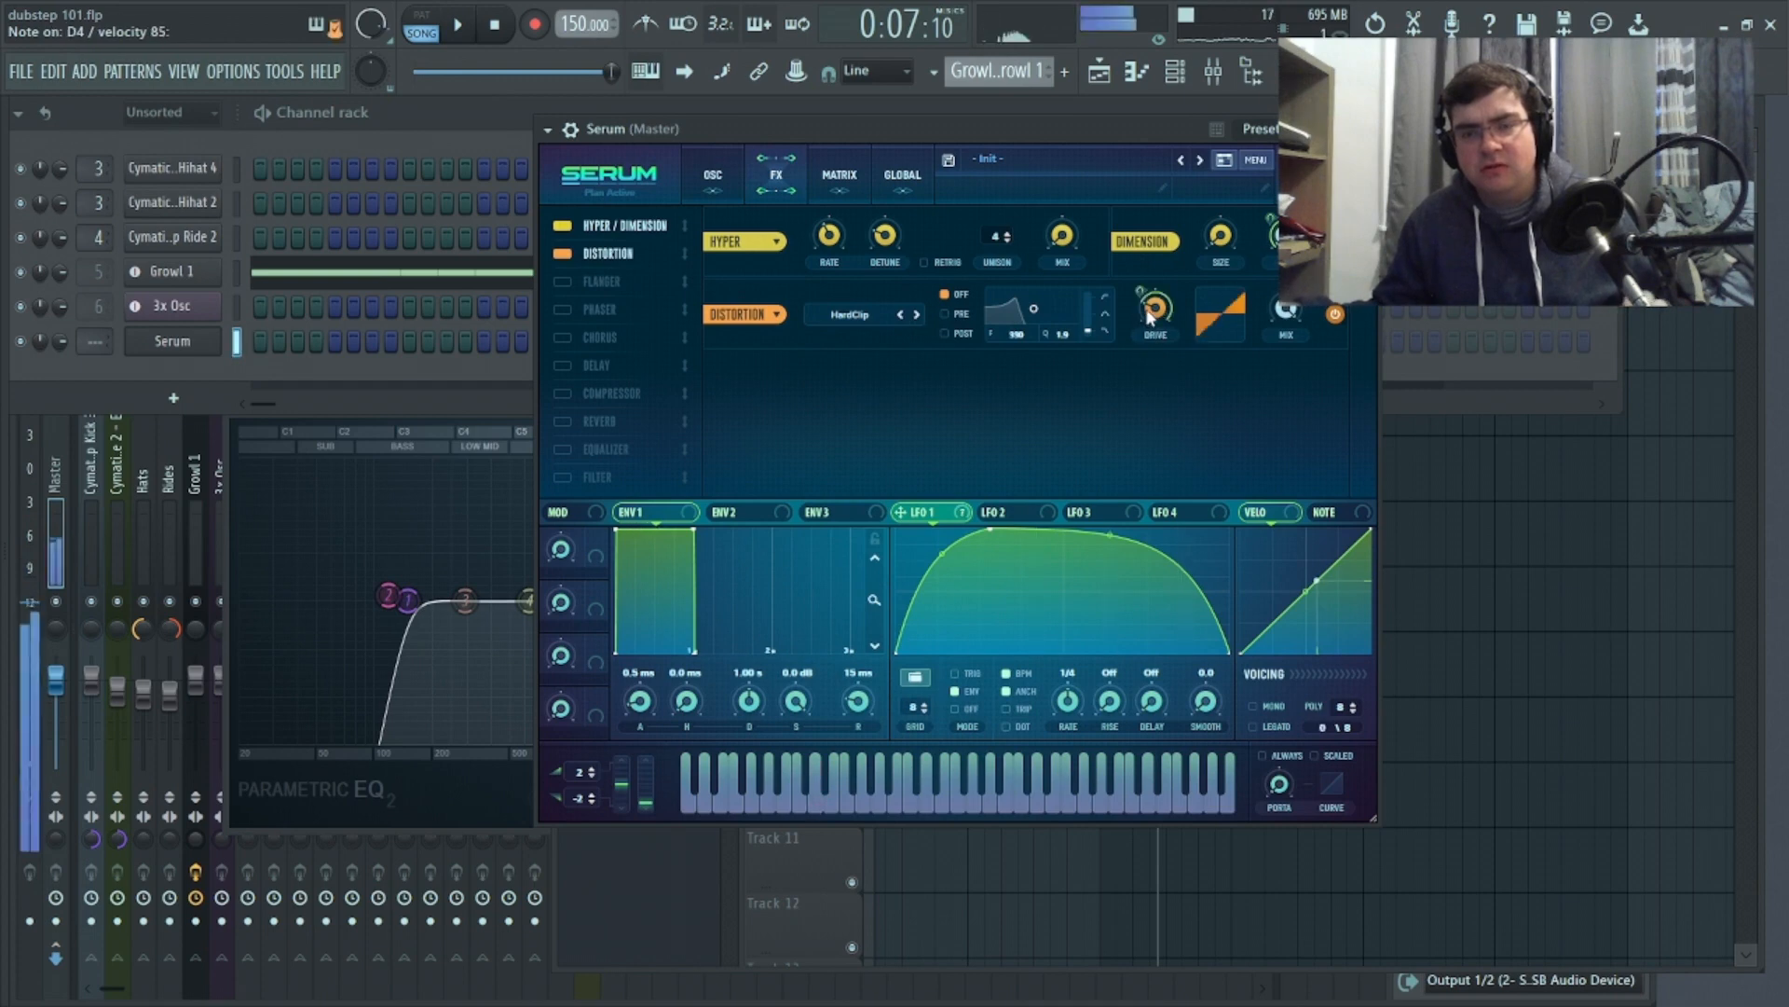
Enable the phaser and modulate its mix with LFO 1 at an amount of about 53
click(564, 310)
drag(1286, 380, 1289, 440)
drag(922, 511, 1264, 595)
mouse_move(1282, 389)
mouse_down()
mouse_move(1268, 370)
mouse_move(1255, 401)
mouse_up()
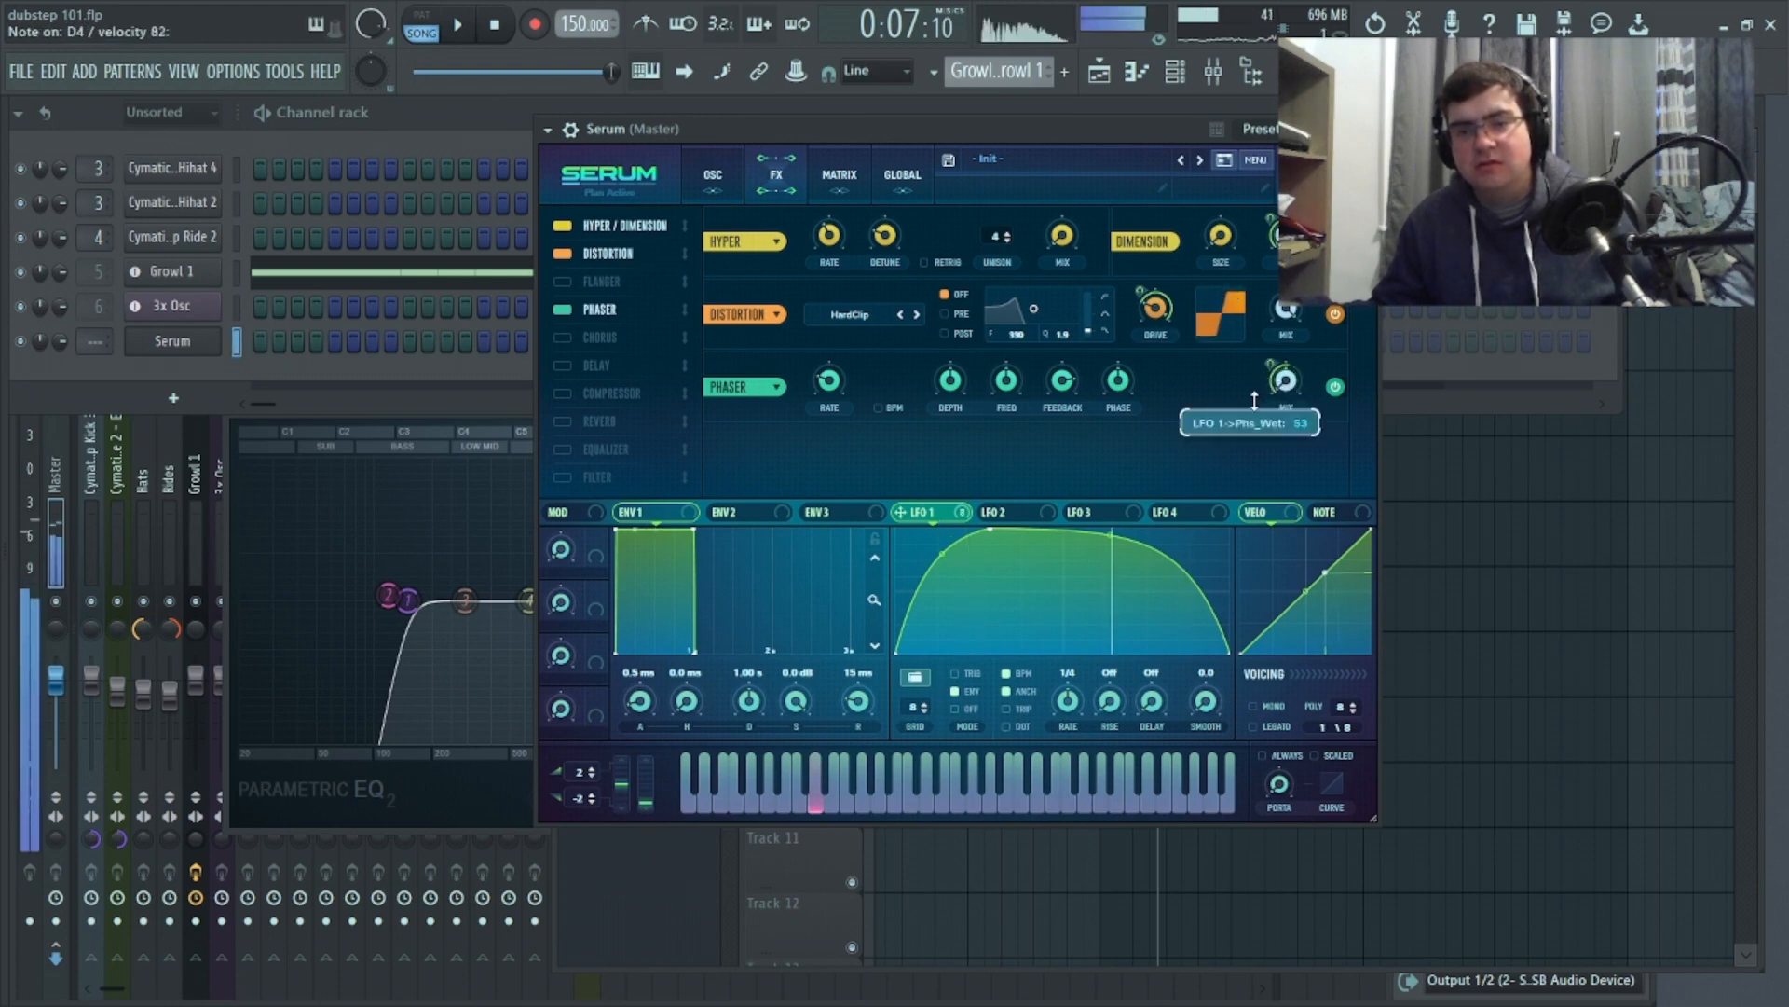
Enable the compressor in multiband mode and adjust its threshold
click(562, 396)
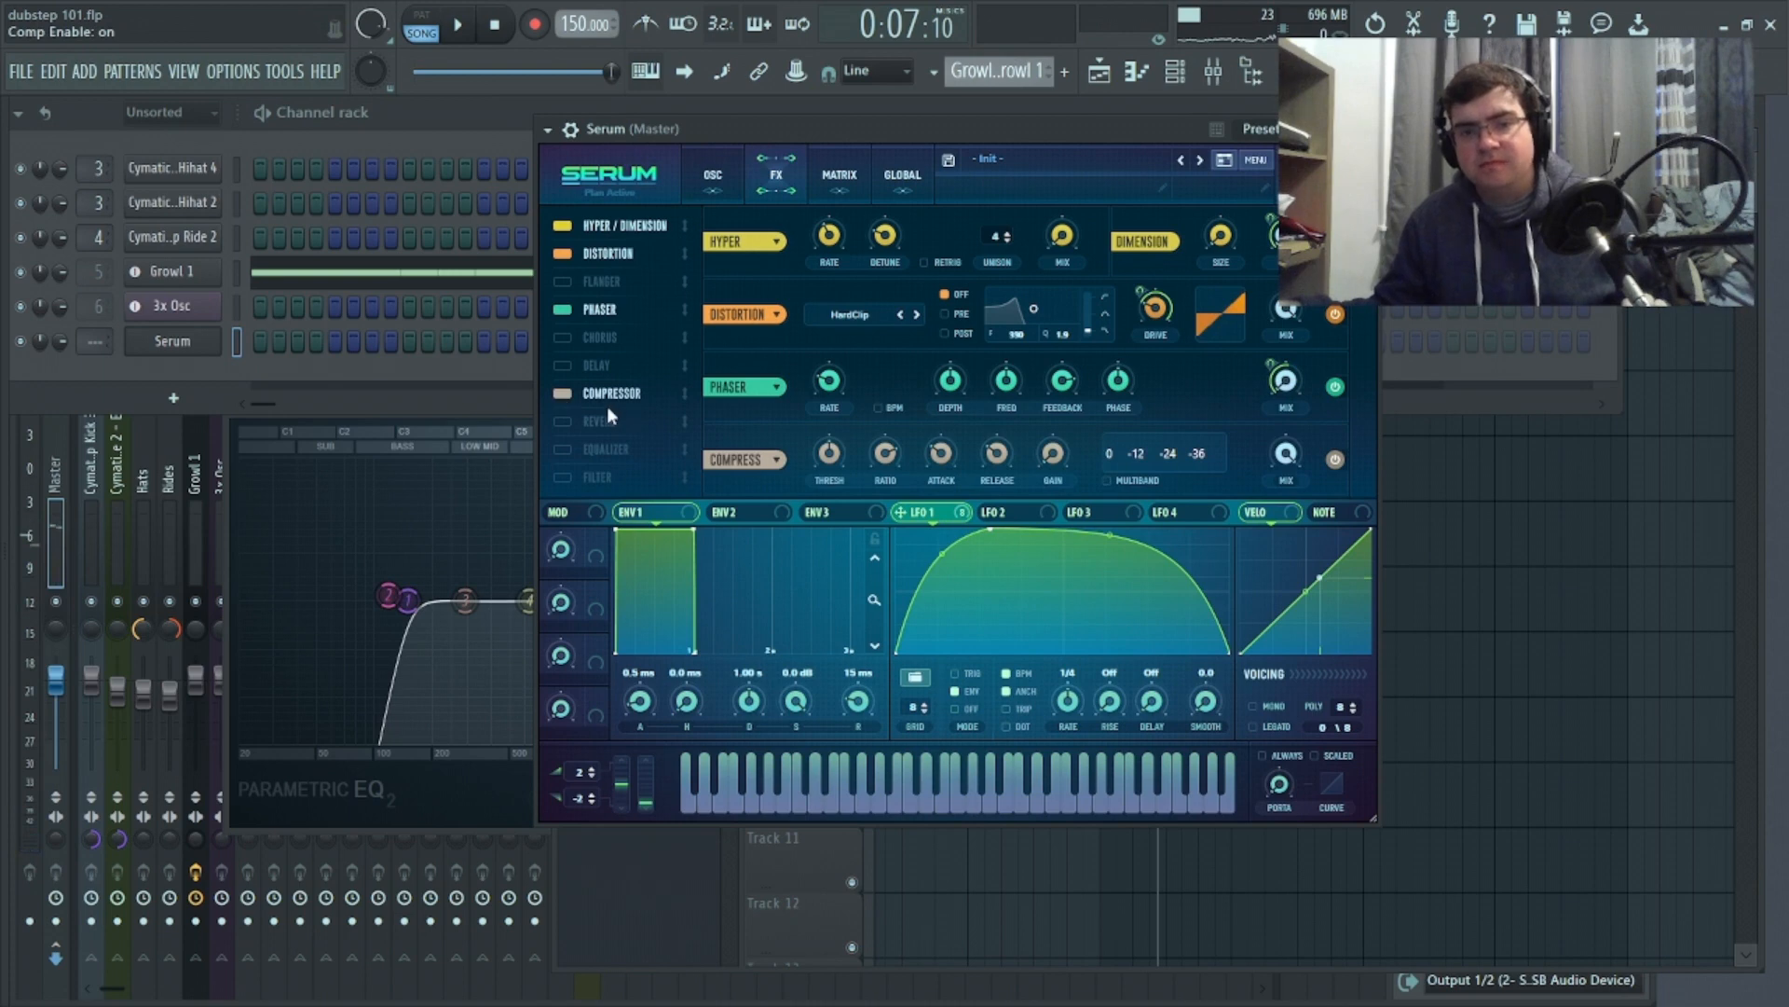
click(1107, 480)
drag(844, 453, 836, 484)
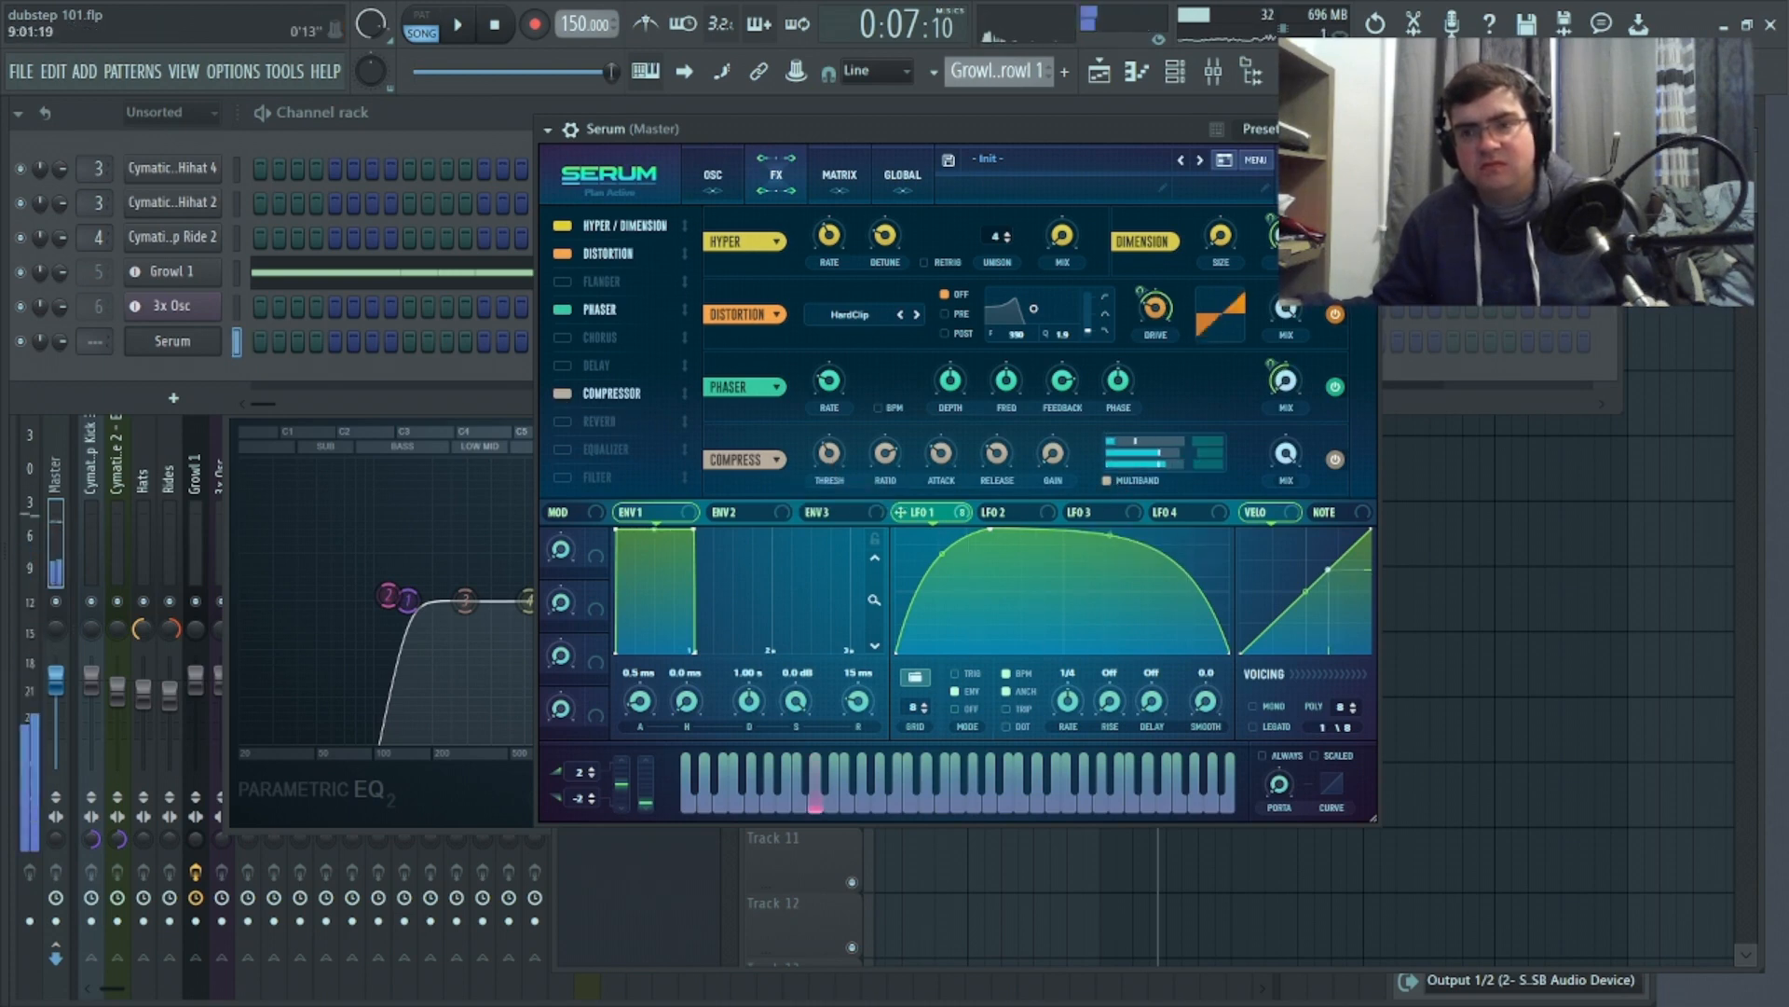
Add an F4 note for the Serum channel at the very start of the Growl 1 pattern and close the piano roll
click(1638, 114)
drag(1122, 142, 1011, 145)
click(955, 399)
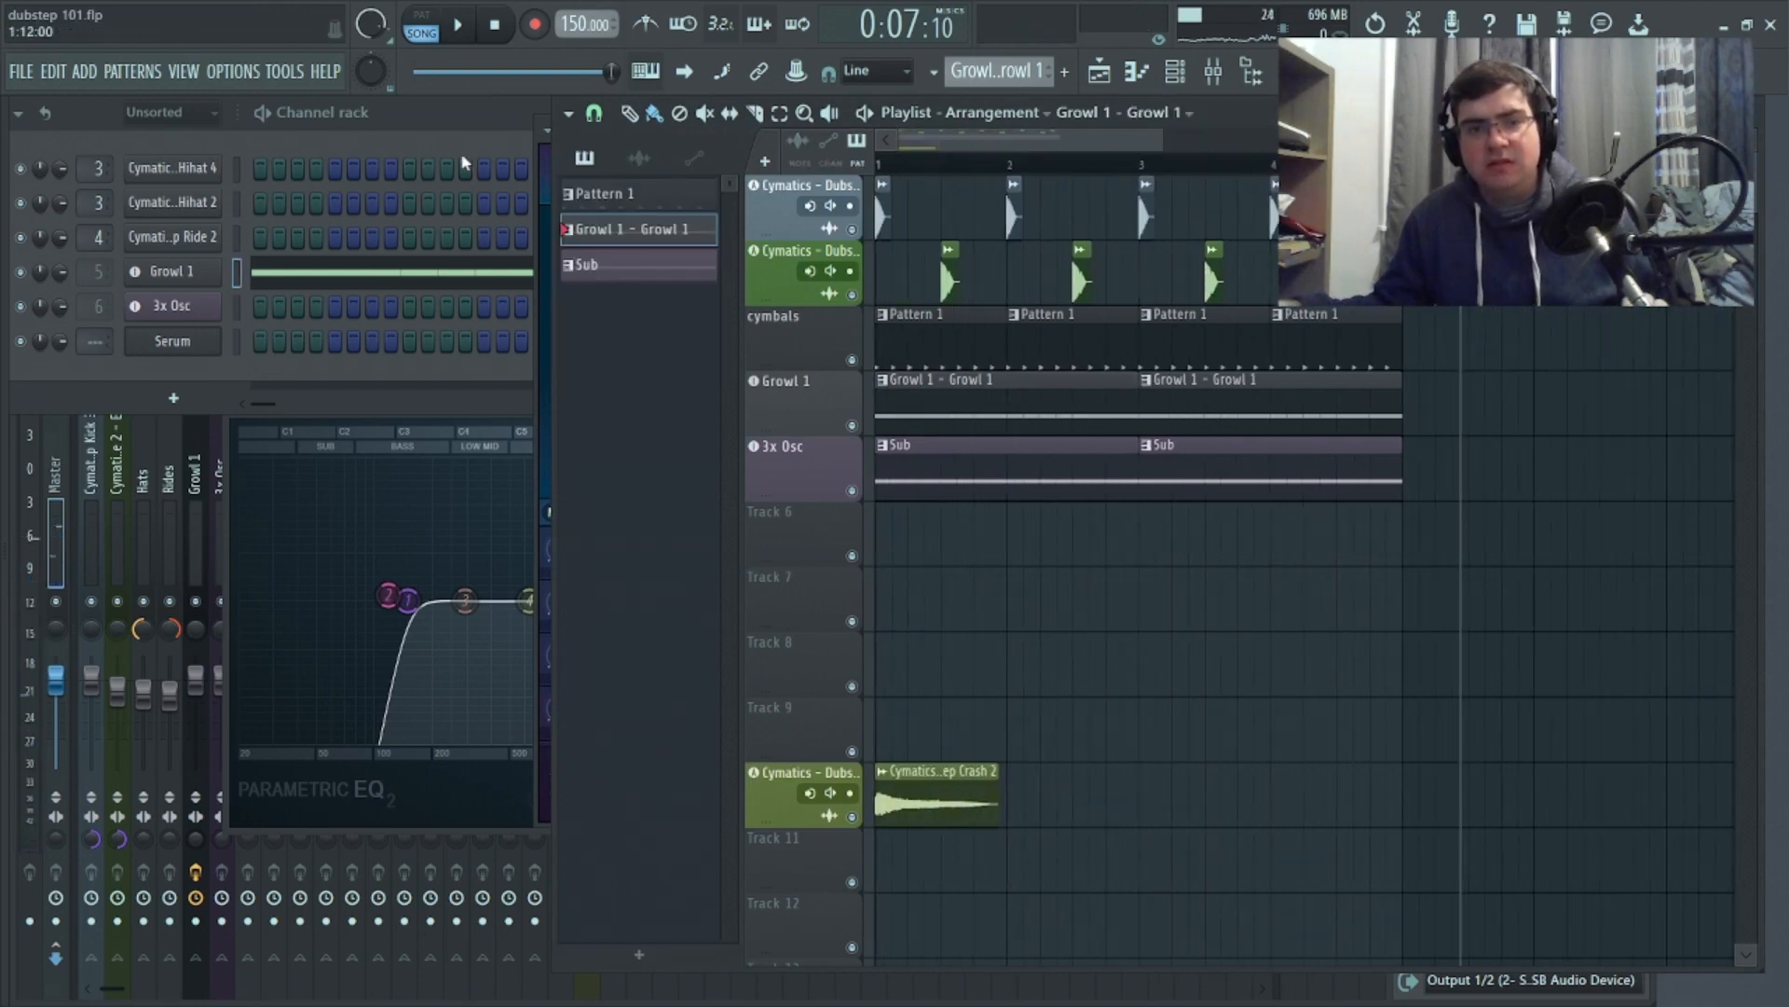
click(187, 345)
right_click(216, 336)
click(274, 335)
click(63, 373)
scroll(63, 377, down, 5)
click(51, 471)
click(124, 479)
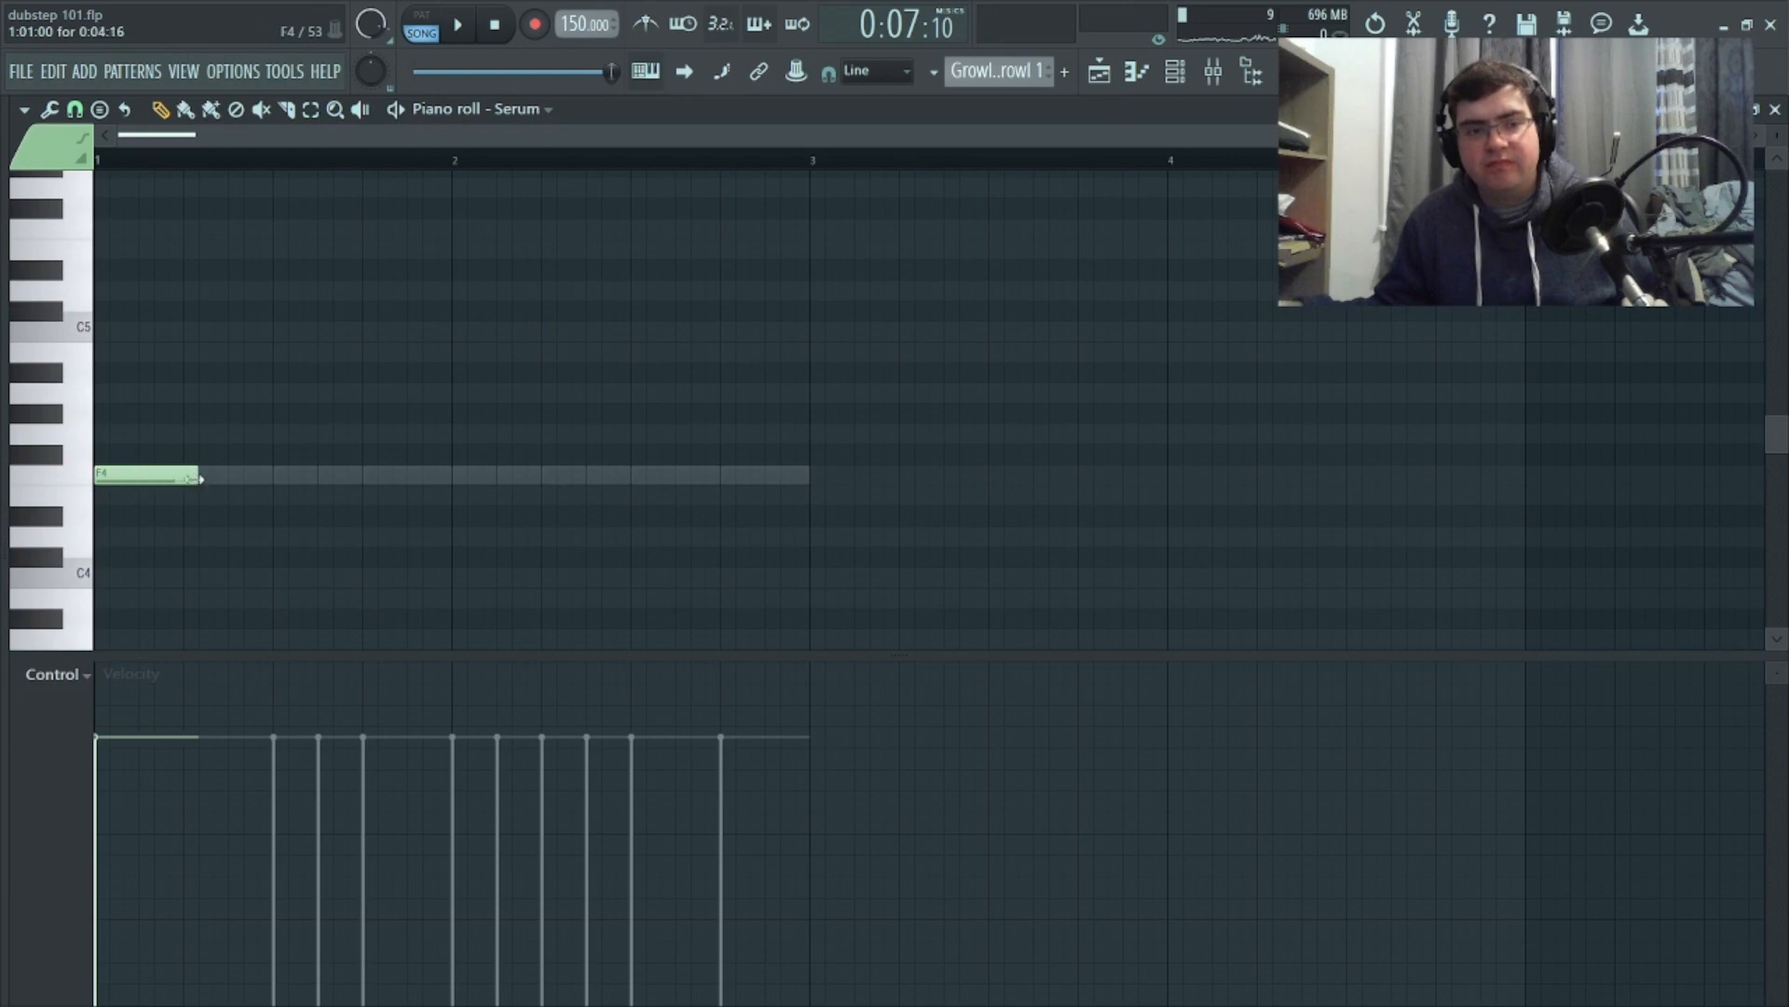
click(1776, 110)
Replace the Growl 1 channel's first note with a one-beat F4 note starting at 1:05:00
right_click(194, 271)
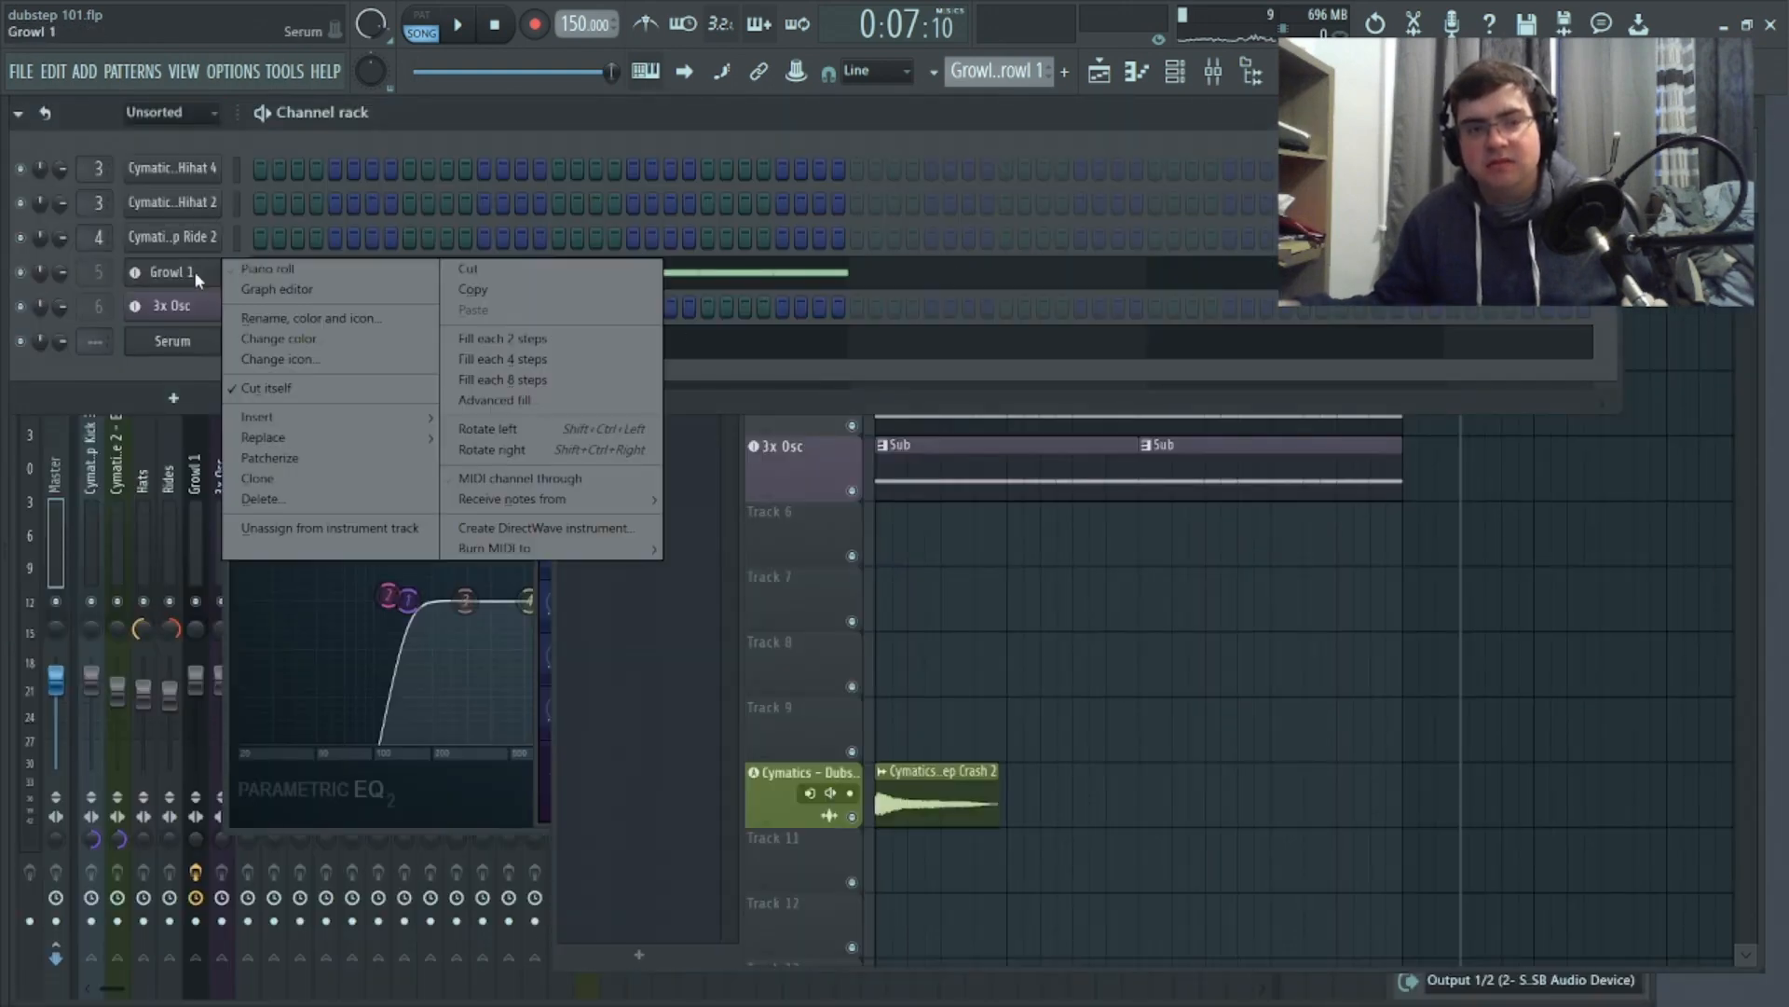
click(257, 271)
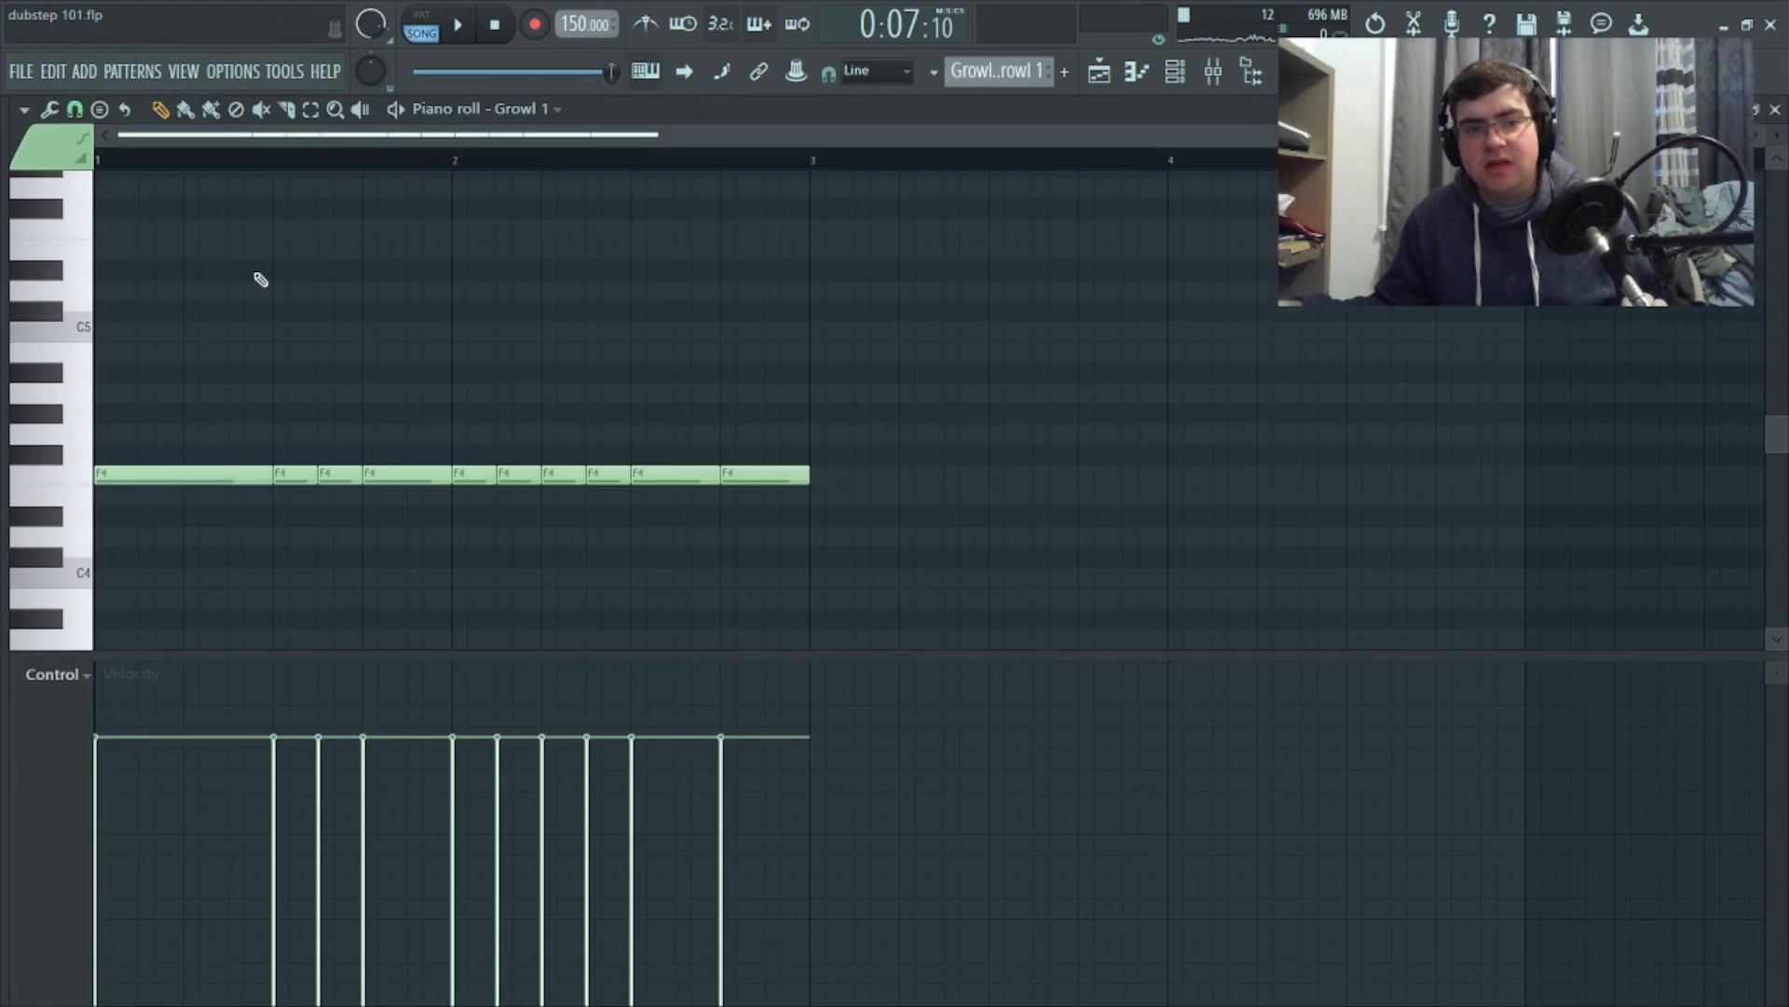
right_click(197, 466)
click(264, 393)
drag(309, 395, 235, 477)
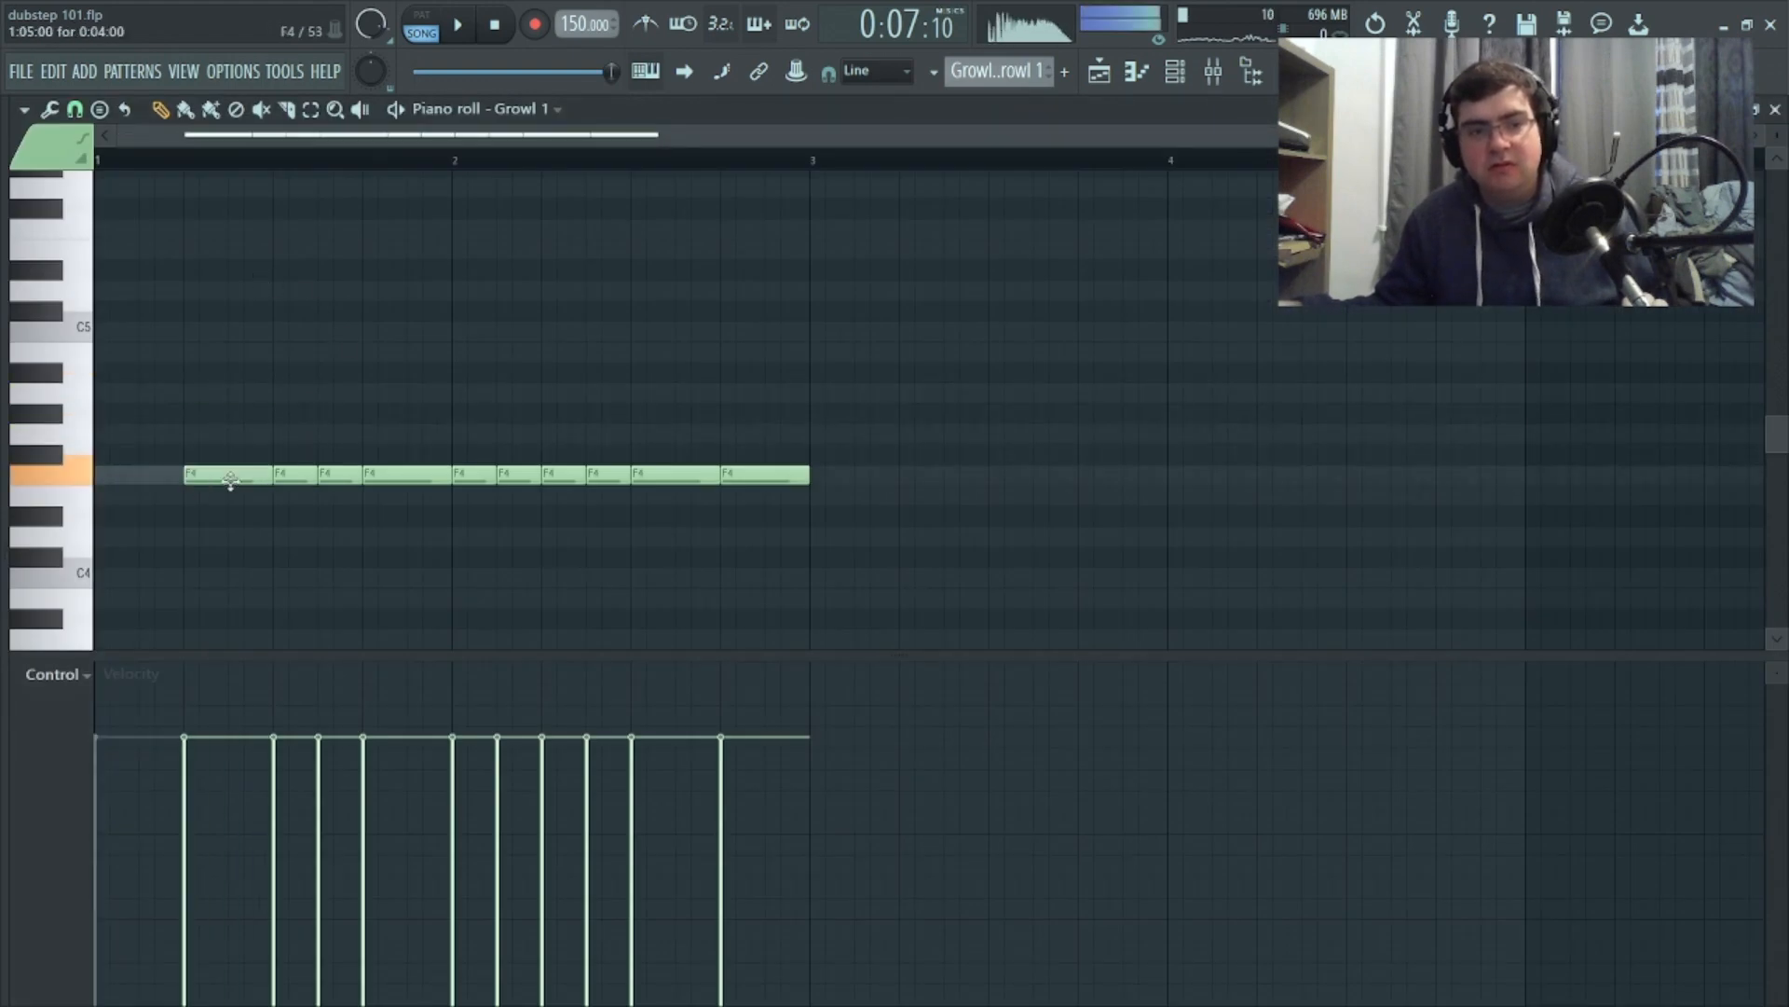
click(1775, 109)
Play the arrangement to hear the new Serum growl alongside Growl 1 and stop playback
key(space)
click(466, 30)
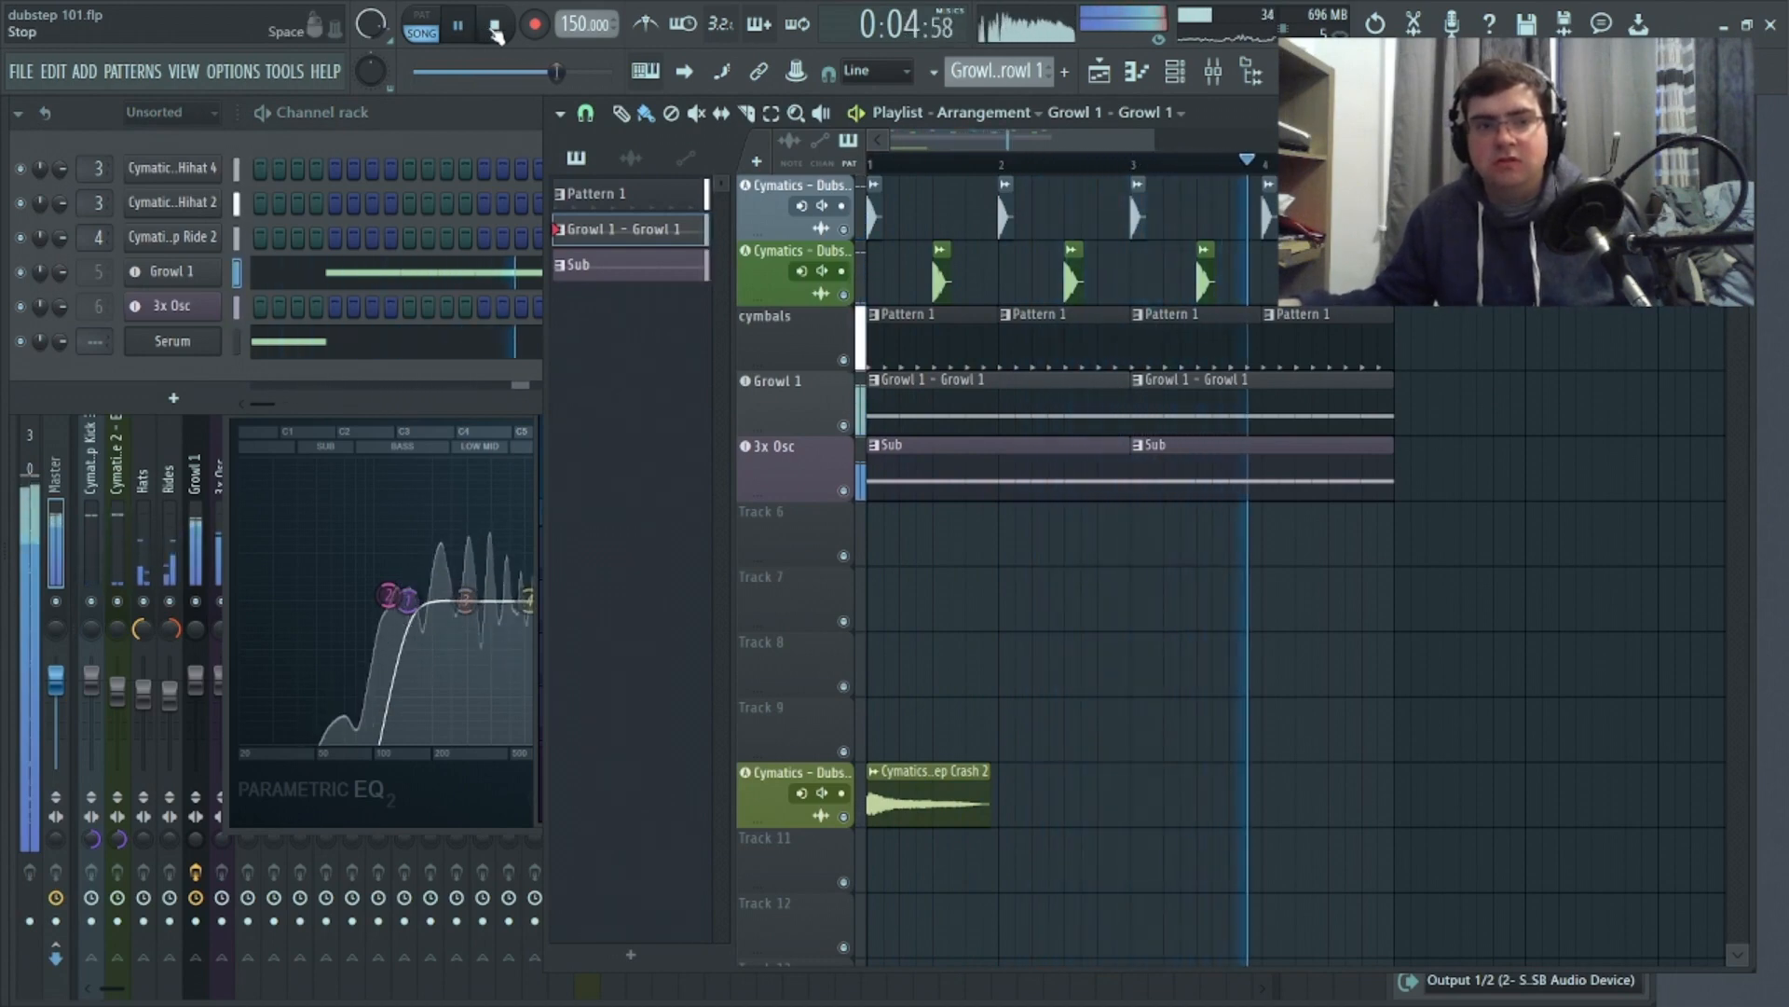
click(495, 30)
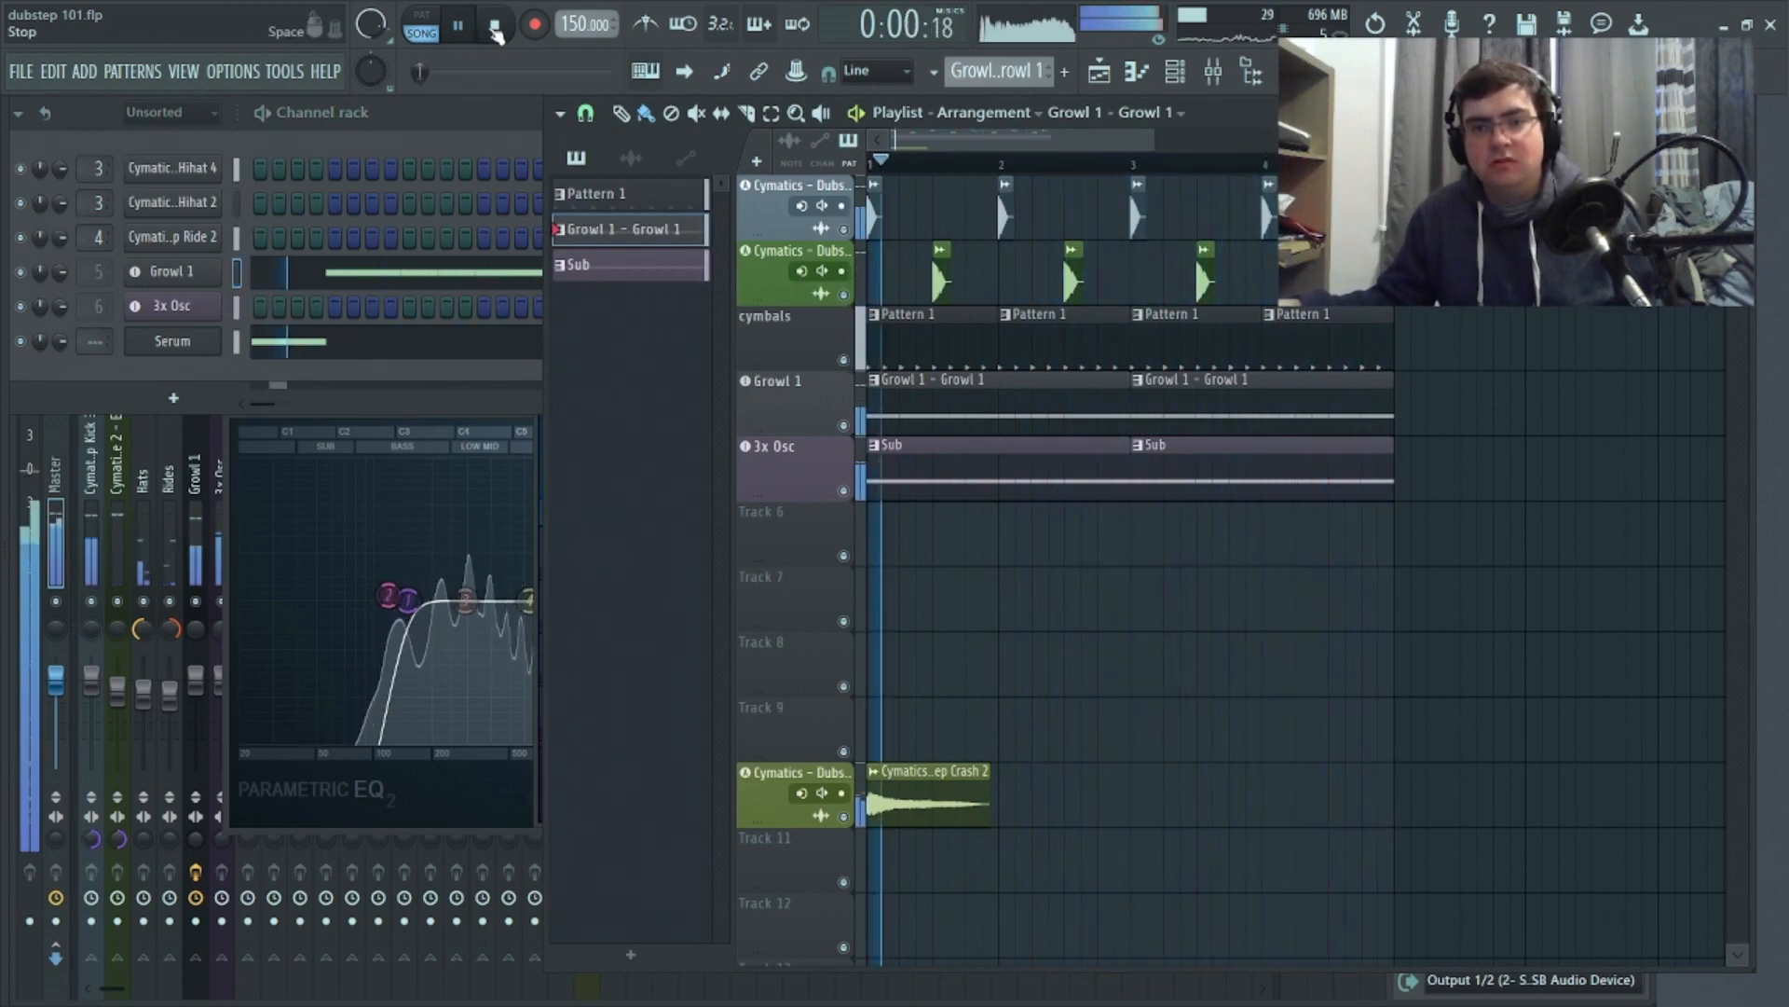
Reopen the Serum channel, move LFO 1's peak slightly earlier with a less bowed falling slope, and check it in playback
click(186, 401)
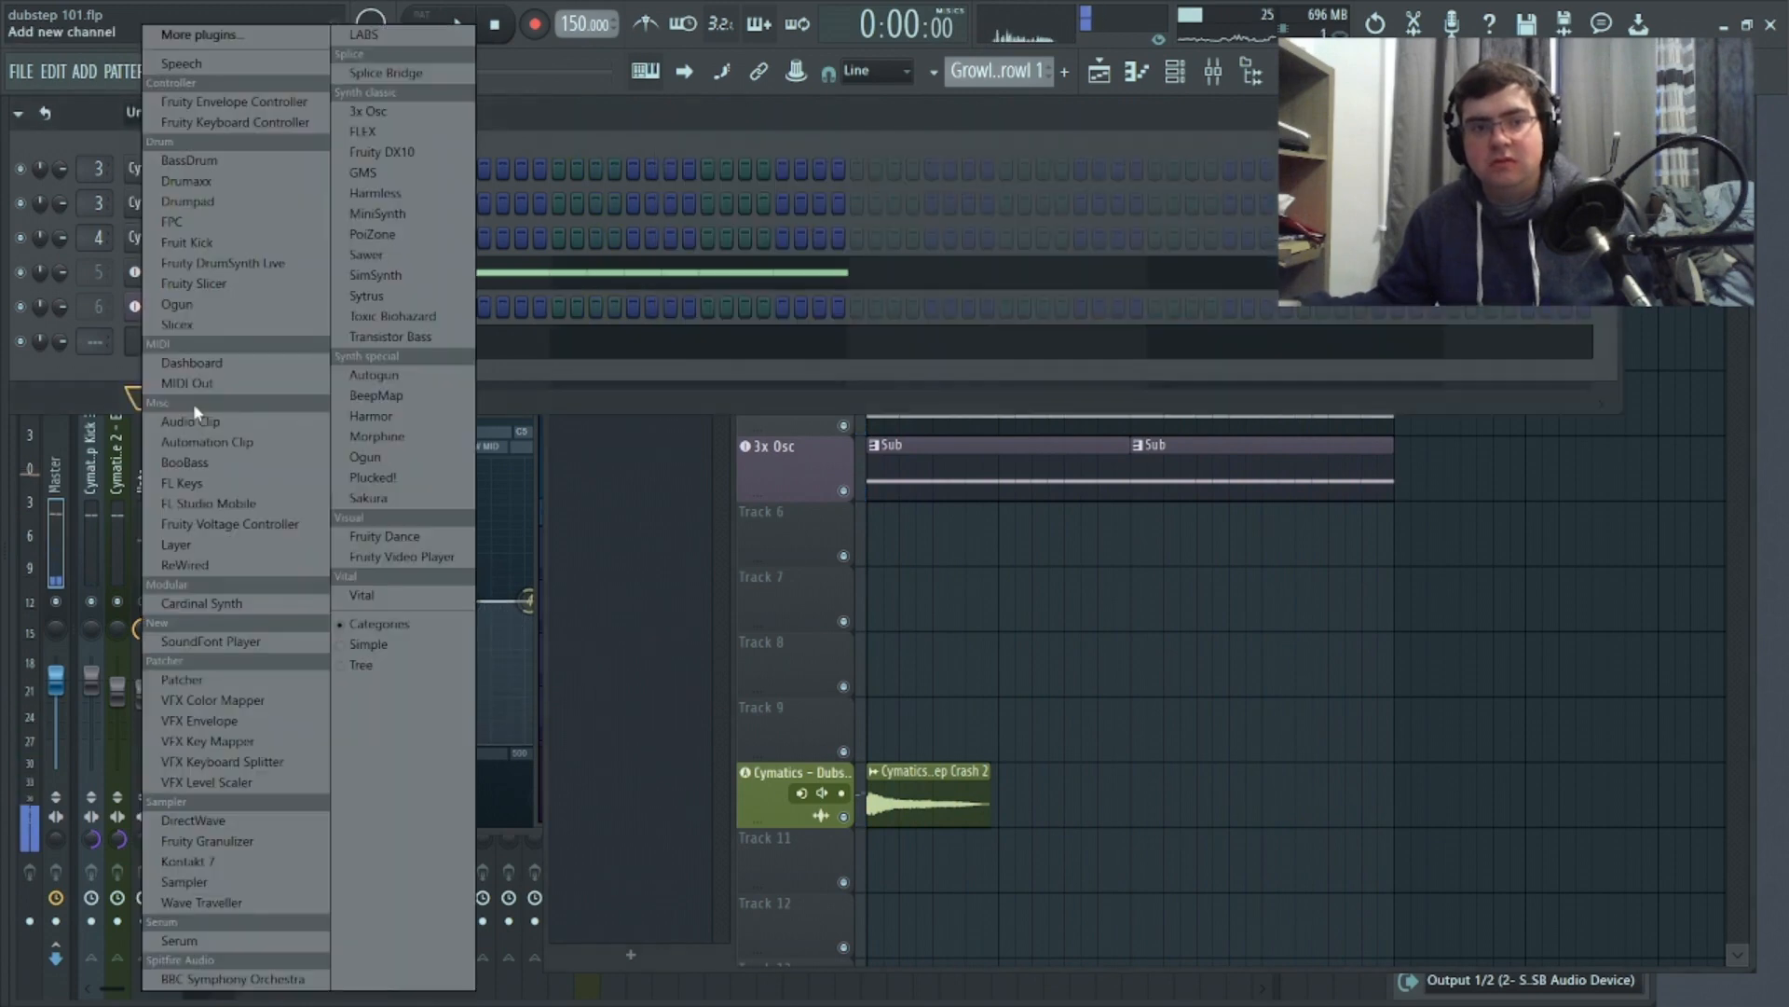
click(31, 354)
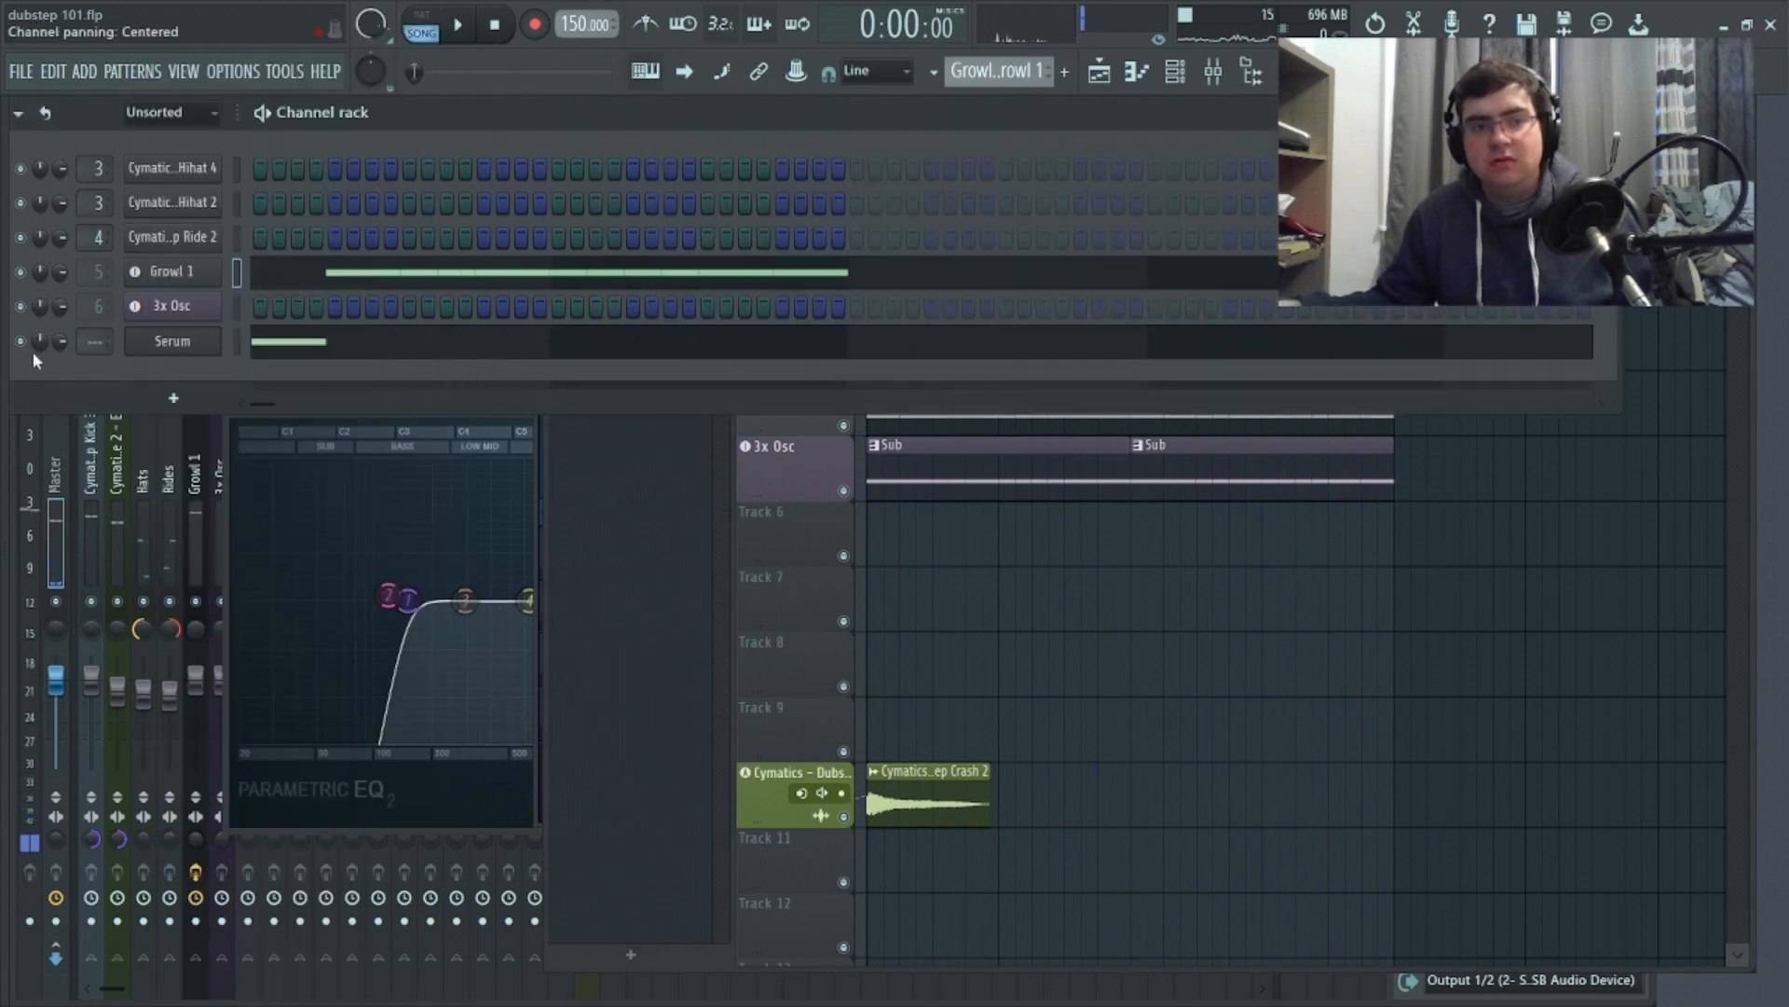
click(168, 342)
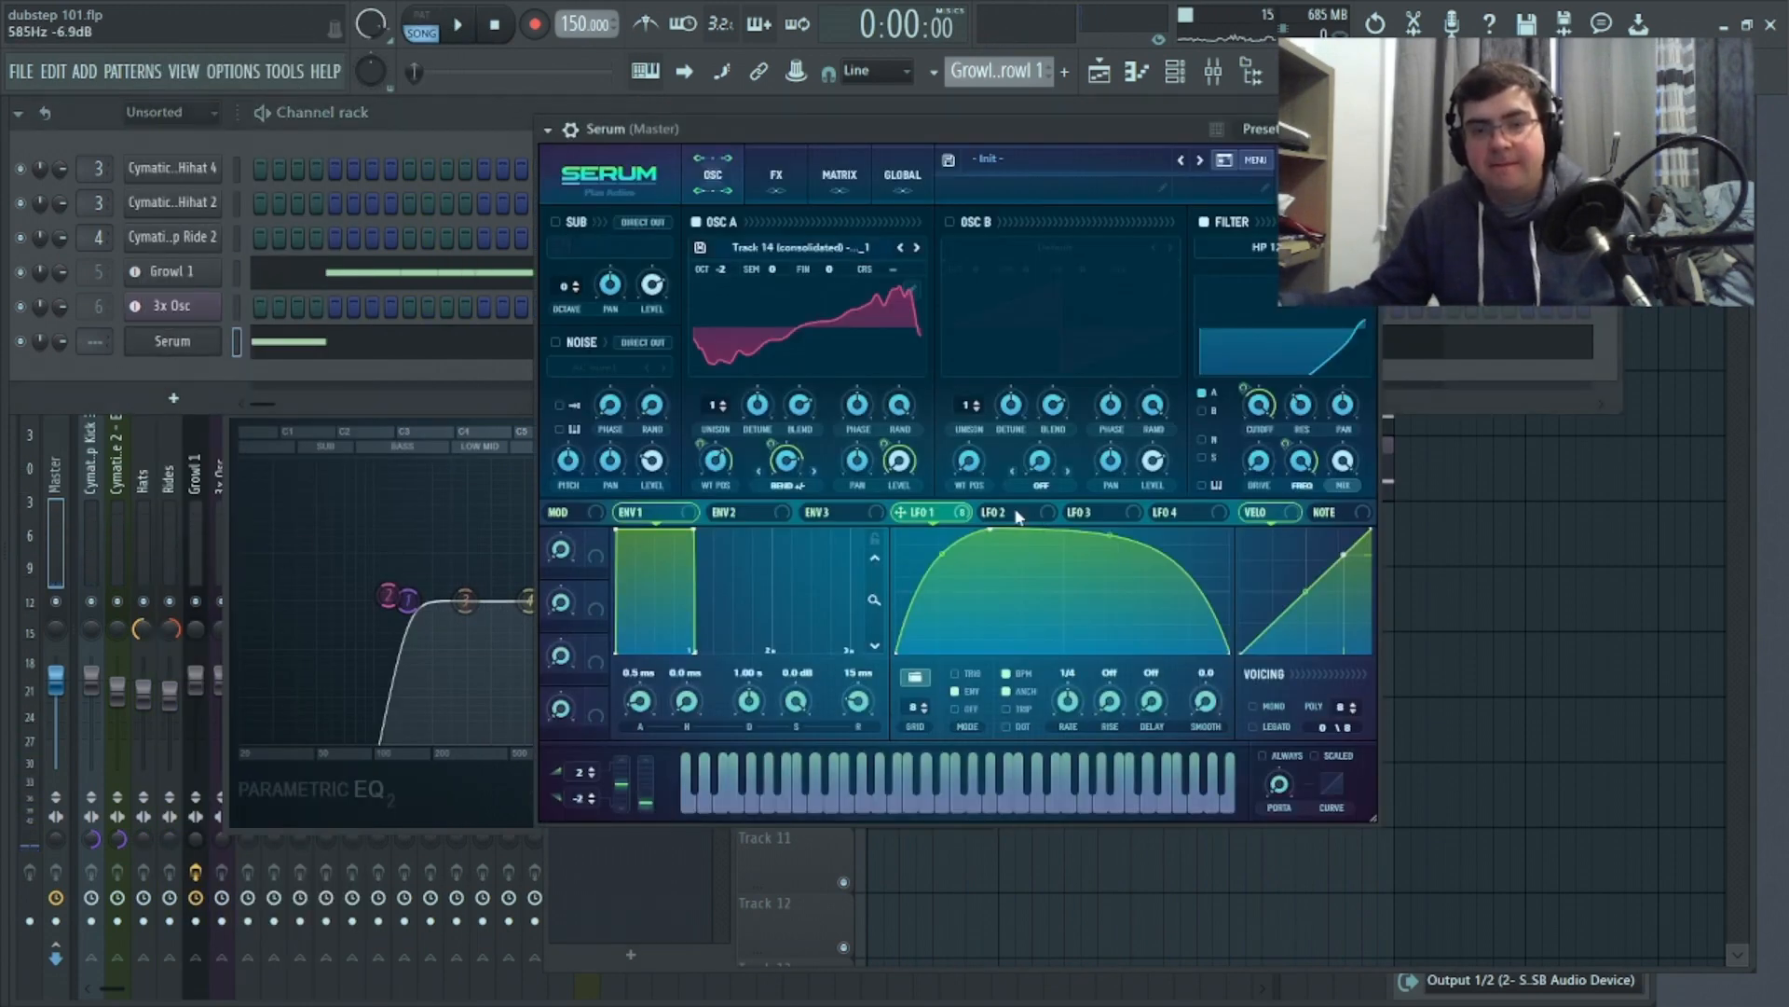
drag(987, 532, 962, 520)
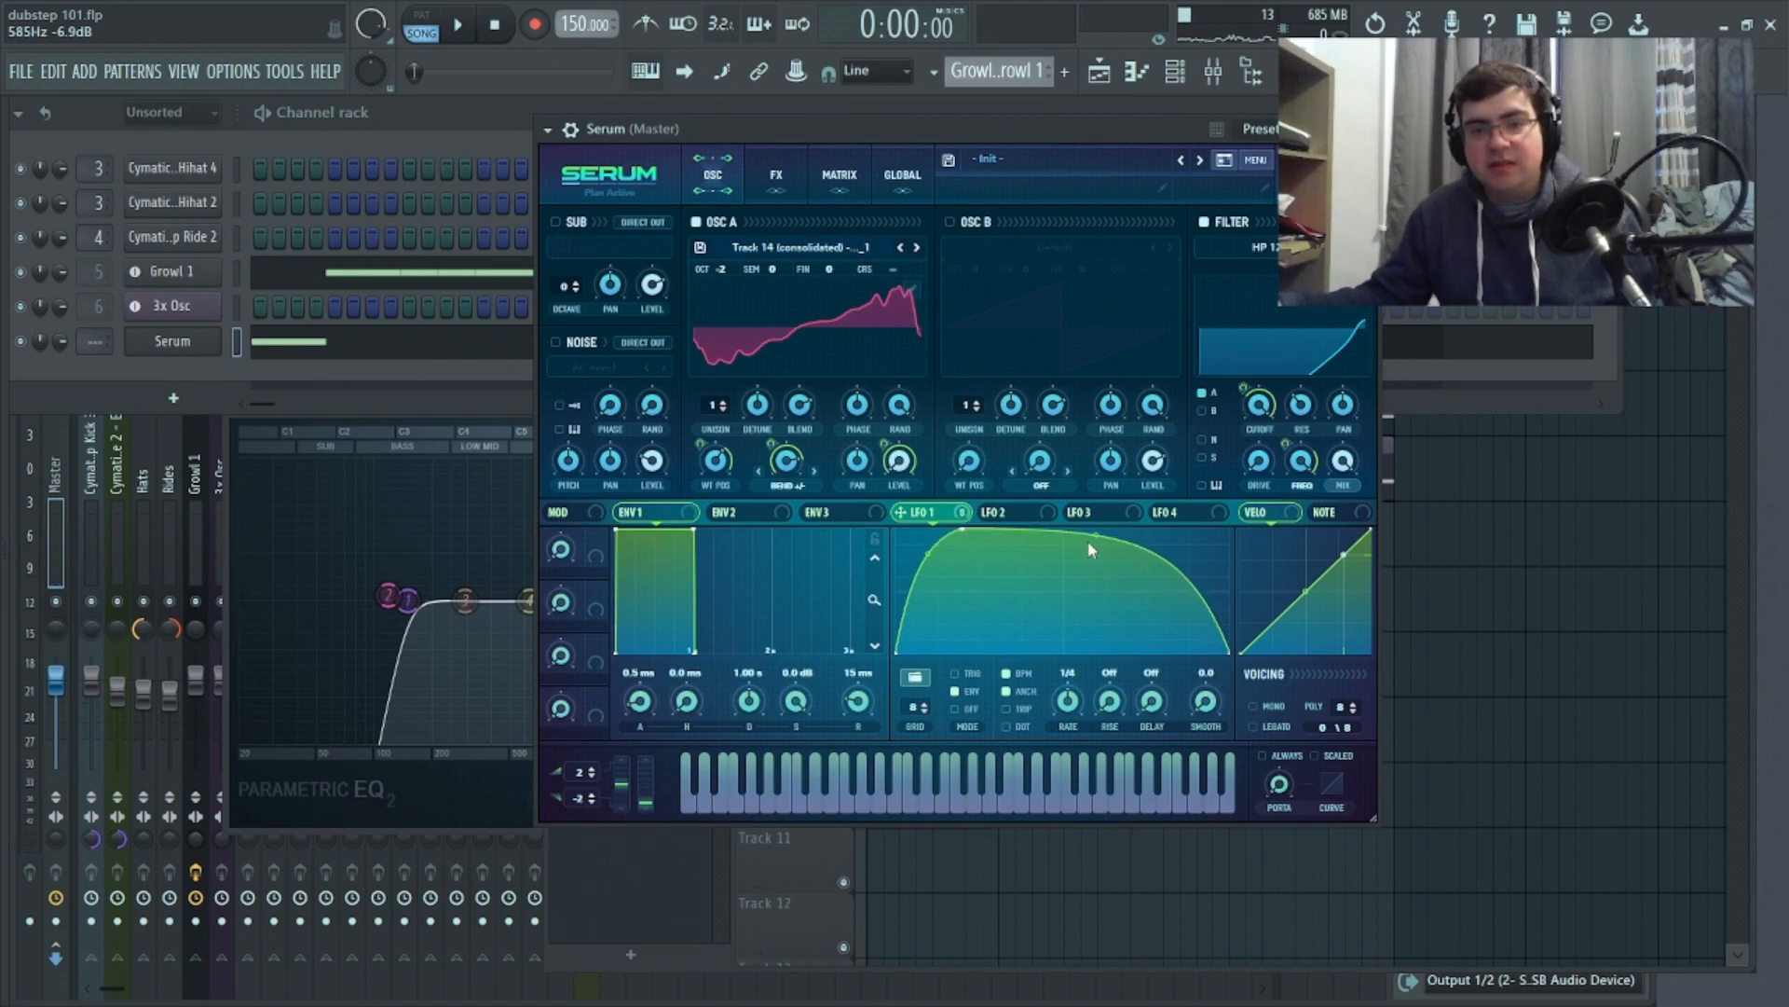
click(476, 25)
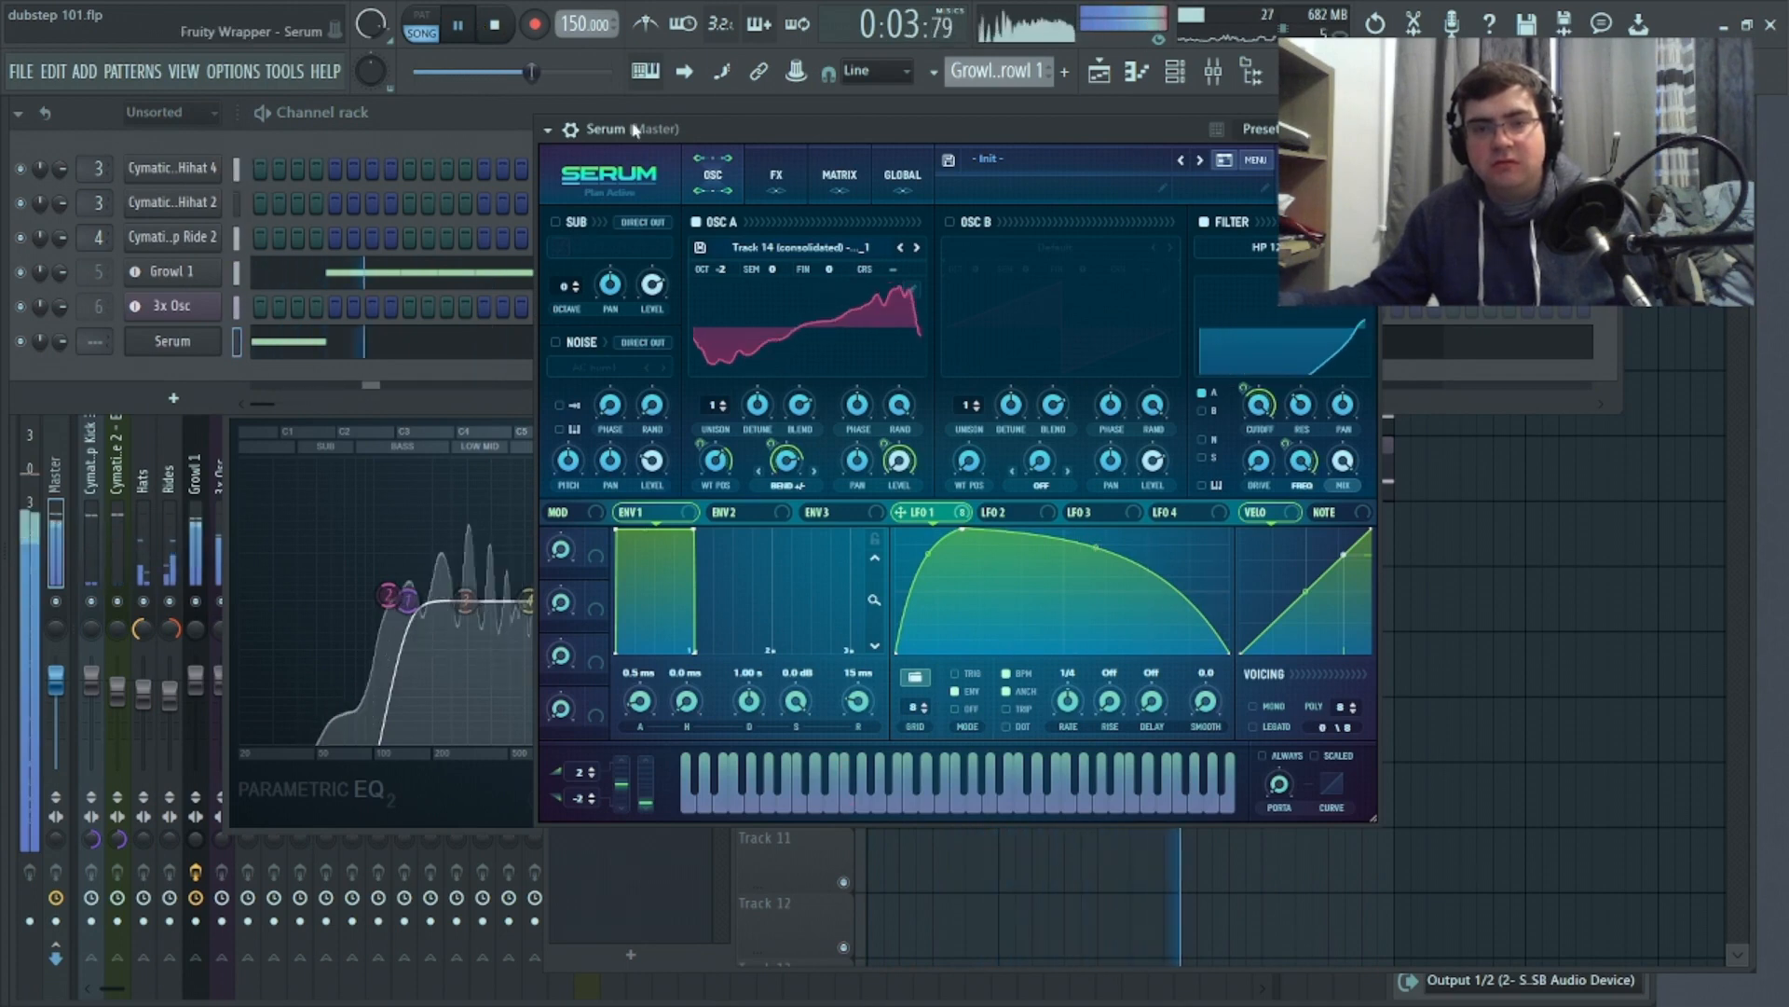
key(space)
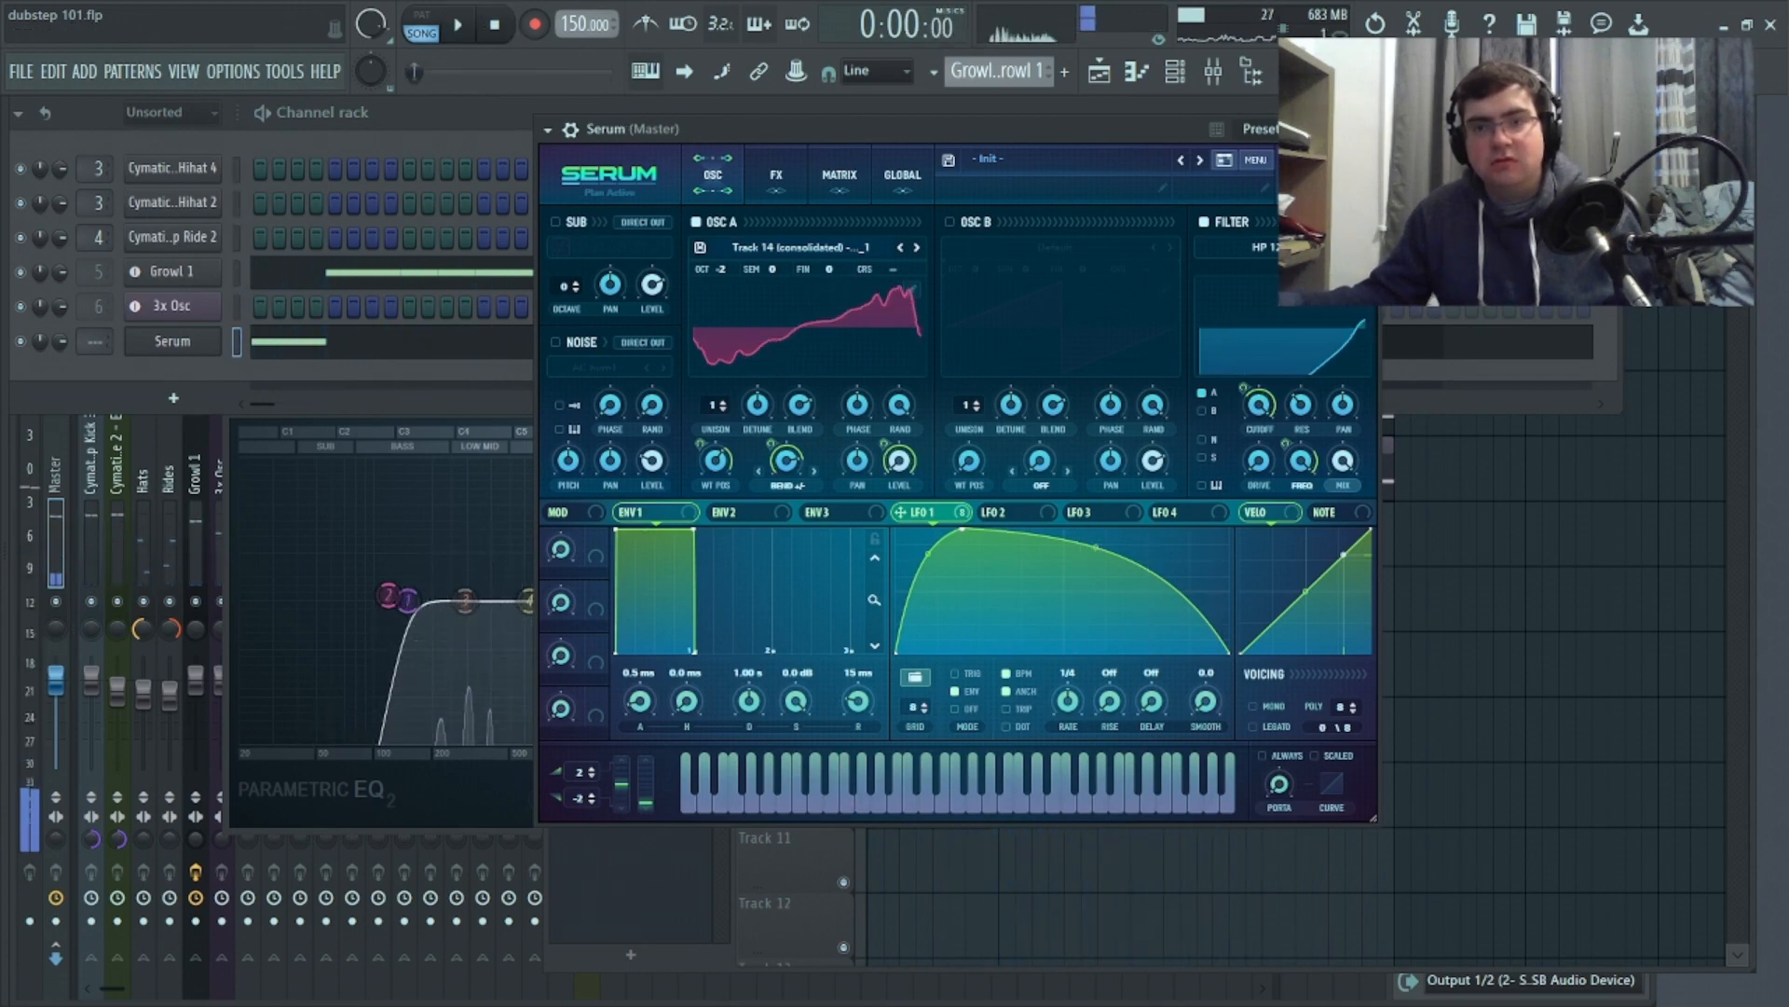
Close the Serum window and assign the Serum channel to a new instrument track
key(Escape)
right_click(182, 345)
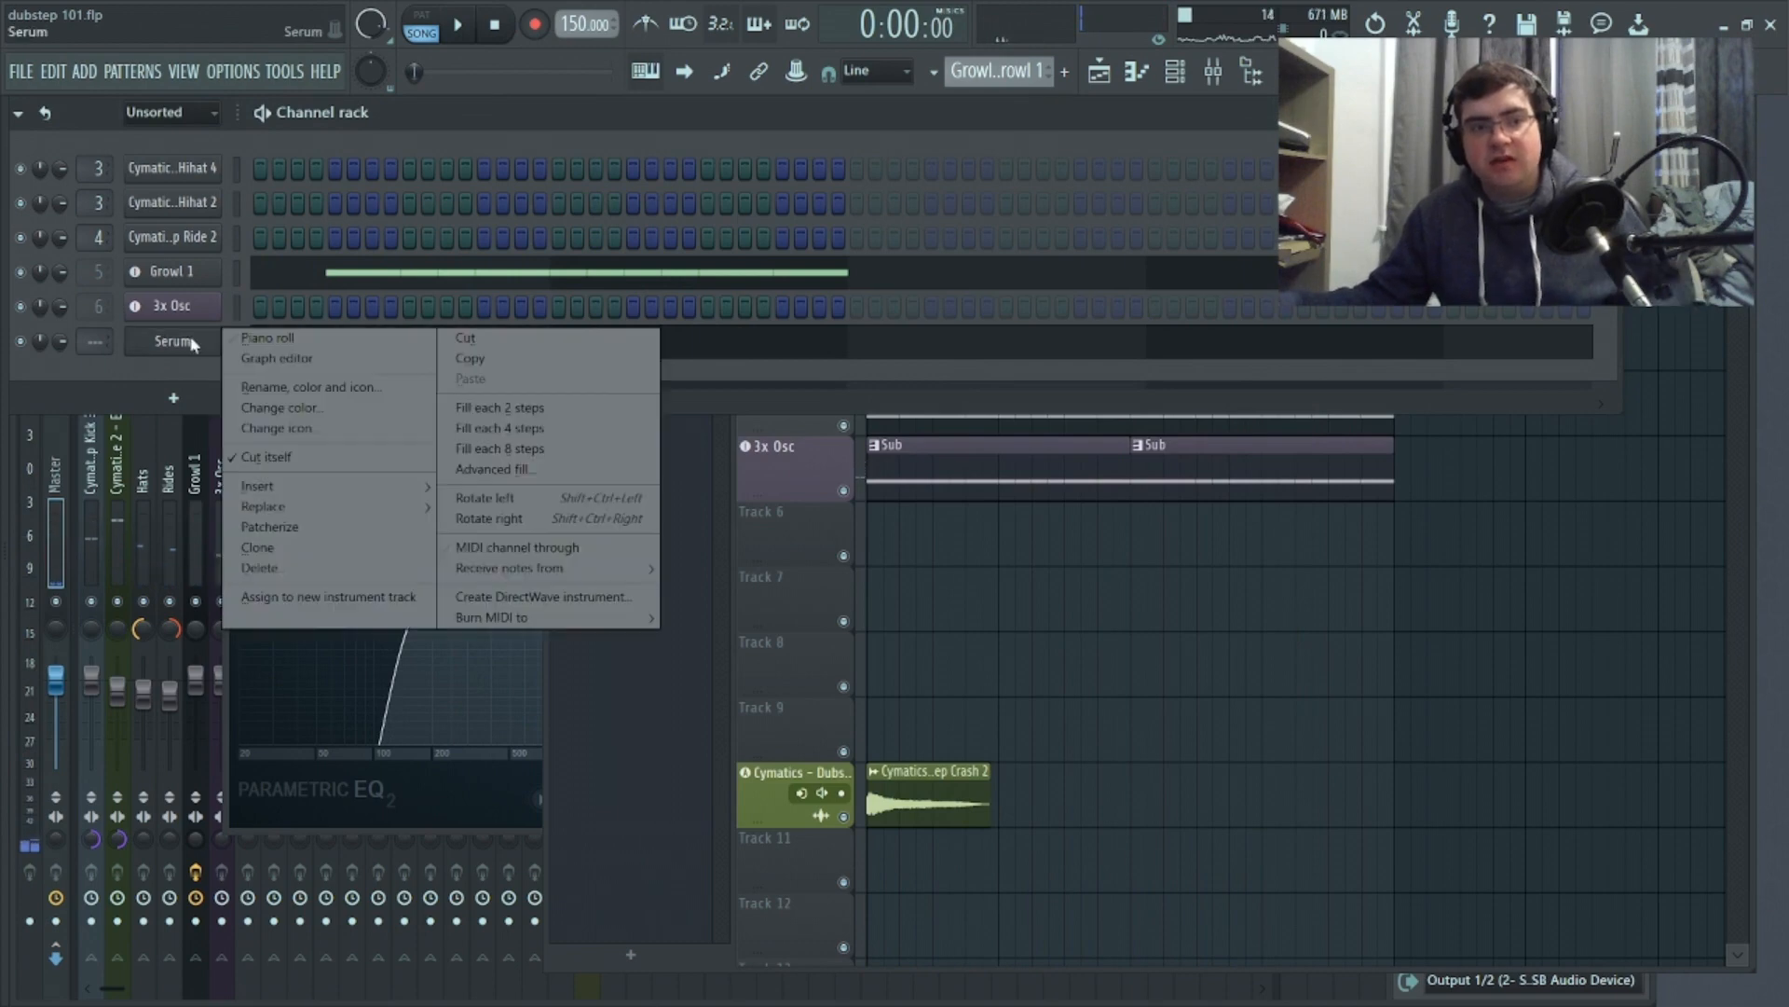
click(331, 591)
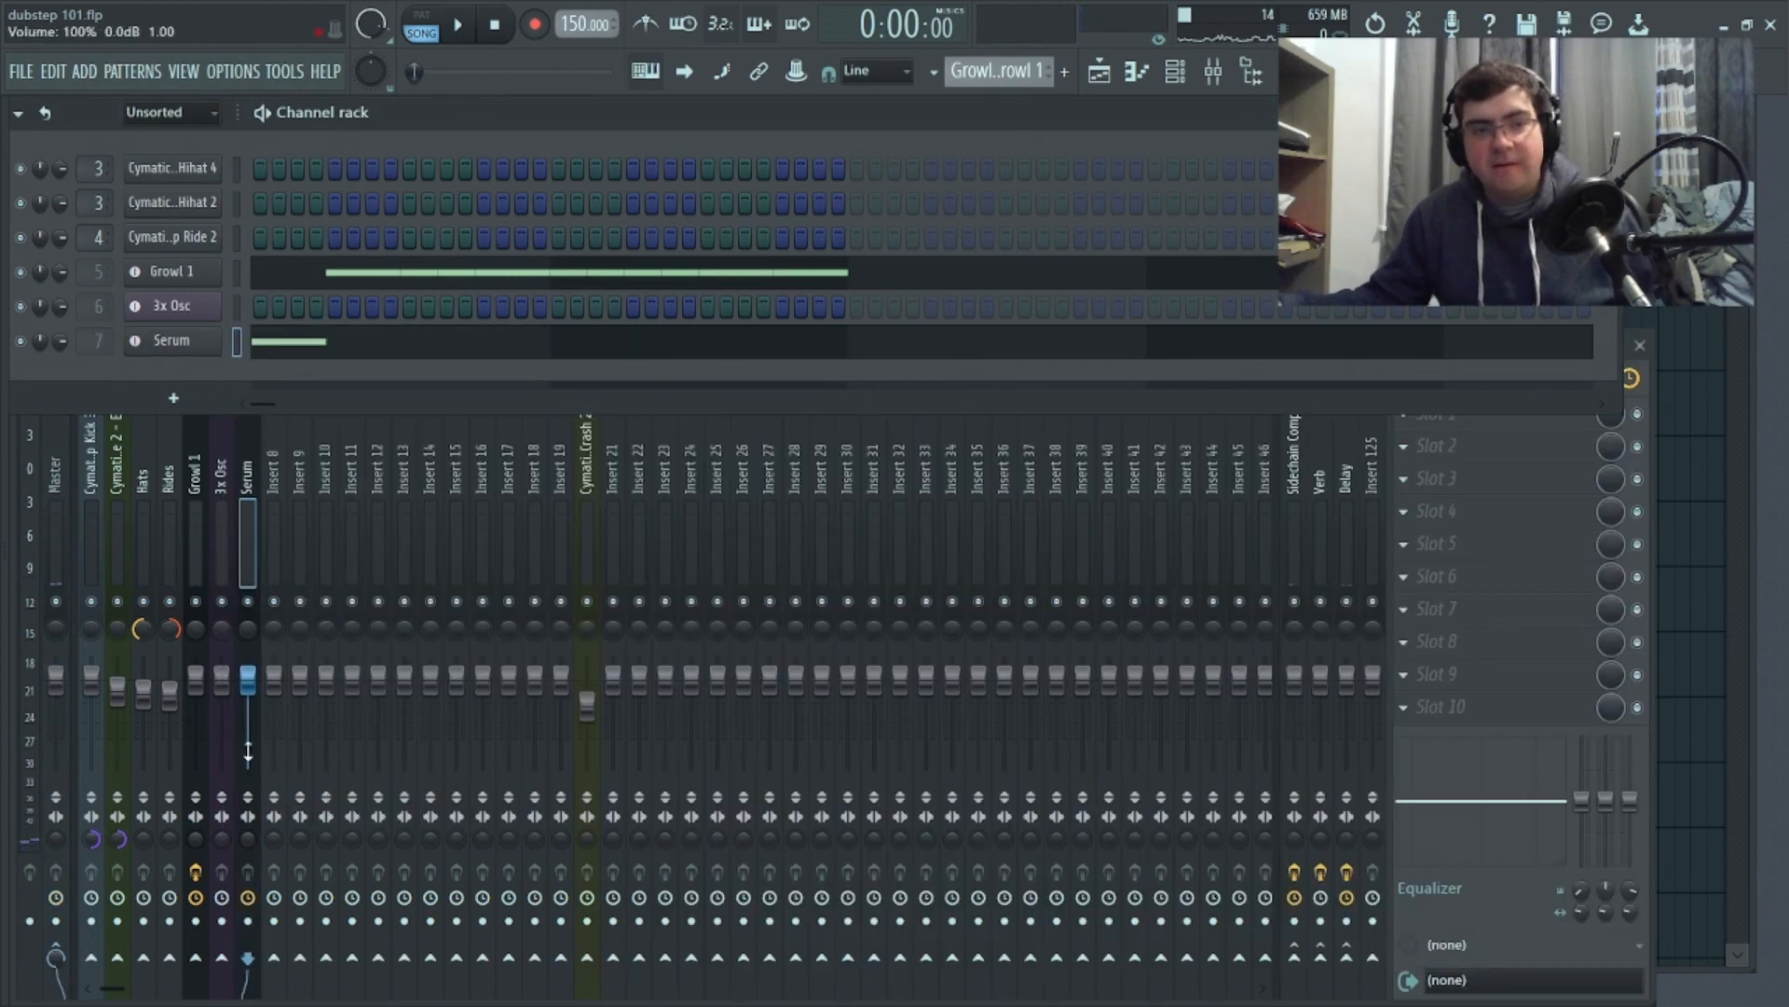
click(262, 489)
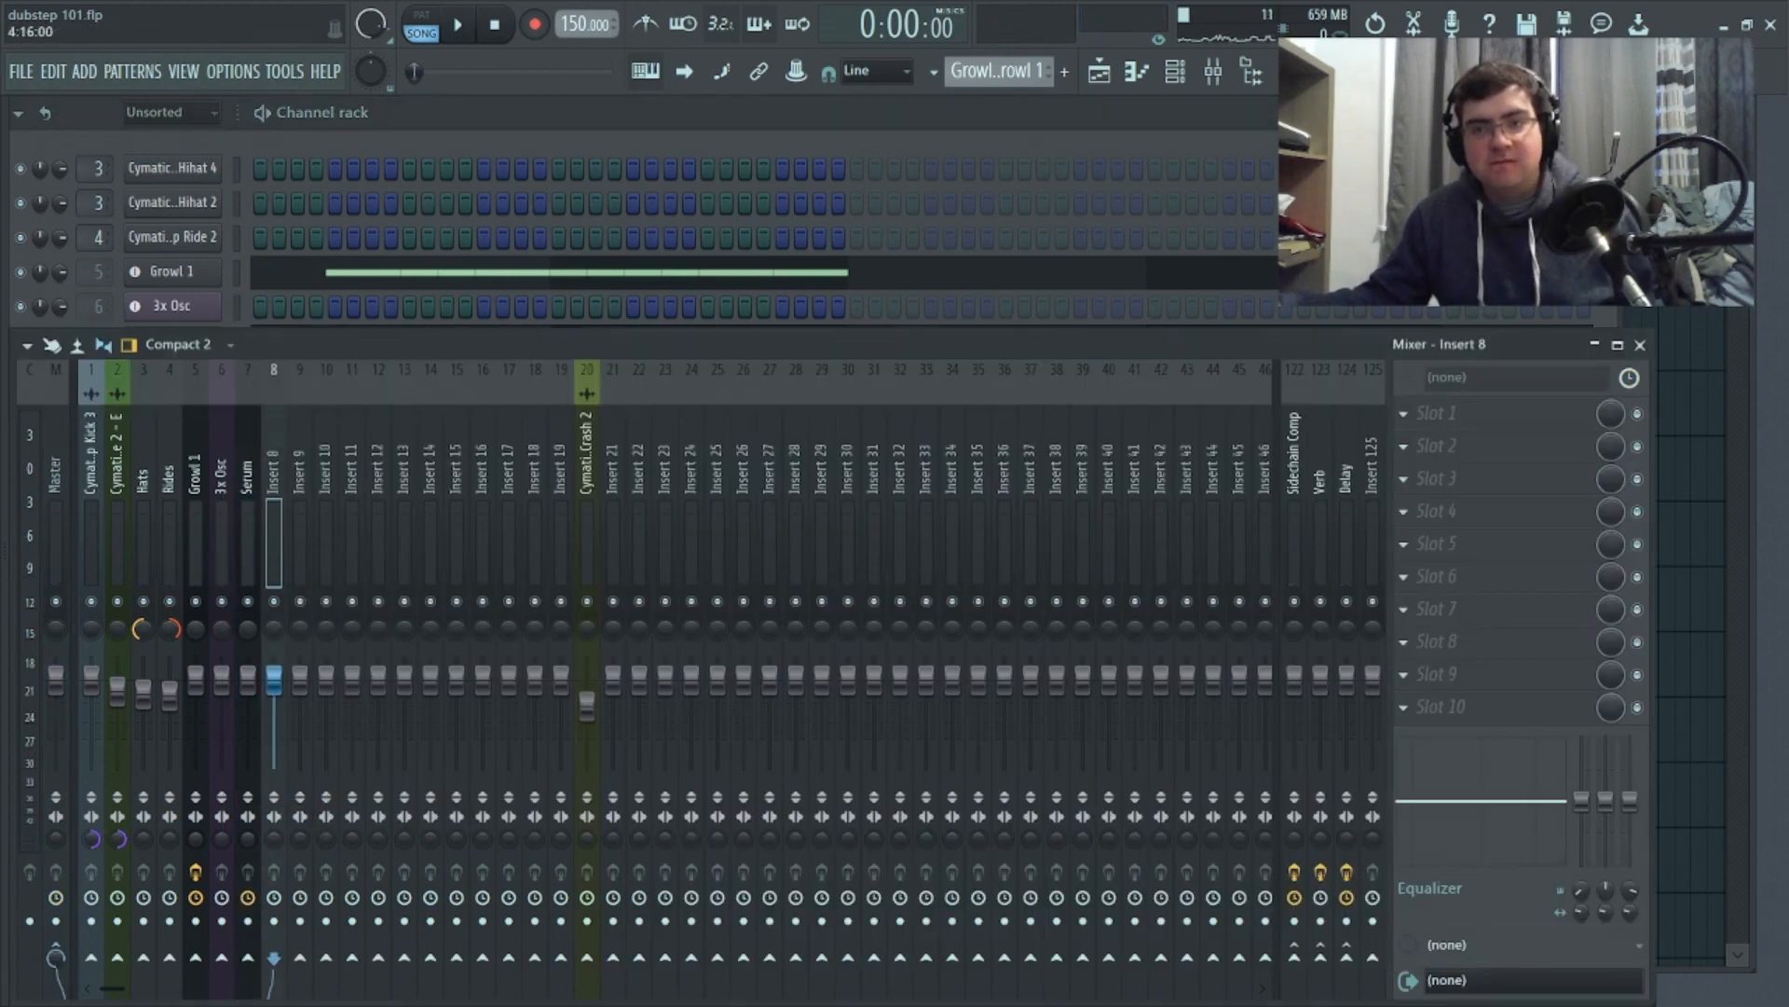
Split the Growl 1 pattern by channel in the playlist
key(F5)
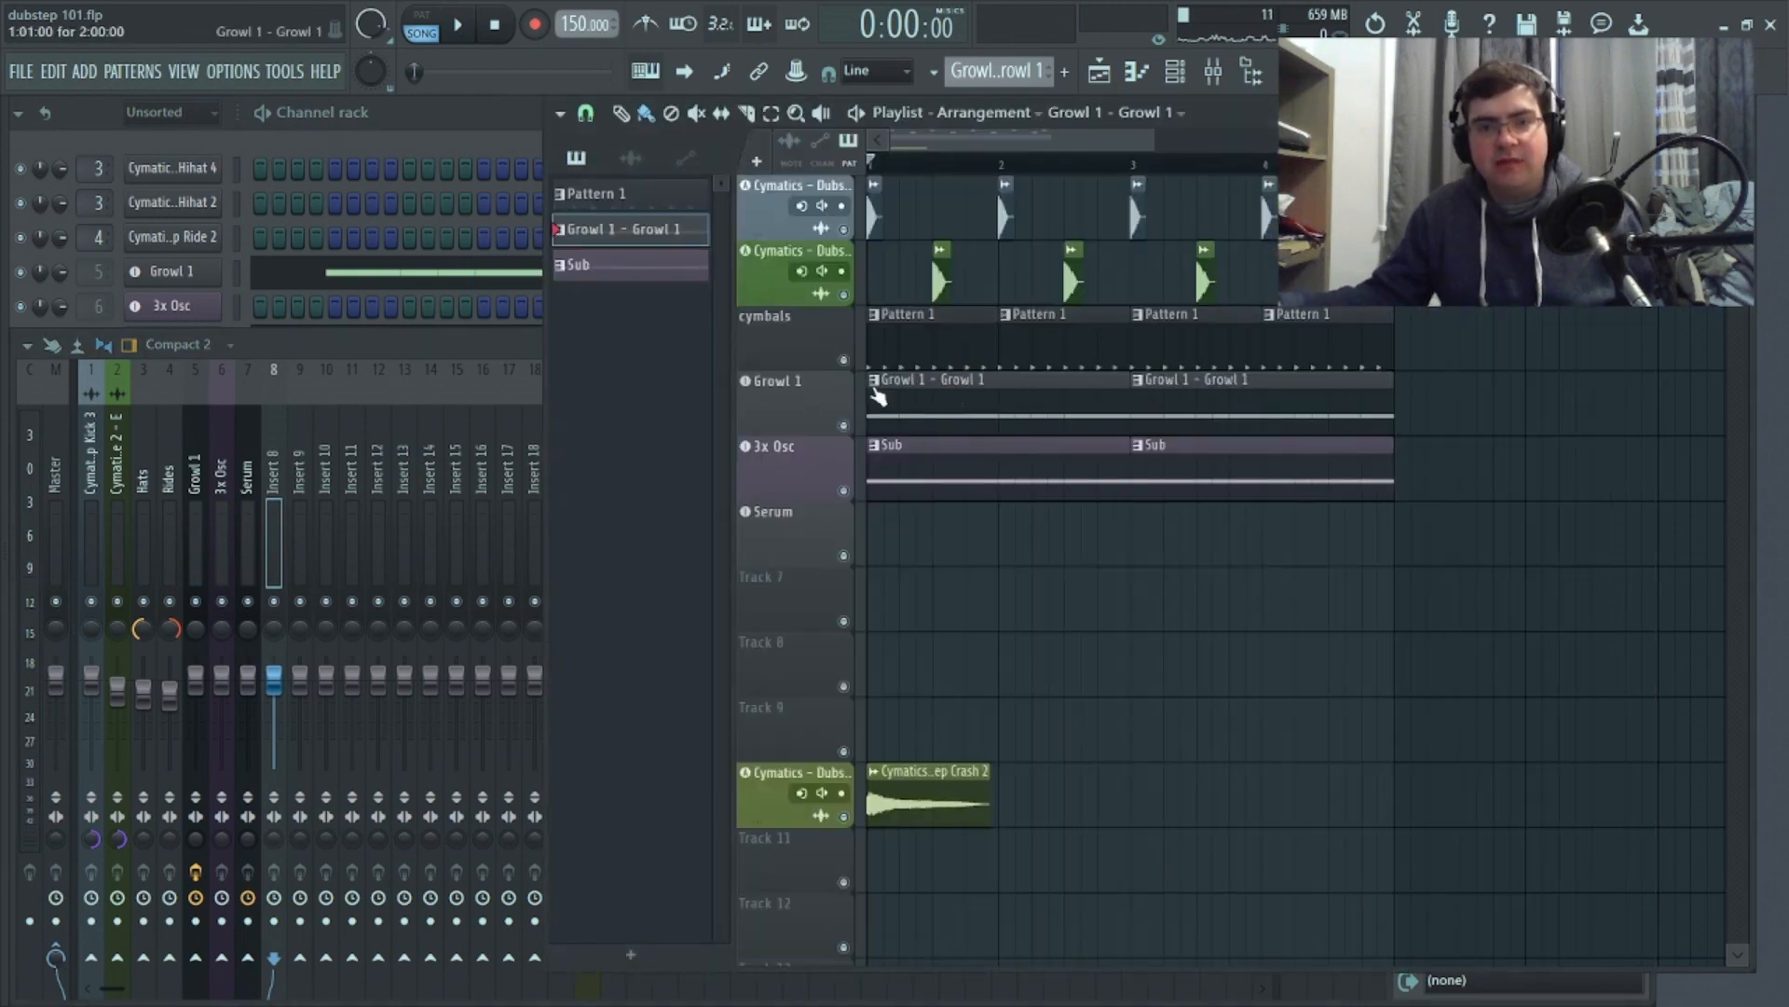
right_click(643, 228)
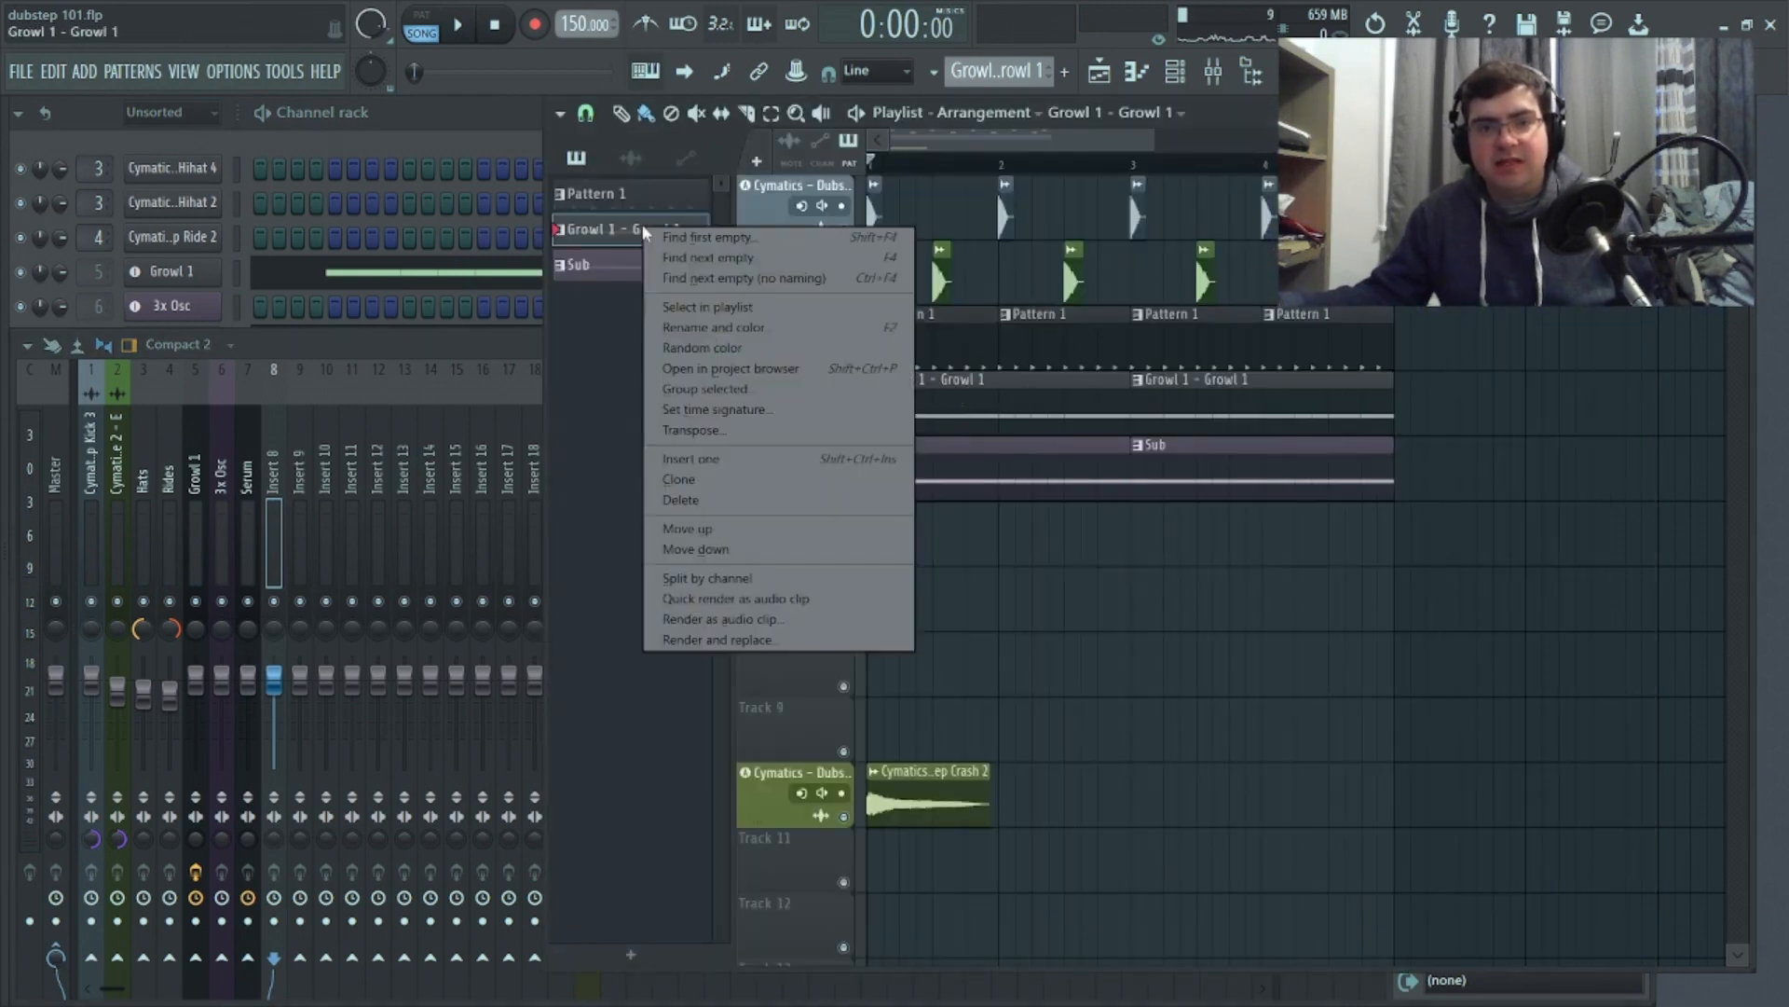
click(781, 578)
Arrange the split clips with Serum clips on the Serum track at bars 1 and 3, and check the result in playback
drag(1058, 390, 1001, 587)
mouse_move(926, 424)
mouse_down()
mouse_move(906, 559)
mouse_move(934, 404)
mouse_up()
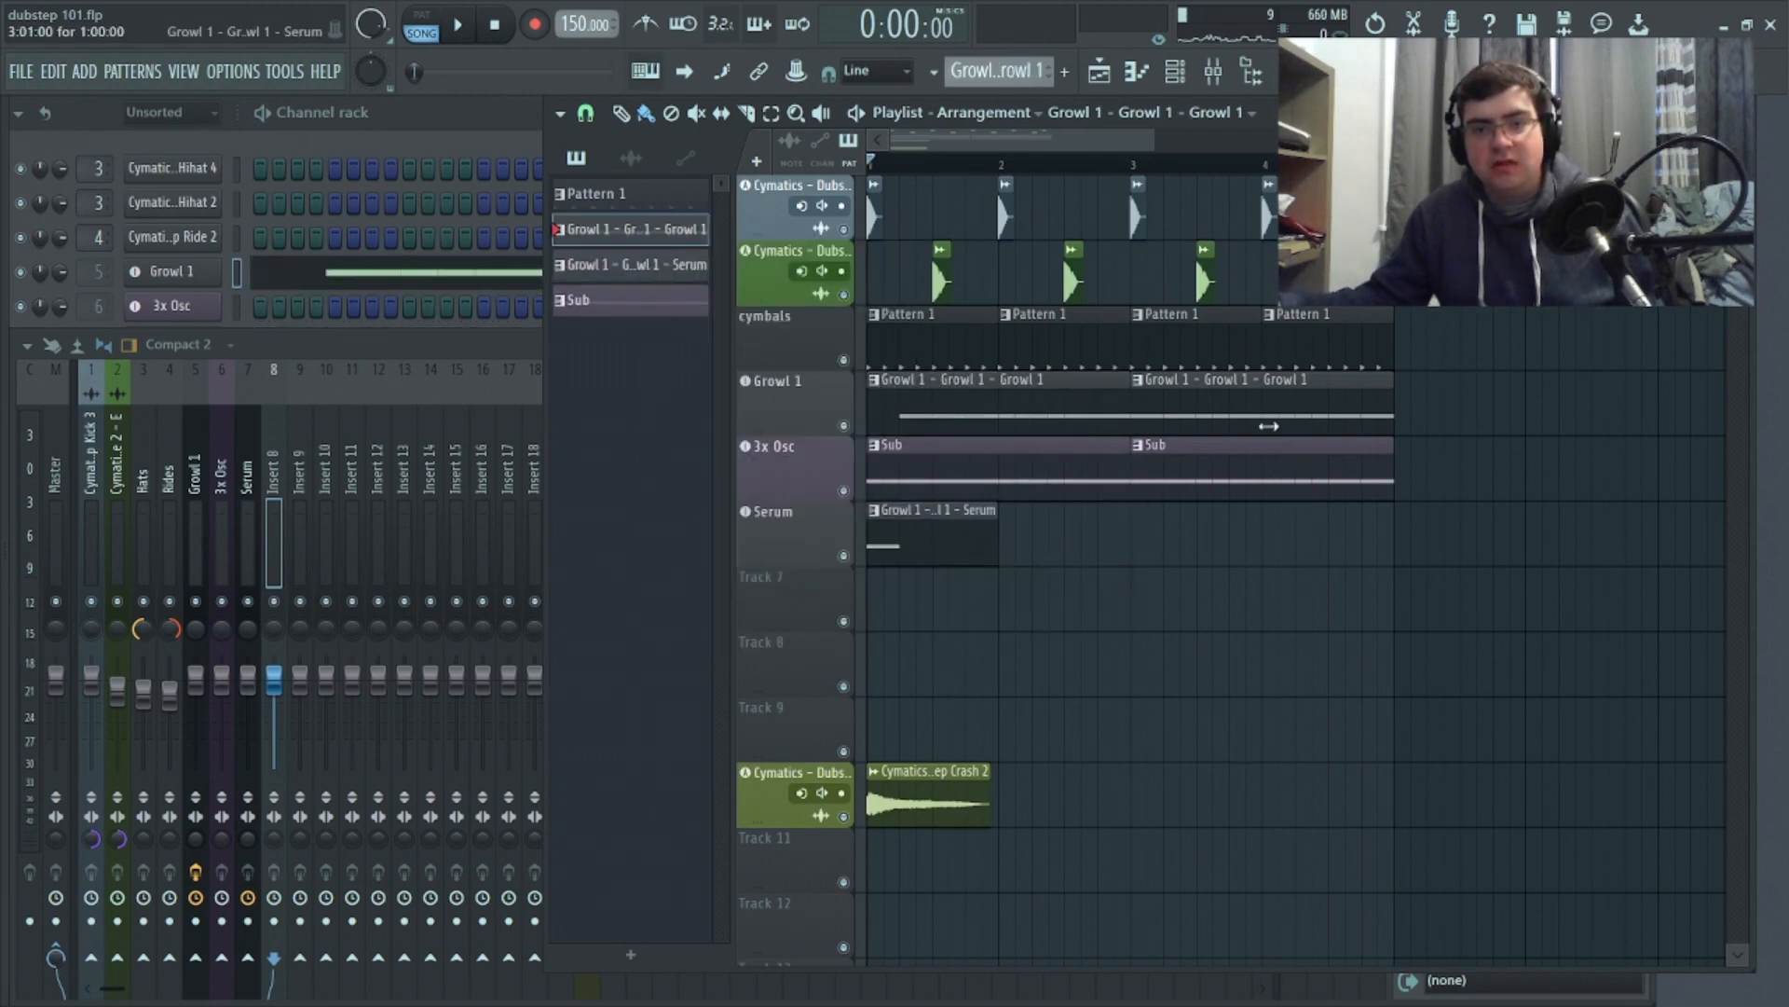
drag(1218, 410, 1217, 578)
drag(1186, 404, 1174, 551)
drag(1286, 545, 1300, 410)
click(1300, 410)
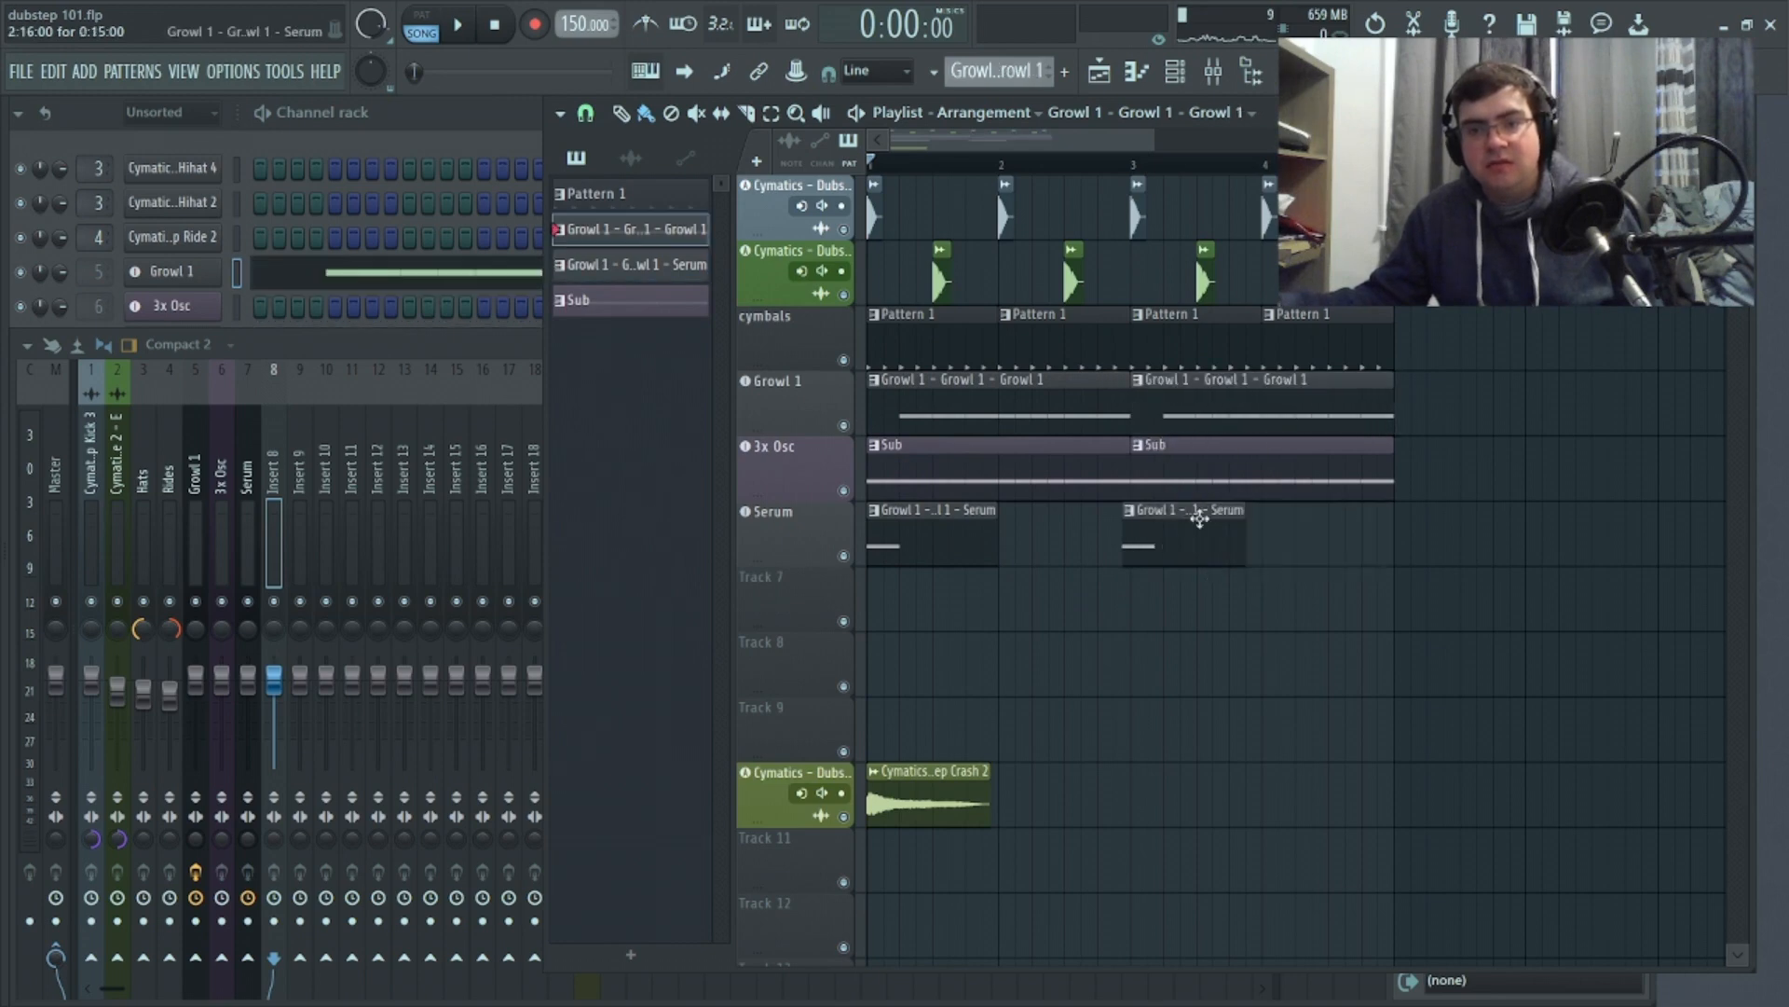
click(1215, 543)
click(458, 27)
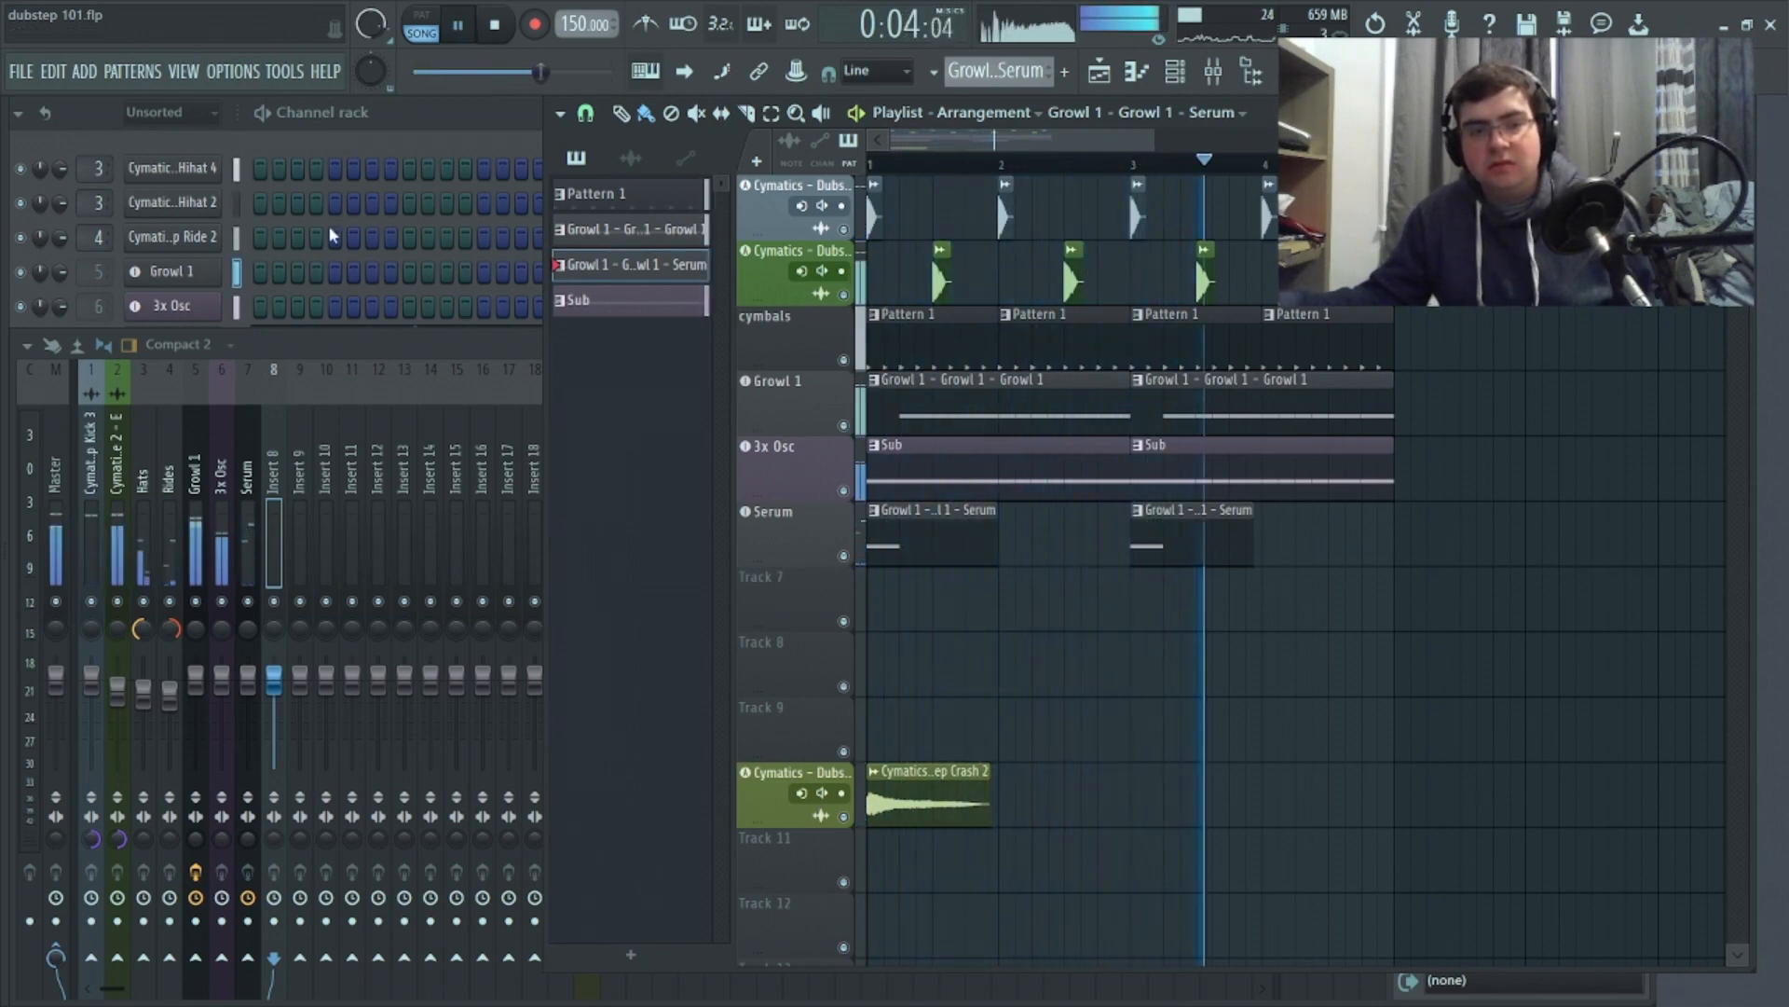
click(506, 30)
Route the Serum mixer track only to Sidechain Comp, add Verb and Delay sends with Verb at about 19%, and play it back
click(254, 502)
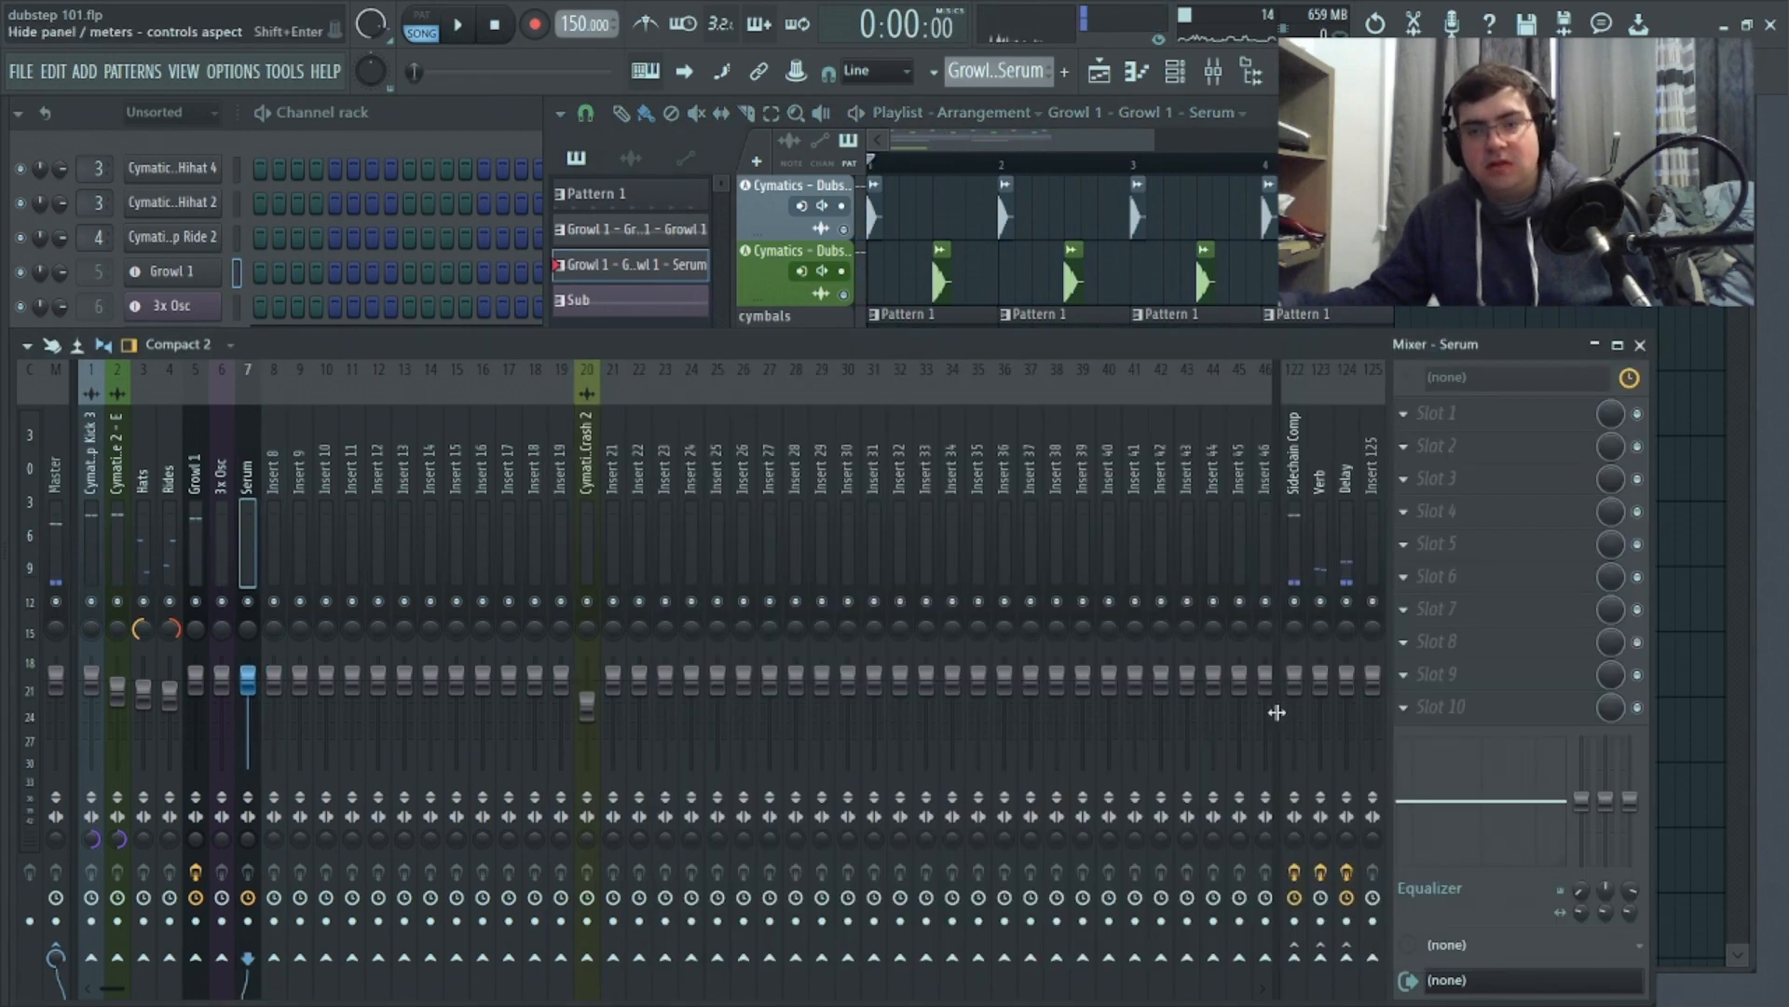
right_click(1295, 957)
click(1342, 963)
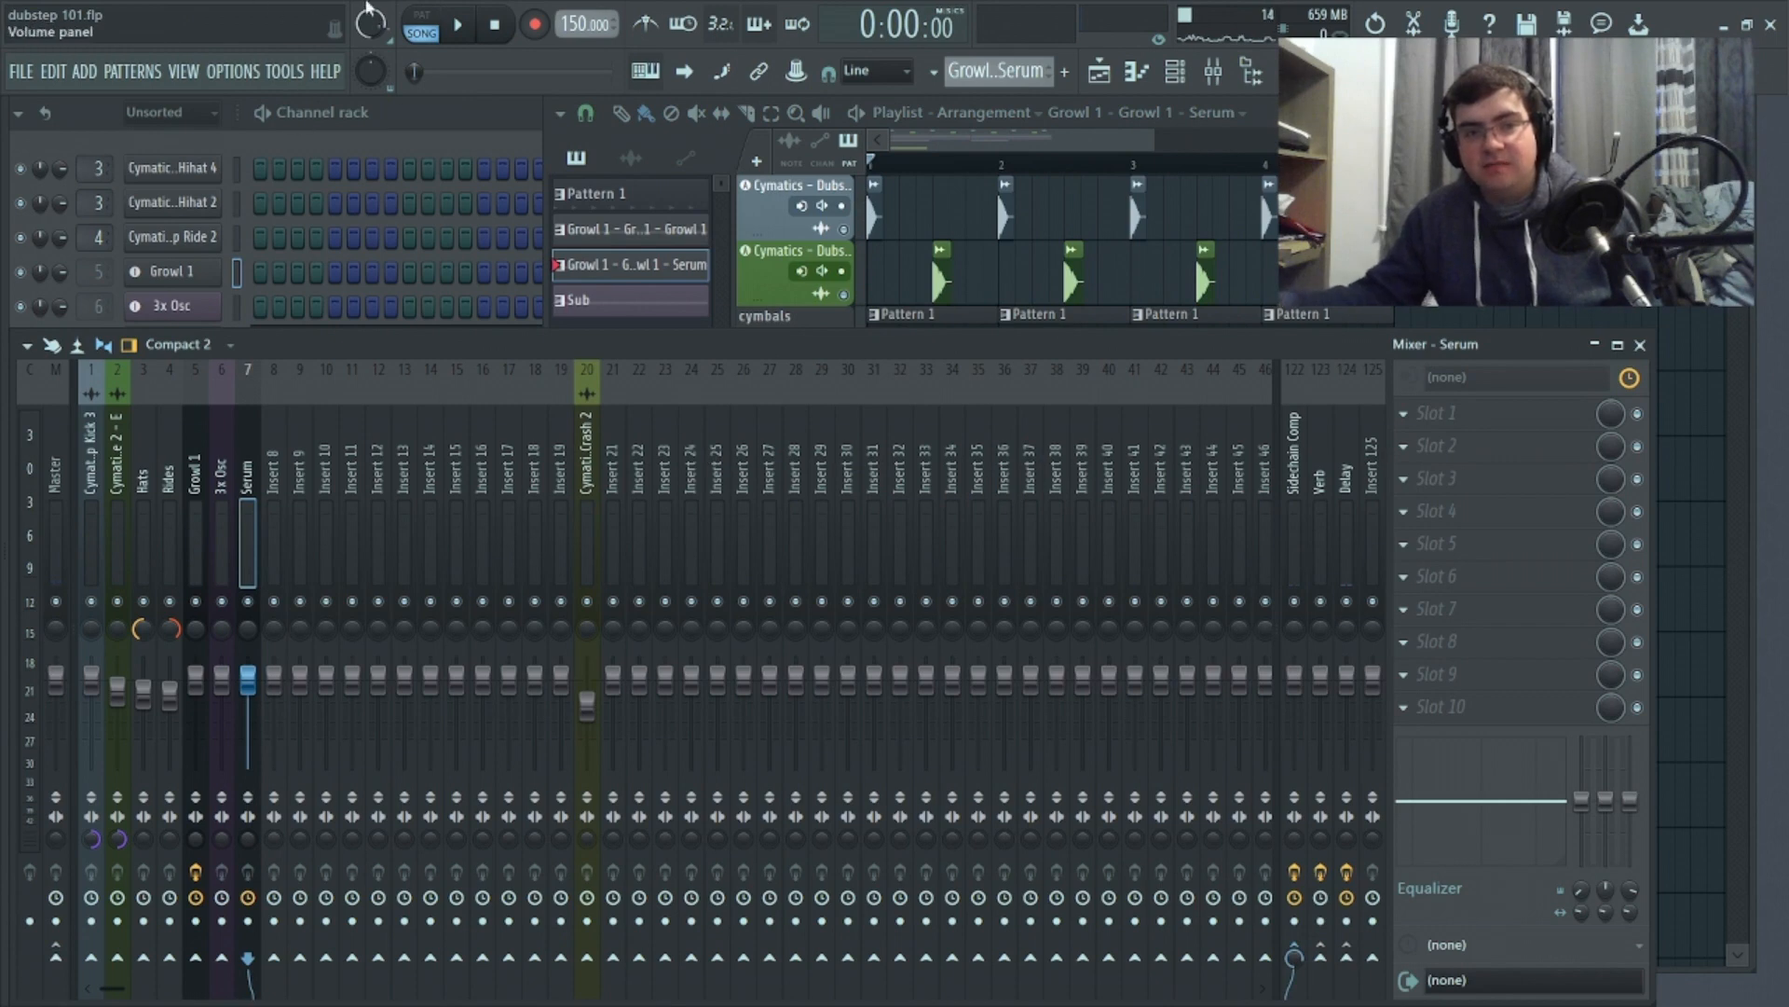
click(1348, 960)
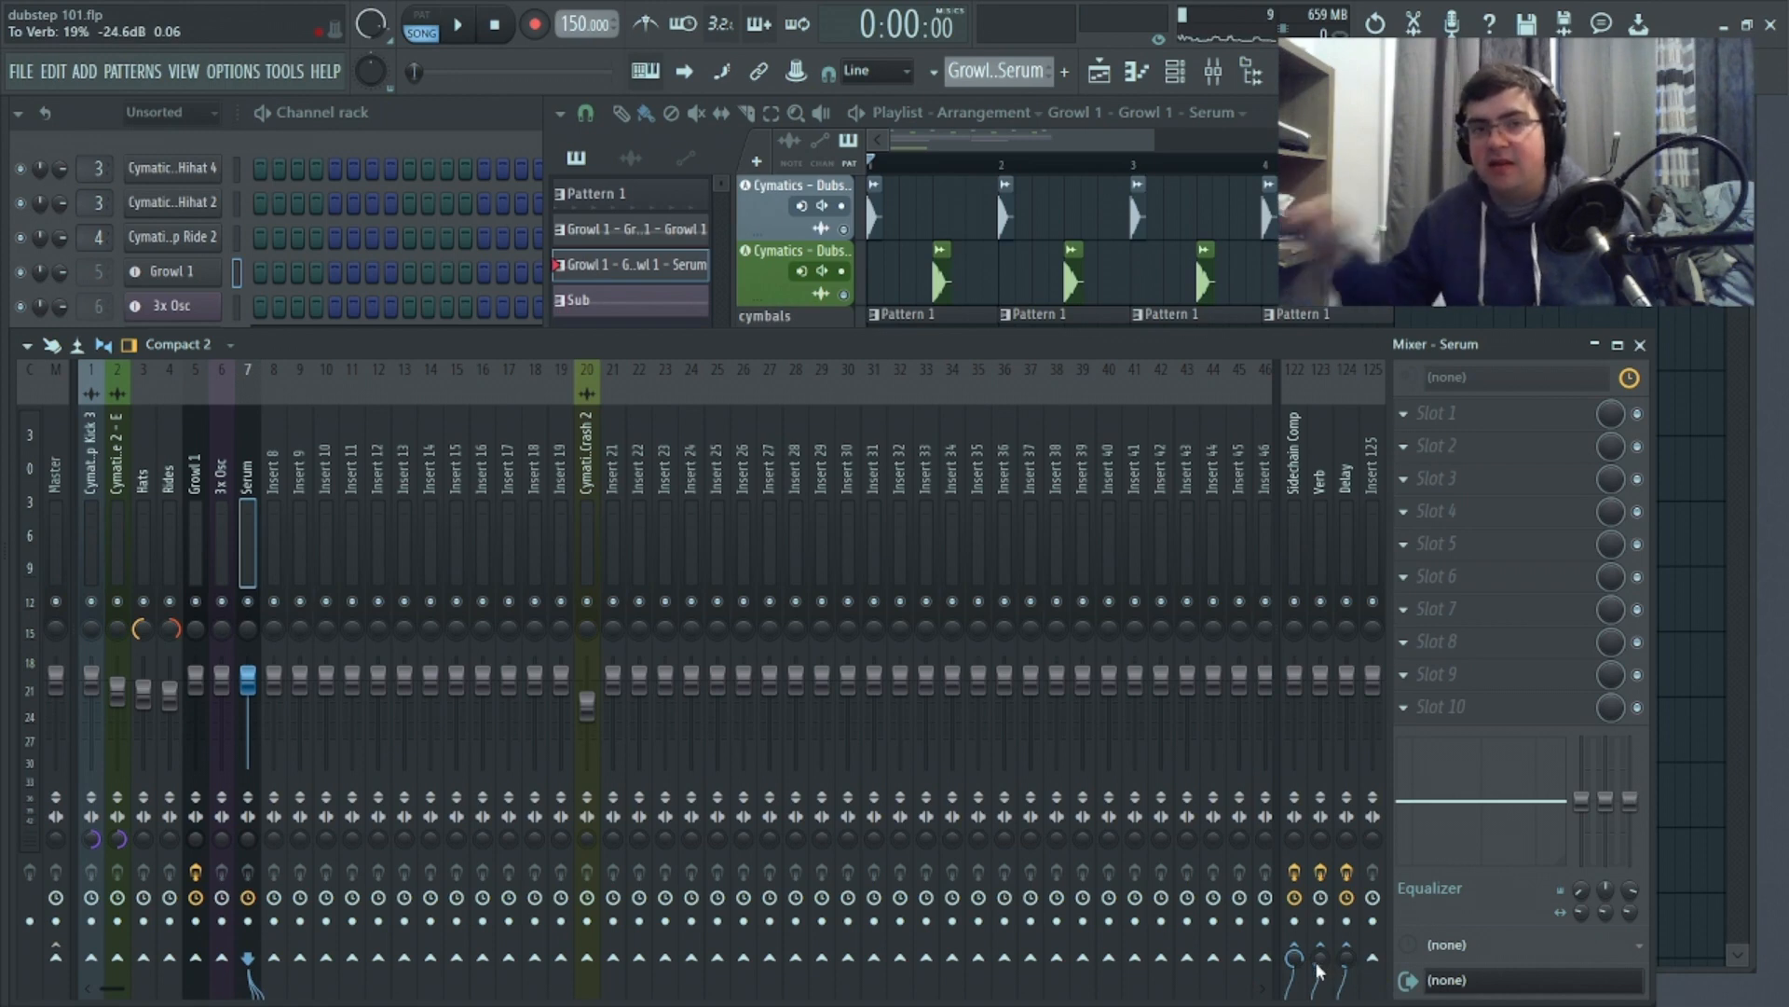
click(466, 29)
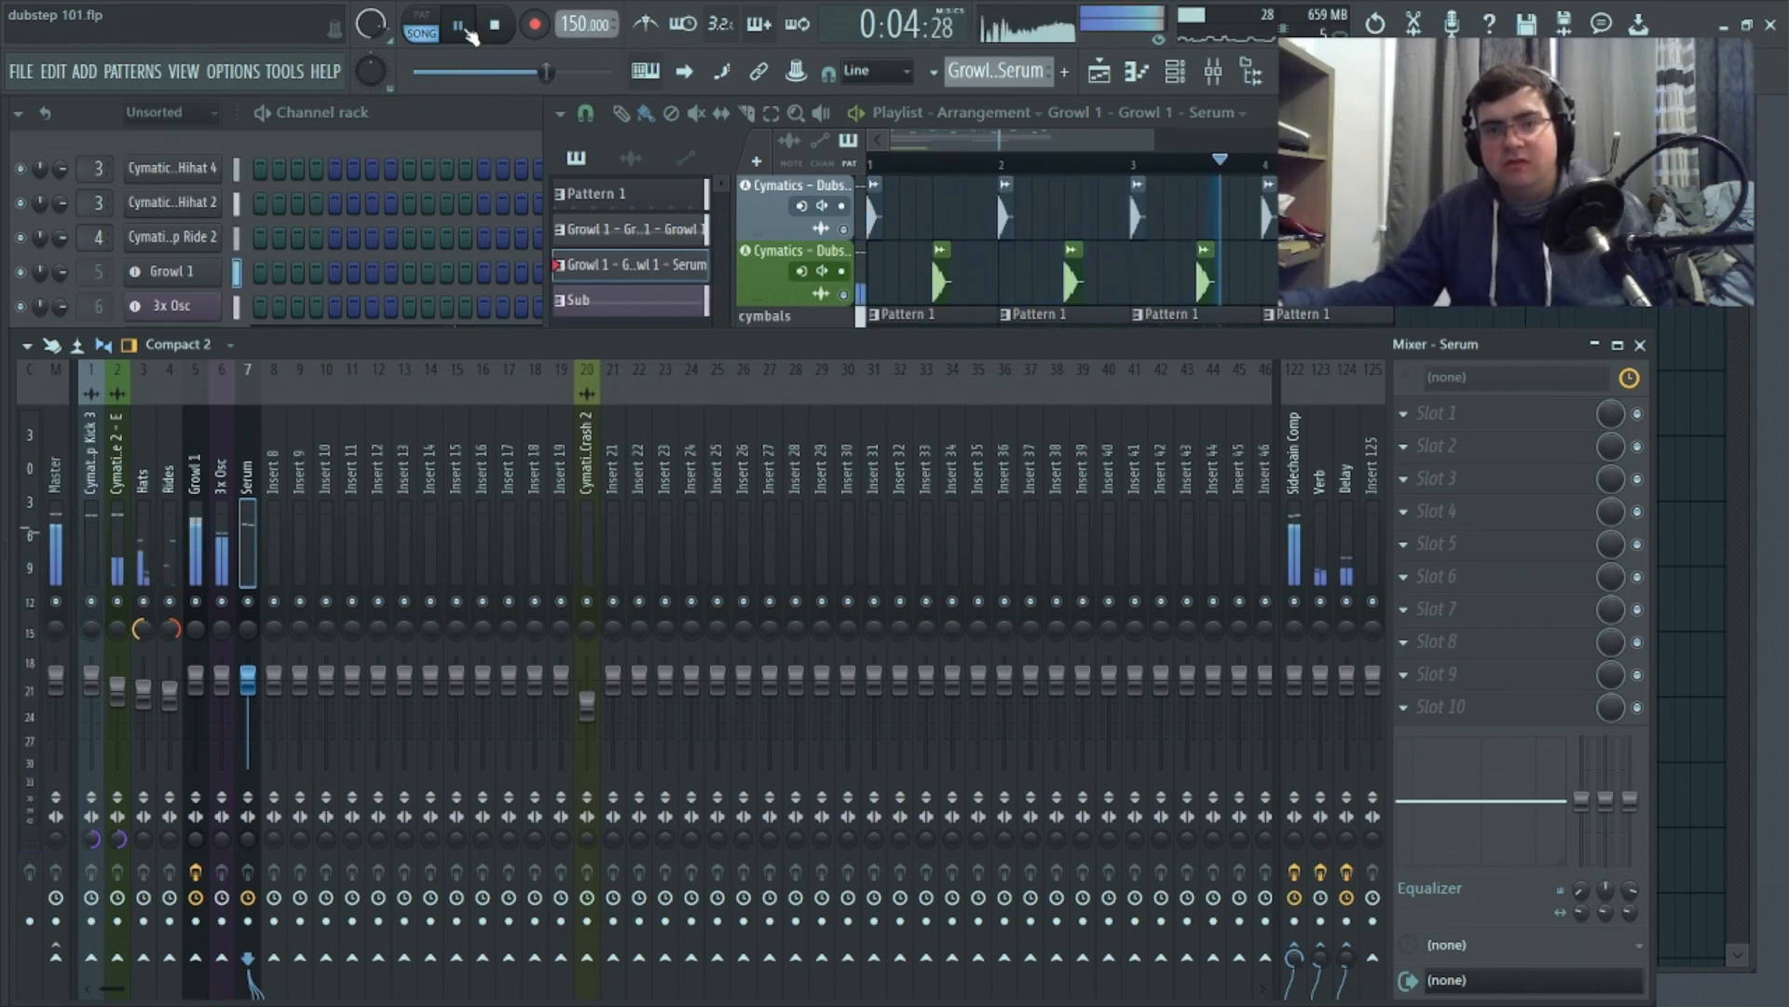
click(493, 27)
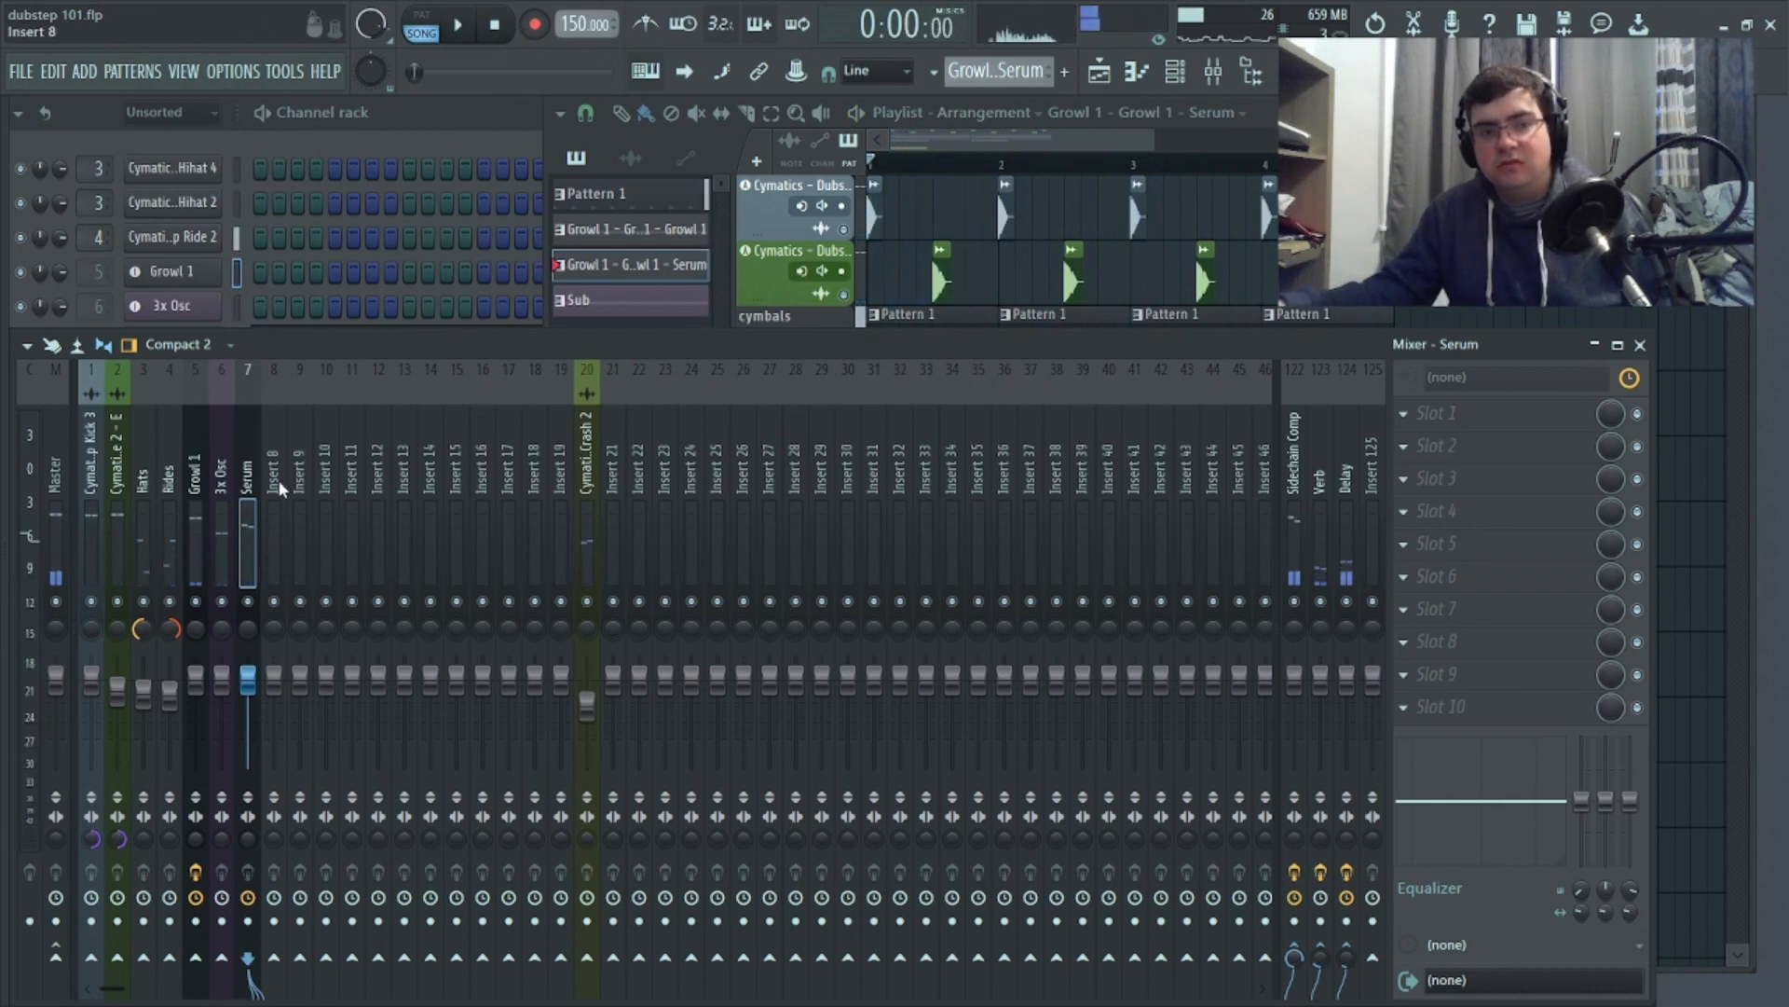
Load OTT into the first effect slot of the Serum mixer track and move its window clear of the channel rack
click(1437, 411)
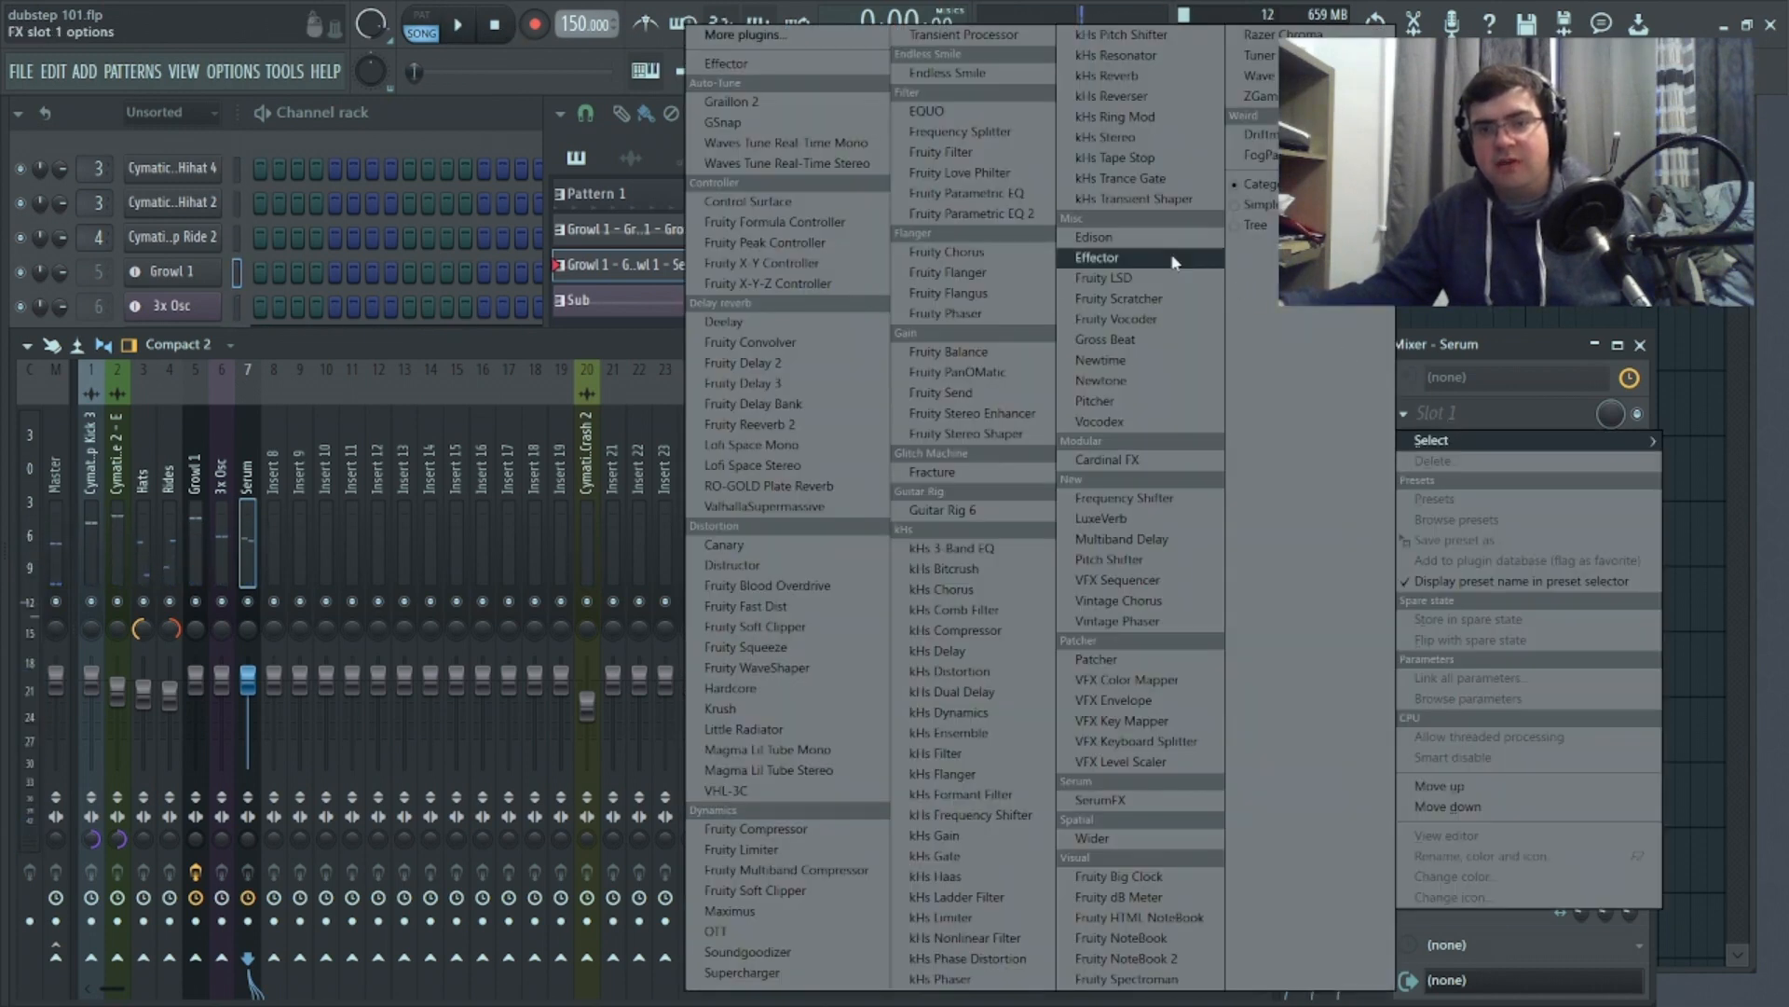
click(783, 931)
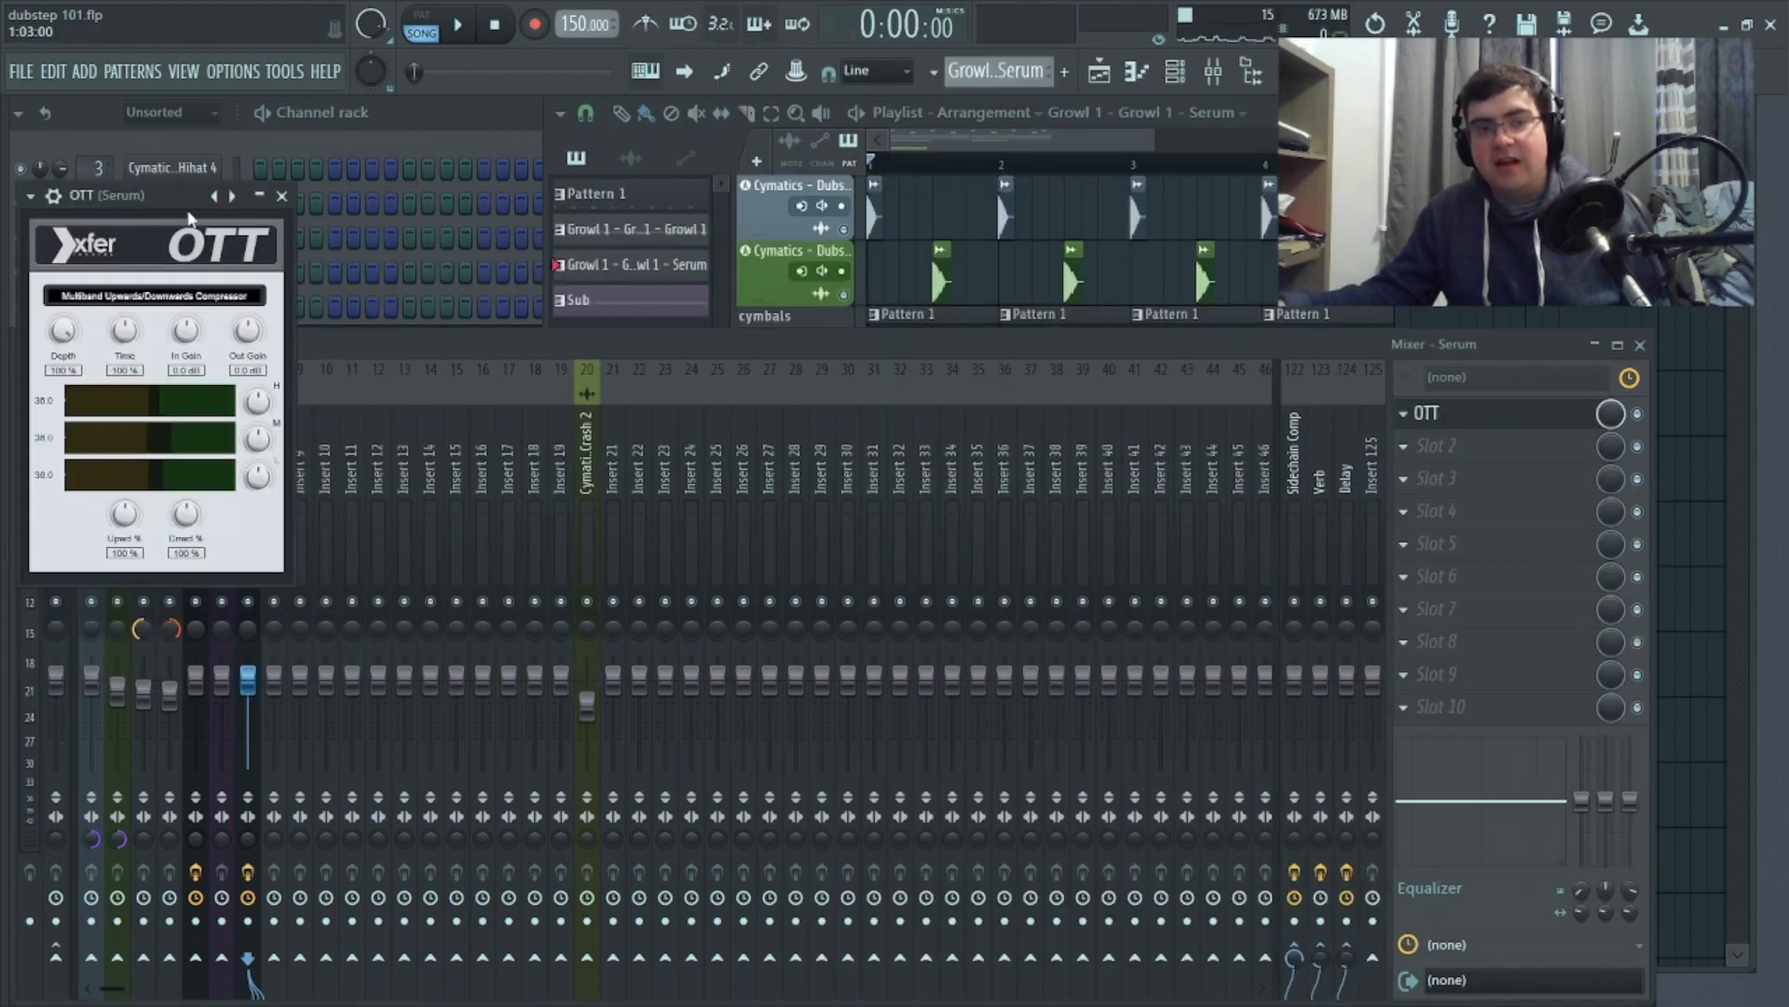
drag(191, 210, 572, 211)
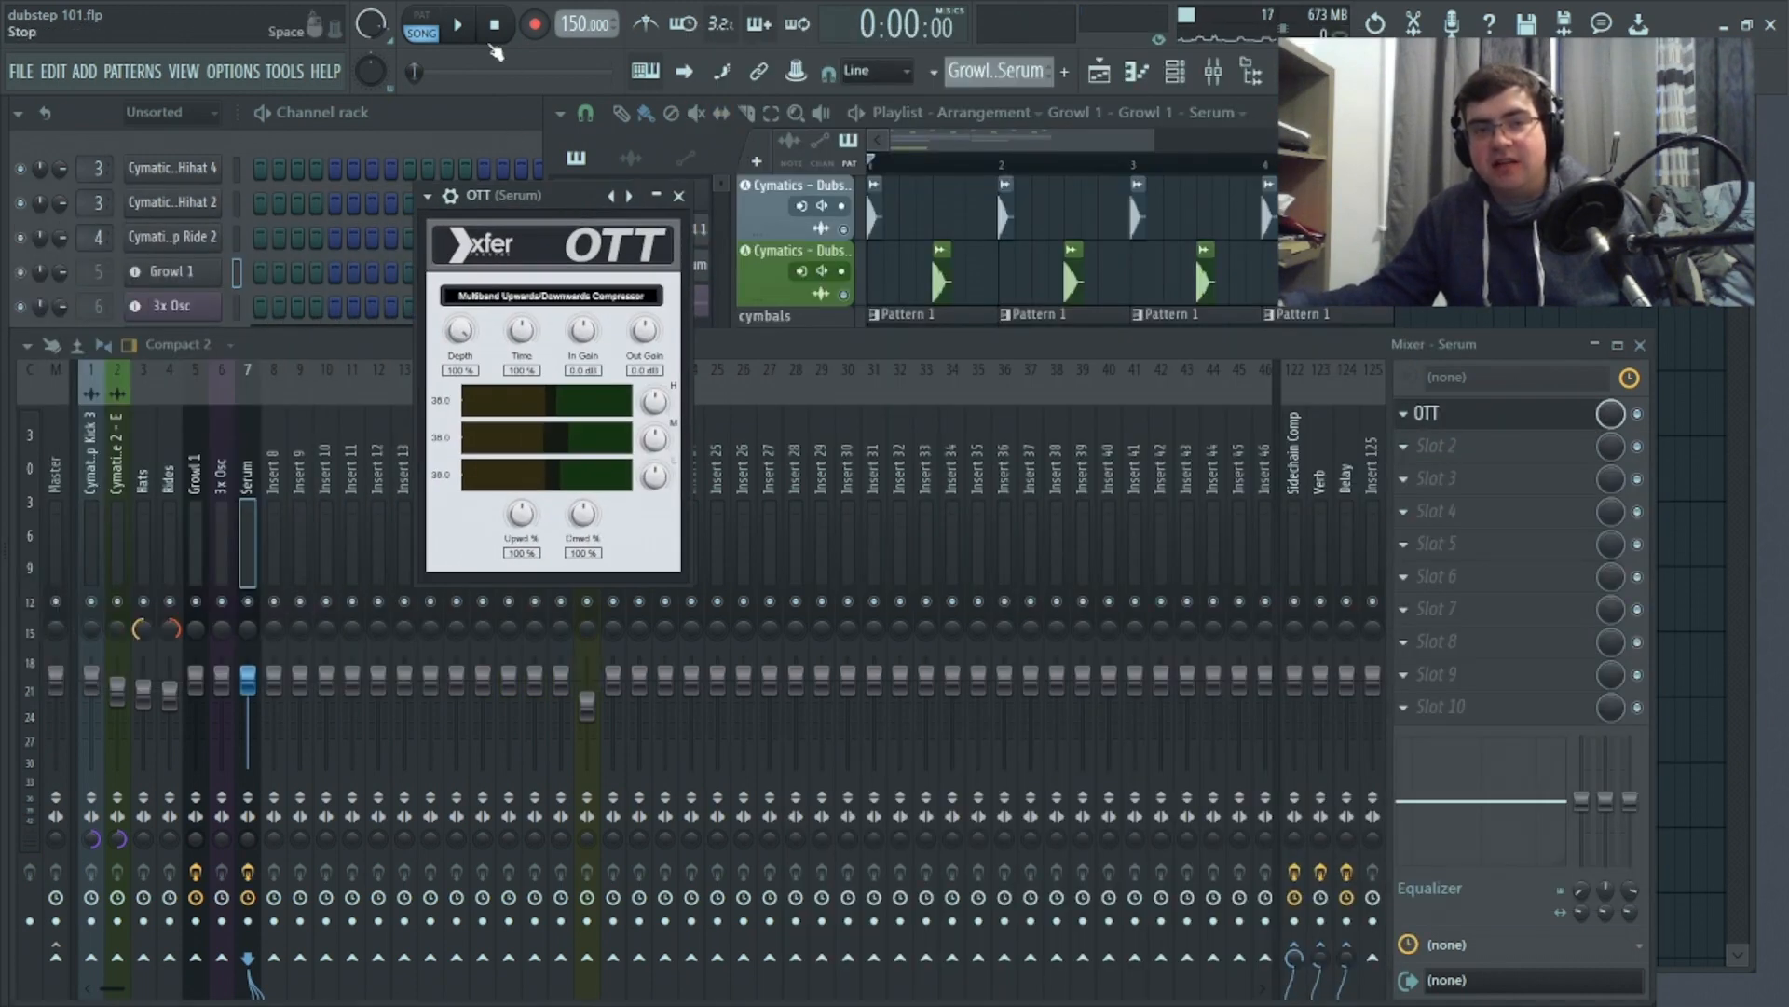
Loop the first beat of the arrangement and set OTT's depth to 47% and output gain to about 3.9 dB during playback
drag(899, 168, 871, 174)
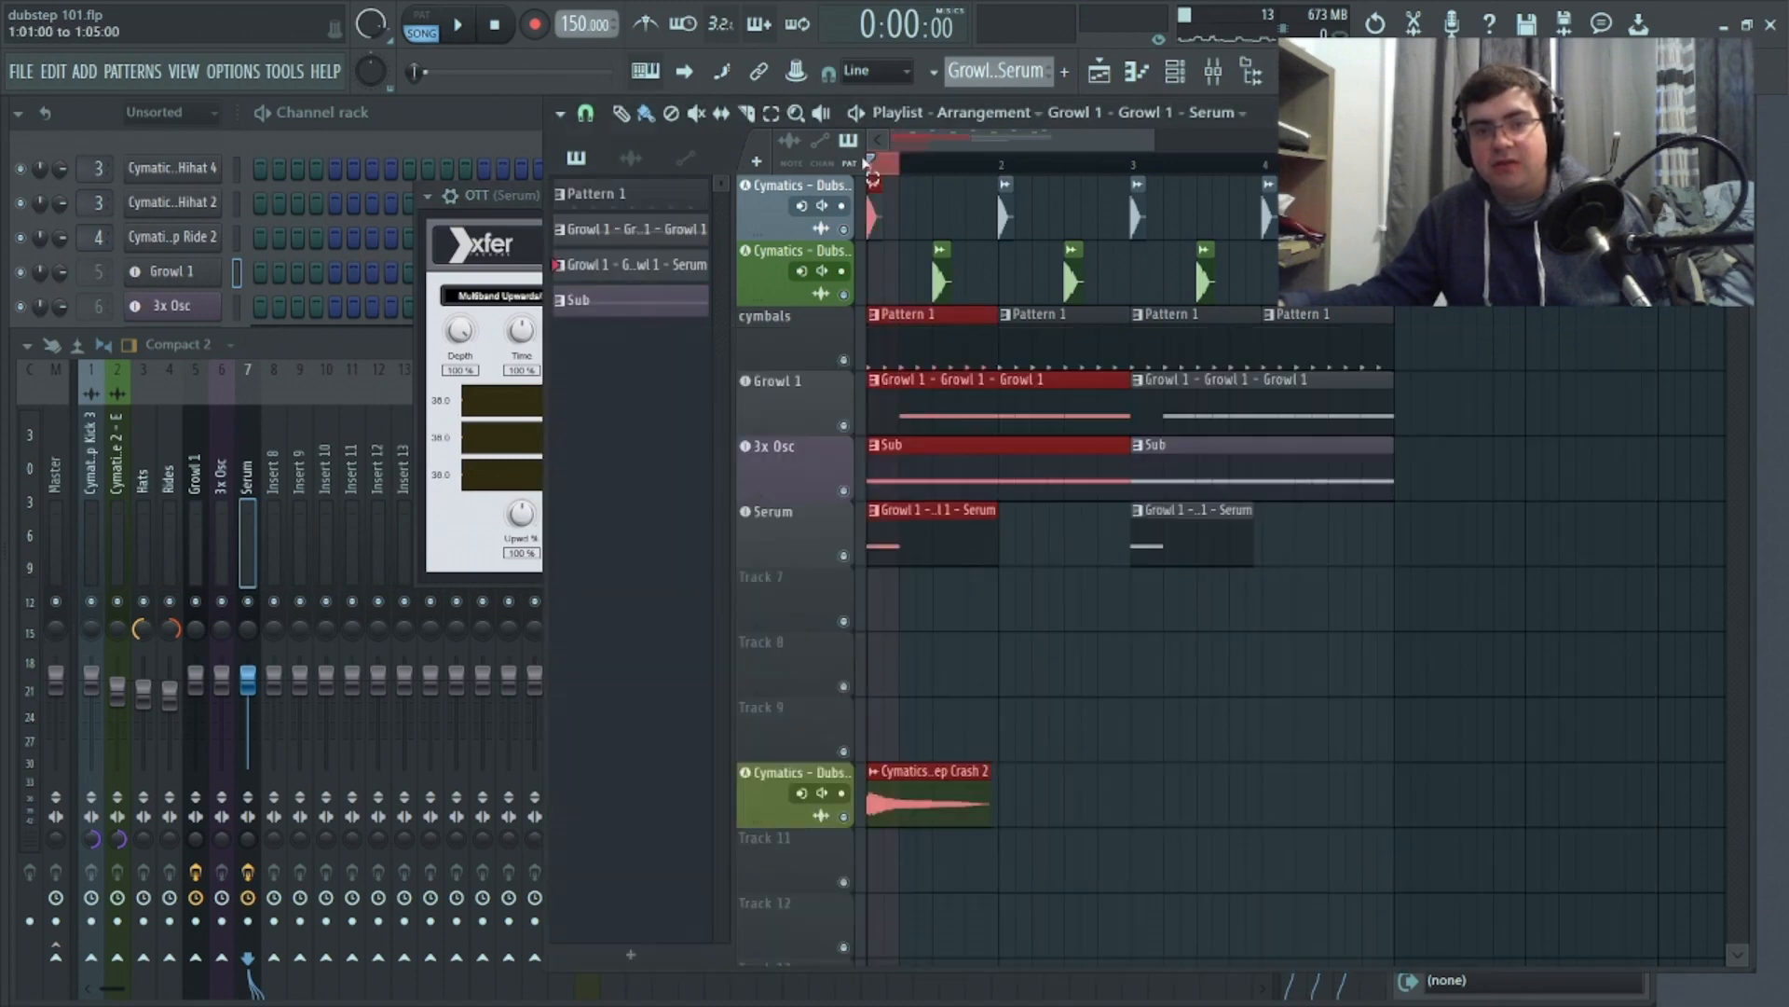
click(458, 24)
click(491, 196)
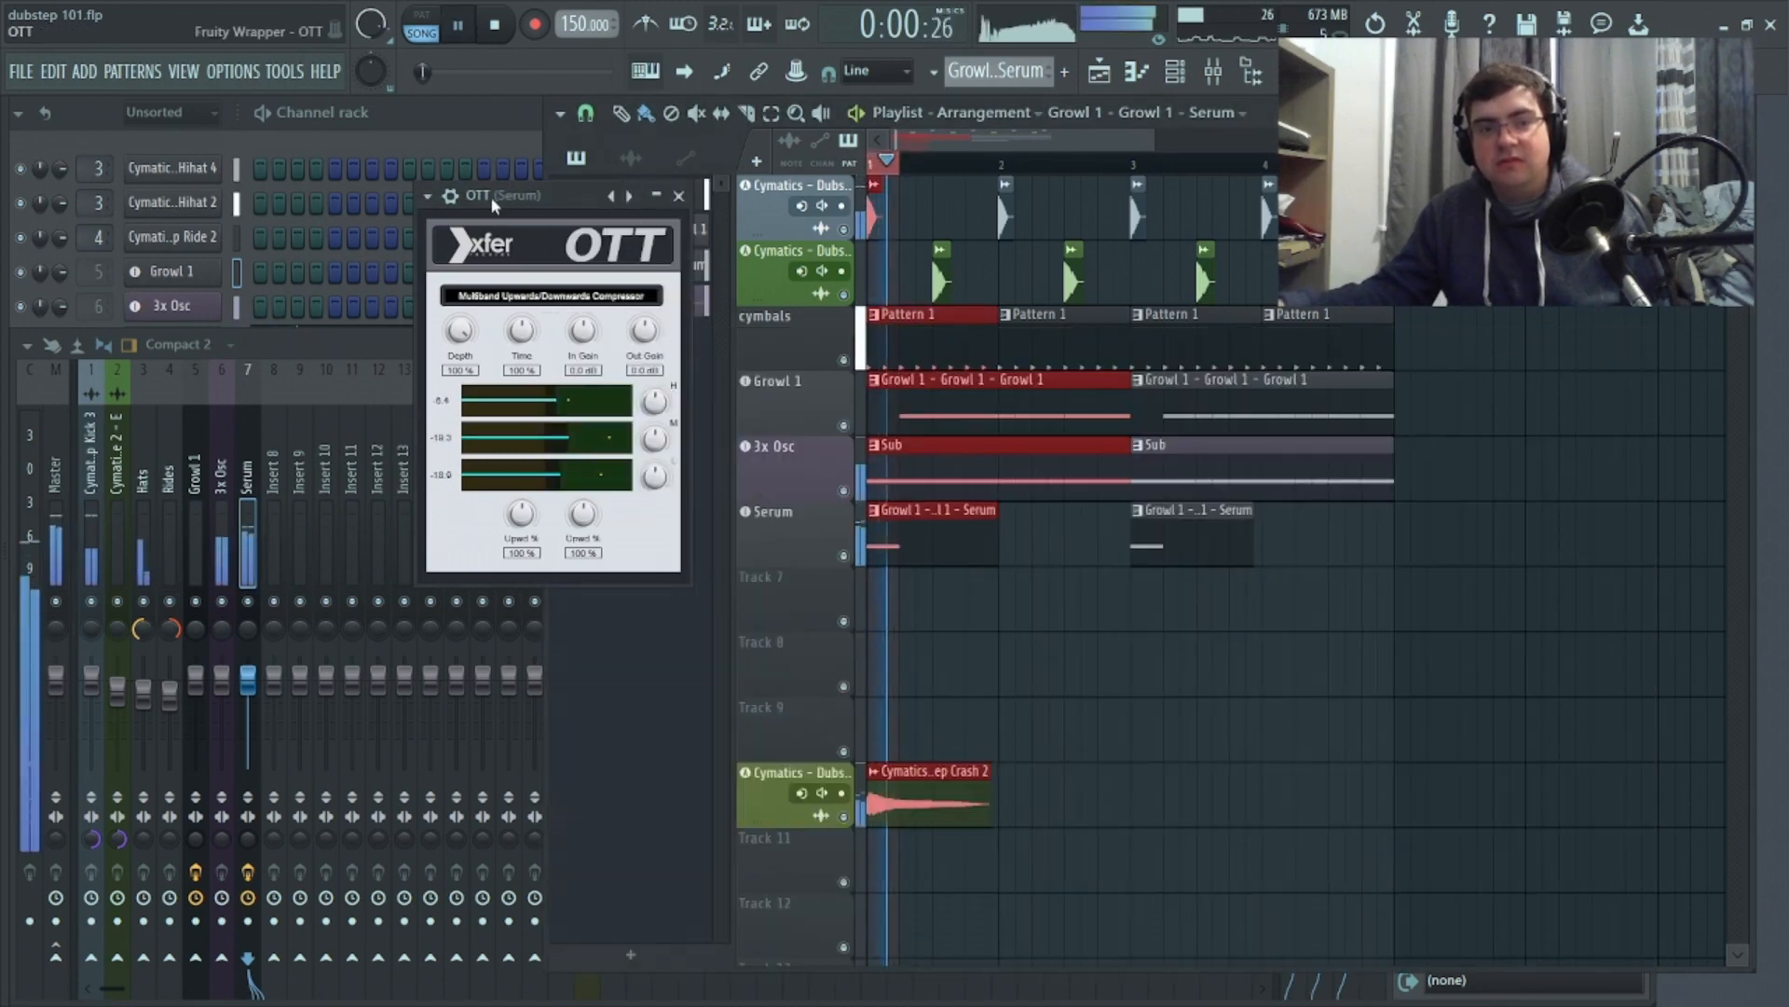
drag(454, 320, 652, 338)
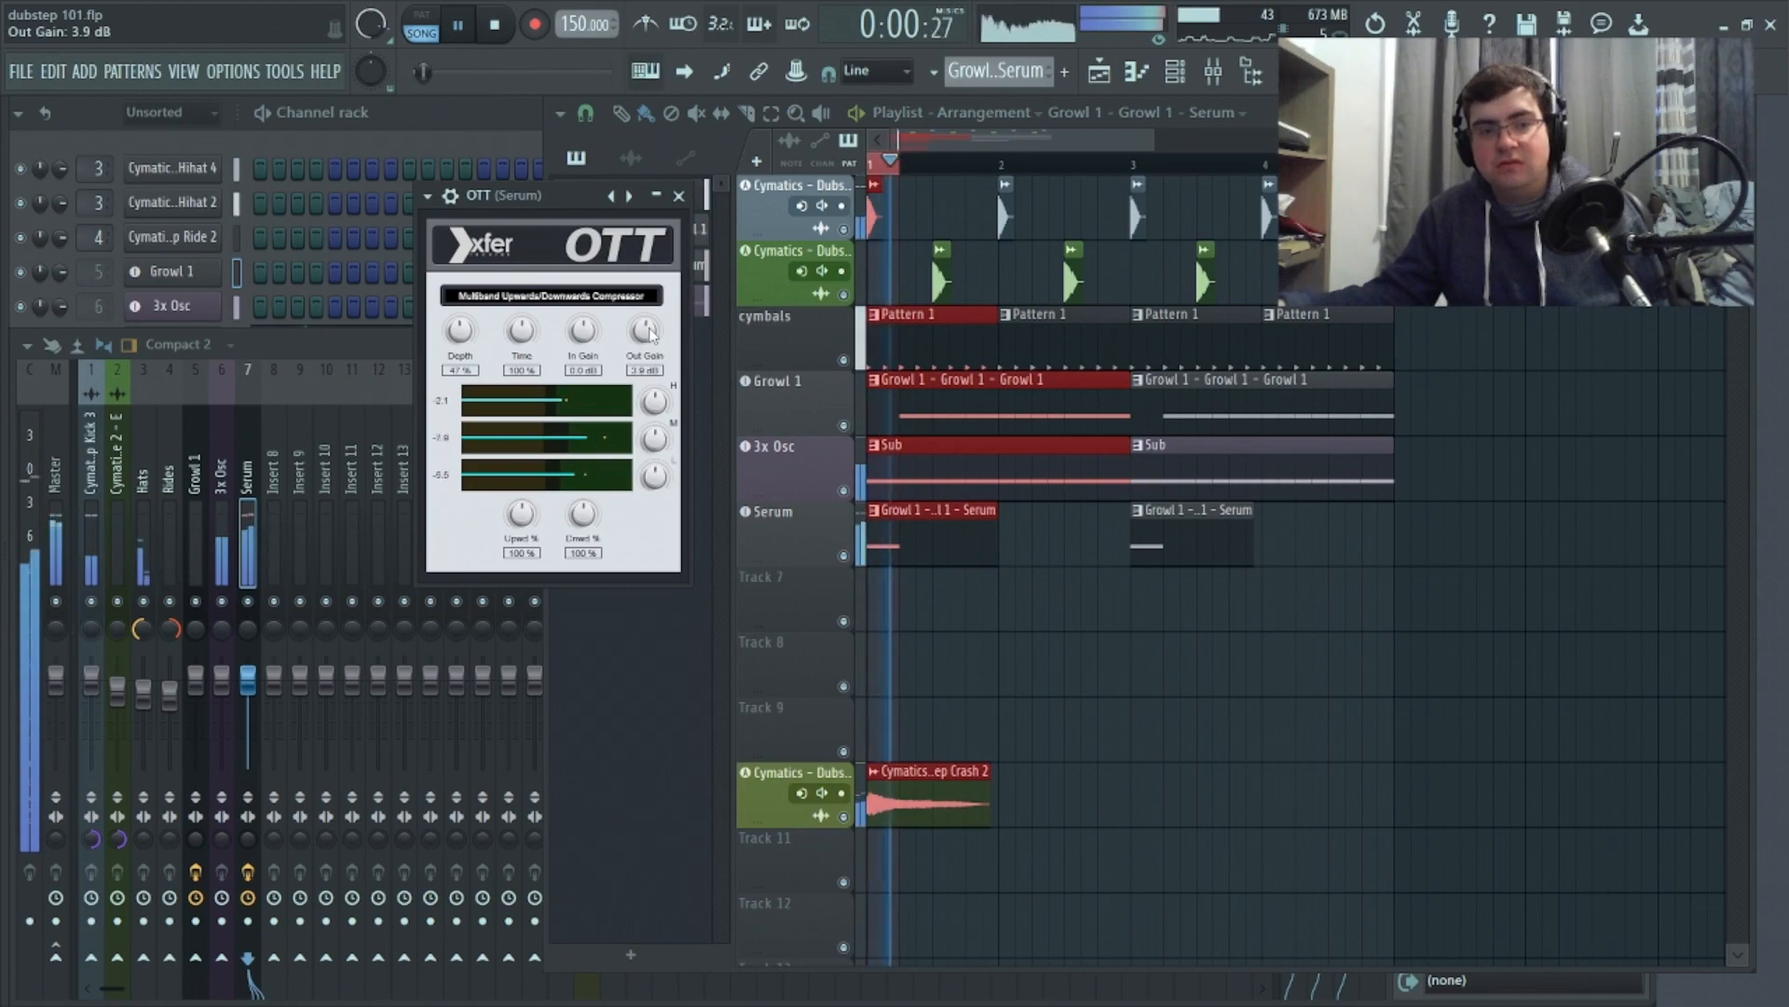
click(678, 196)
click(495, 27)
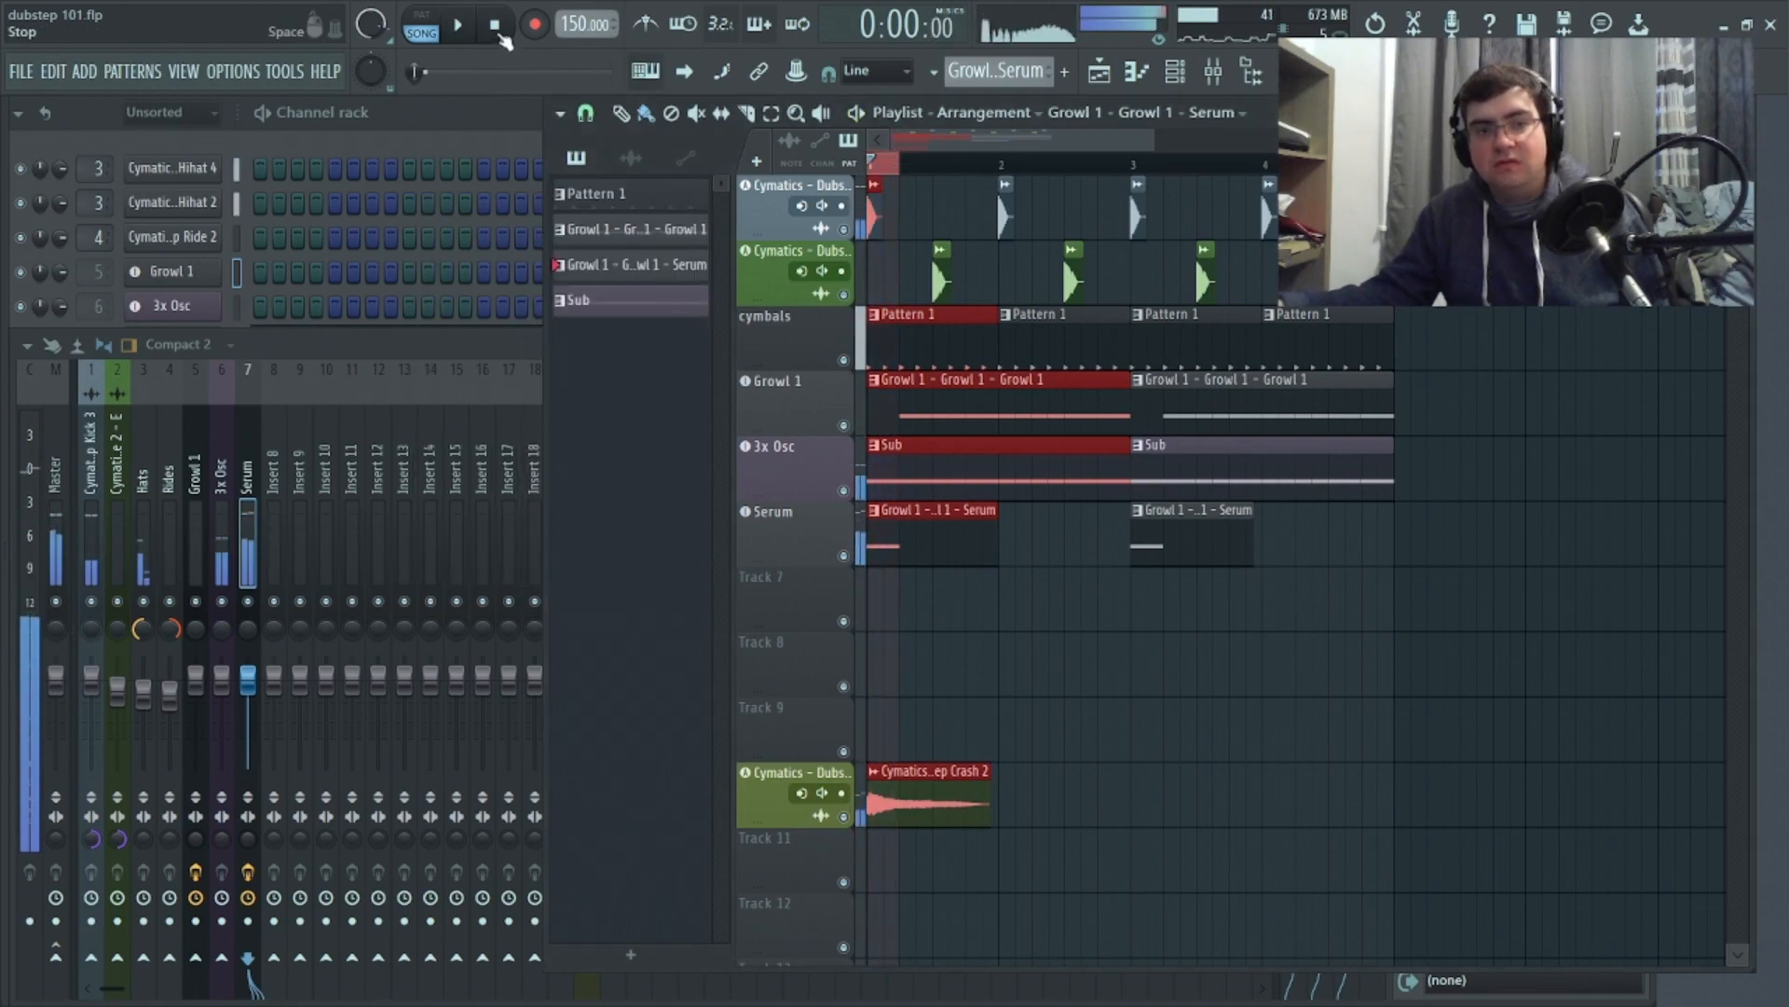
Add kHs Bitcrush to the Serum track's second effect slot and lower its rate to 876 Hz while listening
click(488, 343)
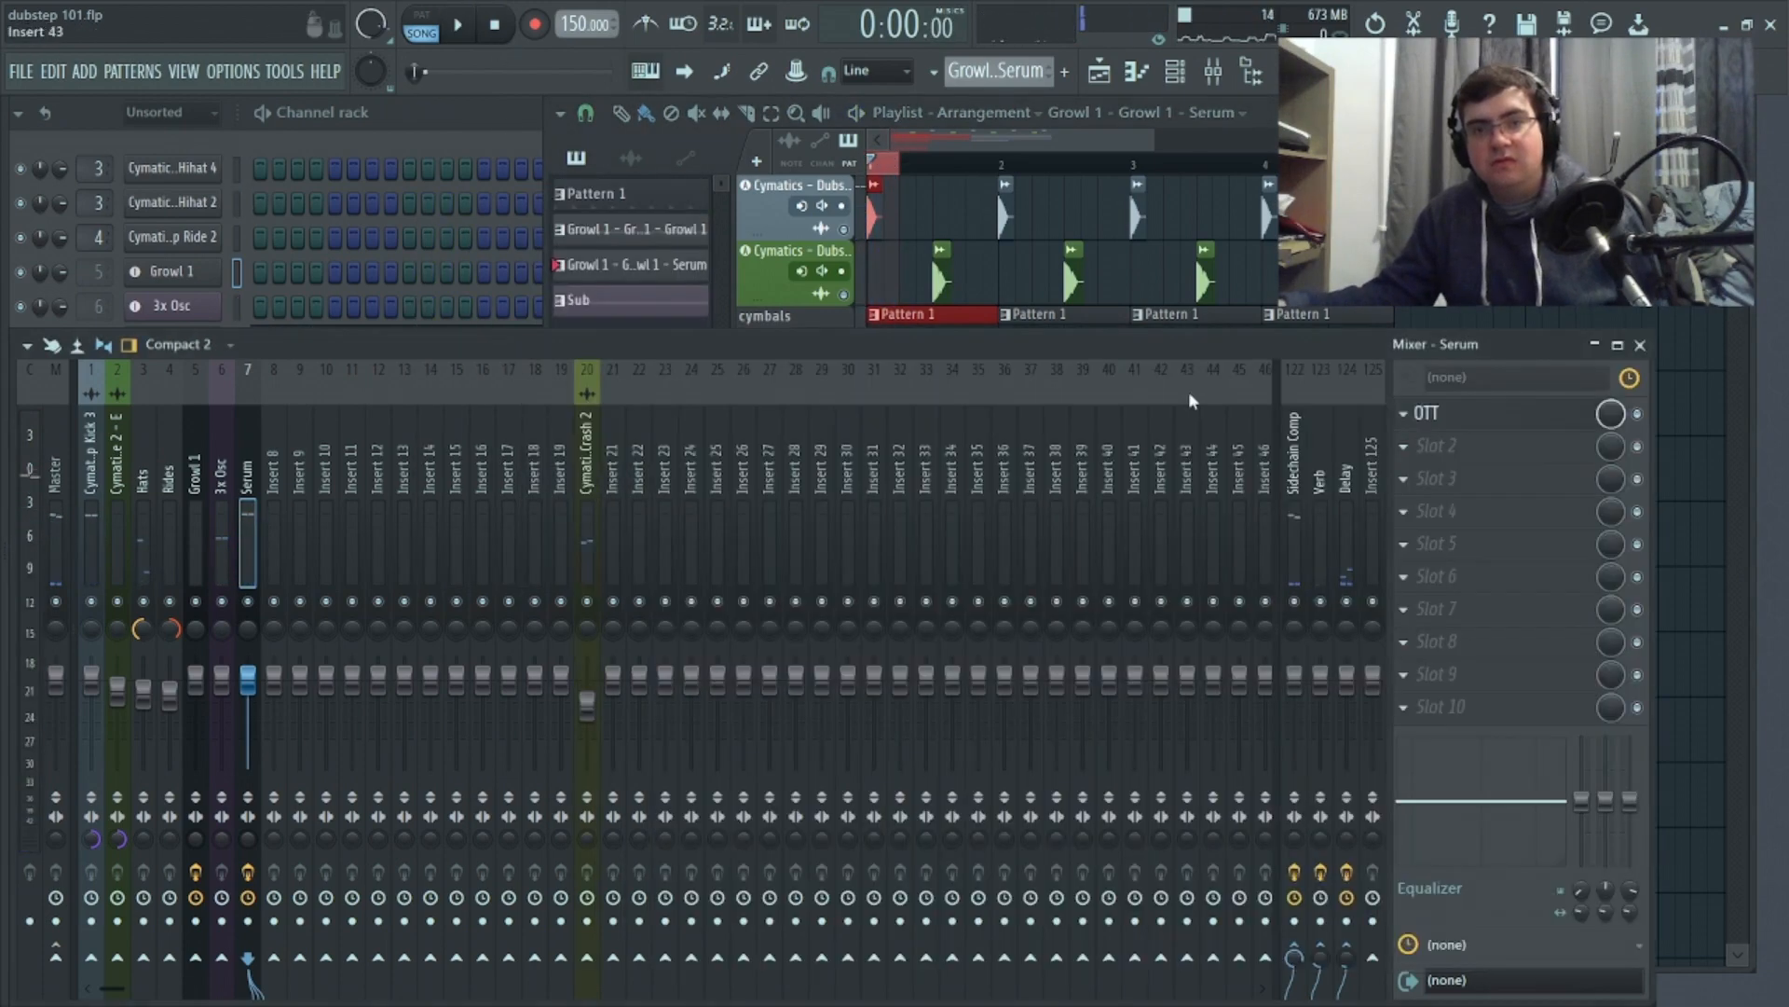
click(1413, 451)
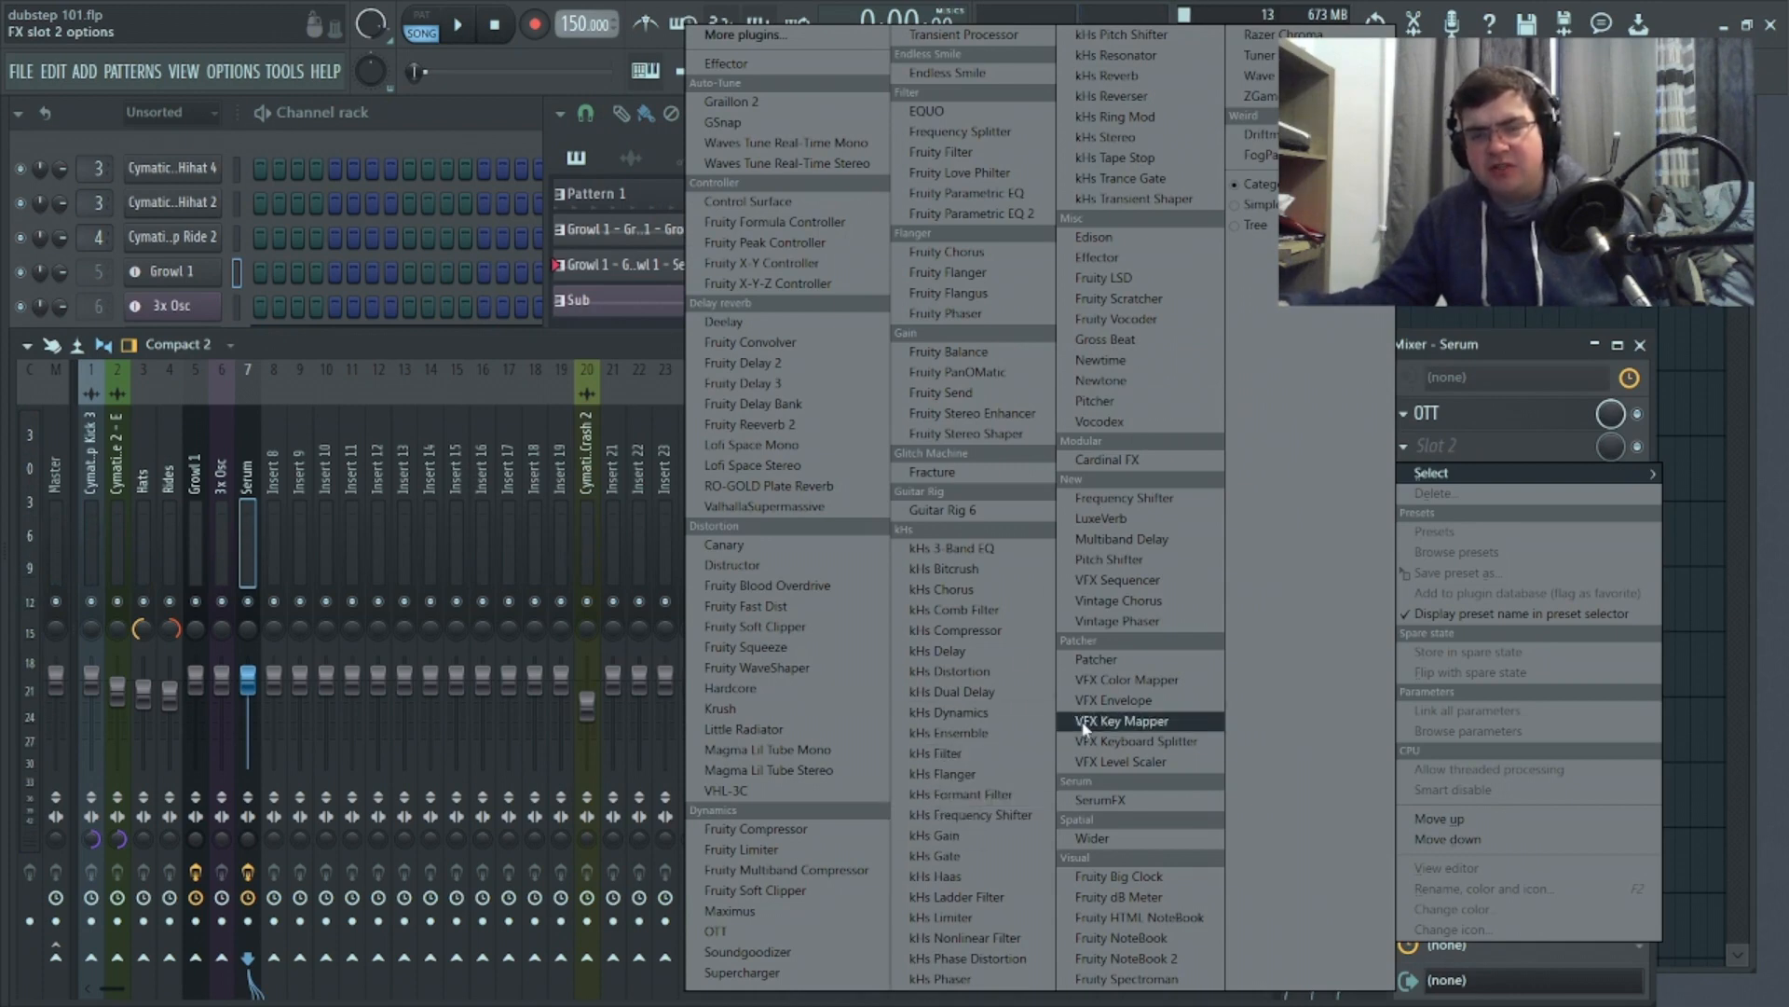
click(955, 570)
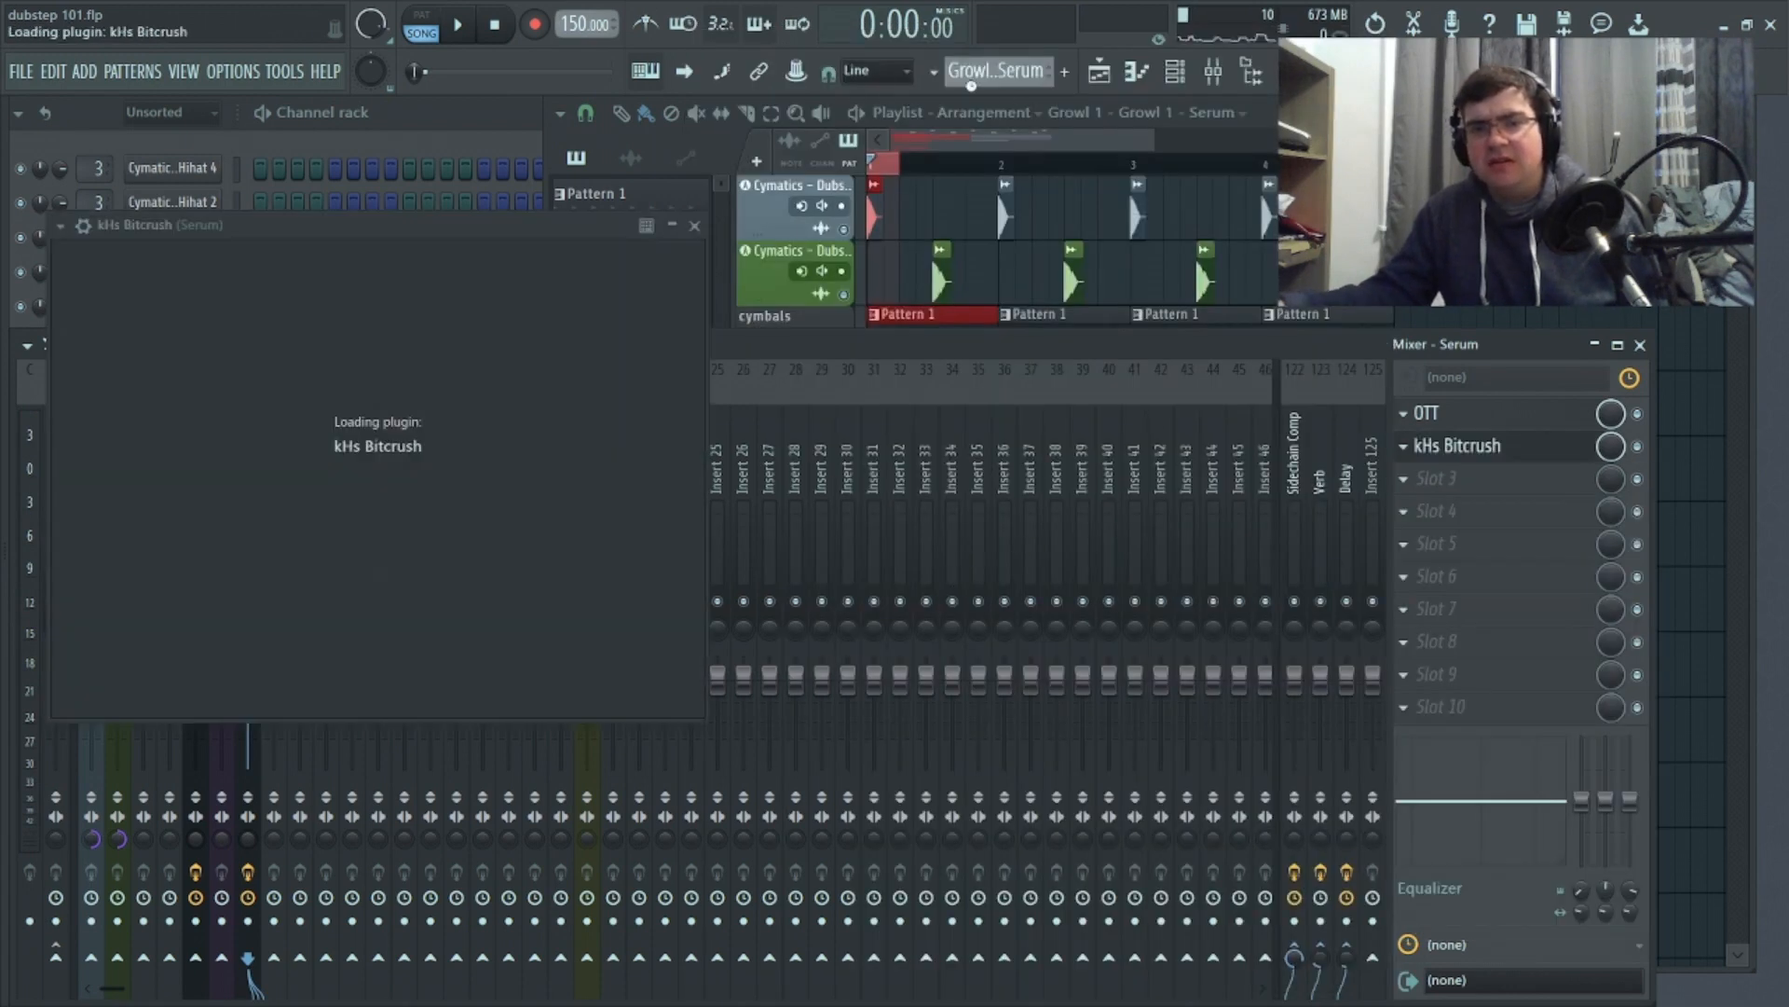
key(space)
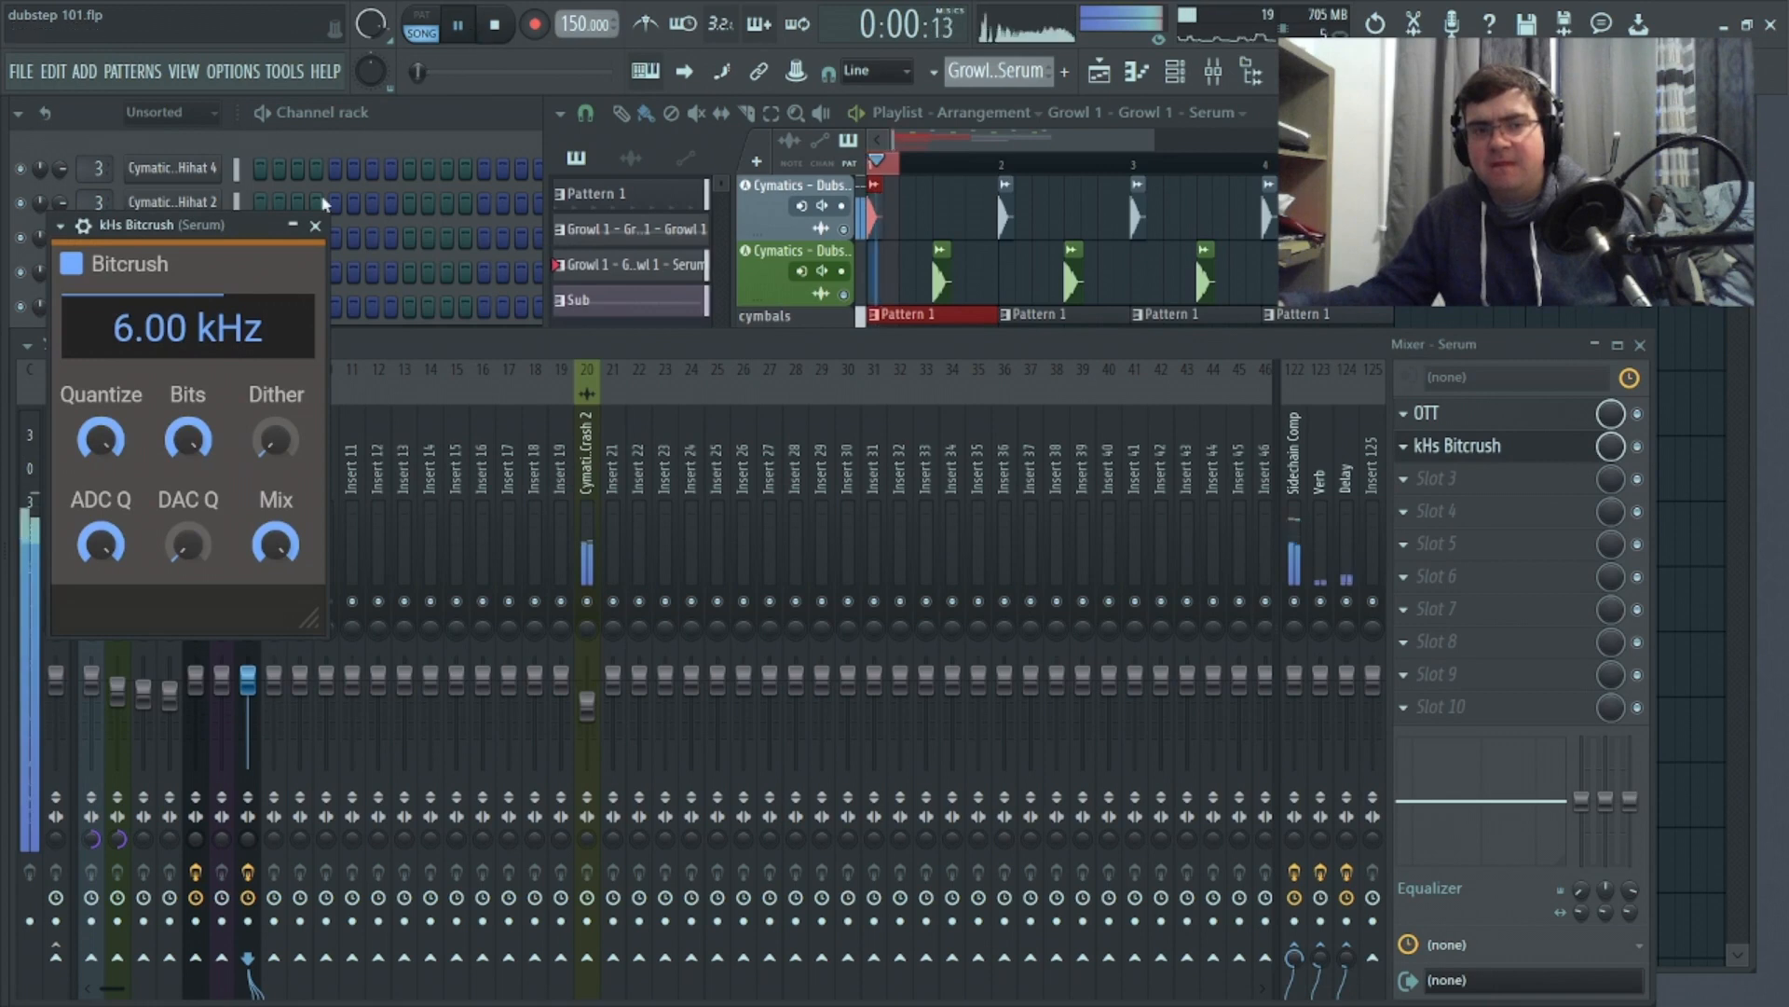
drag(187, 327, 187, 412)
click(496, 30)
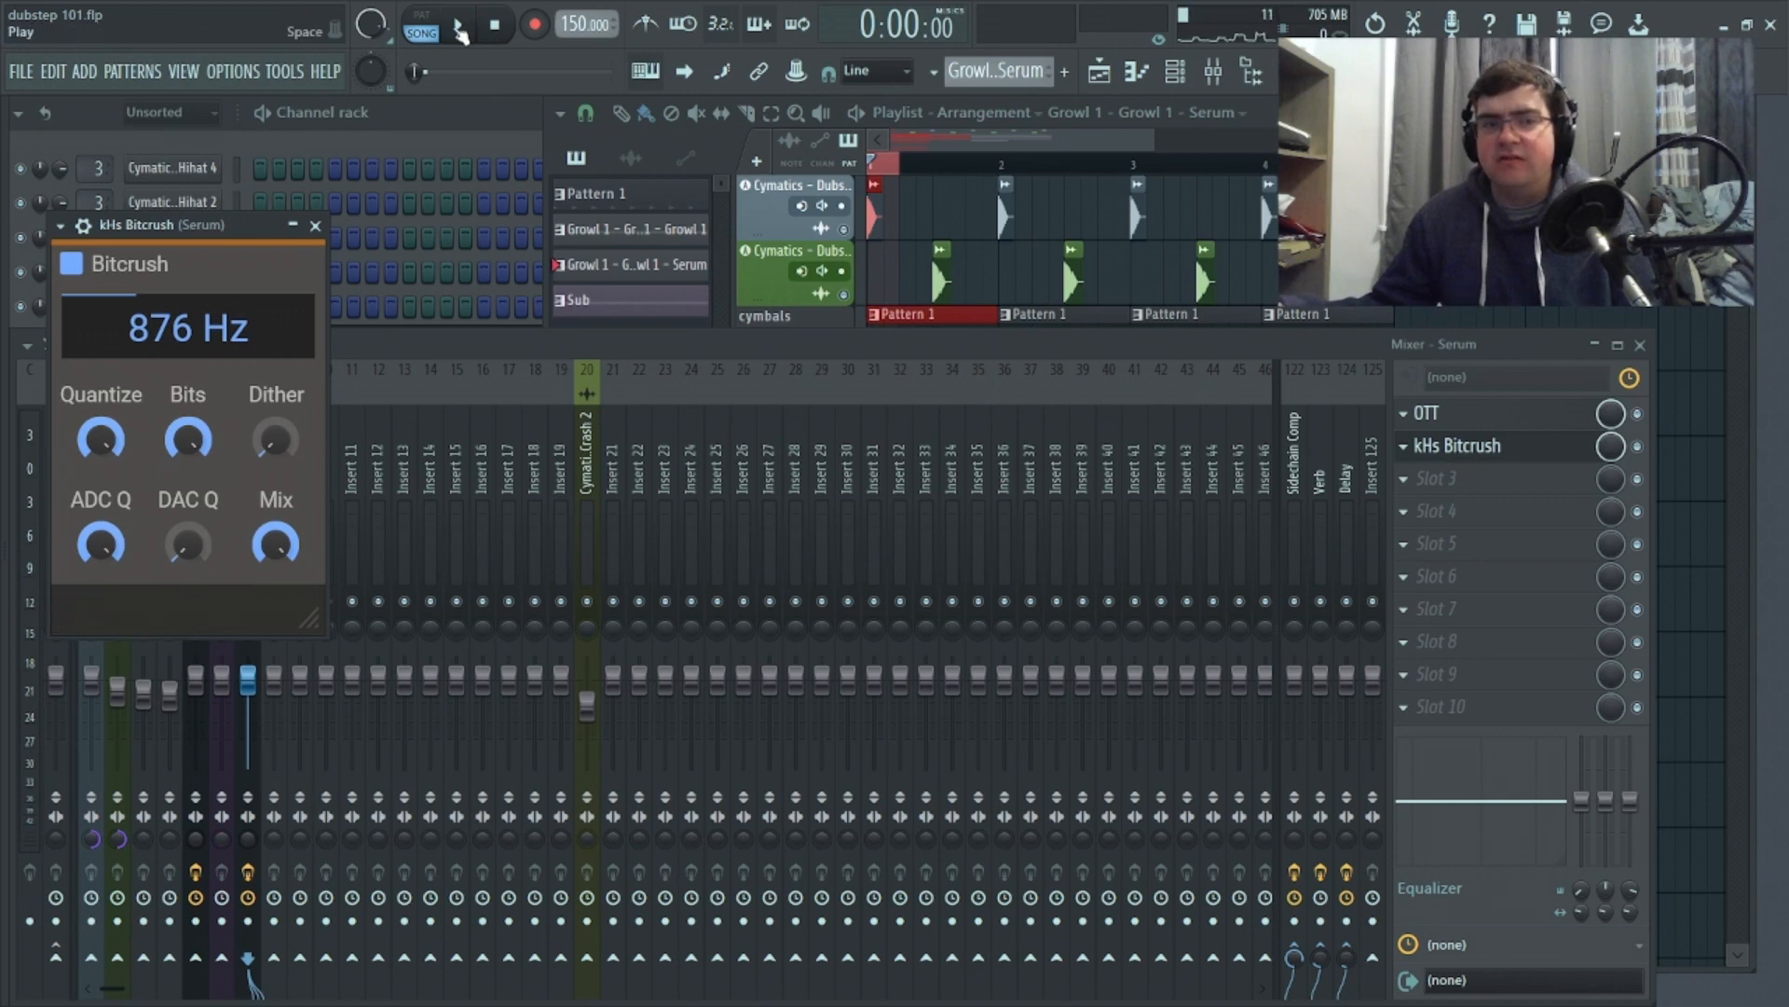
Clear the first-beat loop, play the arrangement with the bitcrushed growl, and close the Bitcrush window
click(458, 27)
click(495, 28)
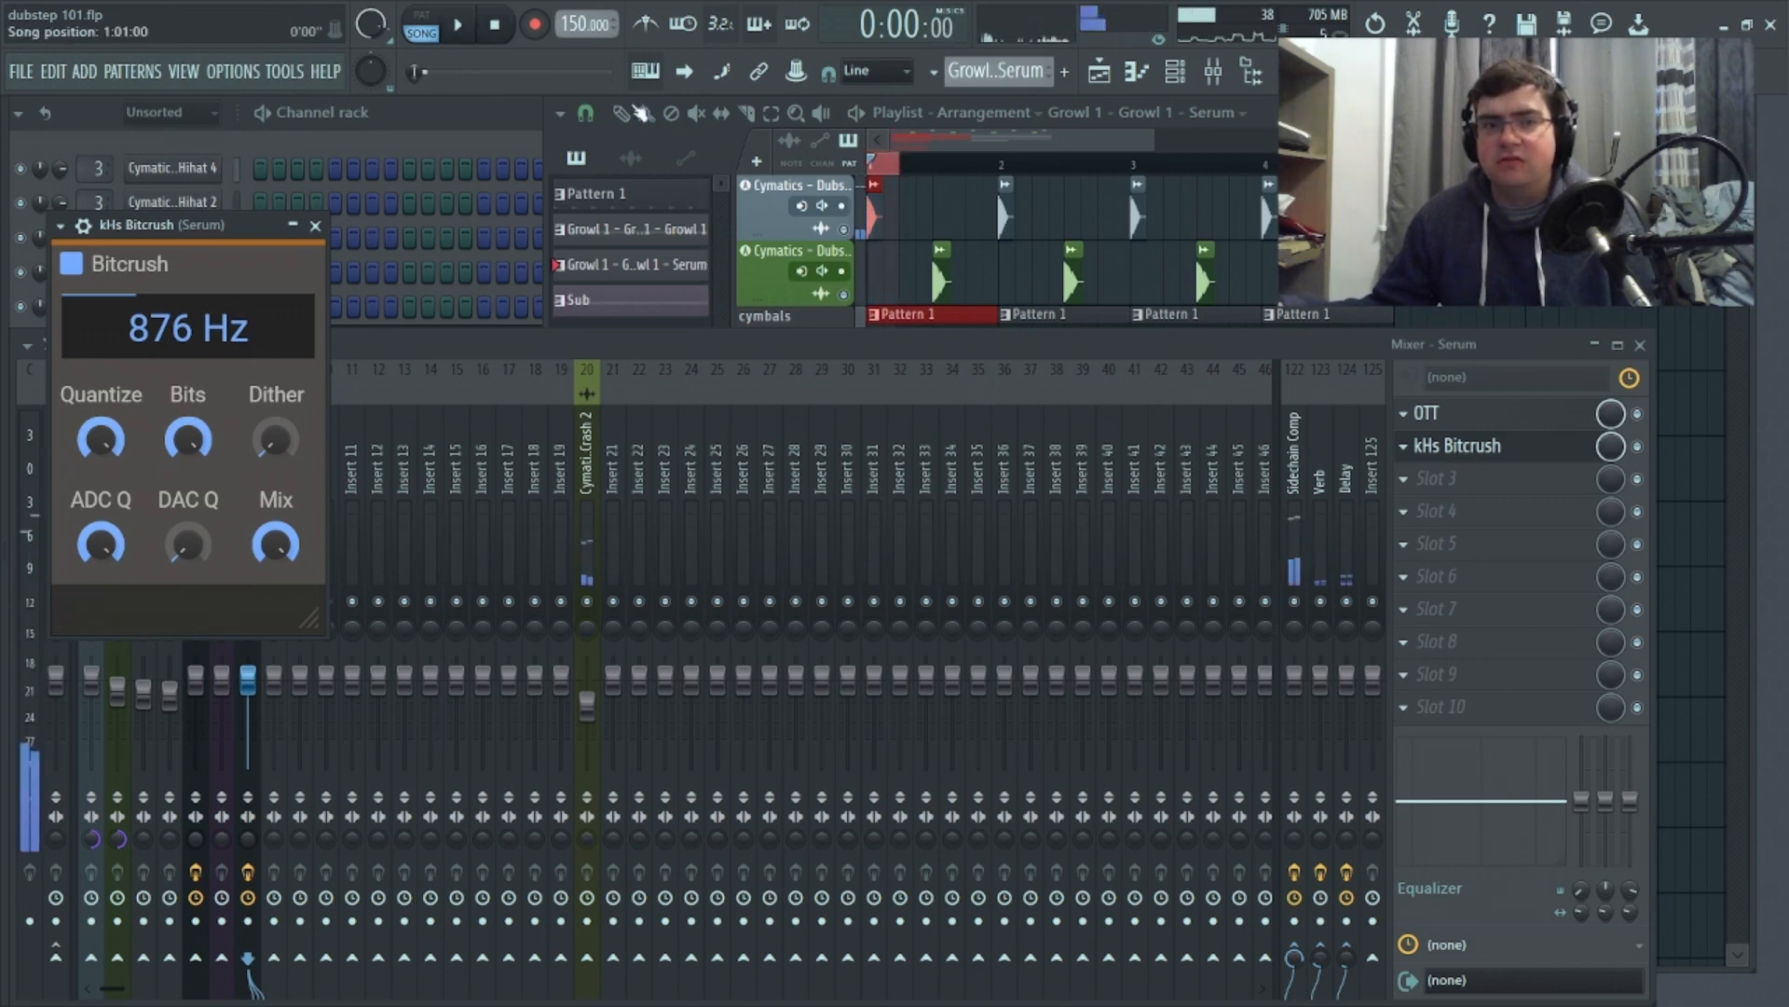
double_click(885, 164)
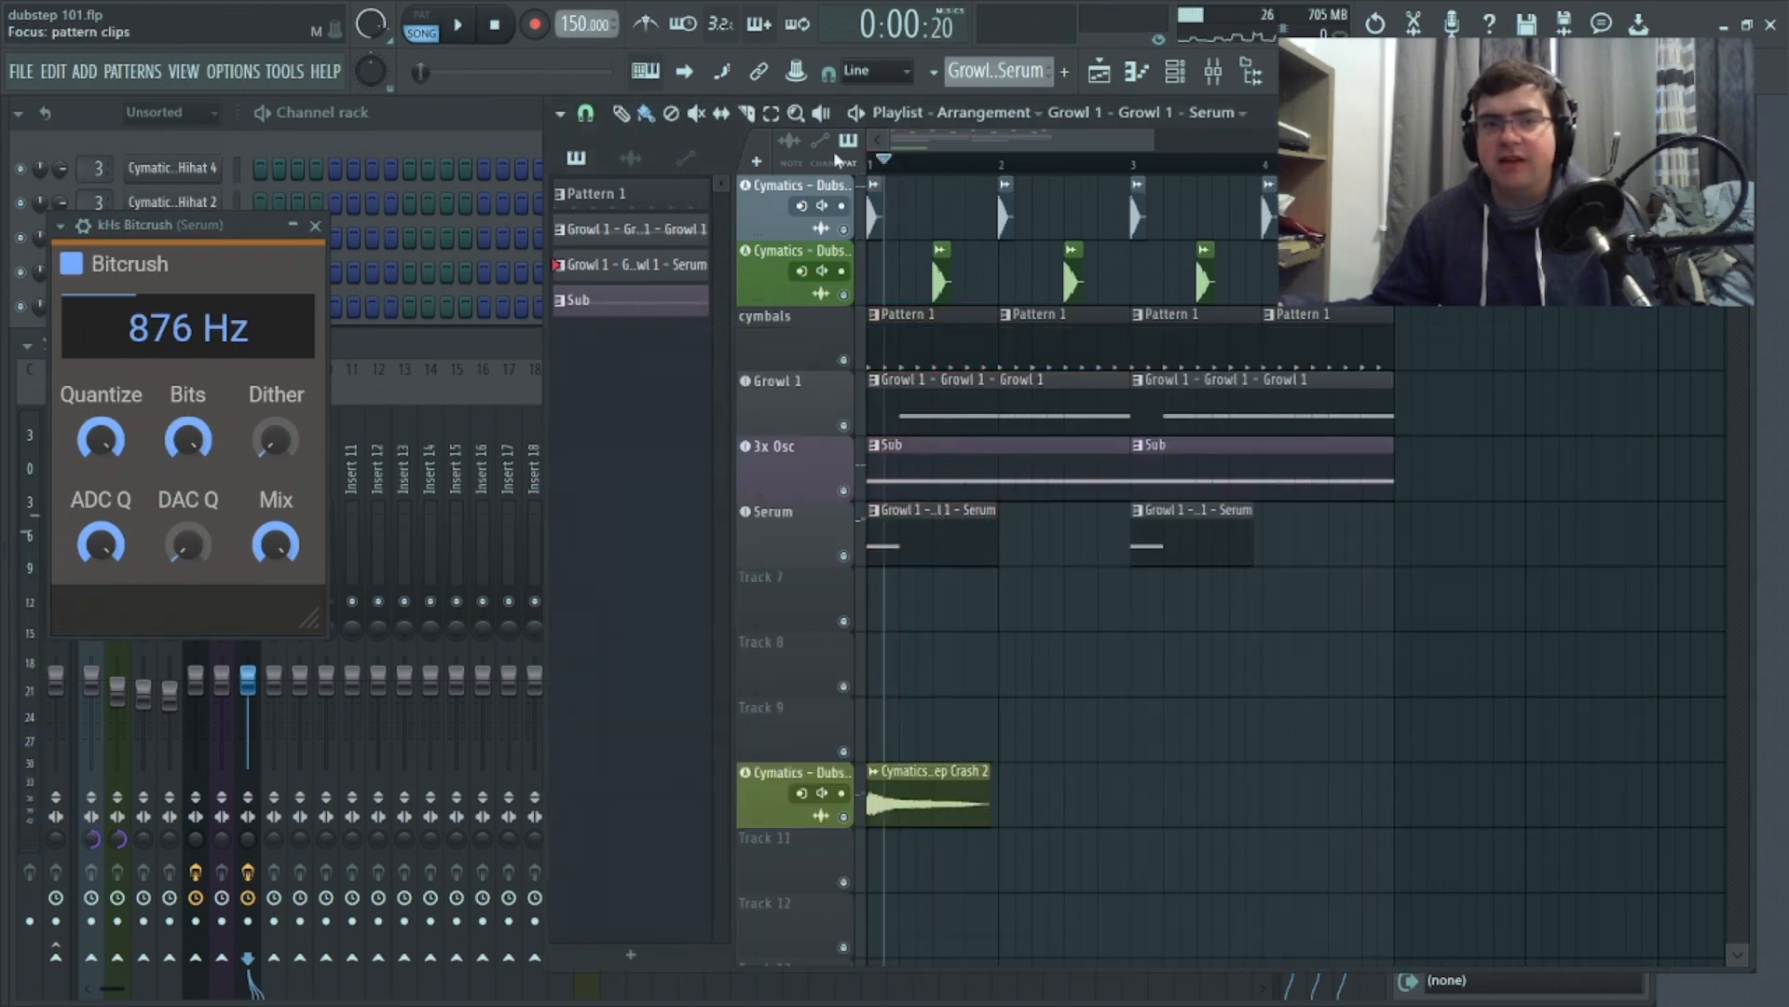
click(454, 27)
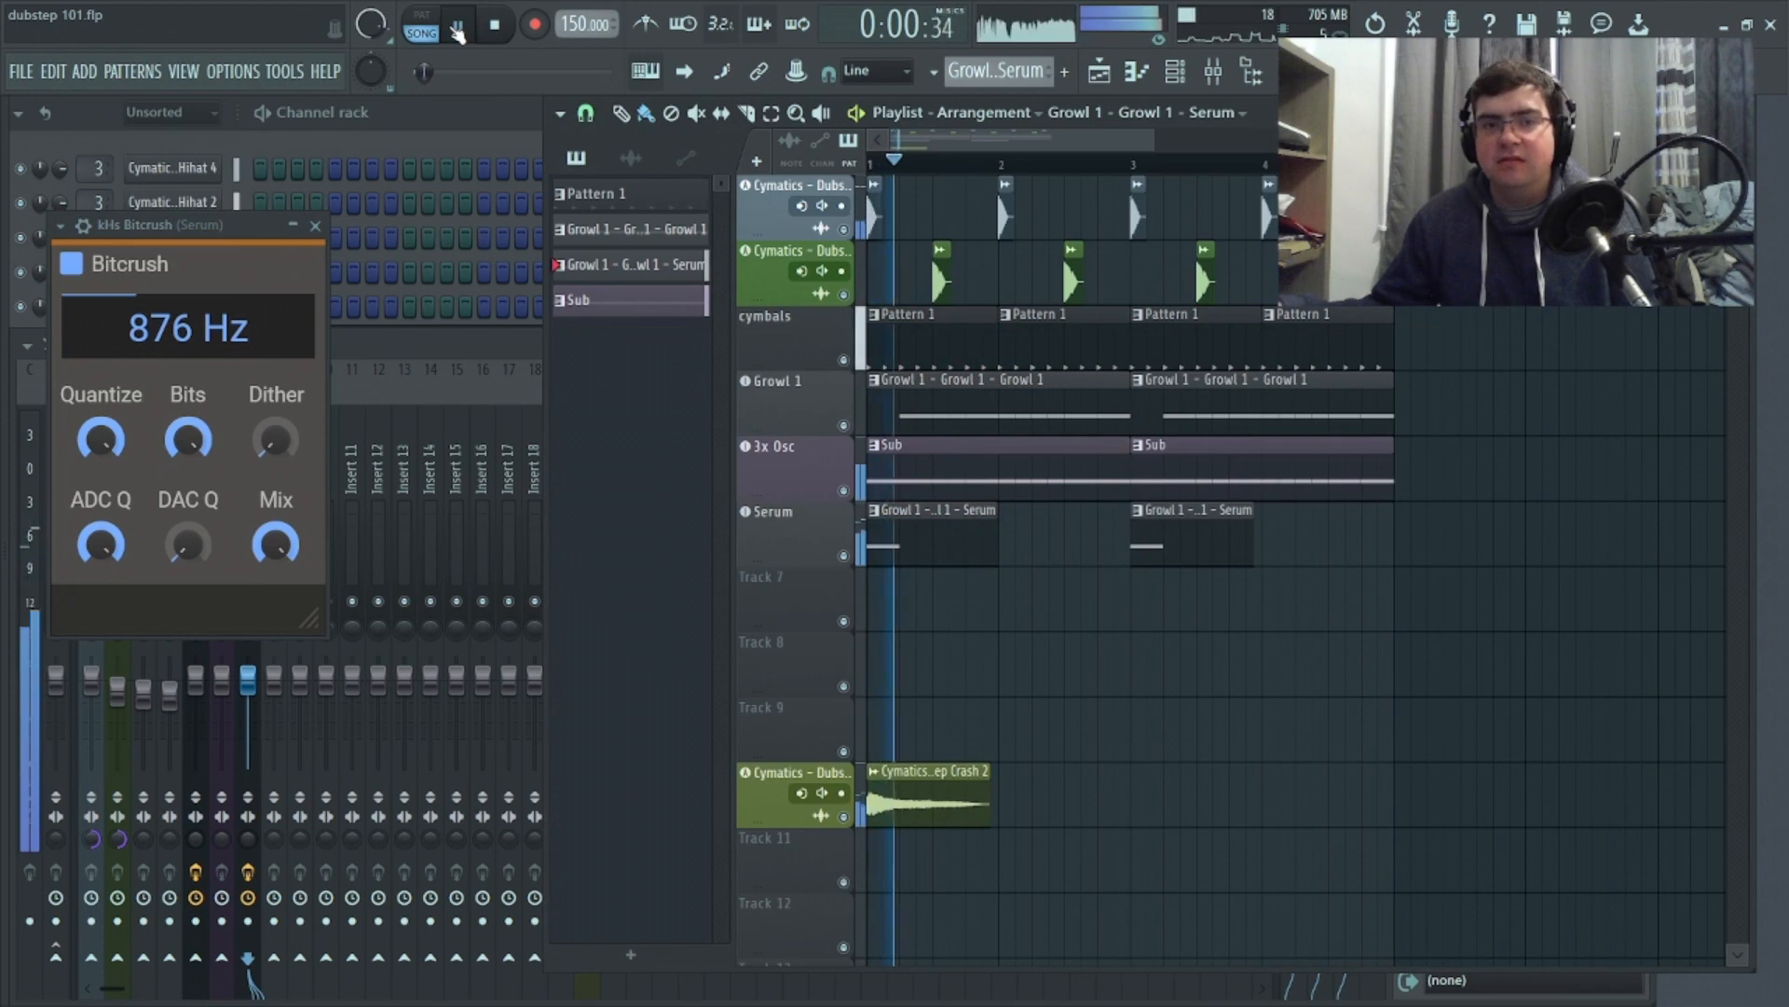
click(315, 226)
key(space)
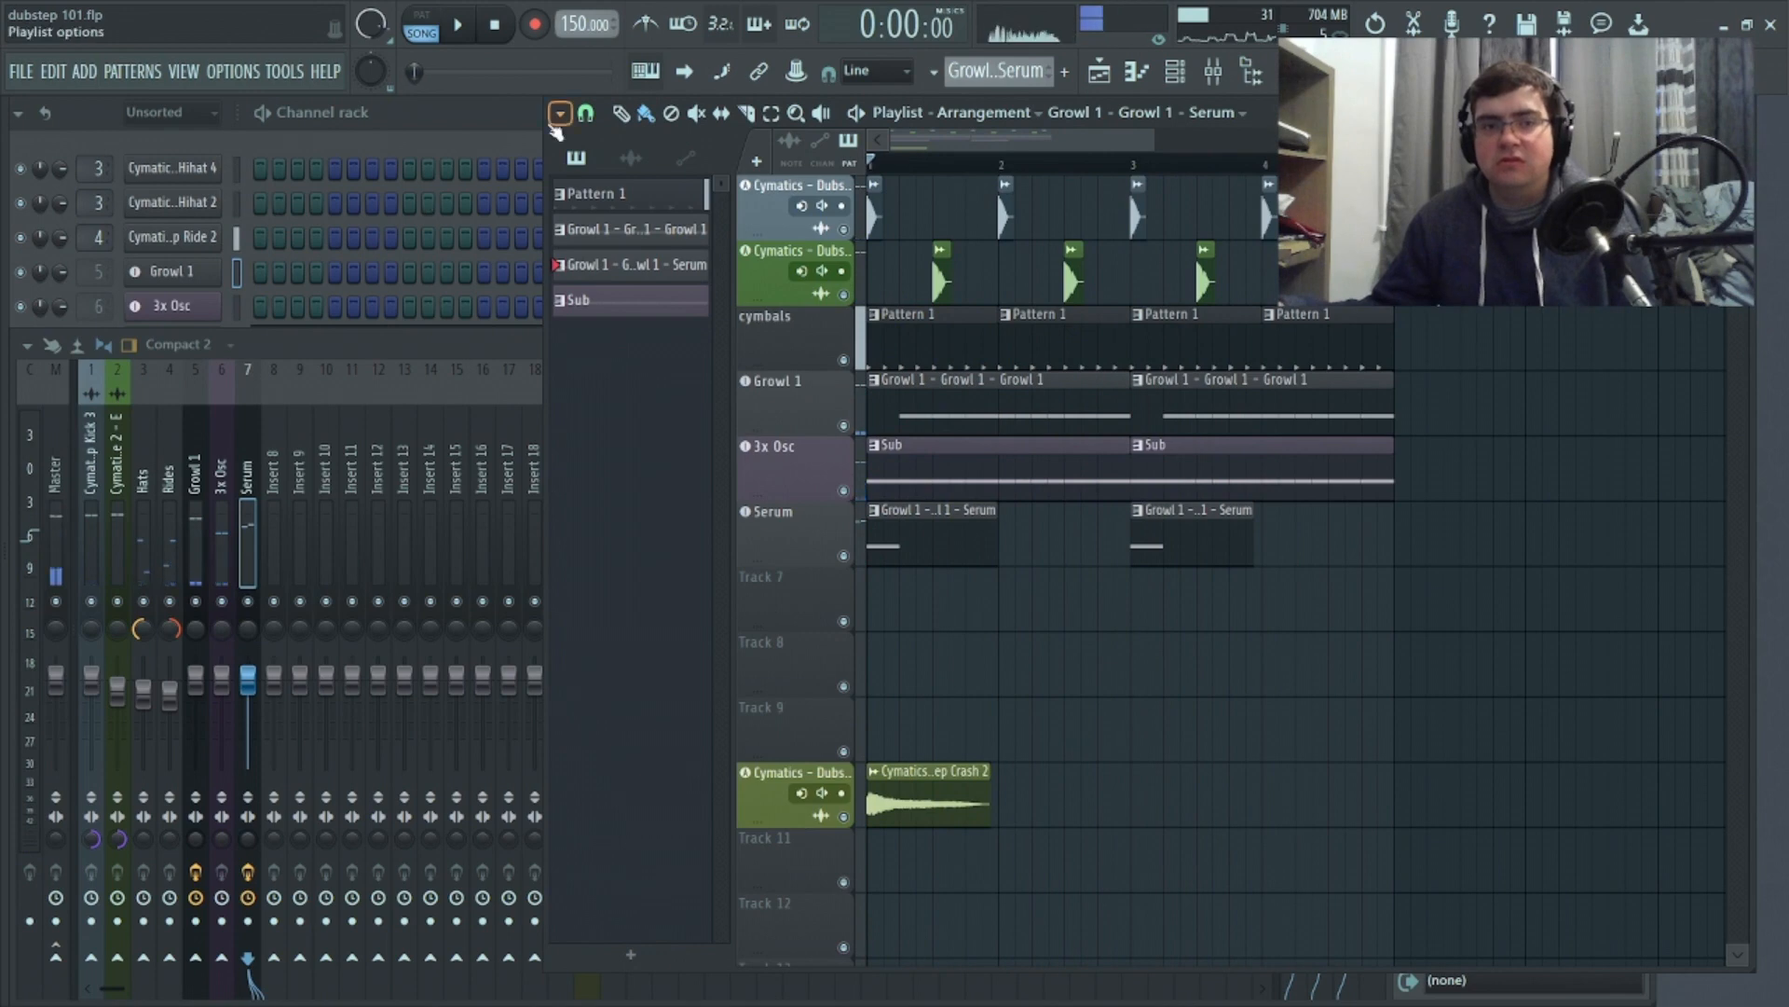
Select the first beat on the playlist timeline and group Track 7 with the Serum track above it
click(1017, 159)
click(485, 133)
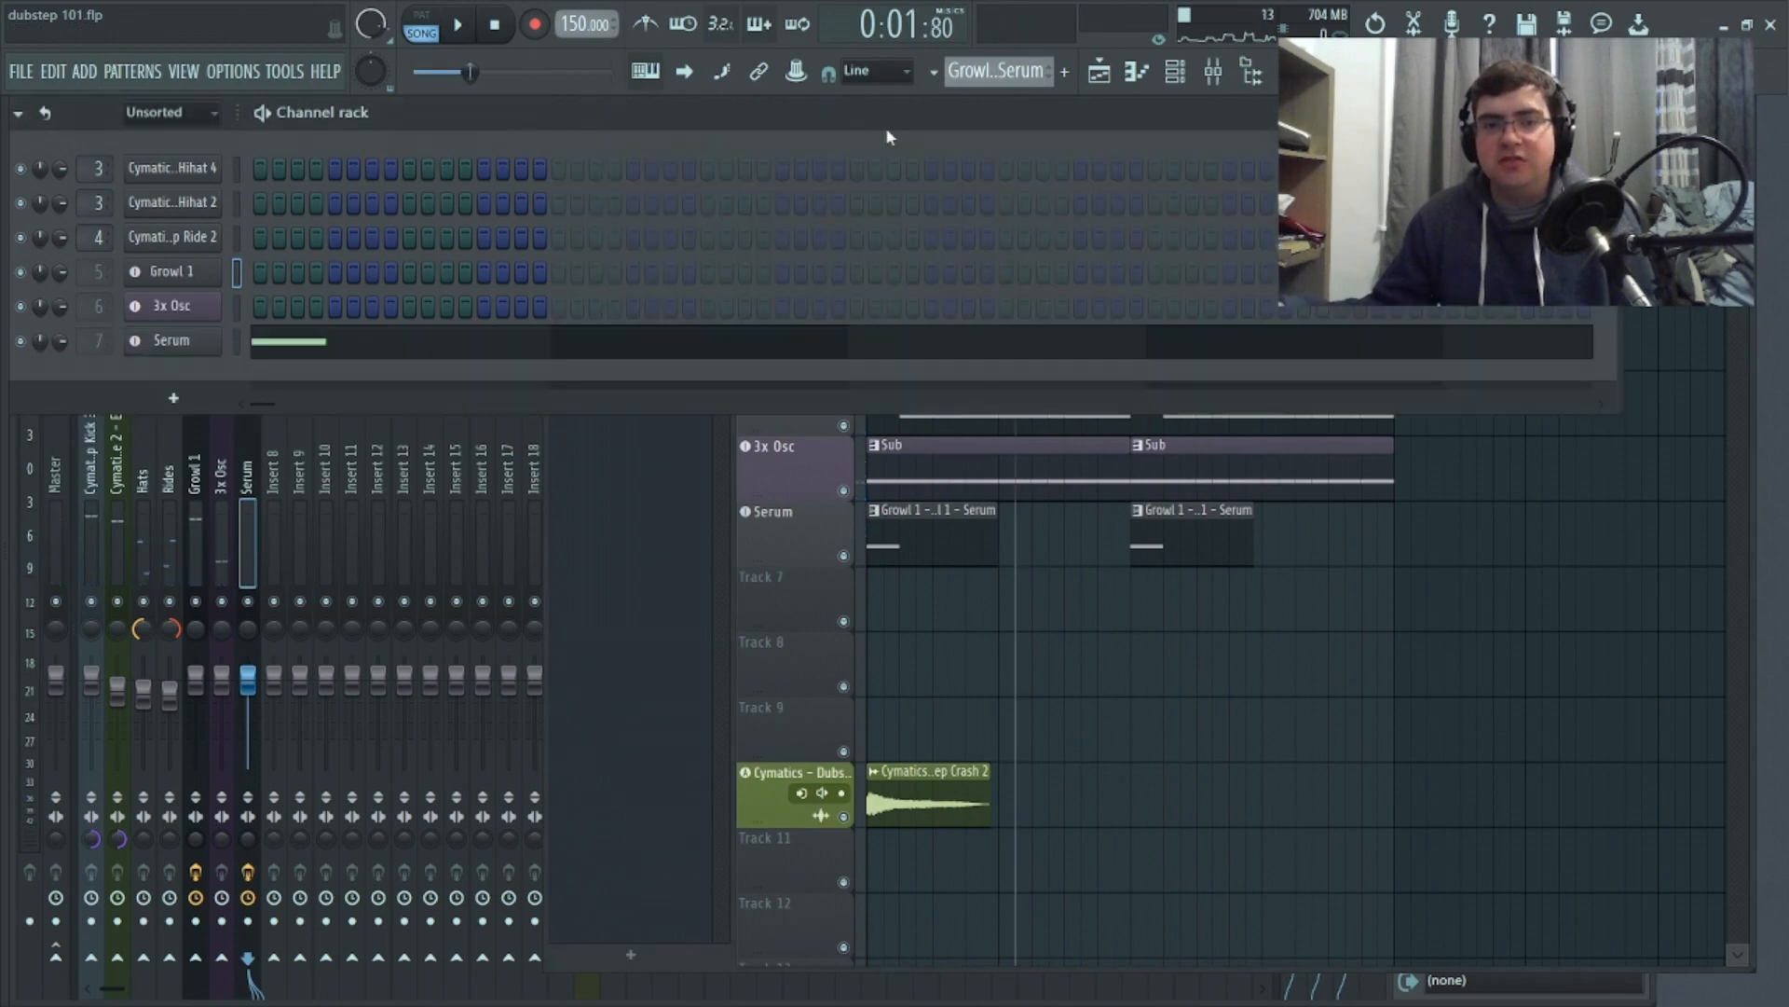
click(1678, 116)
drag(902, 169, 867, 168)
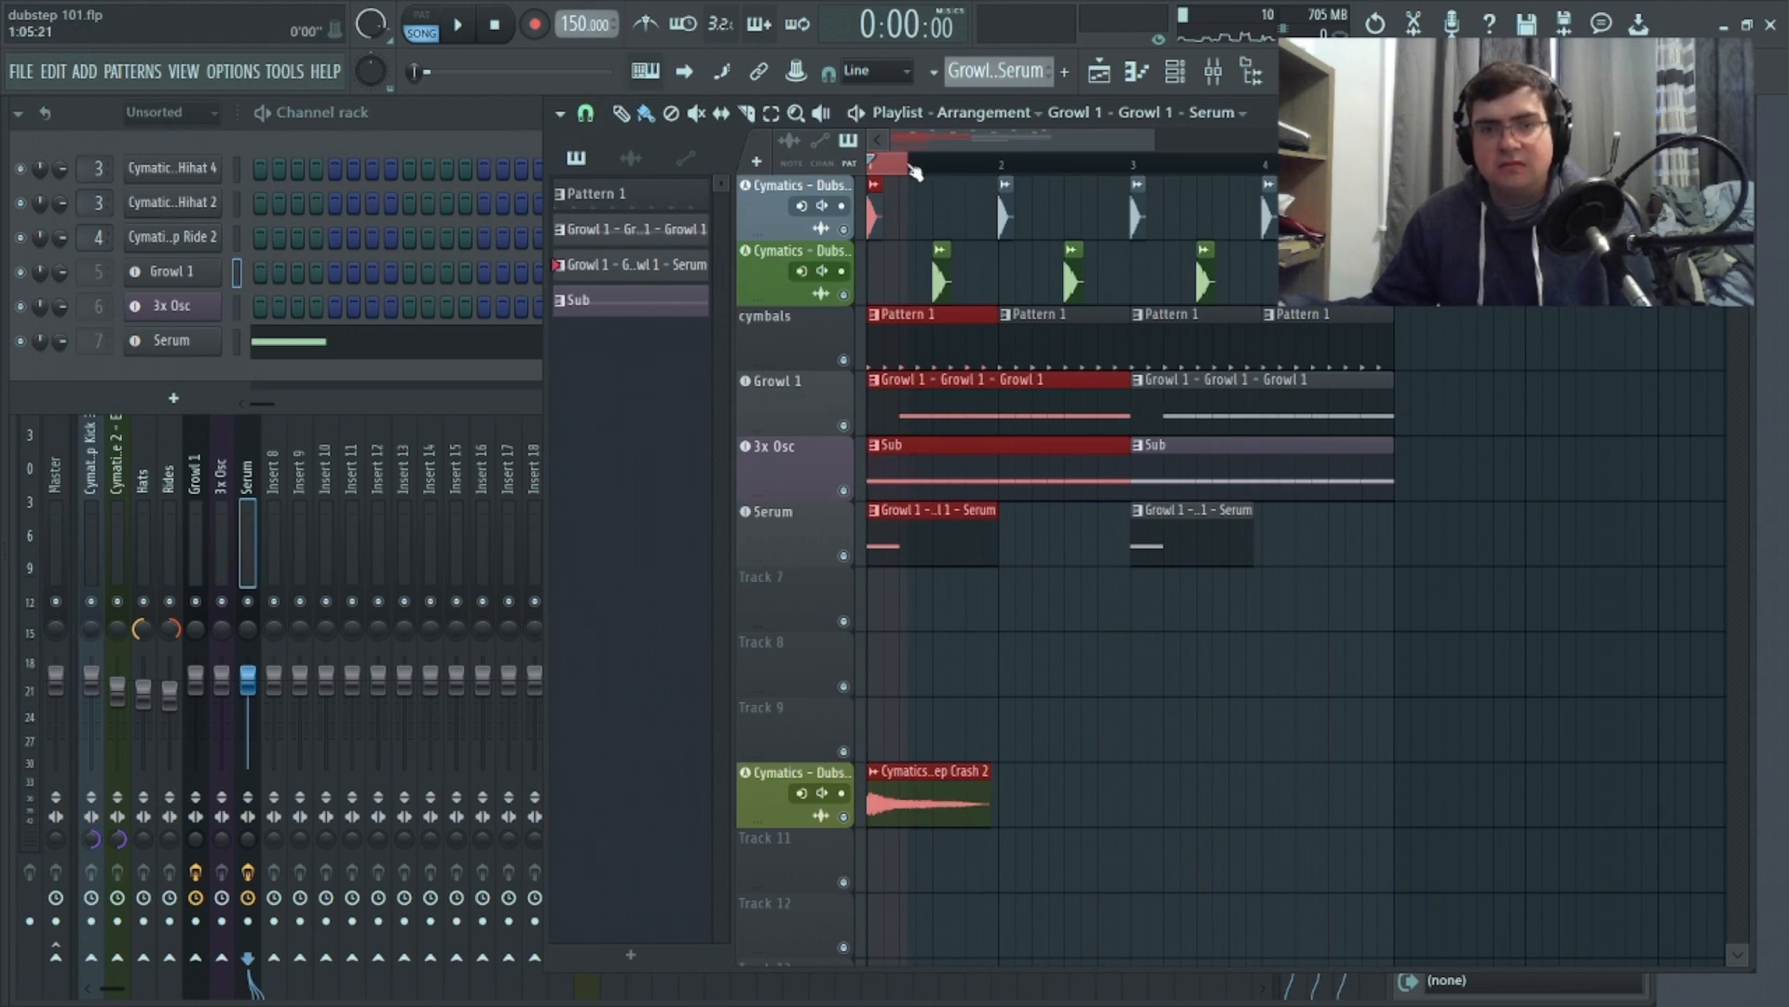
right_click(777, 579)
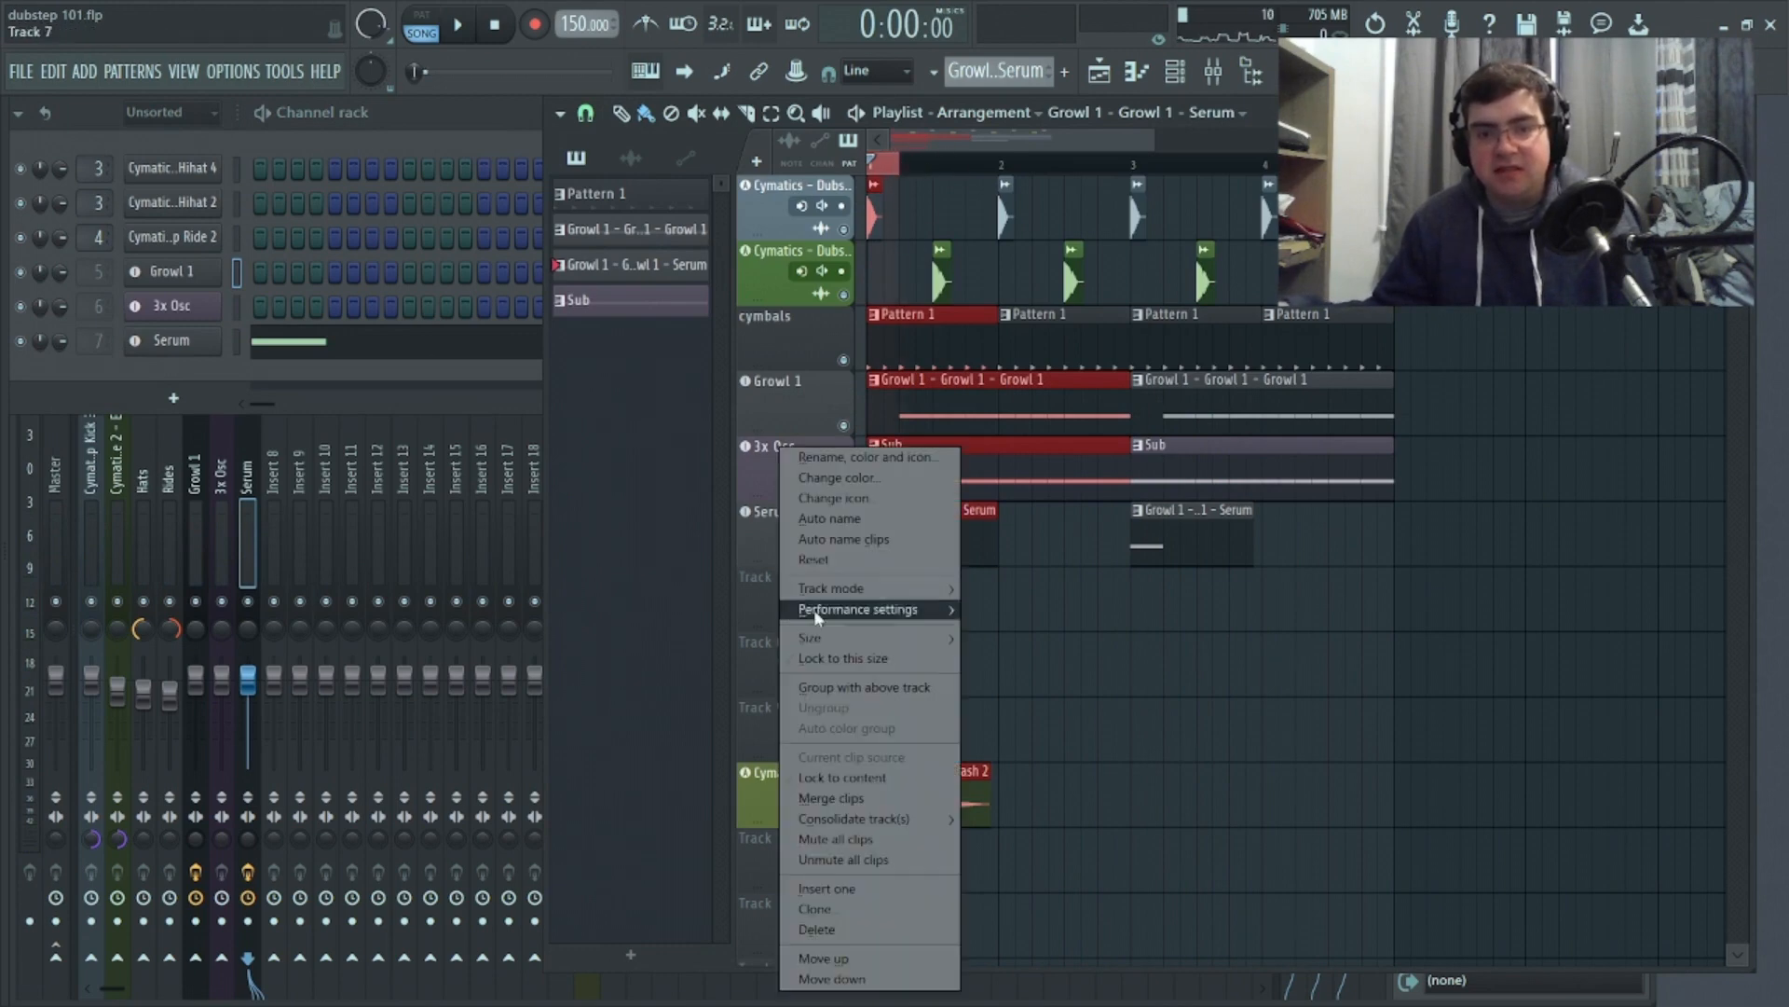
click(891, 692)
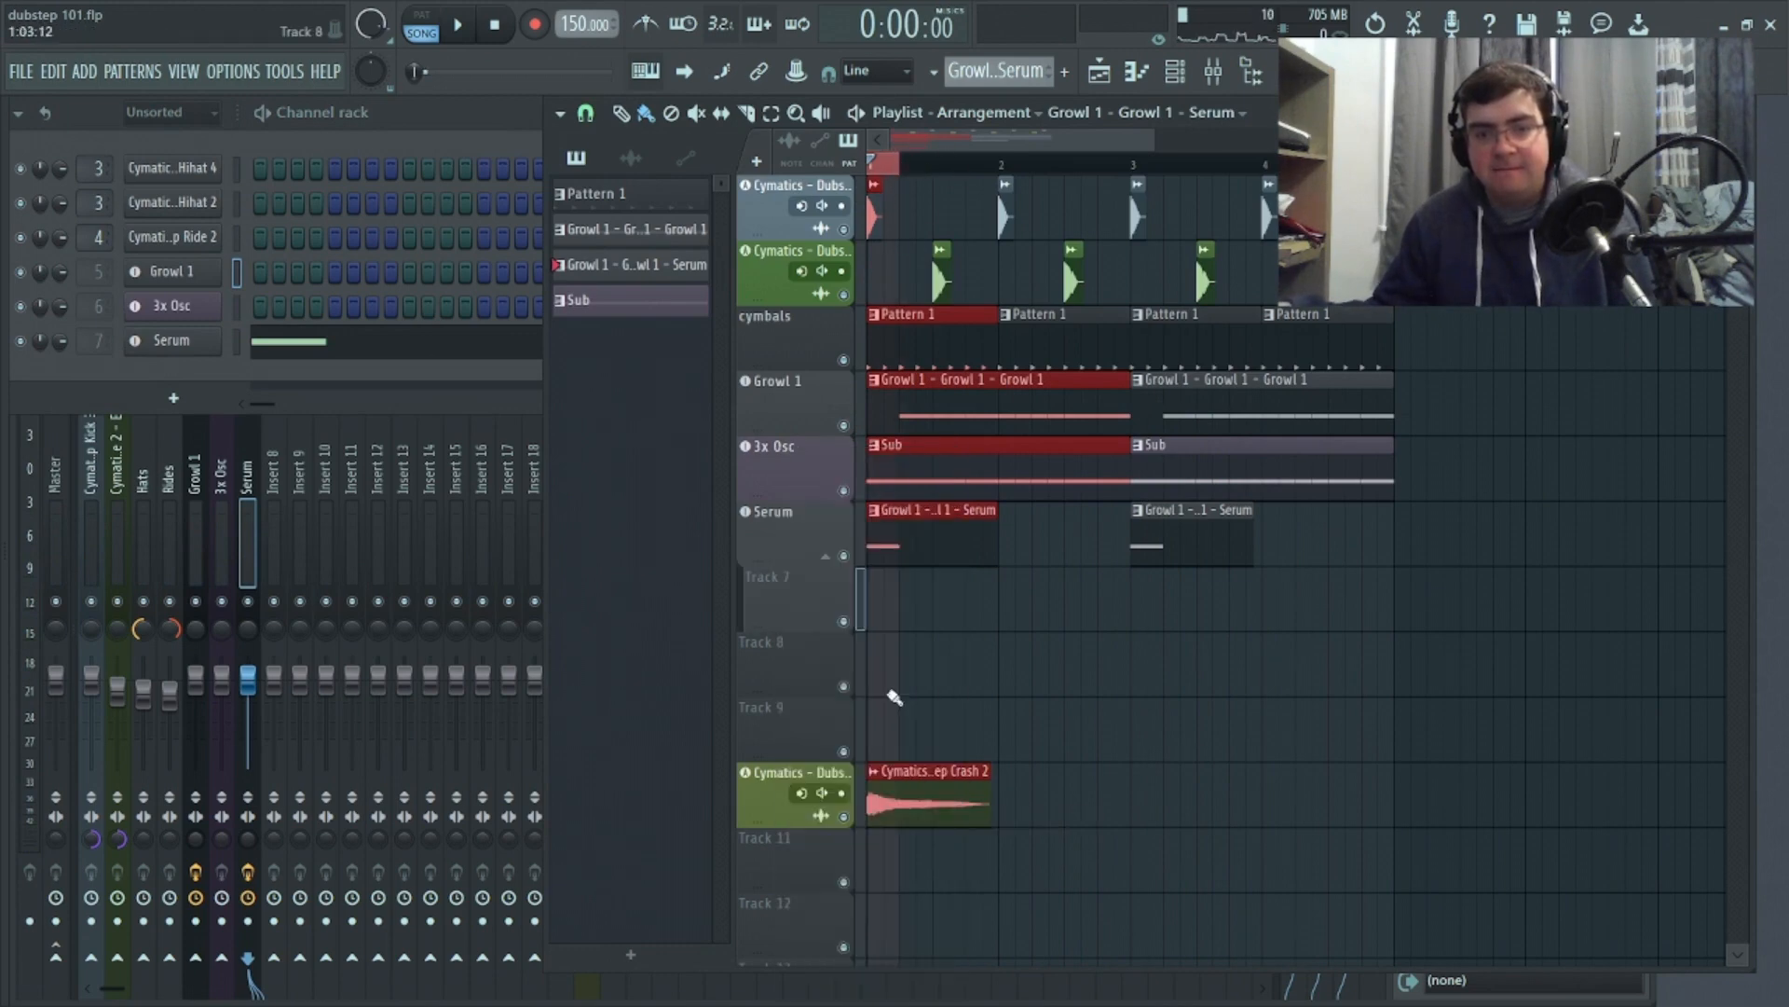
Create an automation clip over the first beat for the mix level of the Serum track's kHs Bitcrush slot
click(250, 475)
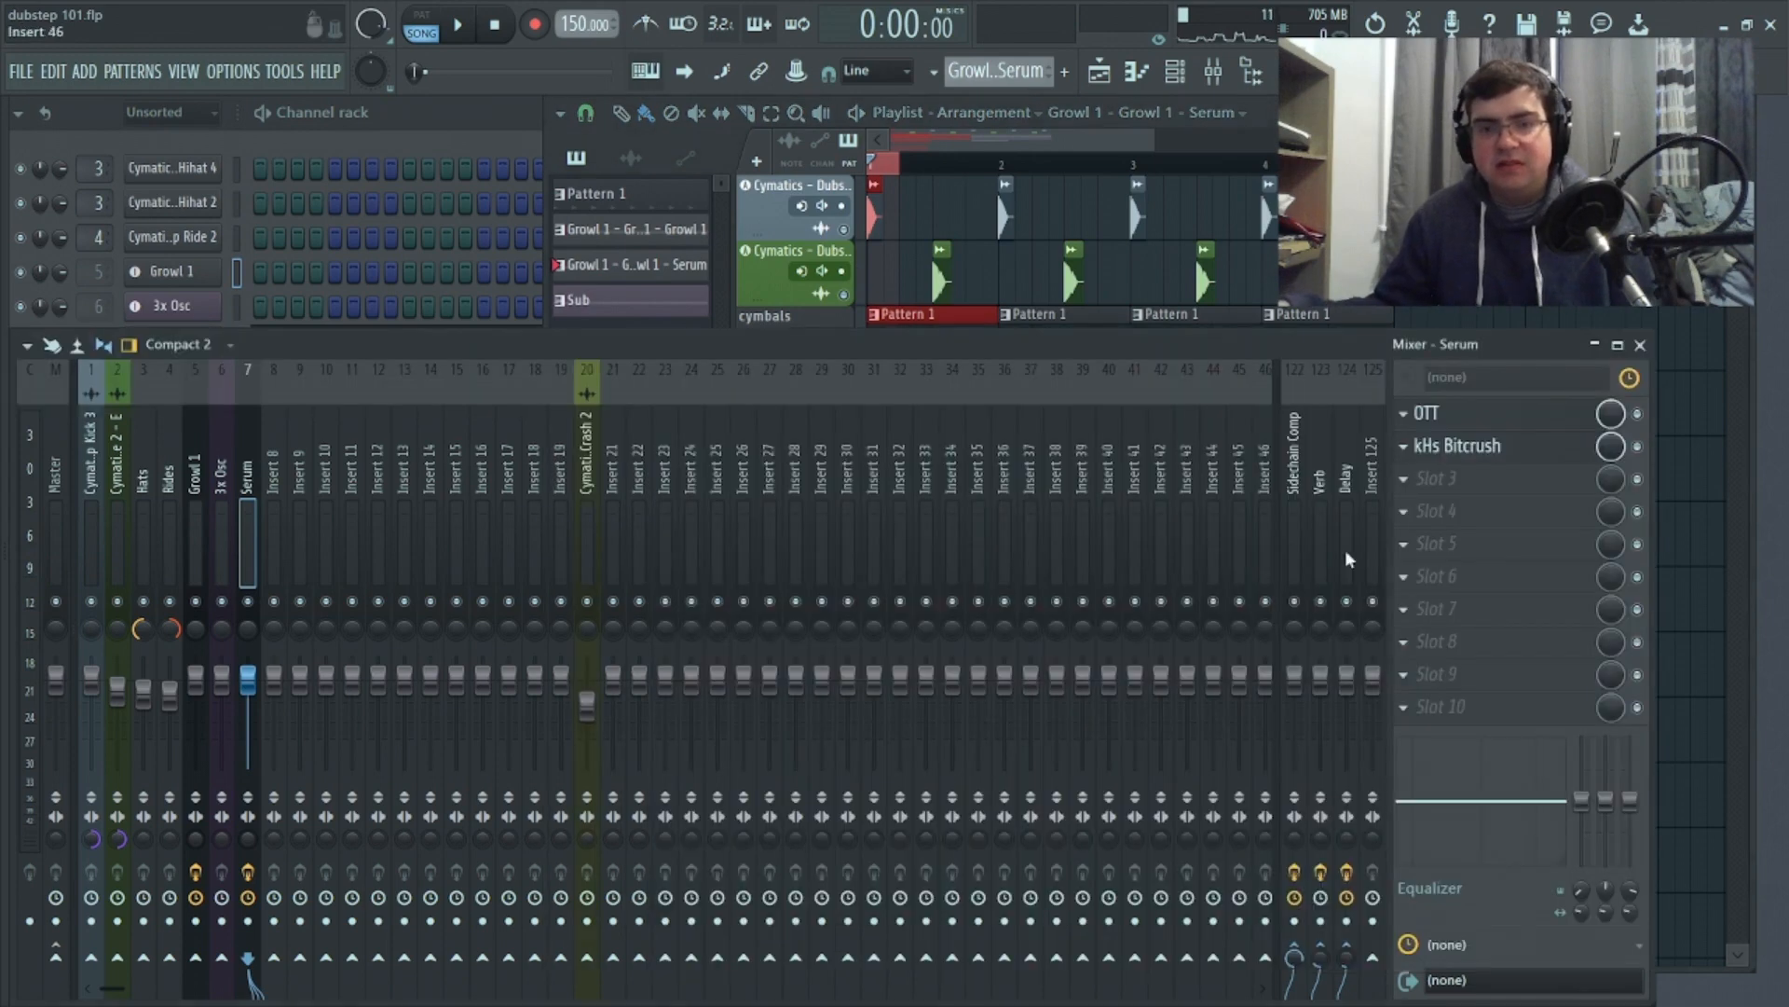
right_click(1611, 452)
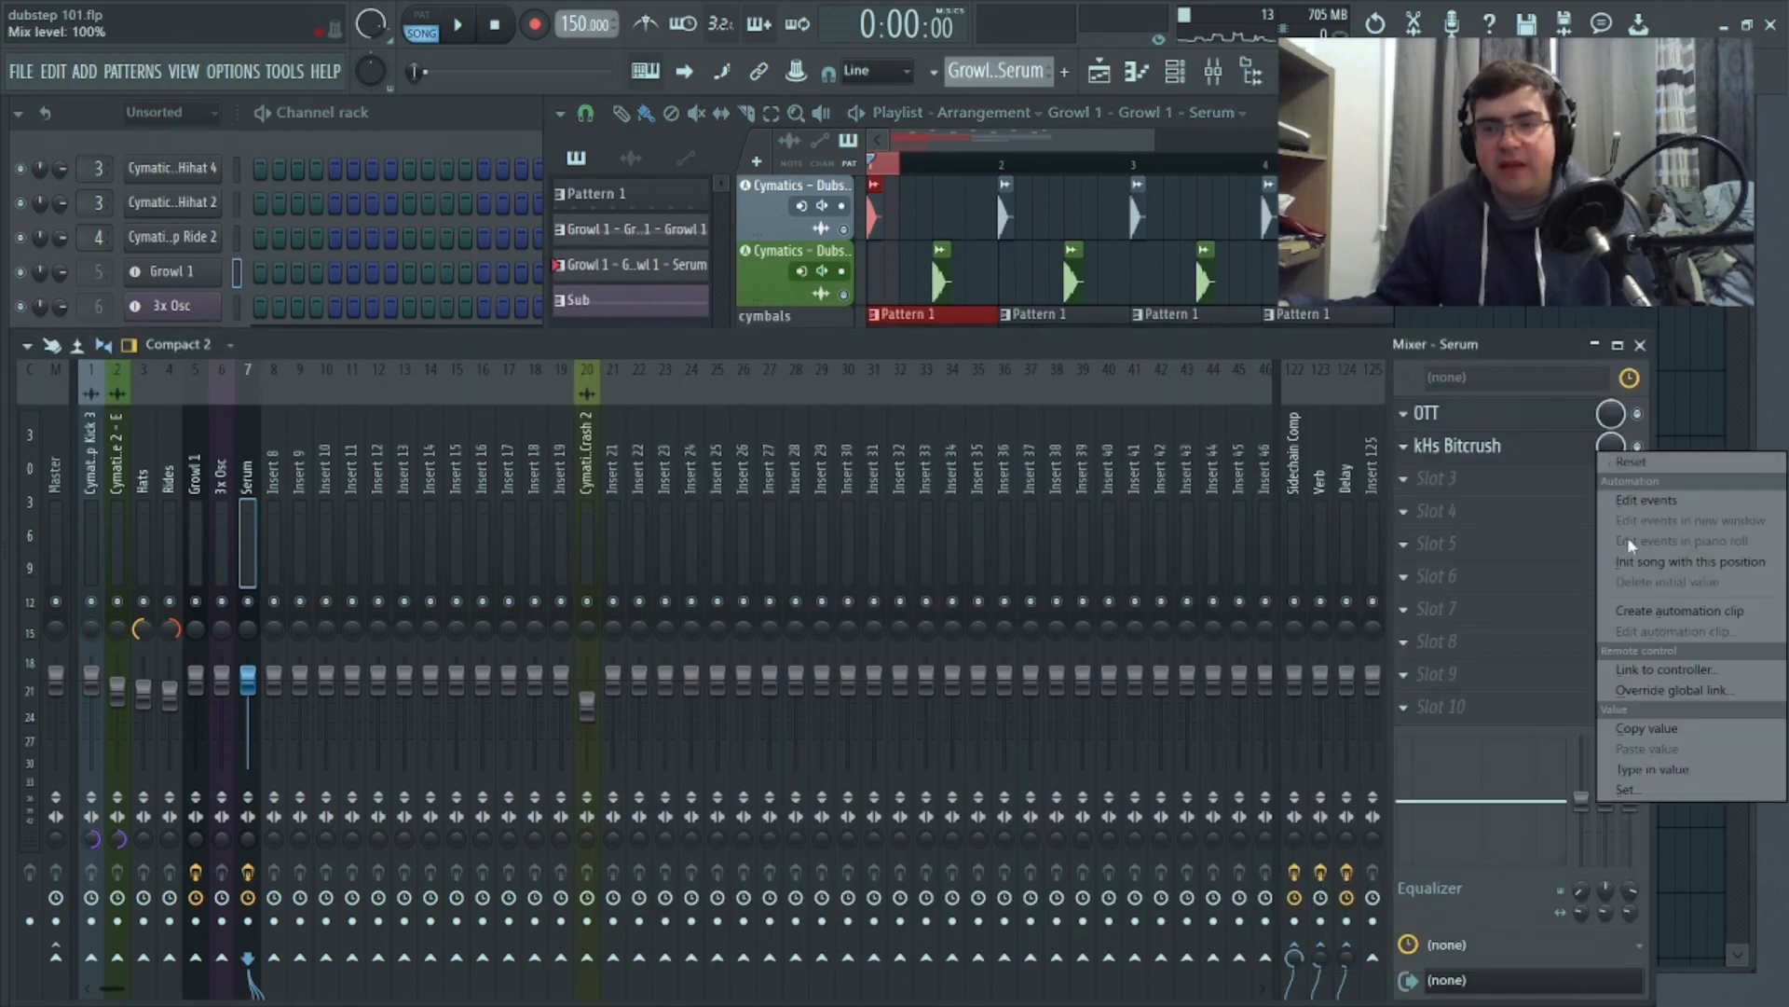
click(1678, 610)
click(965, 131)
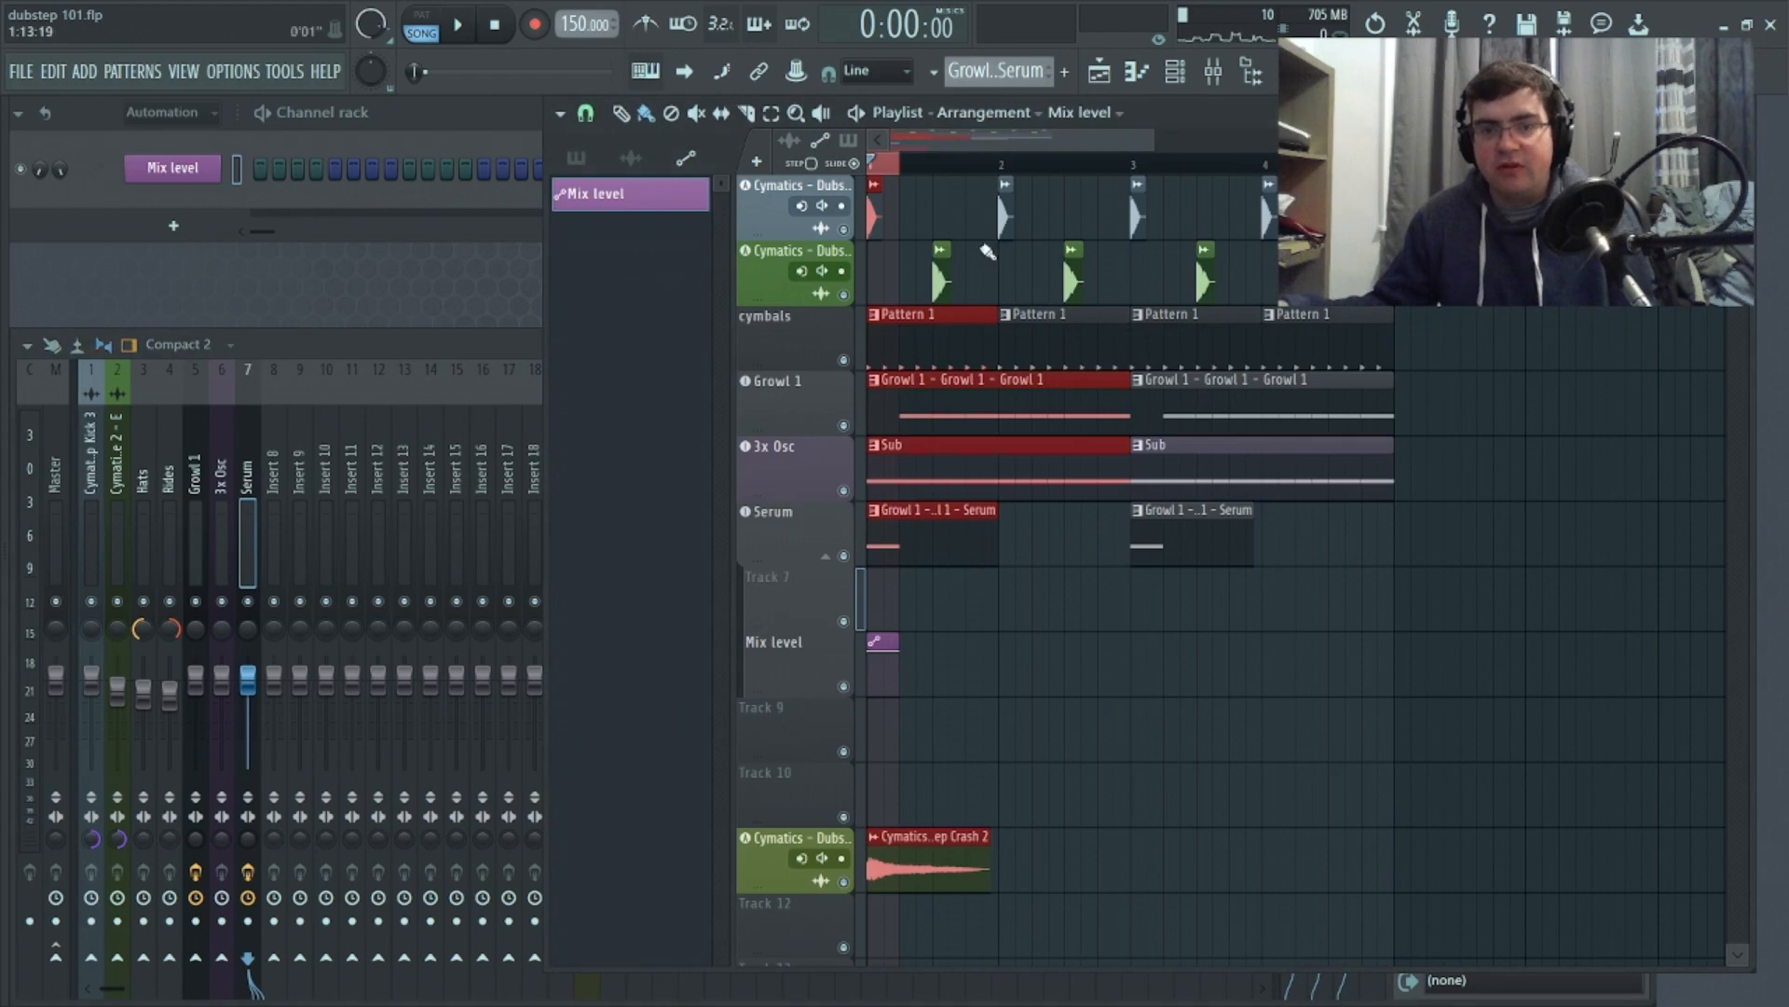
Shape the Mix level automation clip into a rounded arch over the first beat, playing the arrangement to check it
drag(892, 679, 894, 675)
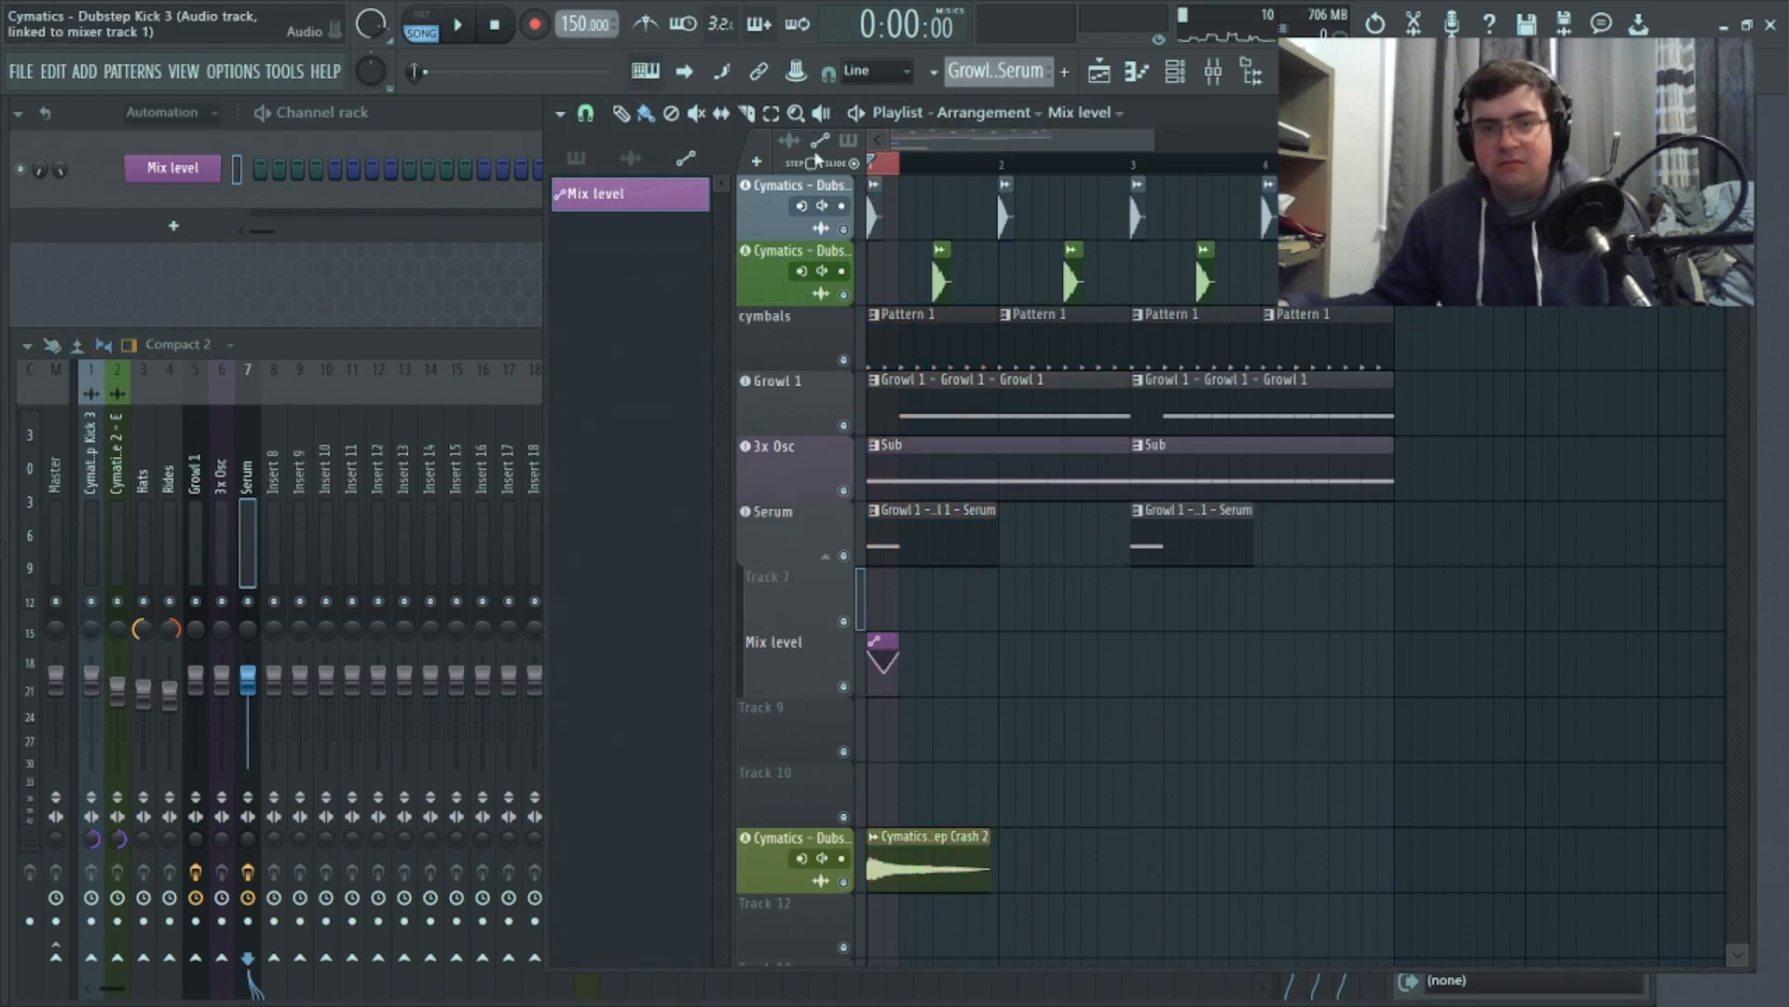
key(space)
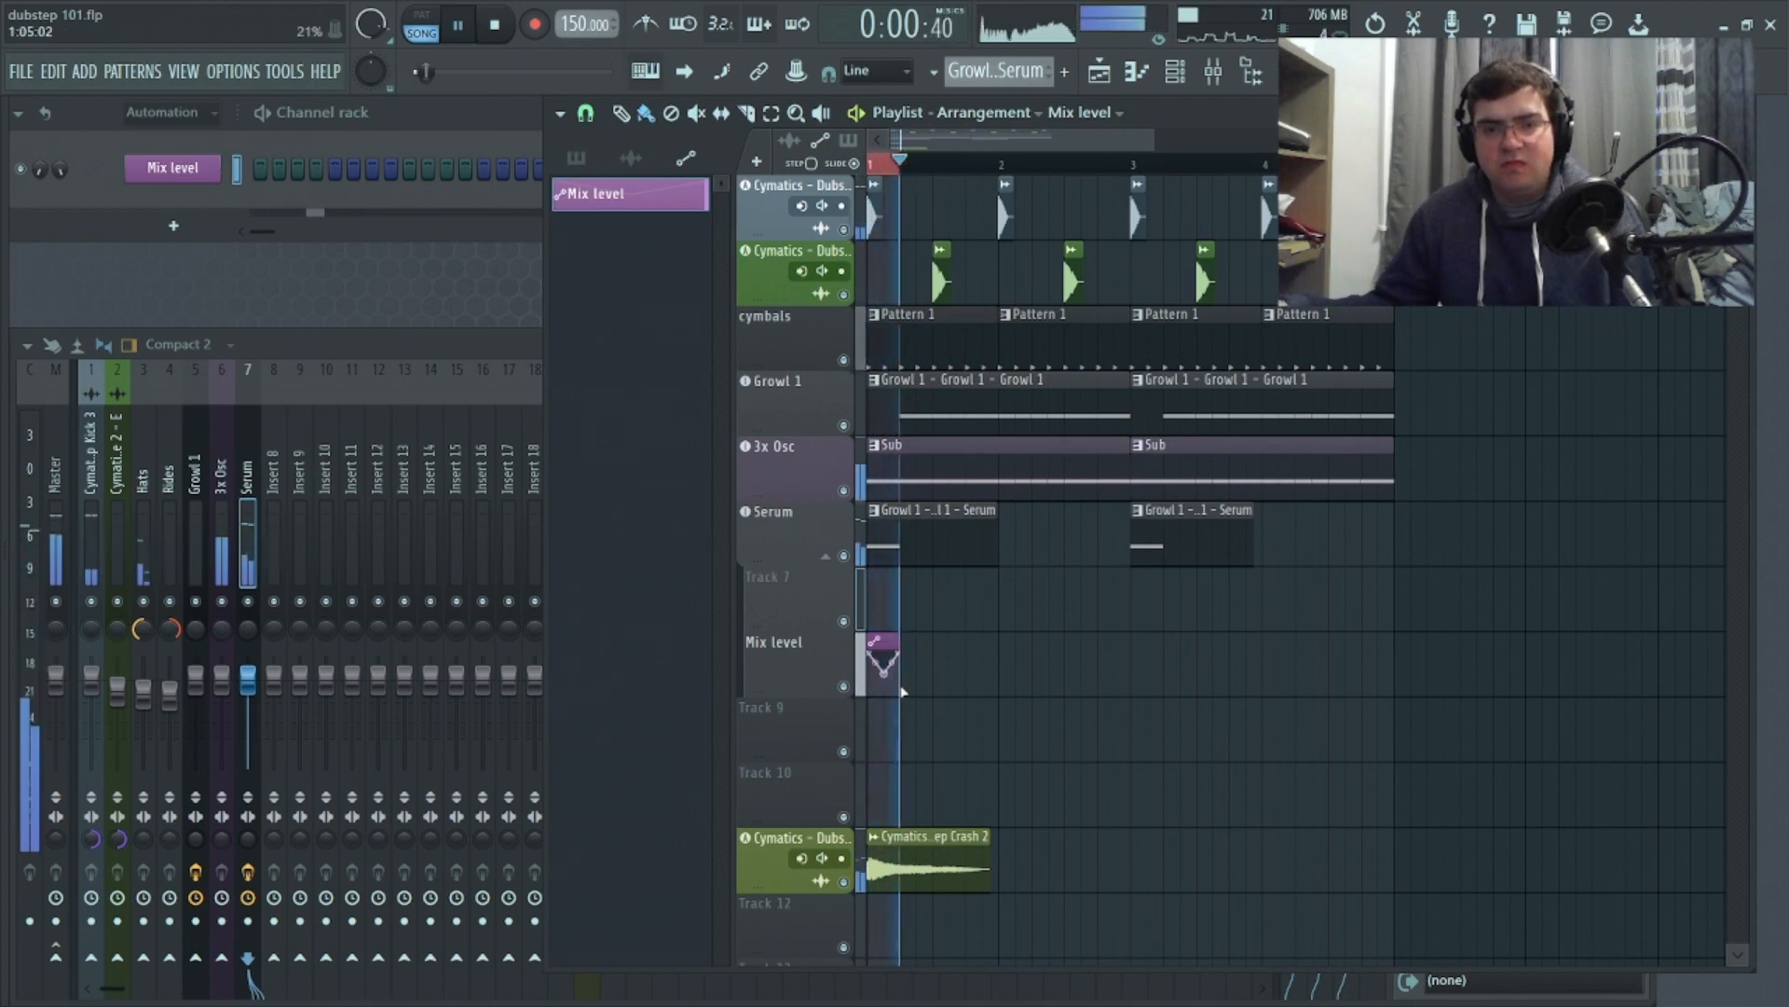
drag(884, 673, 892, 680)
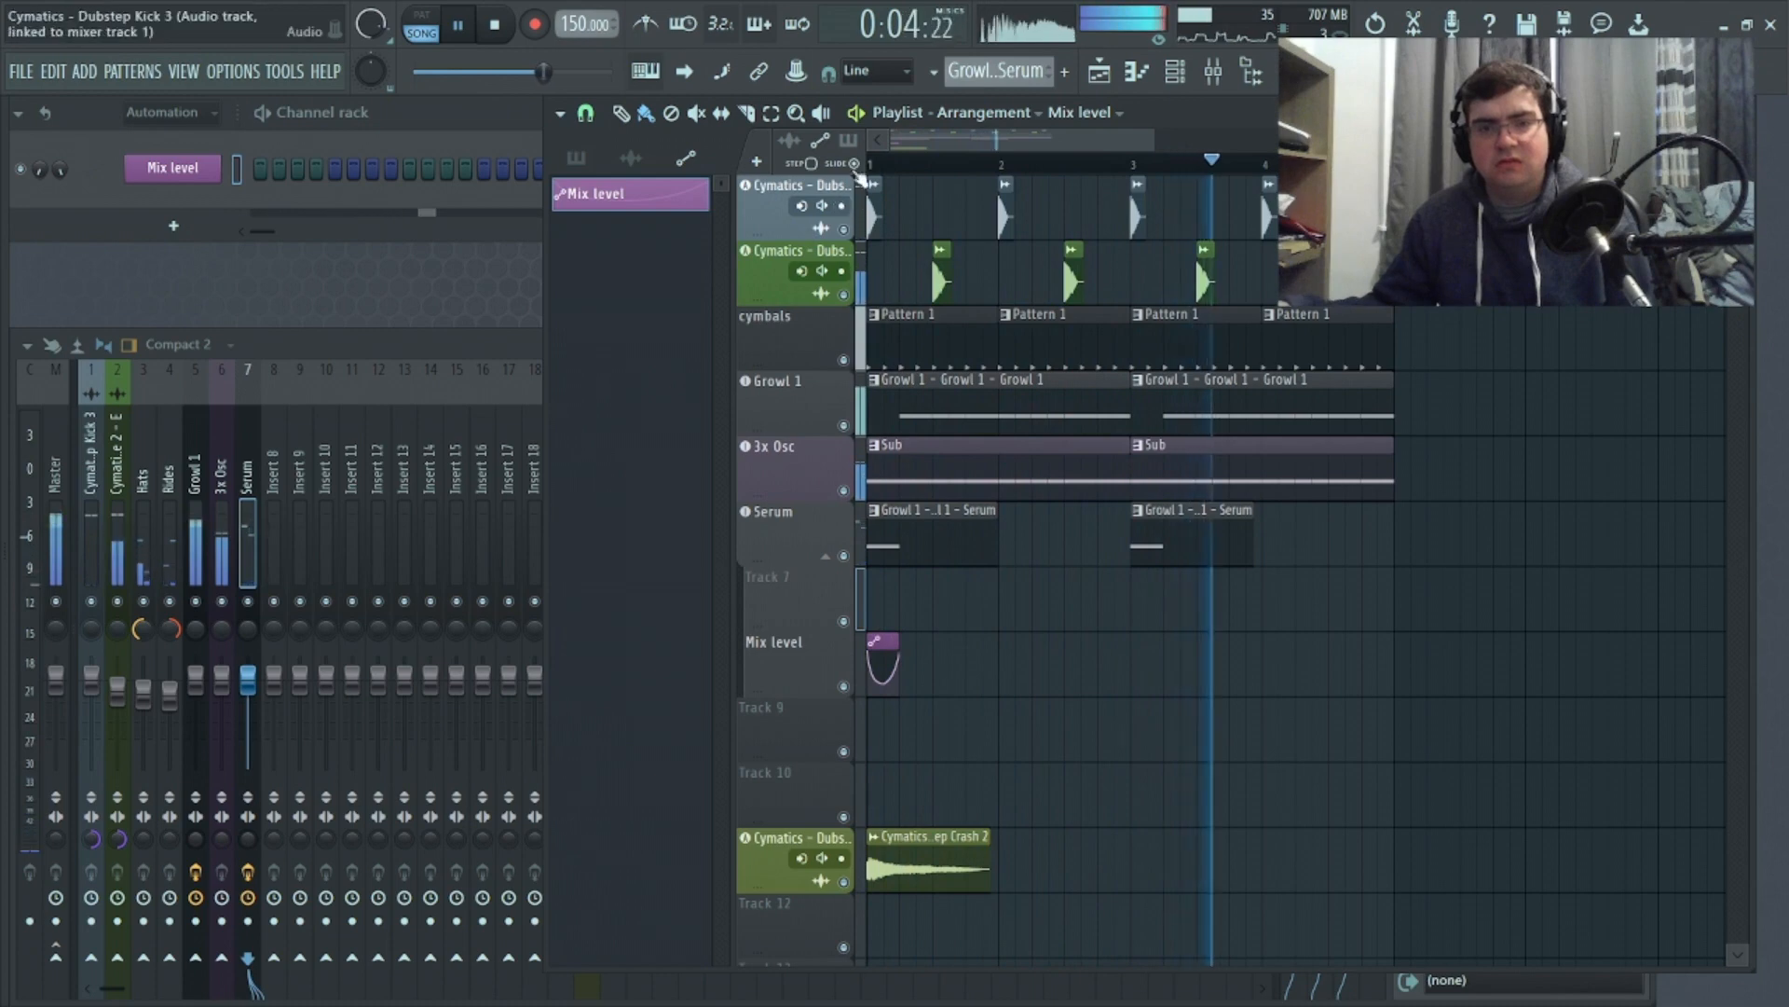
key(space)
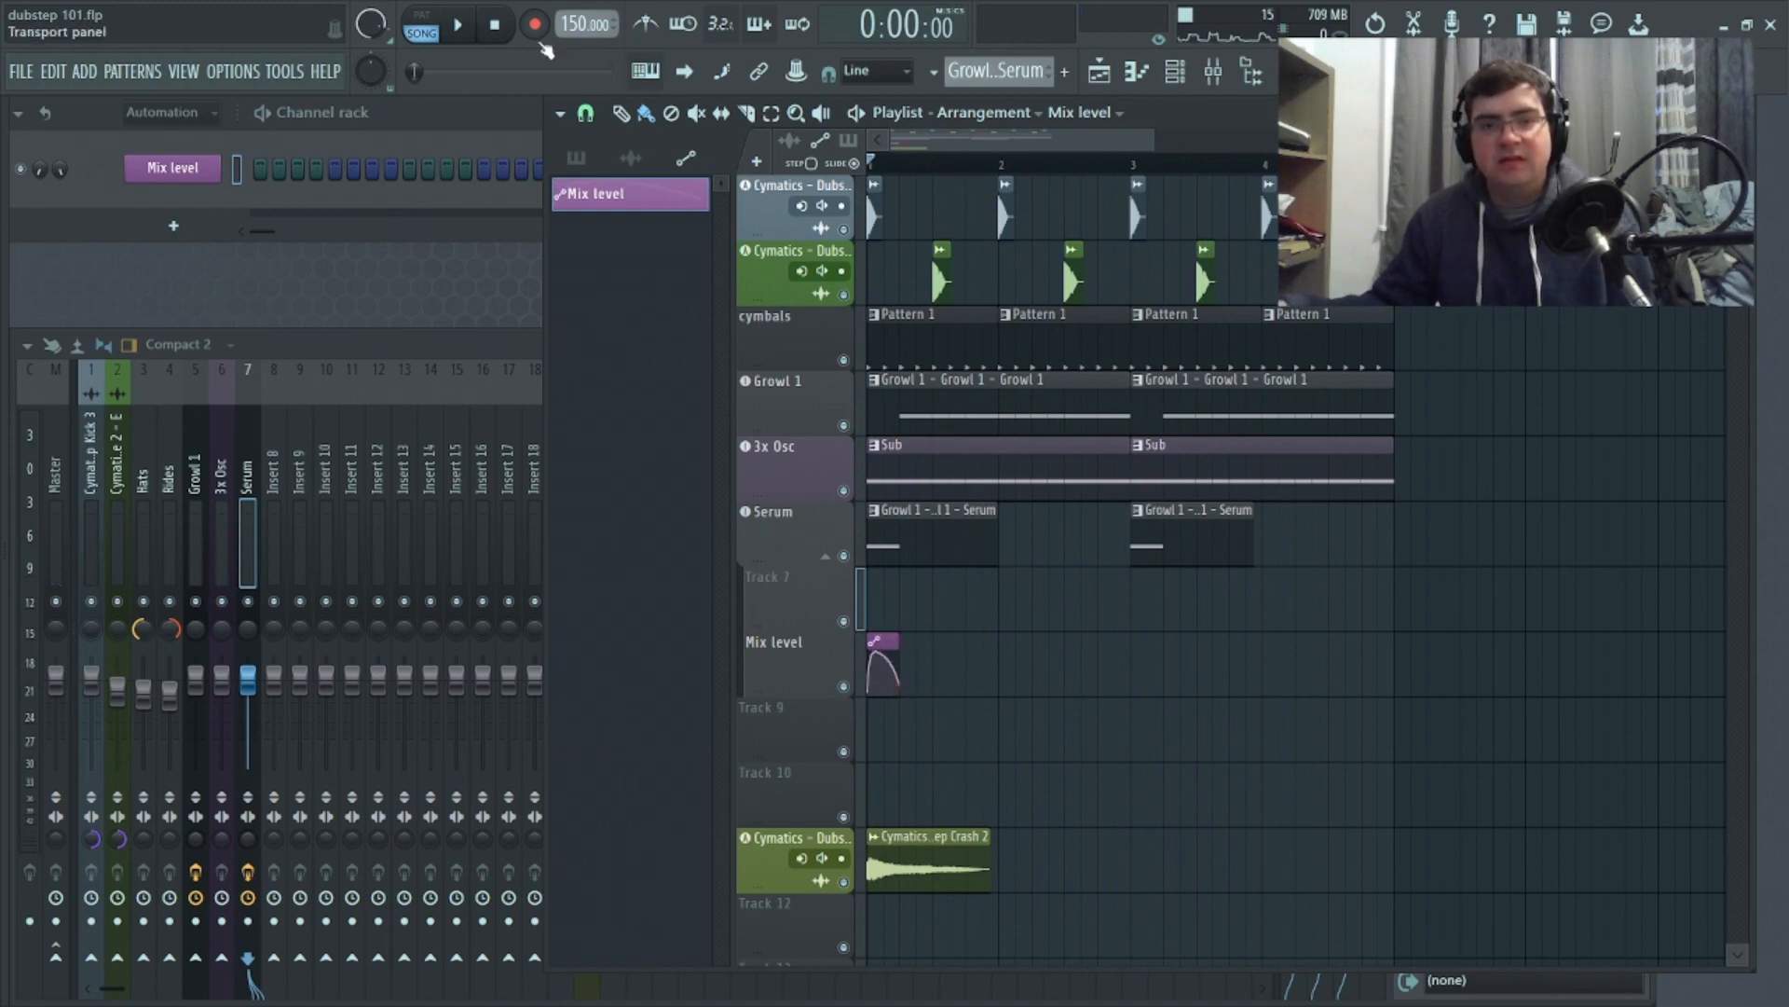
click(474, 34)
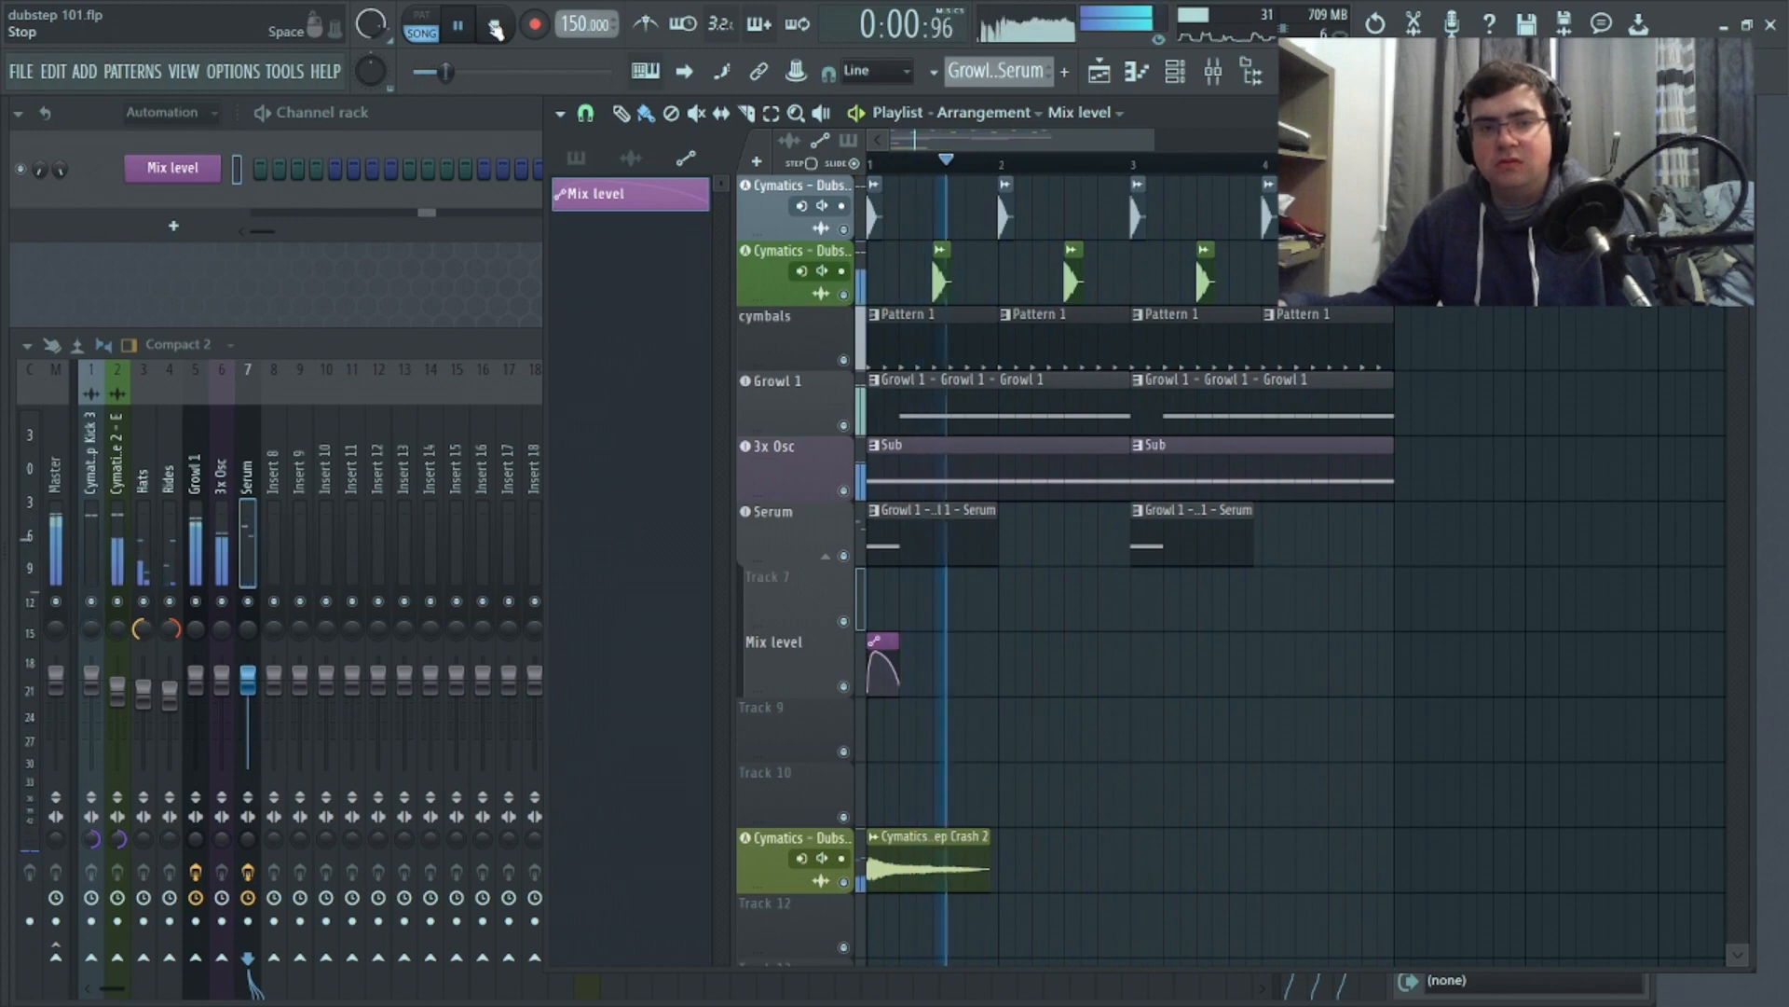
click(495, 26)
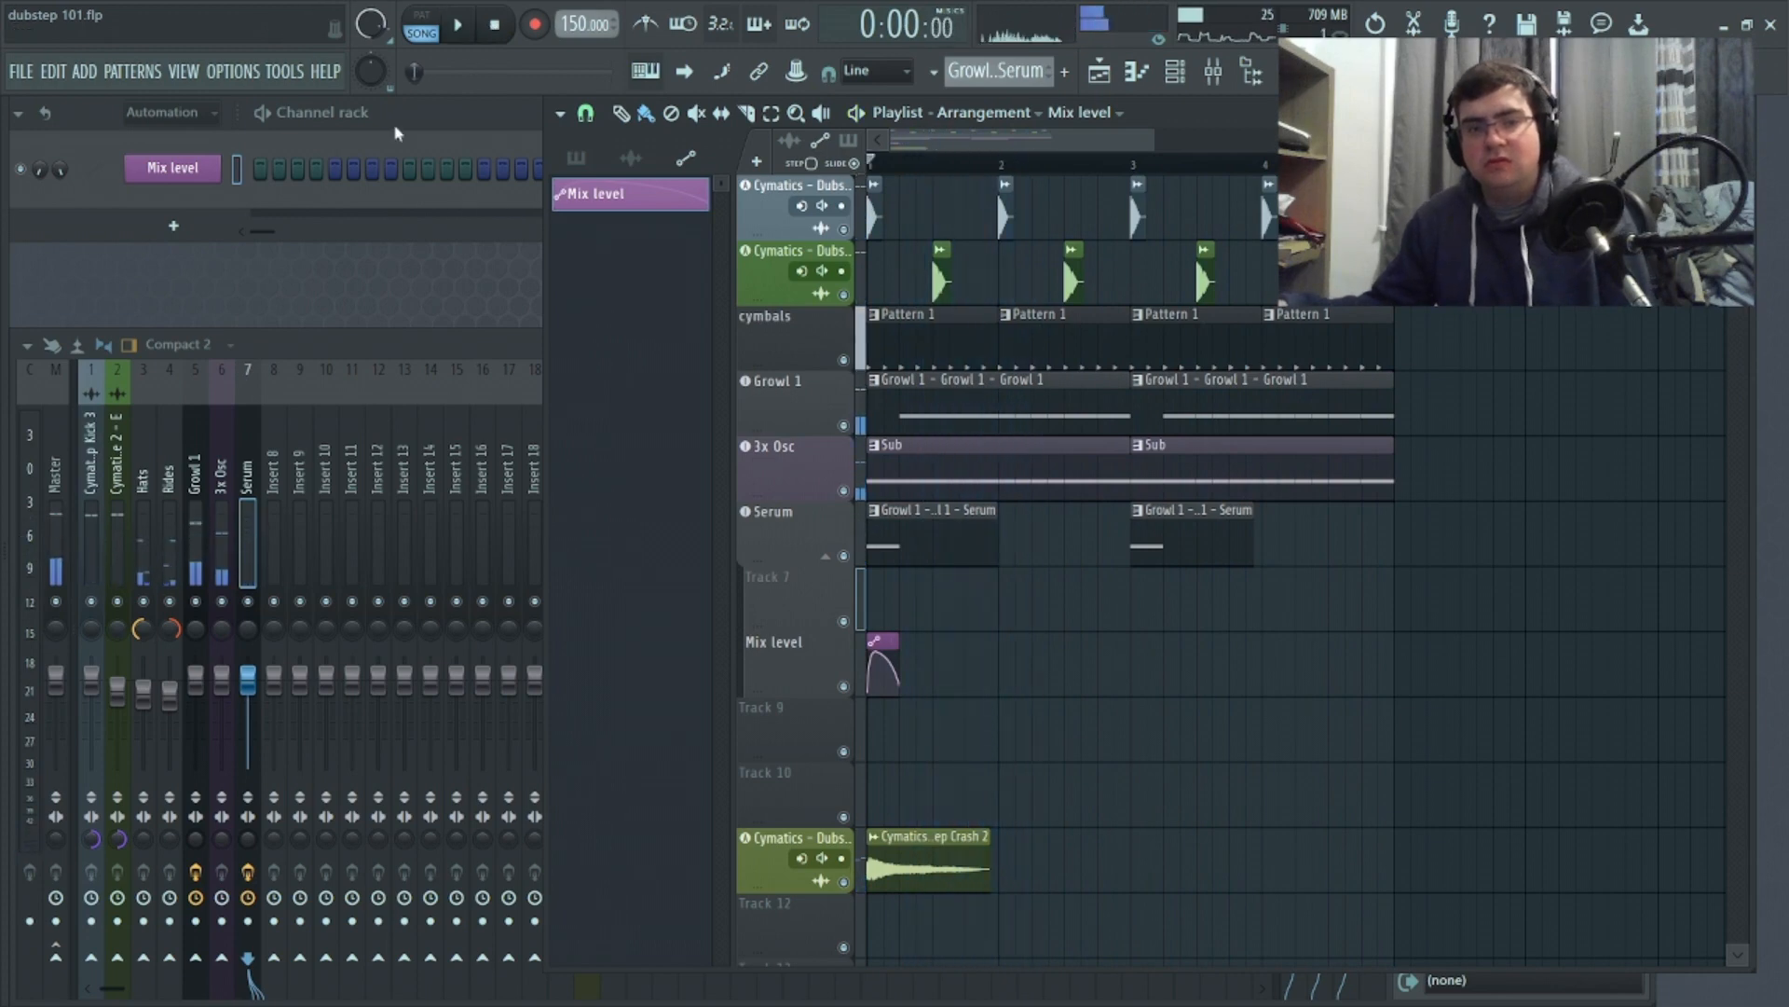
Add Fruity Compressor to the Serum track's third effect slot
click(241, 476)
click(1471, 489)
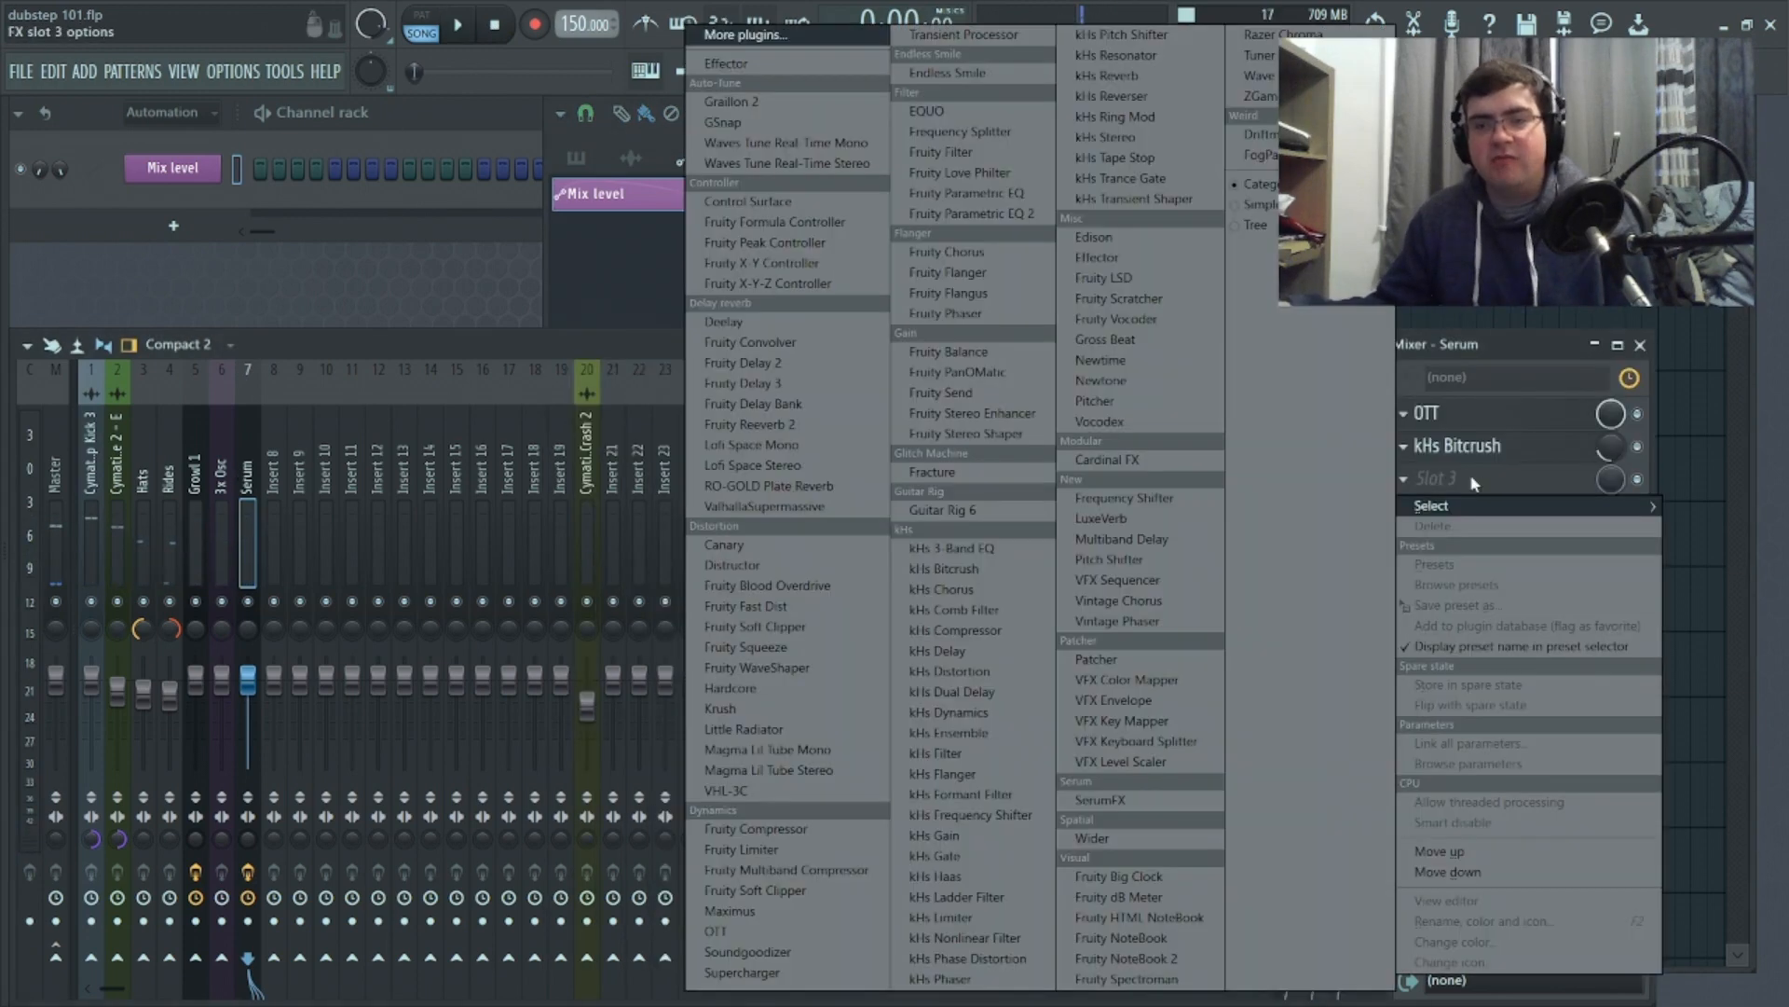
click(801, 944)
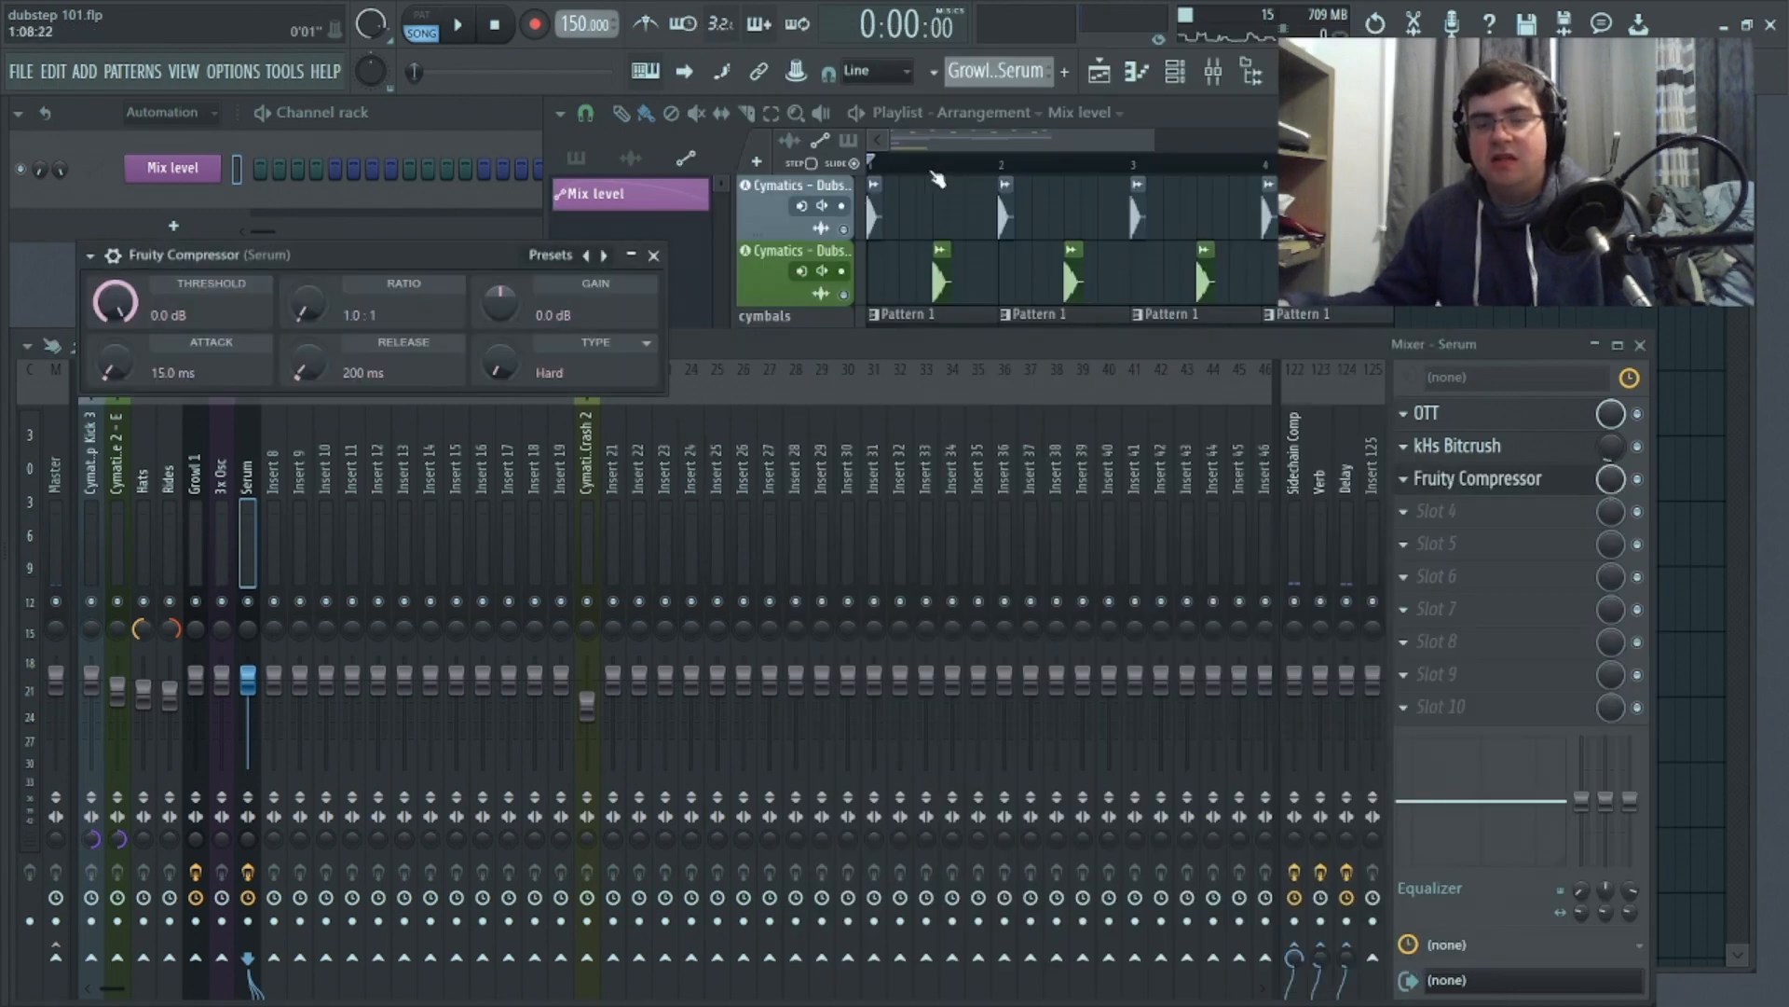
Loop the first beat and set the compressor to -33.6 dB threshold, 2.9:1 ratio, 13.2 dB gain and Vintage type
click(889, 165)
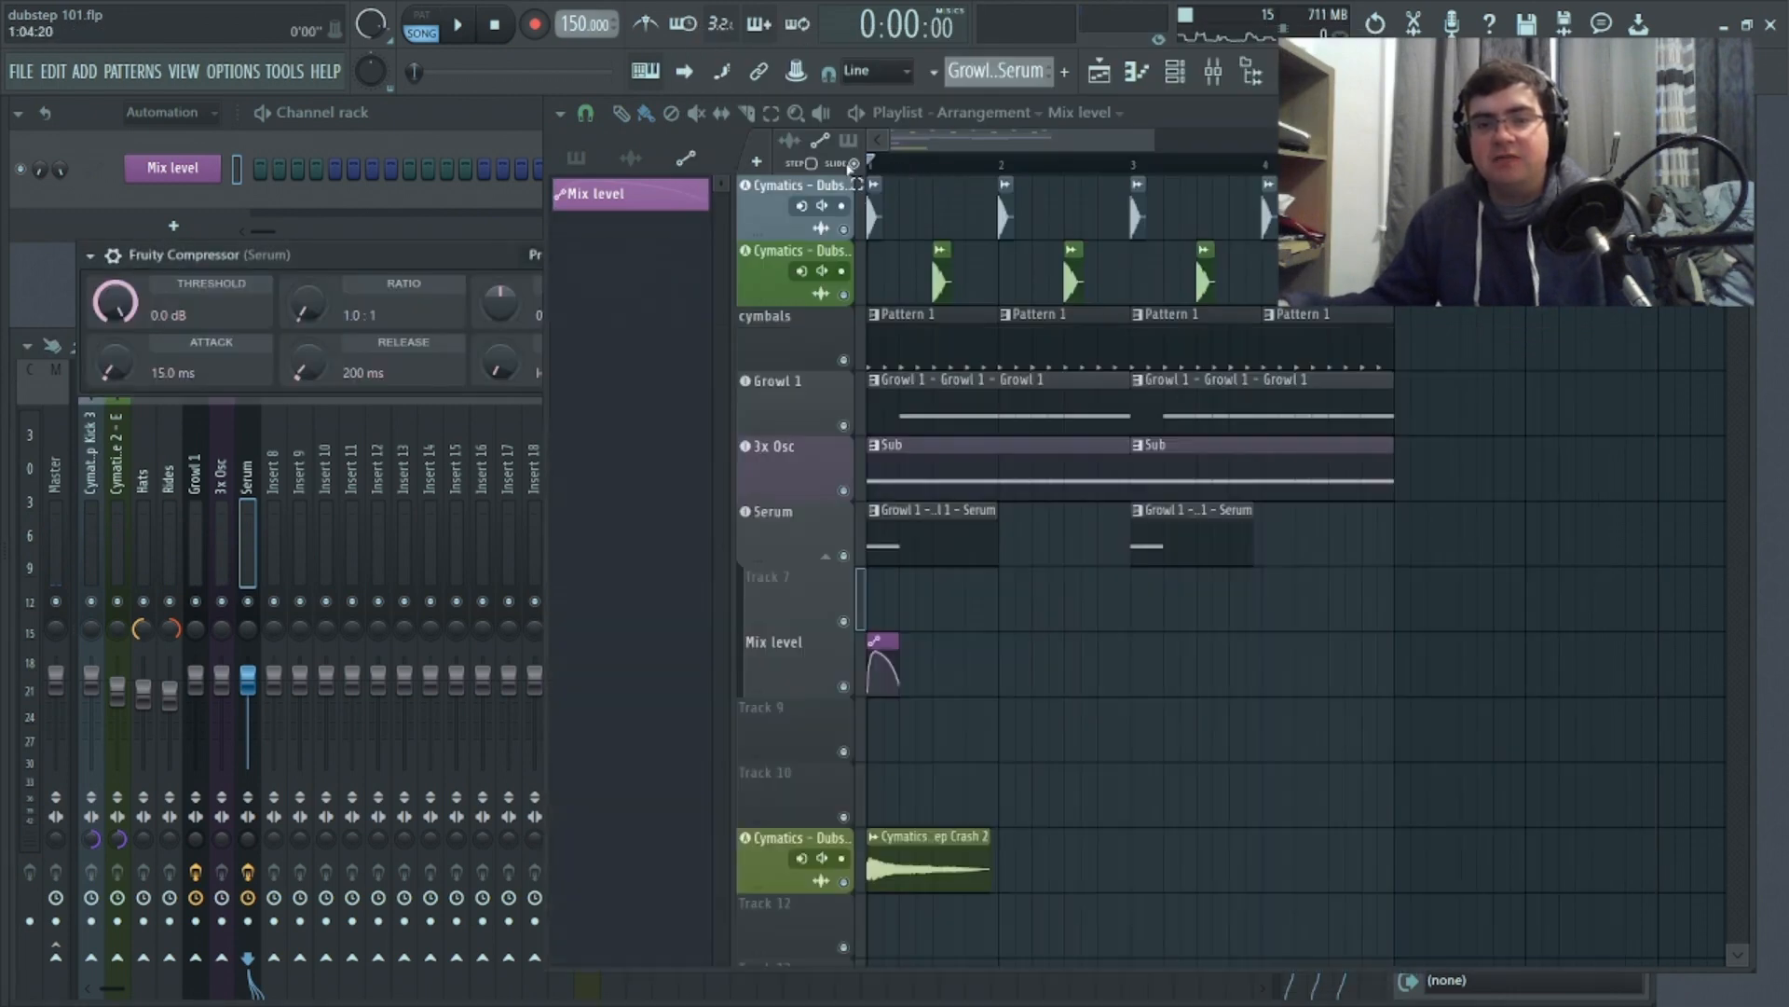
click(415, 280)
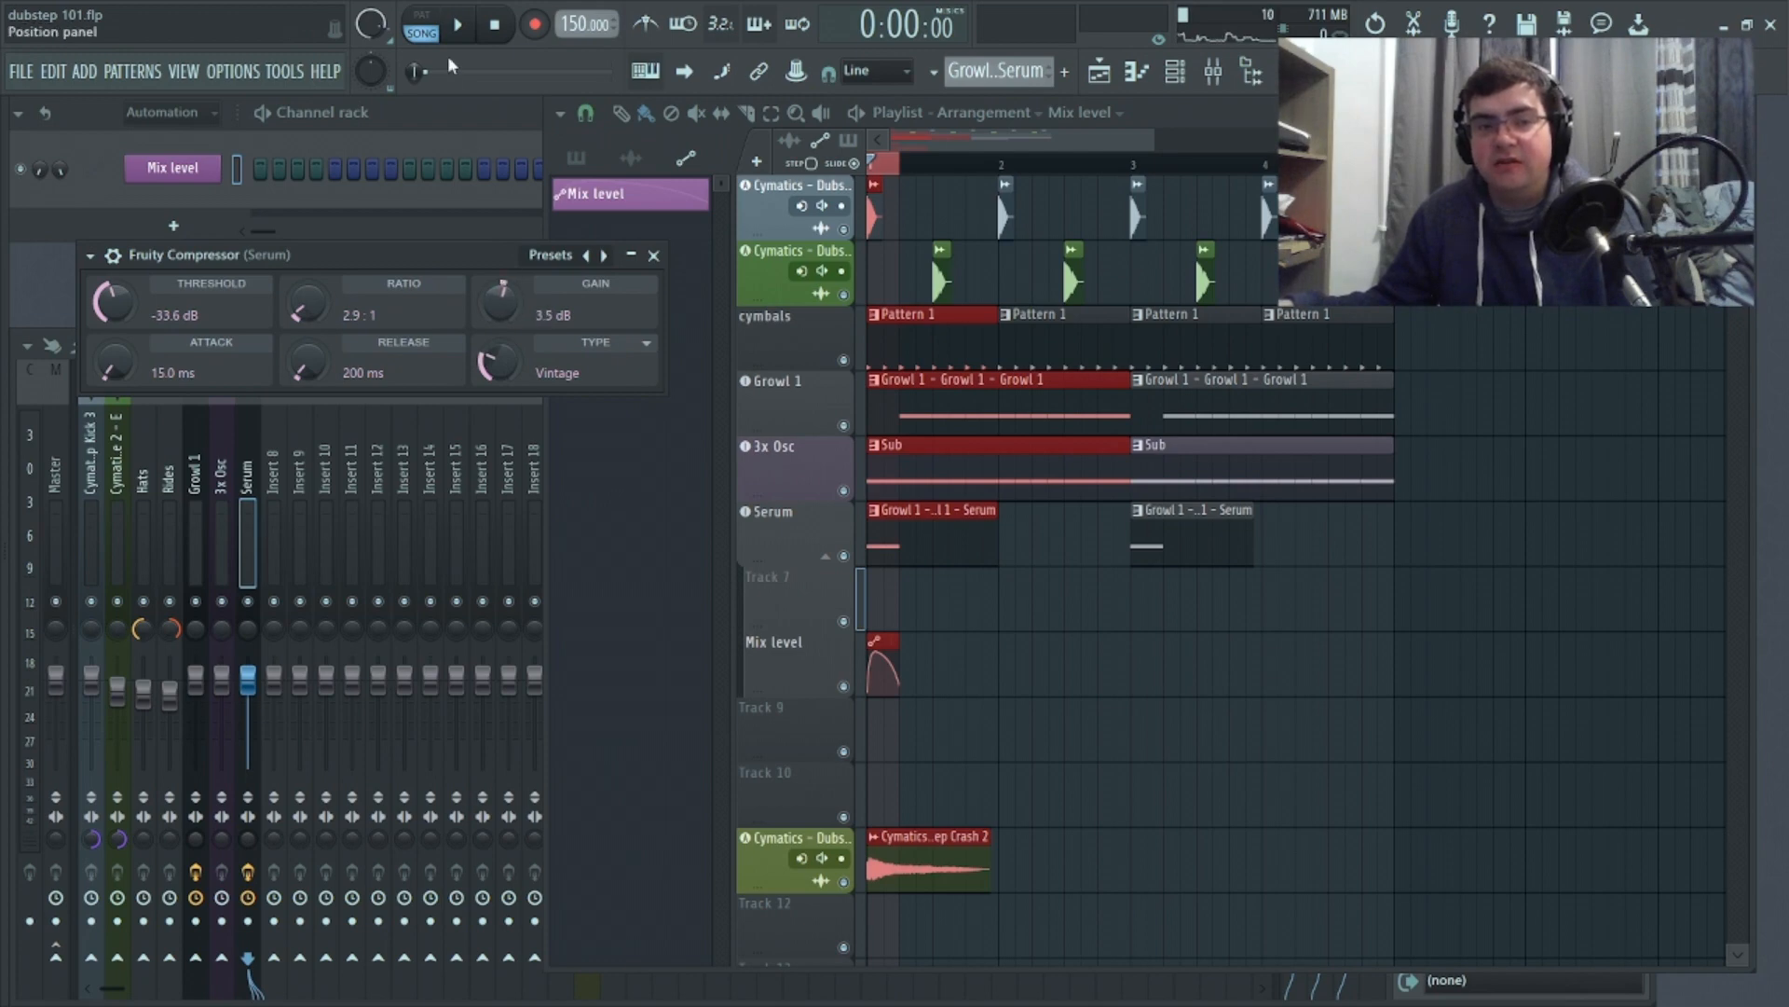
drag(451, 253, 841, 424)
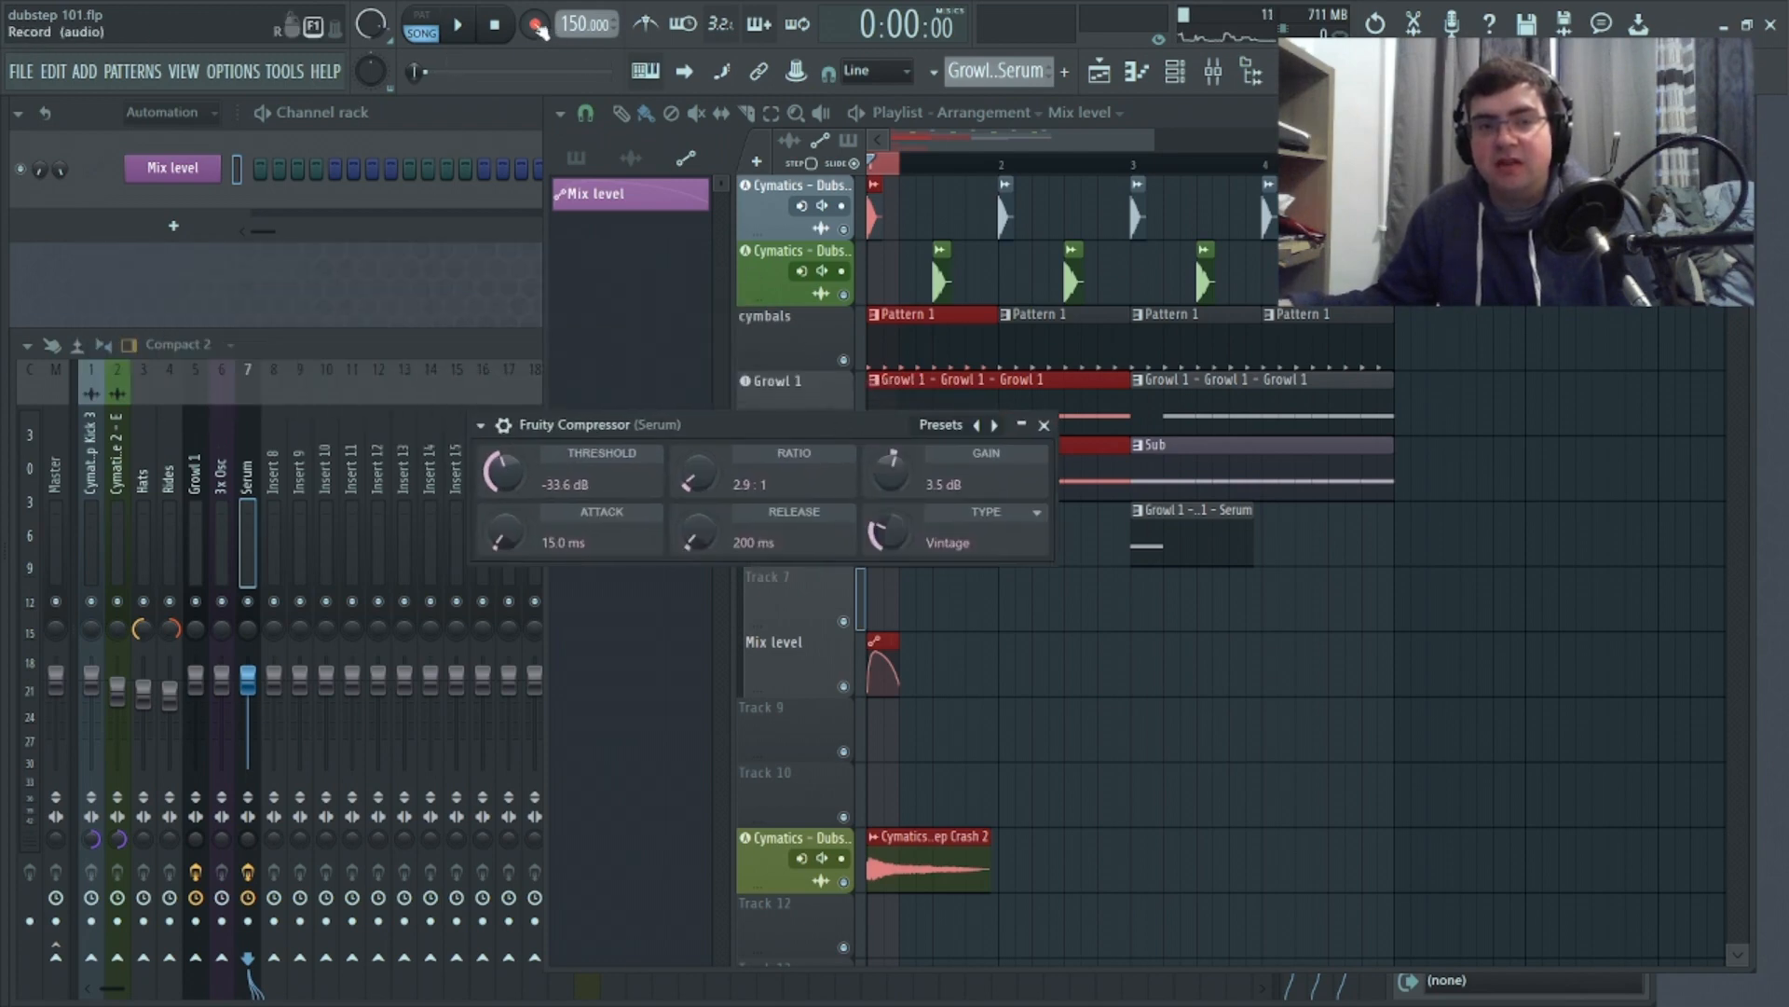
drag(884, 467, 884, 427)
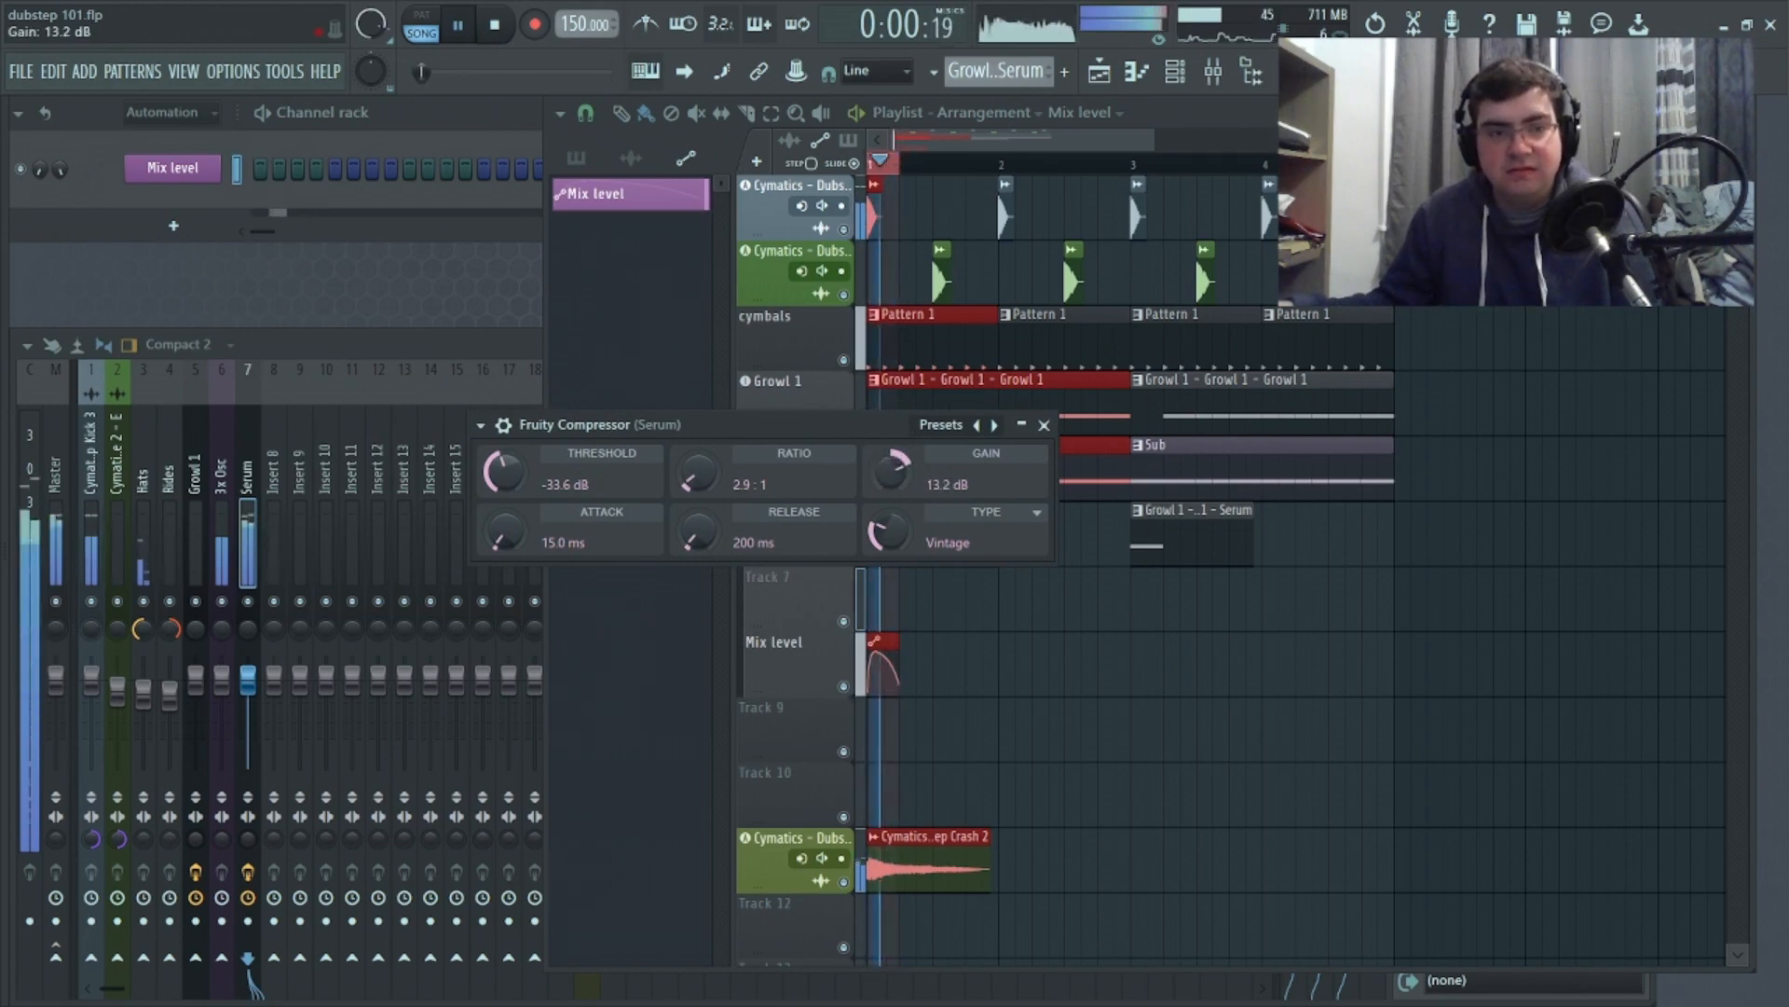
click(495, 43)
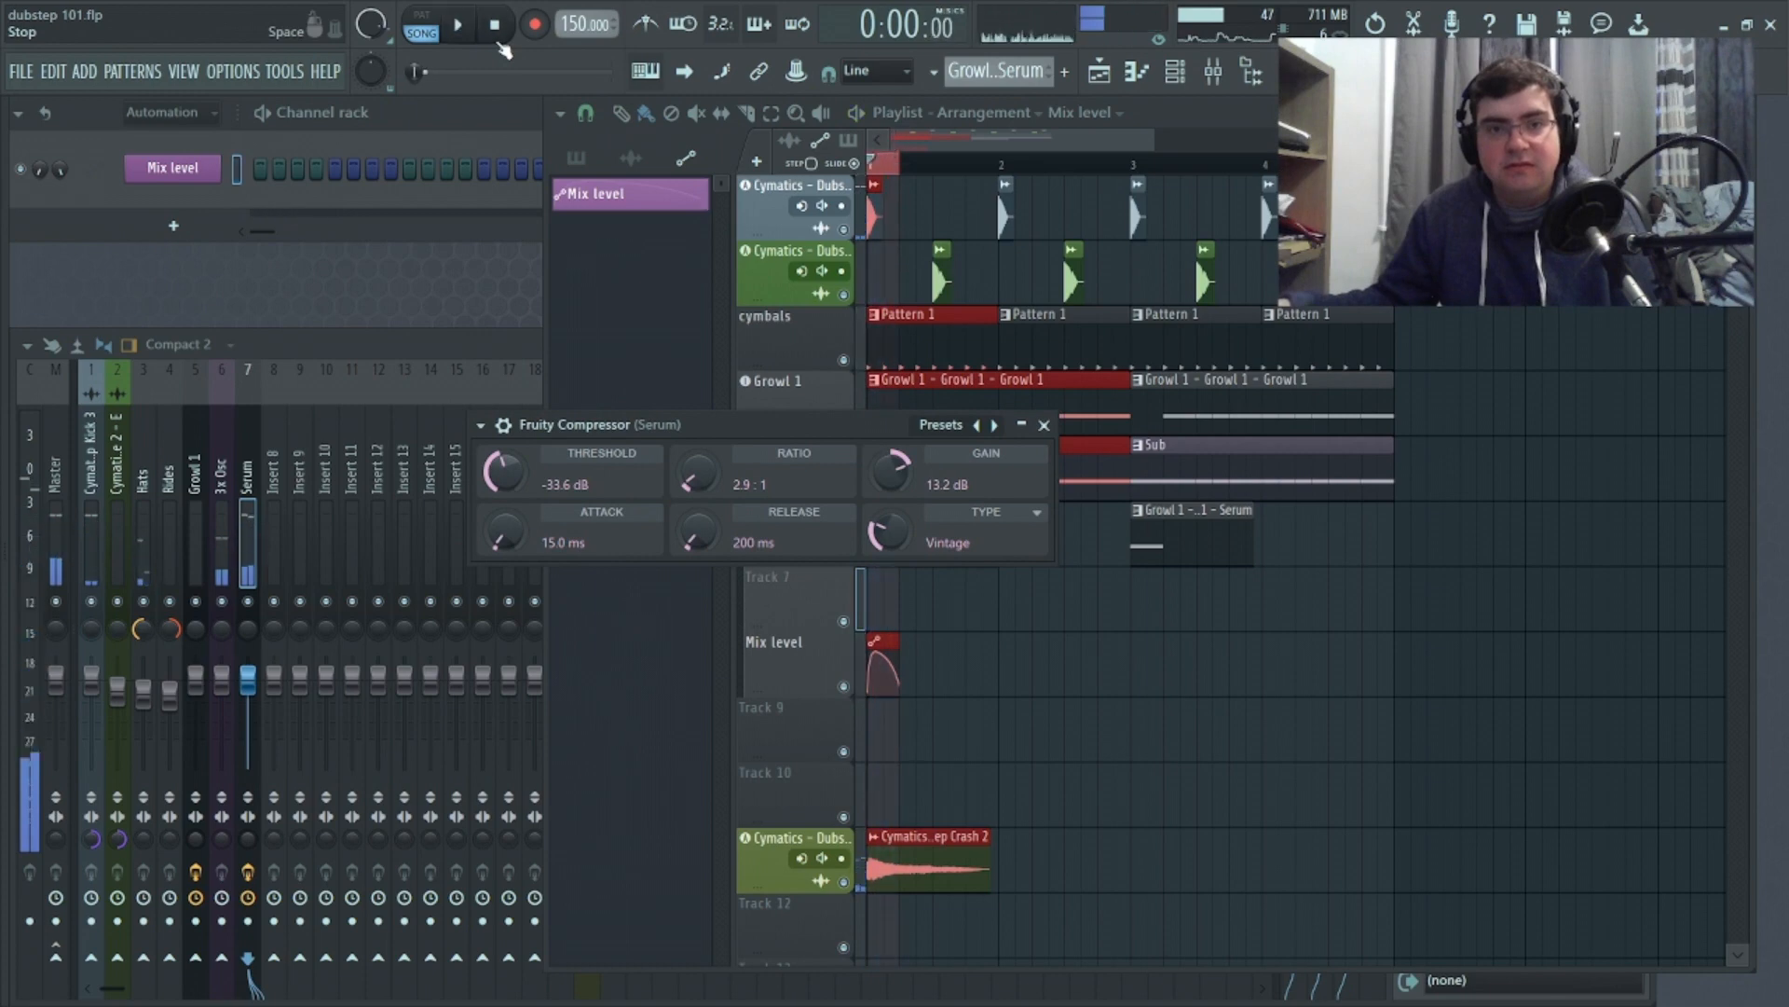
Close the compressor, clear the first-beat loop and play the arrangement with the compressed growl
click(1051, 424)
click(878, 162)
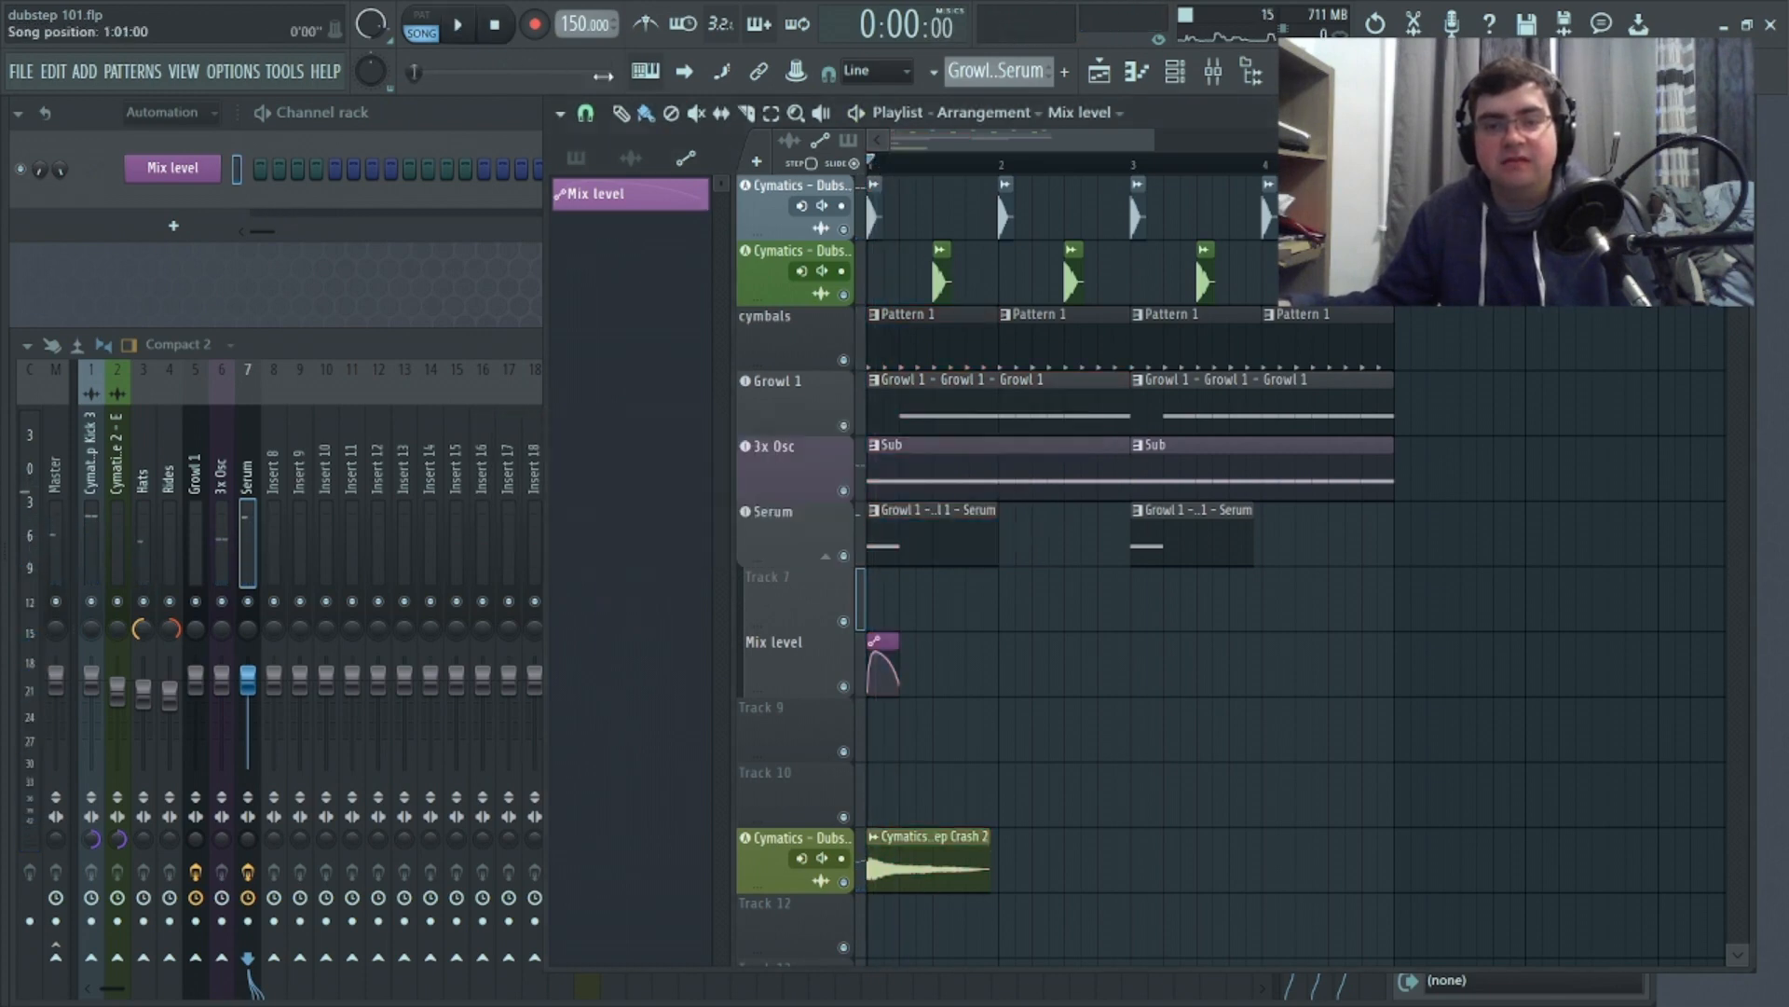
click(463, 33)
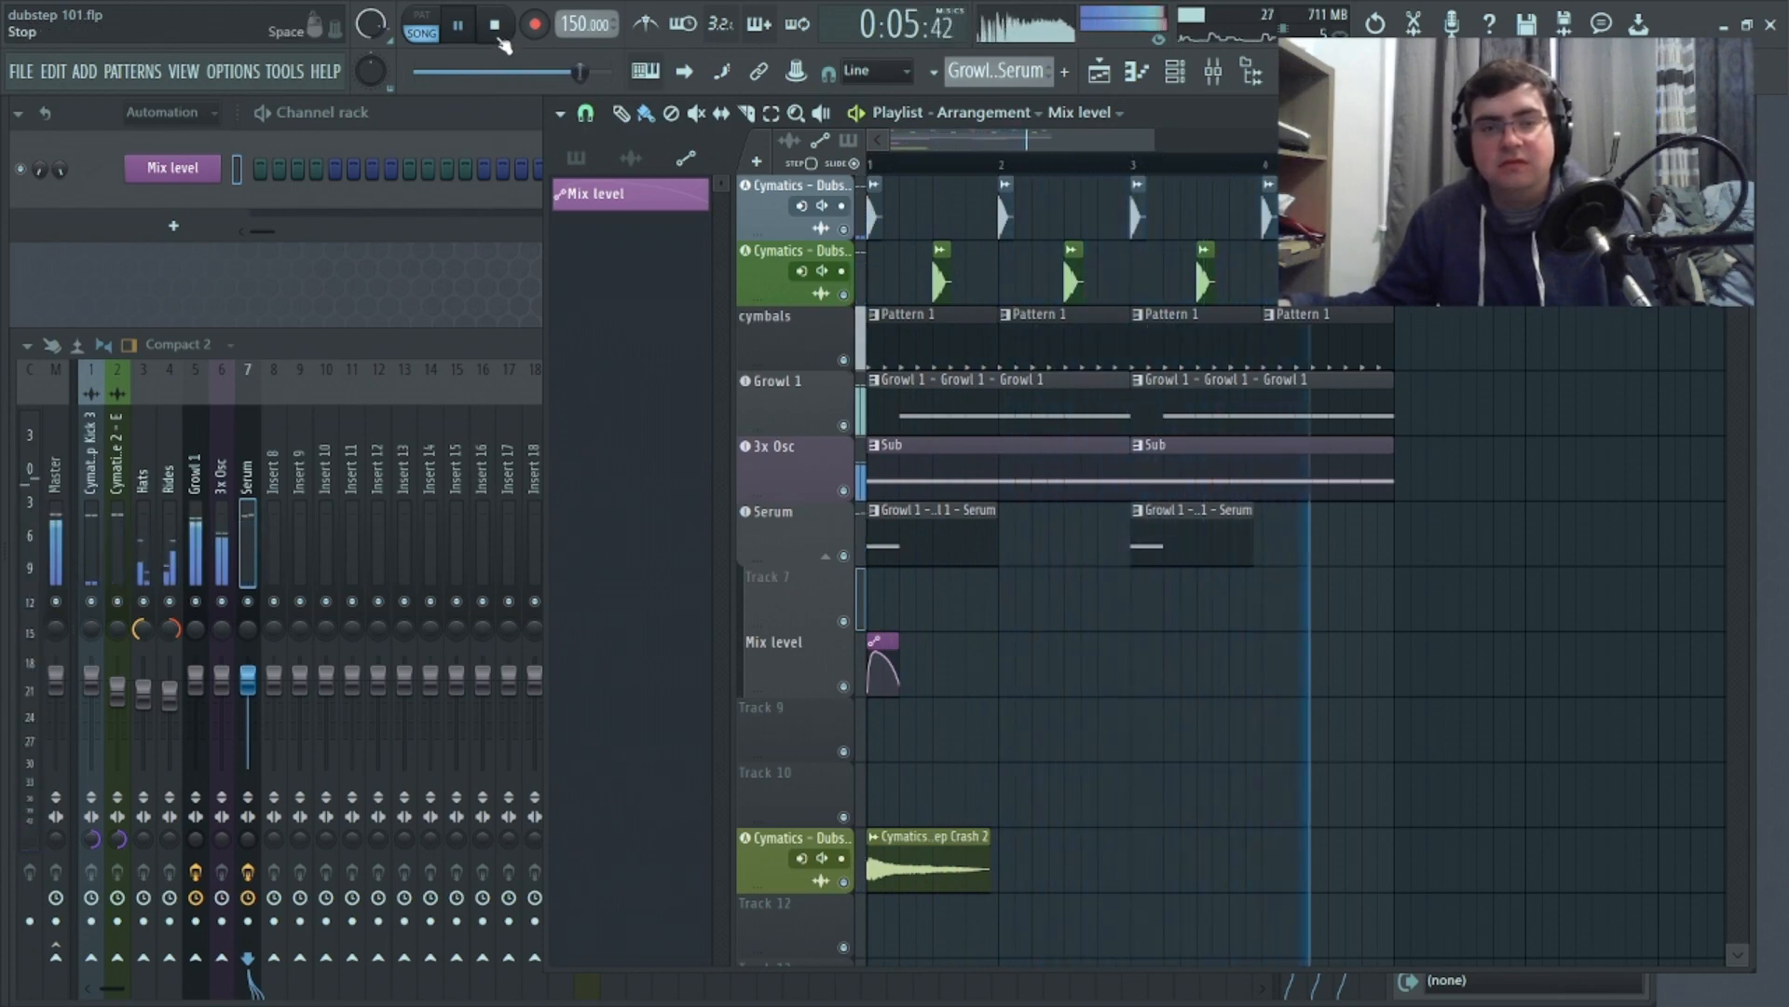
click(498, 36)
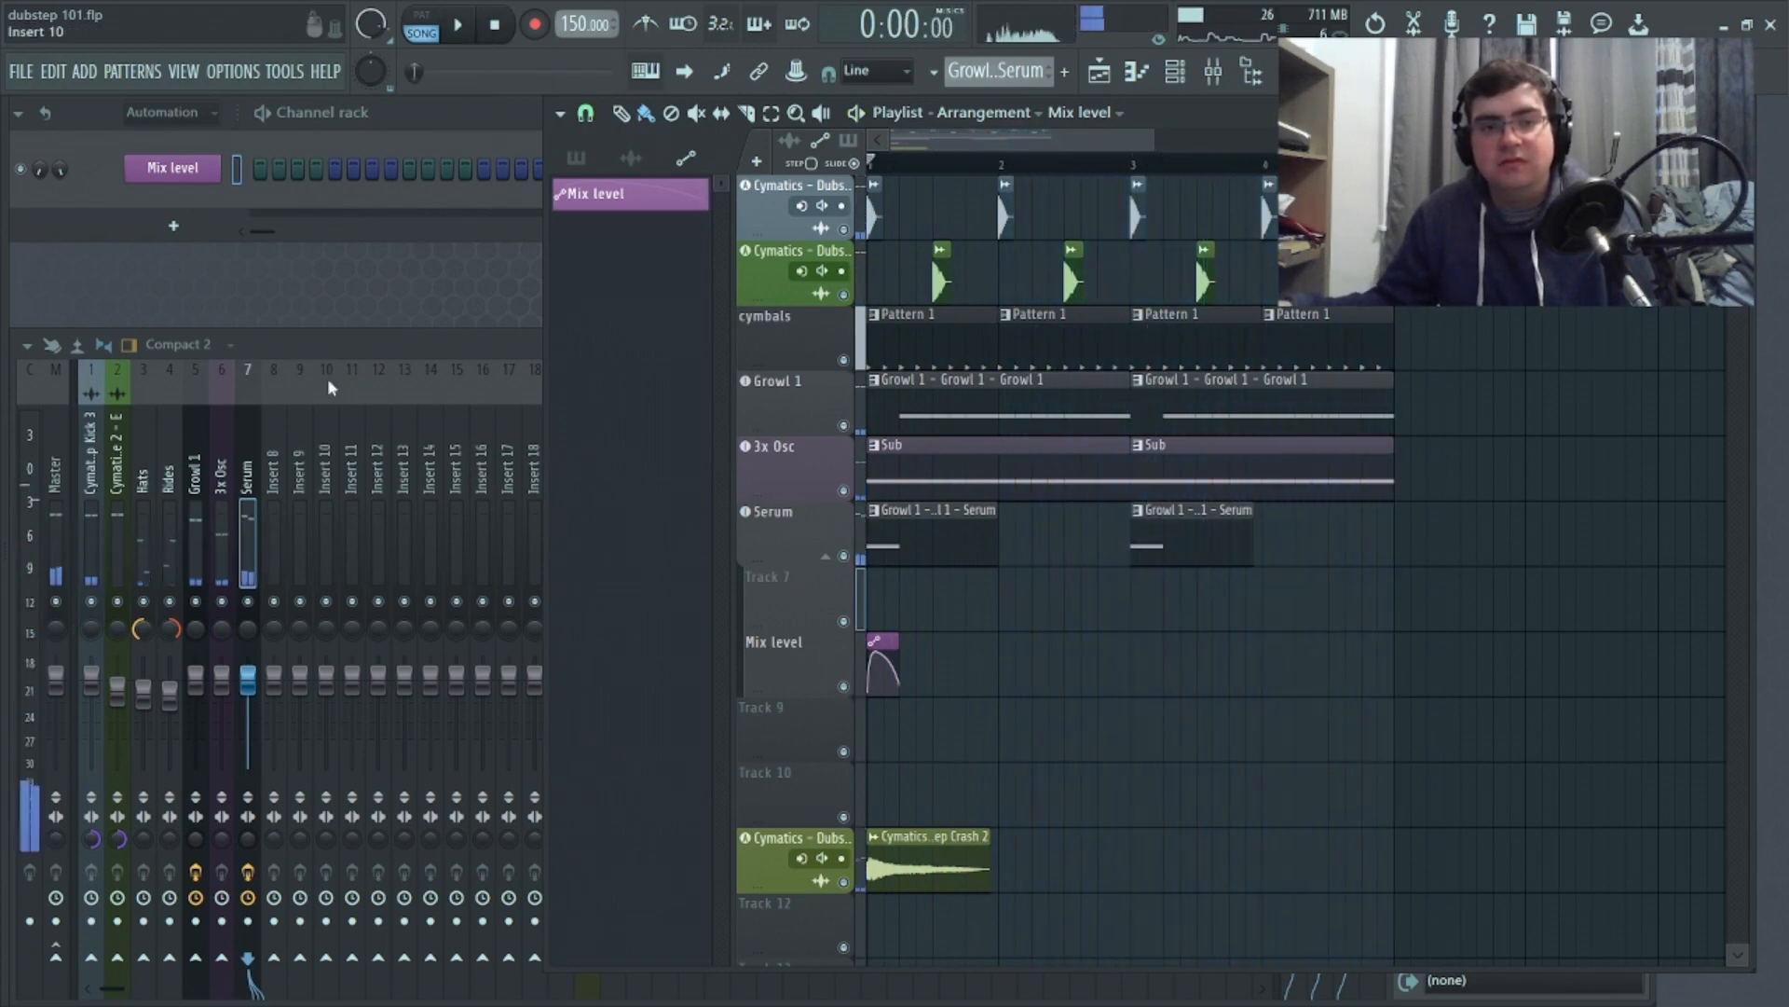
Add Fruity Parametric EQ 2 to the Serum track's fourth effect slot
click(249, 377)
click(1442, 527)
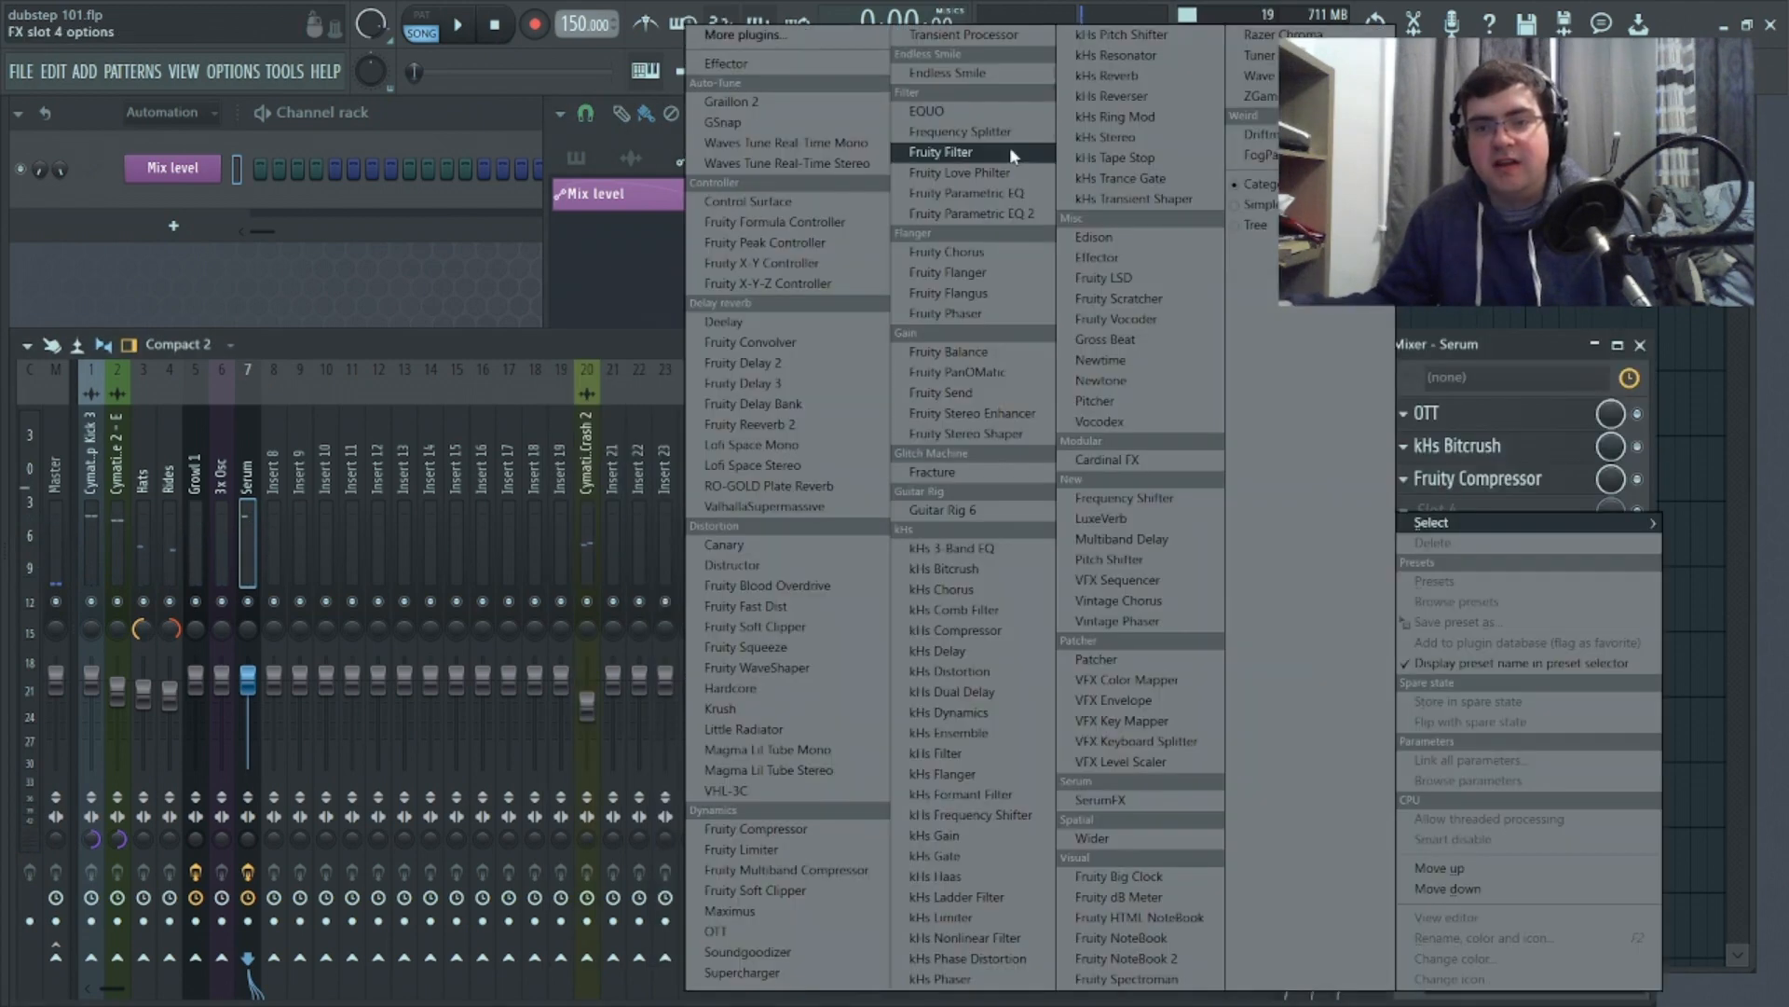
click(1031, 220)
Make EQ band 1 a high pass with a steeper slope and move its cutoff up to about band 2's frequency
right_click(216, 482)
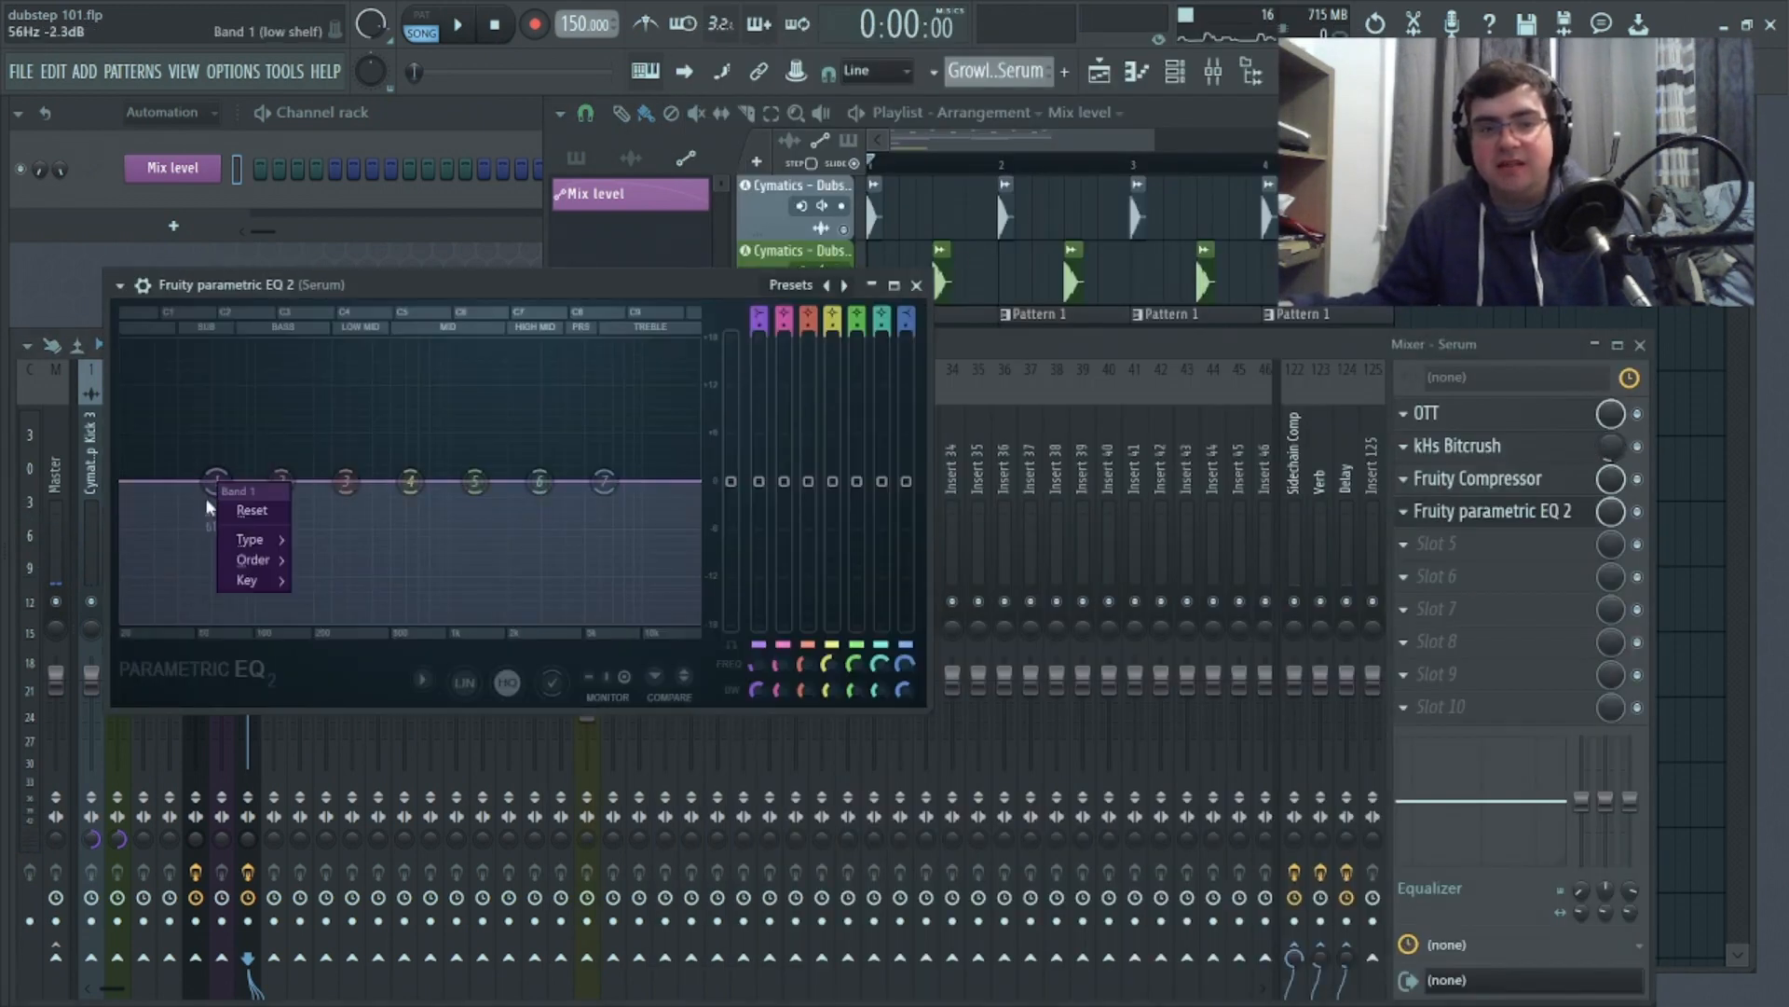
mouse_move(250, 539)
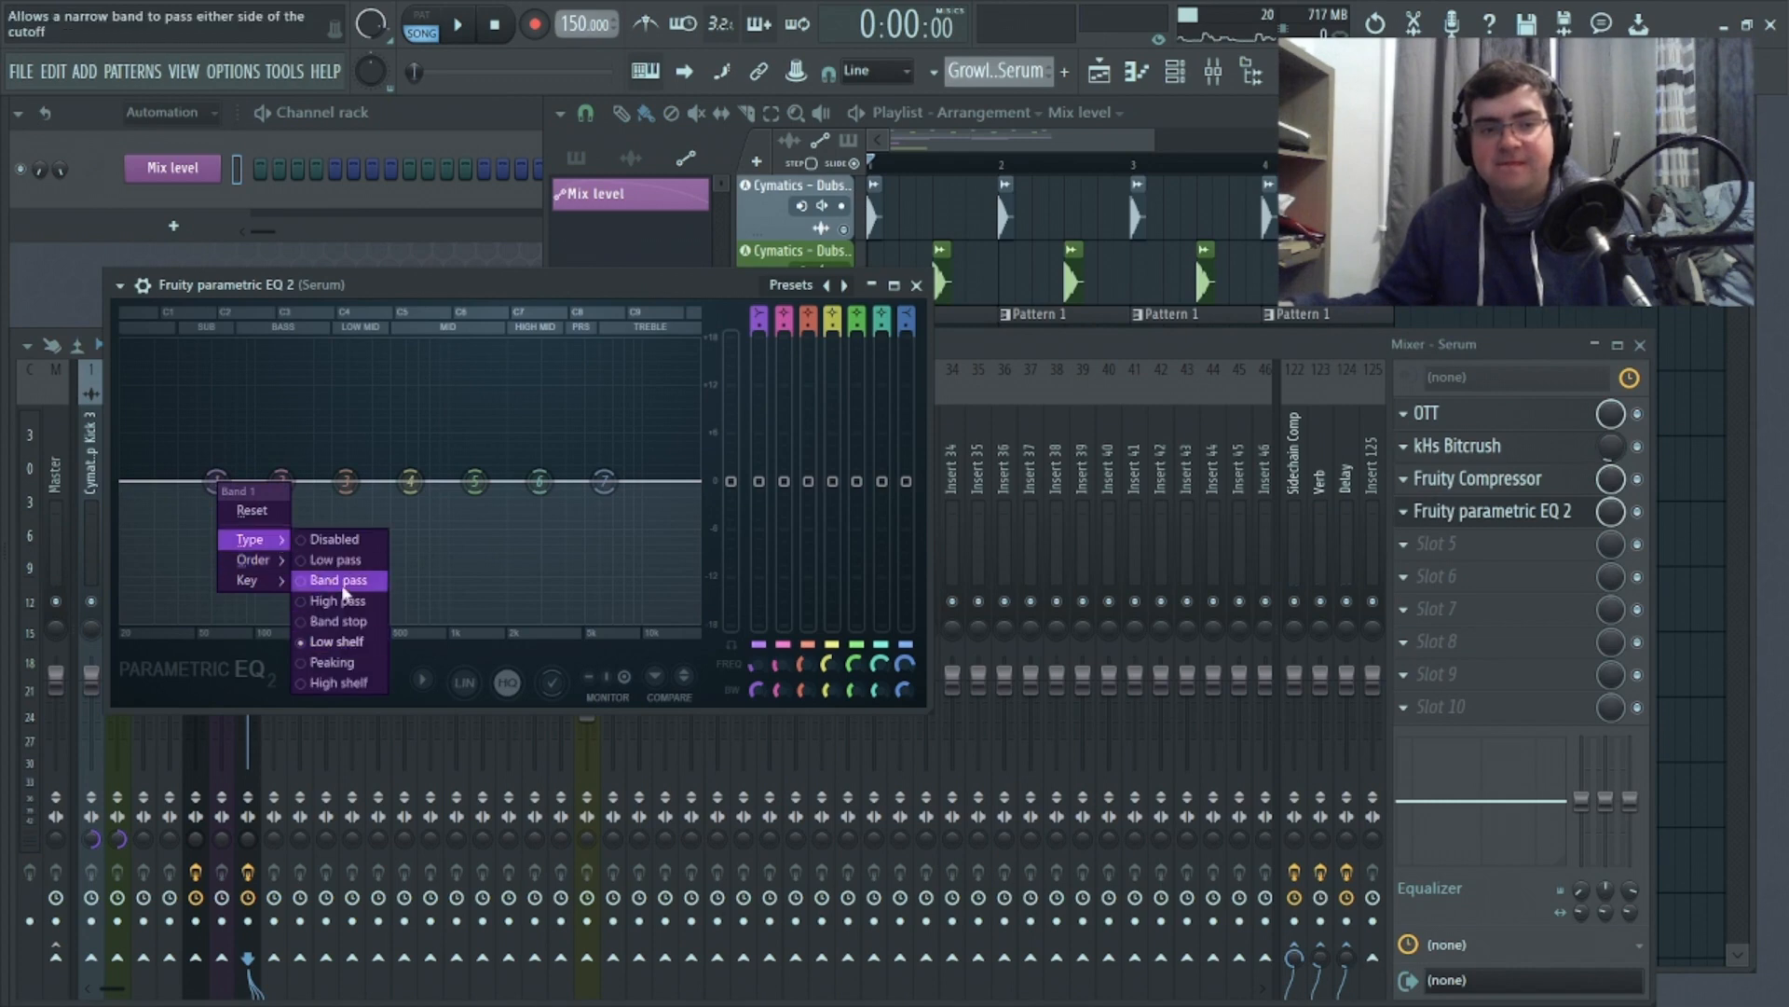
click(338, 600)
right_click(216, 482)
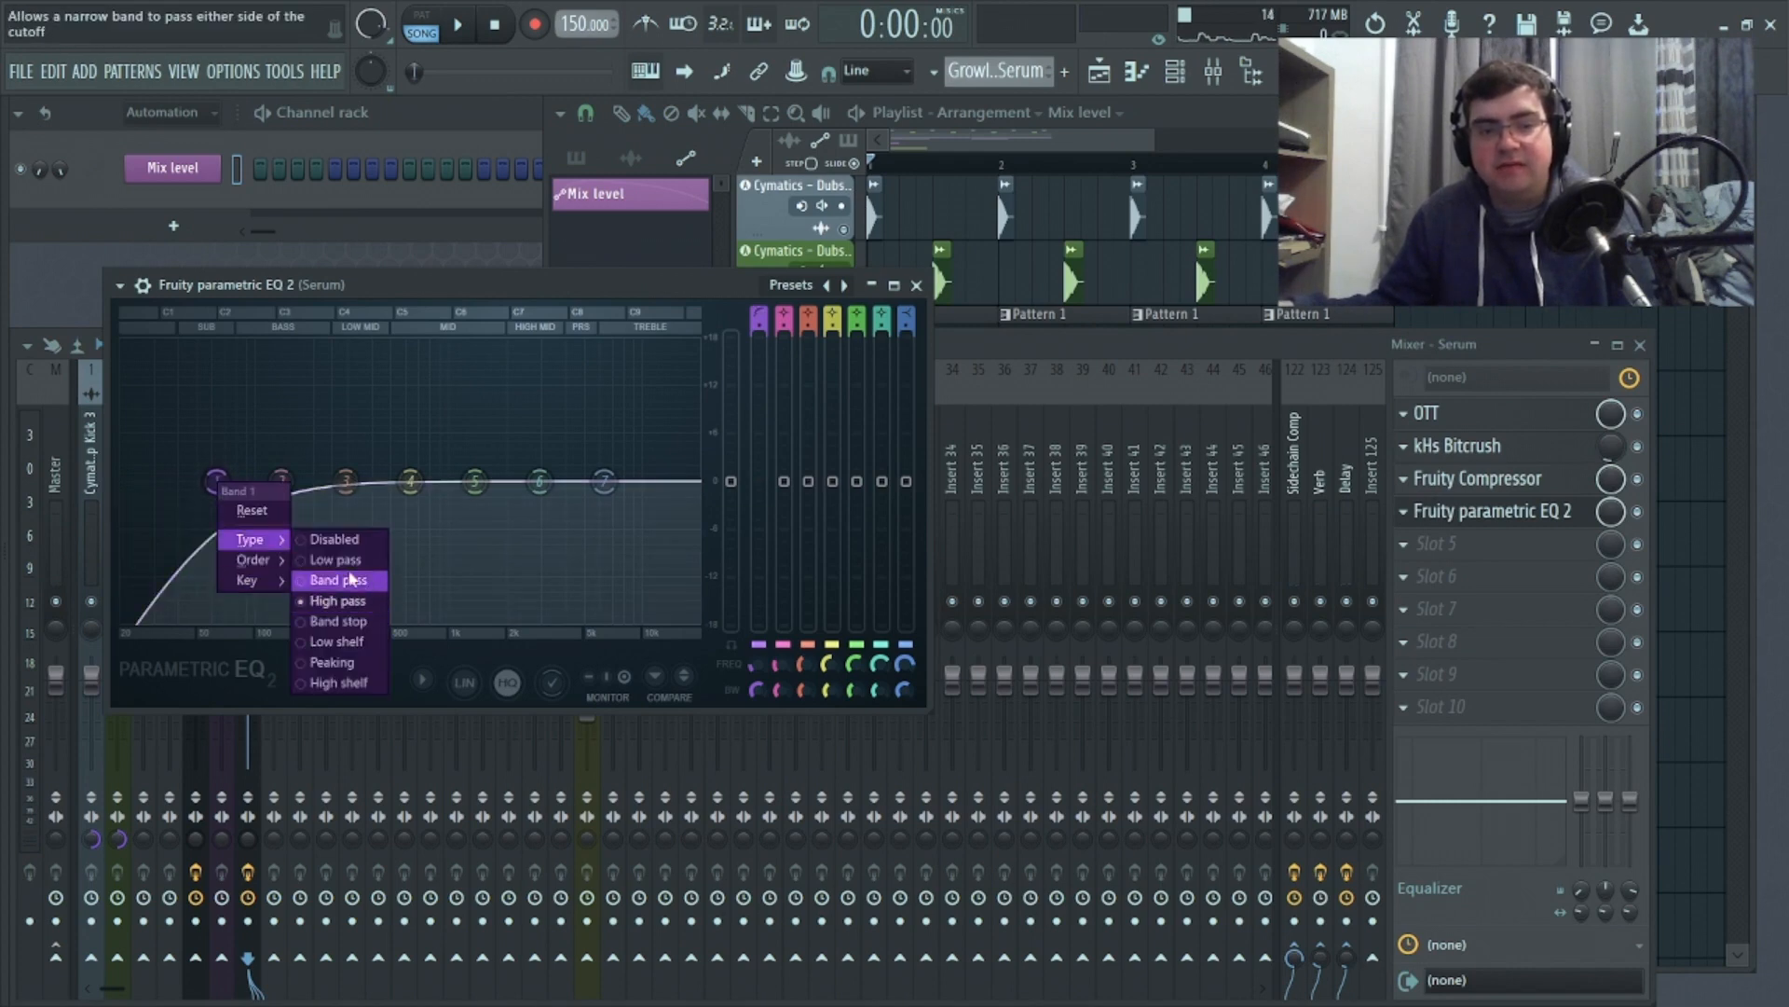
mouse_move(250, 561)
click(321, 580)
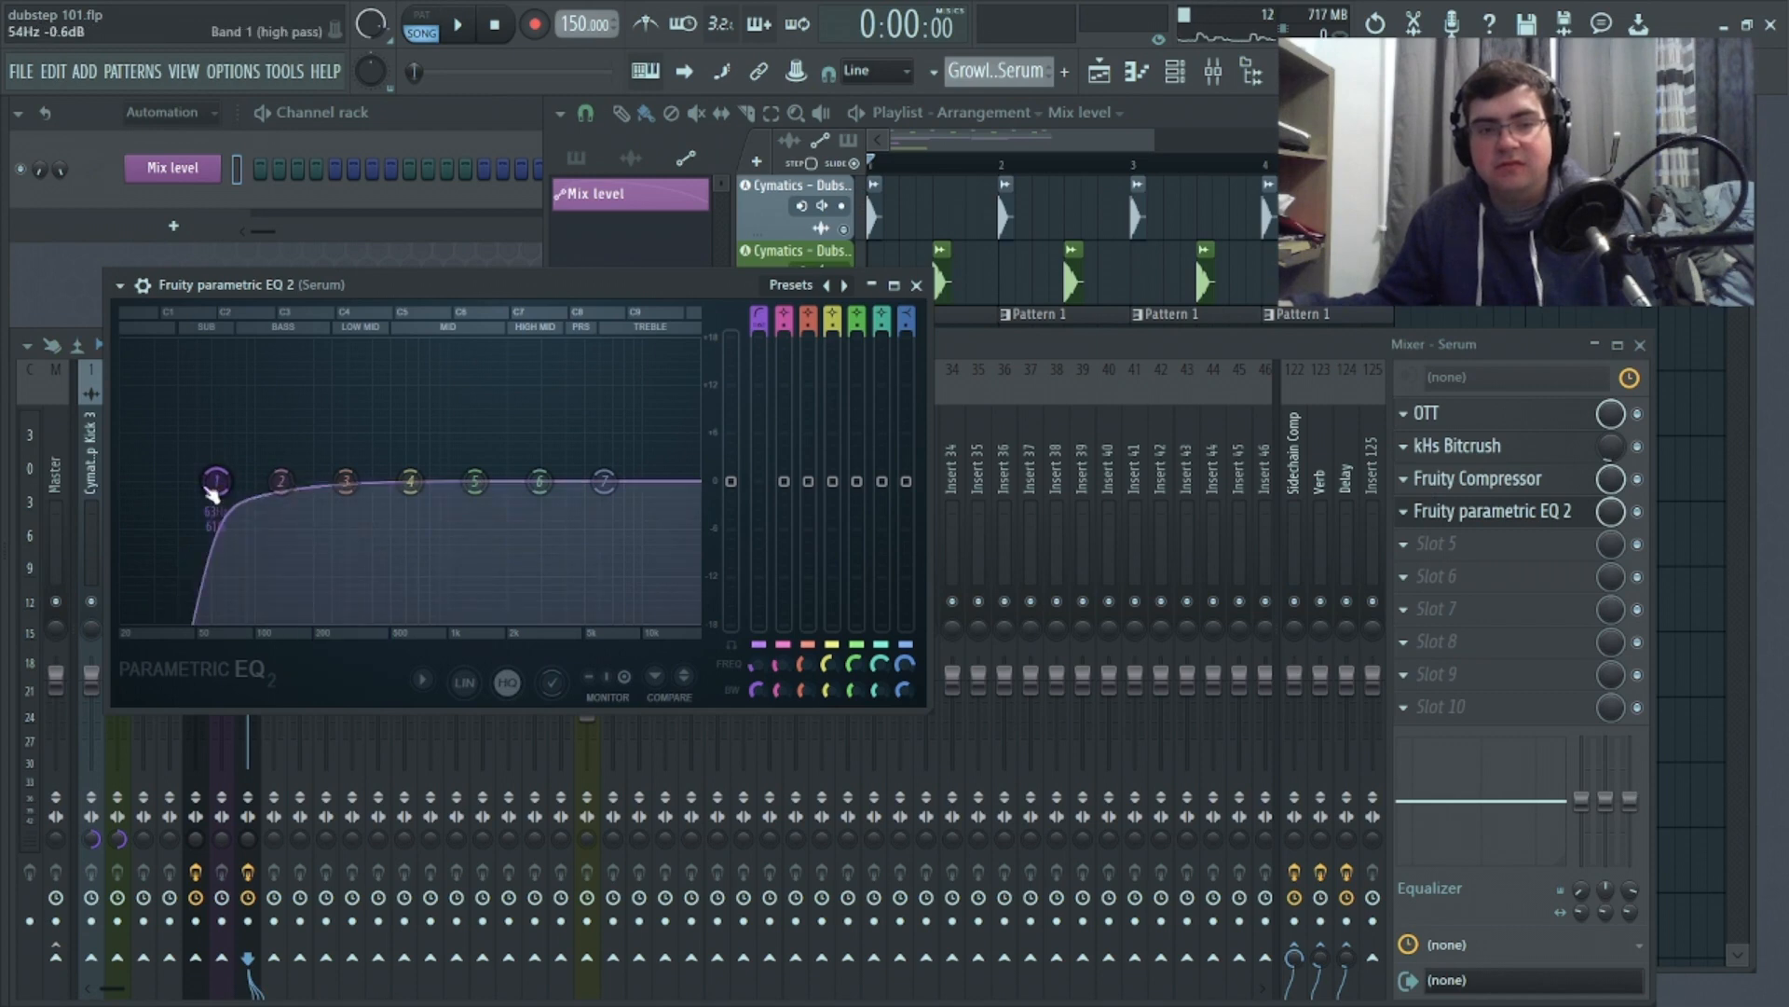
drag(216, 482, 294, 481)
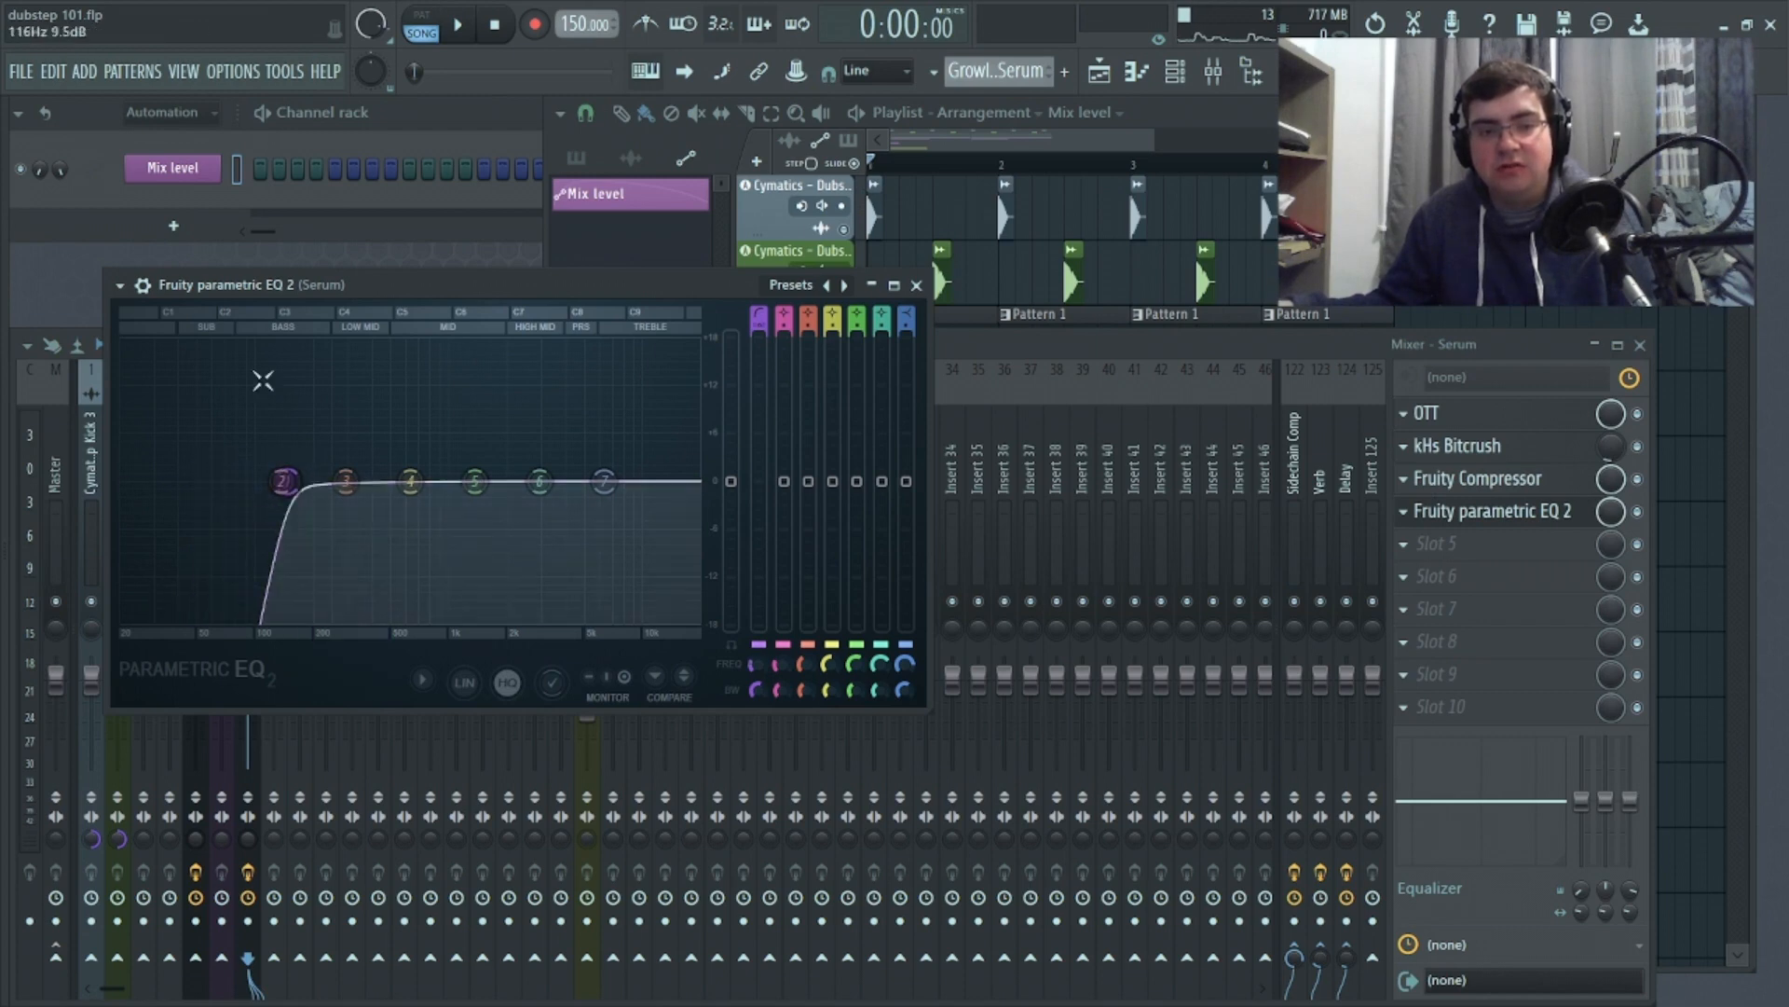
Play the arrangement with the high-passed growl and close the EQ window
click(463, 25)
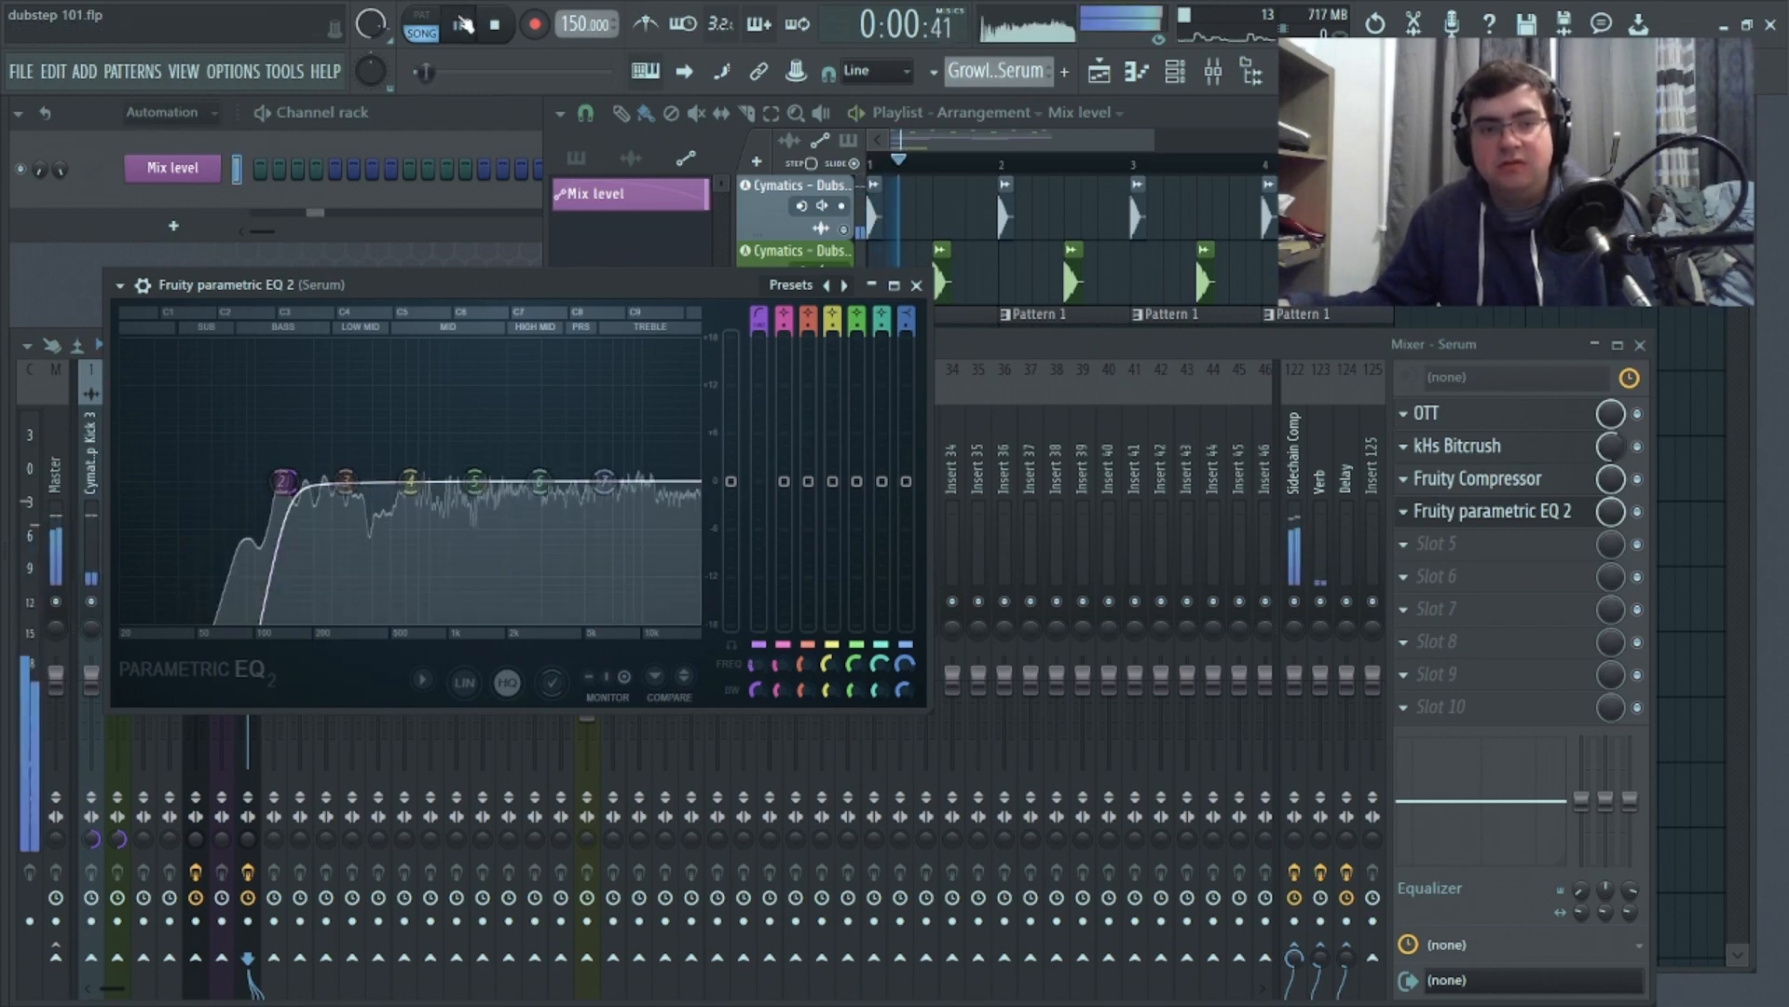
click(917, 286)
key(space)
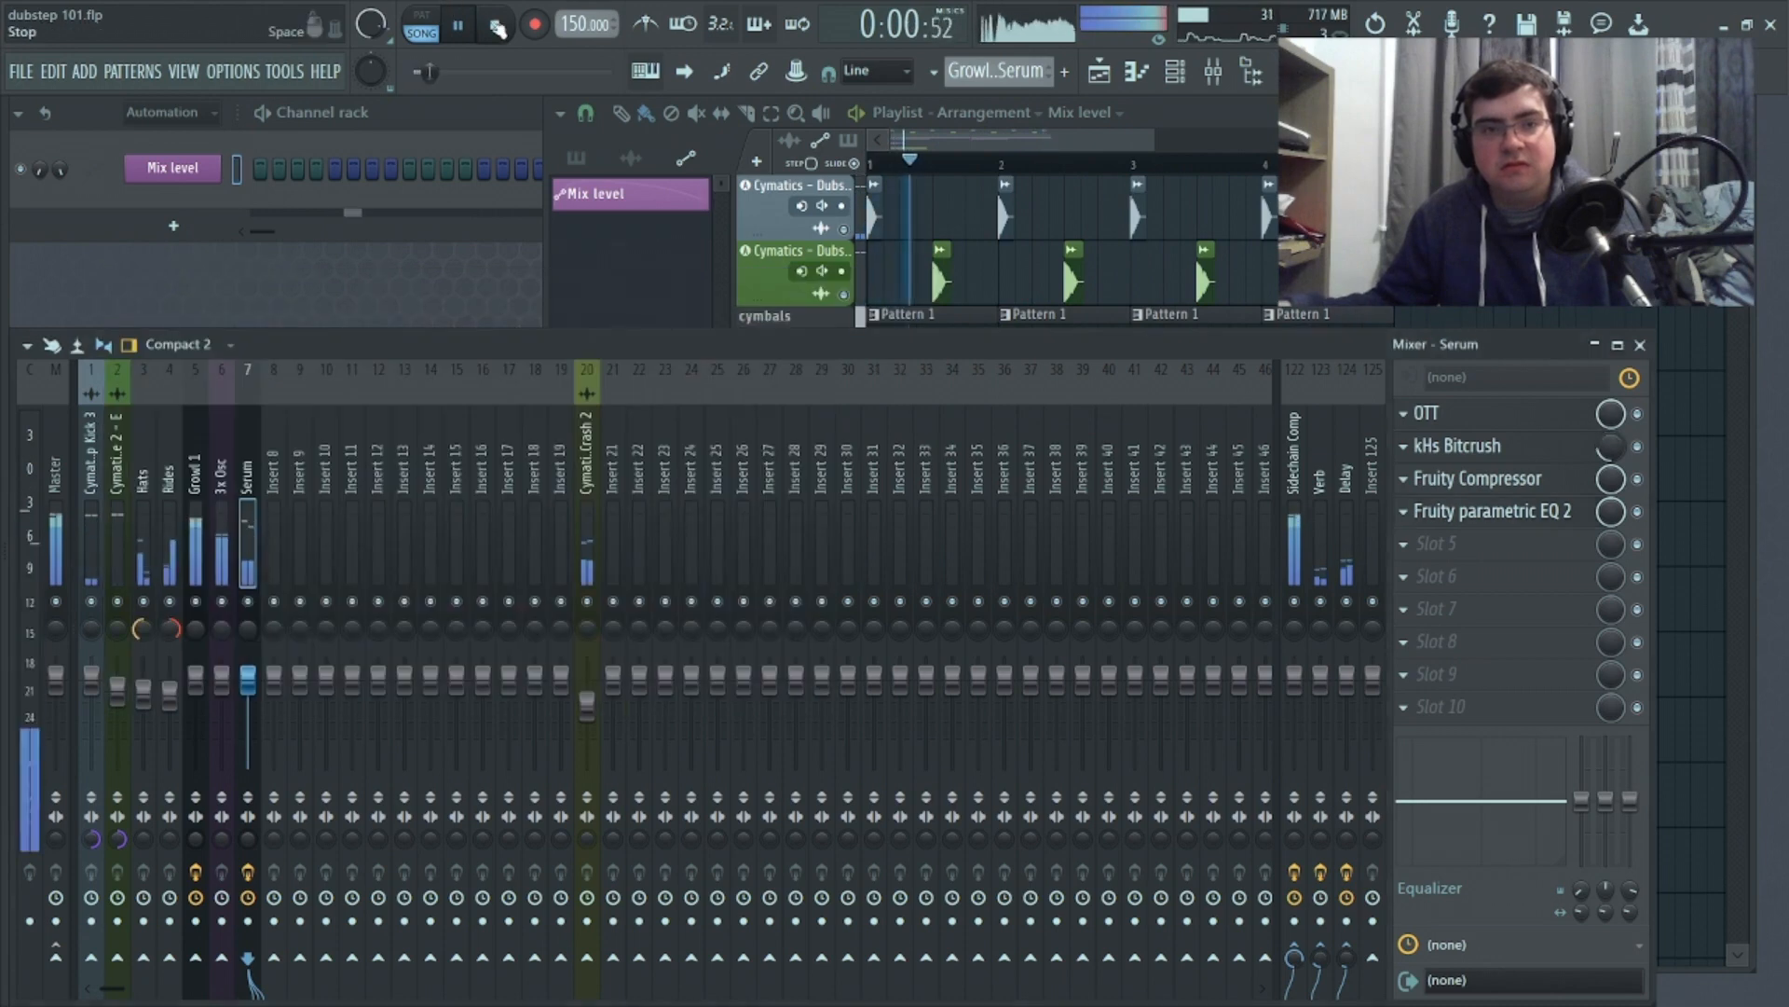
Adjust the curve tension of the Mix level automation clip and play the arrangement to check it
click(1052, 131)
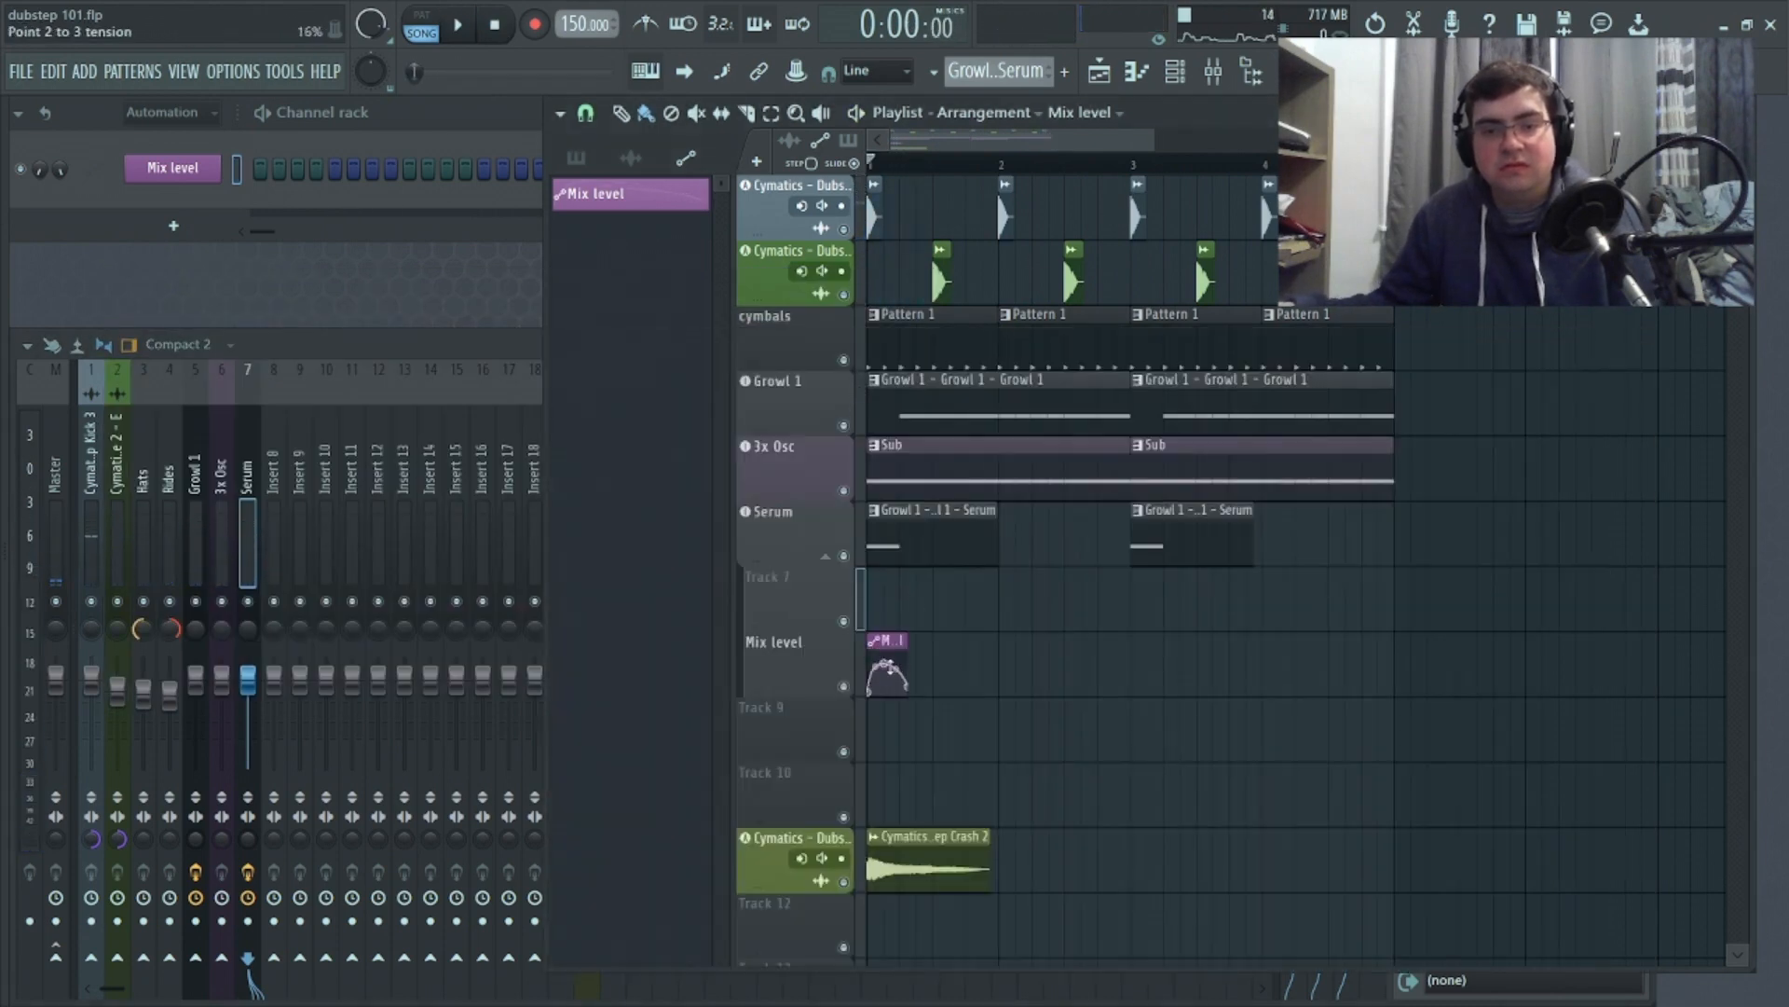
click(464, 28)
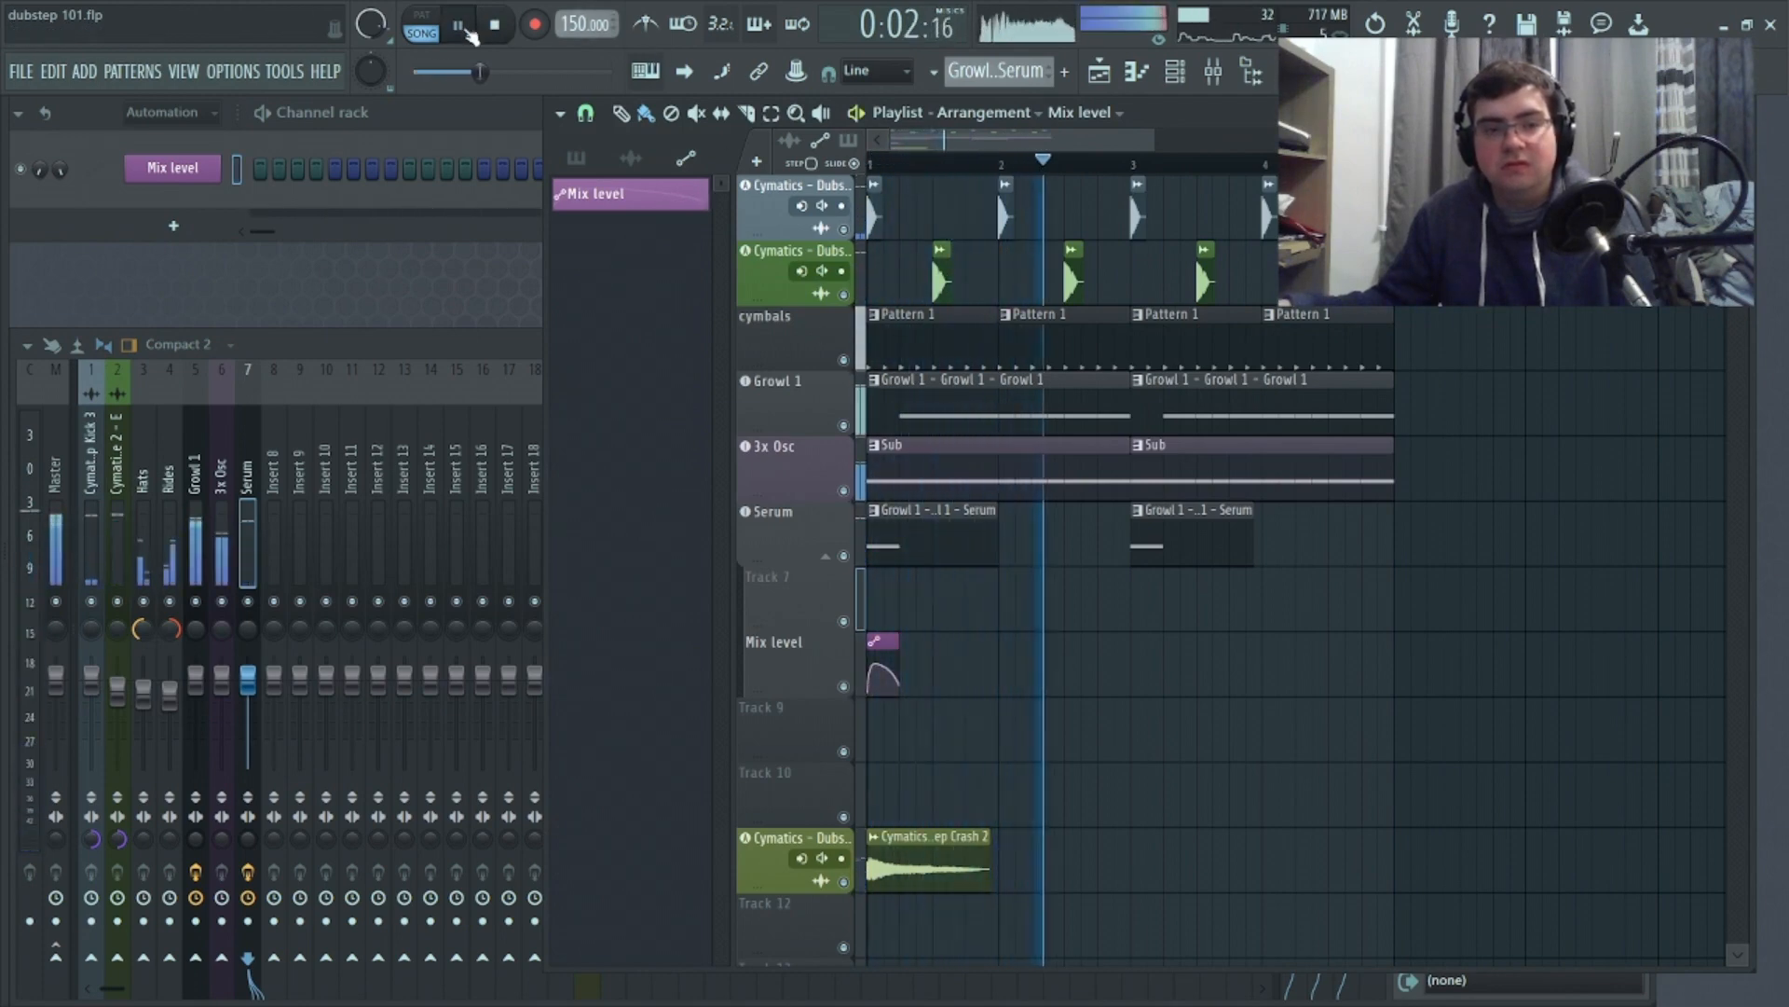
key(space)
Open Growl 1's Serum and set LFO 1's modulation of the OSC A warp to 59 while the arrangement plays
click(576, 157)
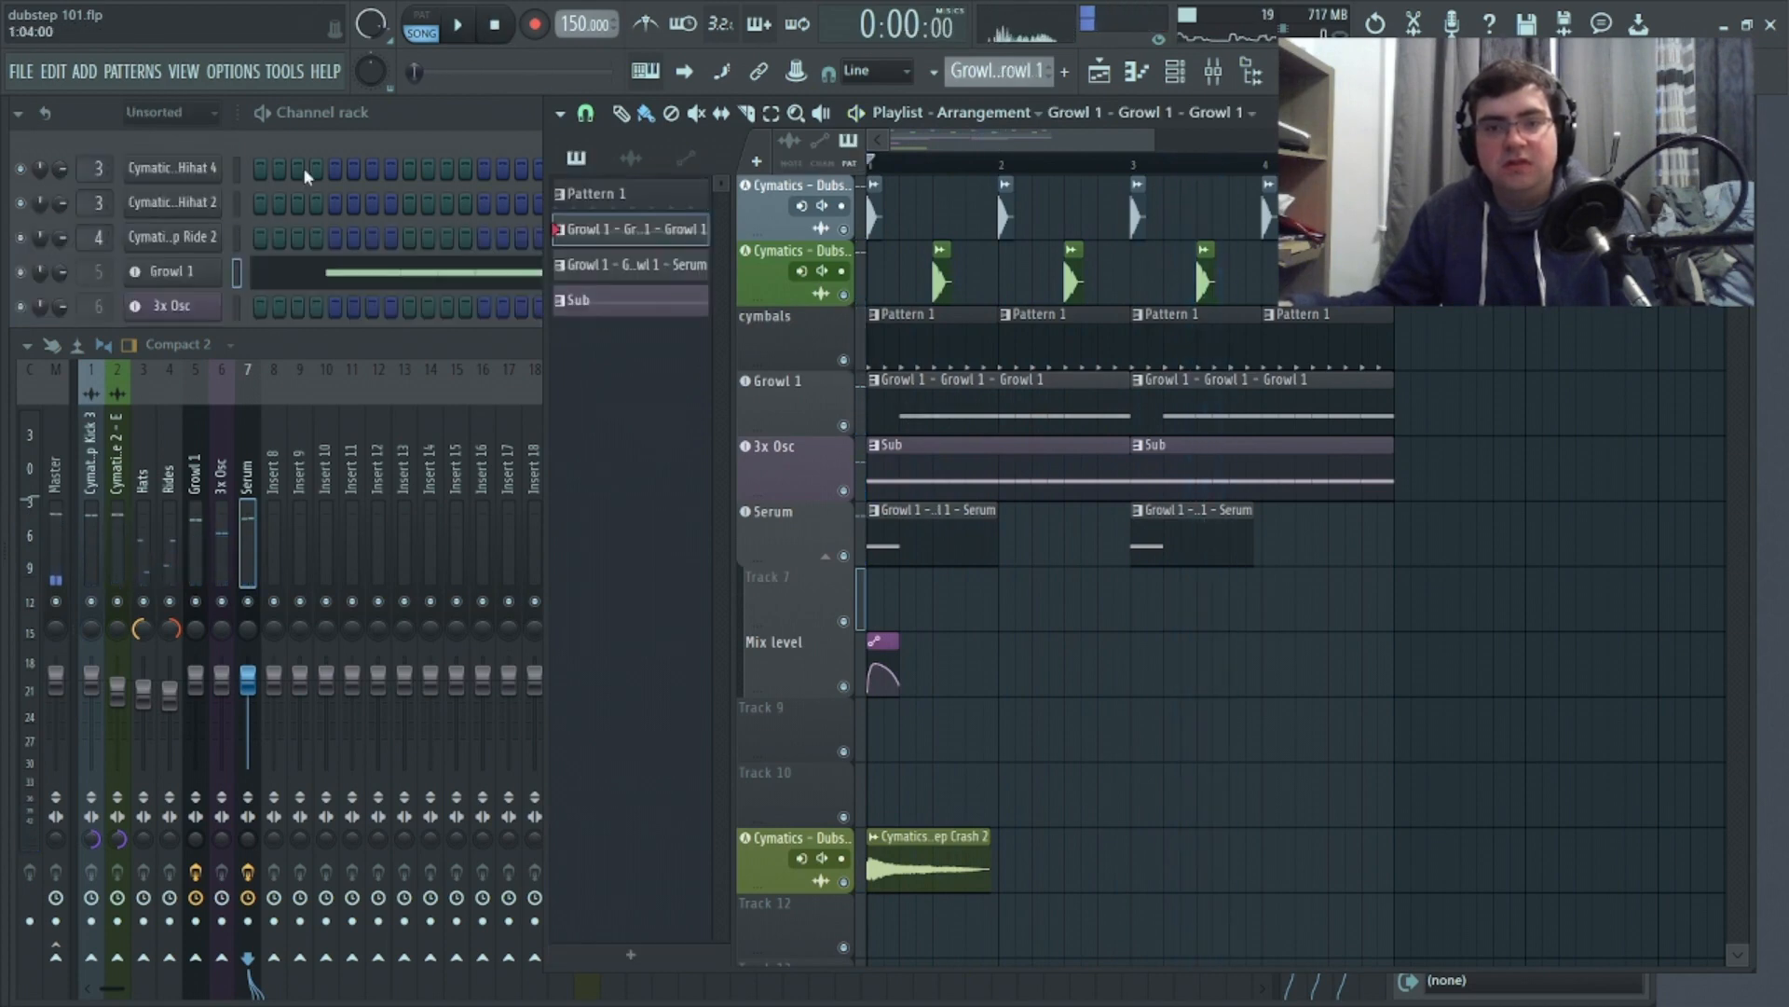
click(177, 271)
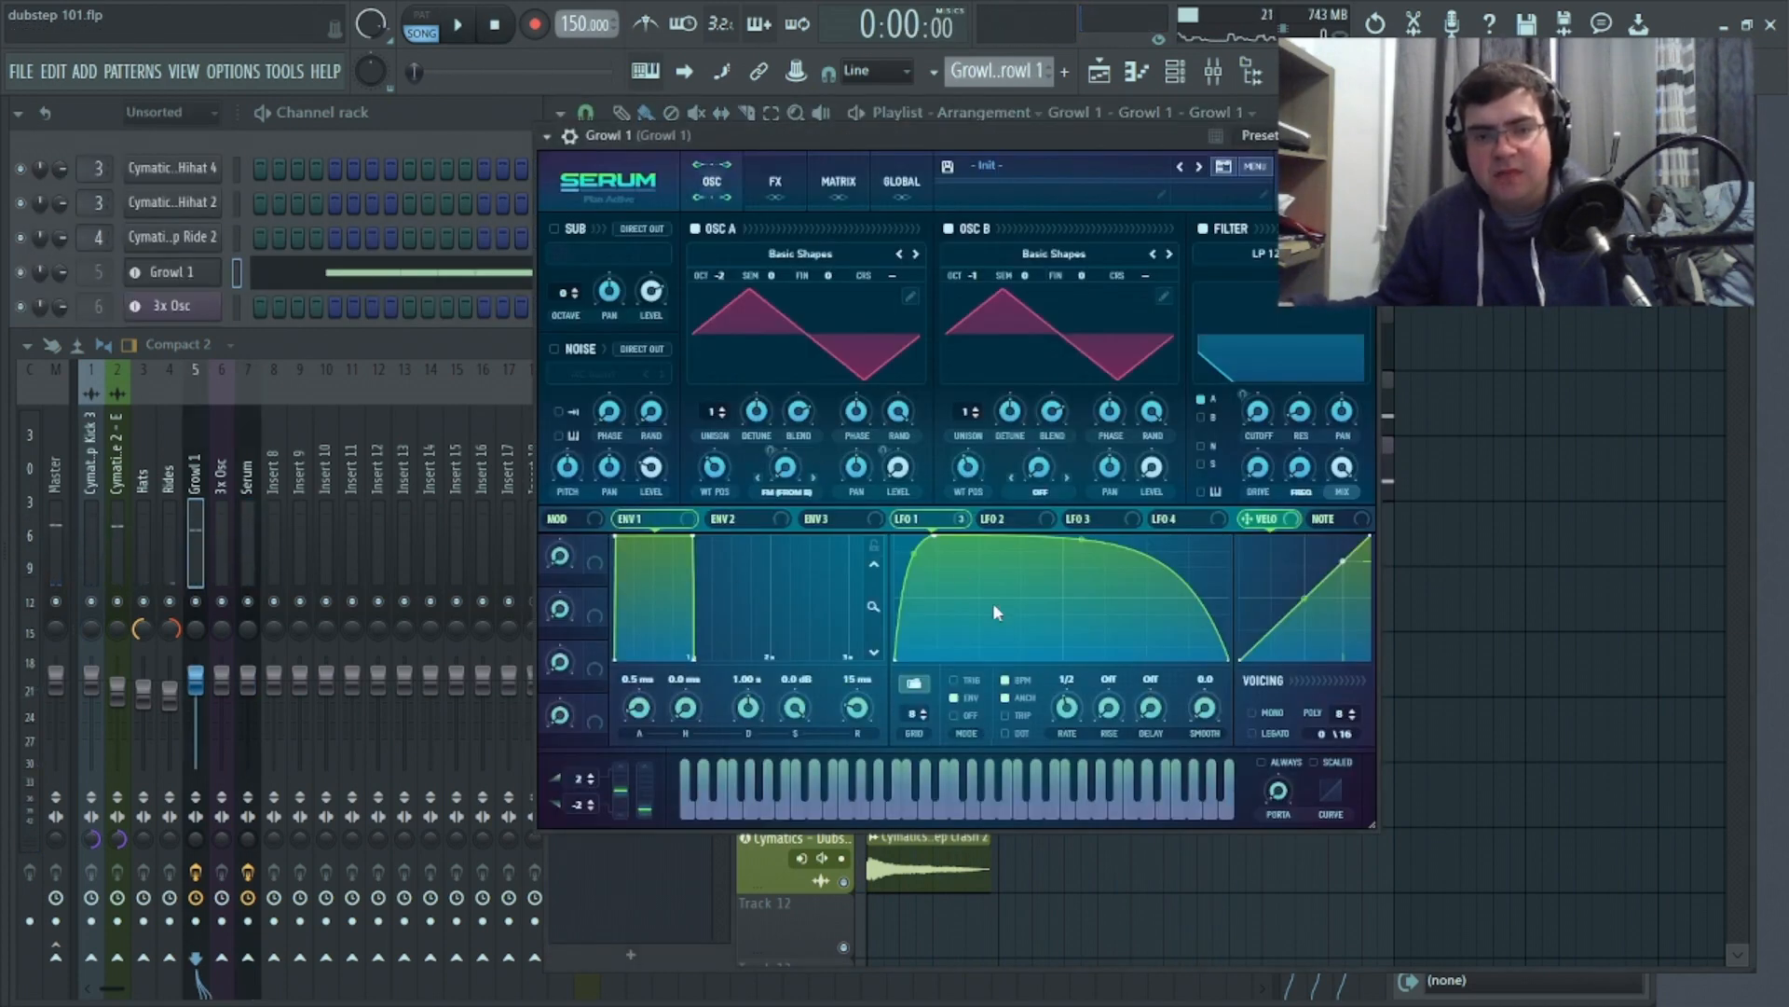
click(772, 451)
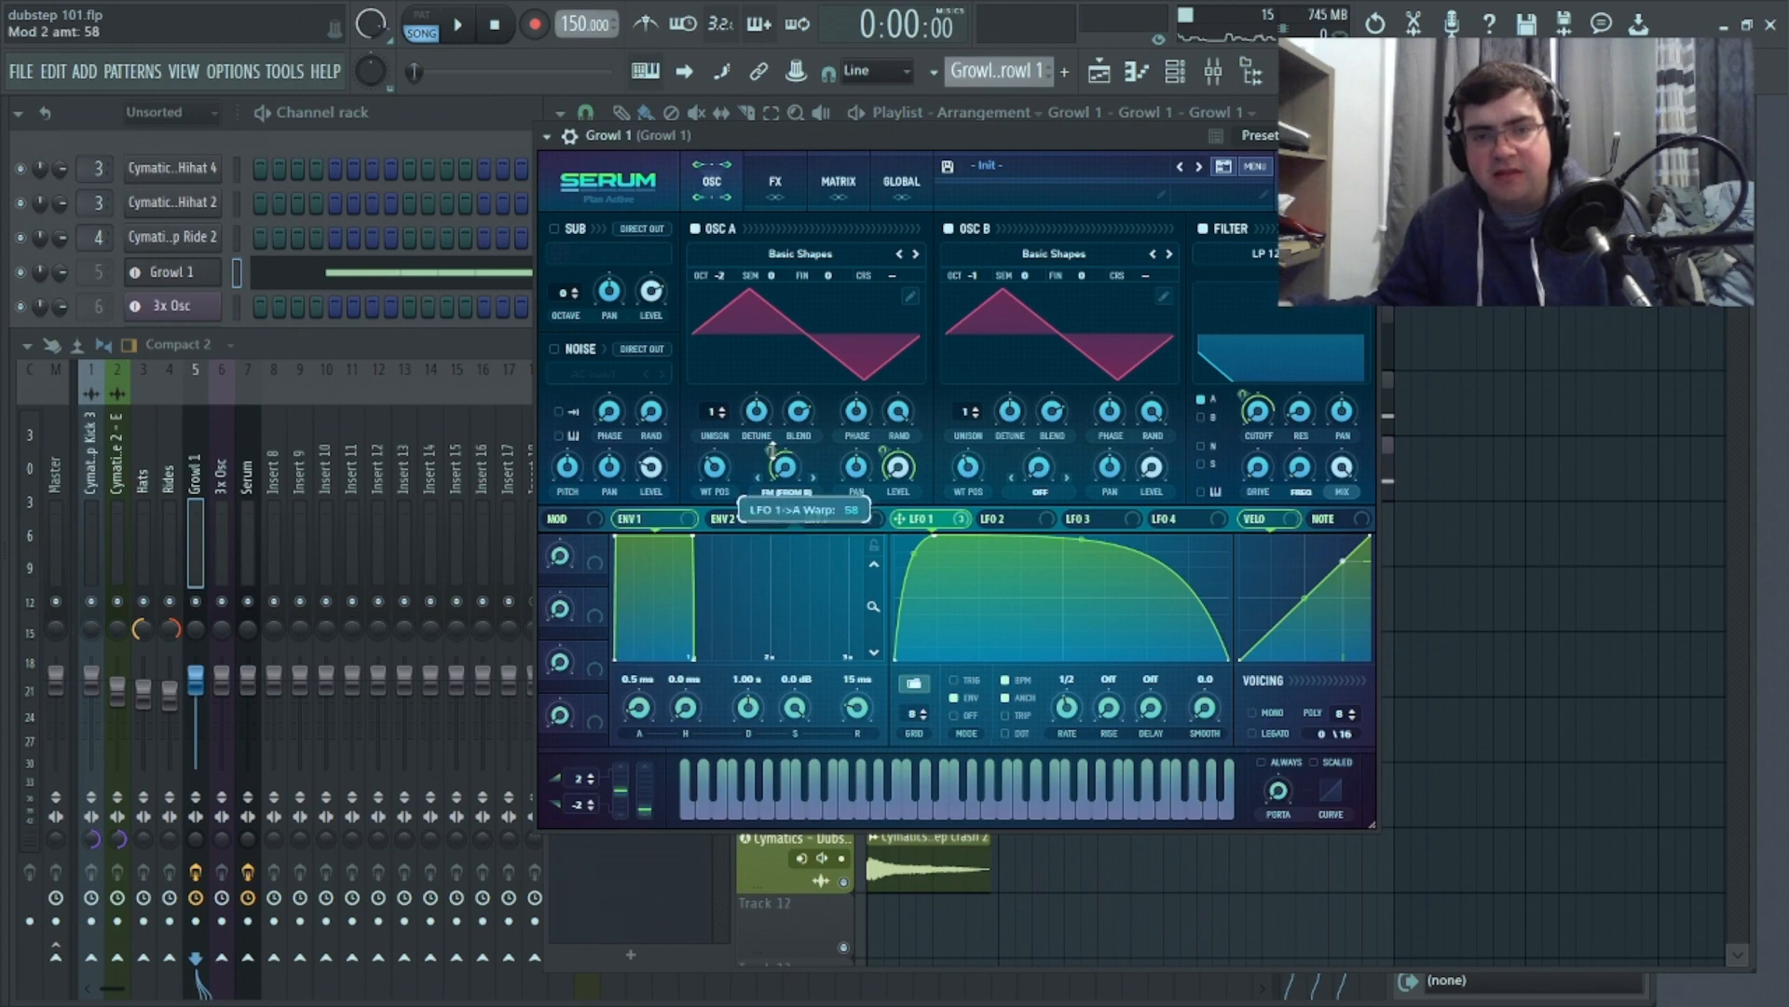
click(457, 25)
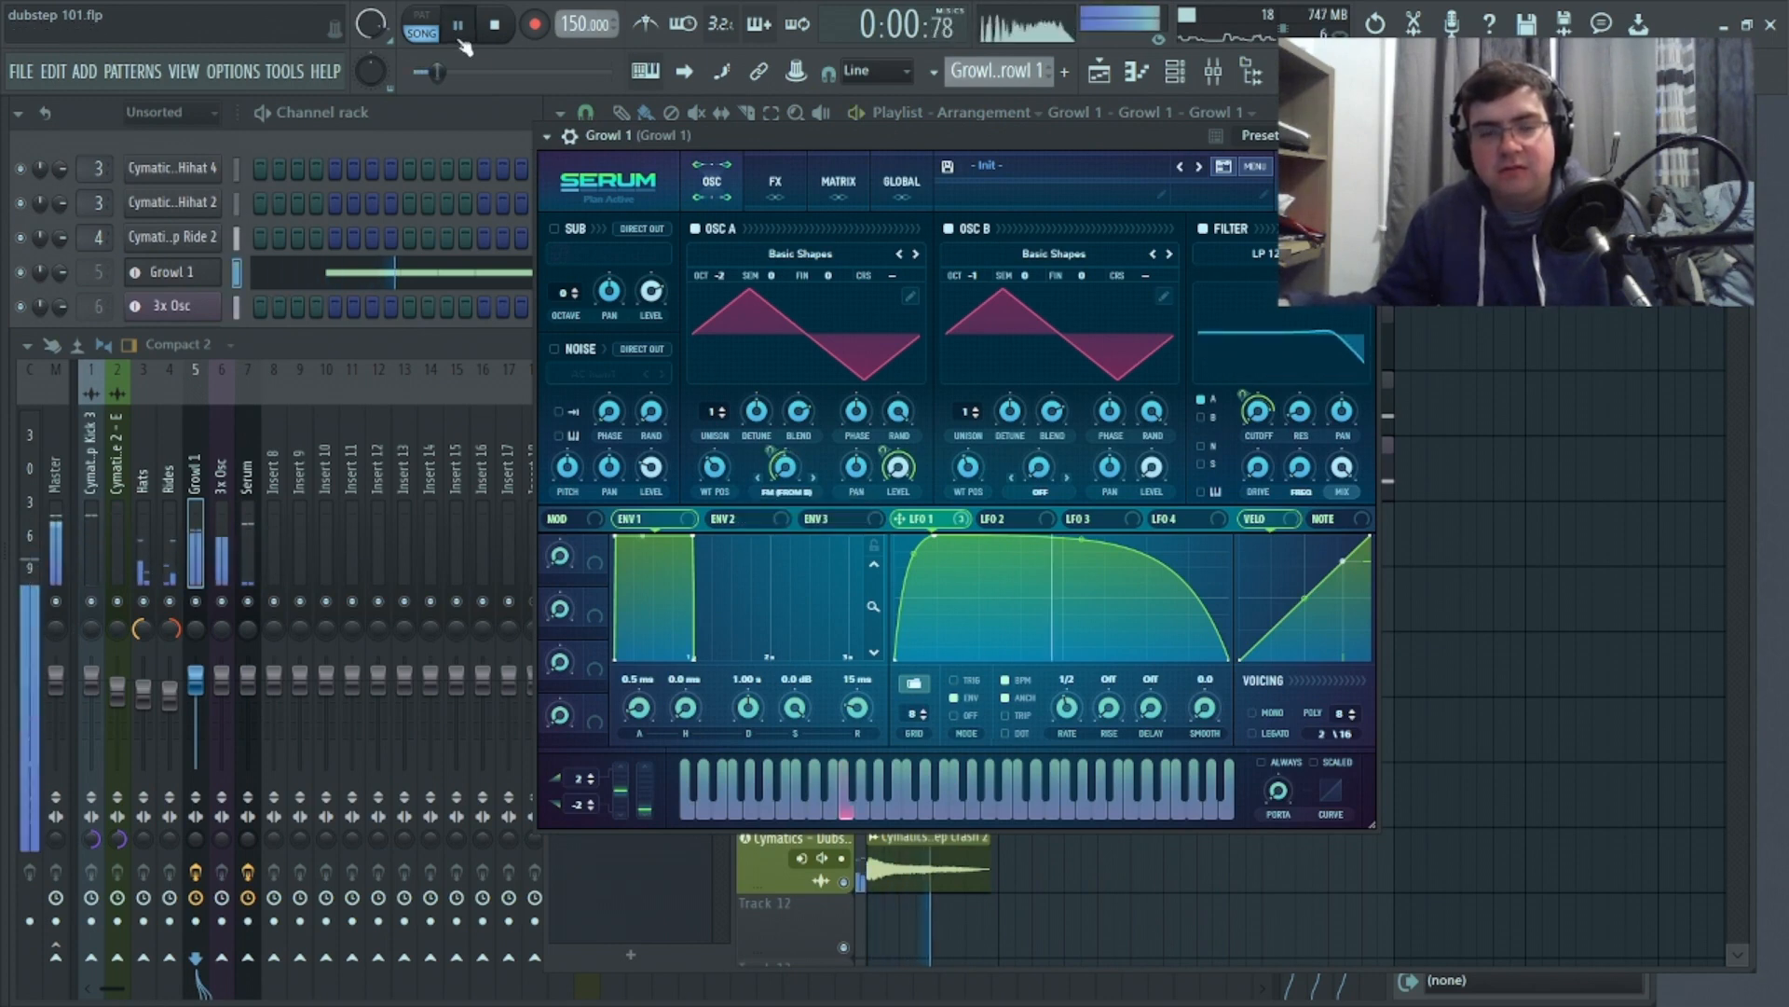
drag(766, 450, 733, 400)
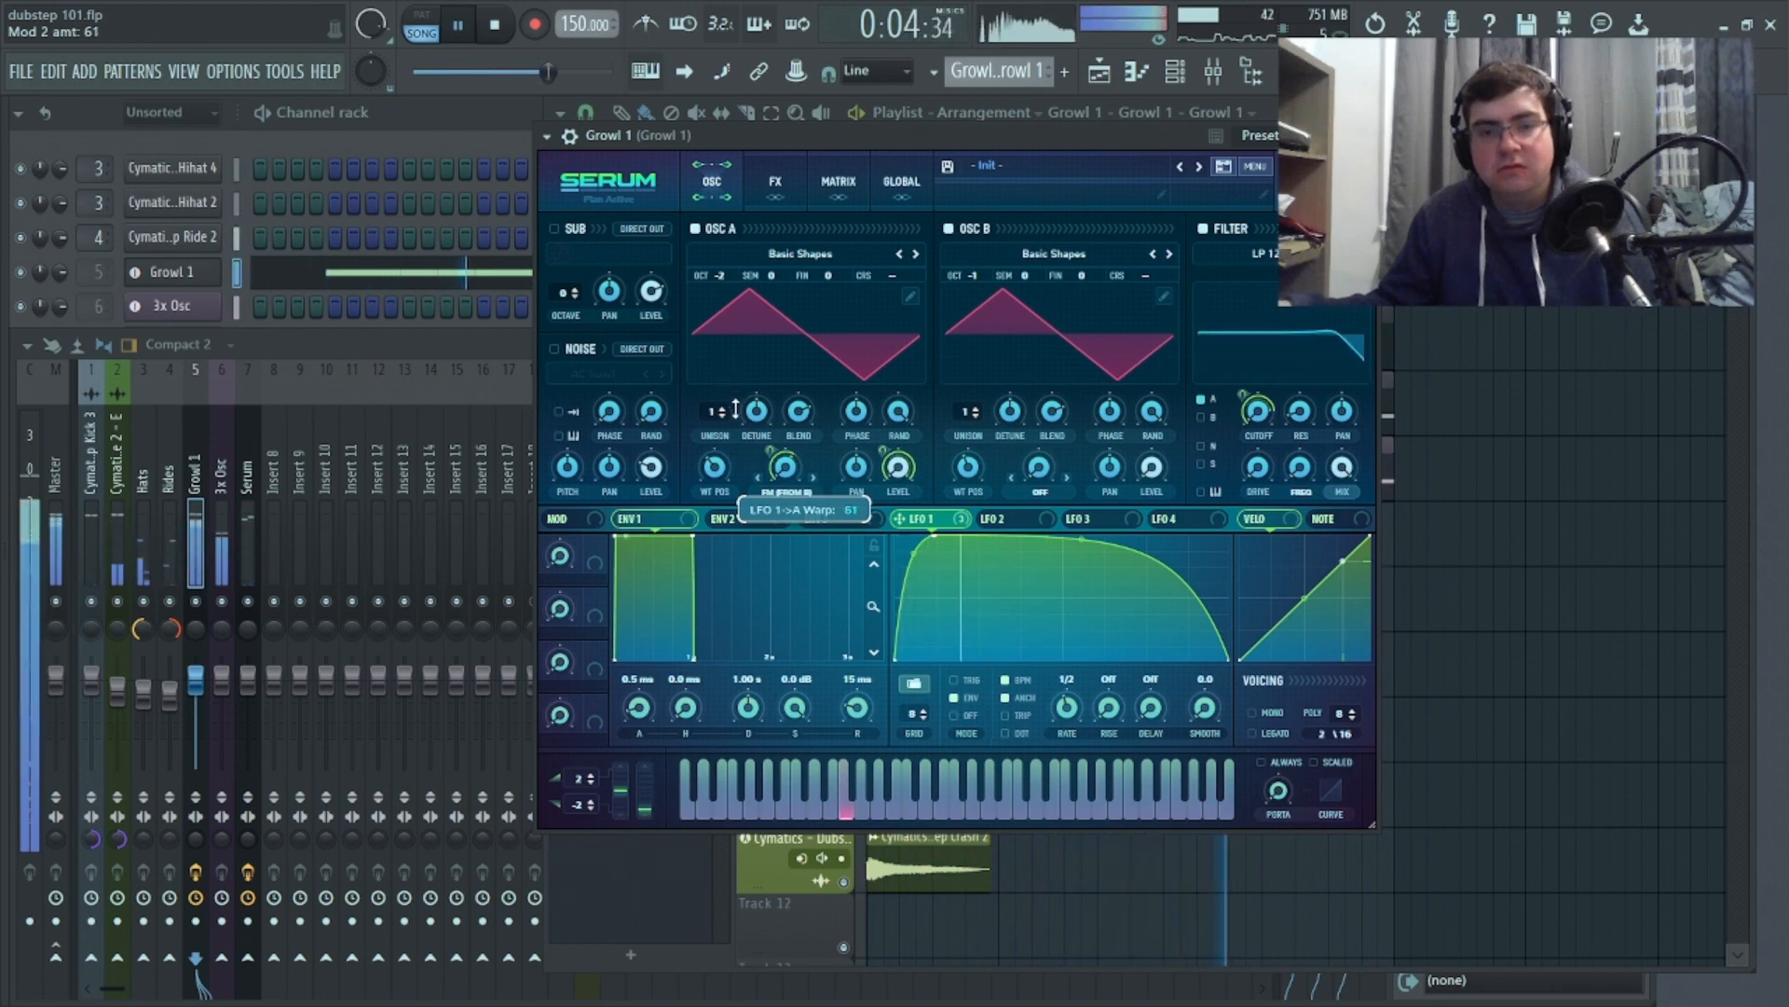
drag(734, 410, 735, 408)
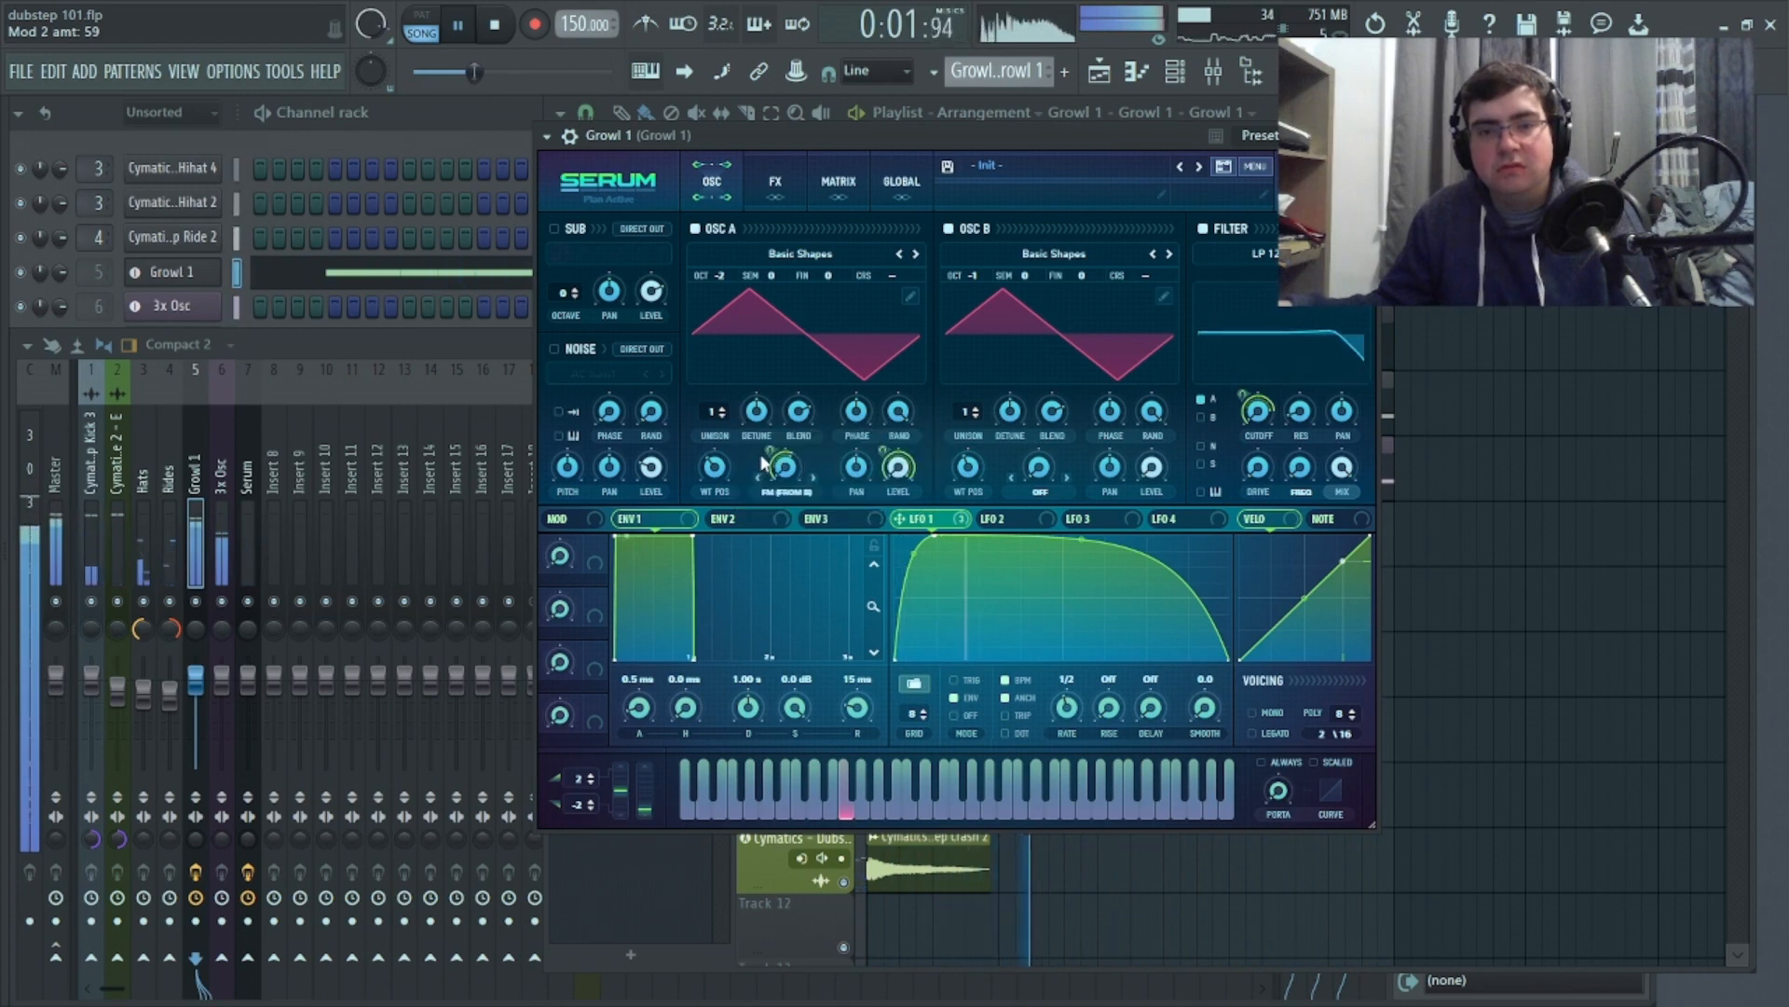
Set OSC B's fine tuning to 1 and LFO 1's modulation of the OSC A warp to 47
drag(773, 451, 772, 439)
drag(1023, 274, 1016, 255)
drag(1006, 342, 1094, 287)
drag(774, 446, 779, 476)
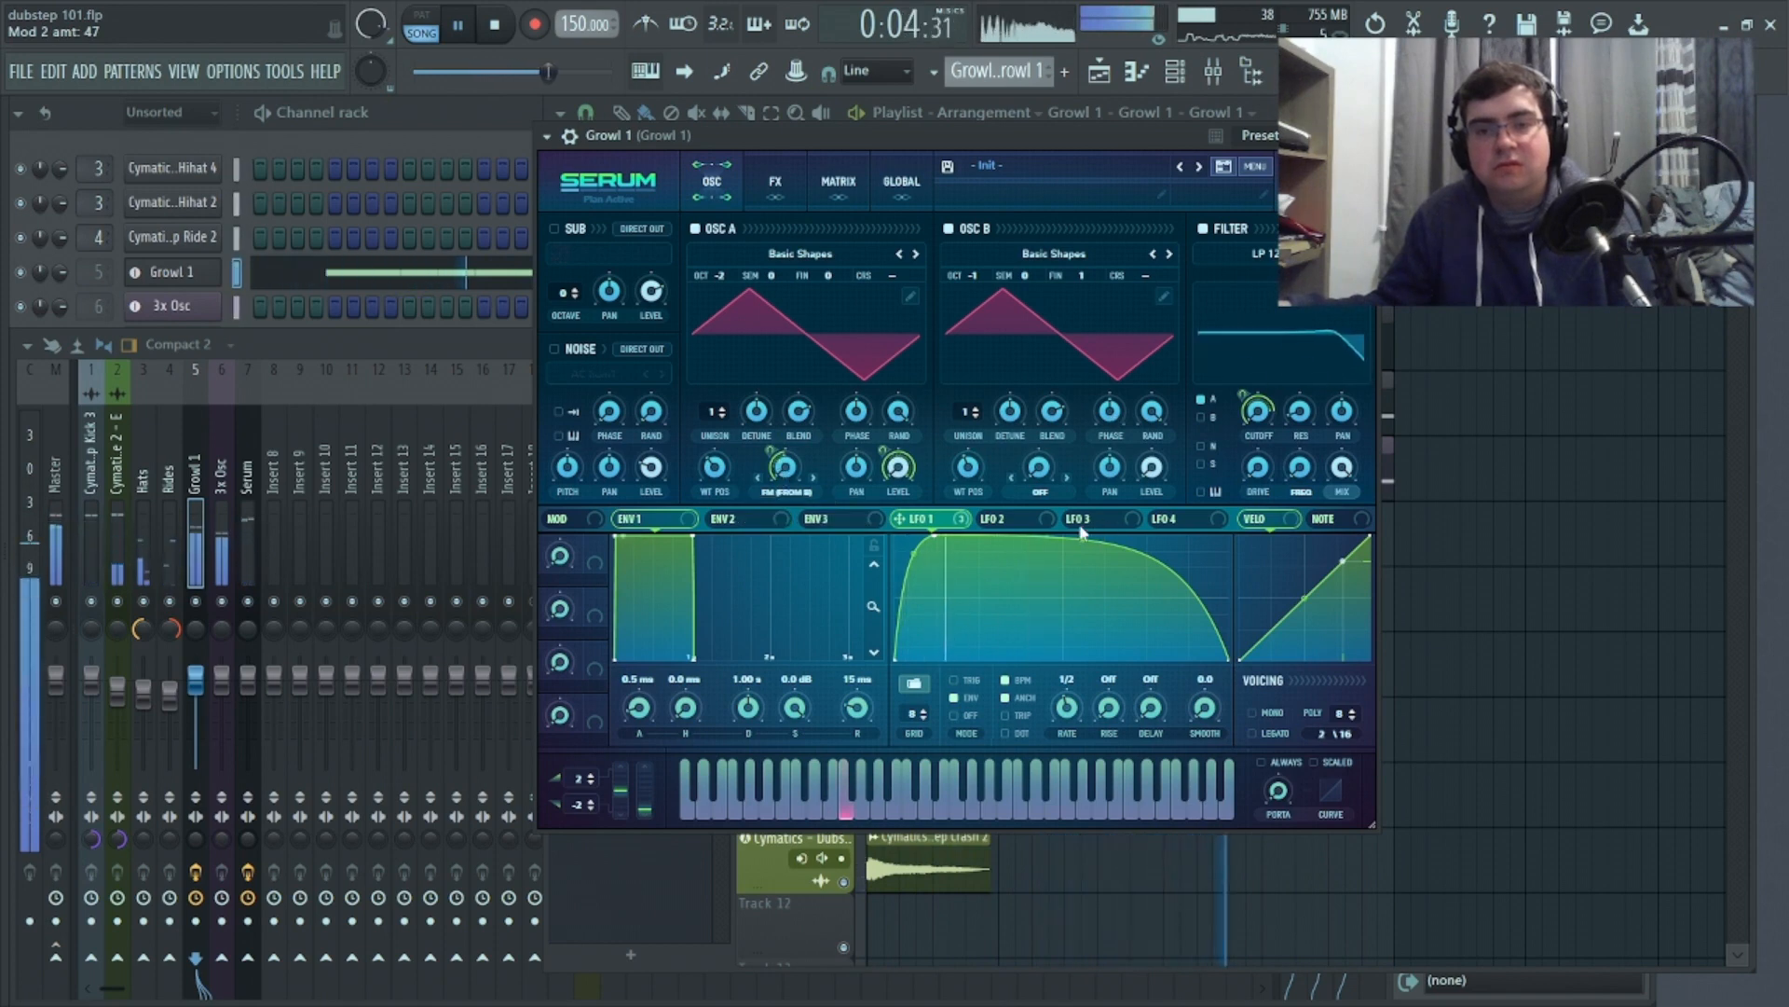
Try a concave decay on LFO 1, bend it back to the rounded shape and audition the arrangement
drag(1087, 540, 1076, 598)
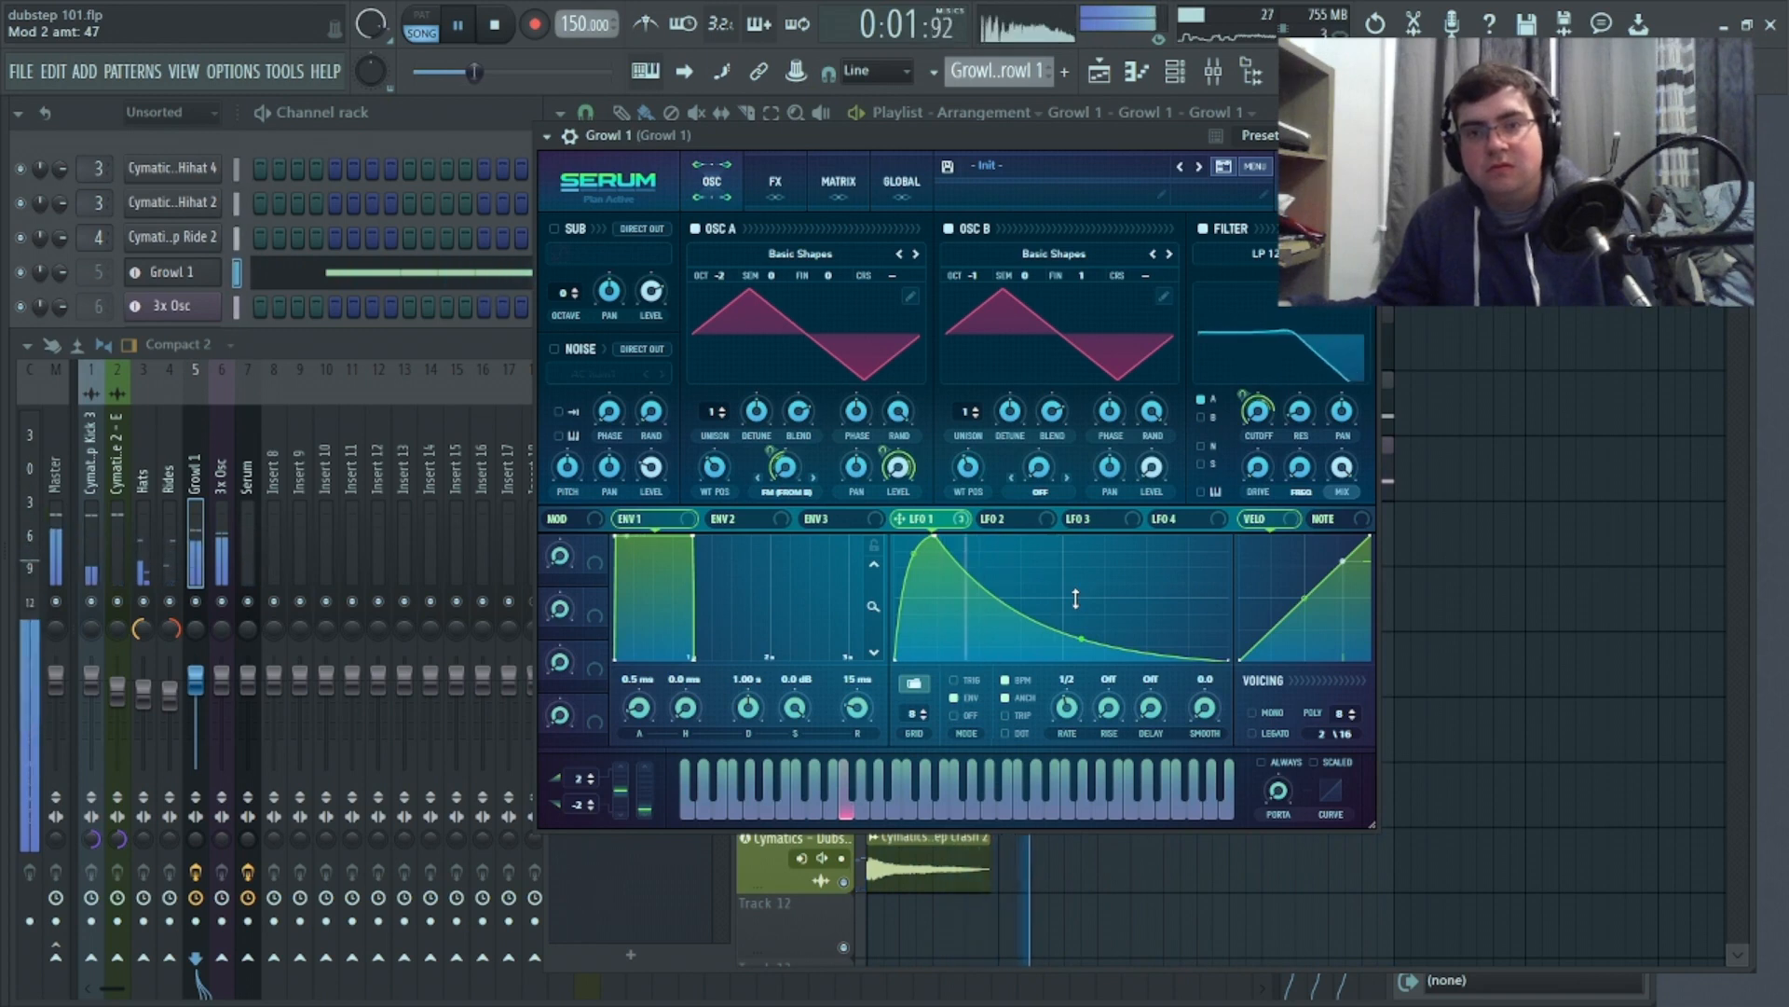
click(497, 28)
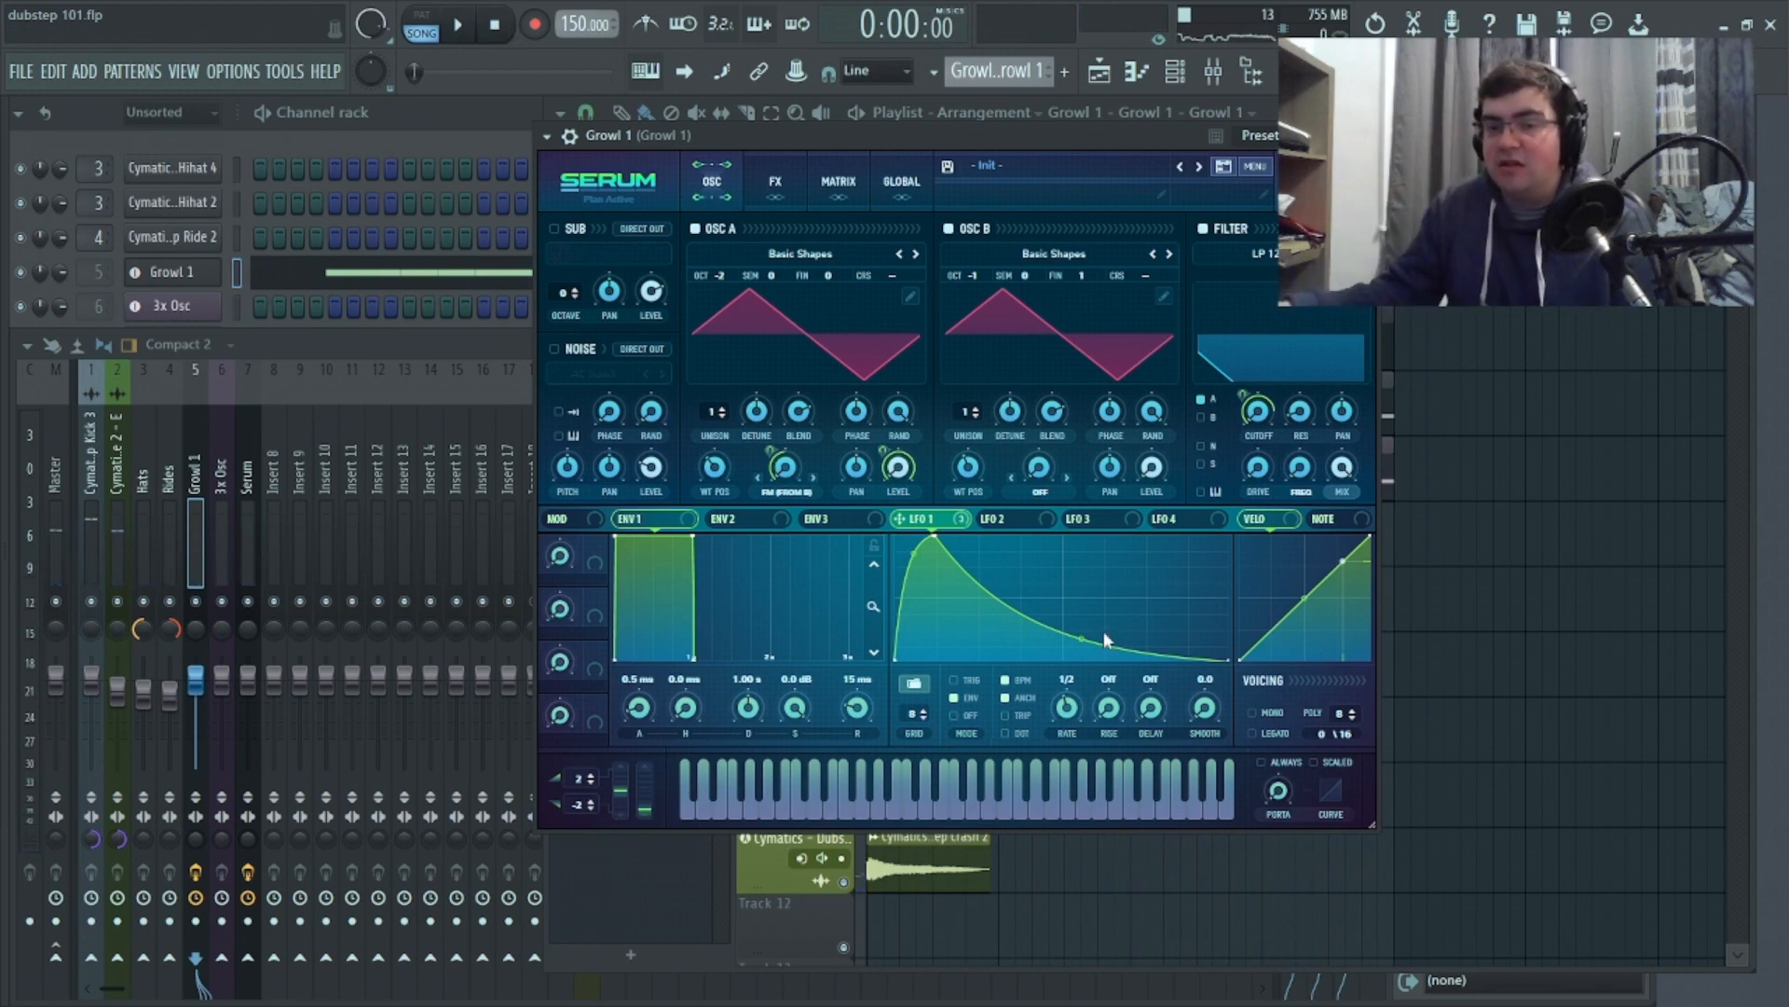
drag(1087, 639, 1101, 597)
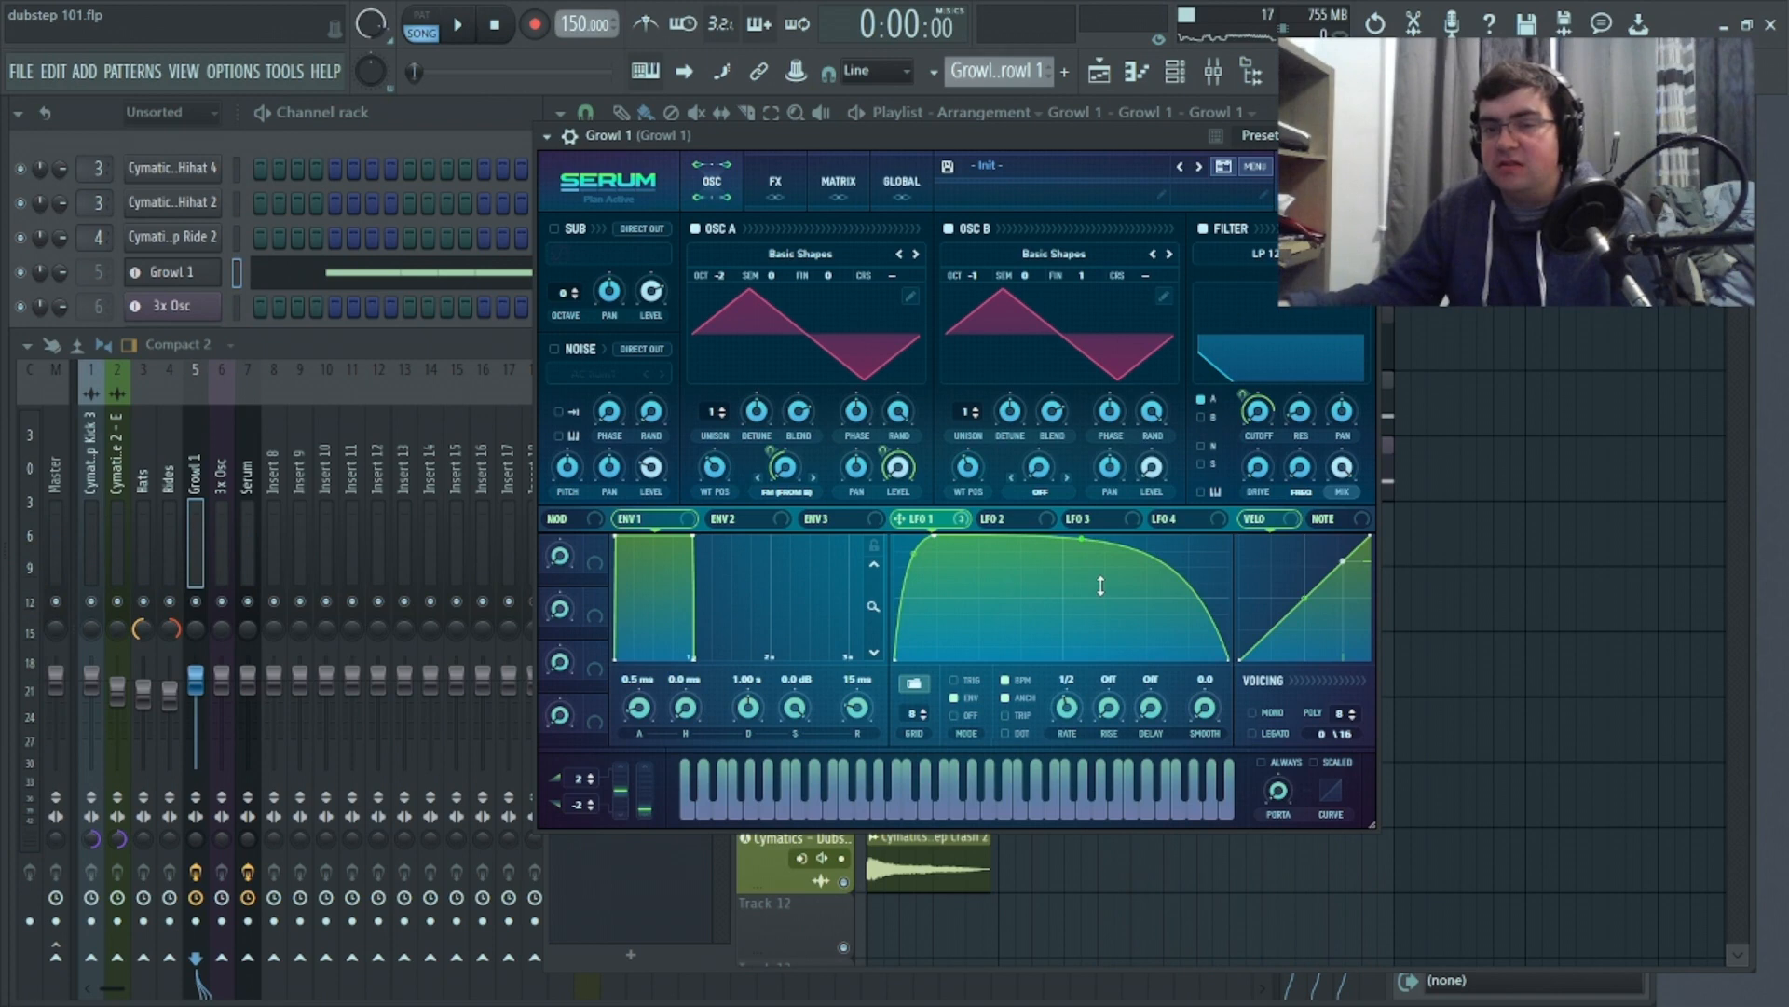
click(464, 28)
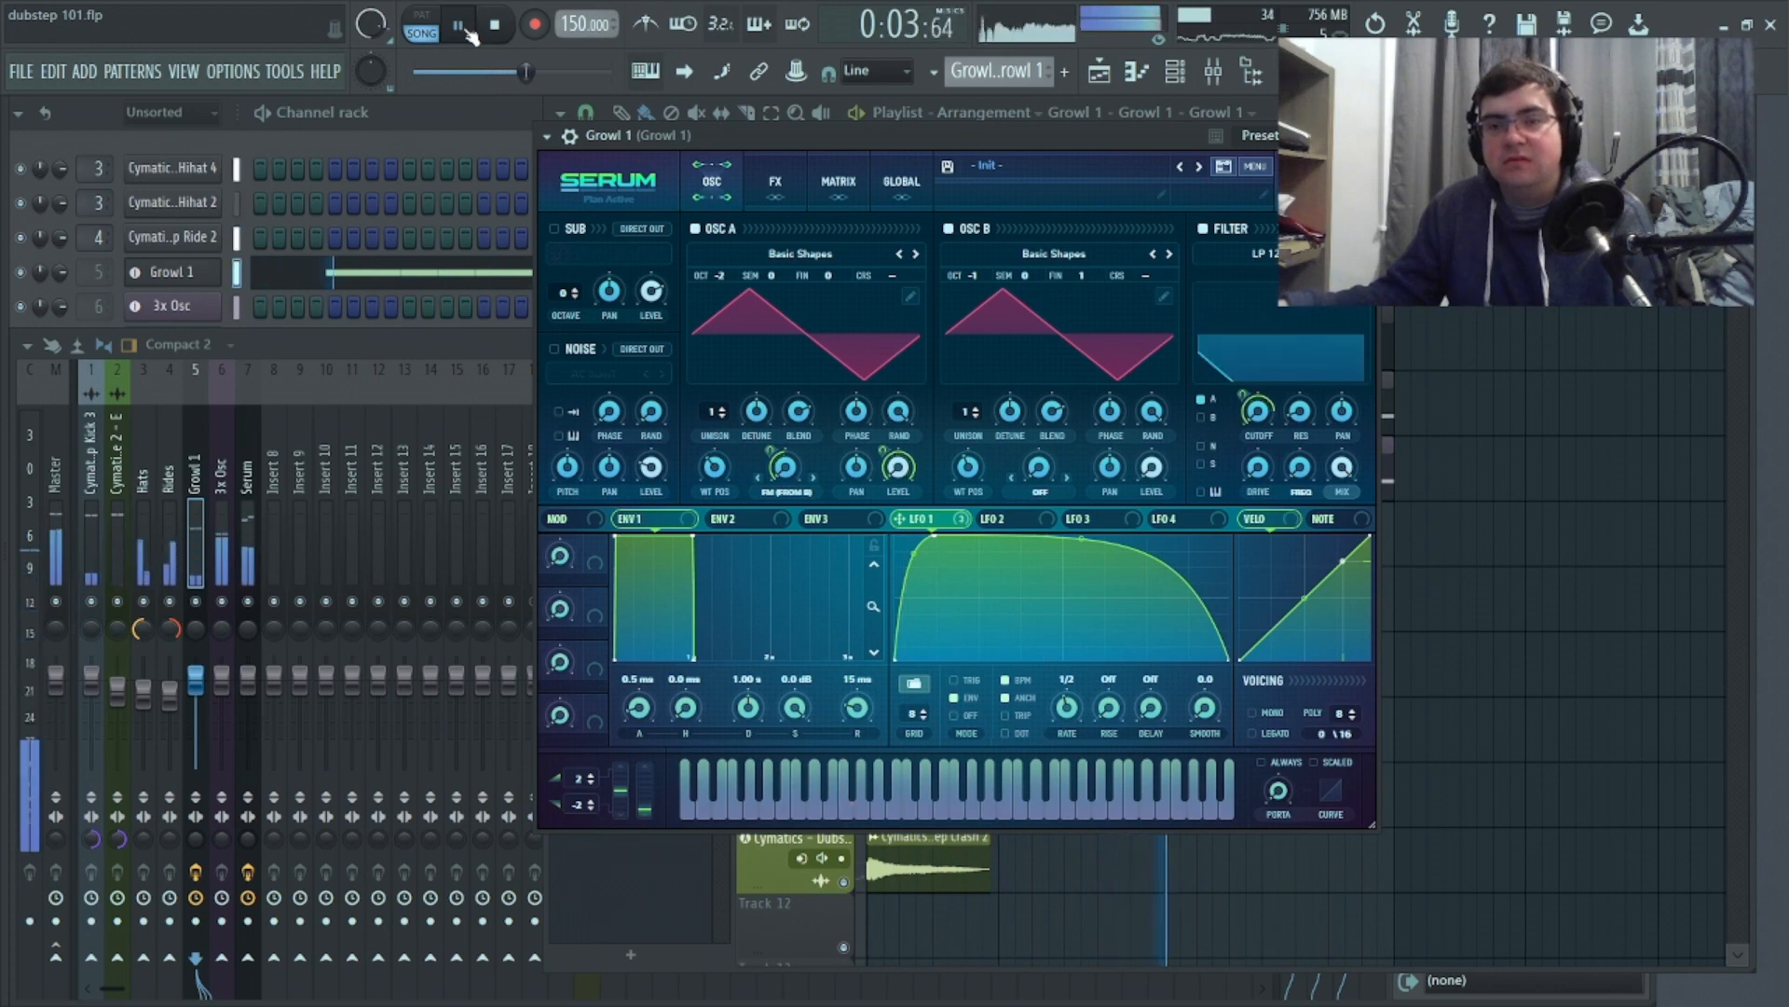
click(517, 25)
Change Growl 1's filter type to HP 12 and set LFO 1's modulation of the filter cutoff to -46
click(1263, 253)
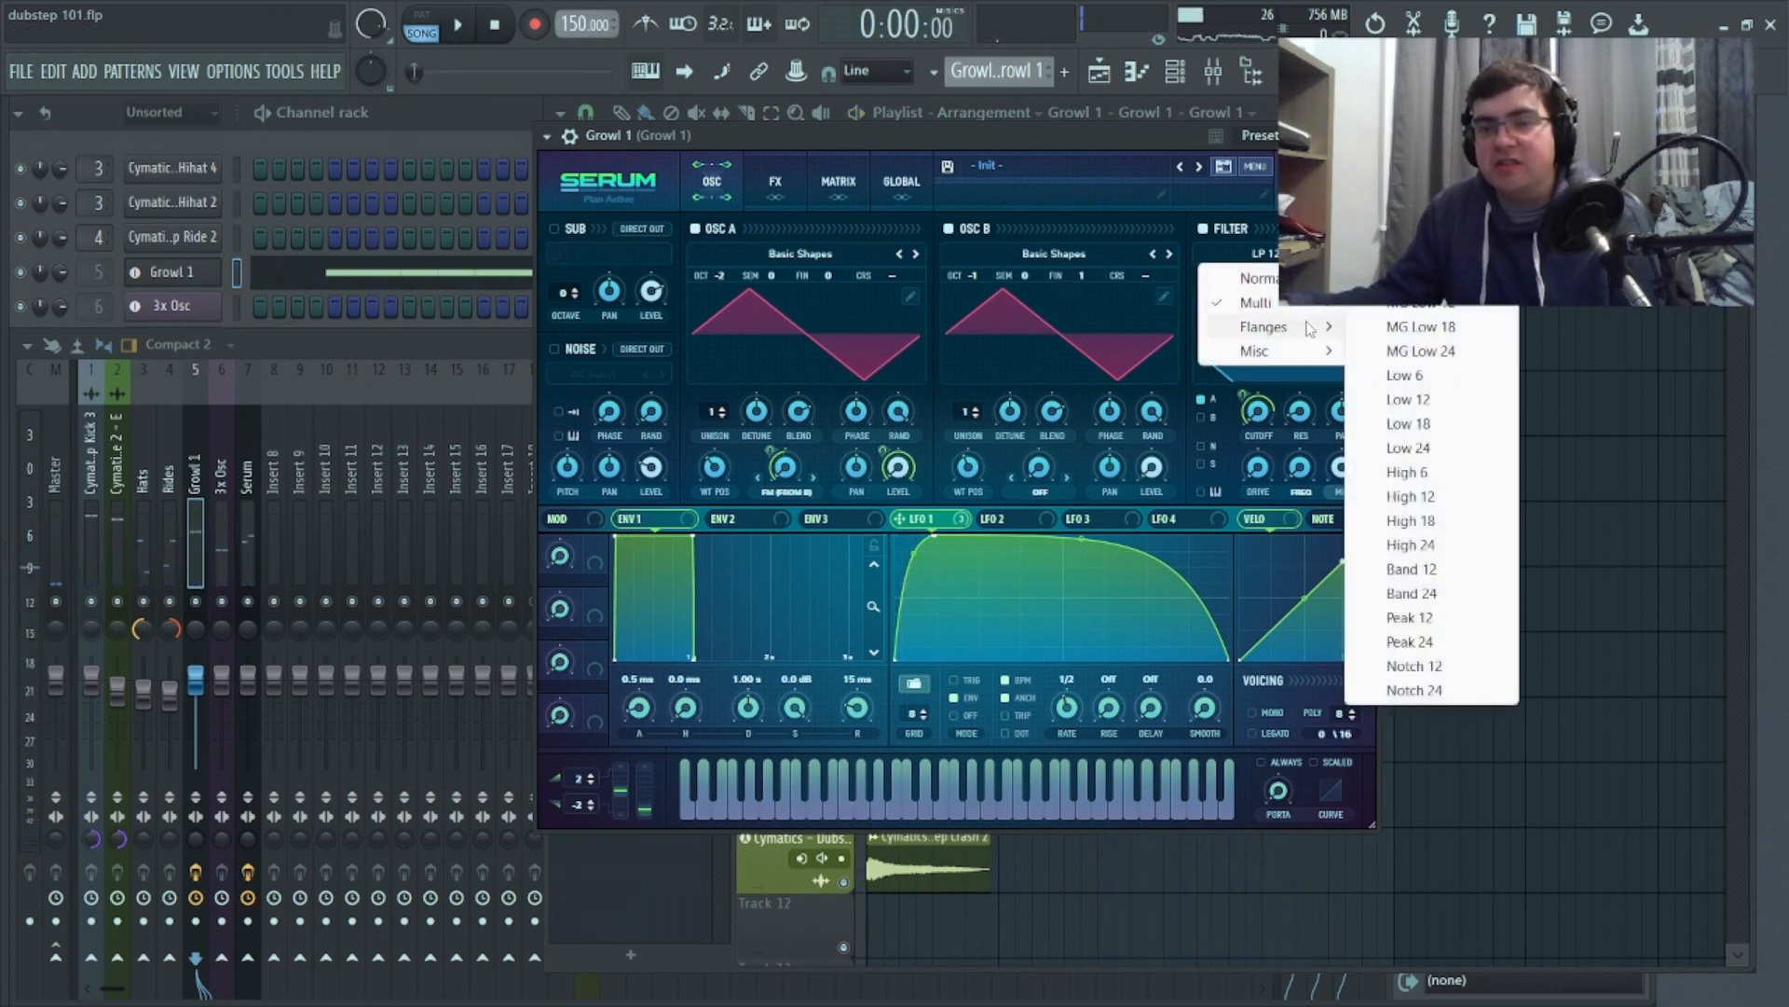
mouse_move(1309, 302)
click(1435, 450)
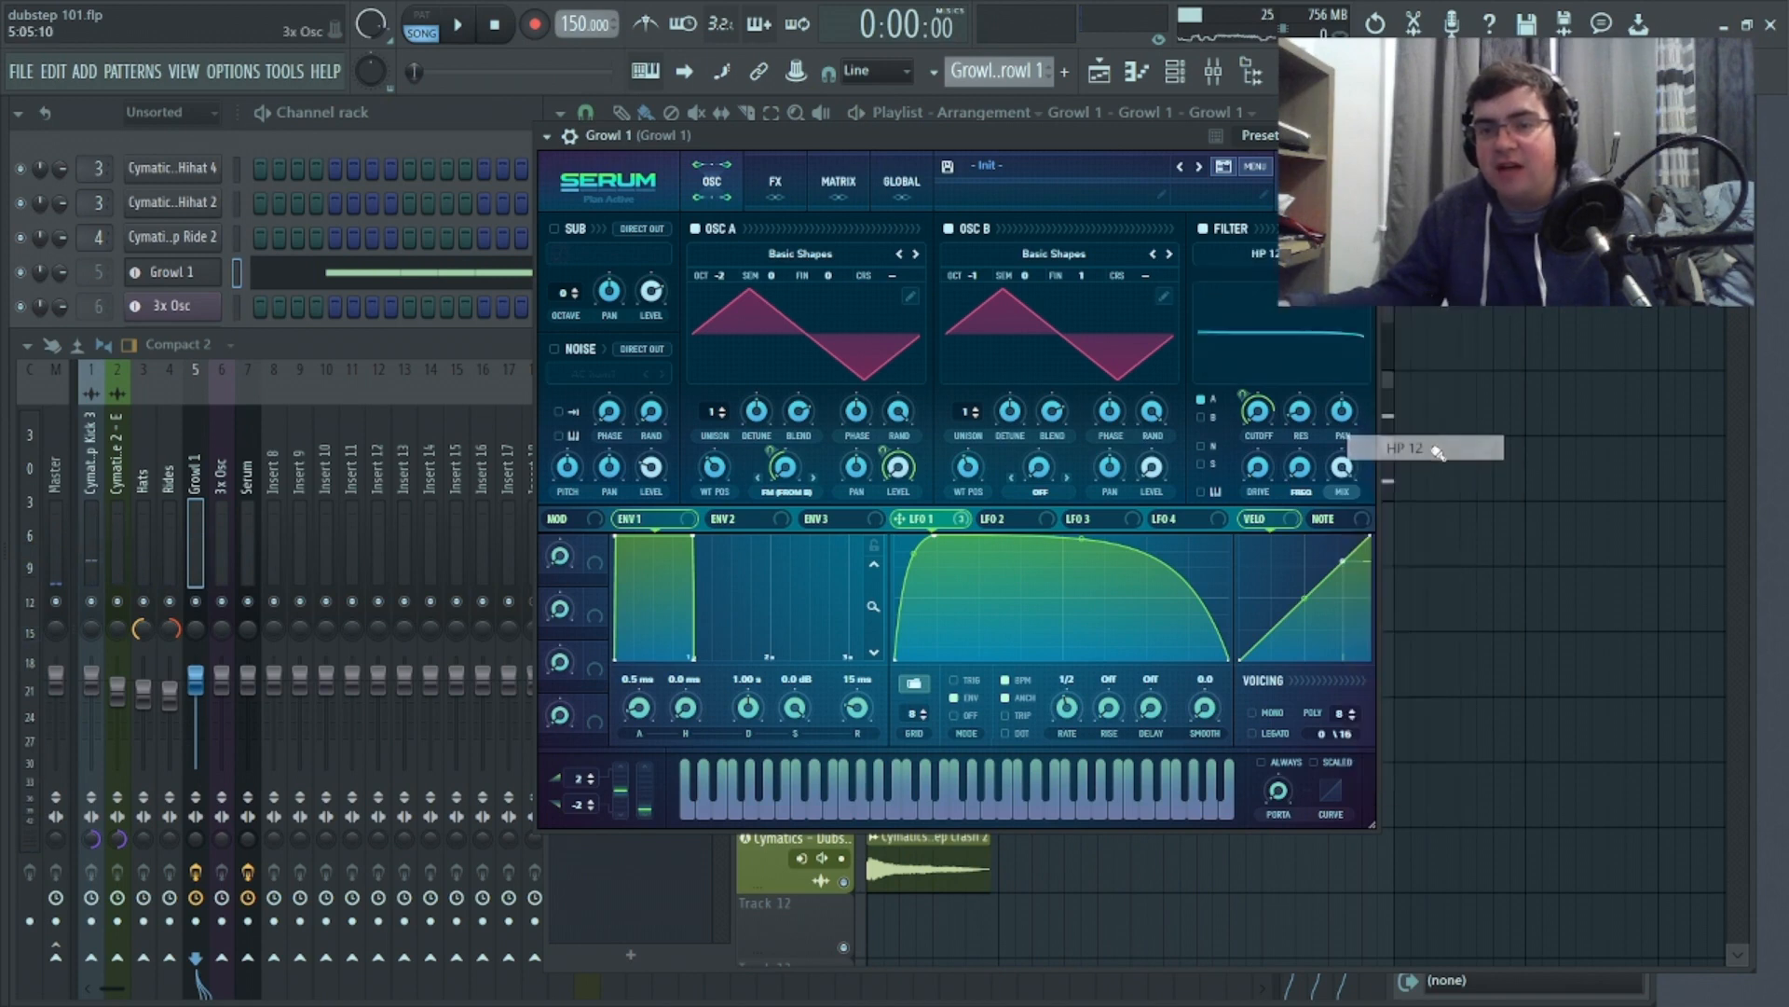
drag(1249, 391, 1267, 248)
drag(1241, 394, 1224, 447)
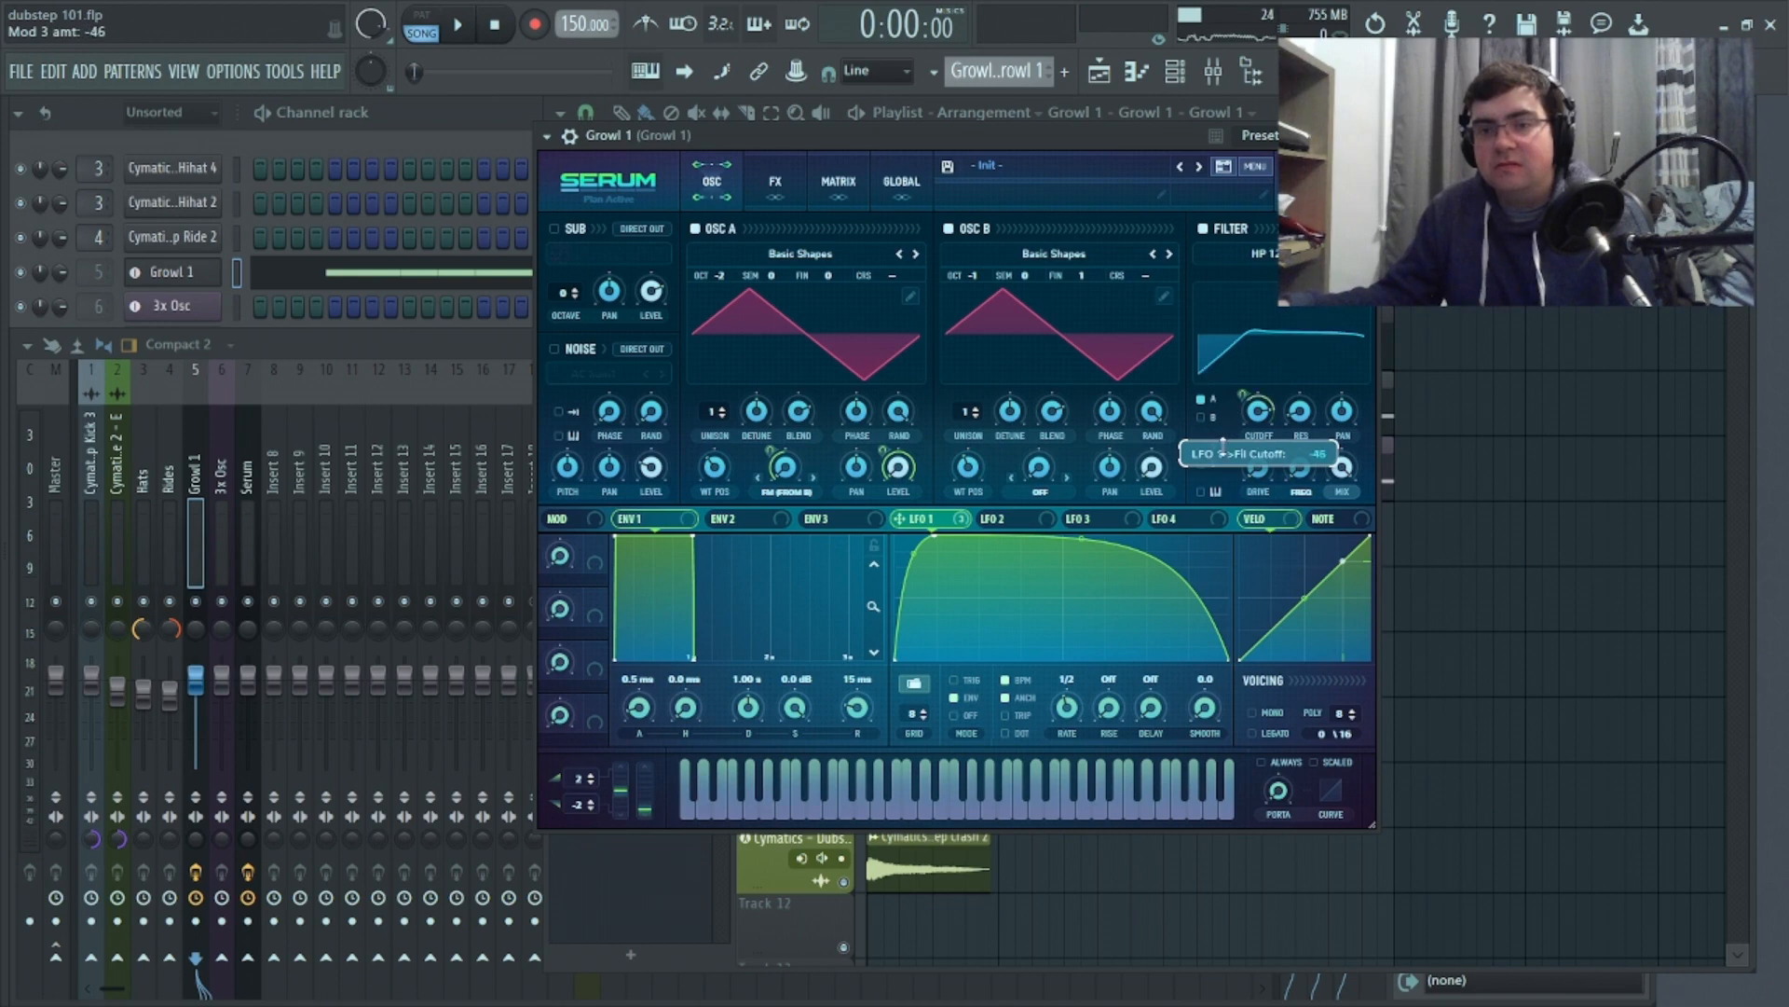
Set LFO 1's cutoff modulation to -29 and adjust the base cutoff during playback, closing Growl 1's Serum when done
click(458, 27)
drag(1241, 395, 1231, 370)
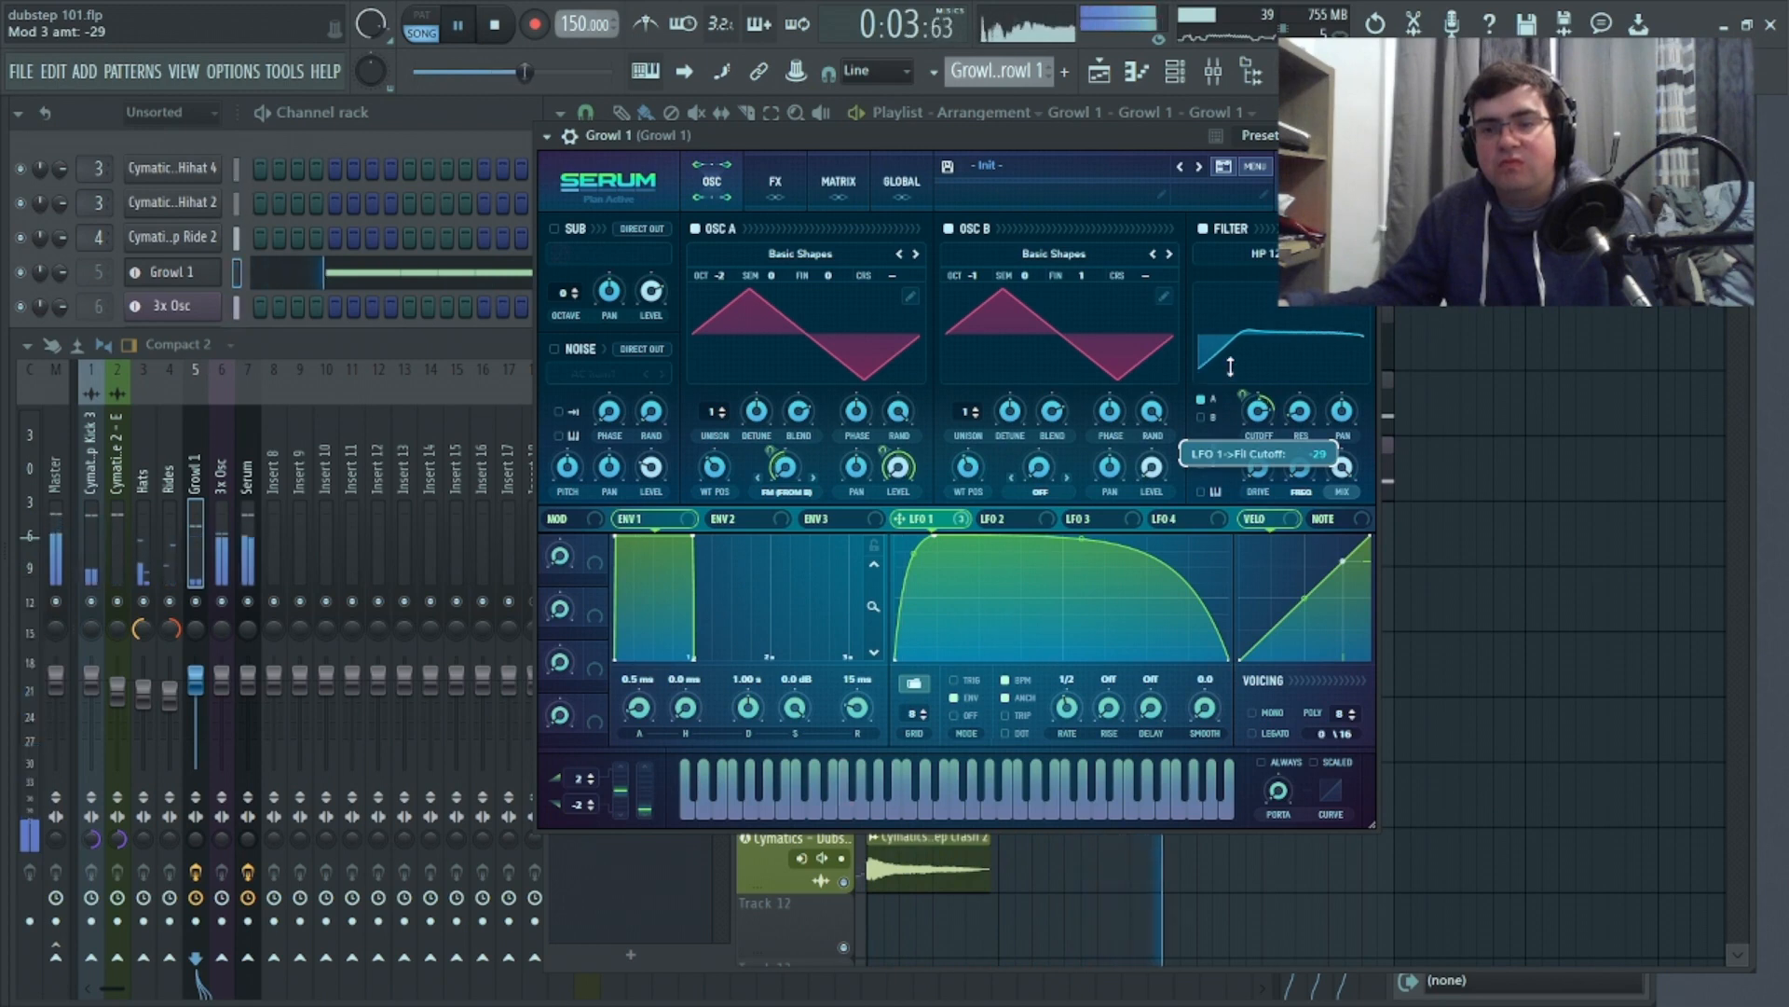
drag(1255, 412, 1227, 402)
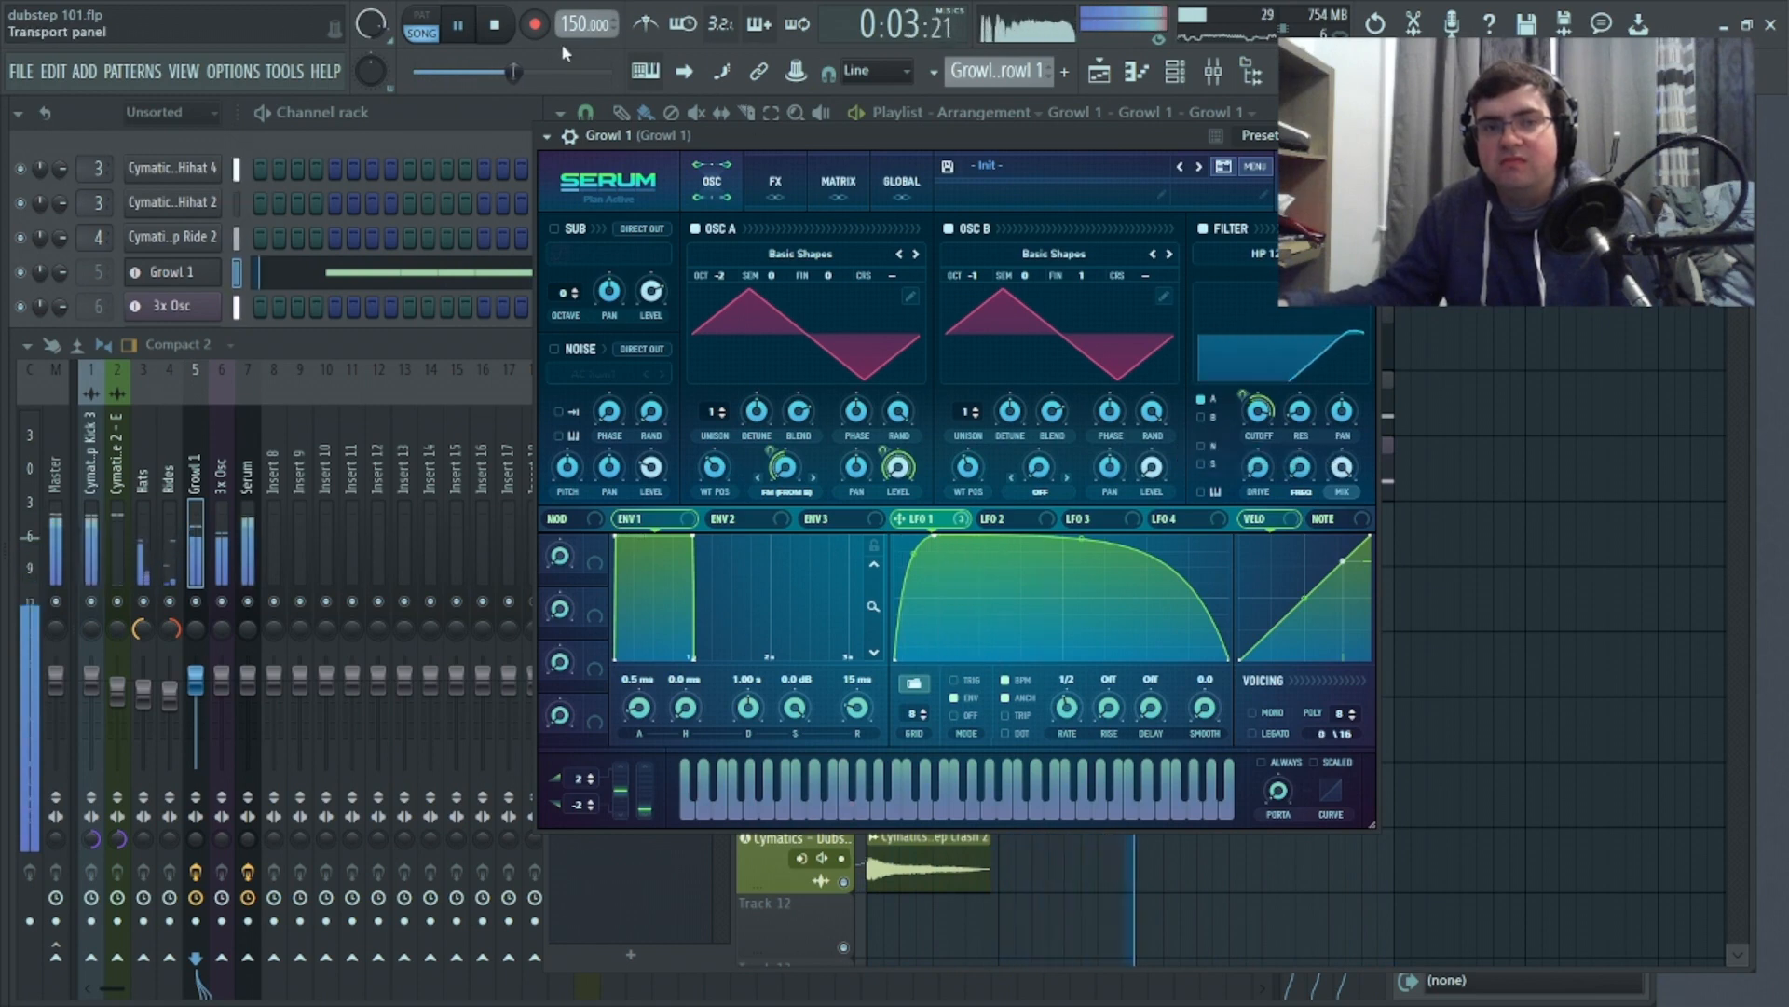
click(507, 37)
key(Escape)
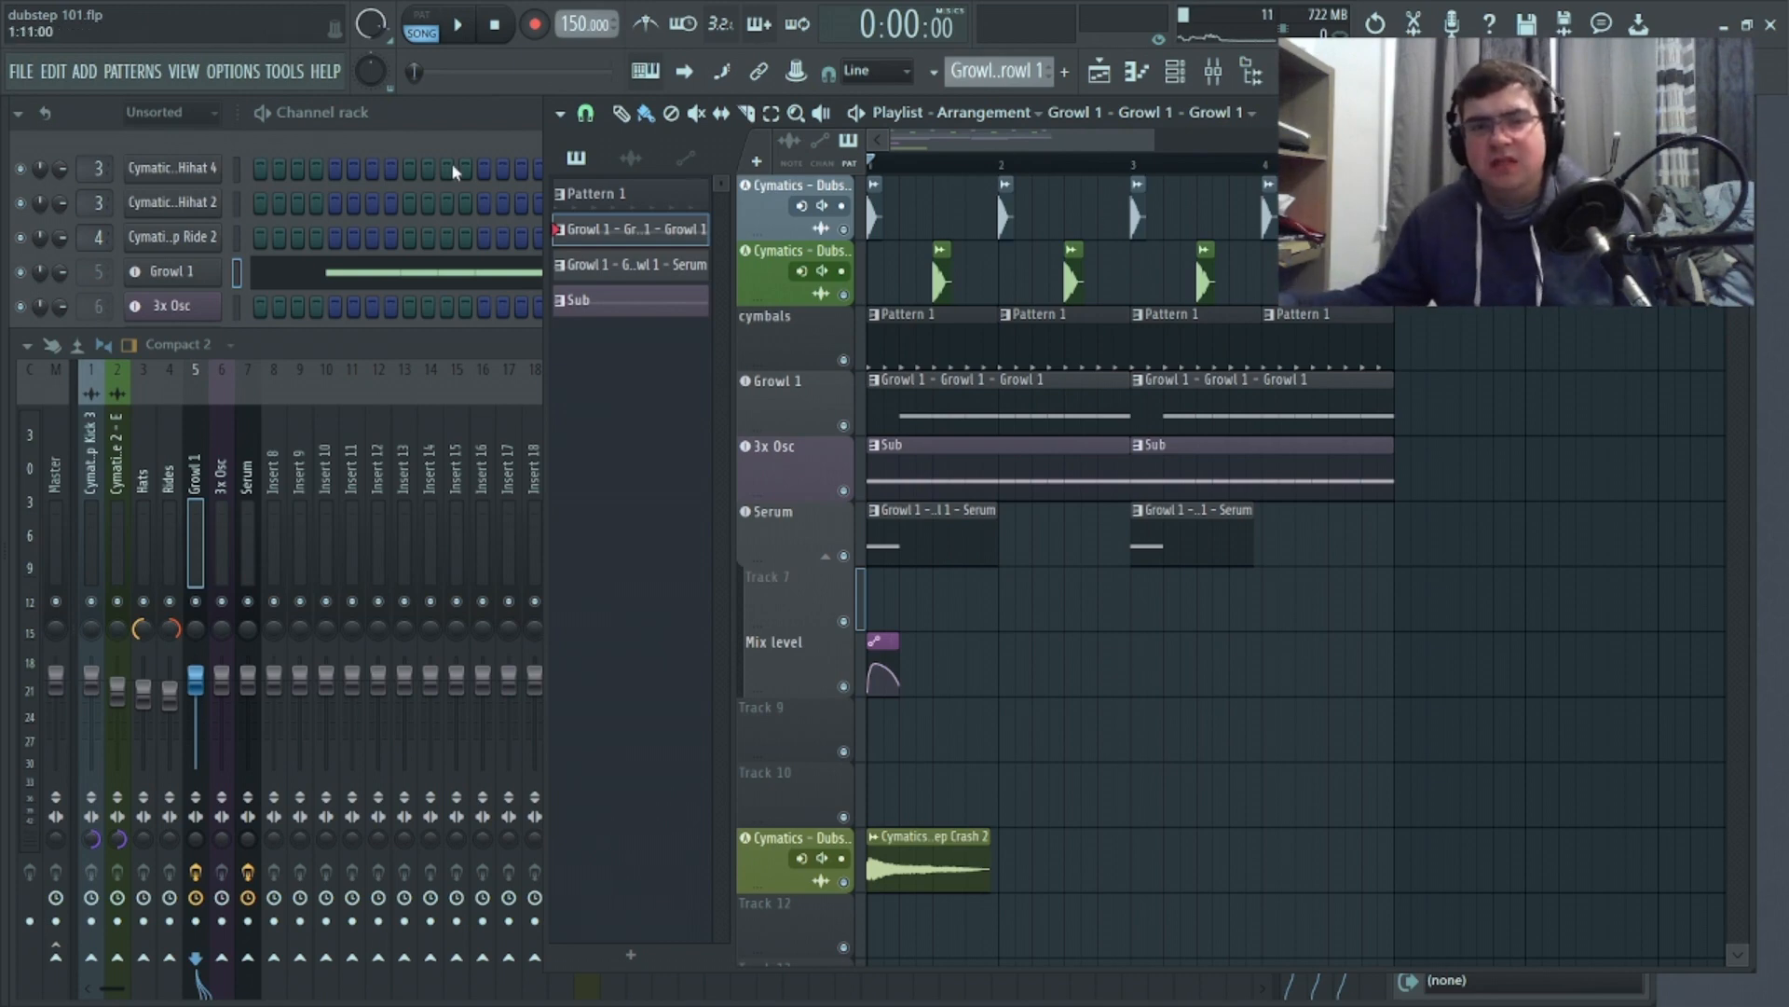
Add another Serum instrument to the channel rack and move its window clear of the channel list
click(485, 126)
click(174, 396)
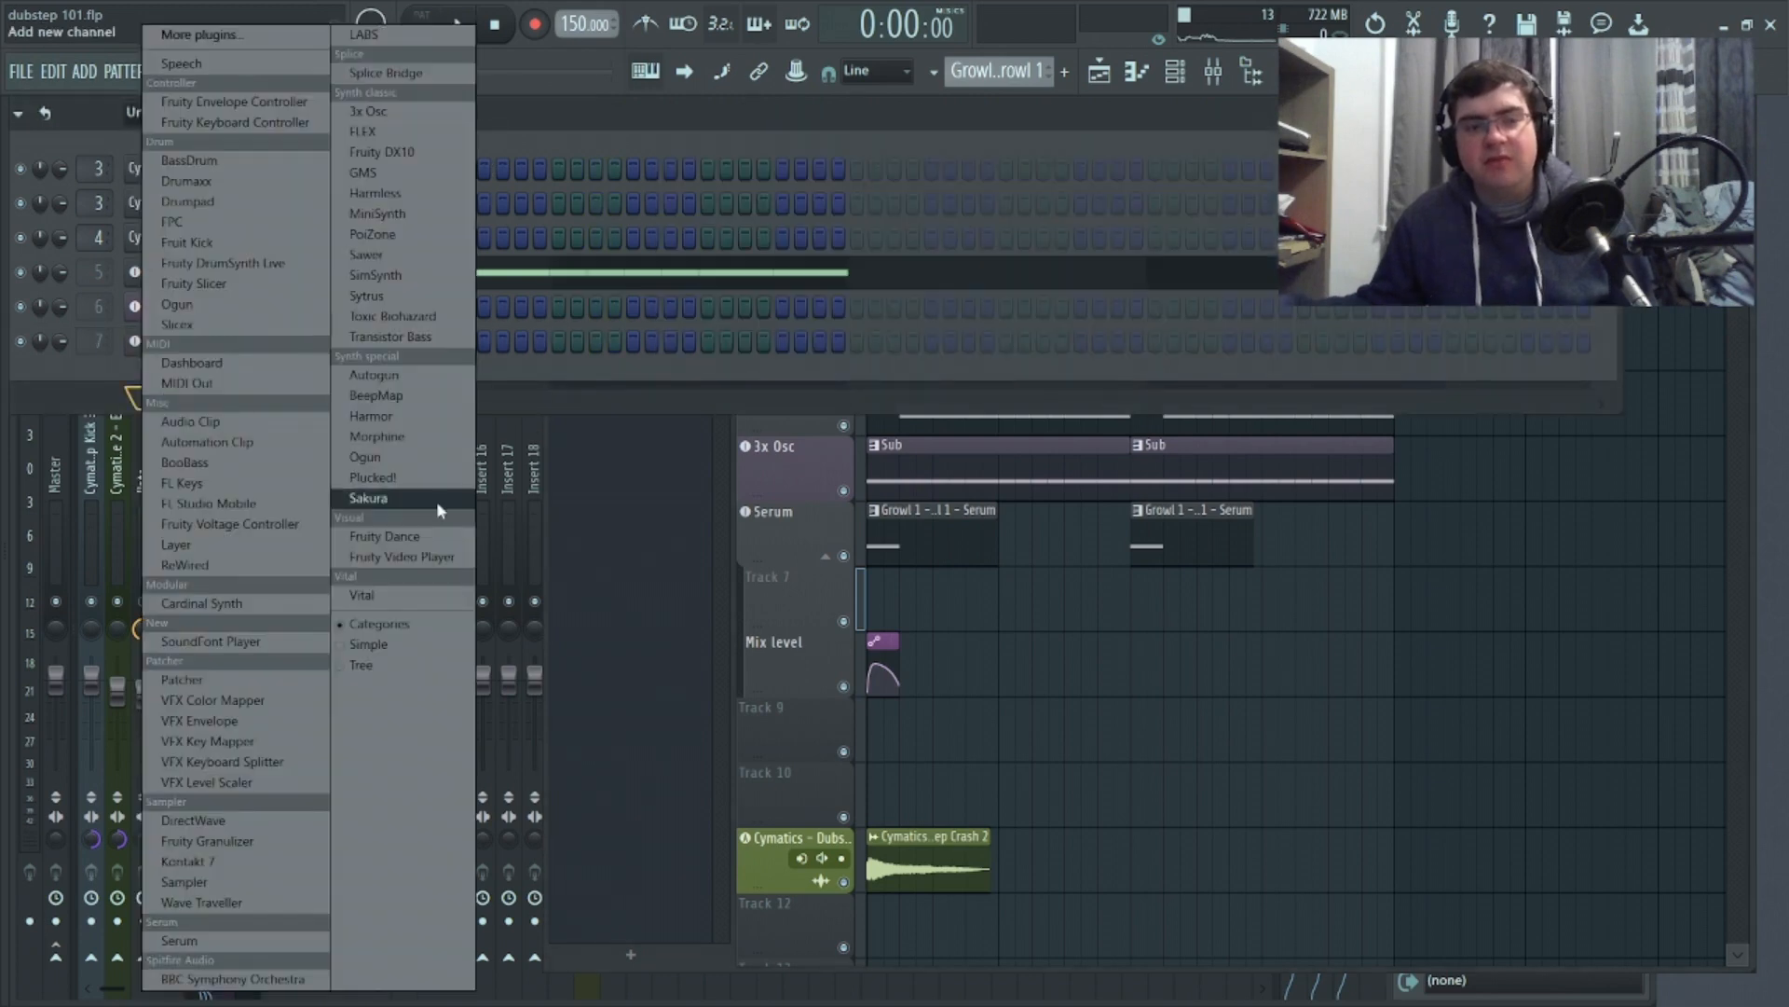
click(246, 936)
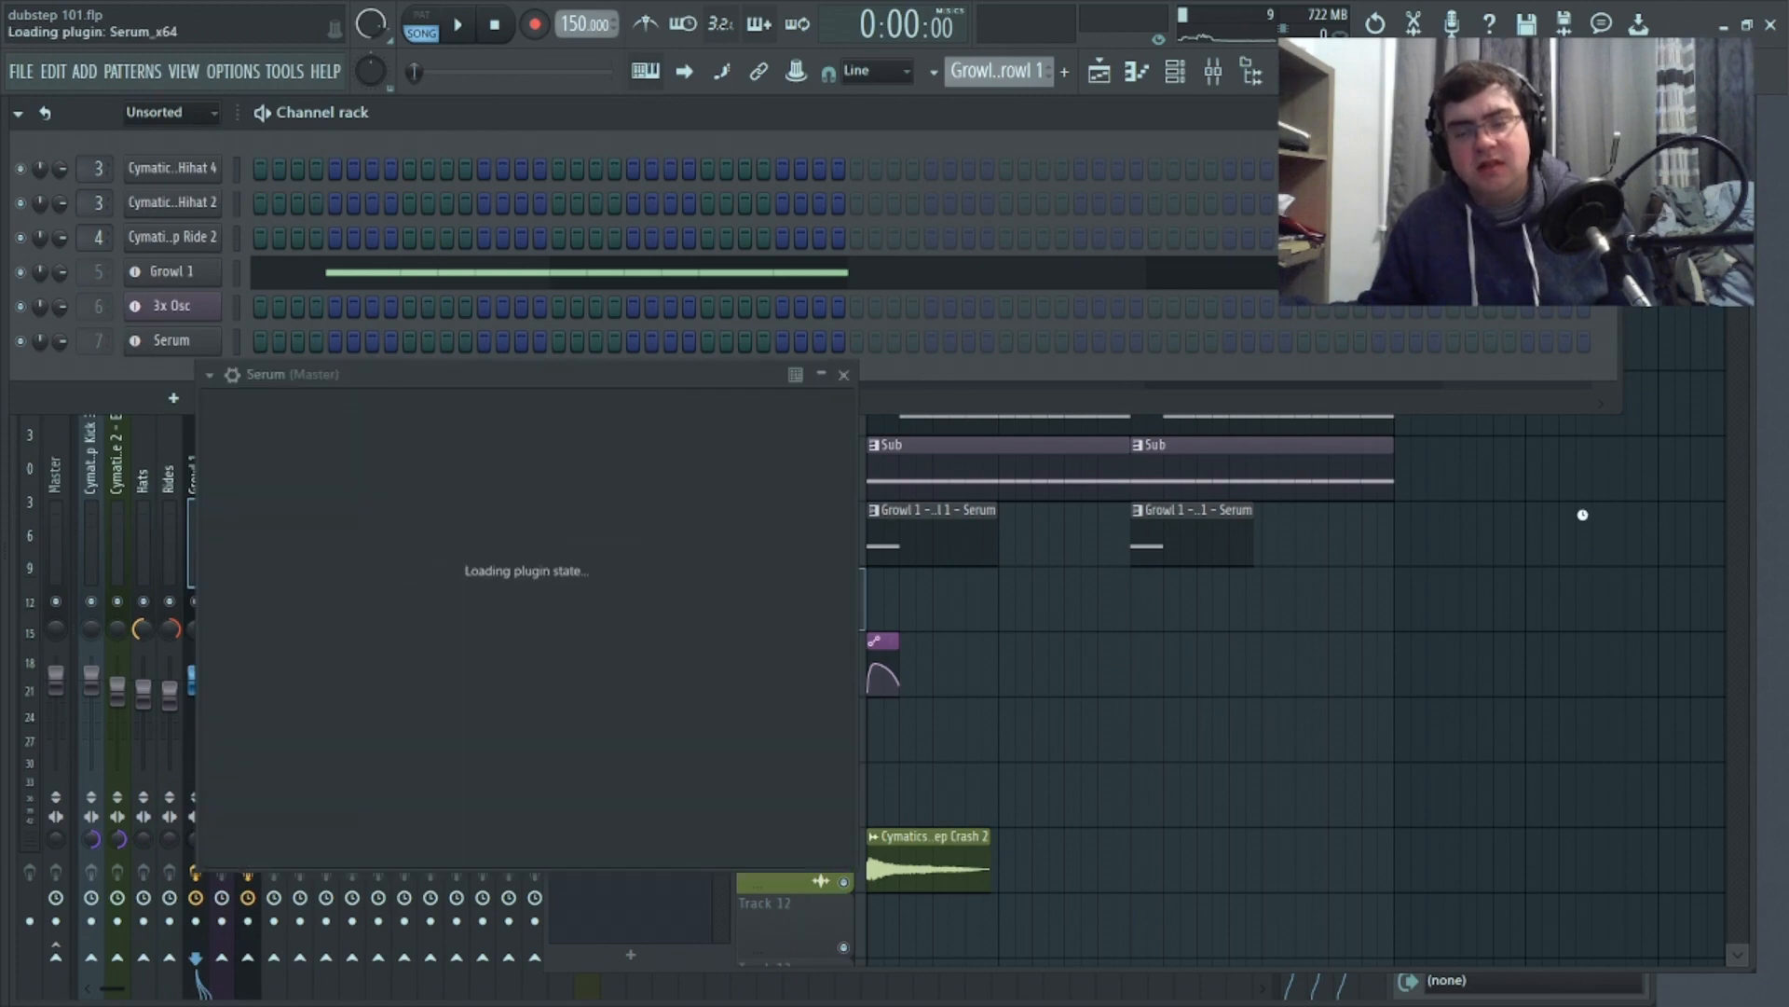
drag(671, 388, 1019, 182)
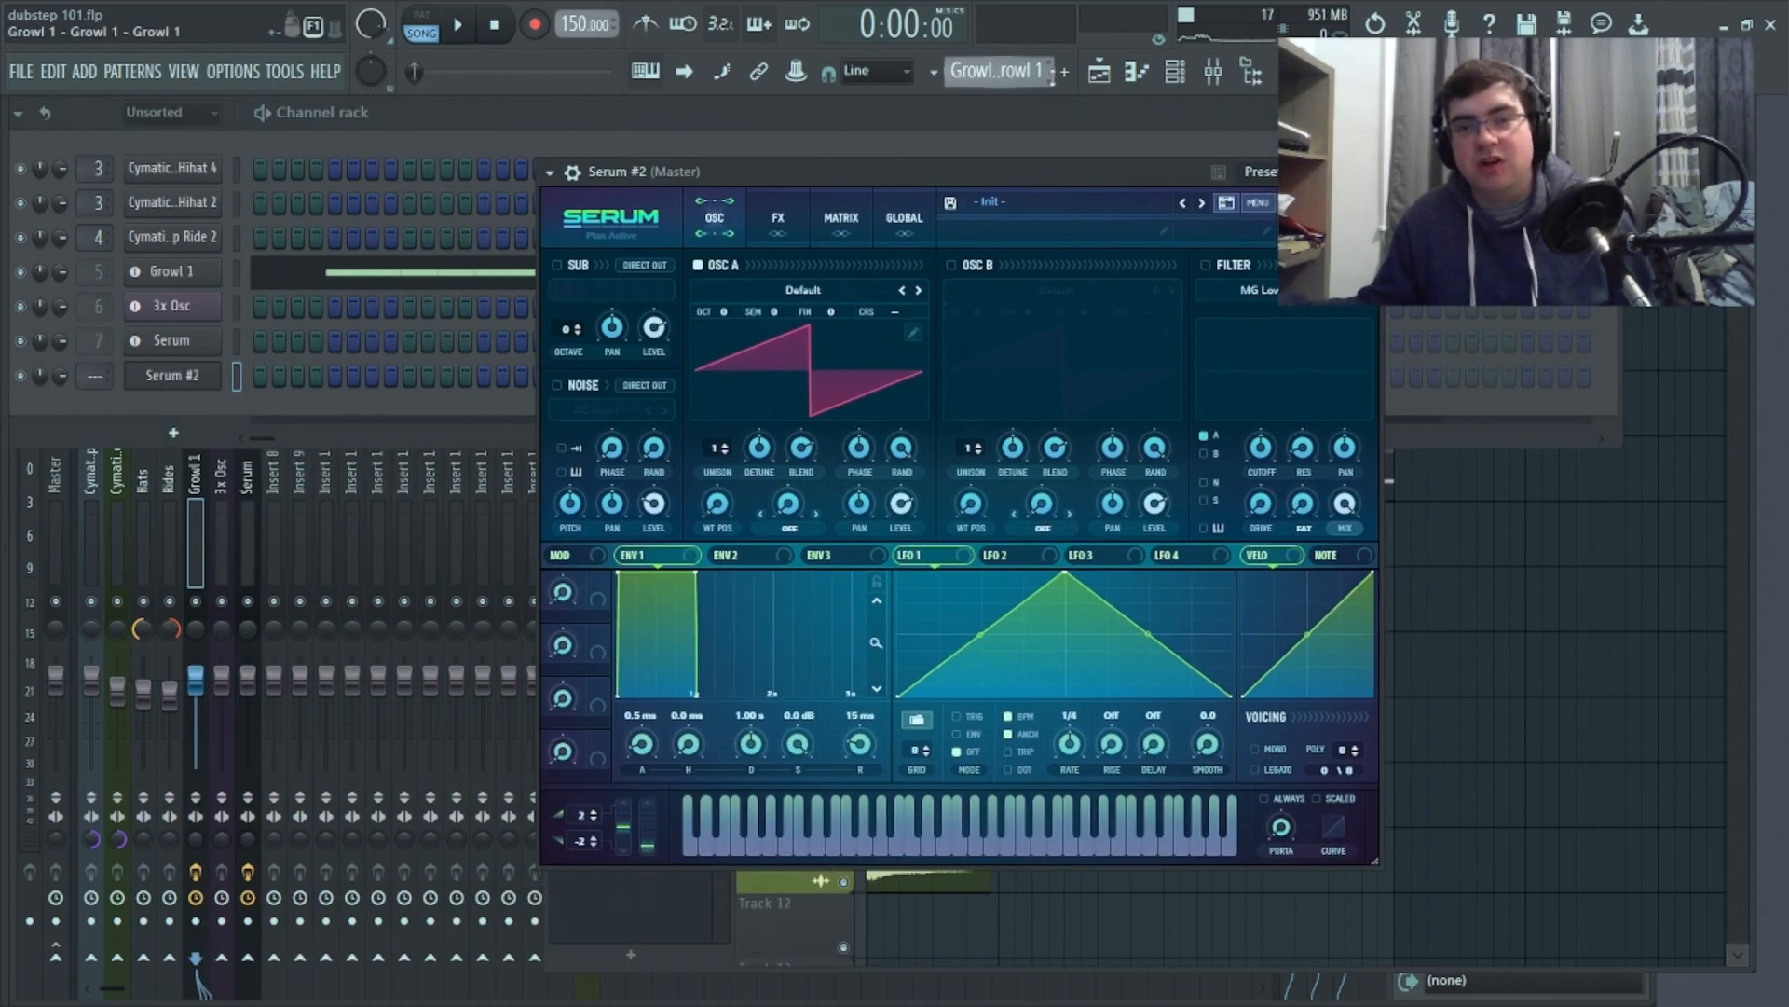
Create a new pattern with its default name and assign Serum #2 to a new instrument track, keeping its plugin open
click(1064, 71)
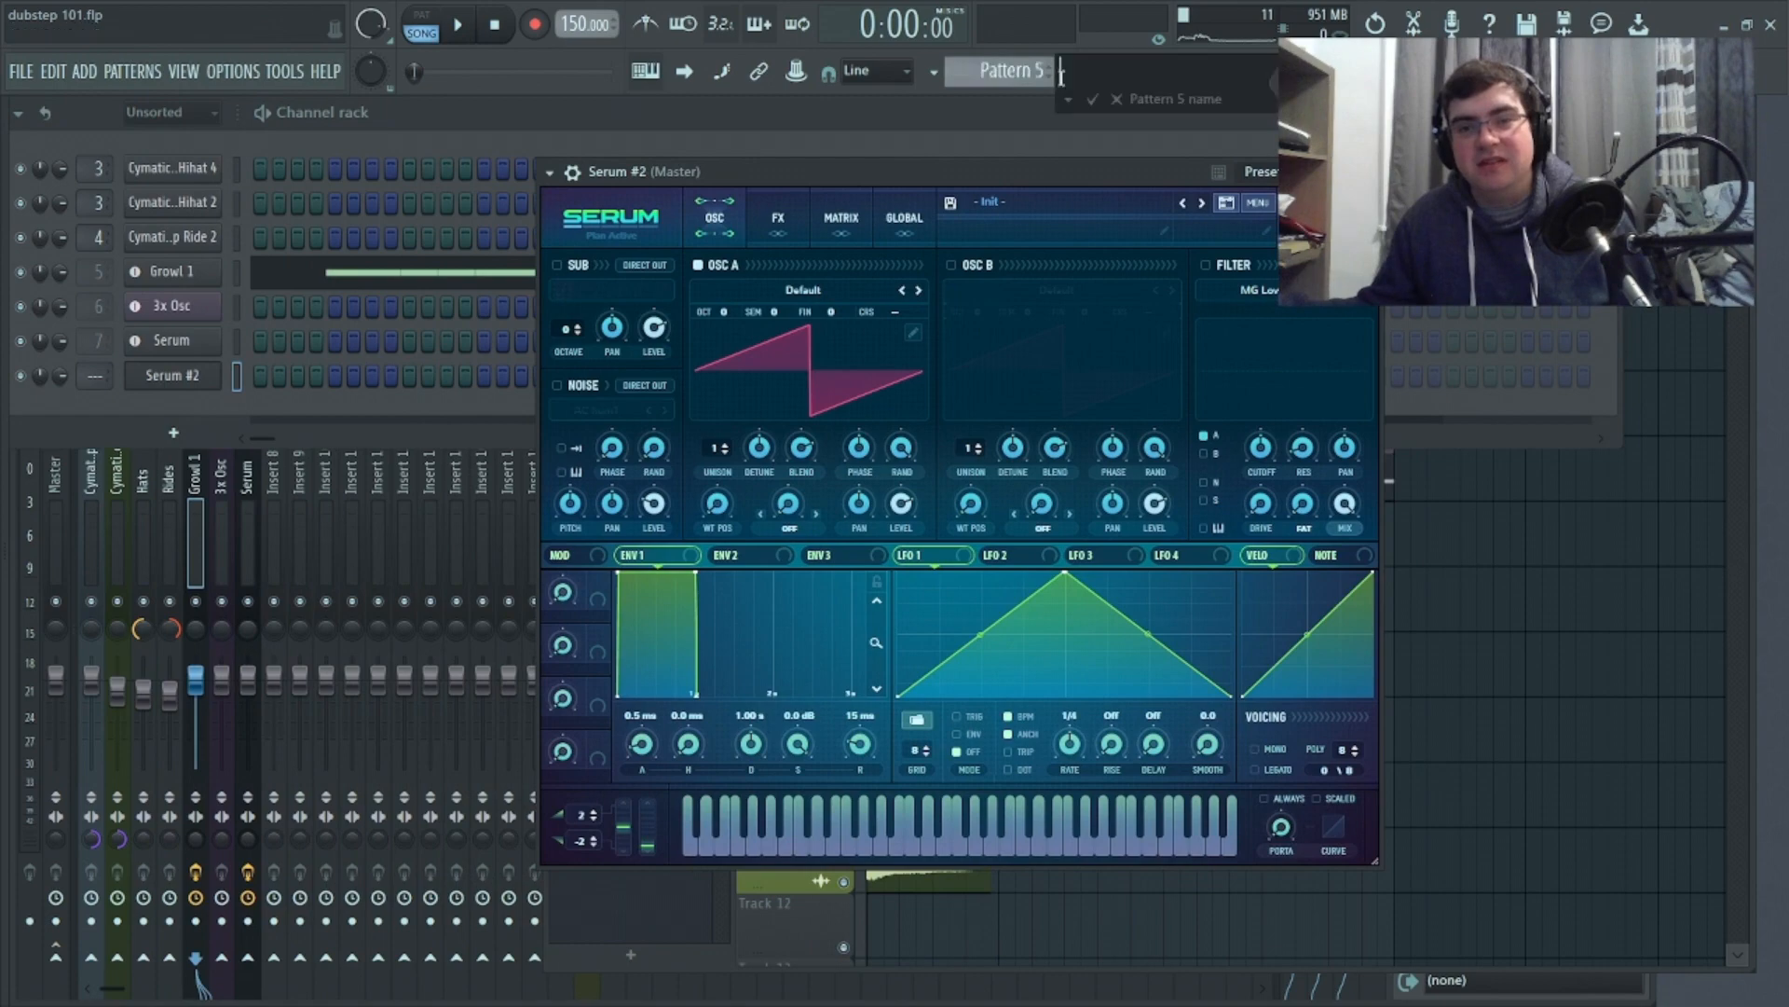
click(1118, 99)
right_click(210, 377)
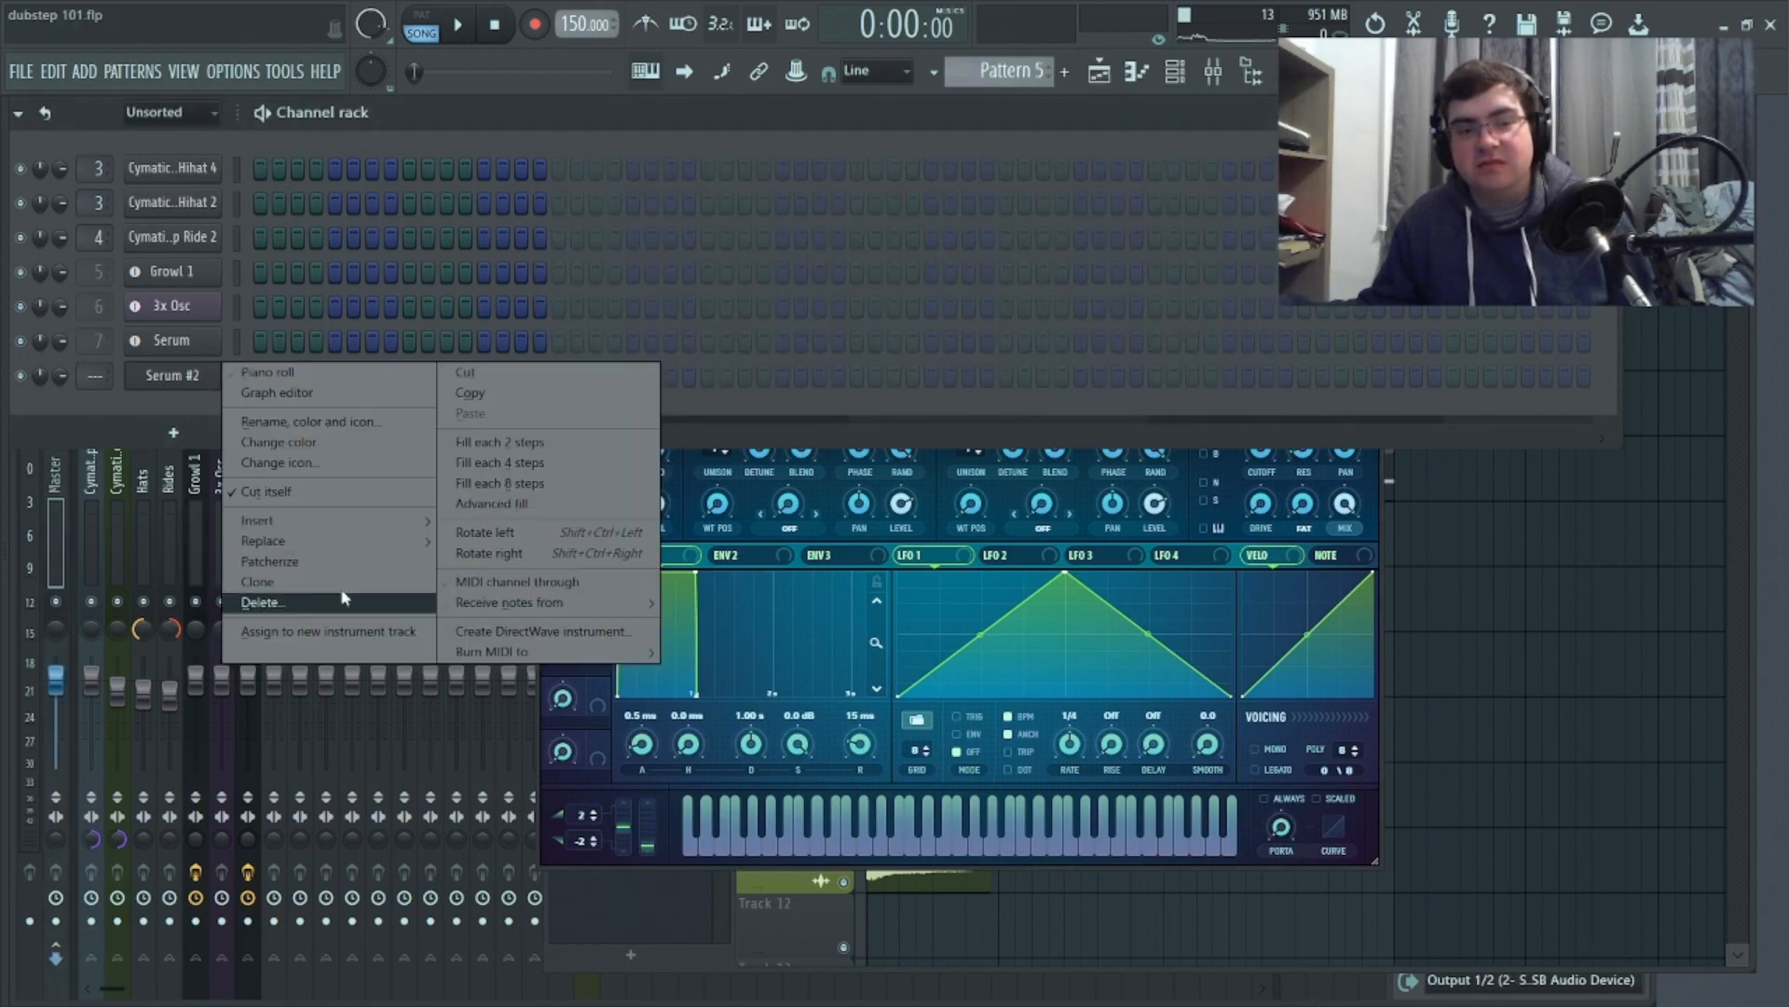
click(366, 624)
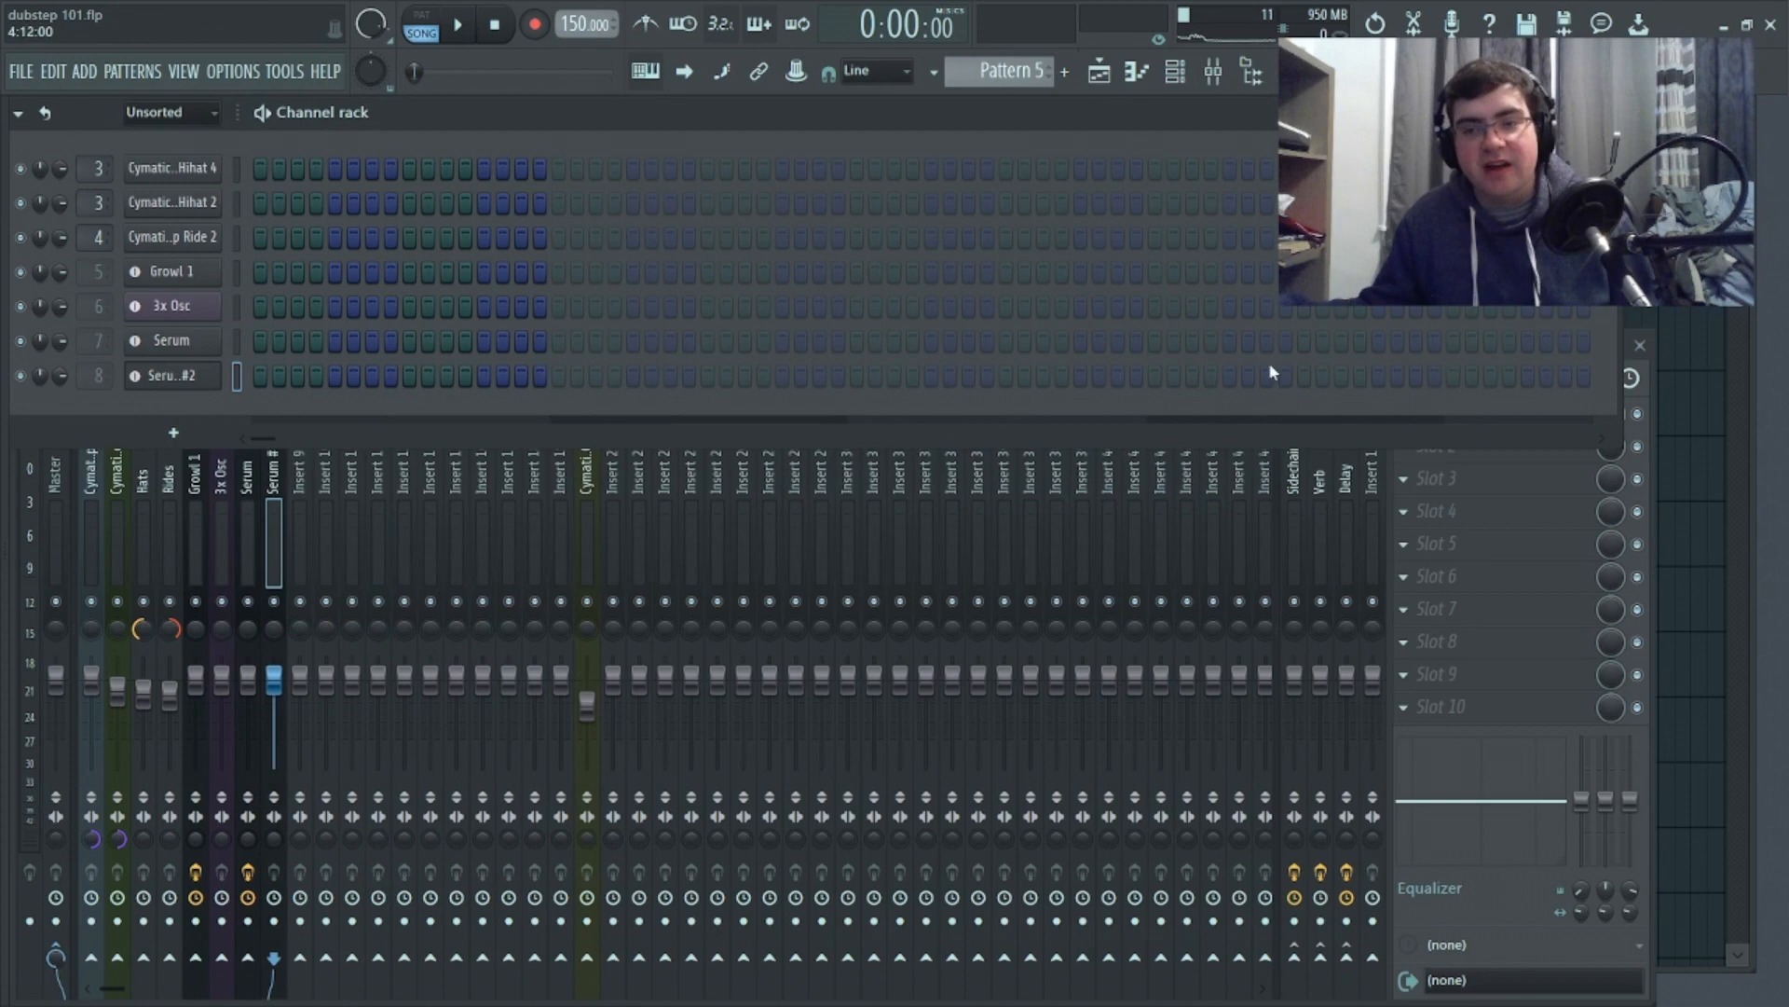
click(216, 384)
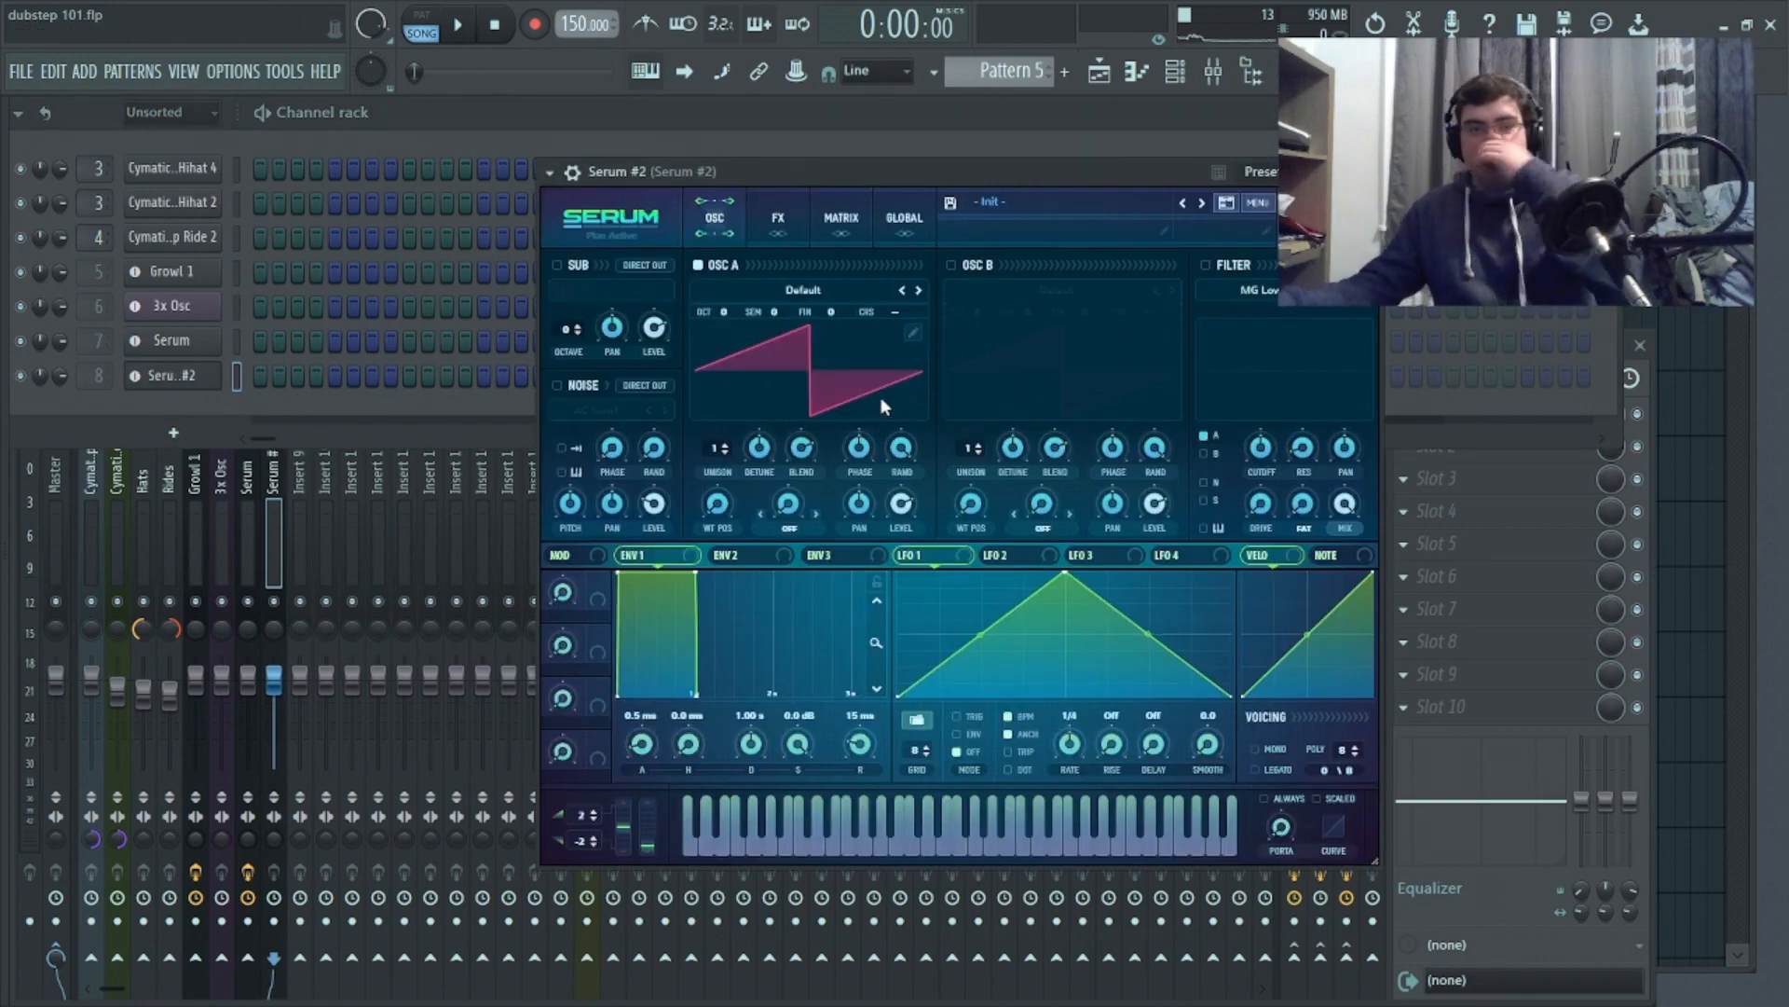
Set OSC A's unison to 5 and shape LFO 1 into a concave decay that modulates OSC A's level
drag(708, 458, 759, 464)
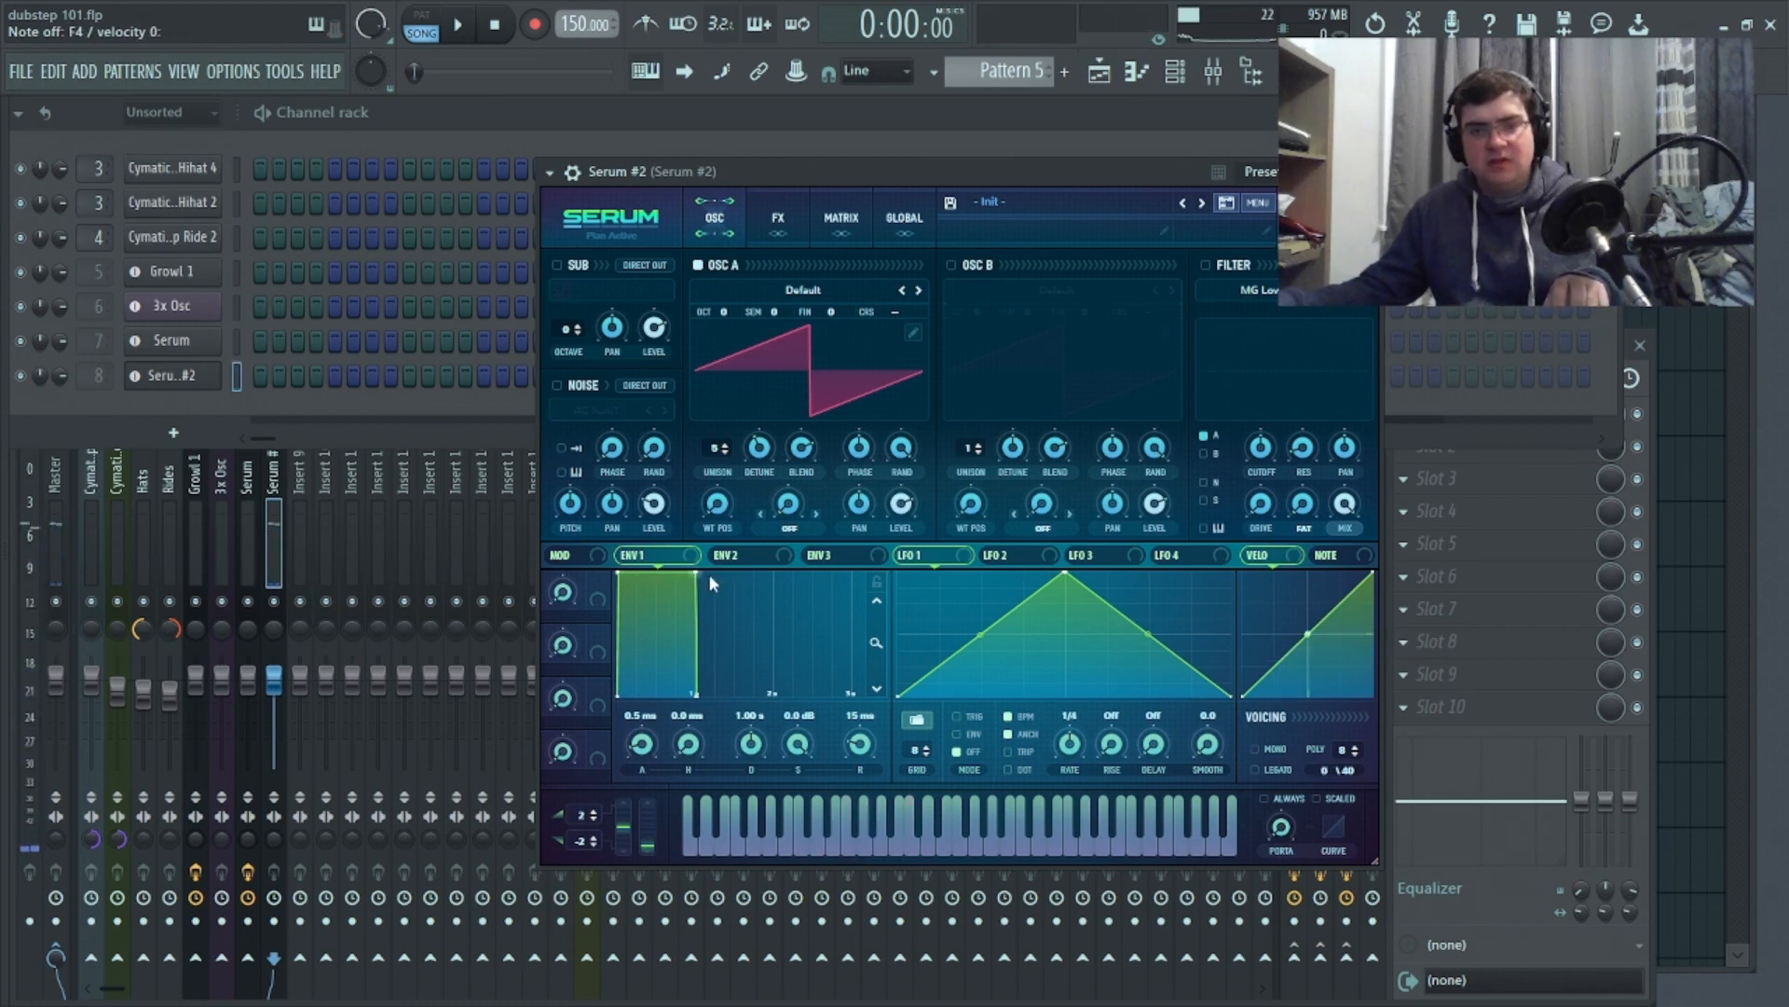
drag(1069, 578, 898, 572)
drag(1054, 639, 1061, 645)
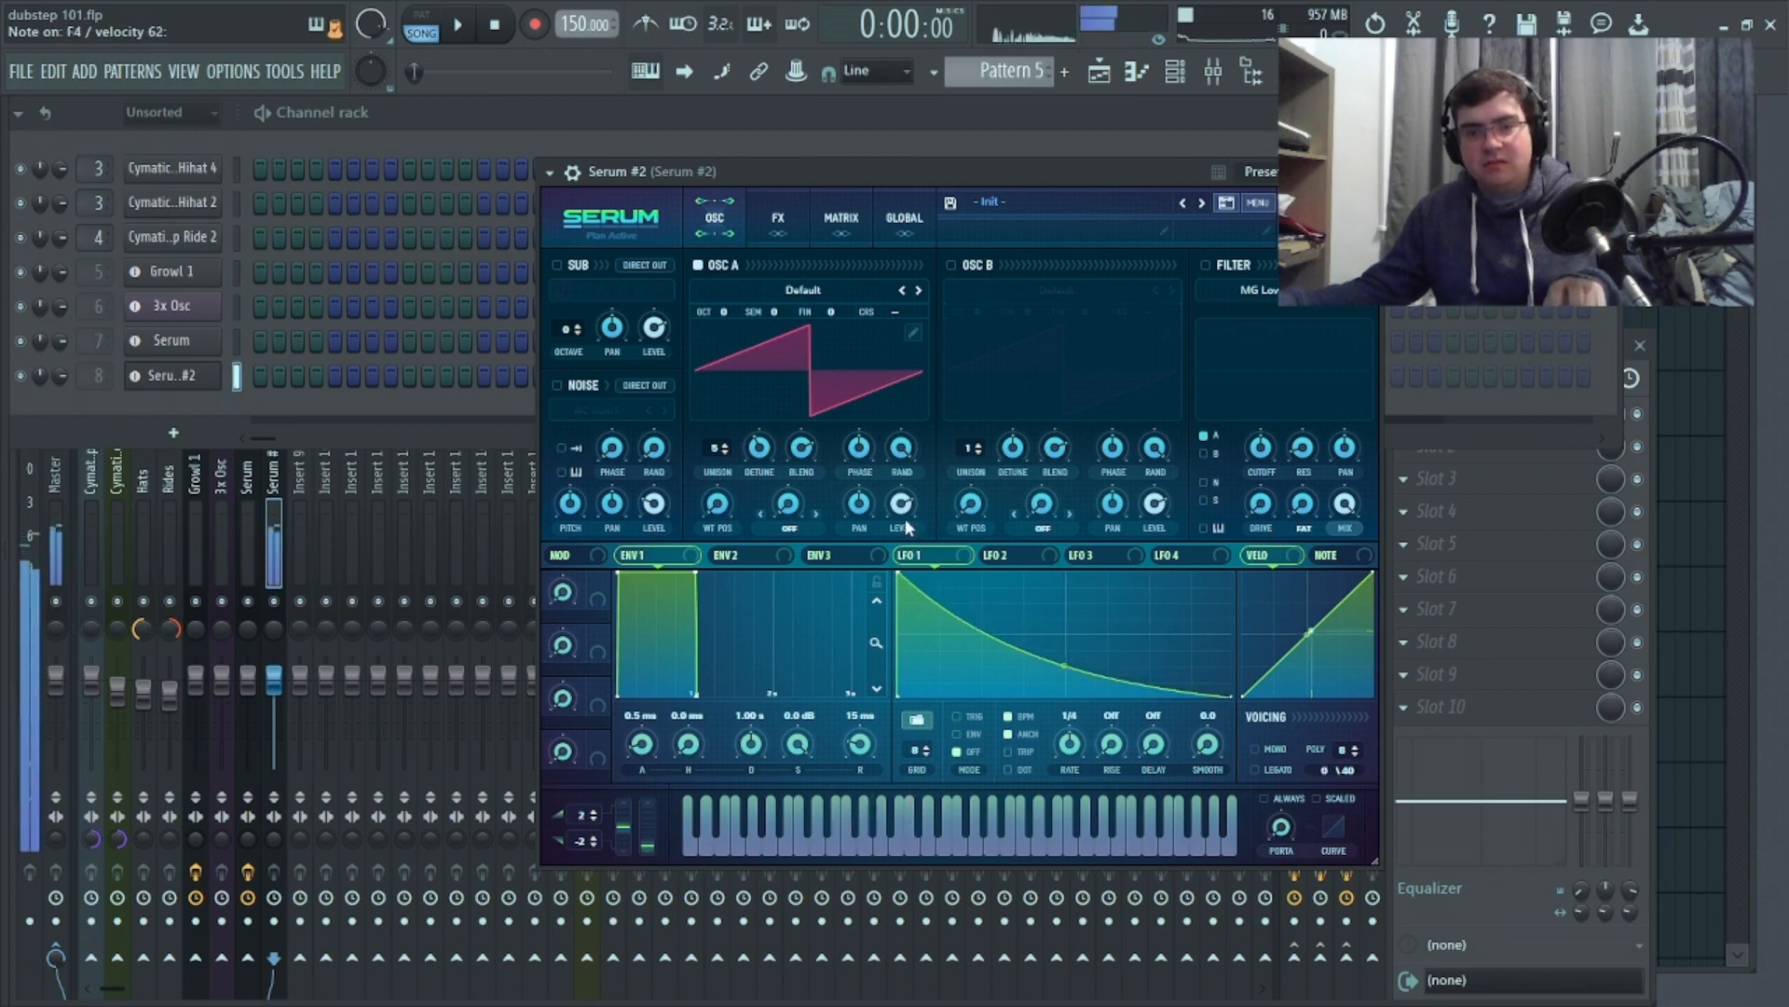
drag(960, 554, 915, 505)
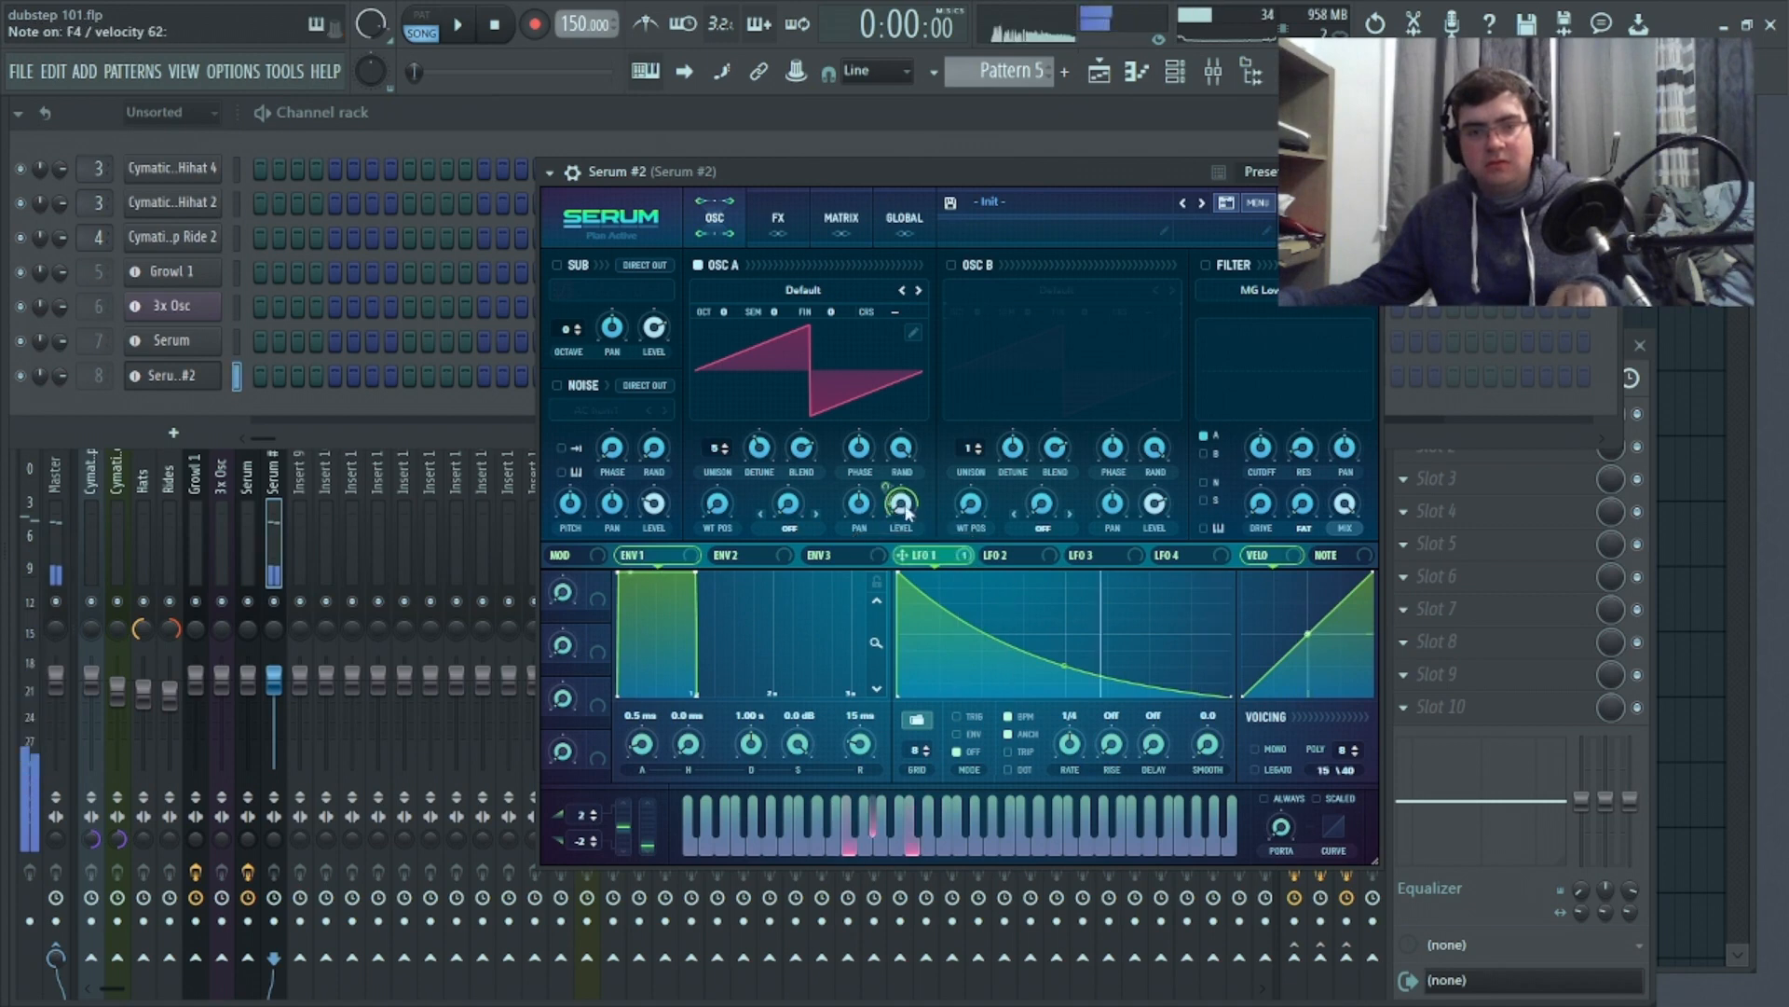
Enable Serum #2's filter with LFO 1 modulating its cutoff by 57, and lower the base cutoff
click(1207, 266)
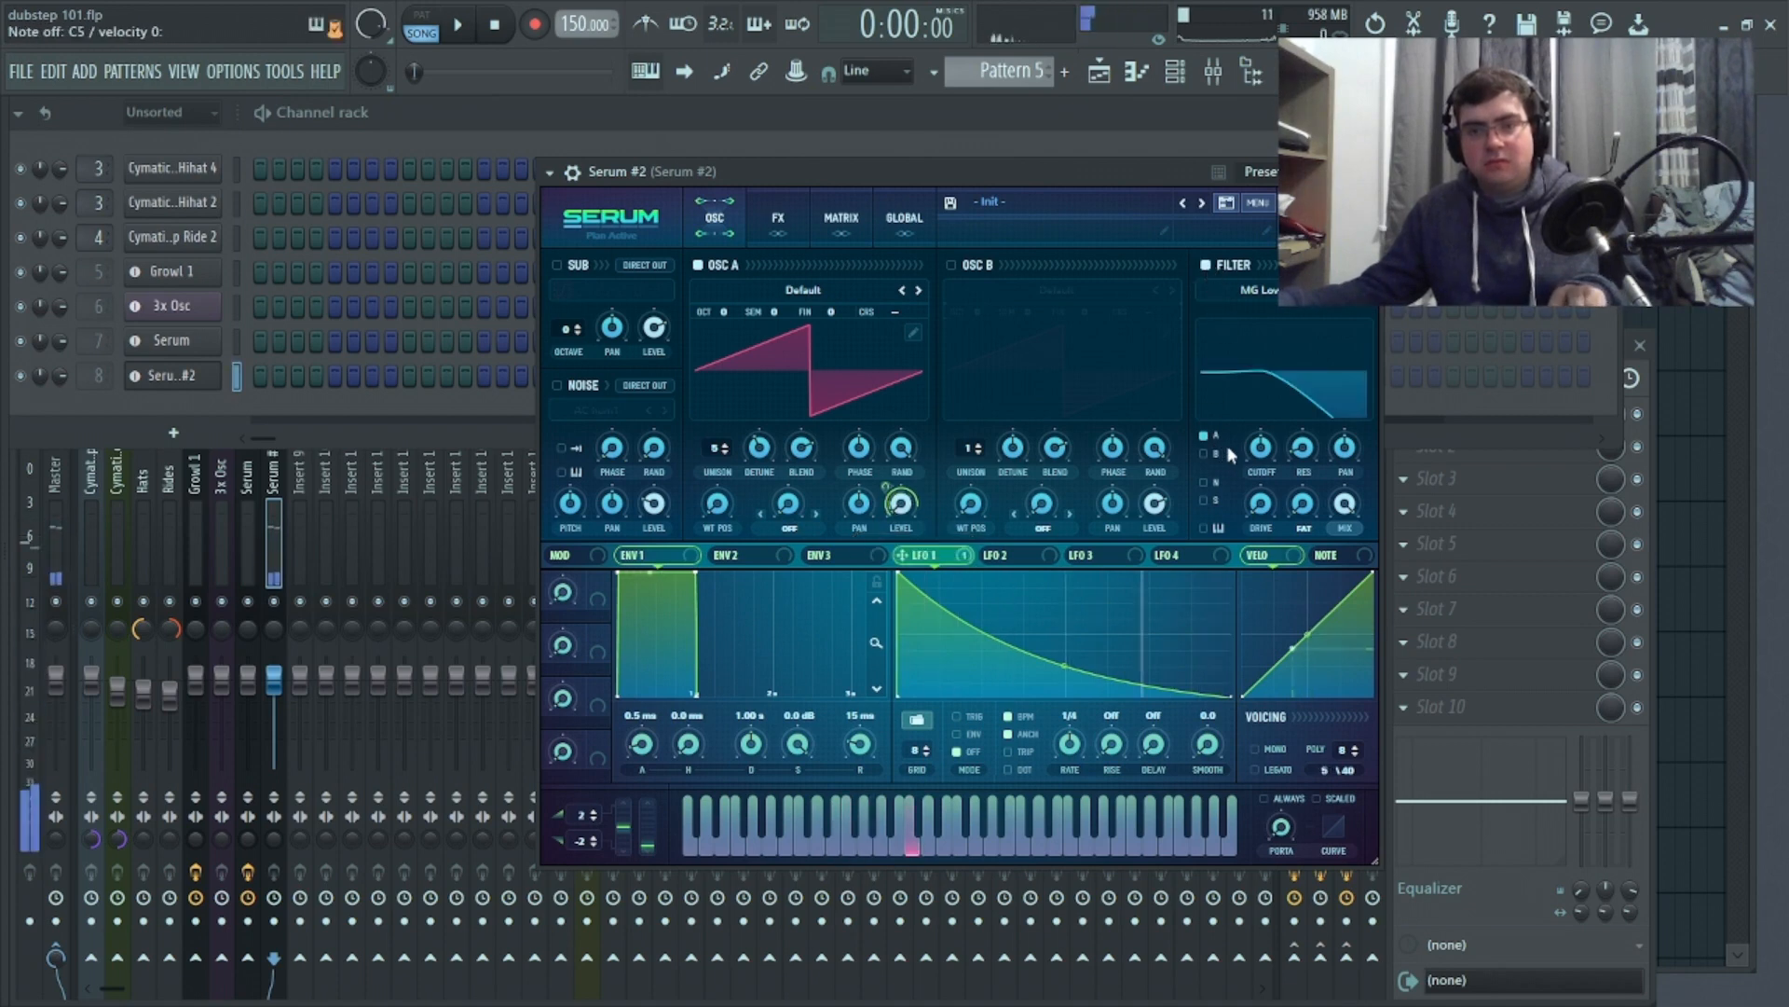
drag(1260, 448, 1123, 494)
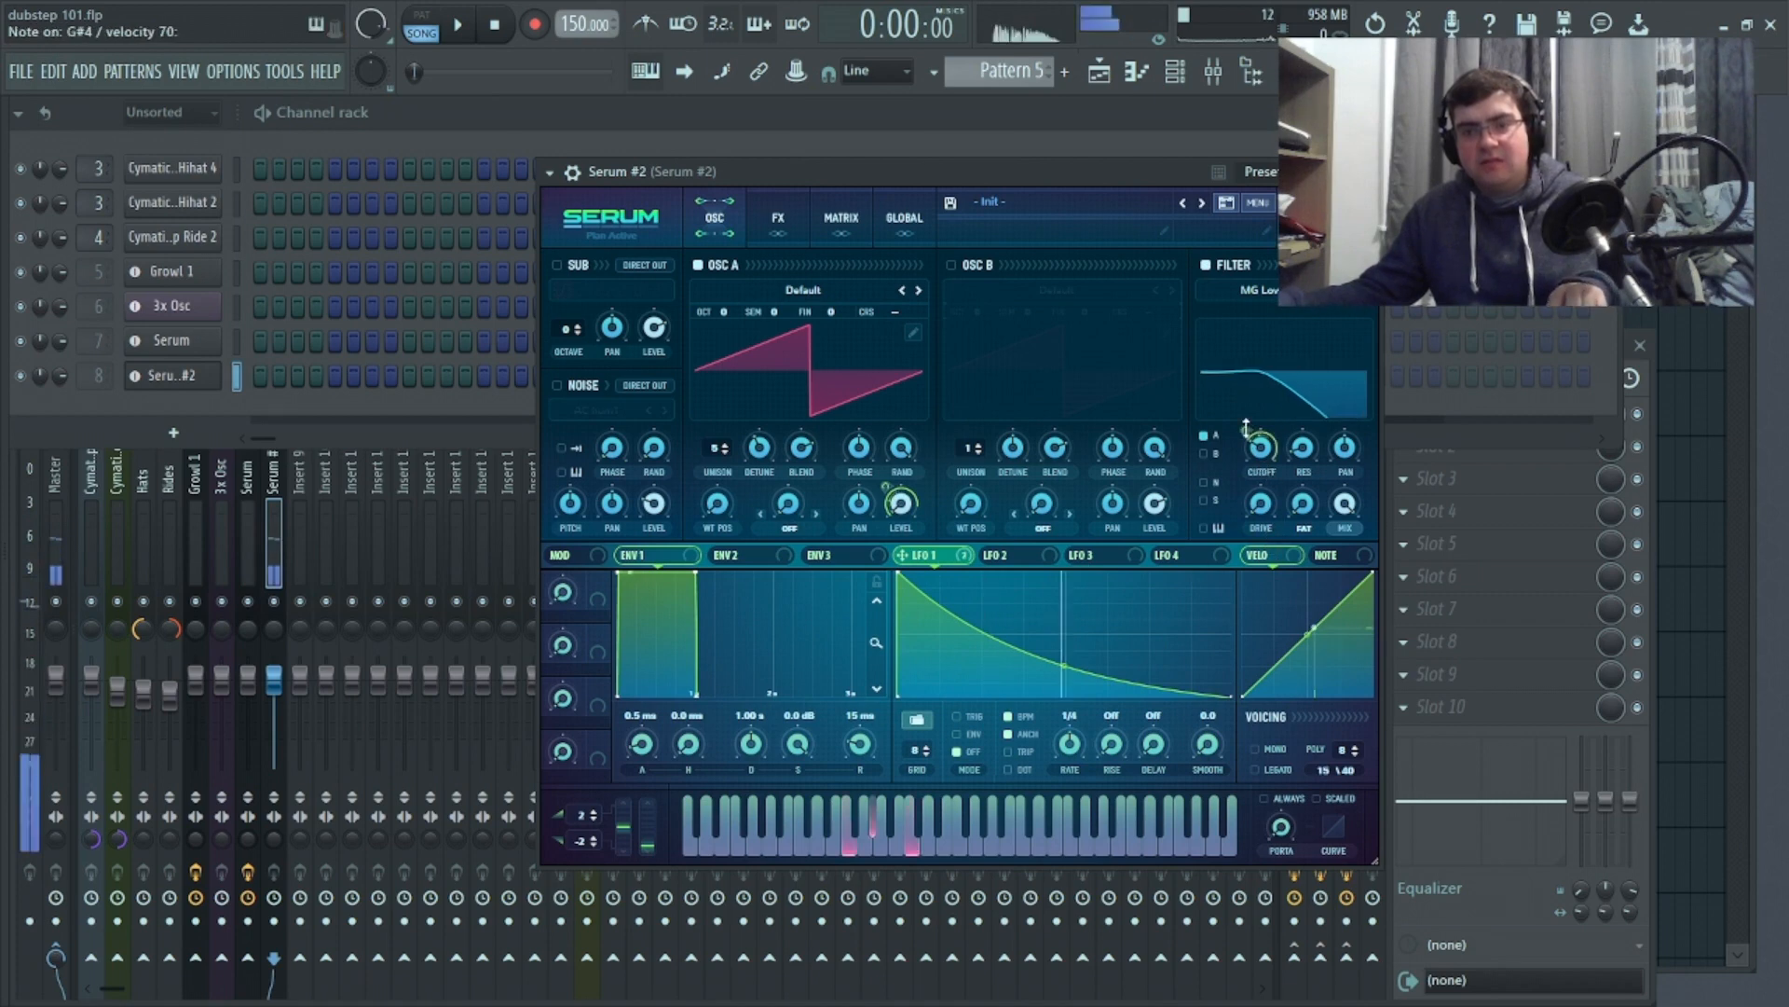
drag(1245, 432, 1243, 438)
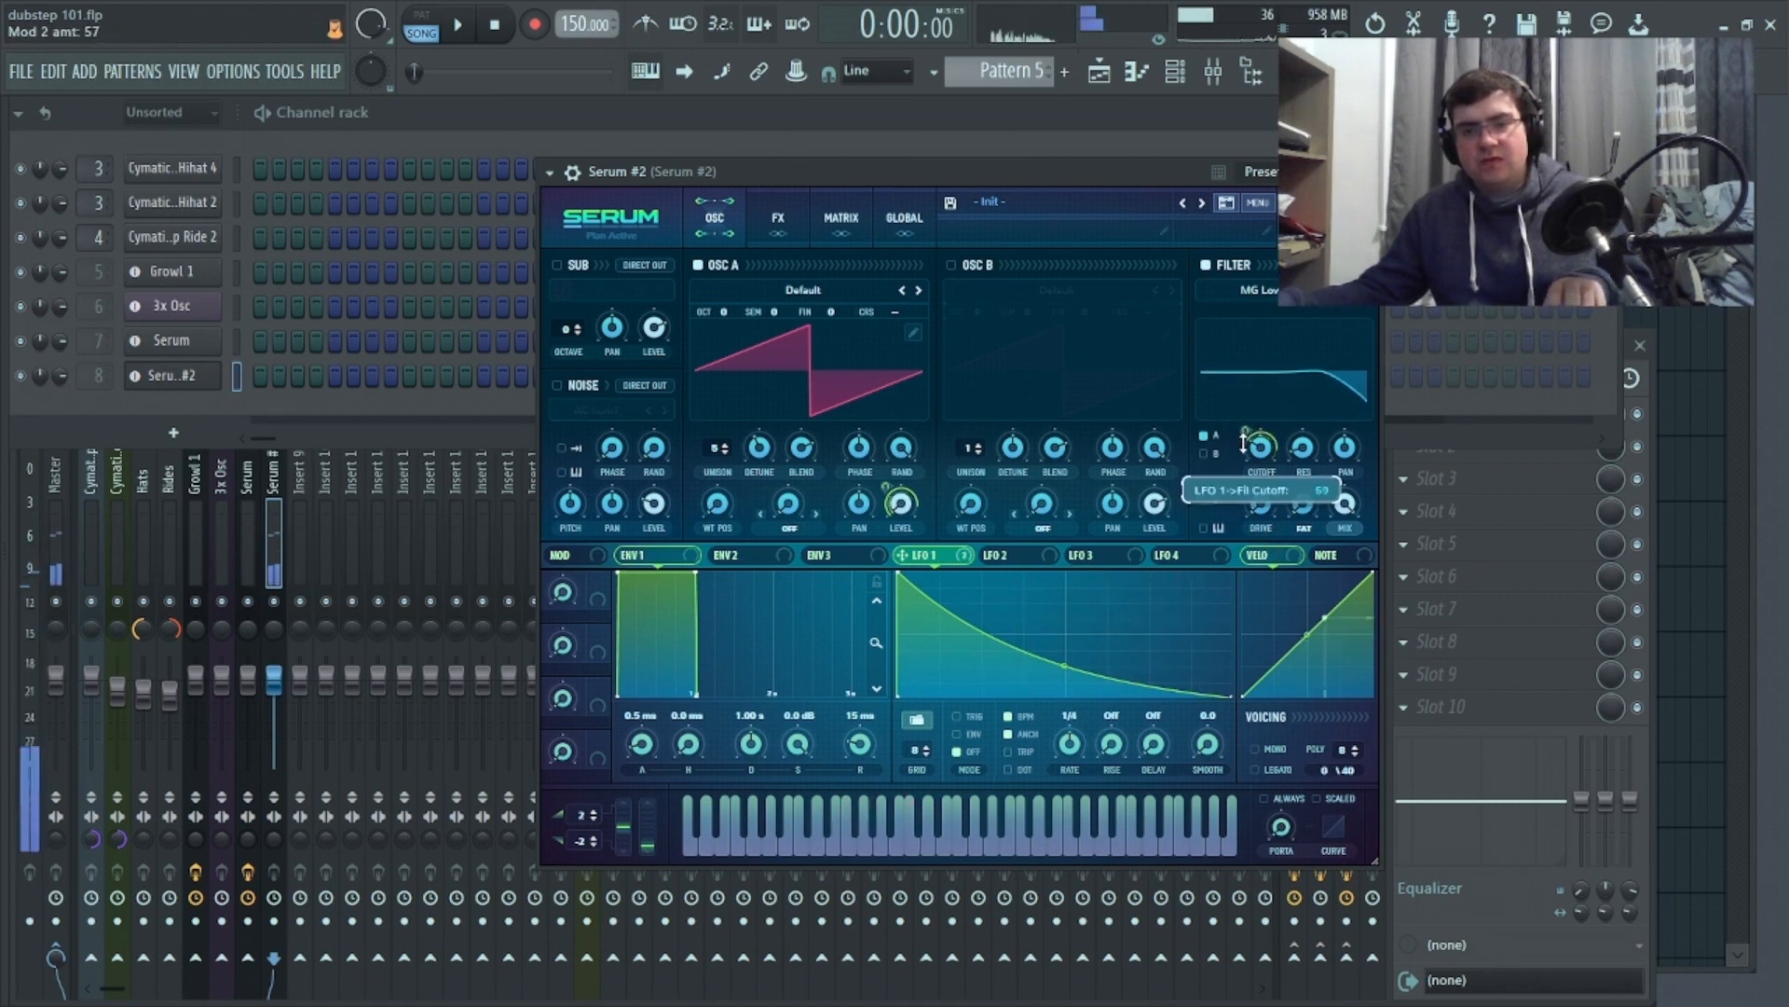
drag(1261, 454, 1258, 472)
Bend LFO 1's decay into a convex curve and set its mode to ENV, closing Serum #2 when done
drag(1065, 666, 1065, 615)
click(966, 721)
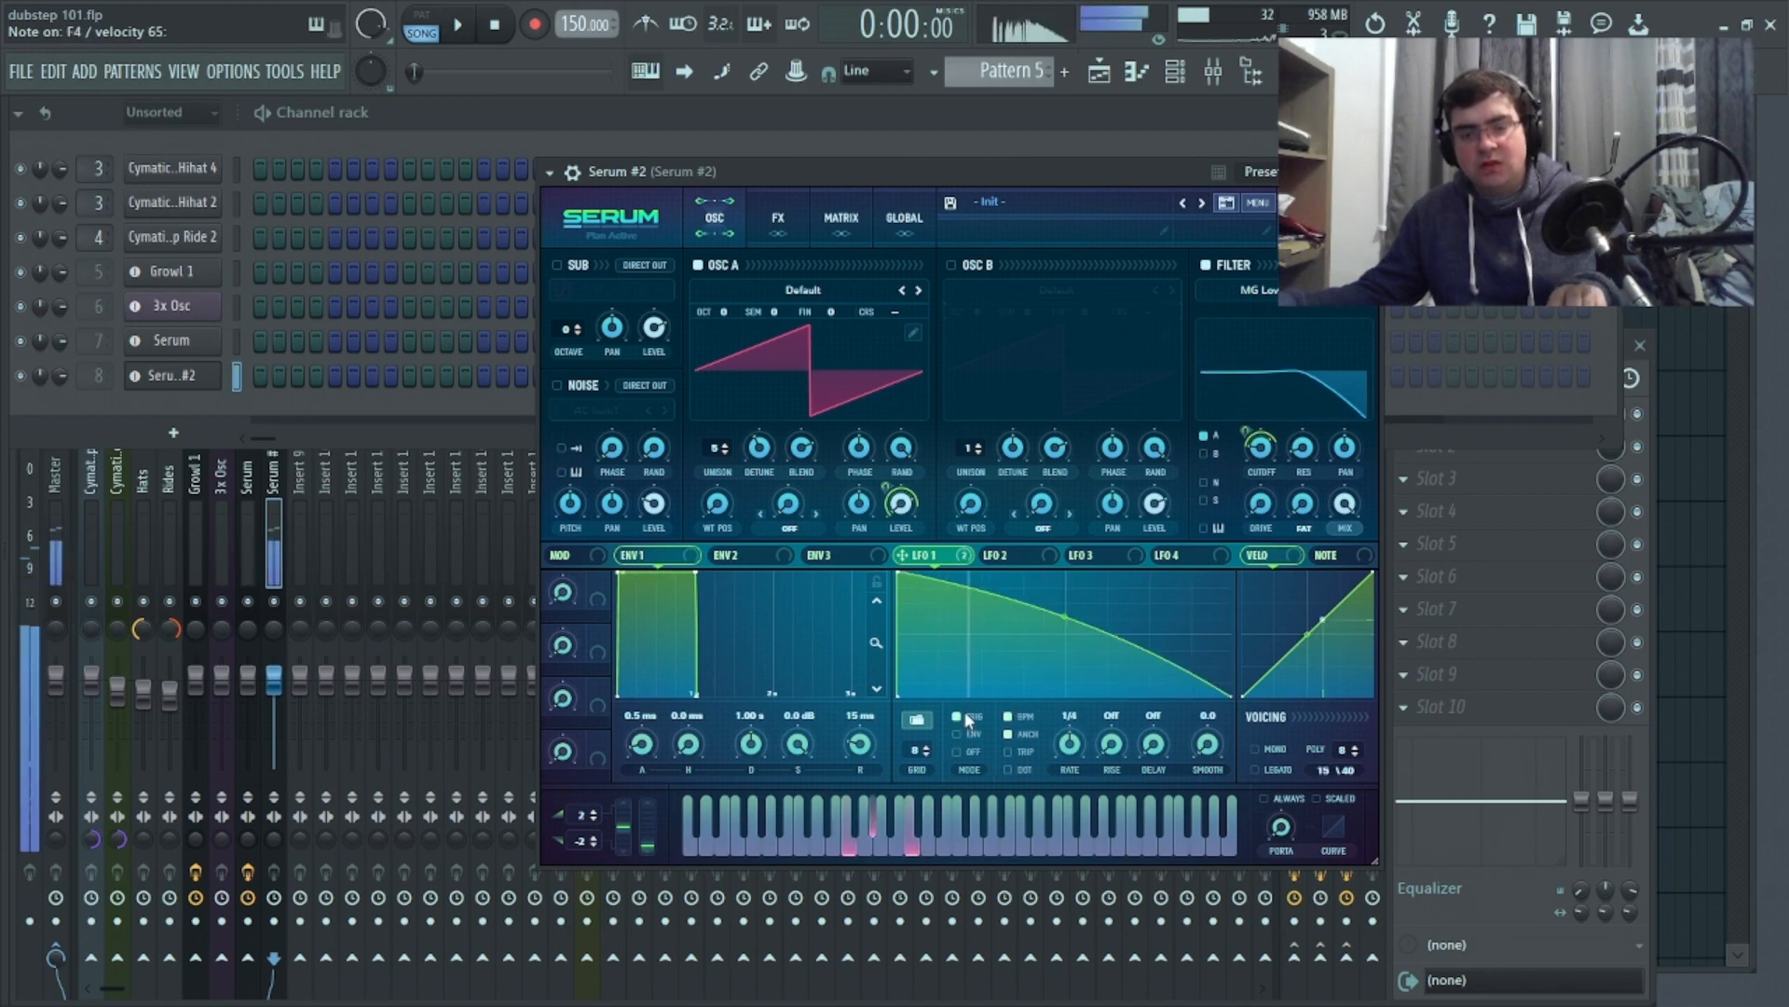
click(965, 732)
click(1008, 732)
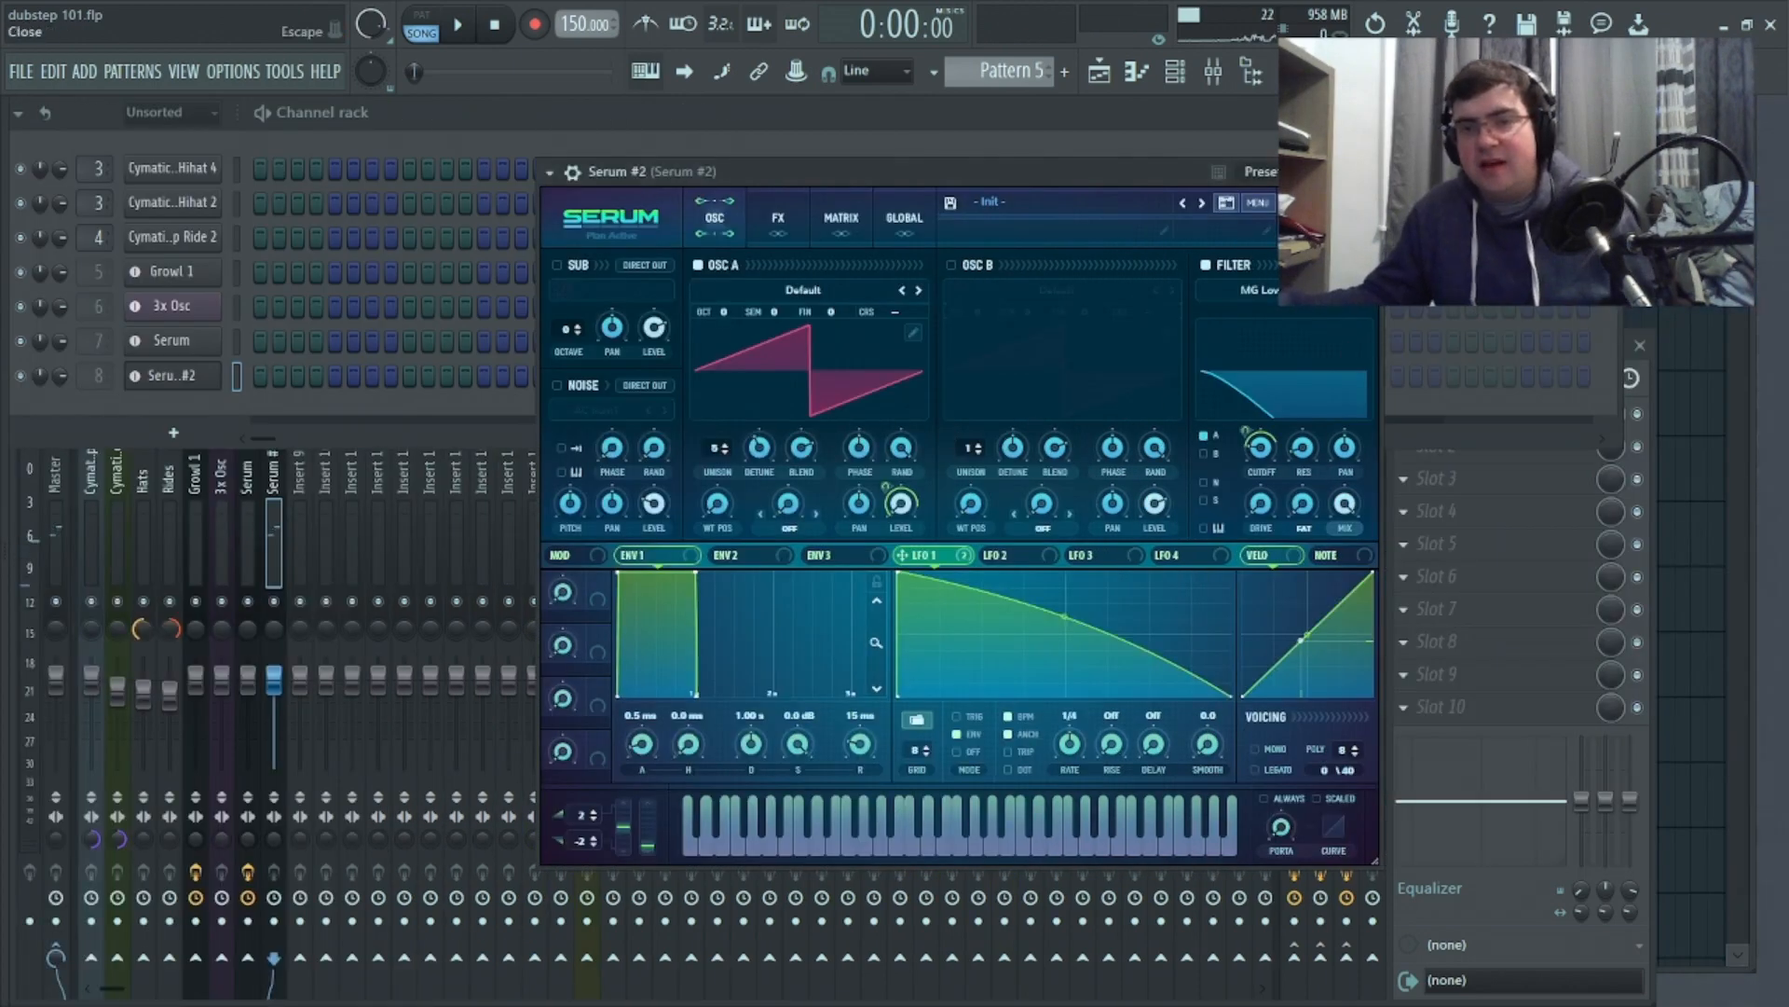
click(1365, 171)
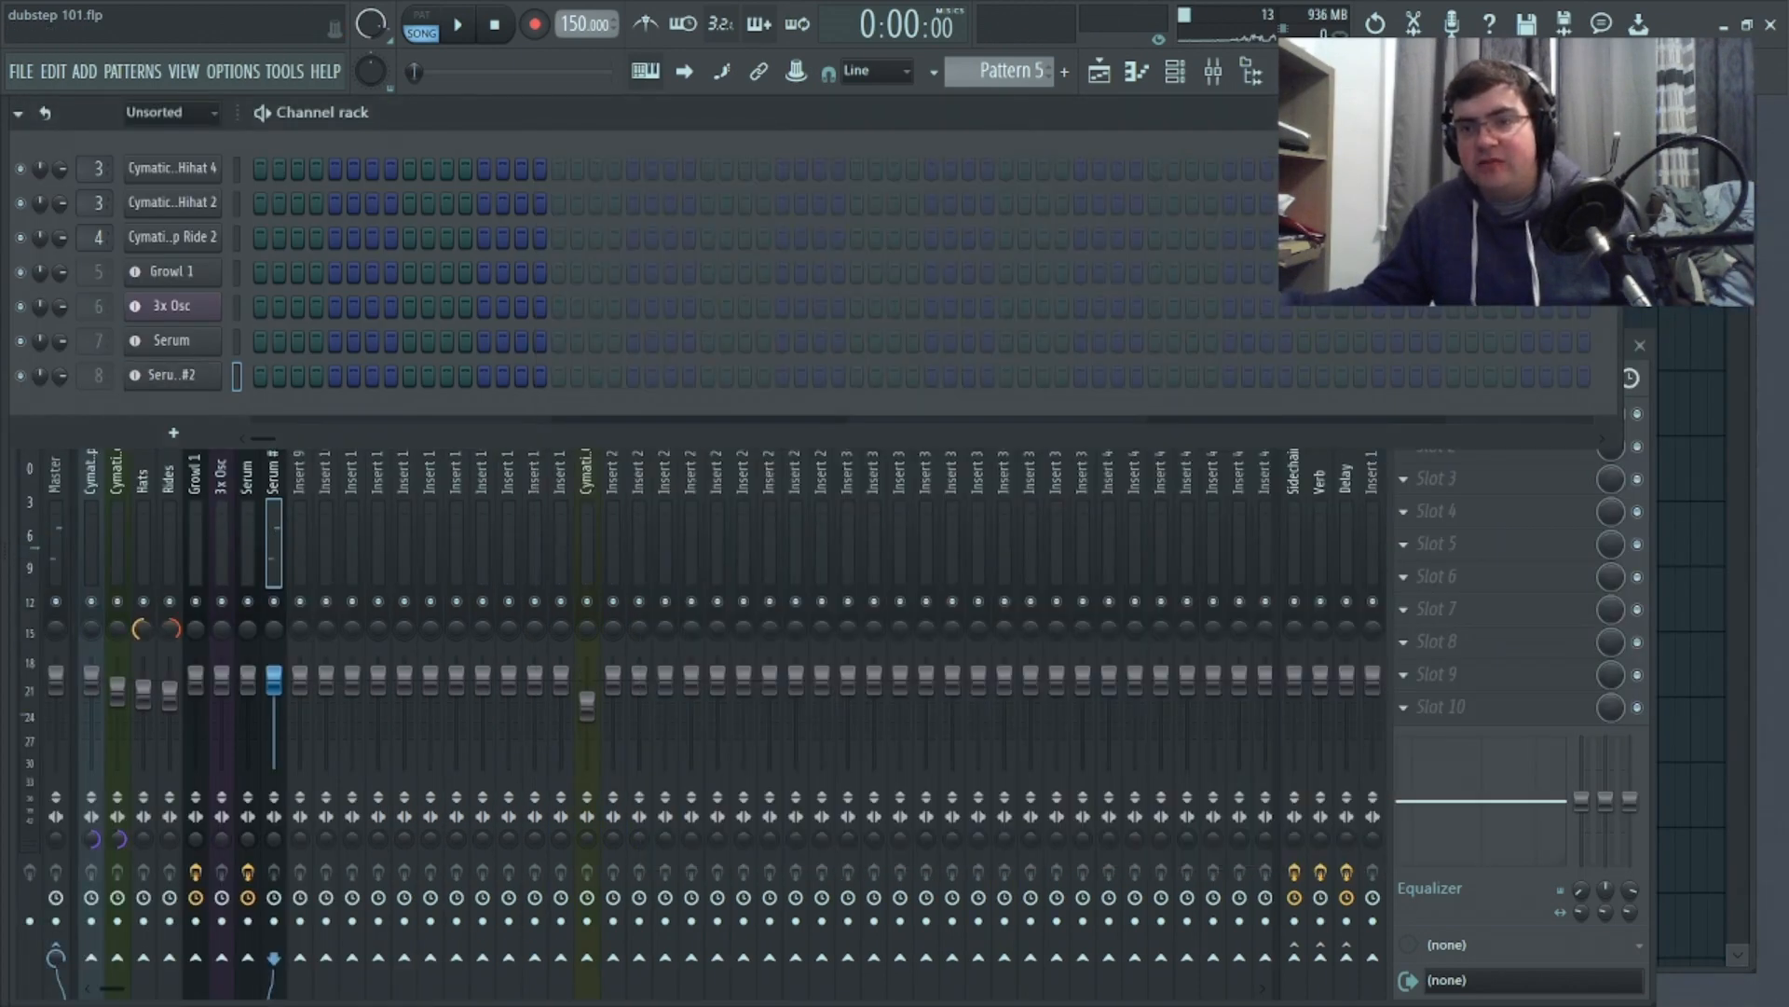
Open Serum #2's piano roll and draw one-beat F5, G#5 and C6 notes at the start of bar 1
key(F5)
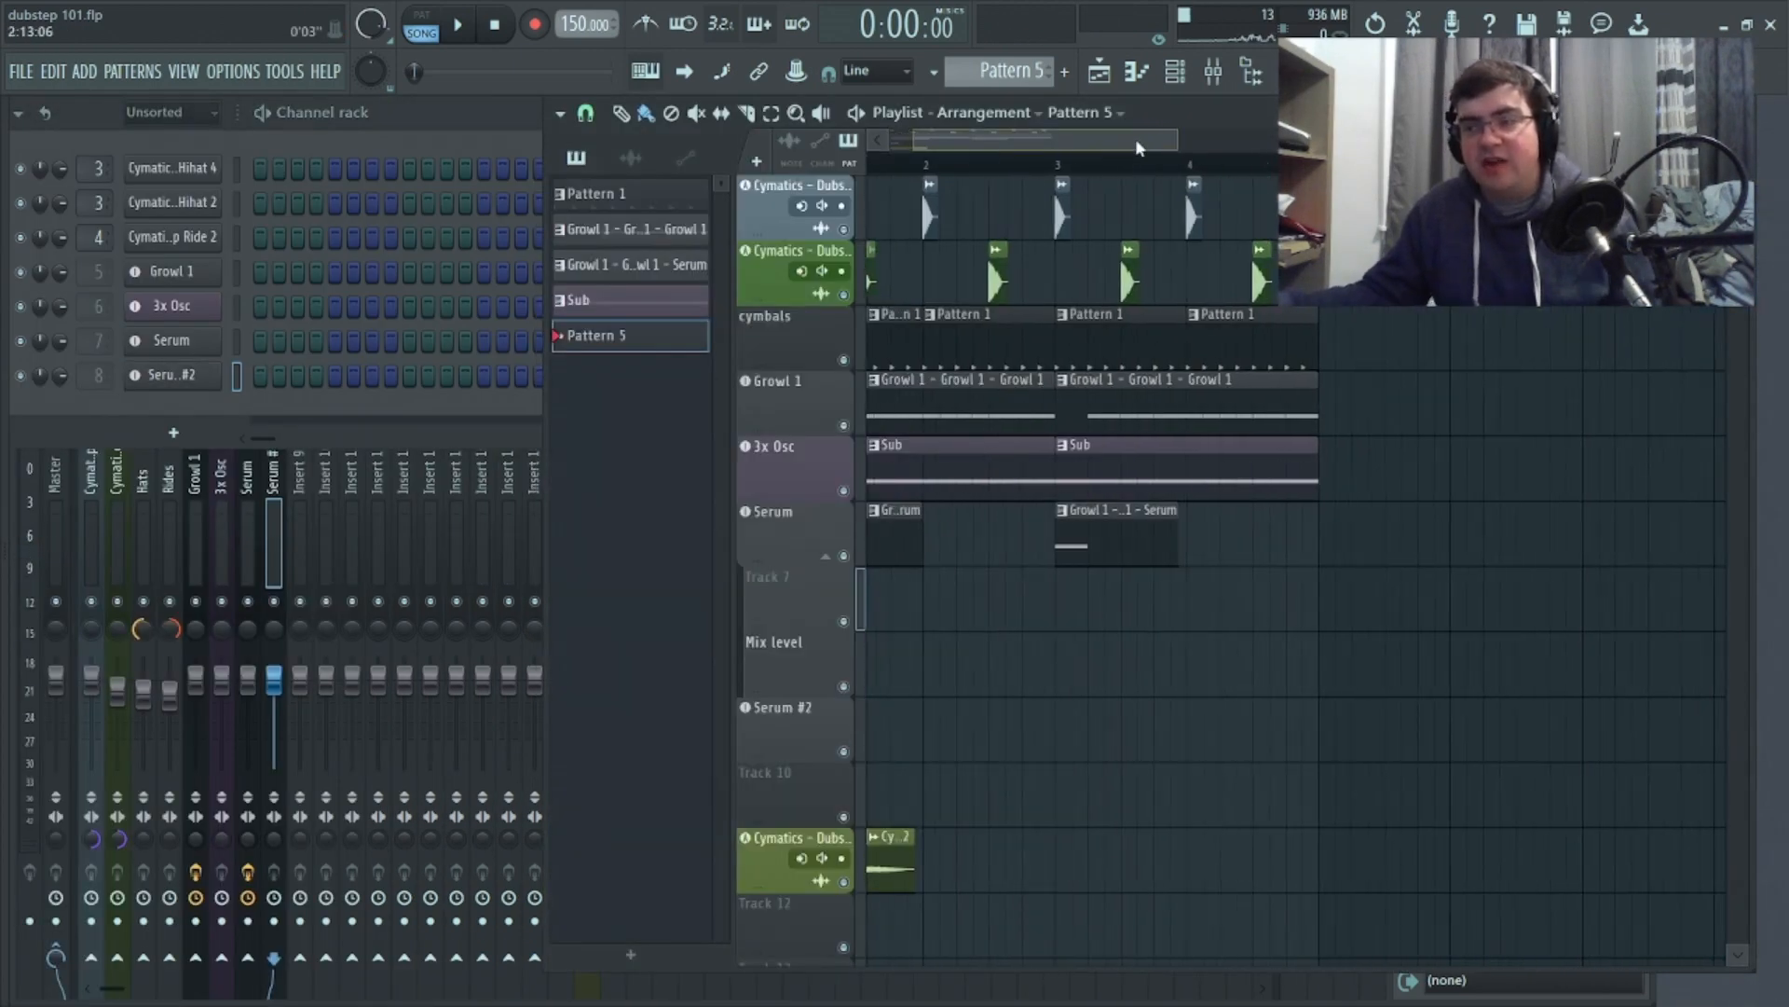
right_click(216, 373)
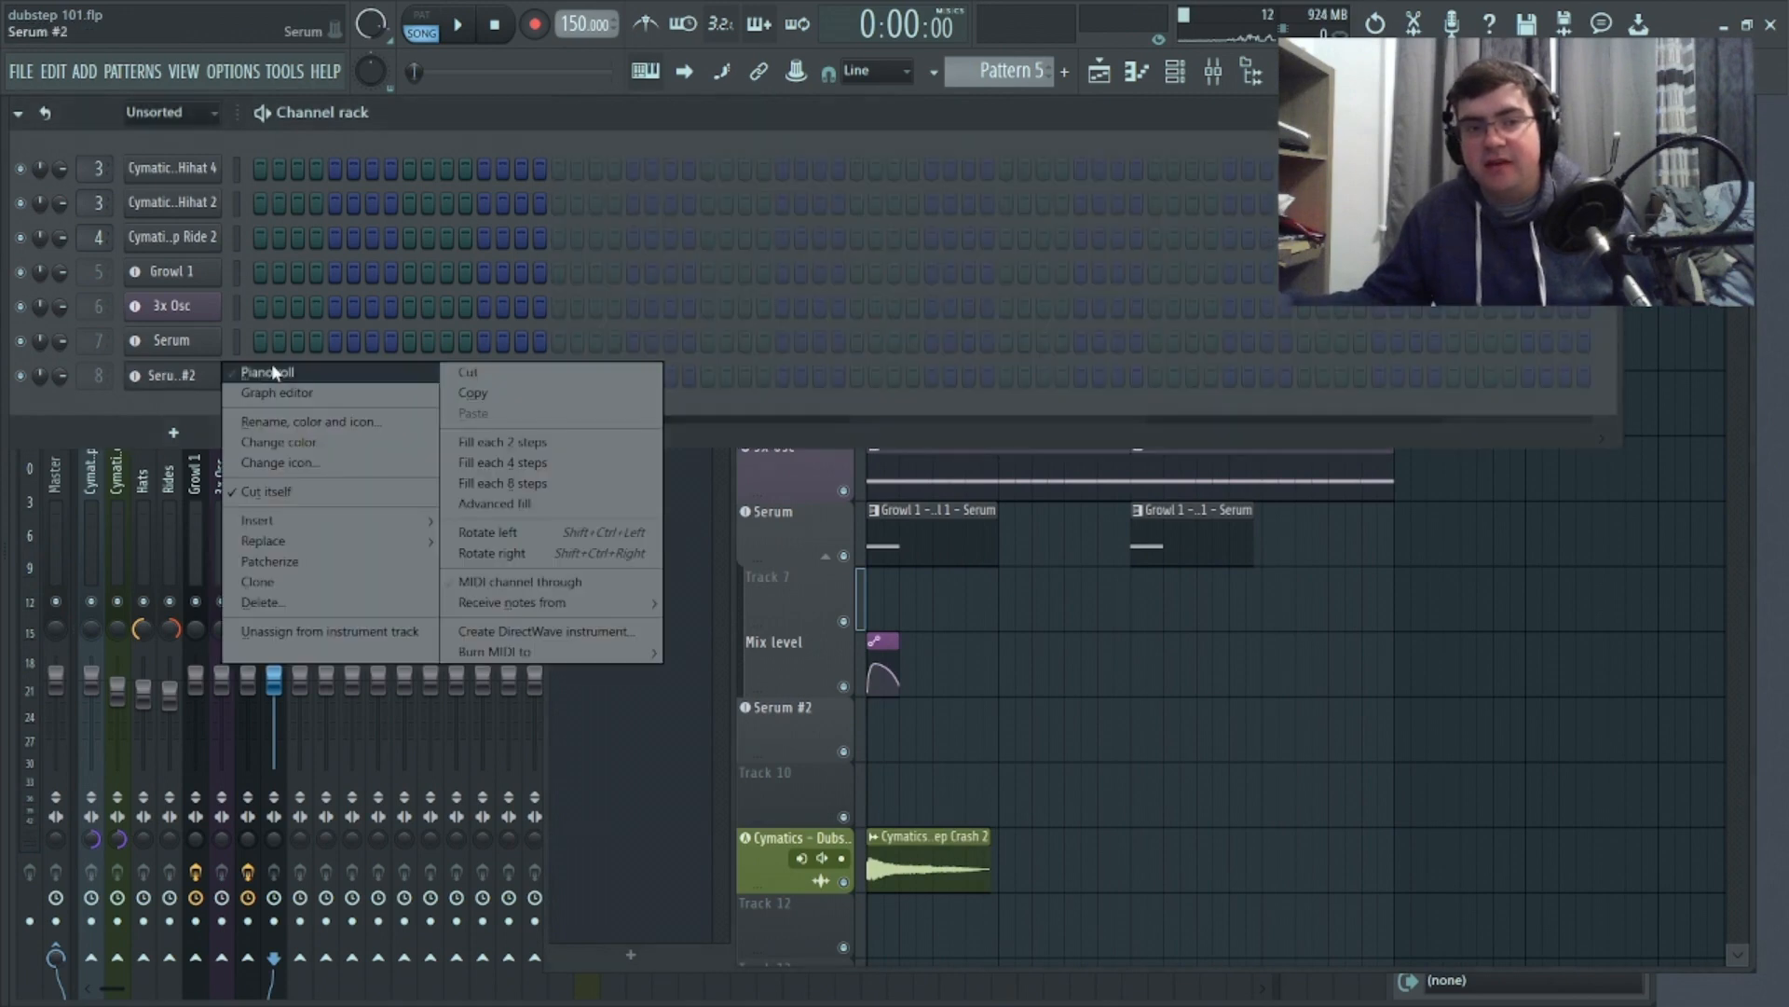
click(252, 372)
scroll(290, 419, down, 1)
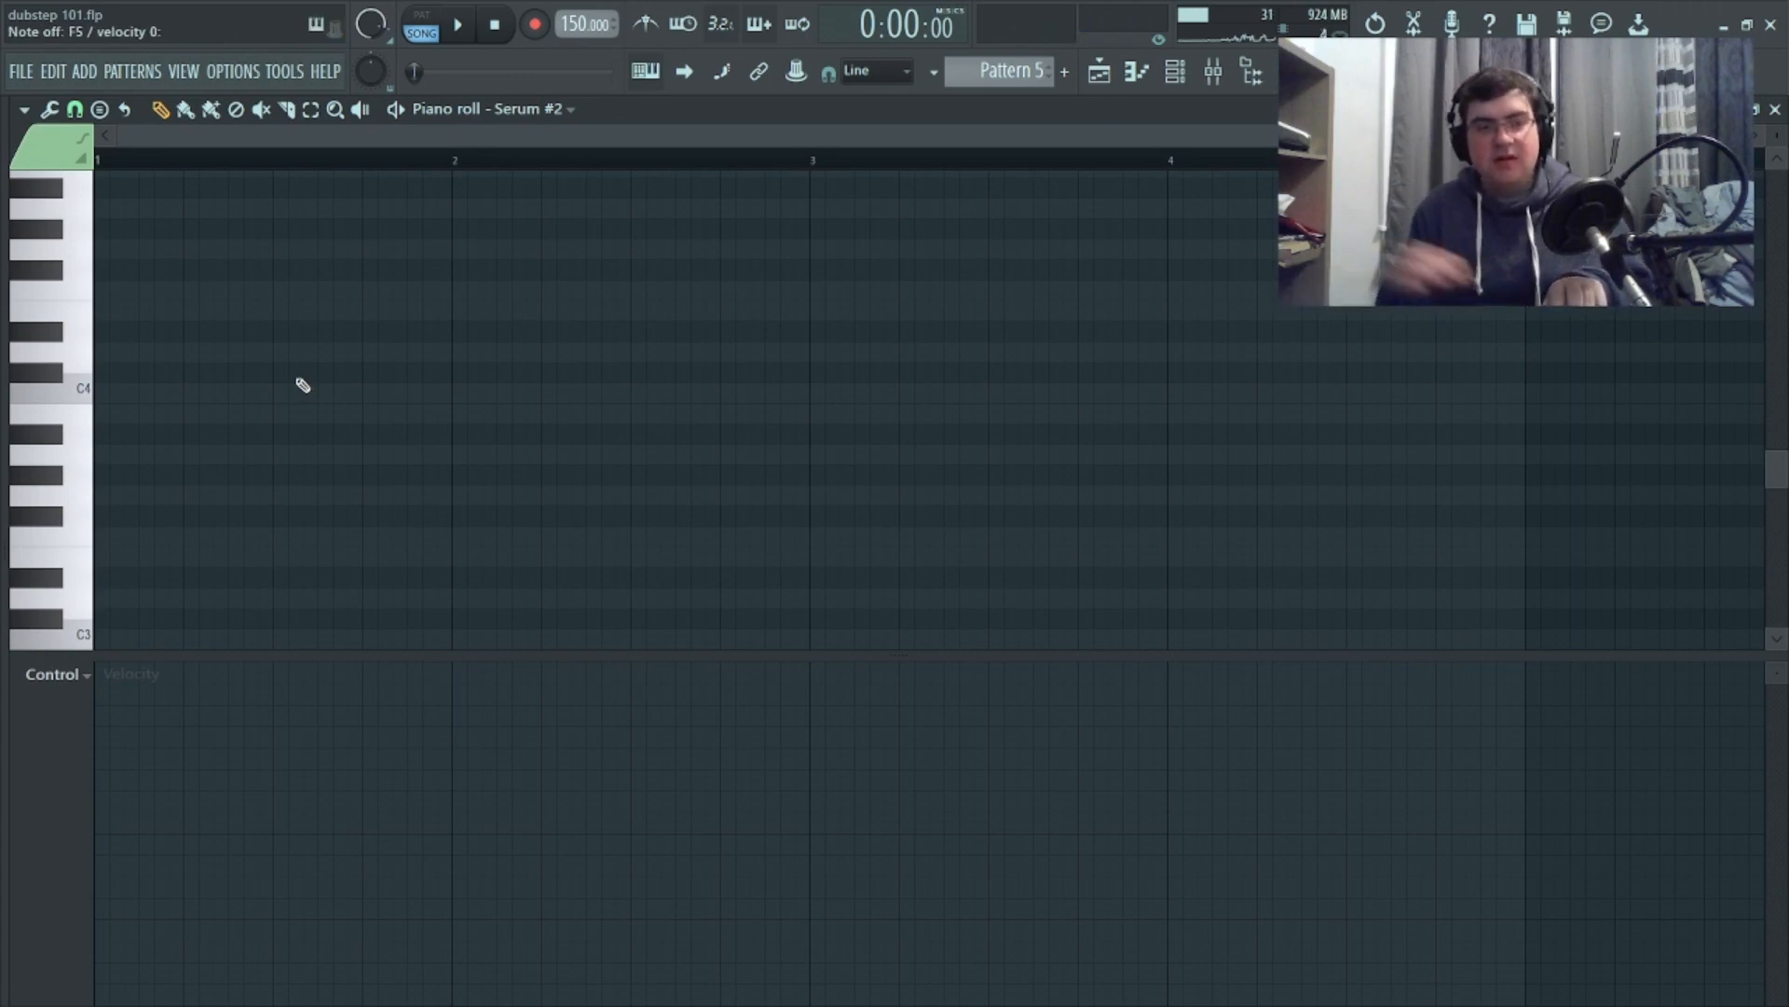
scroll(523, 416, down, 6)
scroll(513, 411, up, 9)
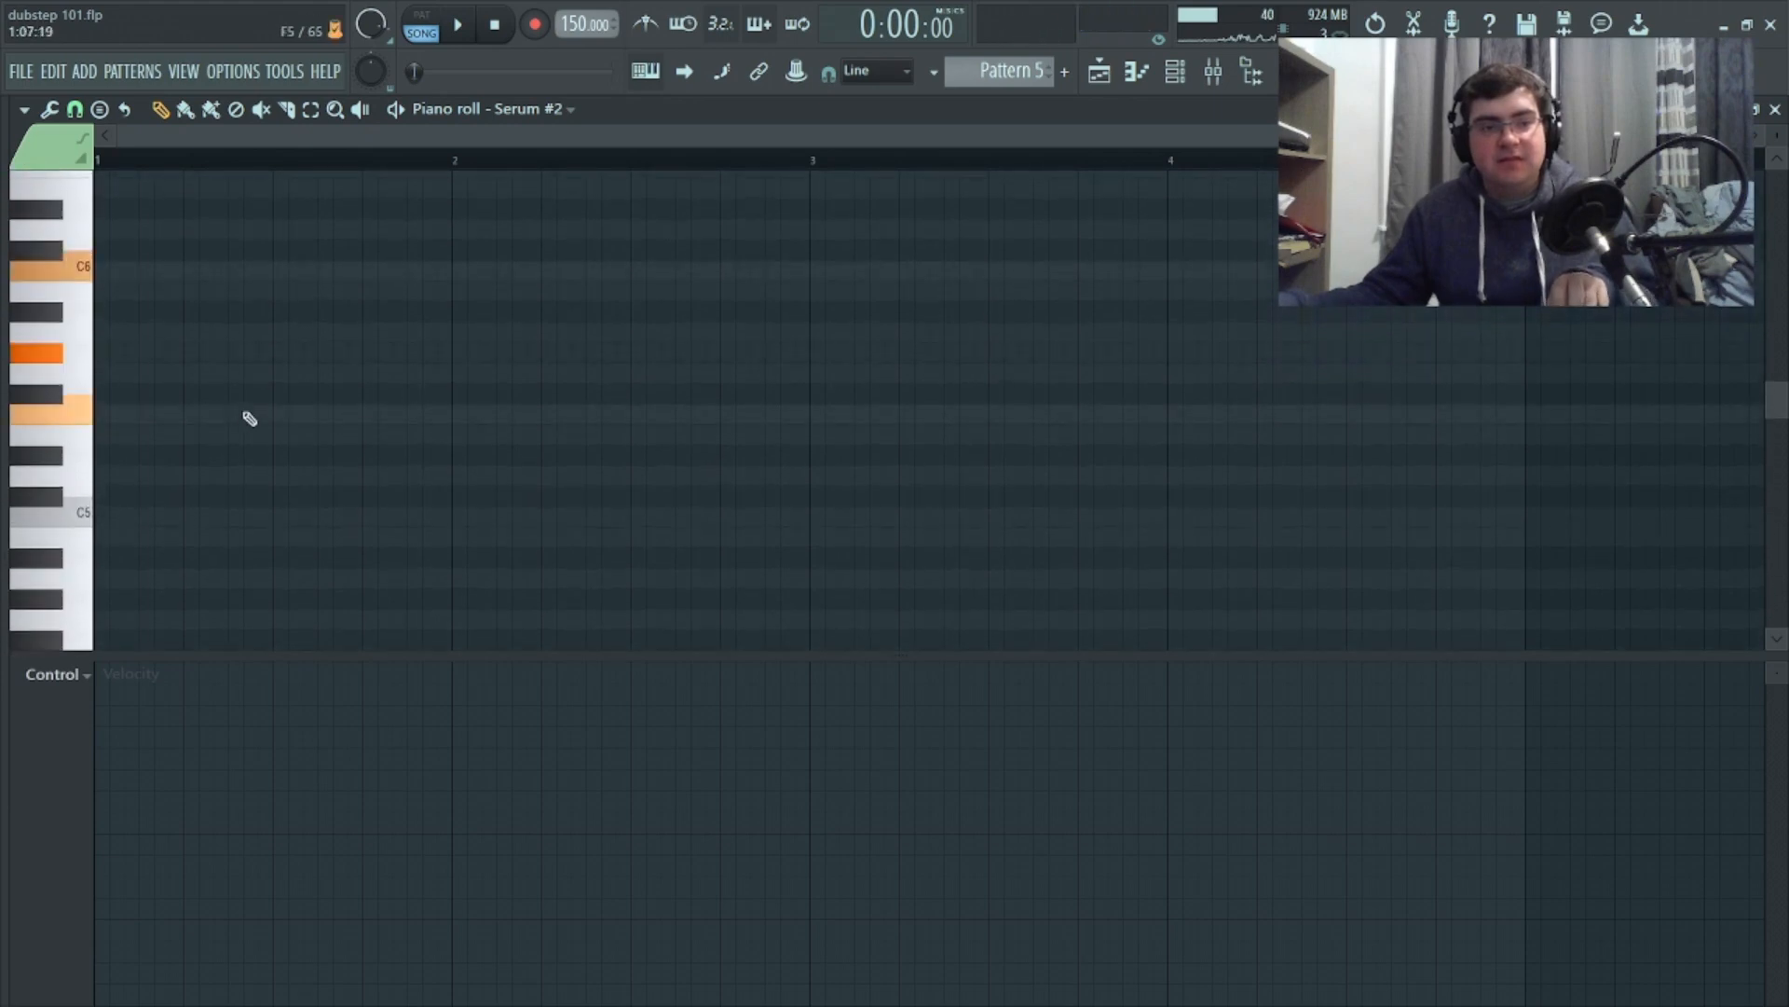
mouse_move(131, 414)
mouse_down()
mouse_move(101, 409)
mouse_move(101, 355)
mouse_up()
drag(116, 272, 89, 262)
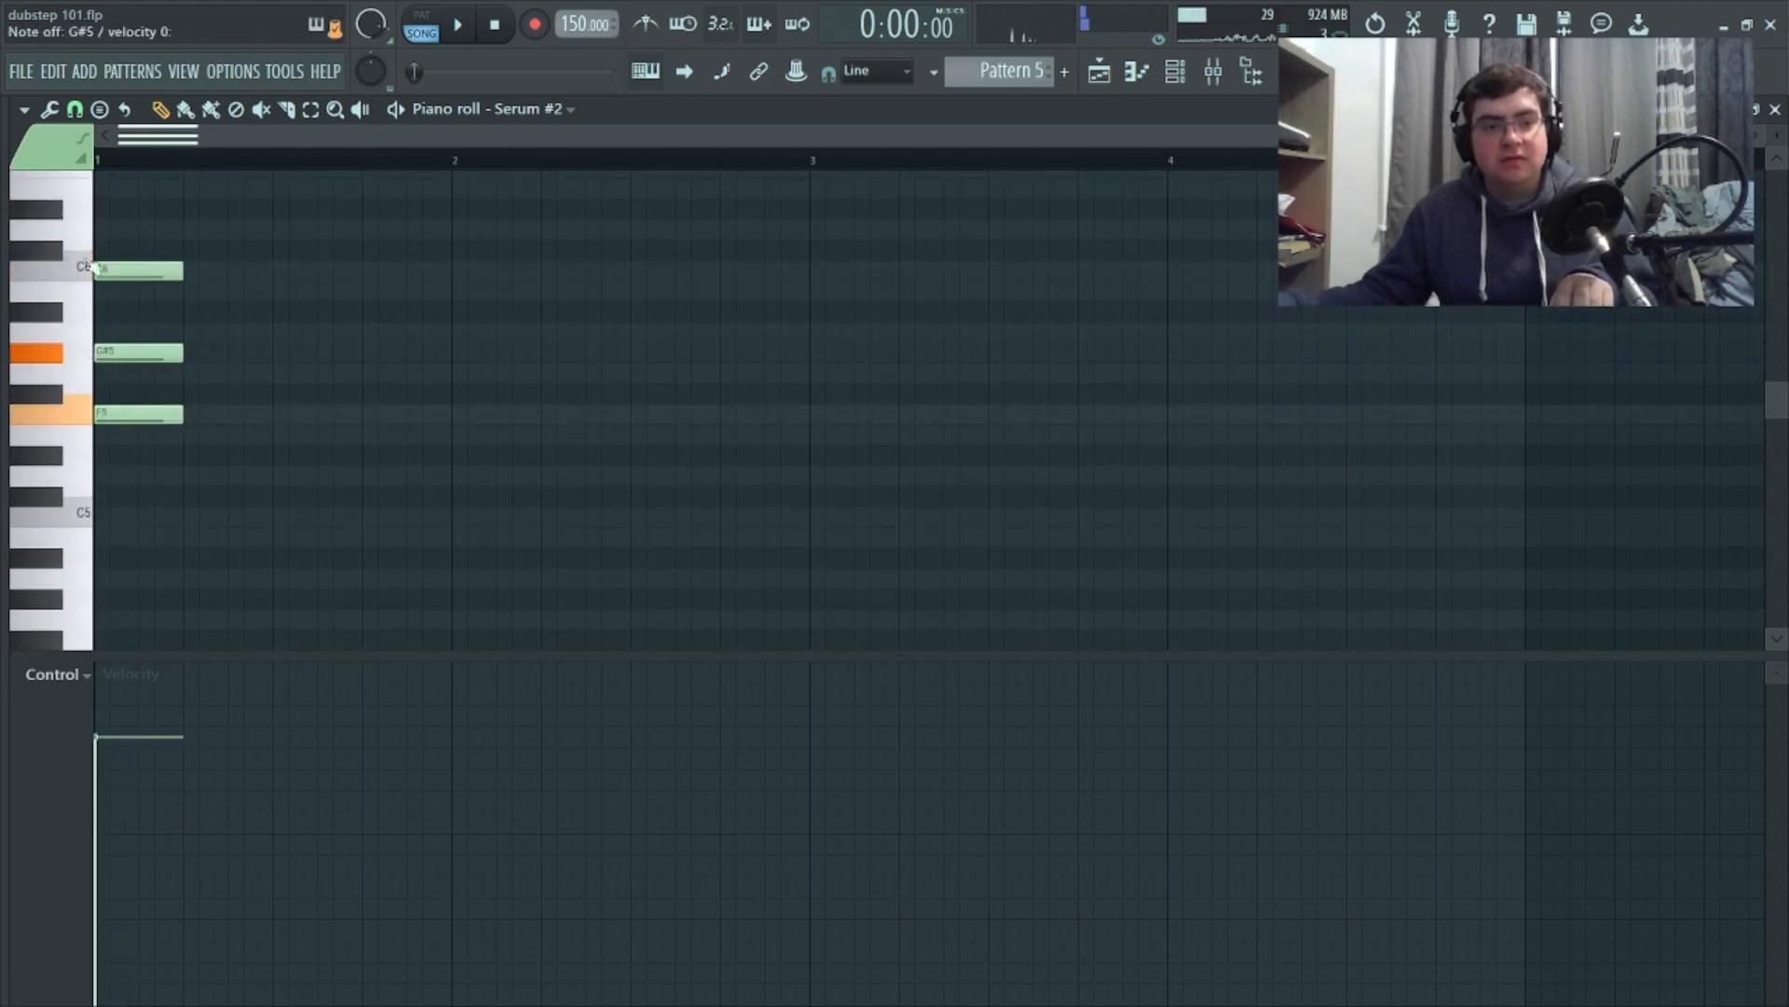
Add a one-beat F6 on top of the chord and shrink the piano roll from full screen to a smaller window
scroll(130, 269, up, 1)
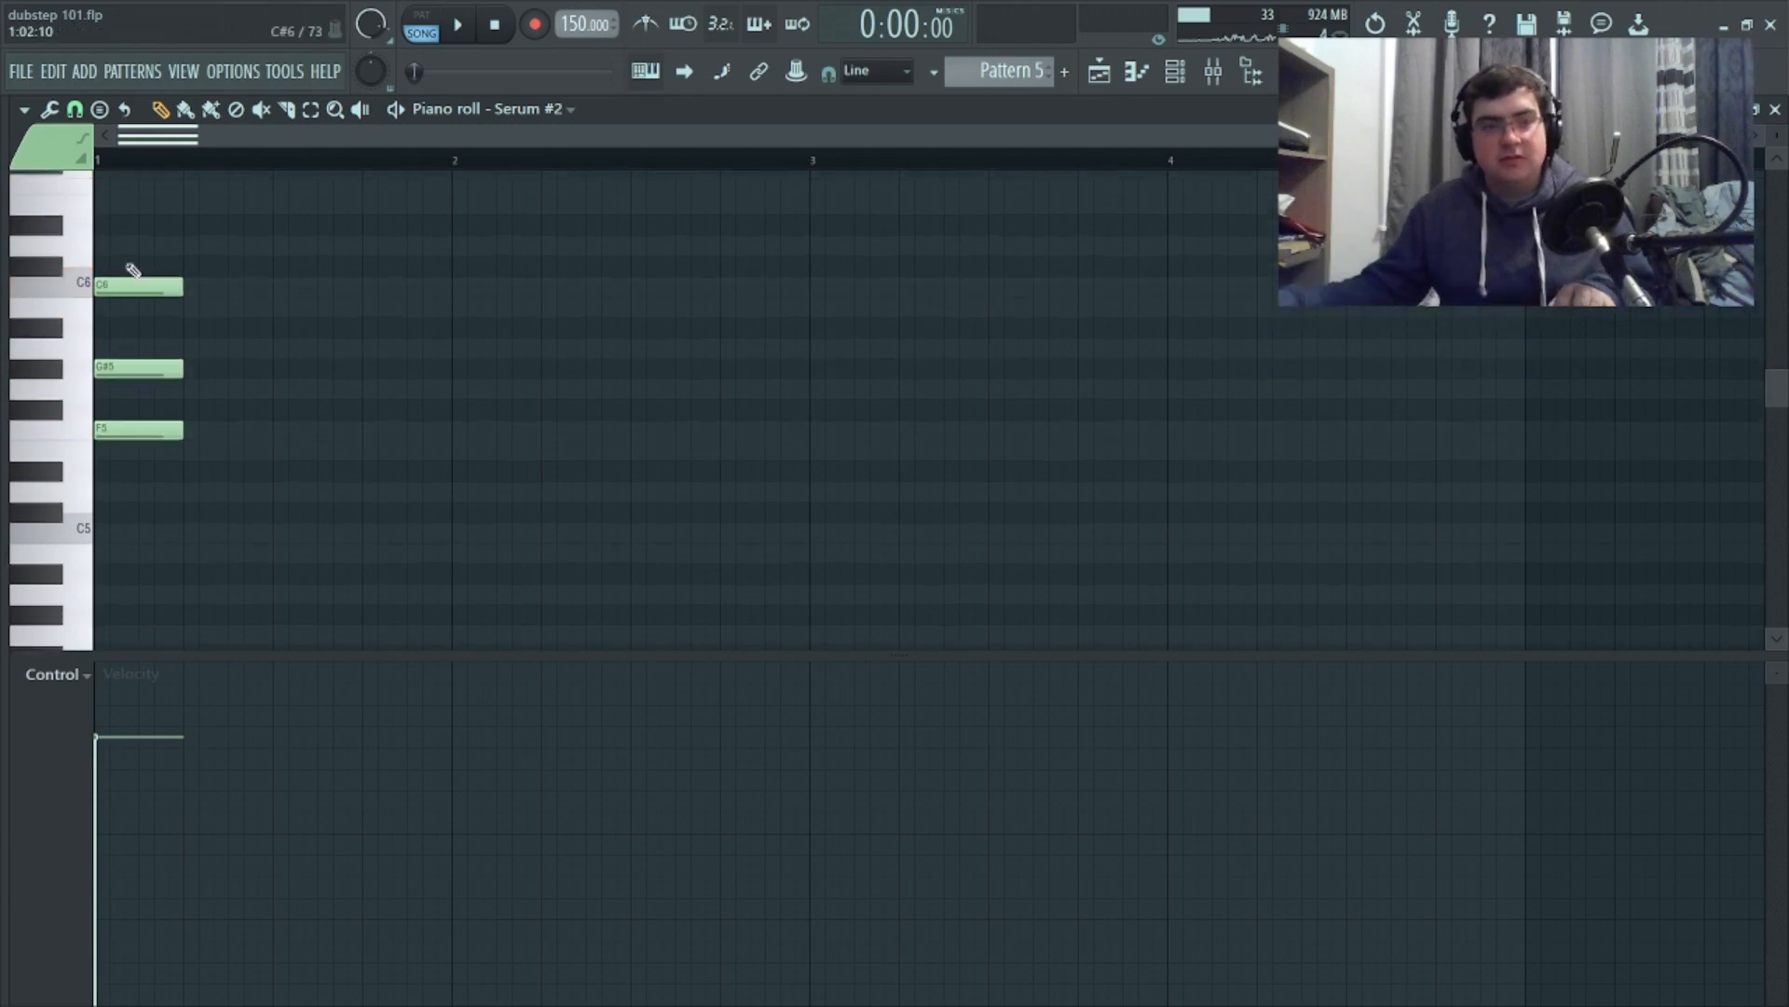
scroll(132, 270, up, 3)
drag(108, 233, 75, 230)
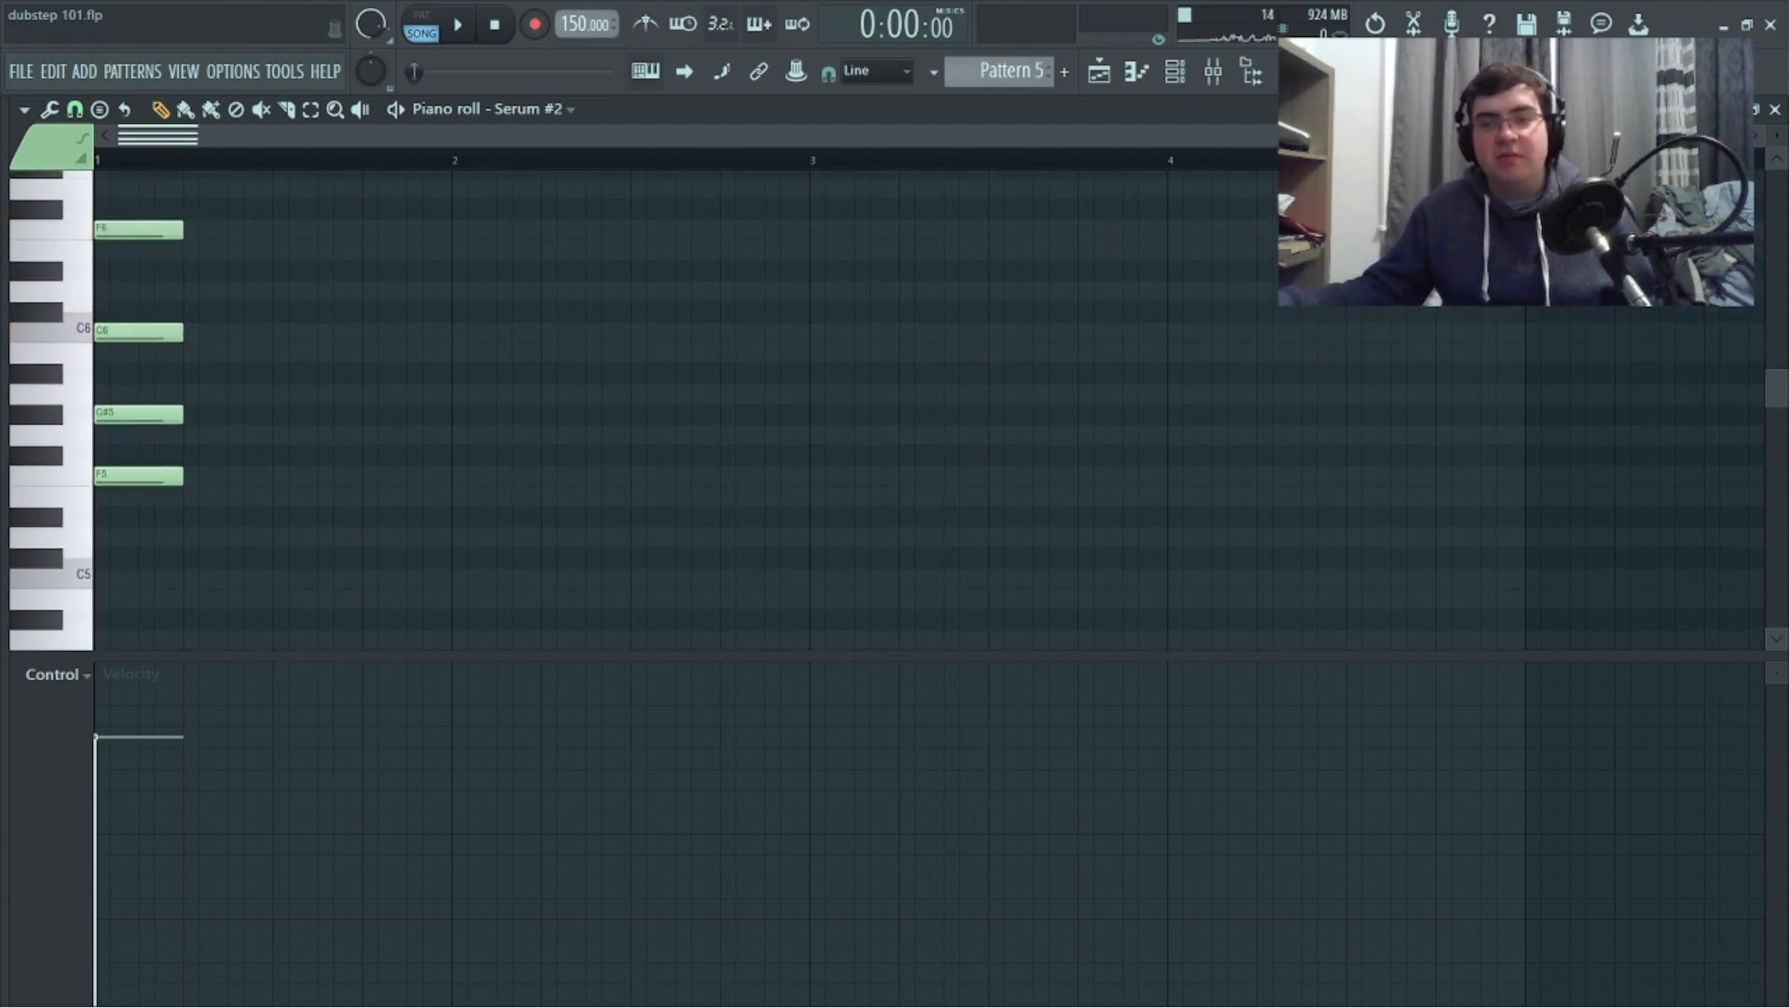
click(1762, 110)
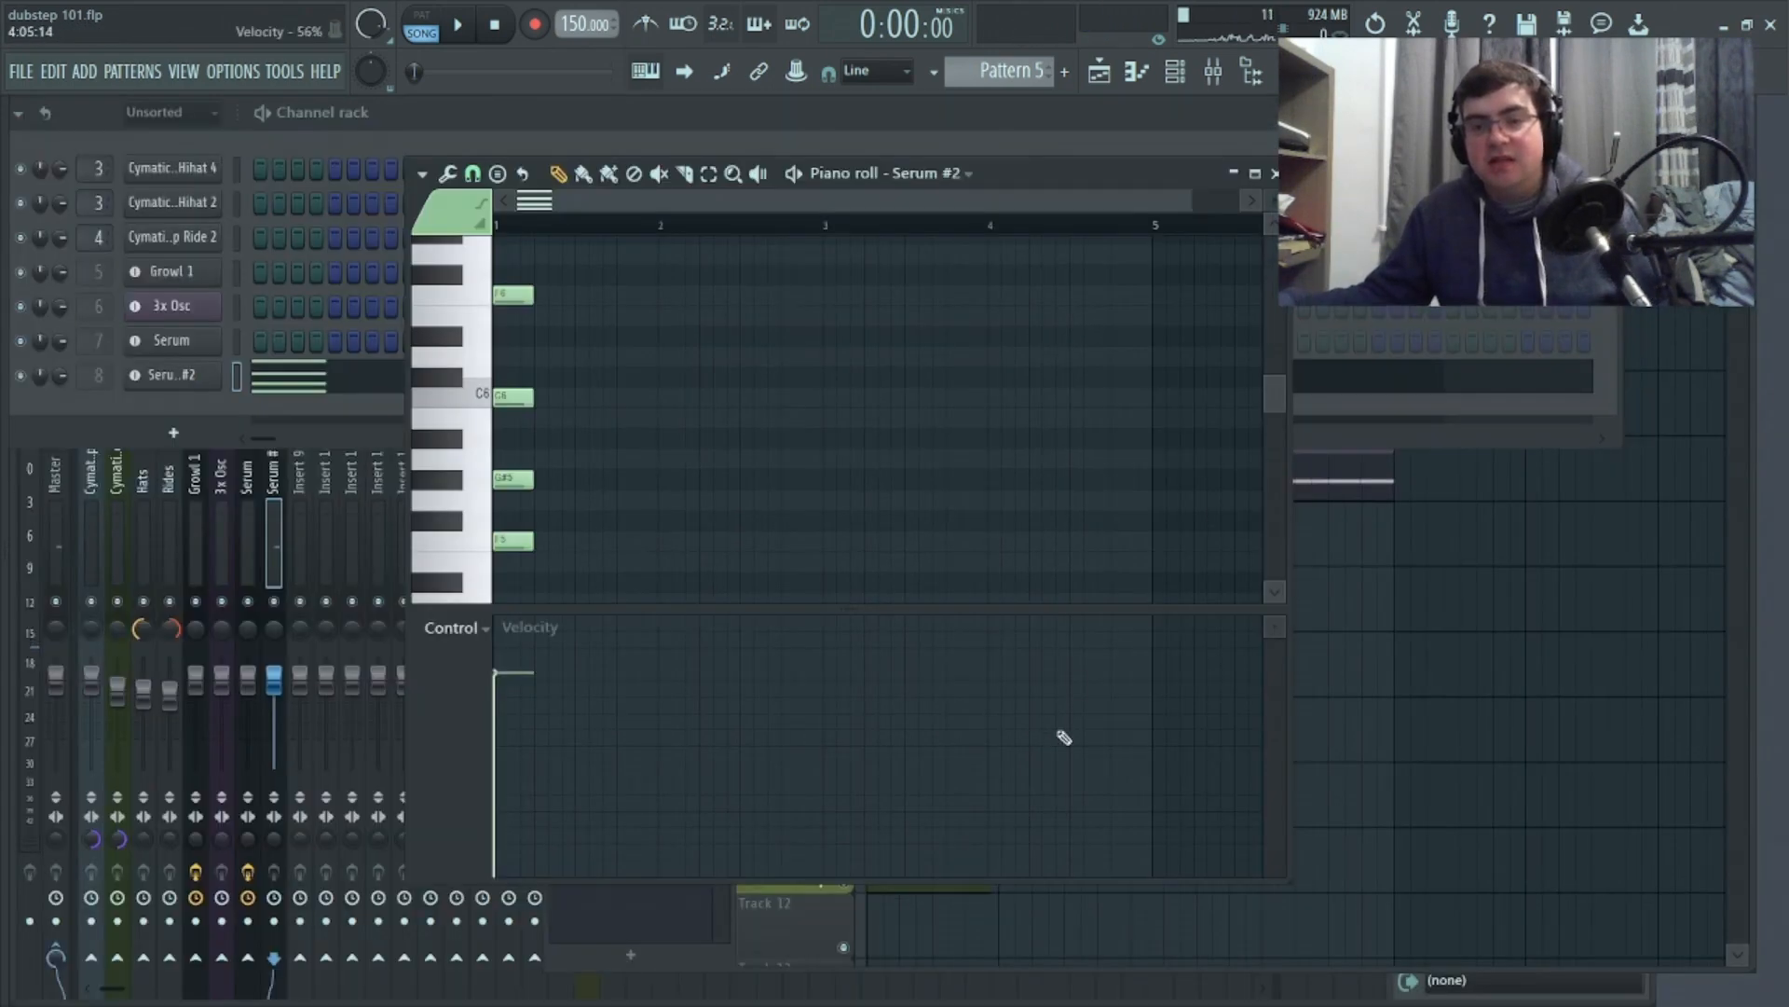
Place Pattern 5 clips at bar 1 and bar 3 on the Serum #2 playlist track while playing the song
key(F5)
drag(1498, 615, 1053, 611)
drag(1079, 711, 895, 736)
click(459, 27)
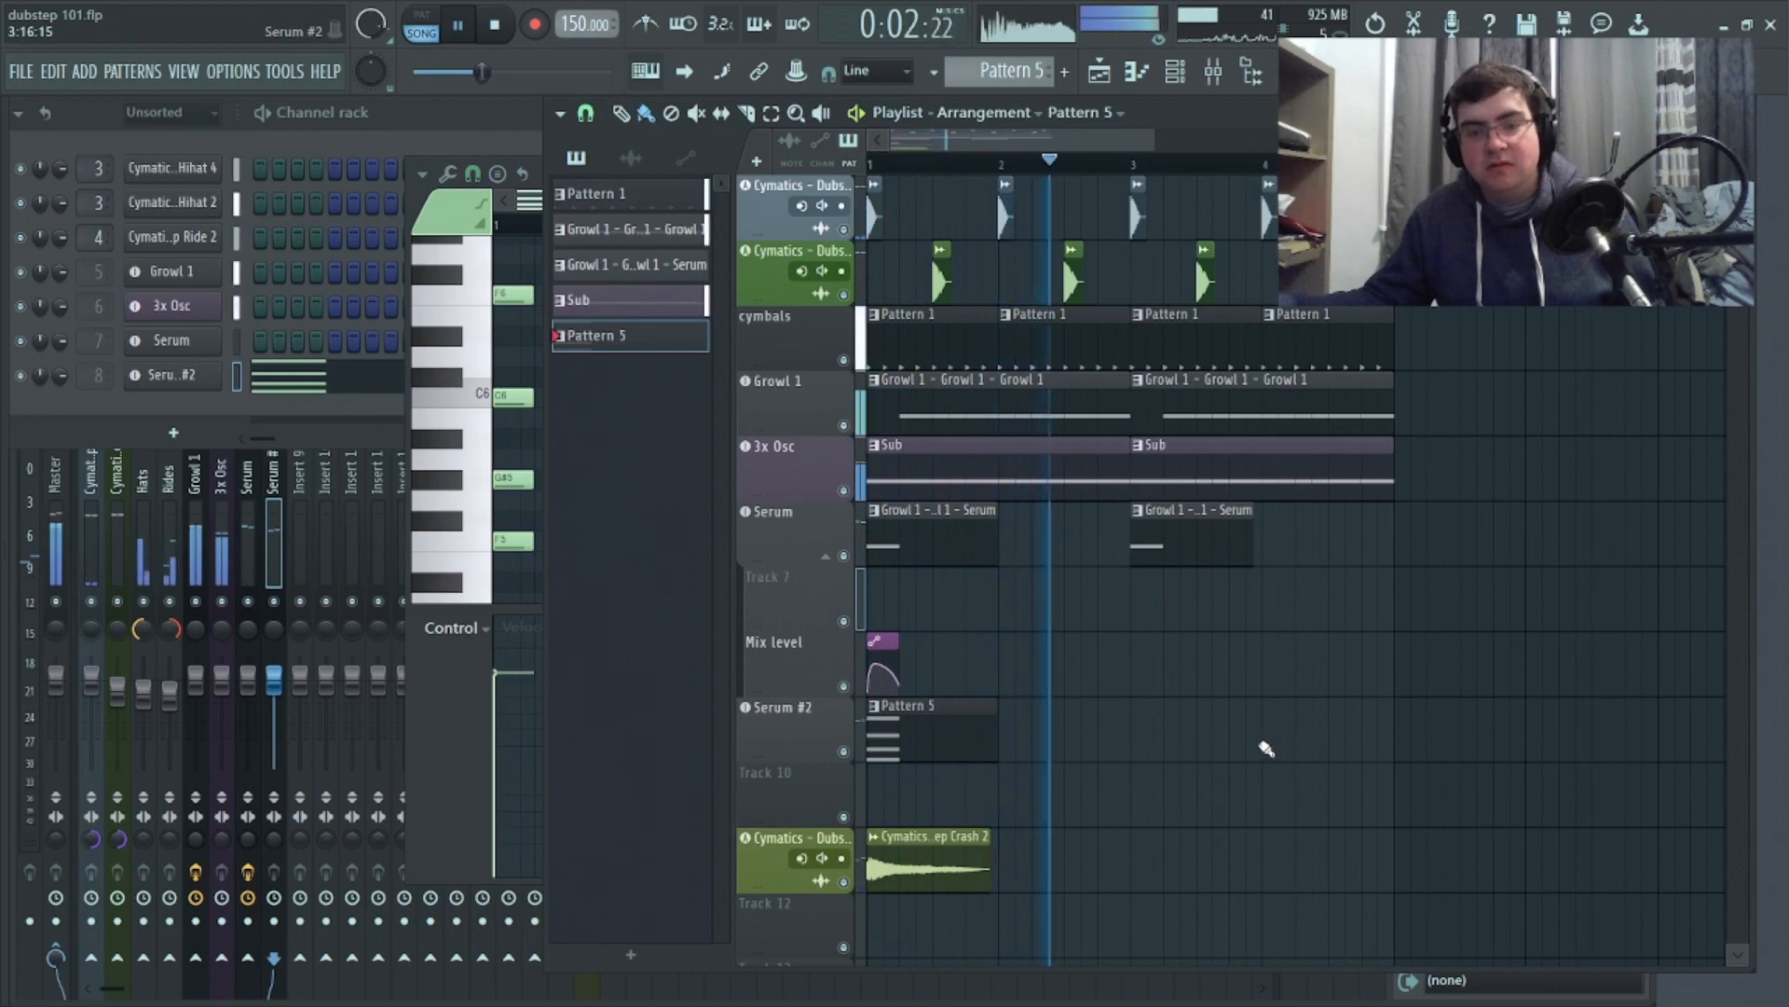
click(1134, 742)
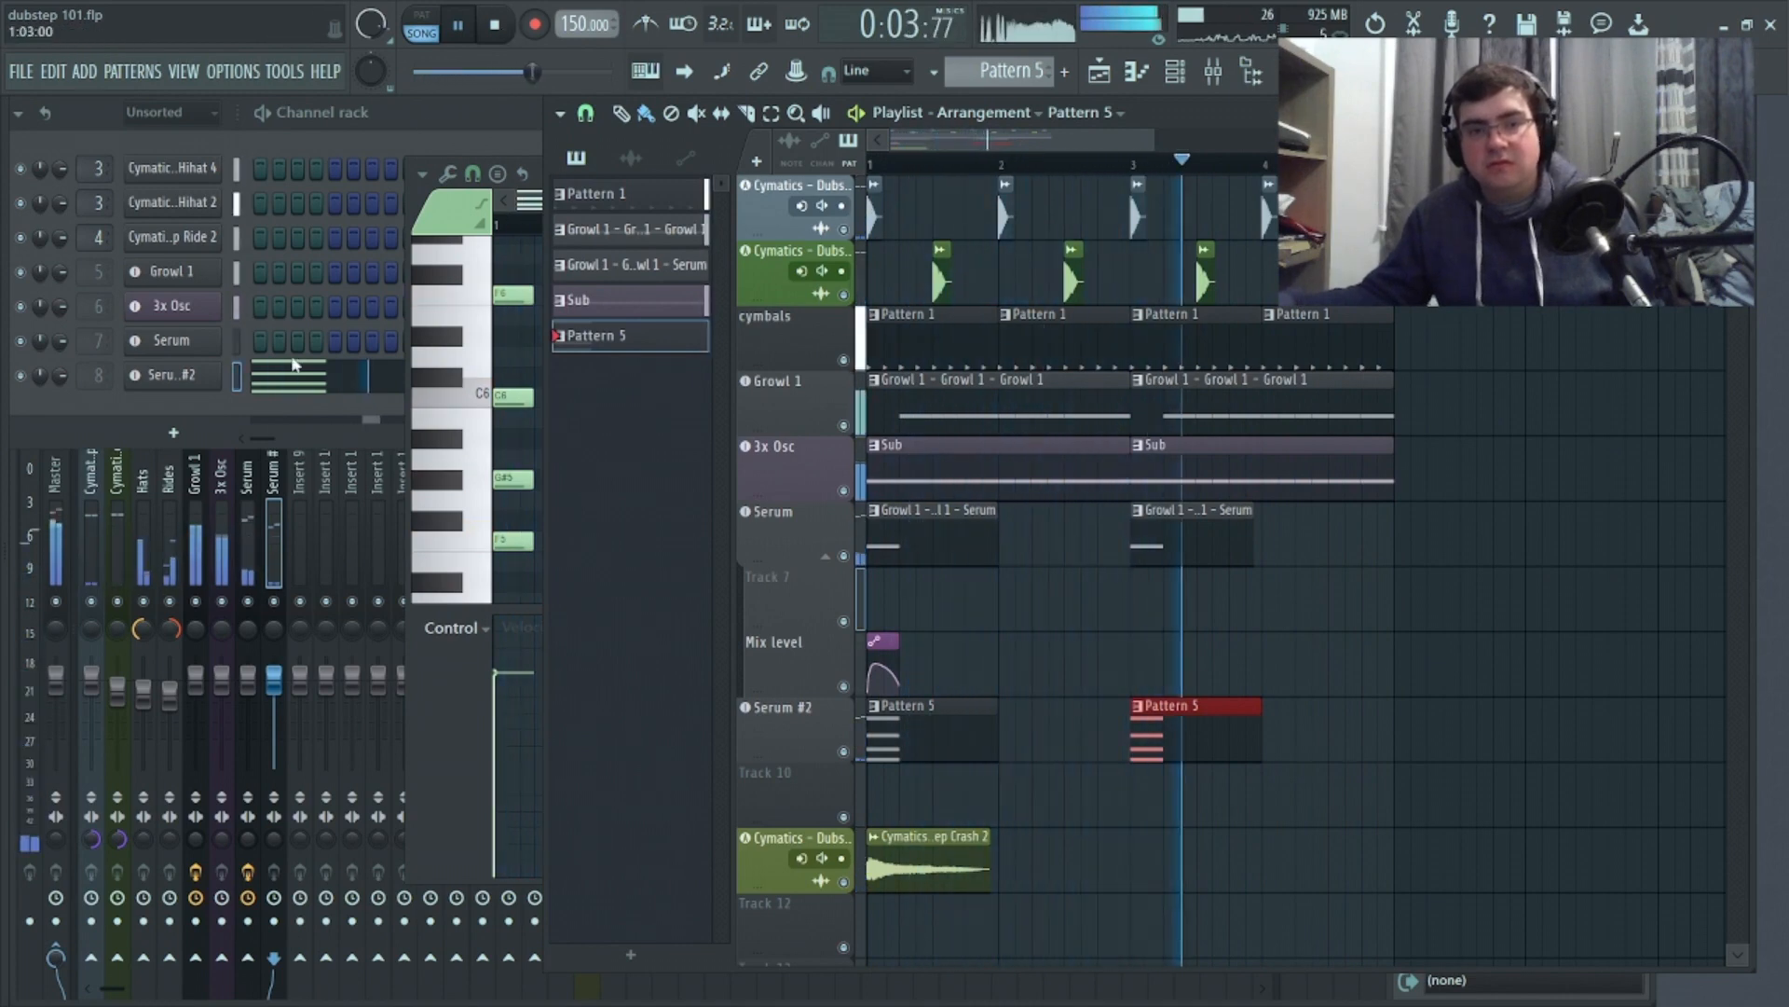
Bend Serum #2's LFO 1 decay curve into a fuller convex shape and stop playback
click(172, 375)
drag(1068, 628, 1062, 593)
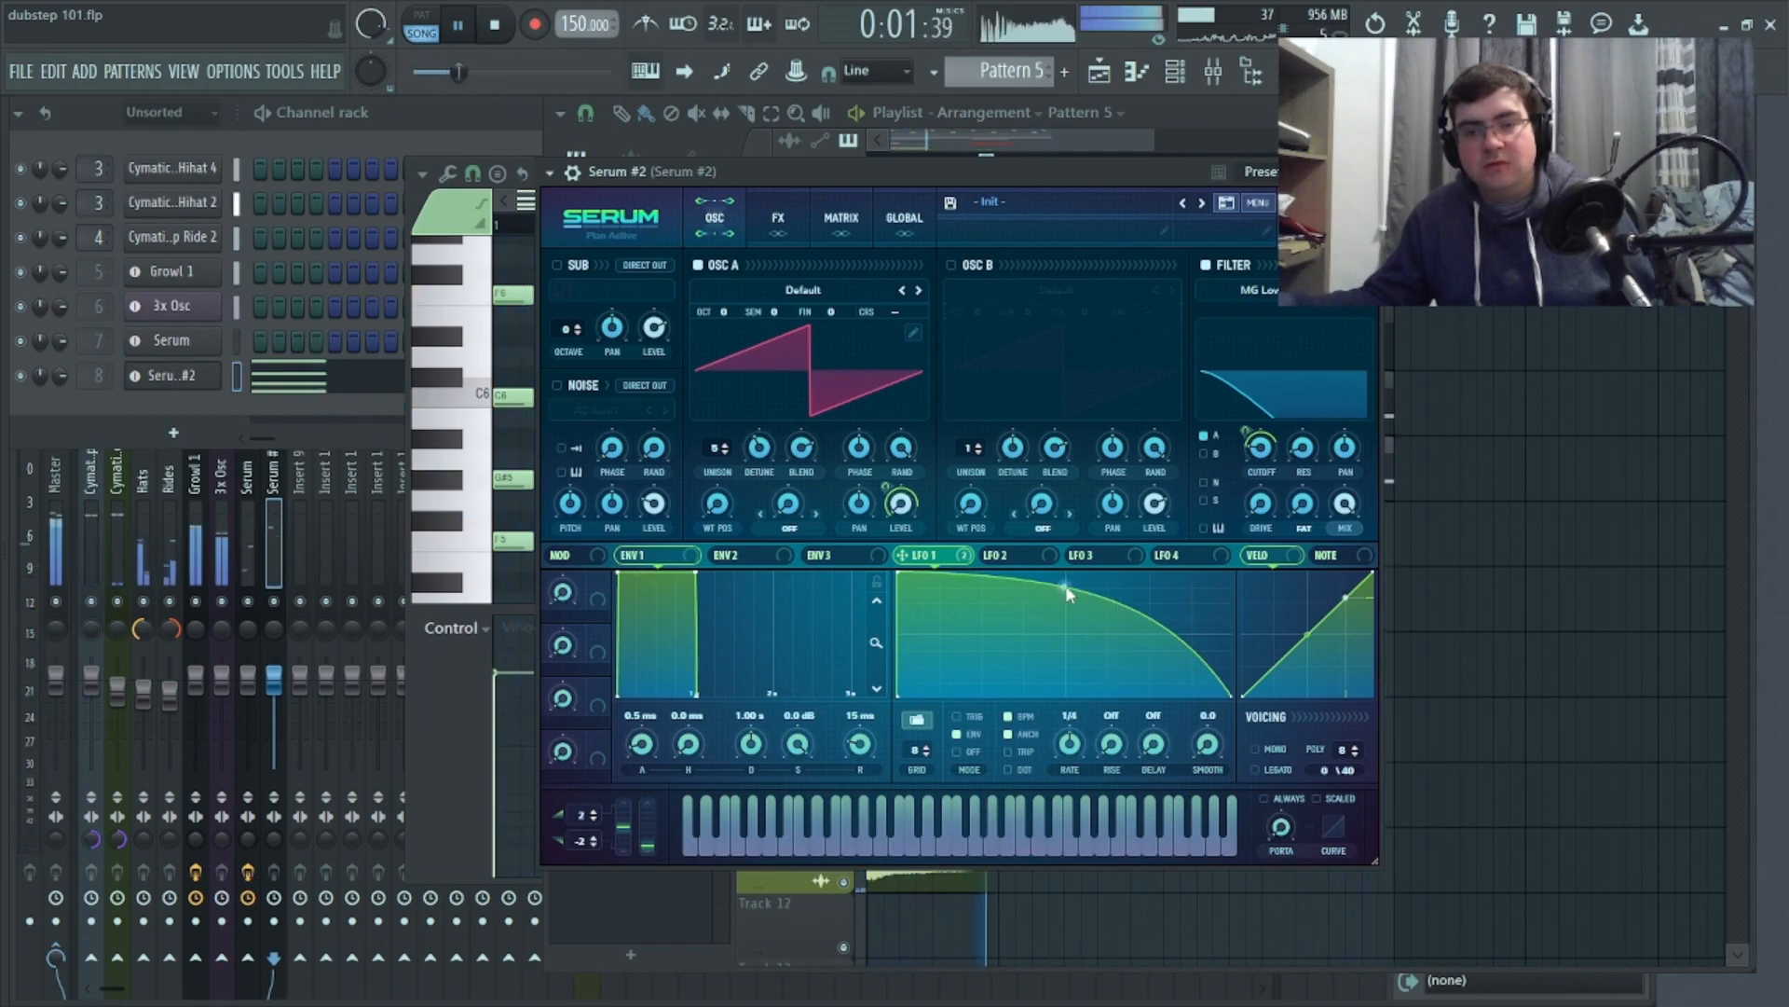
click(501, 30)
Route Serum #2's mixer track only to Sidechain Comp, add sends to Verb and Delay, and audition the result
key(F9)
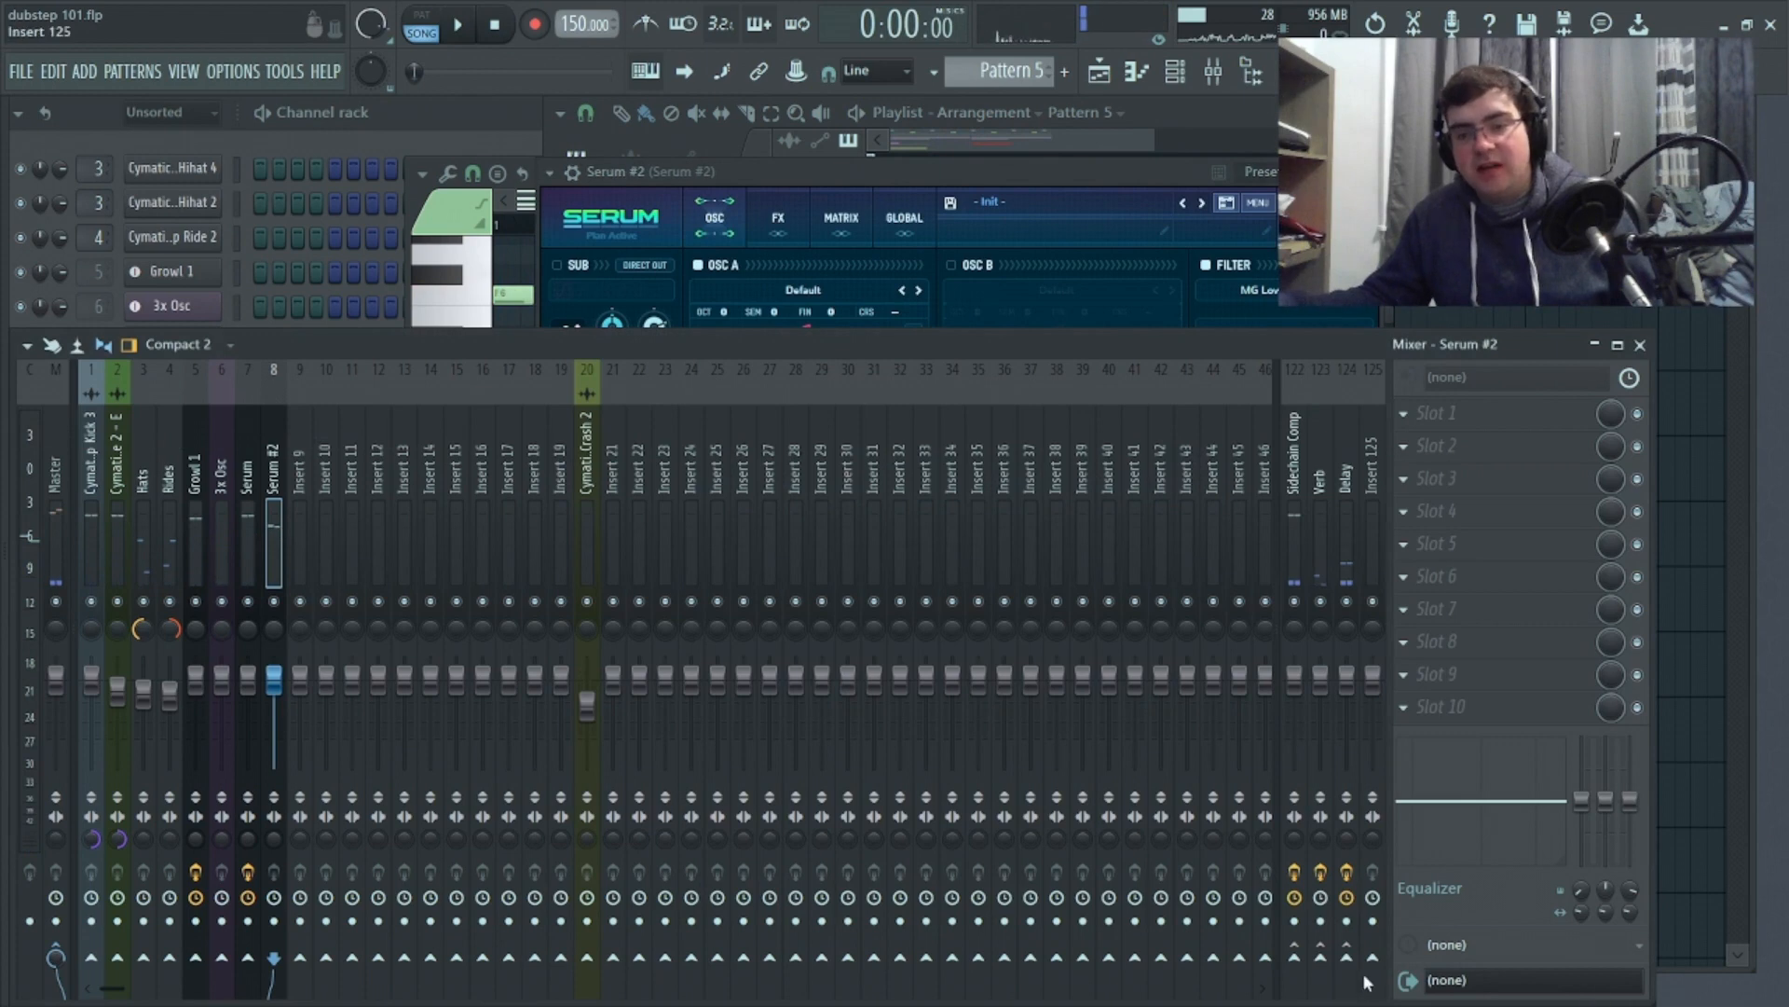
right_click(1295, 957)
click(1324, 924)
click(1320, 958)
click(1346, 957)
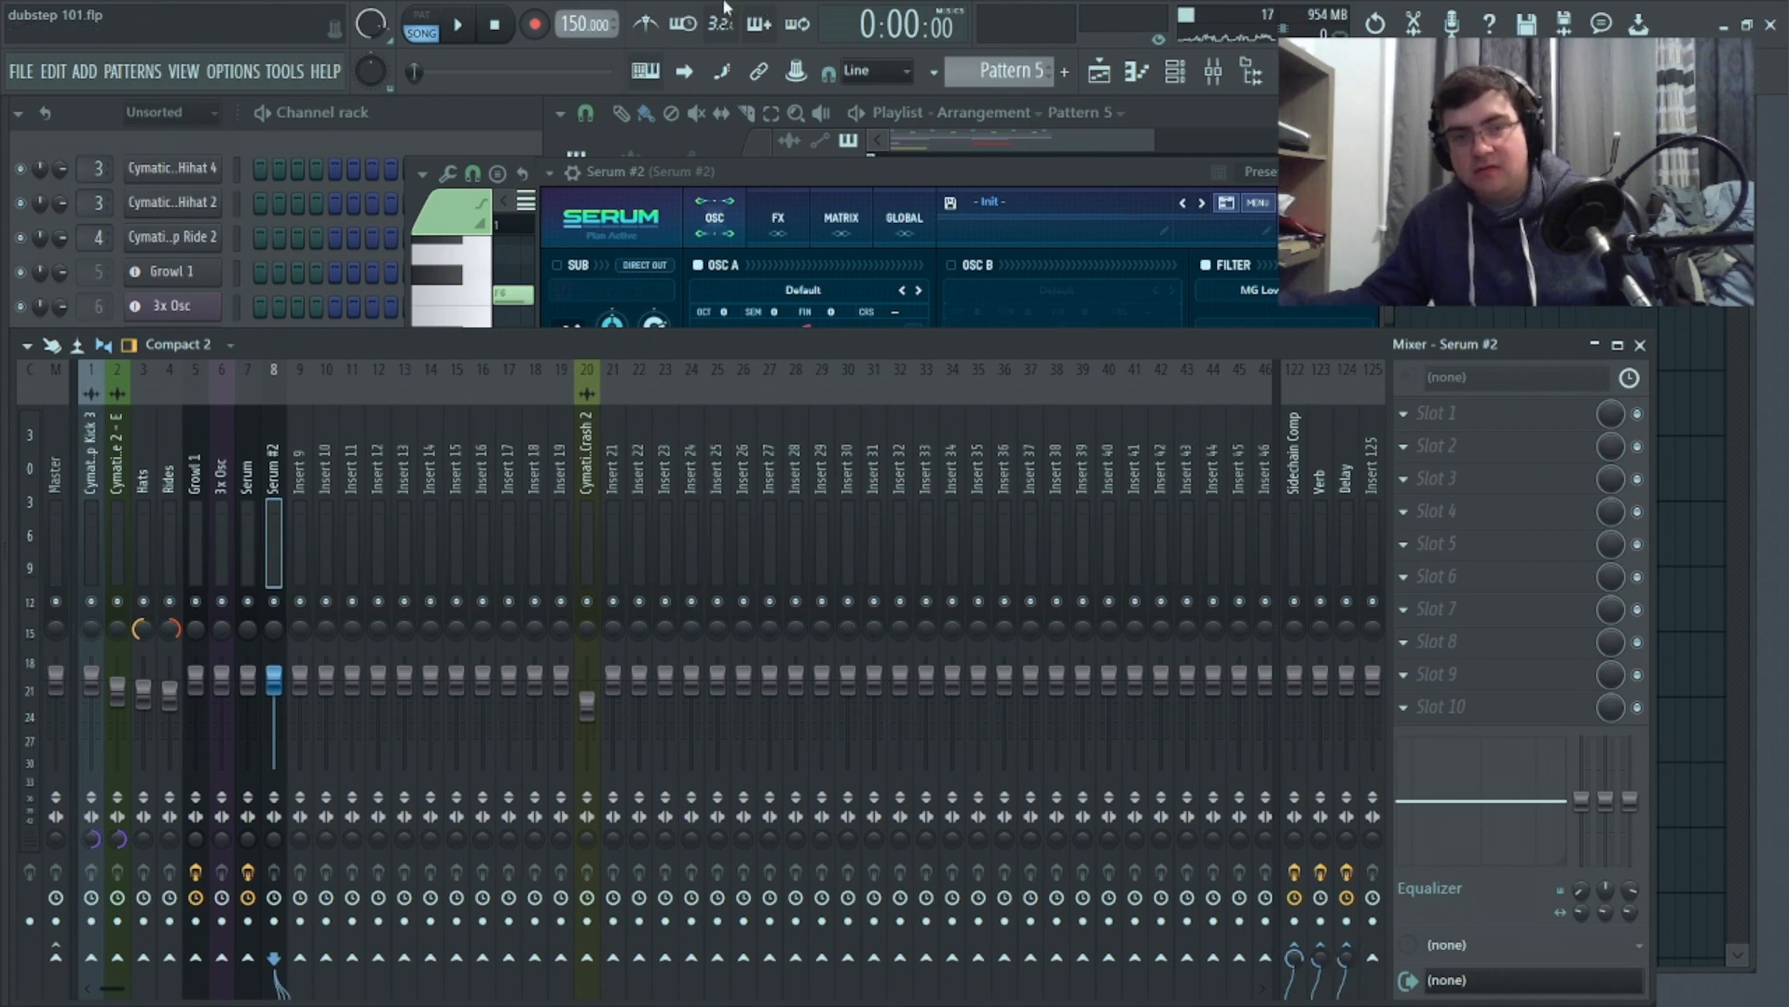
click(458, 25)
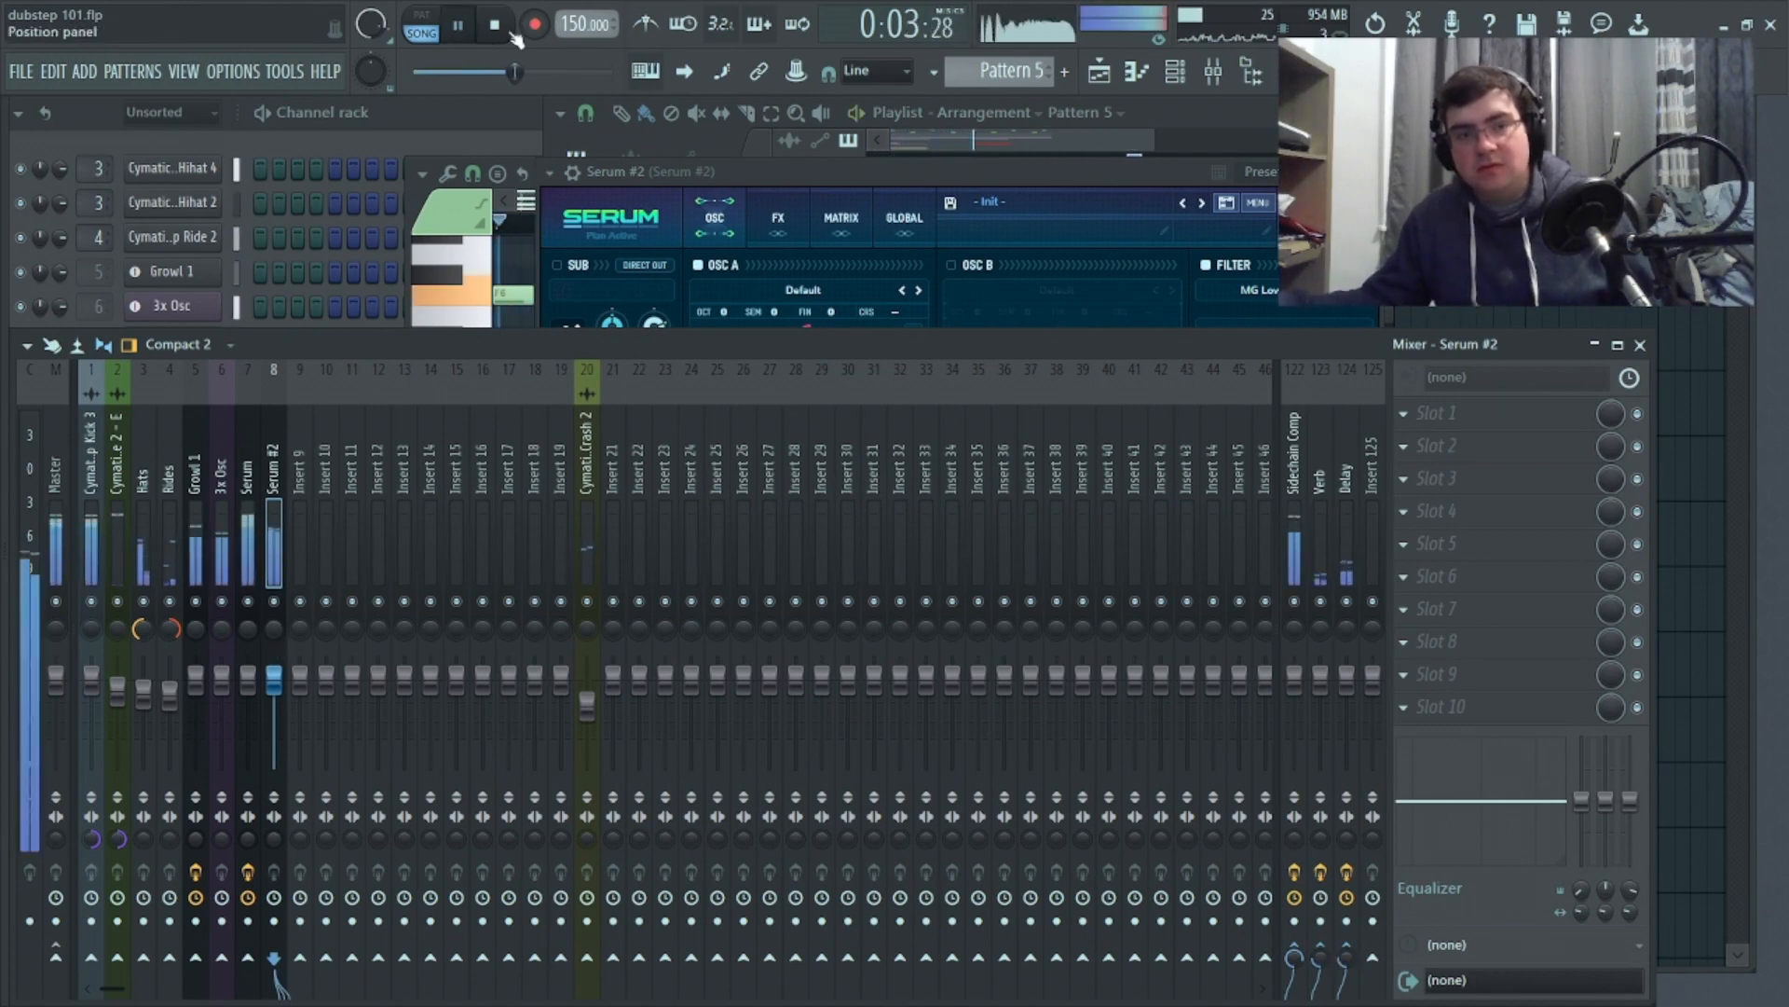
click(499, 26)
Reopen Serum #2's piano roll and draw one-beat C6 and E6 notes at the start of bar 4
click(851, 114)
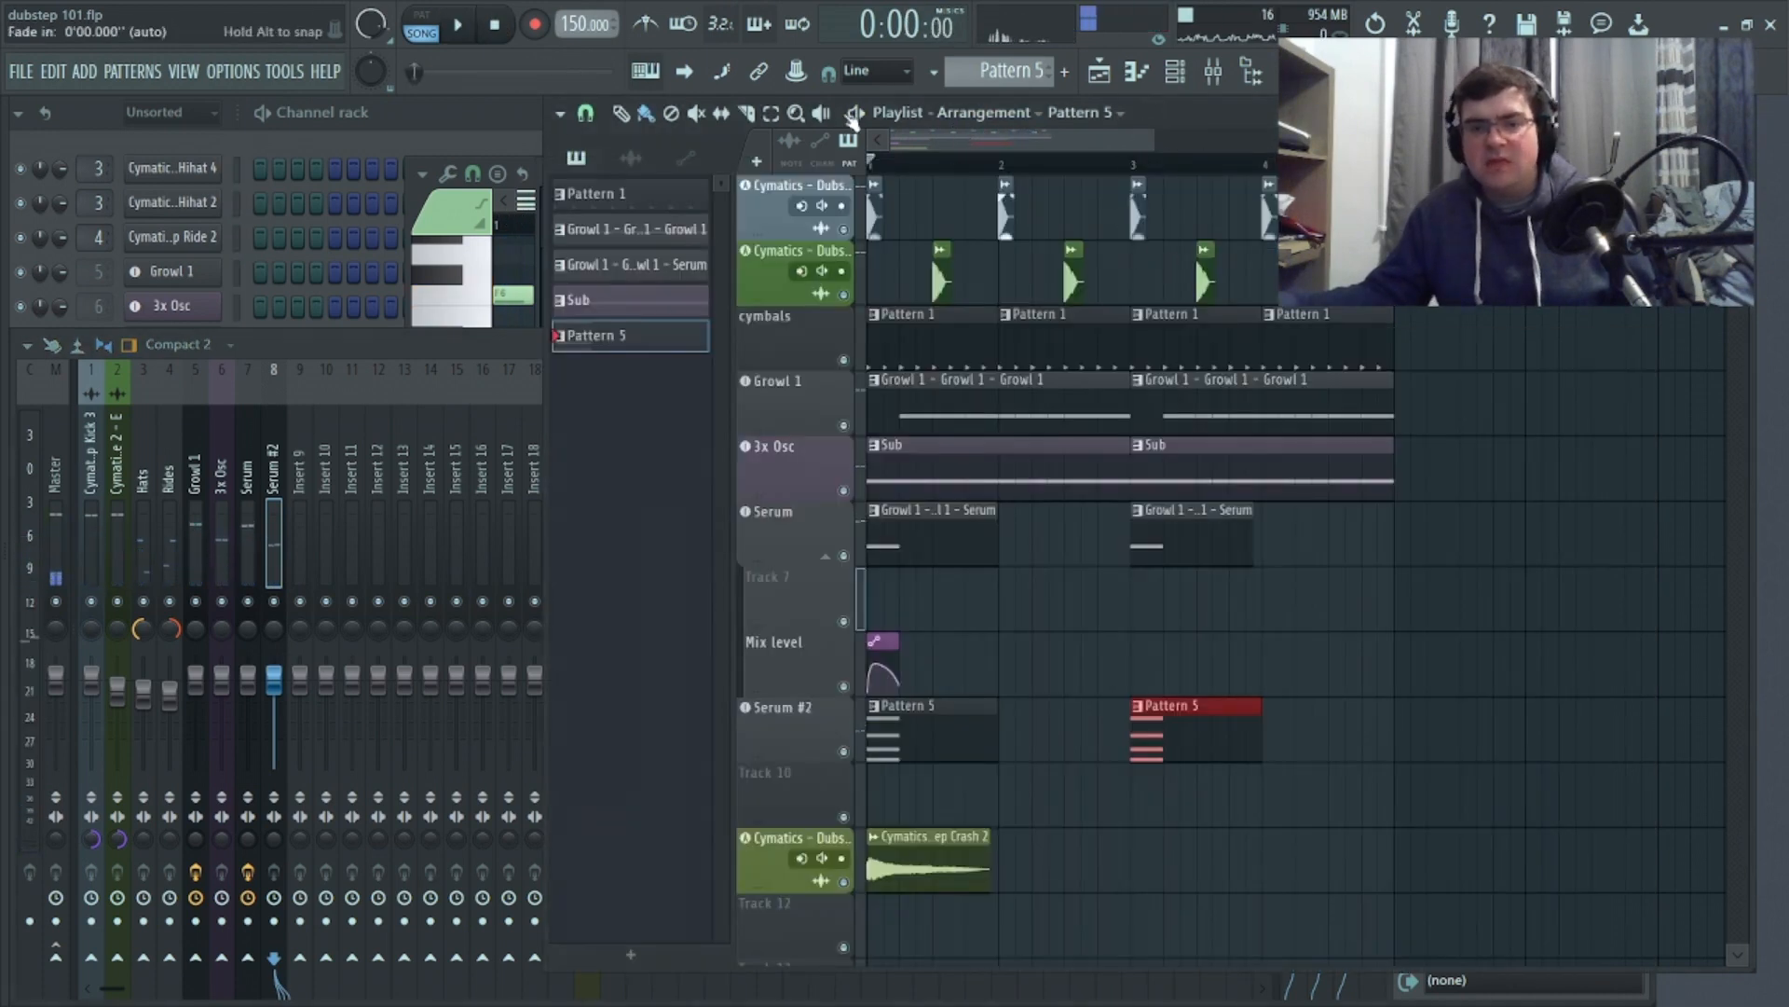
click(416, 137)
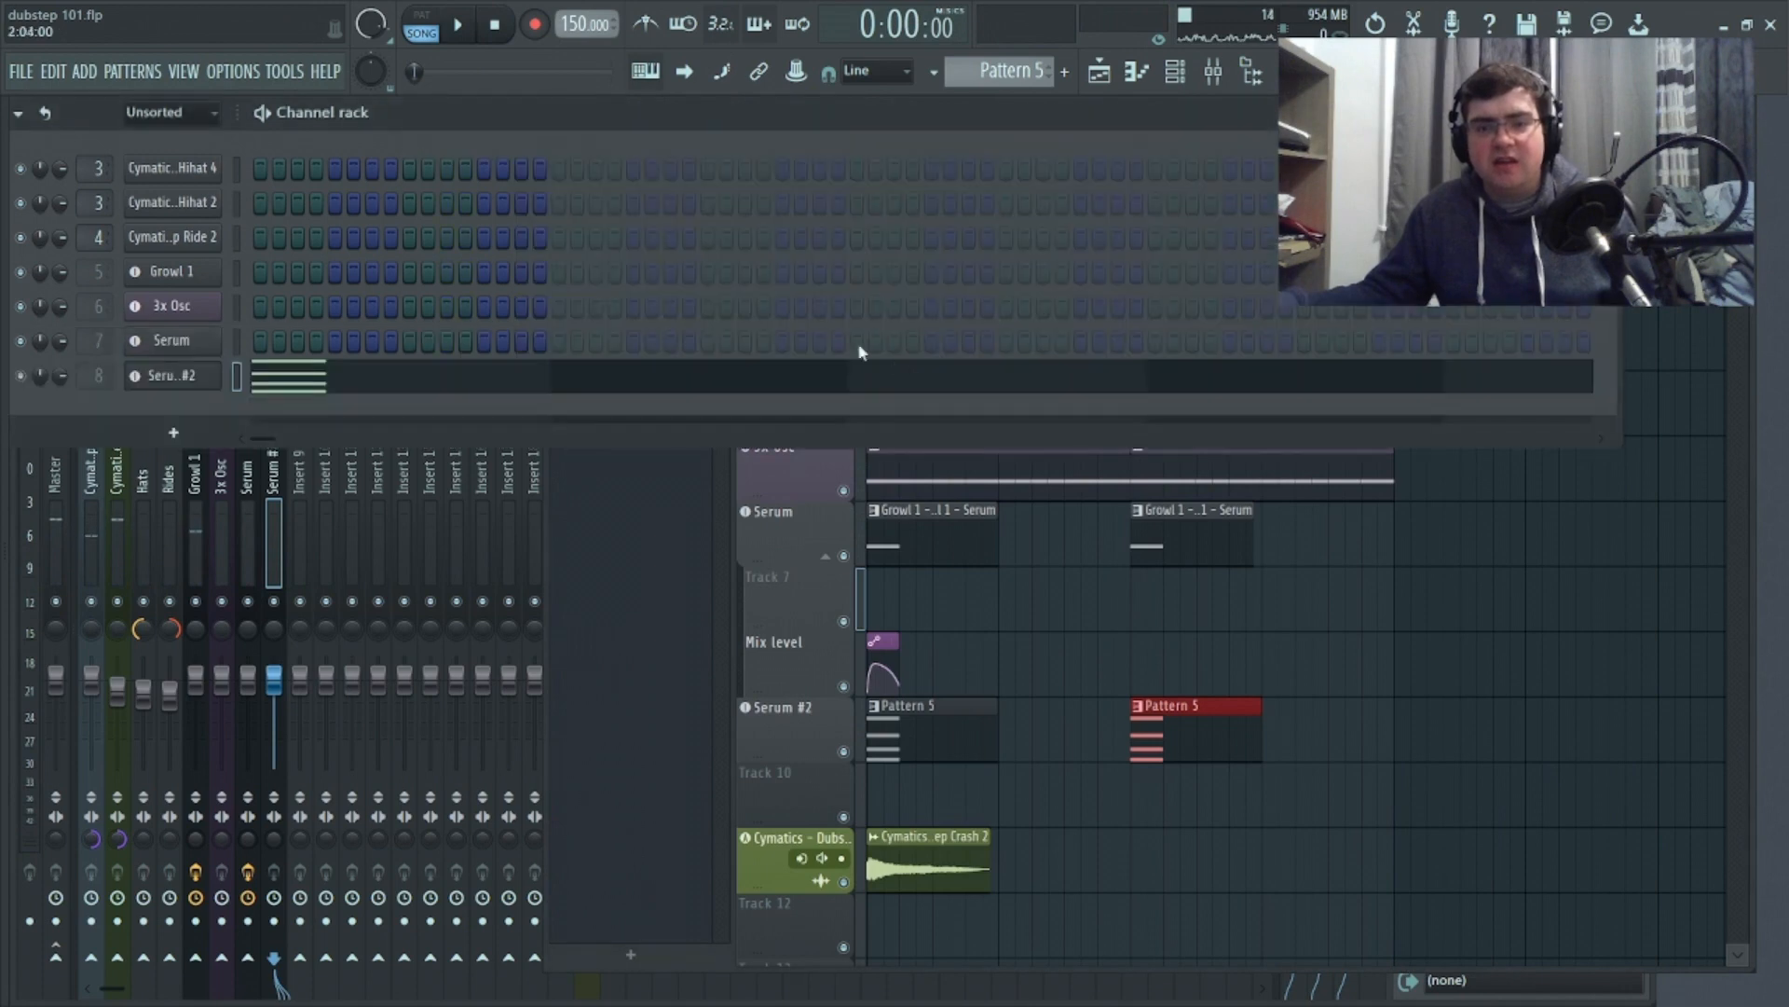
right_click(216, 371)
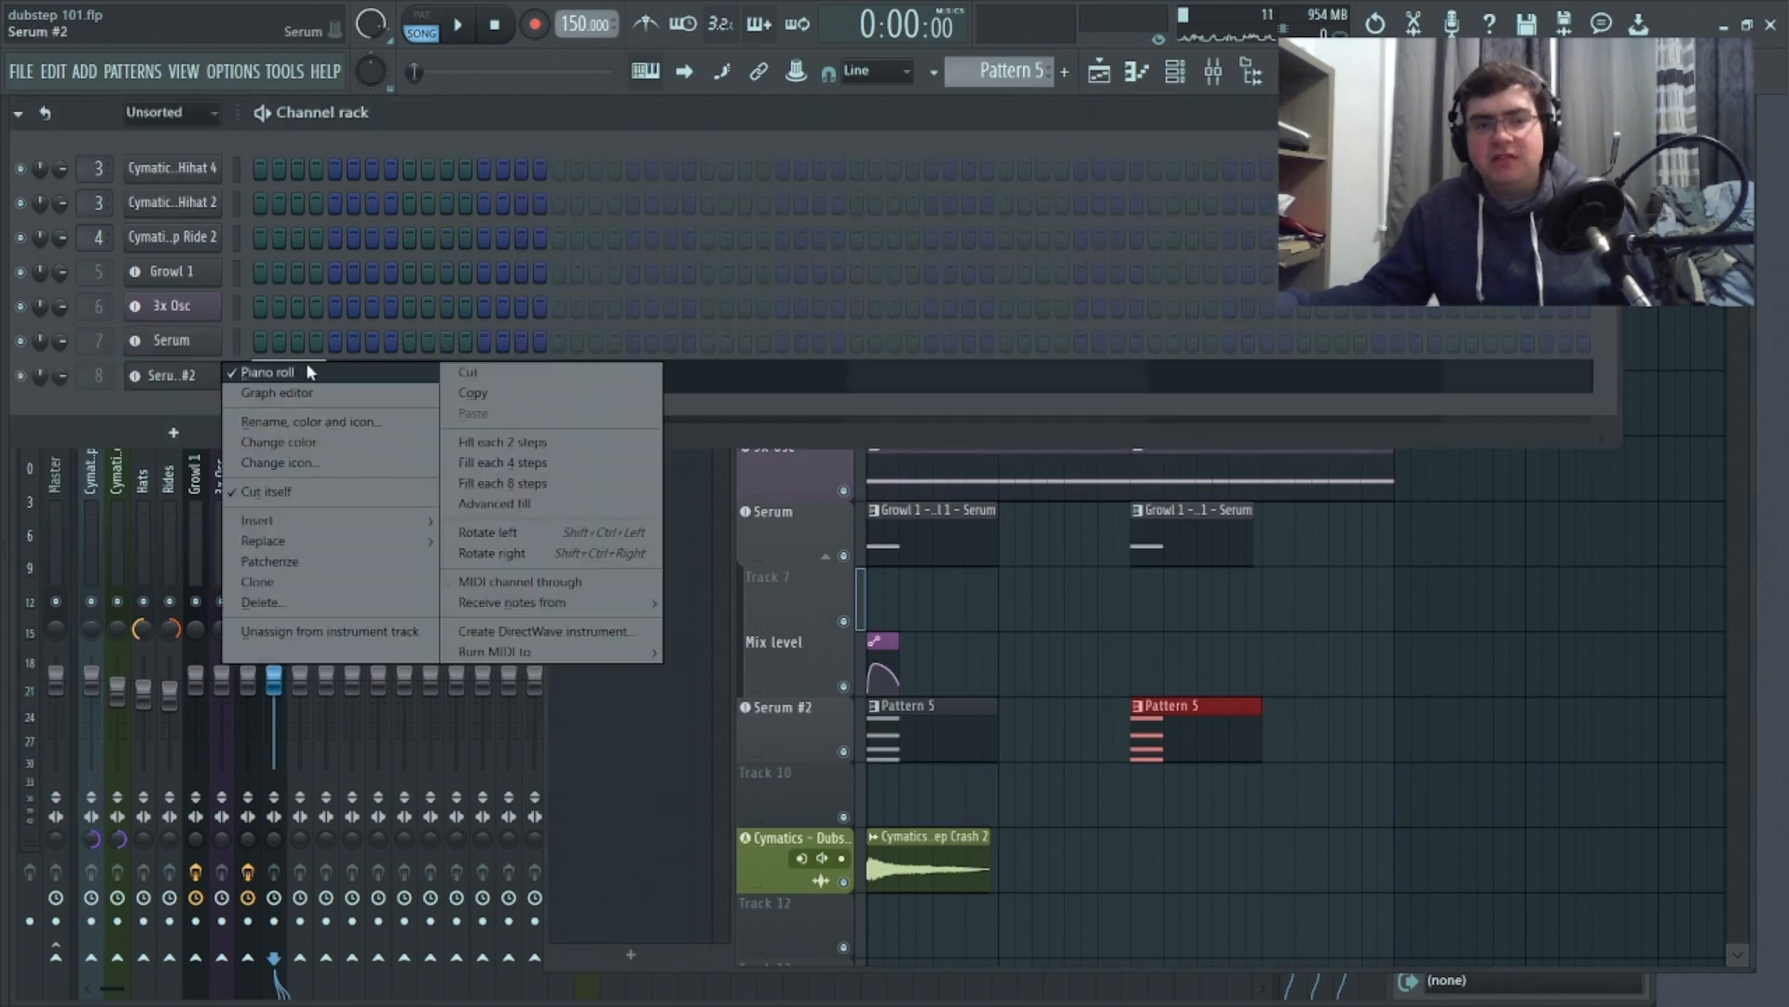
click(252, 373)
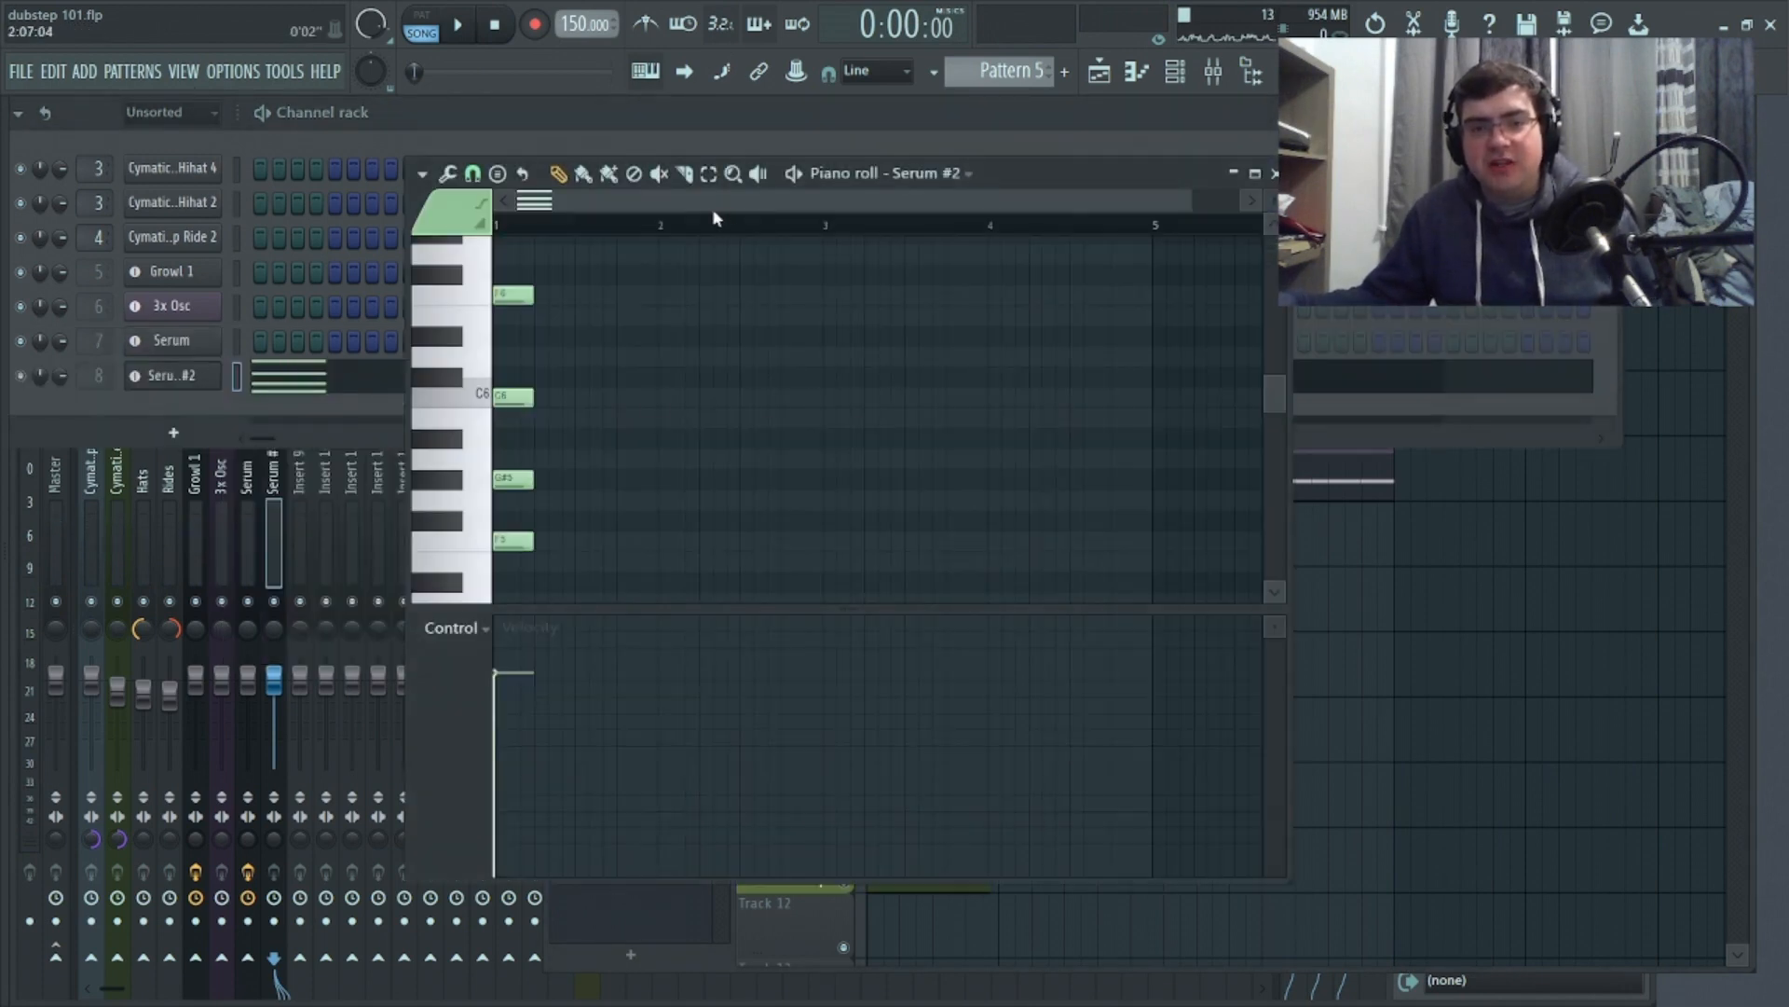
click(476, 306)
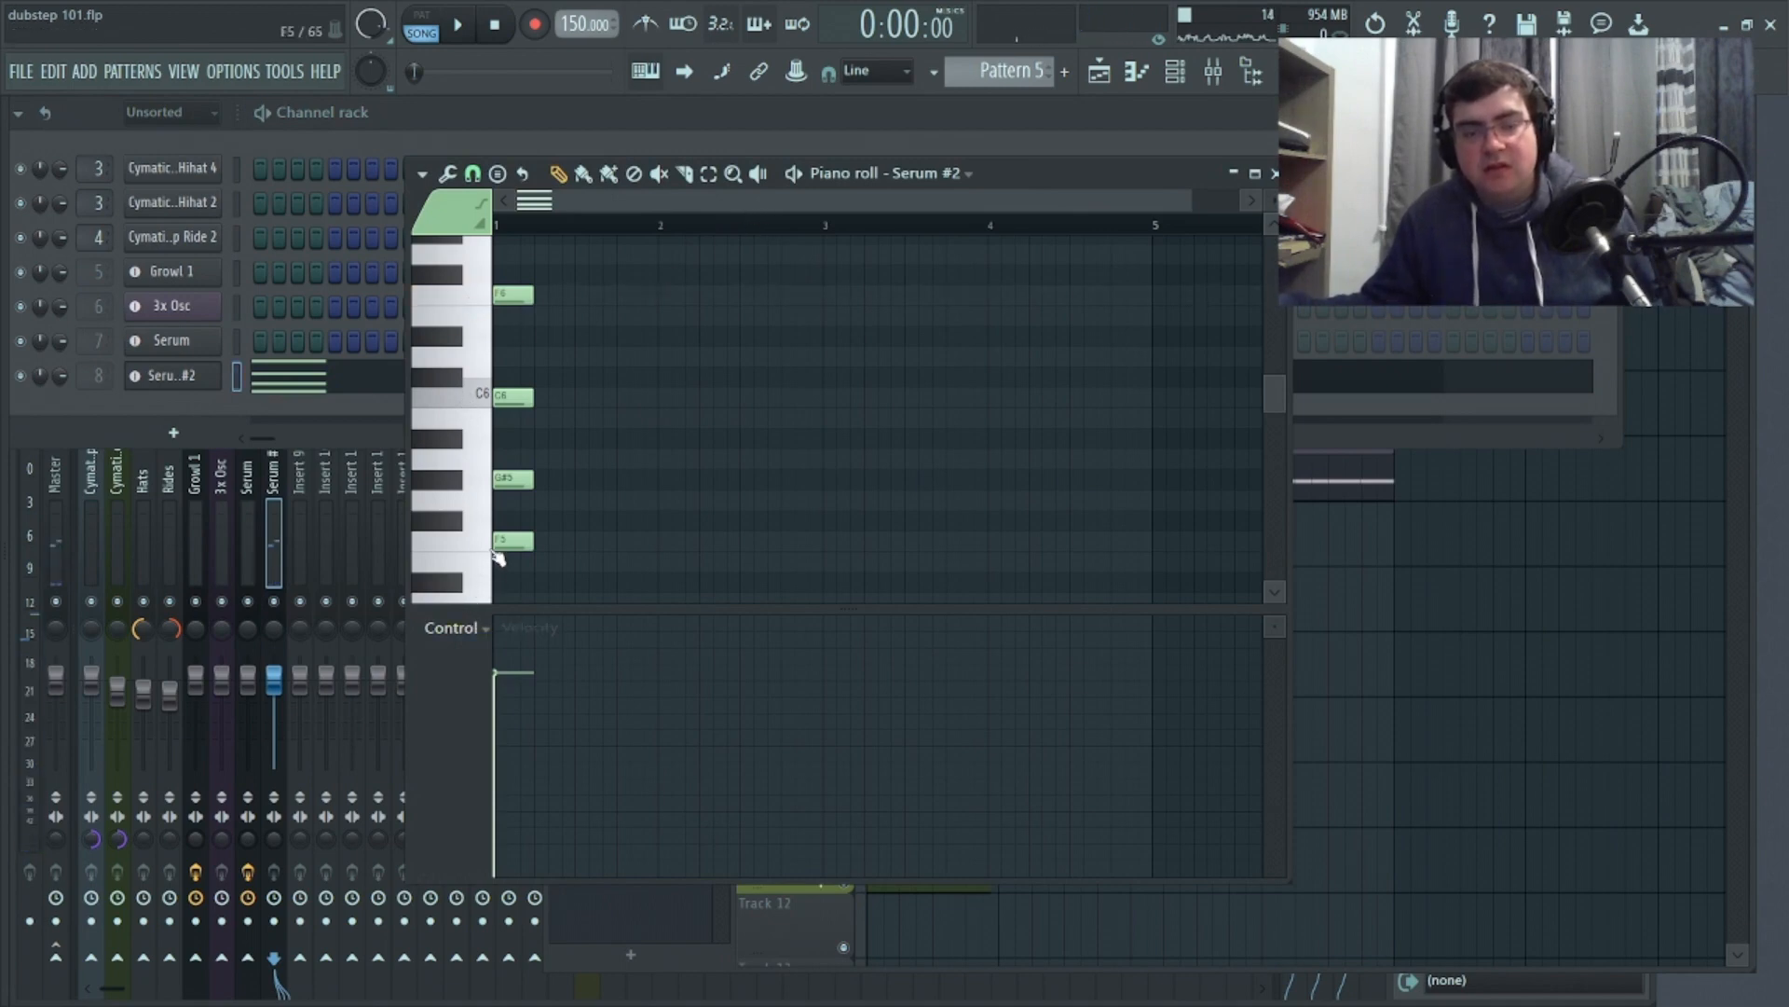
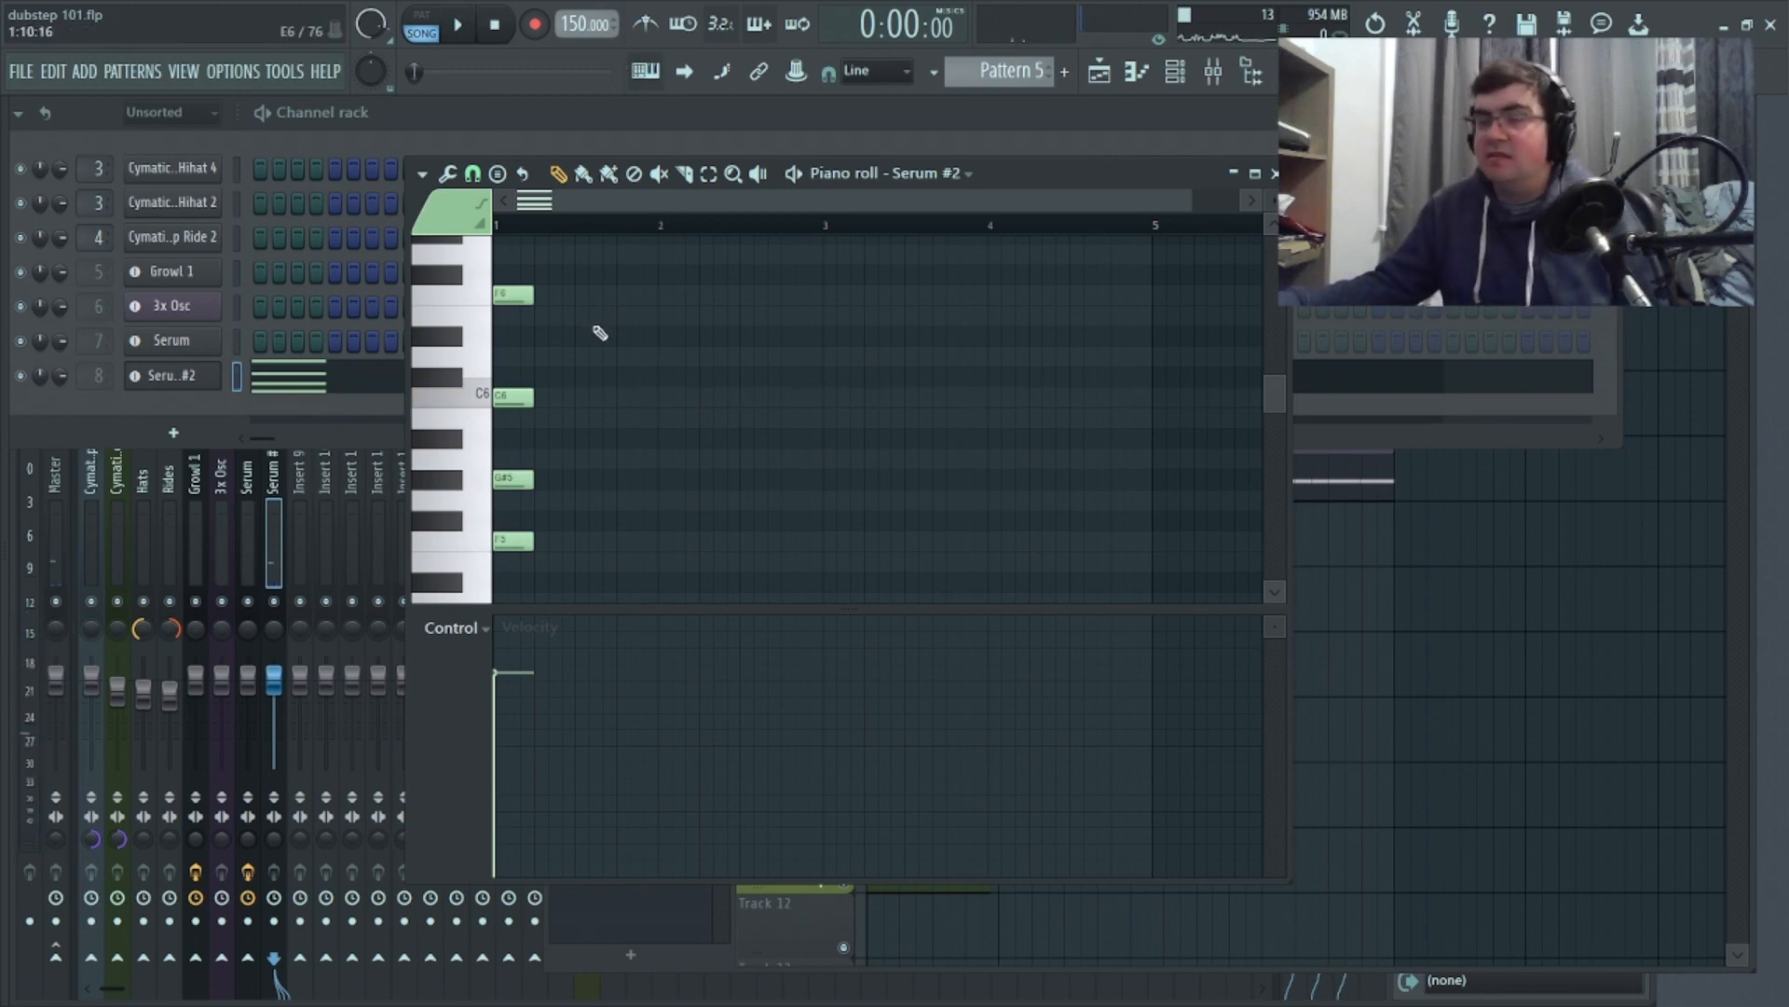
click(988, 403)
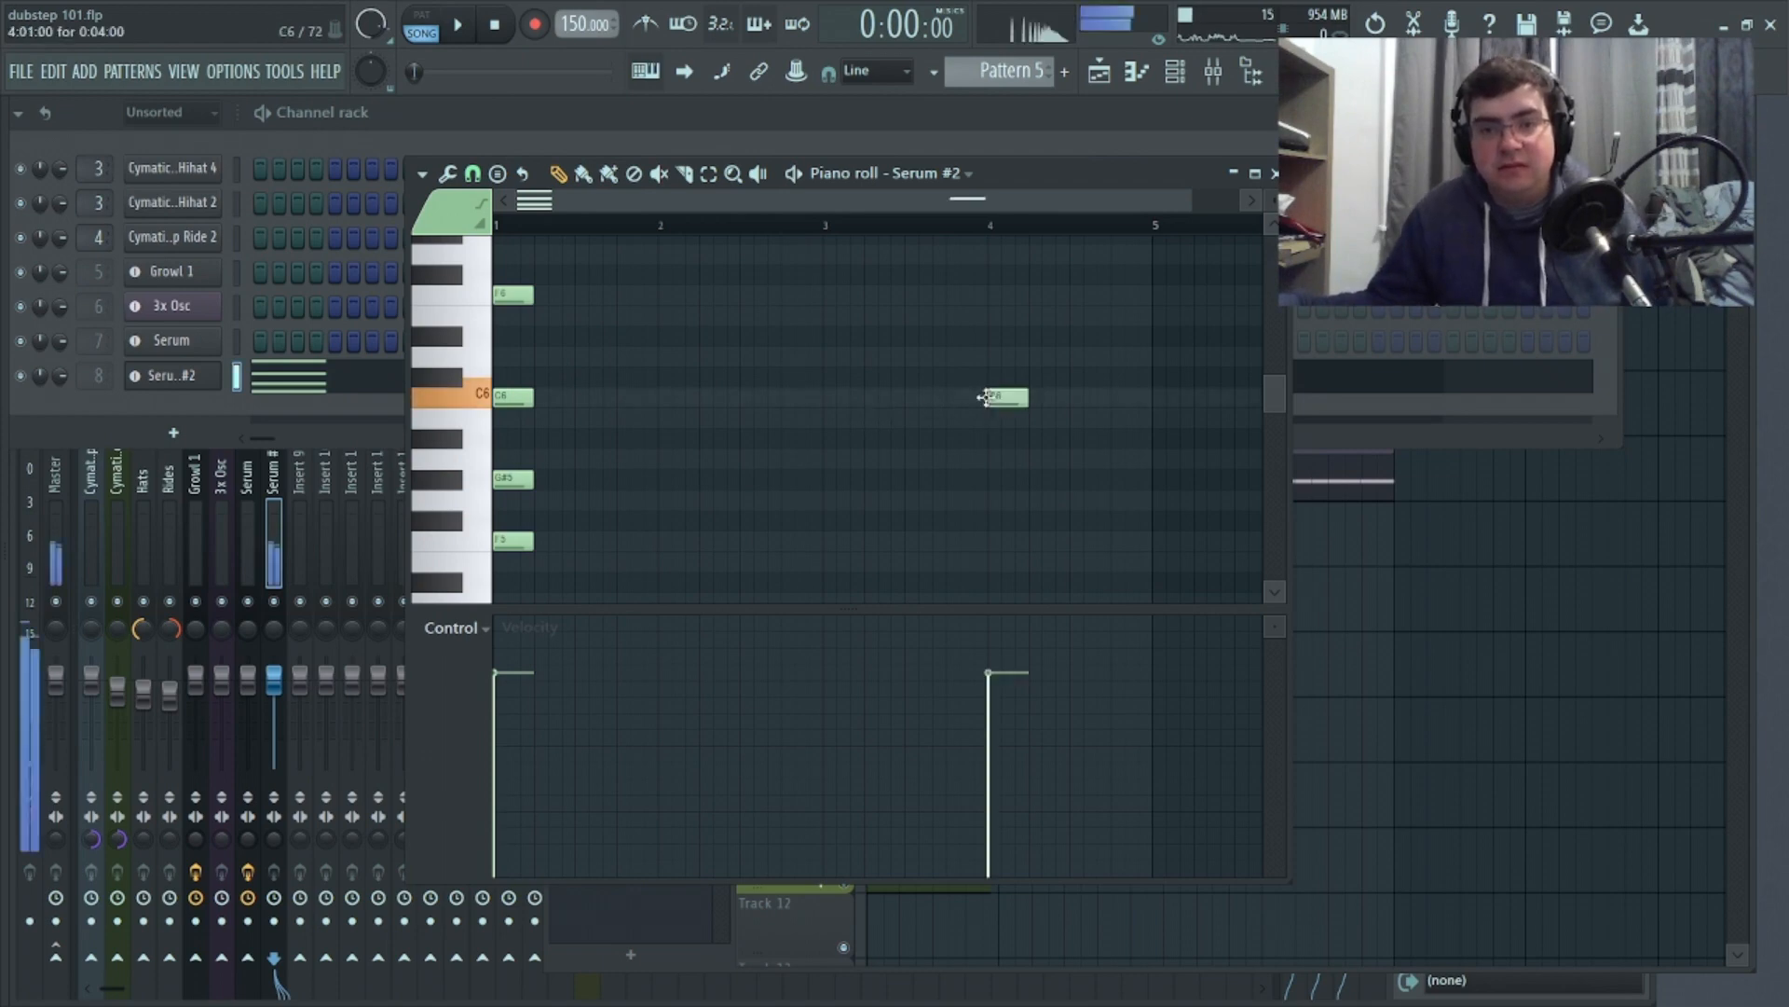
scroll(1090, 480, up, 5)
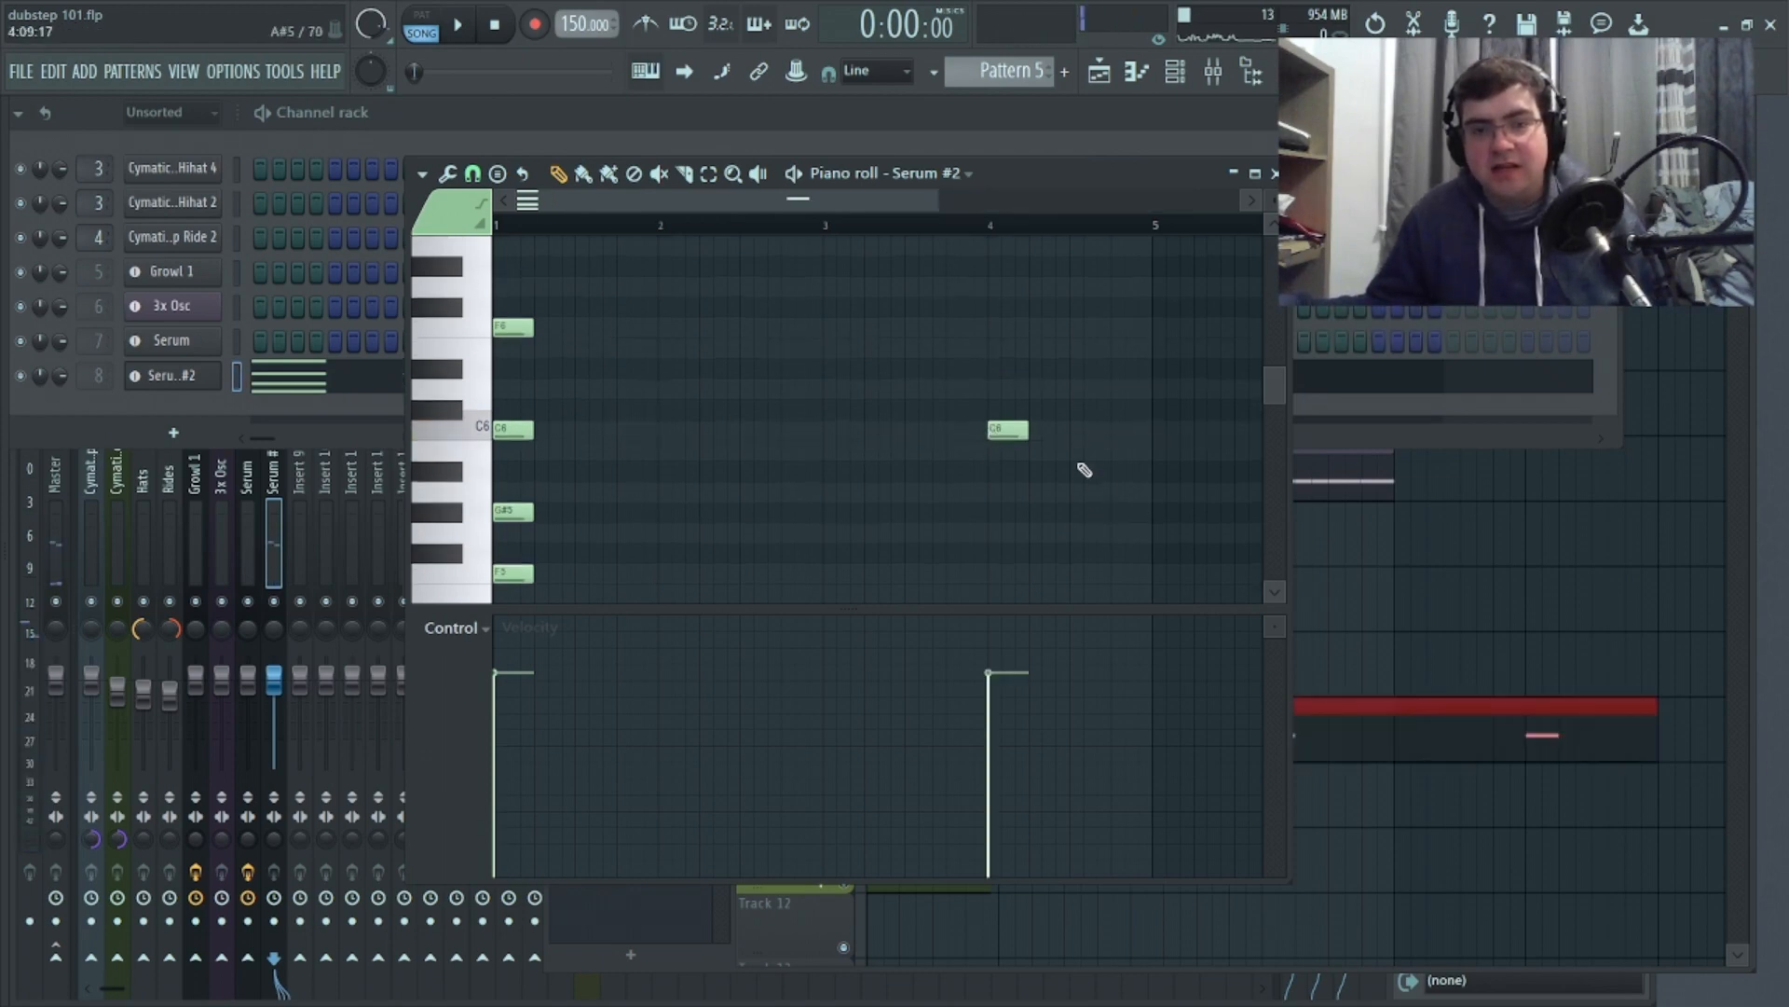
scroll(1072, 475, down, 3)
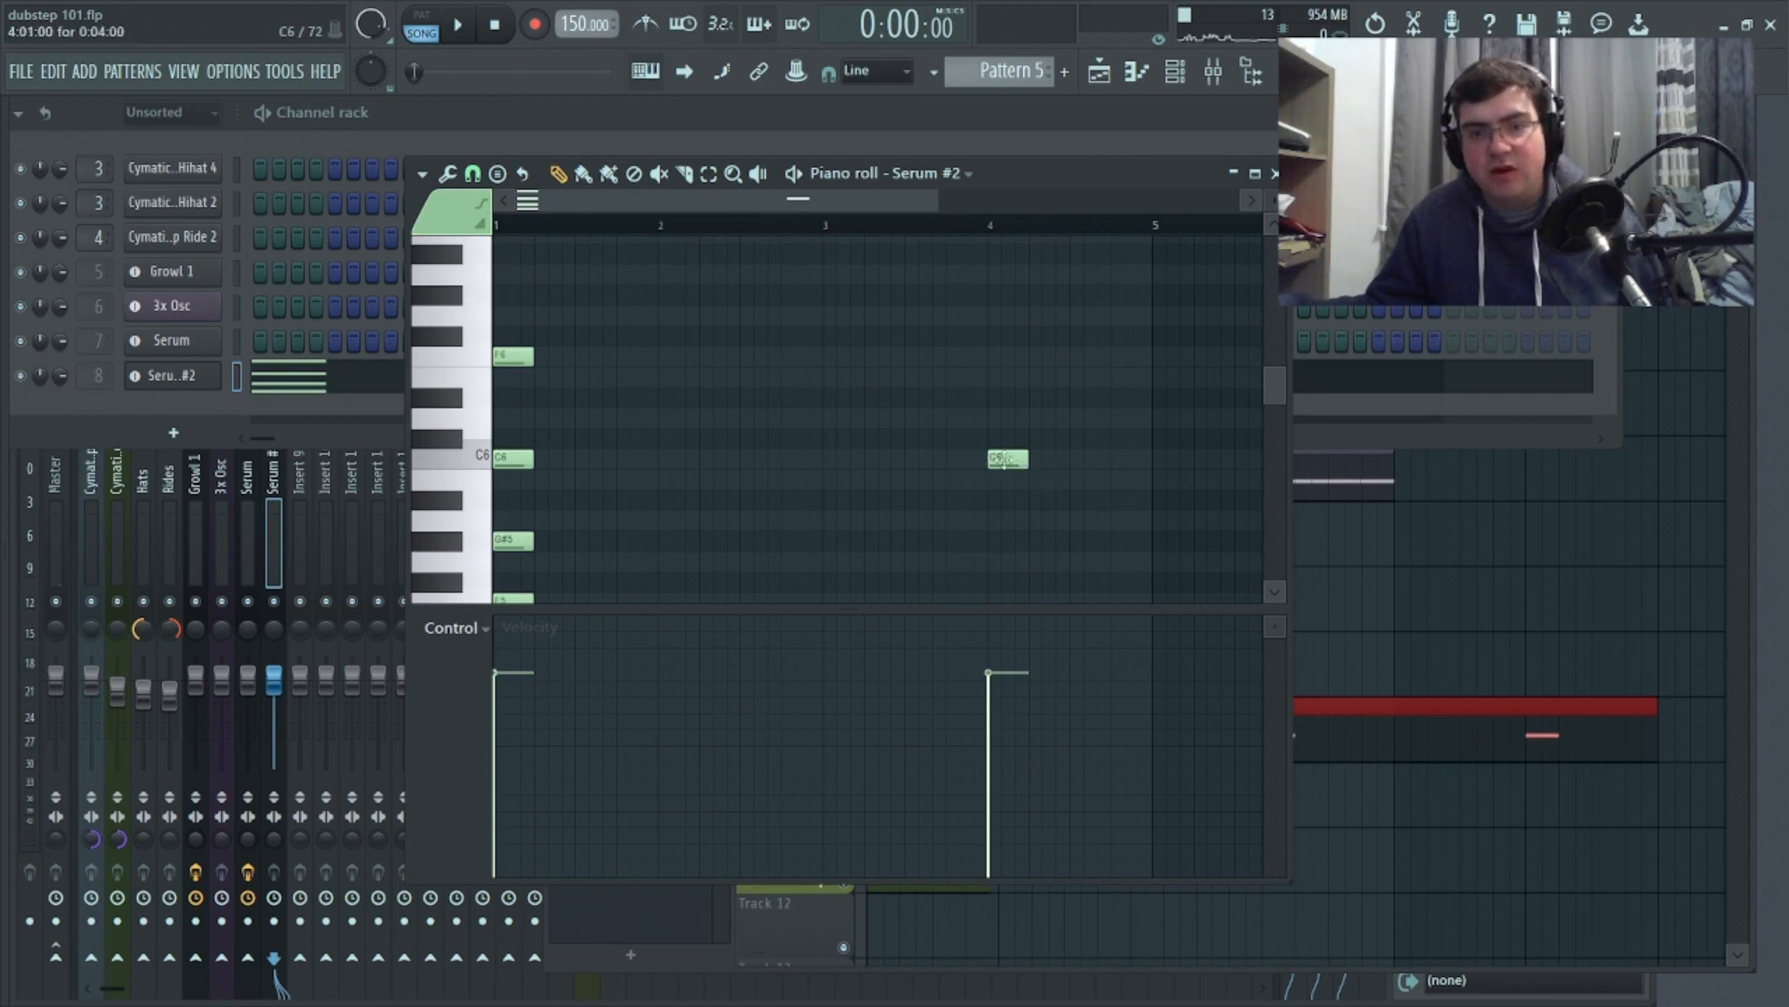
click(994, 380)
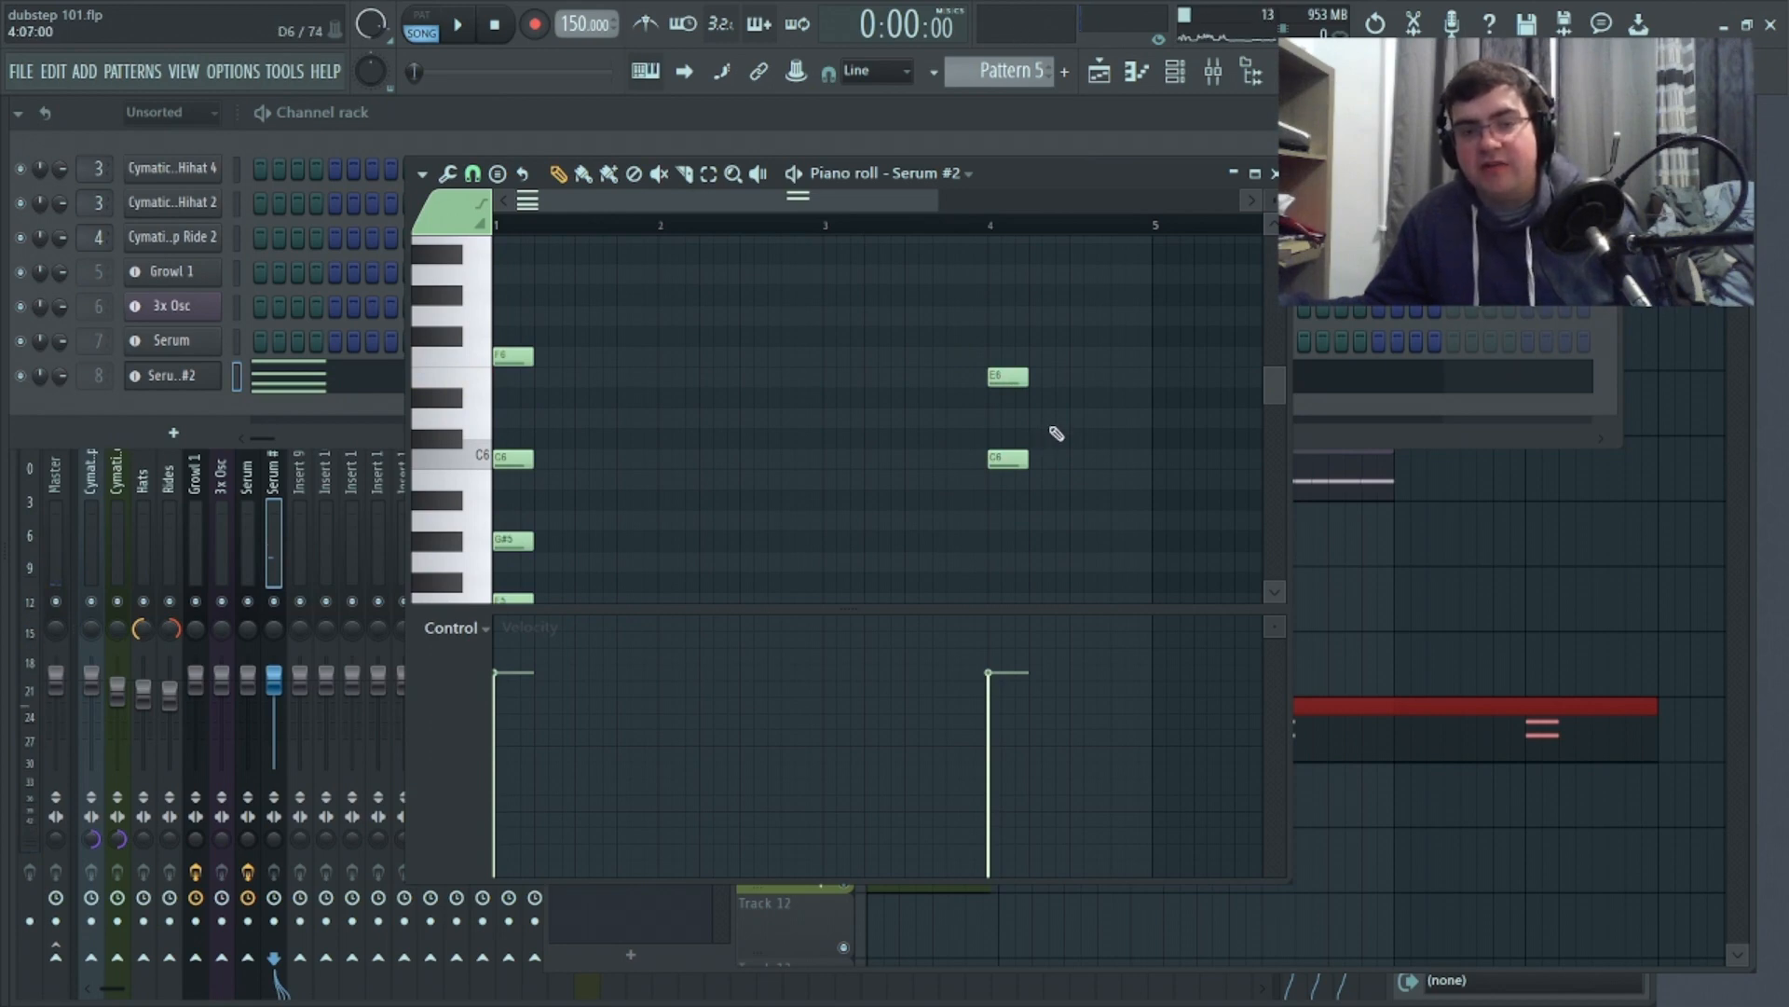
Complete the bar 4 chord with one-beat G6 and A#6 notes
scroll(1056, 435, up, 3)
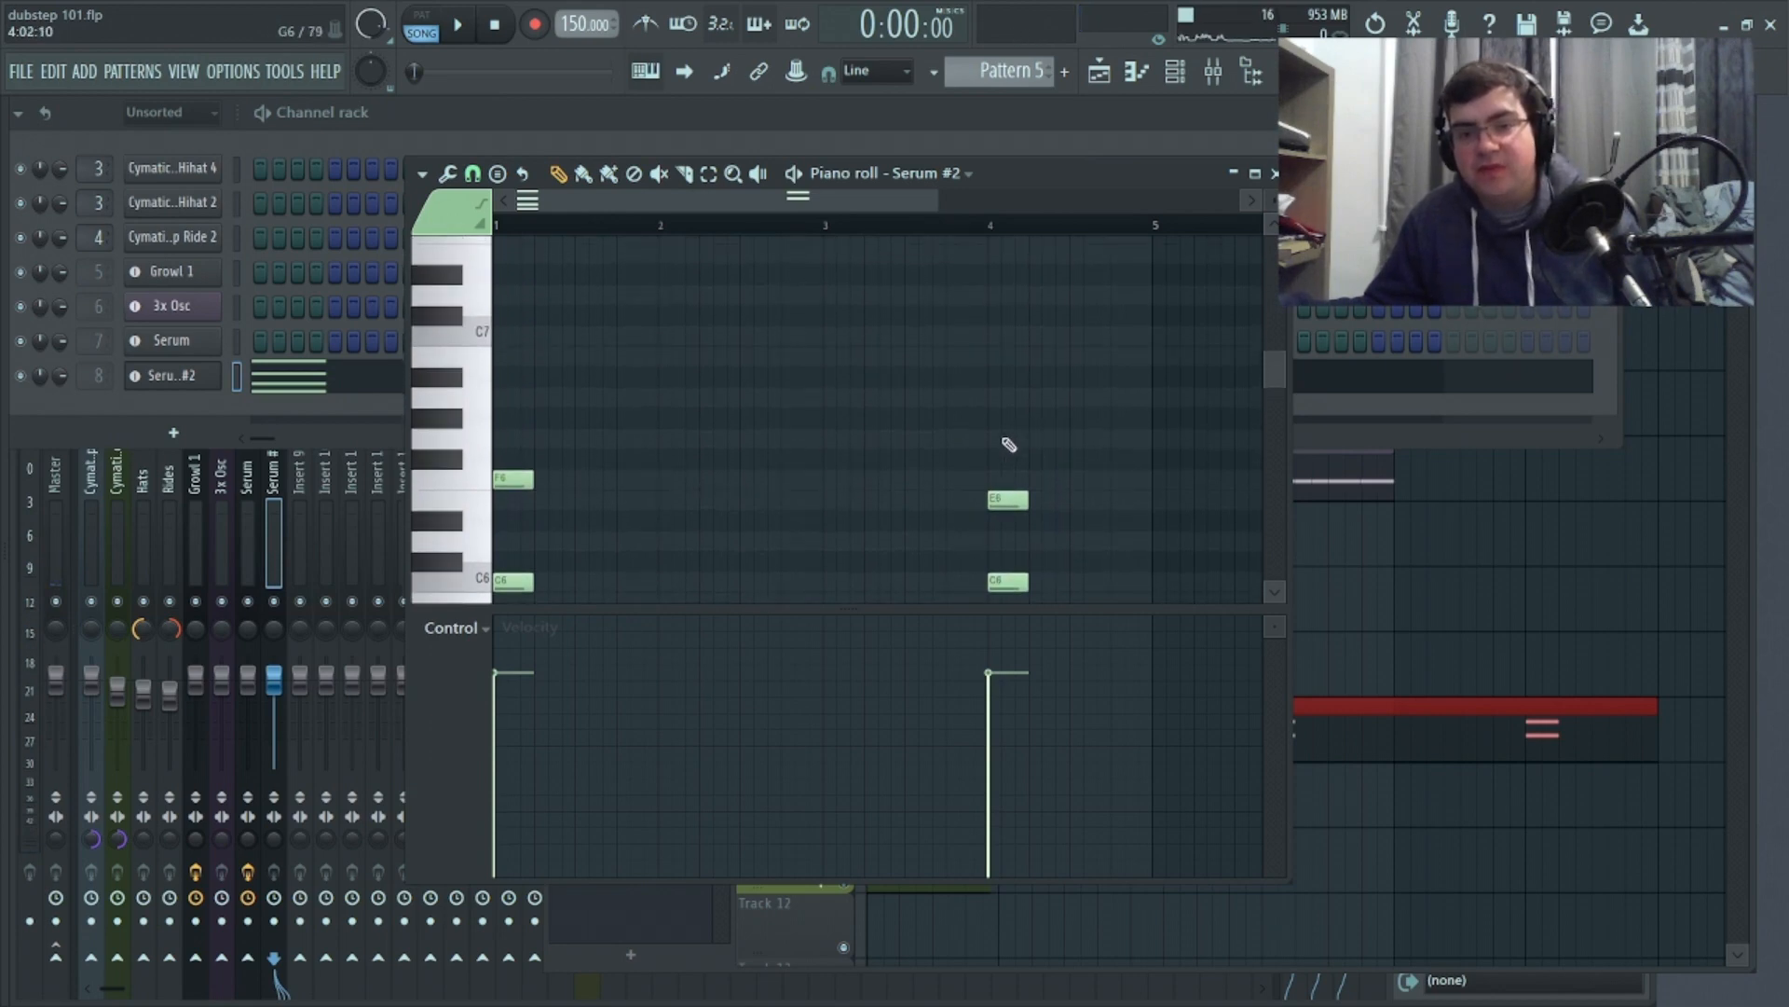
drag(986, 417, 1005, 447)
scroll(1038, 466, down, 8)
scroll(1048, 464, up, 4)
scroll(1053, 465, up, 4)
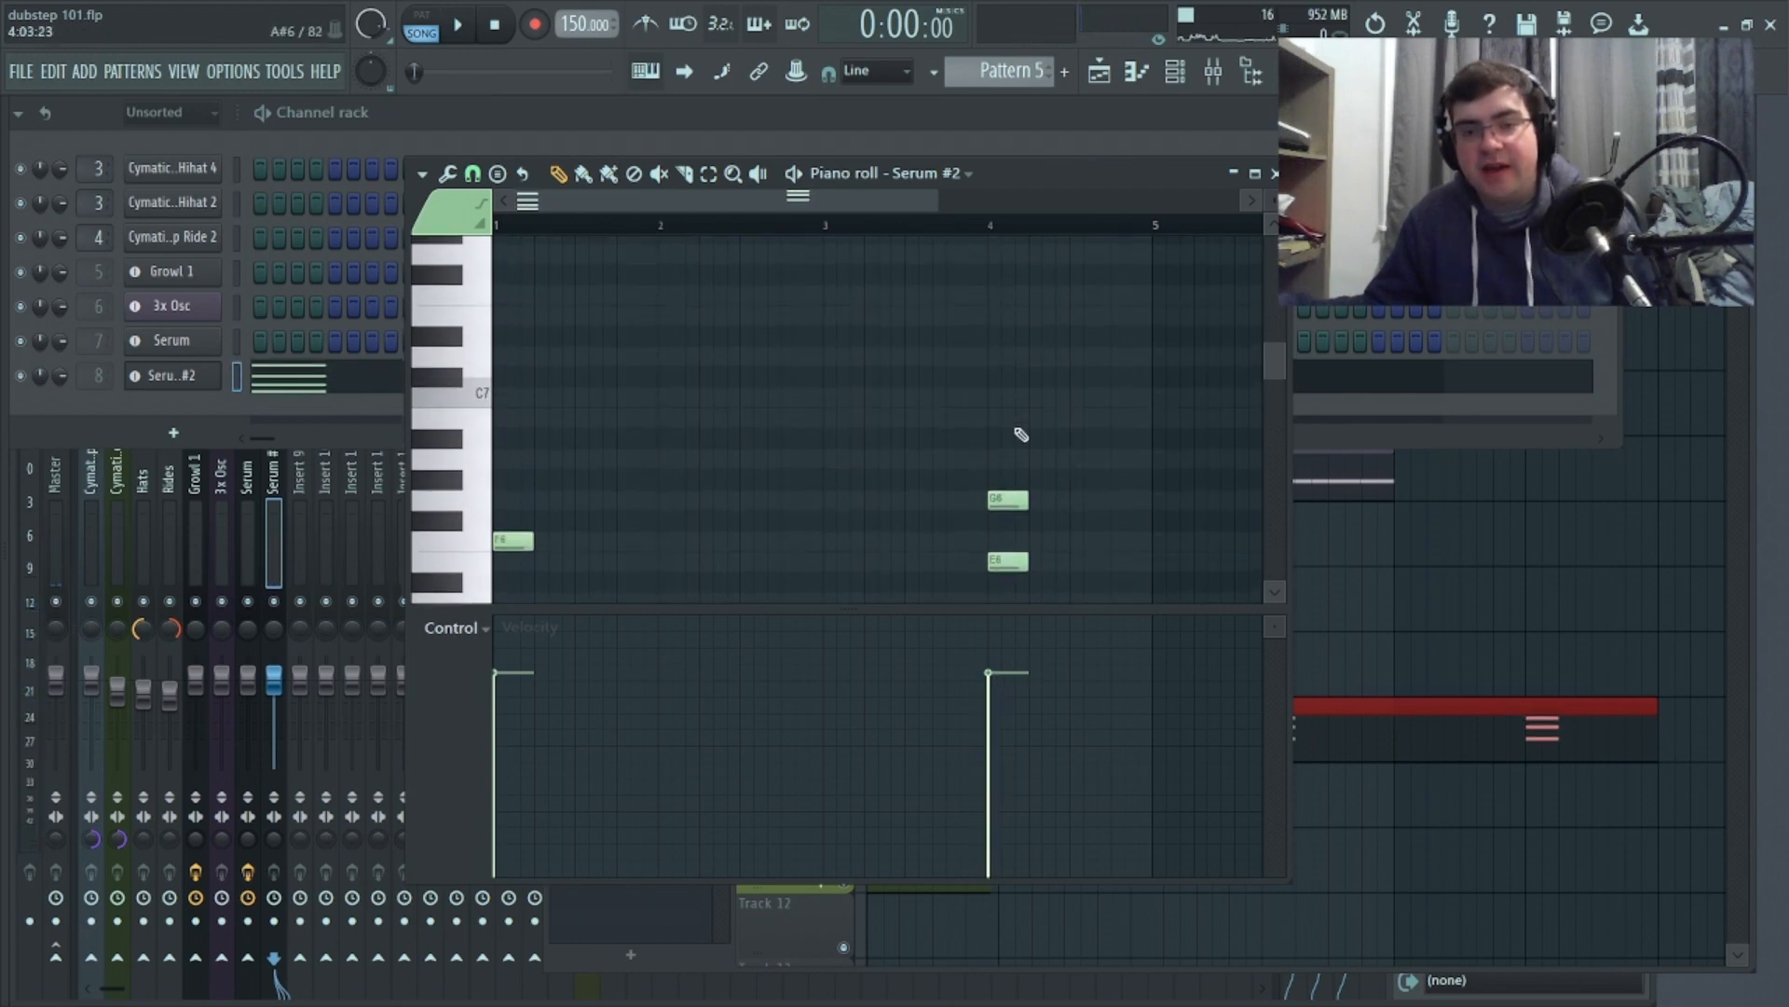
click(997, 441)
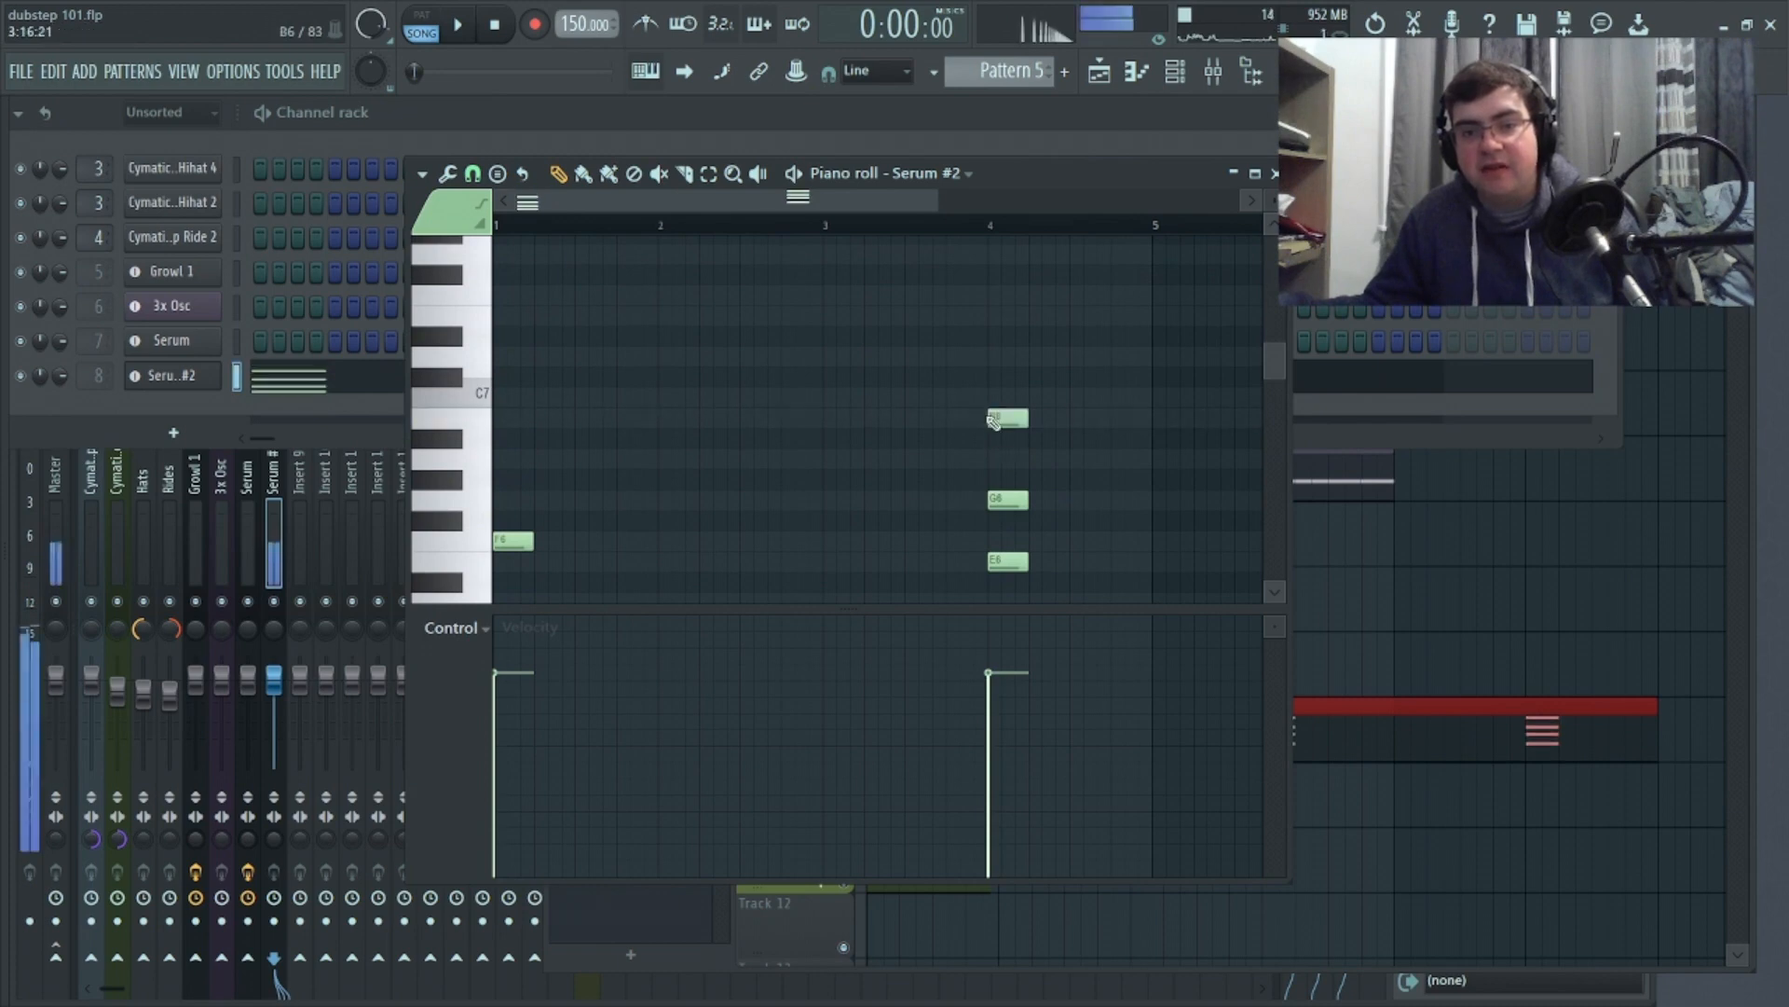
scroll(1077, 462, down, 3)
scroll(1078, 462, down, 1)
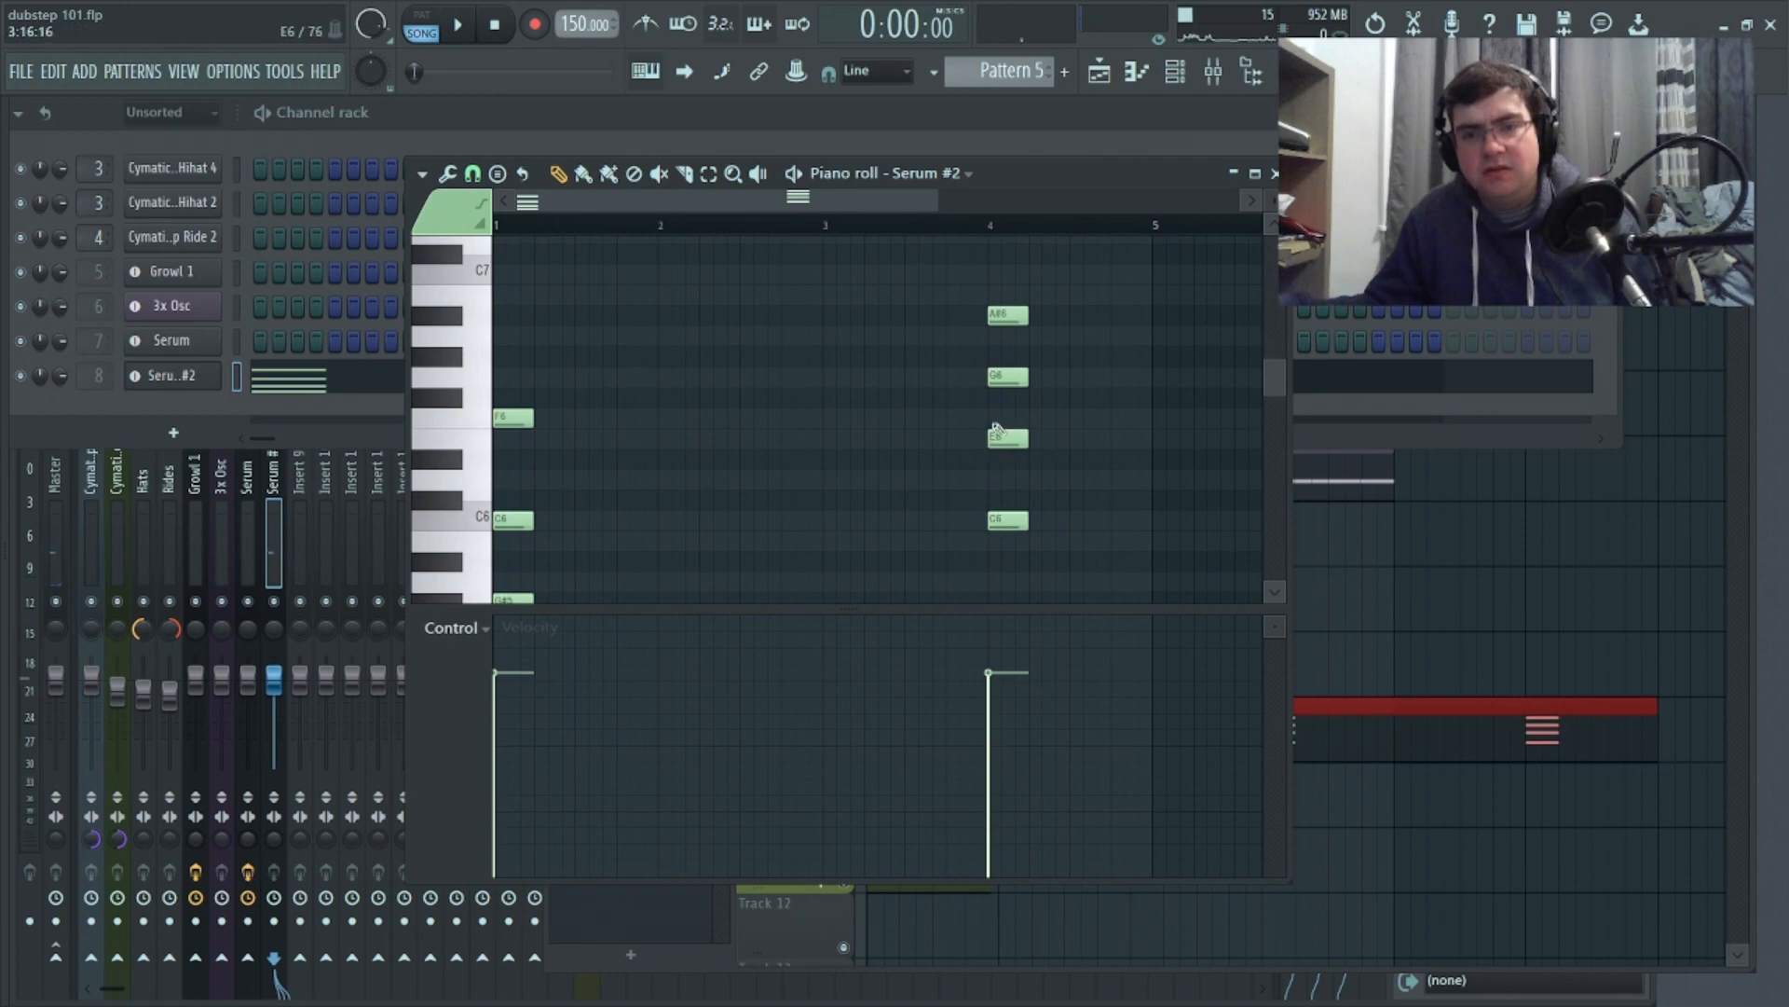
click(1002, 310)
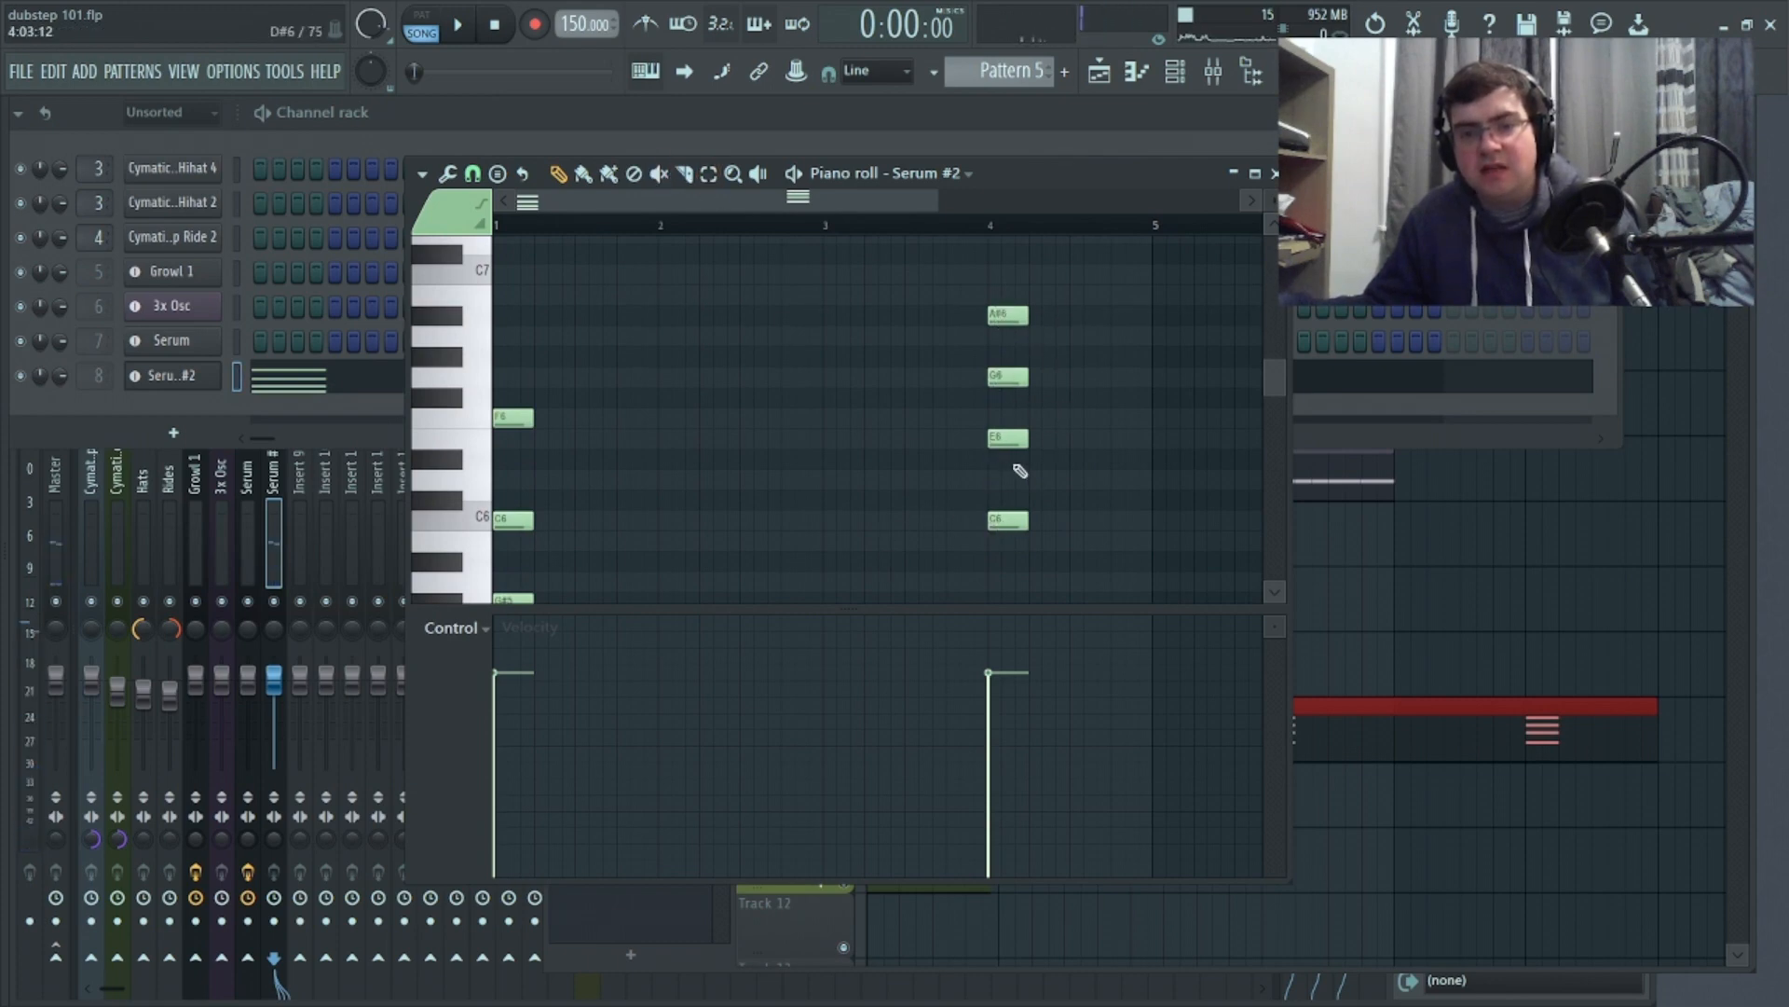
Audition the bar 1 and bar 4 chords with the Playback tool
click(757, 174)
click(991, 387)
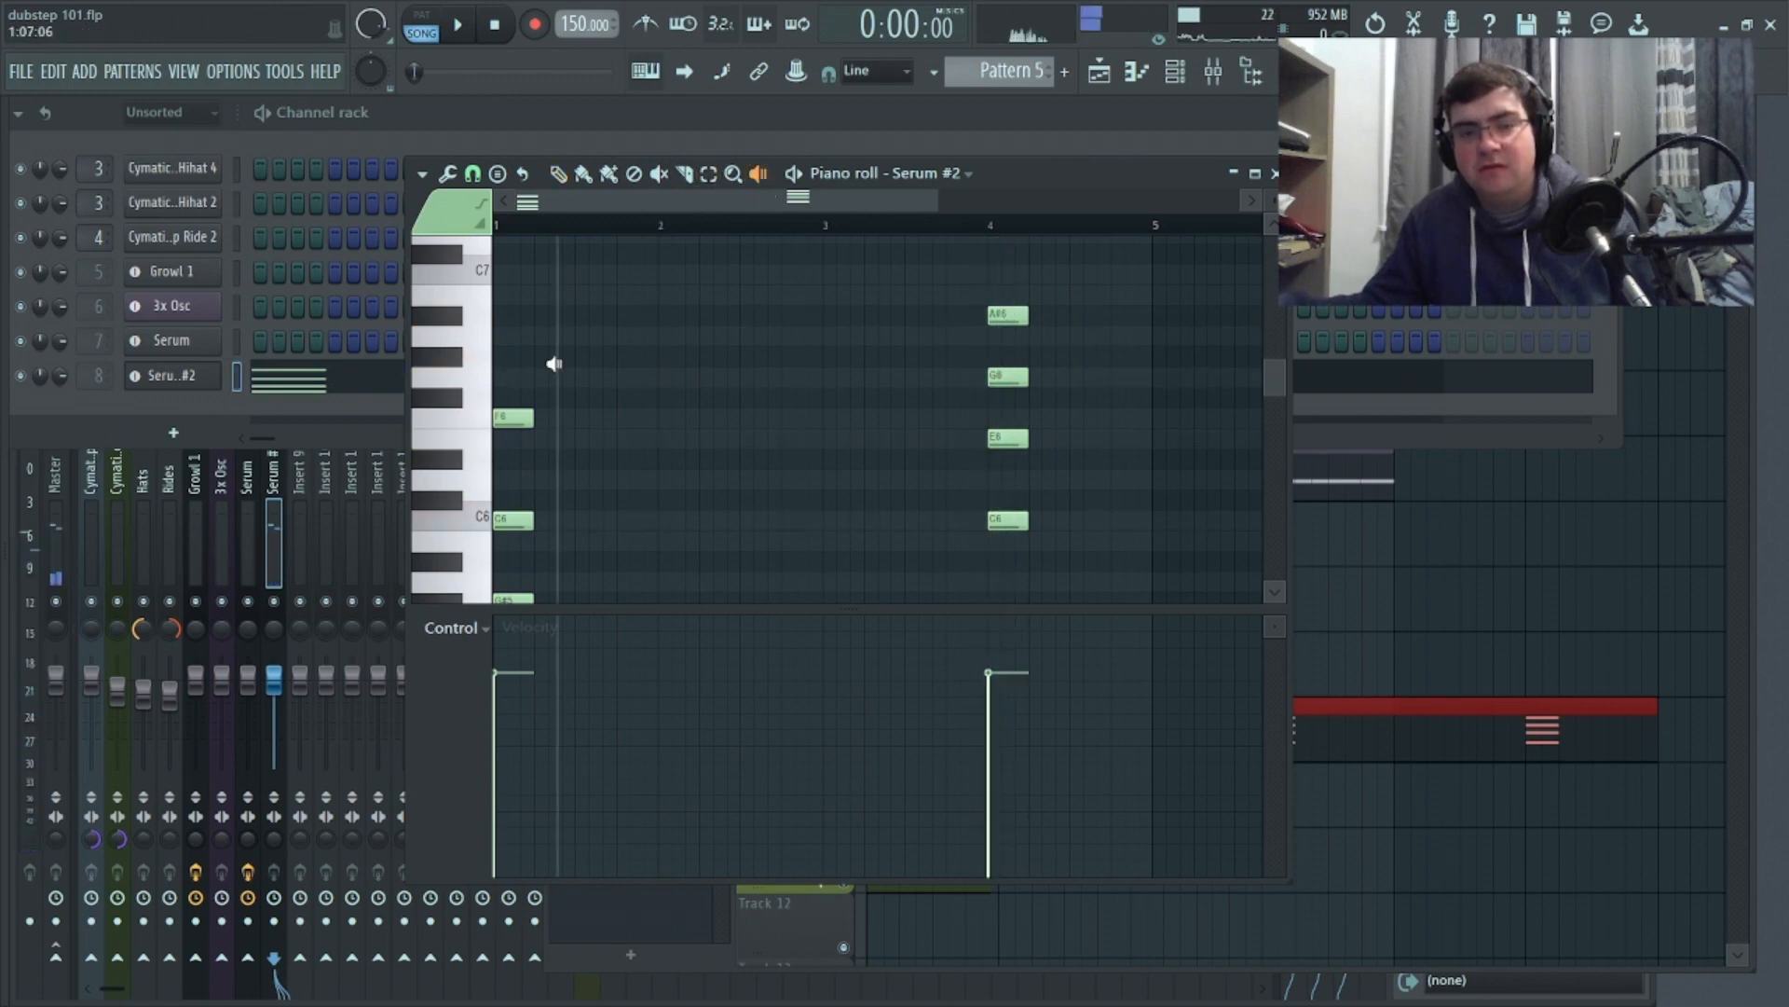
click(503, 381)
click(1011, 407)
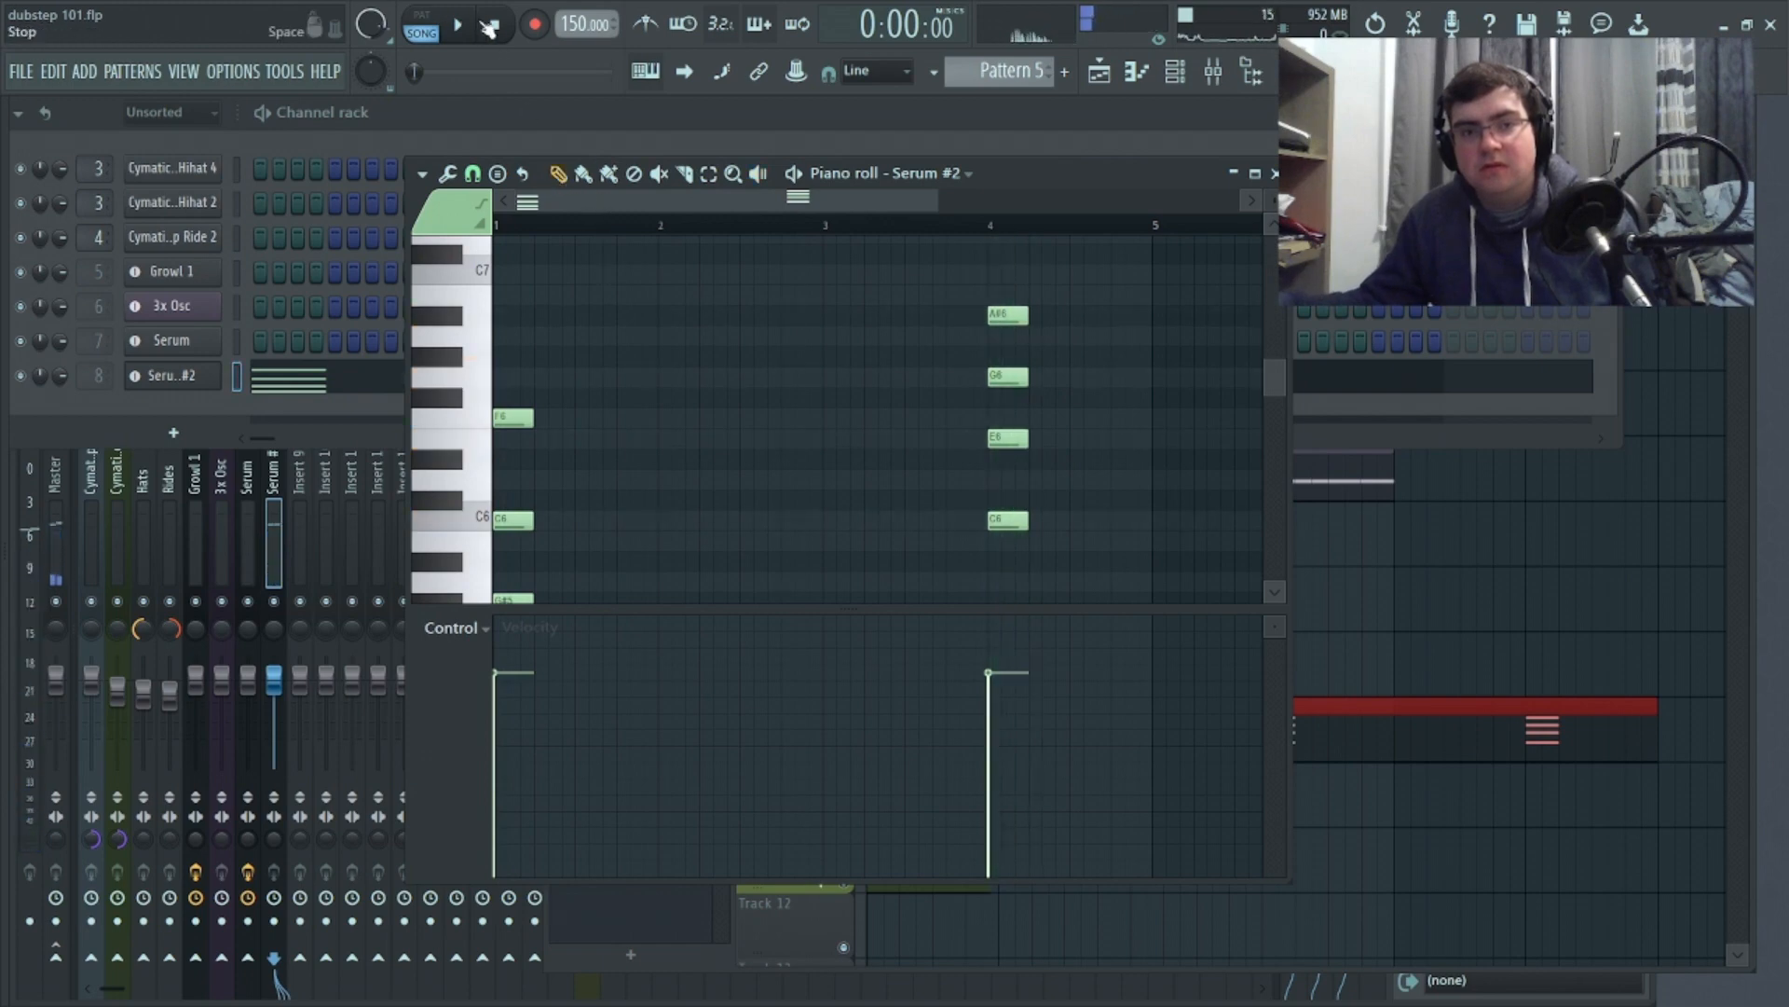
Lower the two highest notes of the bar 4 chord by one octave to G5 and A#5
scroll(932, 457, down, 4)
scroll(908, 492, up, 4)
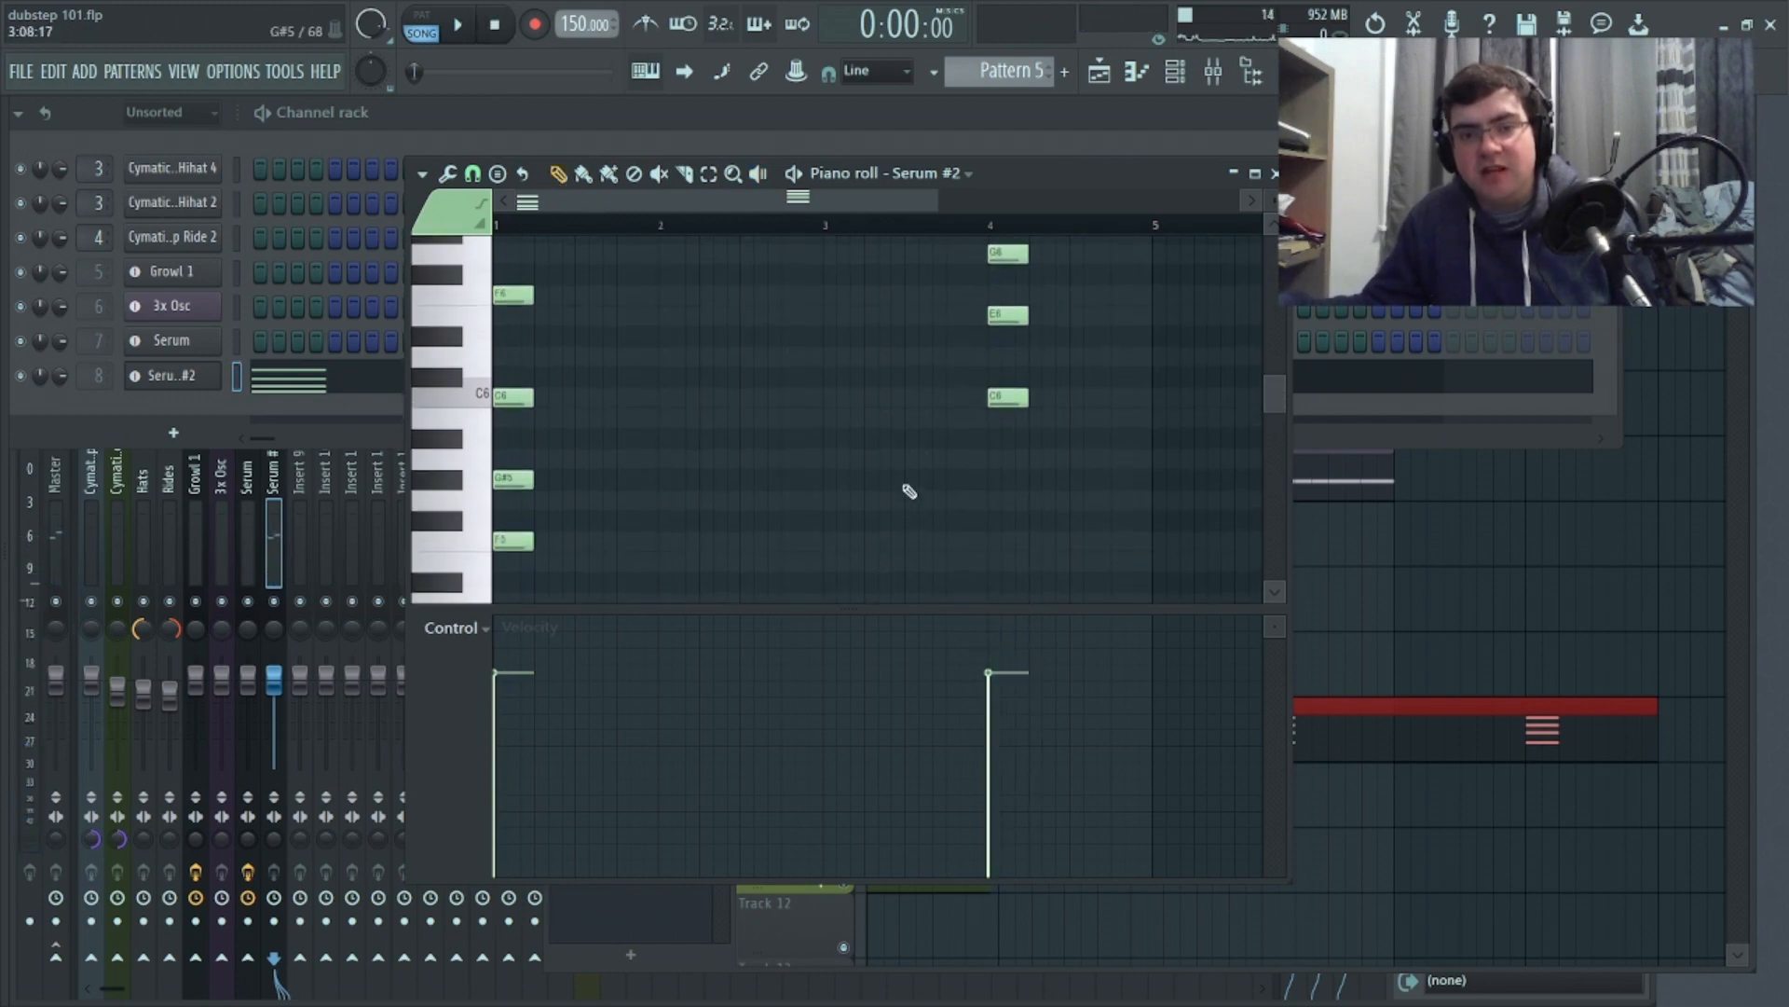
drag(951, 406, 1072, 289)
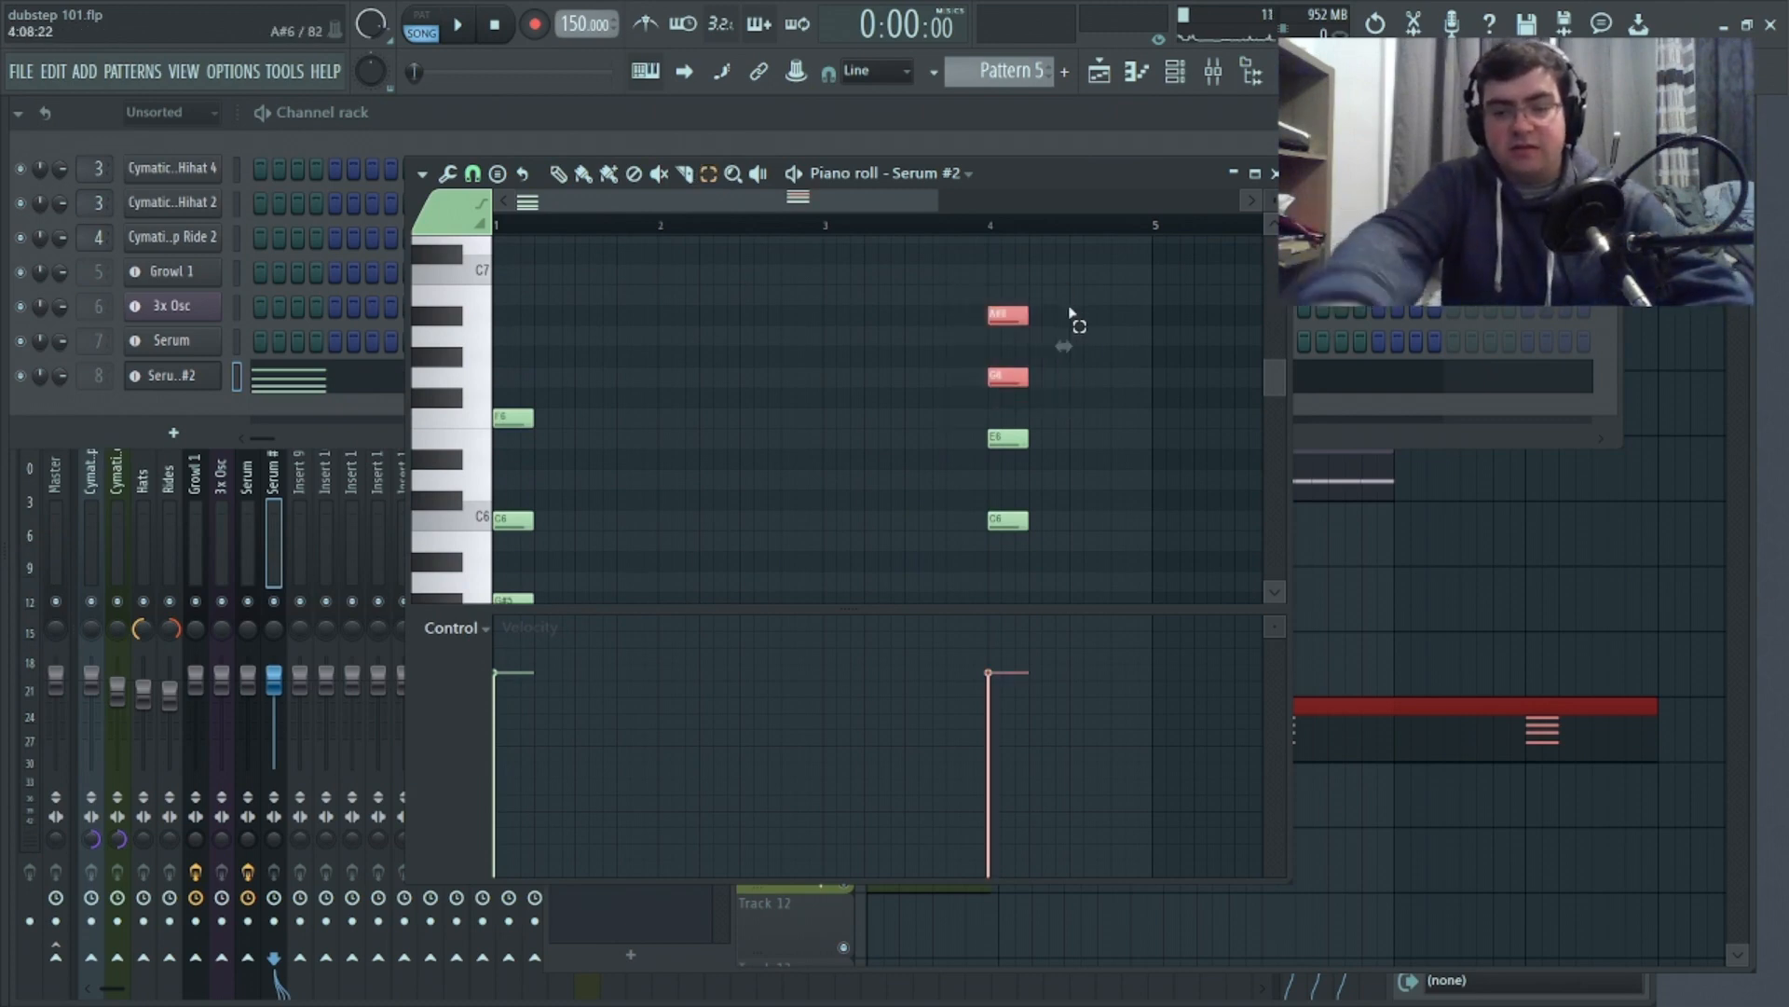
key(ctrl+Down)
scroll(1072, 317, down, 1)
scroll(1113, 338, down, 1)
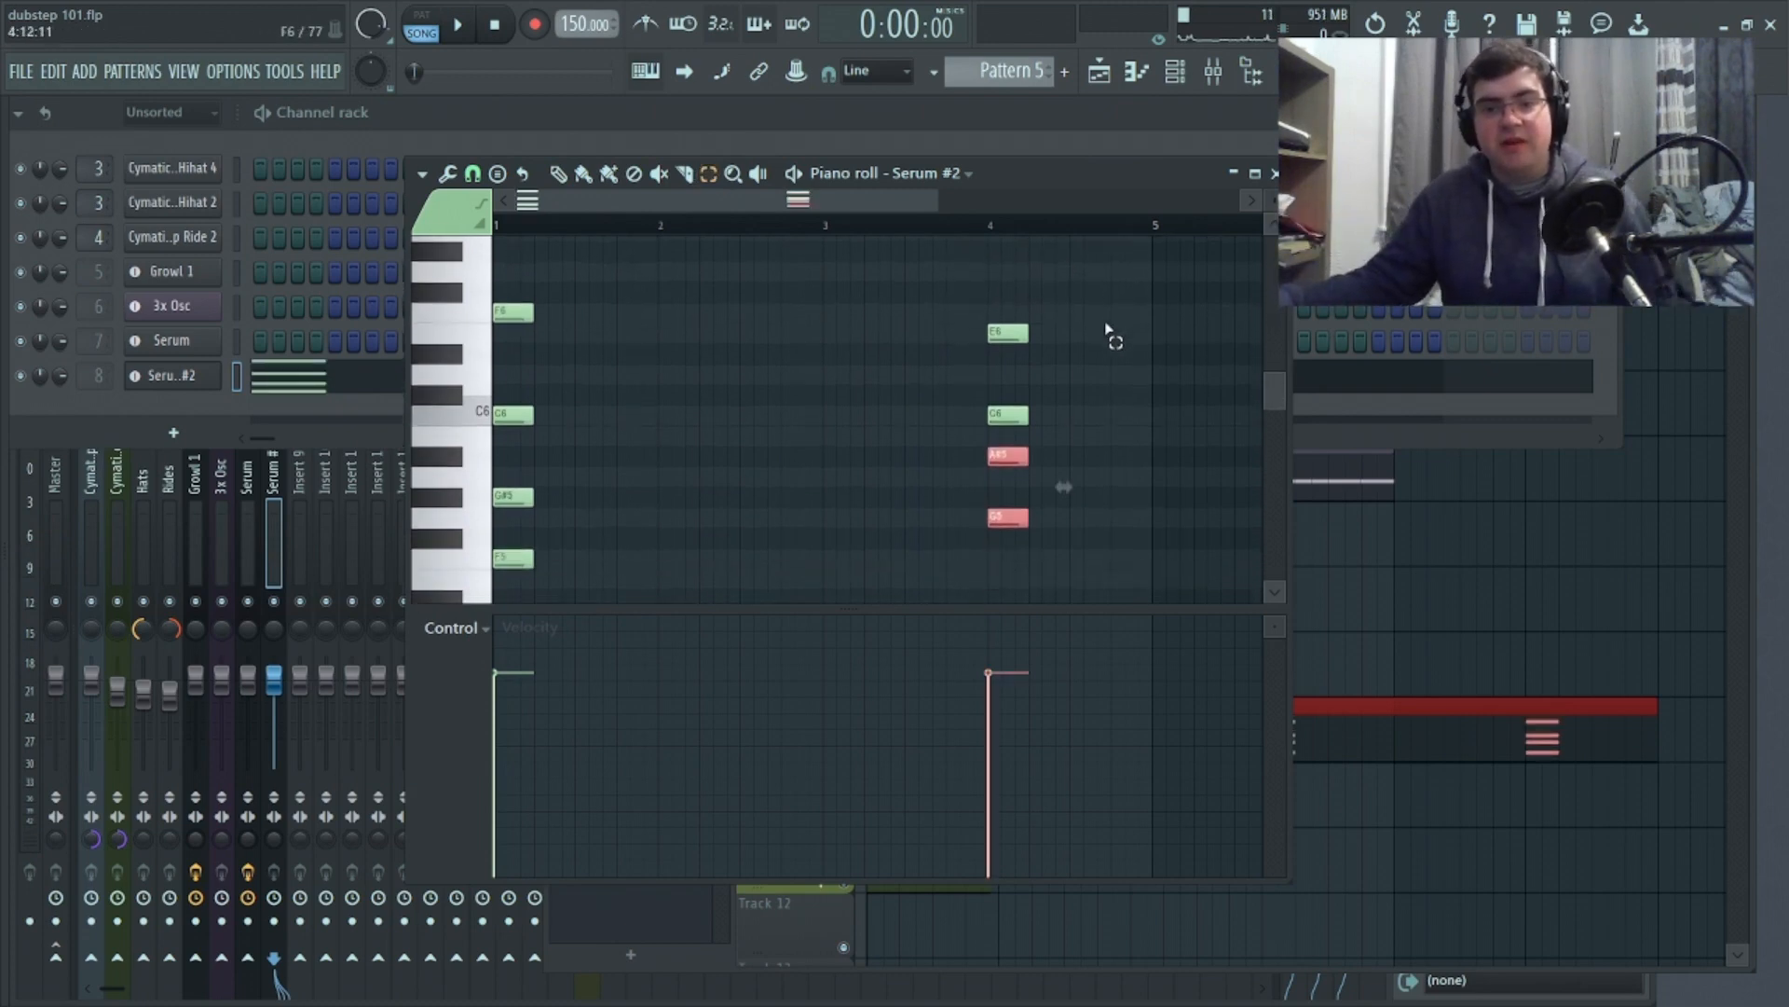
scroll(1090, 340, down, 2)
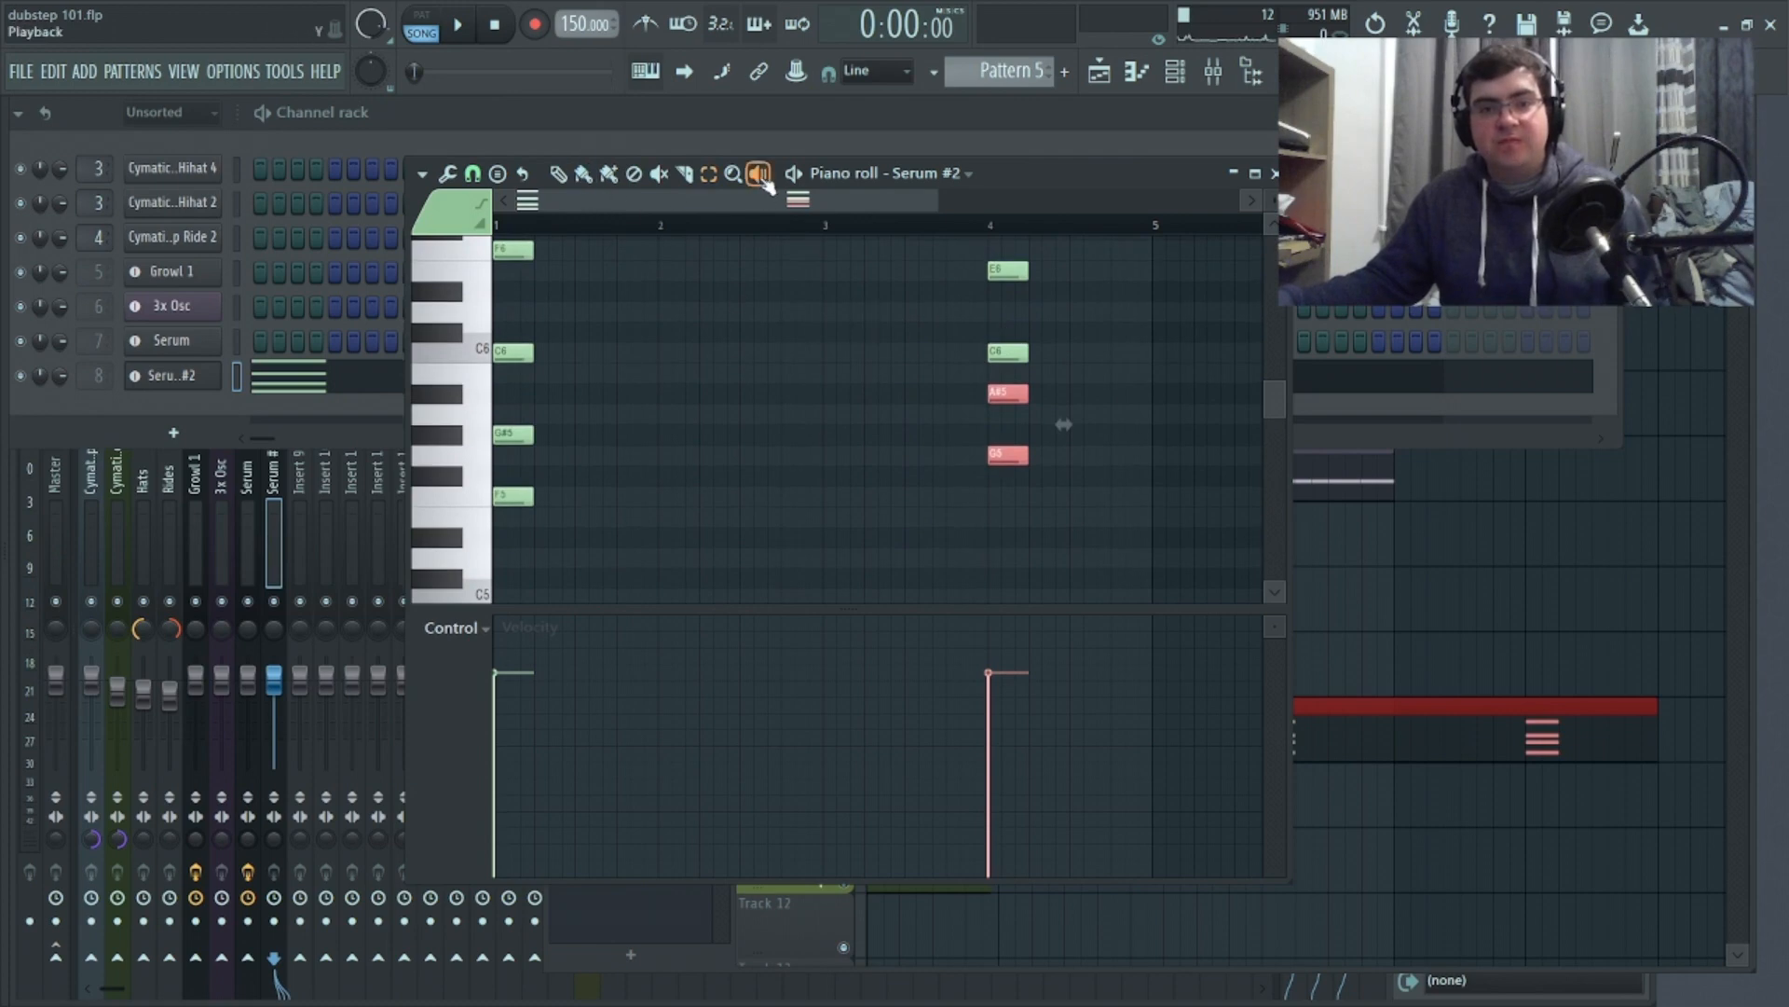
Play back both chords to compare the revised bar 4 voicing with the first chord
click(504, 294)
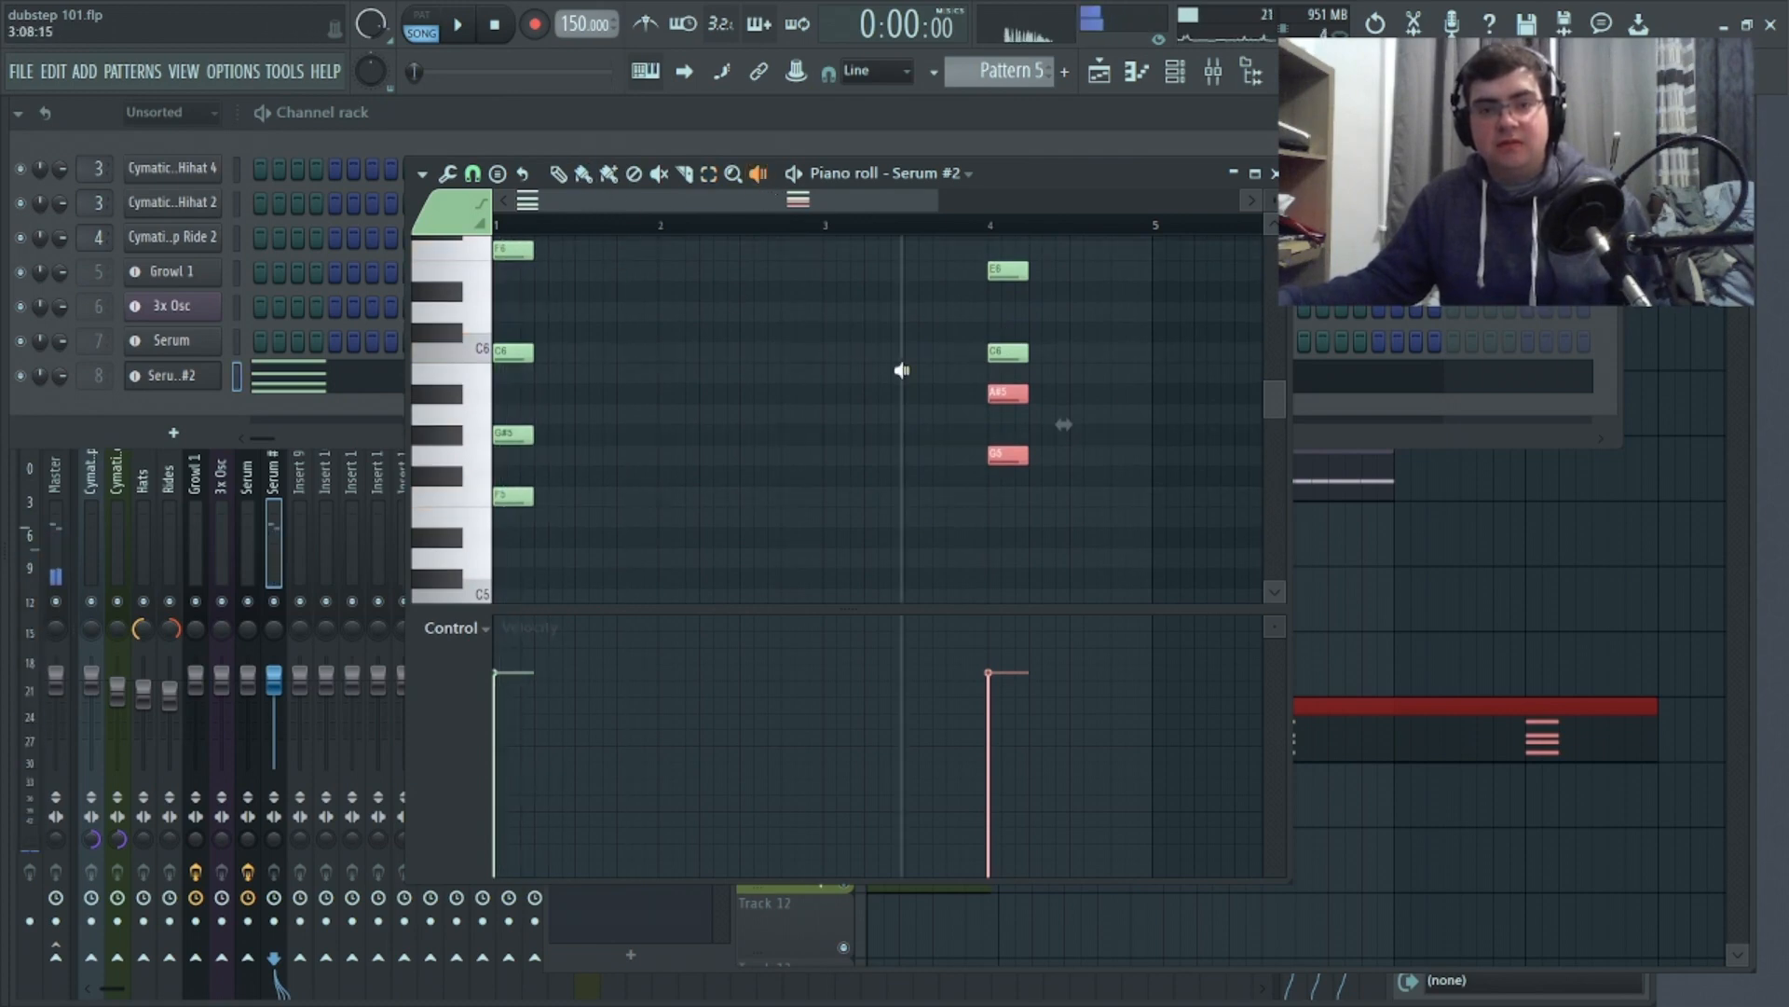
click(1010, 362)
click(506, 393)
click(498, 30)
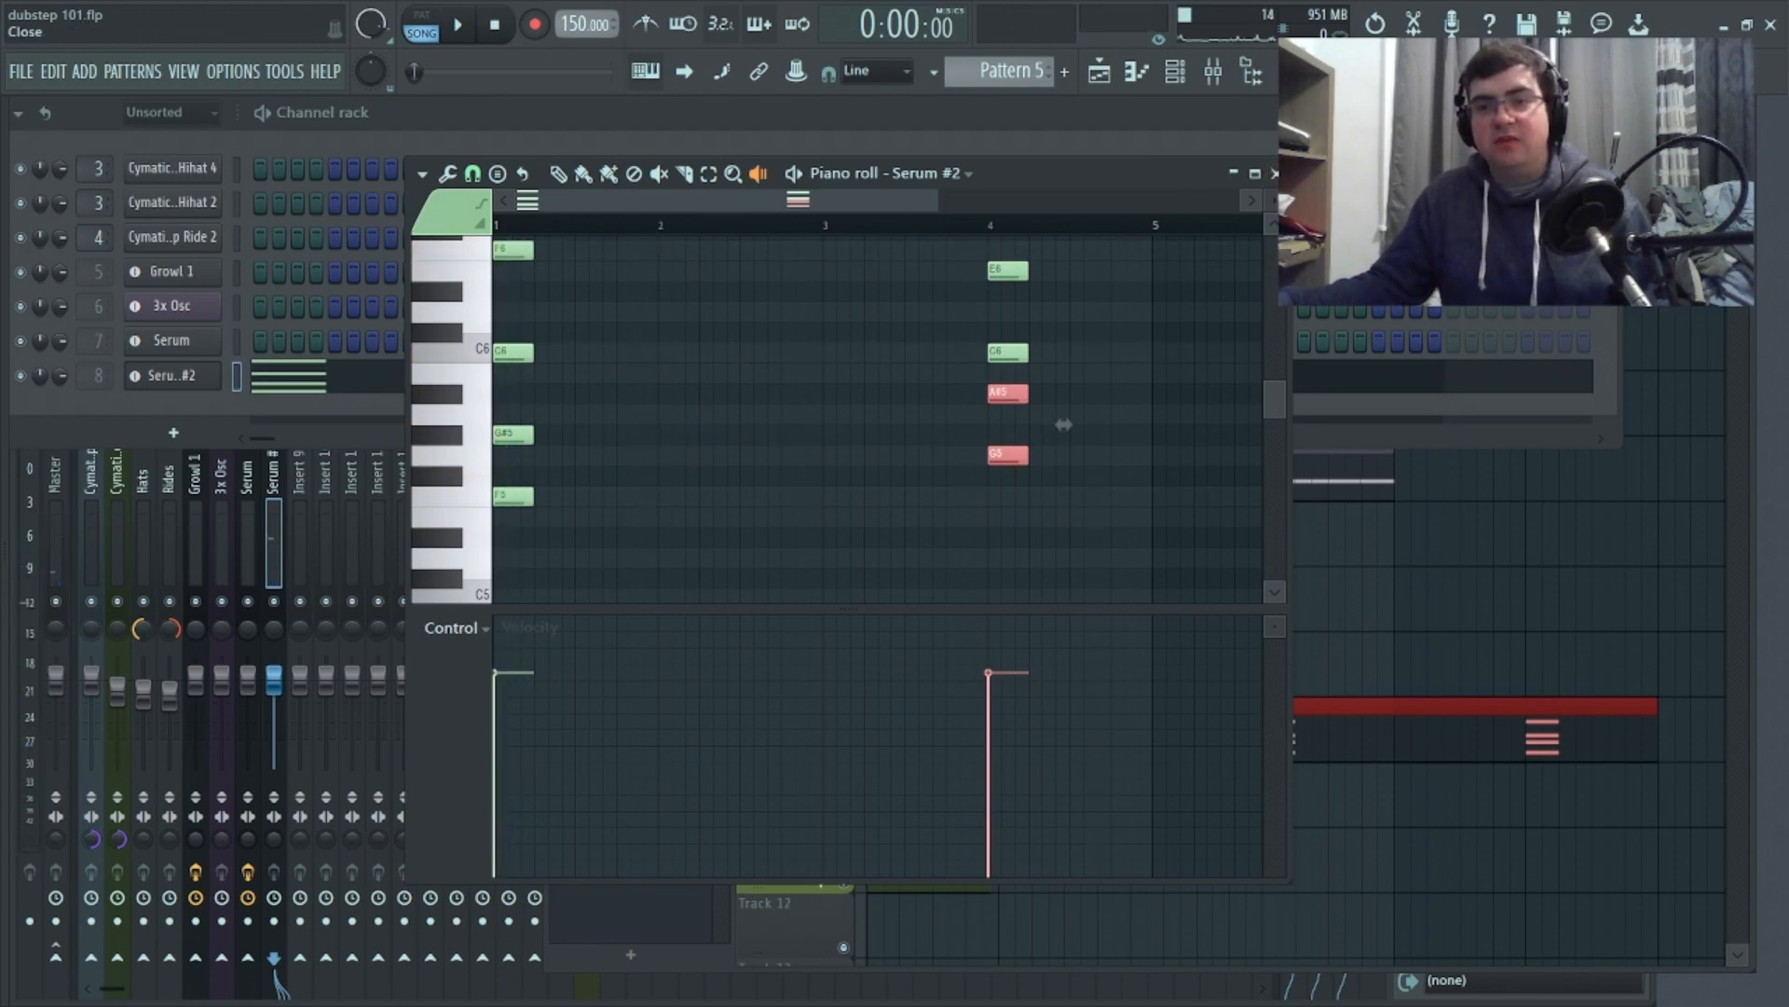
Return to the playlist, remove the Pattern 5 clip starting at bar 3, and play the song
click(1274, 173)
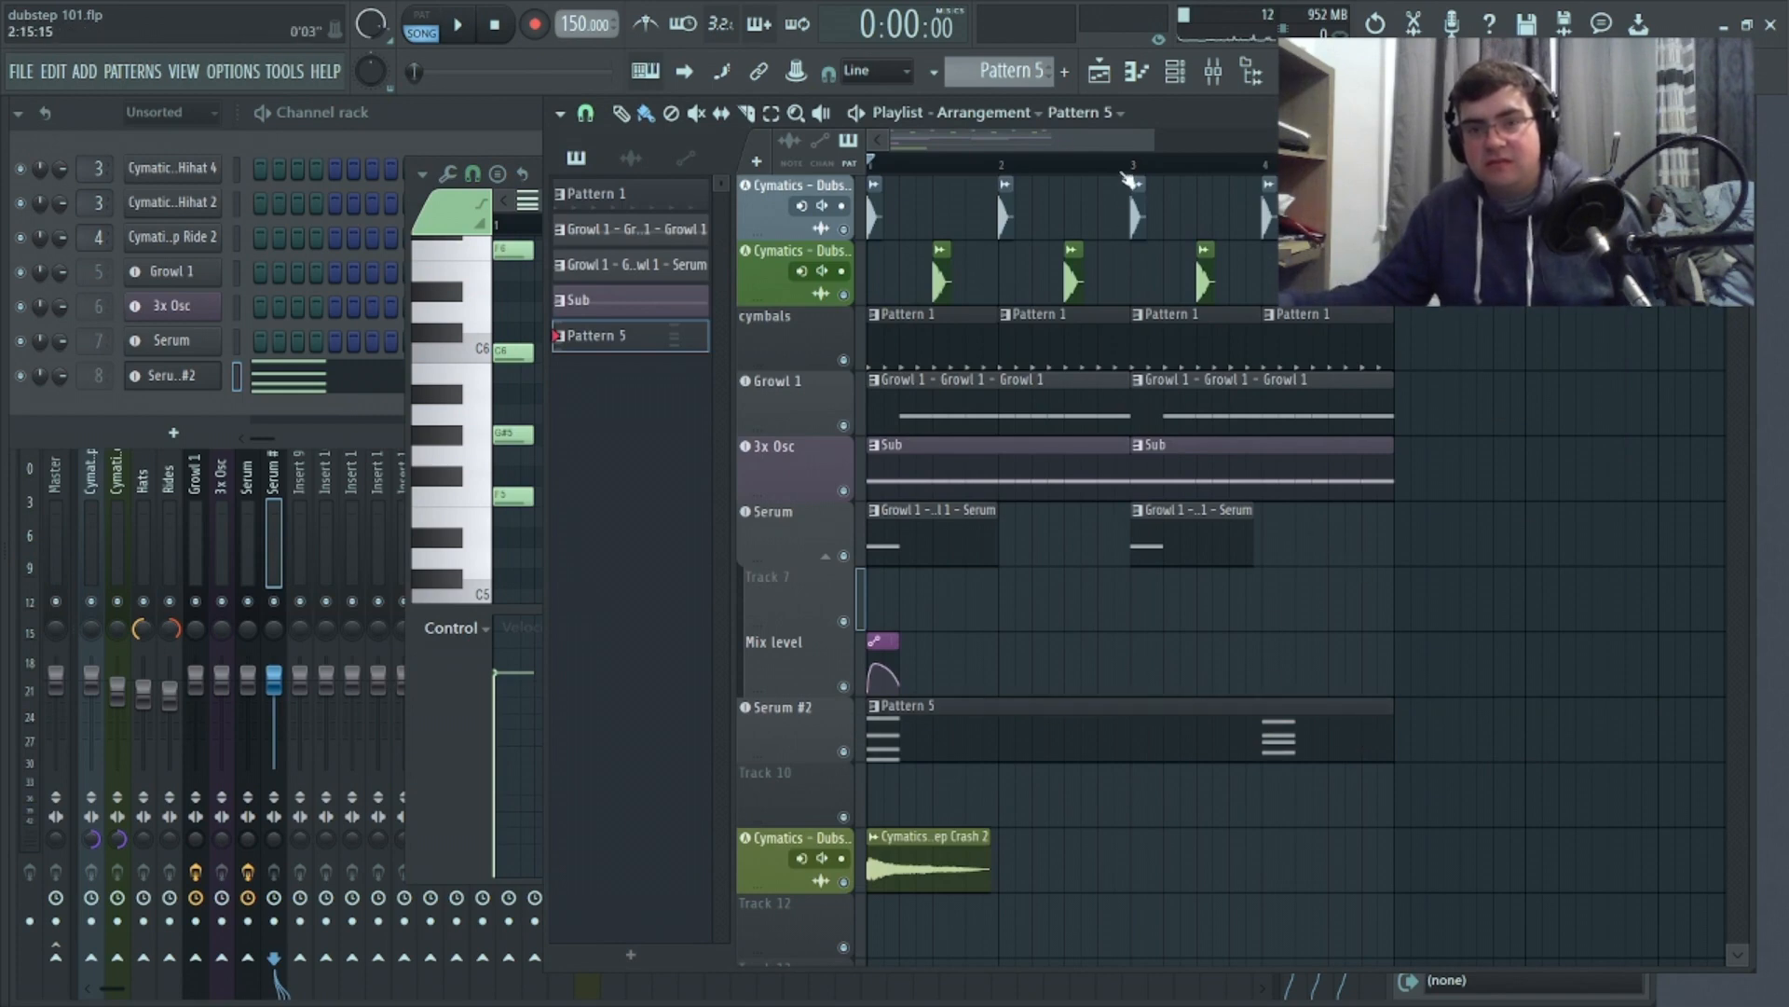
click(471, 28)
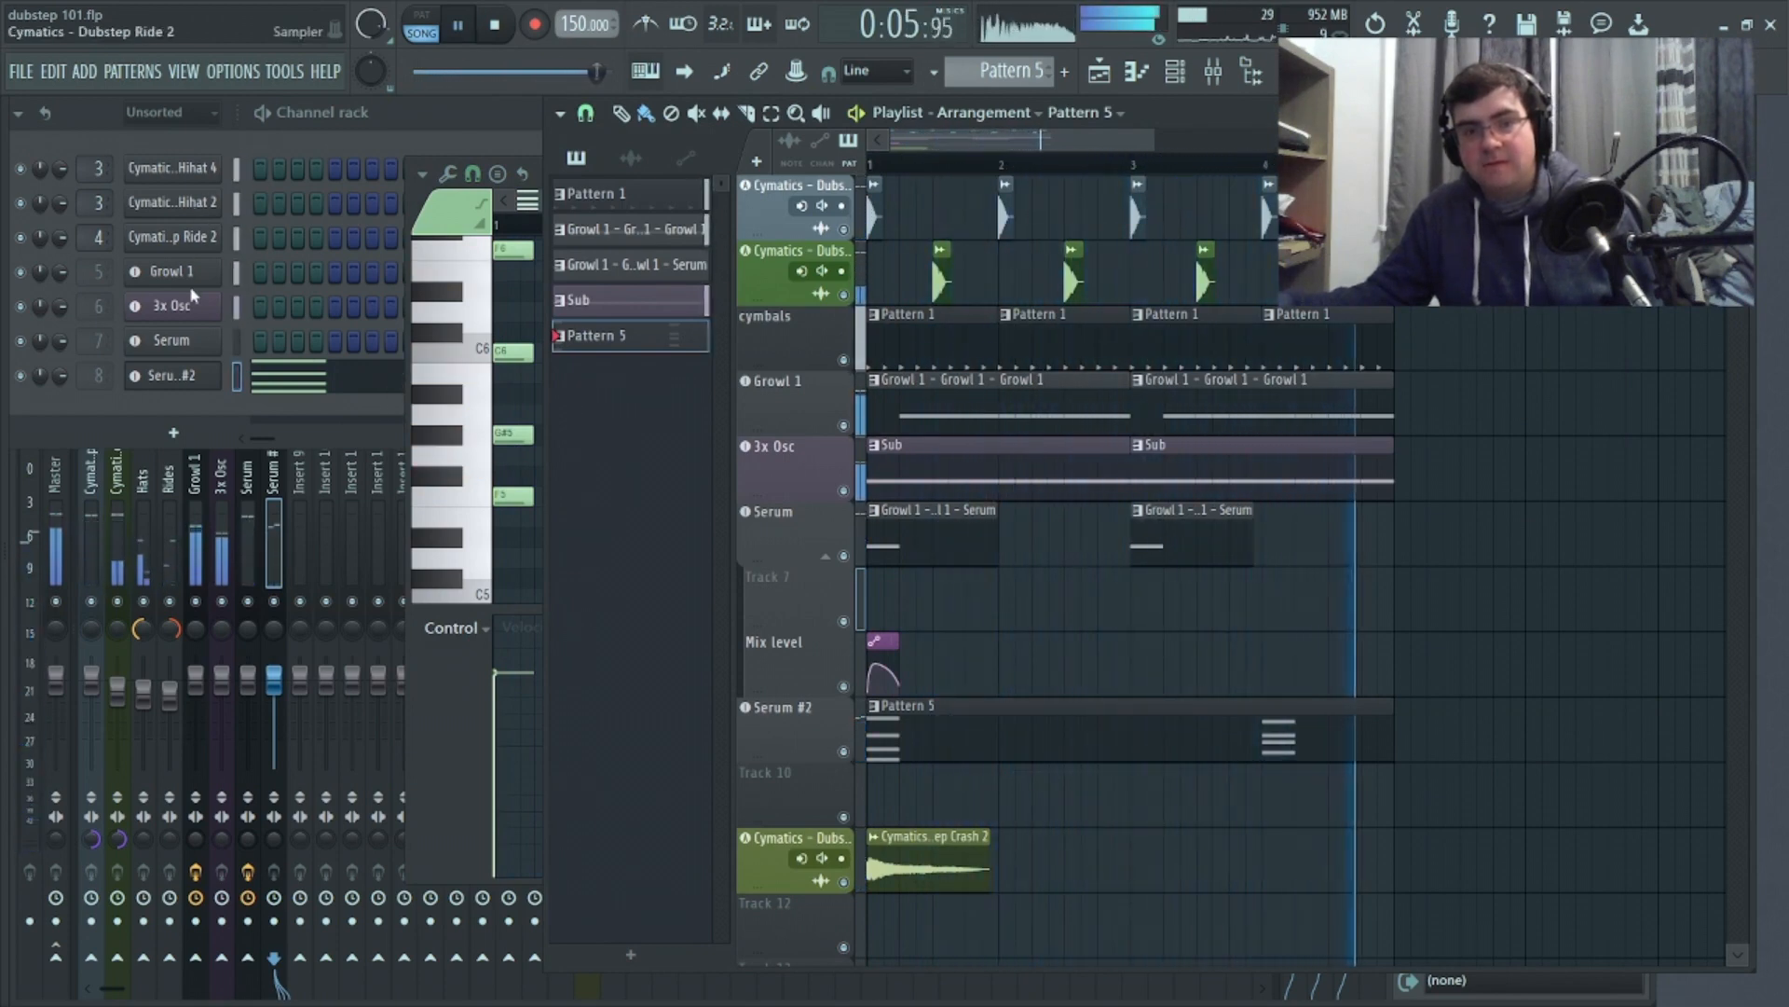
click(495, 26)
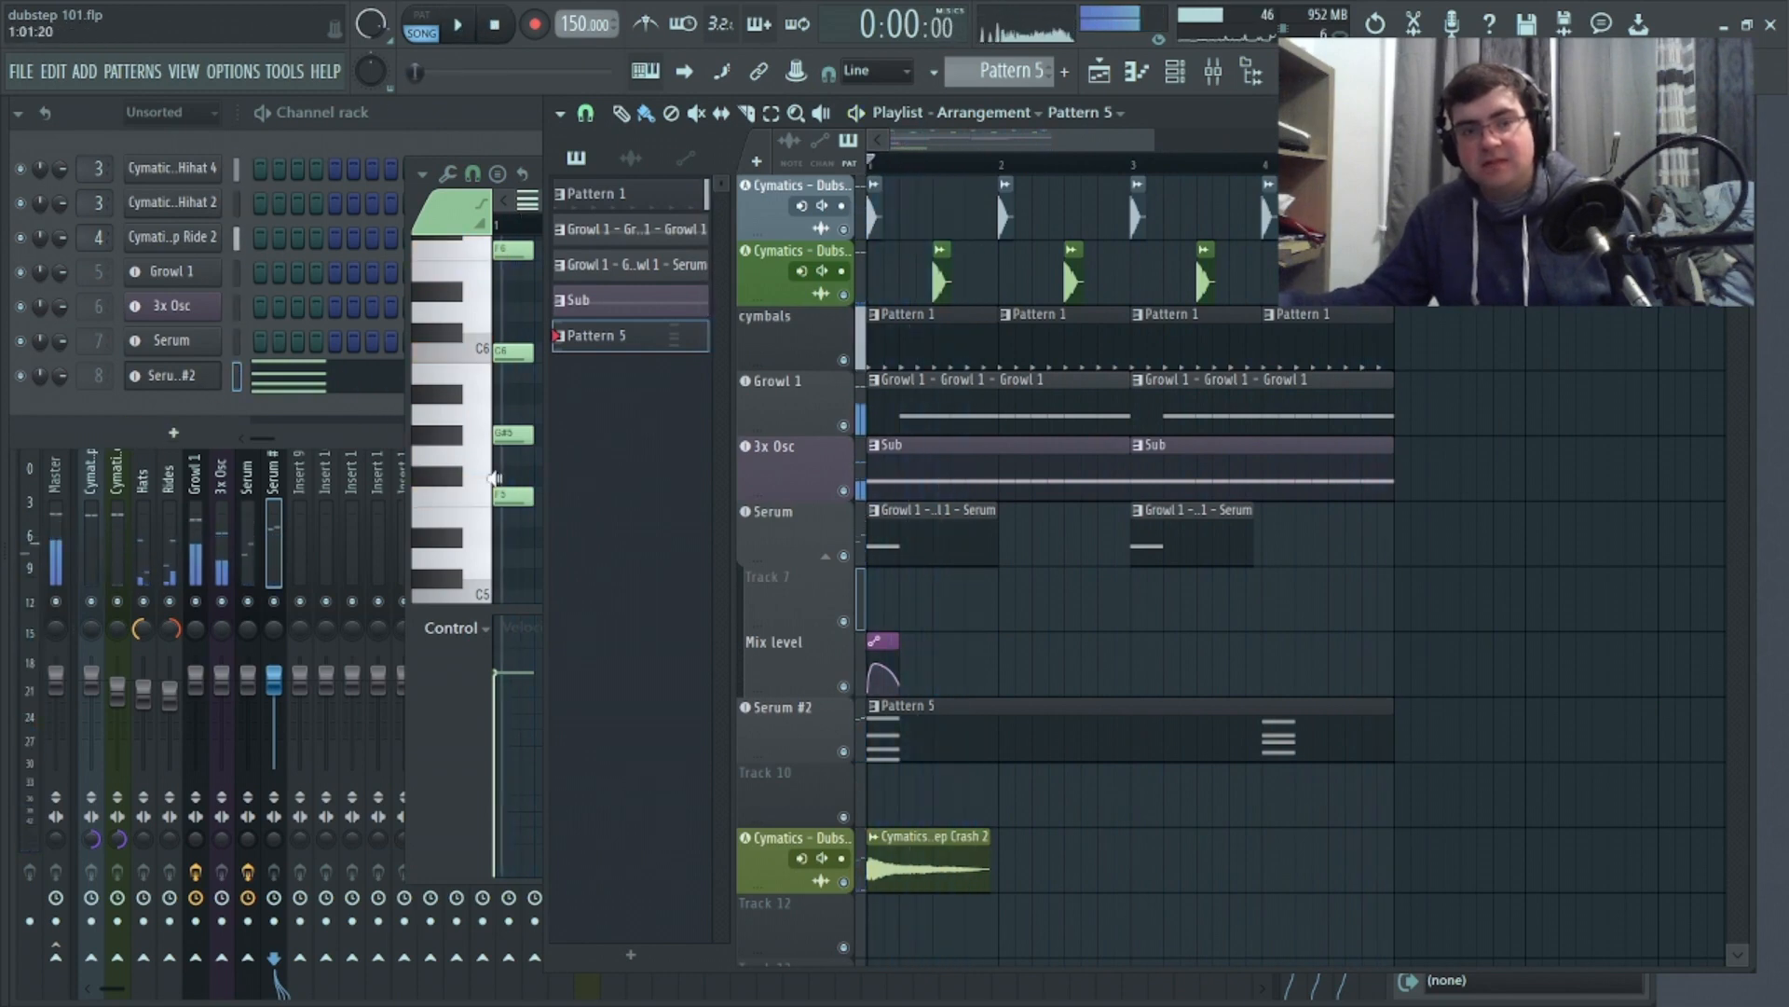
Move Serum #2's whole bar 4 chord to beat 3 of that bar, and play the arrangement
click(428, 720)
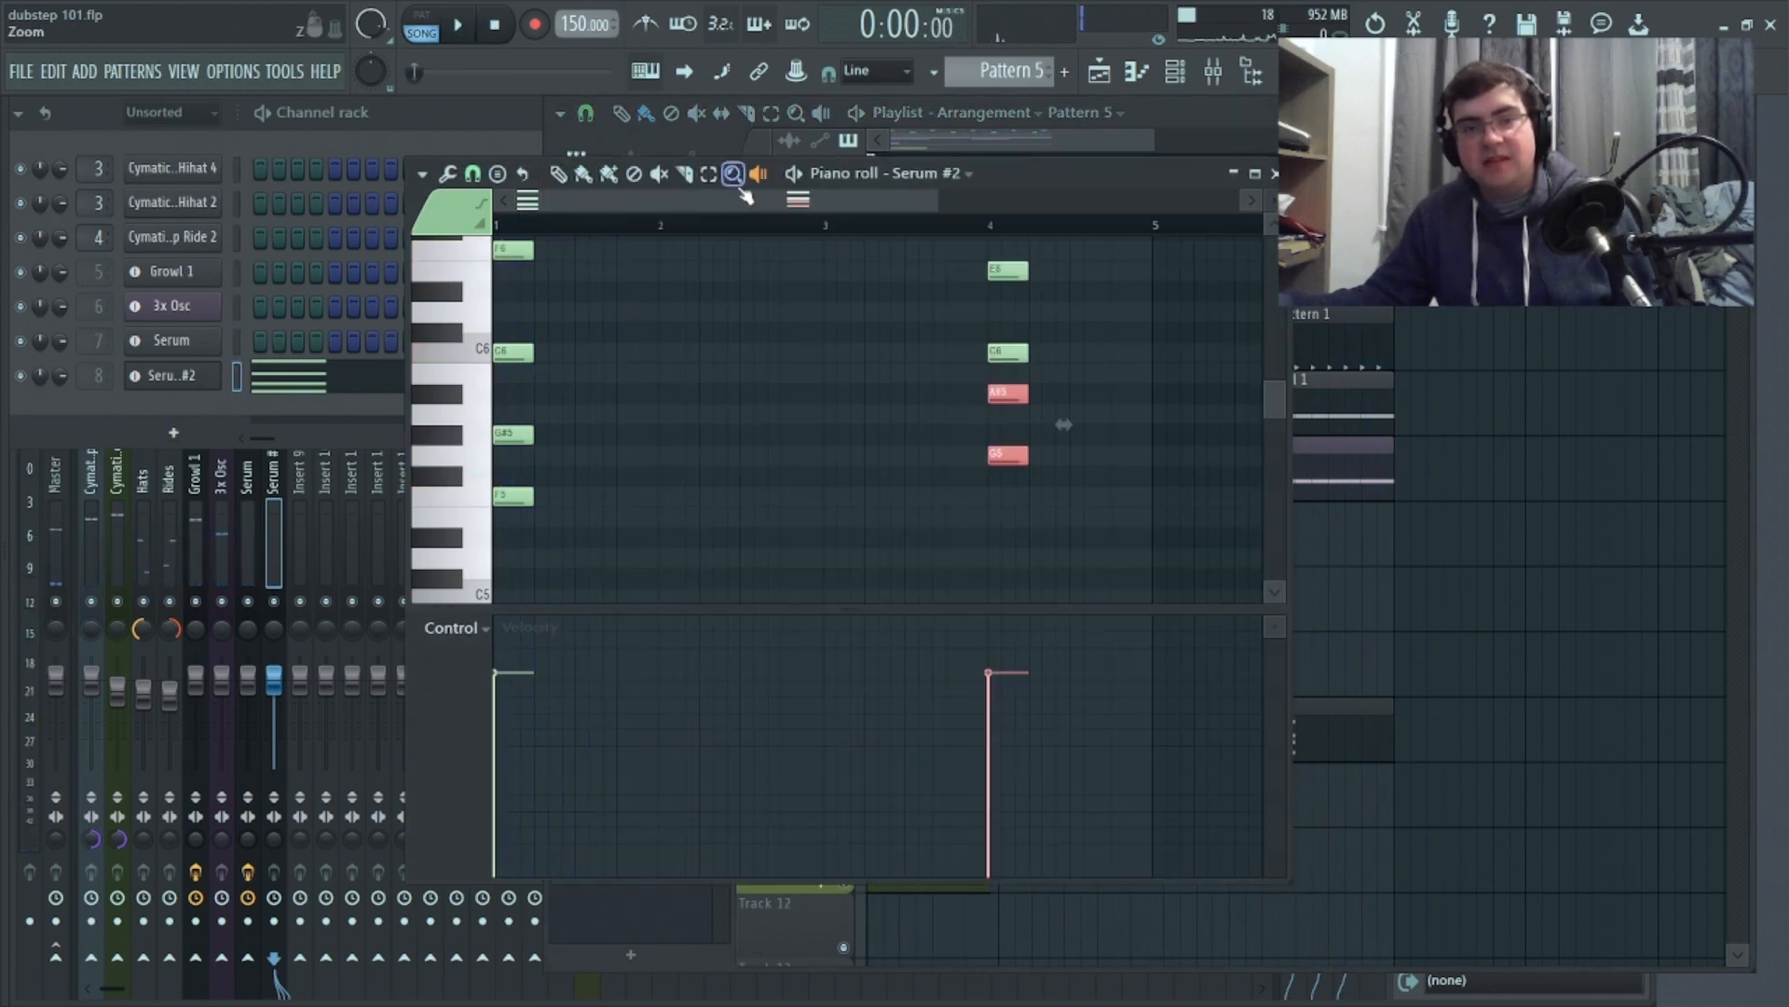
drag(959, 524, 1054, 287)
click(1054, 287)
drag(977, 564, 1095, 261)
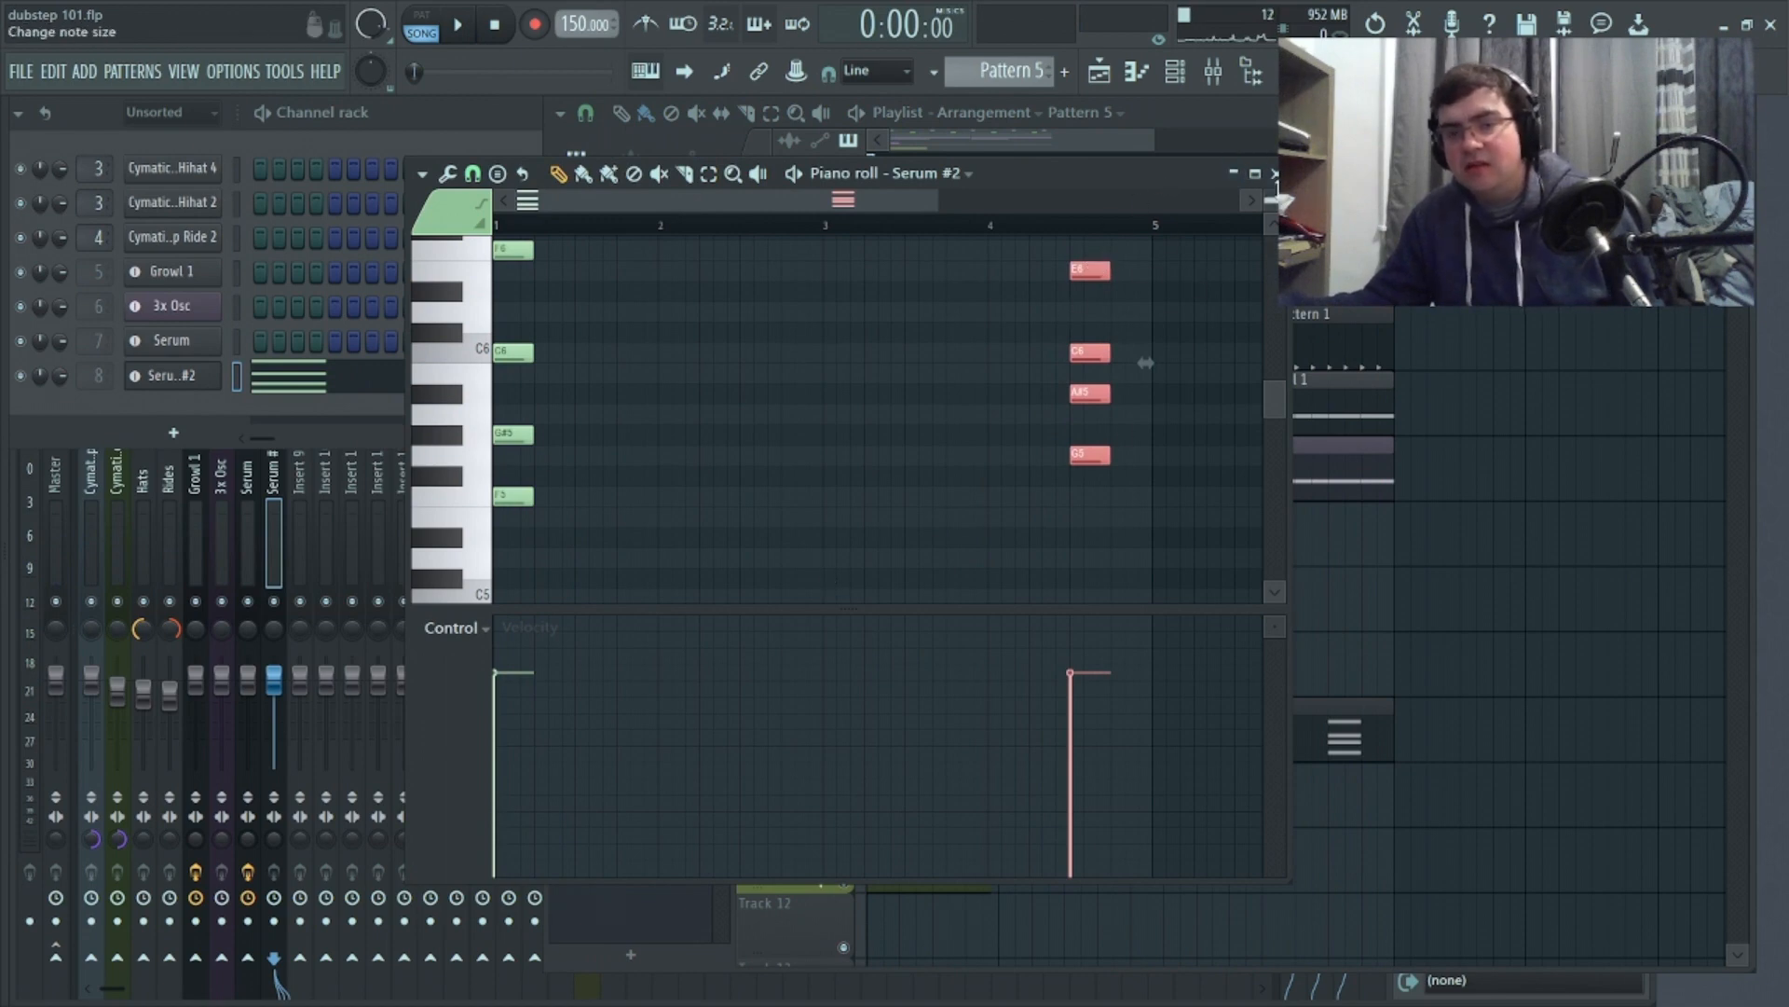
key(Escape)
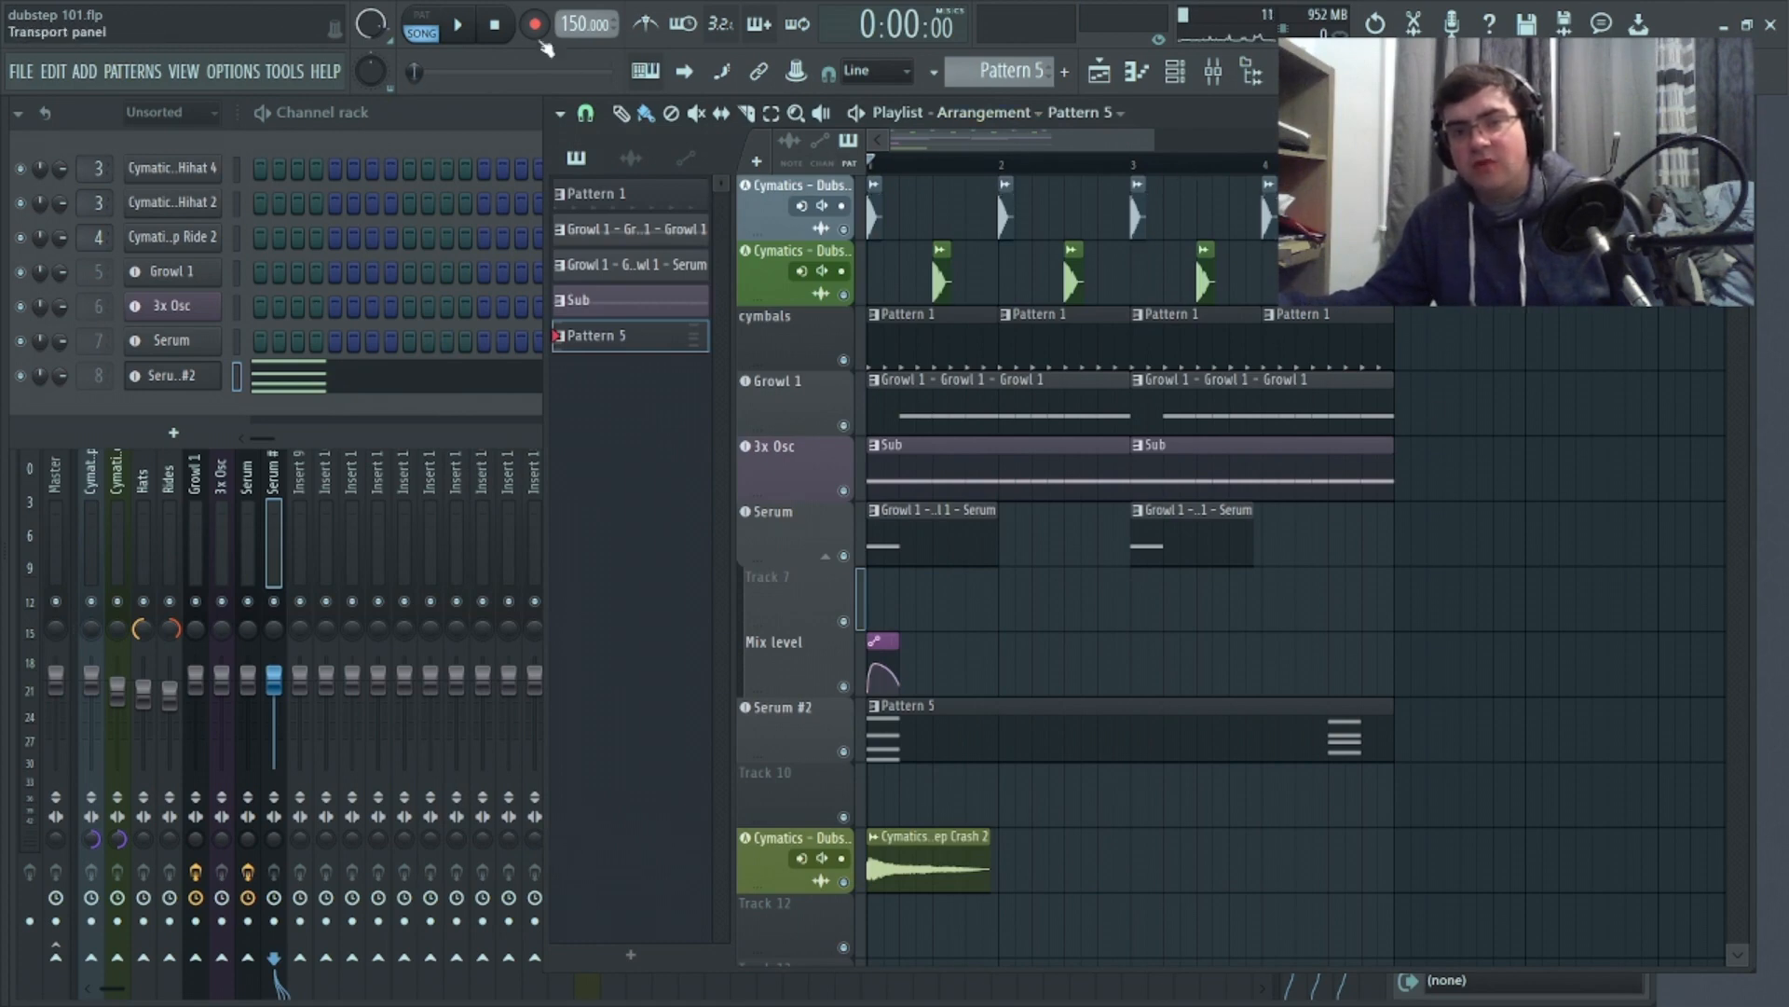
click(465, 25)
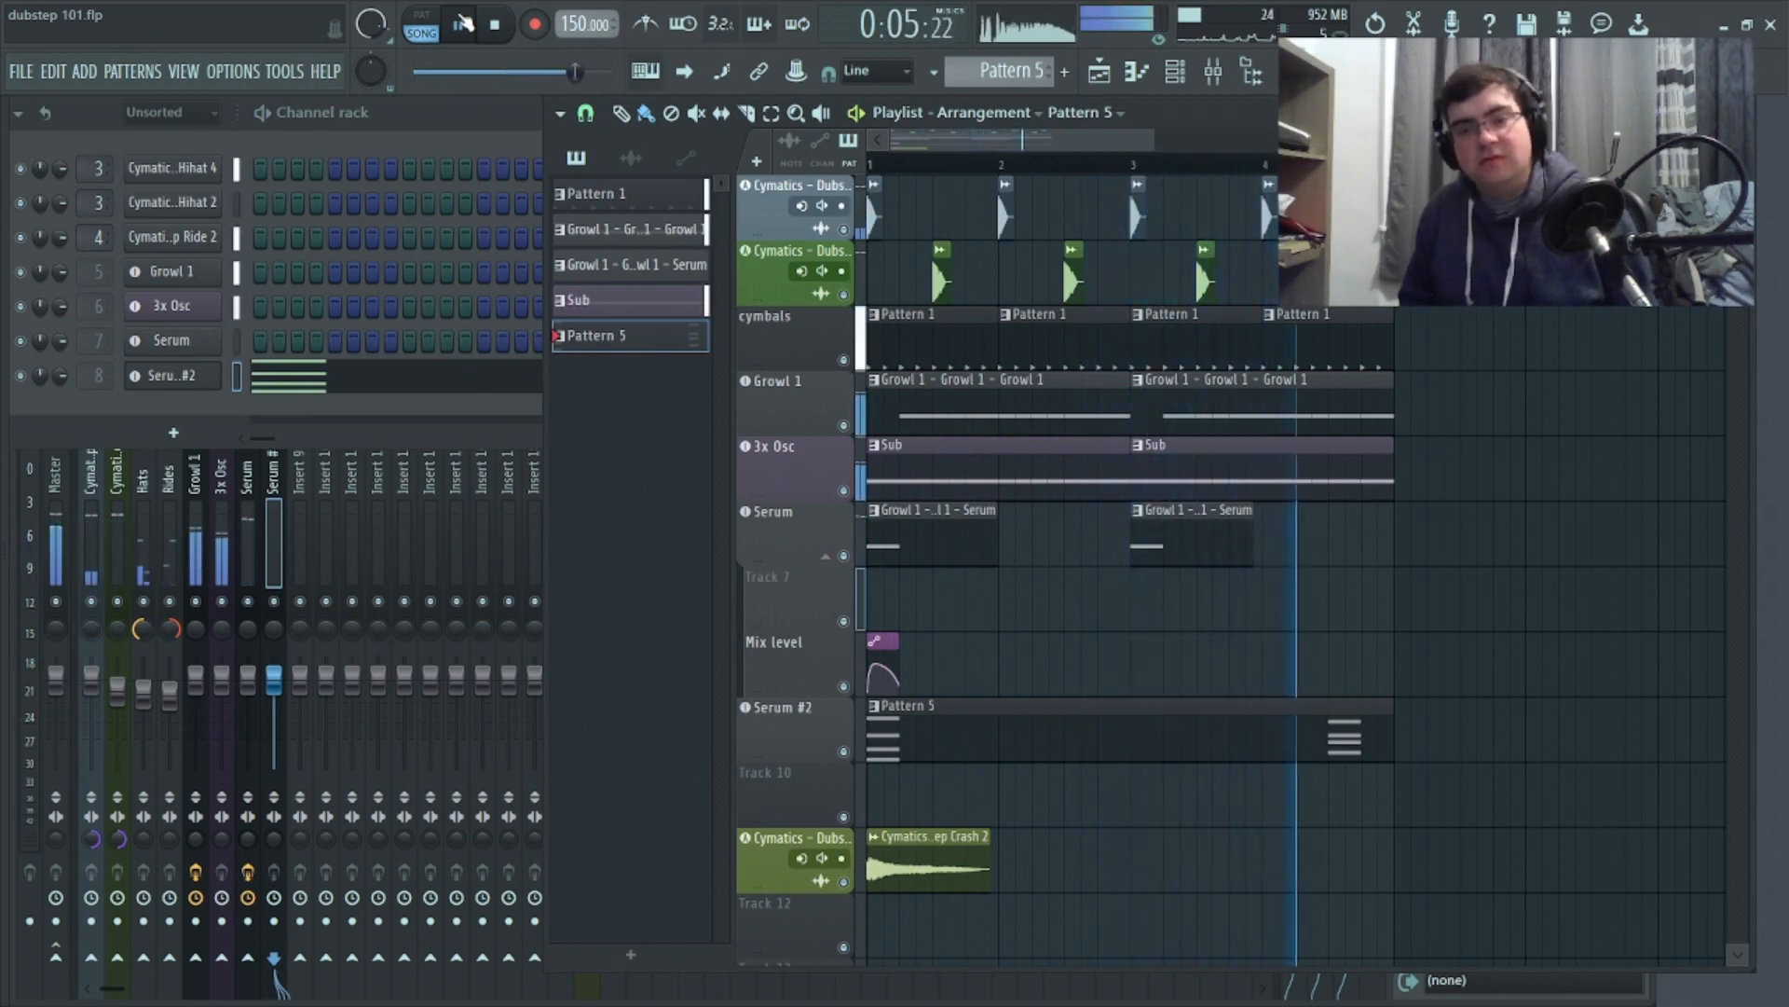
key(space)
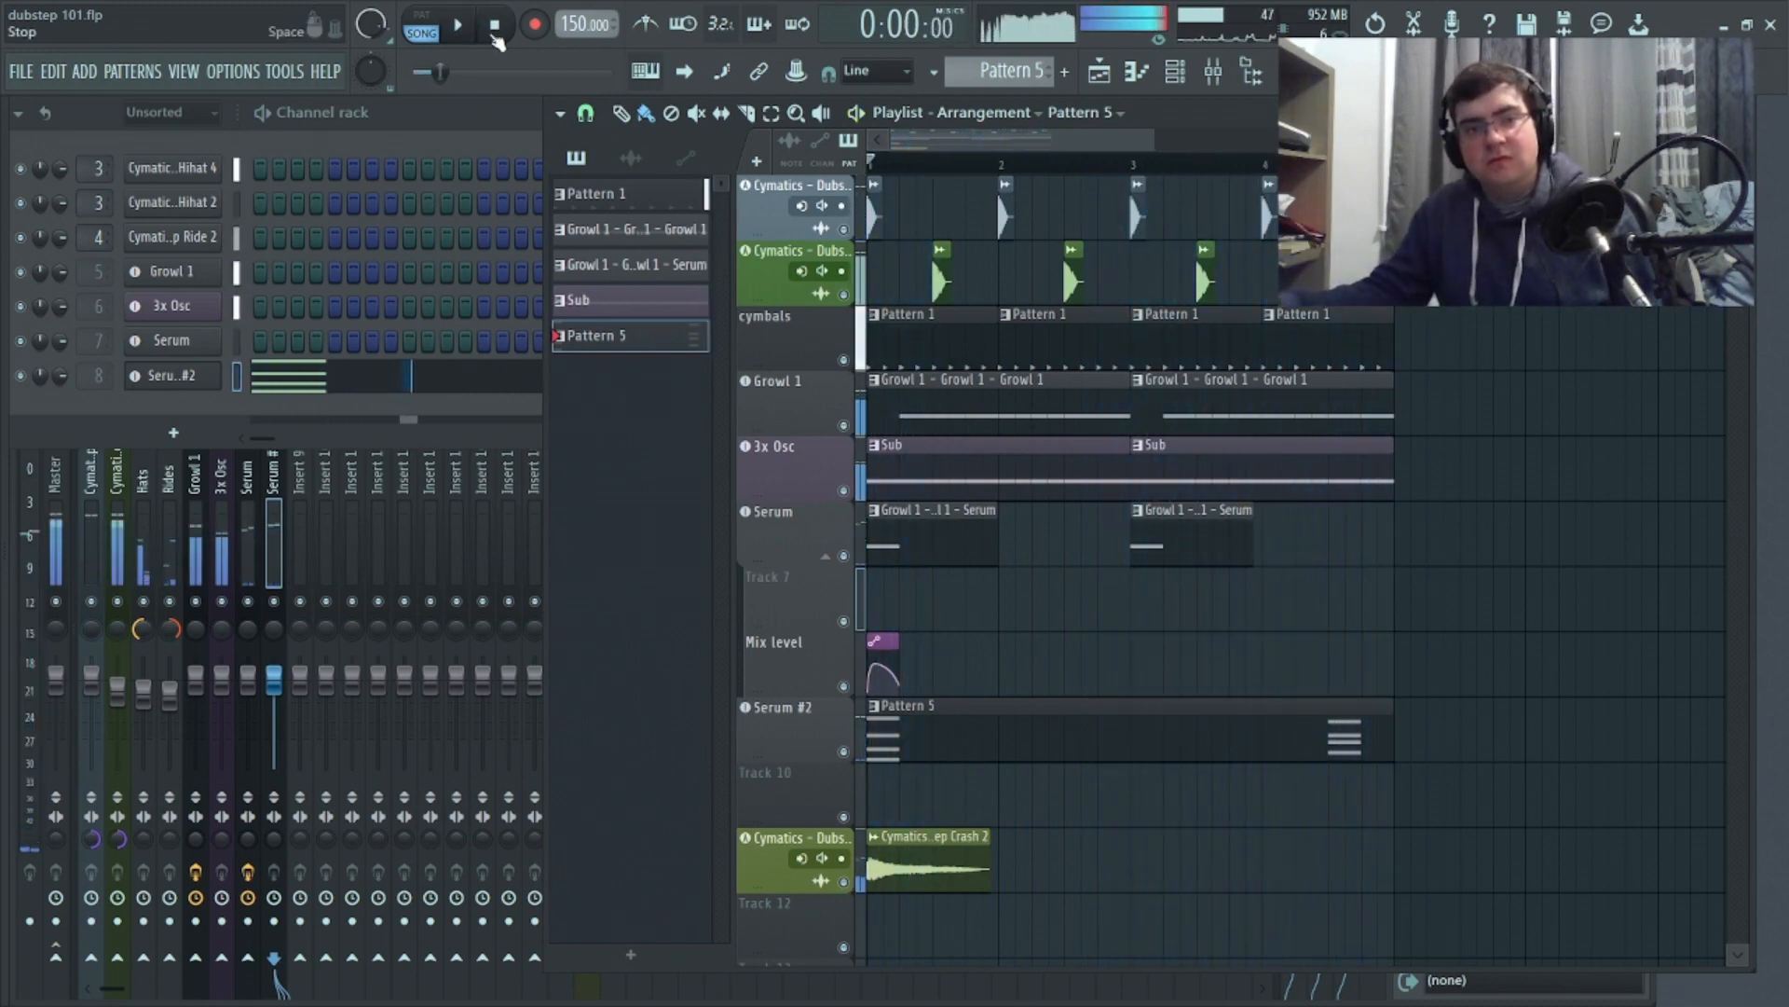
Open the Serum #2 synth from the channel rack
click(372, 104)
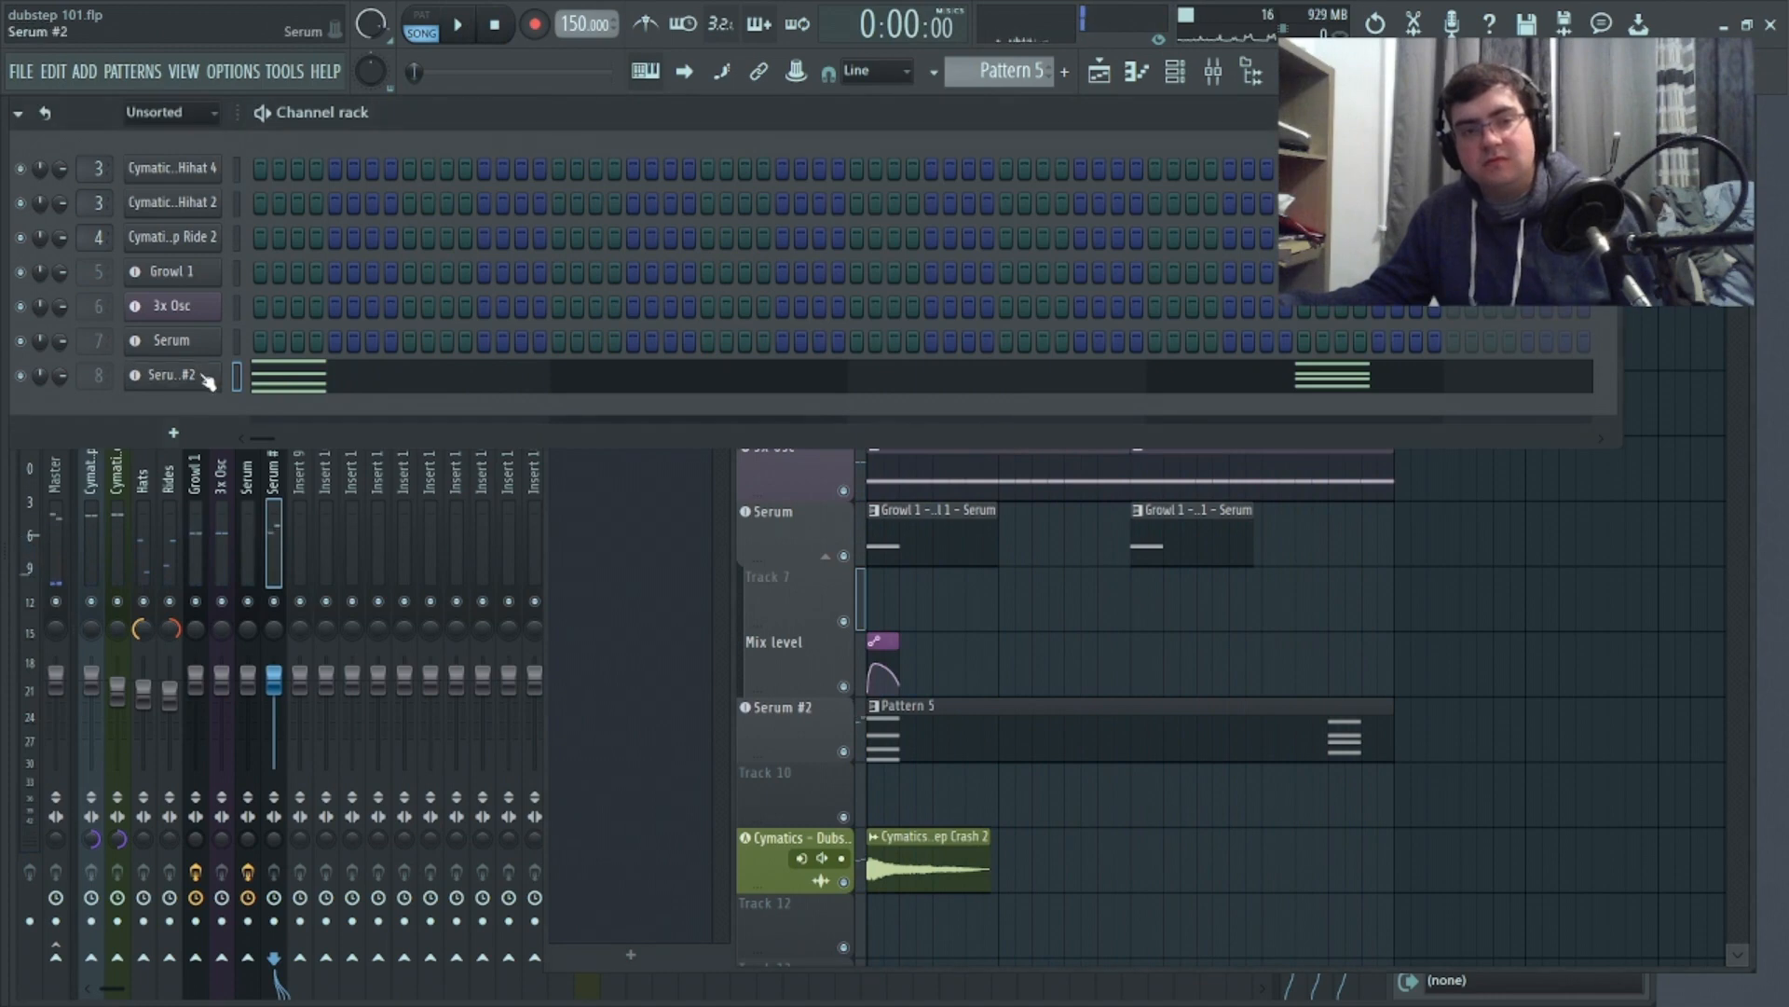
click(193, 379)
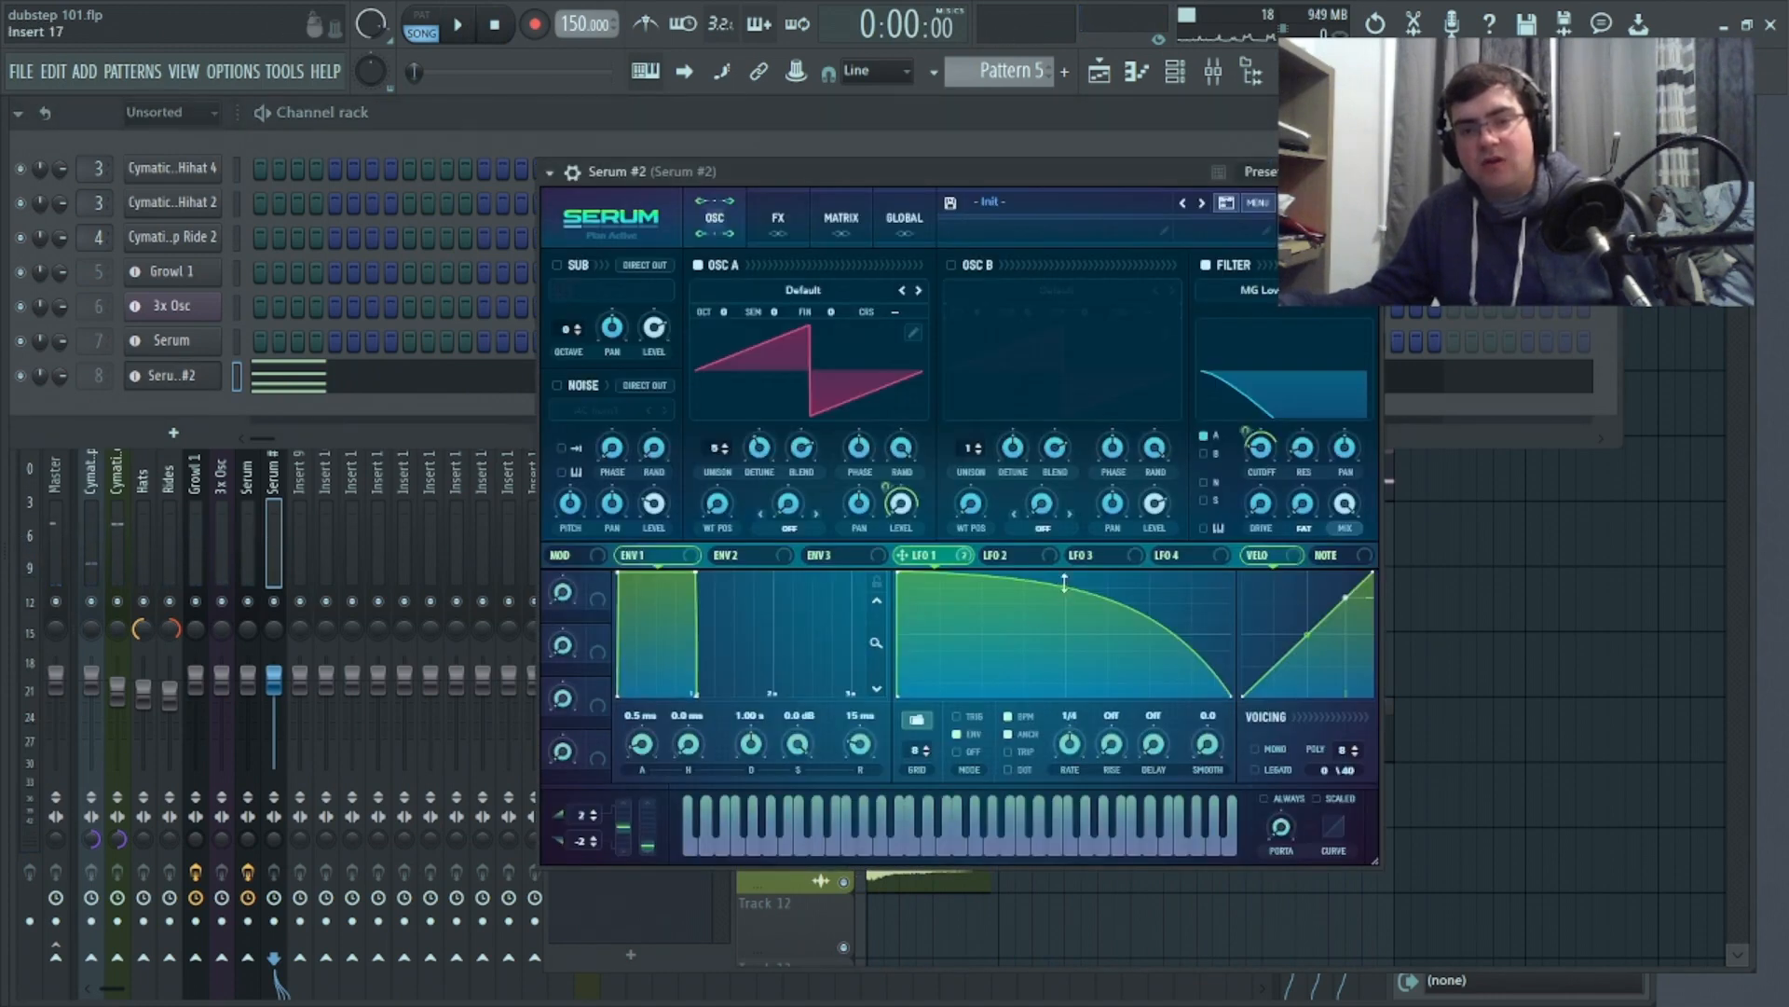
Try bending the LFO 1 curve up into a nearly flat top with a steep drop, and play the song
drag(1064, 583, 1076, 525)
click(462, 25)
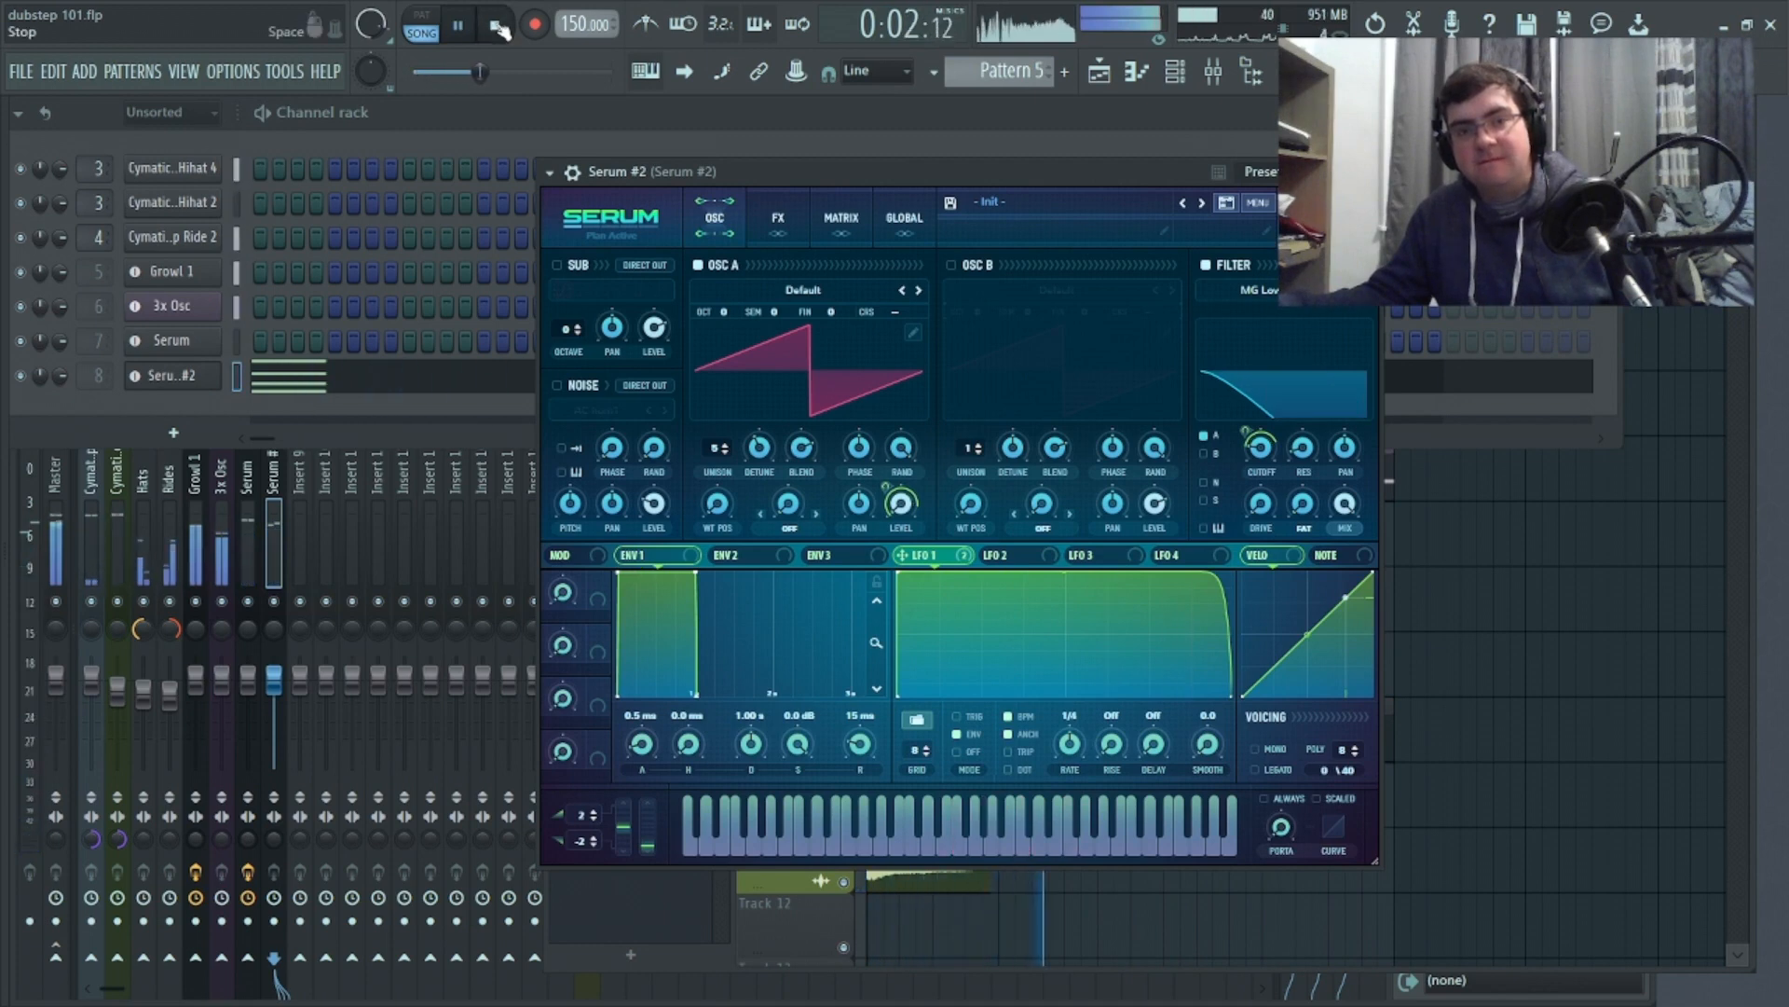
key(space)
Enable oscillator B at +1 octave, routed through the filter, and bring LFO 1 back to a gentle downward arc, auditioning the result
click(951, 265)
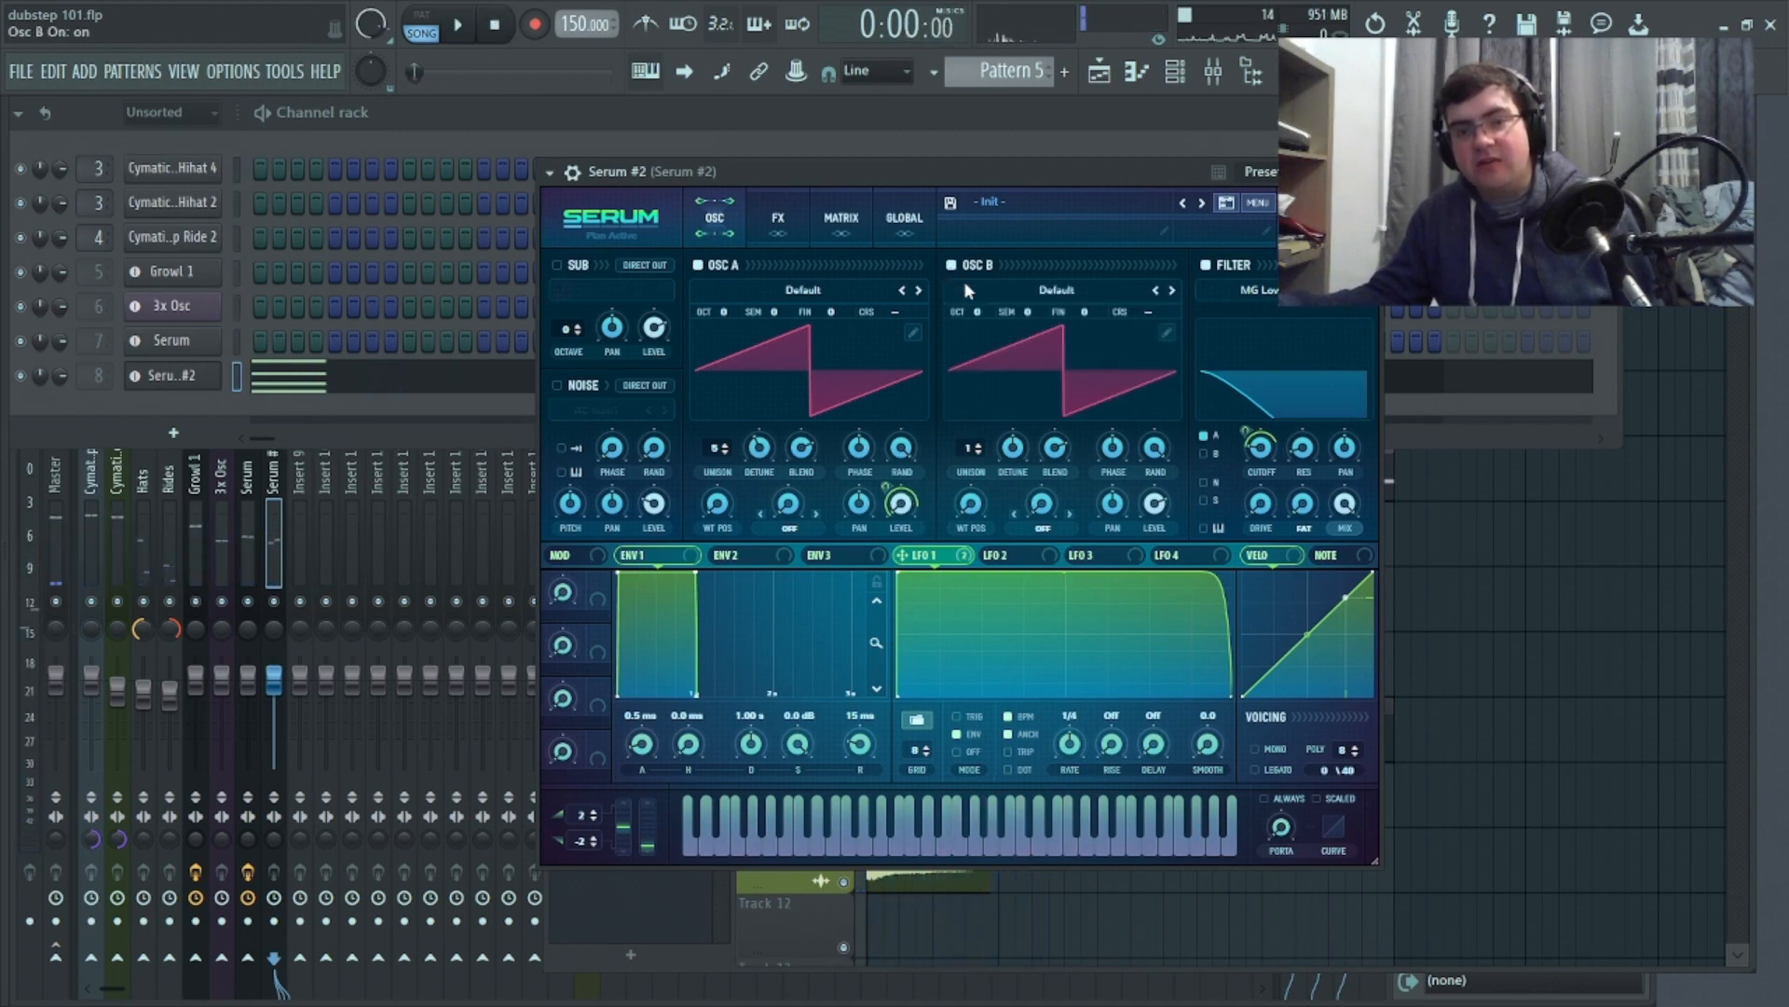
click(981, 308)
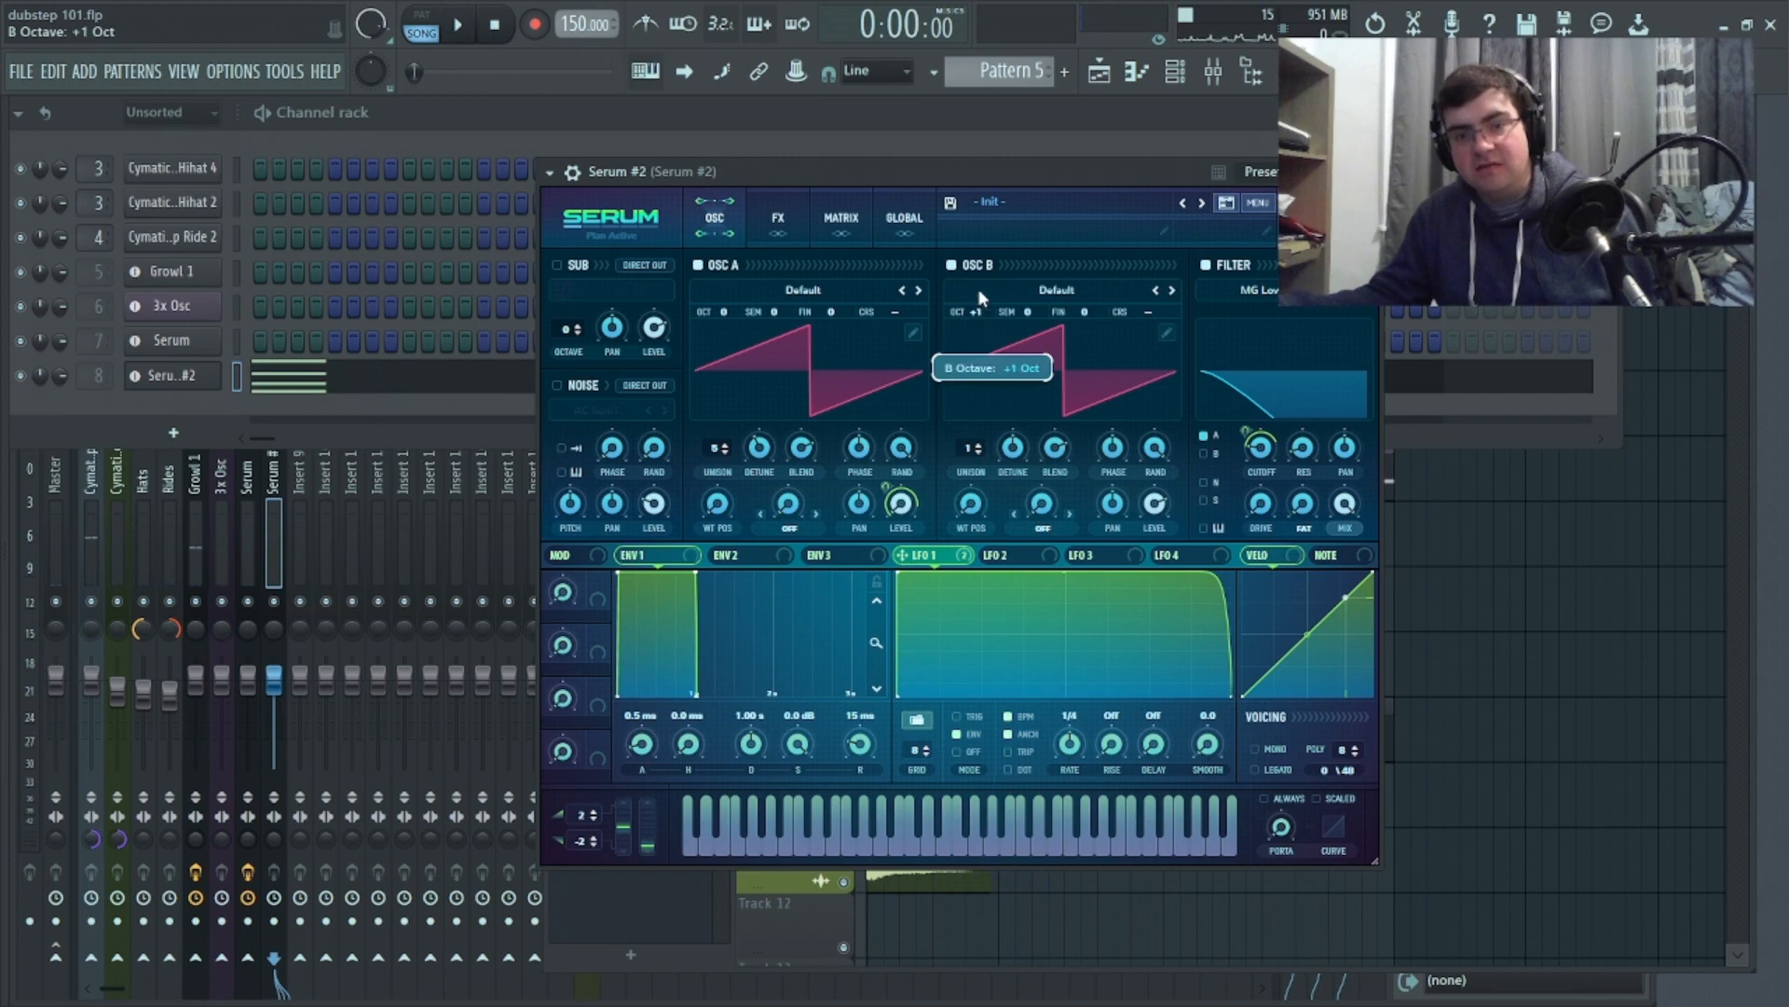
drag(1066, 573, 1066, 616)
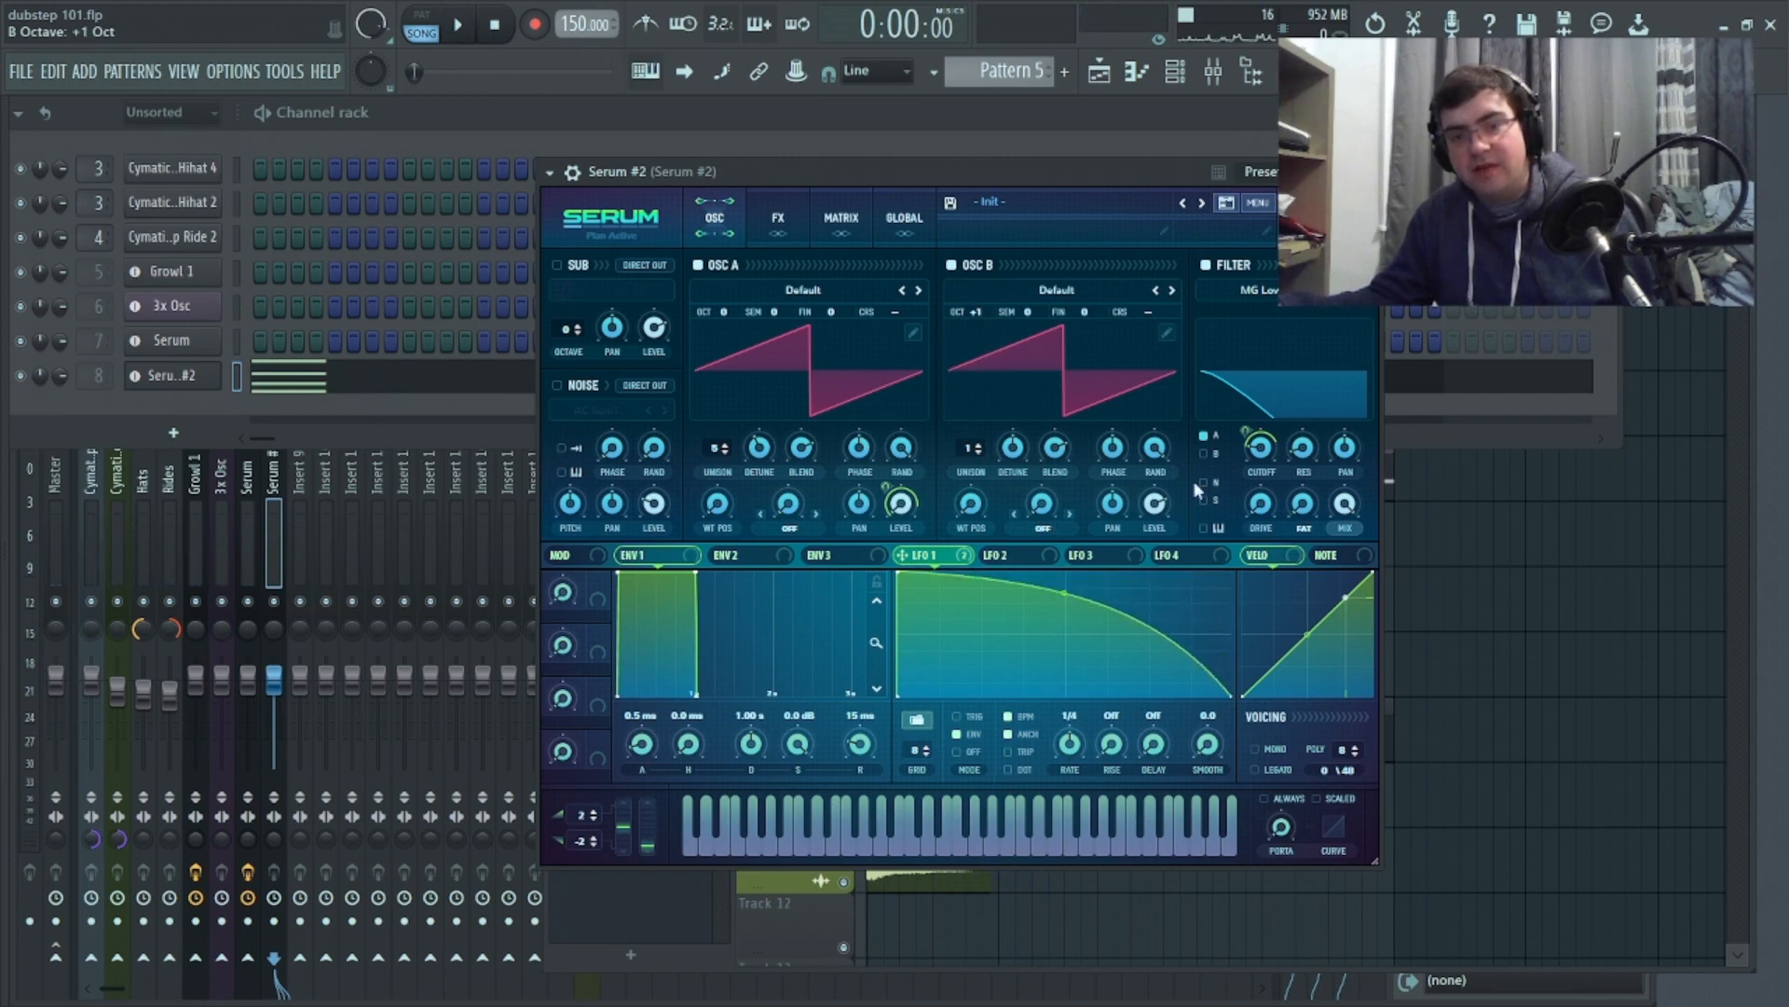
key(space)
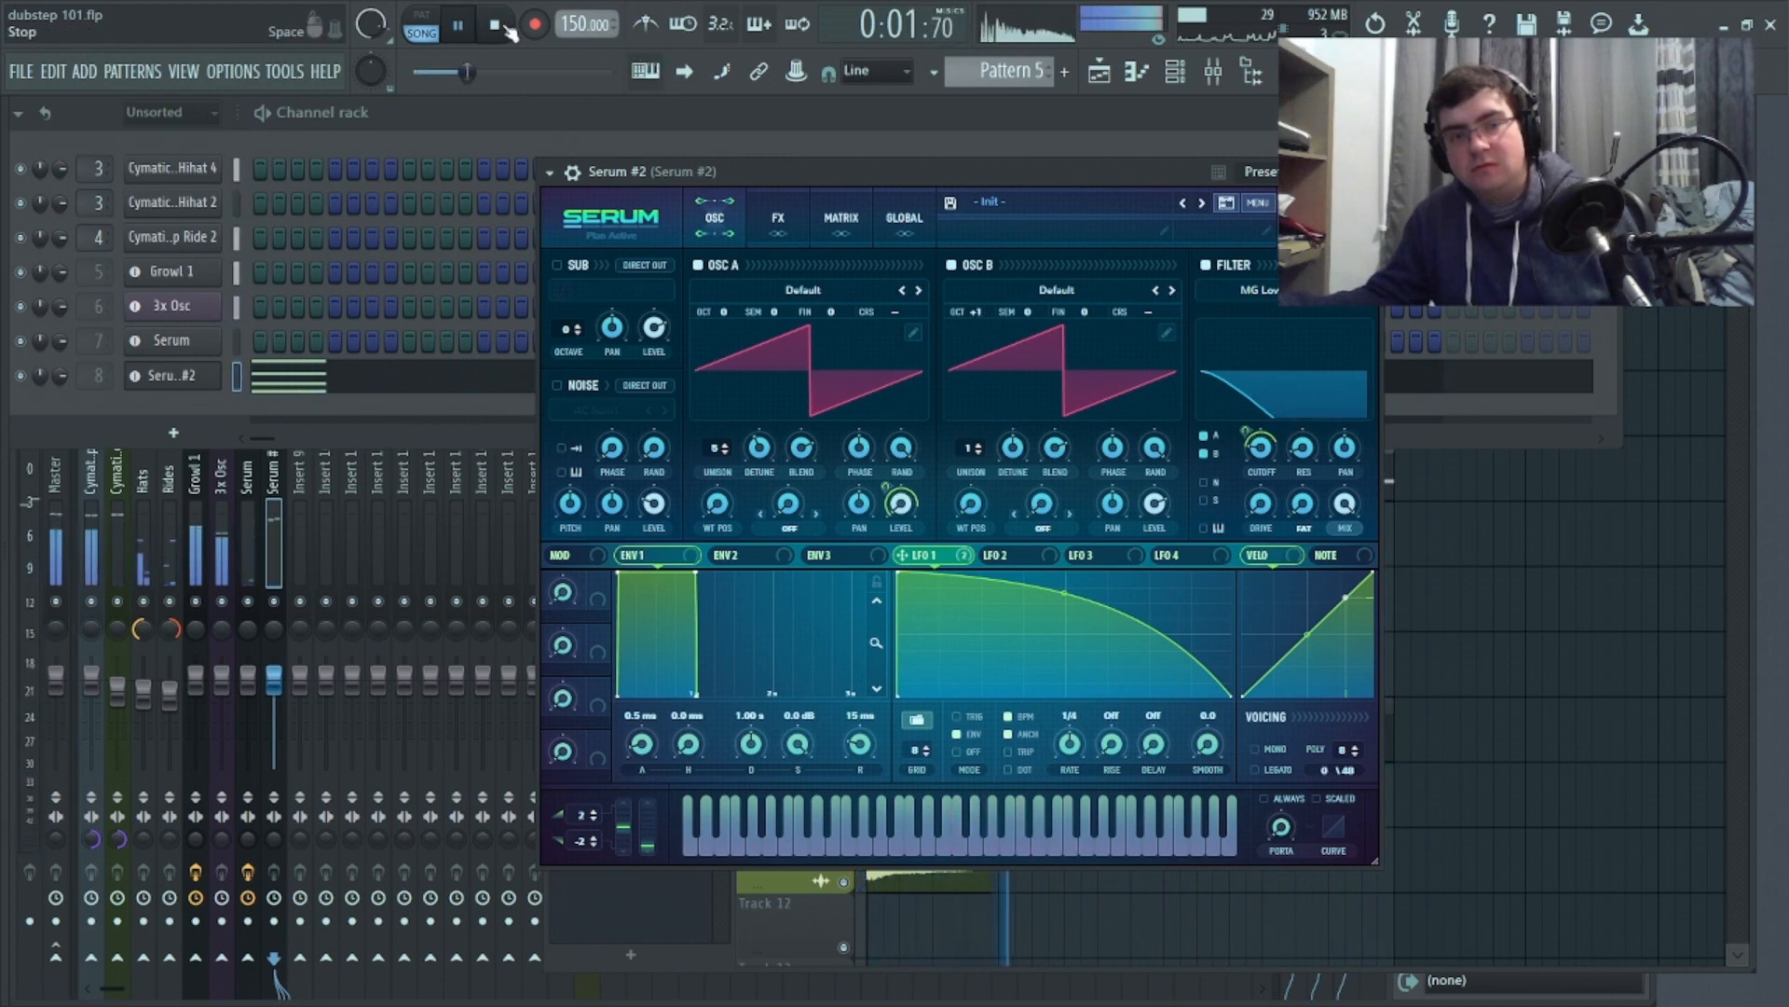
key(space)
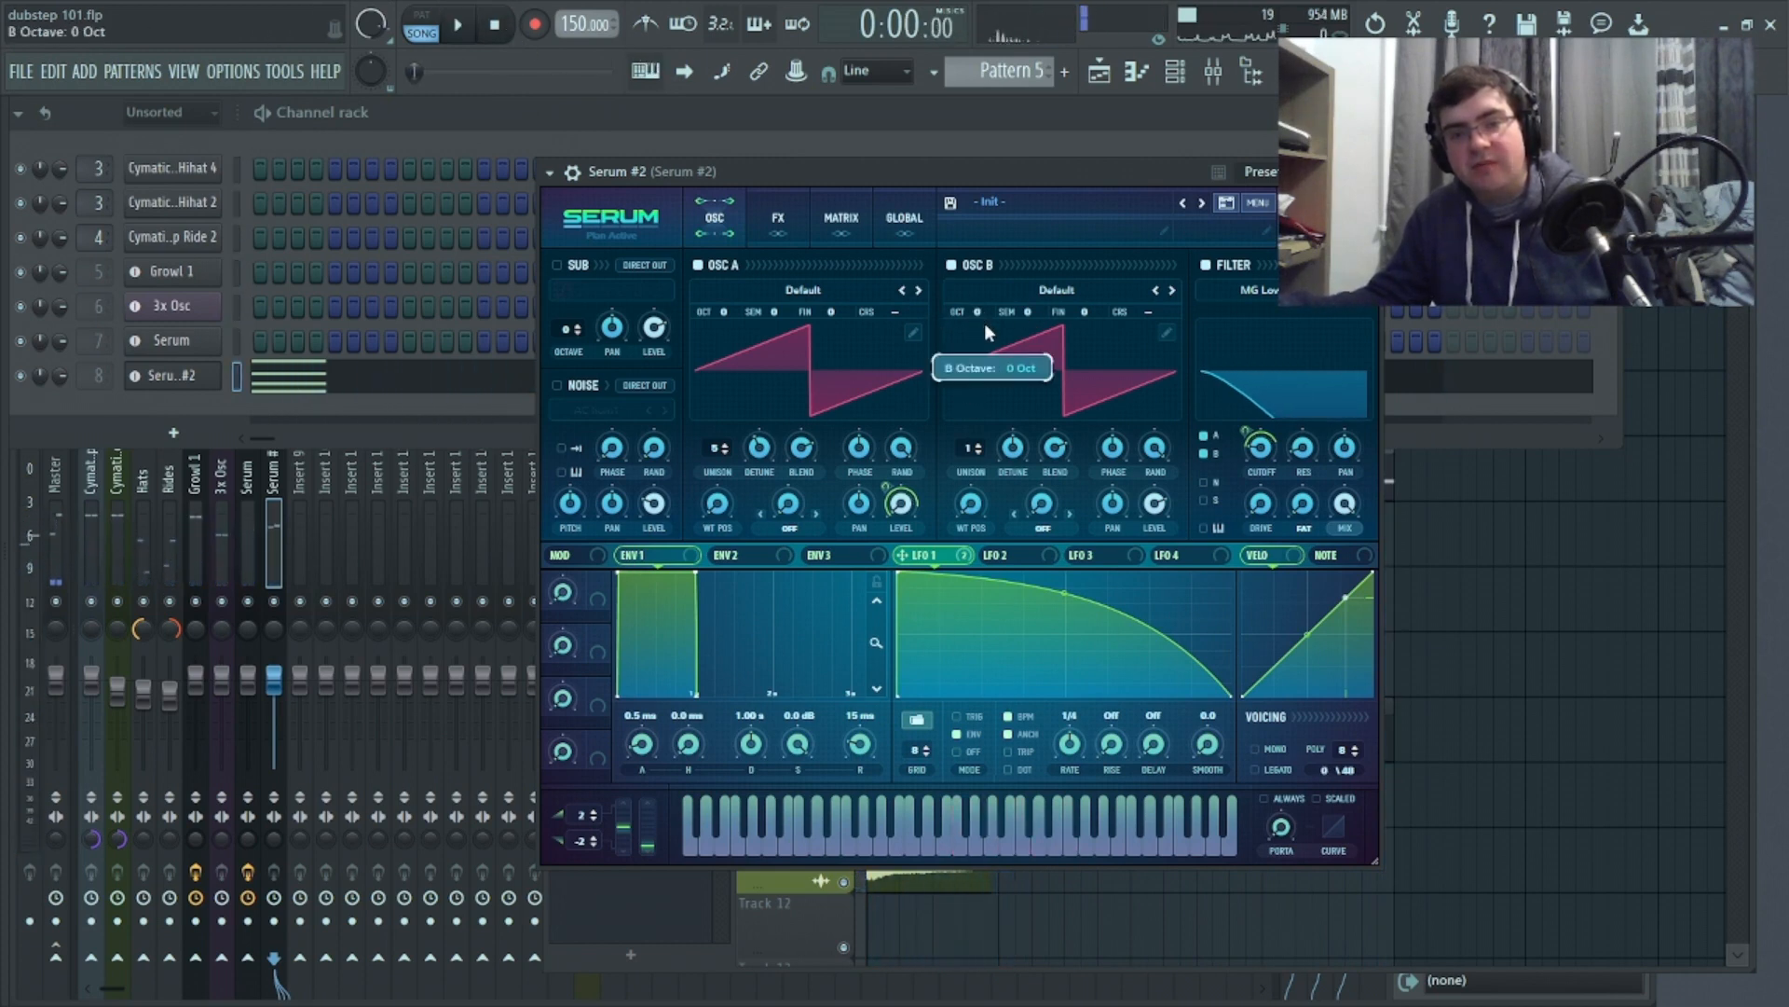
Set oscillator B to -1 octave and bend LFO 1 closer to a straight downward slope during playback, closing Serum when done
drag(986, 326, 990, 361)
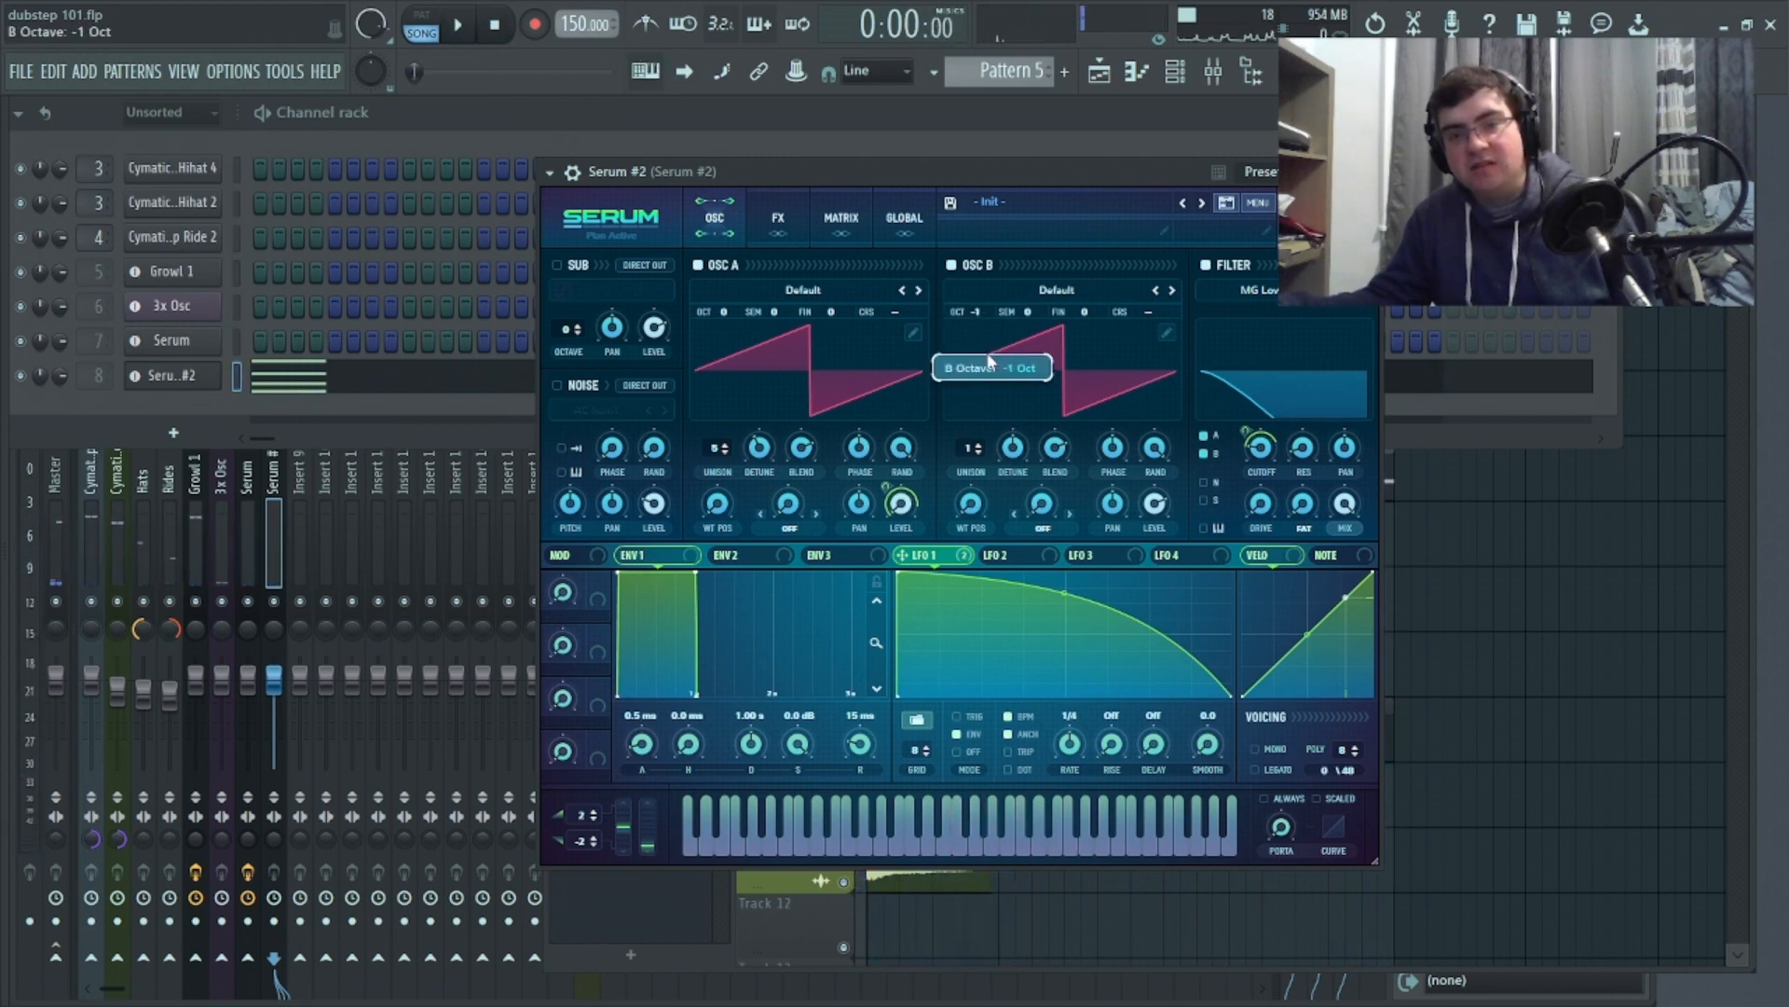
click(459, 28)
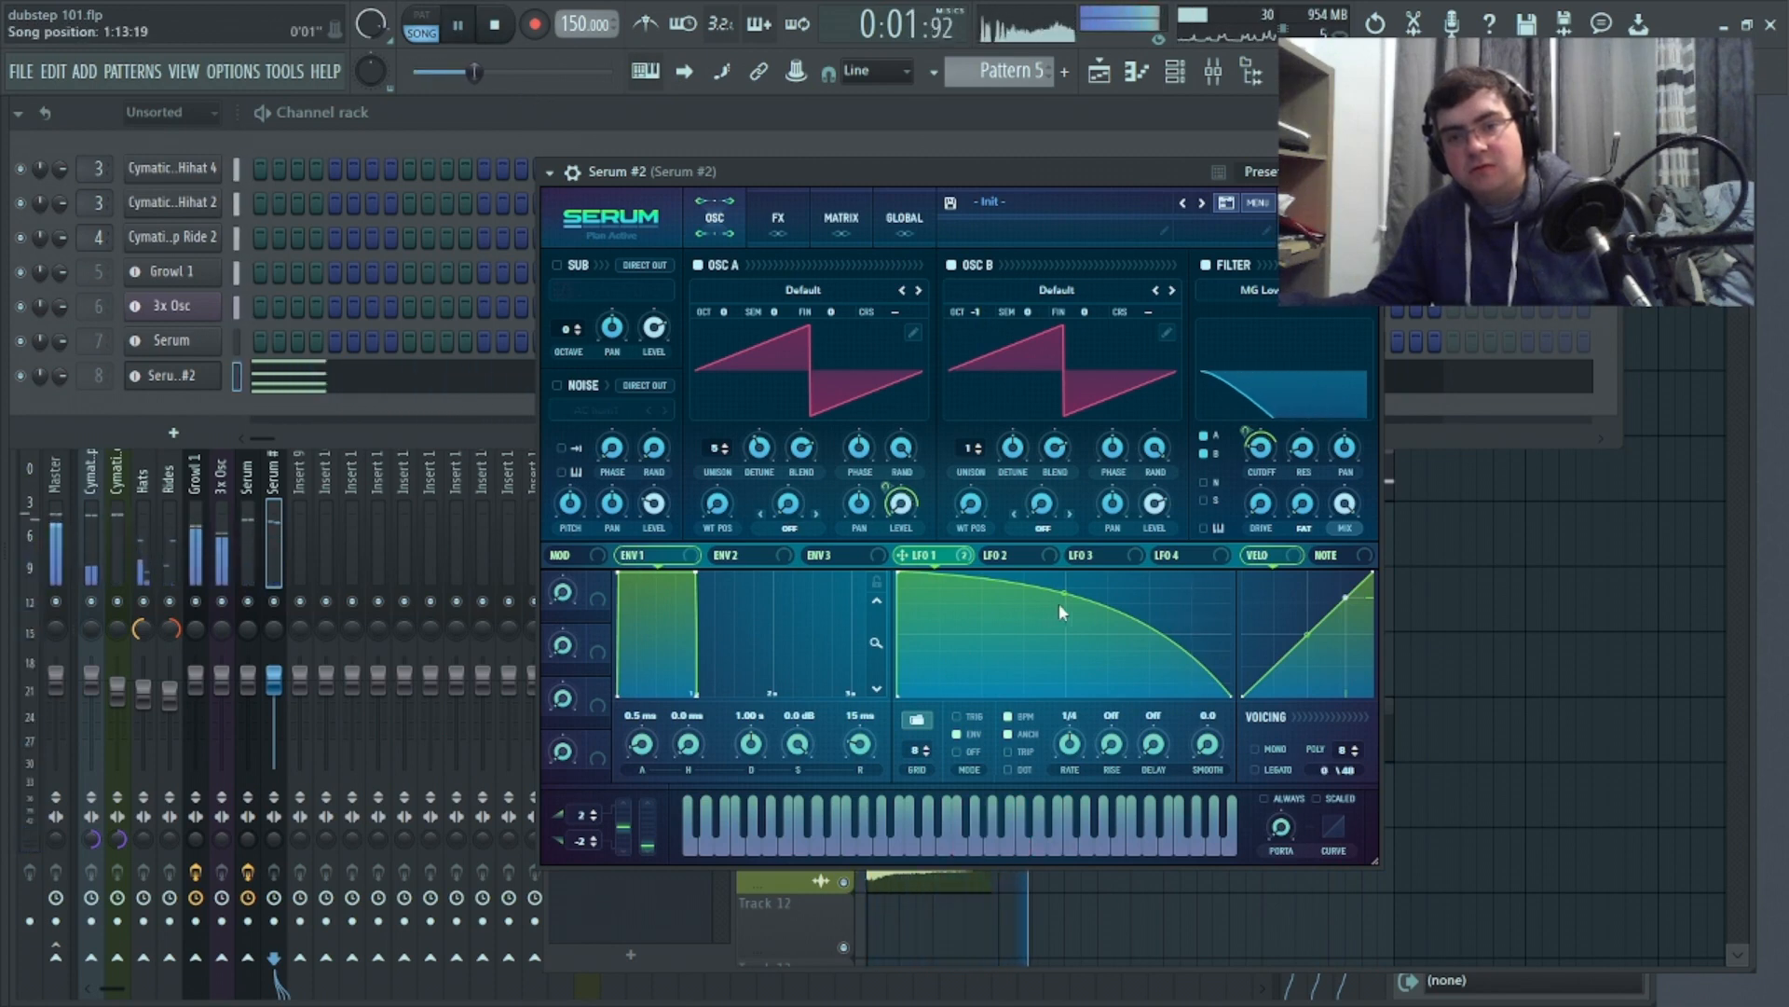
drag(1060, 604, 1066, 624)
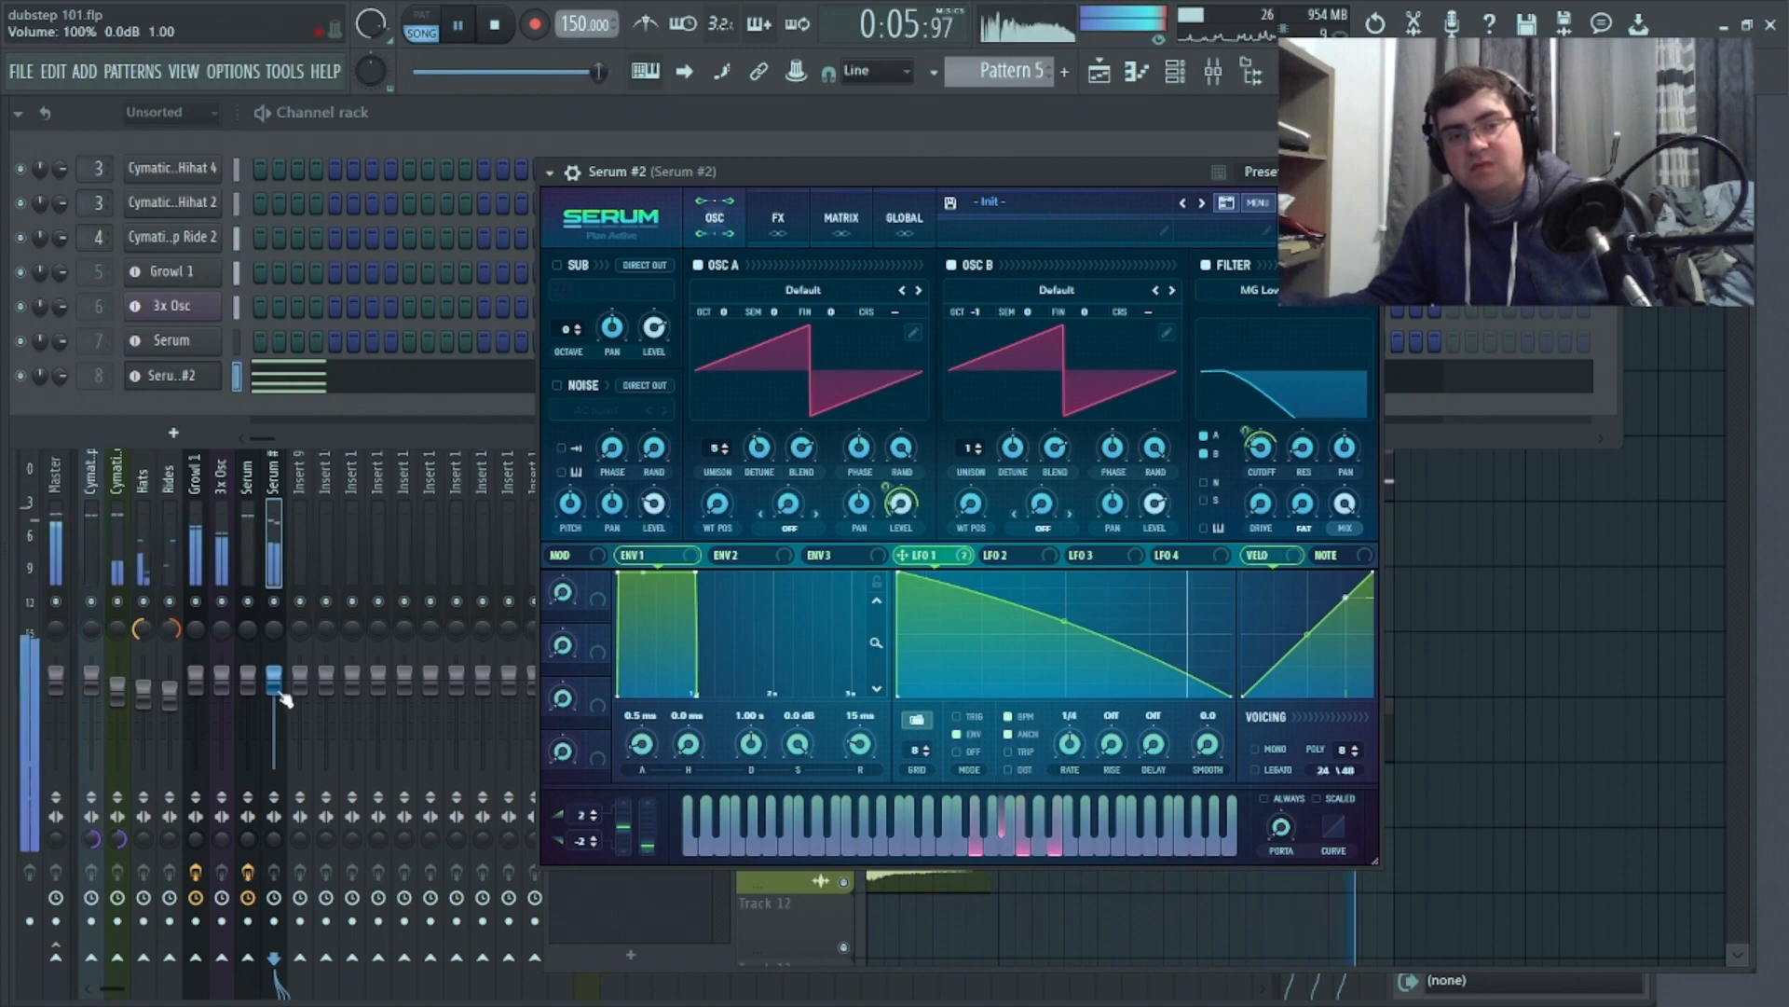
key(space)
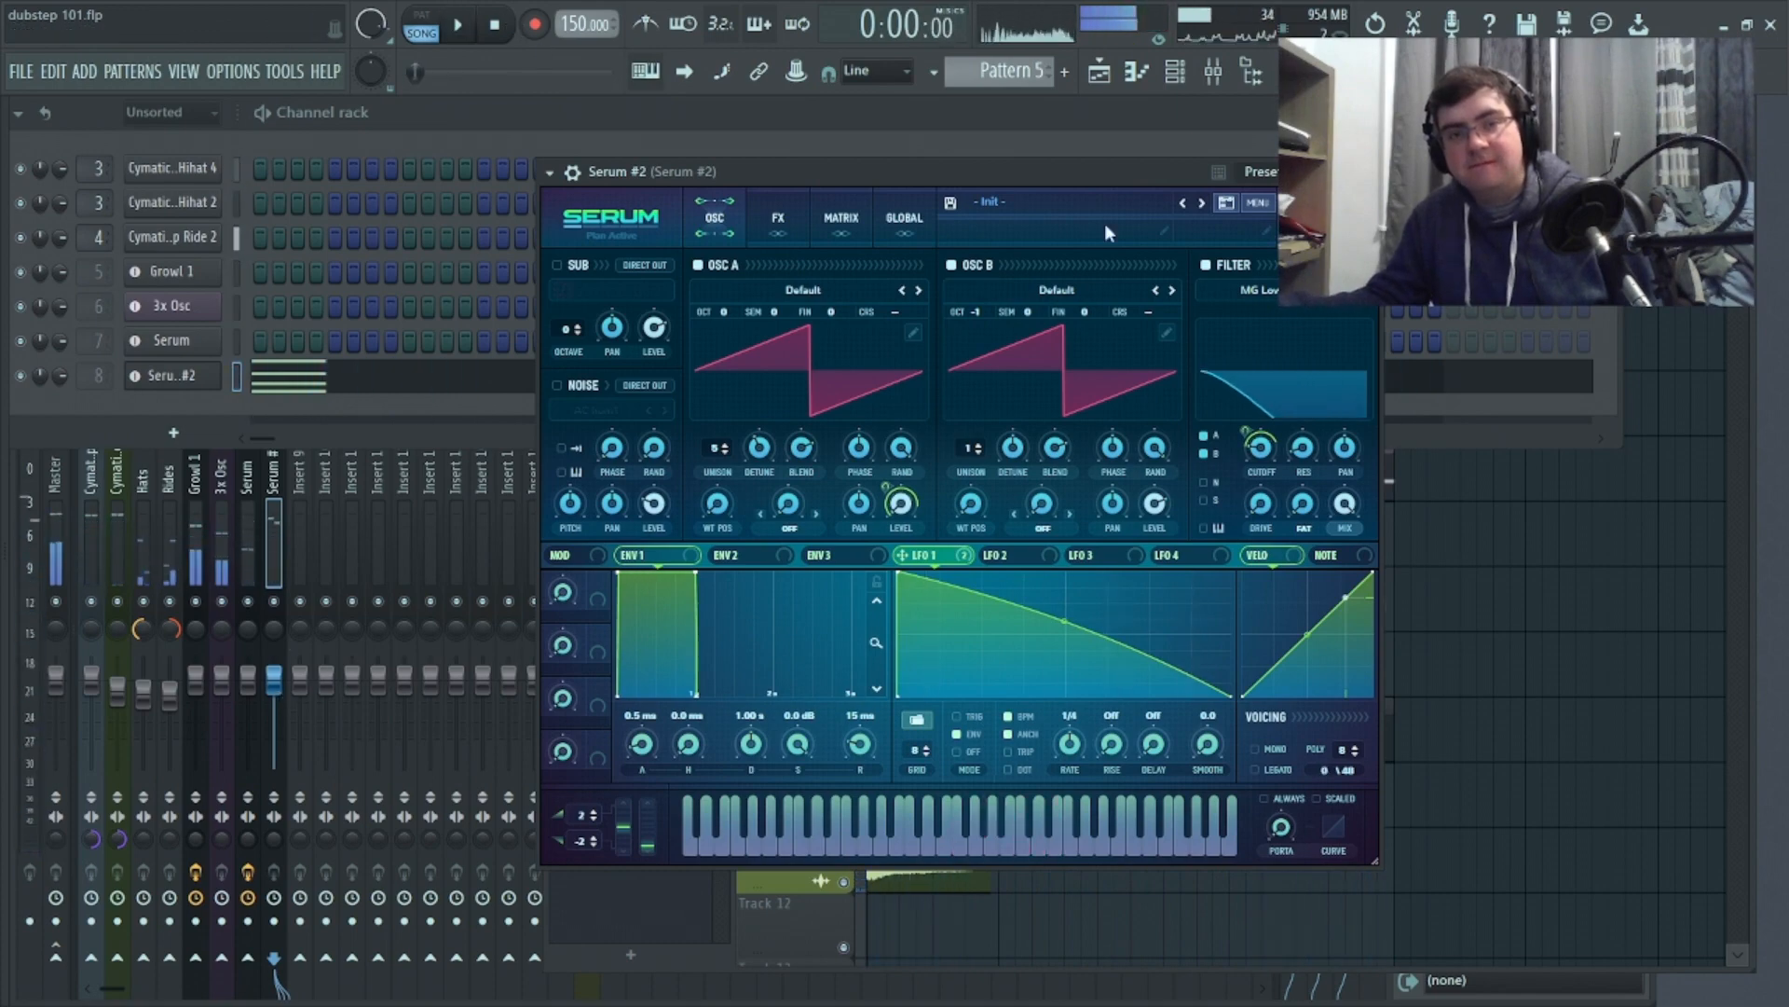
click(1368, 172)
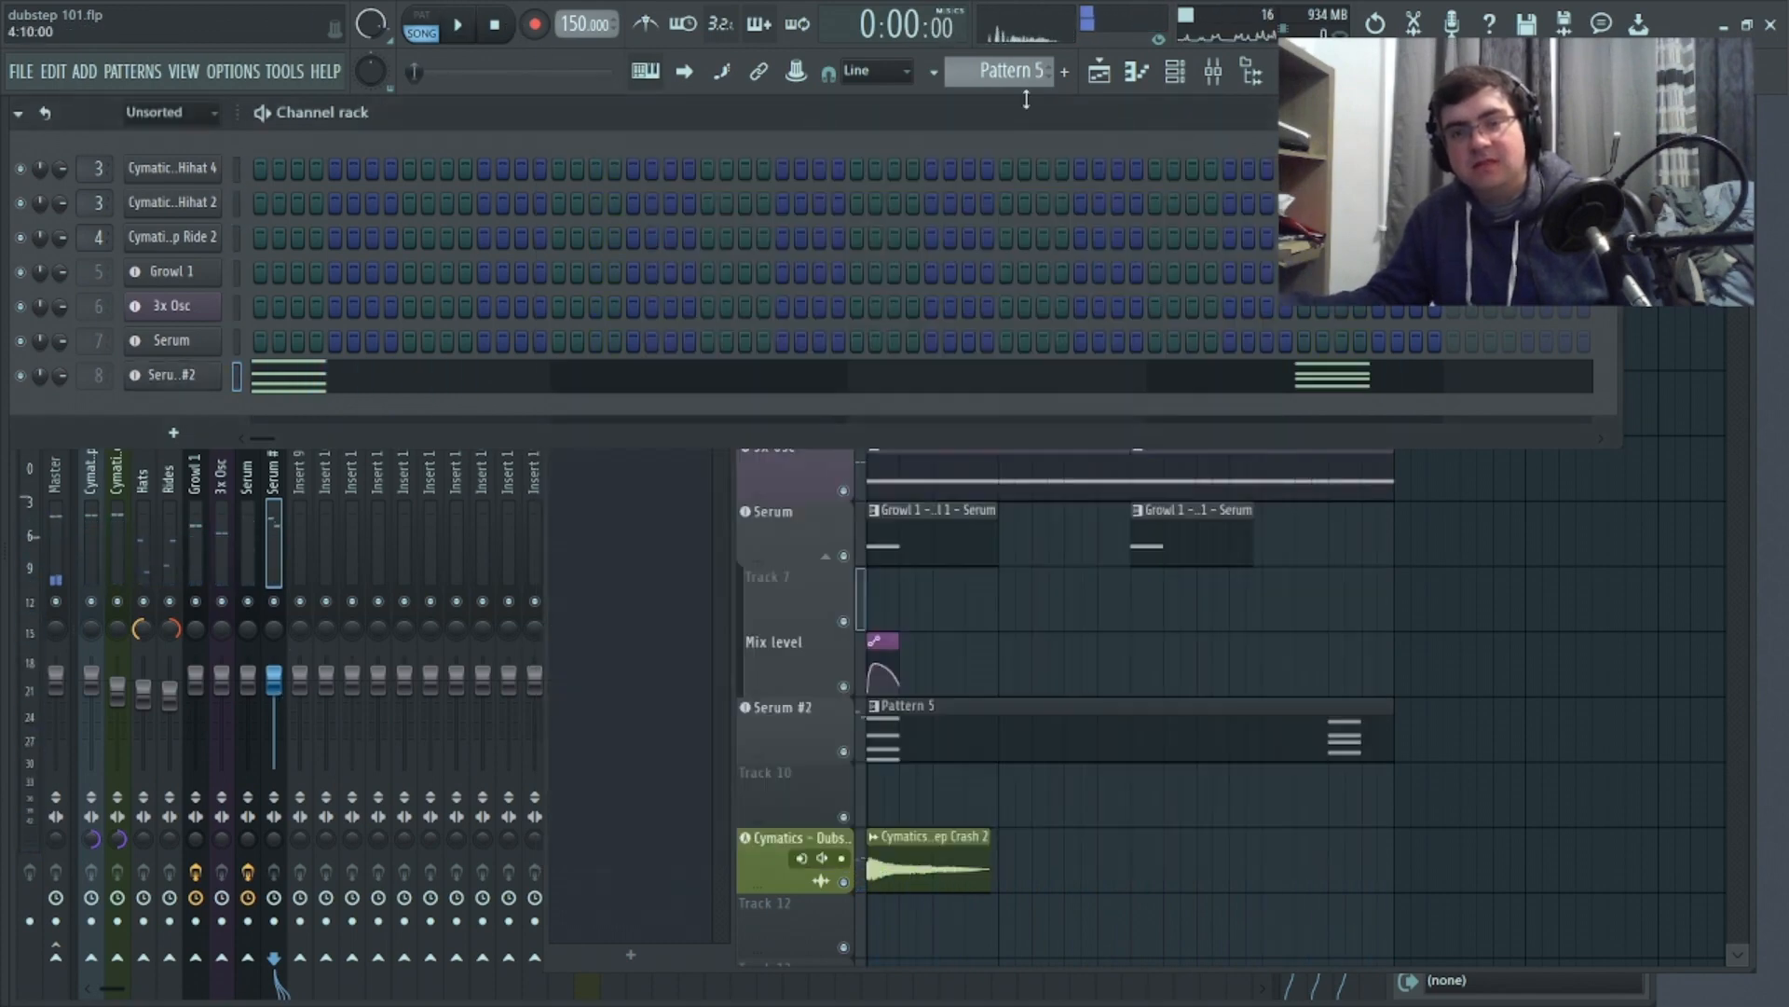
Play the song with the Serum #2 mixer channel in view and check its Verb and Delay sends
click(280, 484)
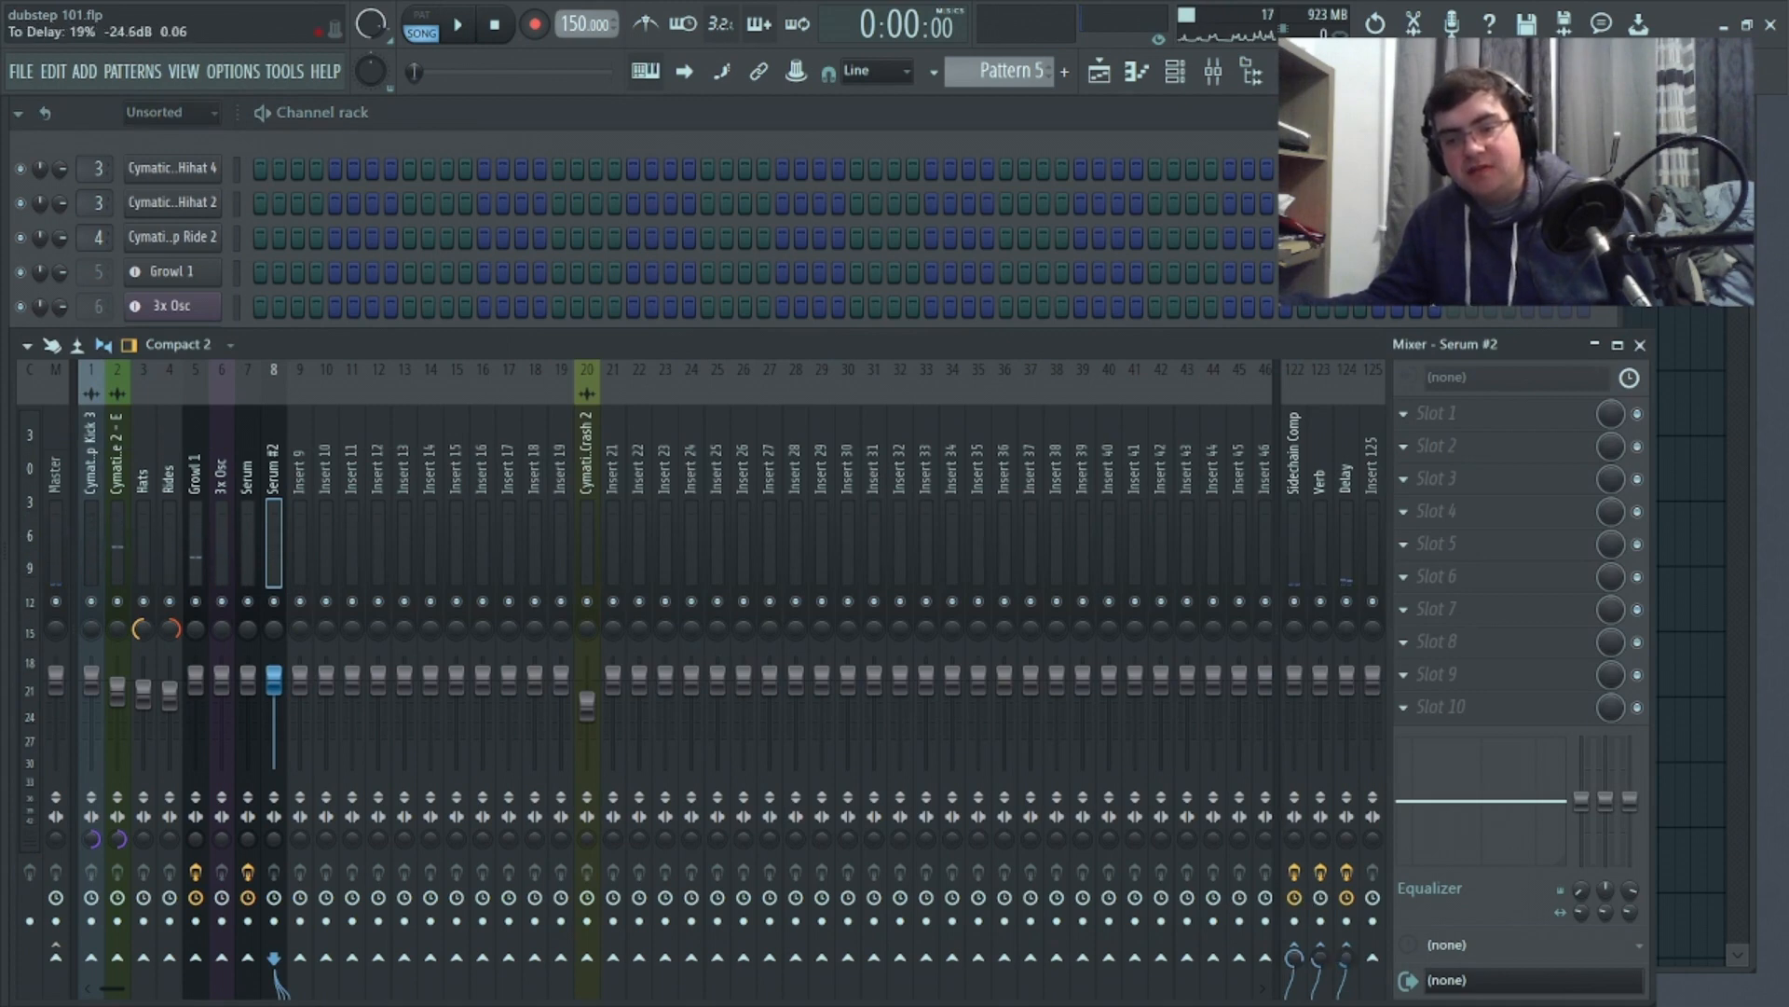
click(472, 40)
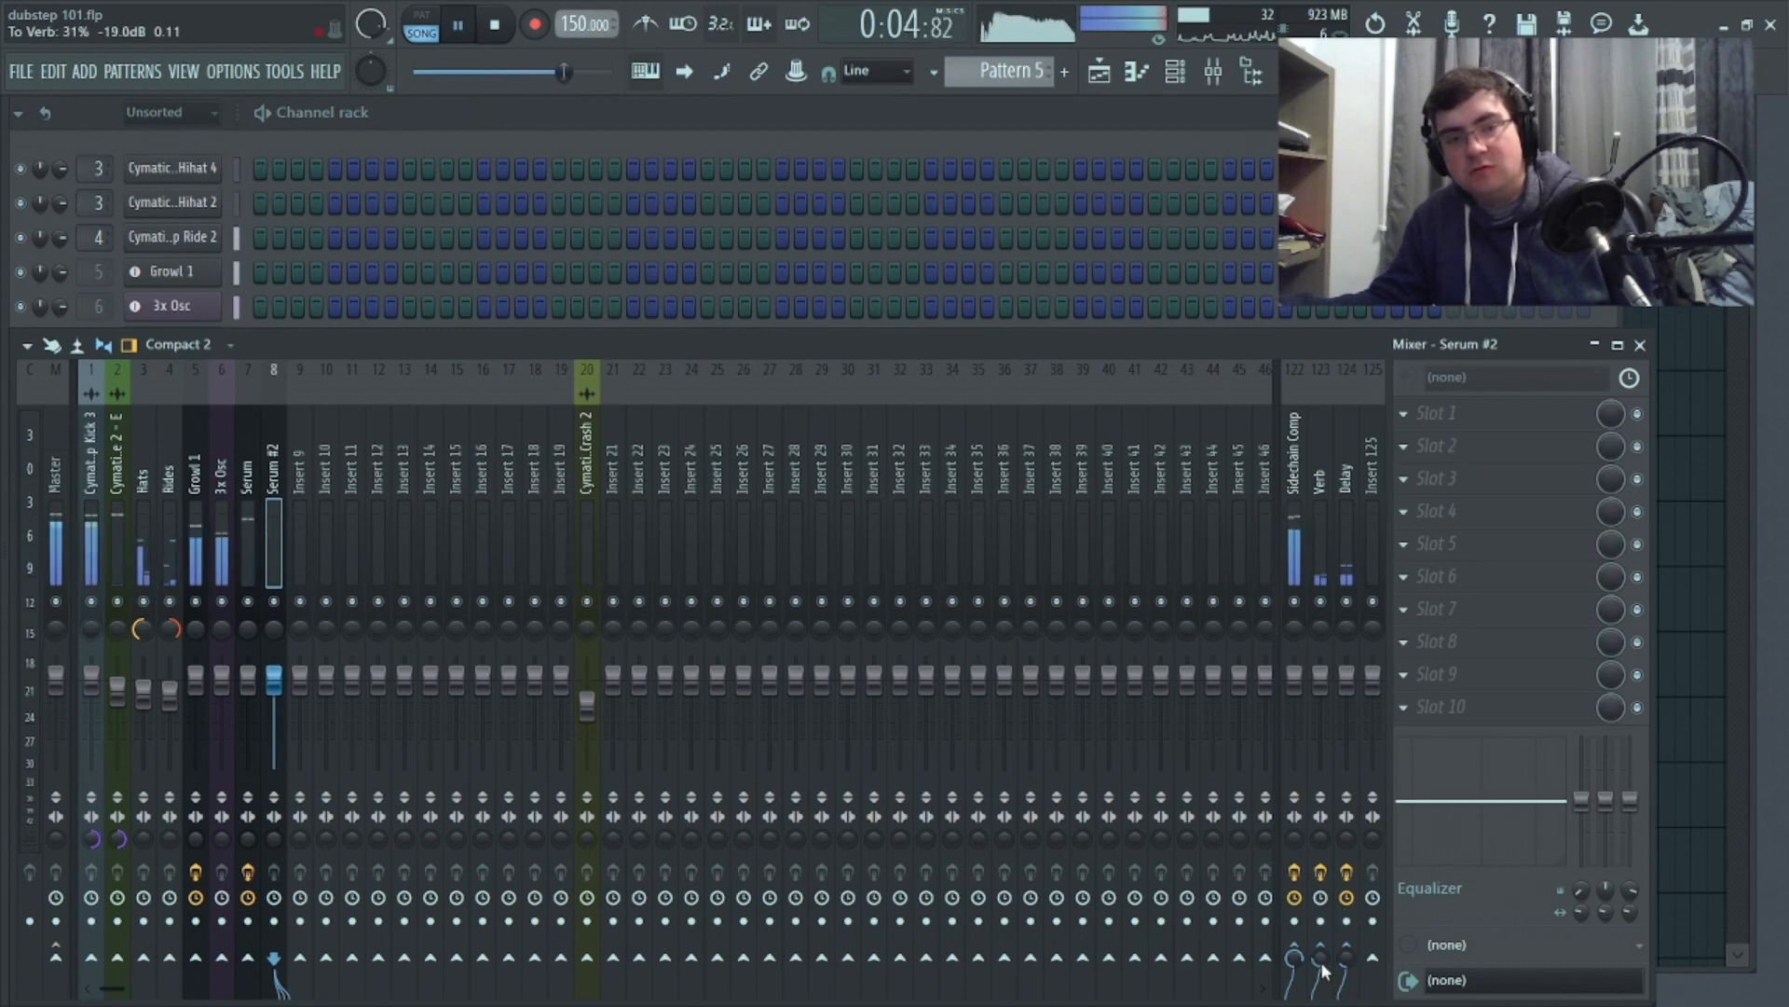
key(space)
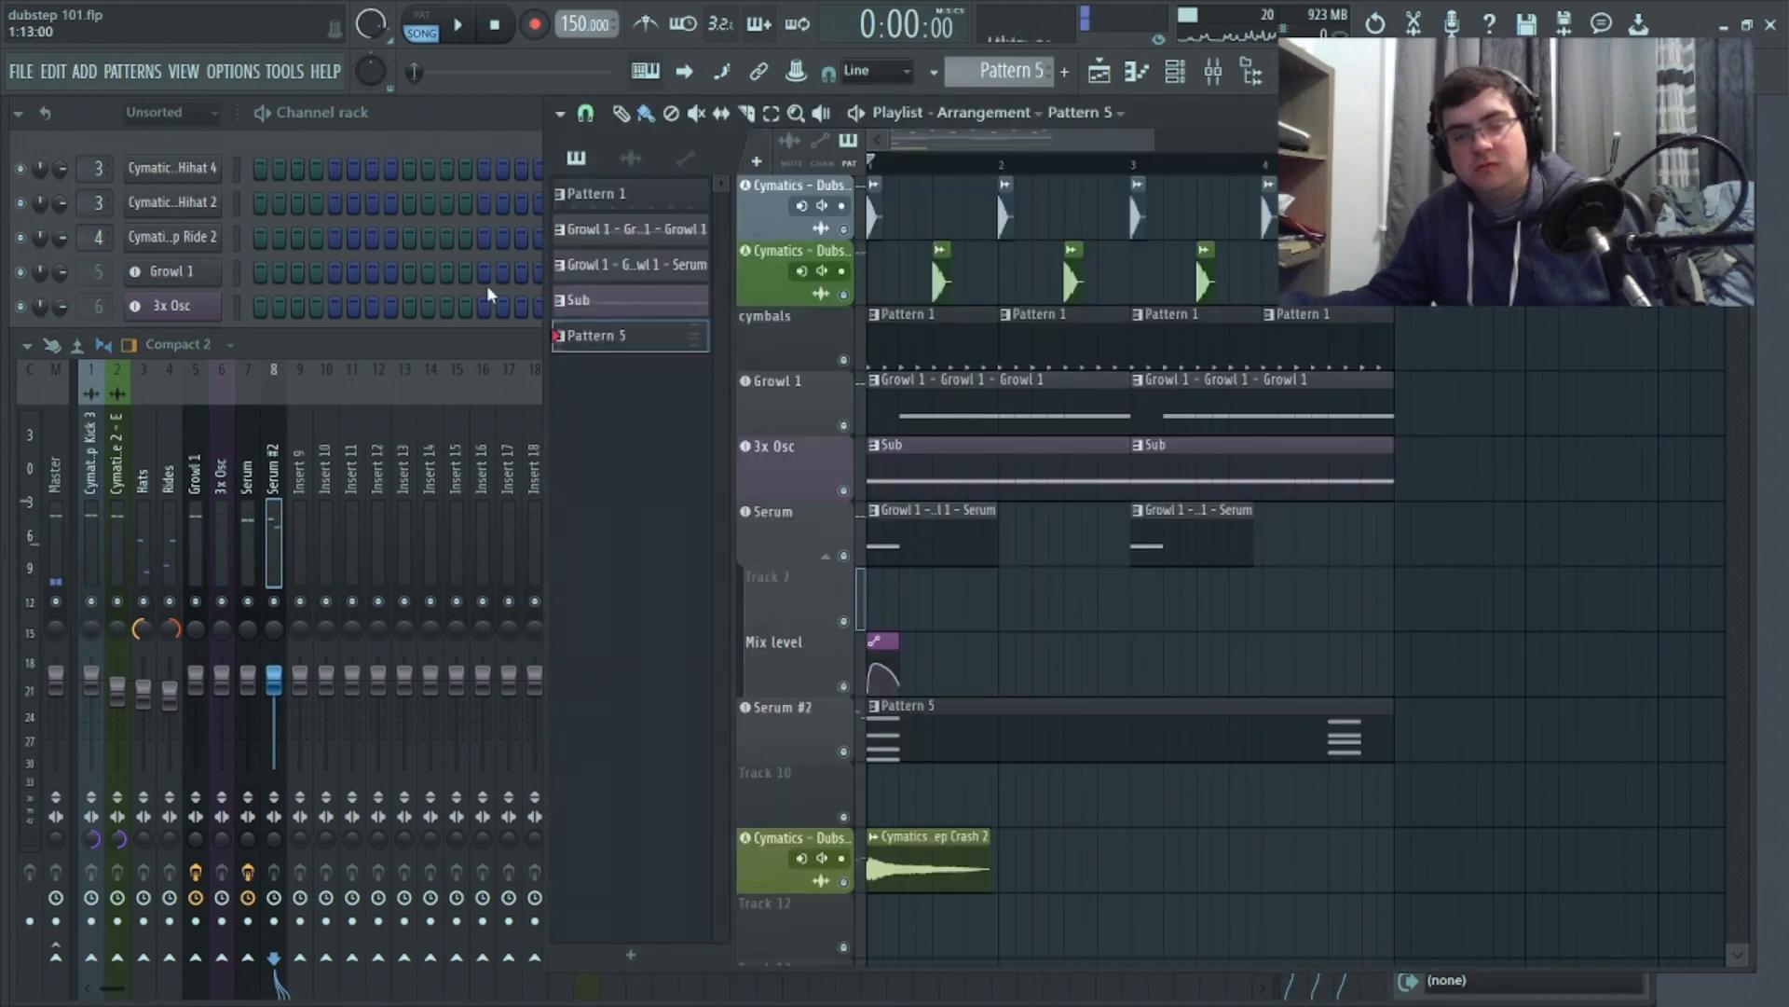
Lower the feedback level of Fruity Delay 3 on the Delay mixer channel to about 48%
click(395, 340)
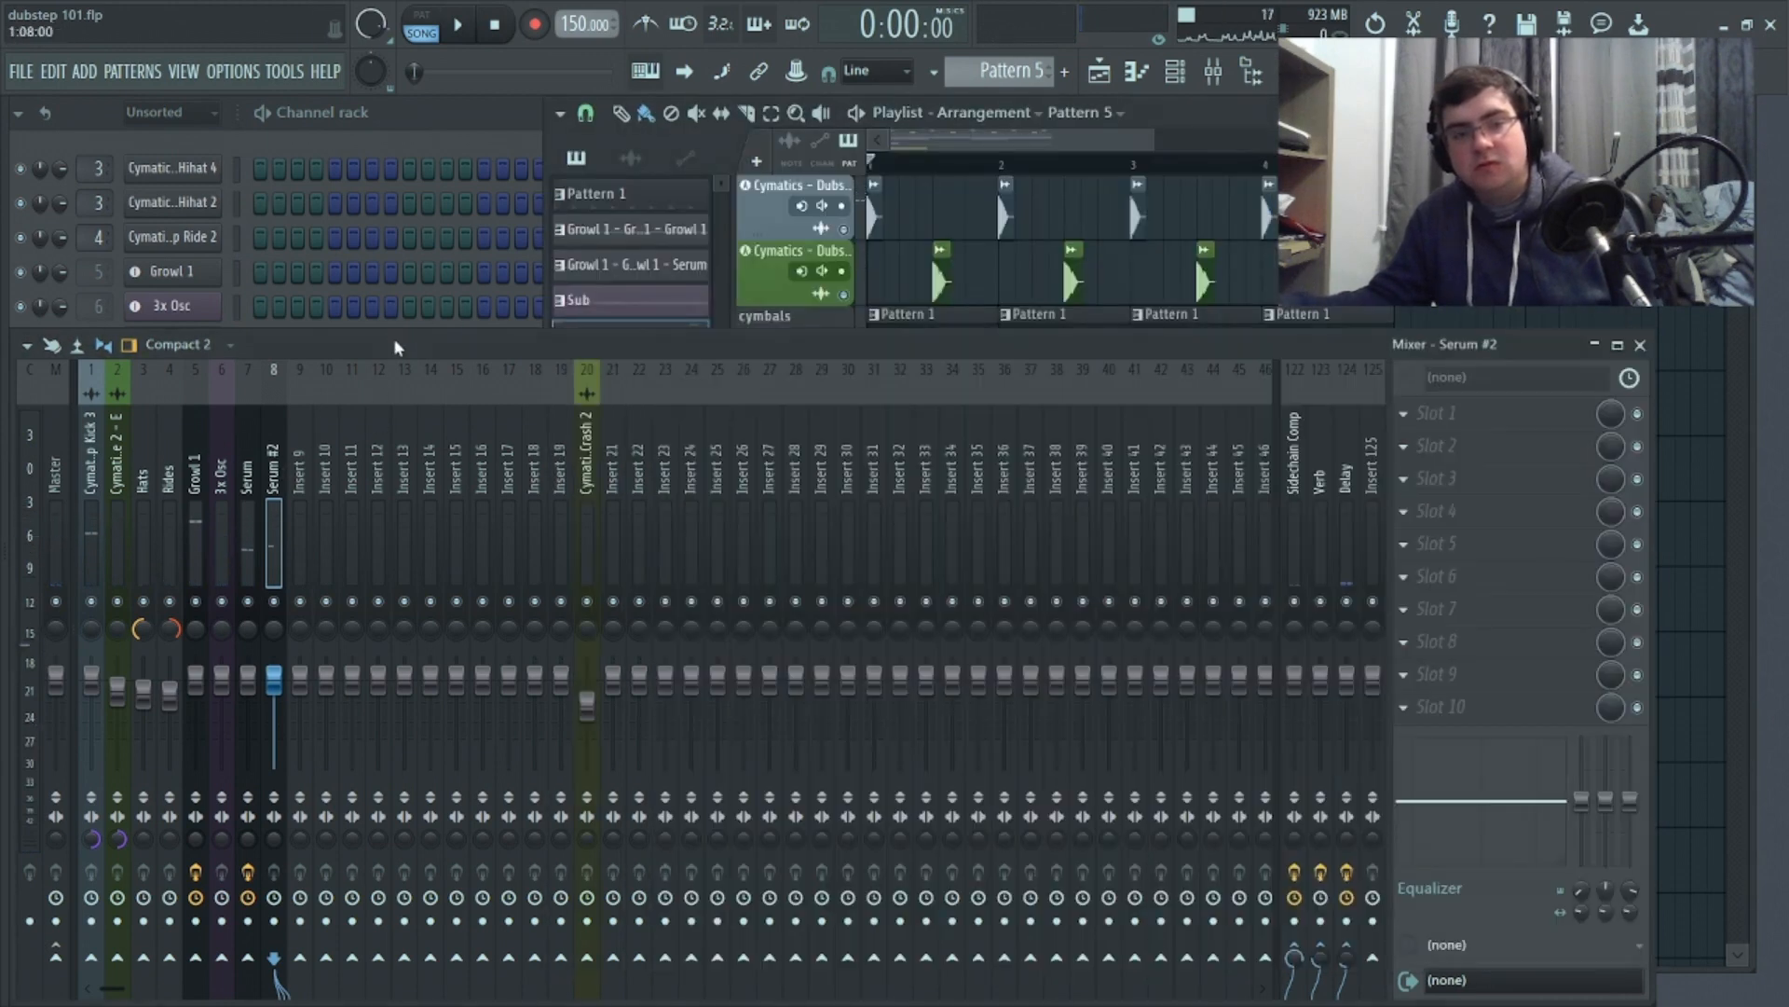
click(1350, 416)
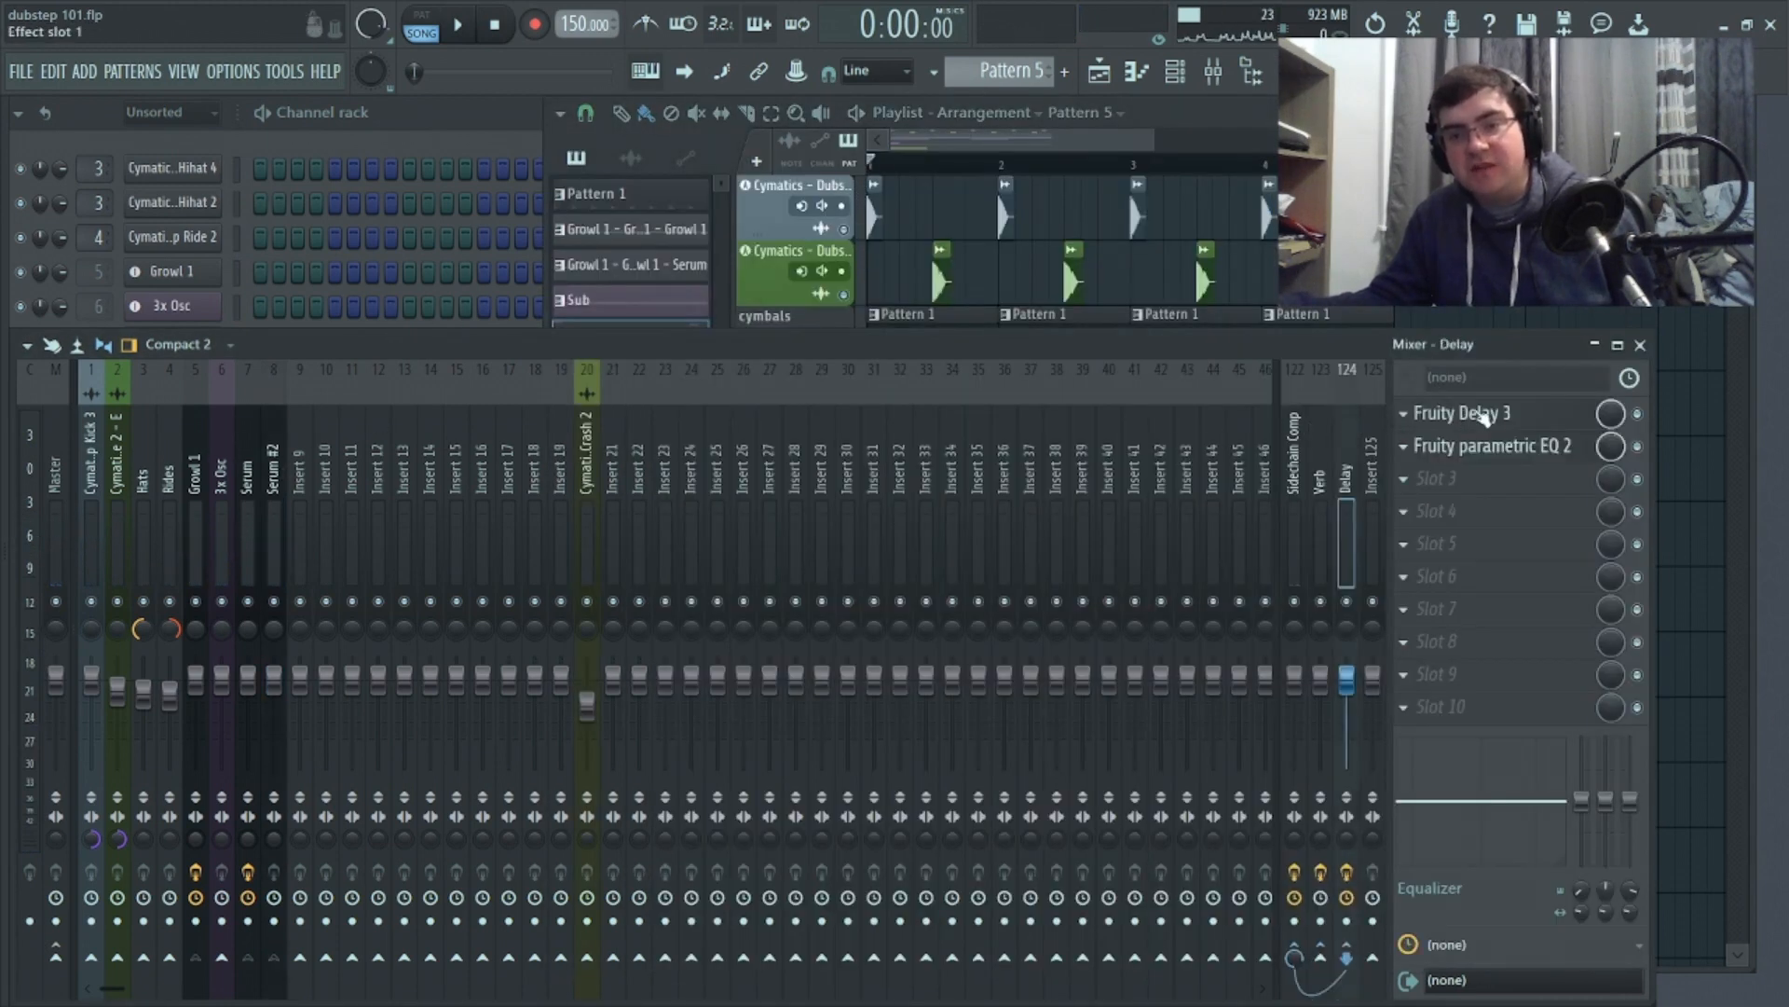
click(1464, 411)
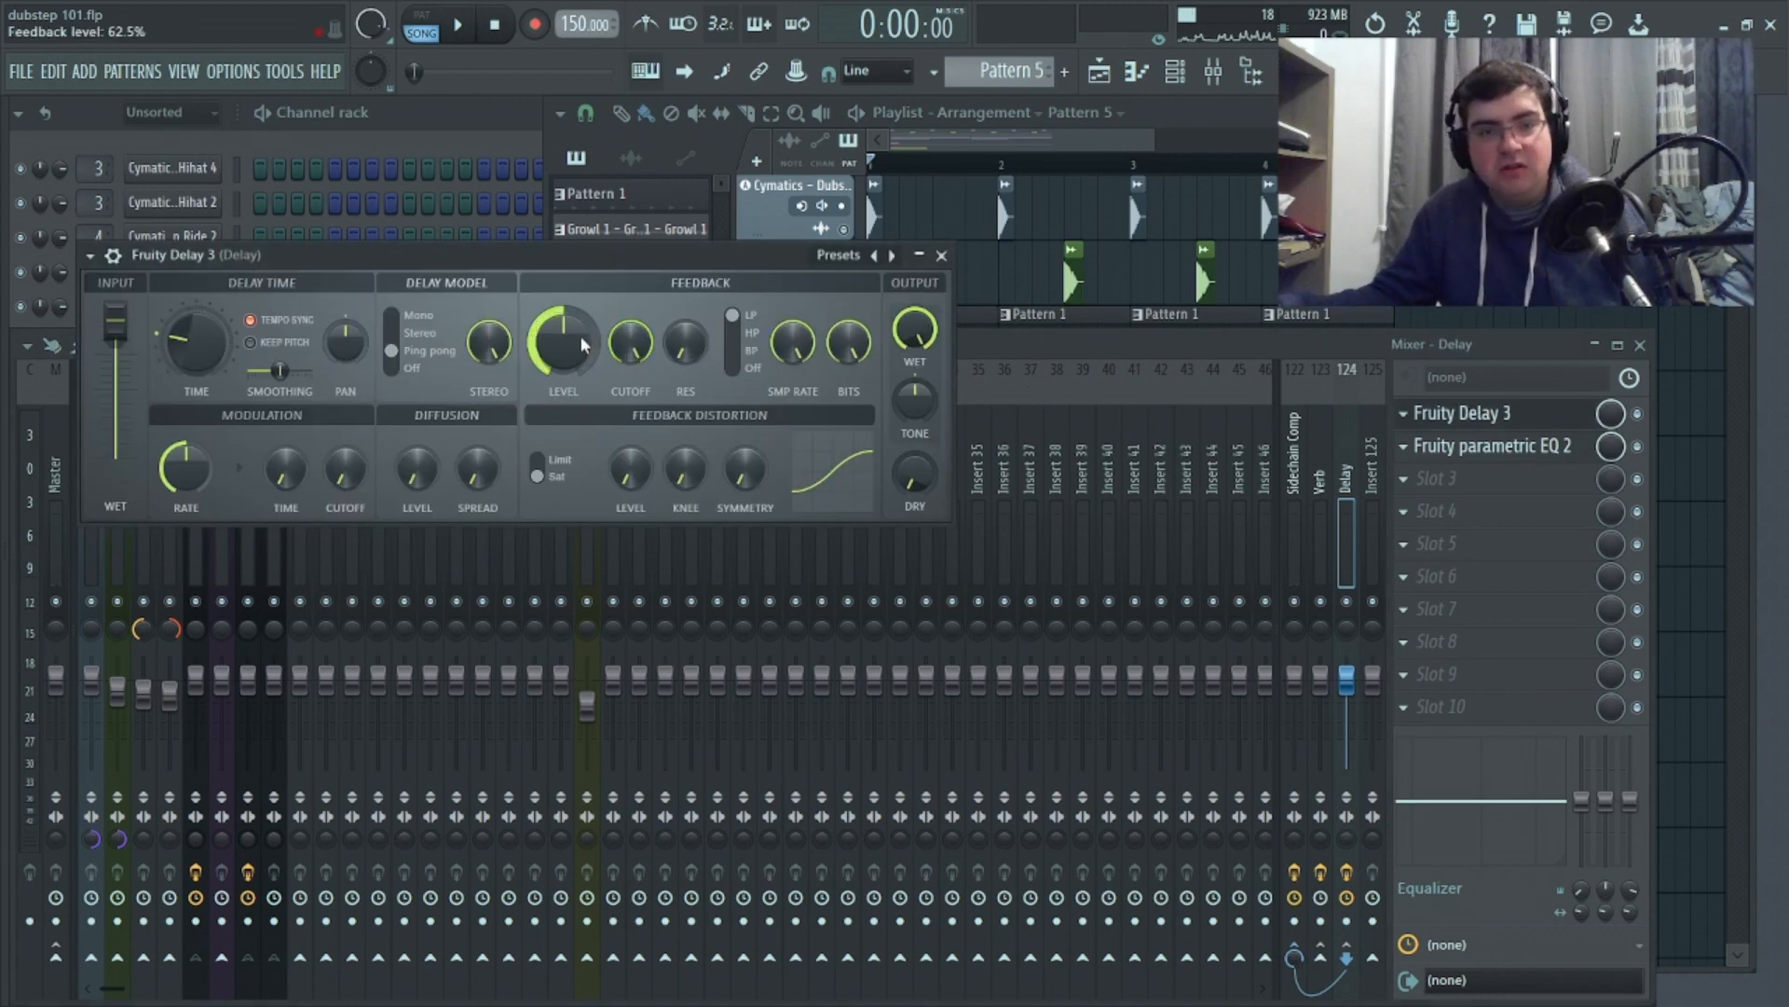
drag(580, 336, 580, 353)
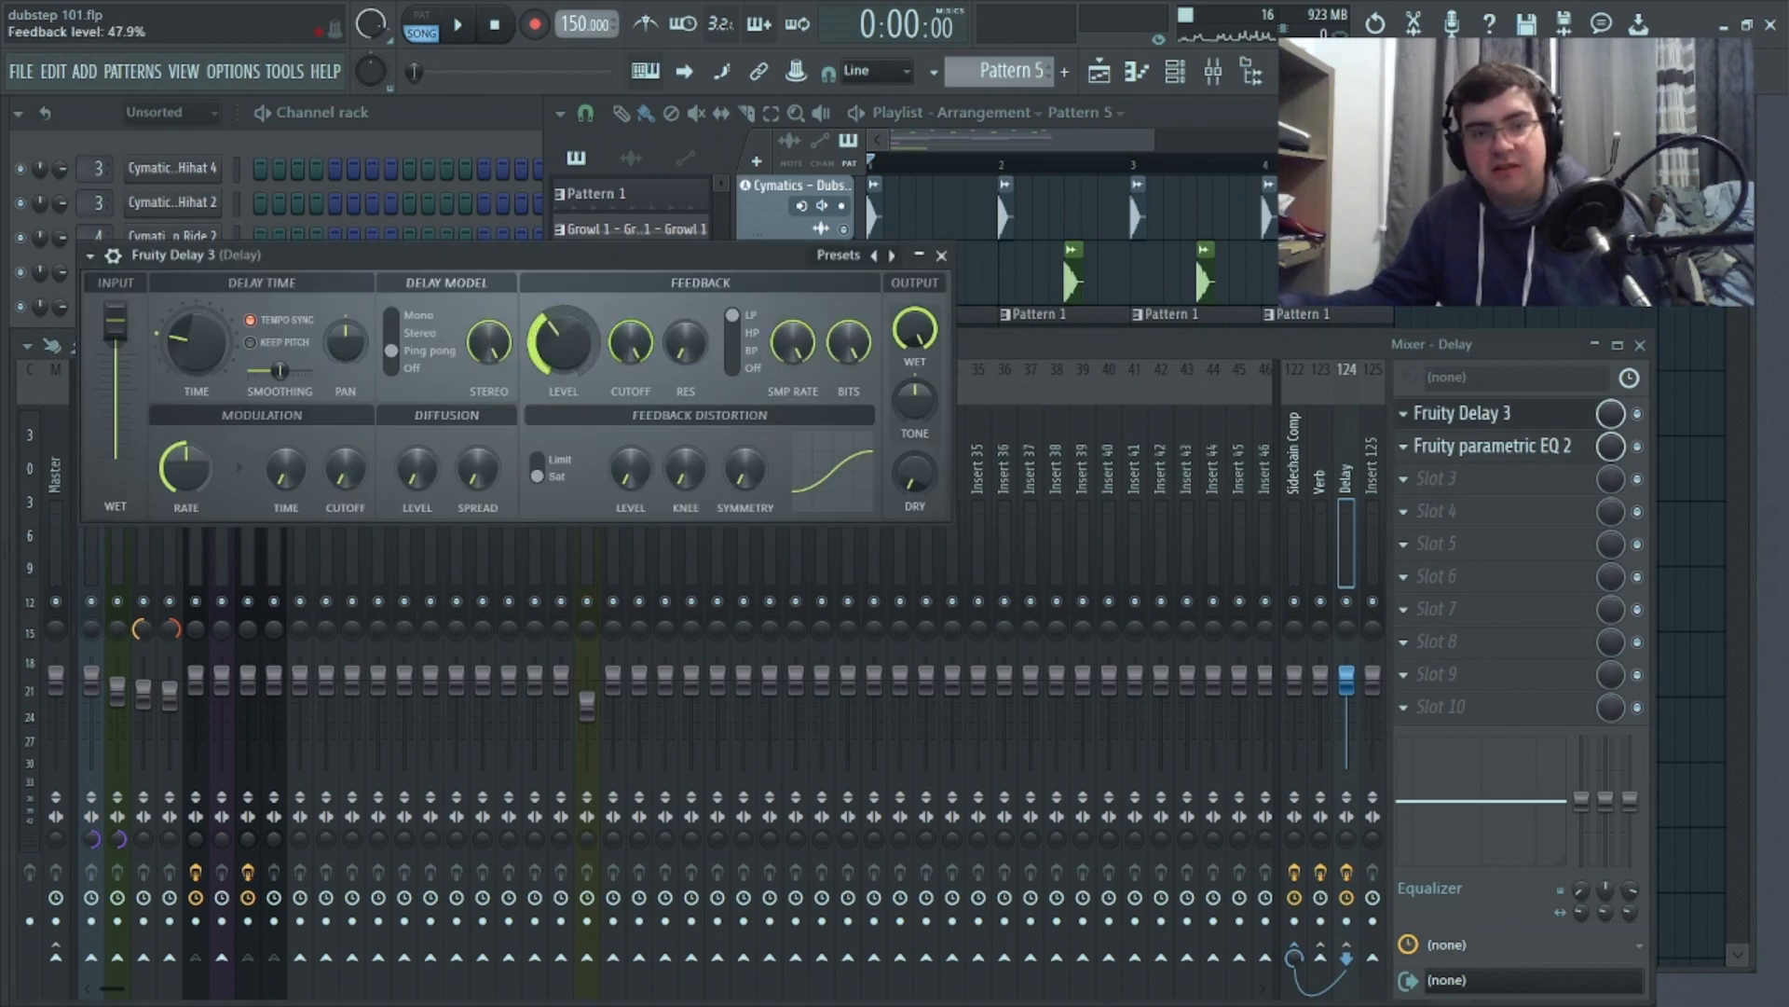
Play the song to audition the delay setting, and close Fruity Delay 3
click(459, 26)
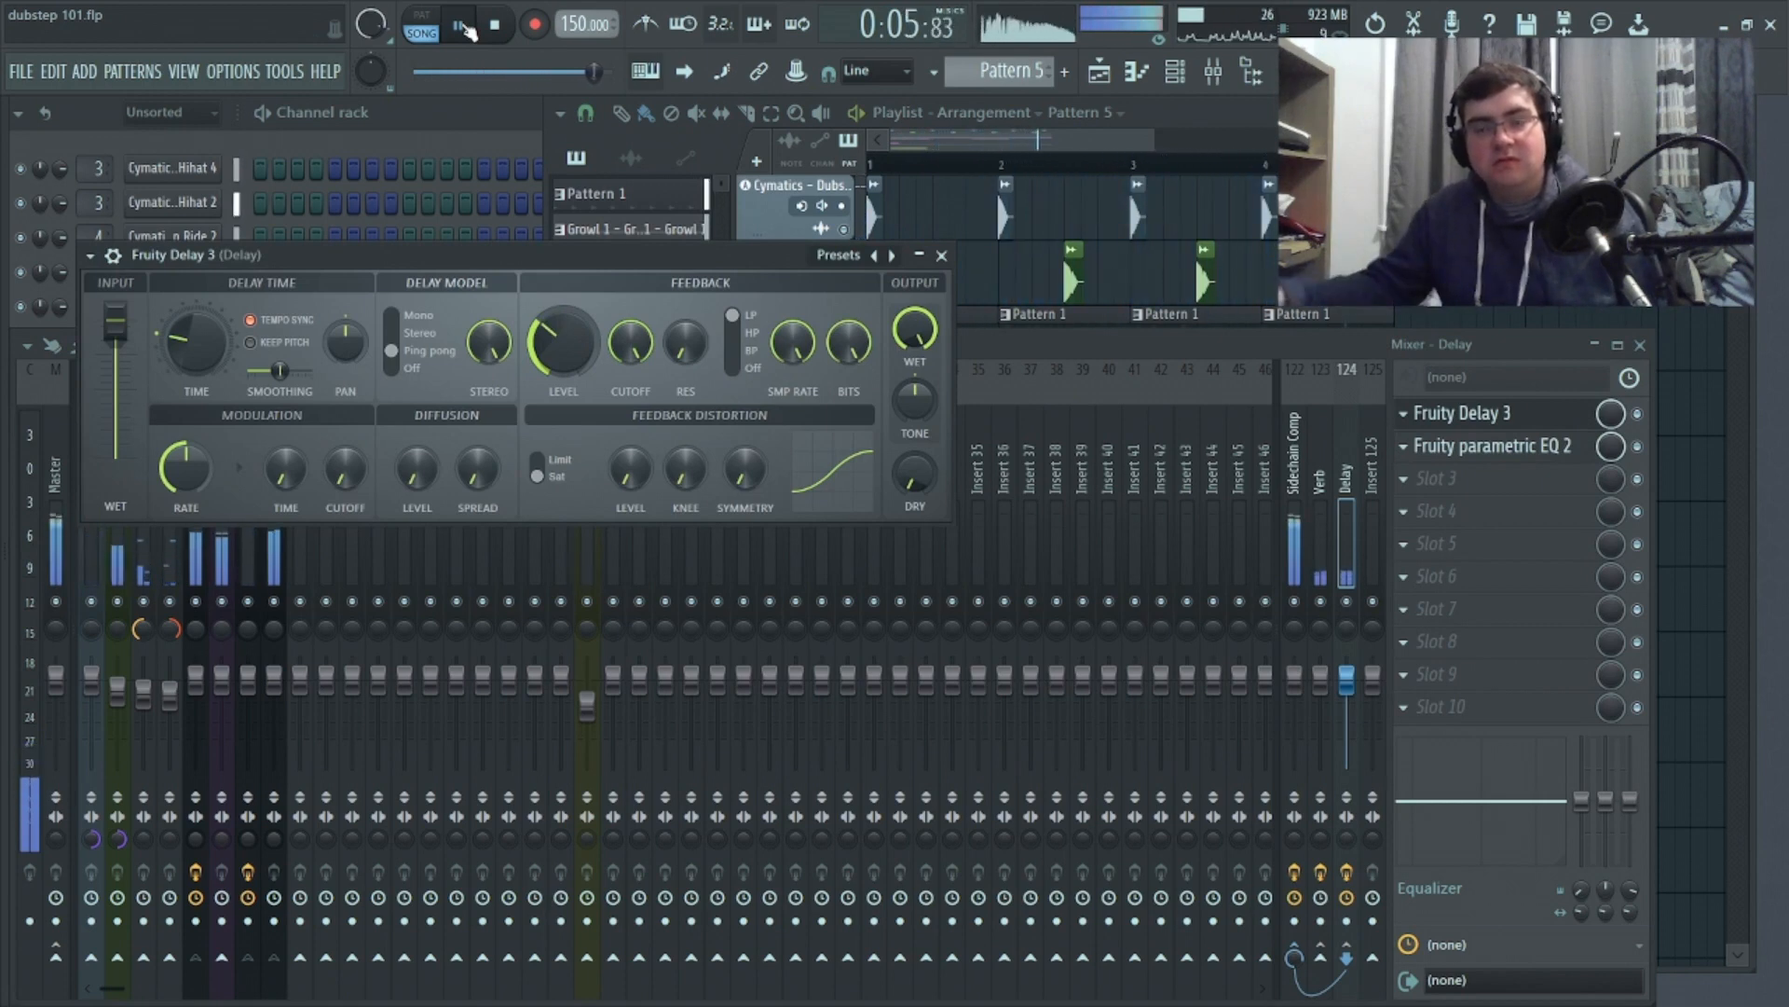
click(495, 26)
click(1111, 166)
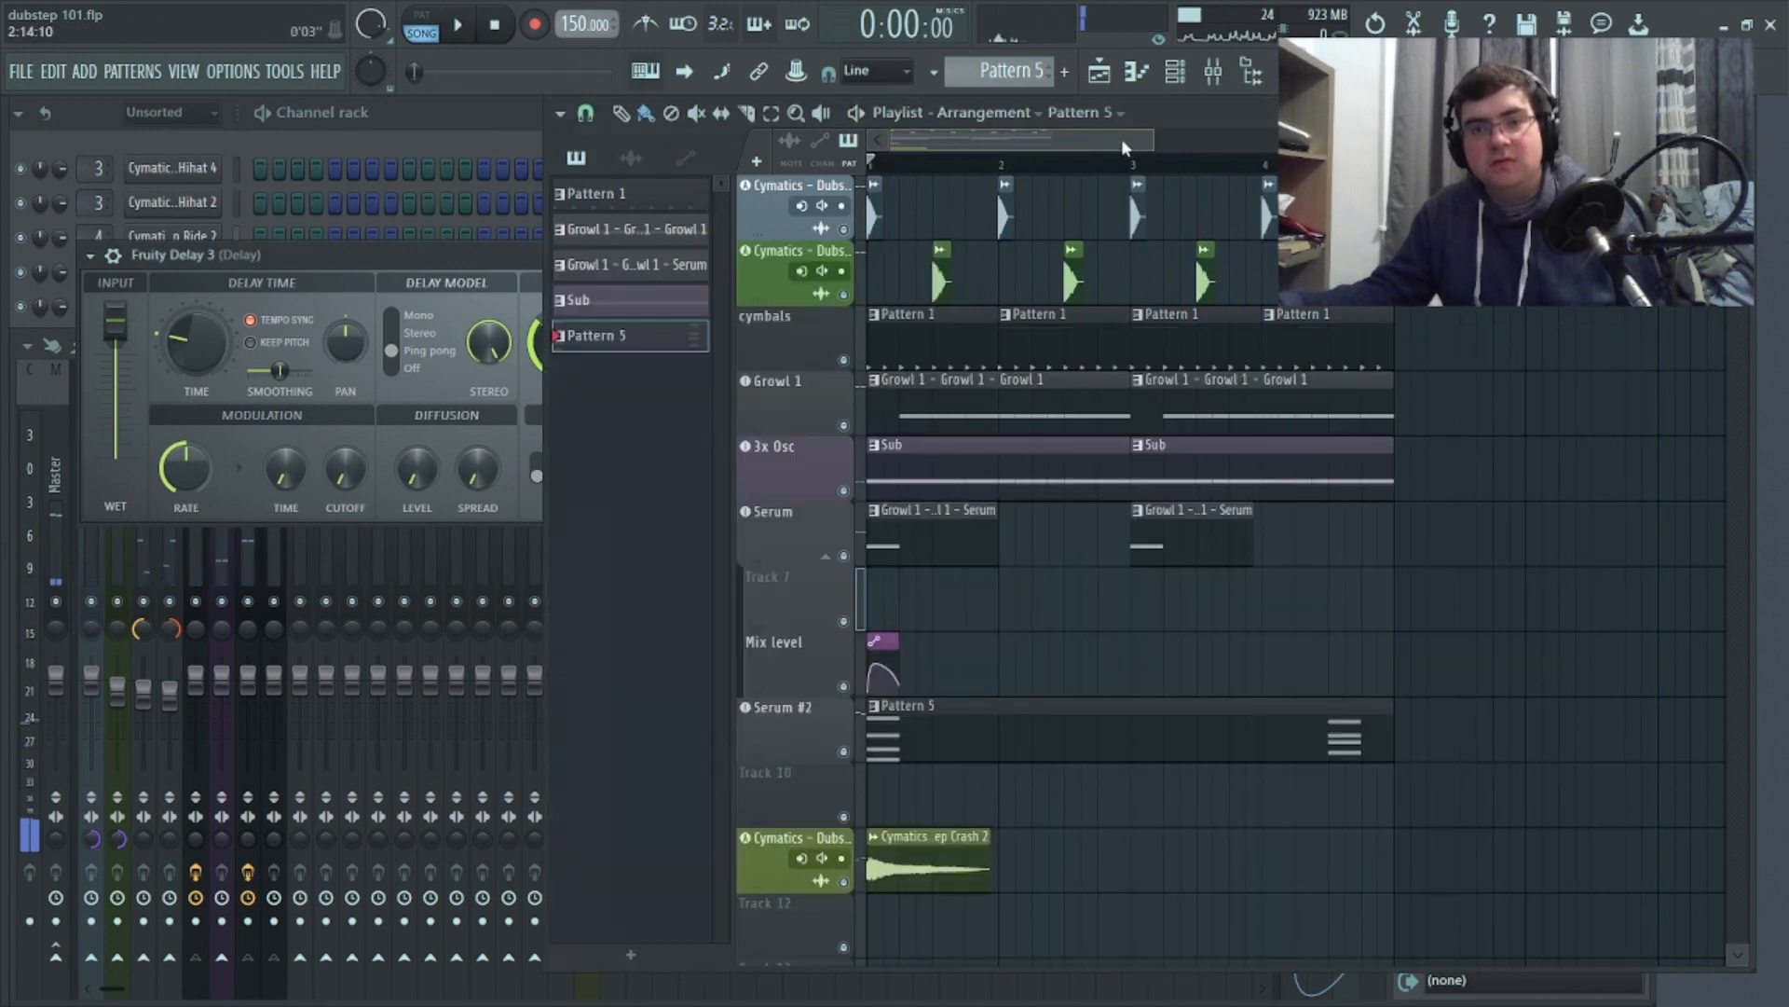
click(453, 255)
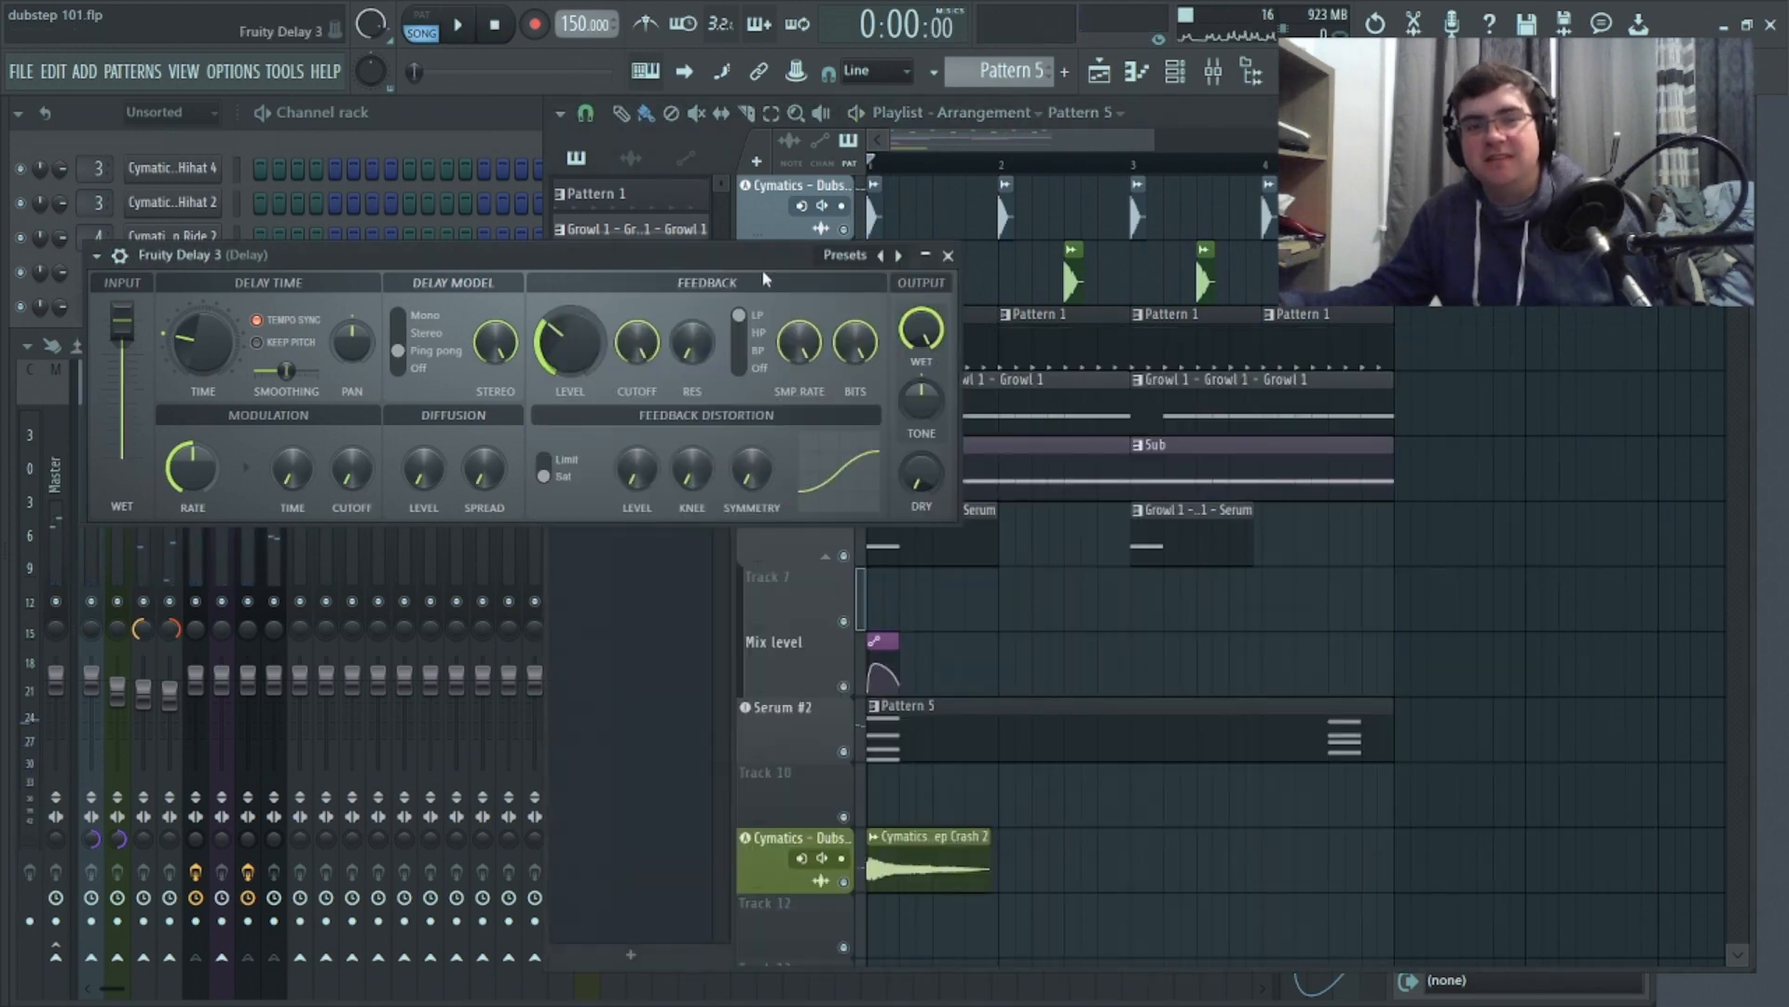
click(950, 255)
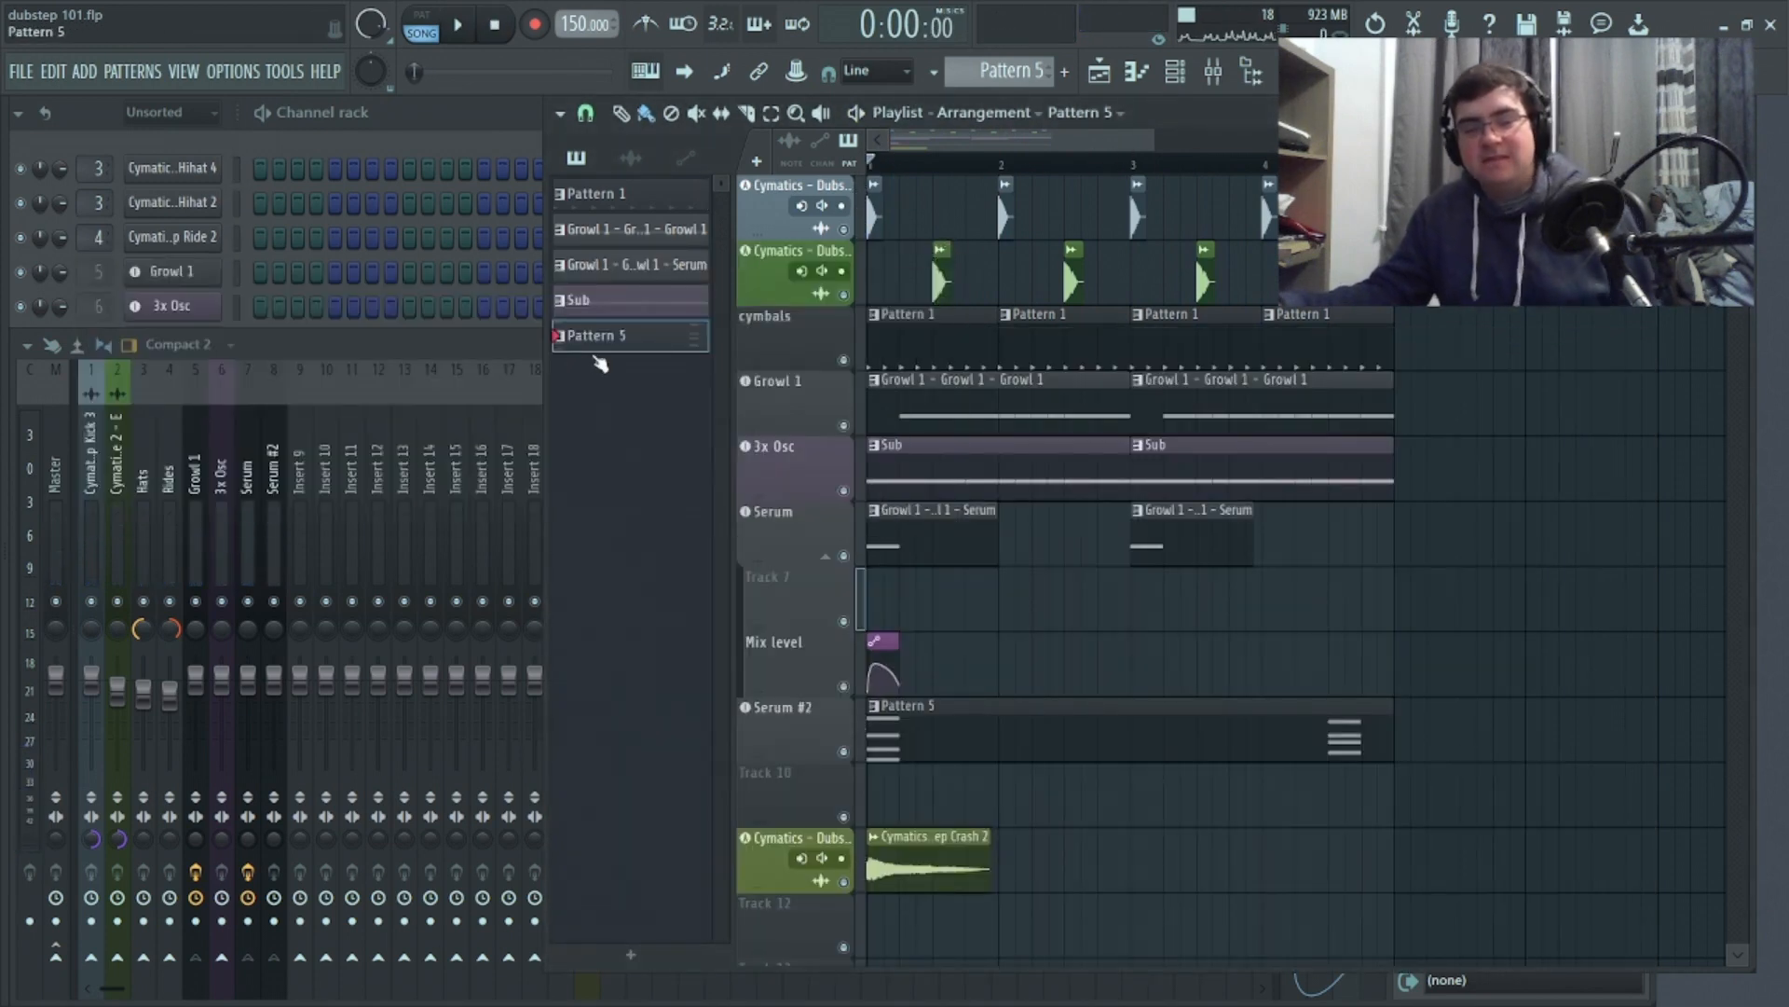
Add a FLEX instrument channel, load the Steinway D preset from Essential Pianos and turn its reverb off
click(434, 129)
click(203, 433)
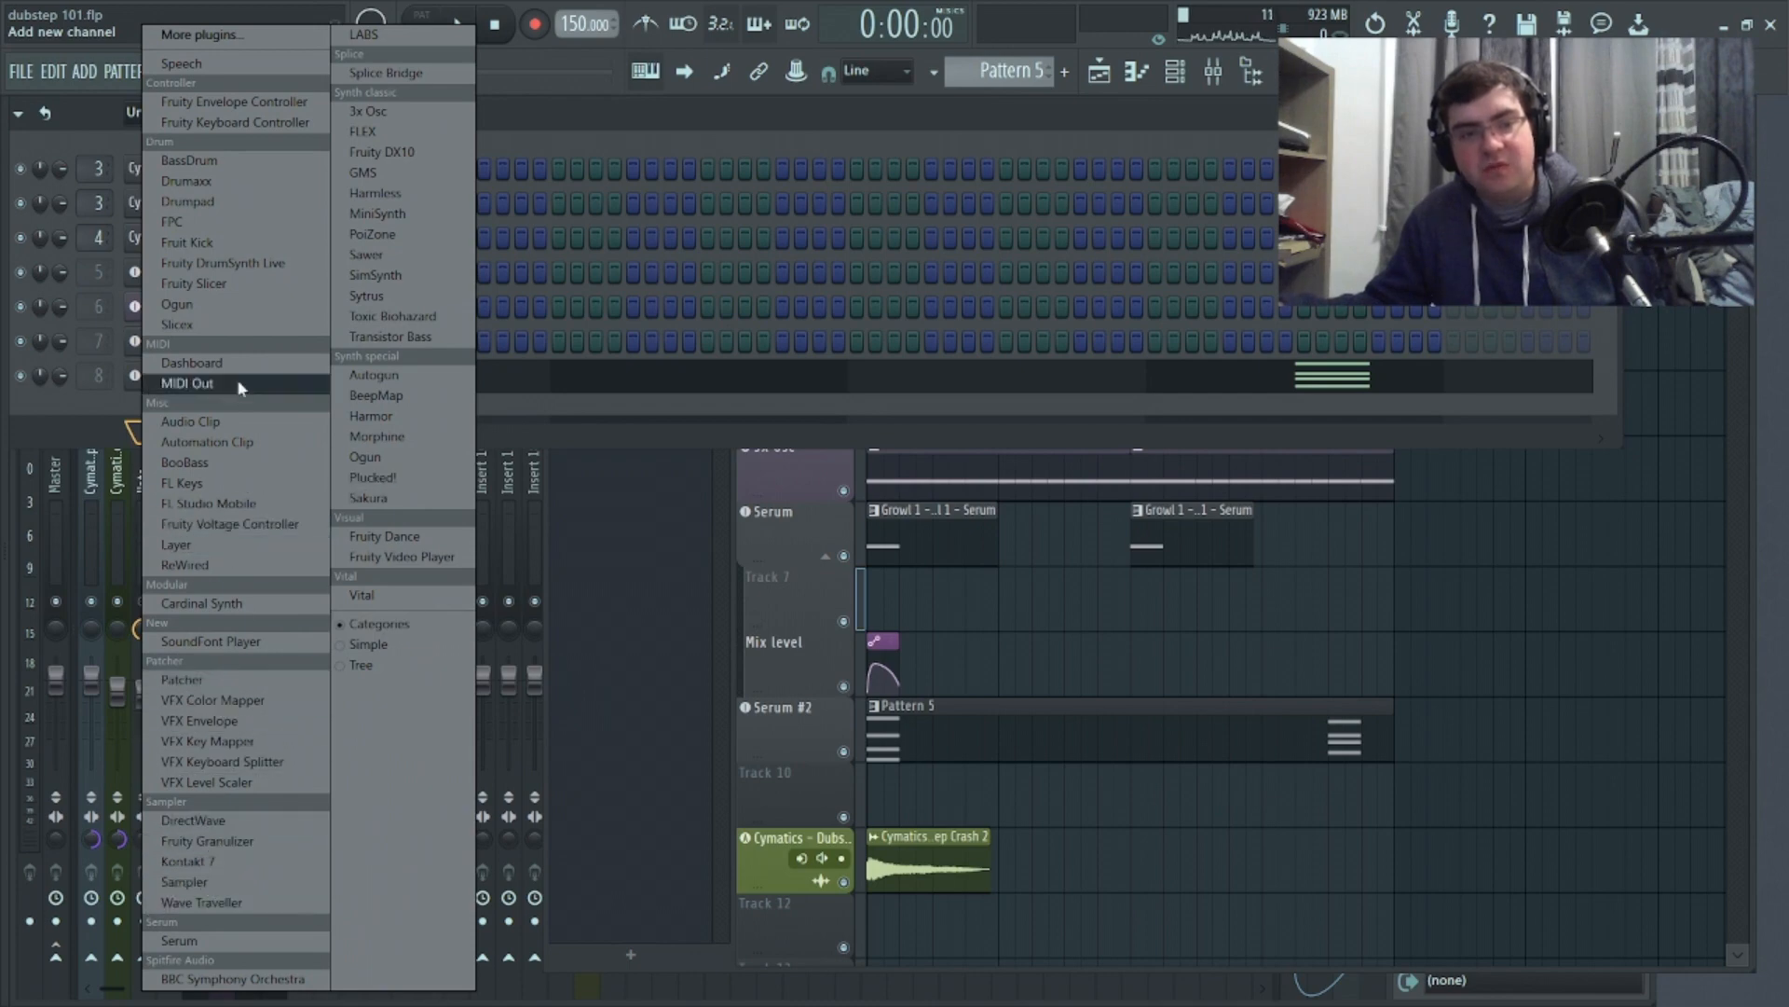
click(363, 131)
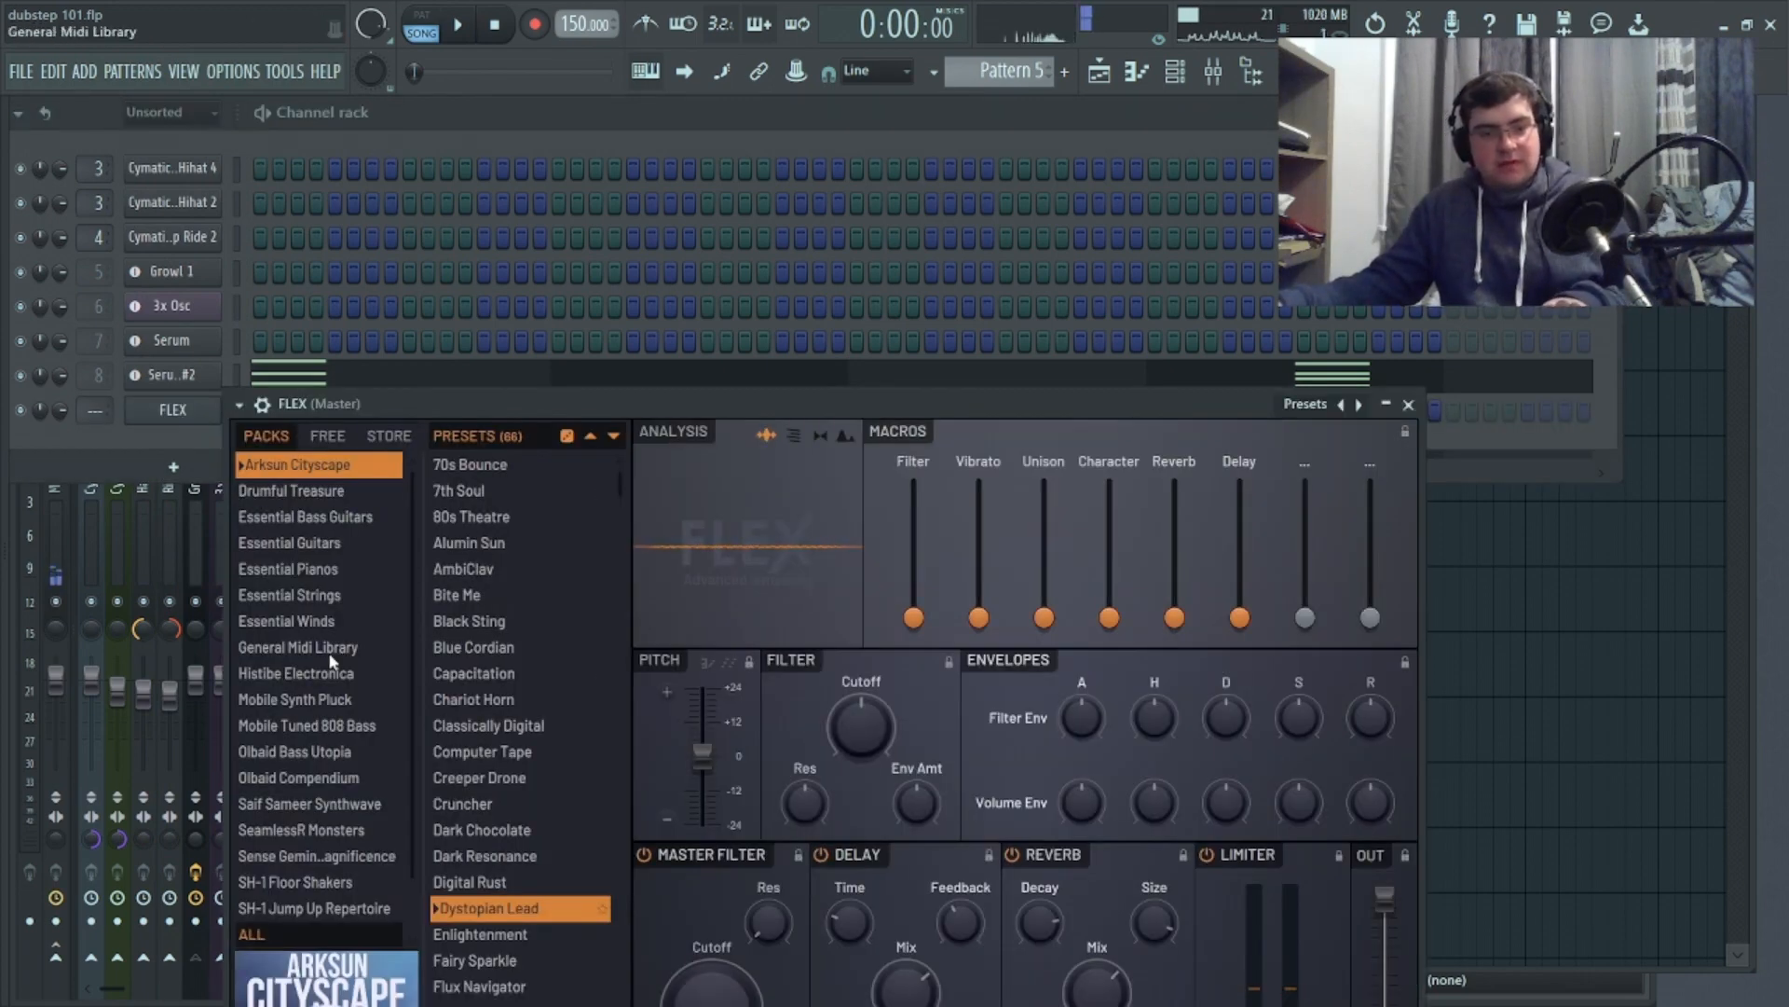
click(317, 570)
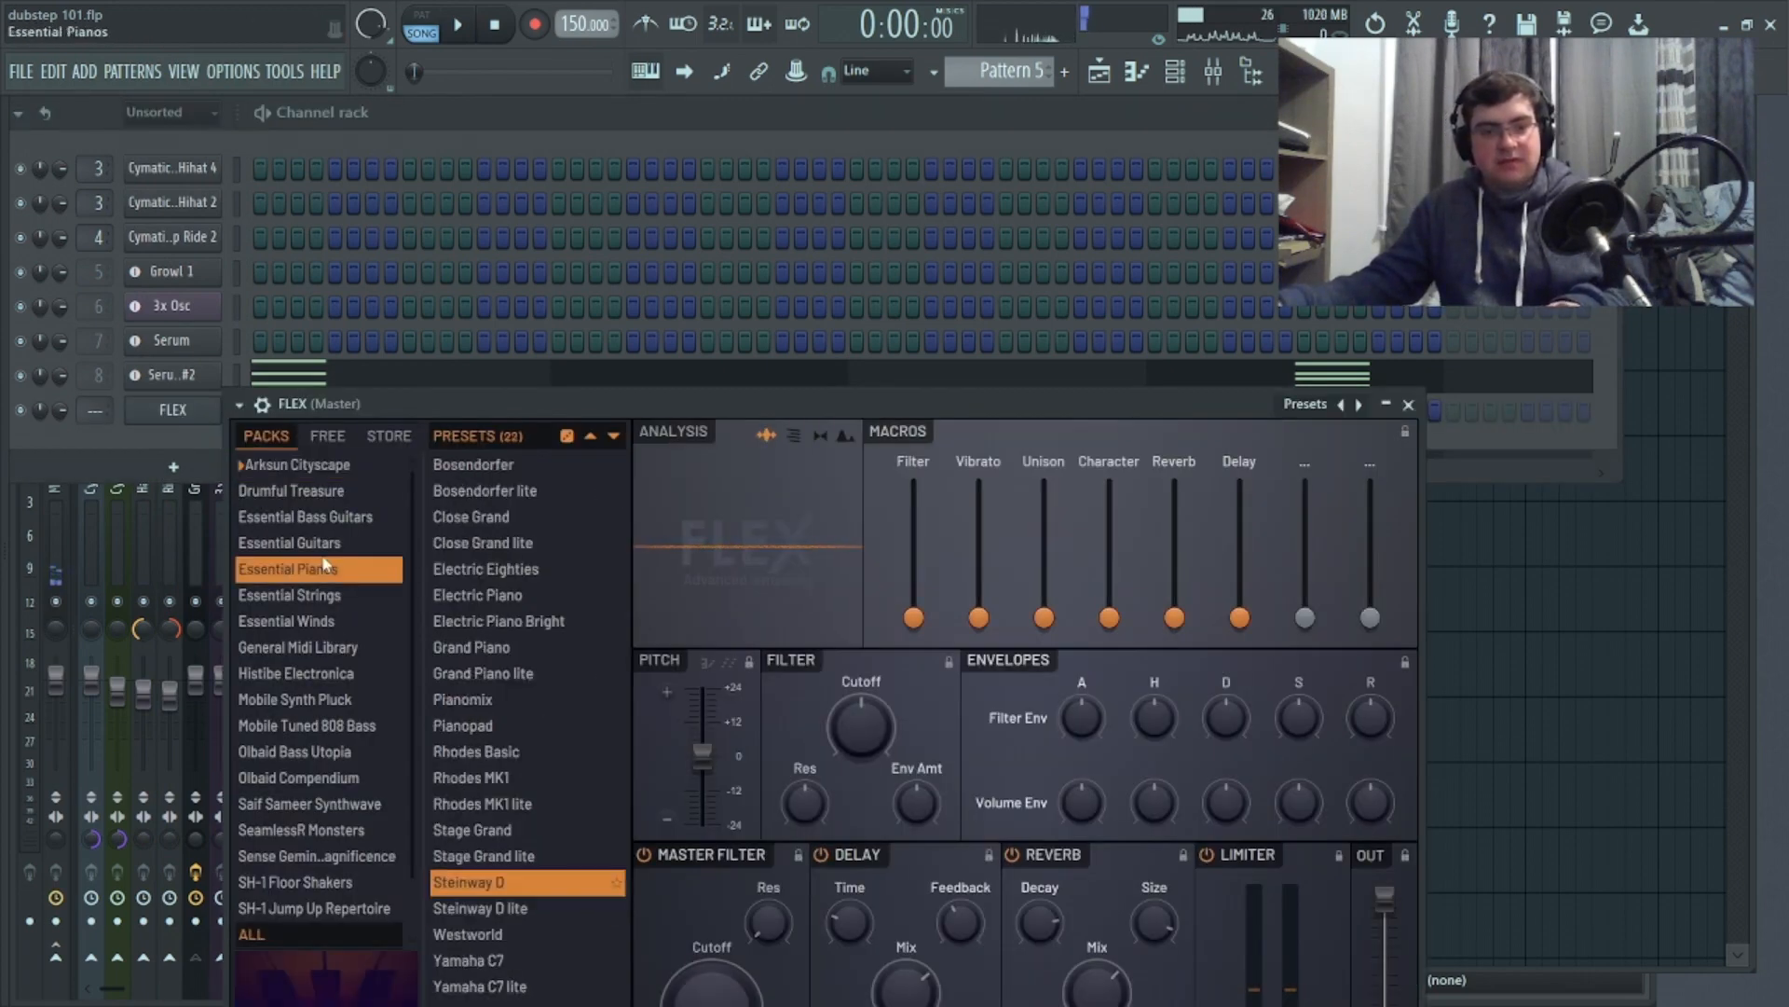
click(516, 876)
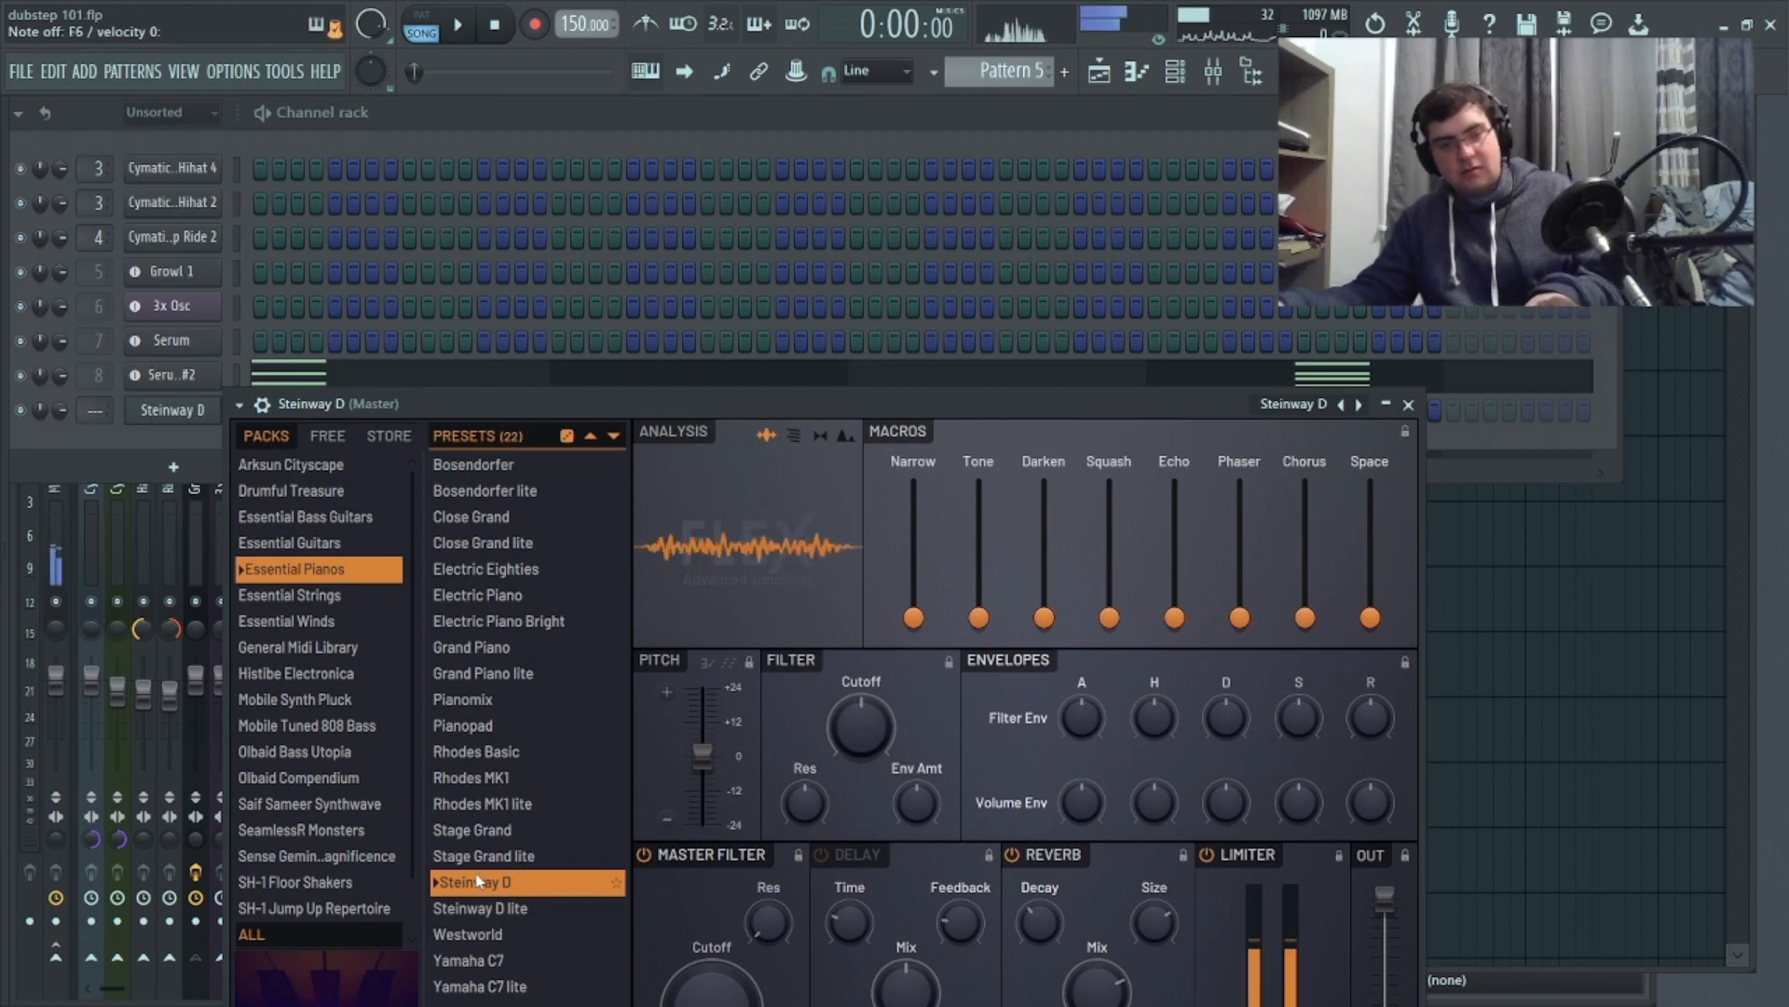
right_click(169, 419)
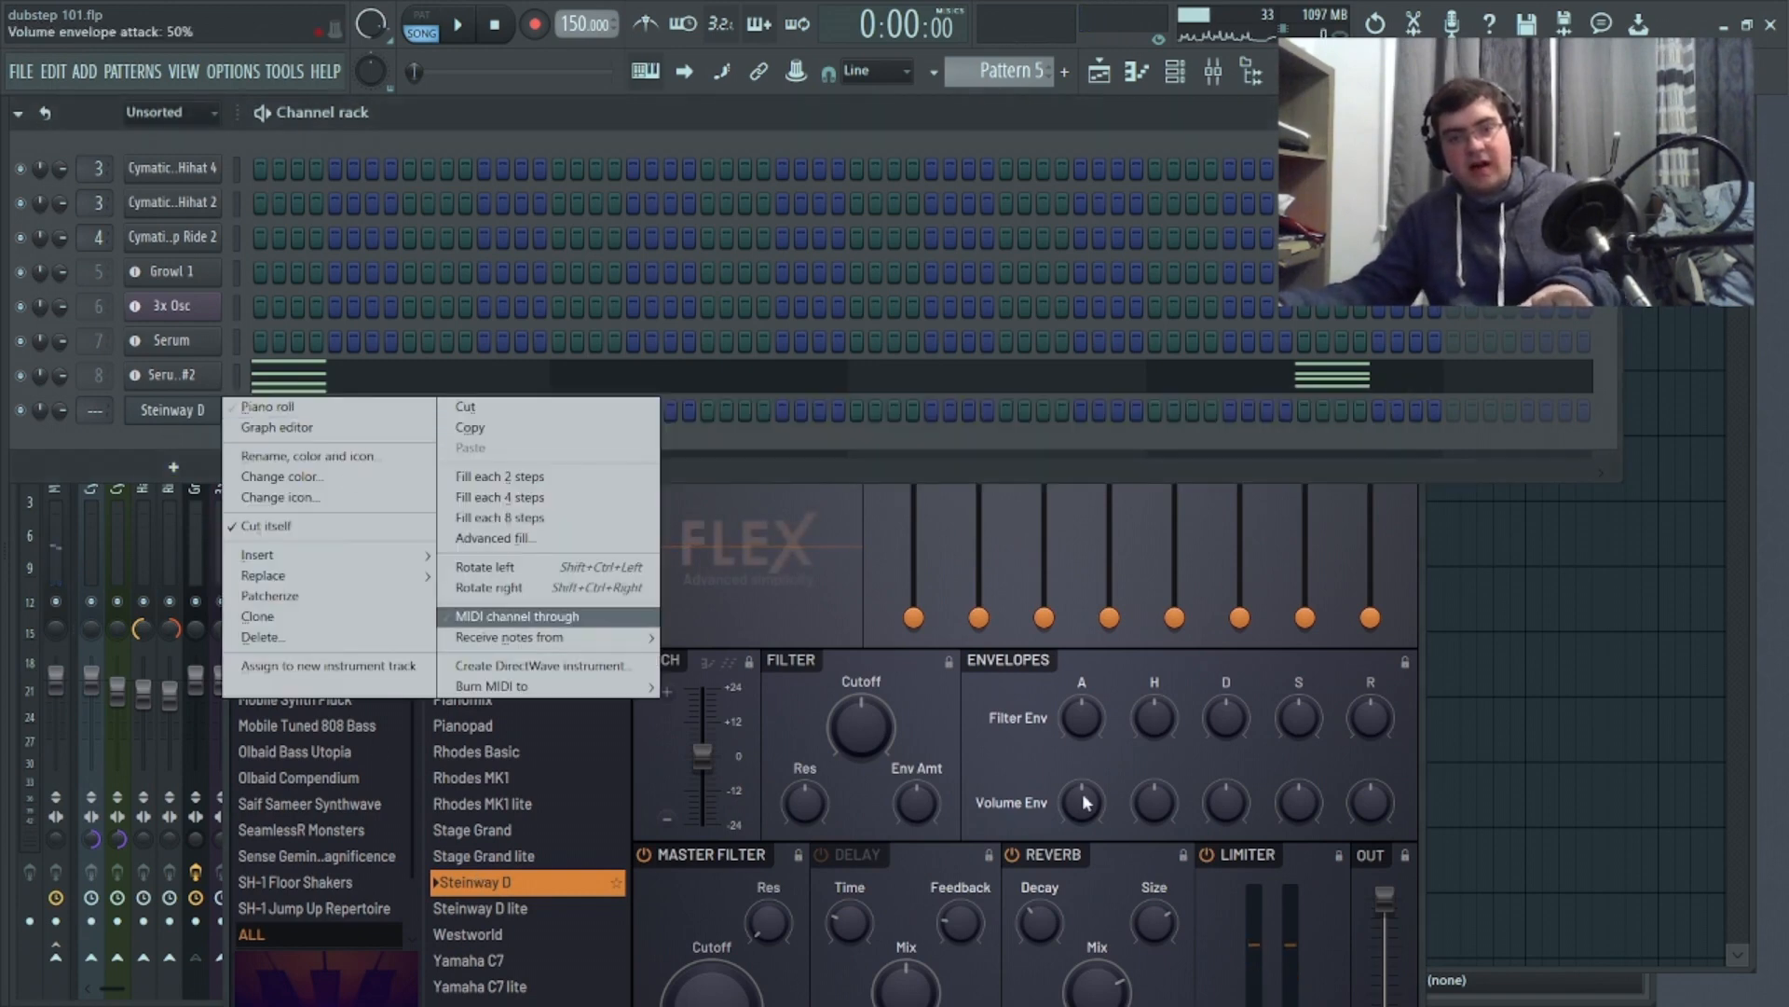
click(1059, 852)
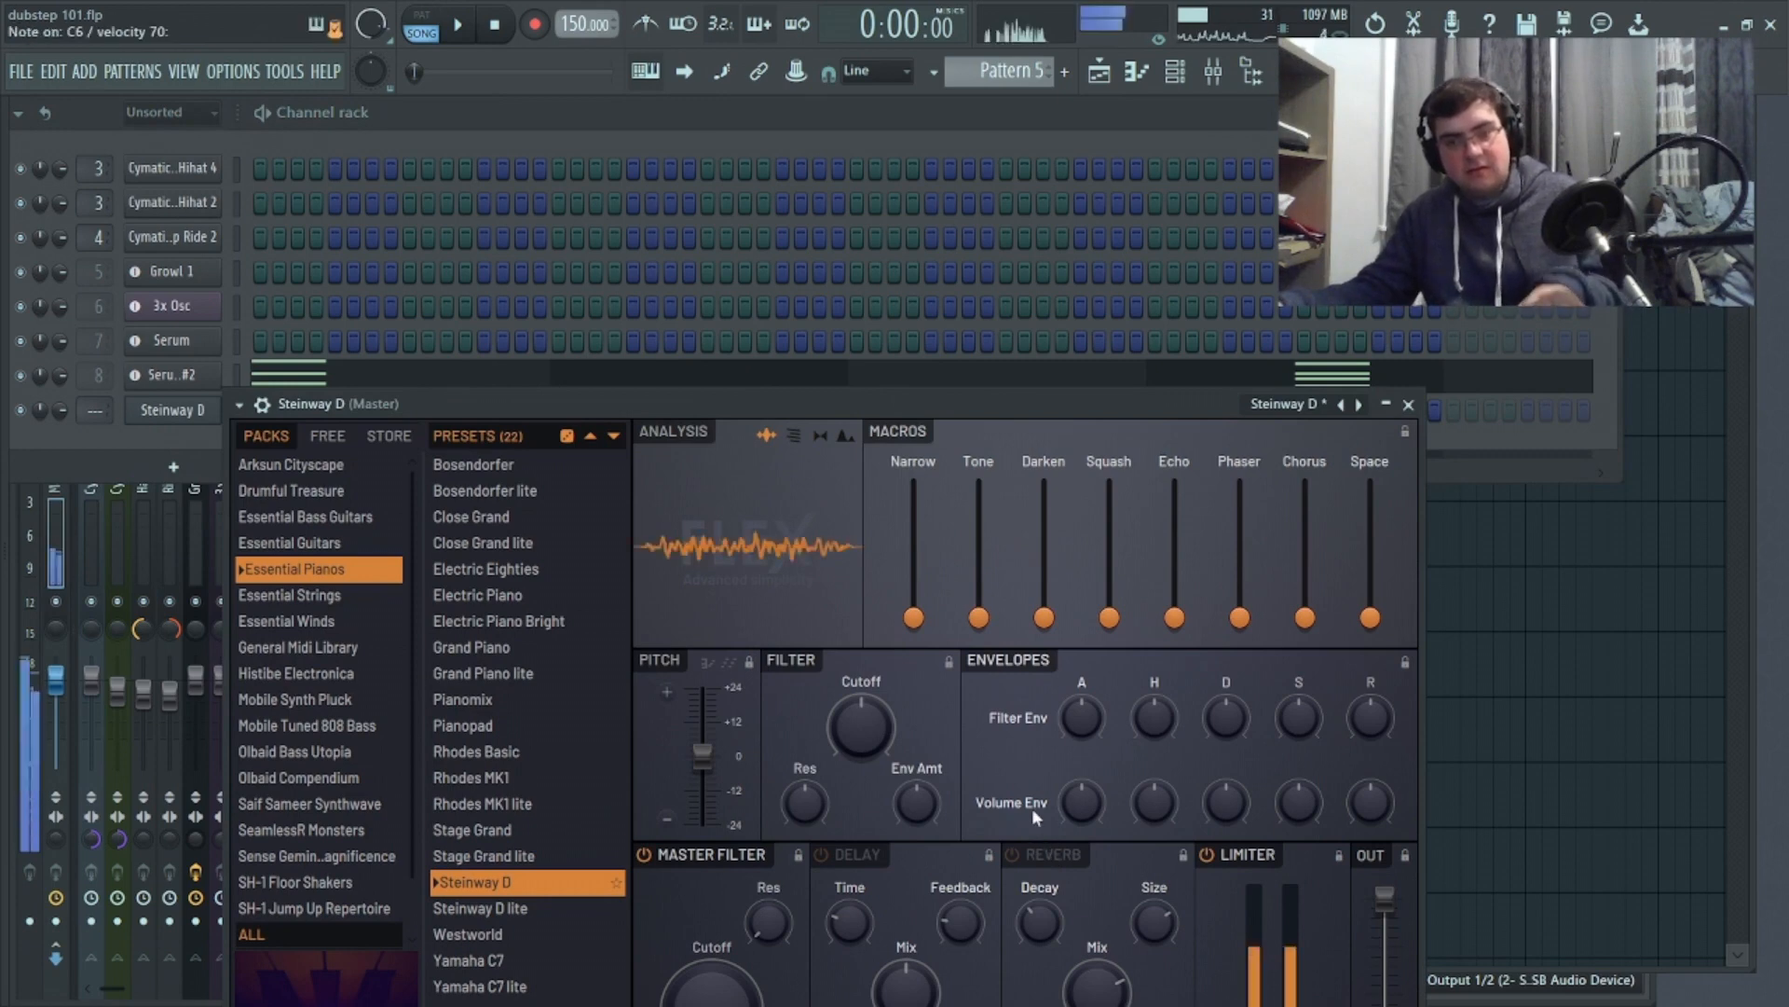
In the Steinway D piano roll, place a one-beat chord of F5, G#5, C6 and F6 on beat 2 of bar 1
click(729, 179)
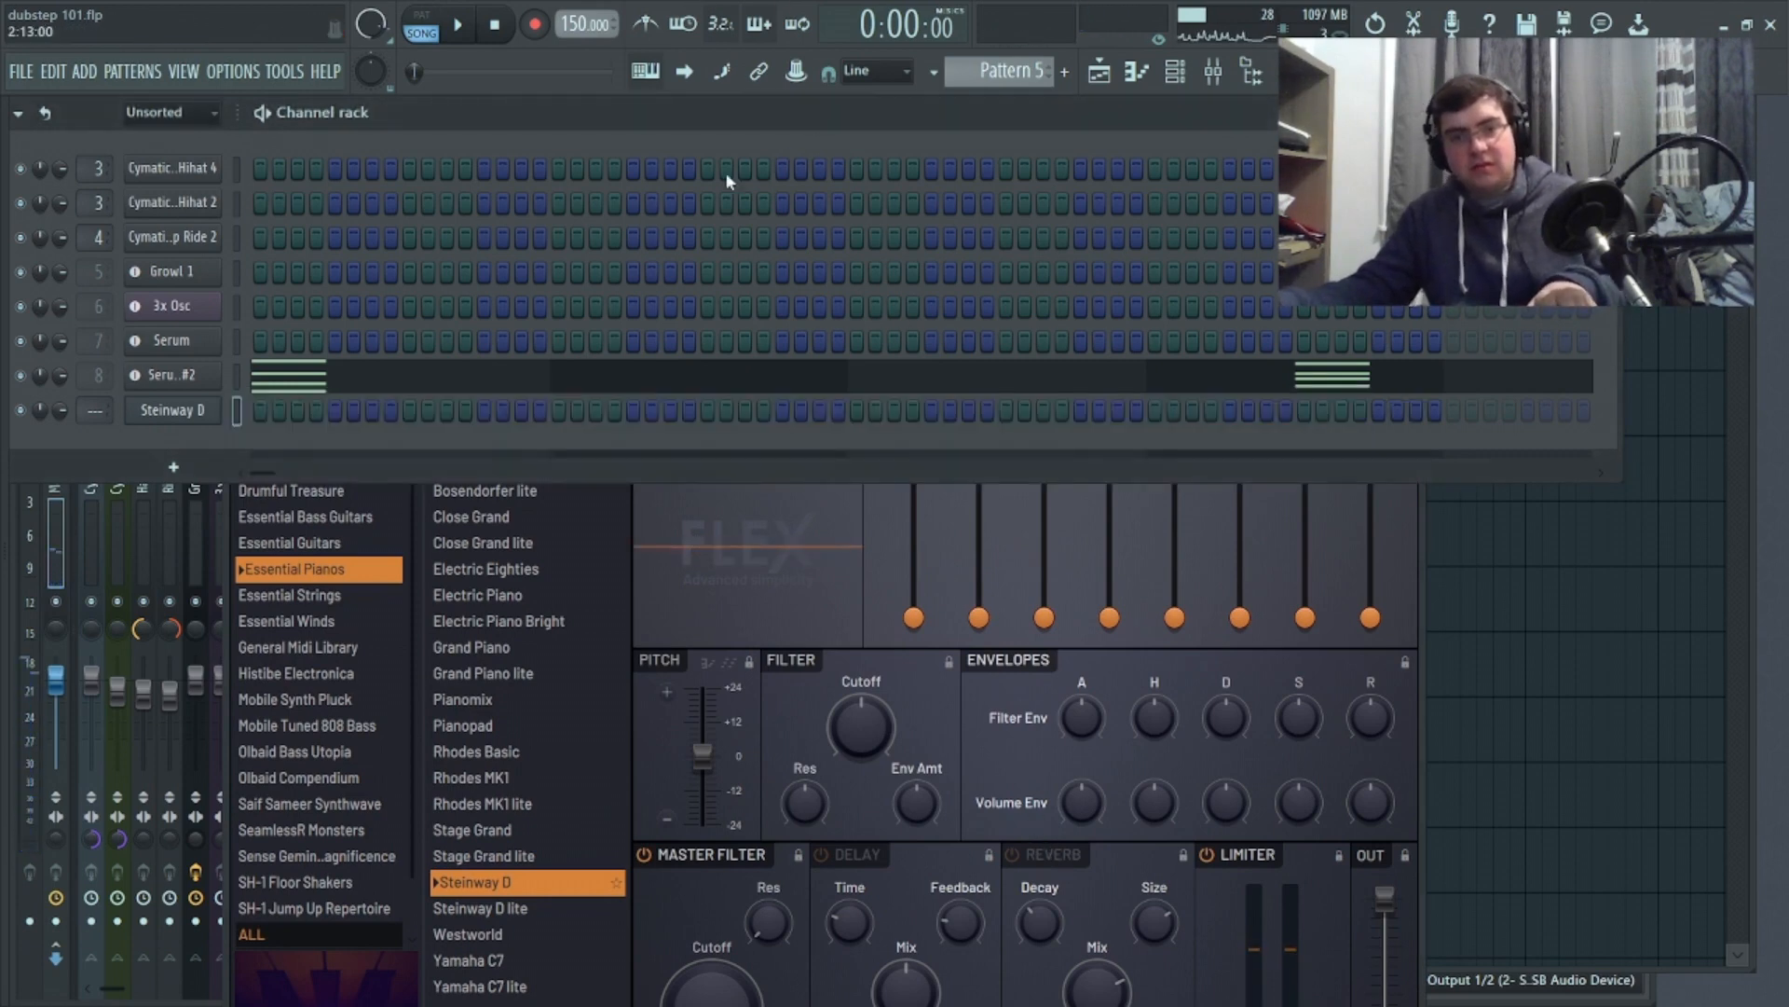
right_click(165, 413)
click(298, 410)
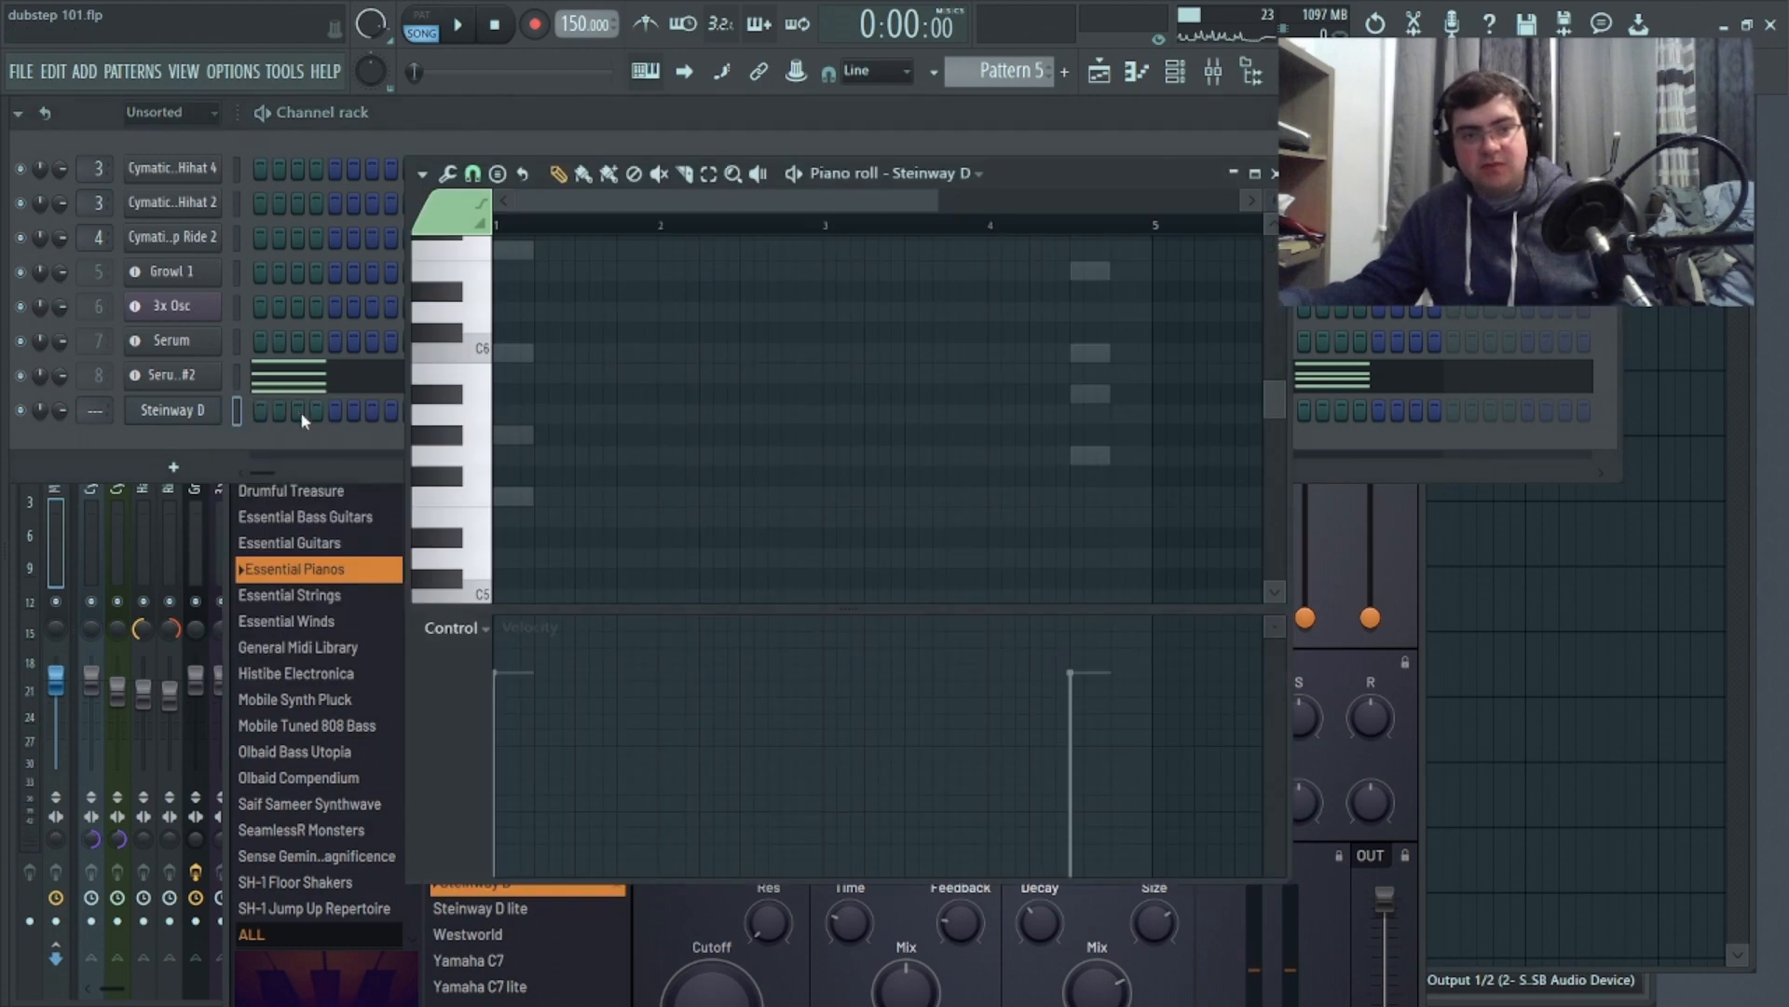
scroll(633, 430, up, 2)
scroll(617, 422, down, 2)
click(466, 354)
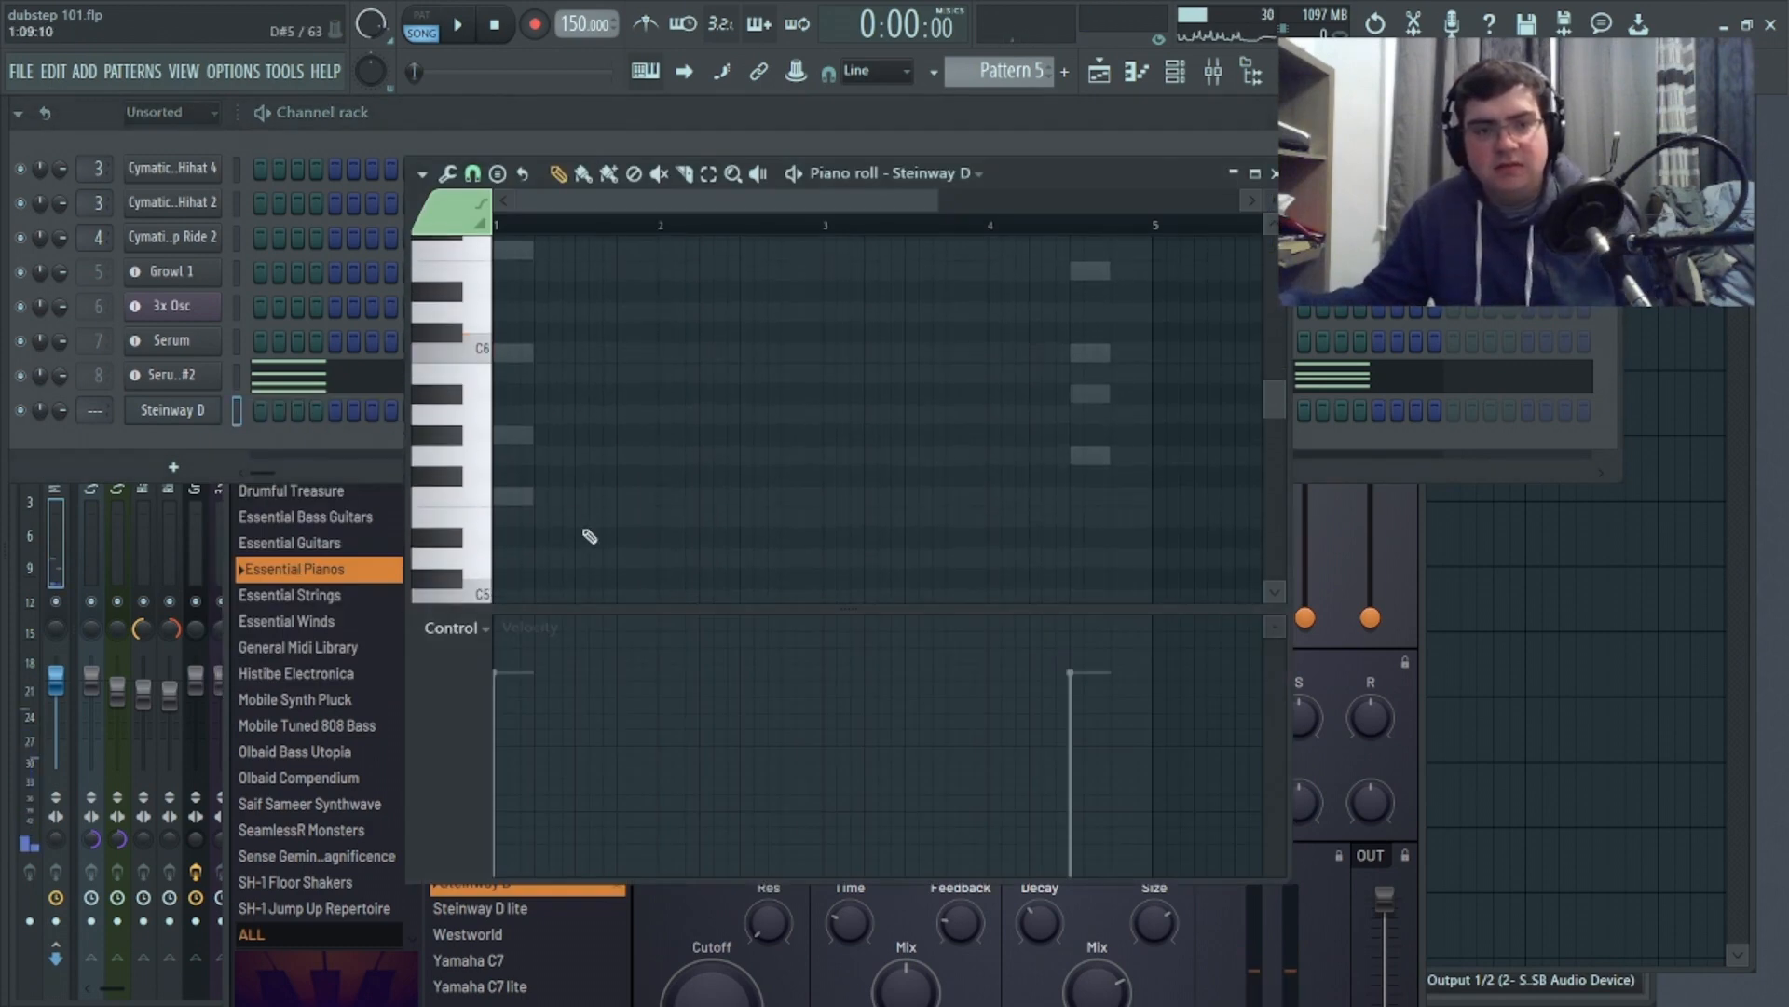
click(543, 496)
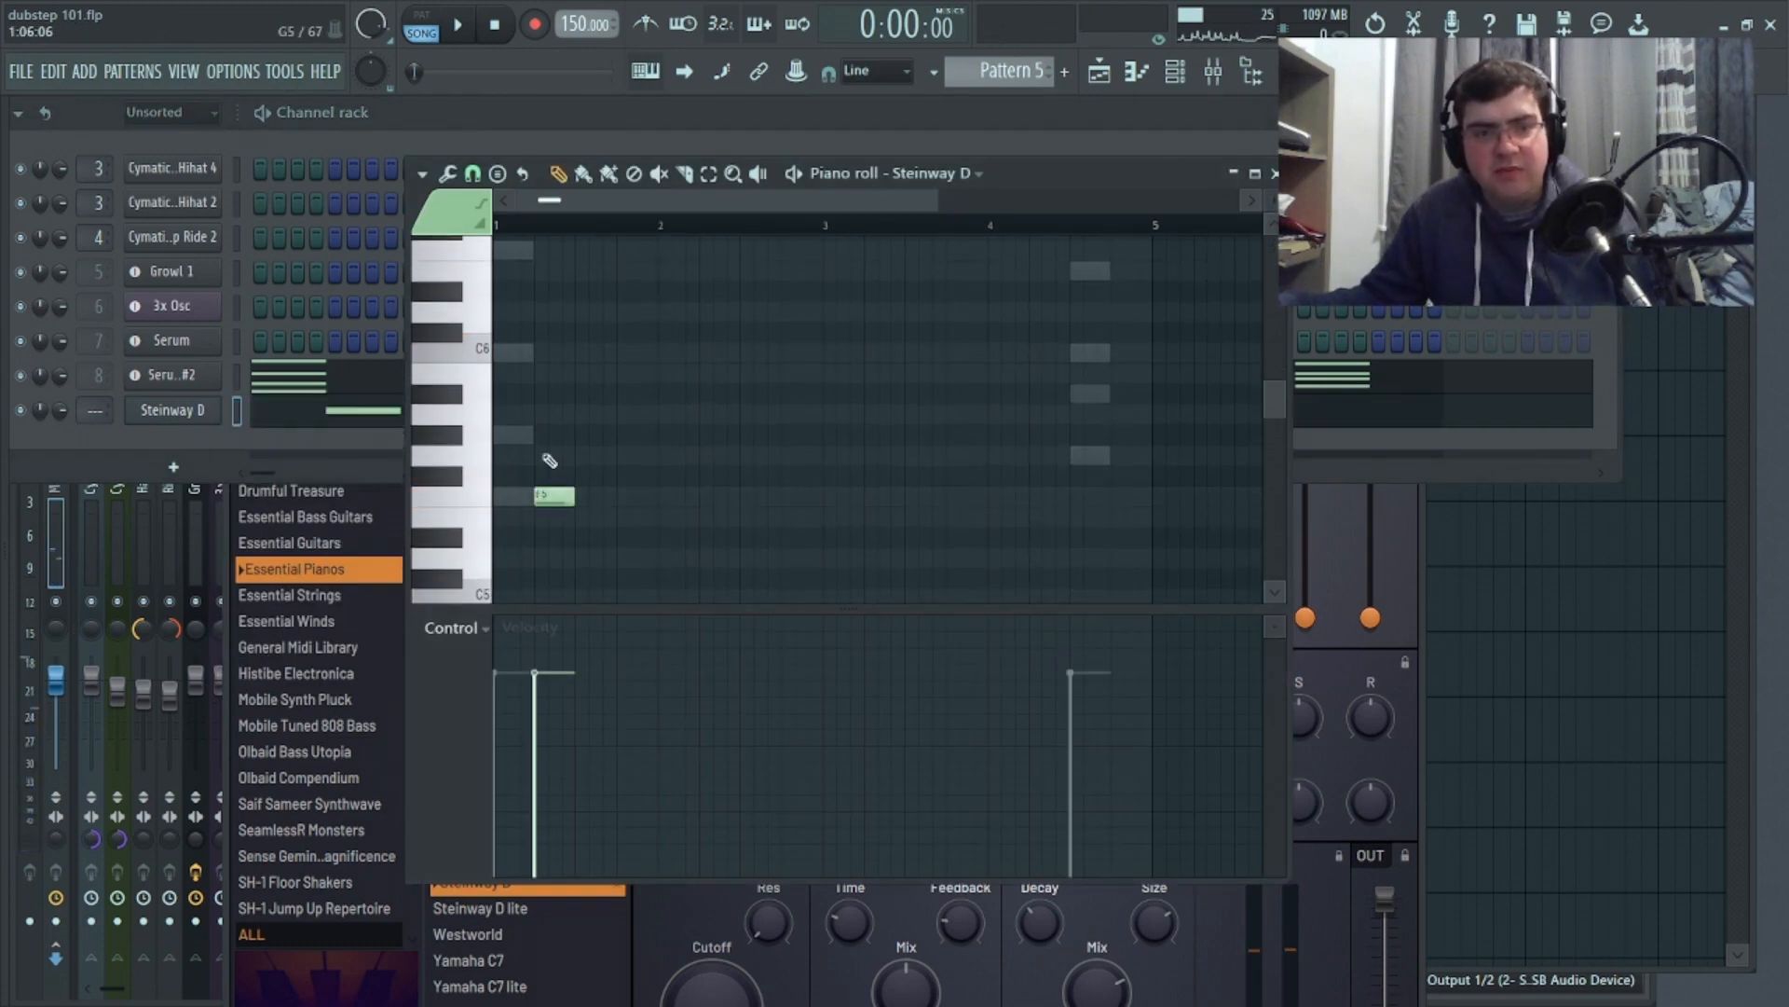
click(541, 438)
click(541, 354)
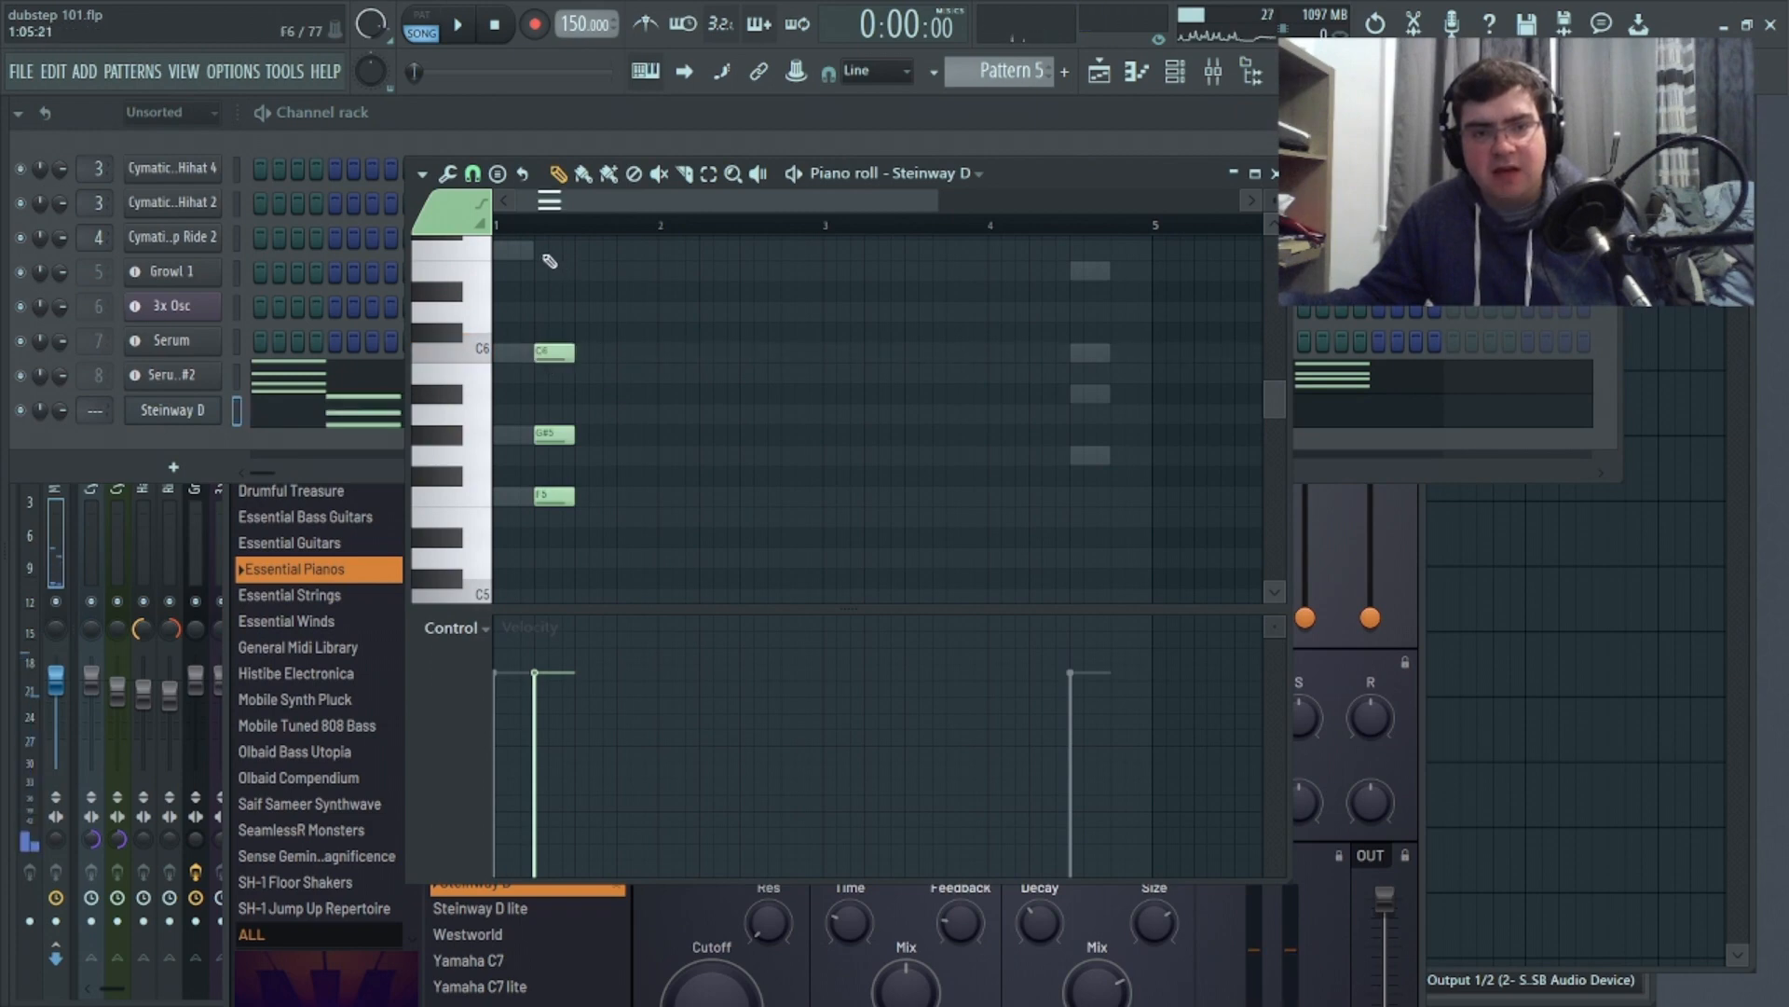
click(548, 252)
drag(560, 259, 553, 259)
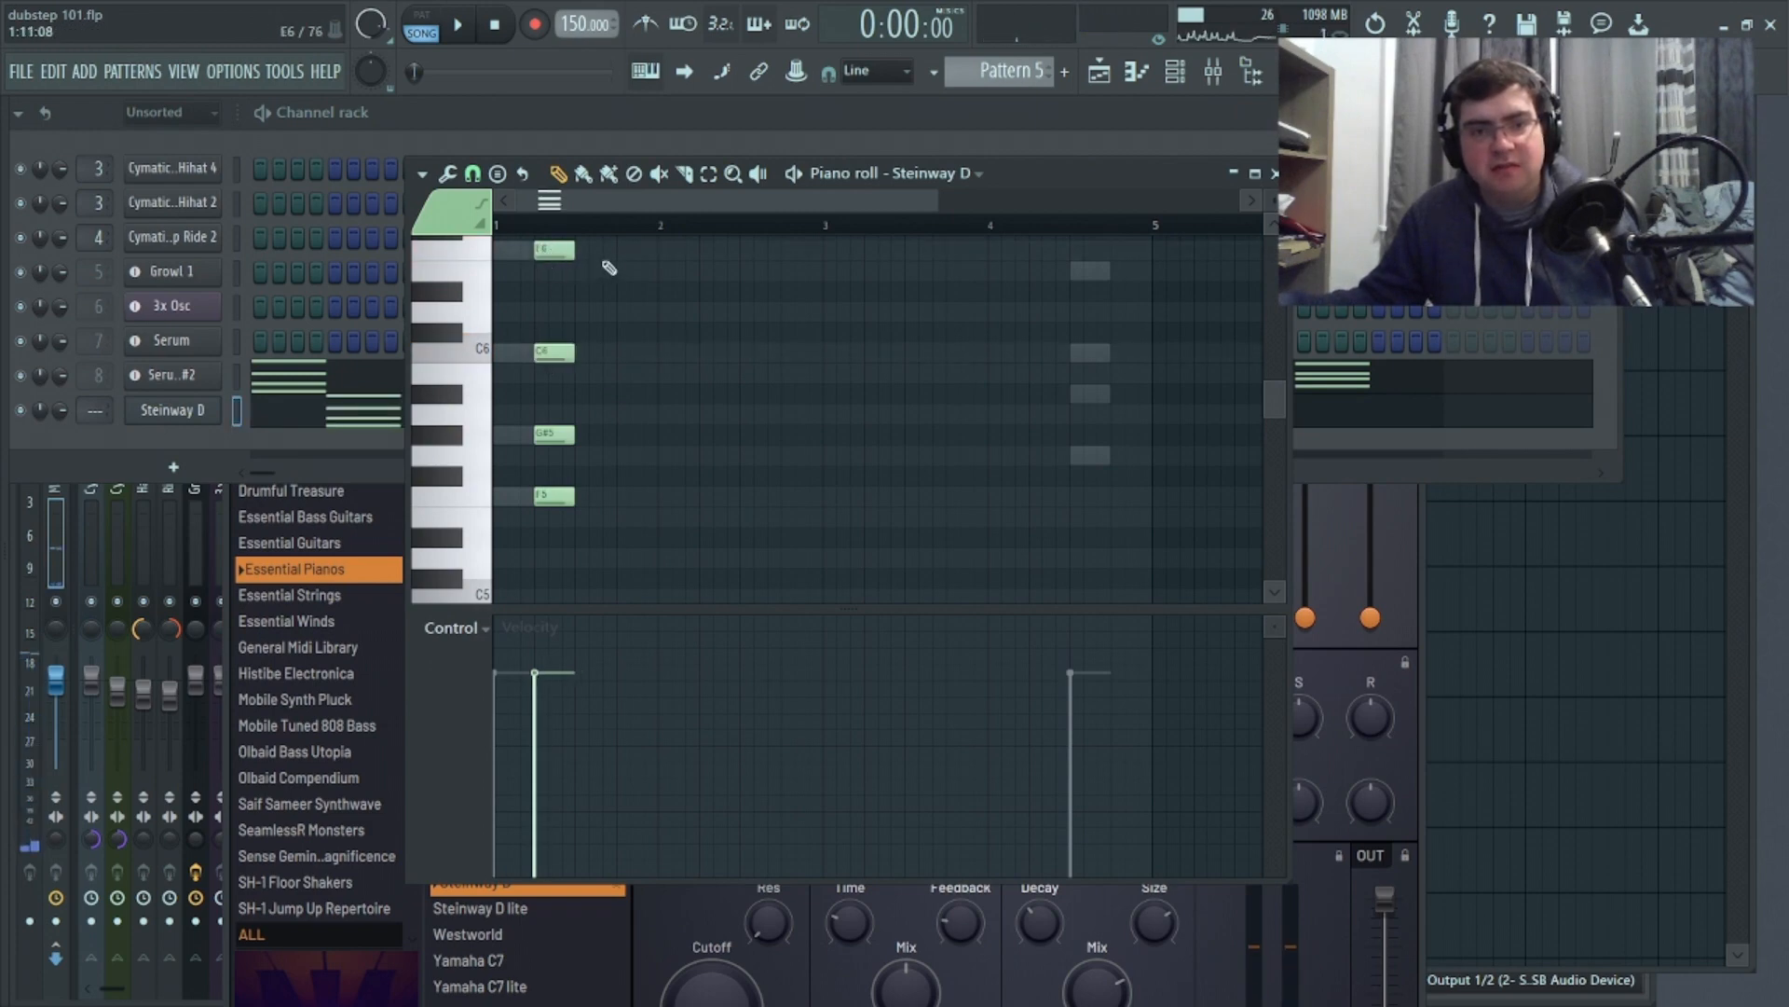
Repeat the F5, G#5, C6 and F6 chord on beat 4 of bar 1
click(625, 252)
click(622, 353)
click(625, 434)
click(625, 496)
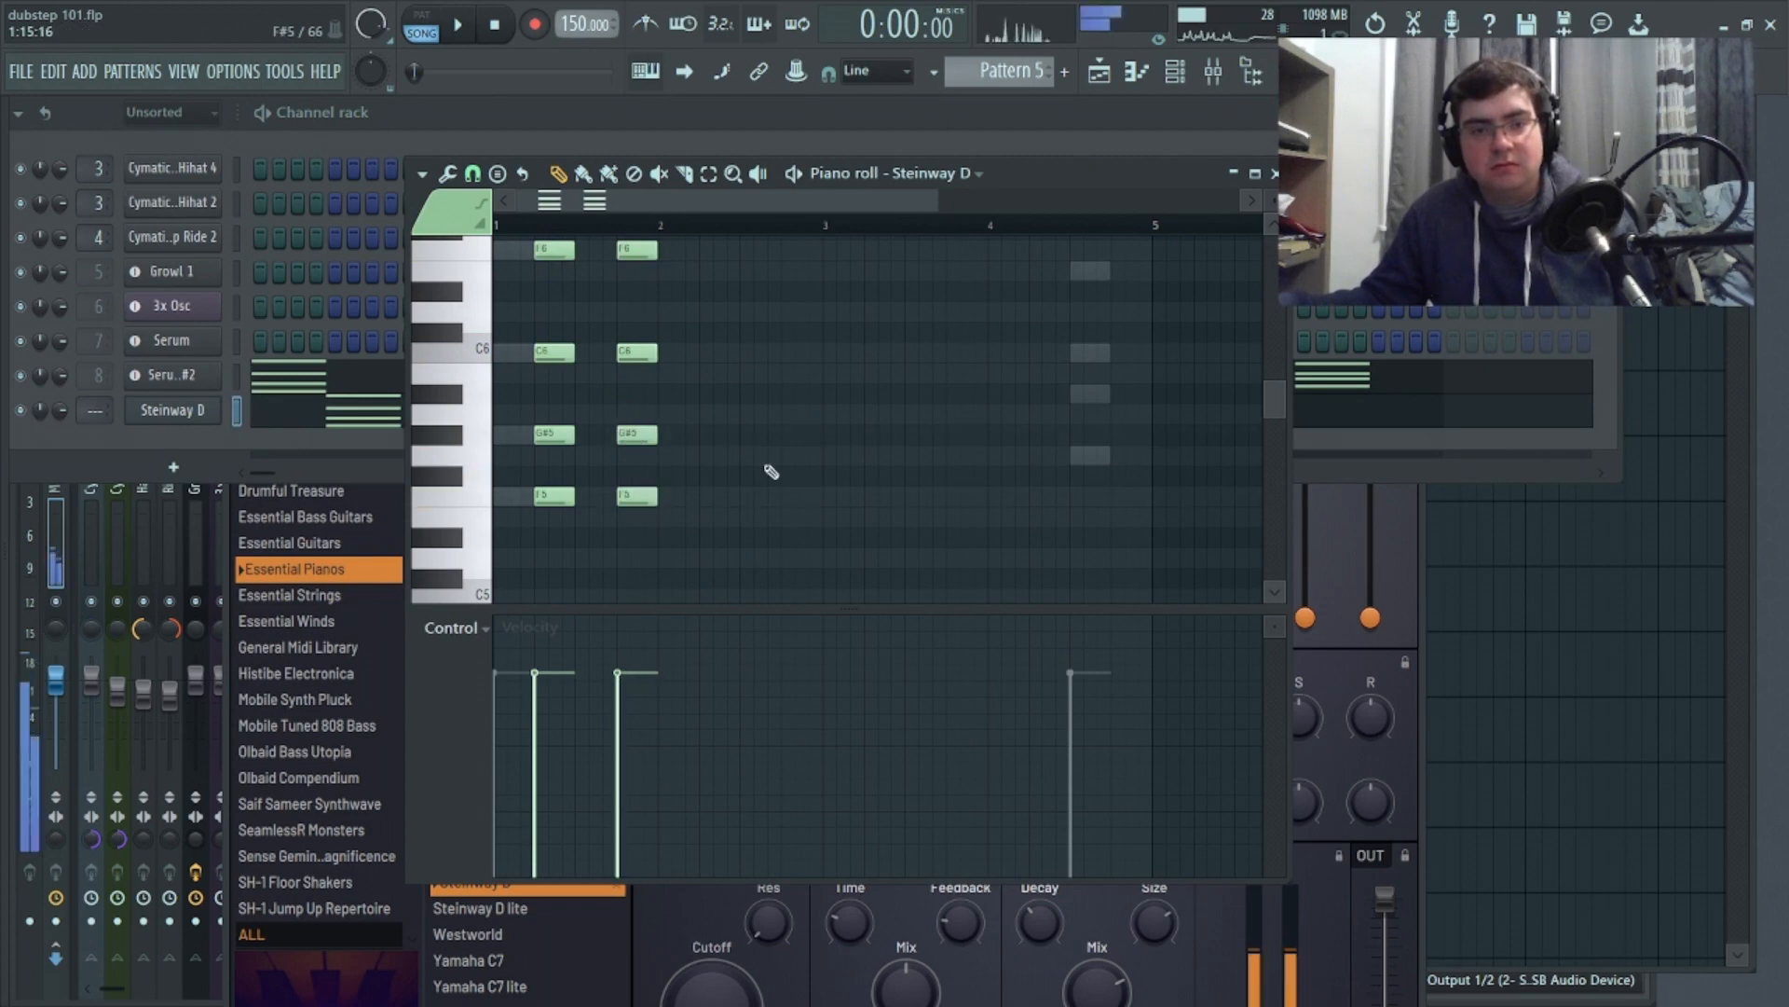
Add the one-beat F5, G#5, C6 and F6 piano chord on beats 2 and 4 of bar 2
click(706, 496)
click(709, 436)
drag(738, 436, 730, 436)
click(706, 352)
click(705, 250)
click(790, 250)
click(789, 352)
click(783, 436)
click(790, 496)
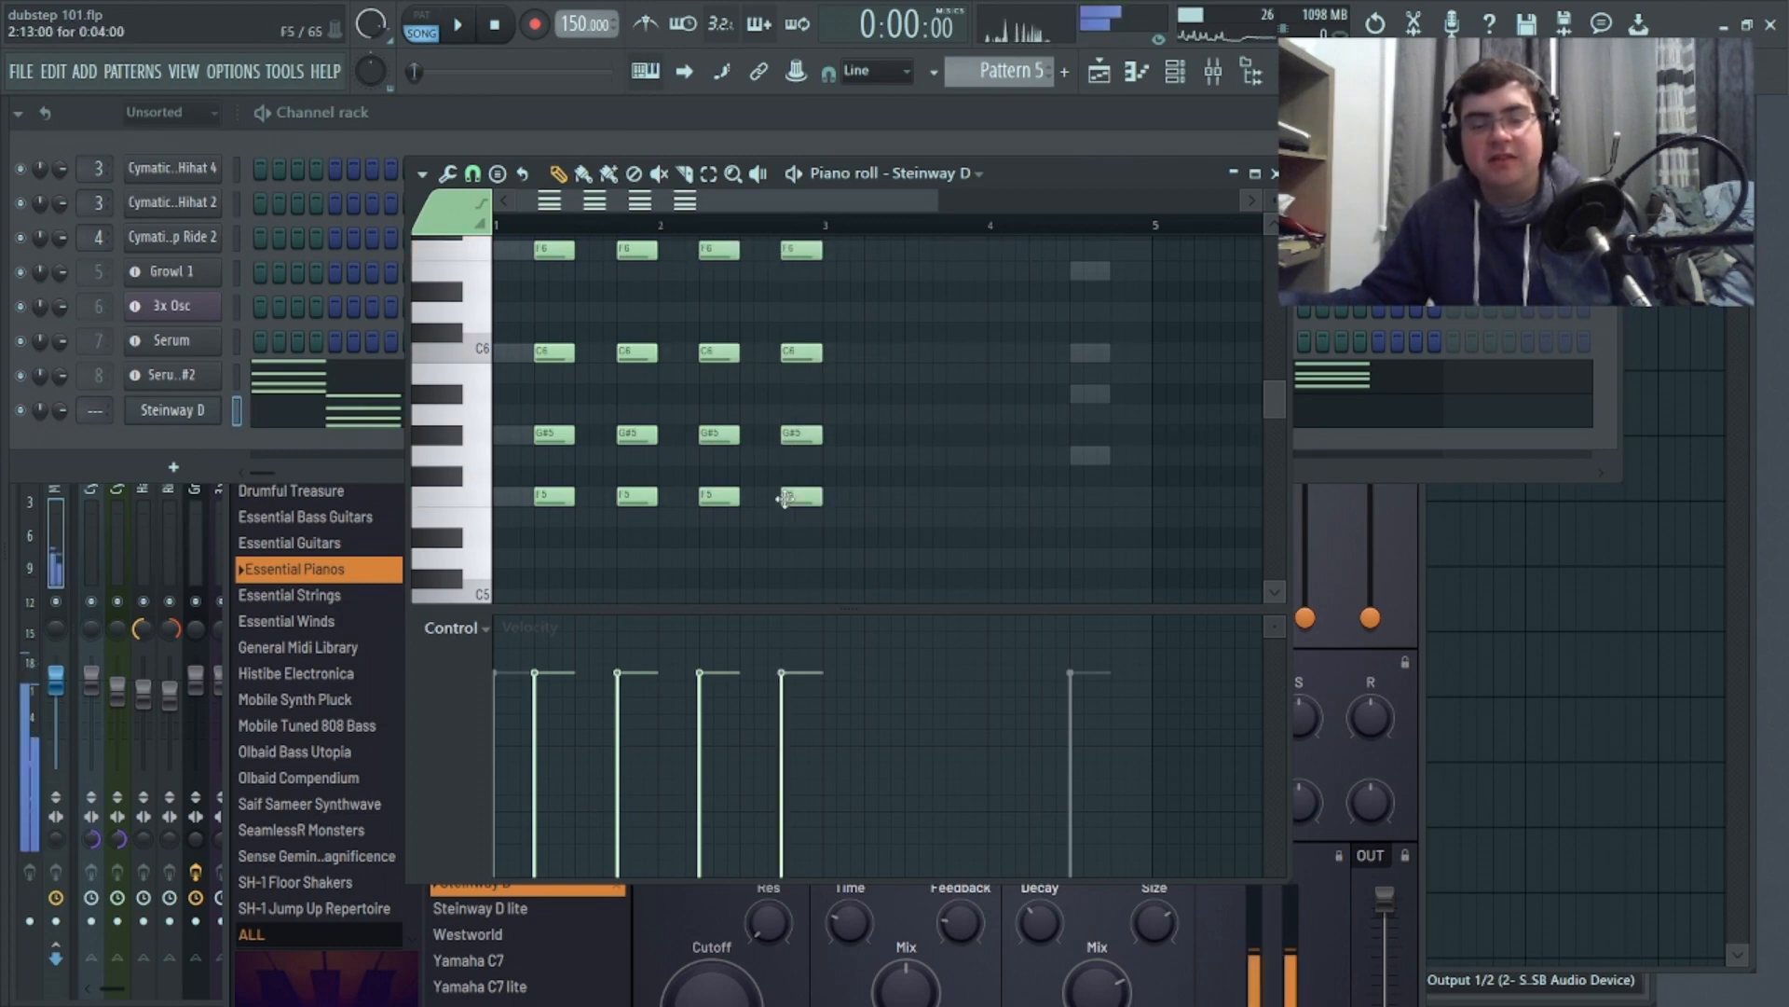
Add the one-beat F5, G#5, C6 and F6 piano chord on beats 2 and 4 of bar 3
click(872, 497)
click(875, 353)
click(866, 250)
click(951, 252)
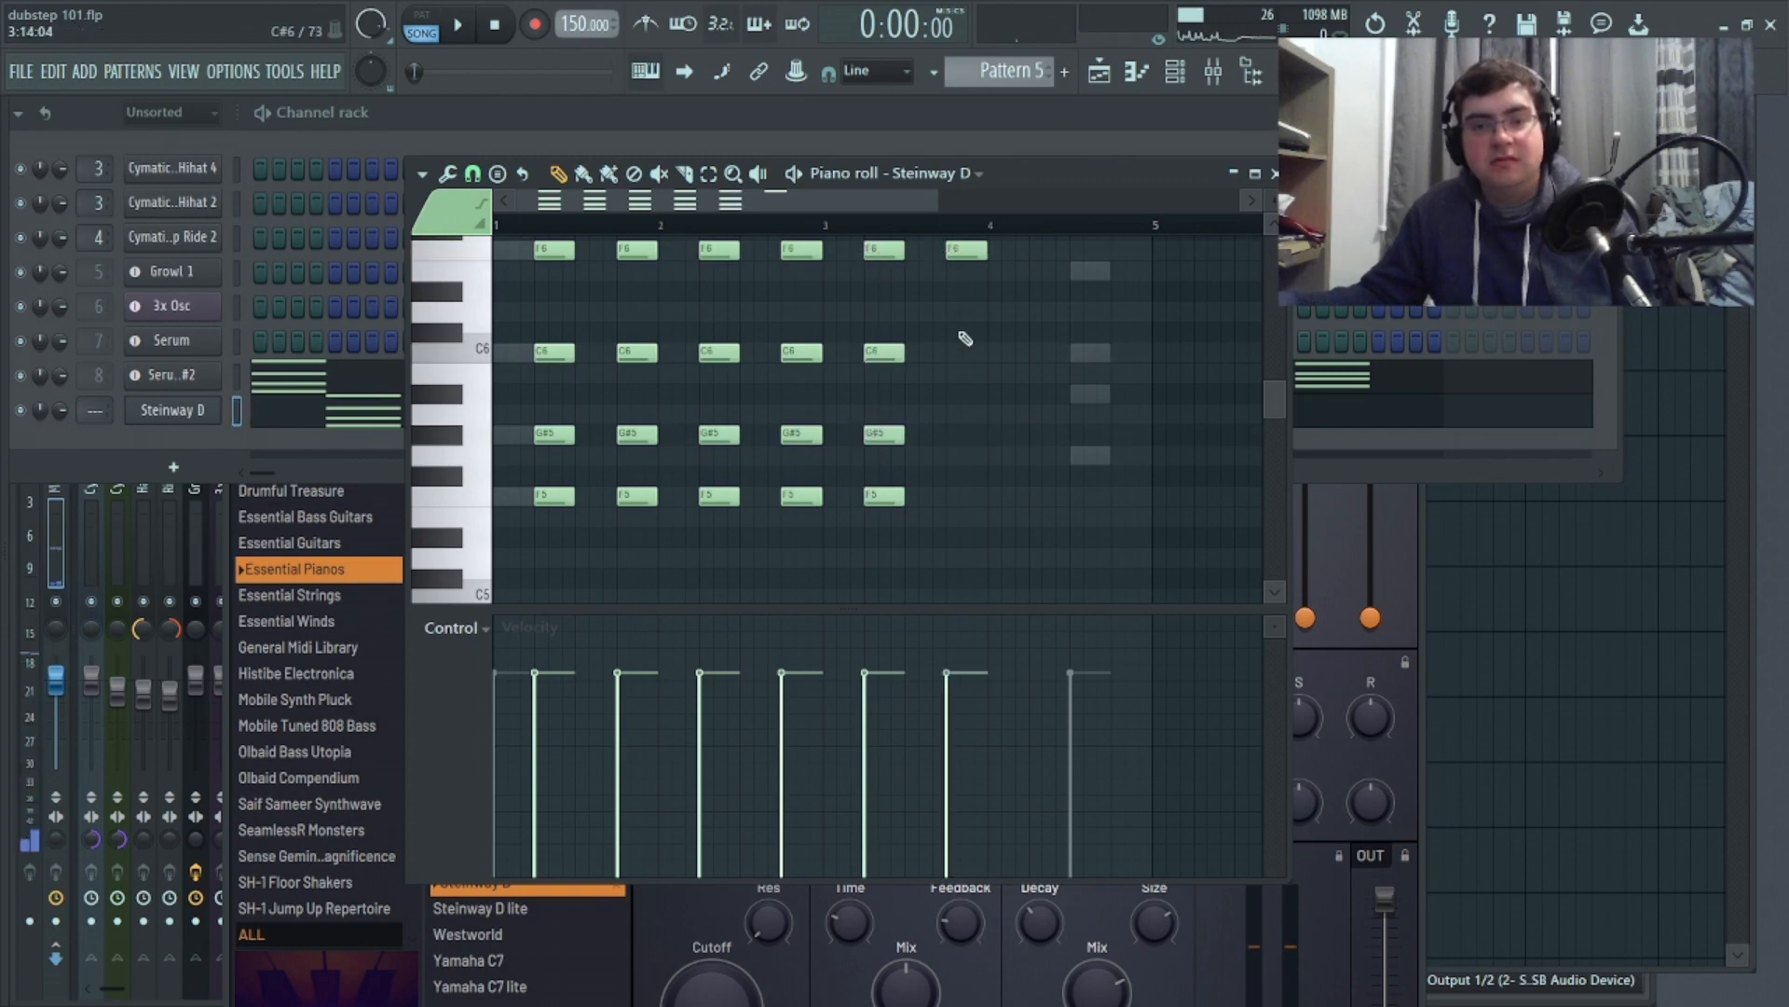
click(951, 353)
drag(947, 347, 954, 348)
click(945, 435)
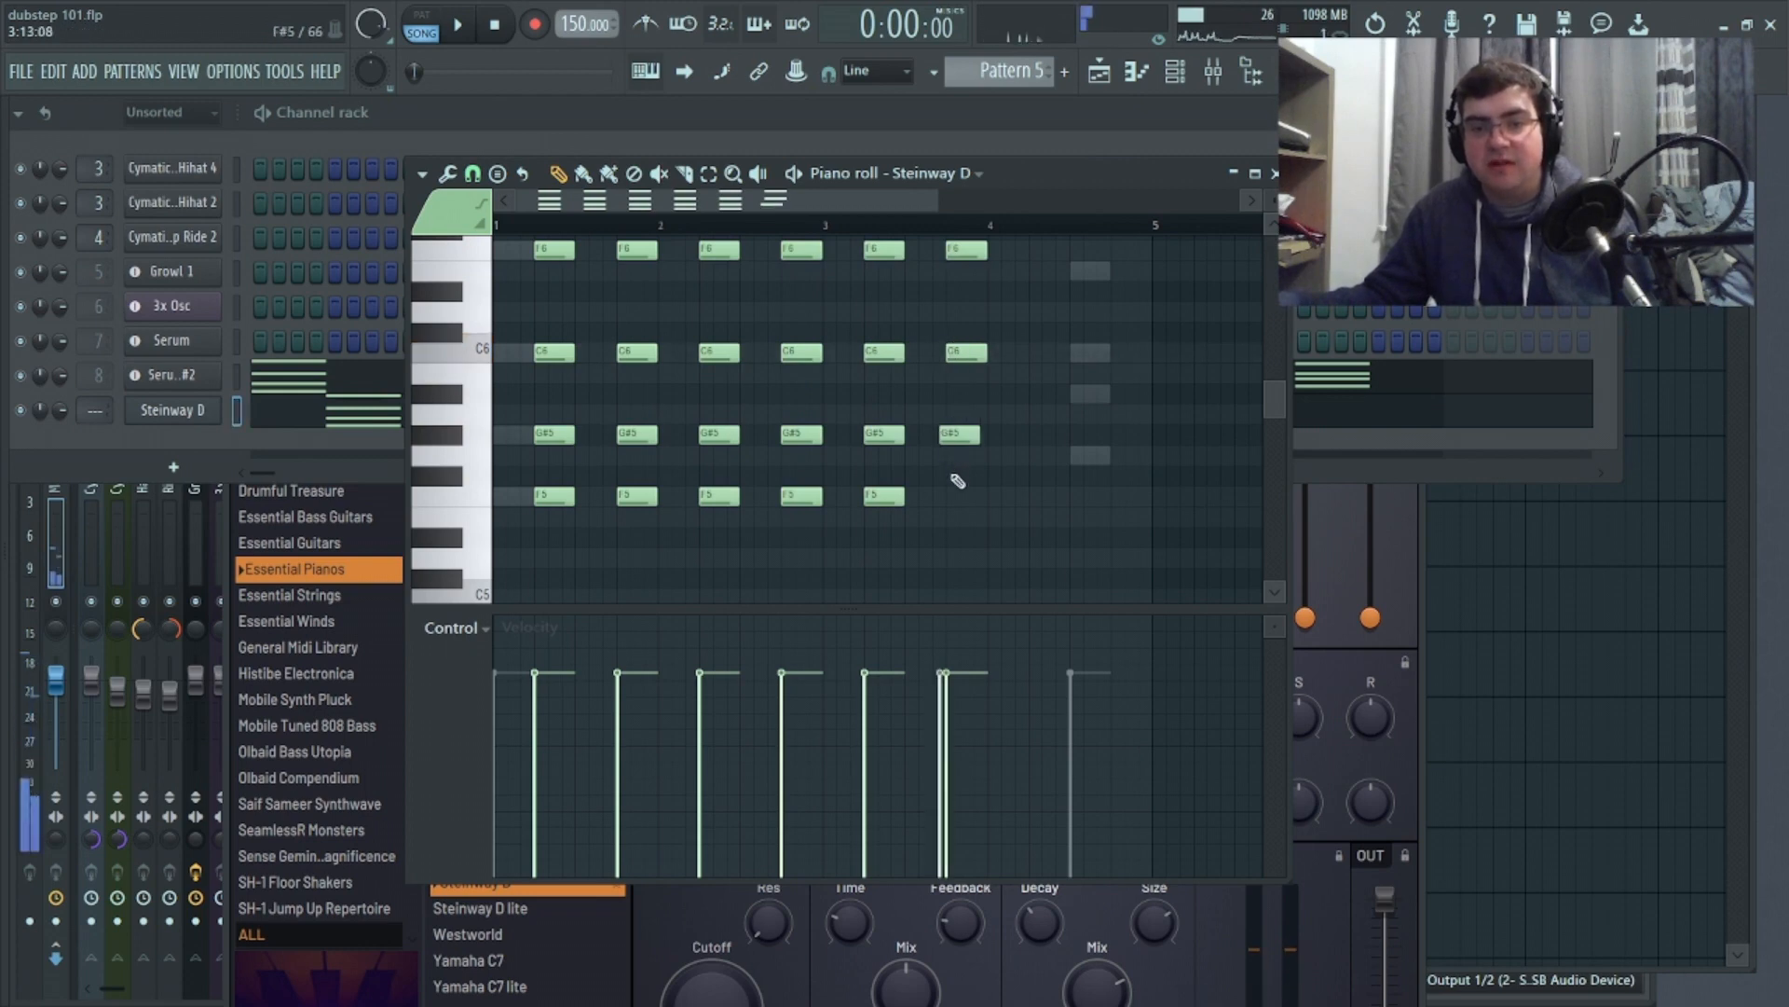
click(954, 497)
In bar 4, place the F5, G#5, C6 and F6 chord on beat 2 and a G5, A#5, C6 and E6 chord on beat 4
click(1042, 497)
click(1042, 435)
click(1033, 352)
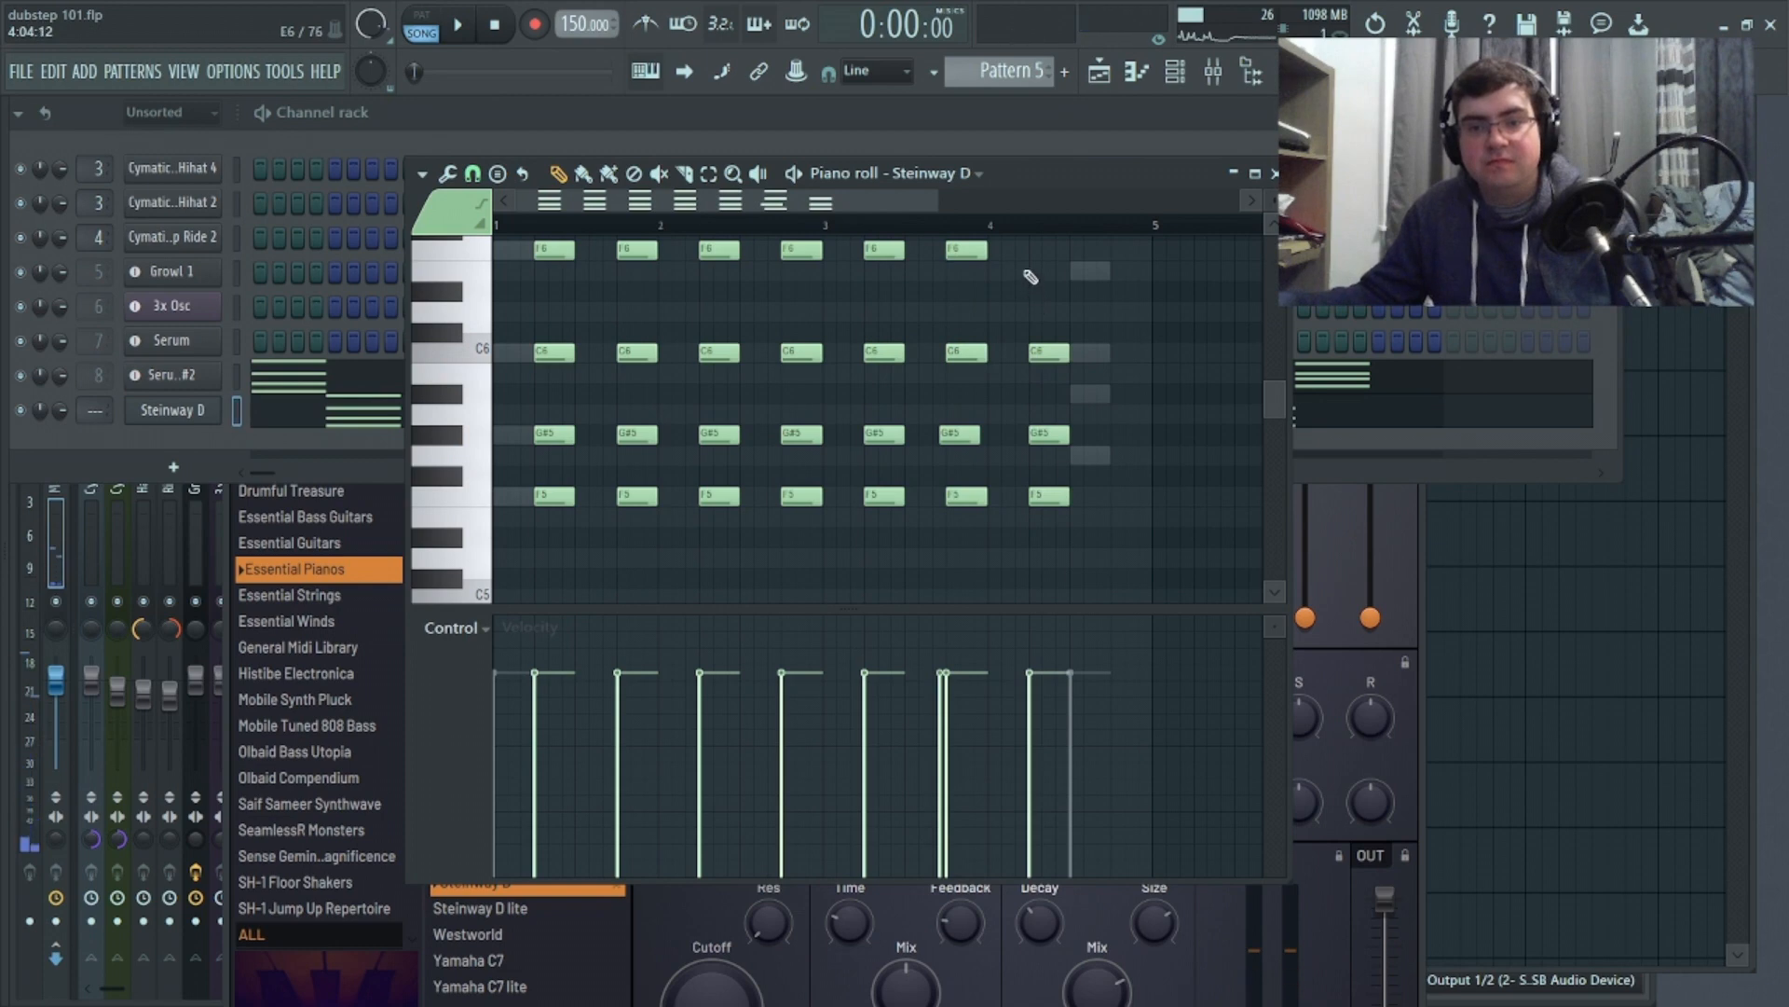
click(1037, 250)
click(1109, 271)
click(1118, 352)
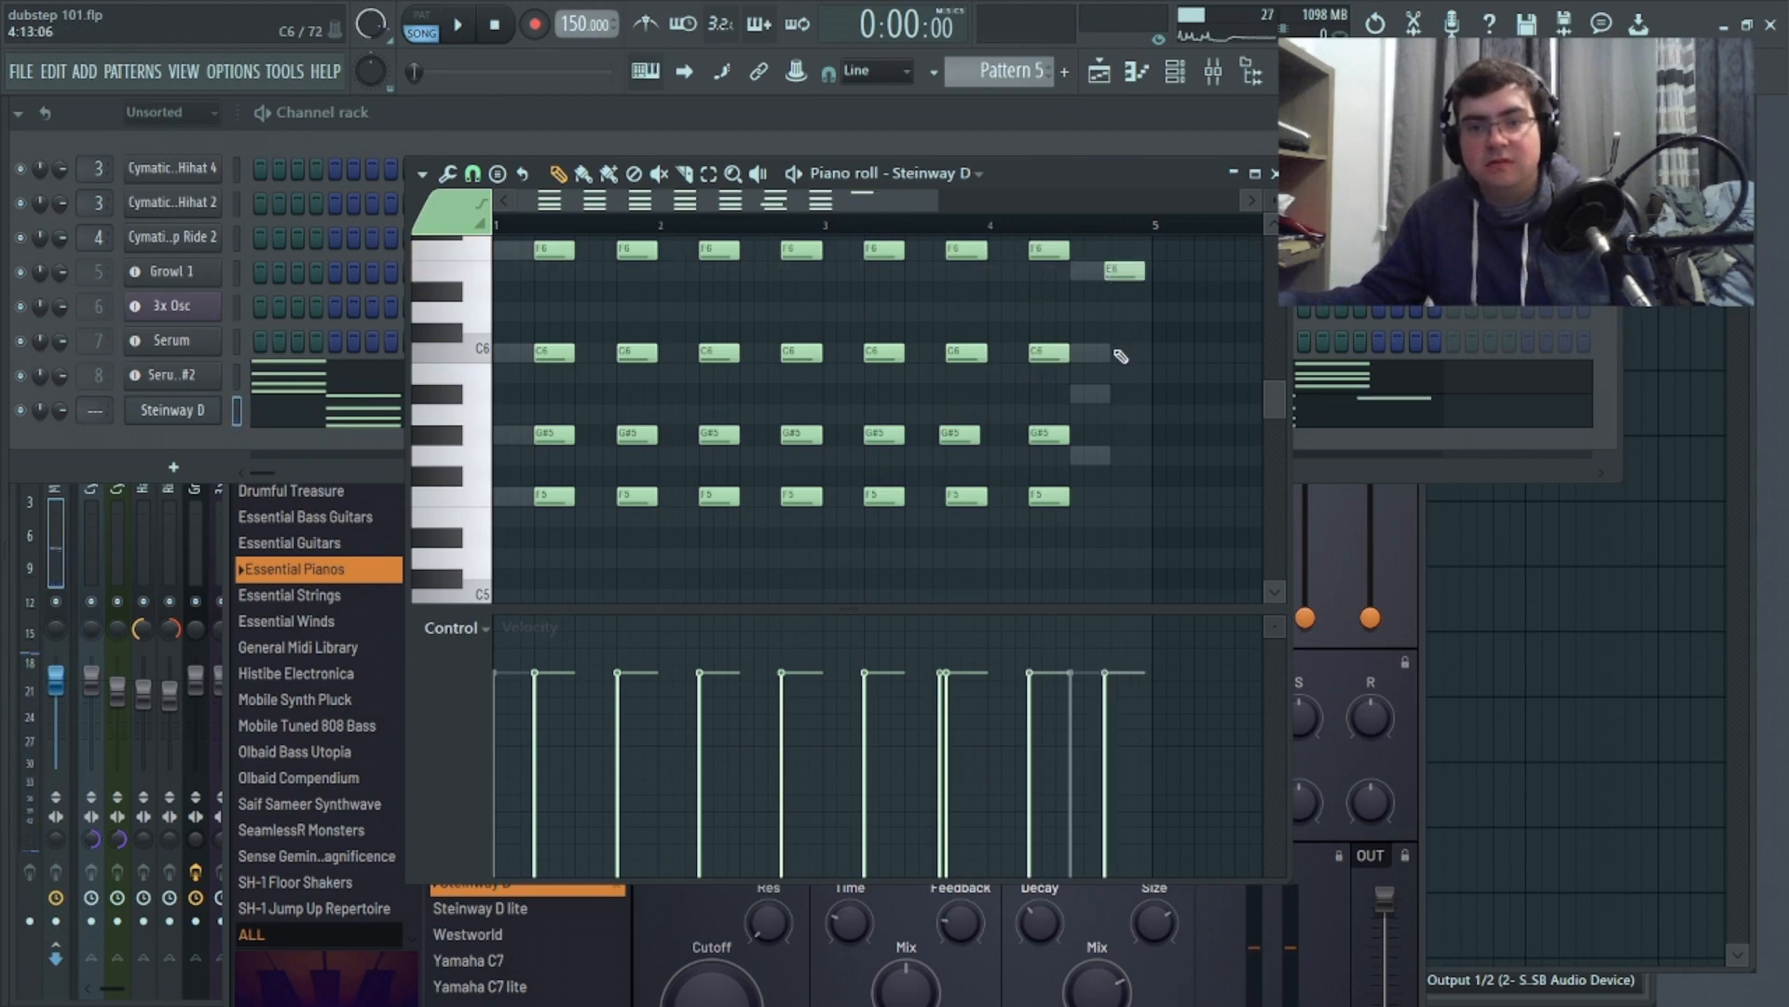
click(1118, 394)
click(1115, 456)
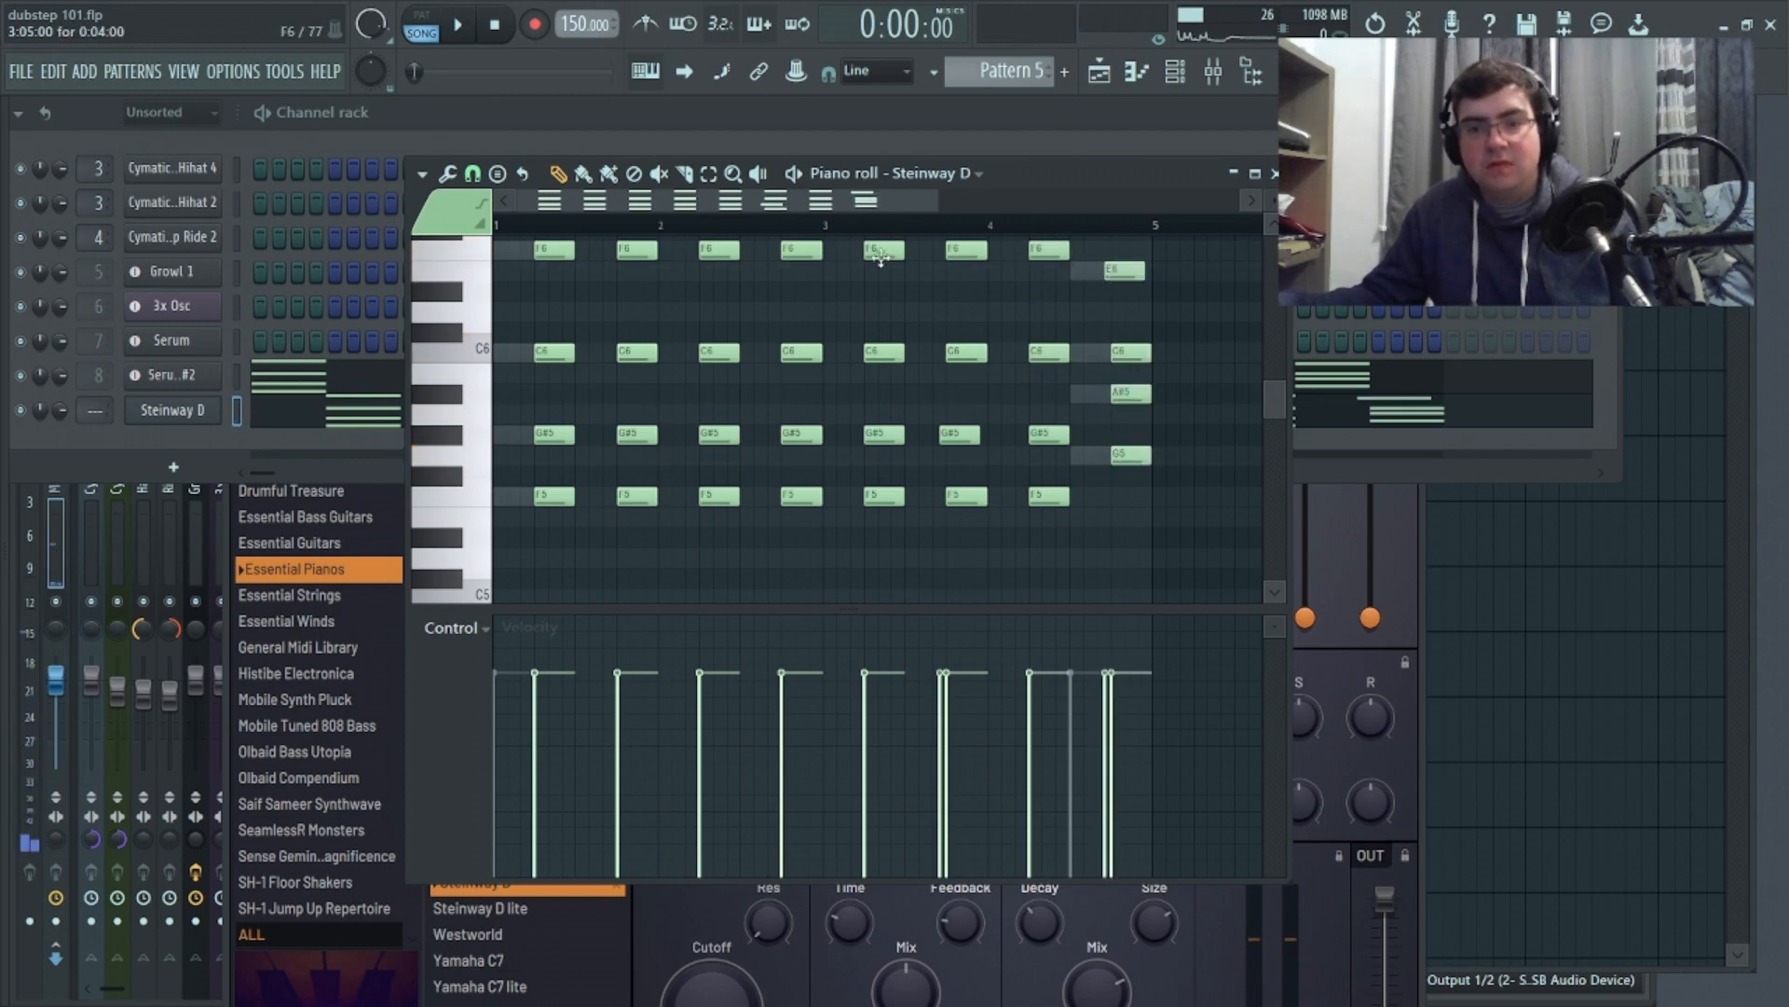
Cut the Steinway D notes out of Pattern 5 and assign the Steinway D channel to a new instrument track
right_click(193, 421)
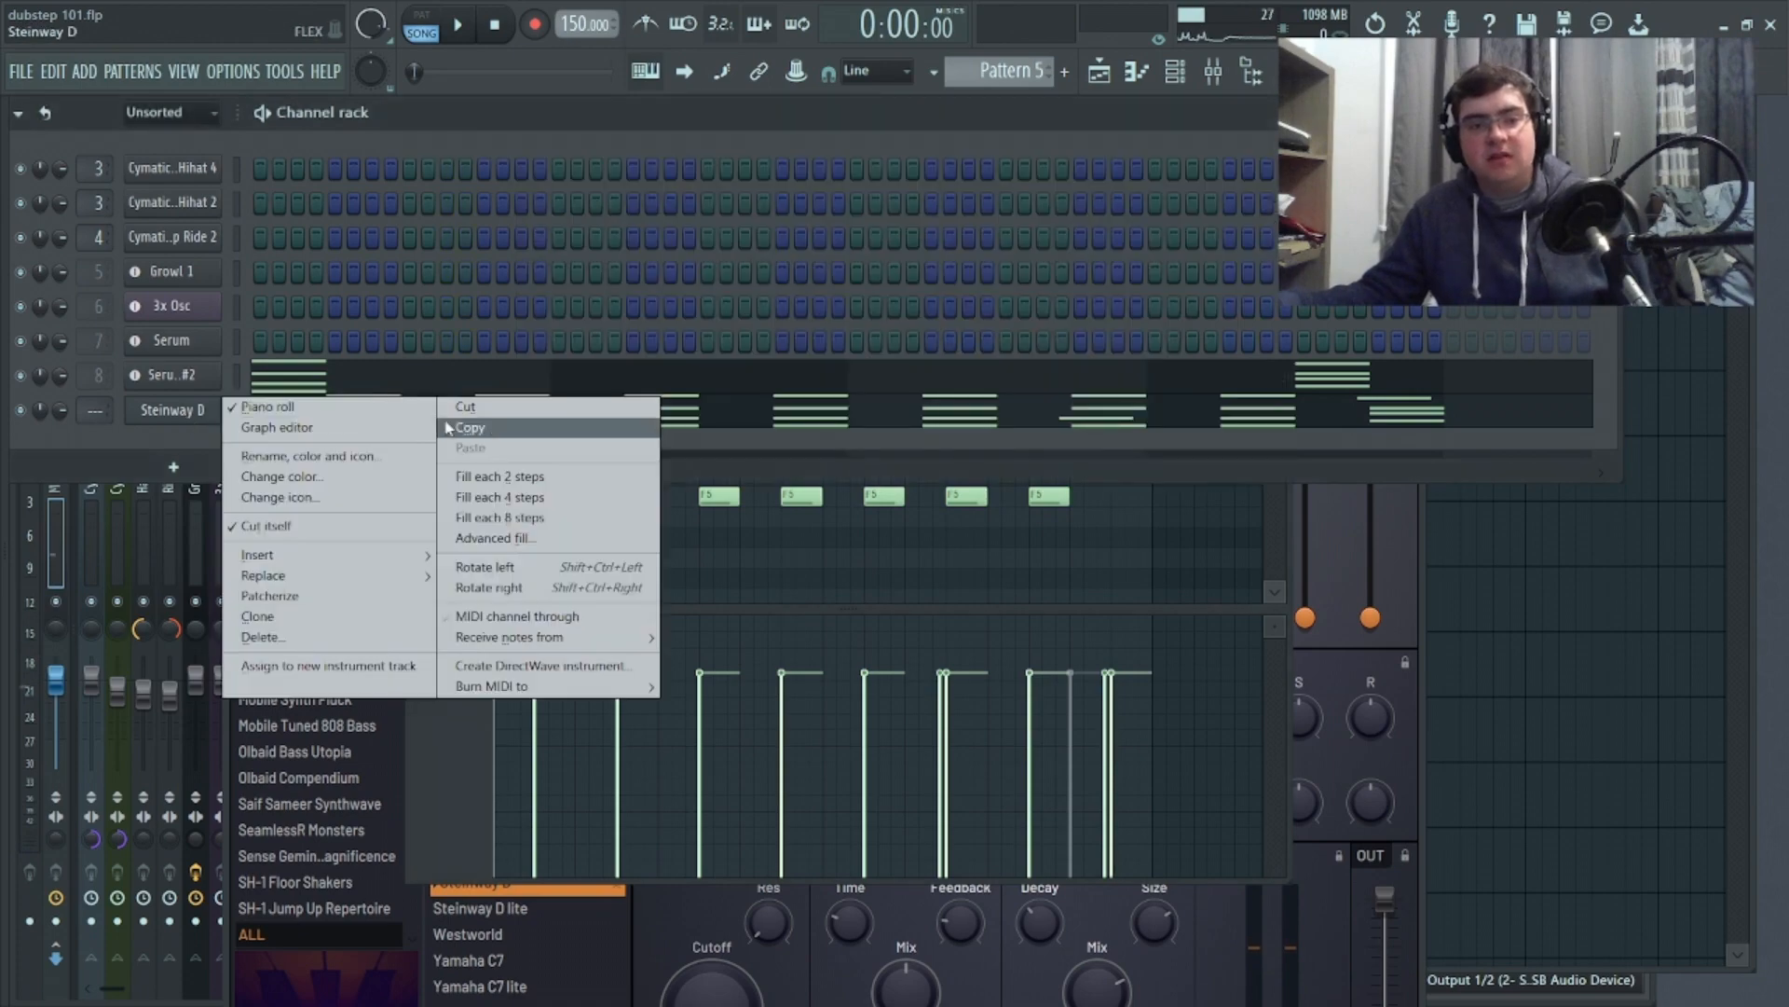
click(470, 408)
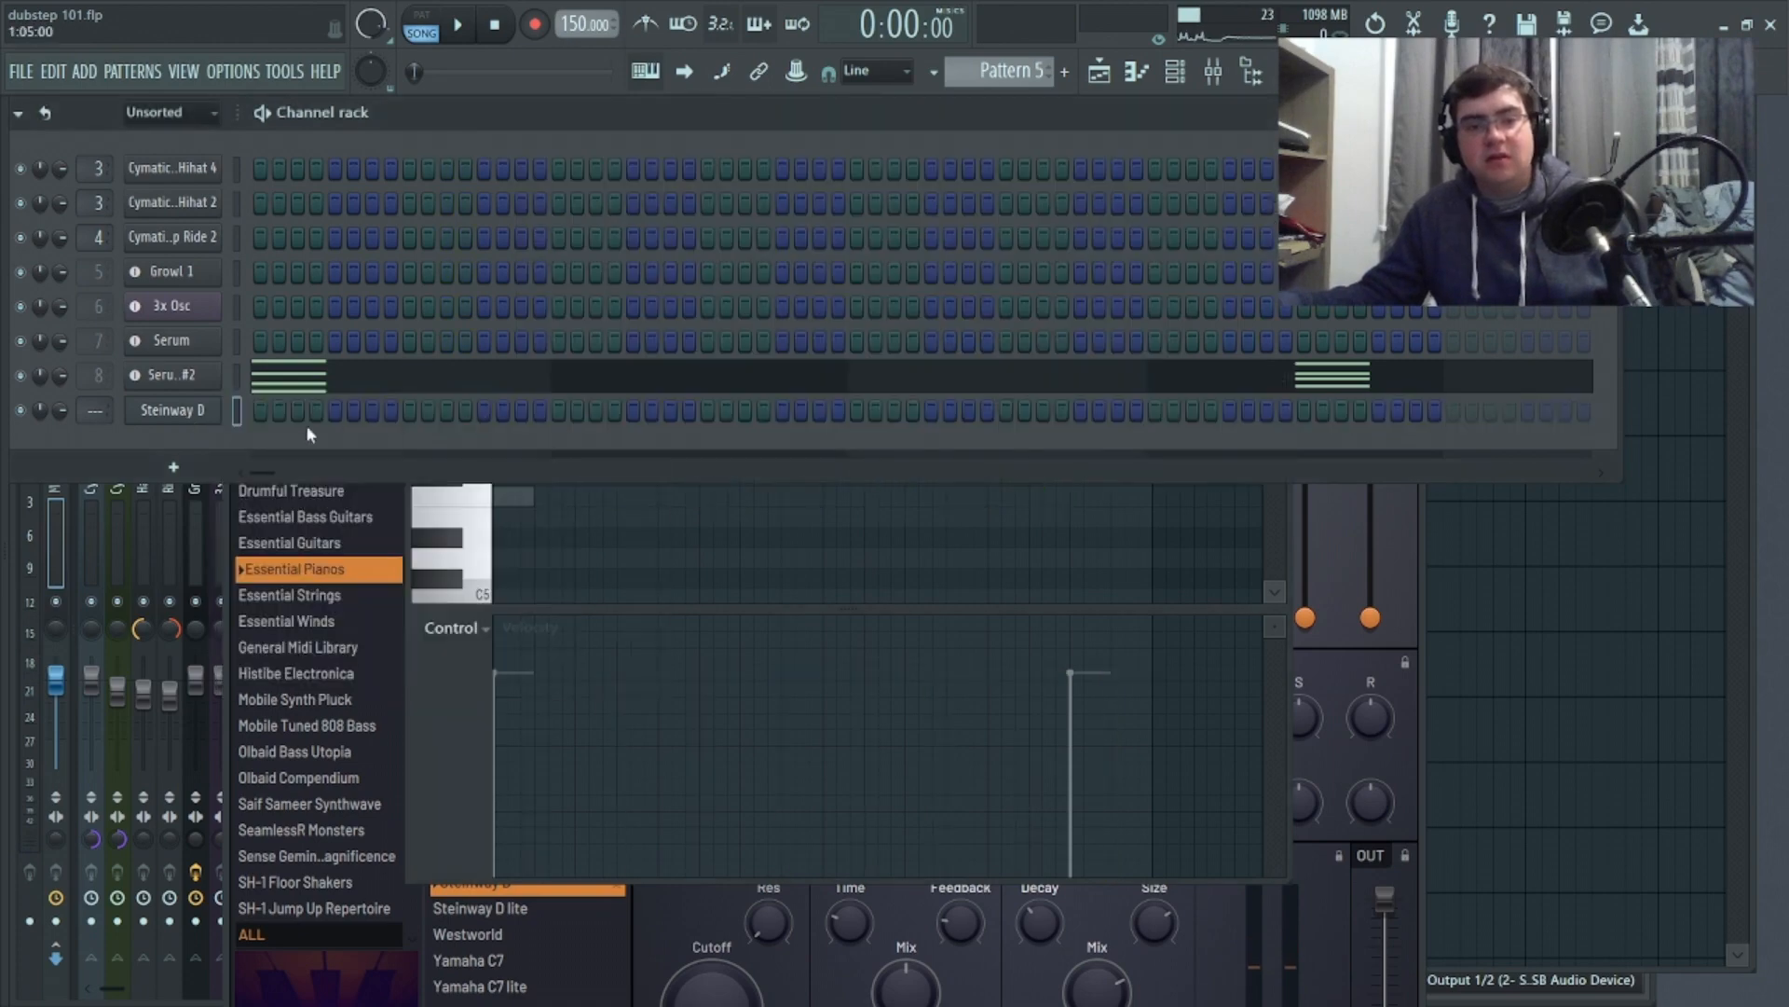
right_click(214, 424)
click(307, 552)
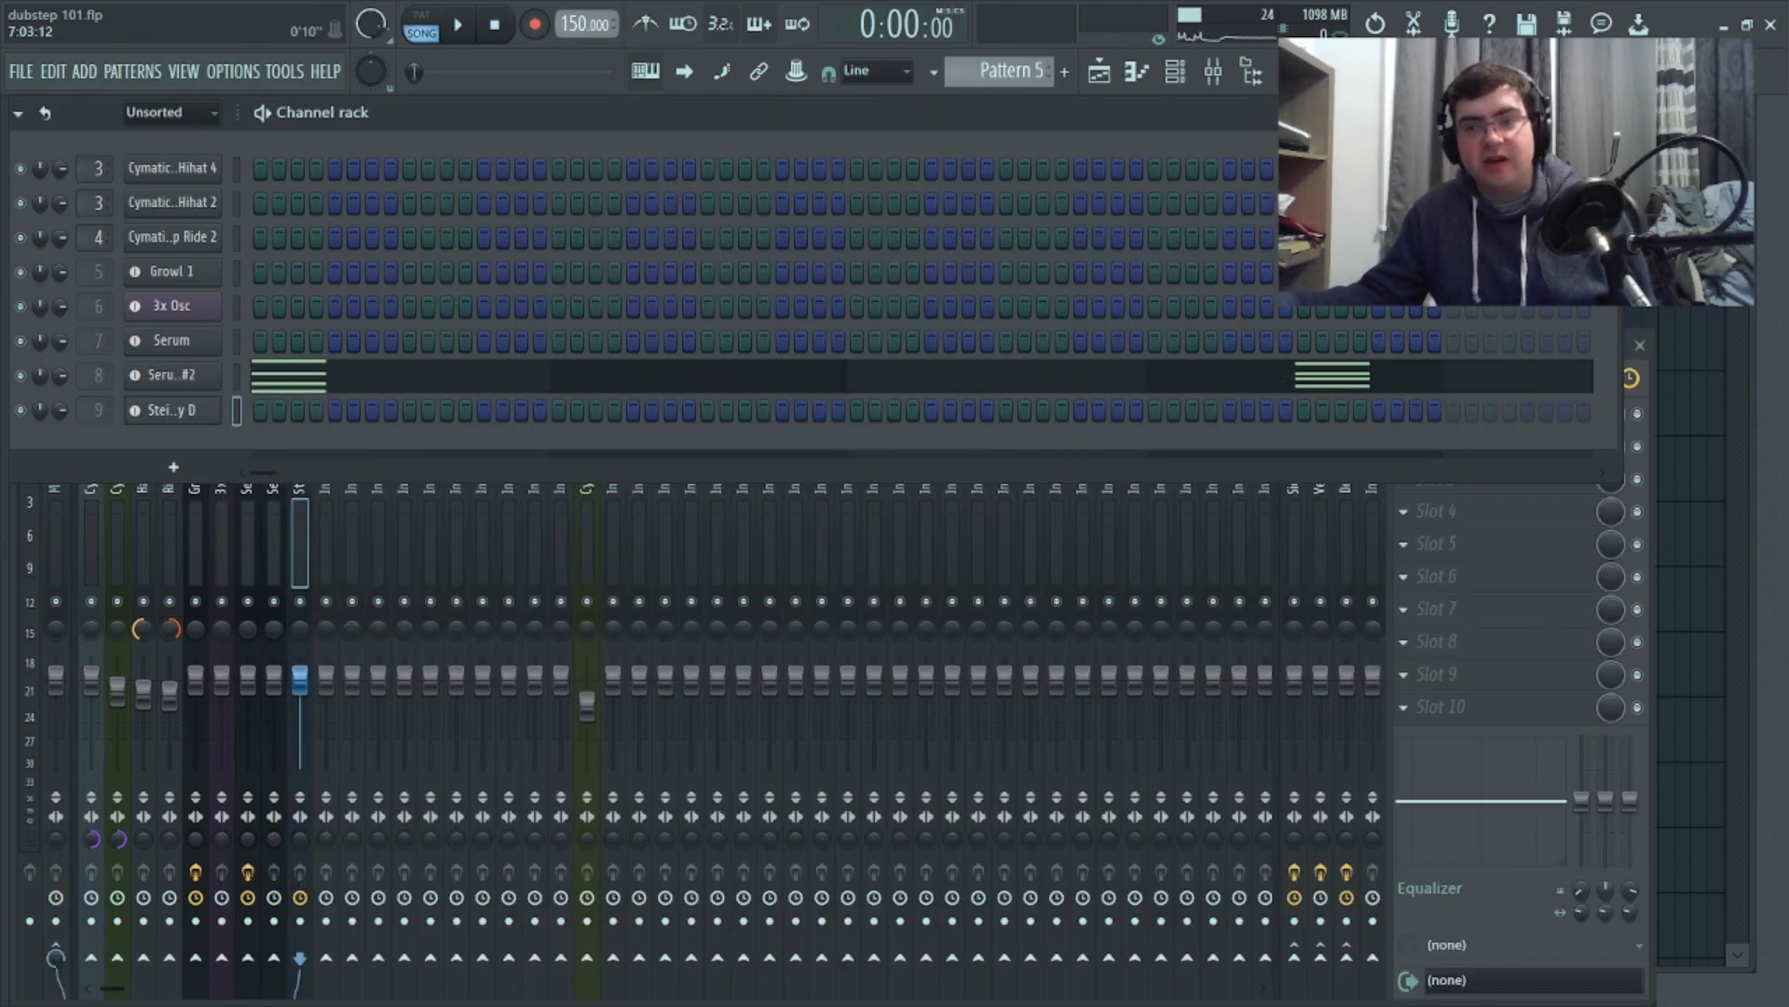
key(F5)
click(885, 820)
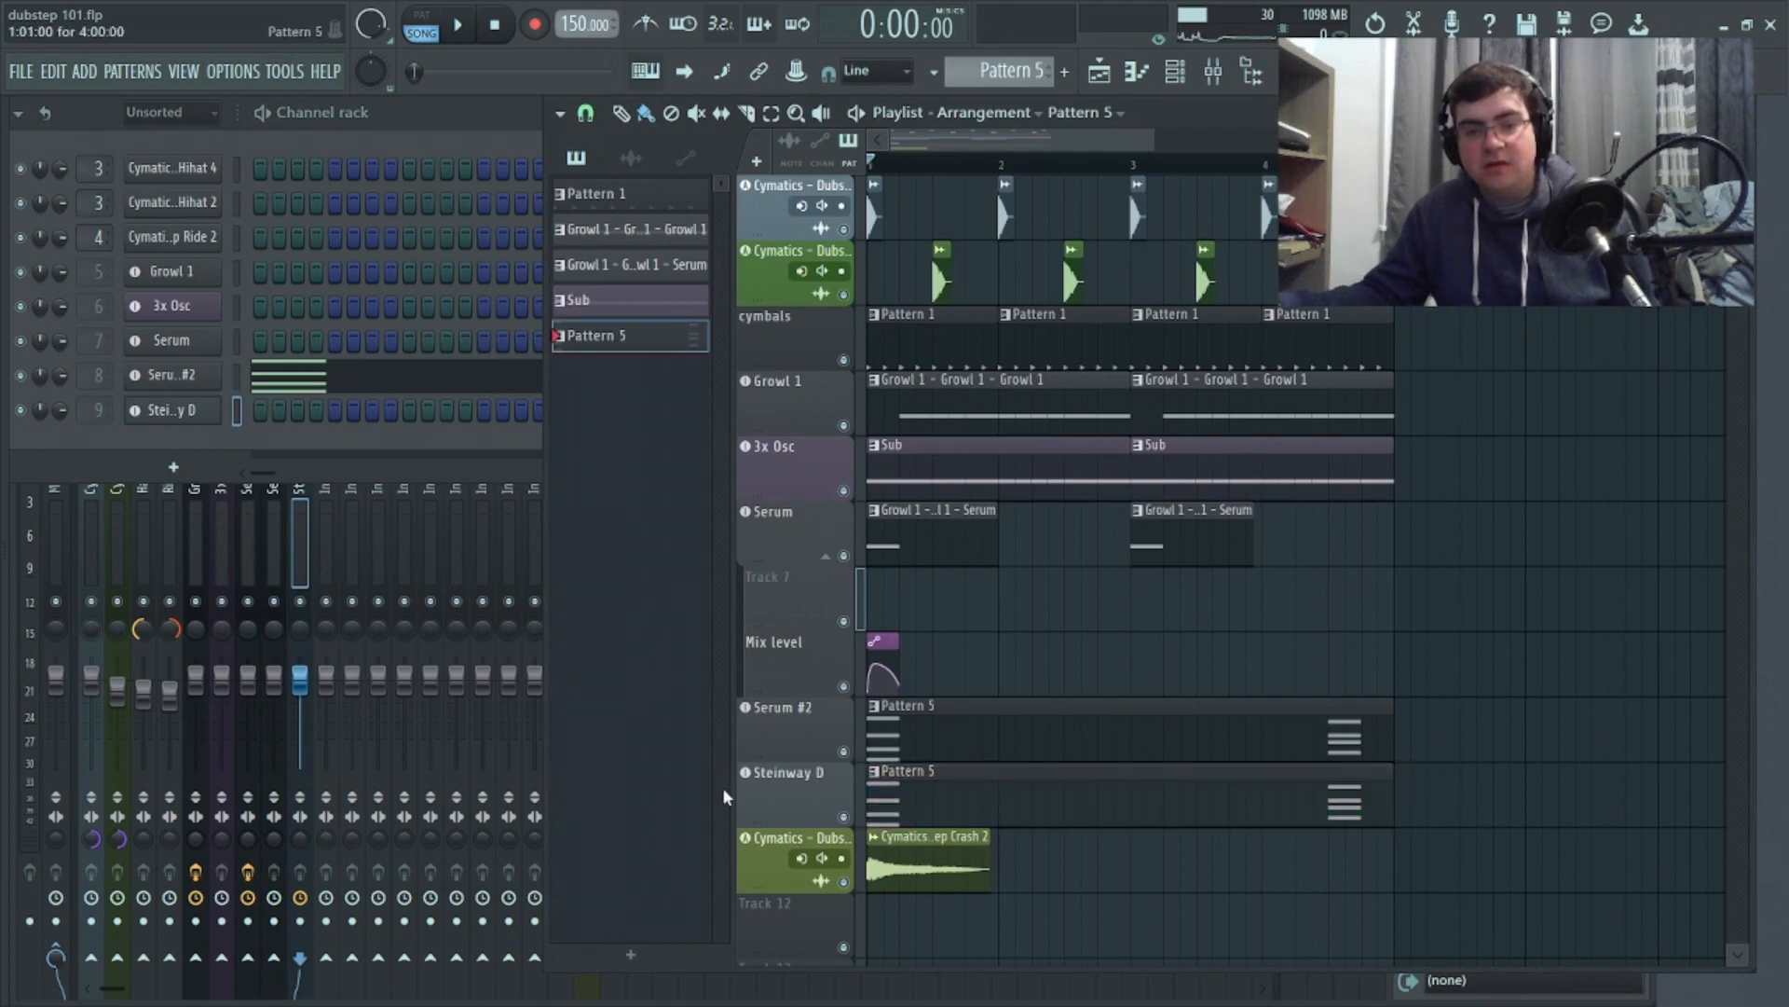
right_click(187, 410)
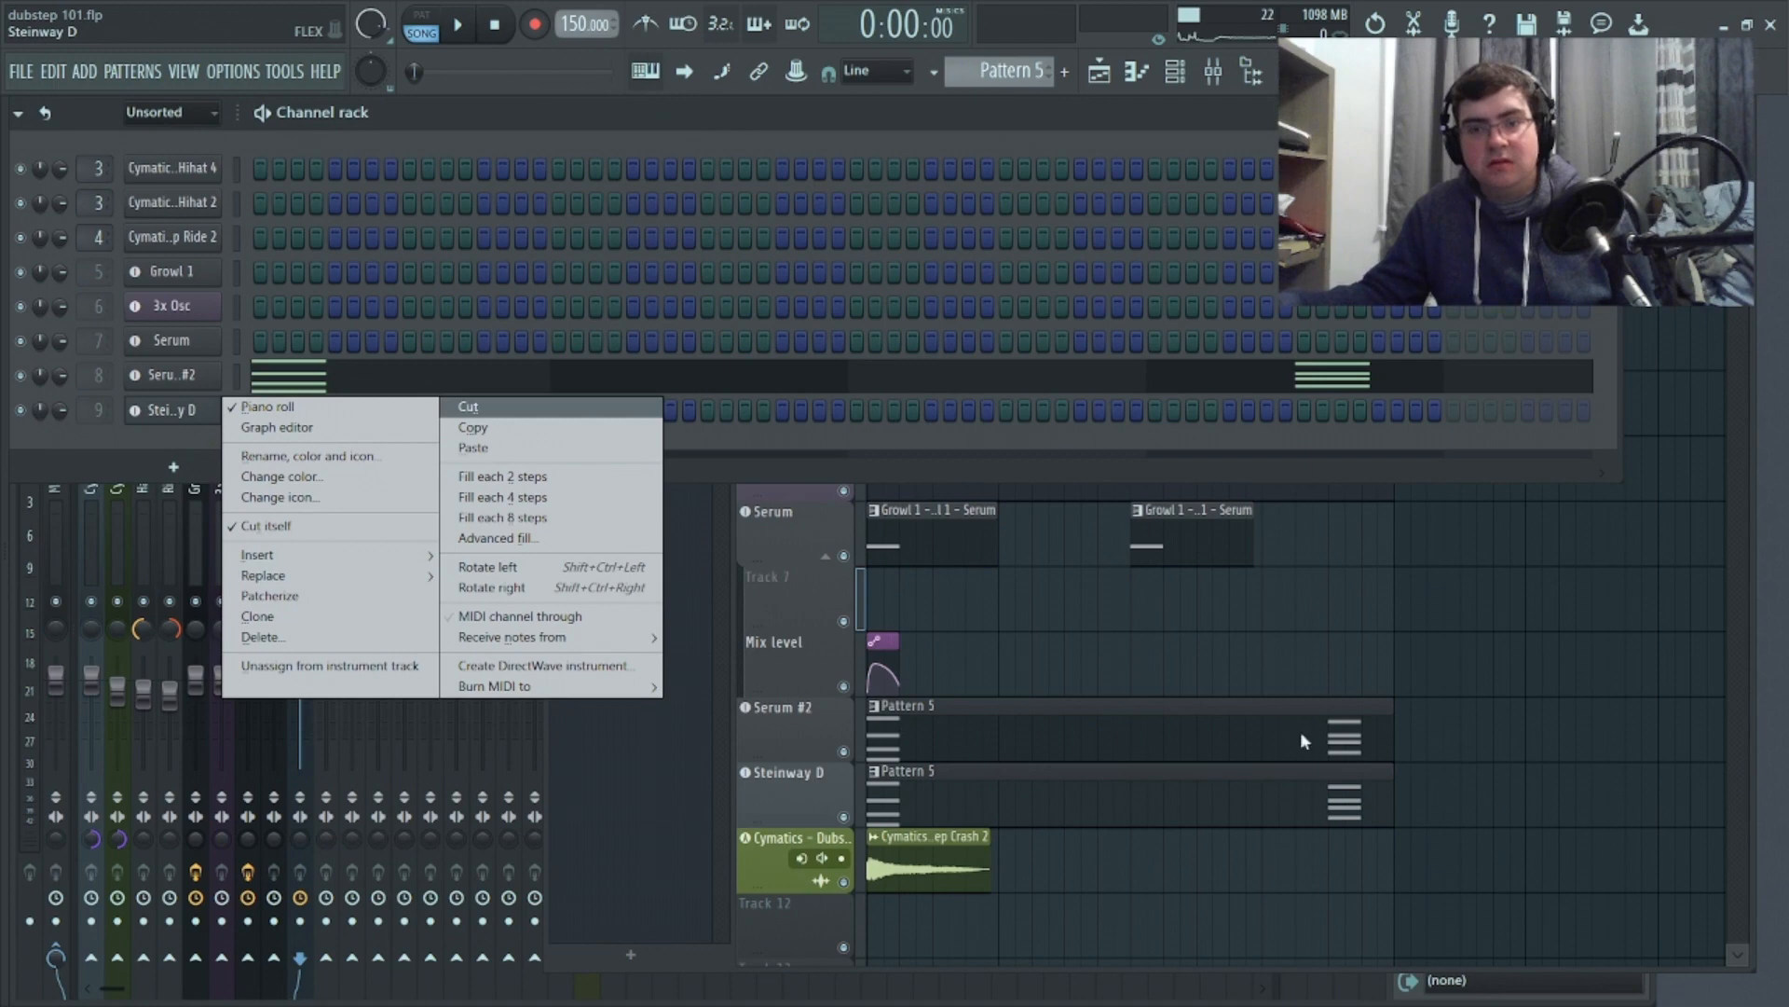
right_click(1286, 798)
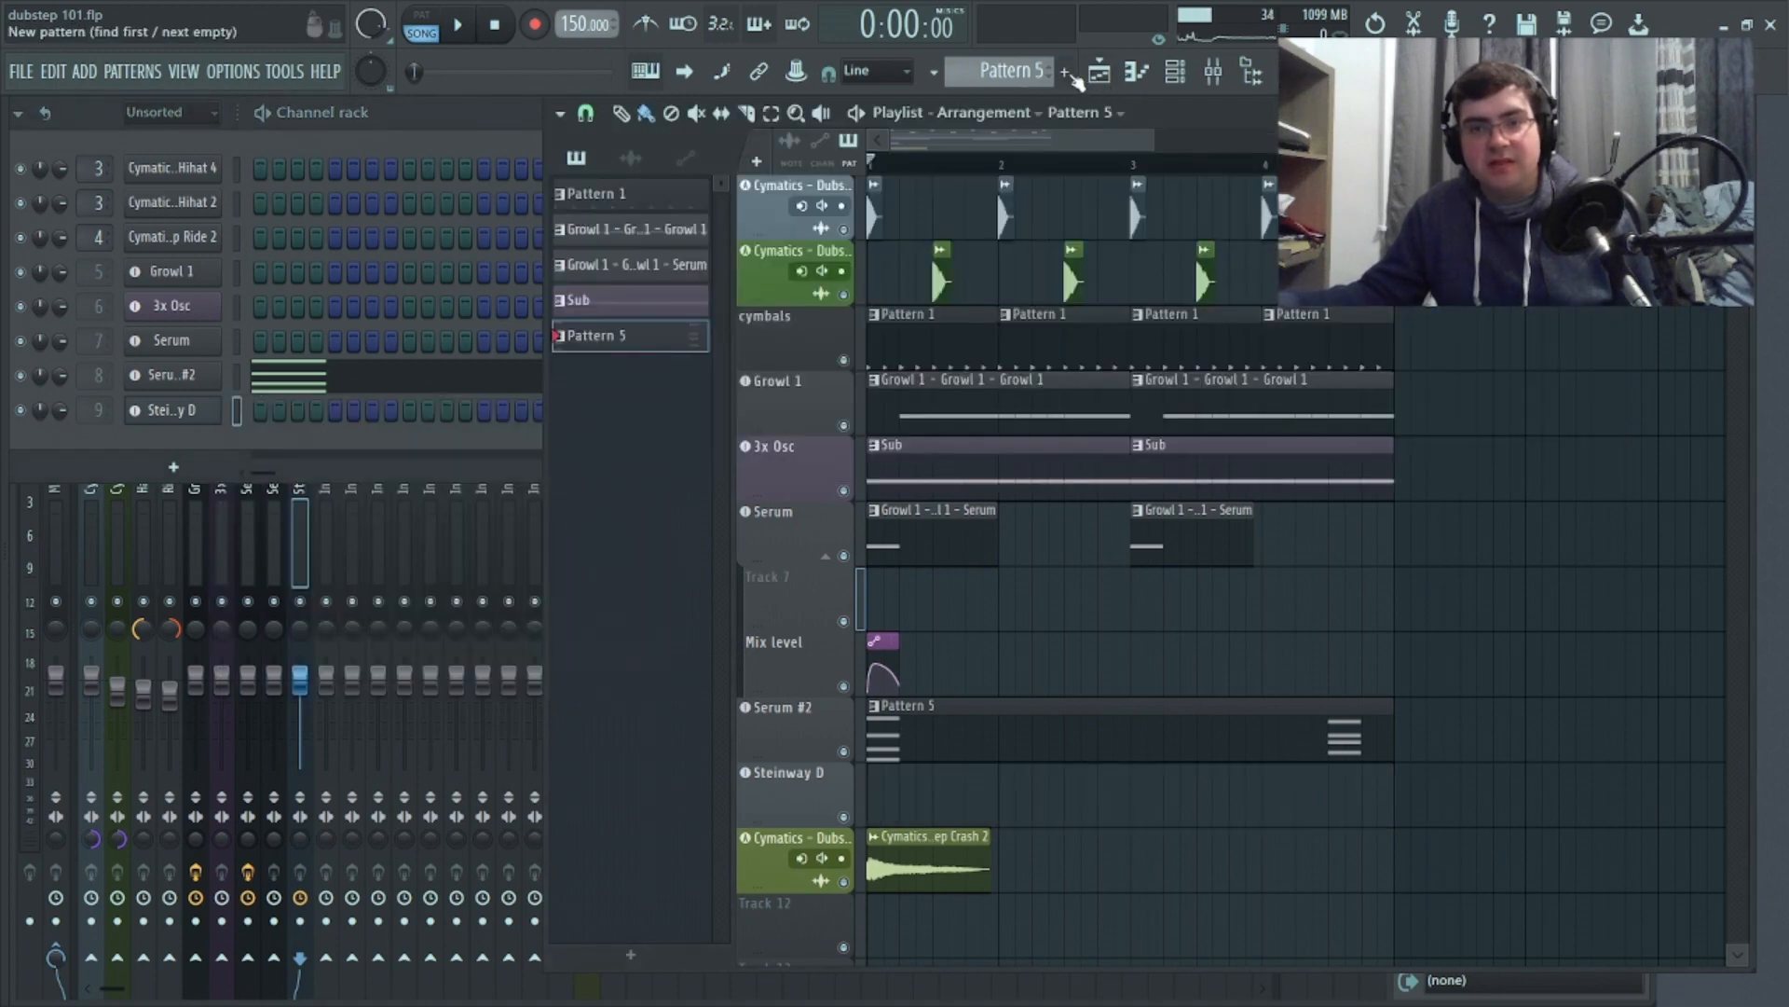
Create a new empty Pattern 6 and paste the cut piano notes into its Steinway D channel
click(1067, 73)
right_click(184, 410)
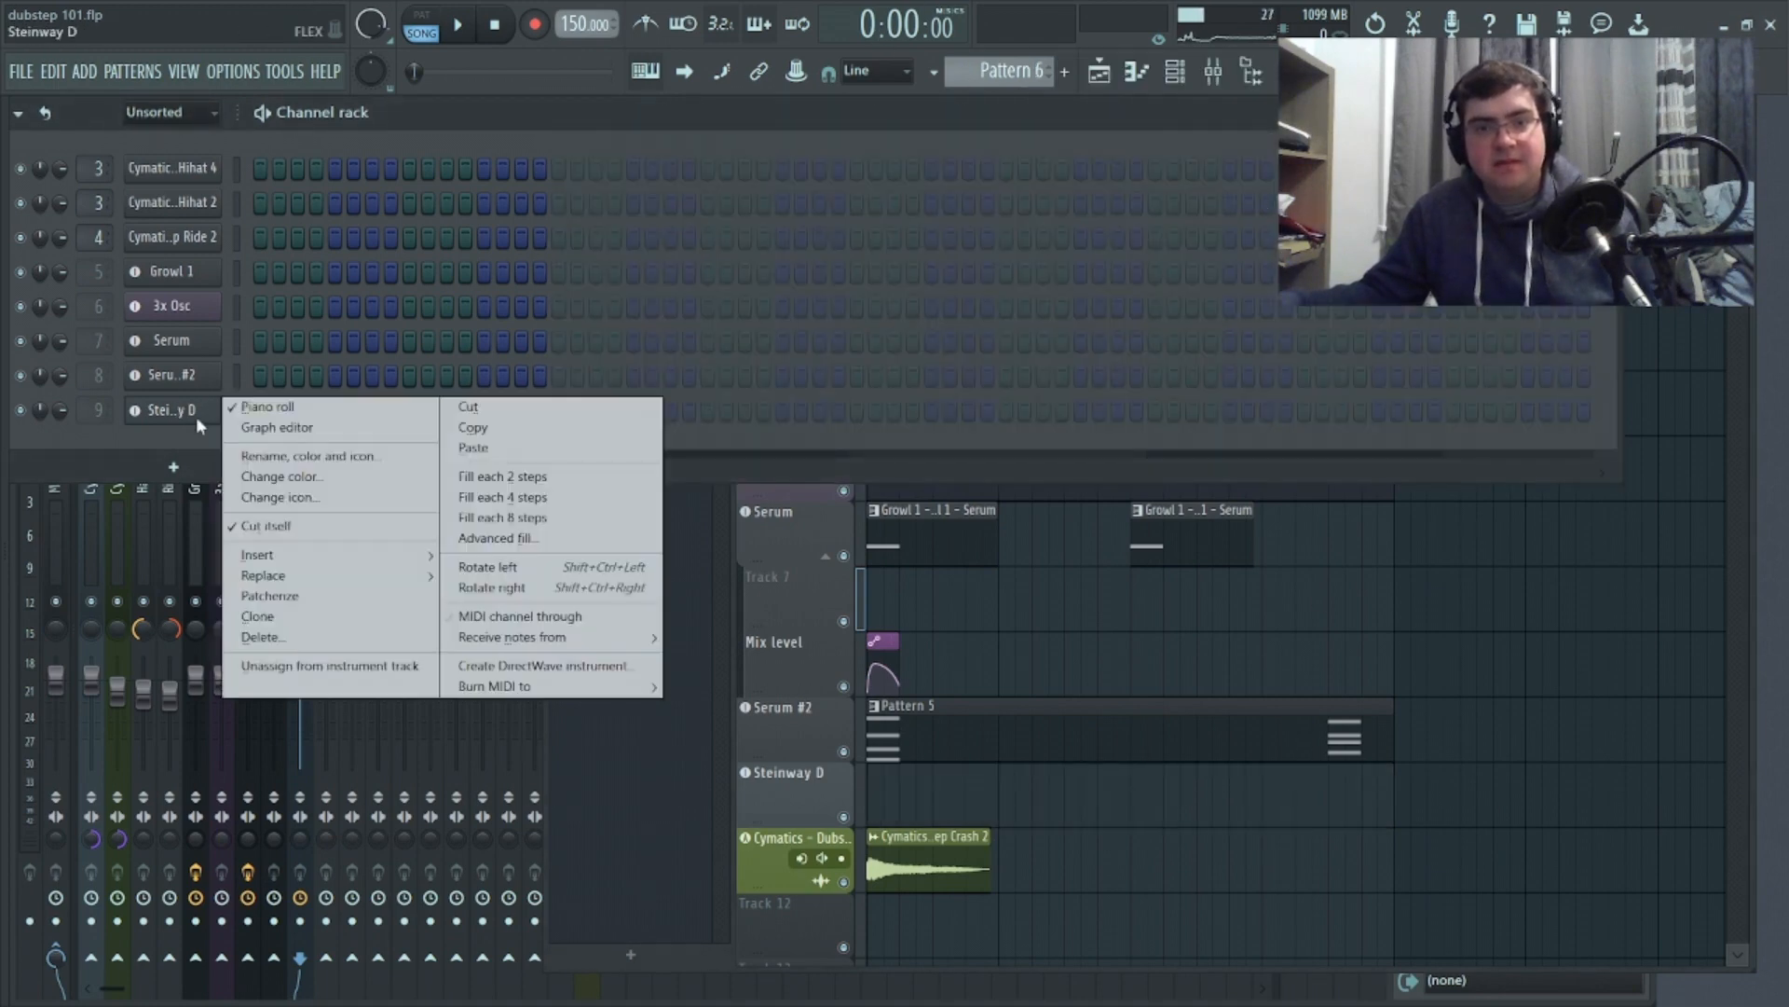
click(487, 448)
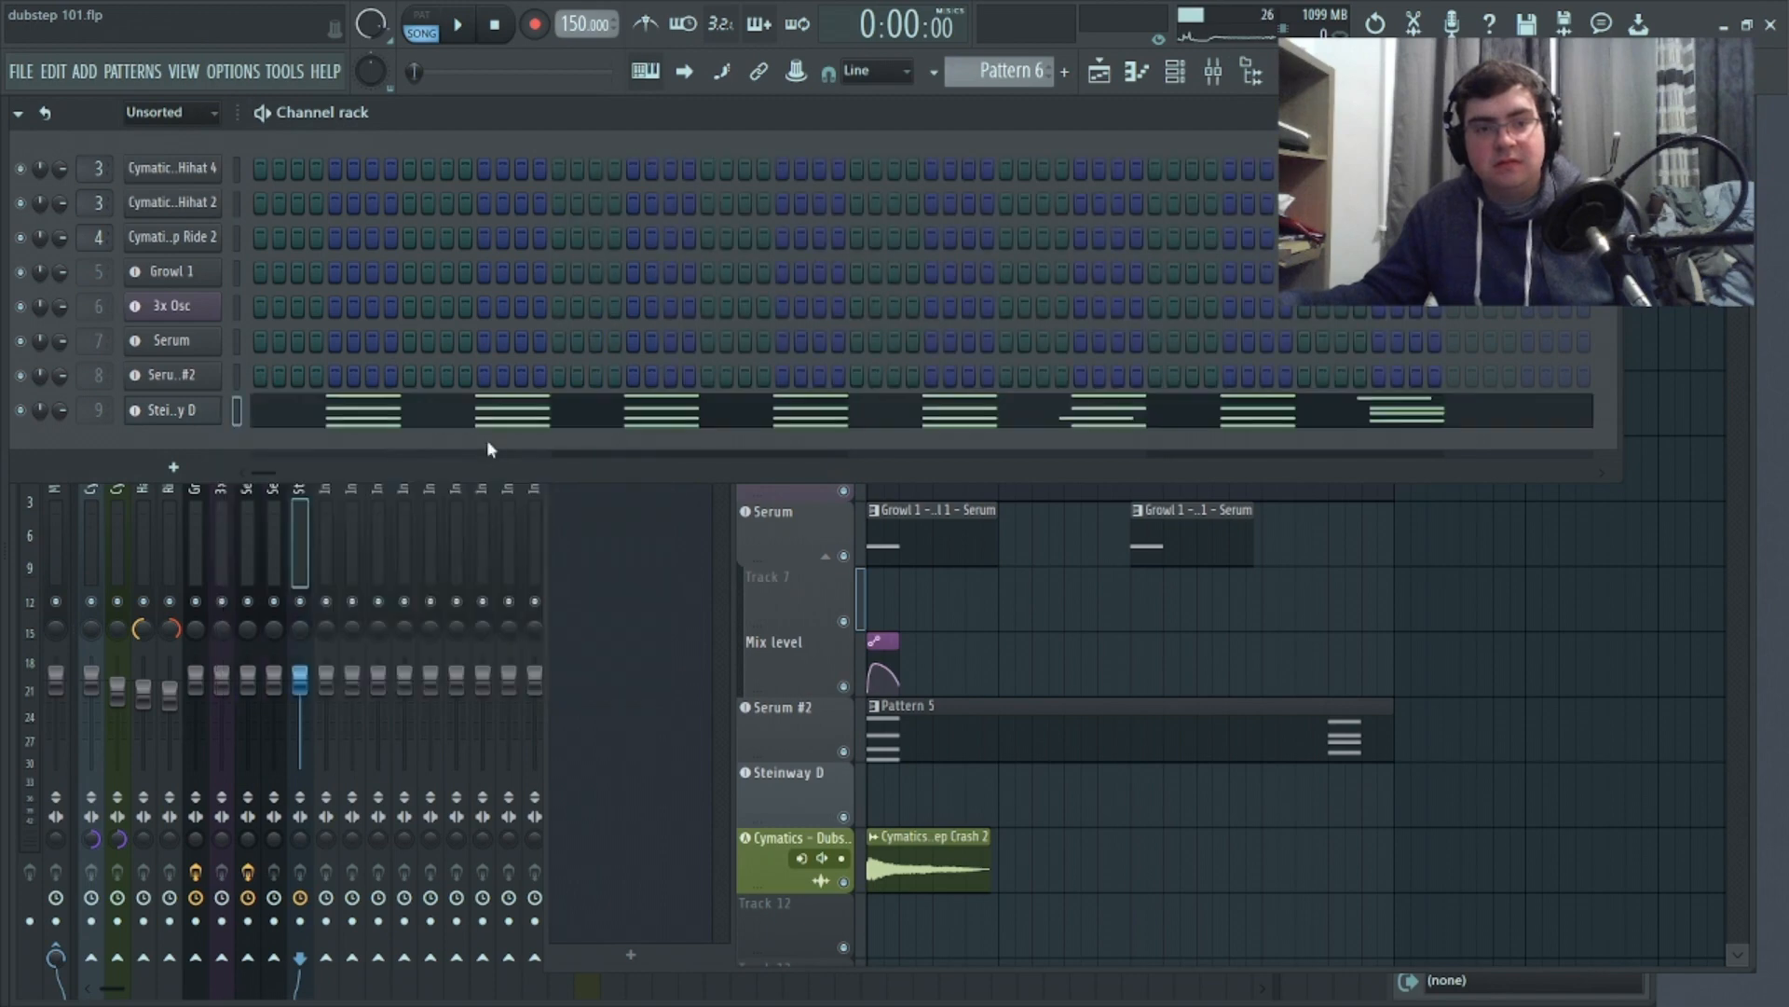
Place the Pattern 6 clip at bar 1 of the Steinway D playlist track and play the song to audition it
click(966, 793)
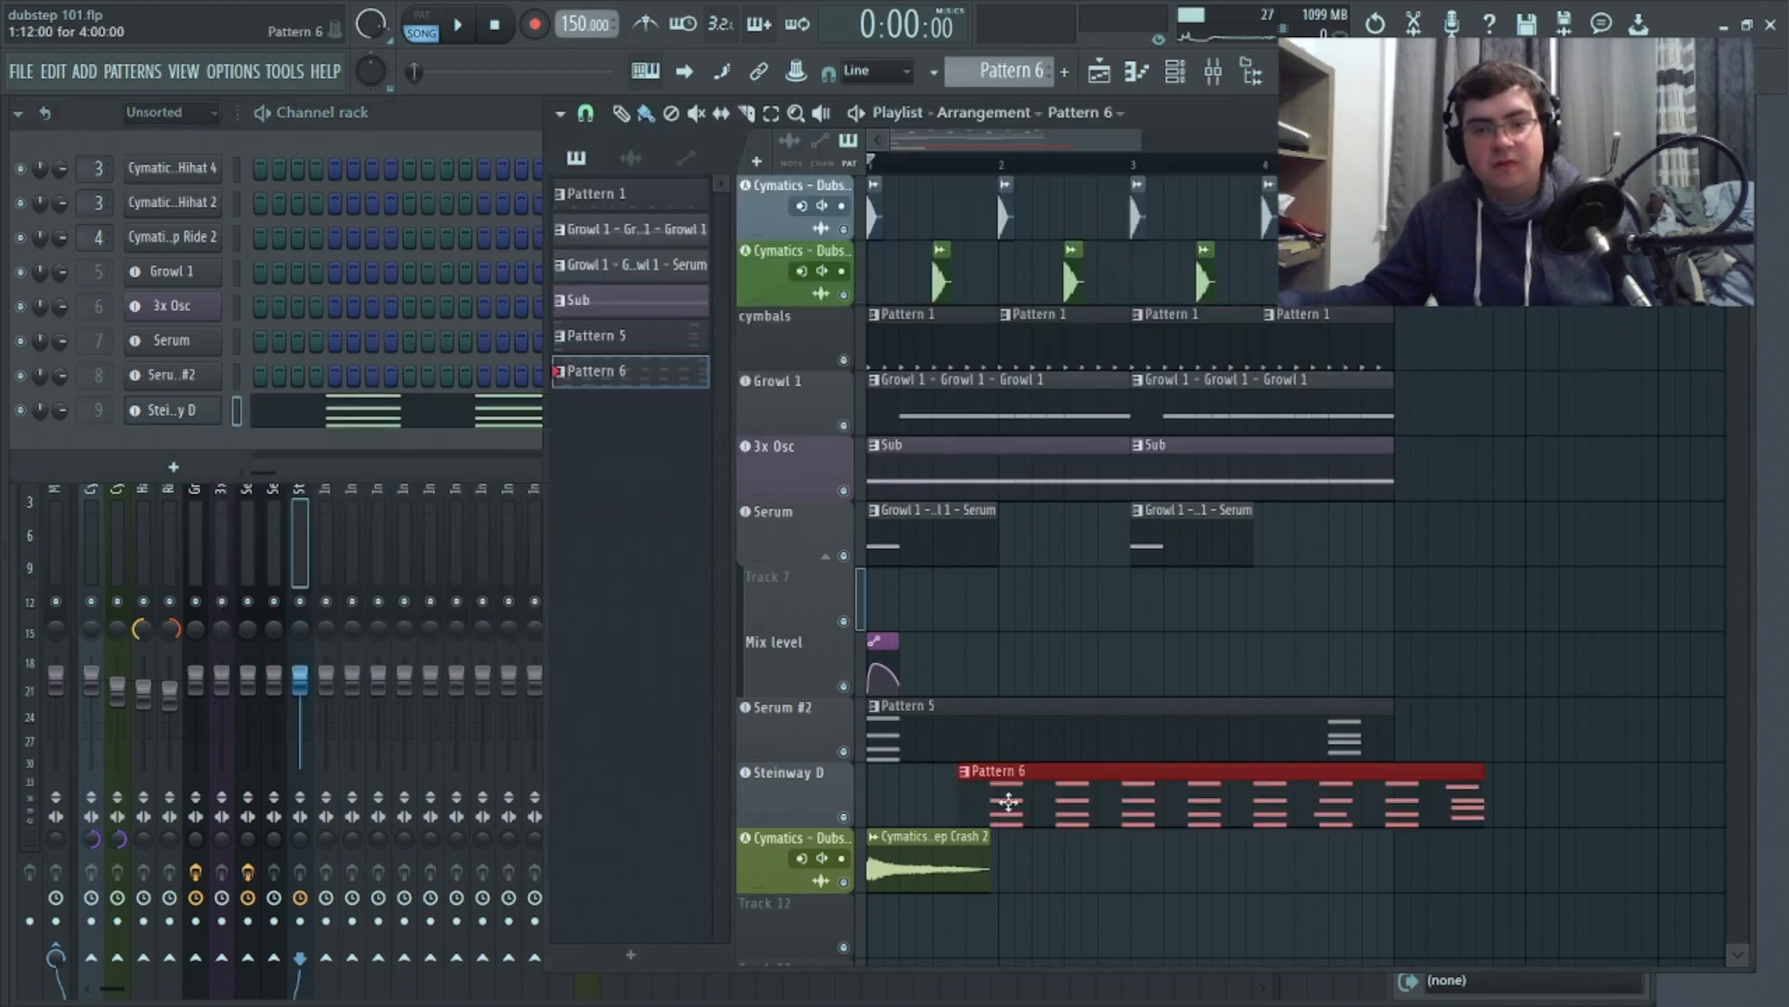
click(460, 26)
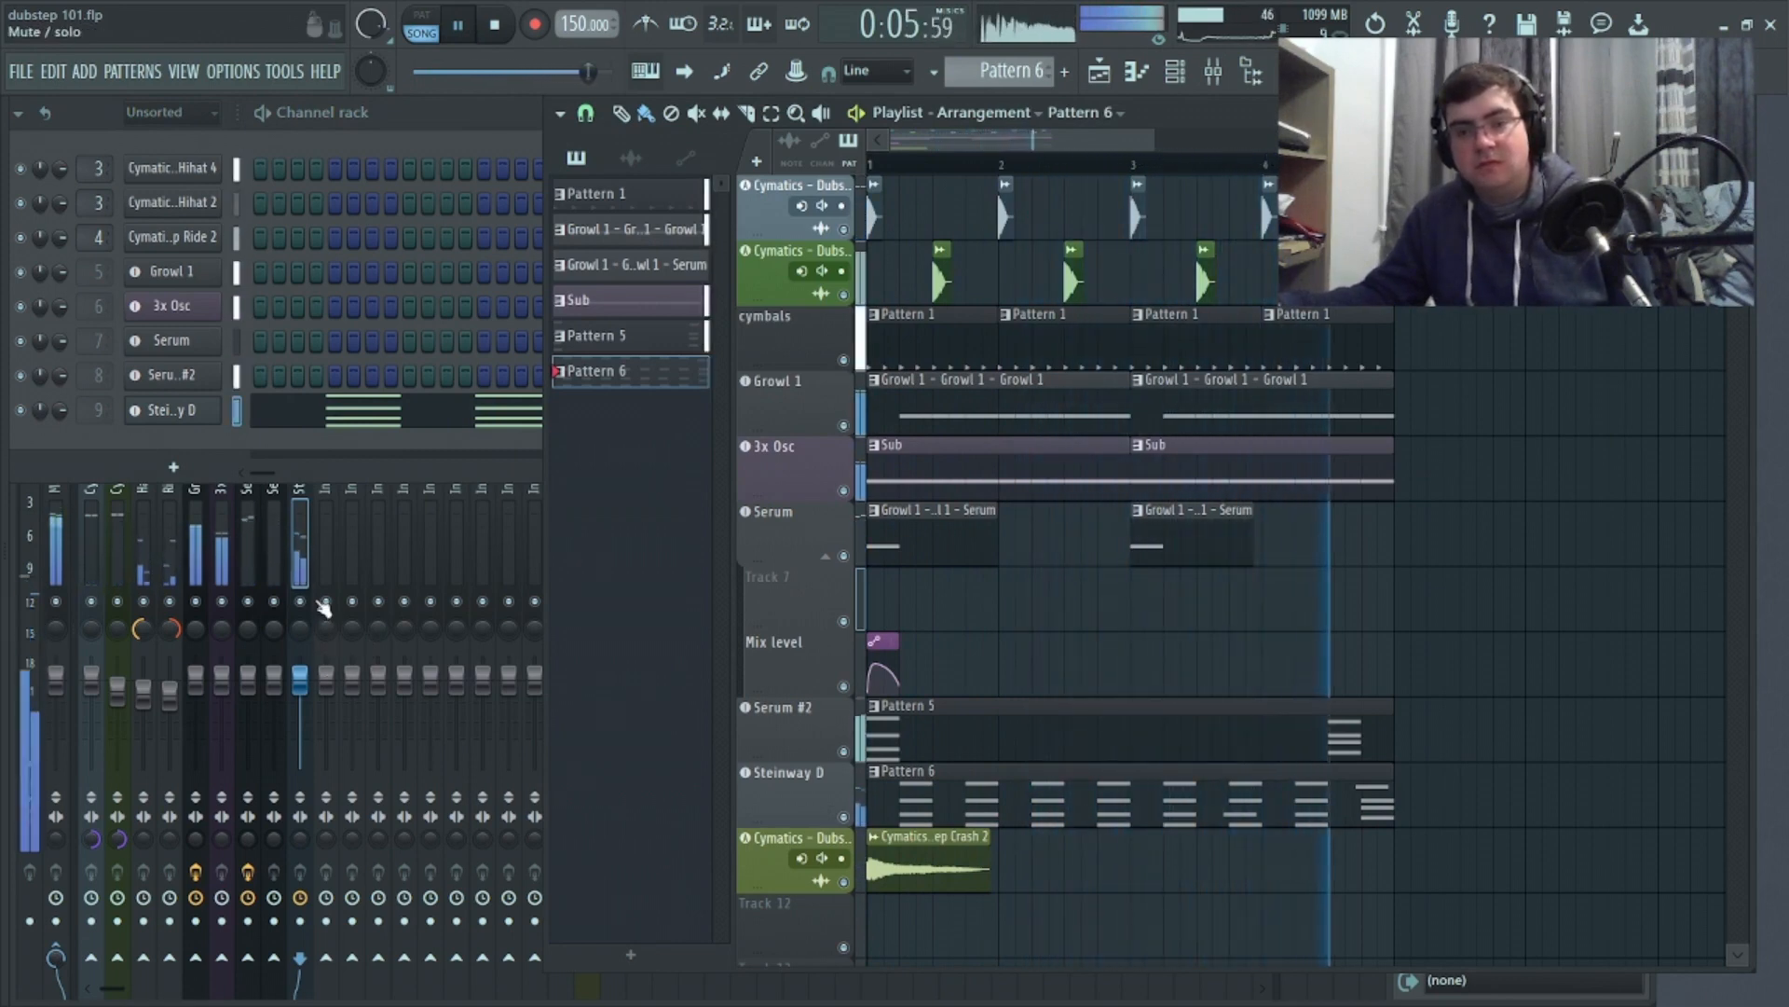
key(space)
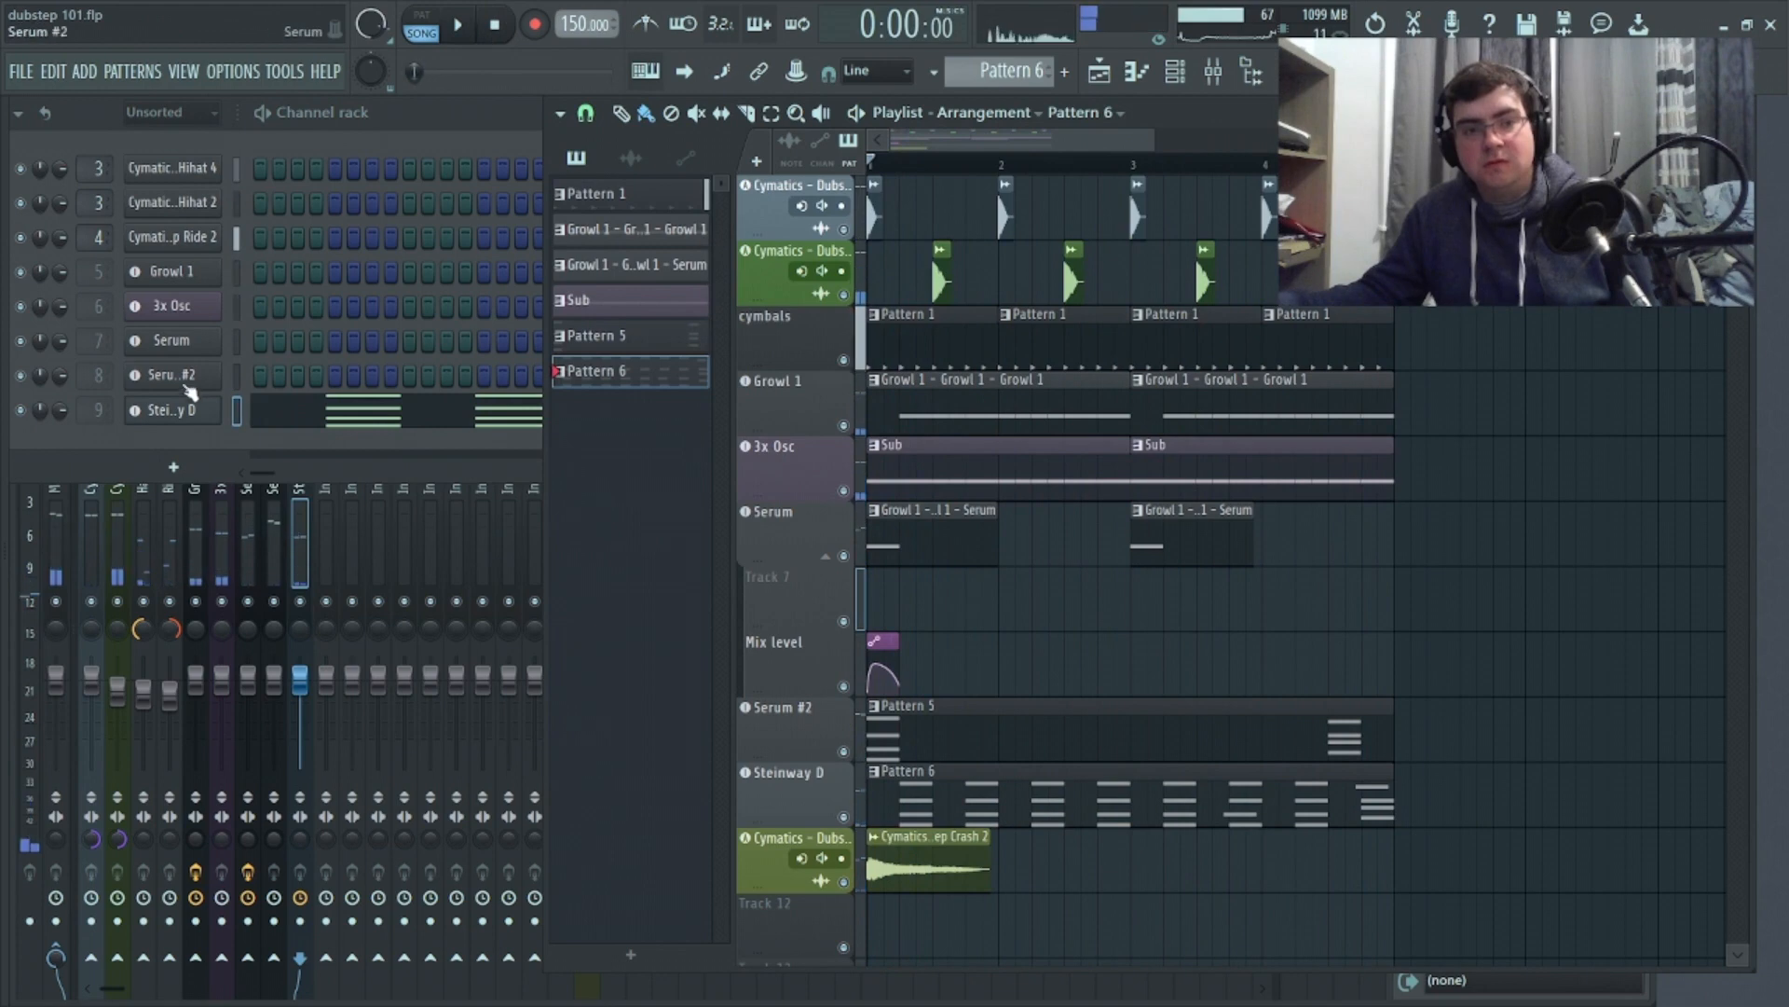
In the Steinway D piano roll, move the early G#5 note in bar 3 into line with the chord on beat 4
right_click(215, 410)
click(244, 408)
right_click(214, 408)
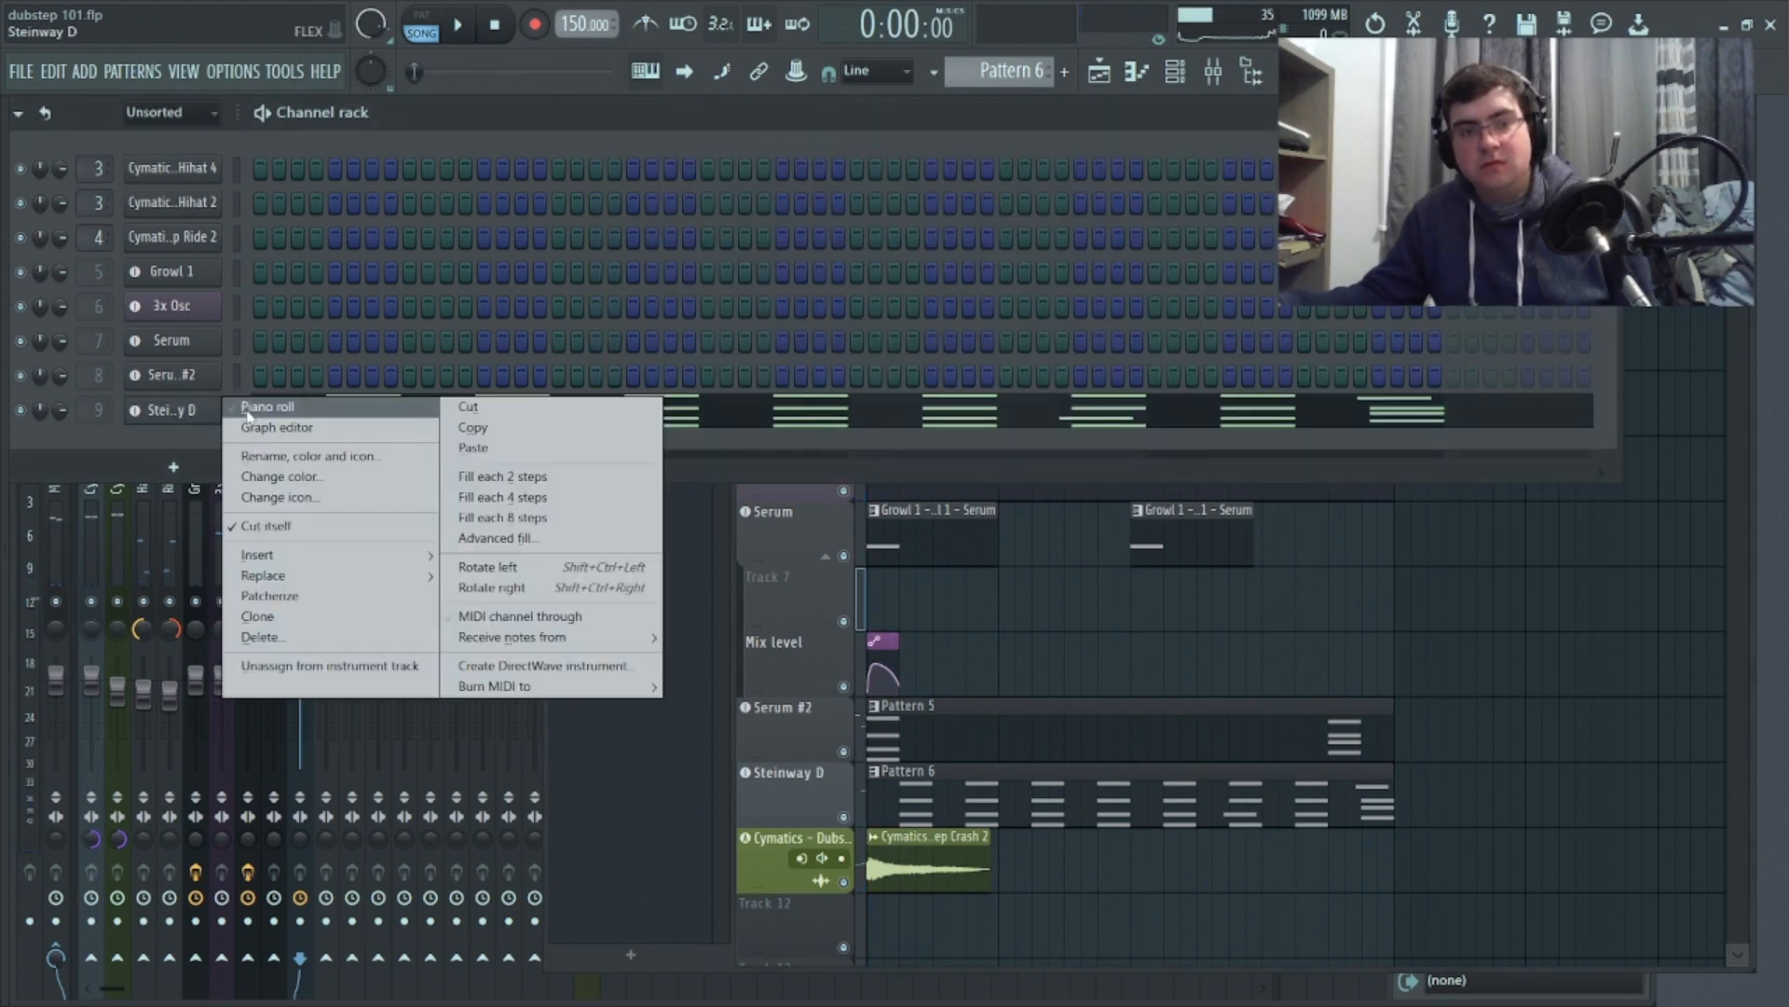
click(246, 408)
drag(965, 435, 974, 435)
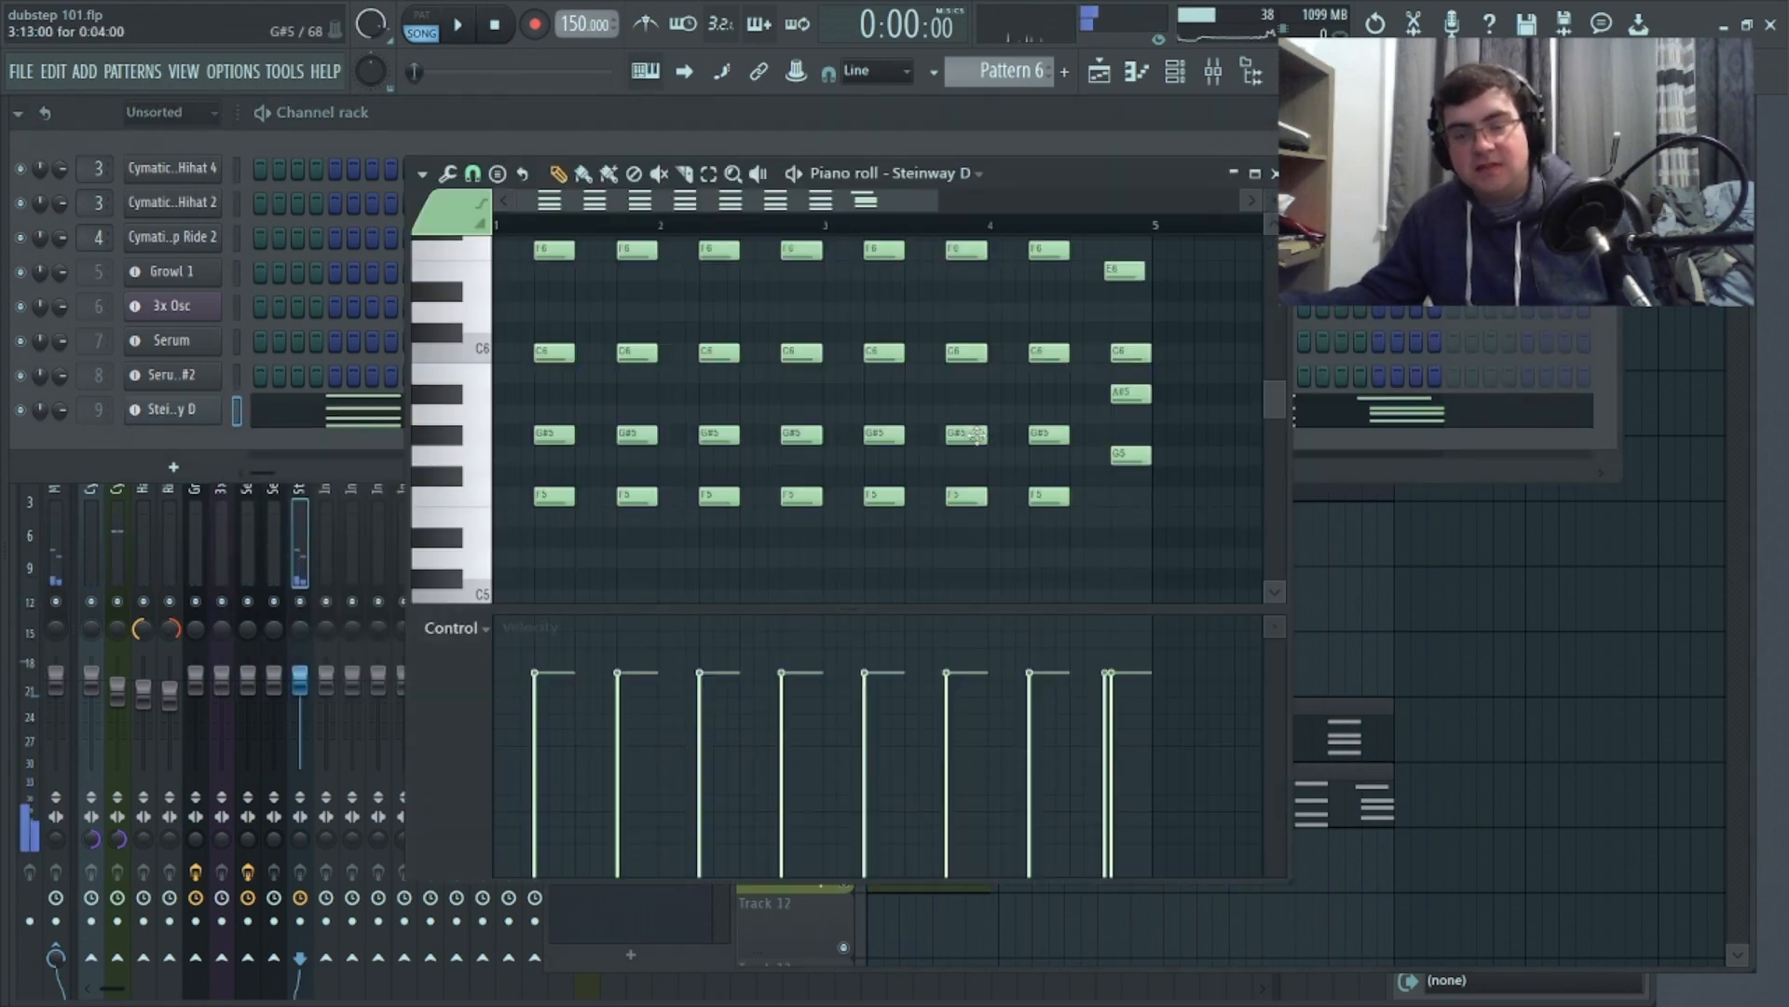
click(1276, 174)
Lower the Steinway D mixer fader slightly while the song plays, and stop playback
key(F5)
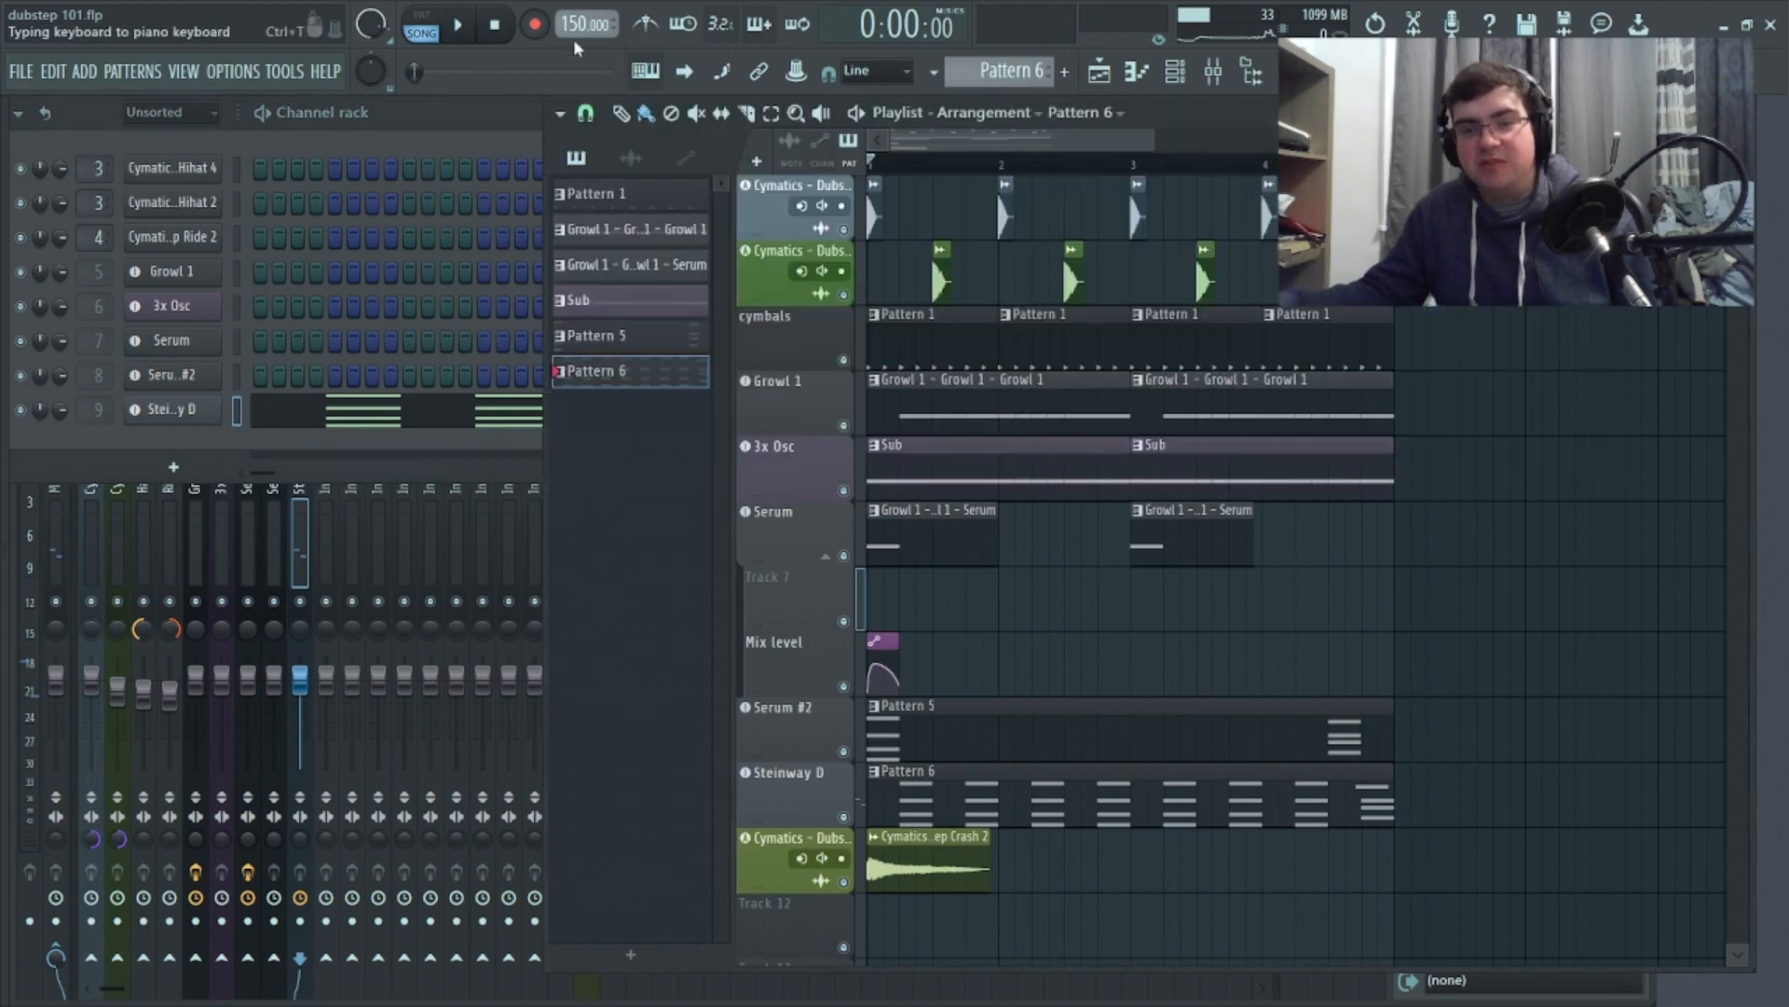
key(space)
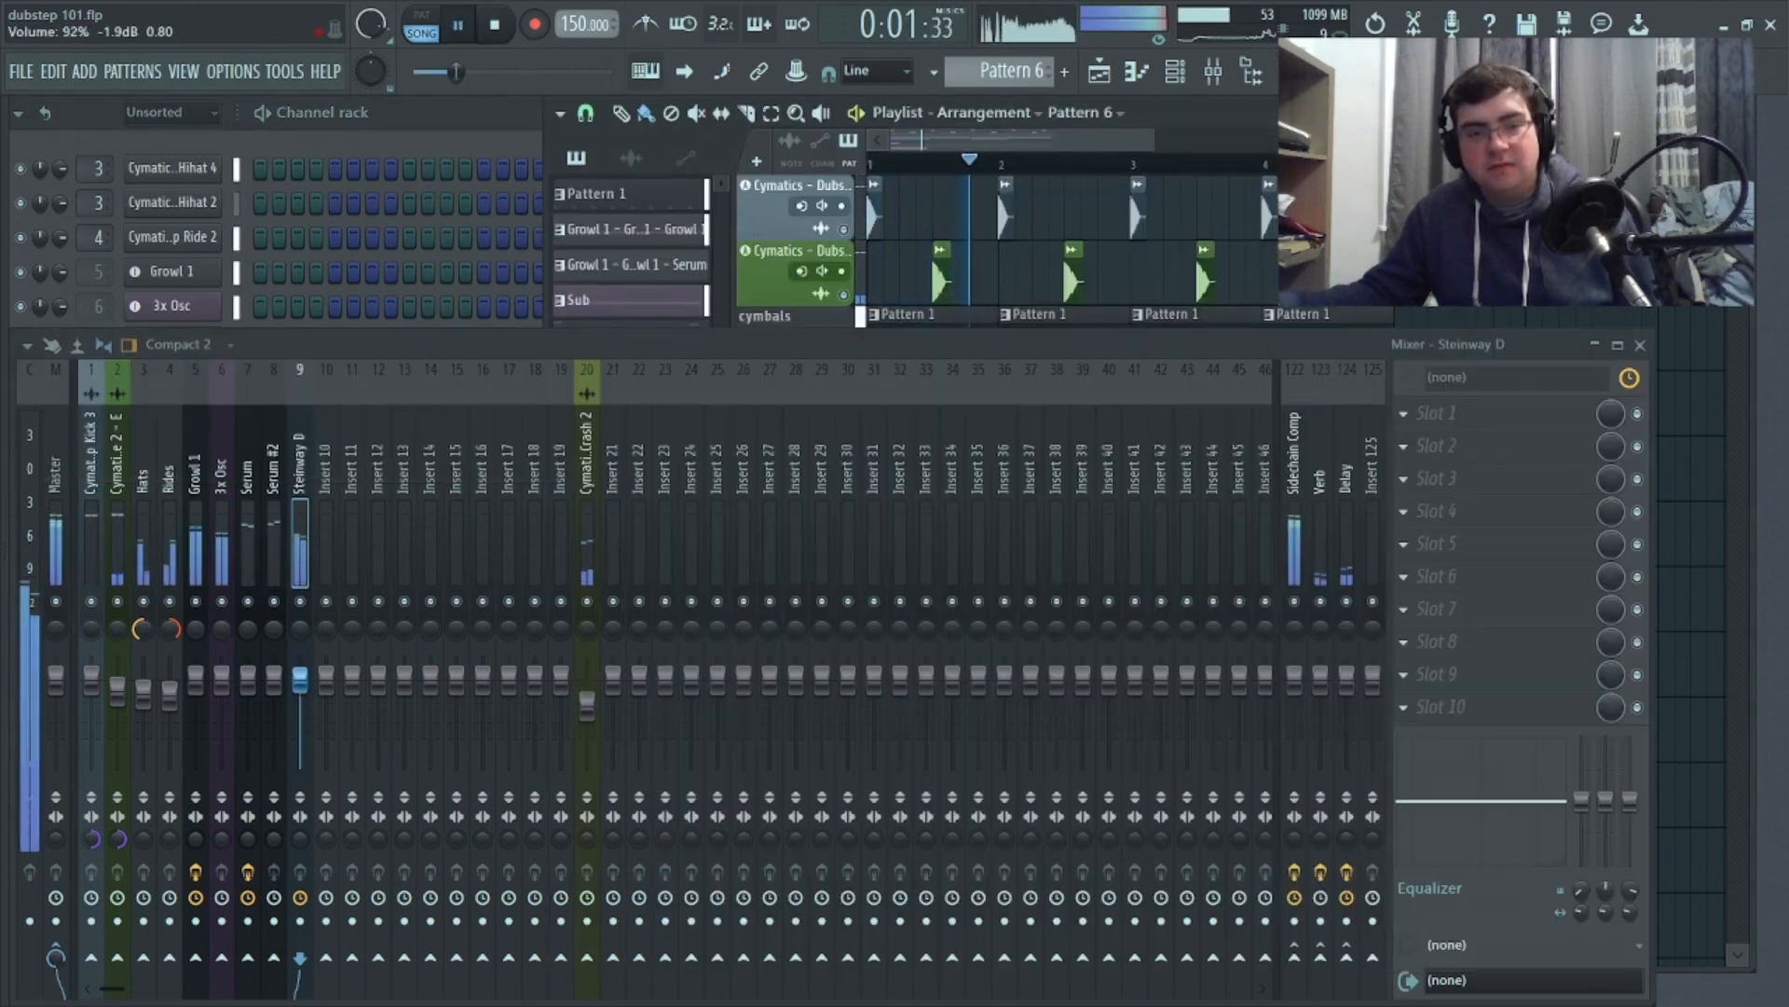
click(301, 697)
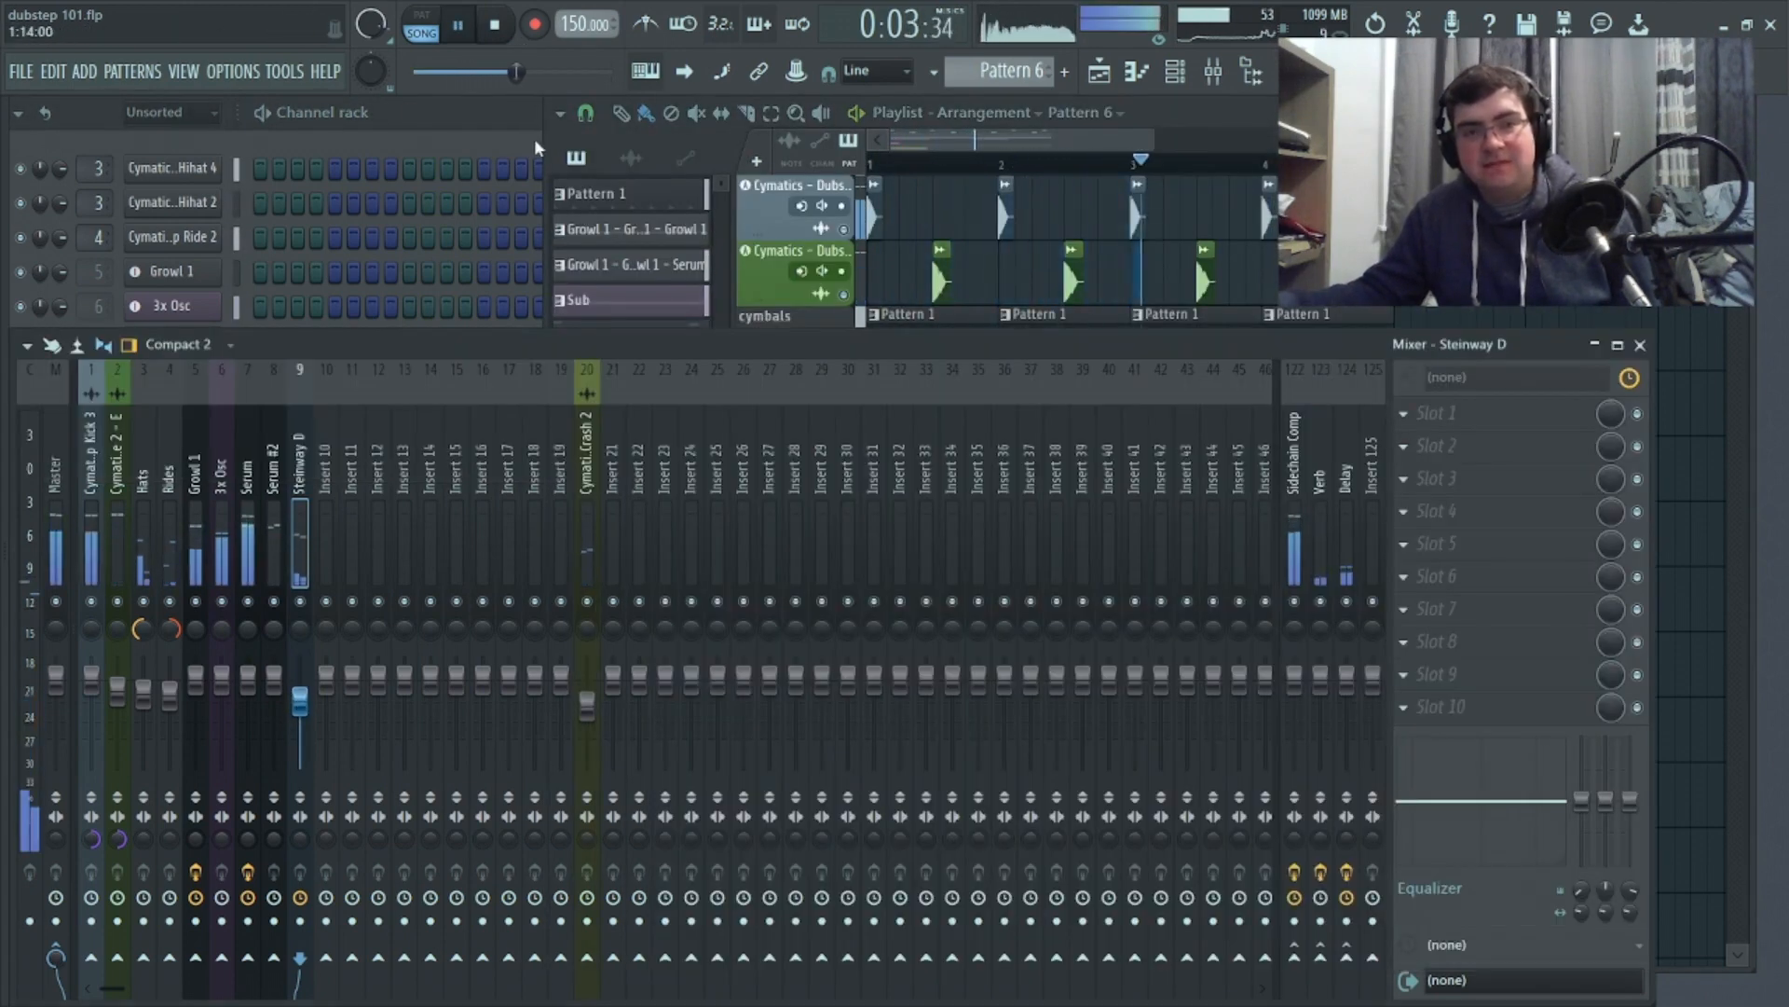
click(1006, 151)
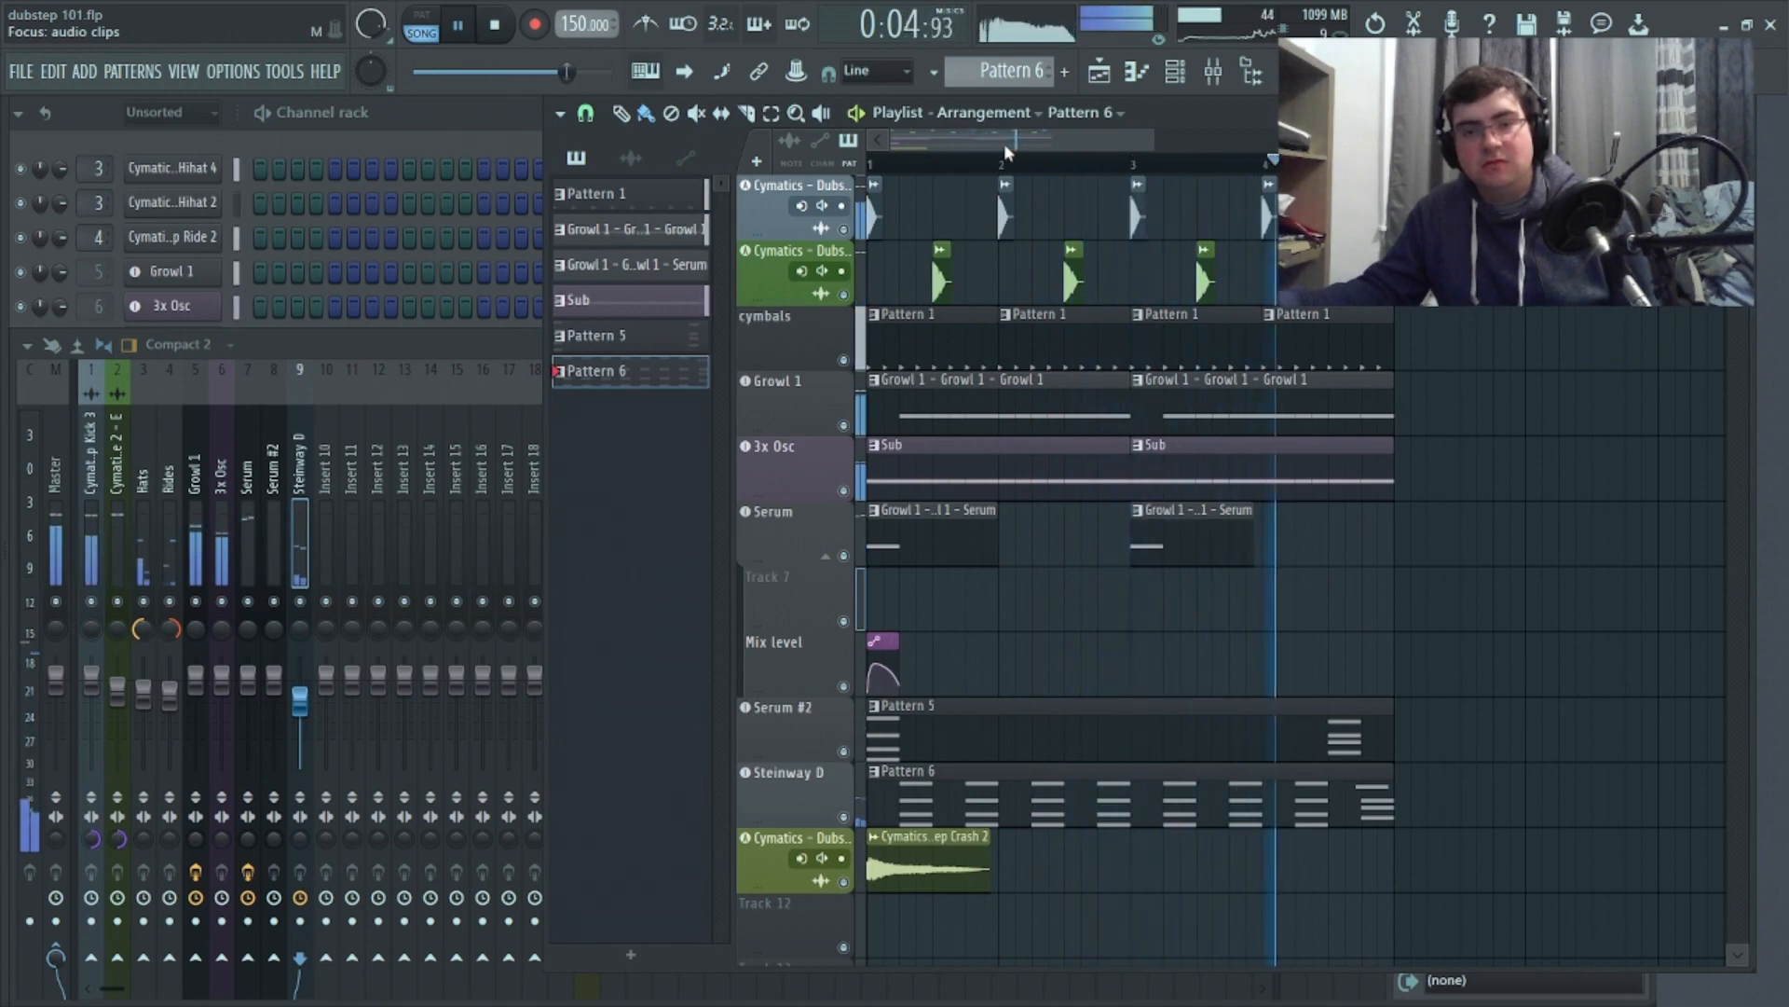
click(496, 33)
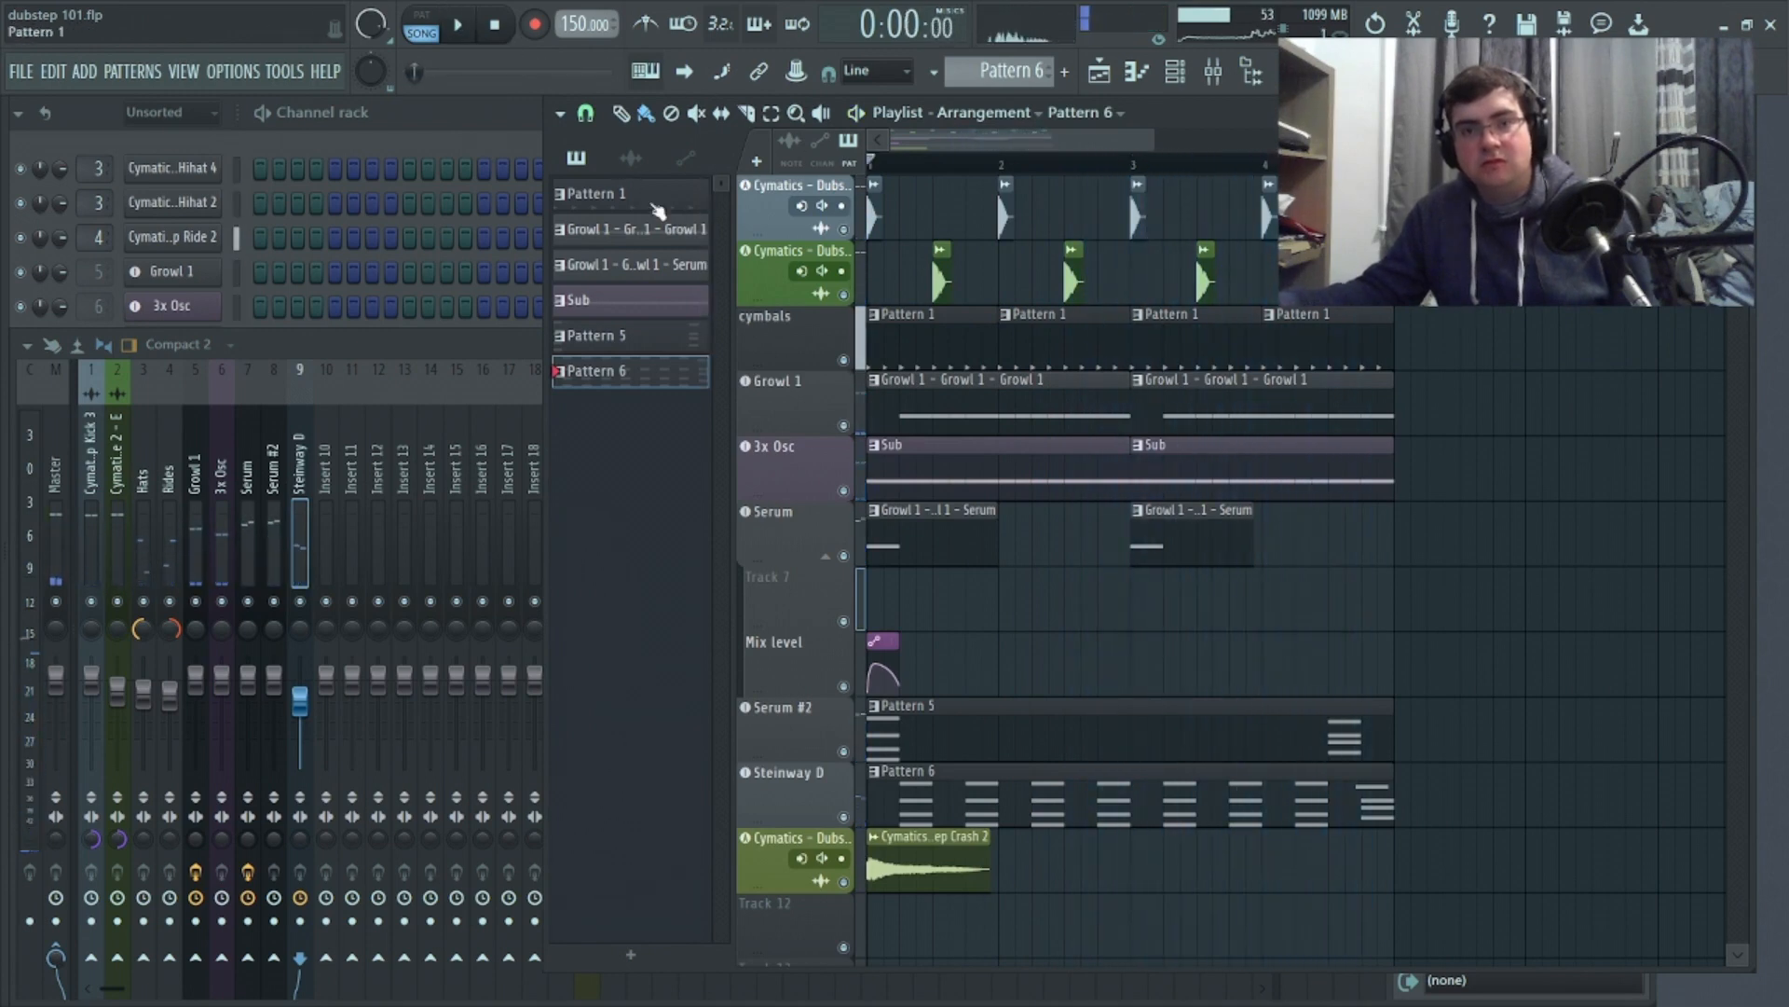
In the Steinway D piano roll, move the early E6 note of the last chord into line with beat 4 of bar 4
click(520, 205)
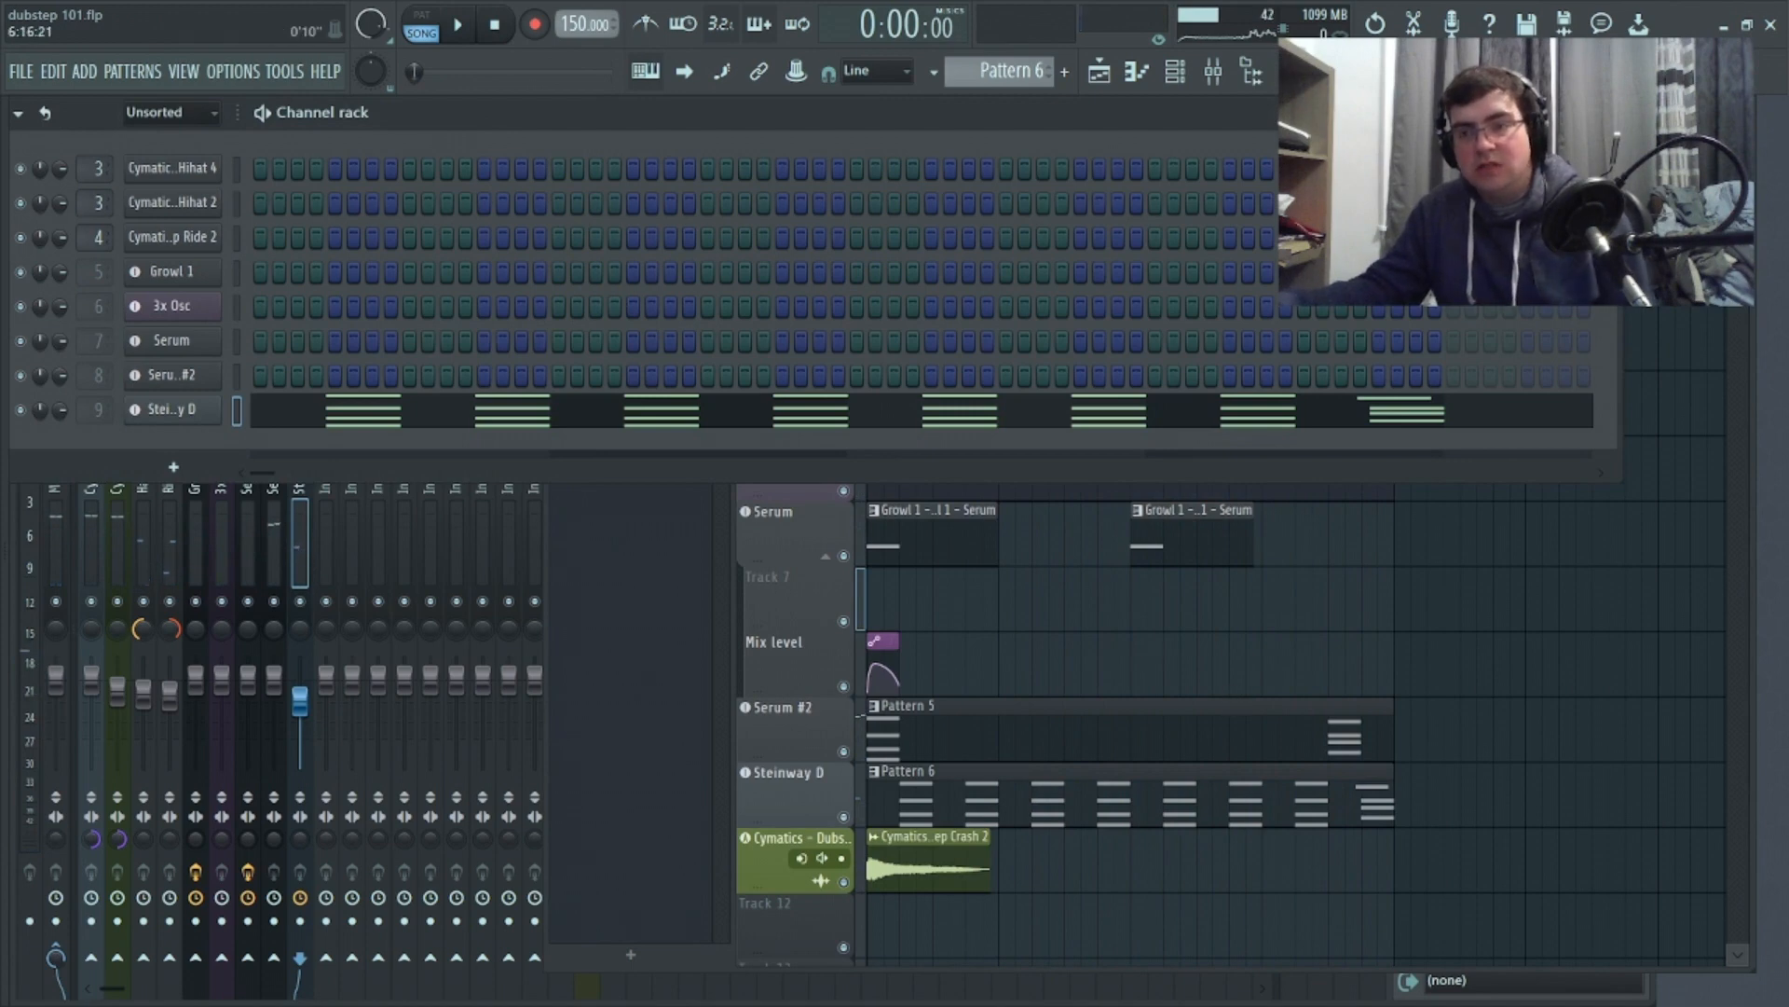
click(1324, 779)
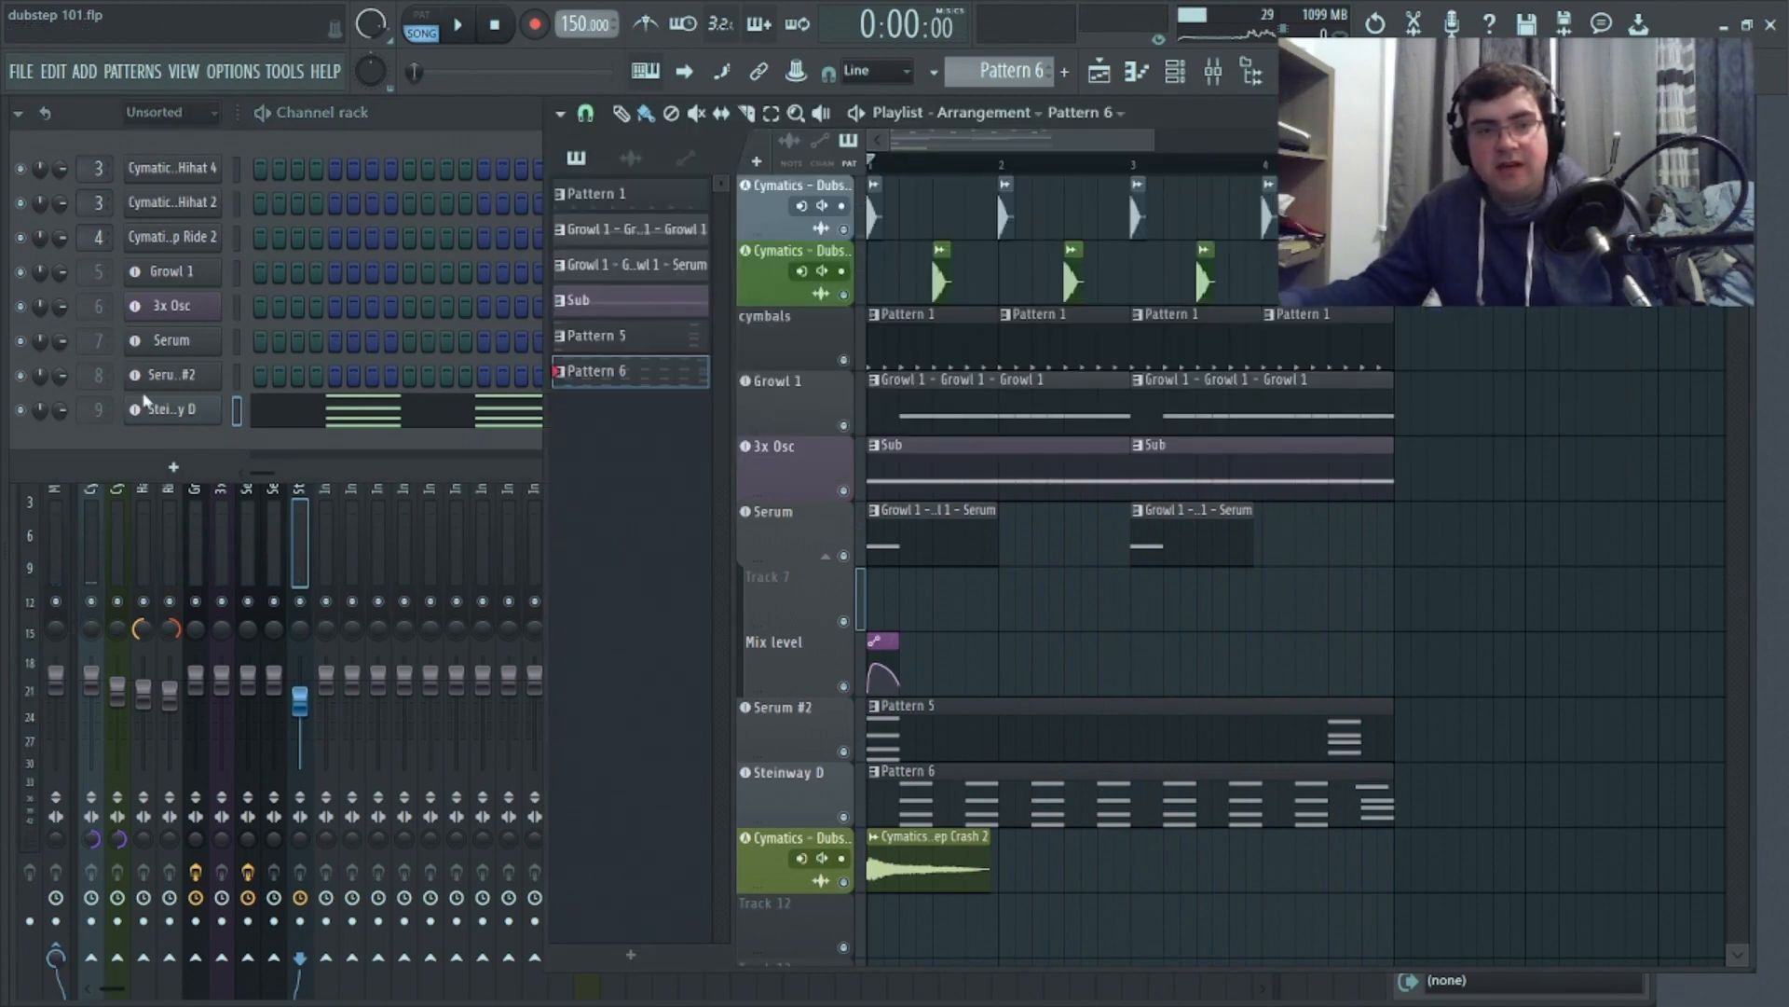
right_click(175, 406)
click(269, 403)
click(382, 424)
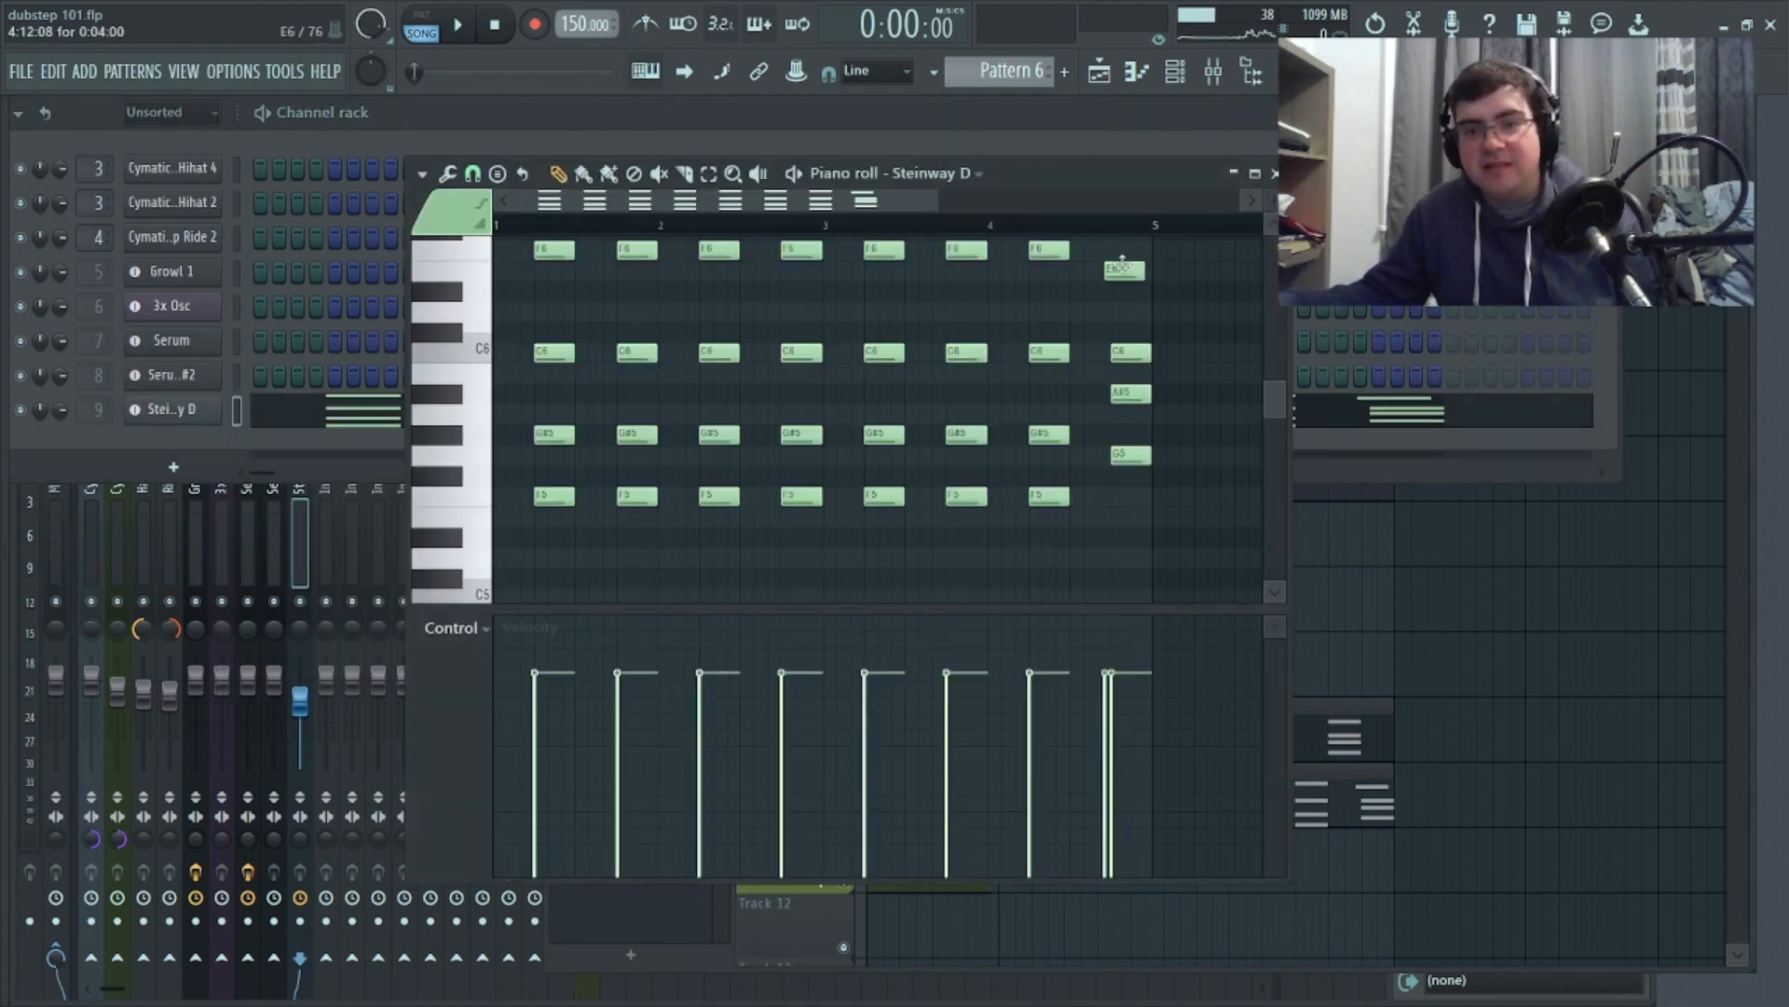
drag(1122, 264, 1130, 265)
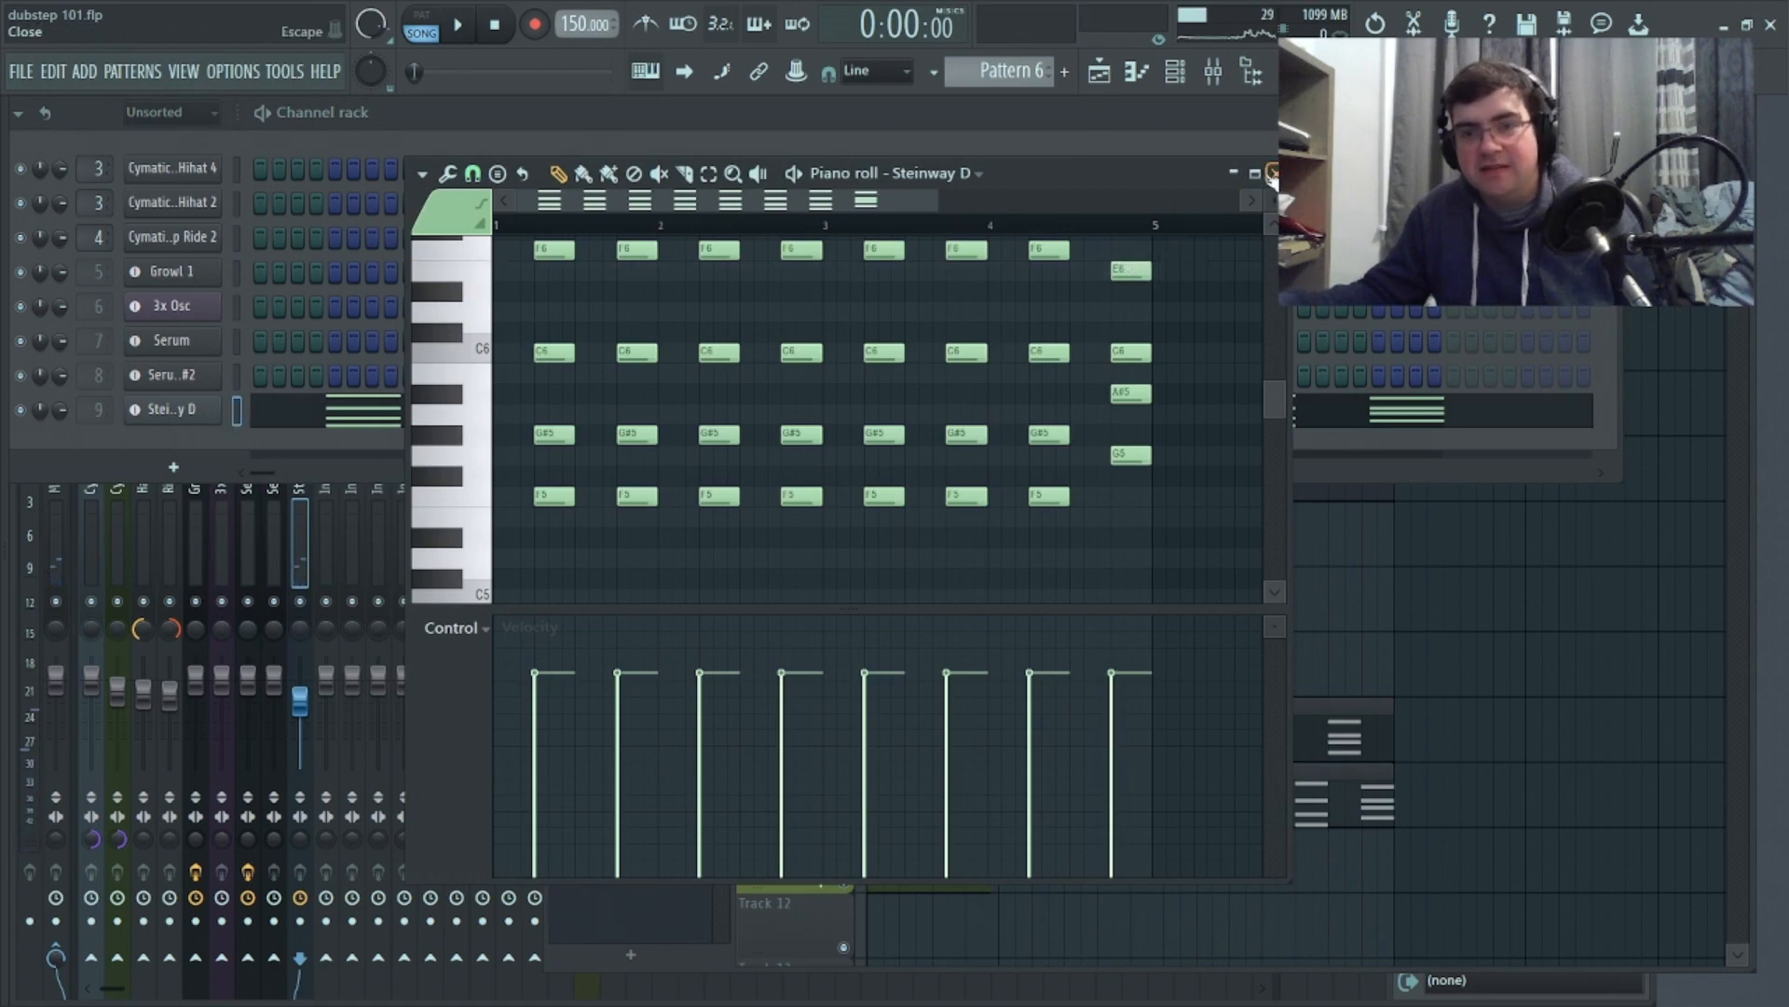
click(1272, 174)
Play the song through bar 4 to audition the corrected piano chords, and stop playback
click(1450, 620)
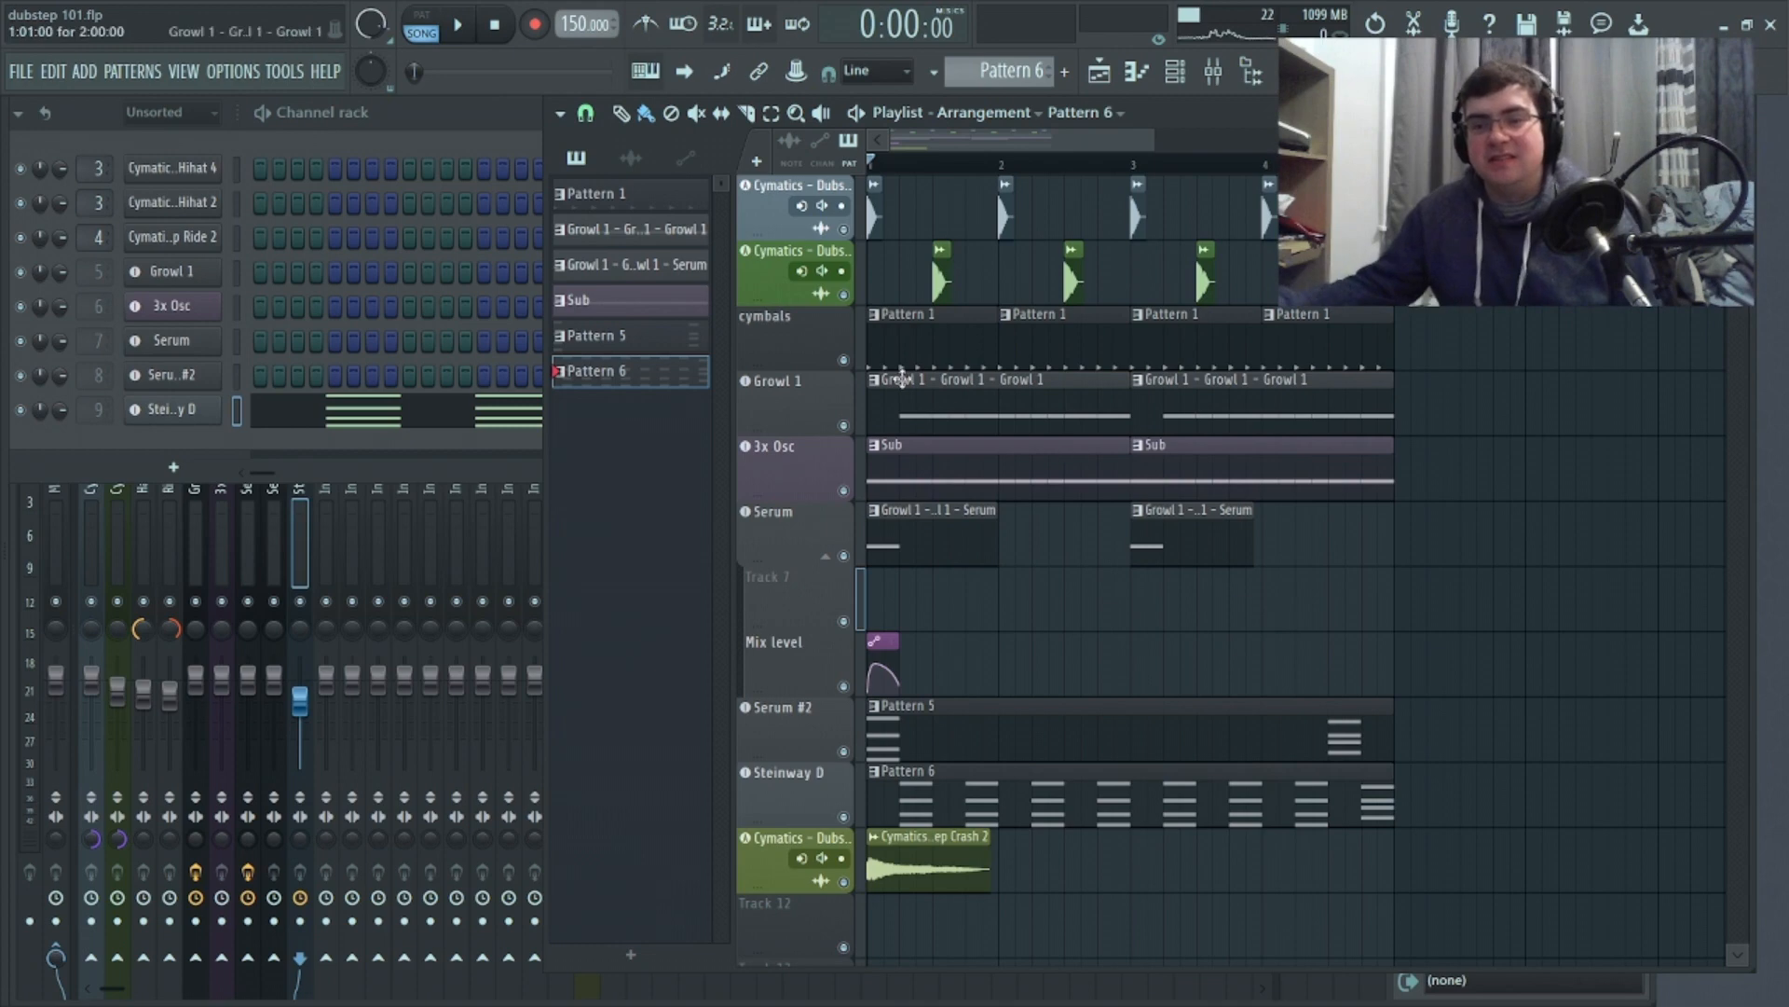
click(459, 28)
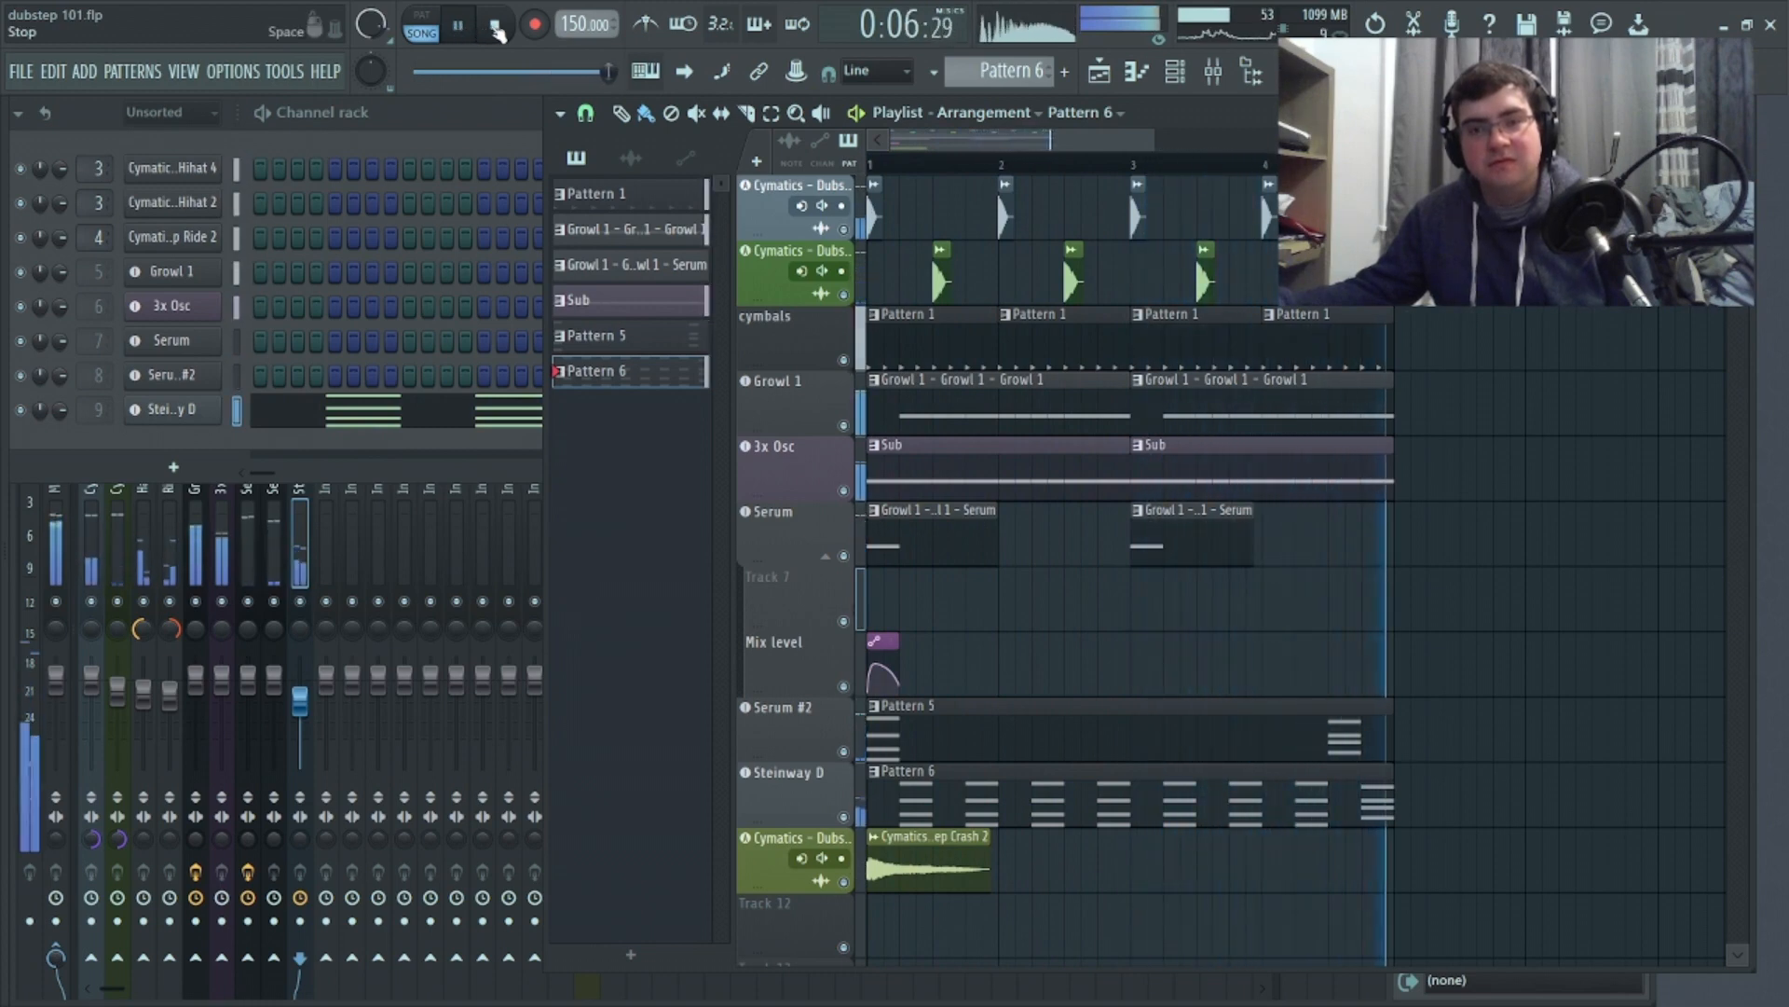
click(496, 26)
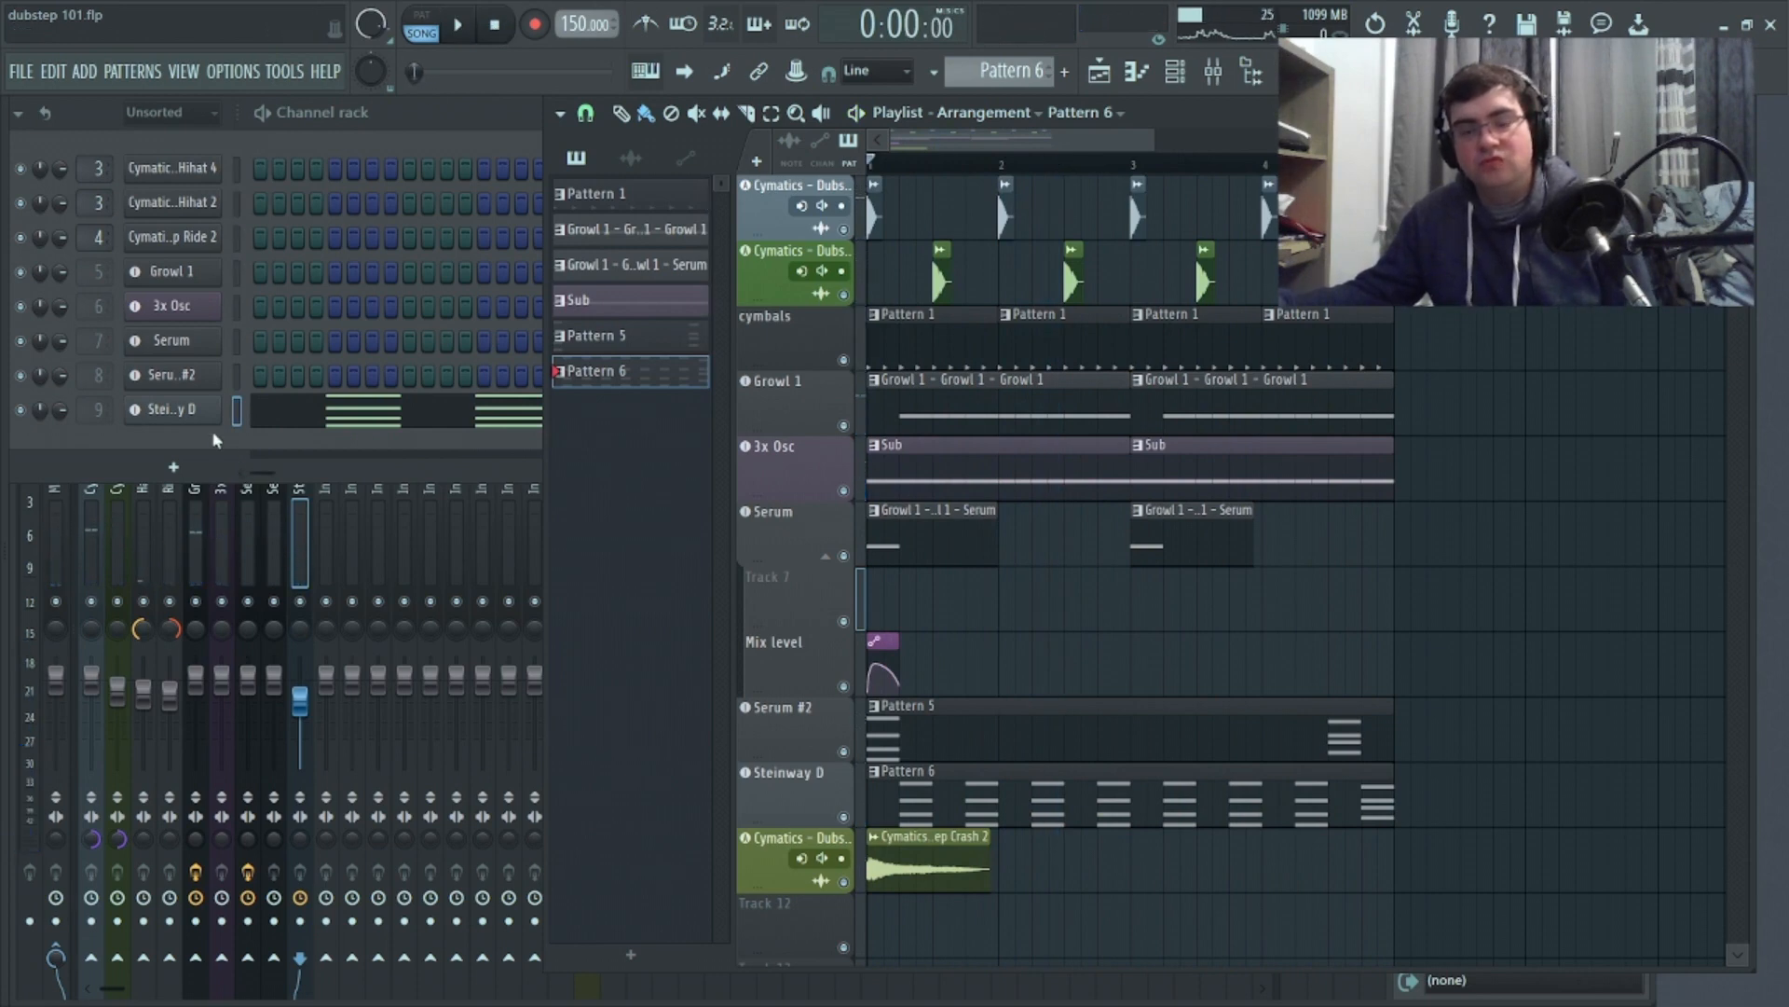
Slice the second Growl 1 clip at beat 4 of bar 4 and delete the piece after the cut
drag(1360, 165, 1387, 165)
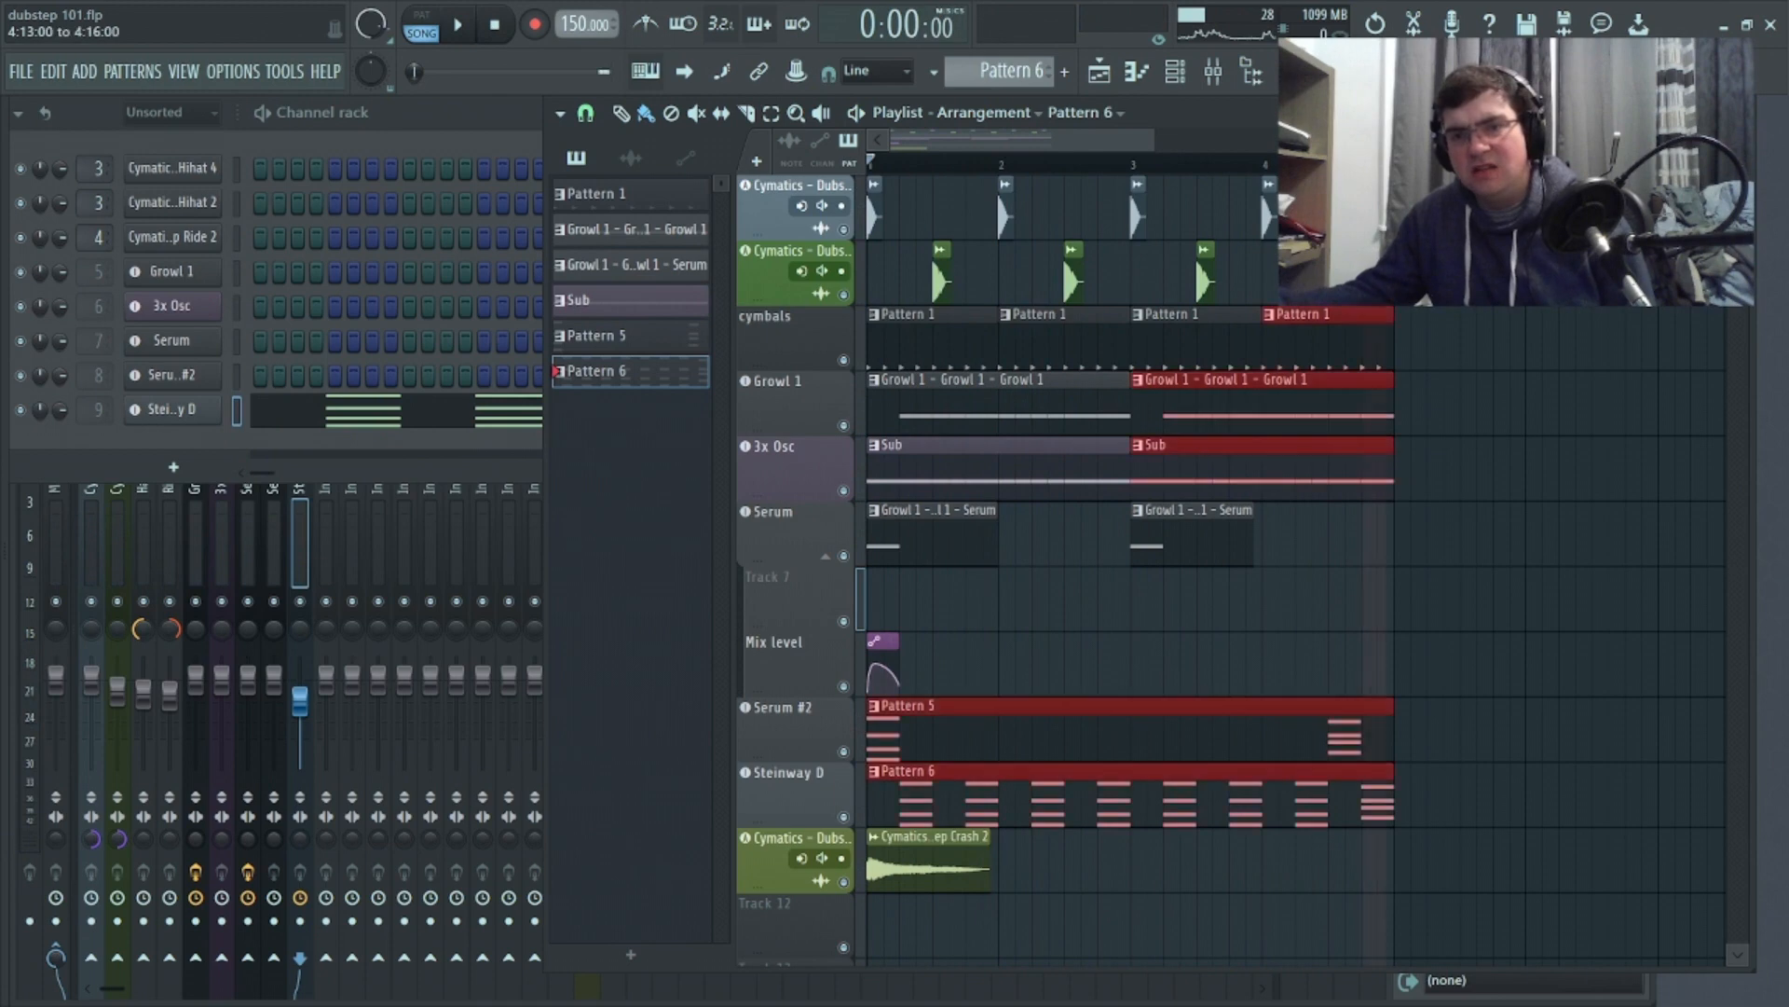
drag(1105, 140, 1142, 149)
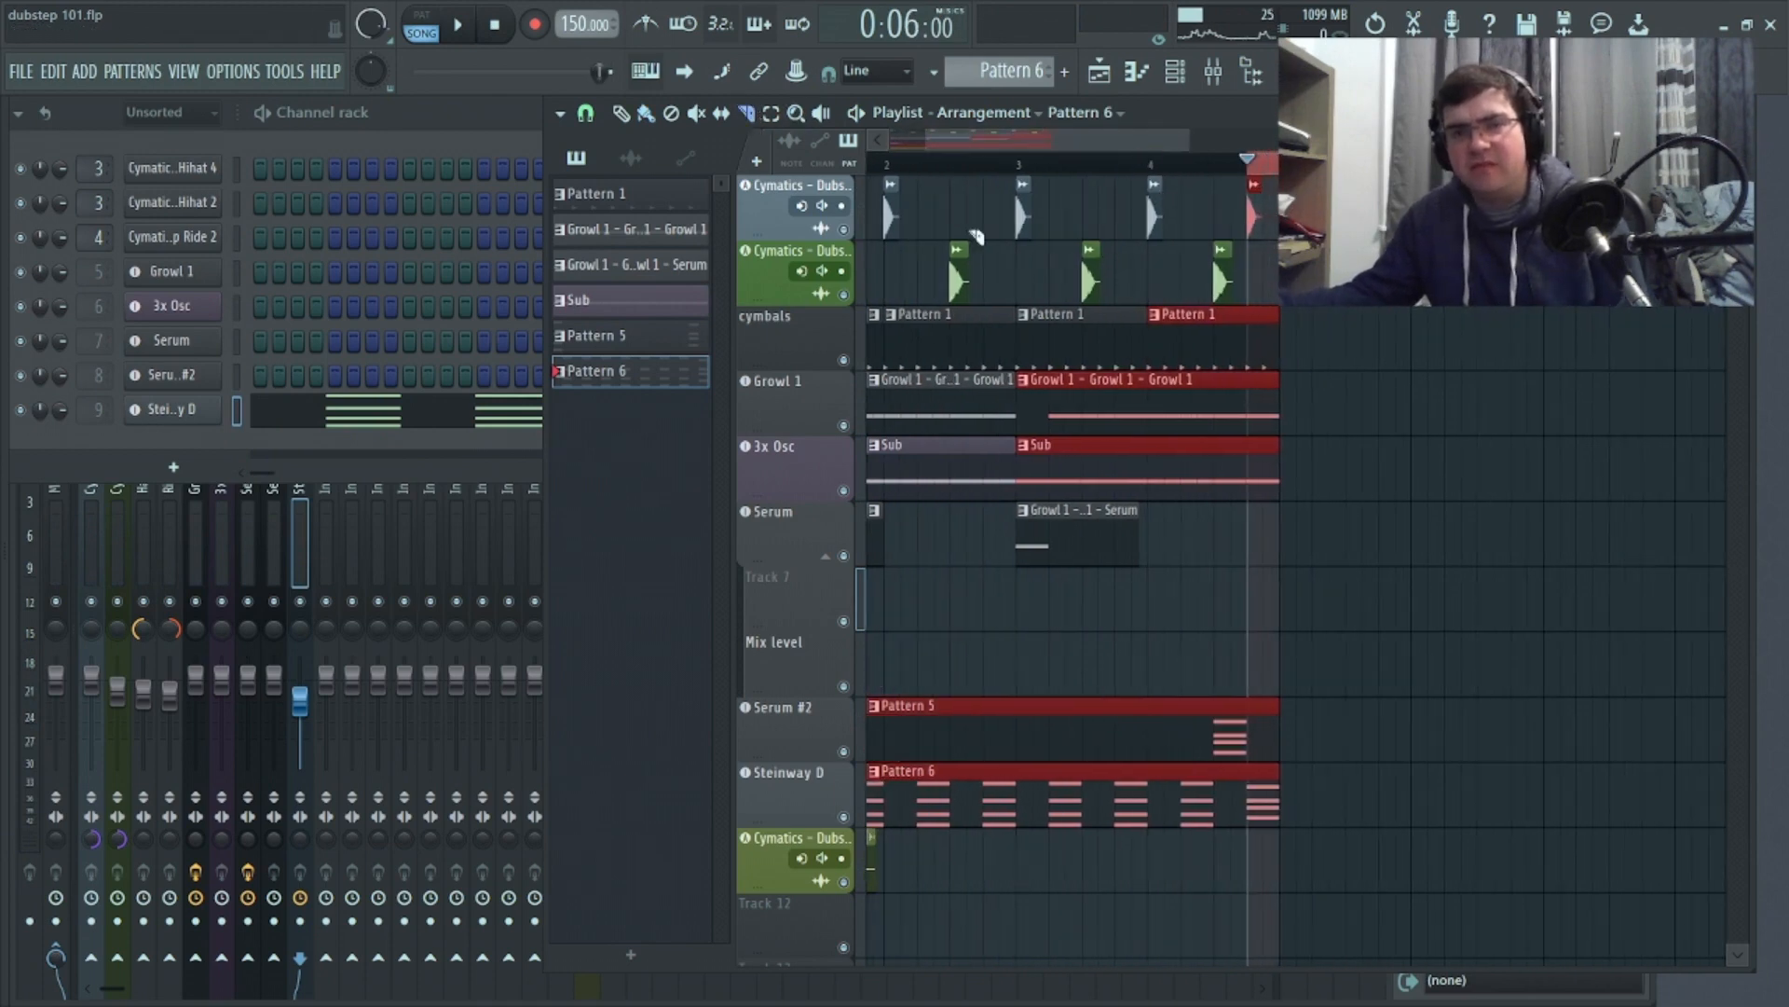
click(1249, 394)
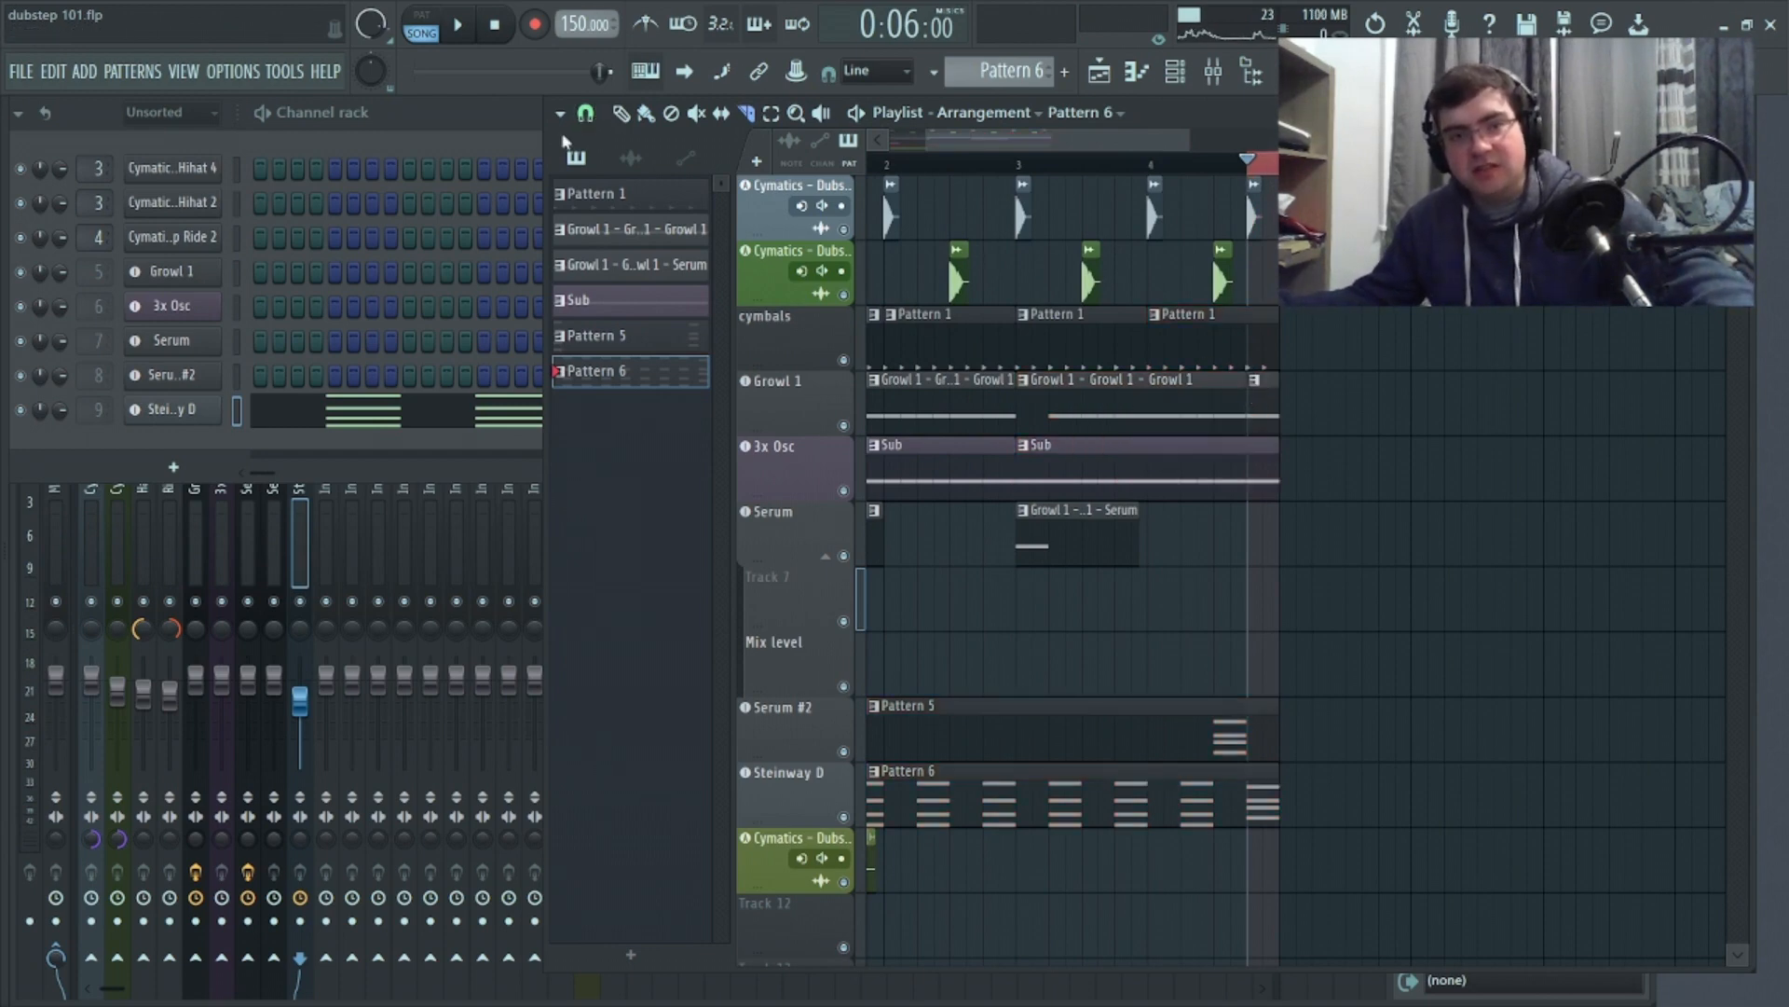
right_click(1258, 401)
double_click(1264, 168)
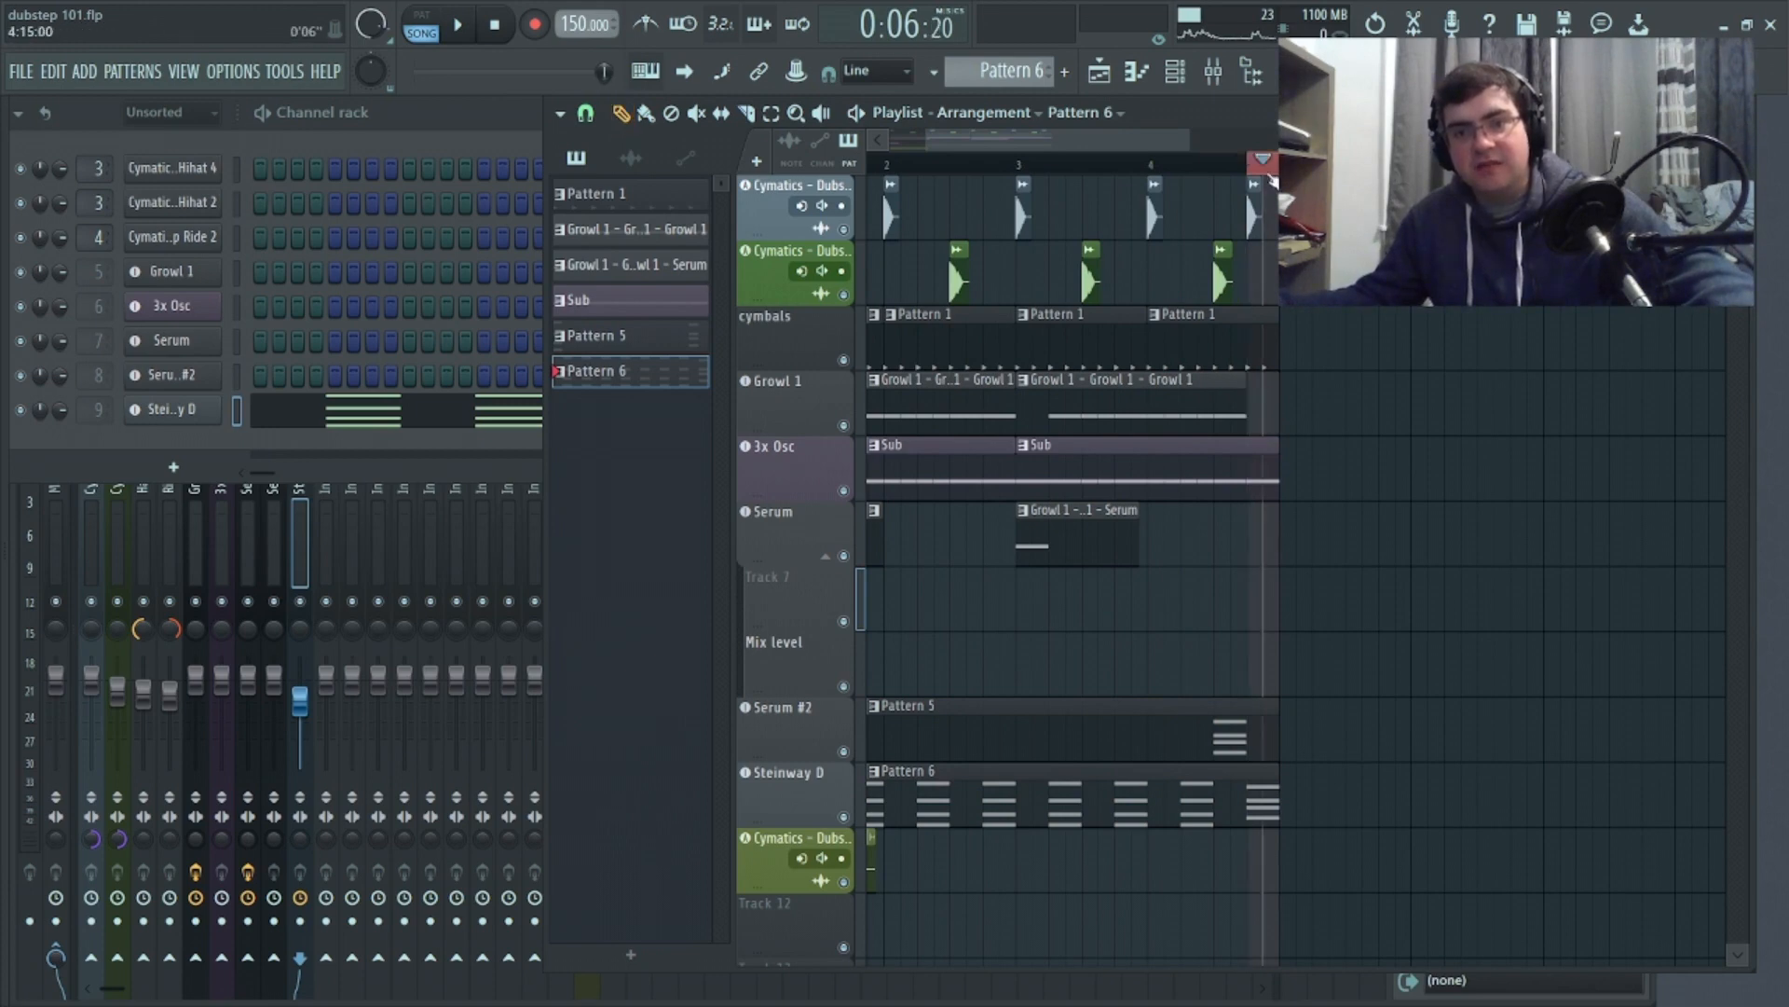
Insert an empty playlist track directly above the Serum track
drag(1267, 182, 1252, 181)
drag(1160, 143, 839, 166)
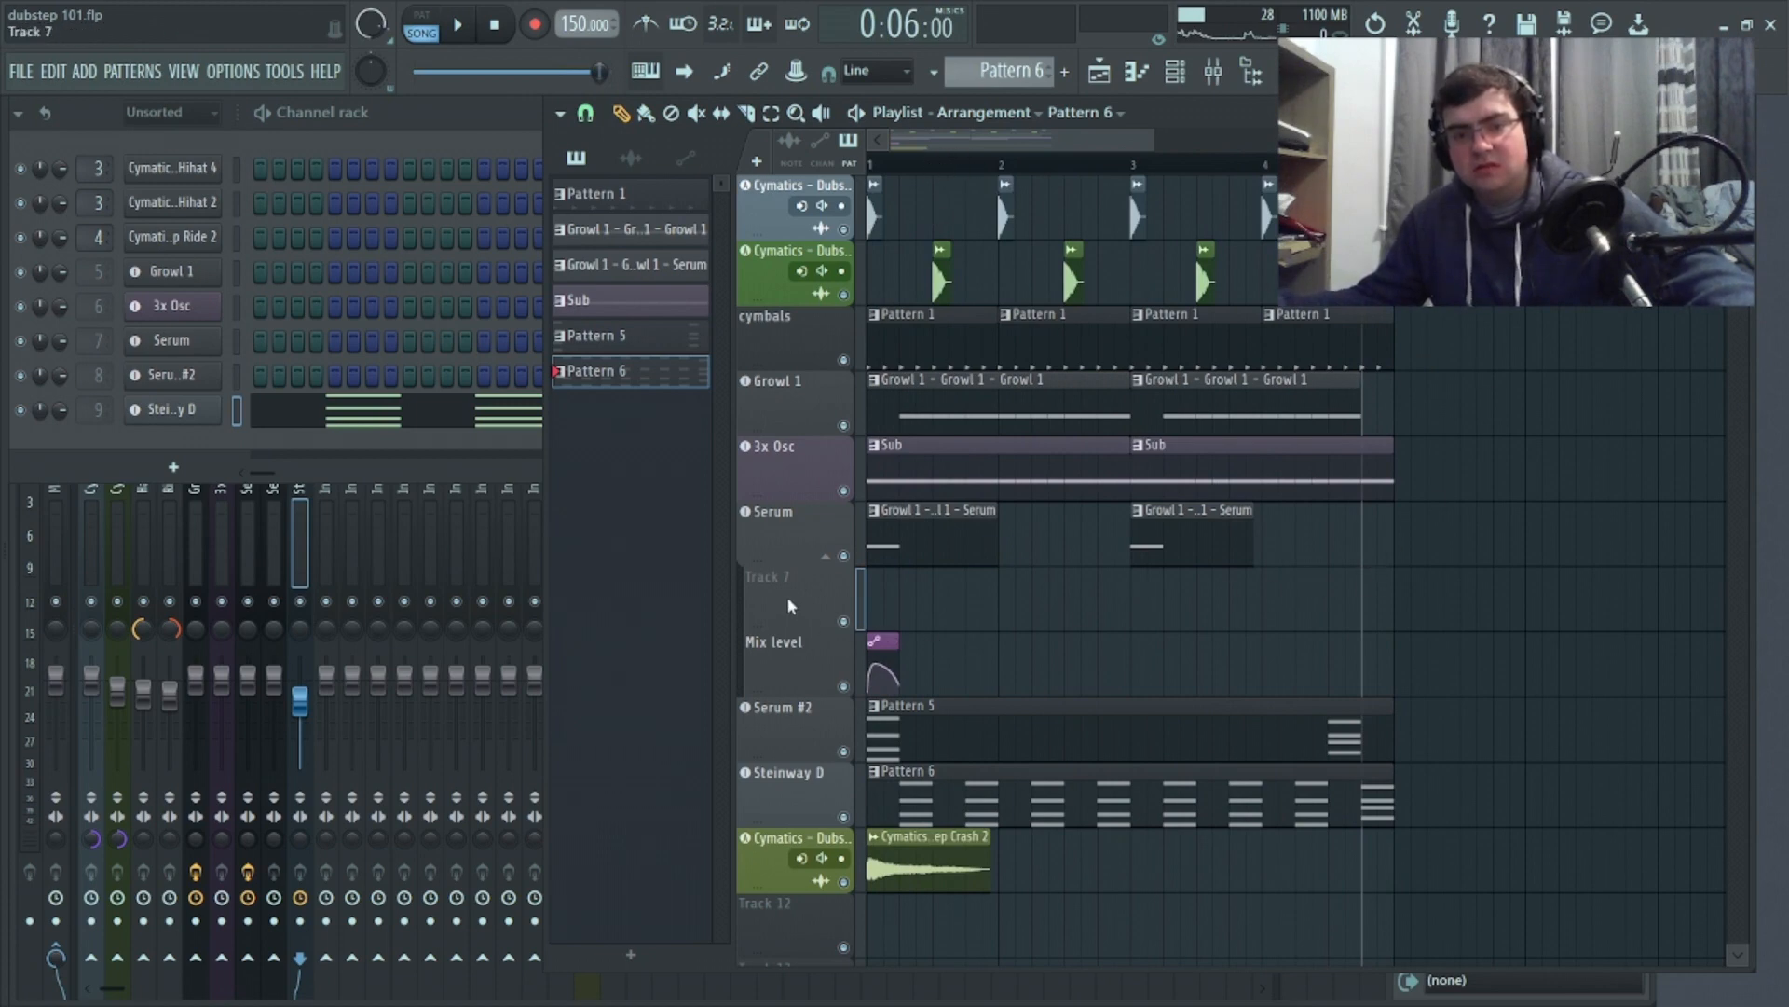
scroll(788, 611, down, 3)
scroll(1057, 777, up, 3)
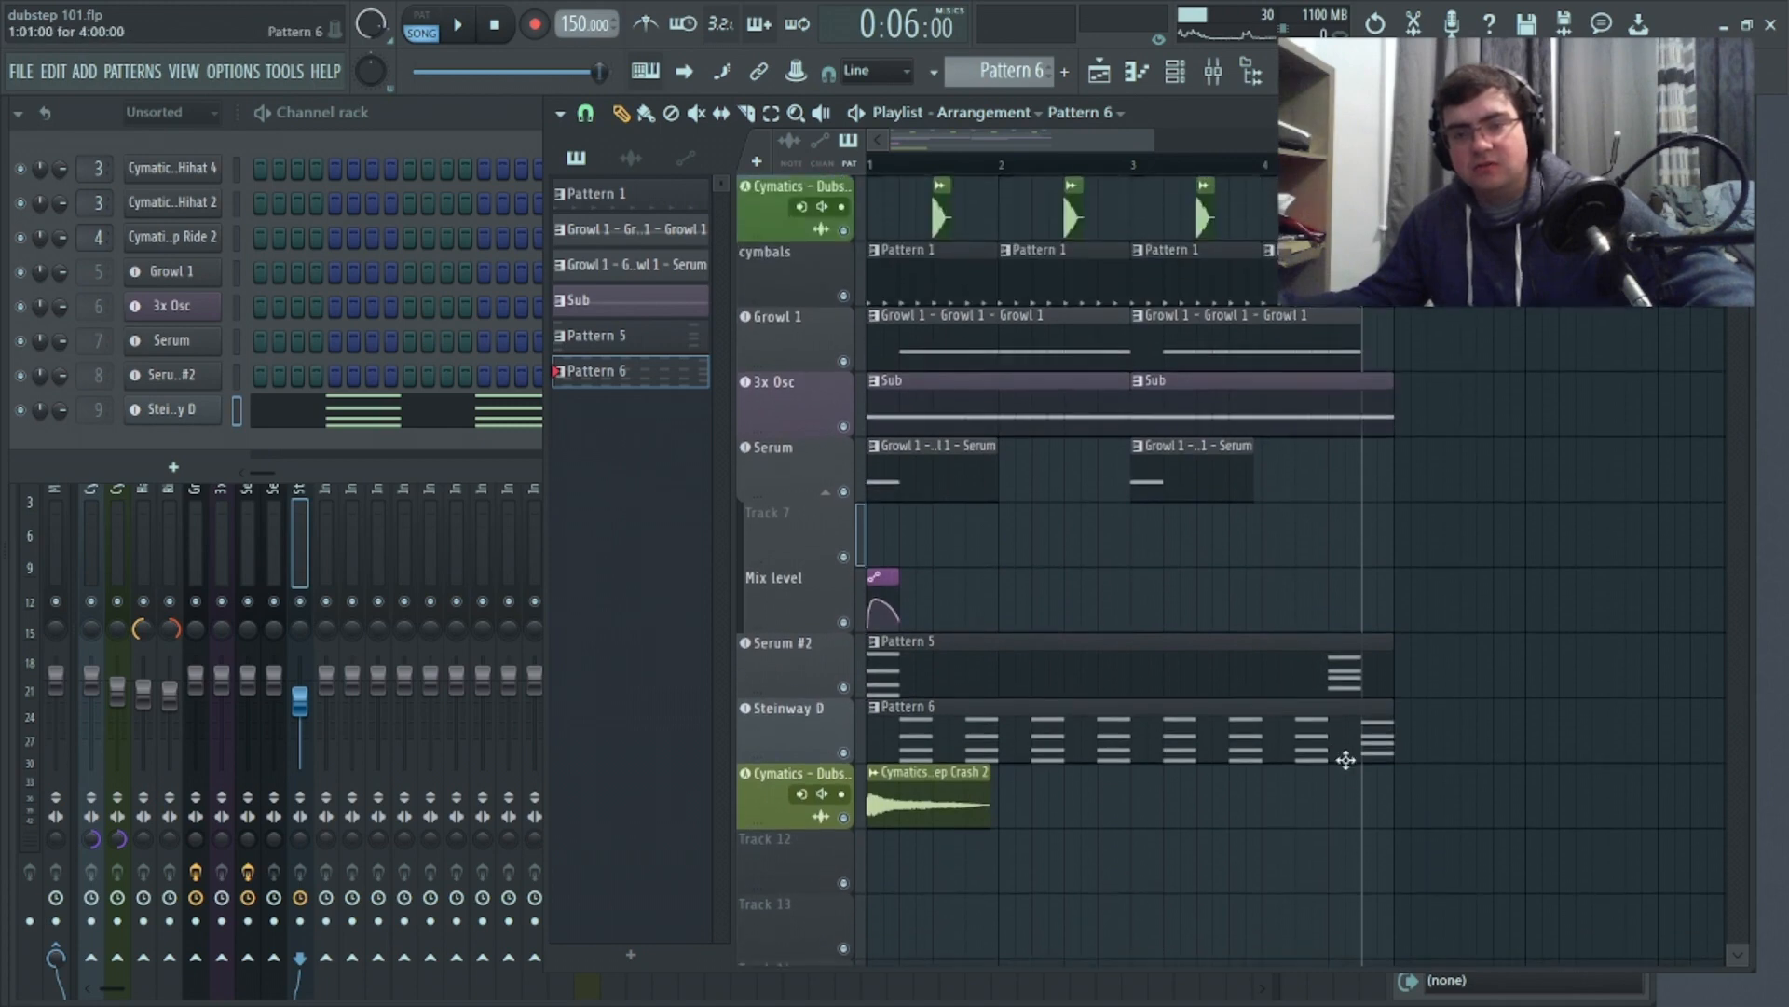
right_click(797, 549)
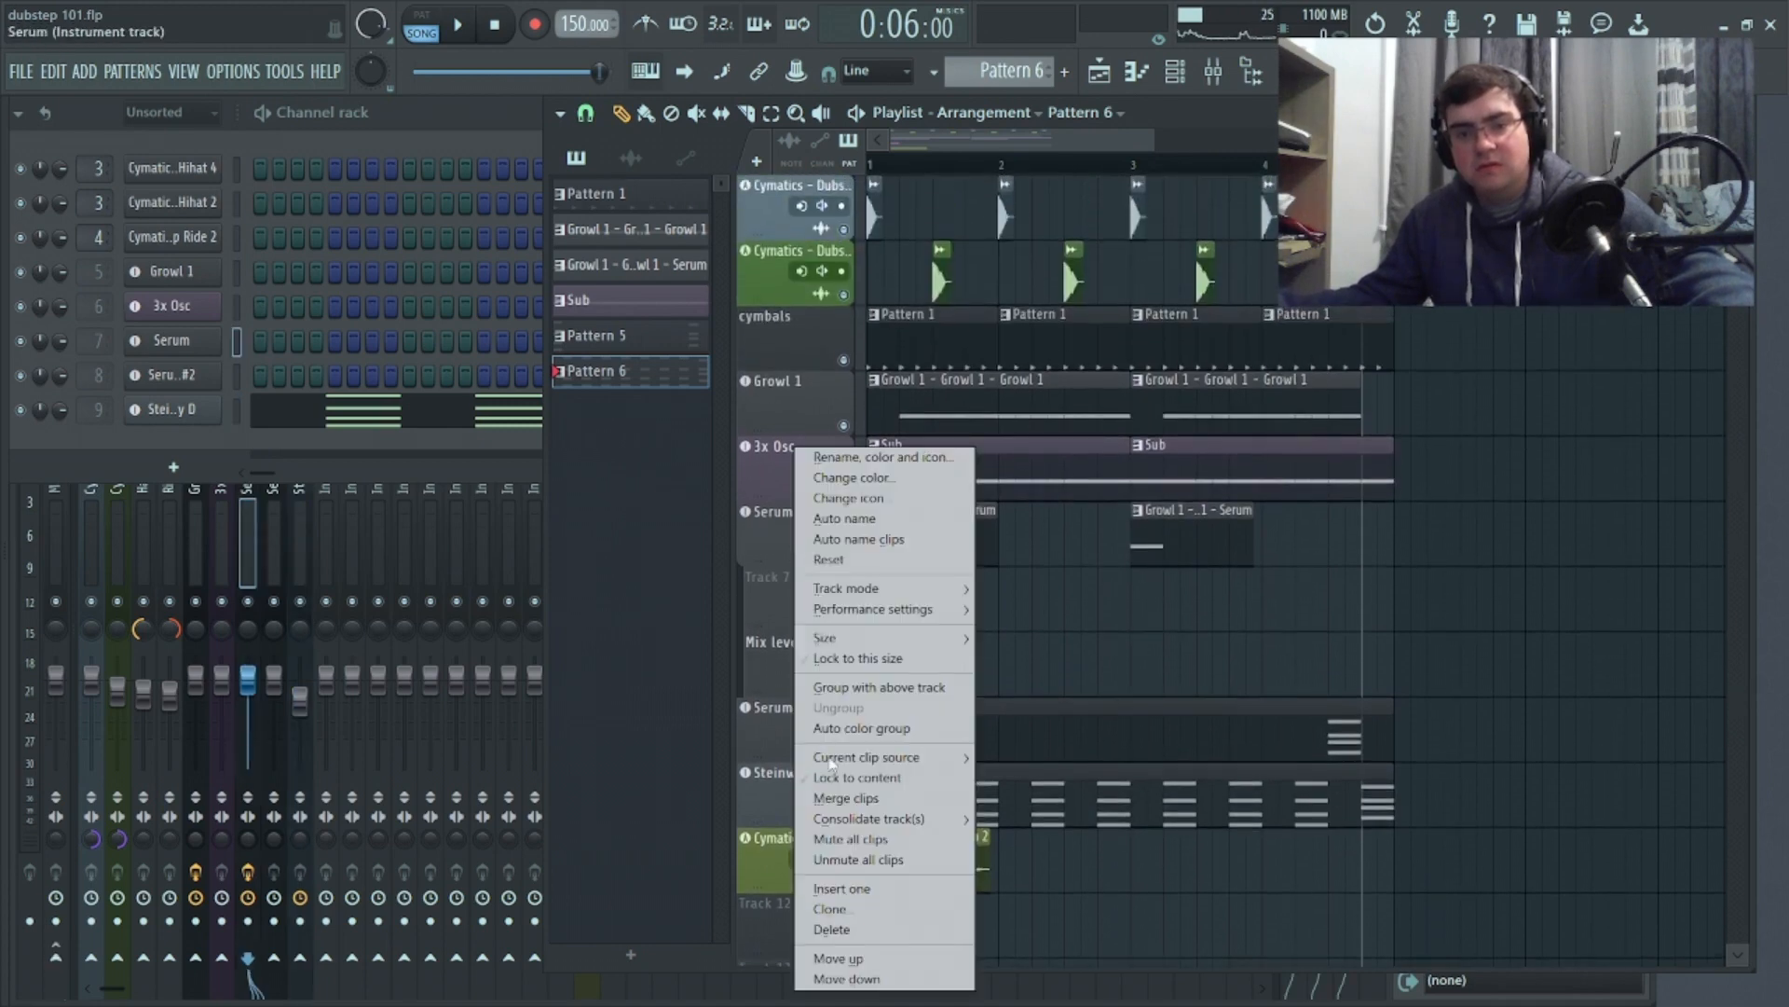
click(842, 888)
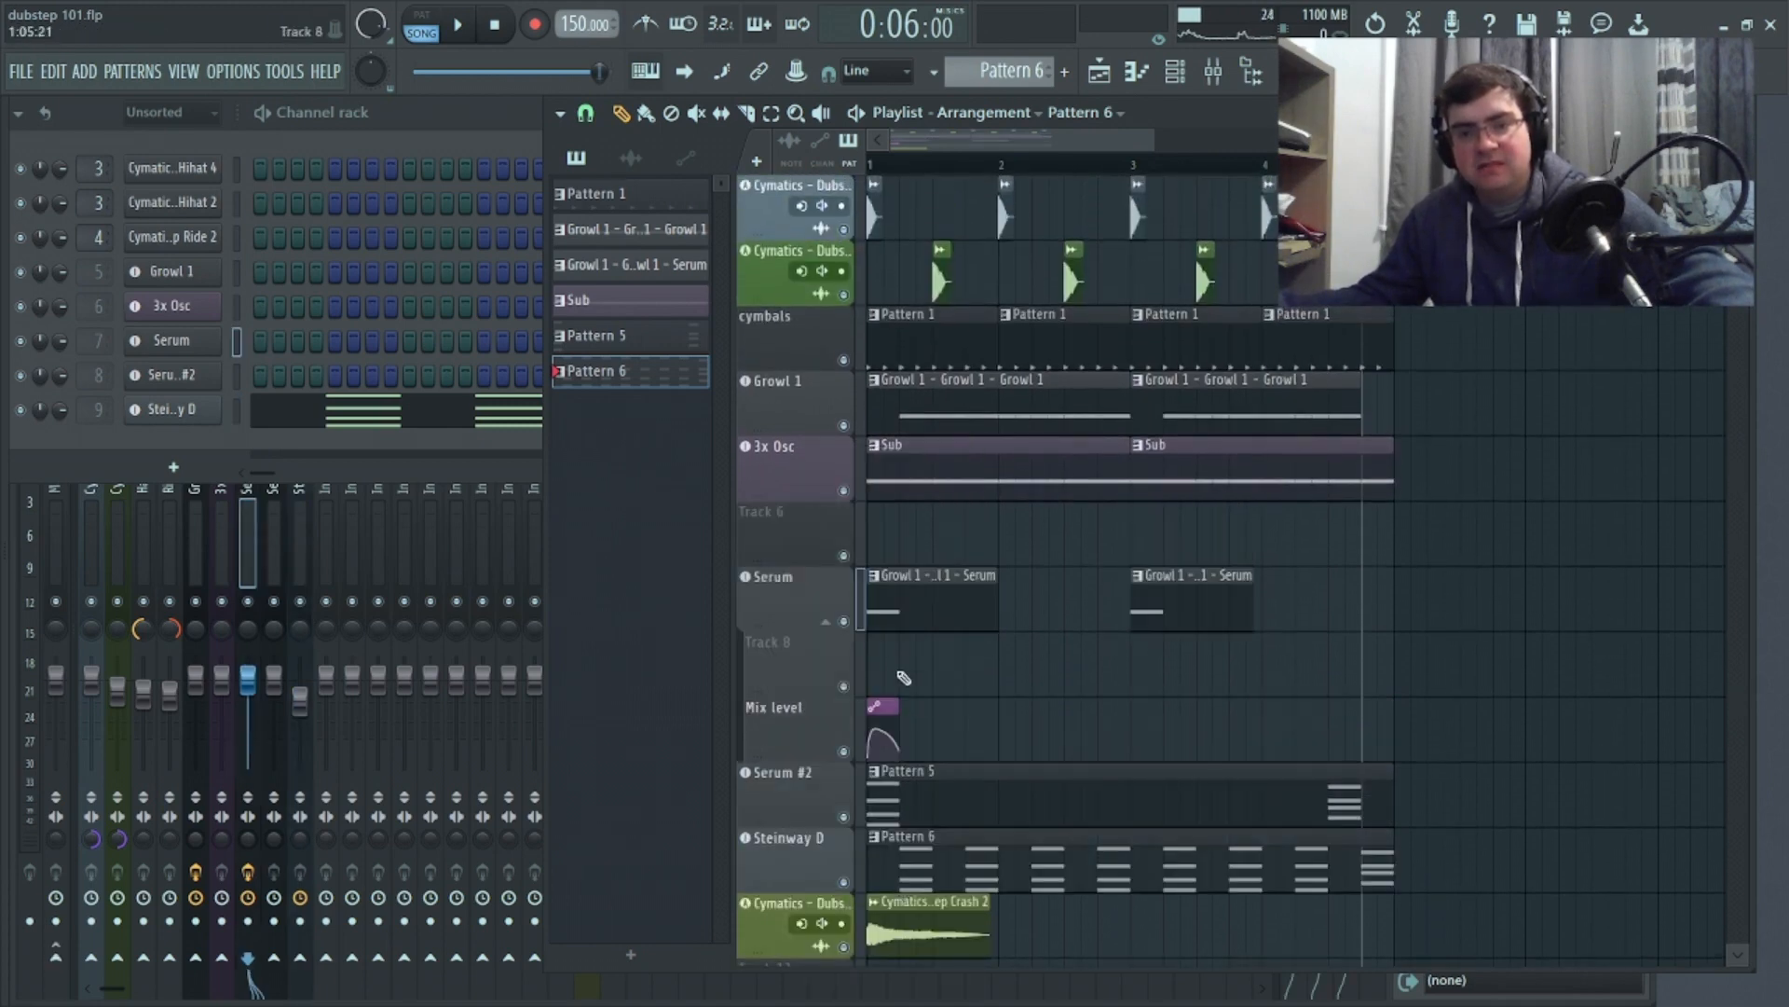
Add a new Serum channel and set its oscillator A to the Basic Shapes wavetable at octave -2
click(174, 466)
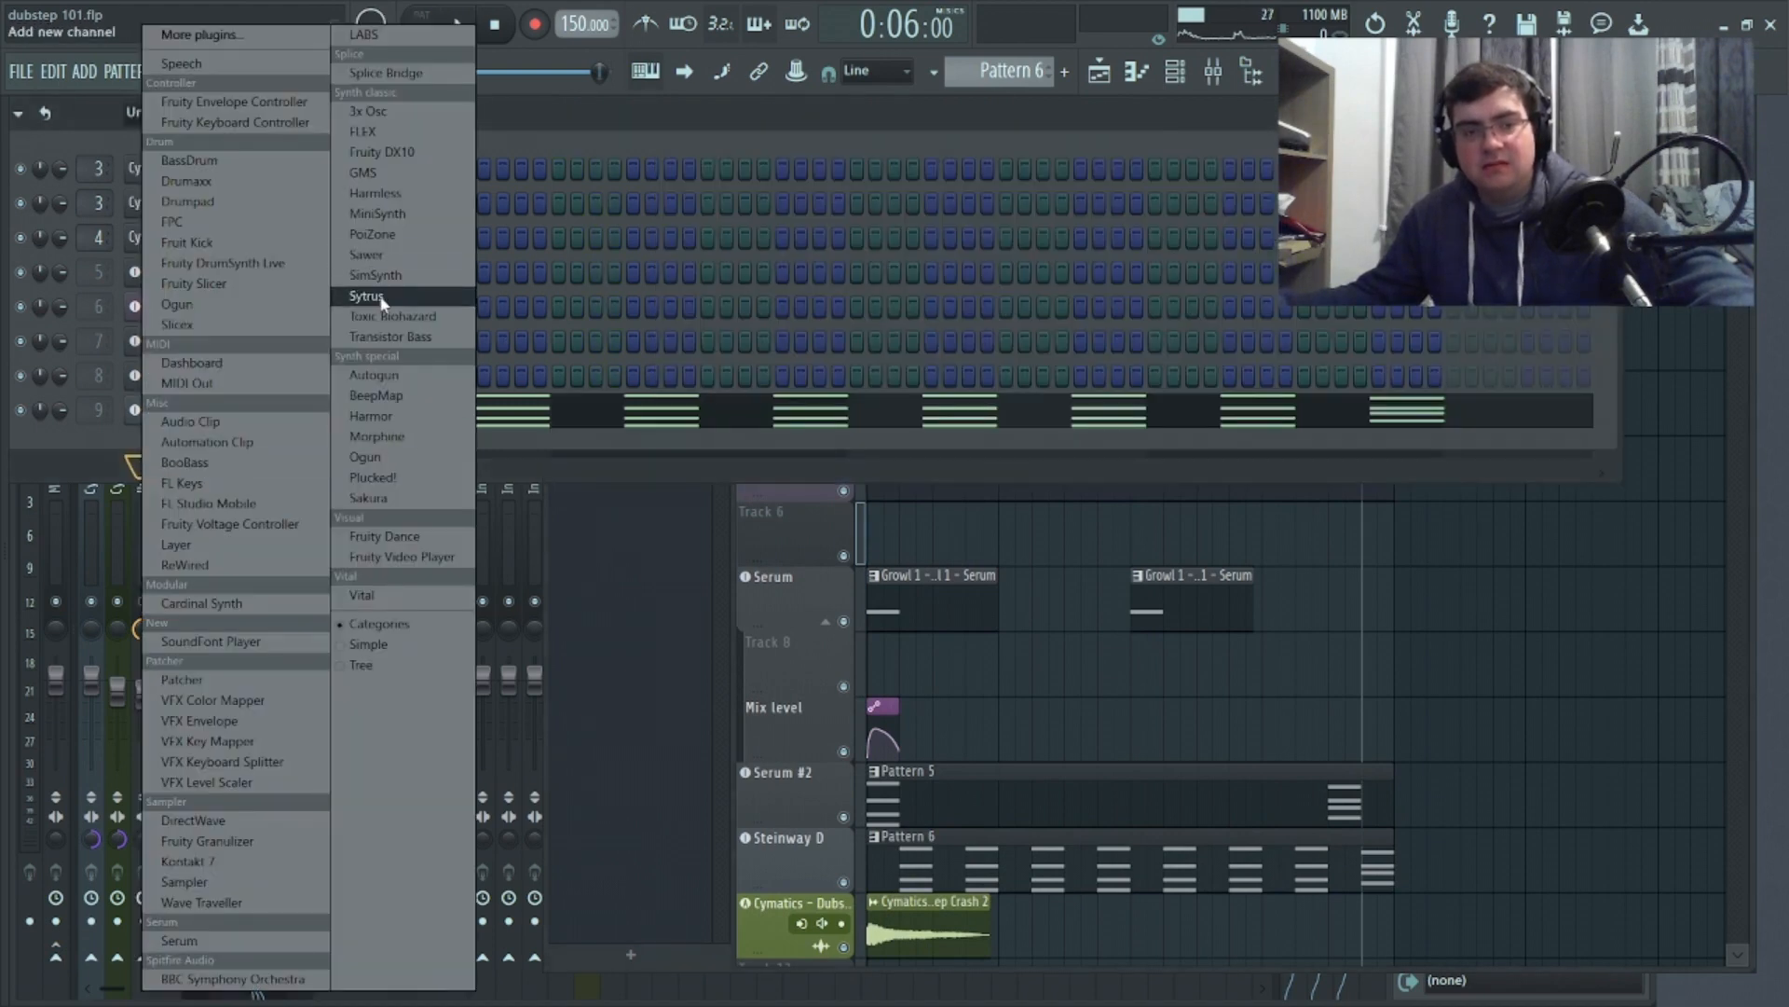
click(241, 943)
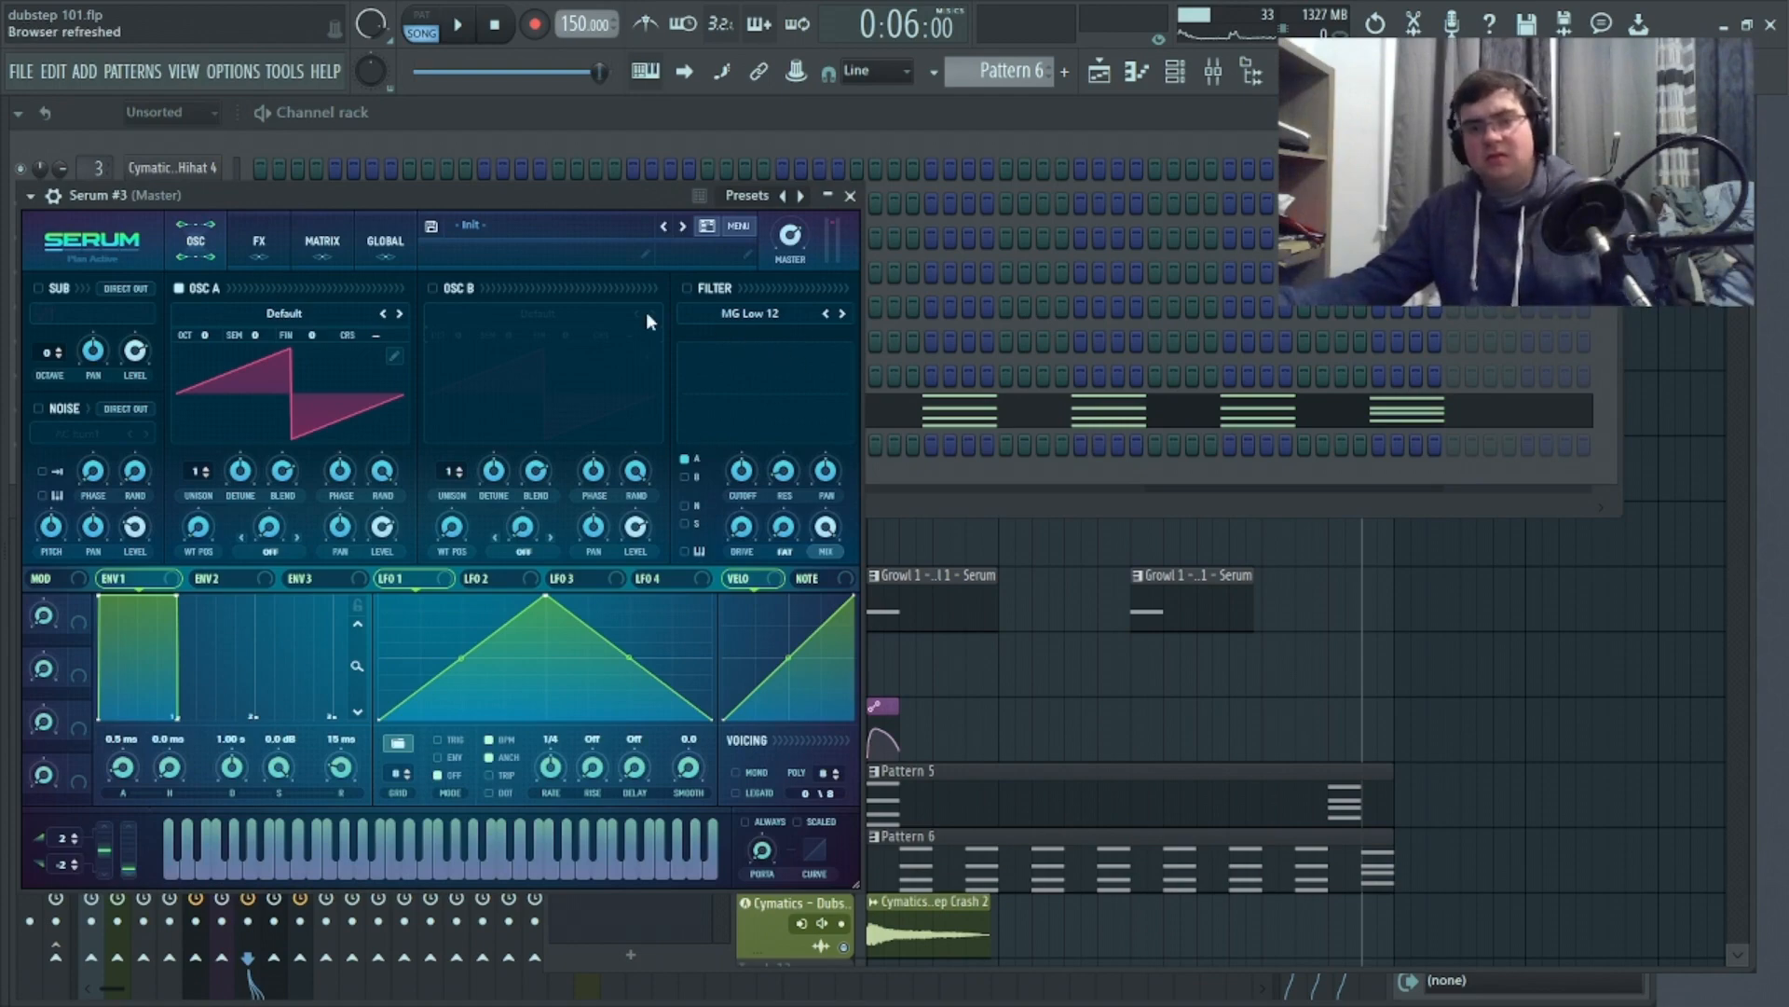
click(289, 313)
mouse_move(317, 364)
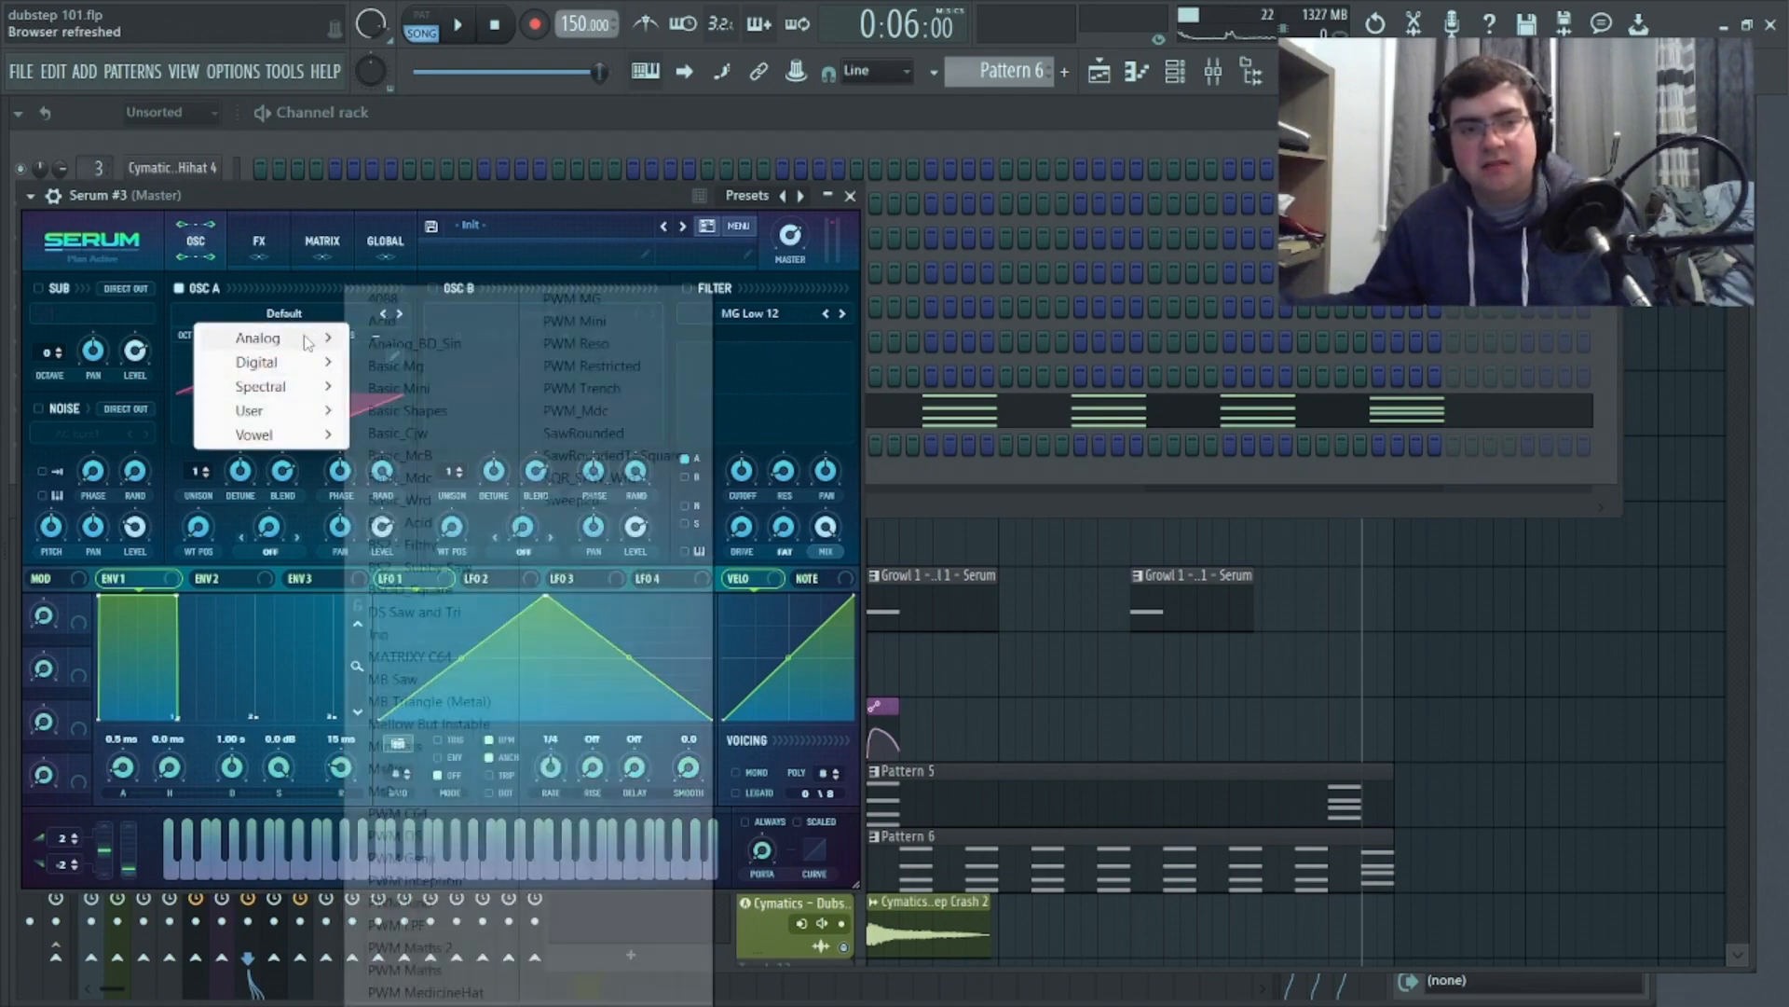
click(446, 410)
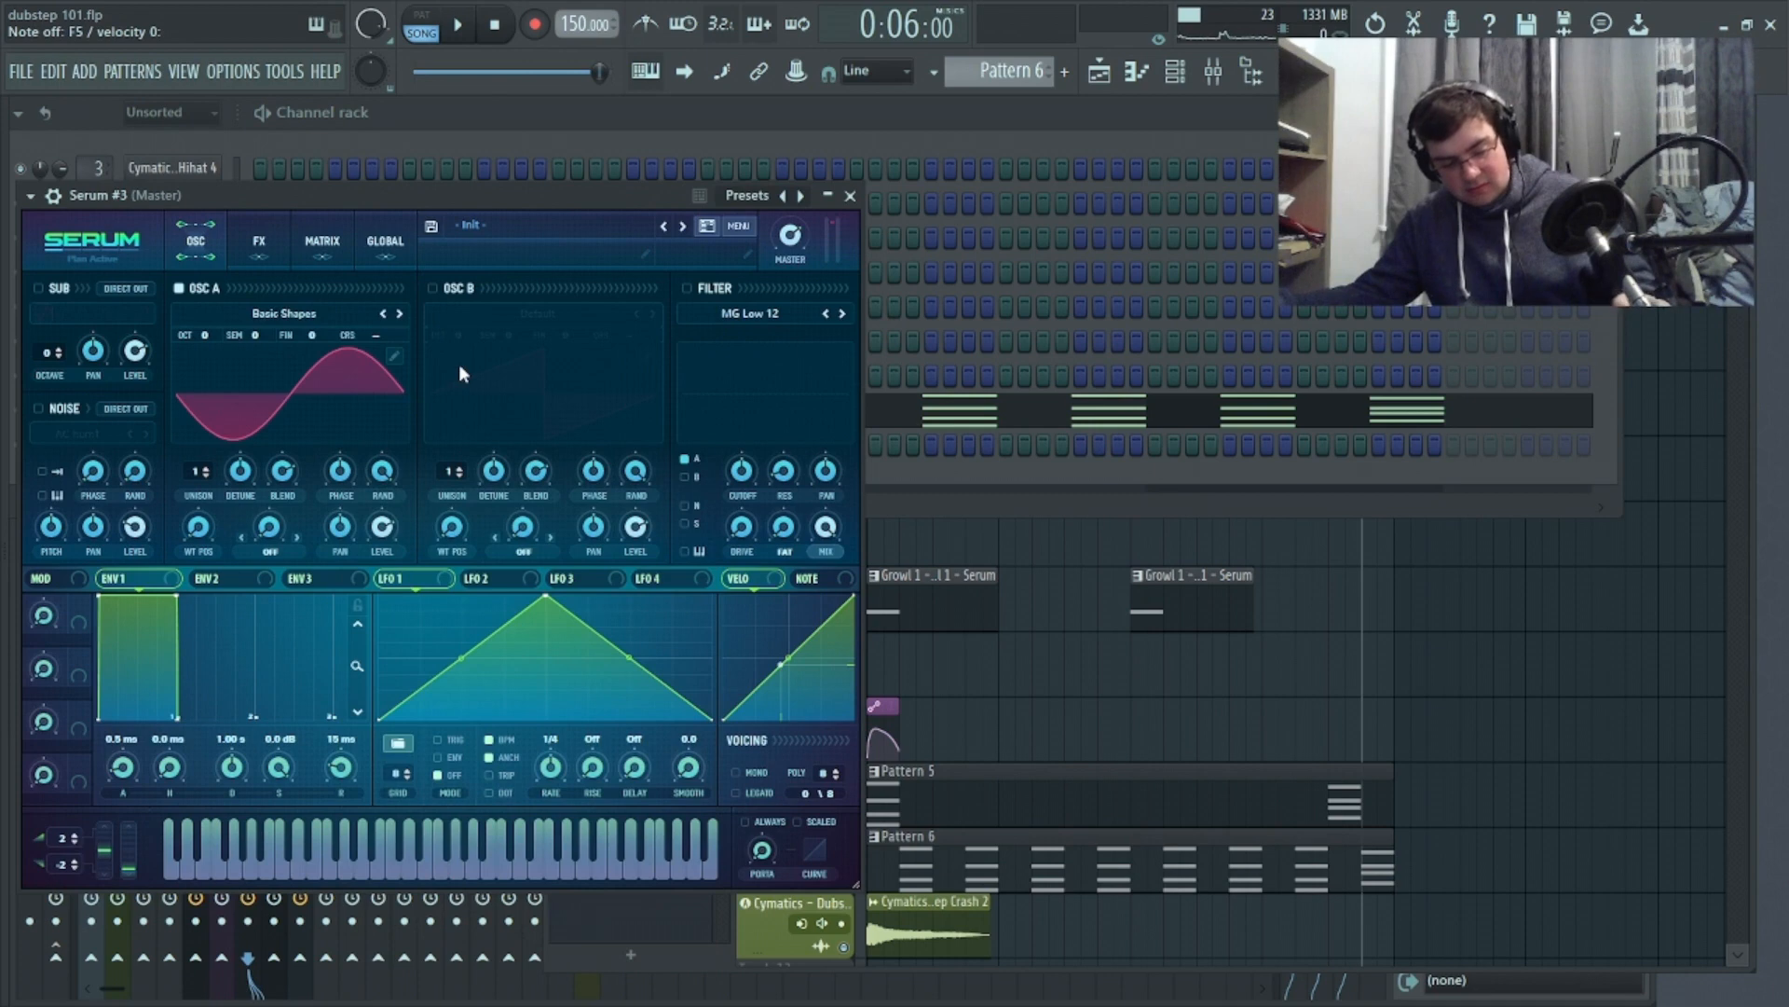
drag(201, 338, 240, 400)
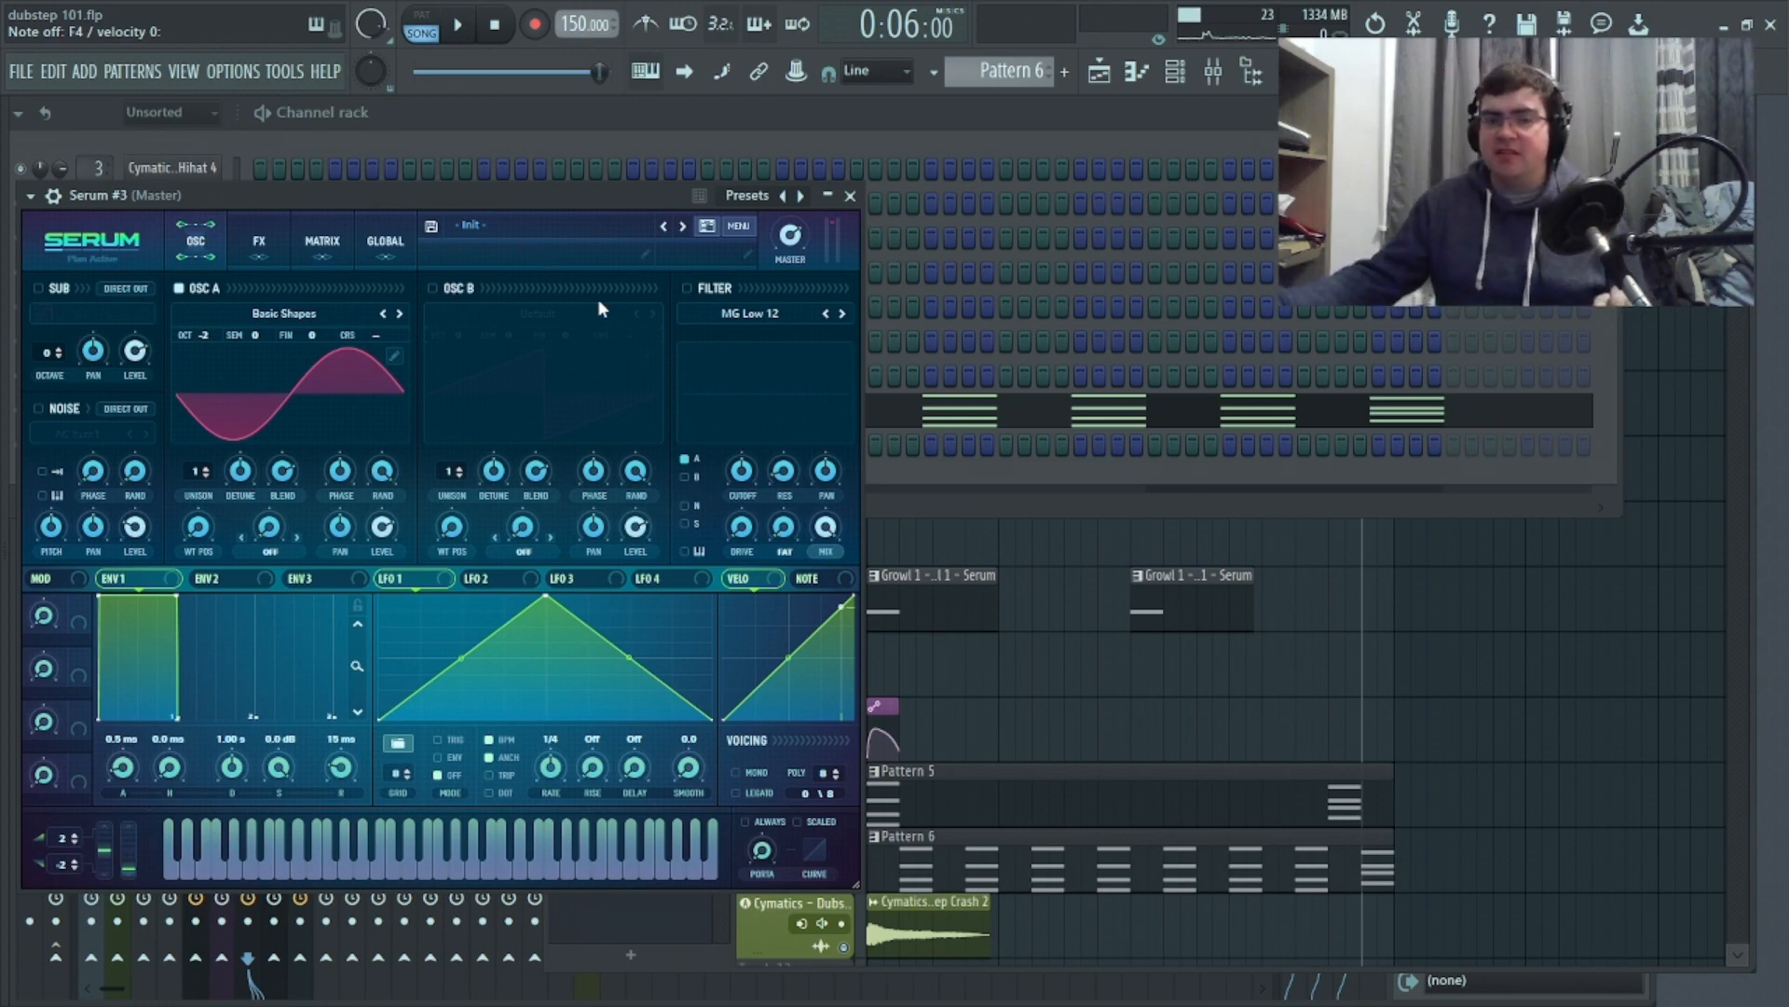
Enable oscillator B with the Basic Shapes wavetable and set its octave to -2
click(436, 289)
click(525, 312)
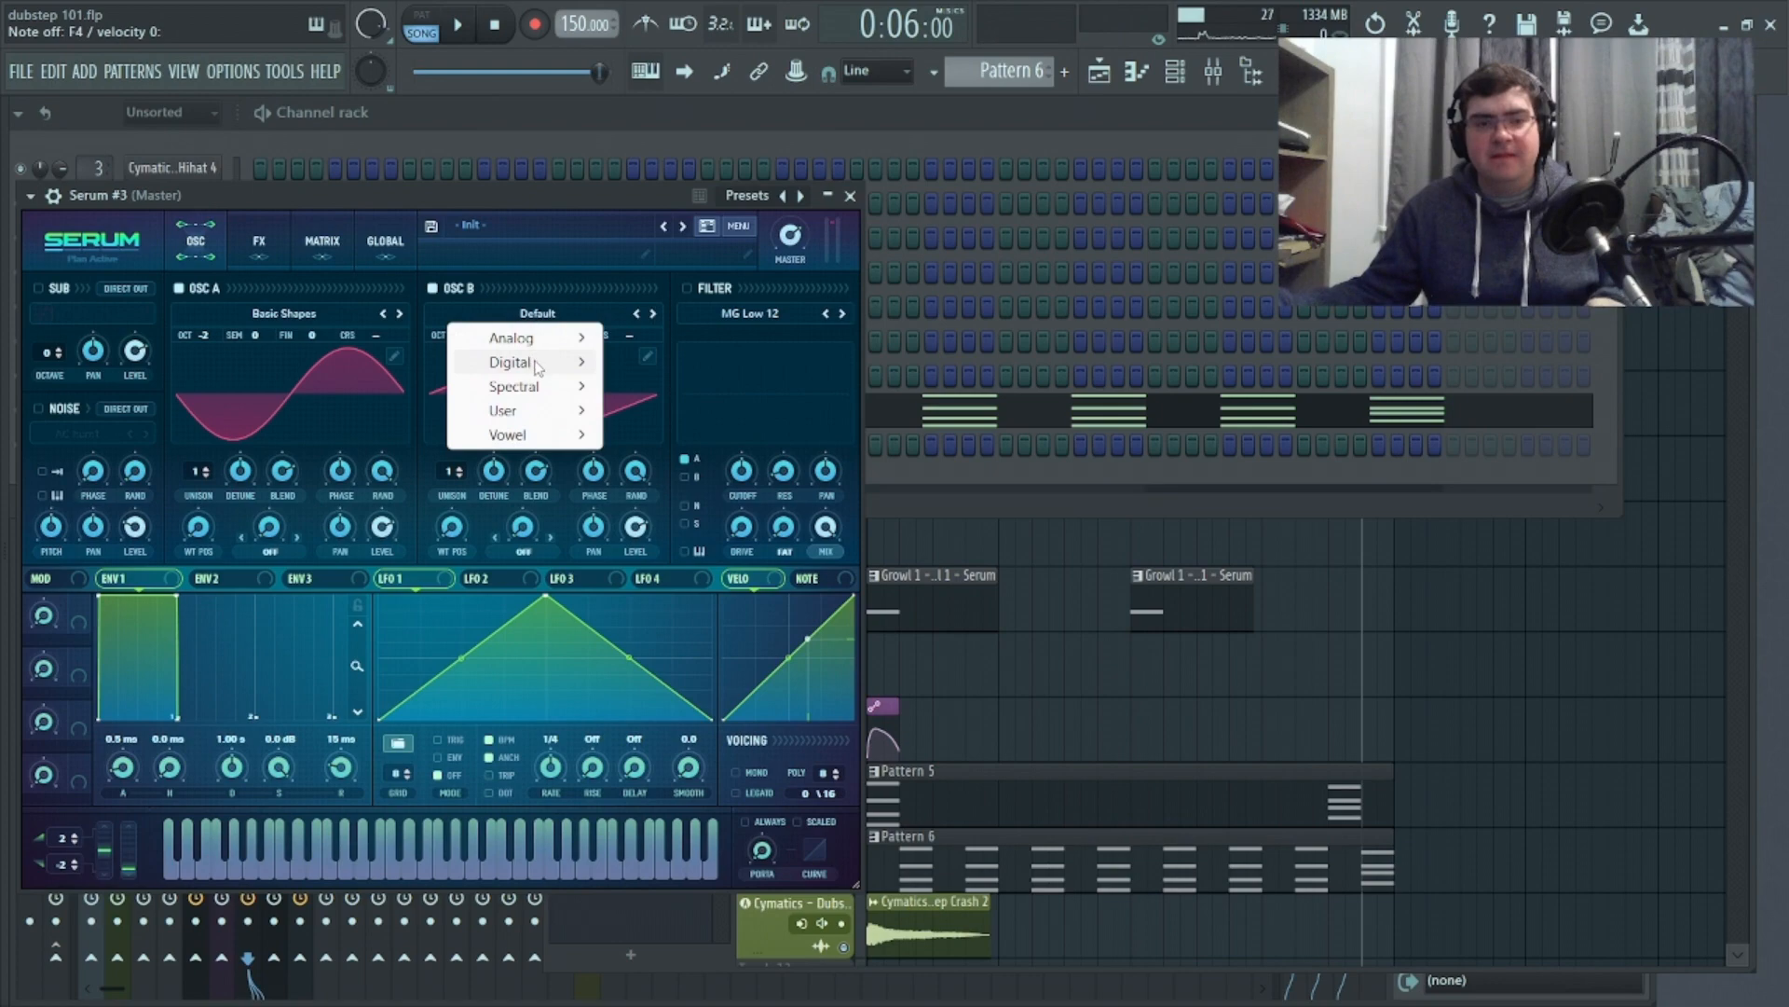
mouse_move(536, 364)
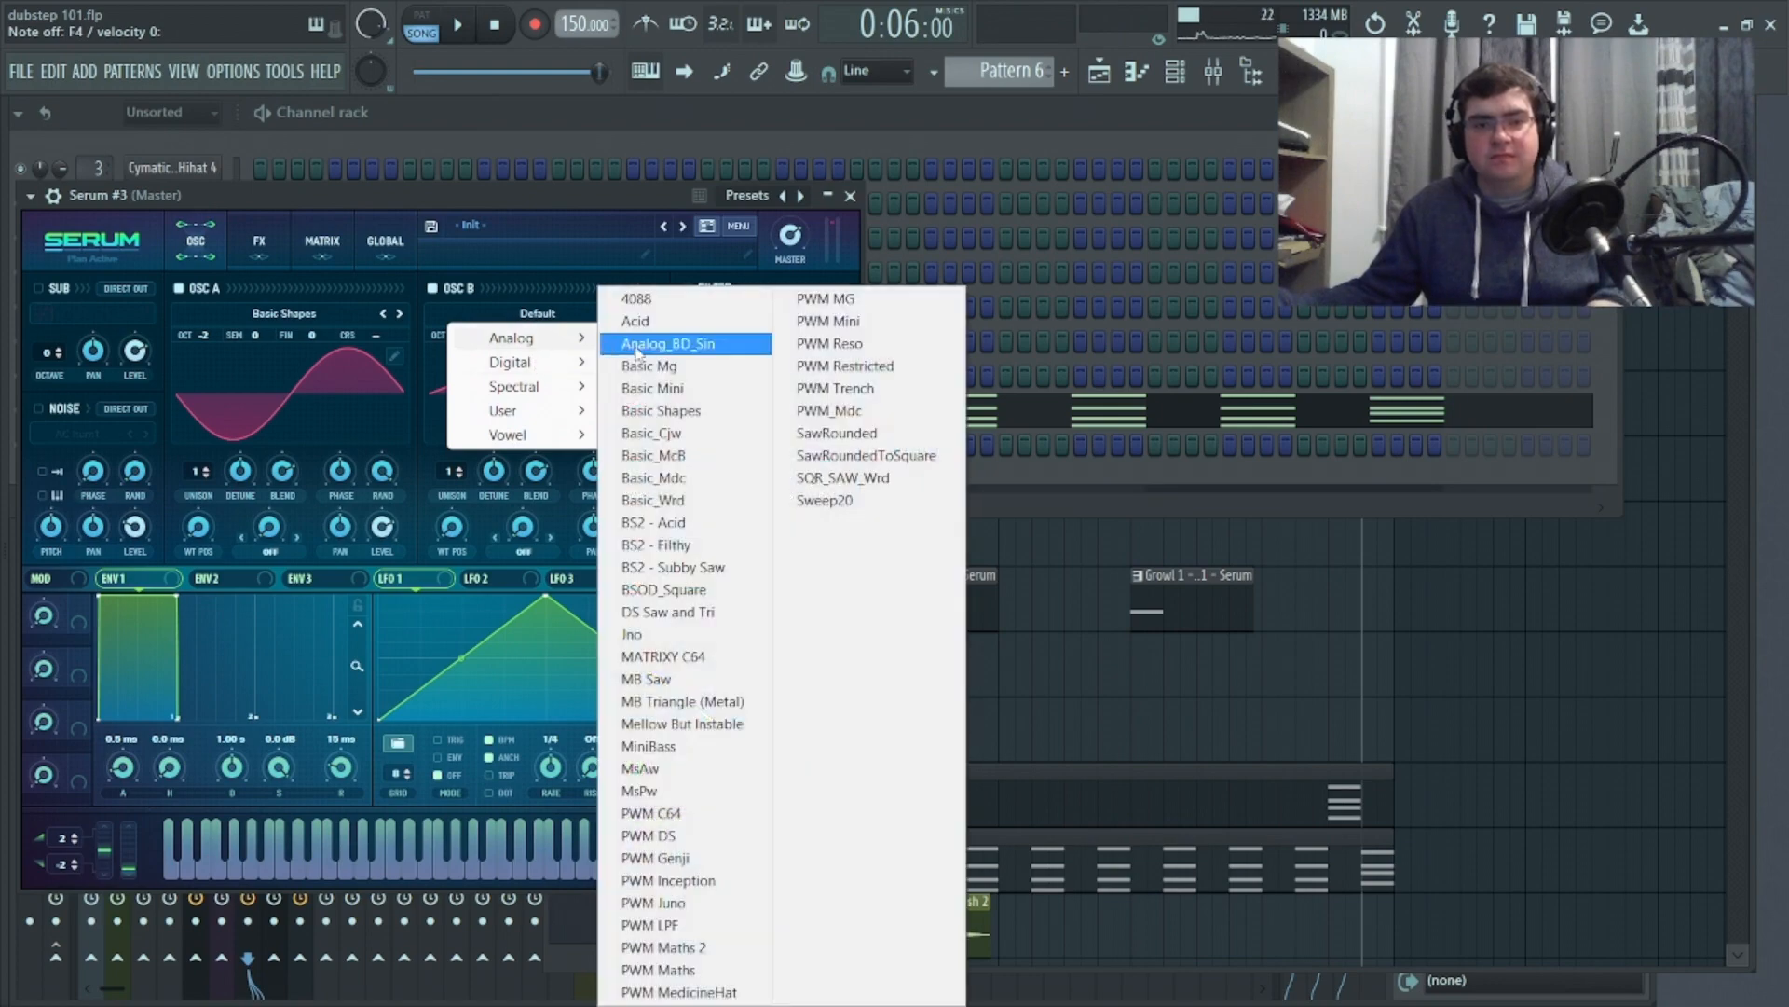
click(688, 411)
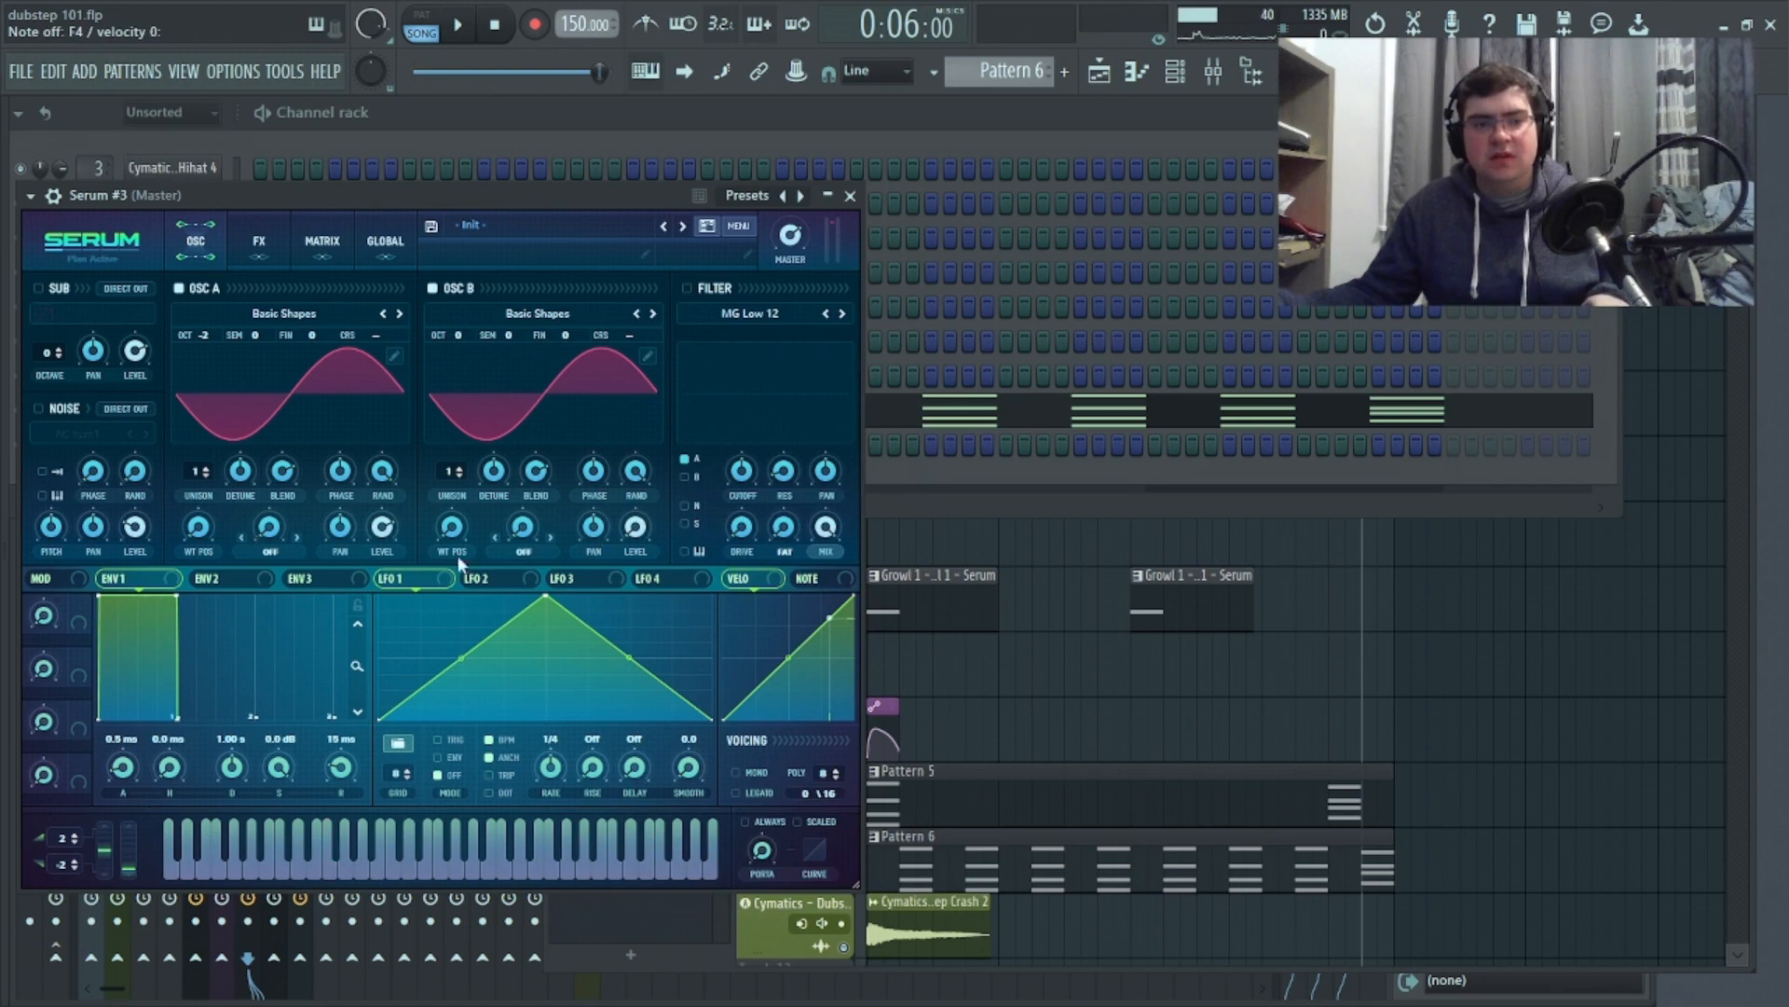
drag(467, 336, 473, 395)
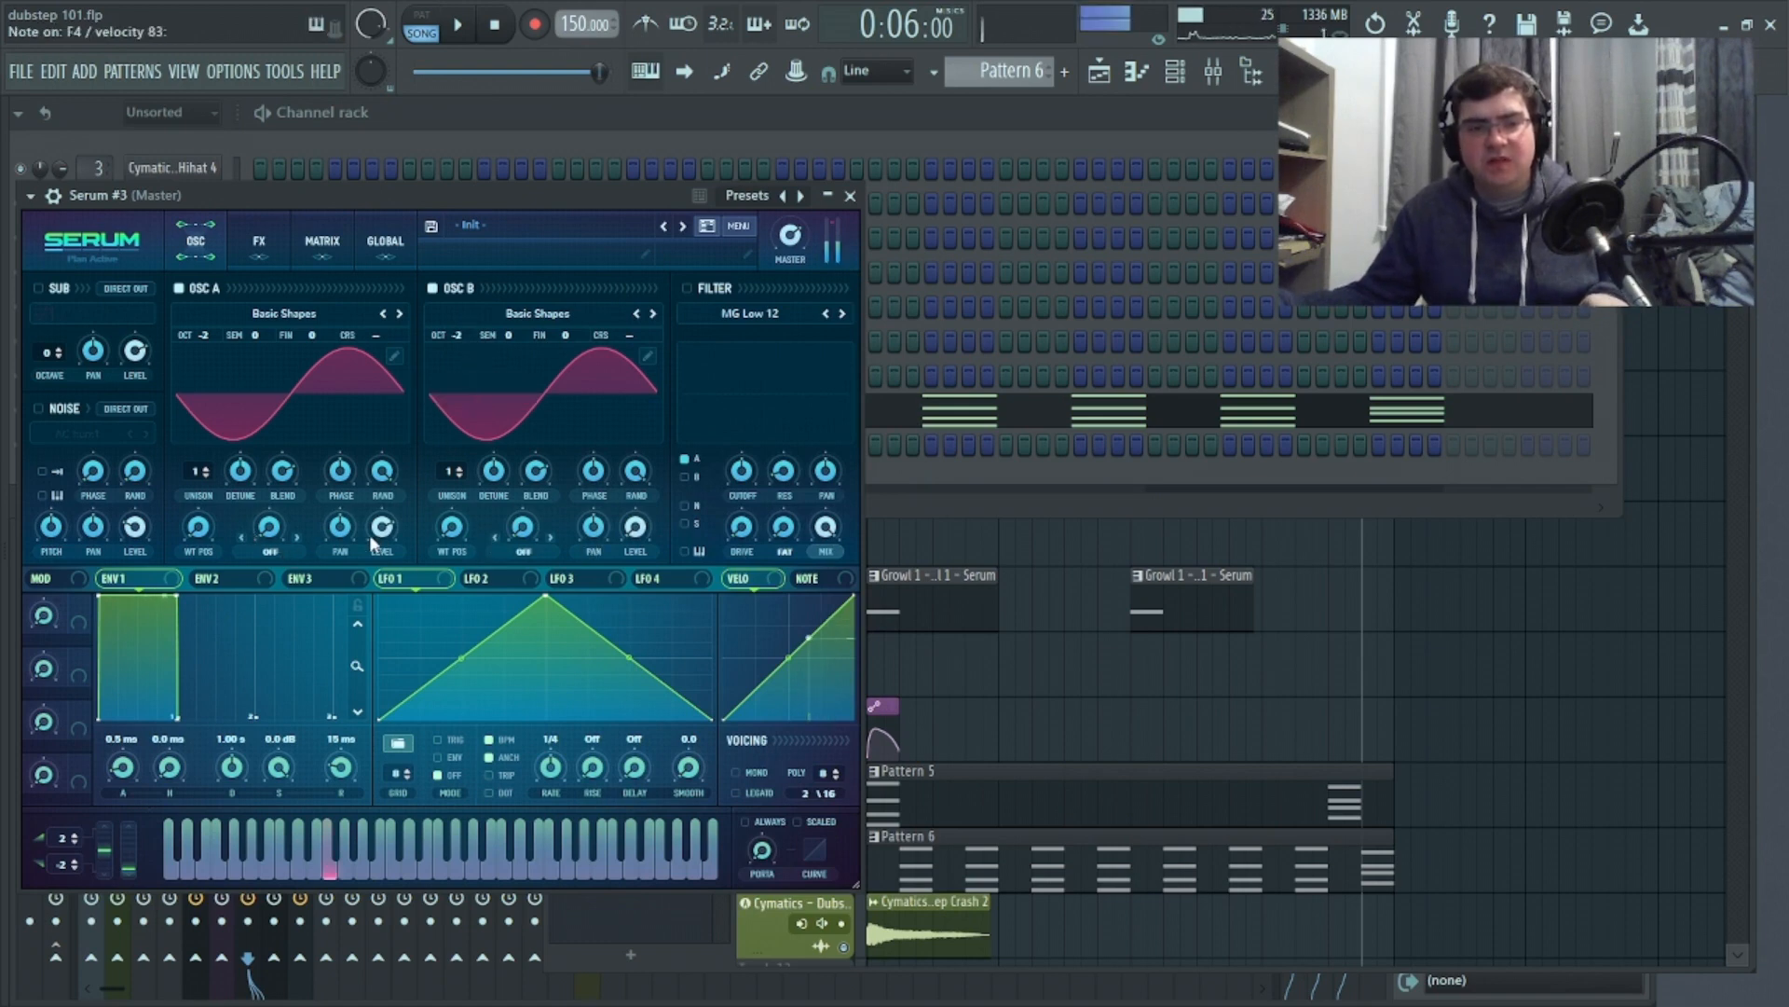
Set oscillator A's warp mode to FM (From B) and oscillator B's to Sync (Window 1/2) with a warp of about 4.18%
click(269, 550)
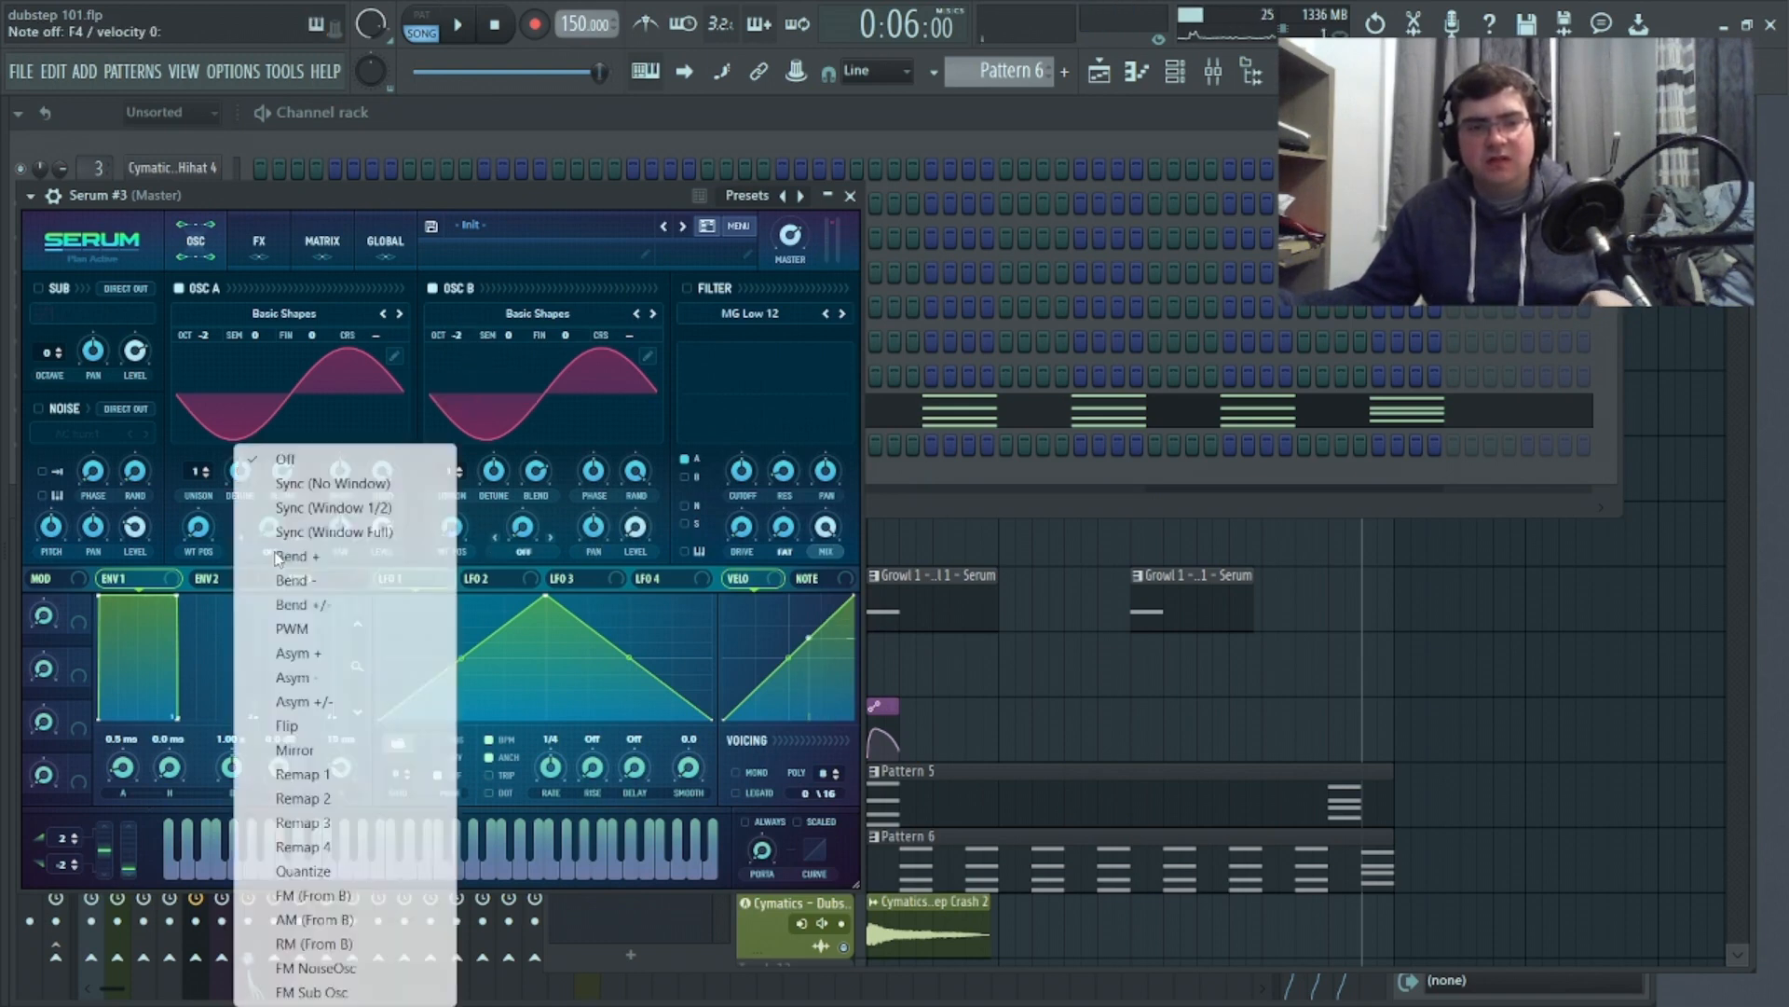
click(352, 897)
drag(269, 528, 277, 477)
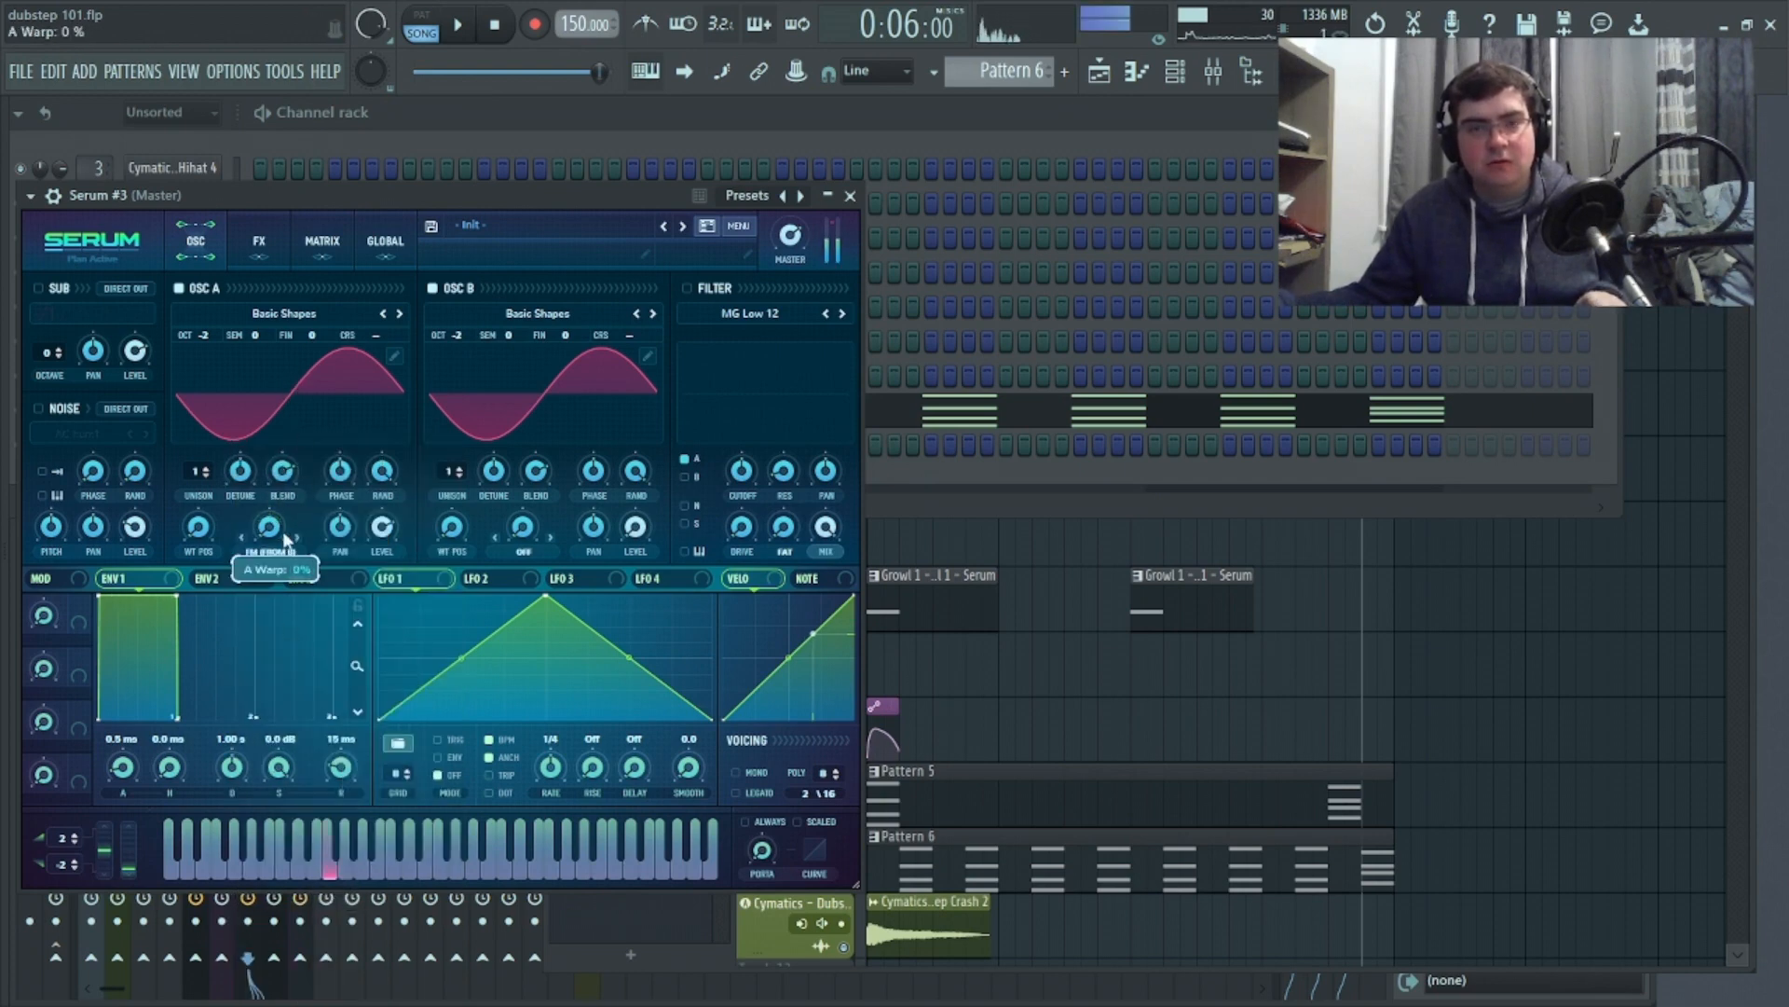
click(525, 550)
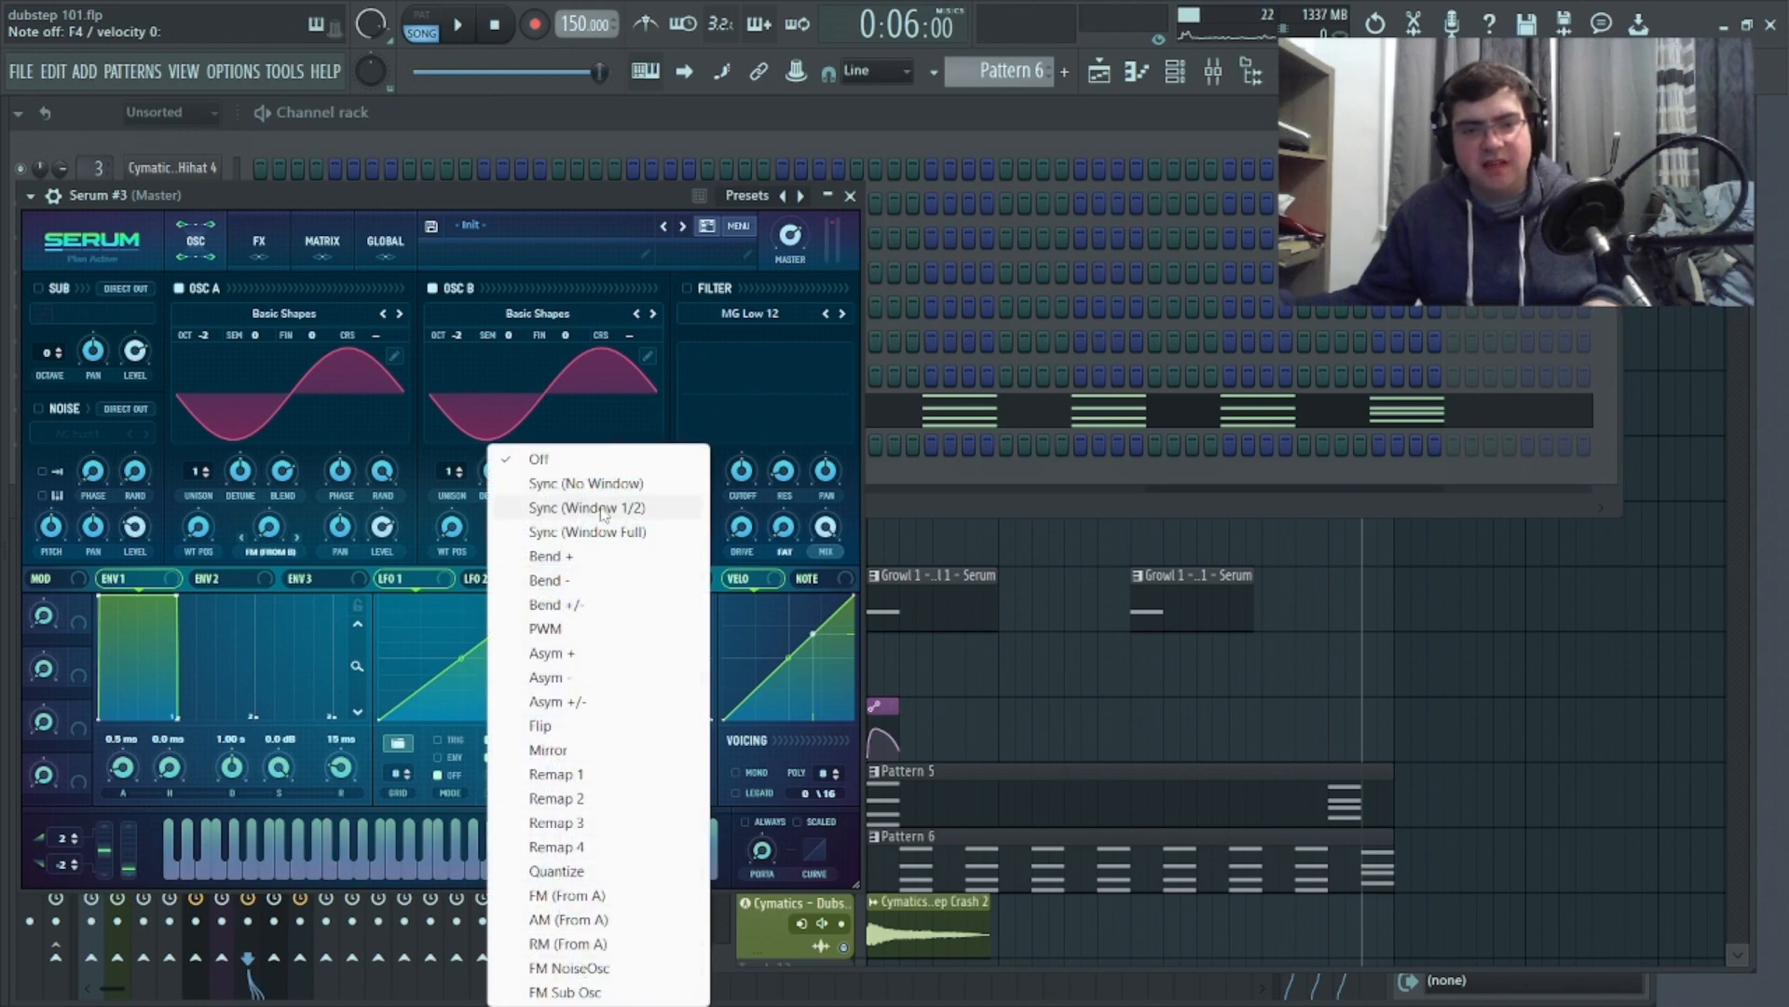
click(587, 507)
drag(523, 528, 505, 381)
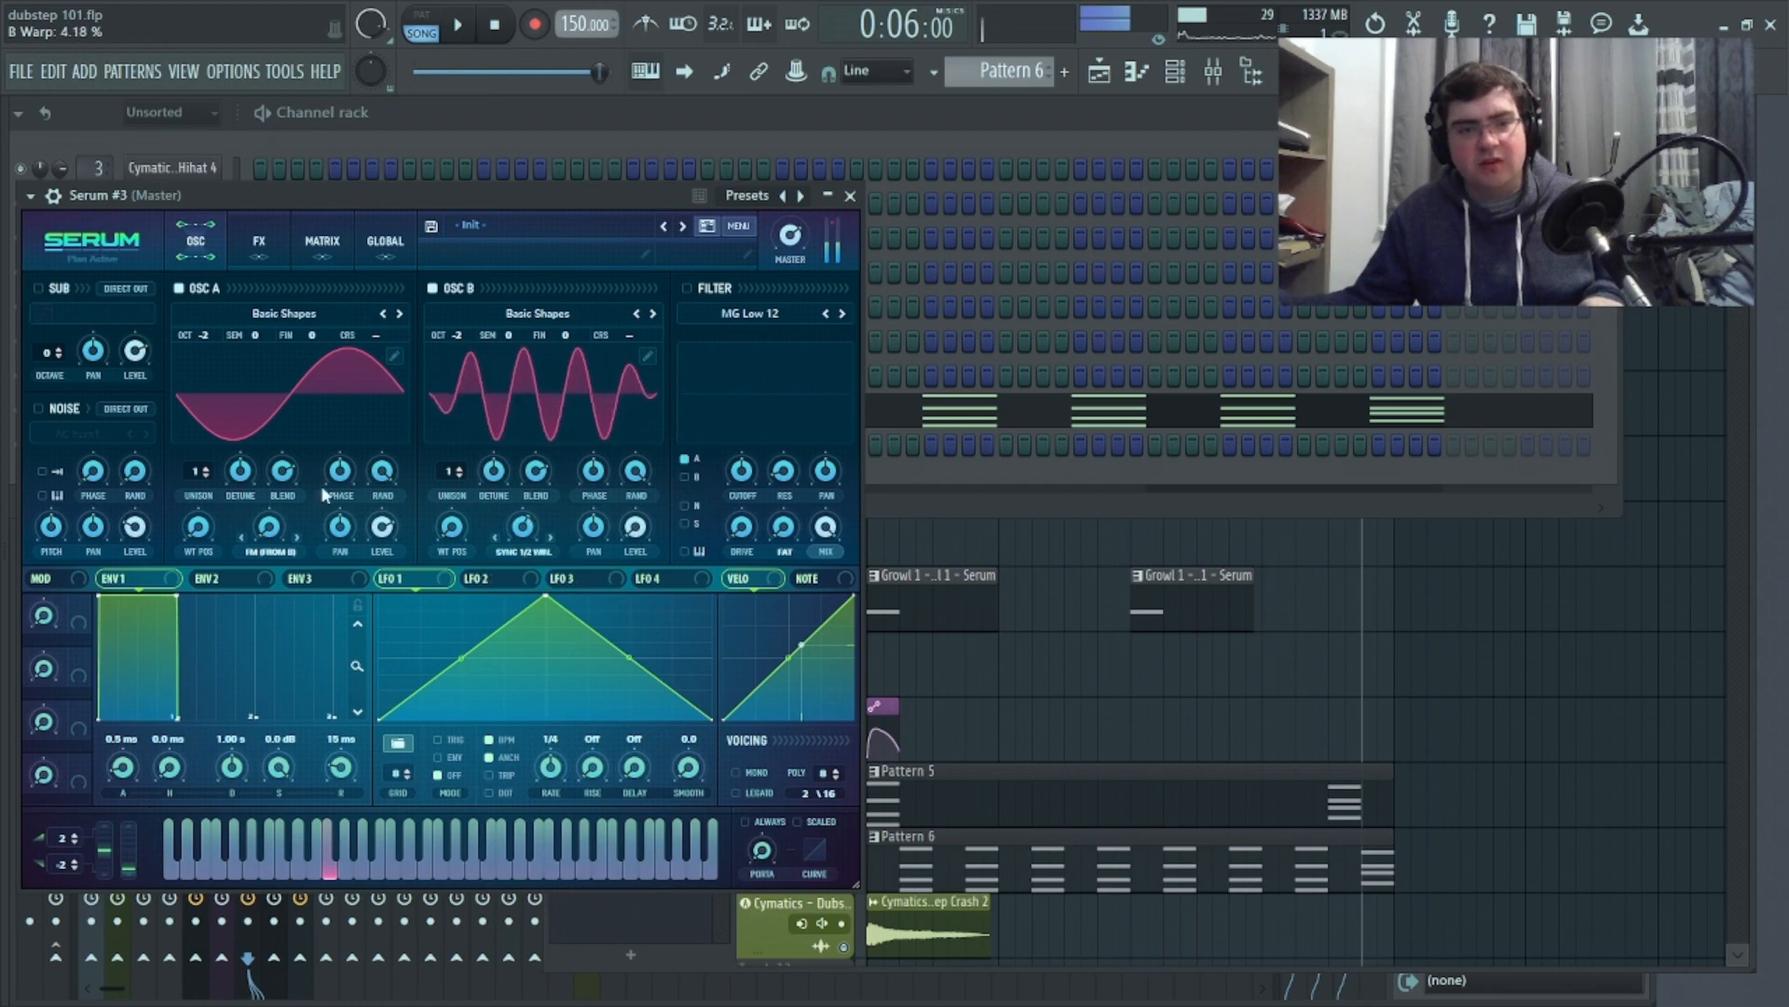
Try oscillator A's FM warp at different amounts between 50% and 68%, with oscillator B's sync warp at 4.40%
drag(271, 528, 271, 515)
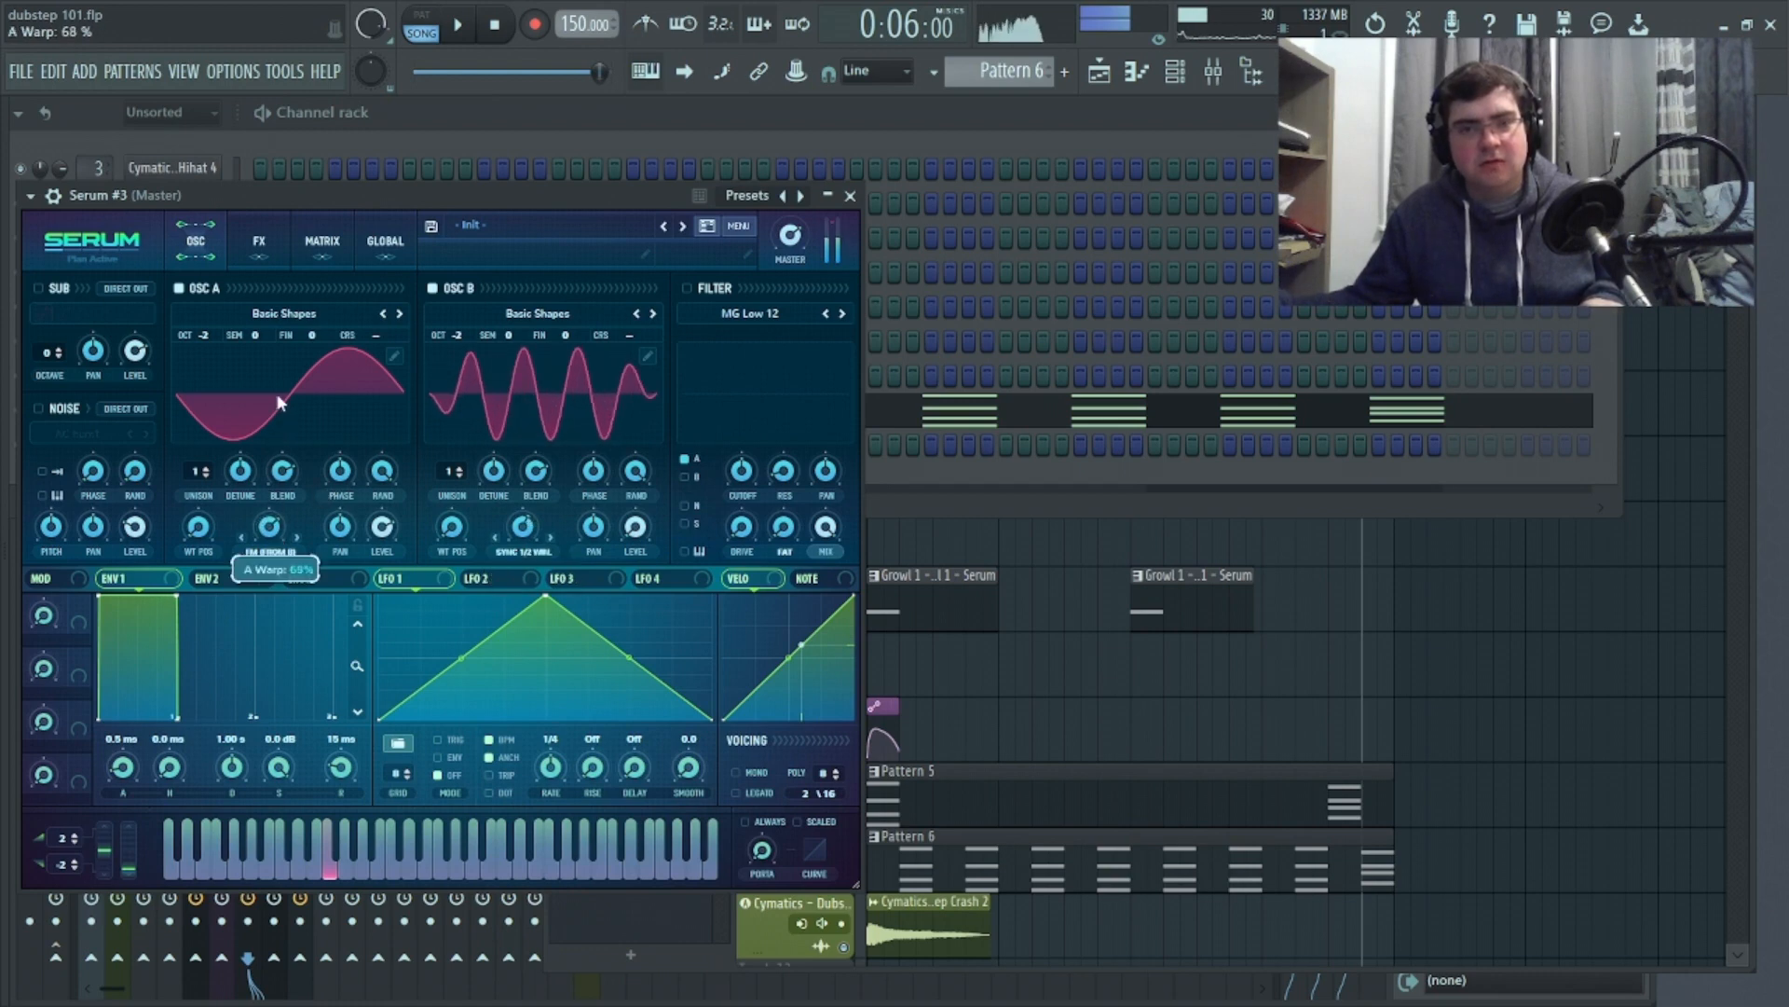
drag(277, 396, 278, 397)
mouse_move(517, 523)
mouse_down()
mouse_move(507, 613)
mouse_move(504, 514)
mouse_up()
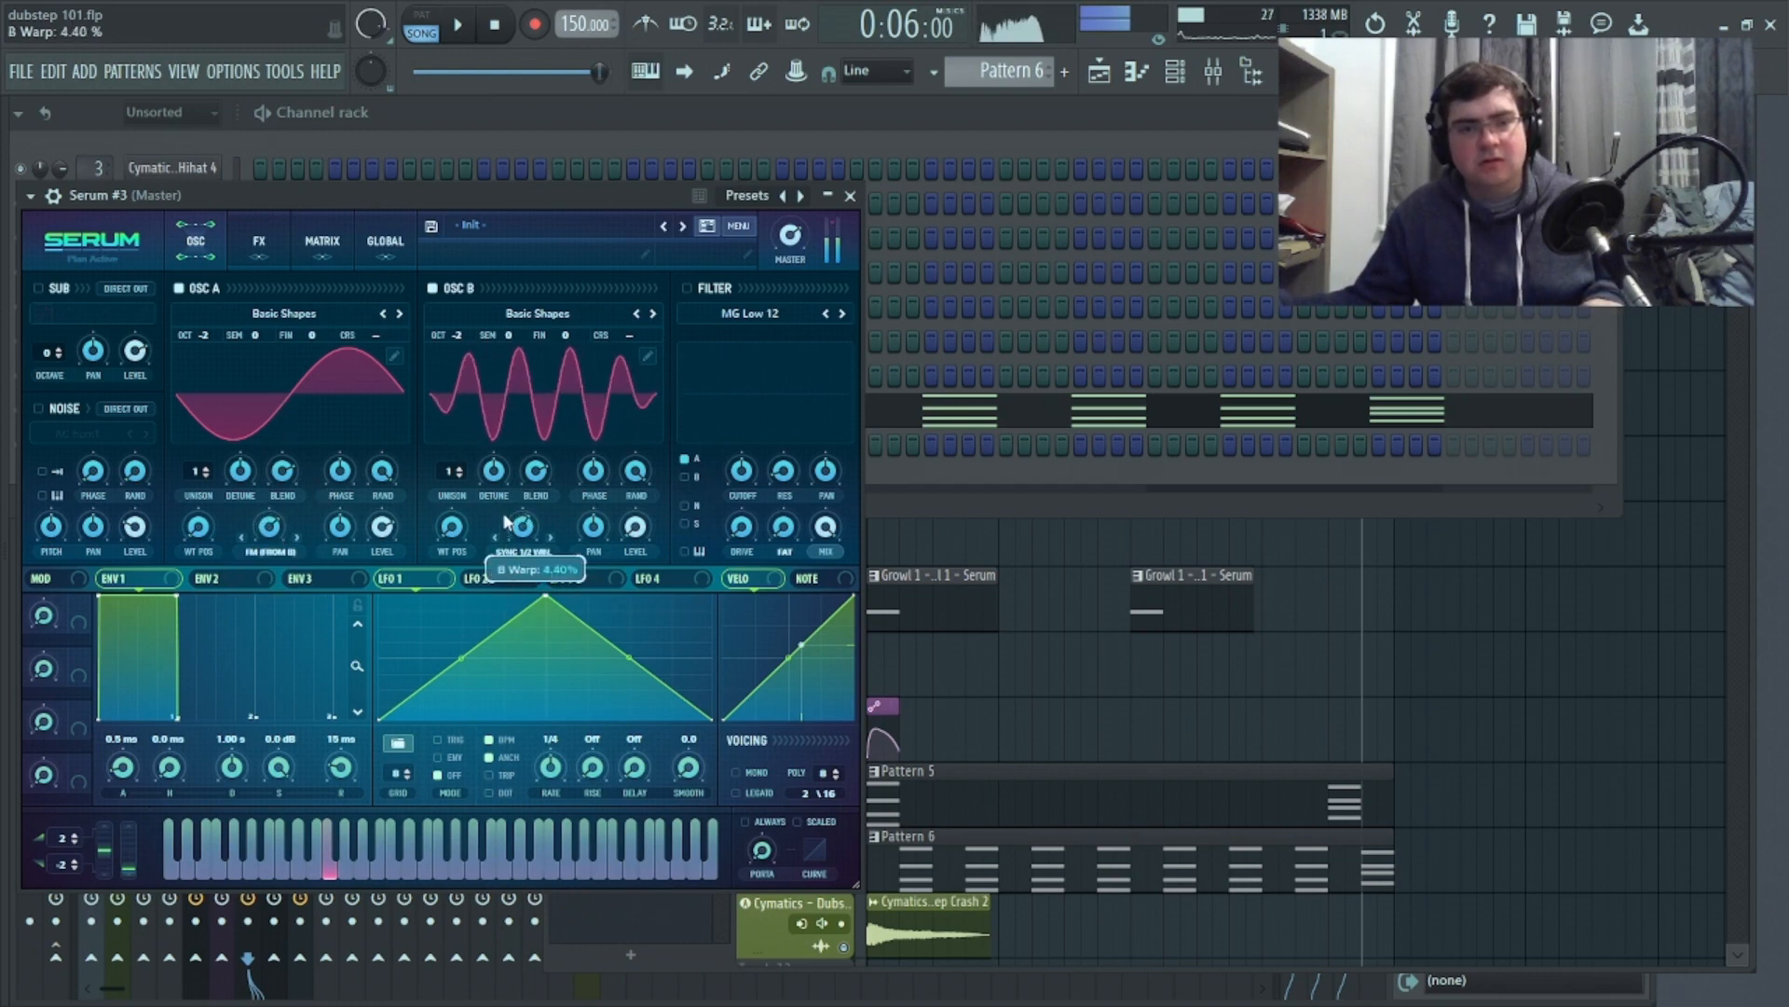
drag(269, 526, 248, 629)
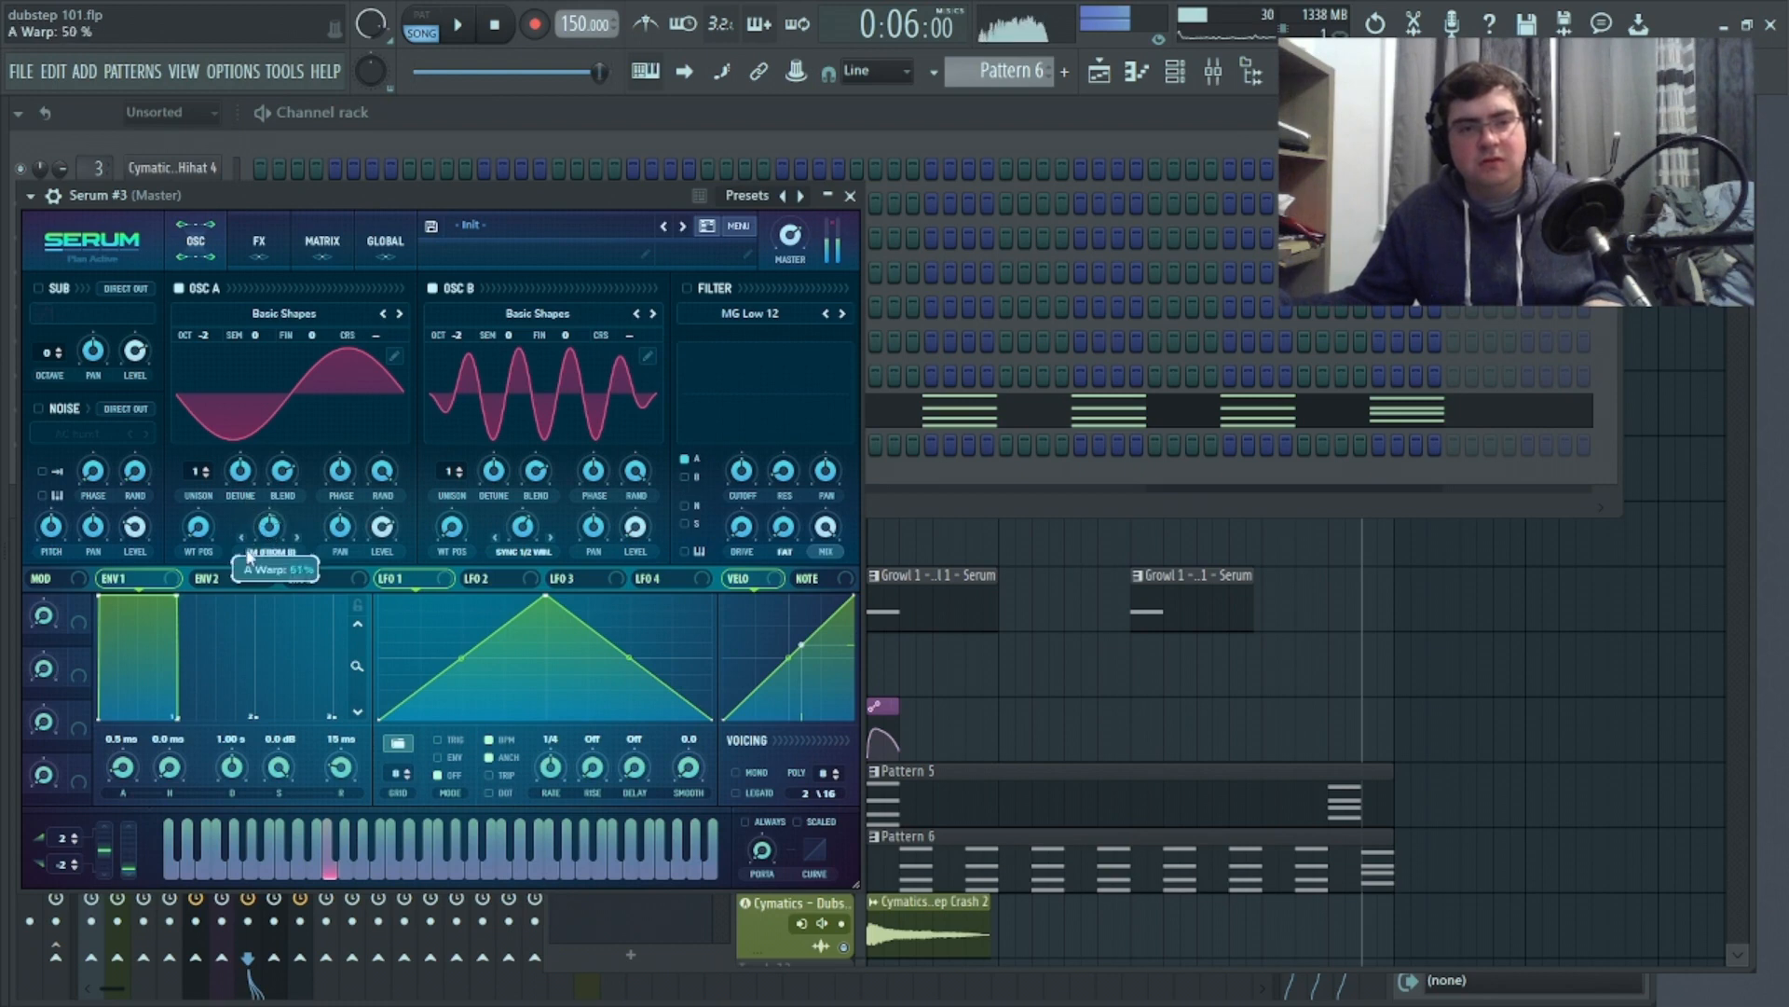
drag(250, 556, 250, 559)
Raise oscillator B to octave -1, lower its sync warp, and sweep oscillator A's FM warp to audition the tone
drag(464, 330, 462, 318)
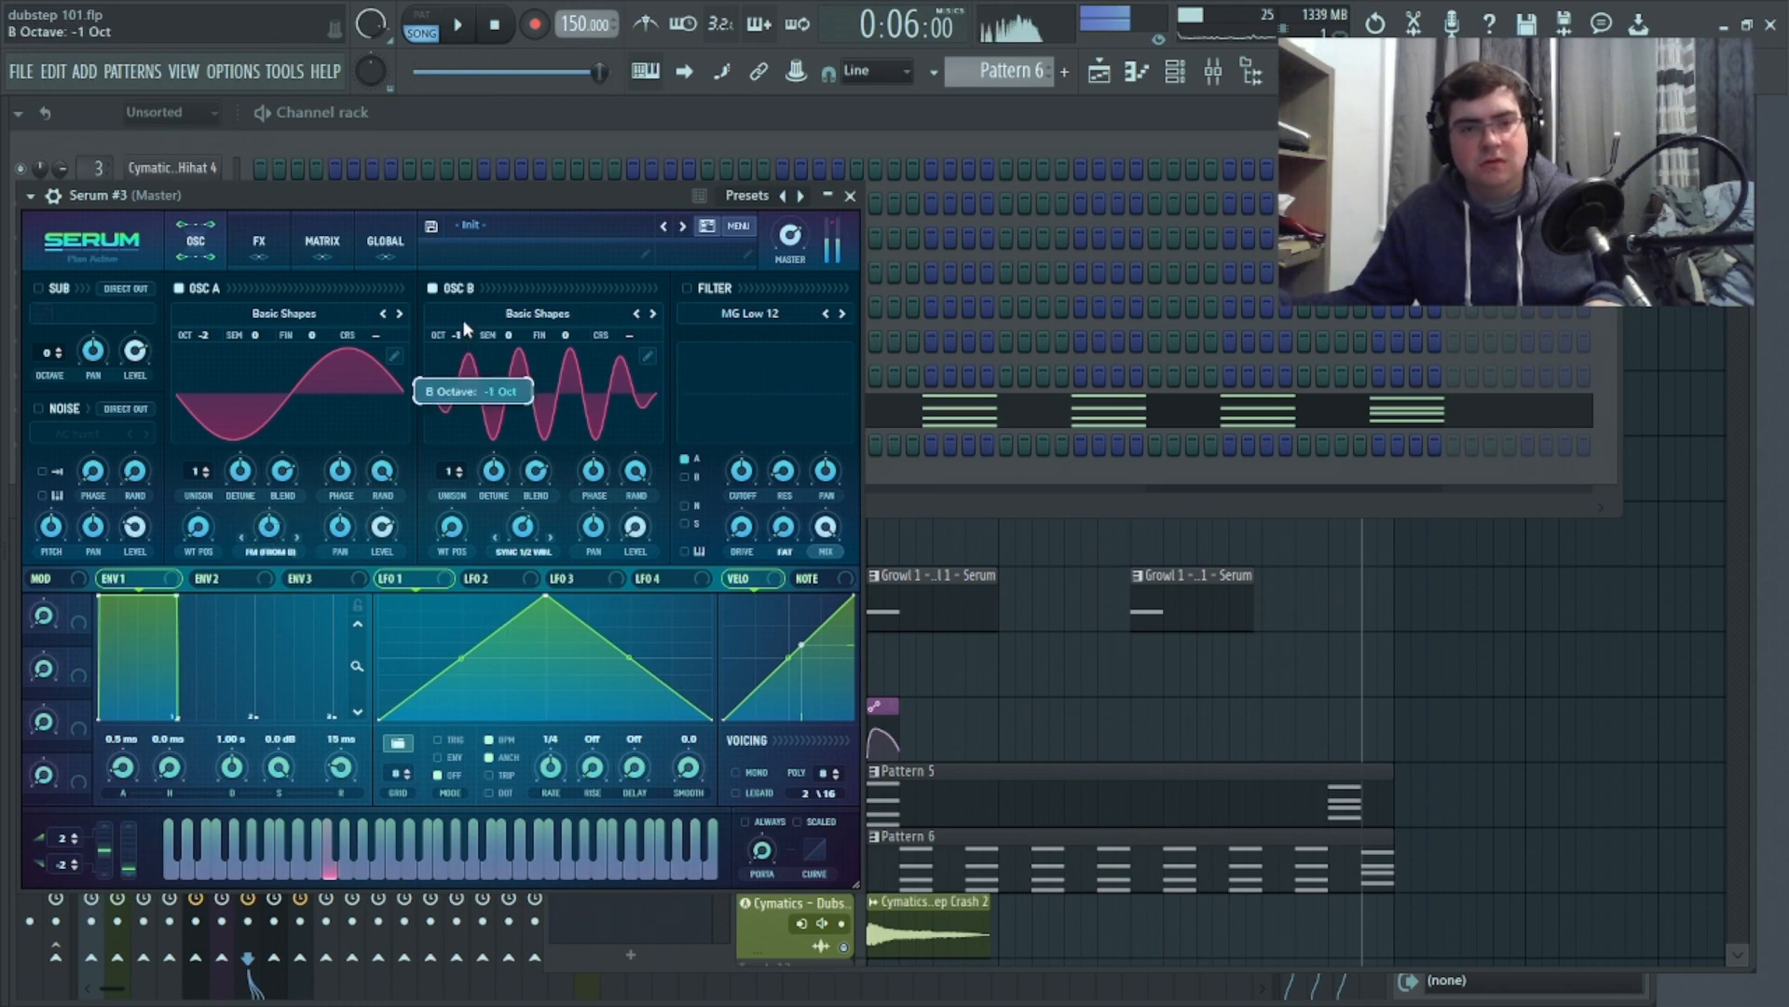
drag(268, 527, 246, 630)
drag(230, 460, 181, 622)
drag(268, 527, 266, 481)
drag(529, 532, 517, 570)
drag(273, 532, 240, 382)
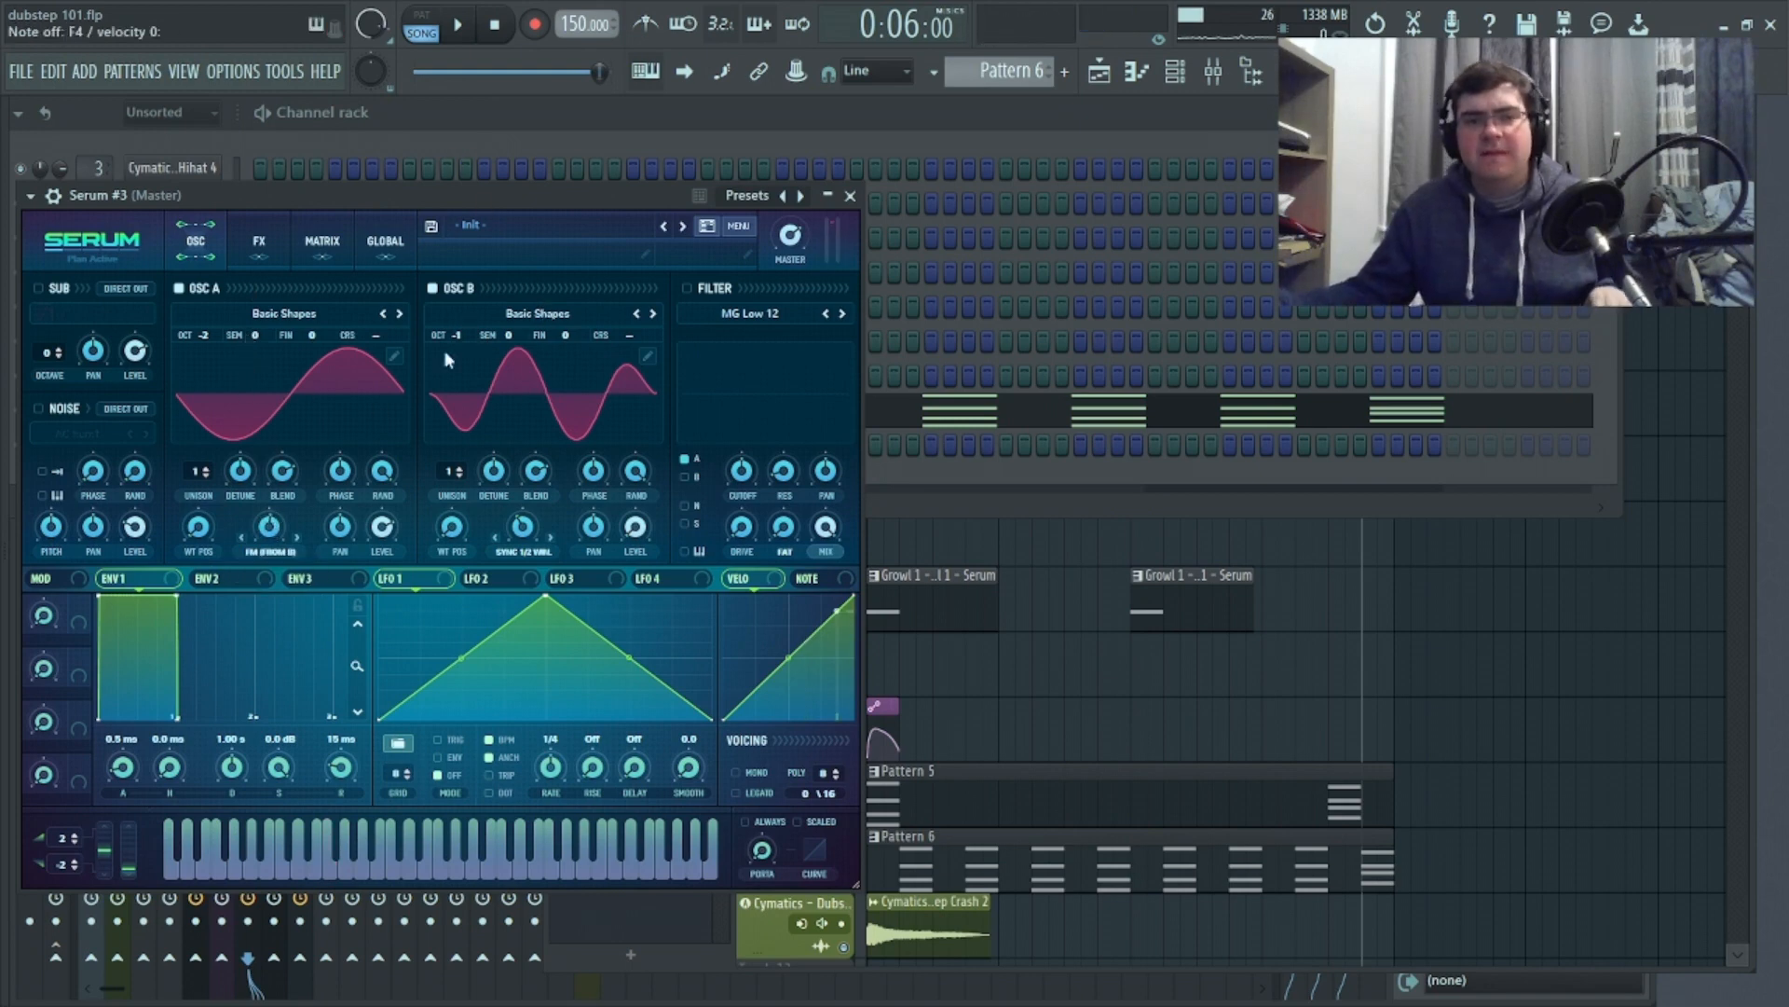
Try oscillator B's sync warp at 2.64% while sweeping oscillator A's FM warp up and down
drag(524, 529, 523, 508)
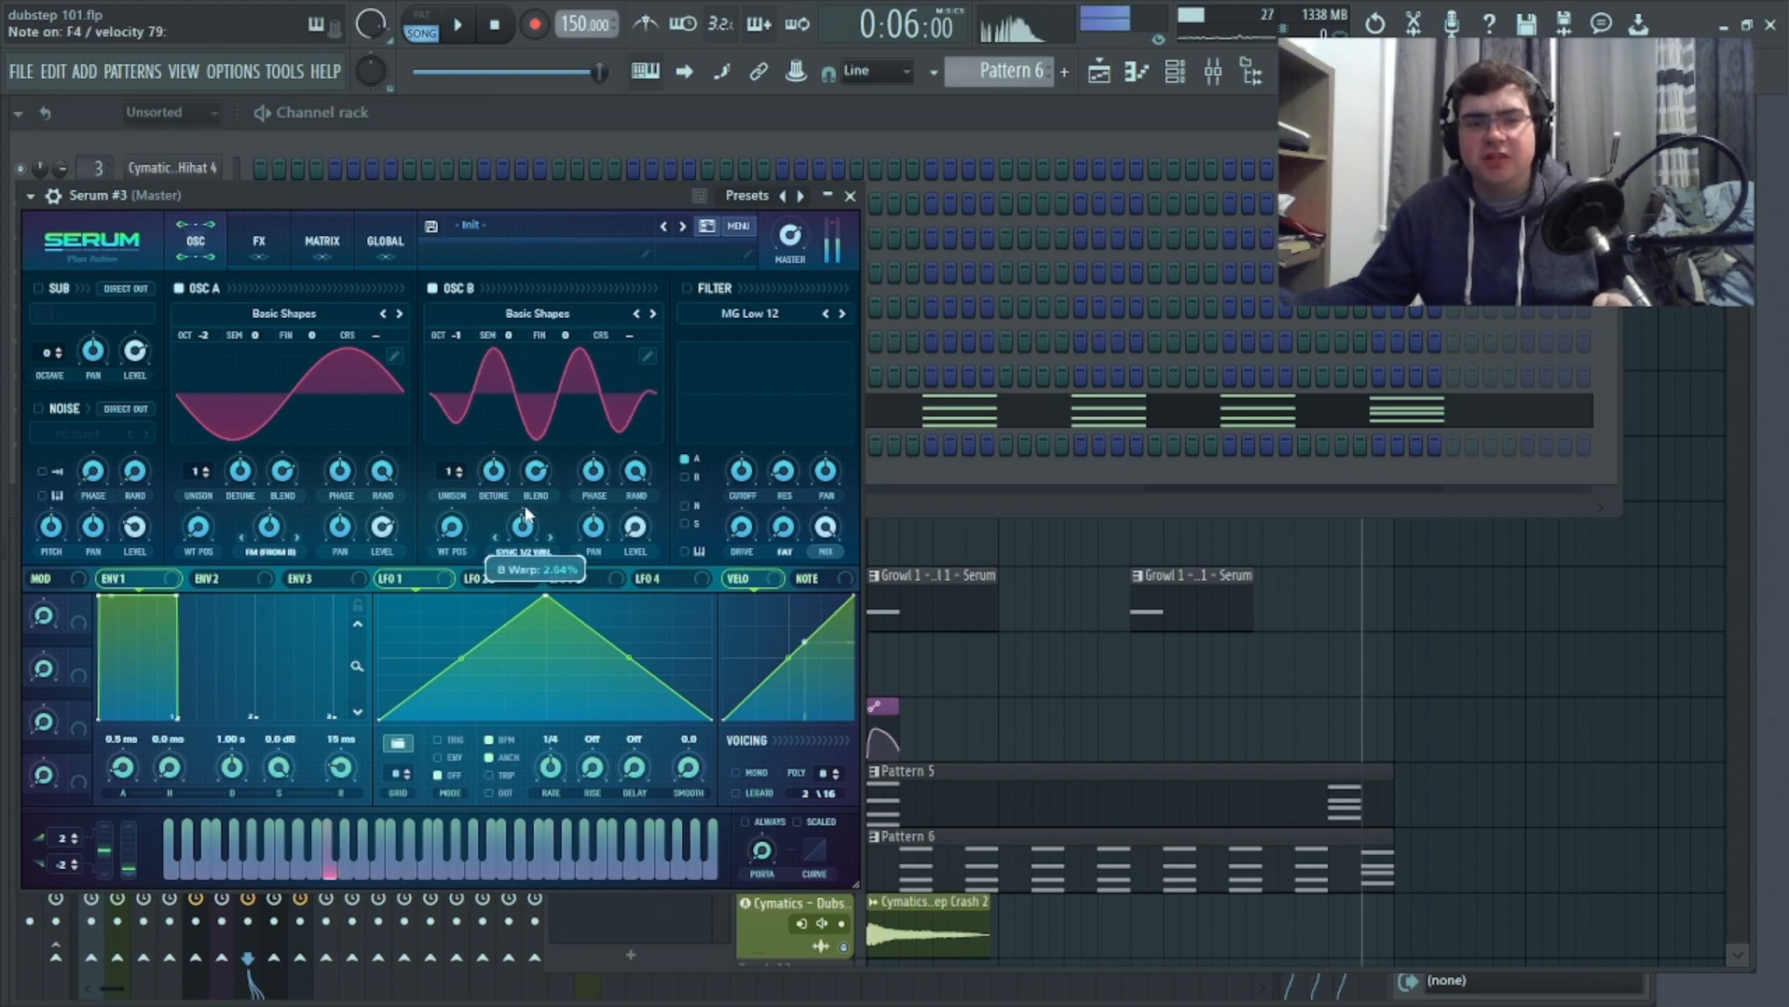
drag(269, 536, 257, 504)
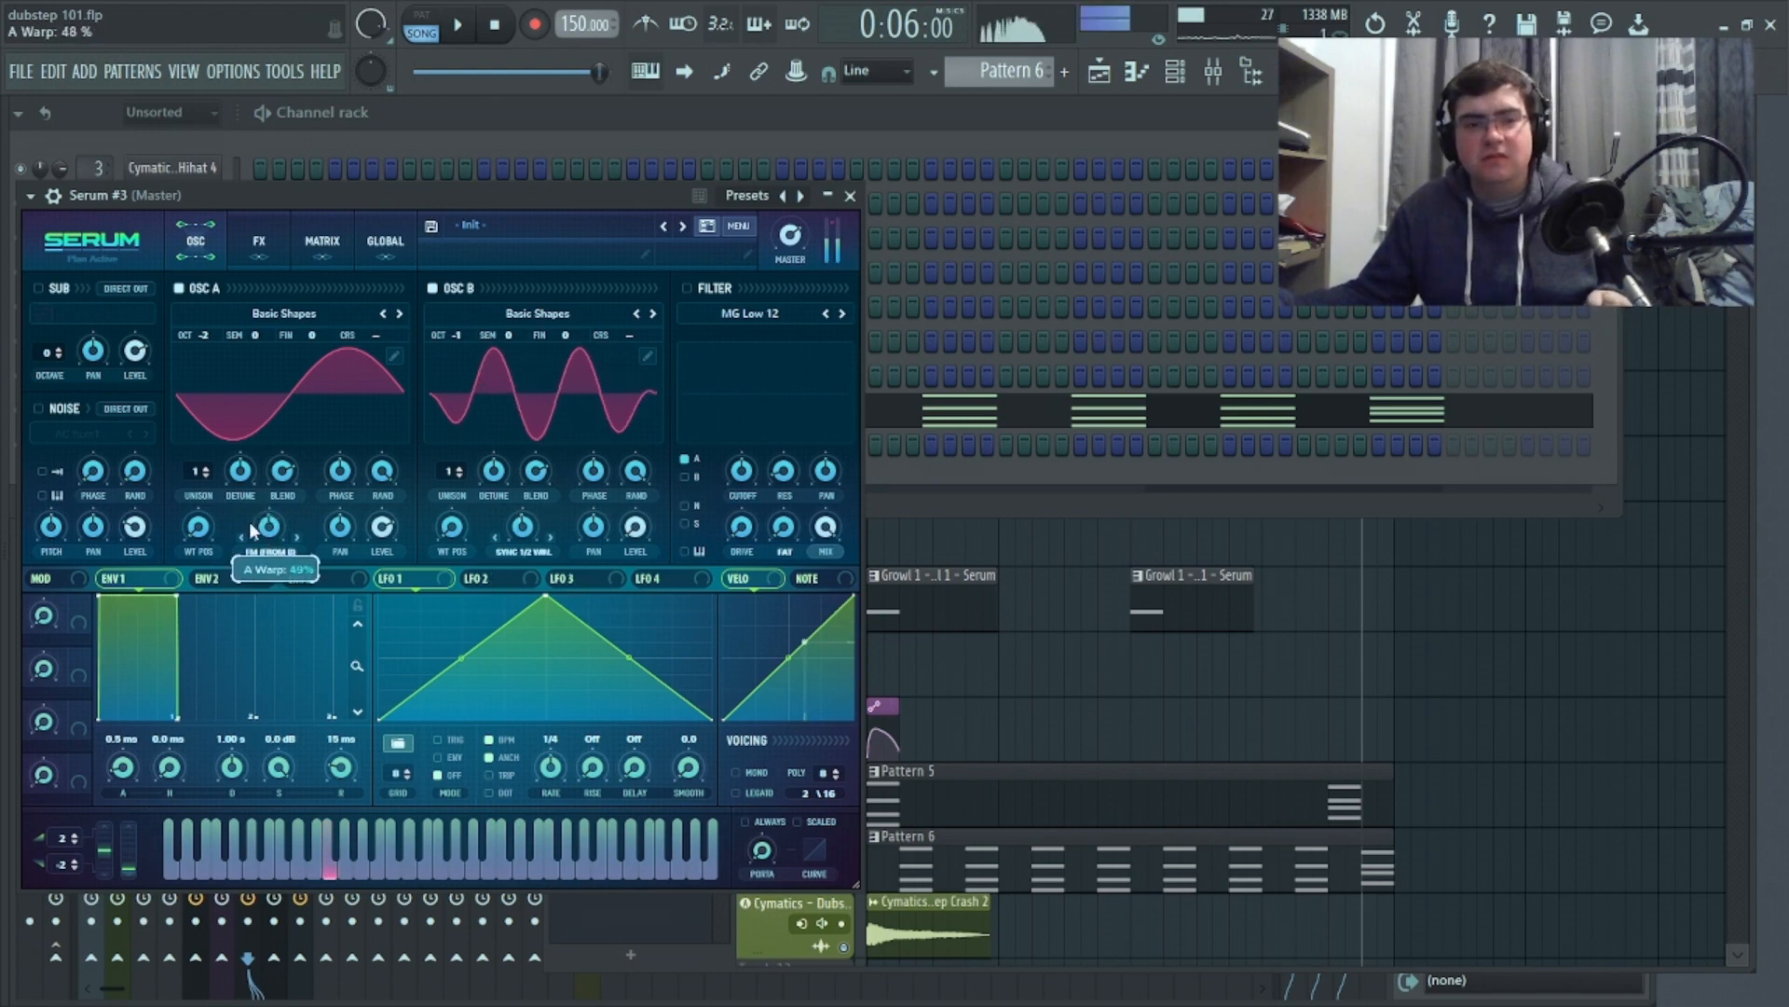
drag(210, 645, 197, 469)
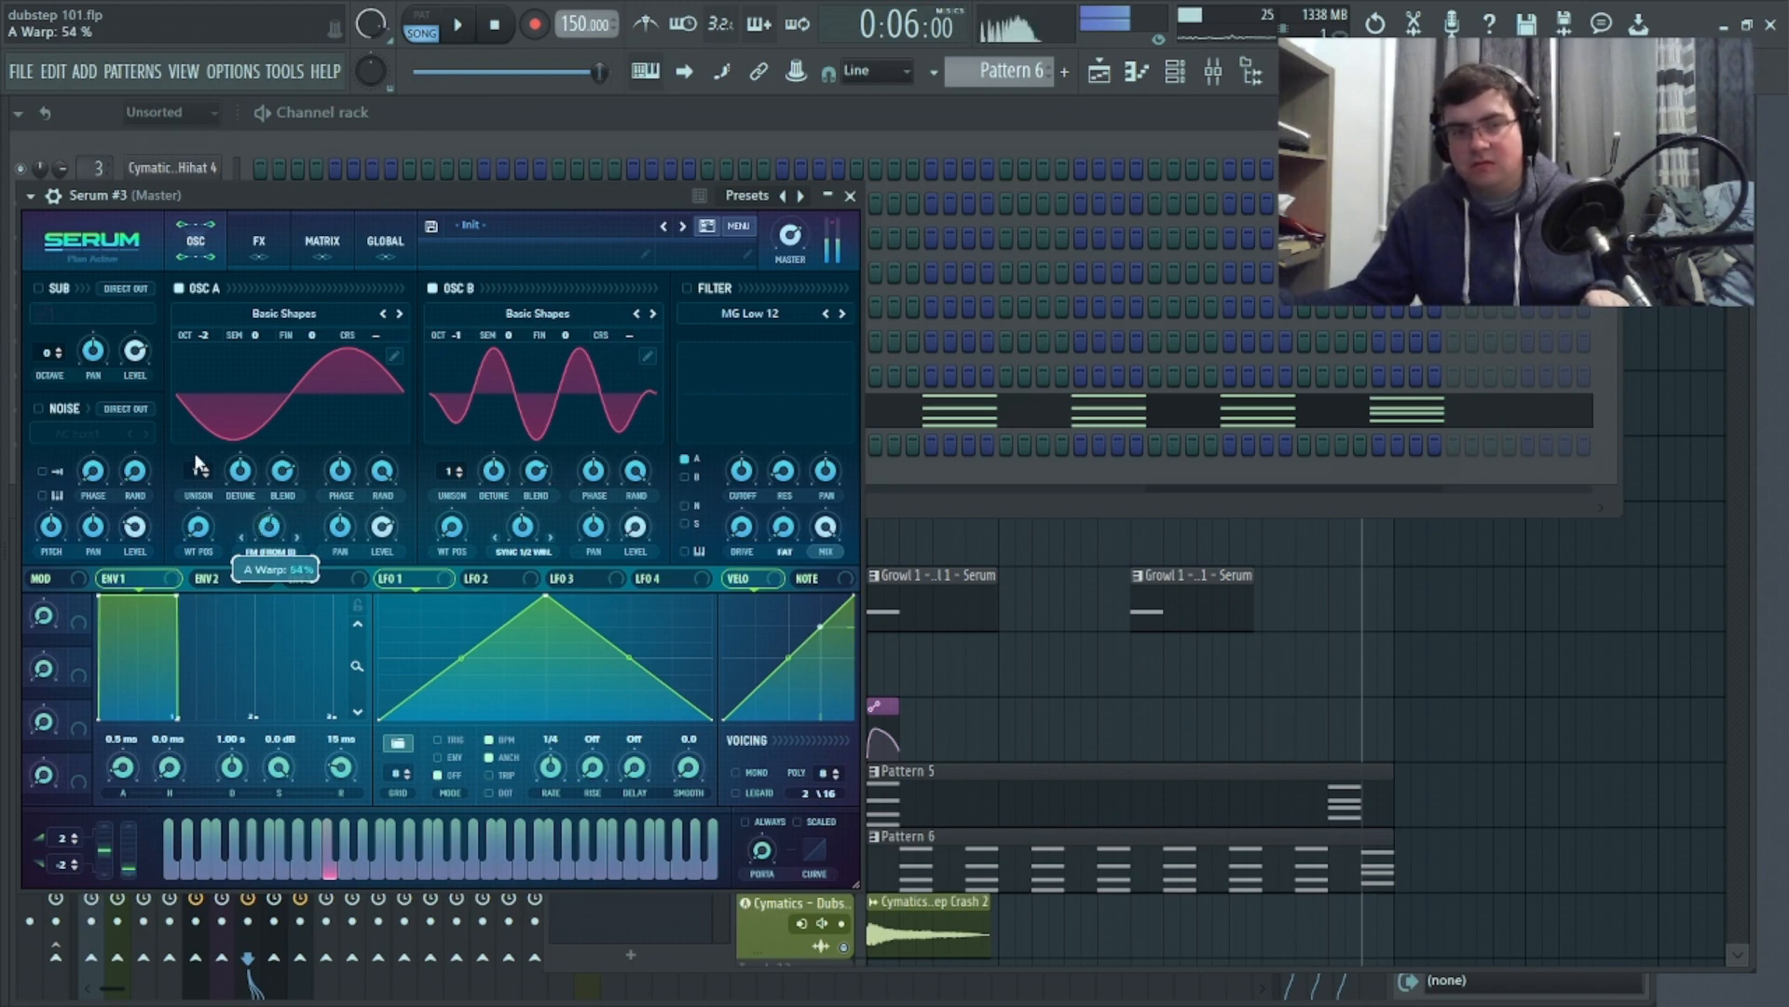
drag(171, 563, 172, 578)
Set oscillator B's sync warp to 3.24%, audition oscillator A's FM warp around 50%, and bring it back down
drag(520, 530, 521, 513)
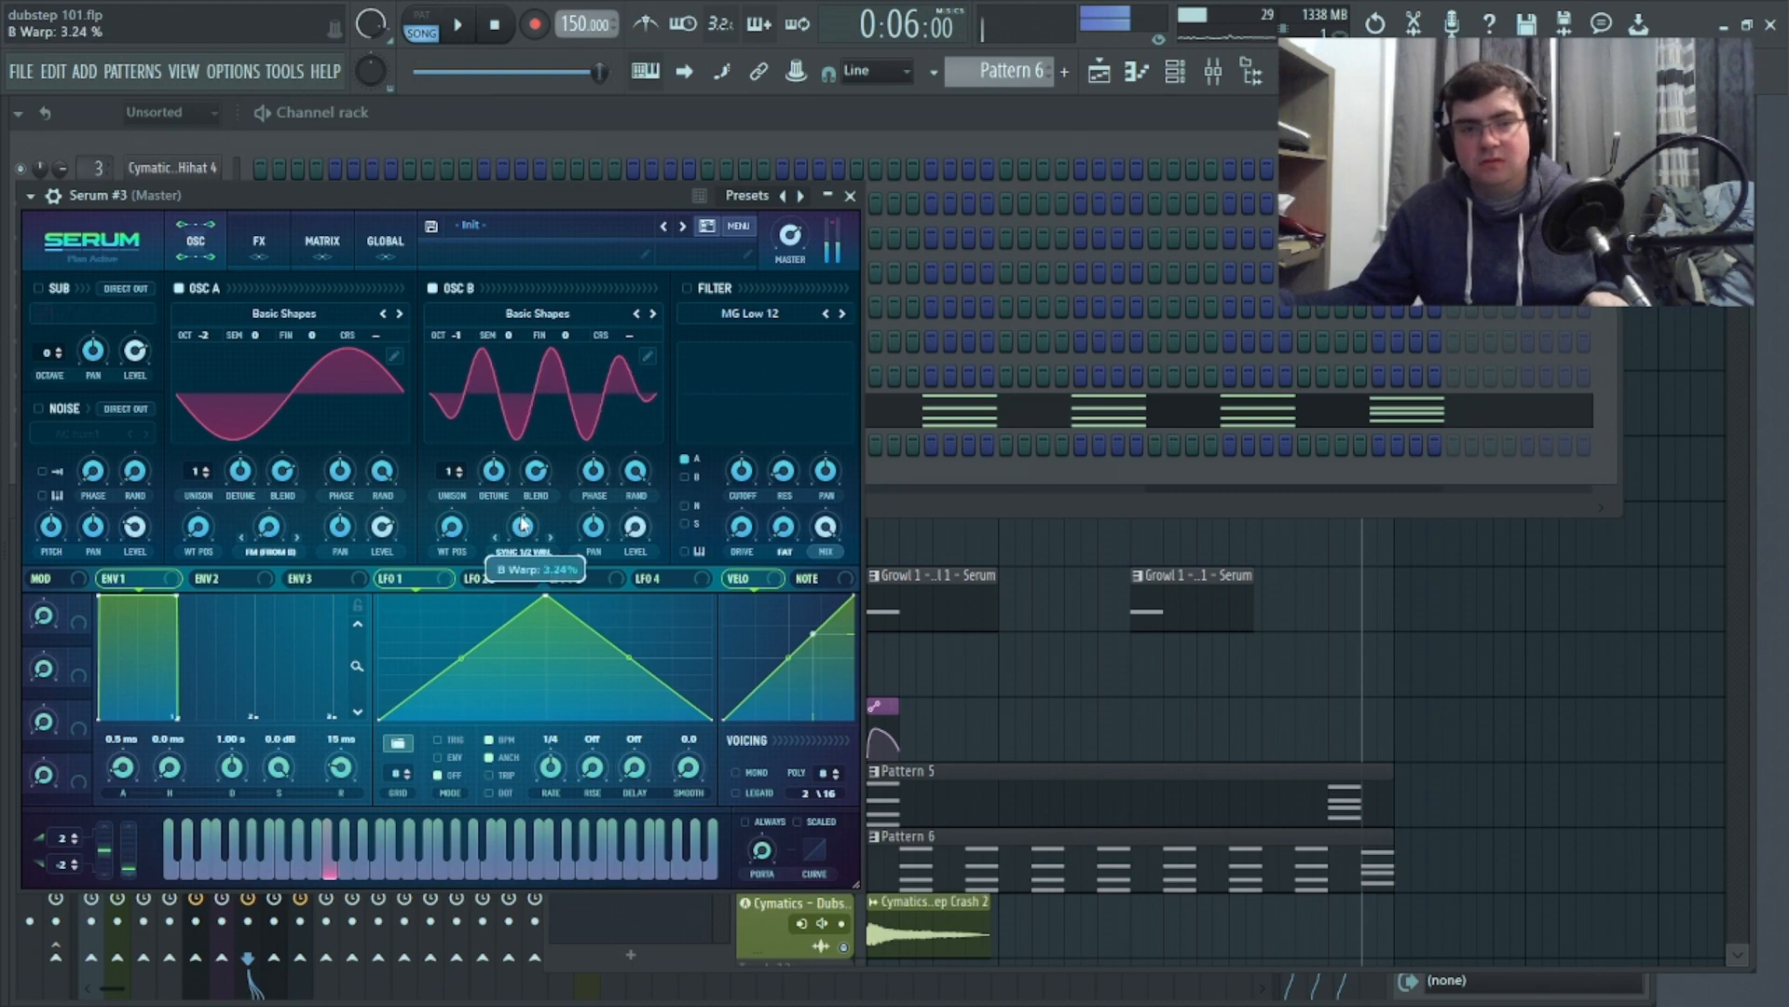
drag(280, 538, 272, 443)
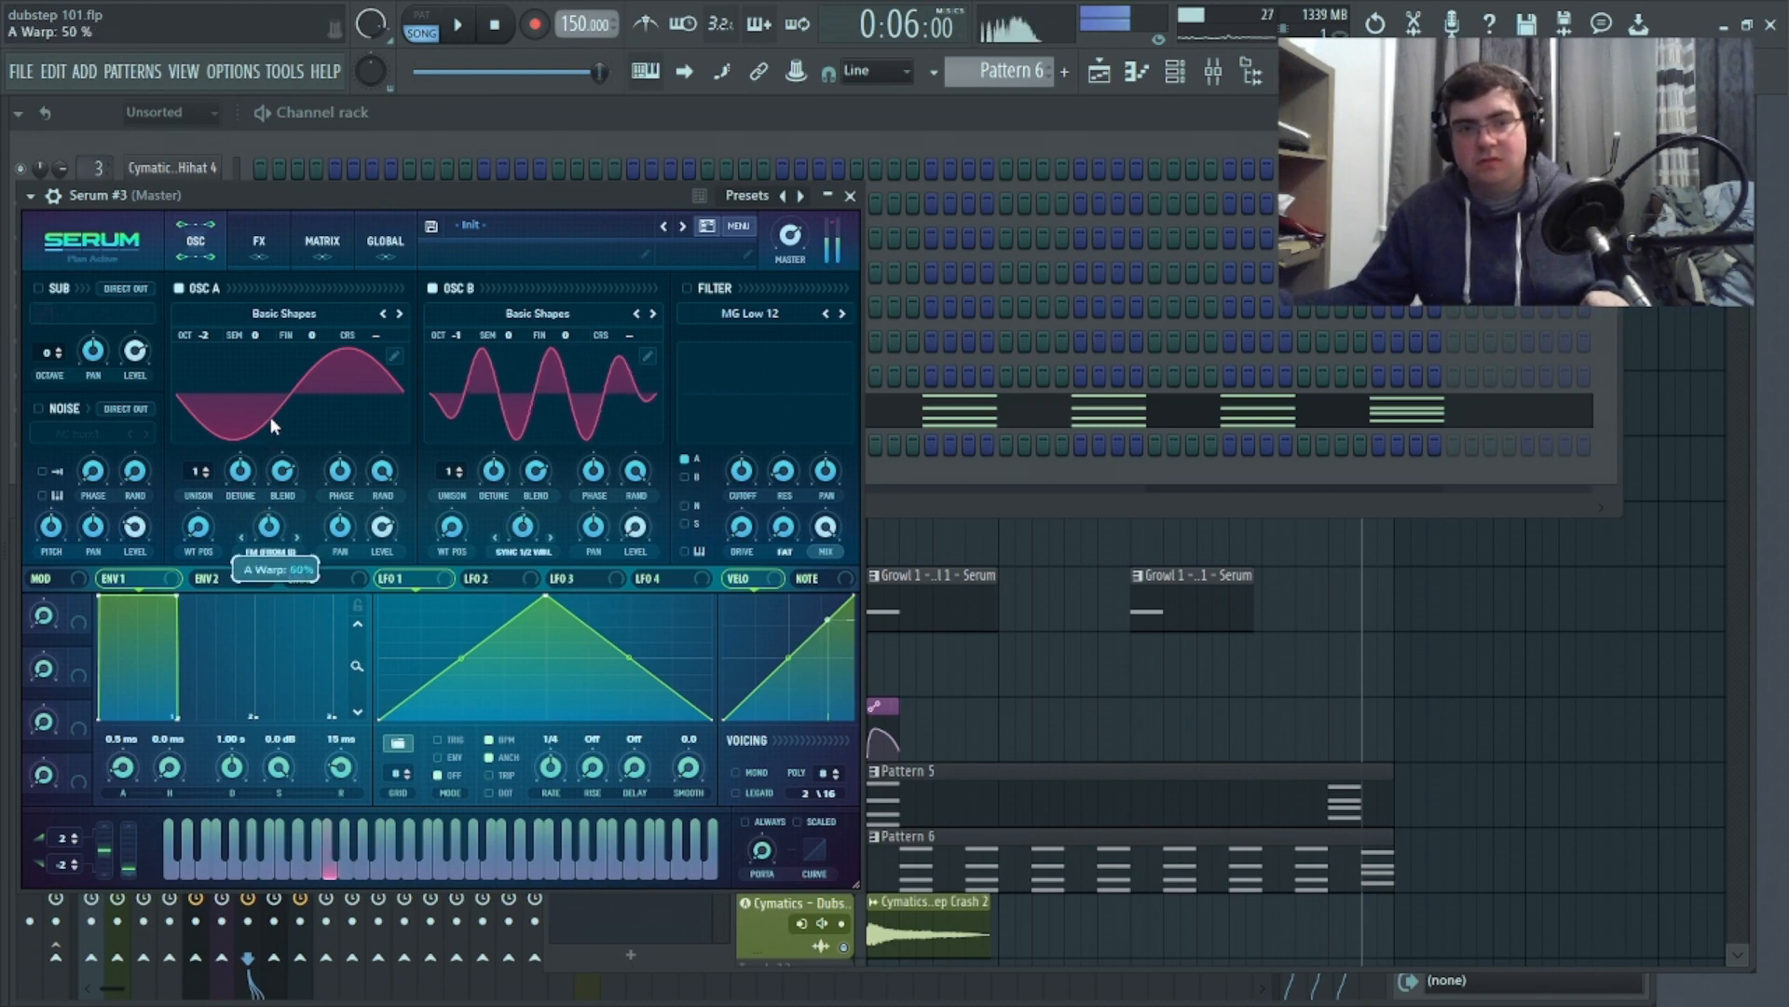
drag(271, 428, 145, 746)
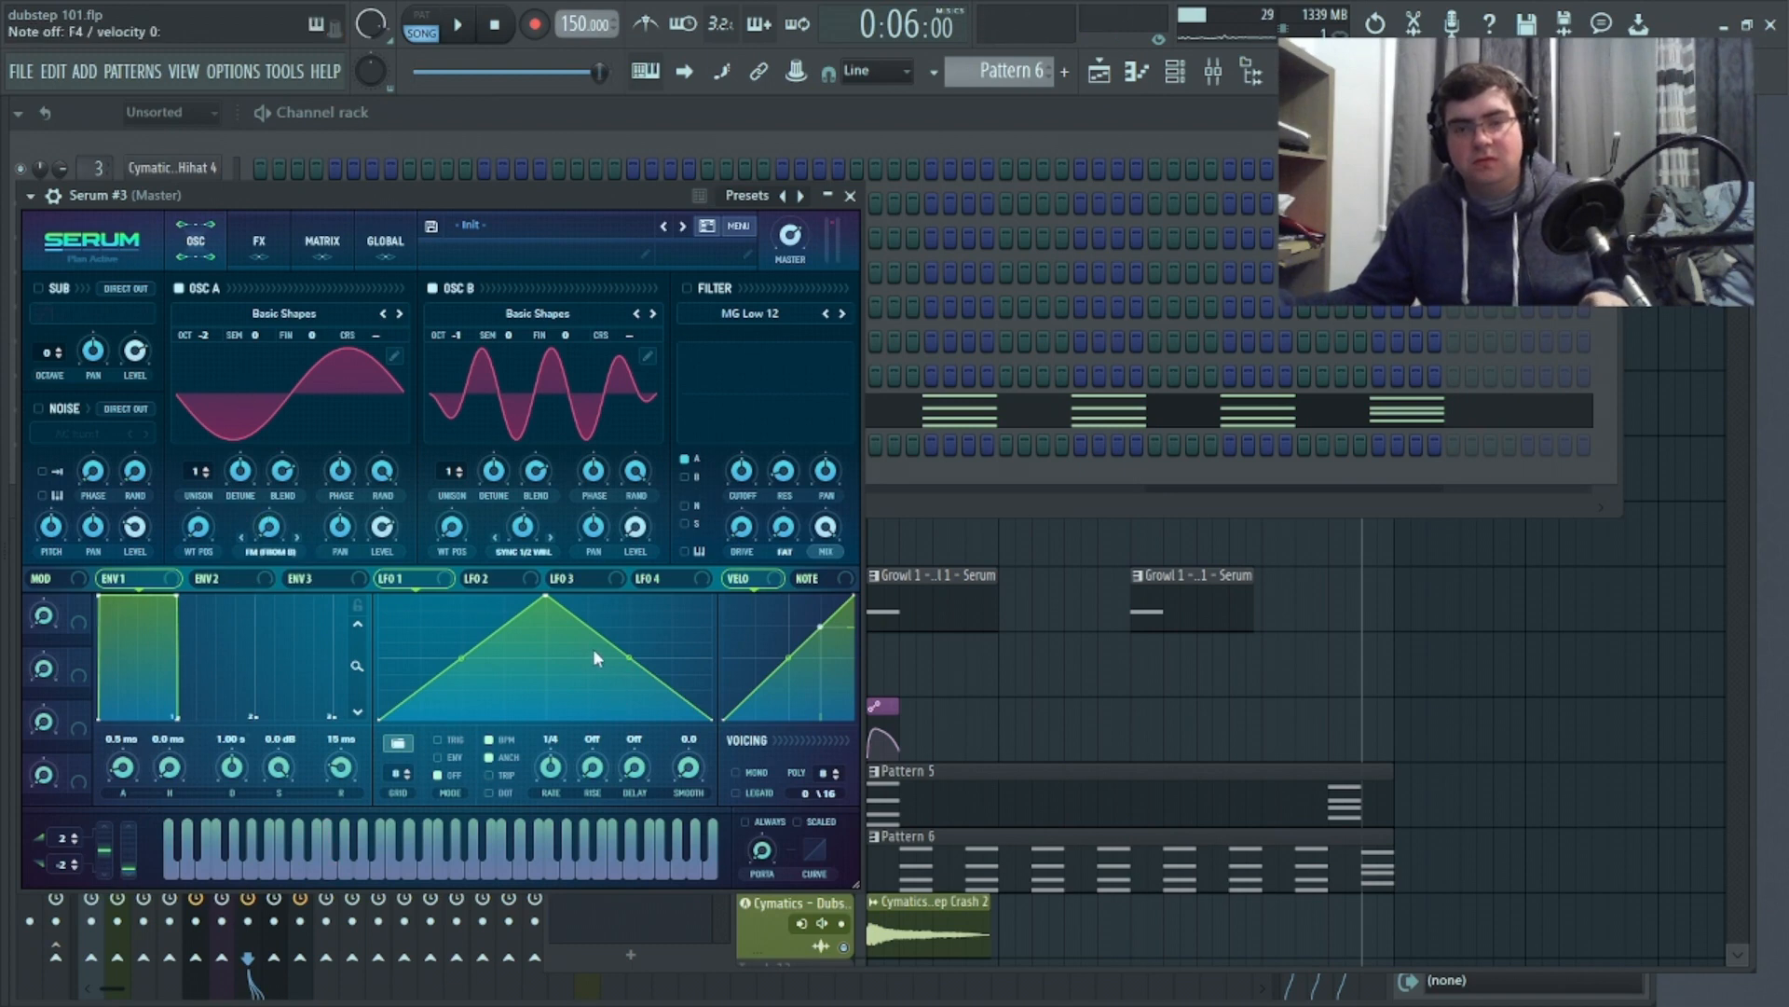
Reshape LFO 1 by moving its peak to about a quarter of the cycle, with a rounded rise and an inward-curving fall
drag(548, 600, 453, 548)
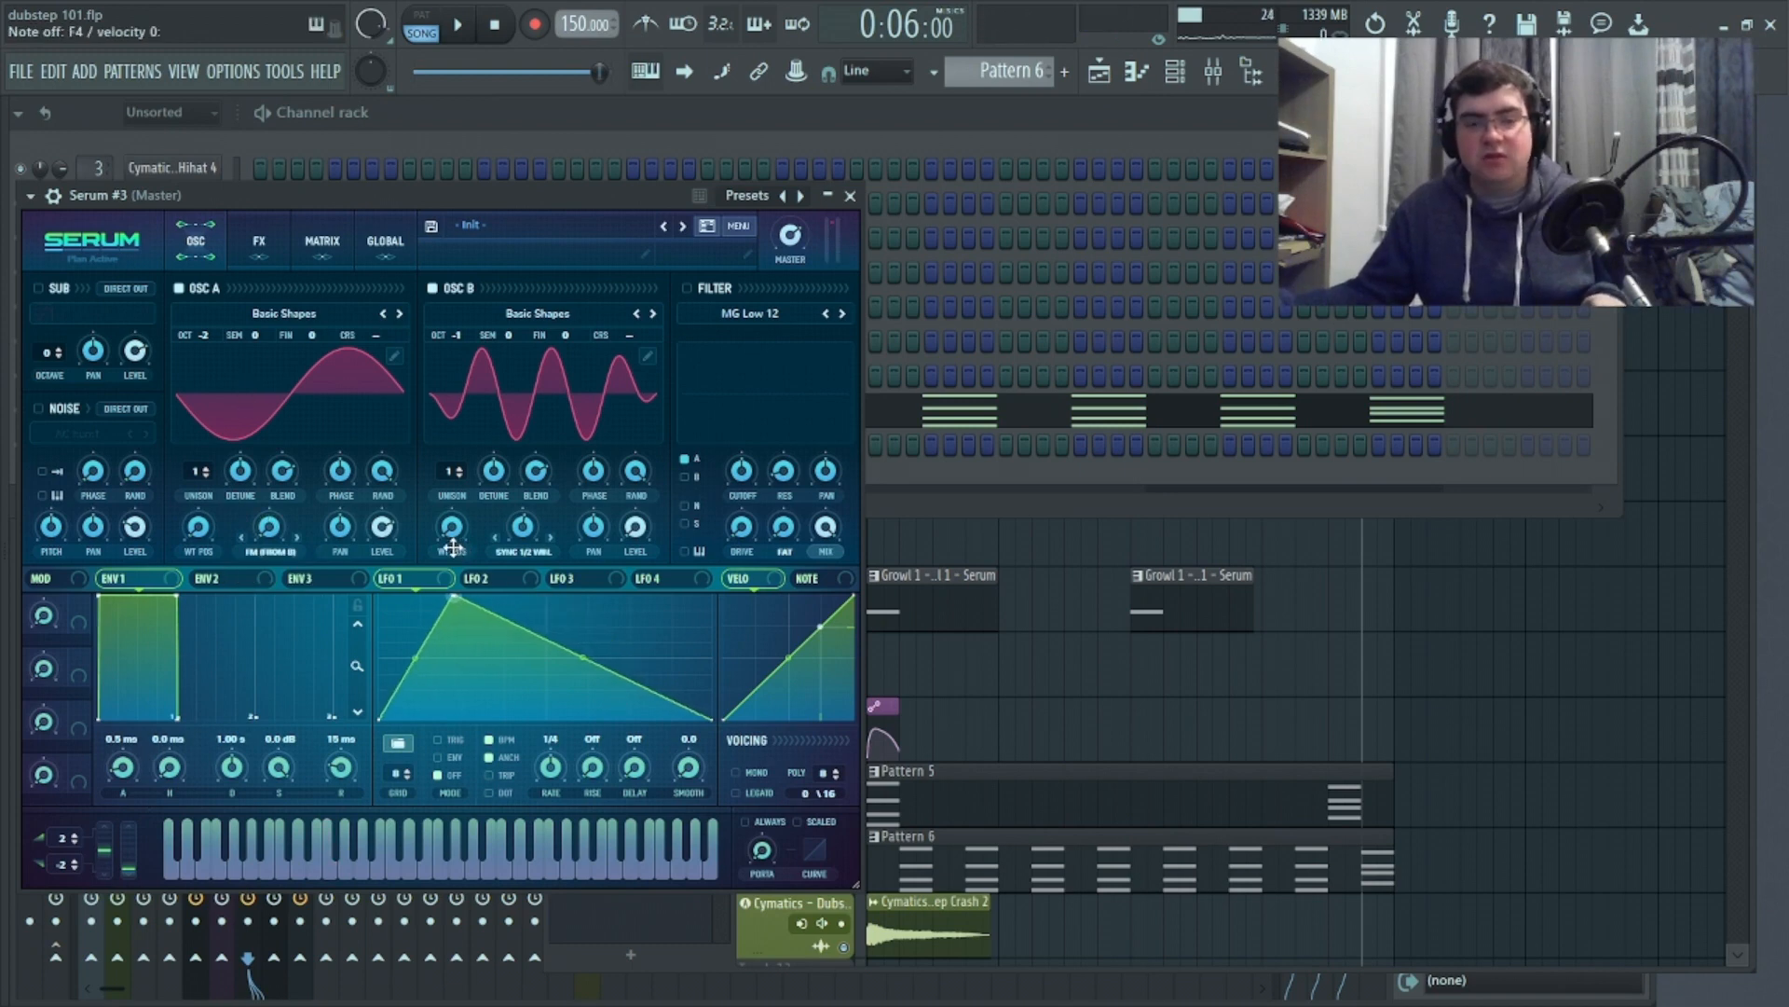
drag(413, 659, 413, 634)
drag(585, 657, 585, 709)
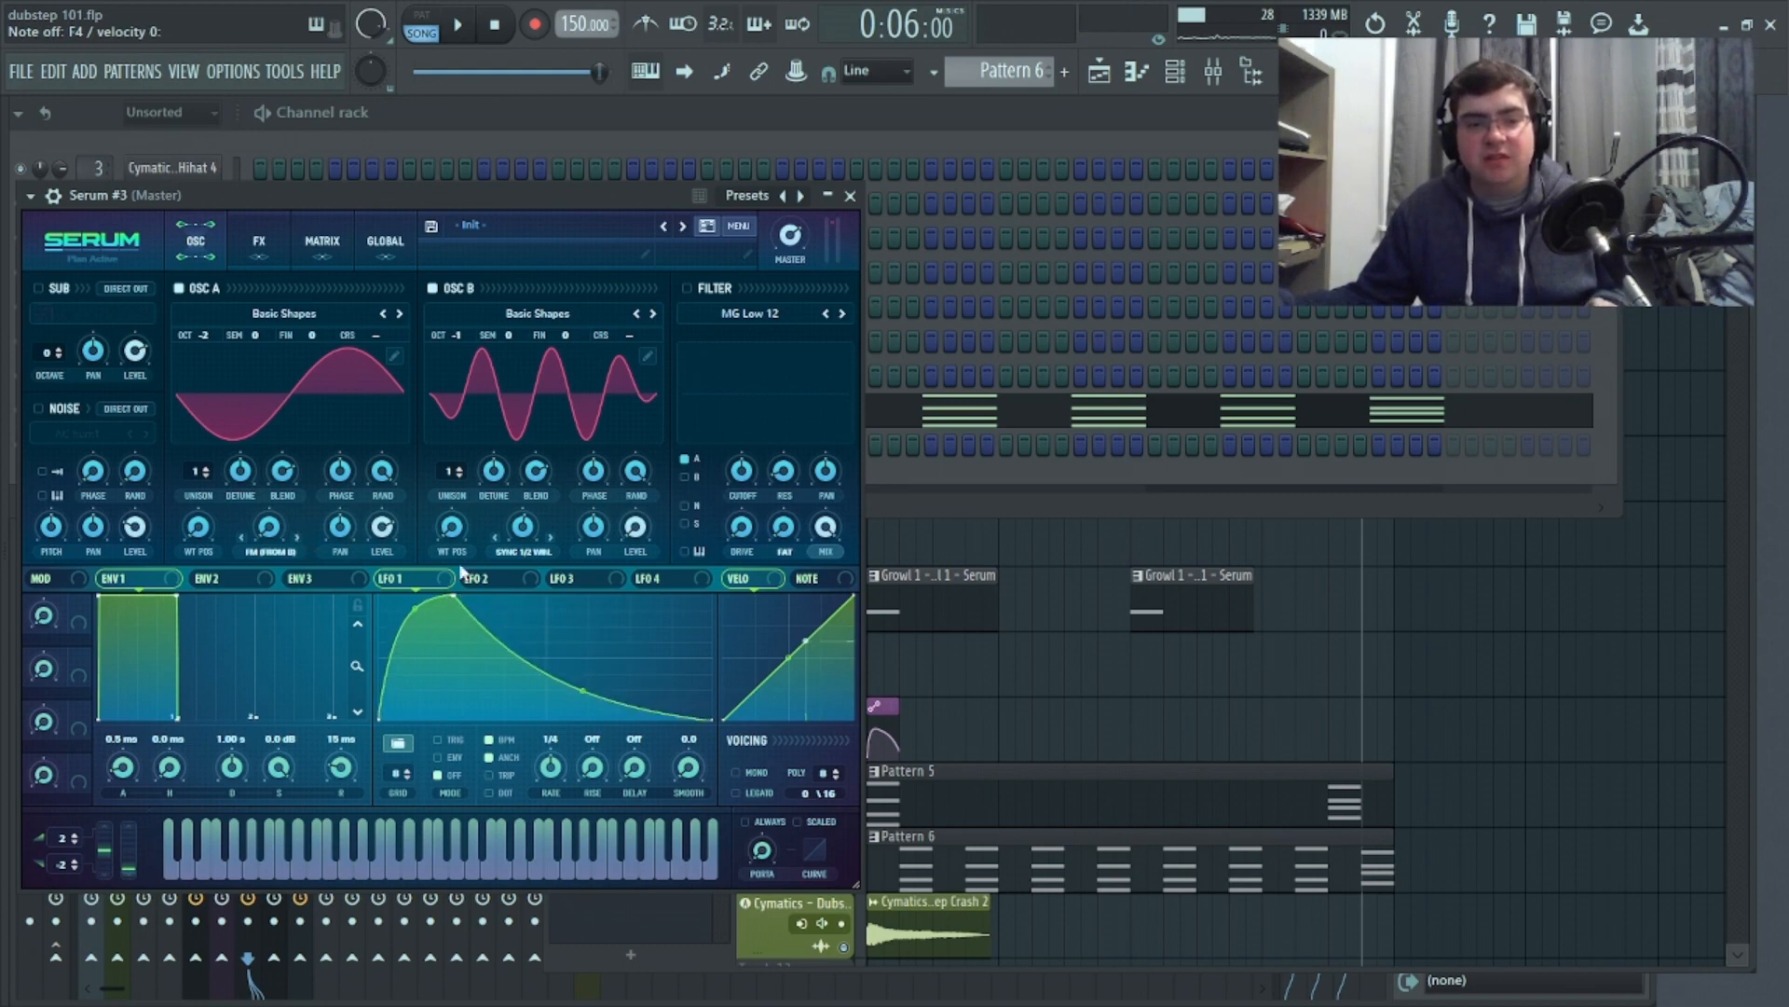
Assign LFO 1 to oscillator A's level and to its FM warp with a modulation amount of 40
drag(384, 578, 382, 527)
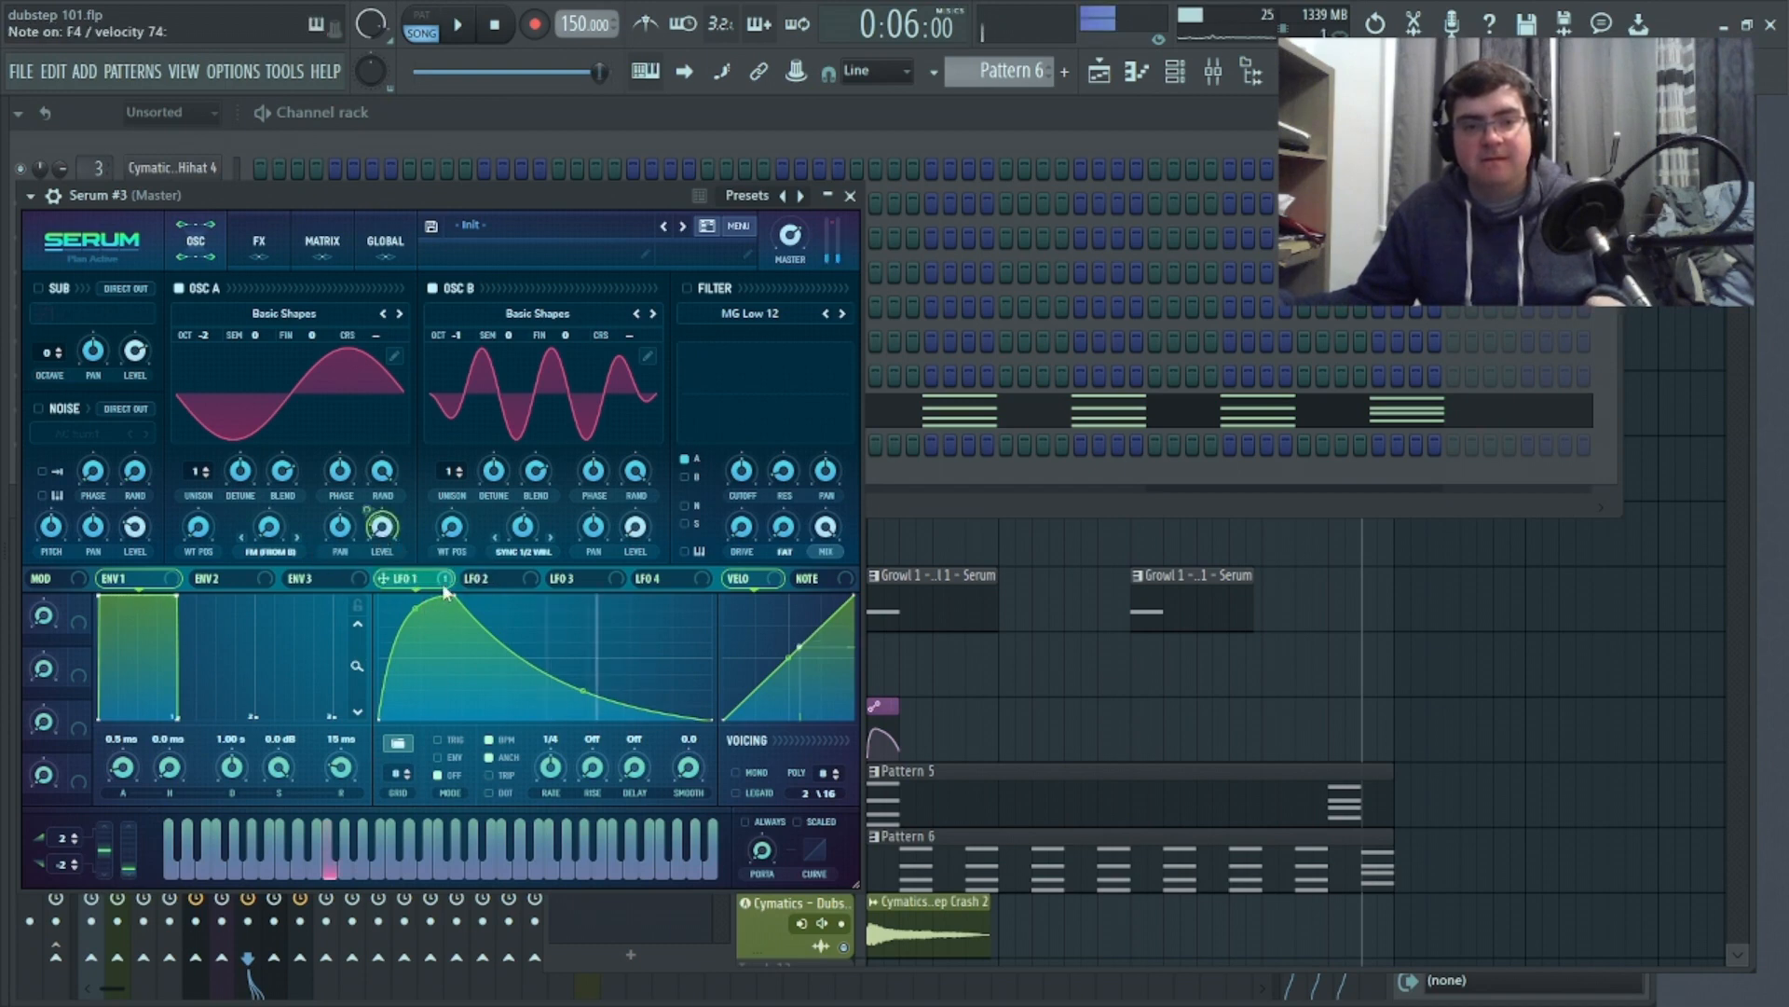
mouse_move(443, 589)
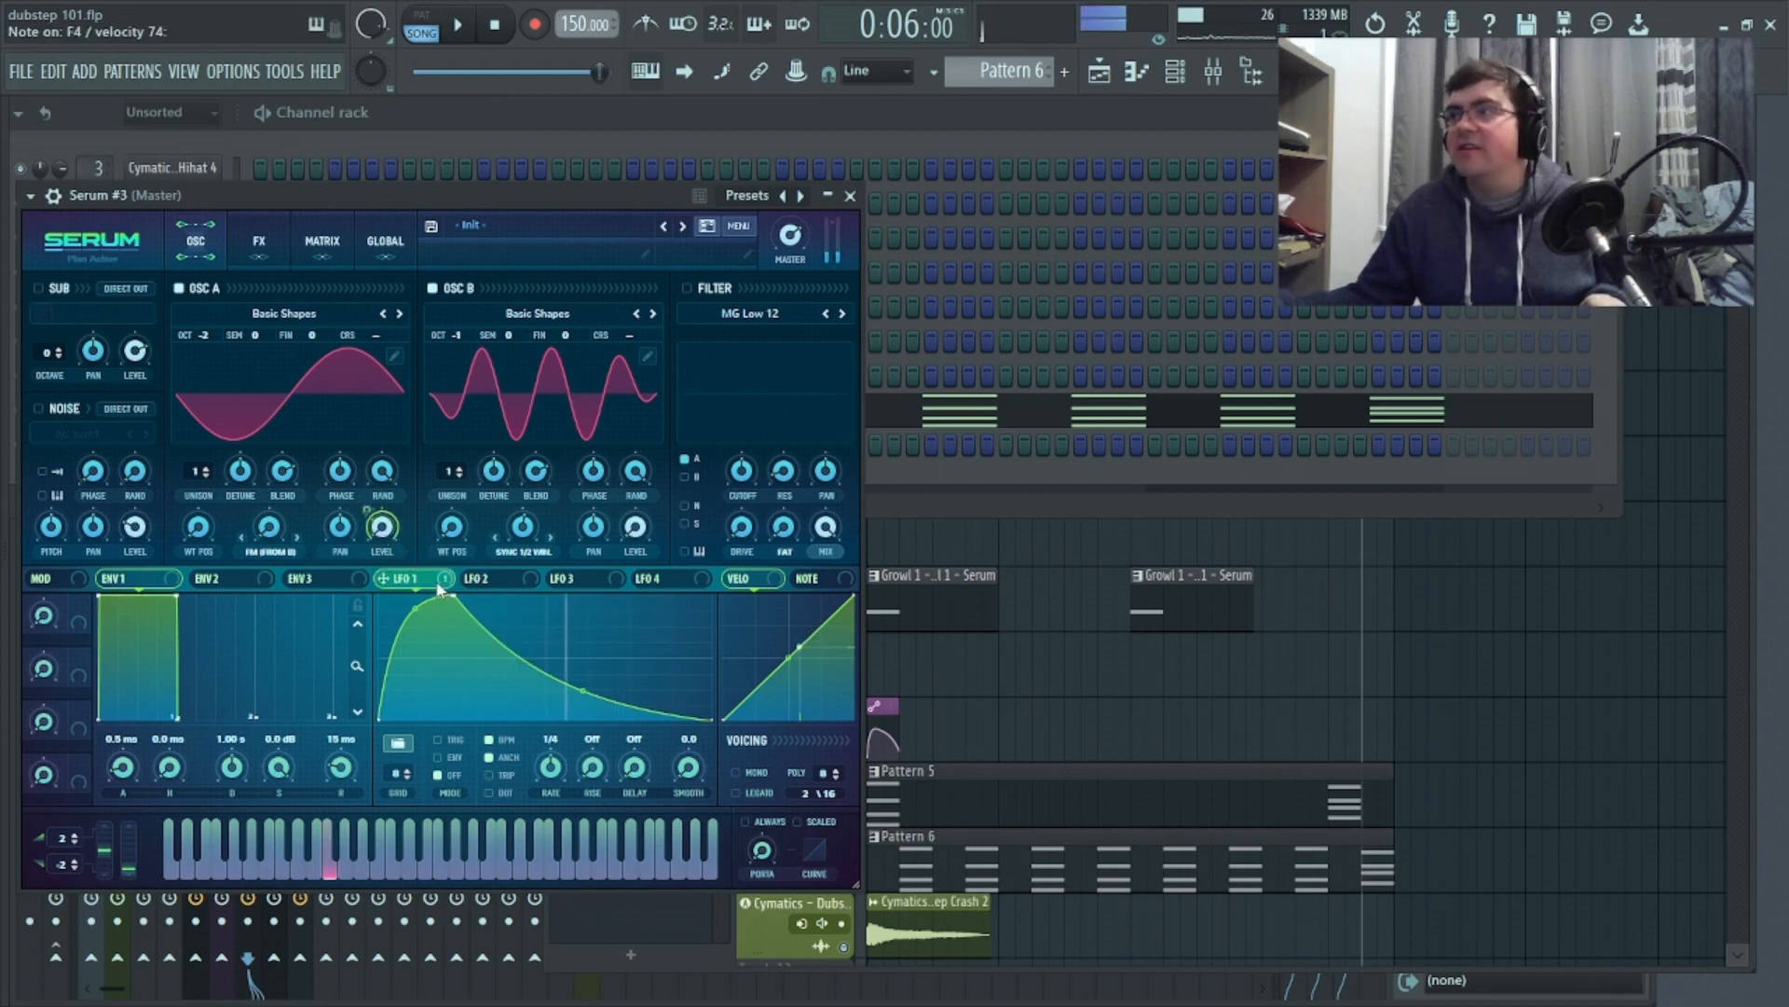
drag(258, 531, 237, 557)
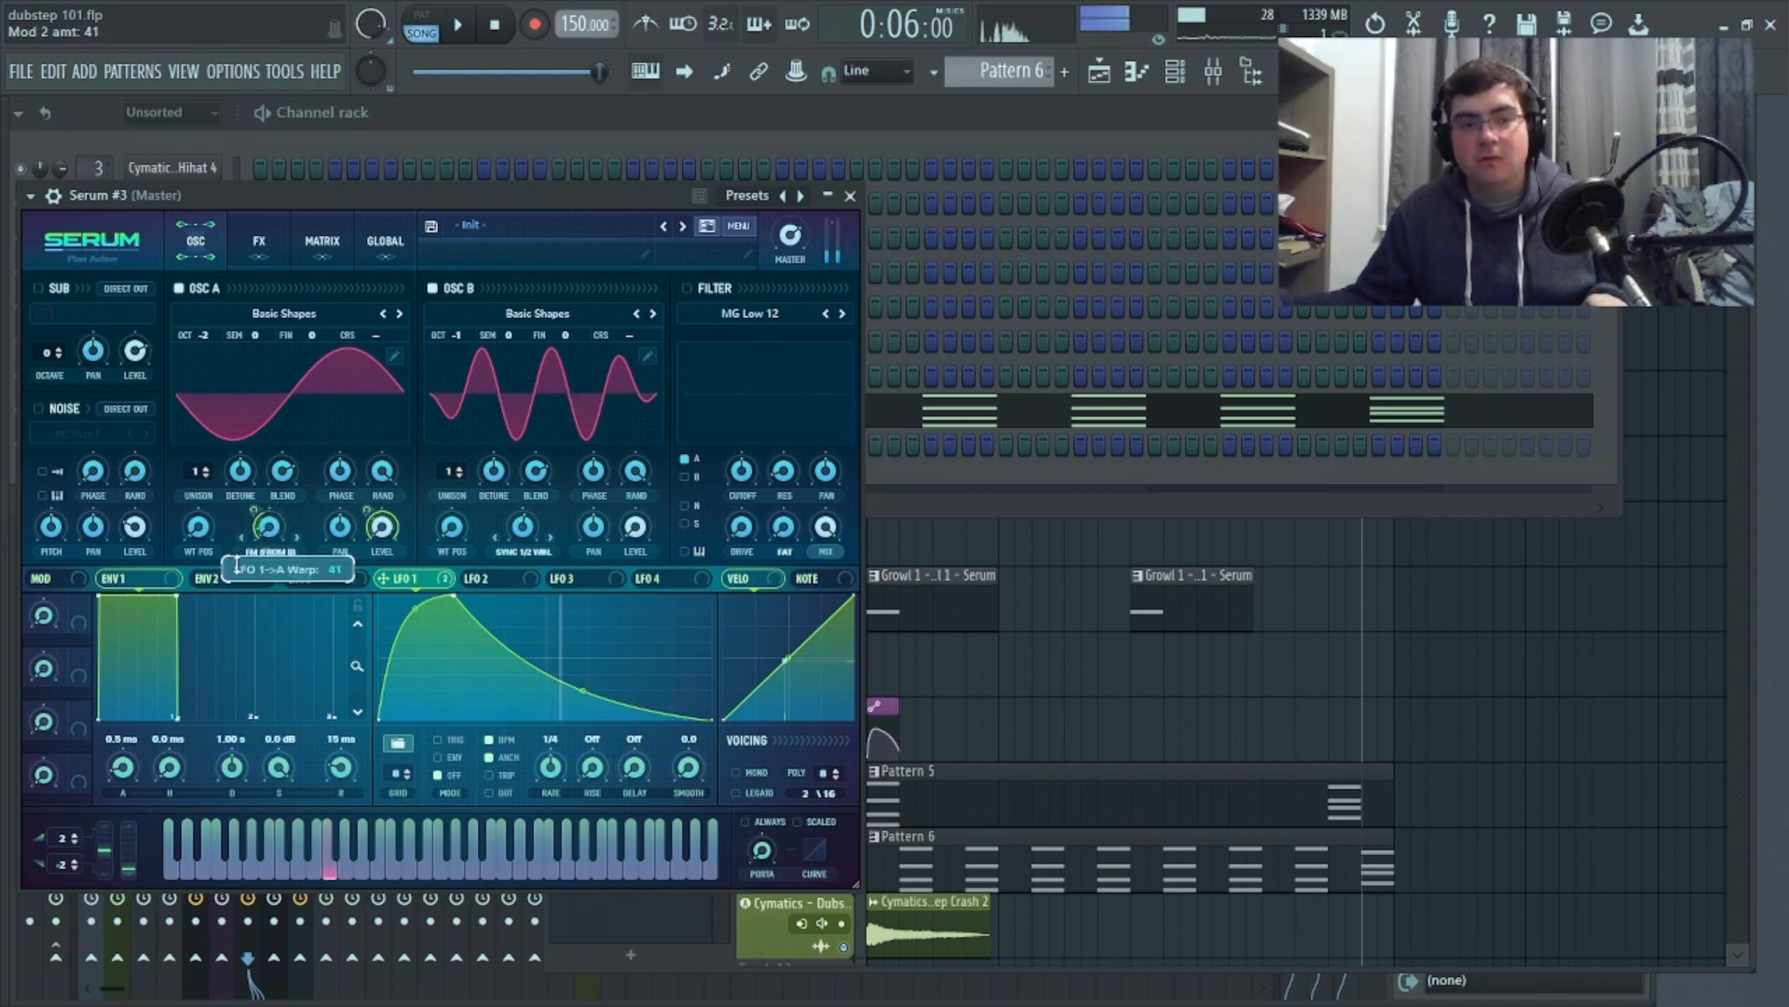
drag(237, 562, 238, 565)
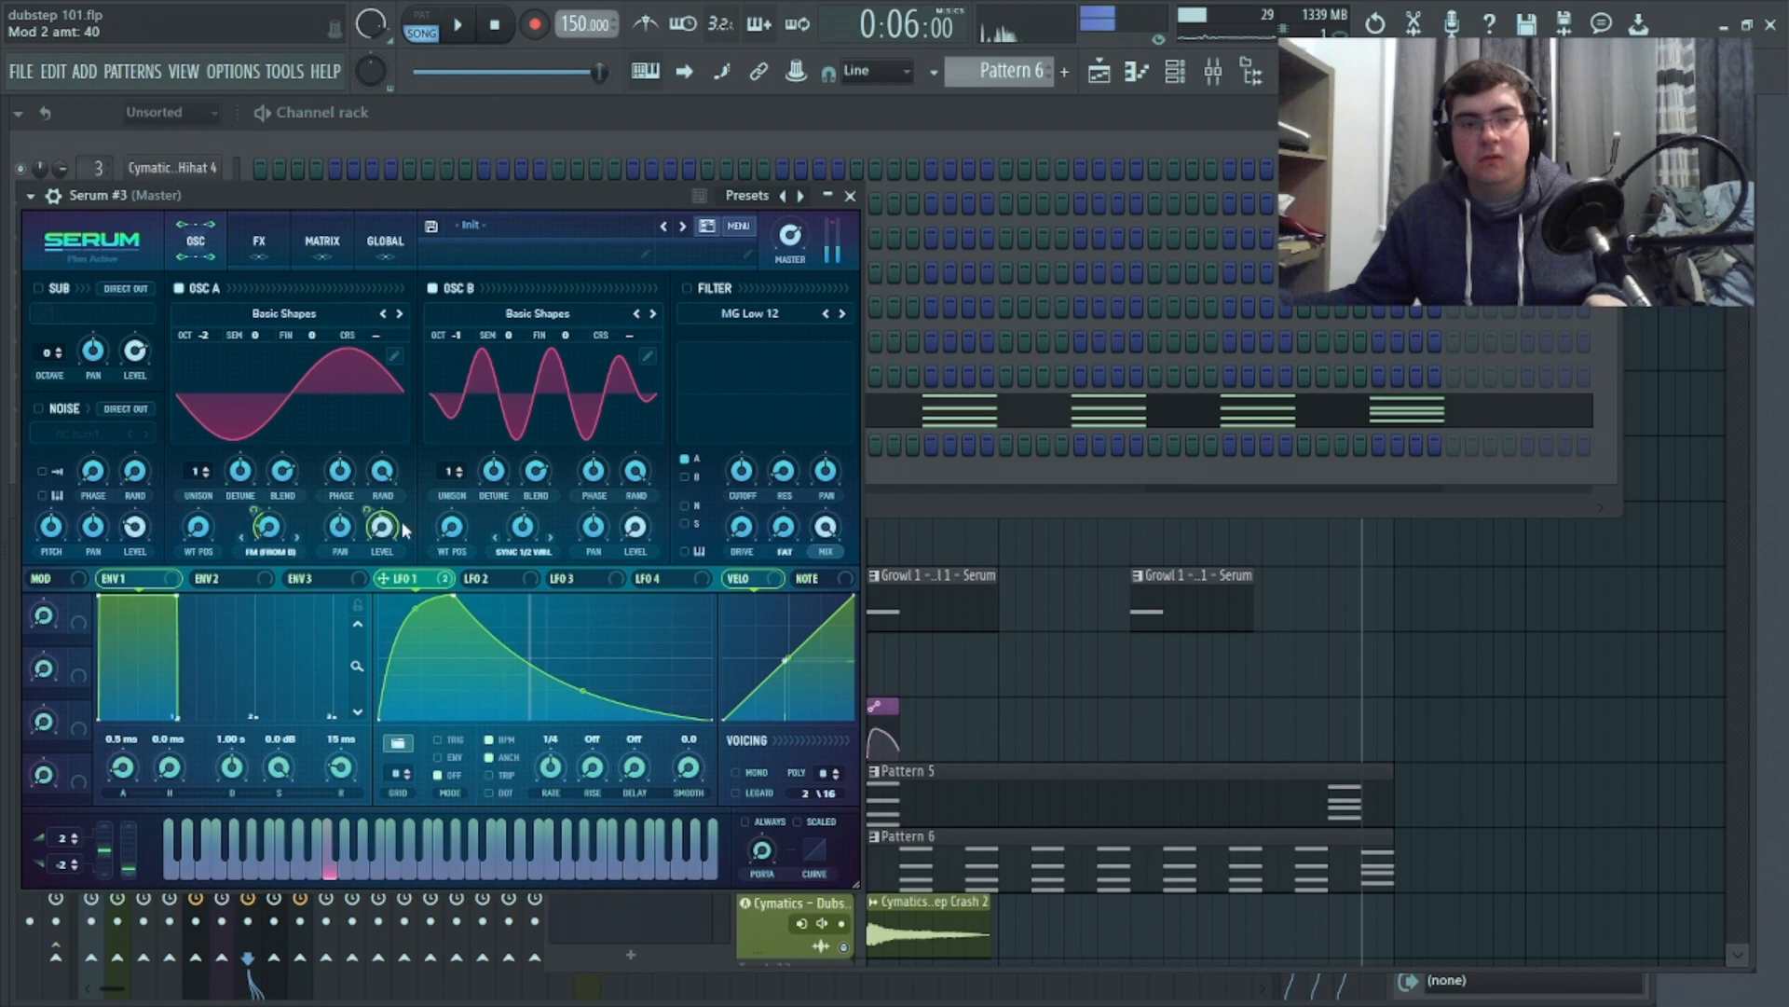
Raise oscillator B's sync warp slightly, and set LFO 1 to a 1/8 rate with an outward-bulging fall
mouse_move(523, 533)
mouse_down()
mouse_move(518, 550)
mouse_move(529, 481)
mouse_move(522, 529)
mouse_up()
drag(550, 766, 590, 653)
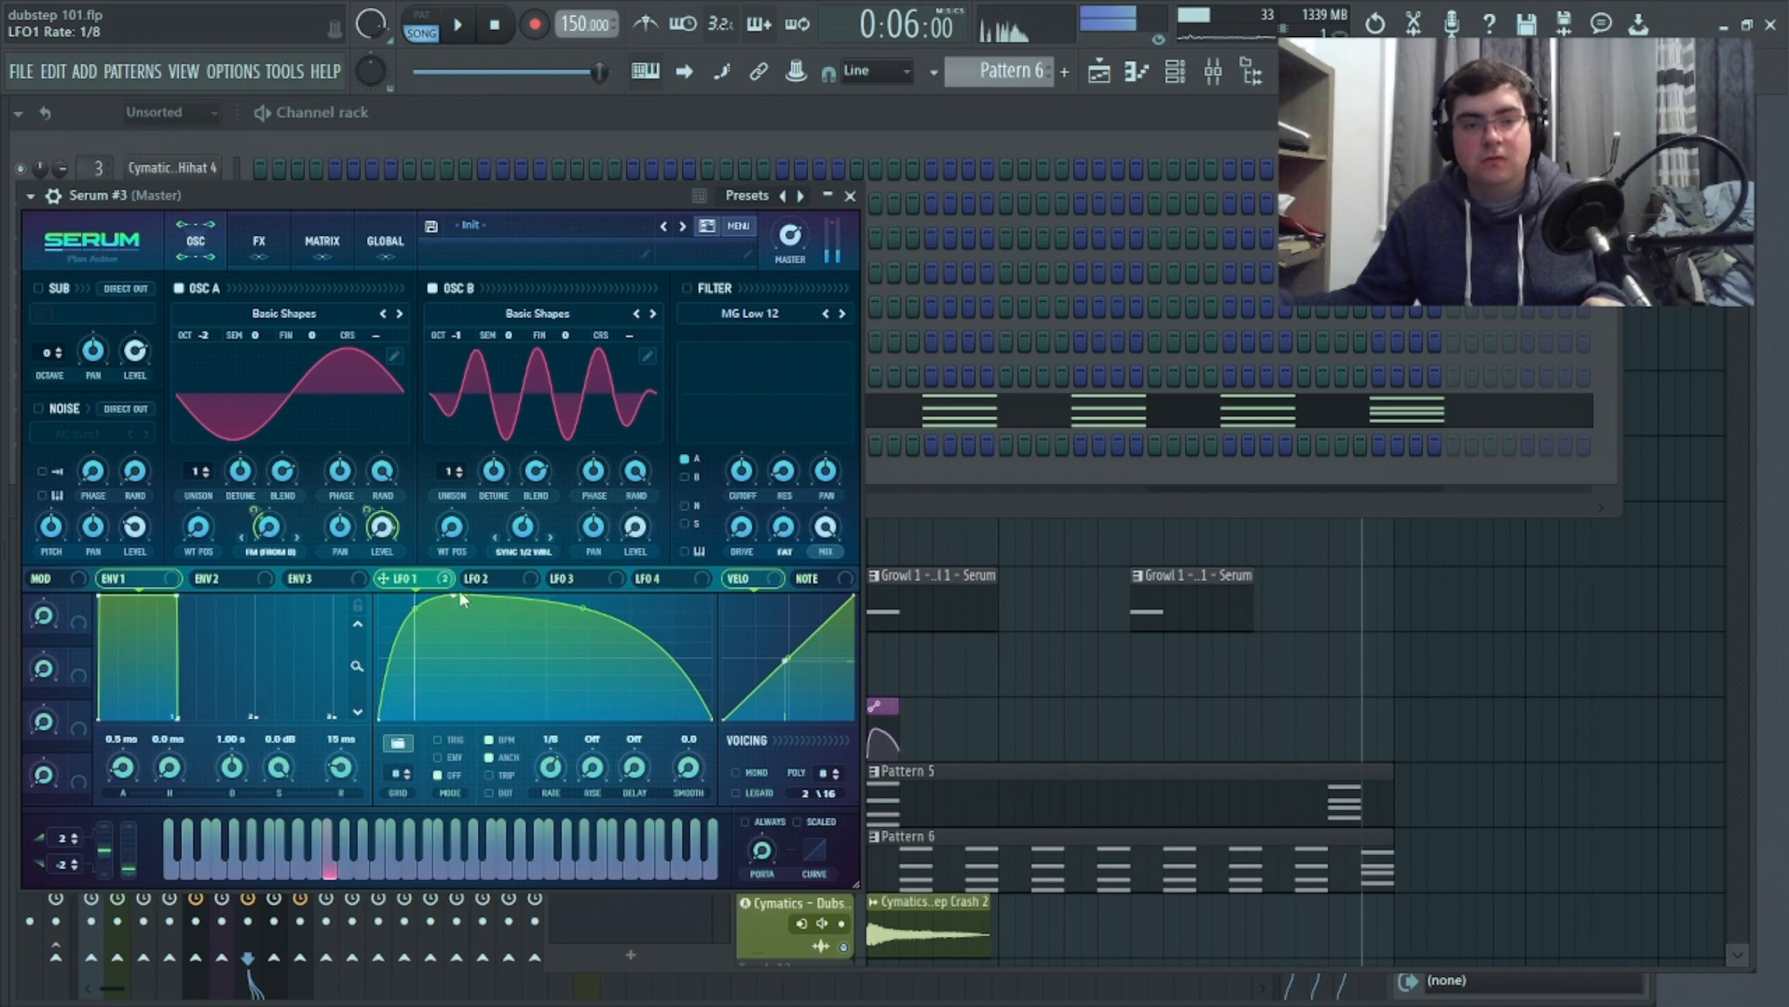
Move LFO 1's peak to mid-cycle with a straight fall, stop playback, and switch the LFO to ENV mode
drag(451, 597, 648, 633)
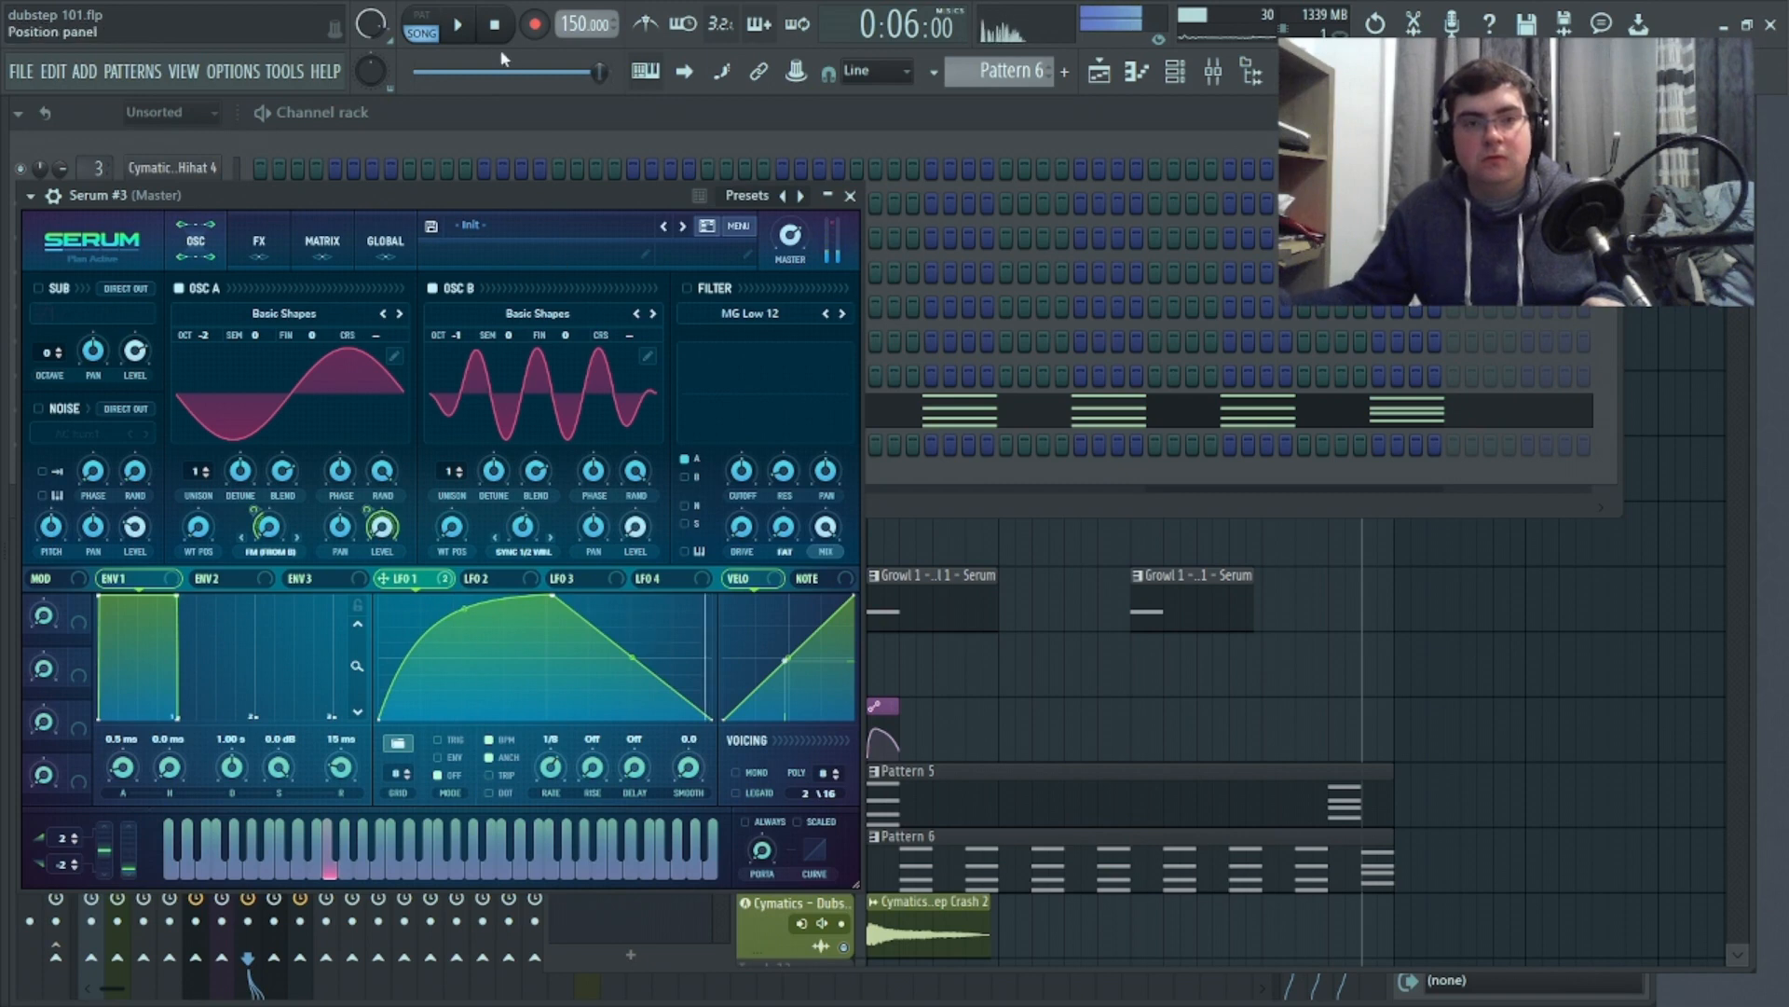
key(space)
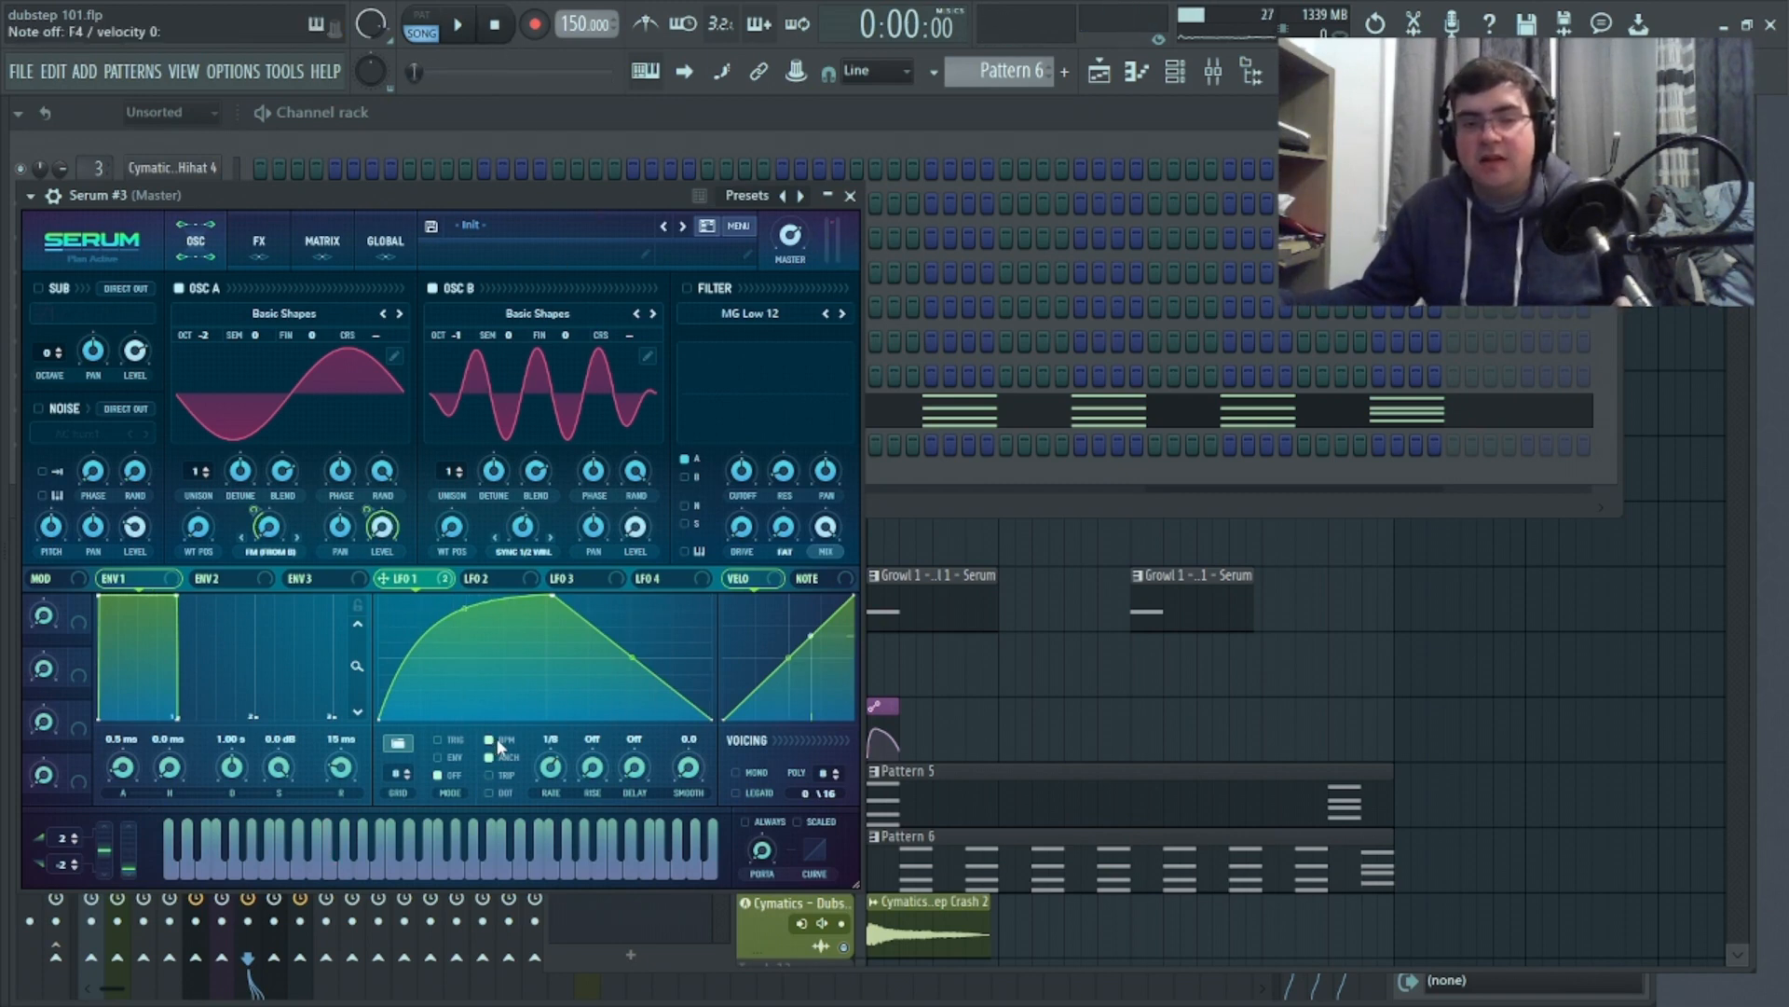
click(438, 756)
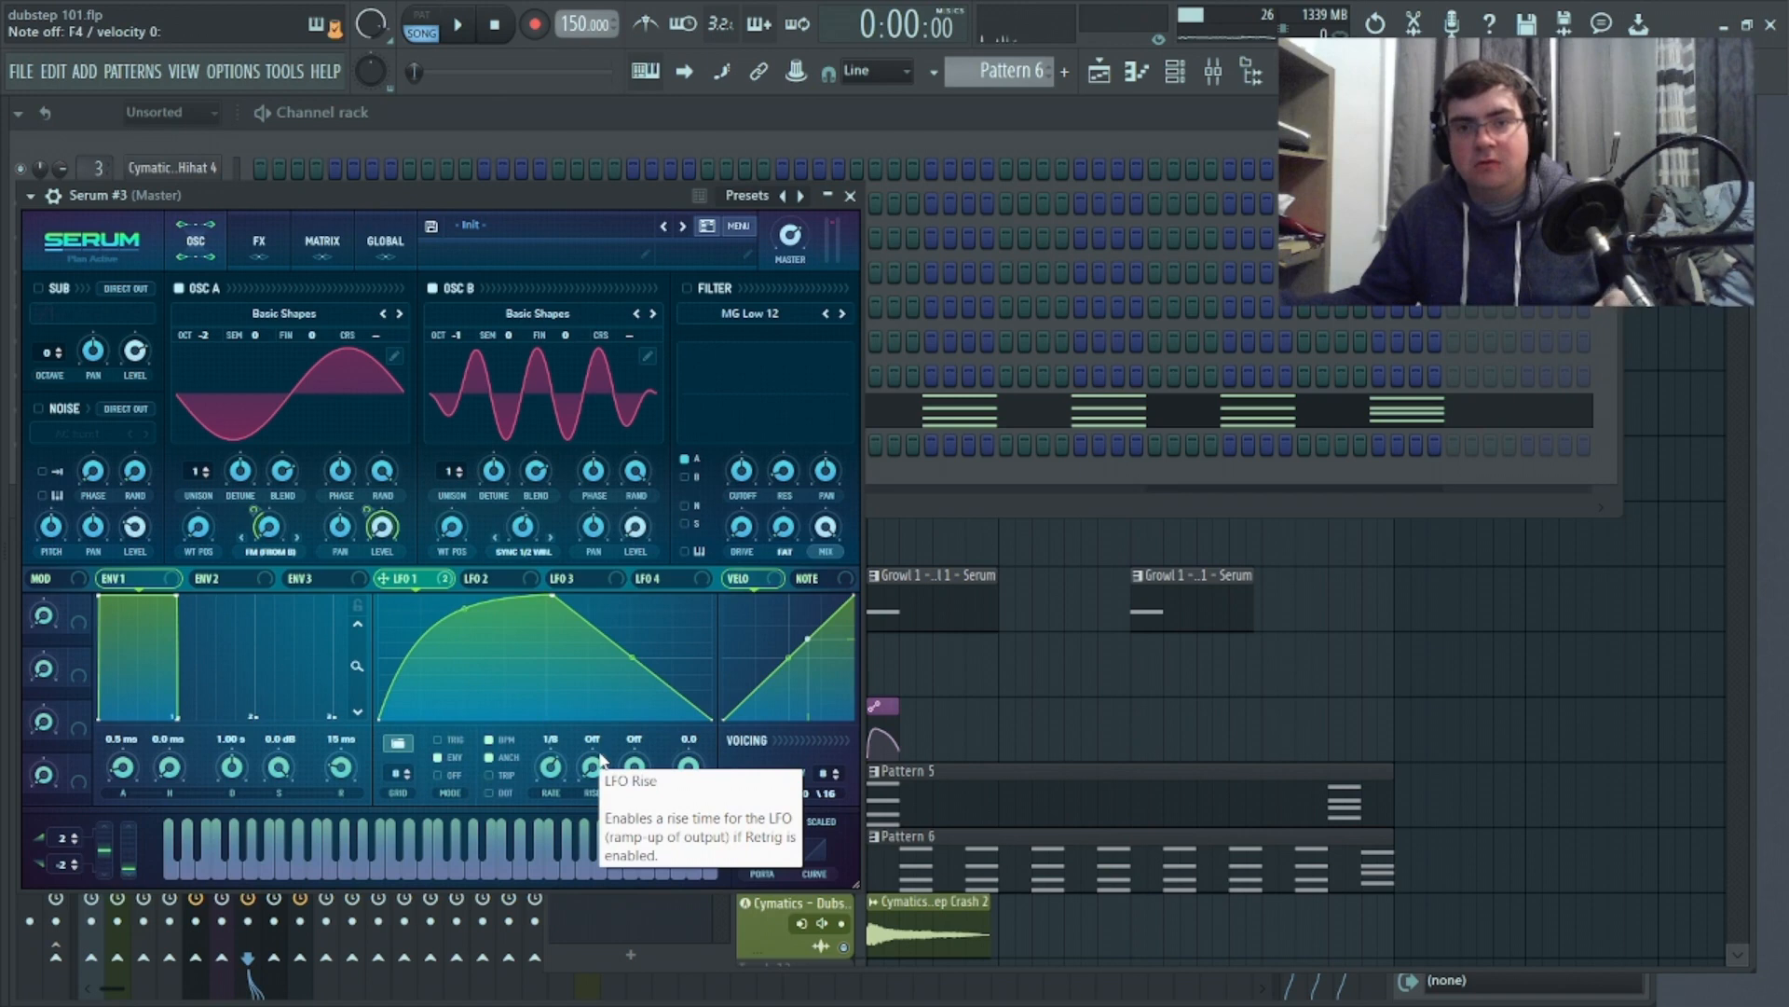
Enable the filter as HP 12, assign LFO 1 to a lowered cutoff, and set the resonance to 23%
click(689, 287)
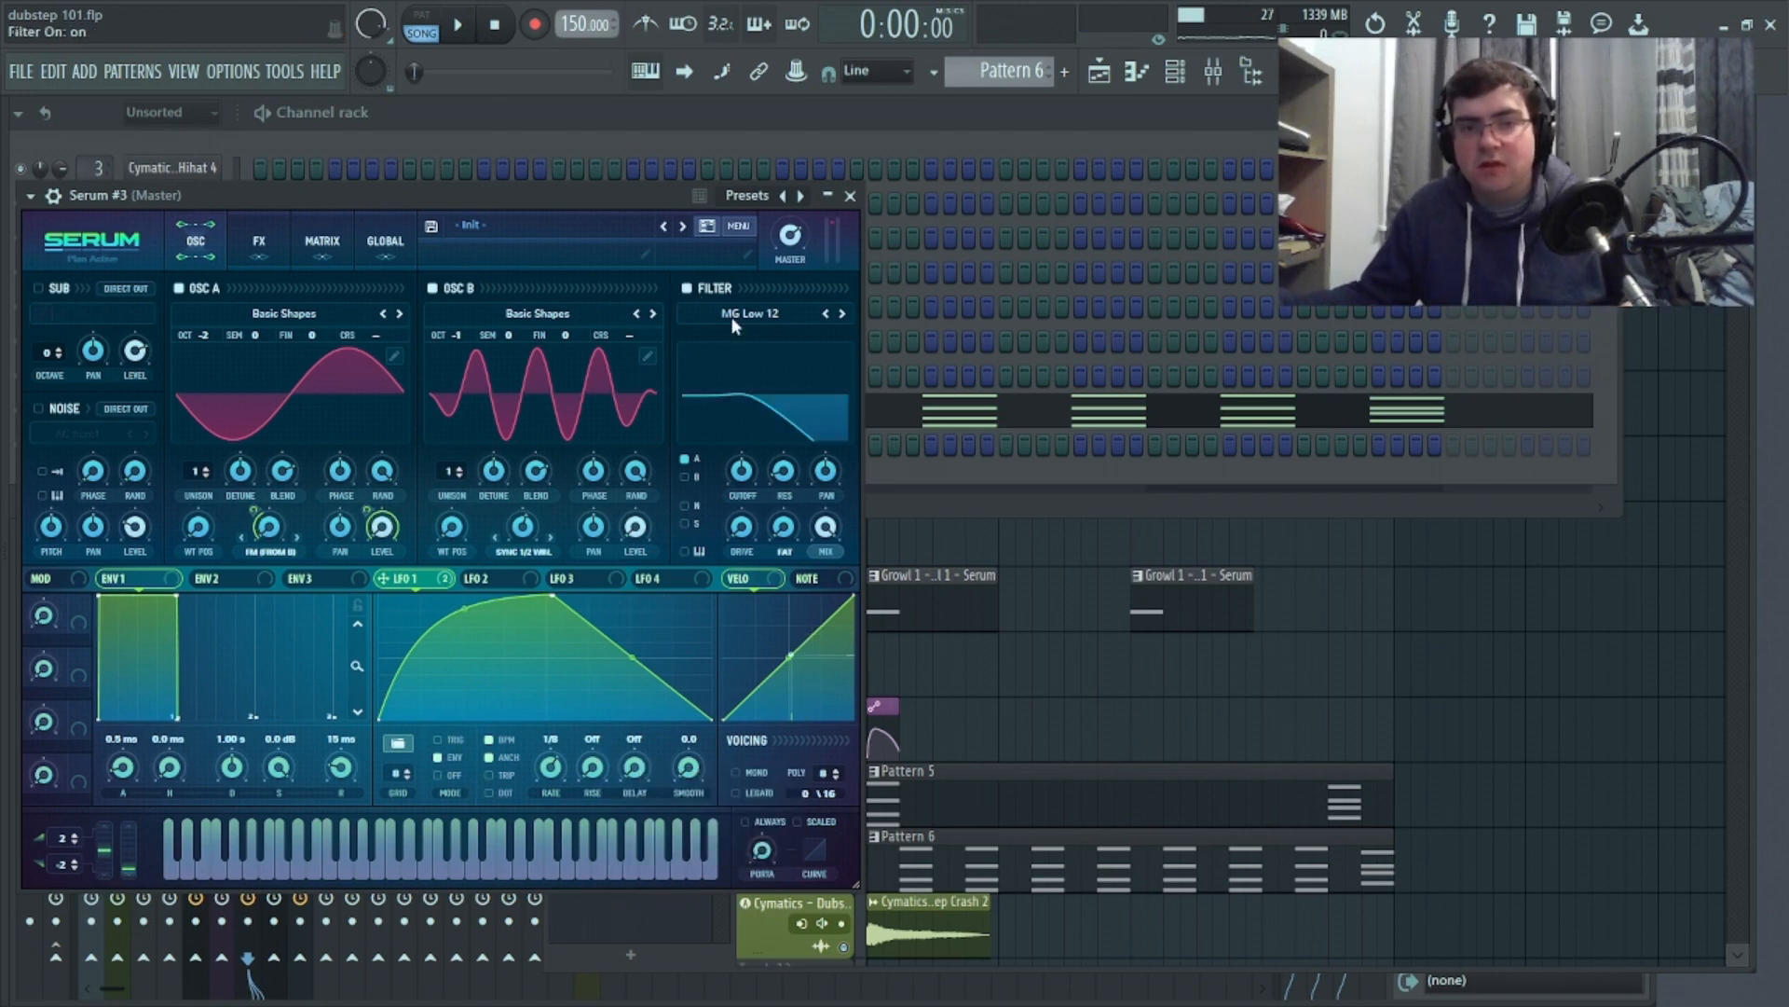
click(731, 316)
mouse_move(773, 361)
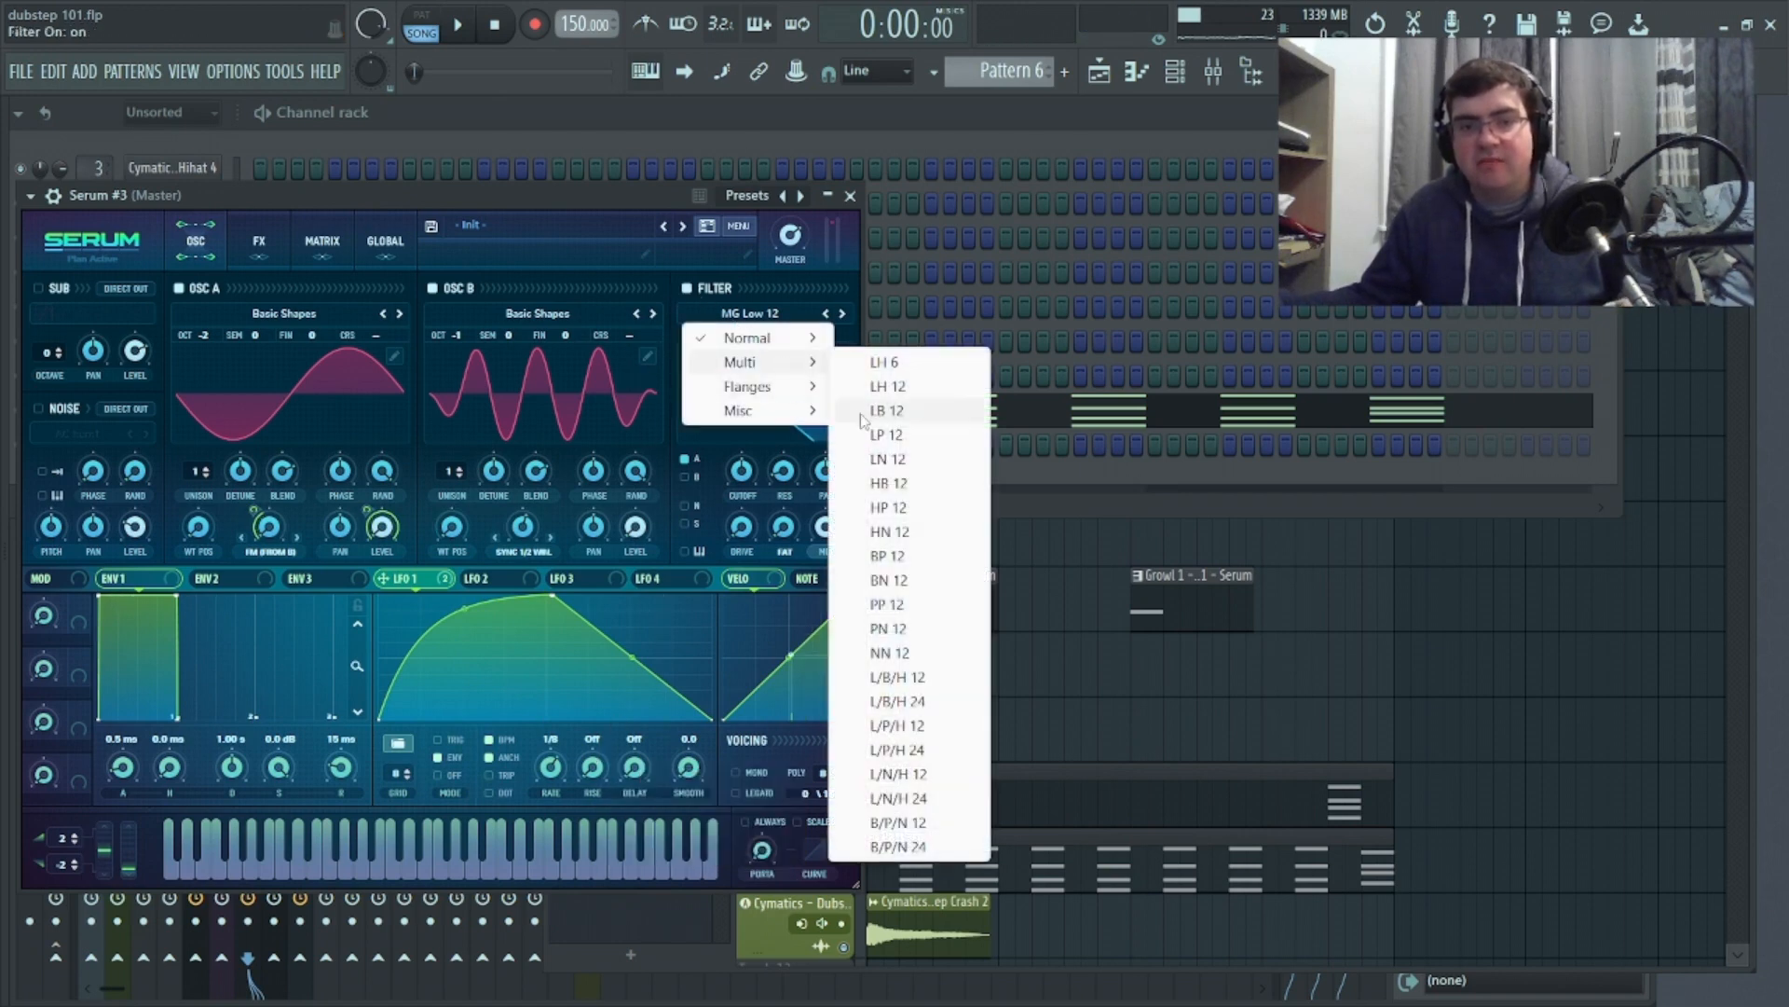
click(896, 507)
drag(747, 454, 746, 404)
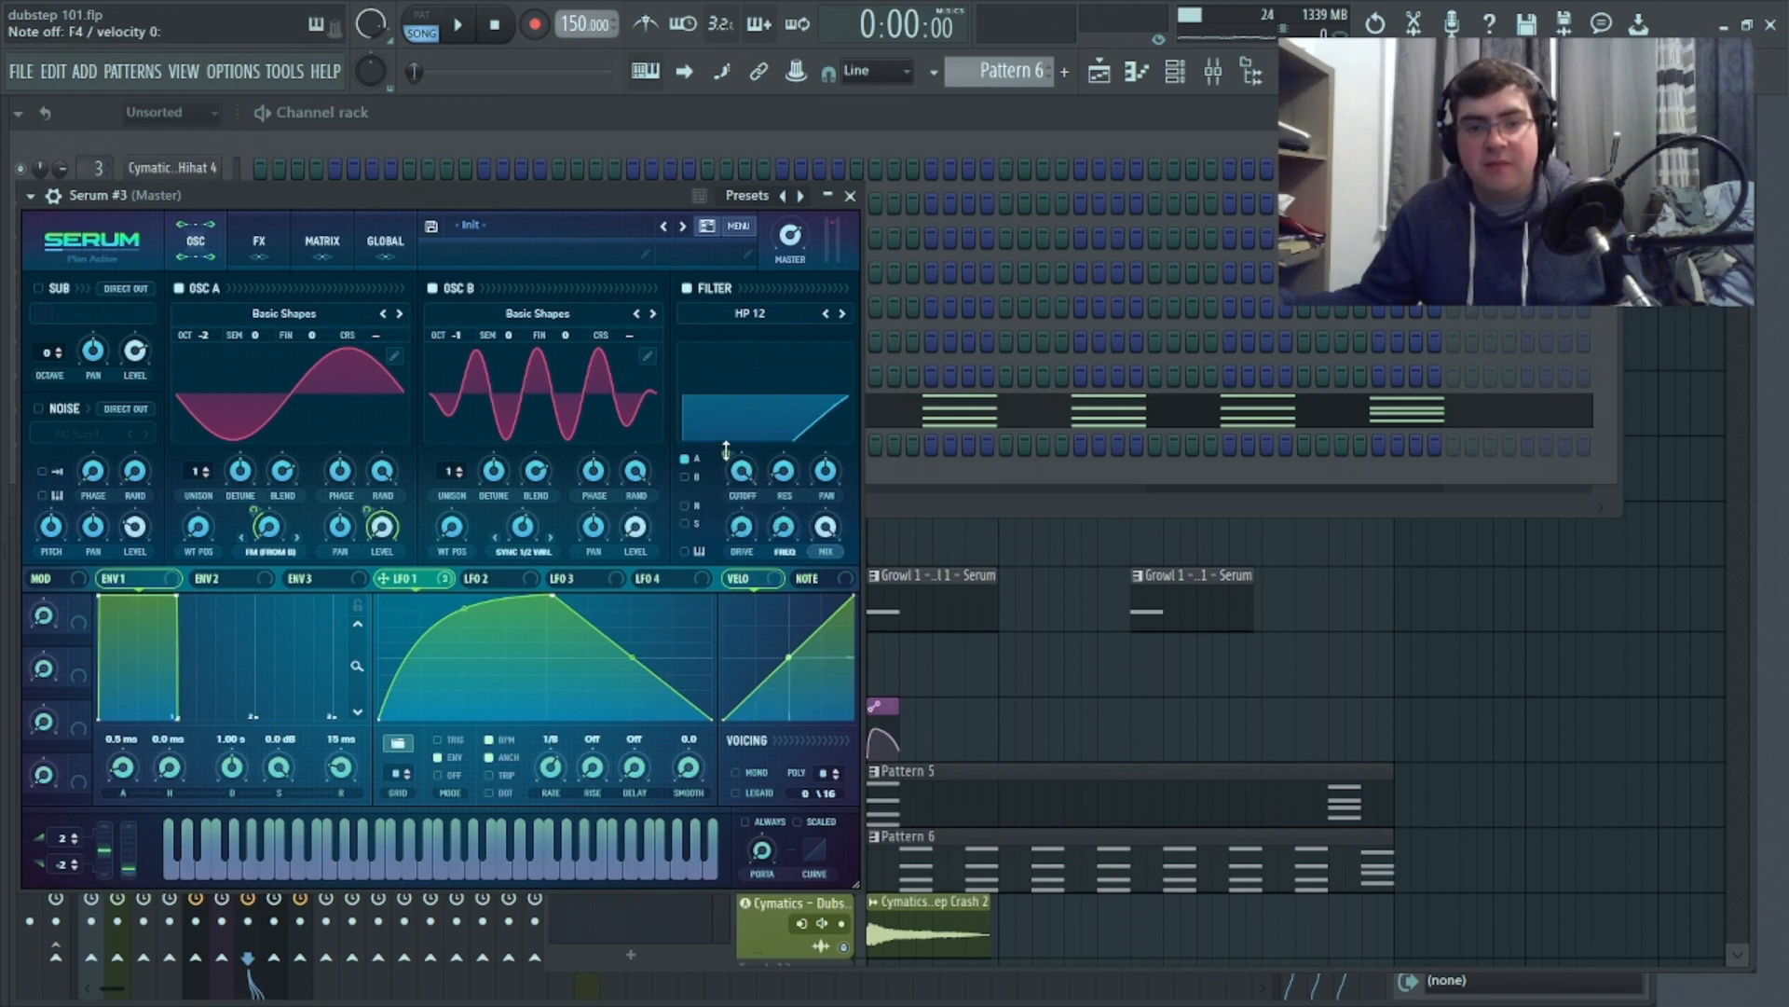
drag(726, 450, 718, 514)
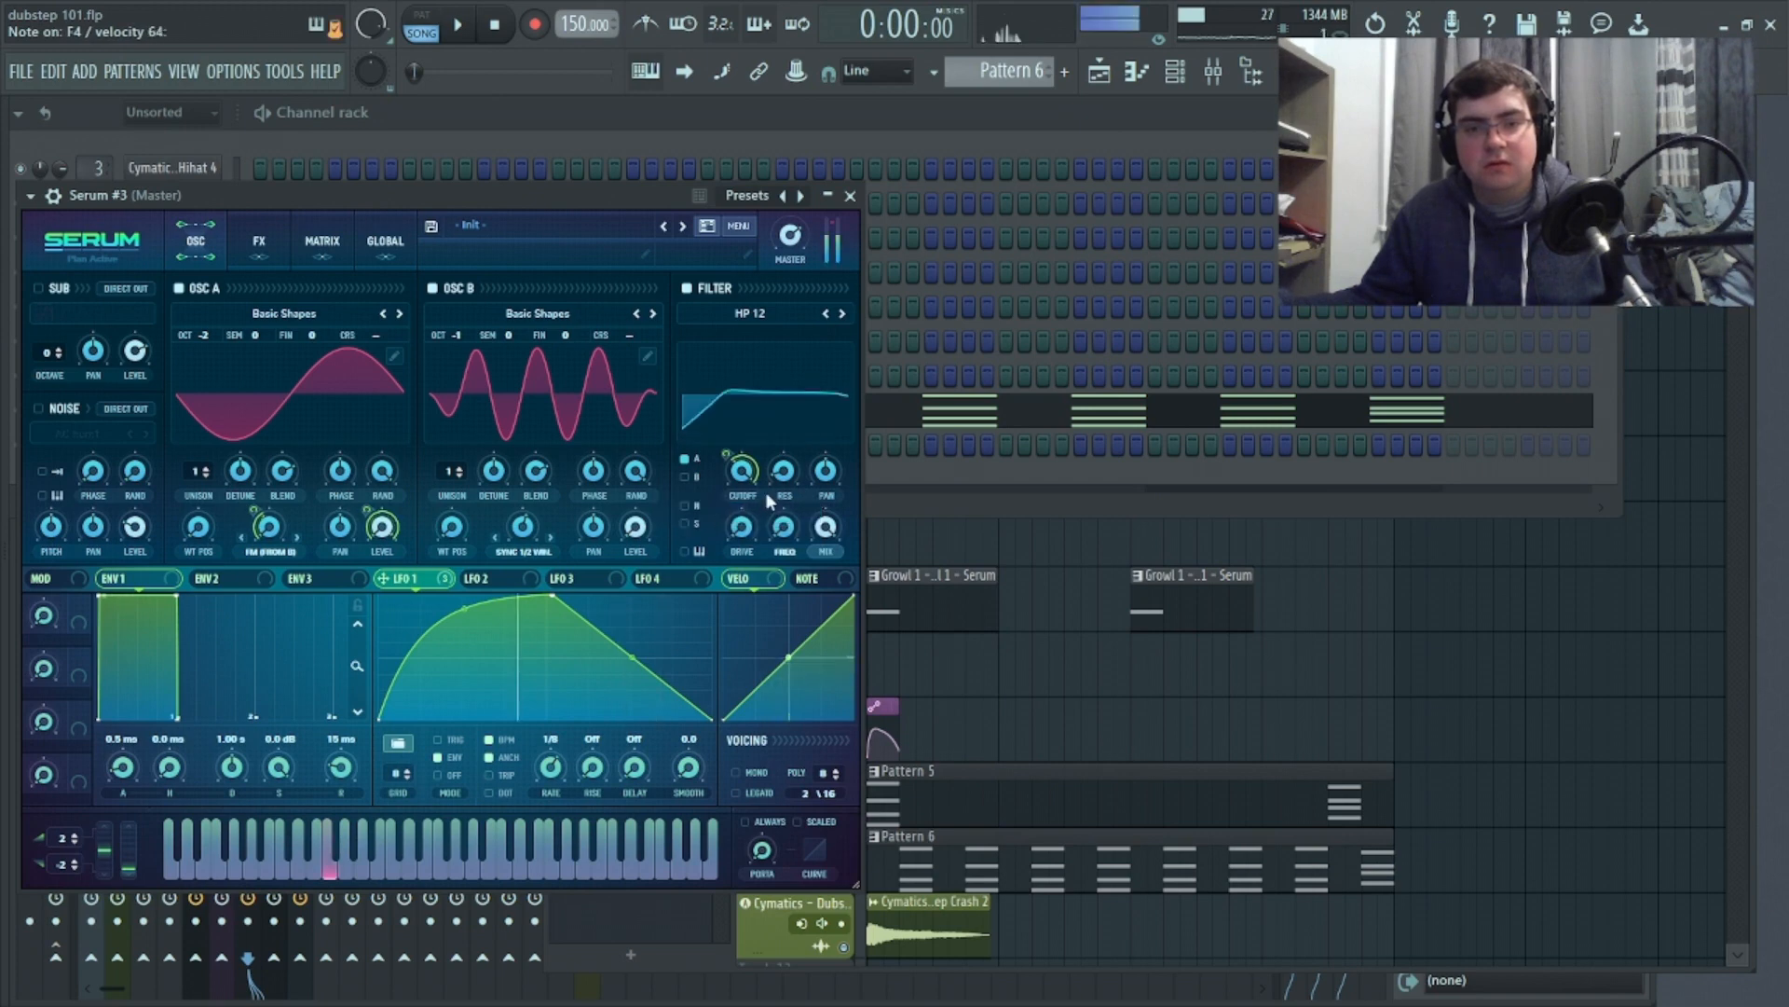
drag(784, 395, 778, 456)
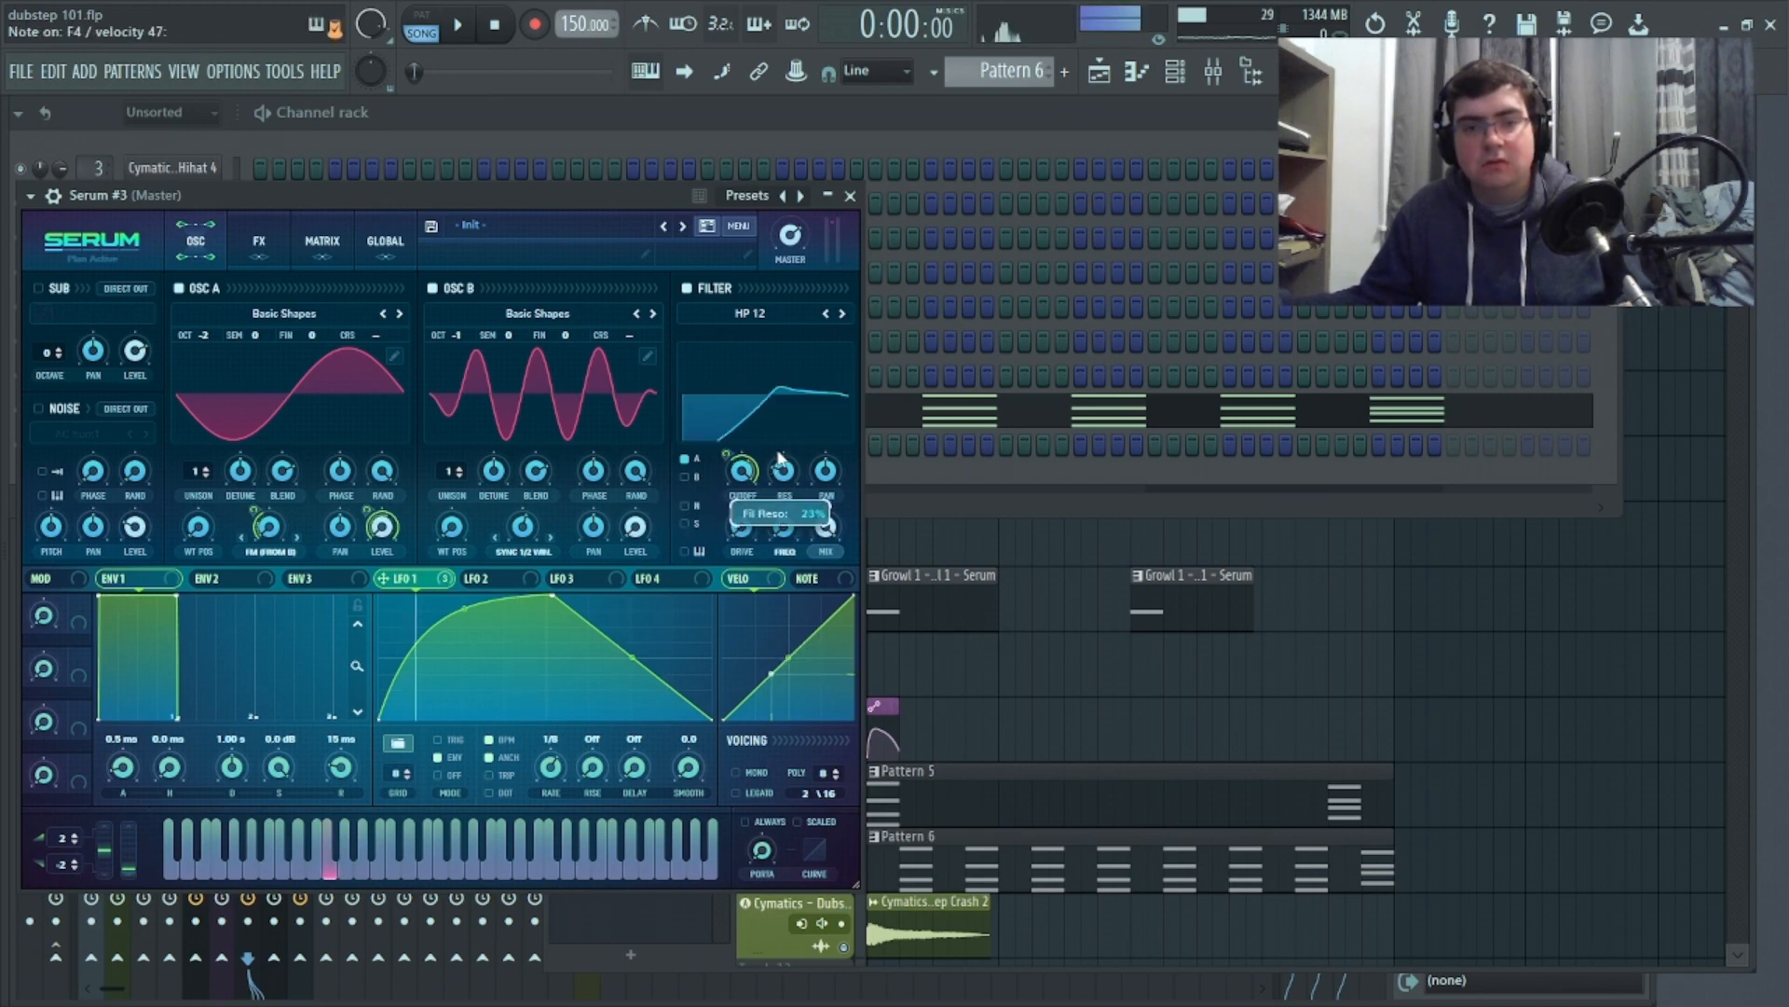
Change the filter type to LN 12, set its cutoff to 14 Hz, and adjust LFO 1's modulation amount on the cutoff
click(769, 317)
mouse_move(797, 365)
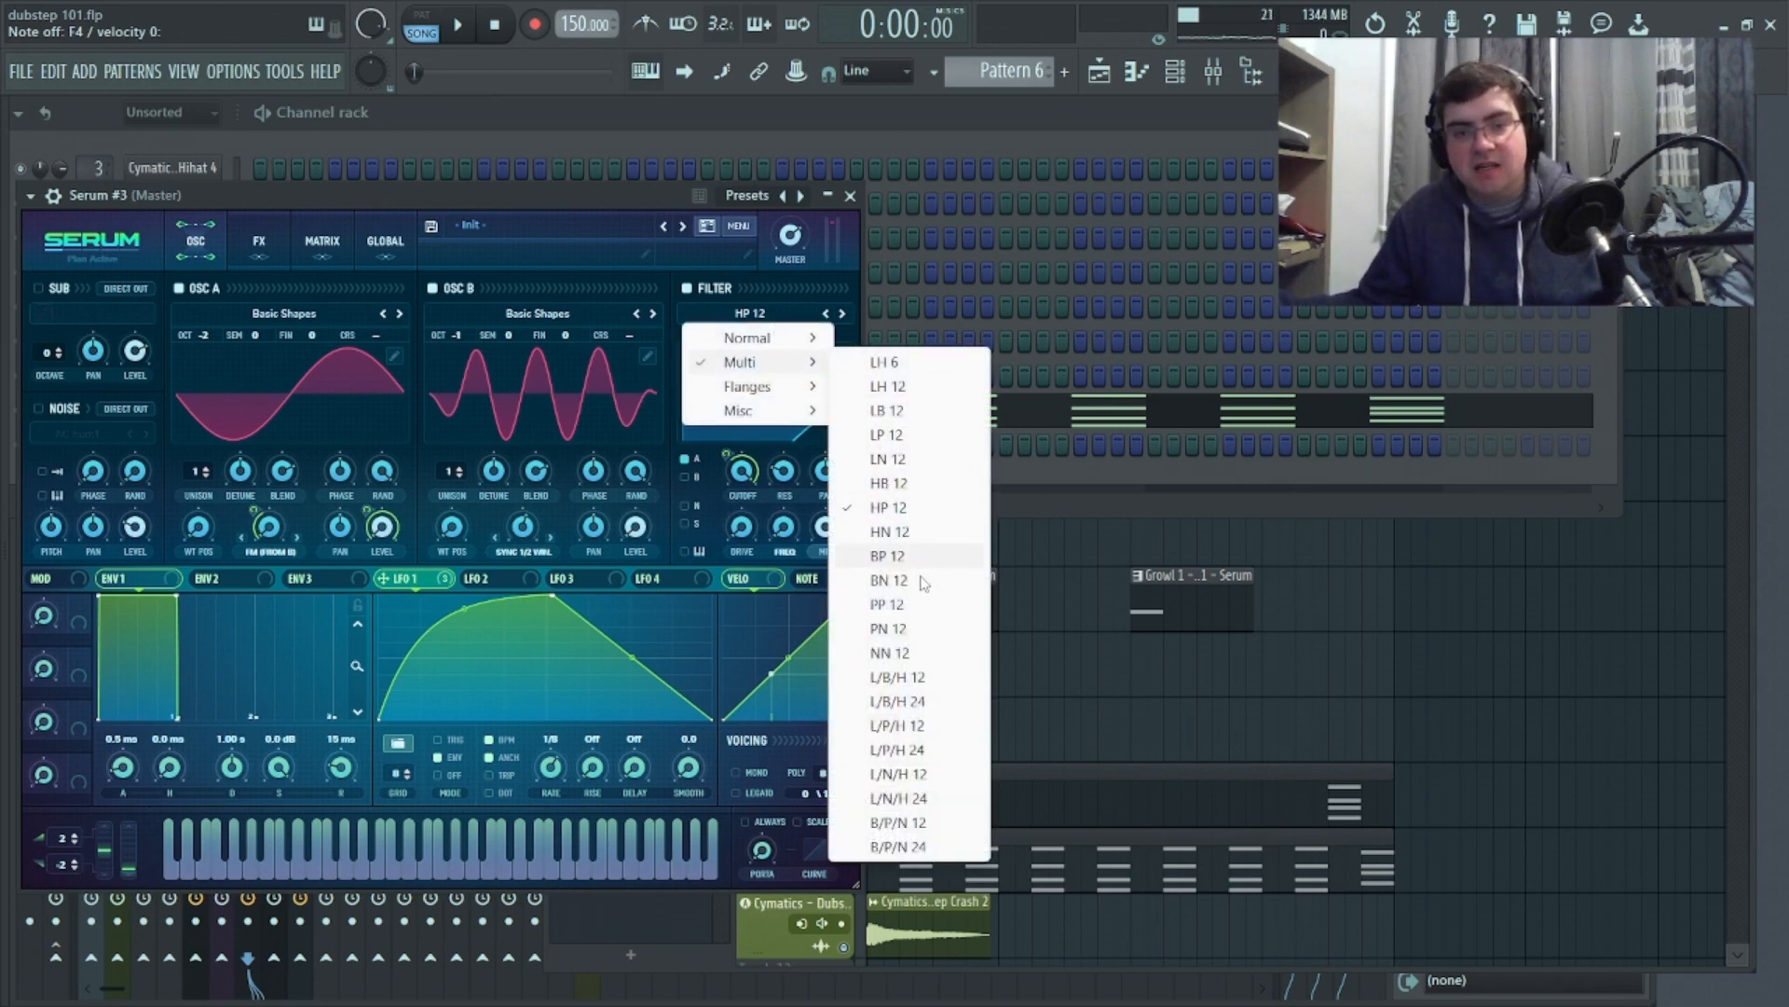
click(923, 462)
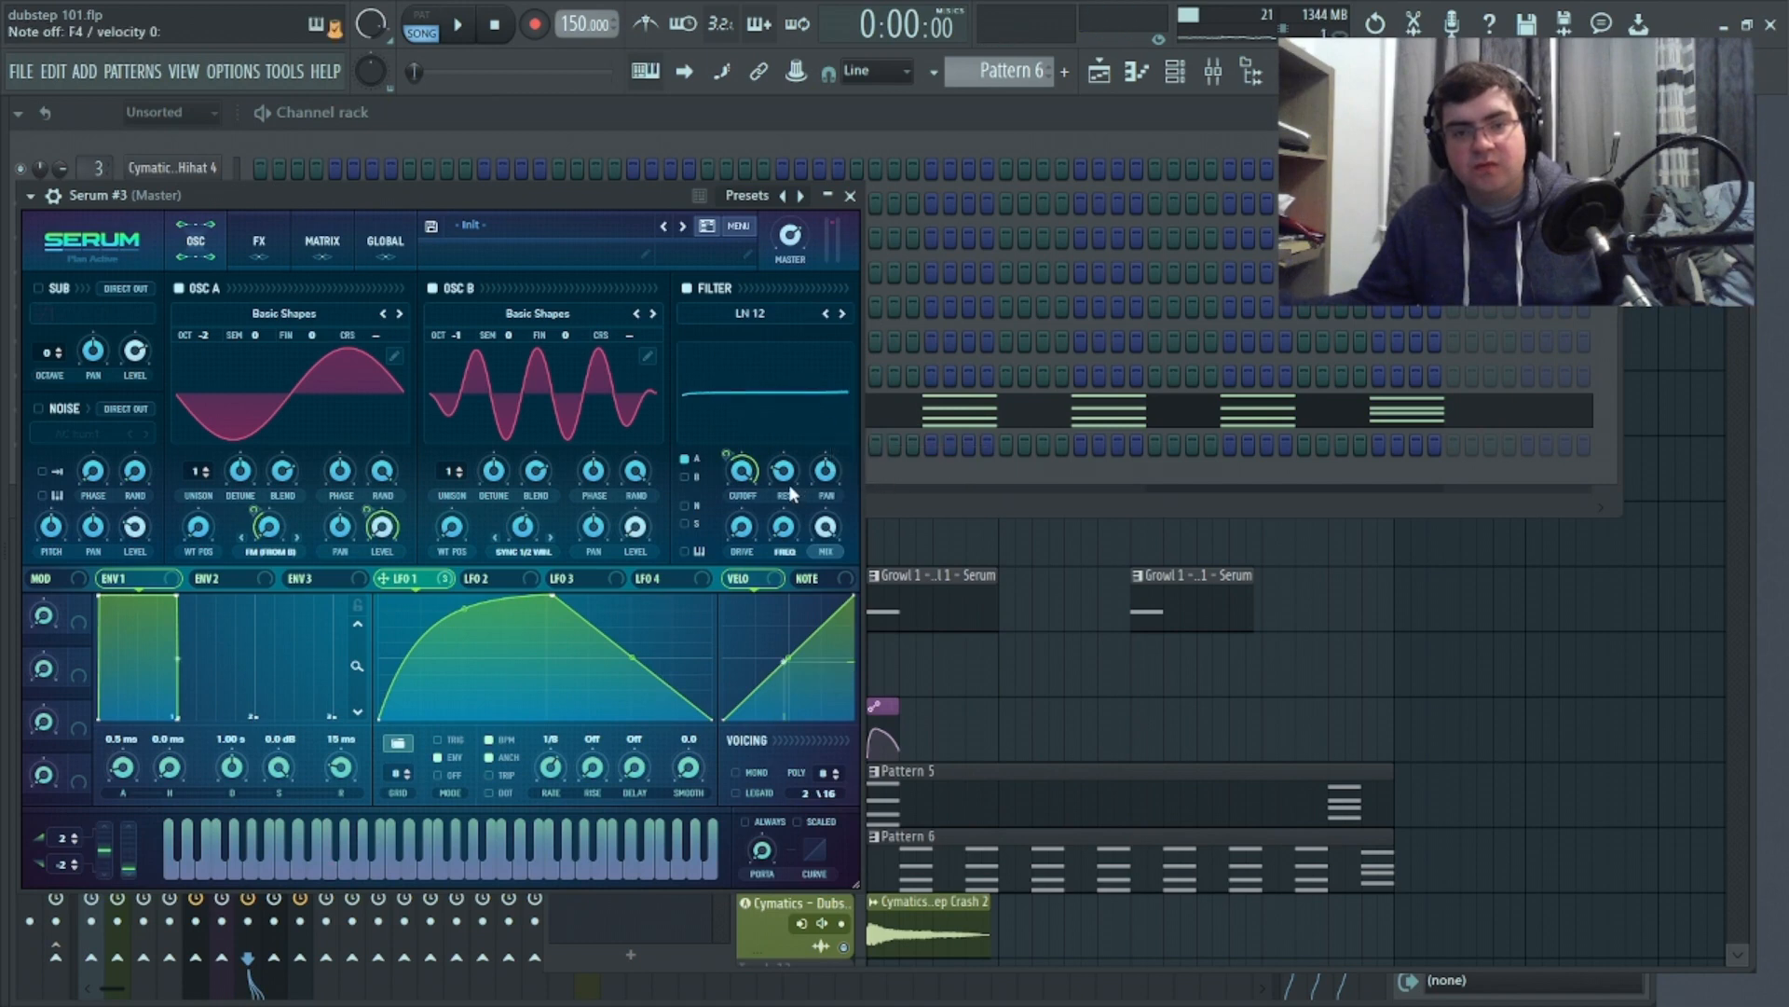
drag(725, 534, 725, 535)
drag(727, 456, 737, 522)
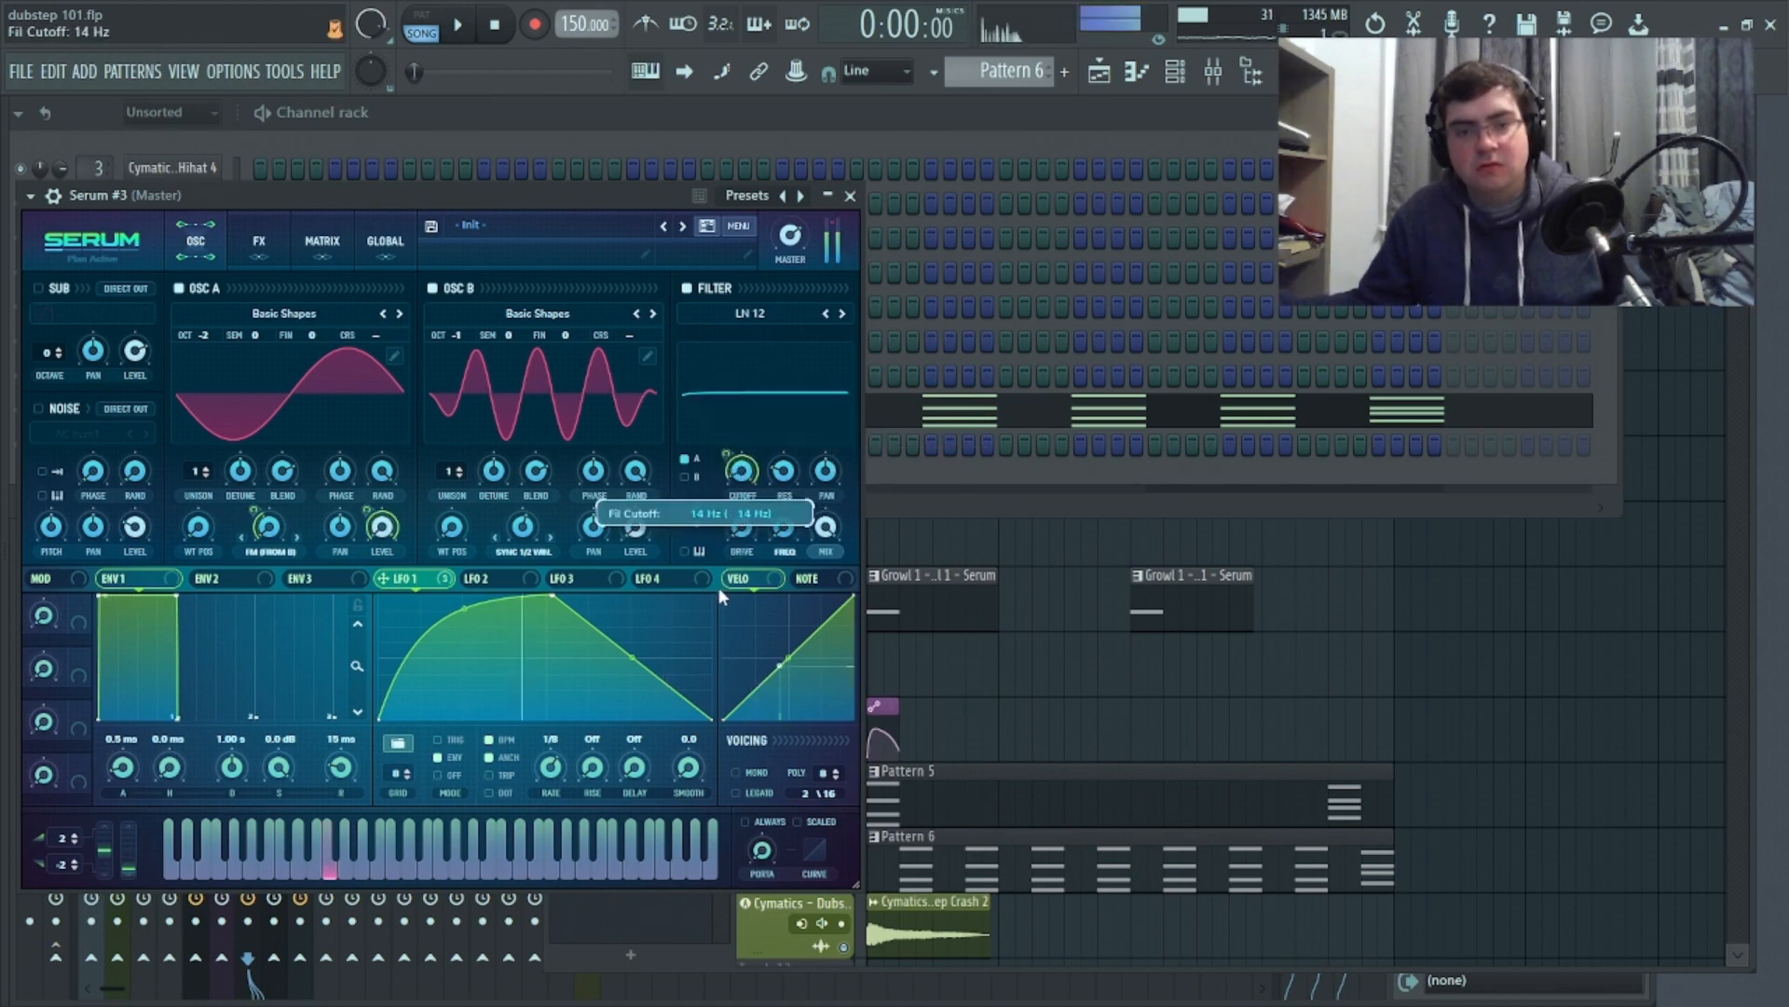
drag(727, 457, 725, 489)
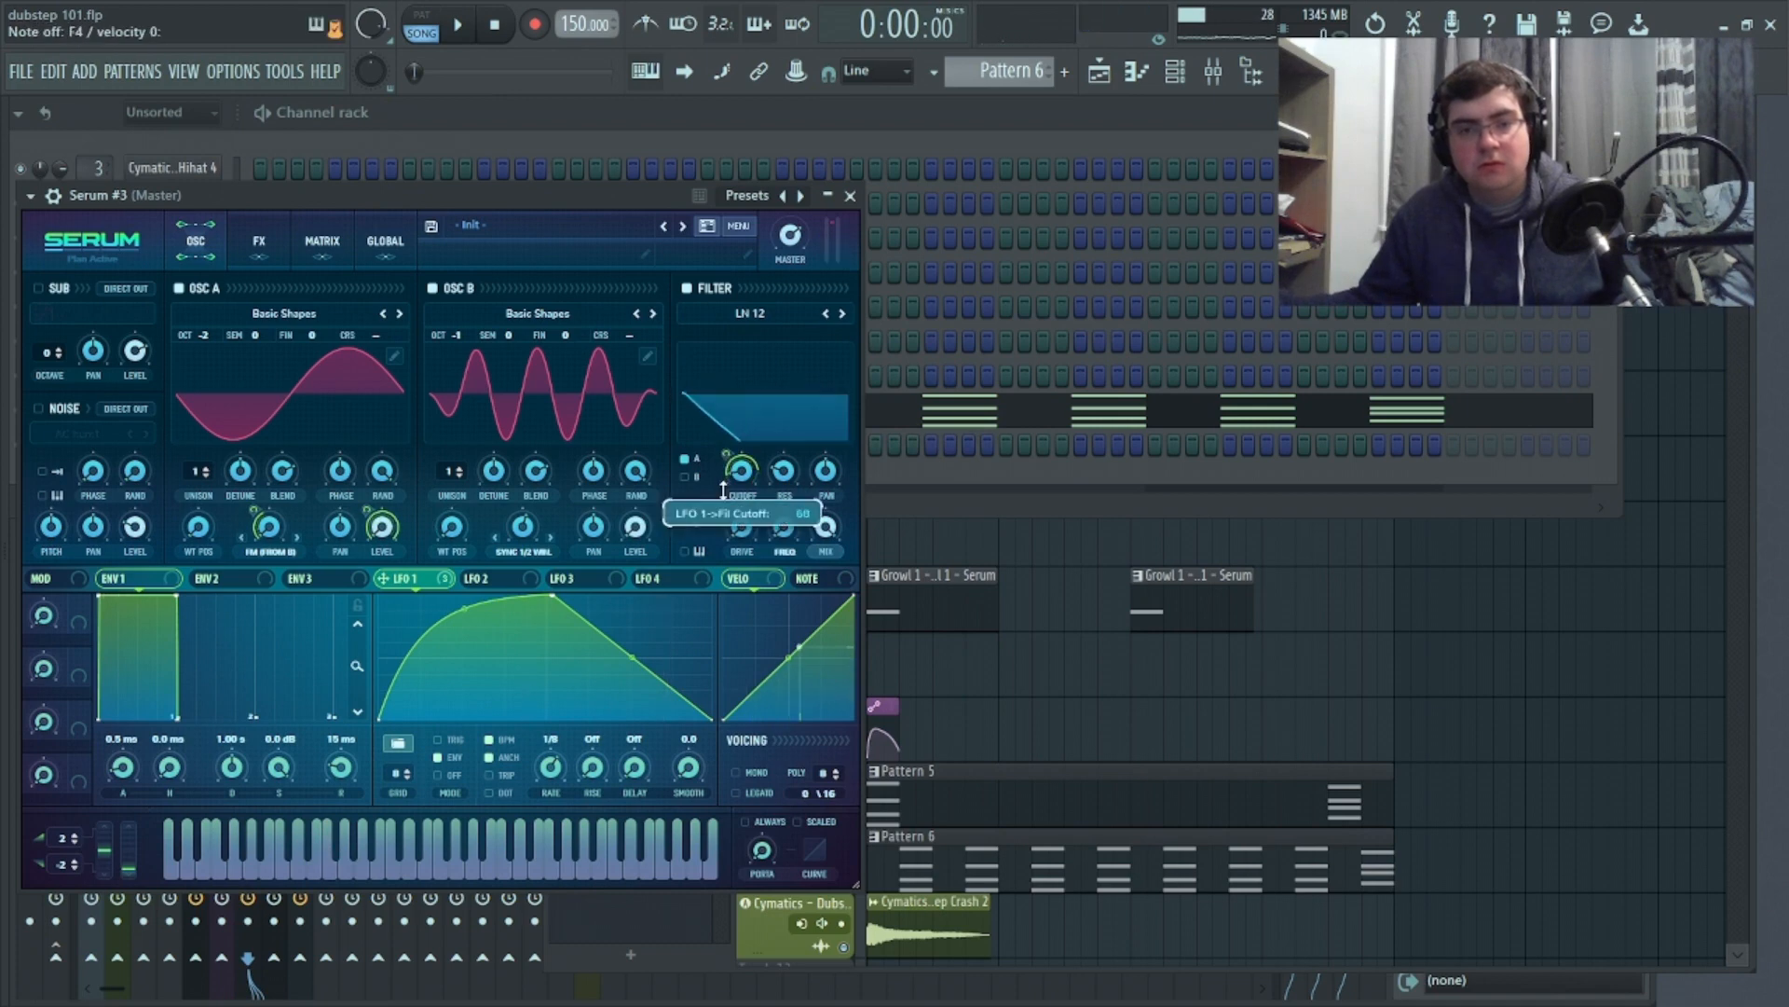
Set oscillator A to 4 unison voices and lower its detune
drag(205, 478, 210, 434)
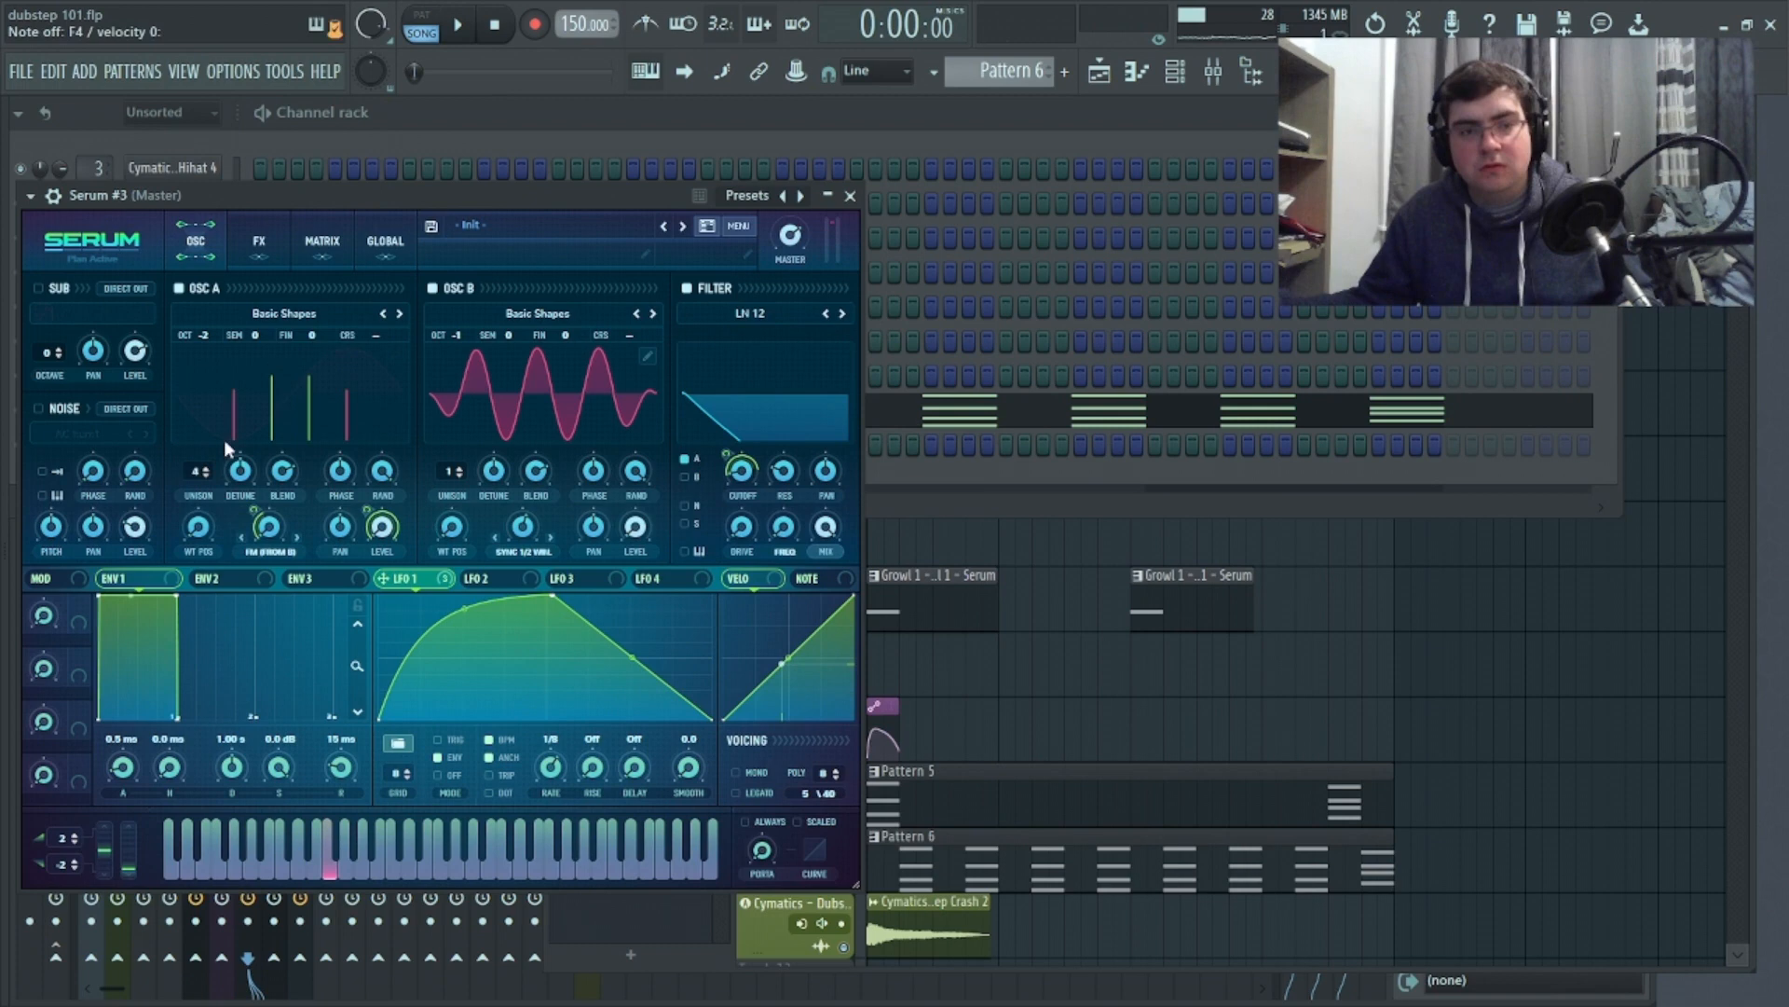
drag(240, 471, 250, 516)
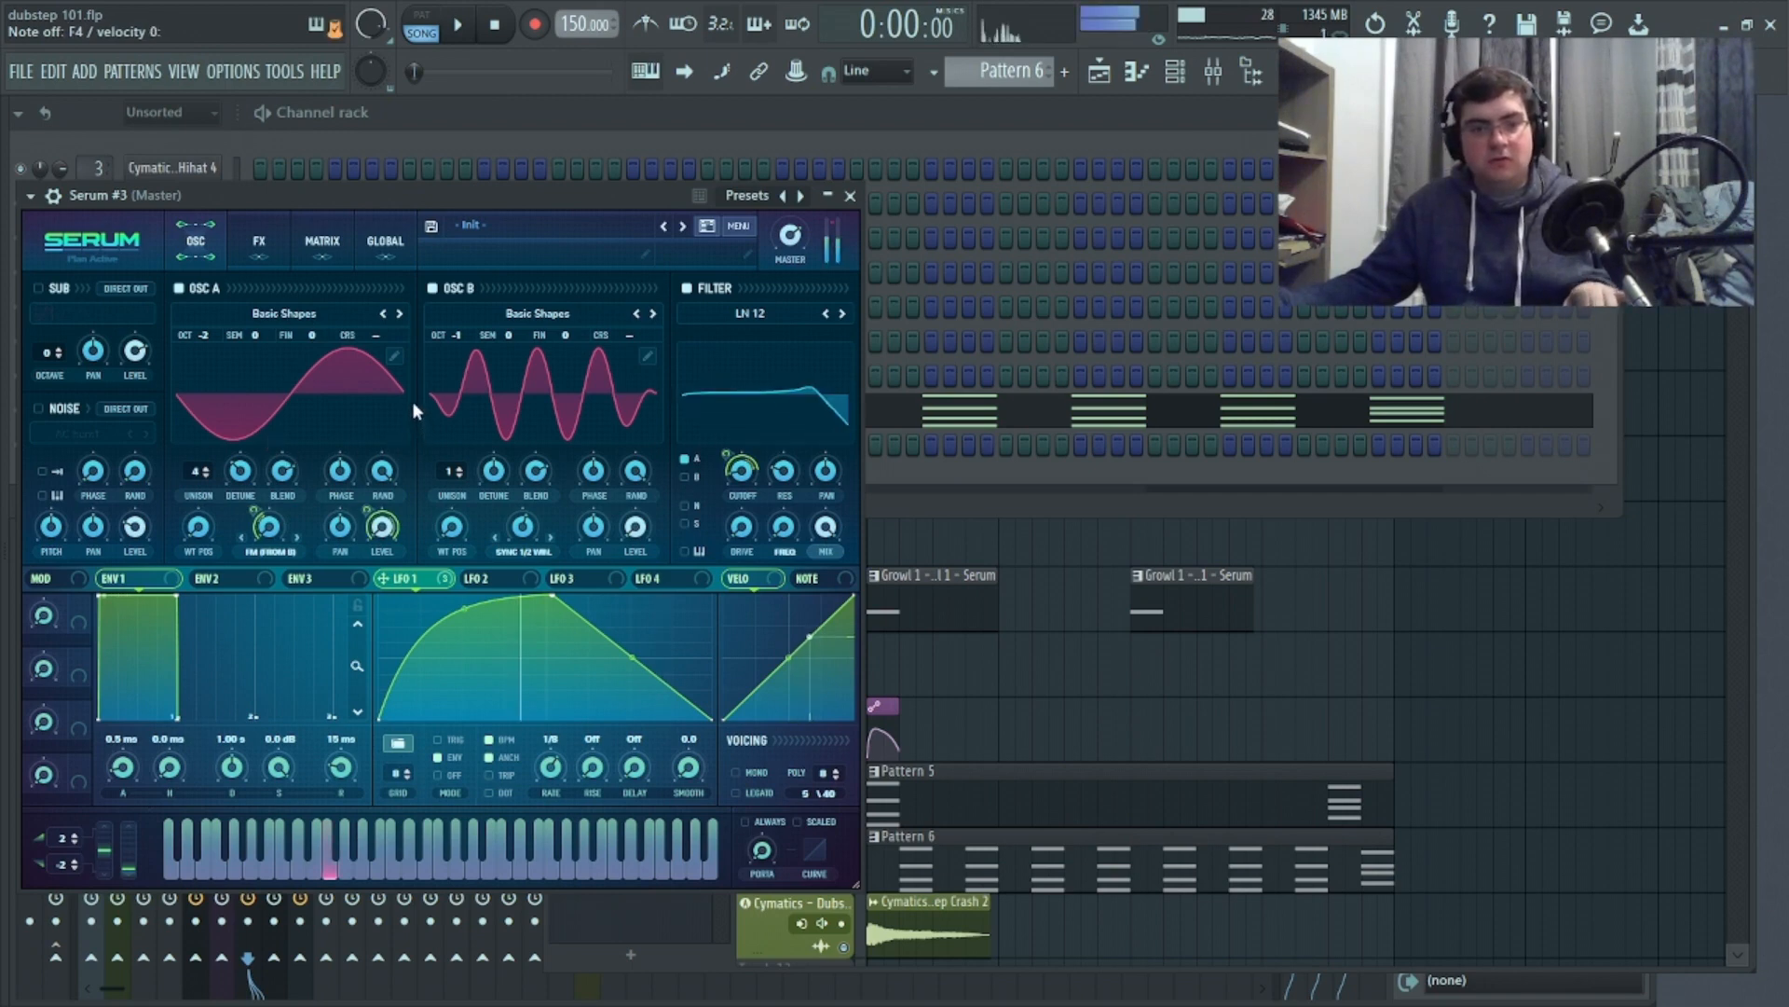
Enable the Hyper/Dimension effect and assign LFO 1 to the Dimension mix with an amount of 51
click(255, 247)
click(45, 293)
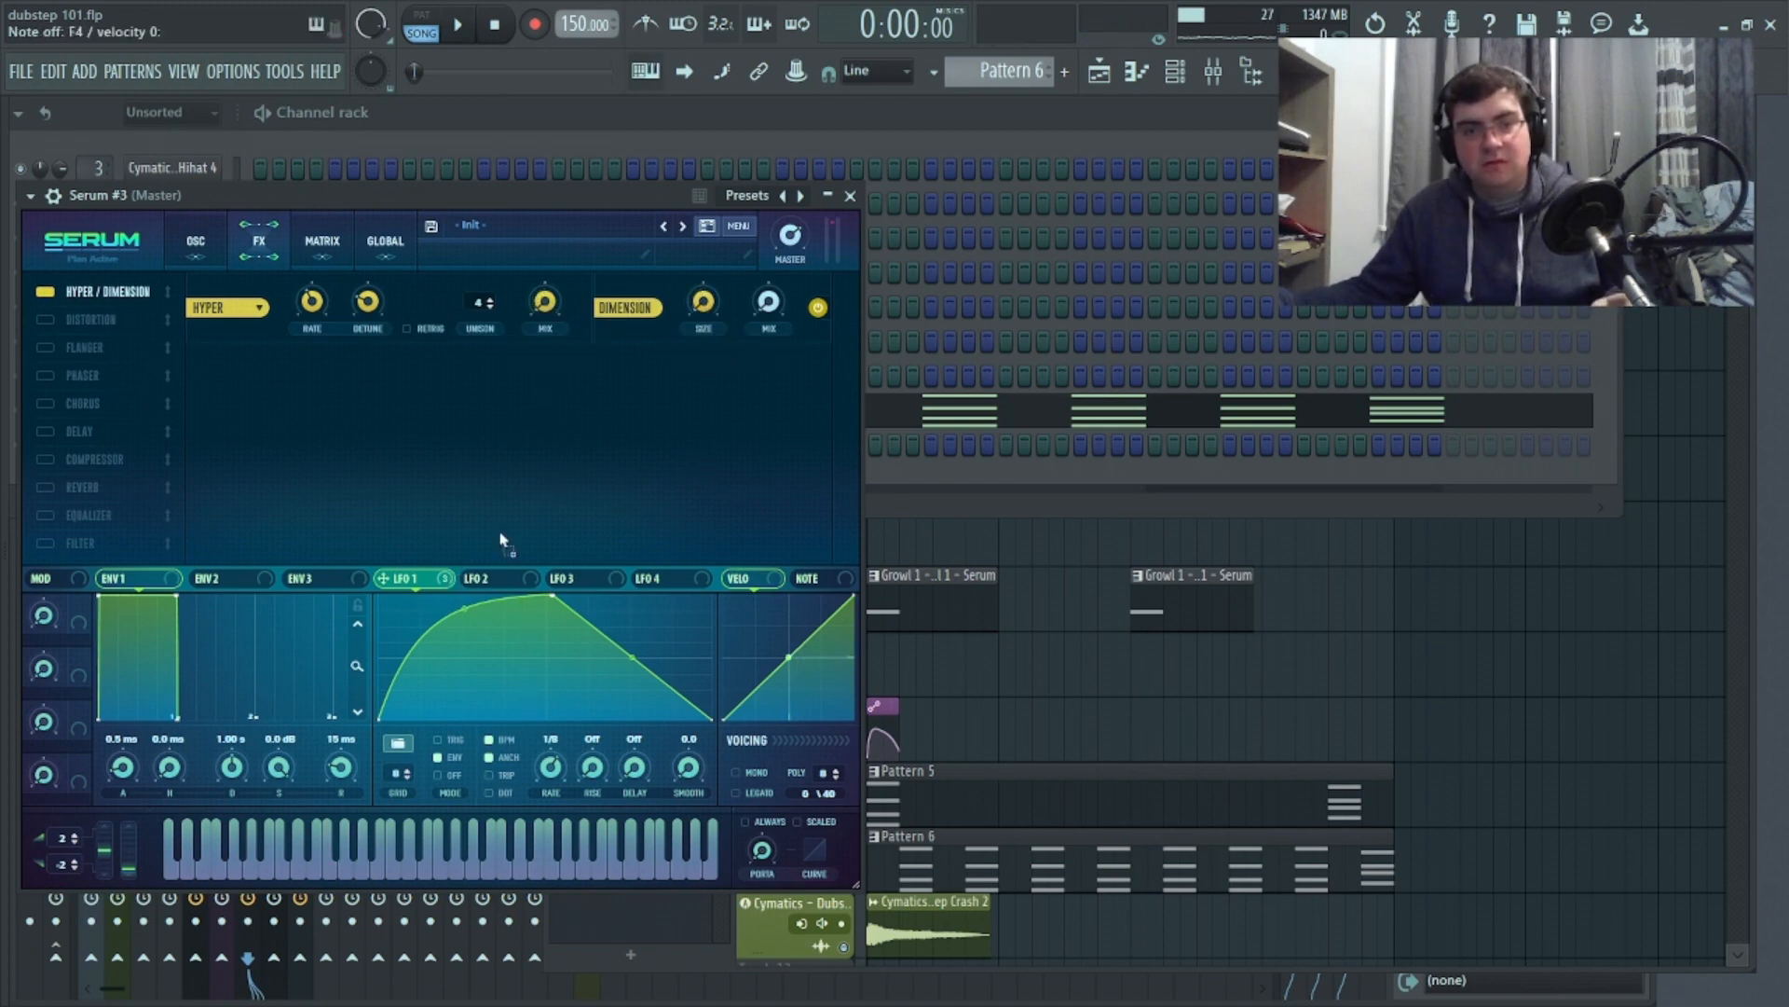
drag(757, 300, 757, 279)
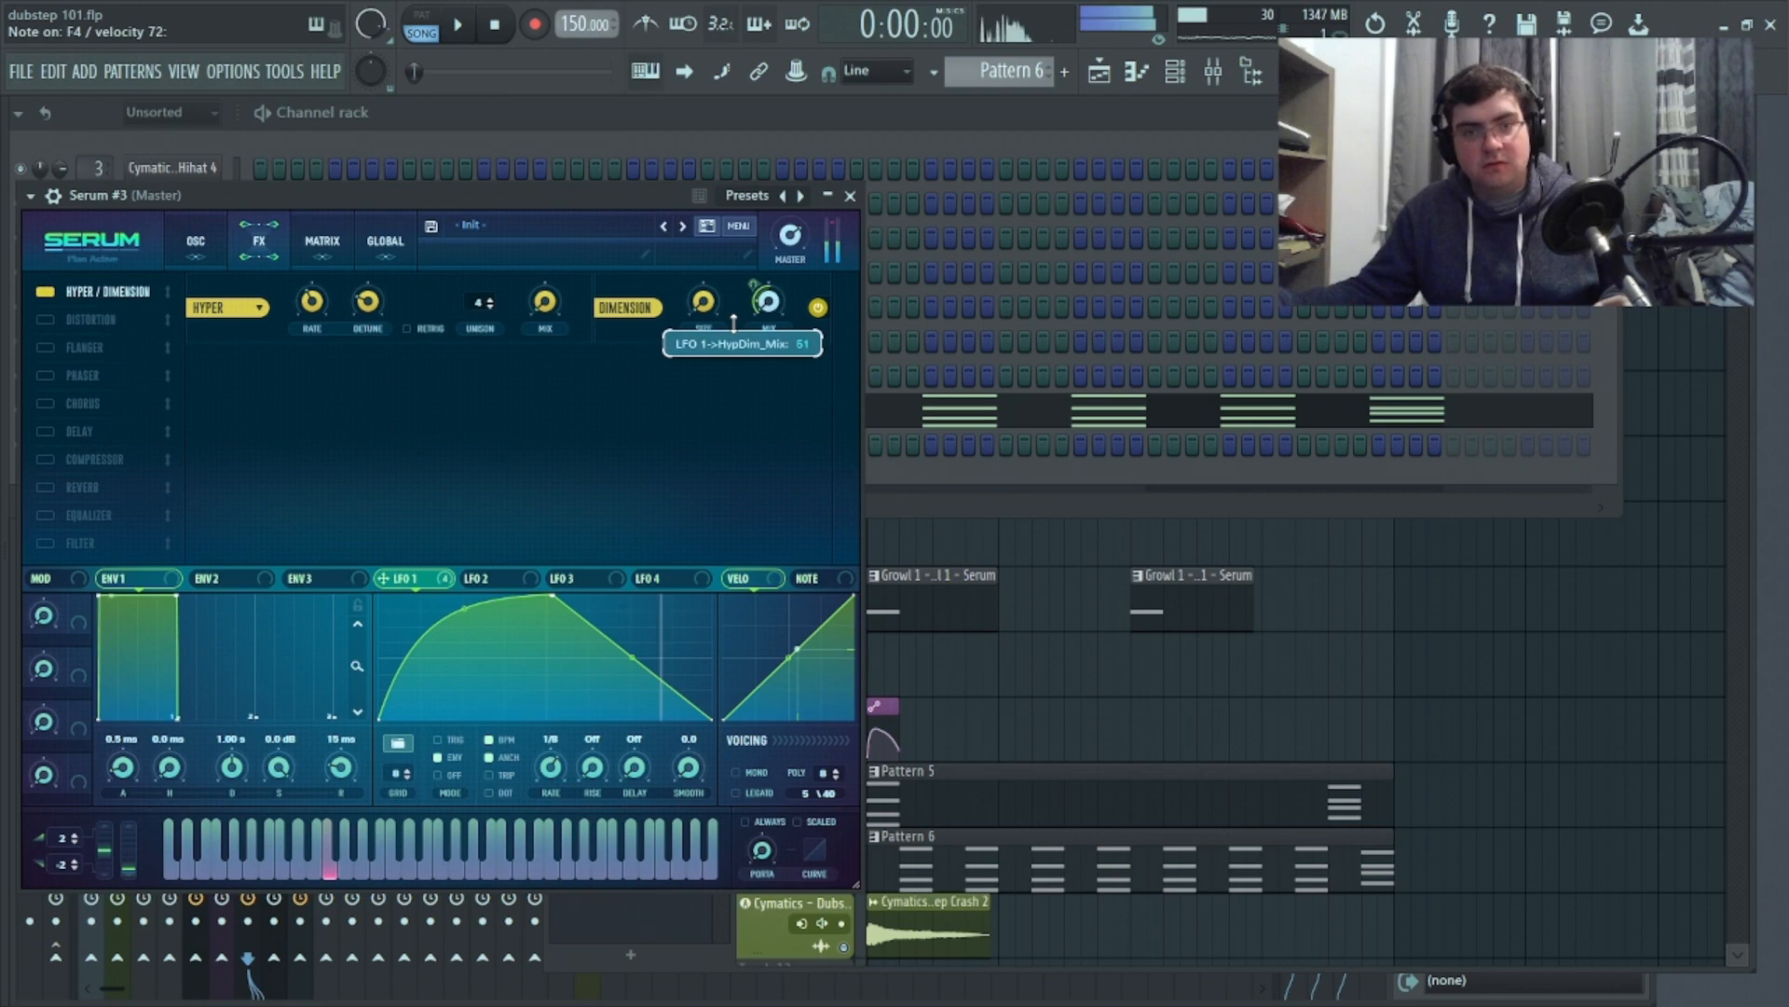
Enable Distortion in HardClip mode with 0% drive, and assign LFO 1 to the drive
click(45, 320)
click(333, 380)
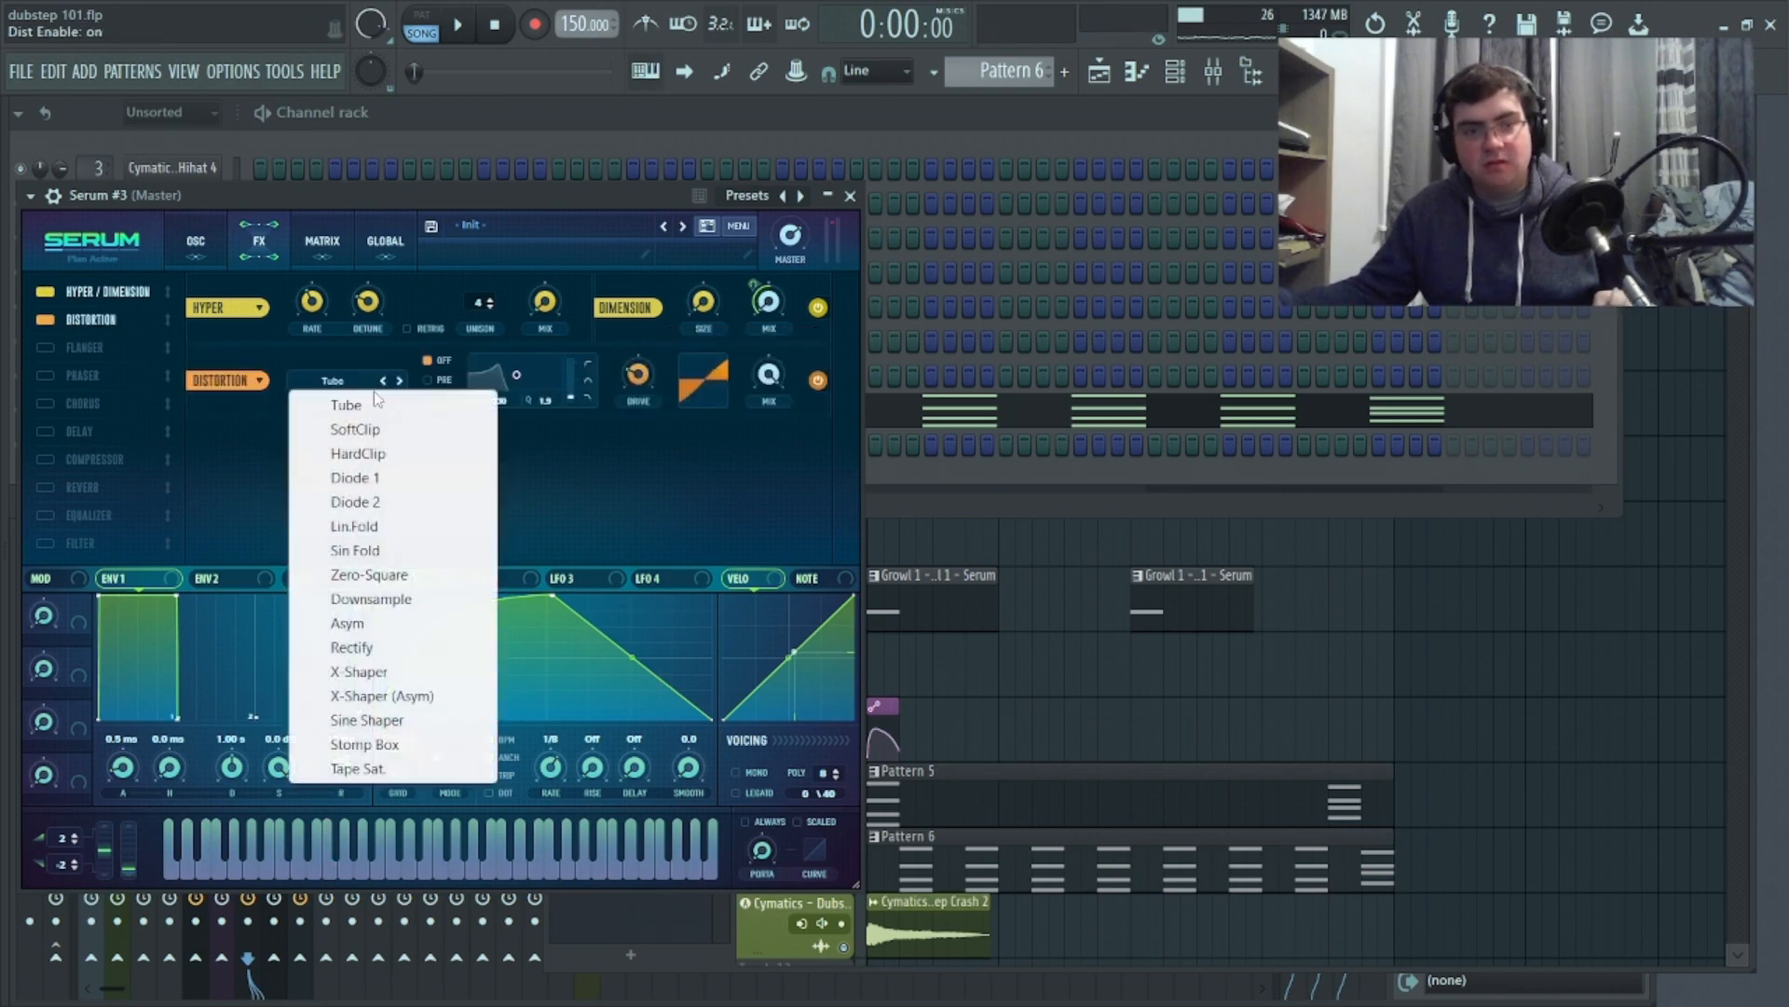
click(354, 456)
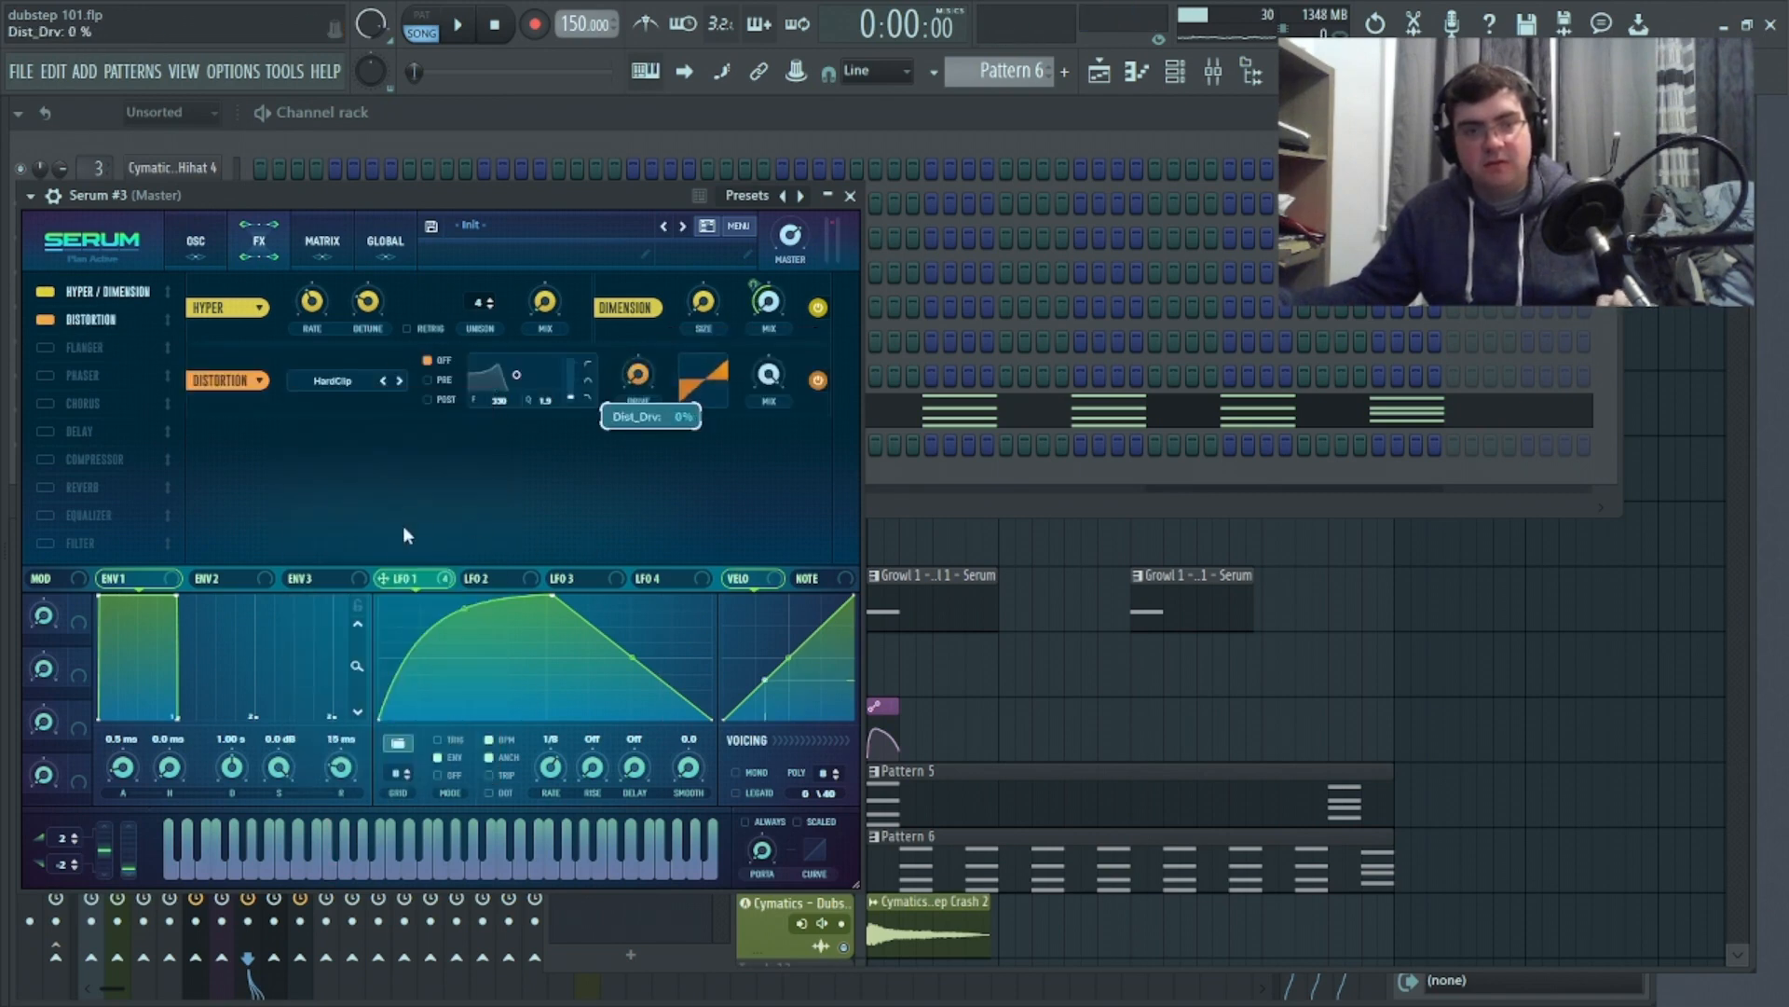
drag(625, 393, 616, 377)
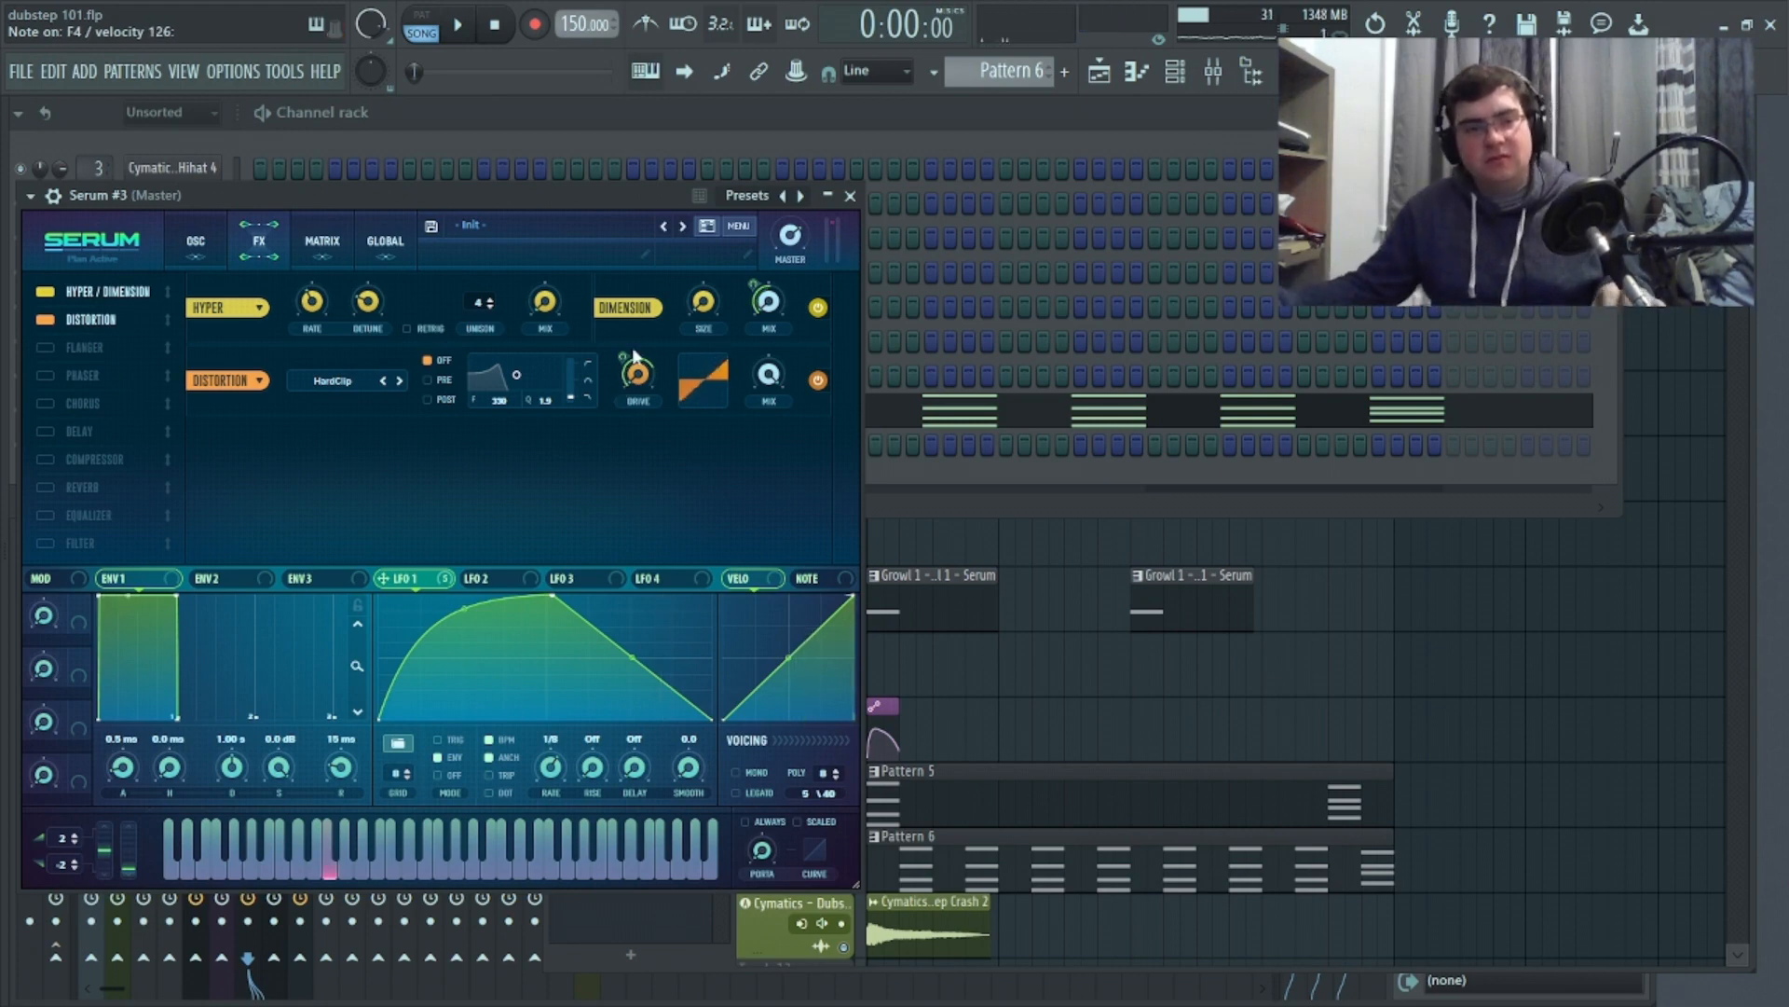
Enable the compressor in multiband mode, set its threshold to -13.5 dB, and adjust the multiband levels
click(44, 459)
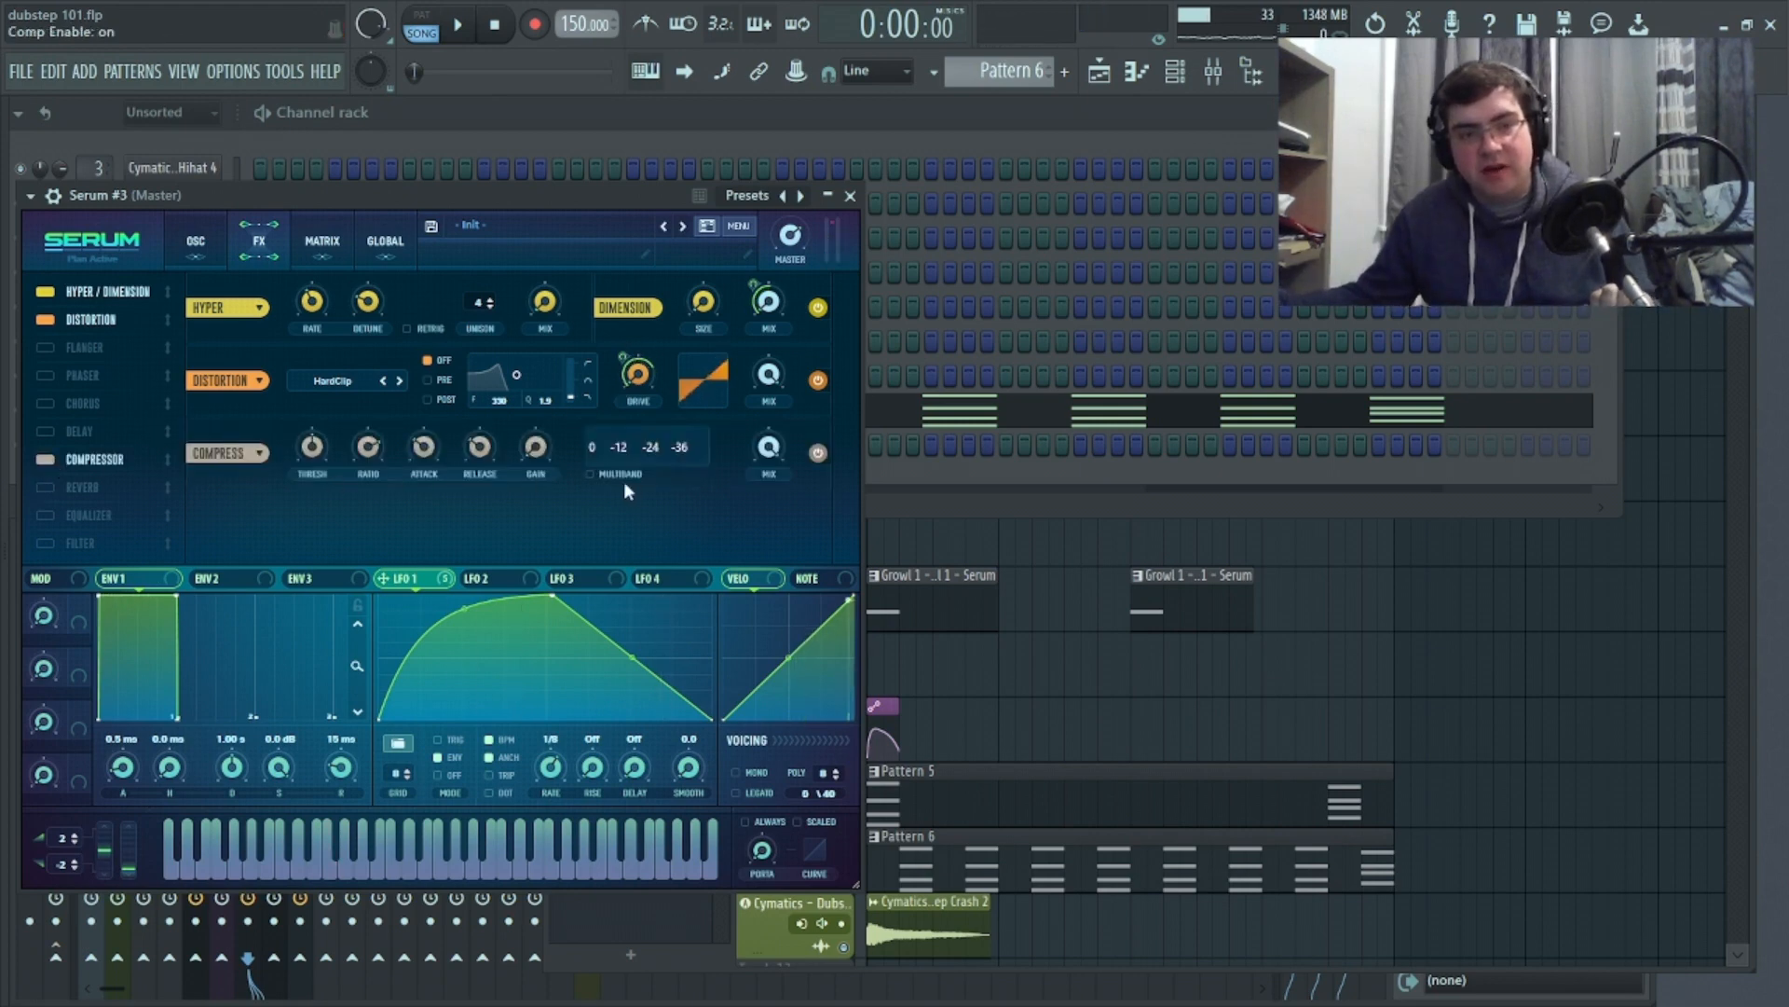
click(591, 473)
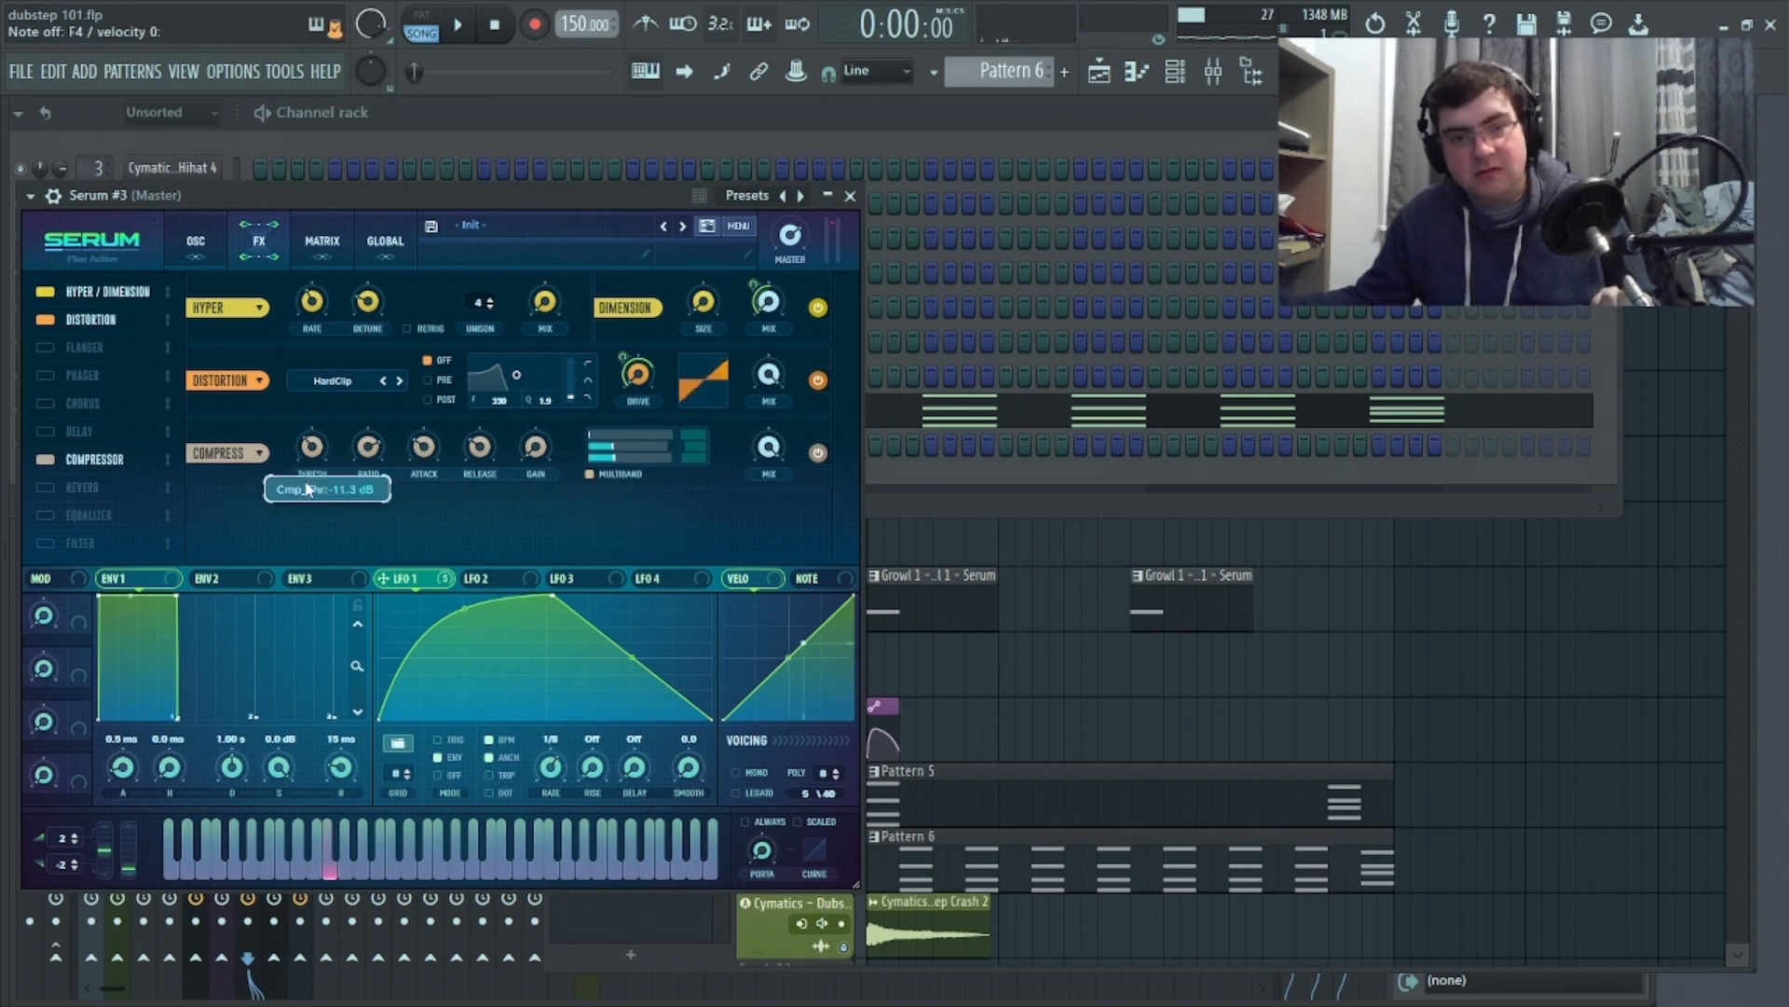
scroll(309, 485, down, 2)
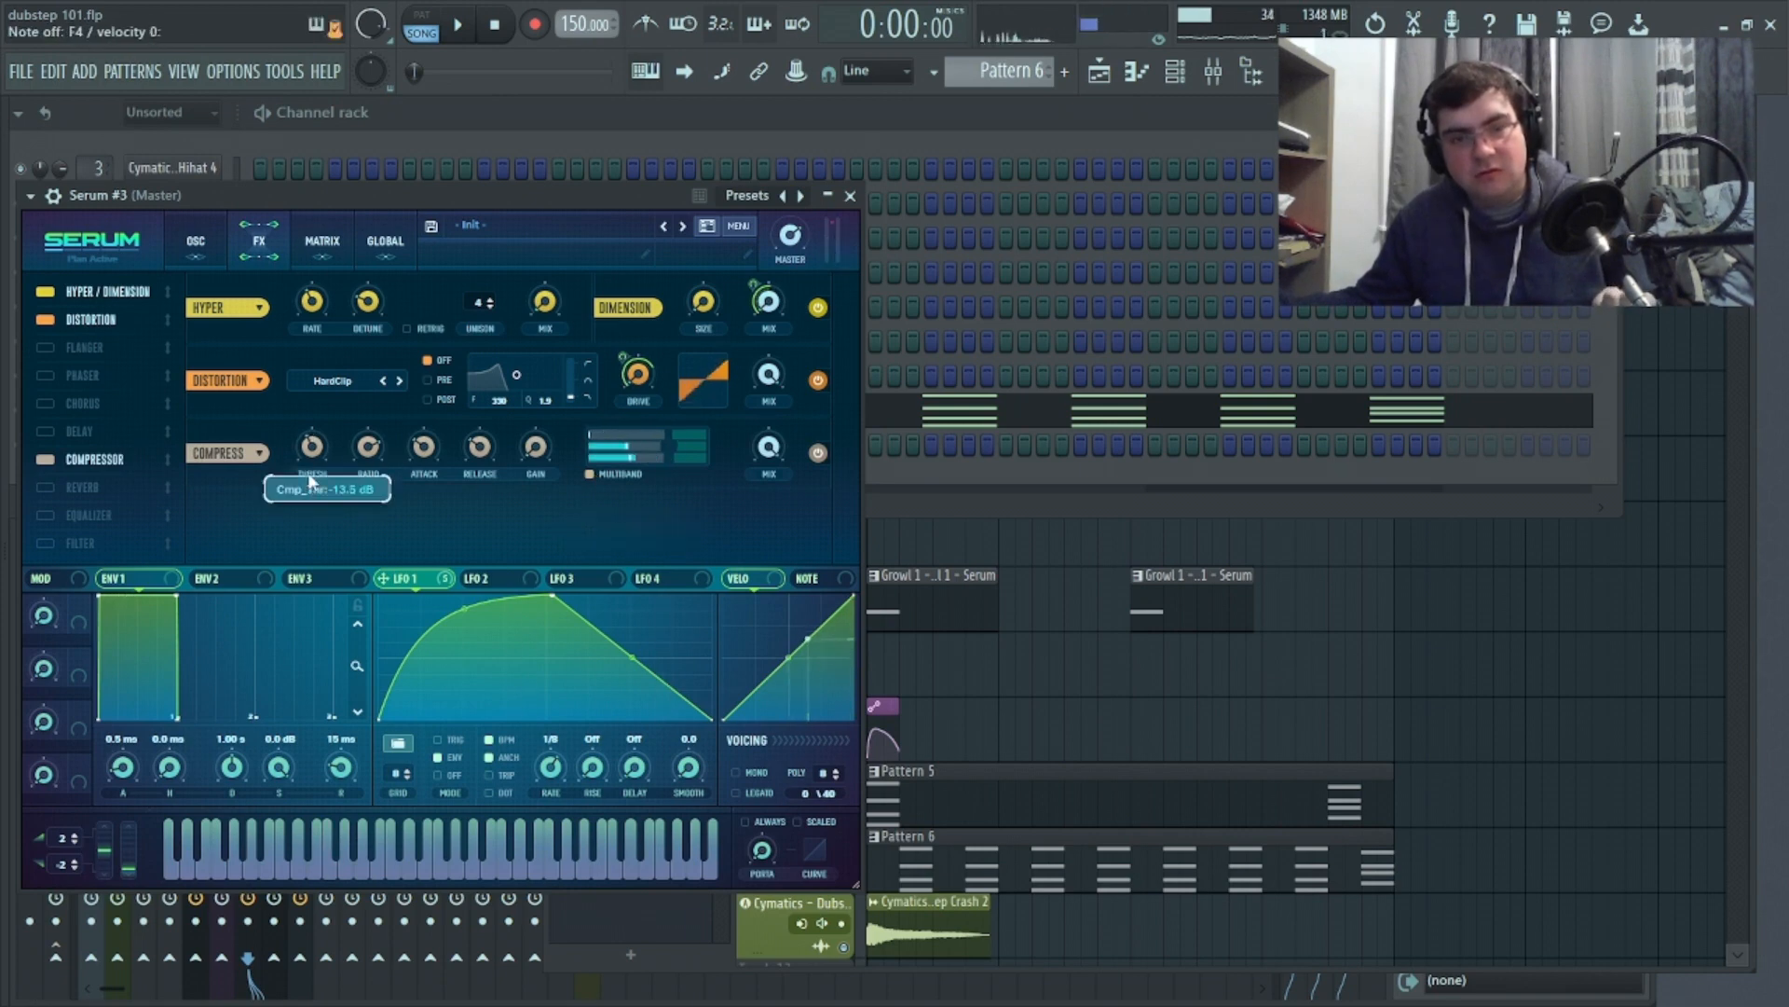
mouse_move(652, 432)
mouse_down()
mouse_move(680, 434)
mouse_move(661, 457)
mouse_up()
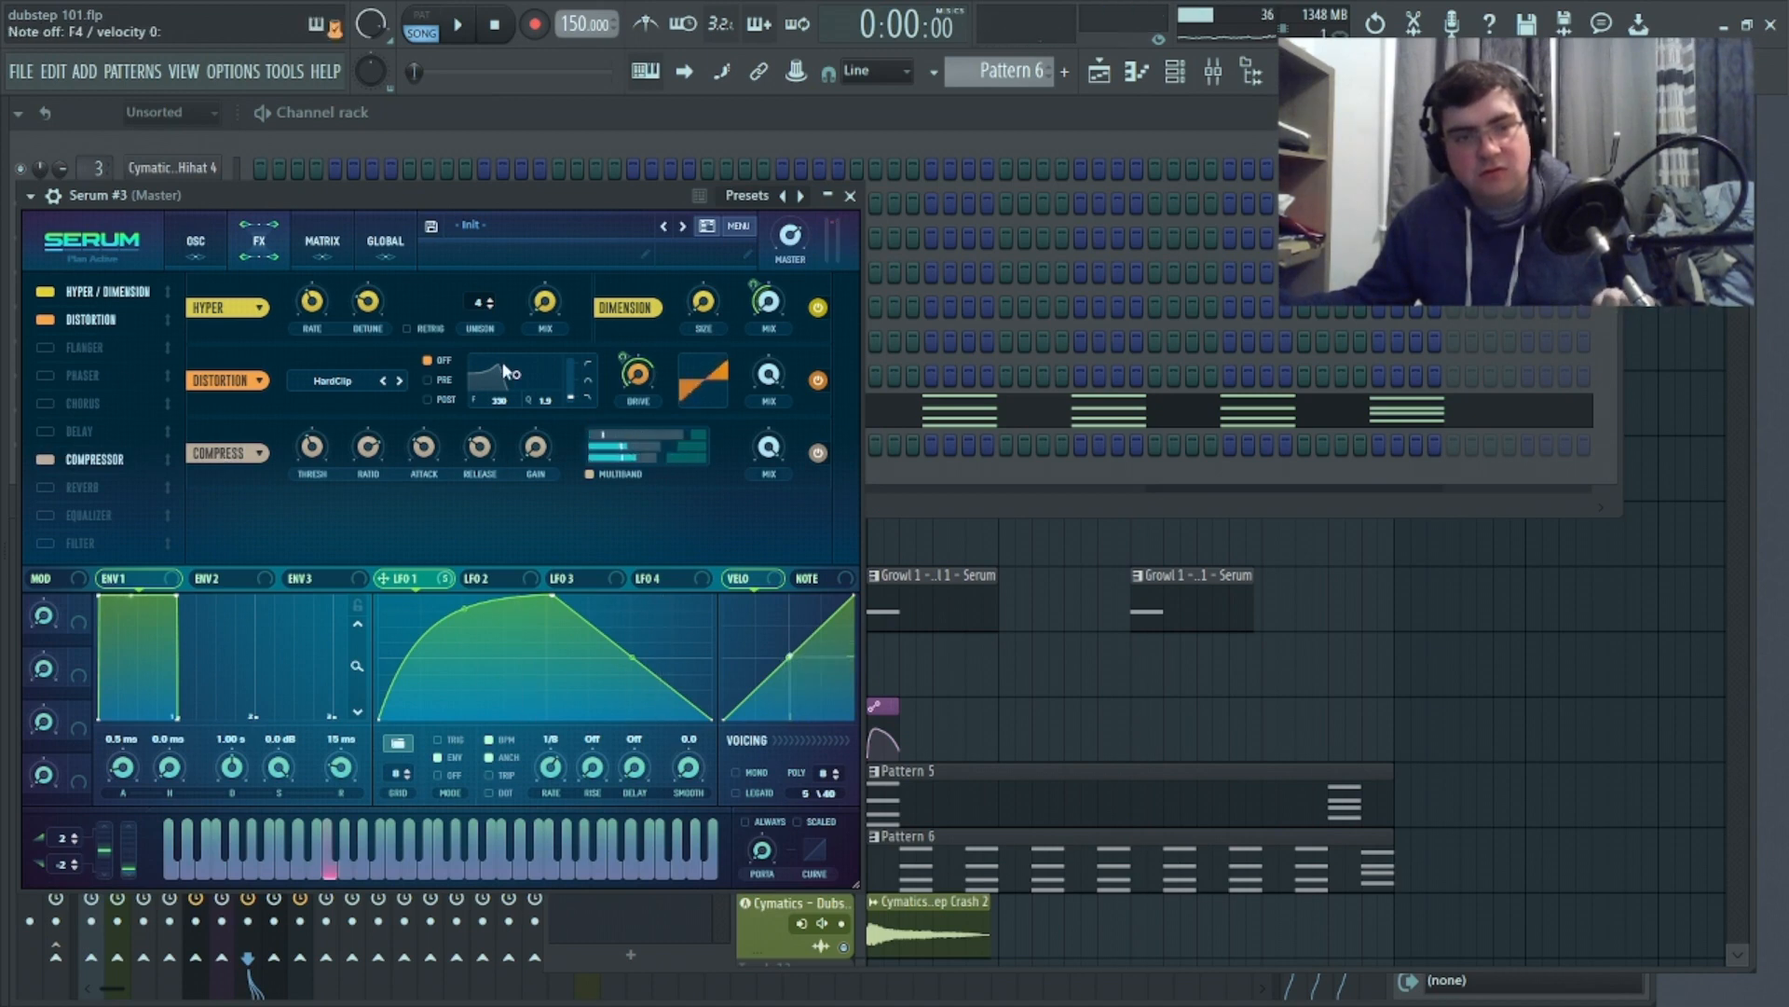
Fine-tune LFO 1's modulation amount on the distortion drive and close the synth window
click(620, 370)
drag(624, 356, 626, 371)
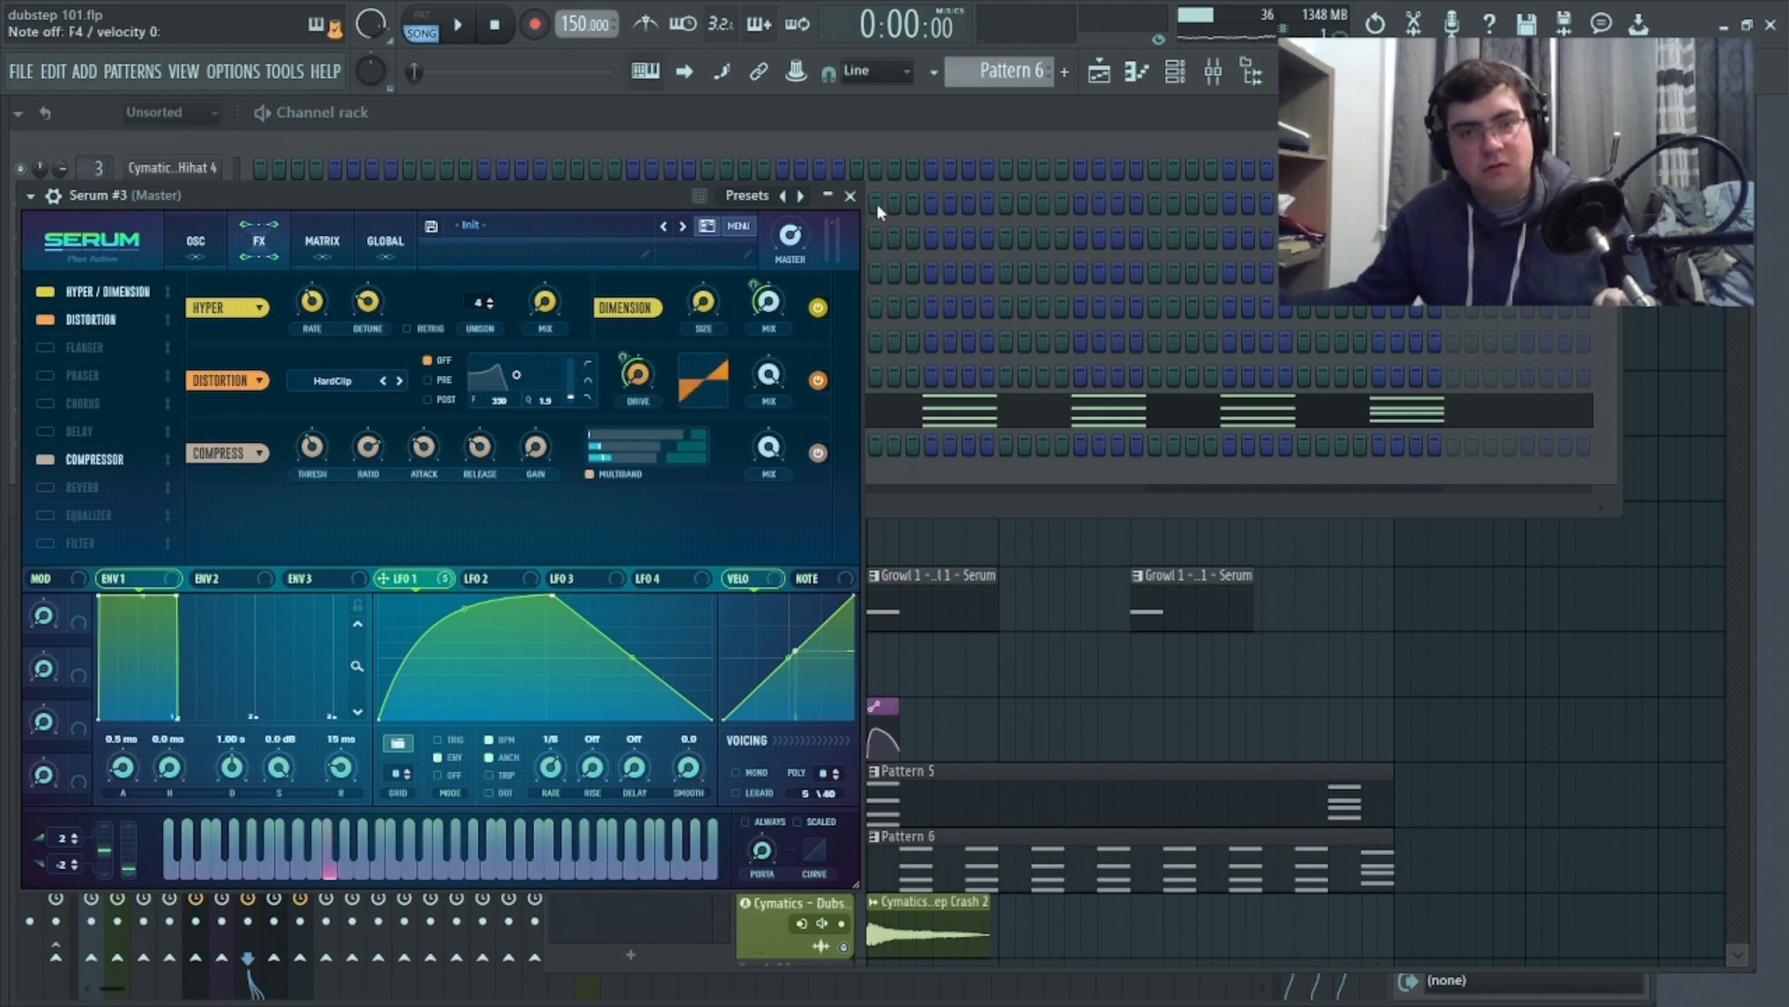
drag(622, 358, 622, 368)
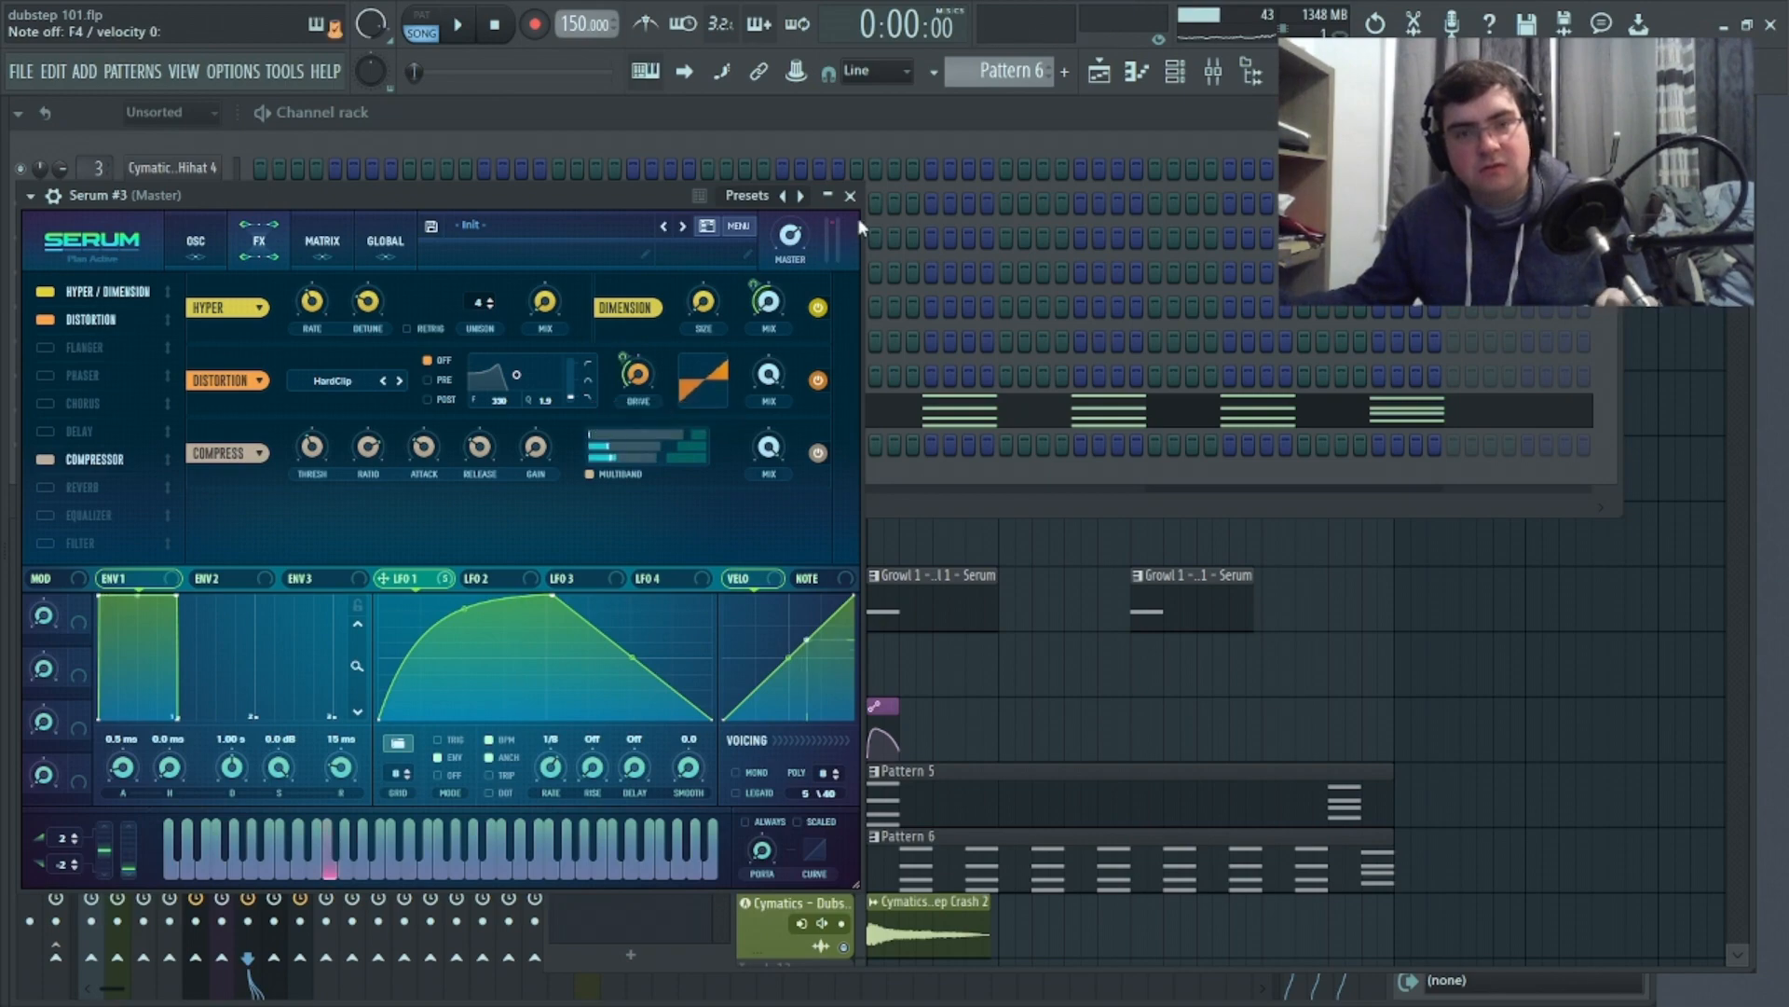
click(850, 195)
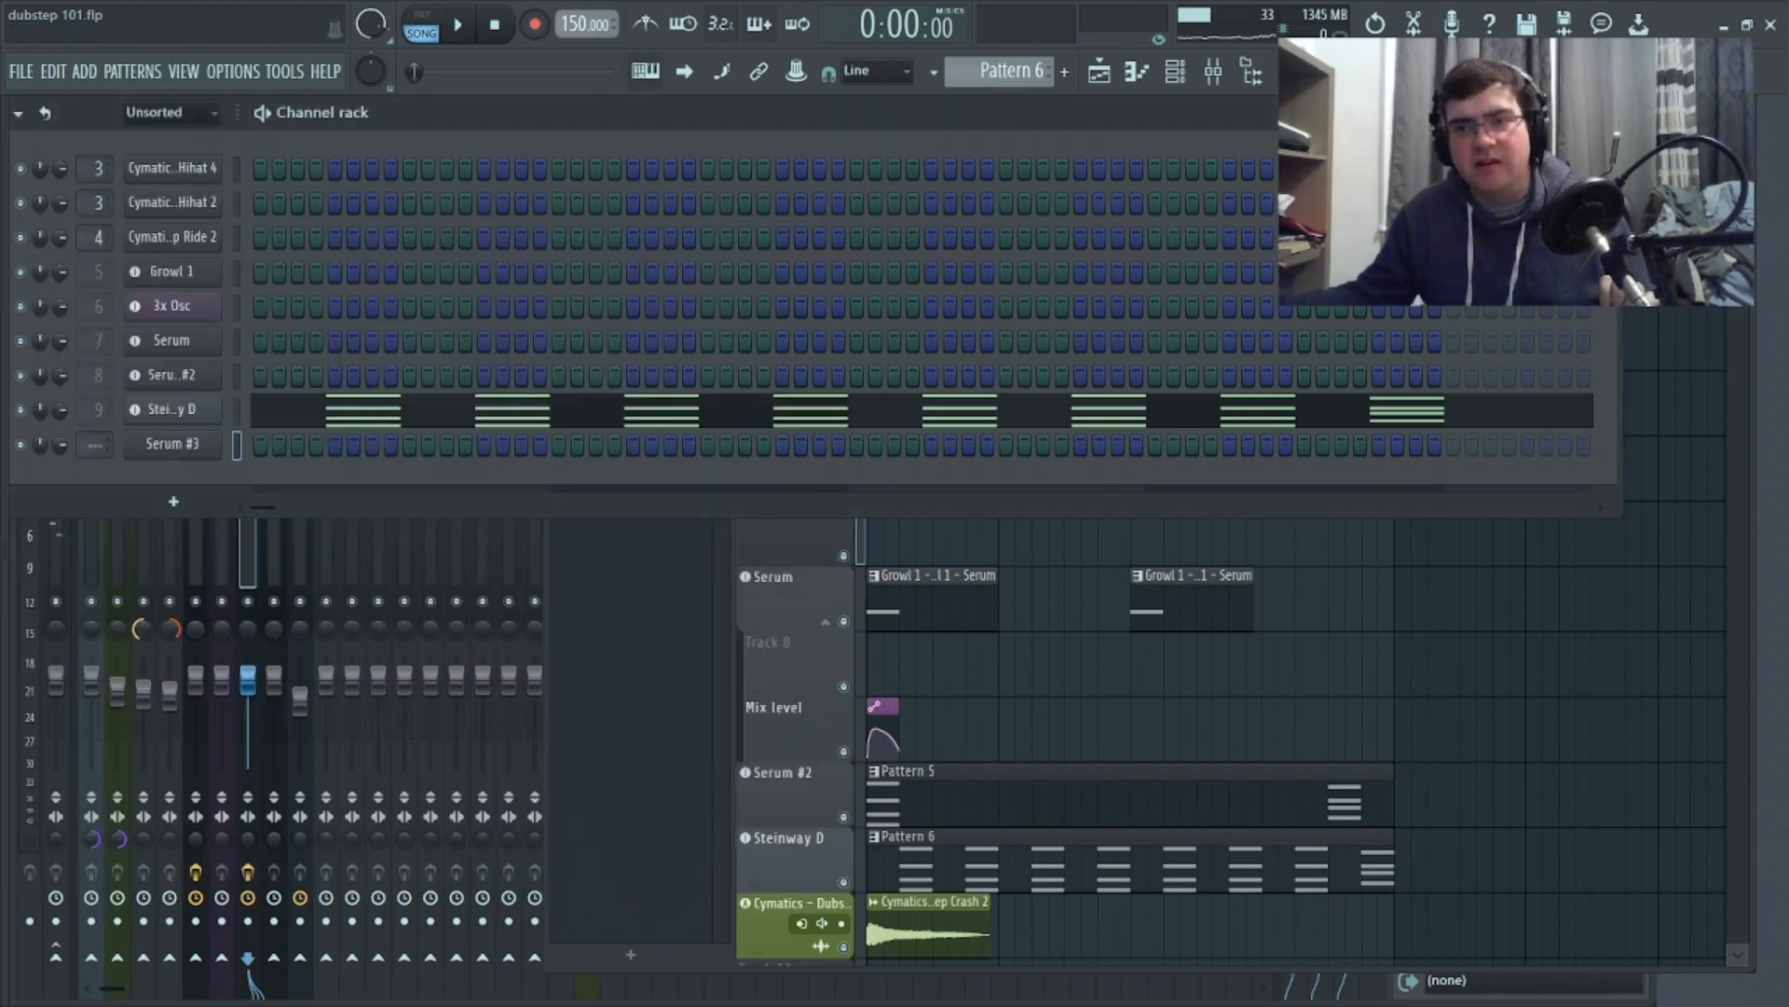
Assign the Serum #3 channel to a new instrument track and check its placement in the playlist
key(F5)
right_click(144, 452)
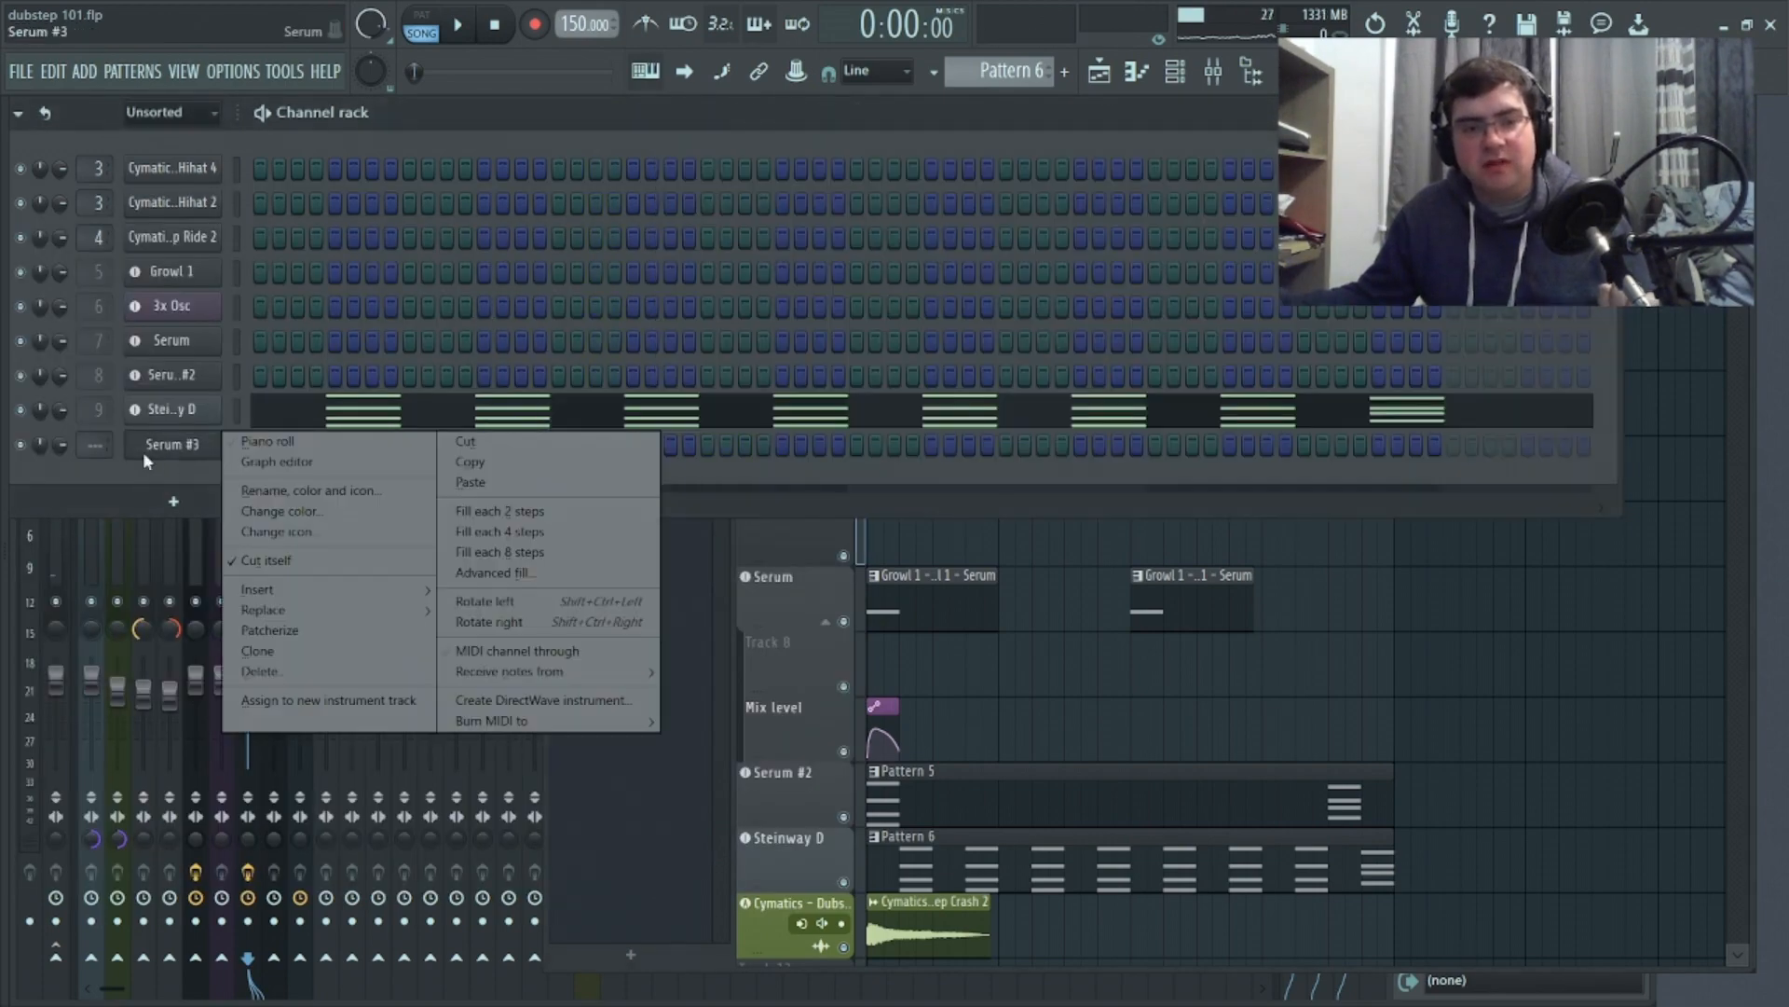
click(296, 709)
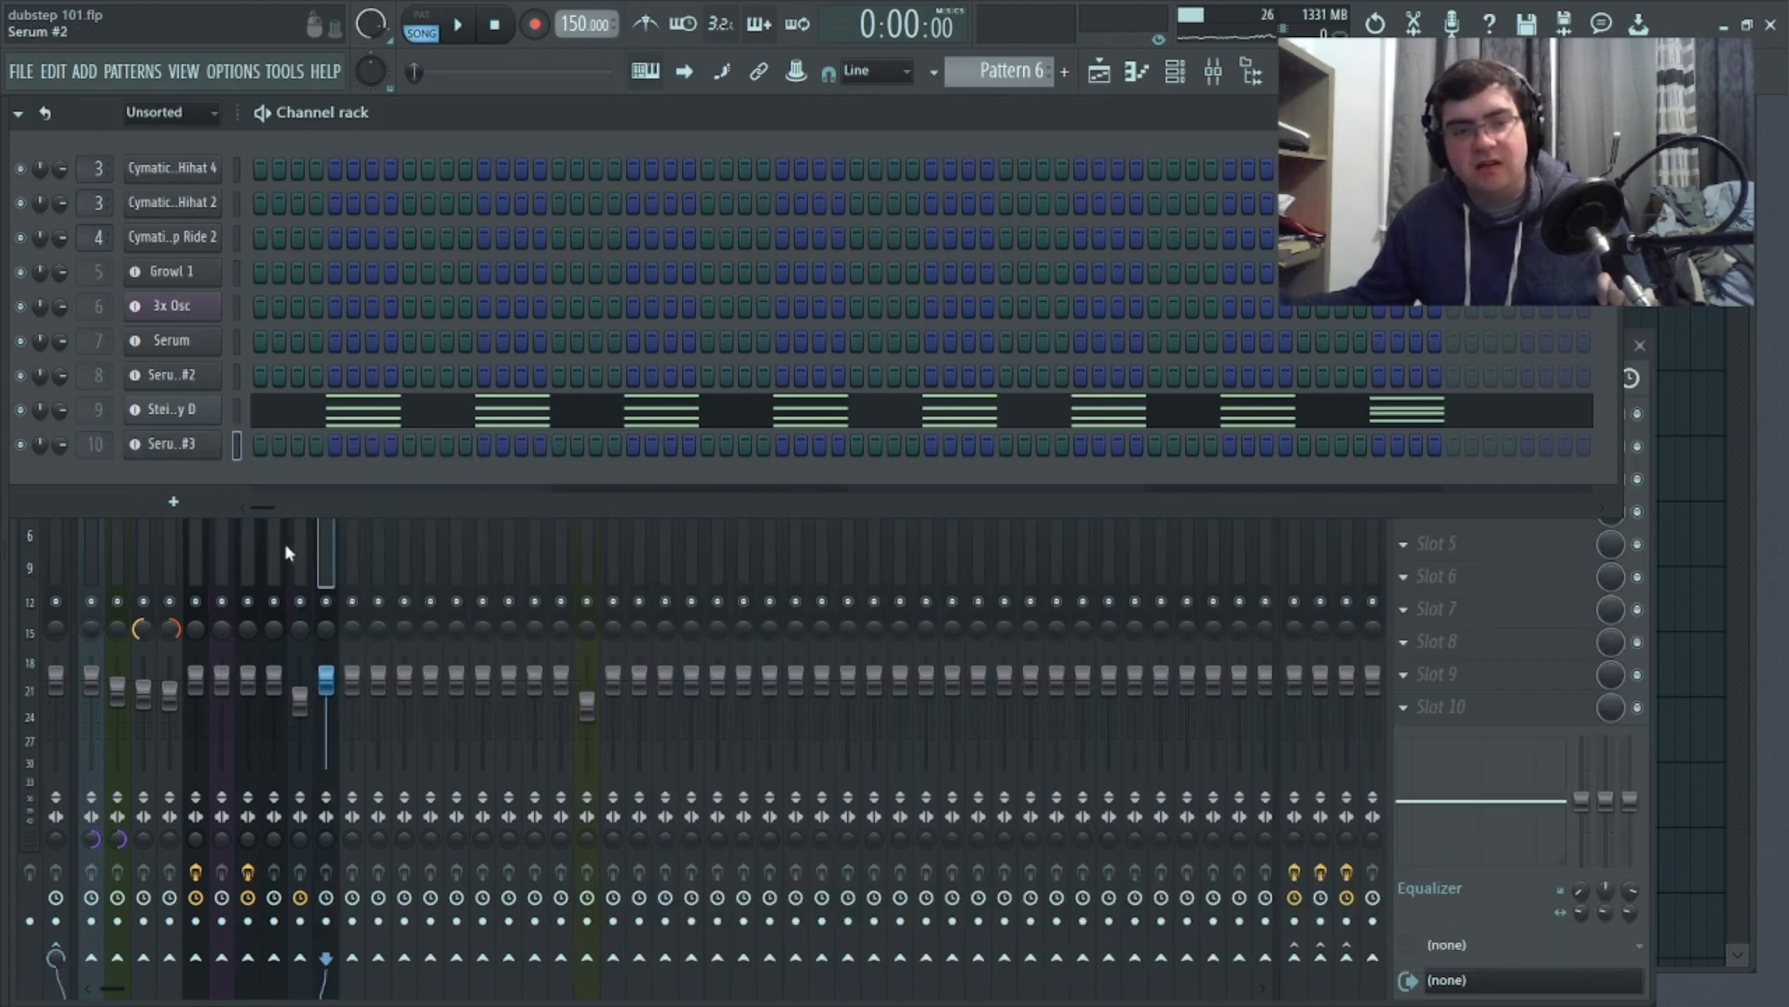
click(319, 564)
key(F5)
scroll(1585, 639, up, 4)
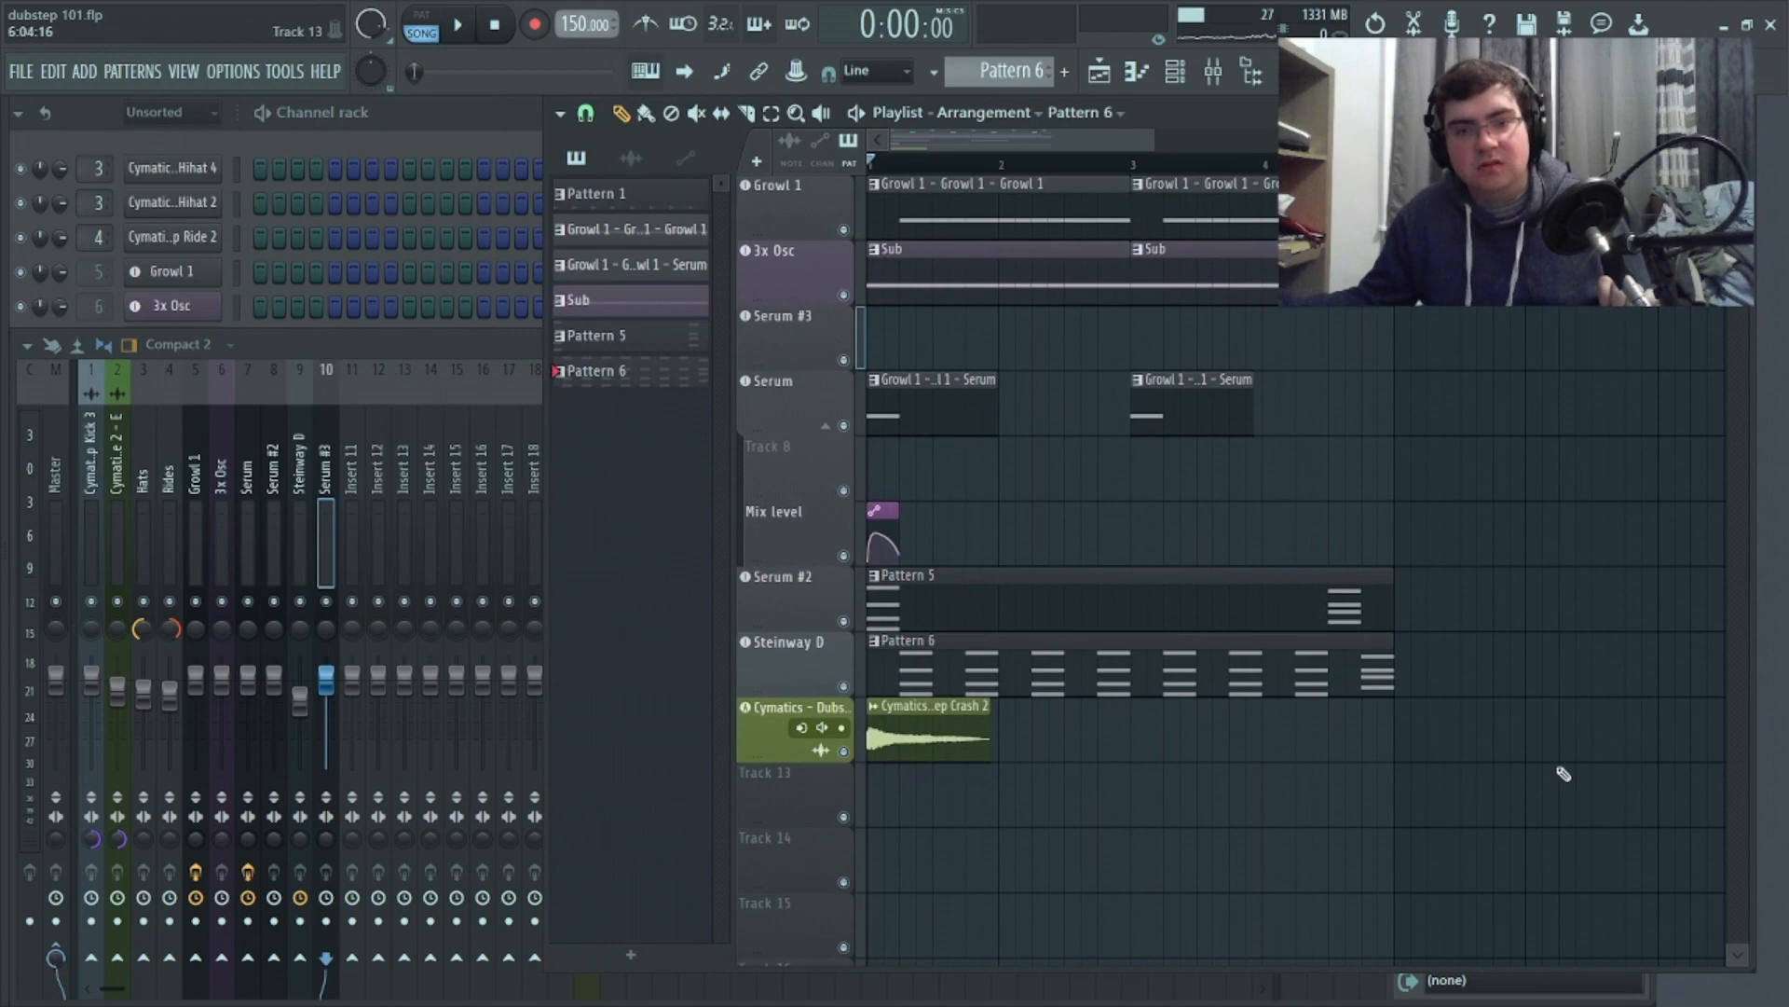
scroll(1564, 772, up, 3)
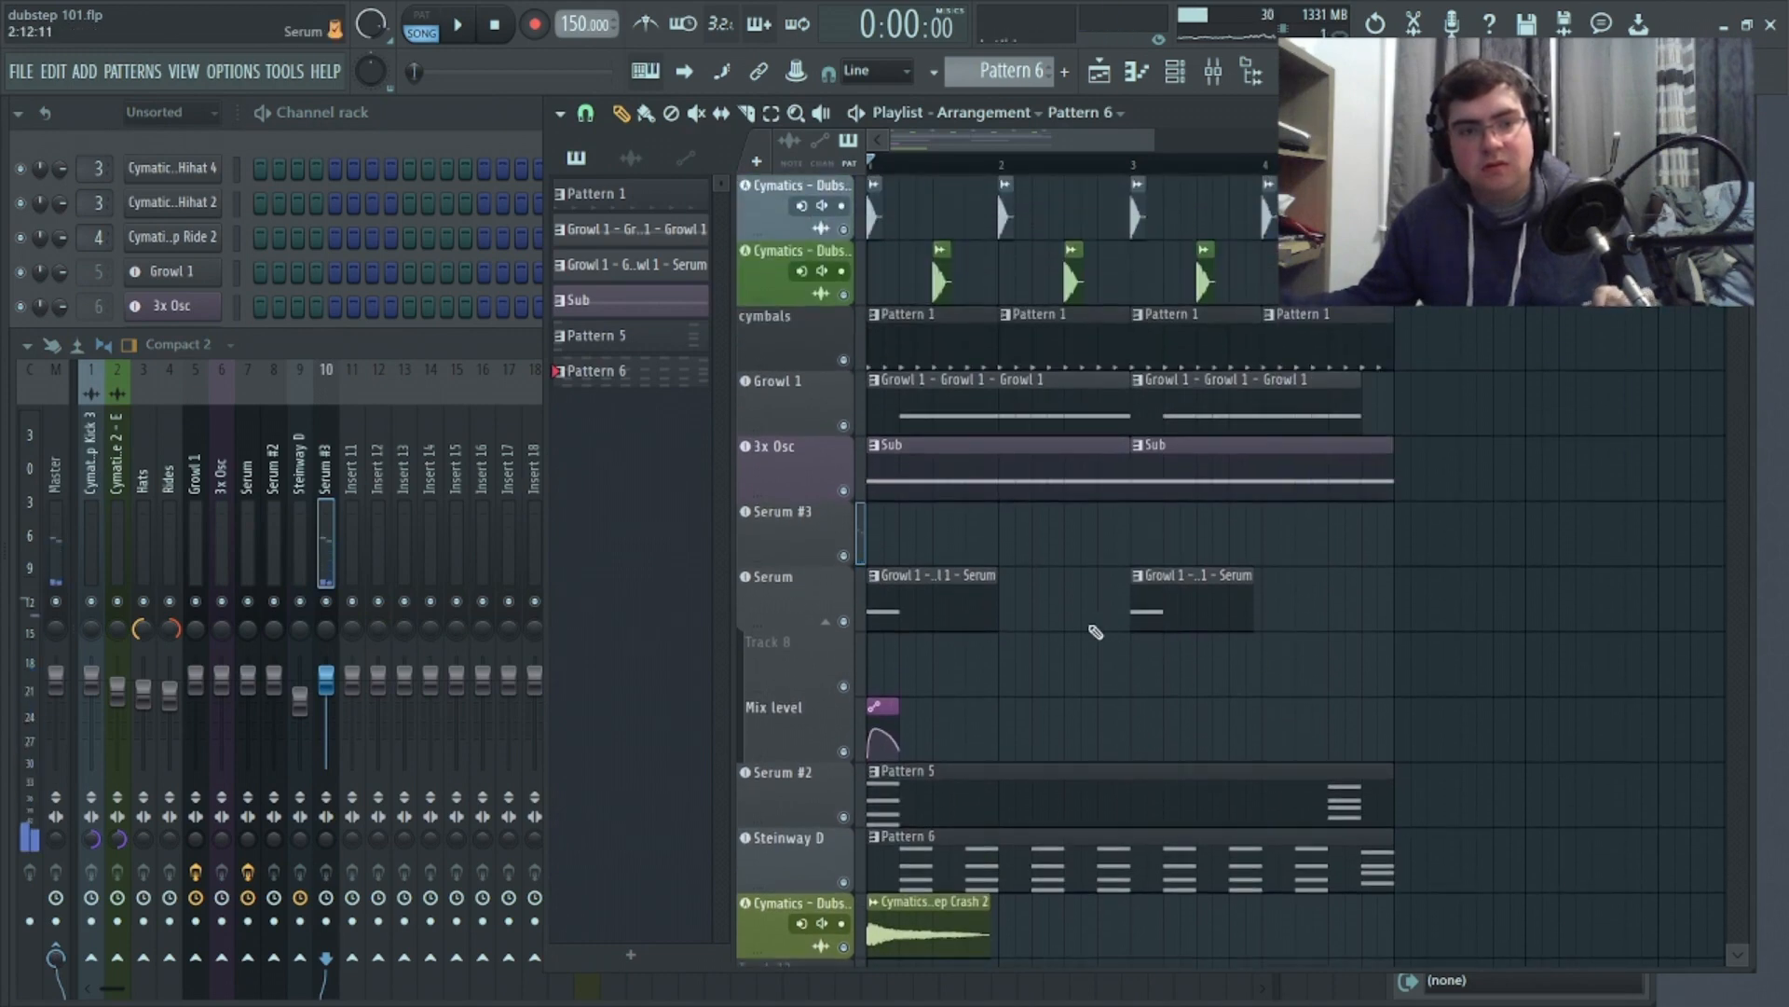
Create a new empty pattern with the name Pattern 7 and open the Serum #3 channel's piano roll
click(327, 517)
click(1067, 74)
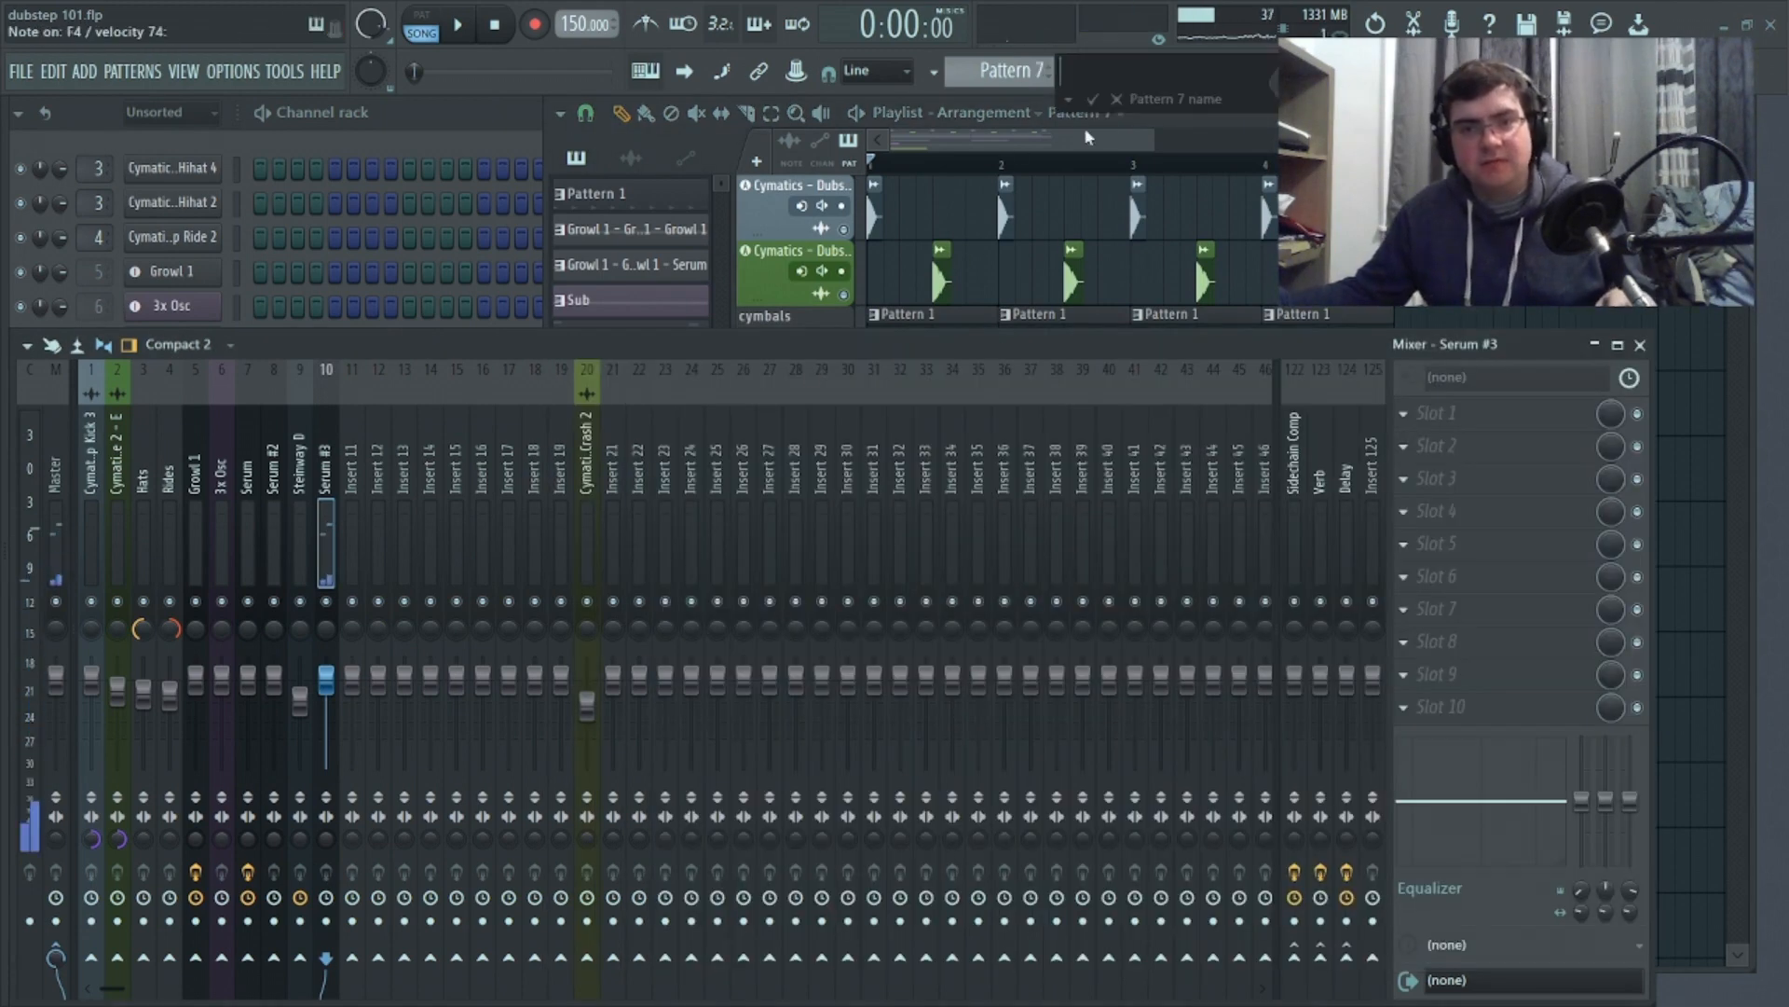
click(1096, 97)
click(399, 120)
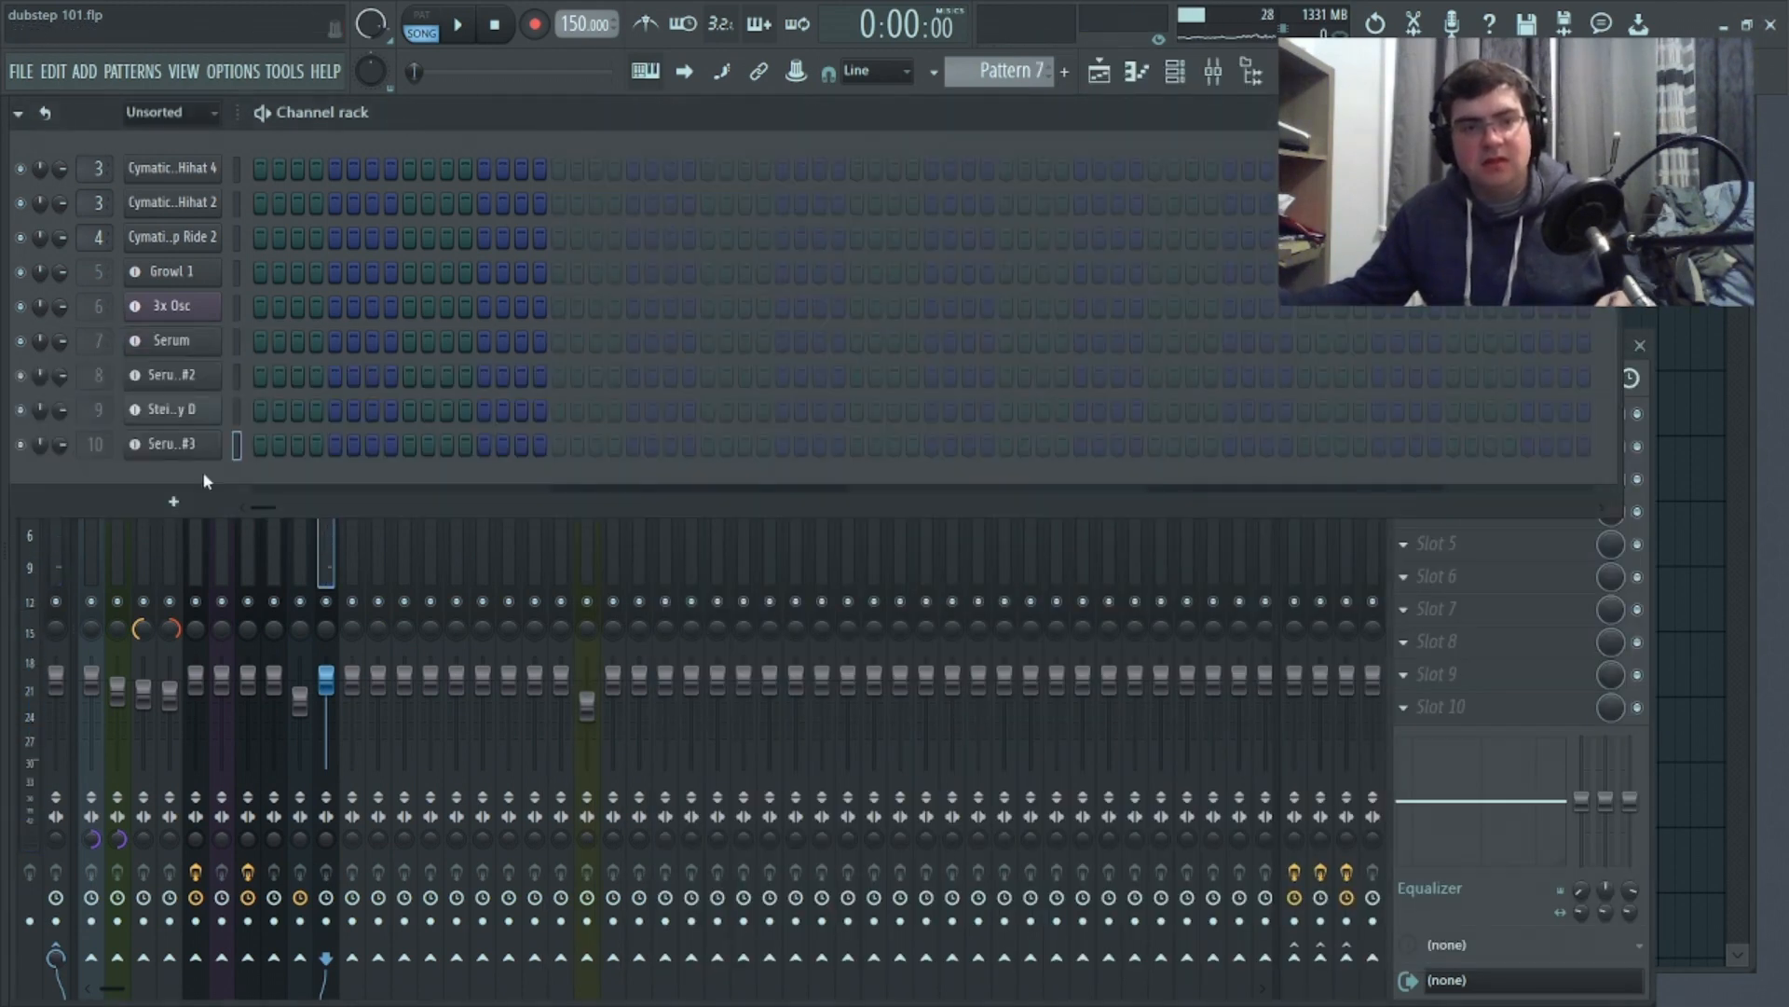
right_click(205, 438)
click(270, 440)
Place two back-to-back F4 notes, each two steps long, at the start of Pattern 7, and return to the playlist
scroll(569, 372, down, 2)
drag(510, 352, 512, 375)
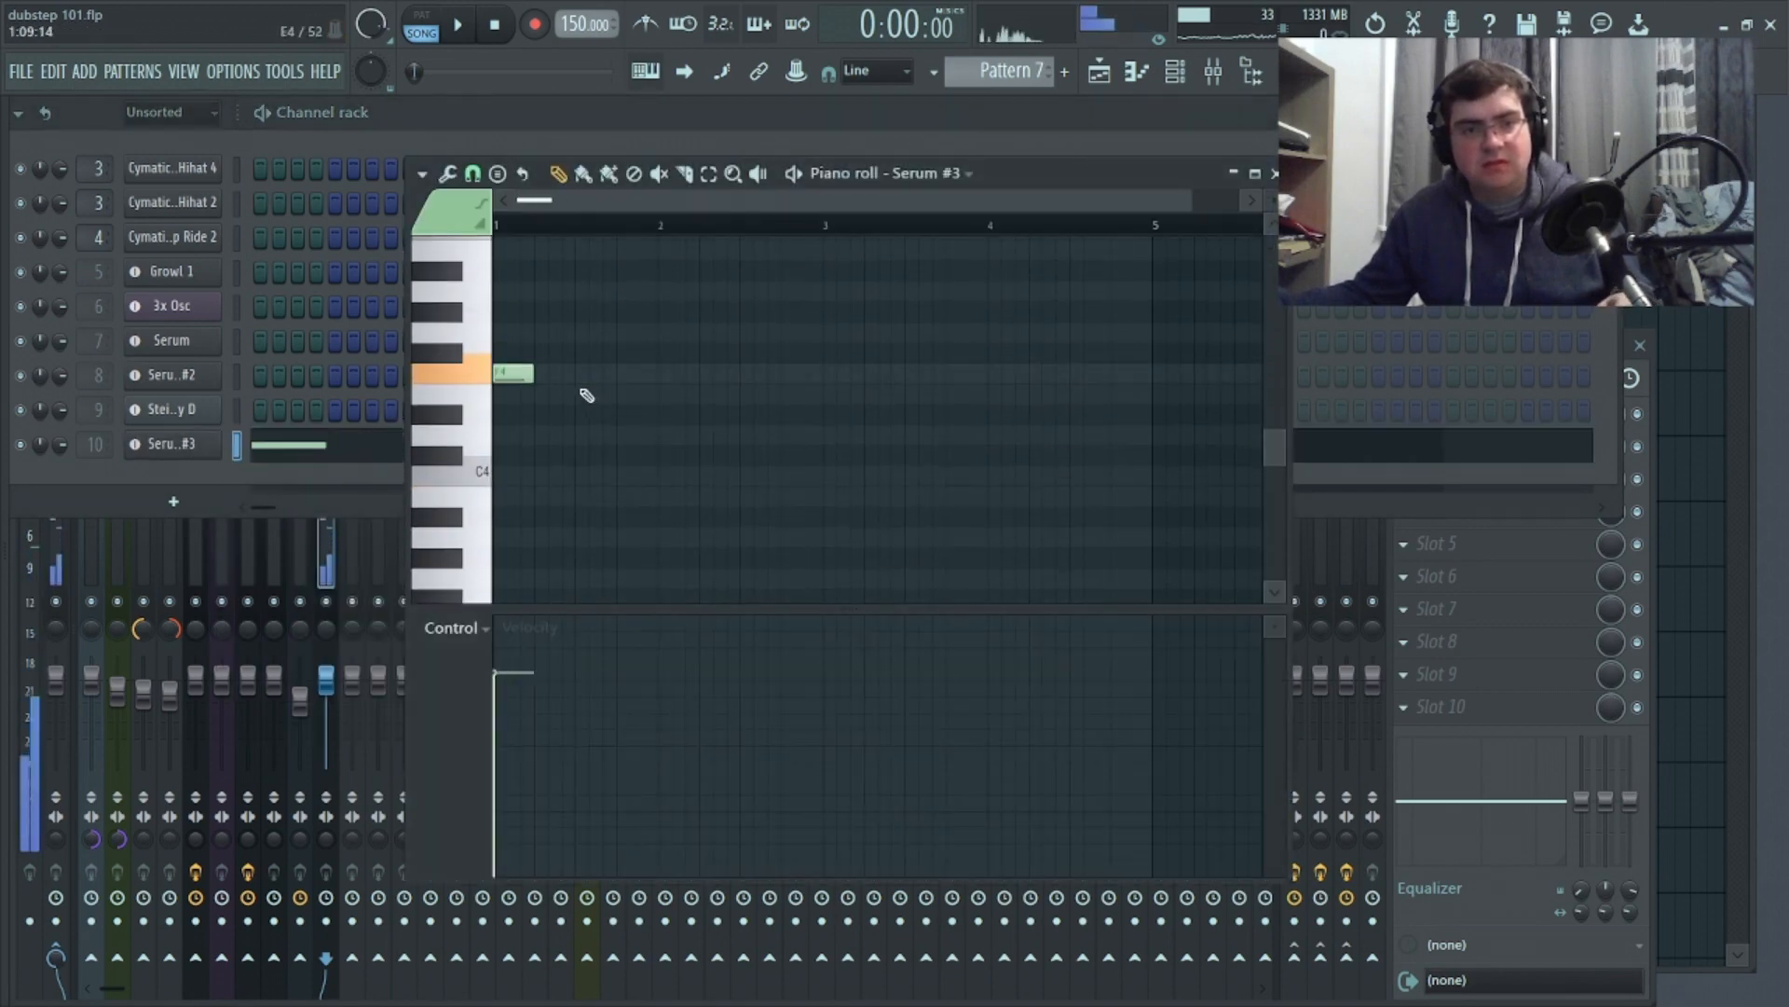
click(551, 375)
right_click(555, 374)
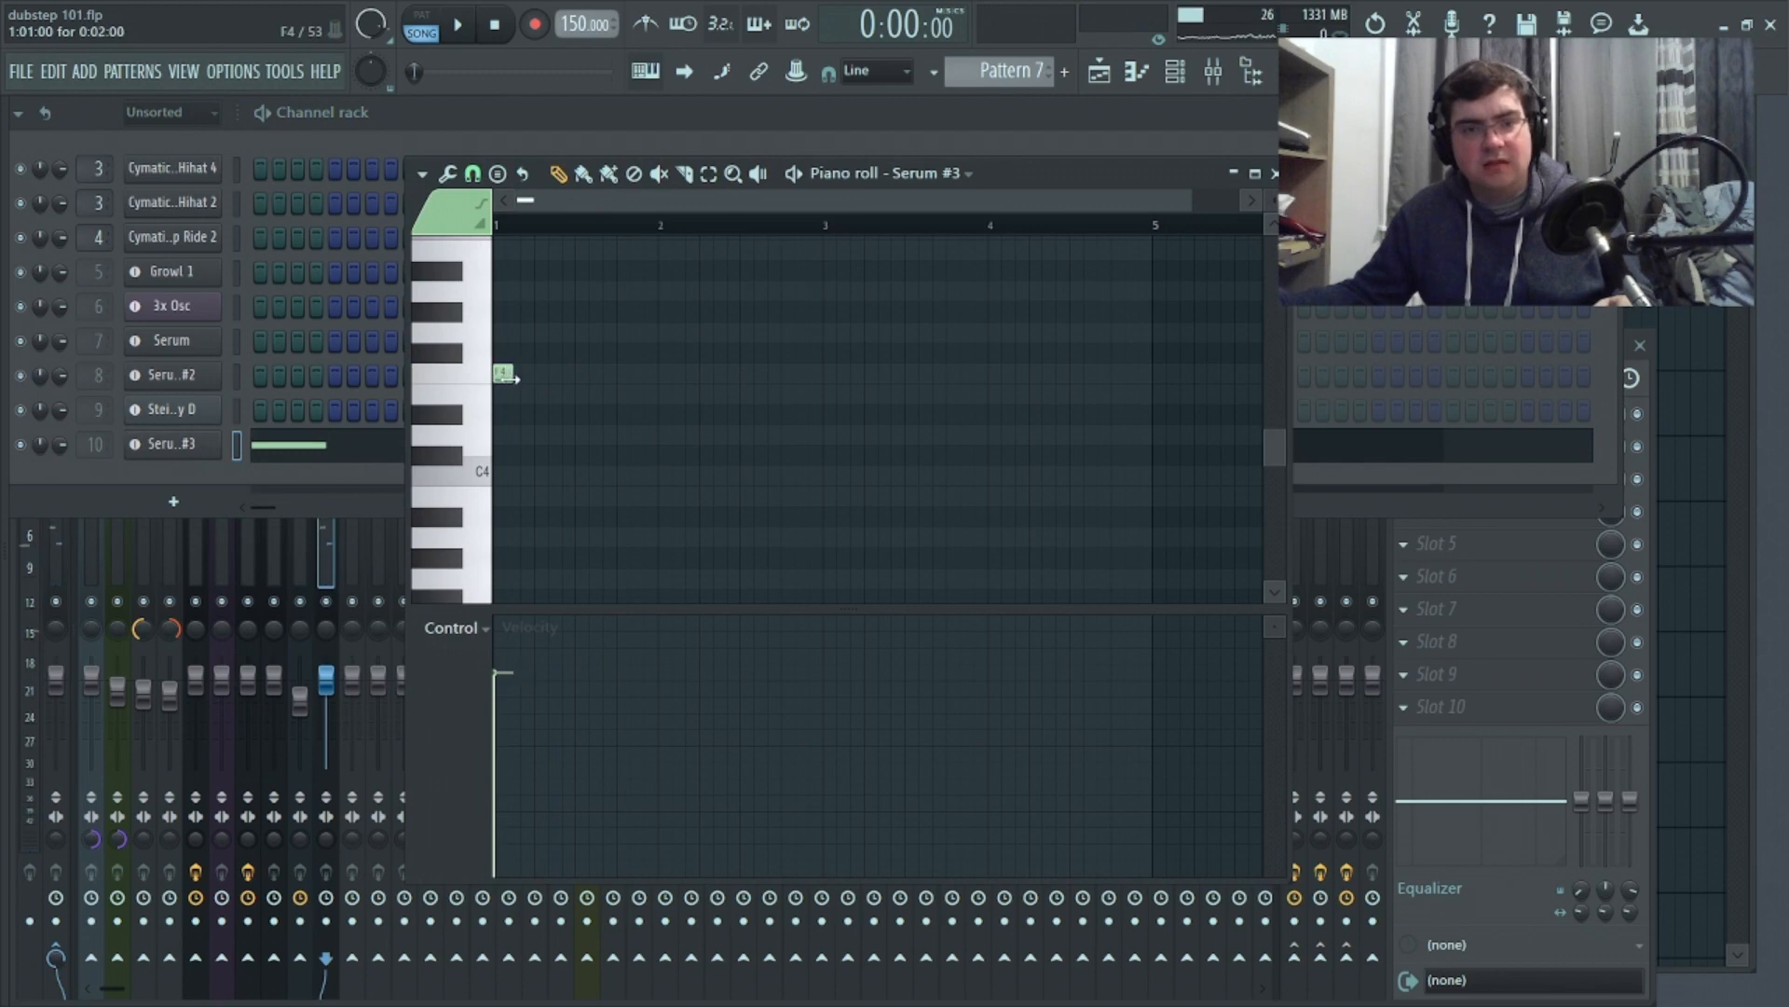
click(528, 376)
drag(529, 375, 519, 378)
key(F5)
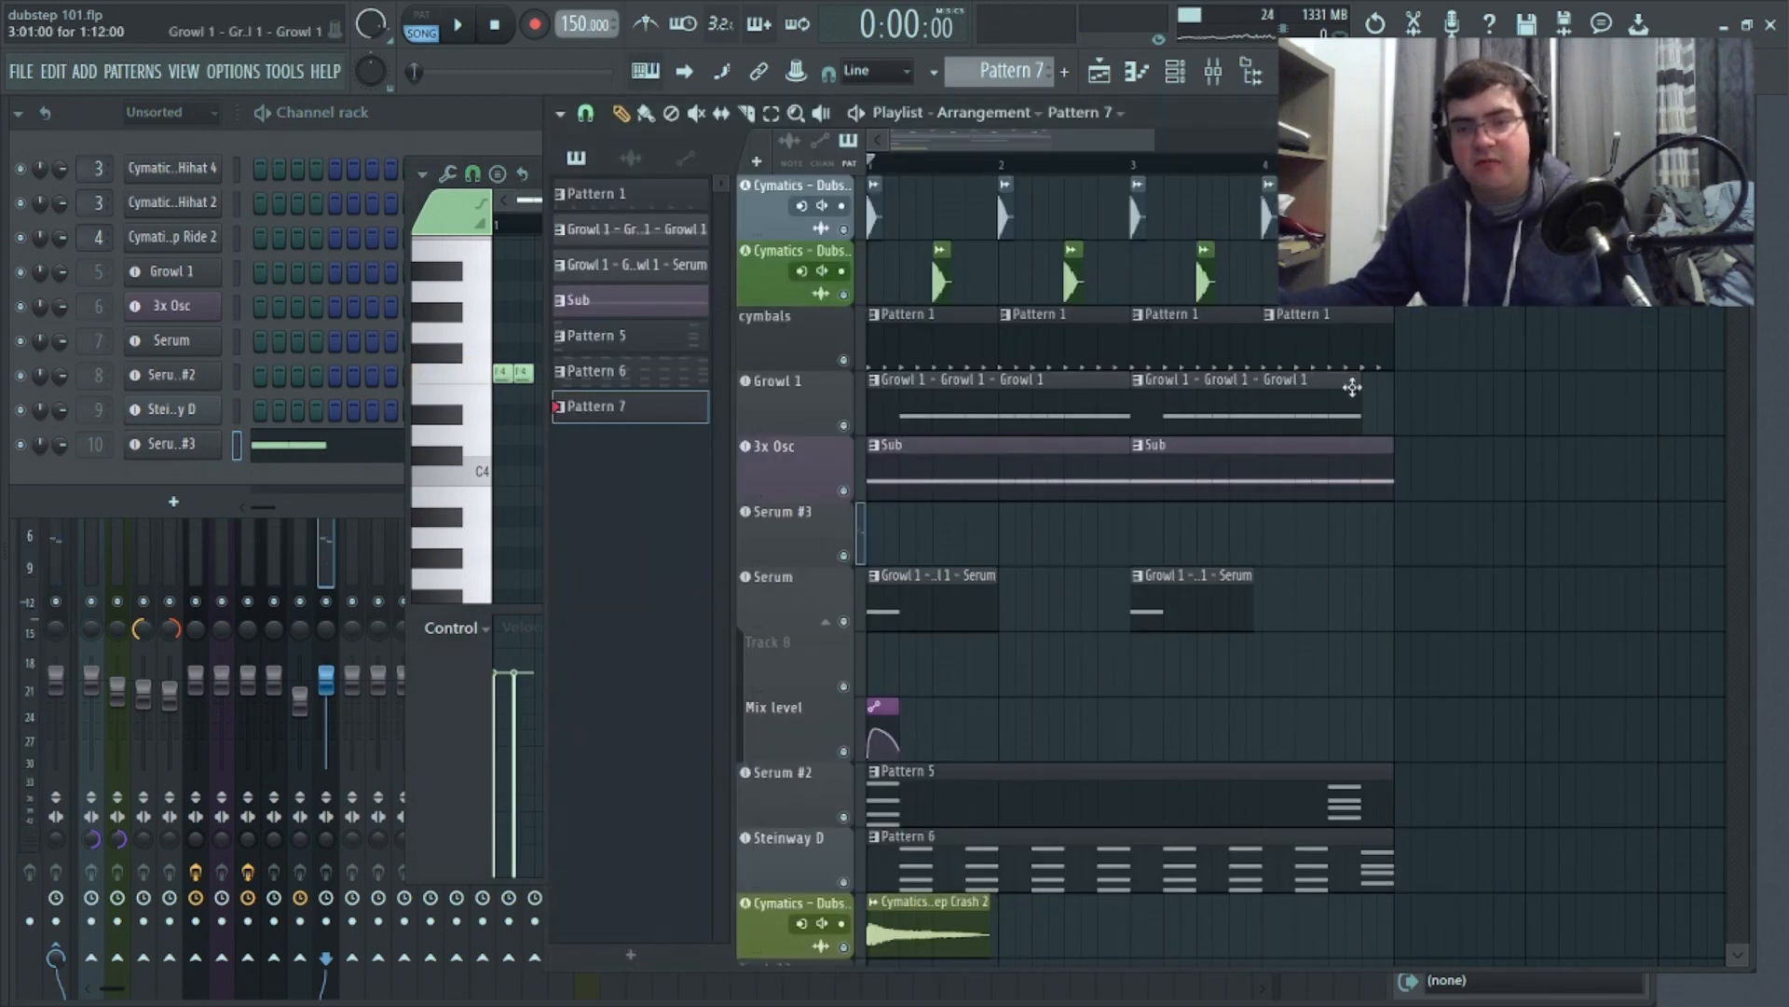
Place Pattern 7 on the Serum #3 track at the last beat of bar 4, trimmed to the section's end, and play the song
click(1359, 544)
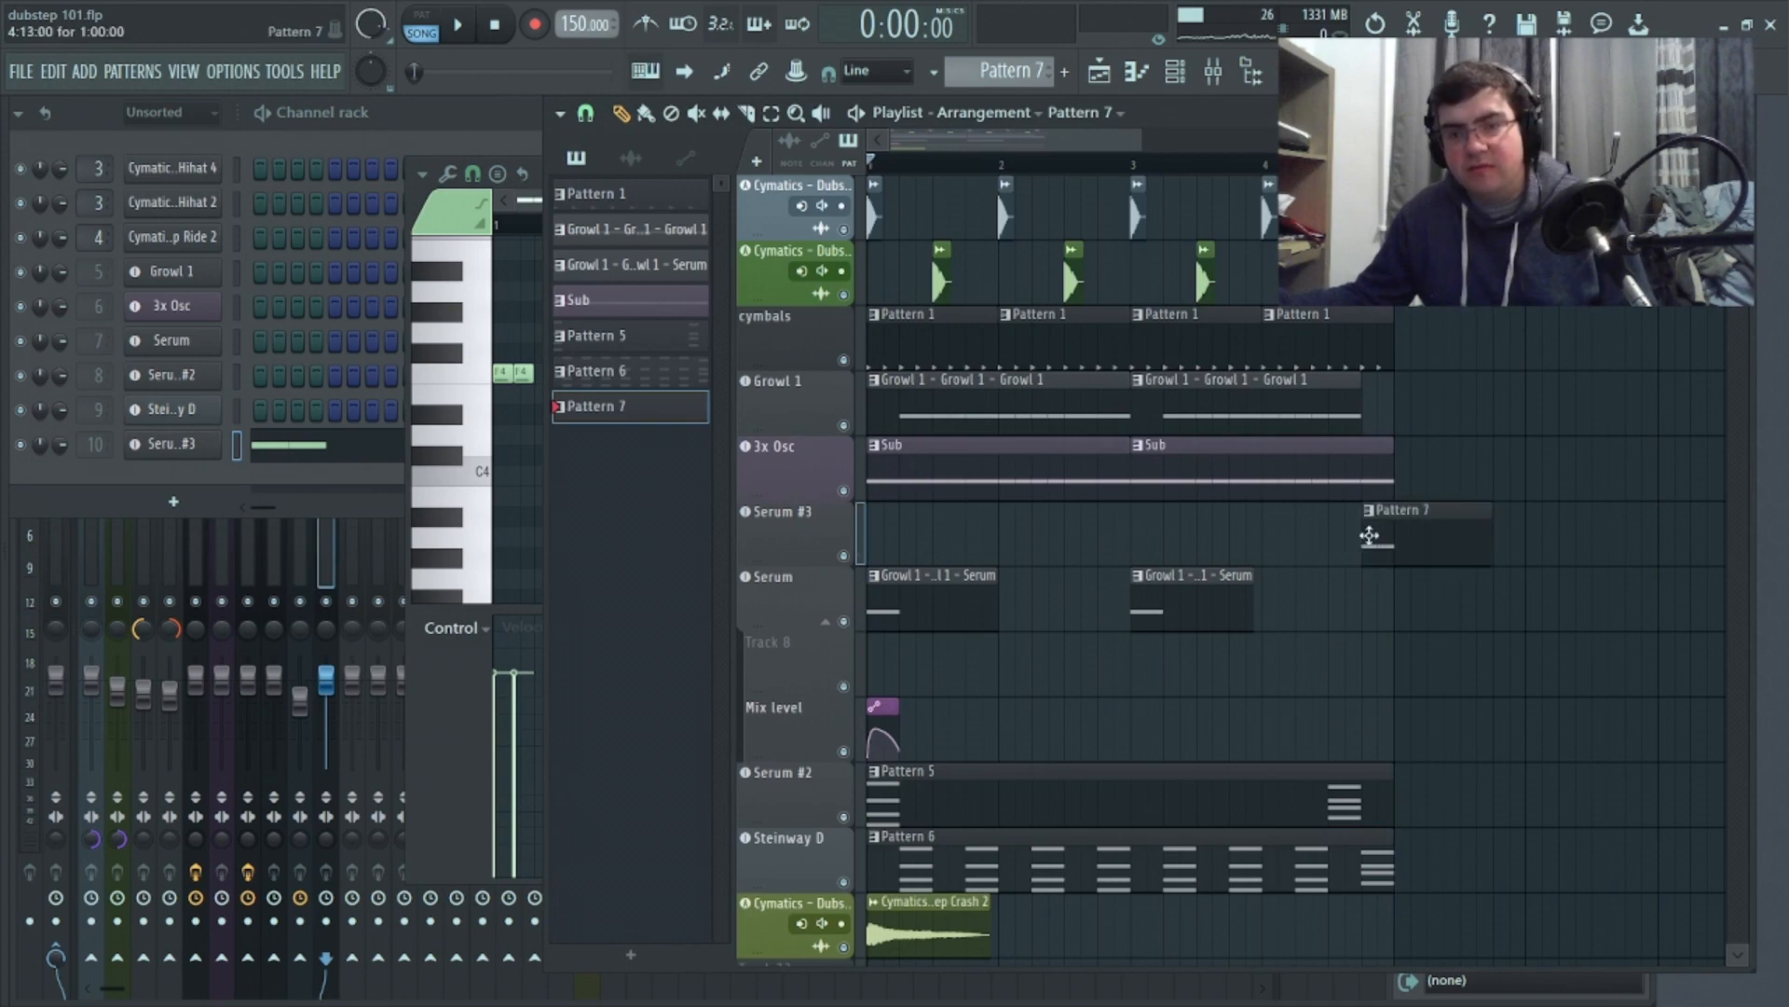
click(1374, 454)
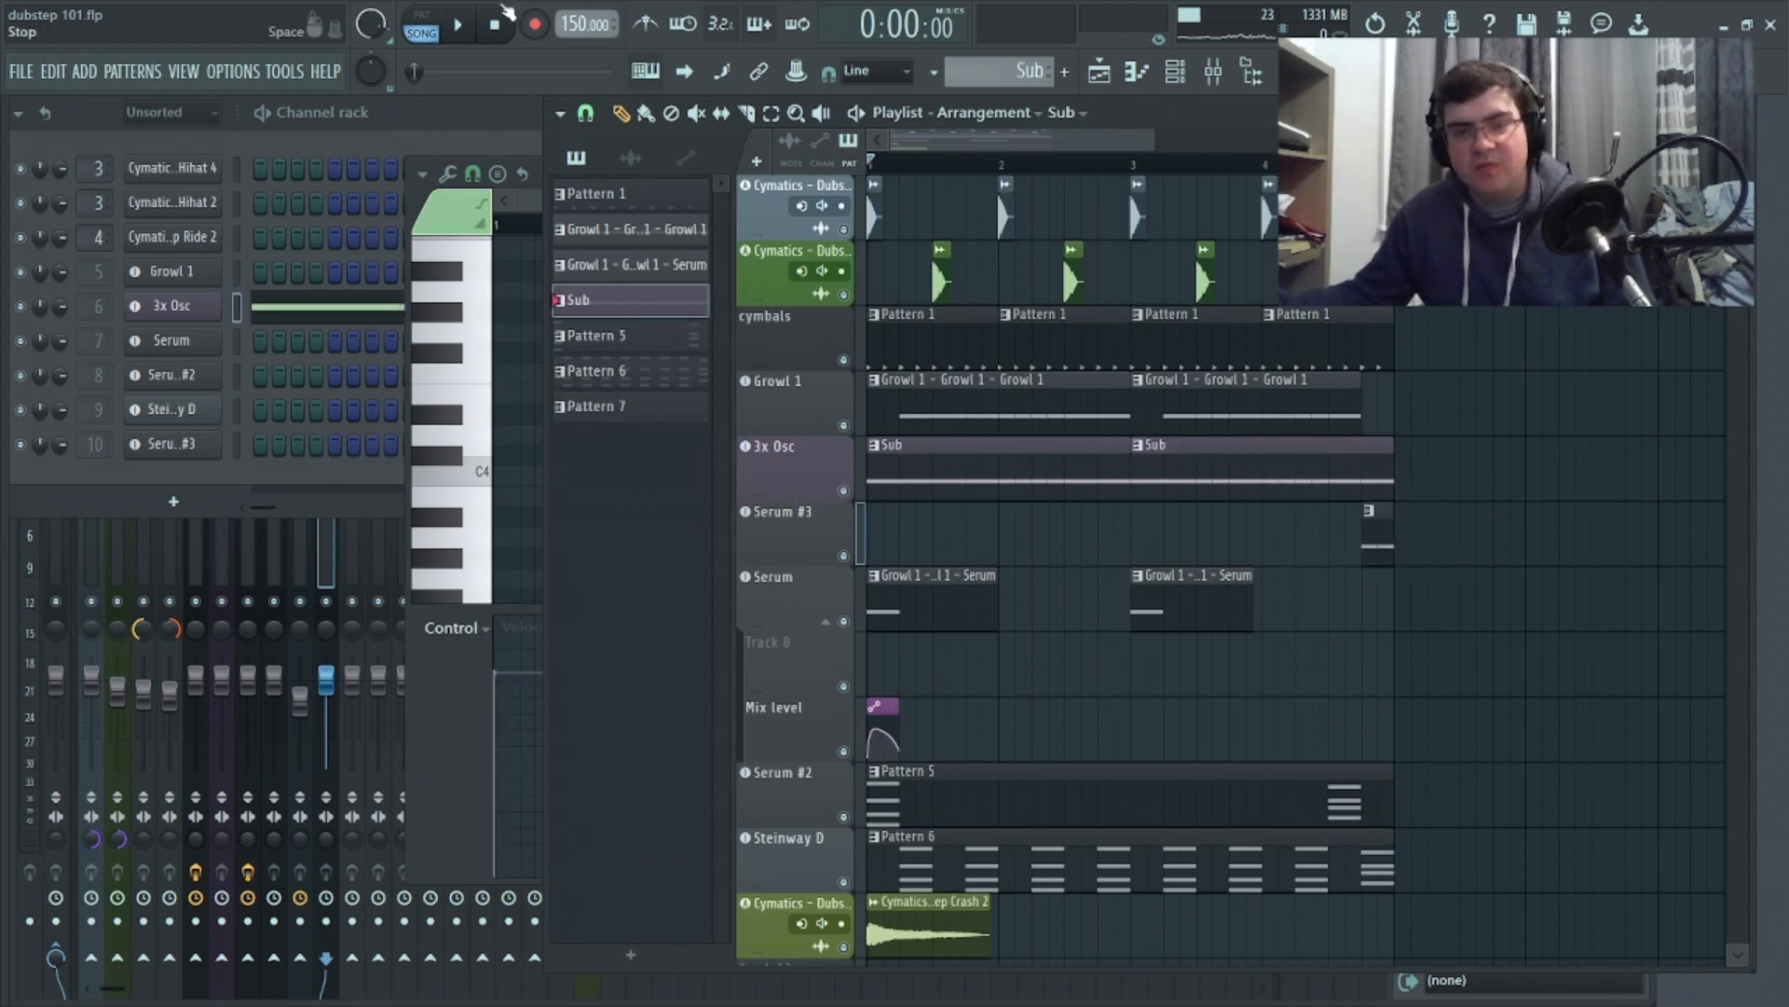
click(421, 33)
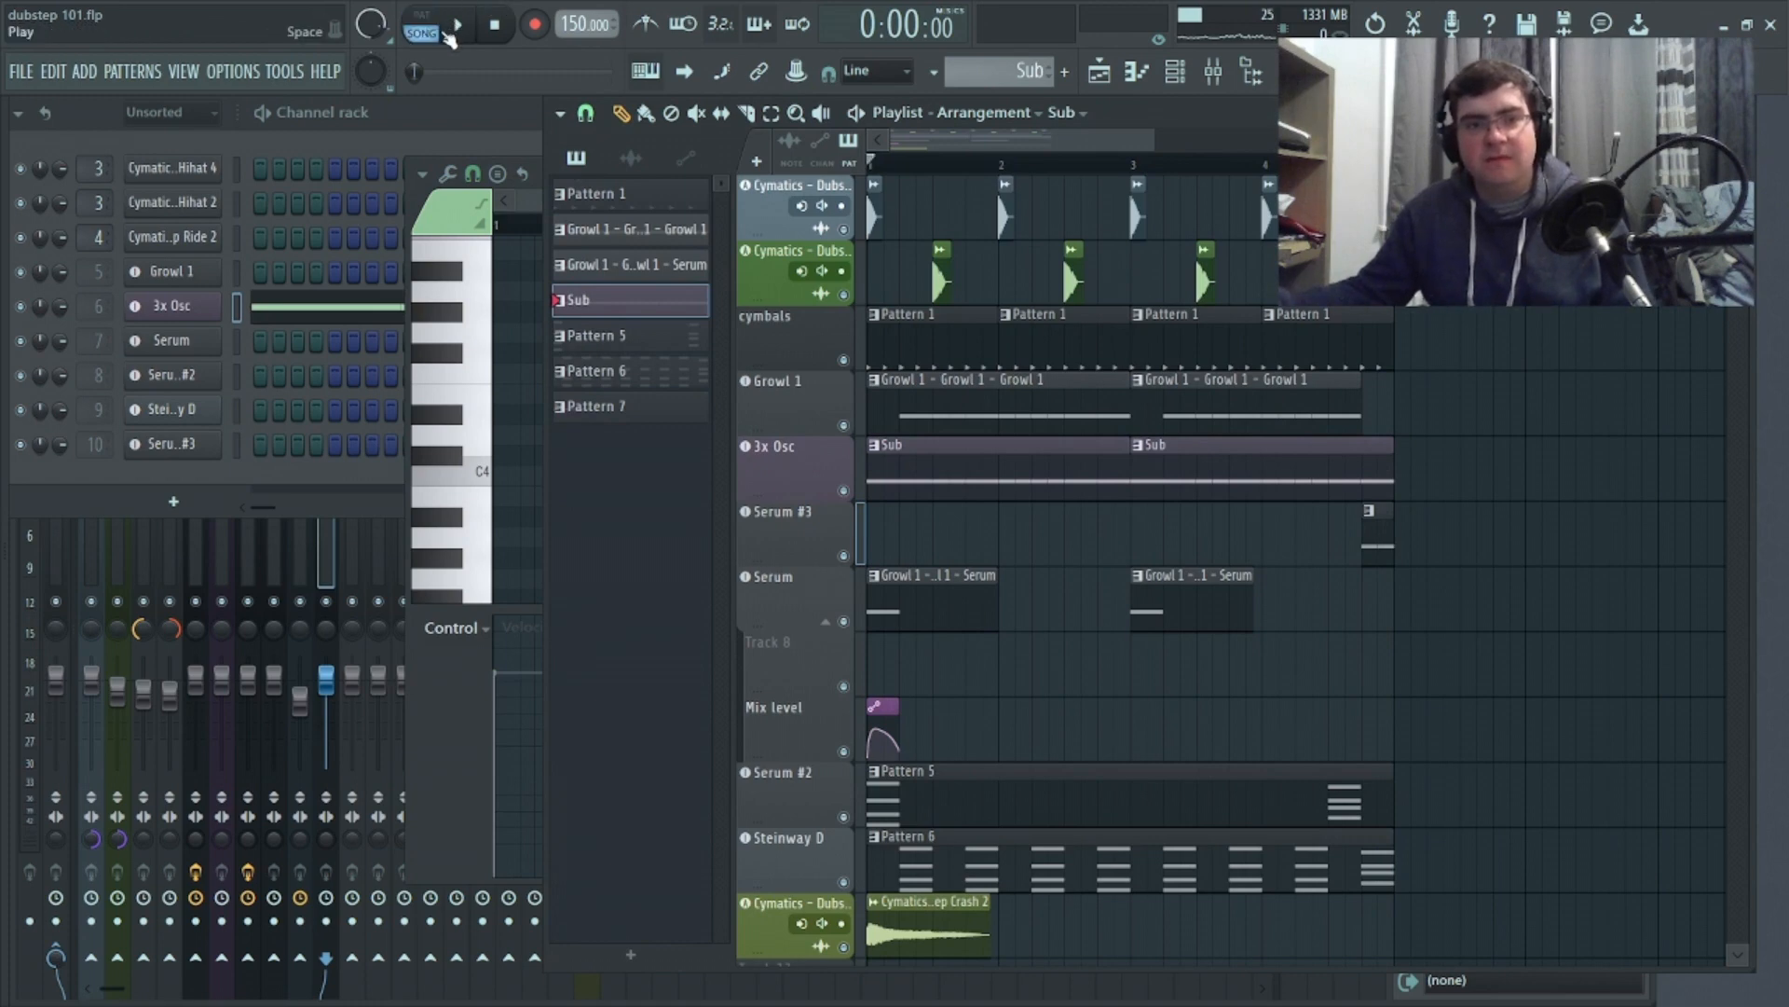
click(459, 27)
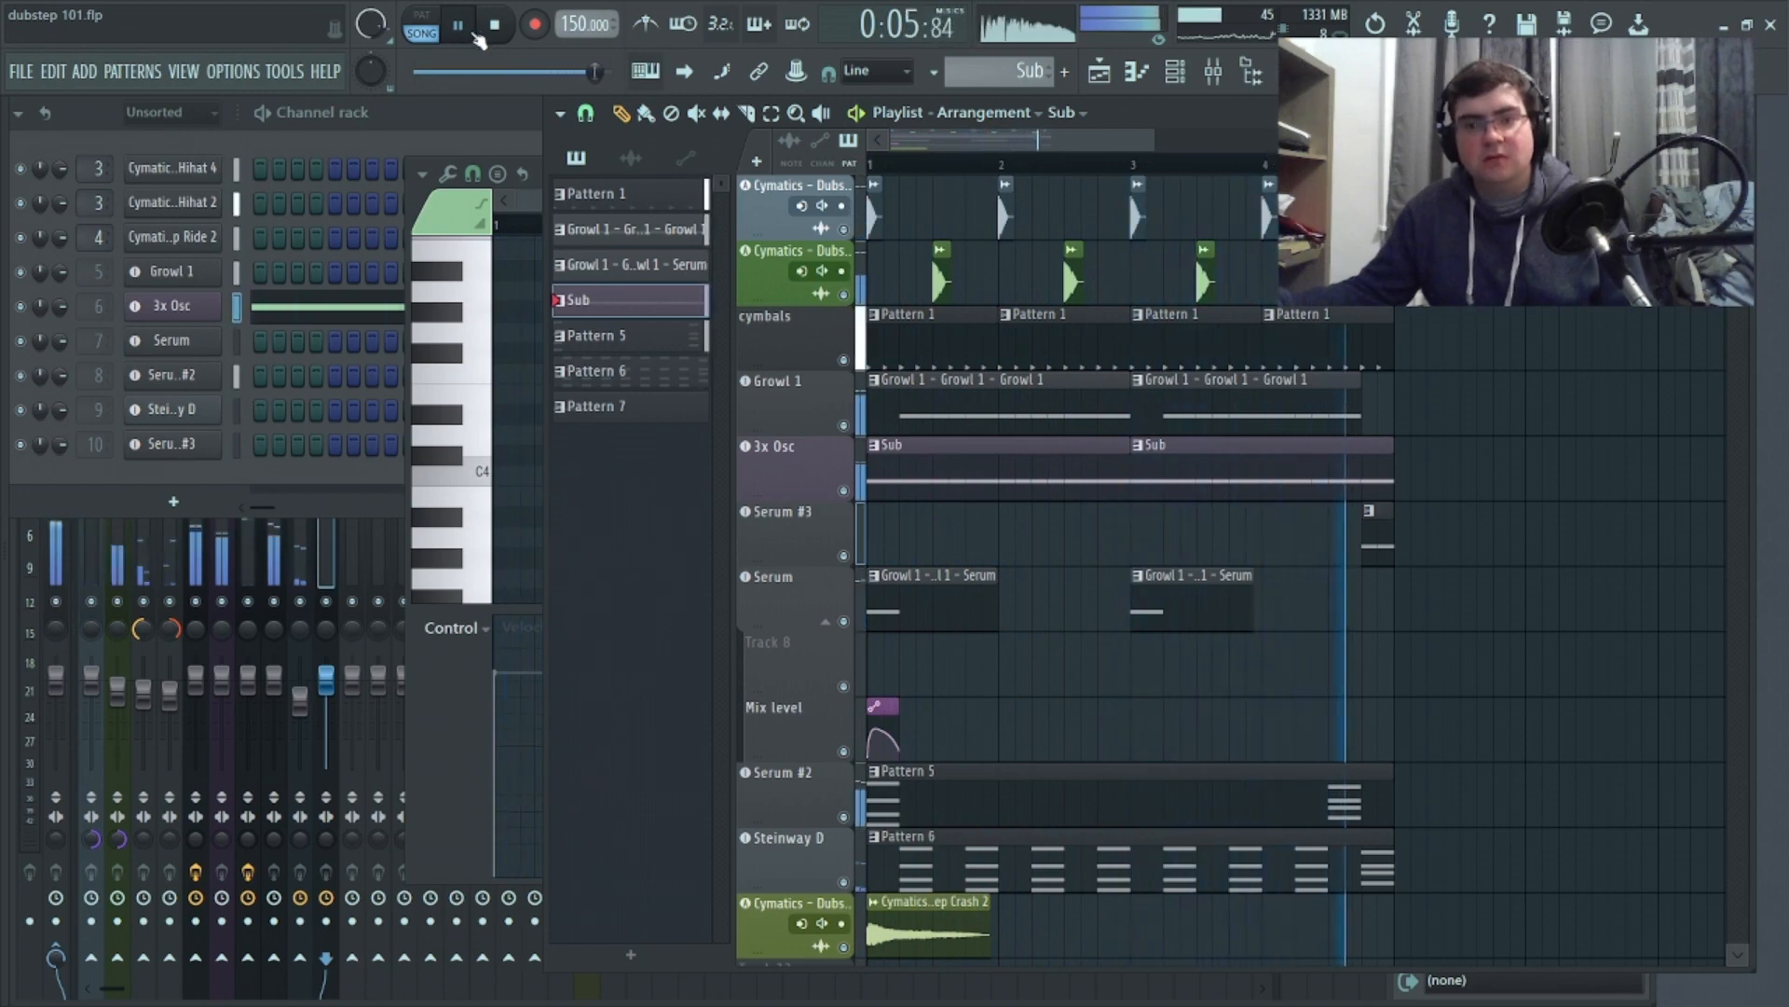
key(space)
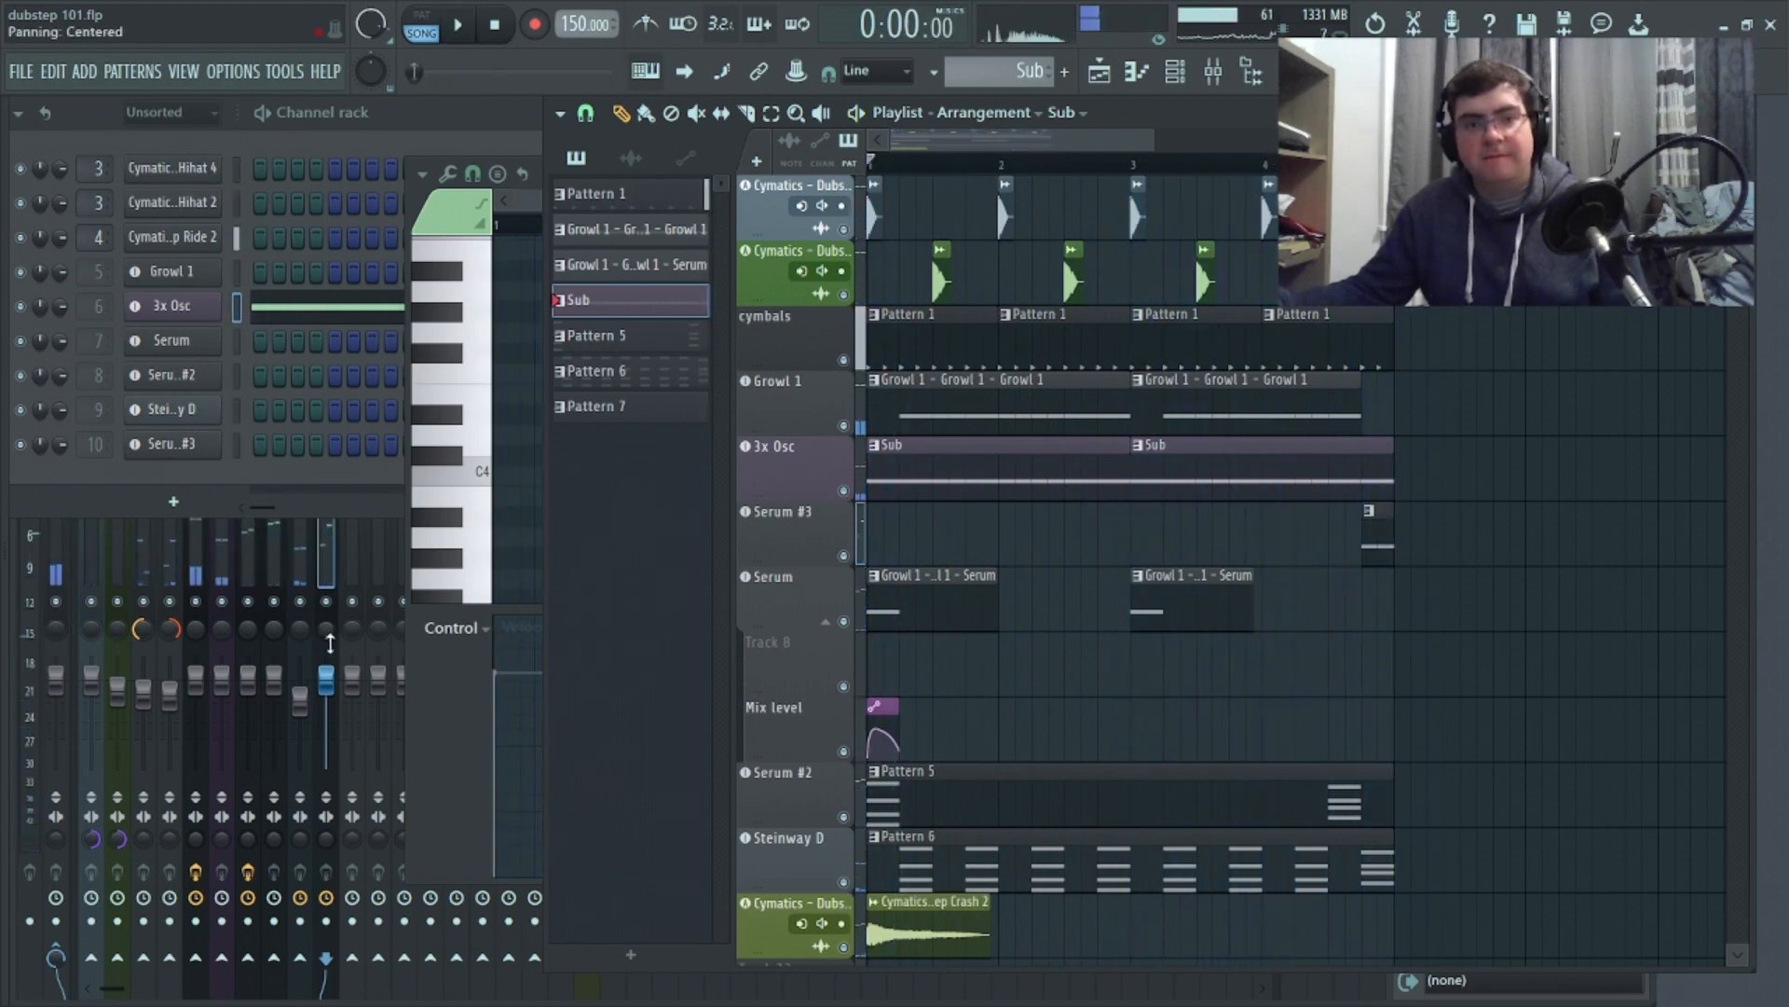
Load OTT into the first effect slot of the Serum #3 mixer track
click(329, 565)
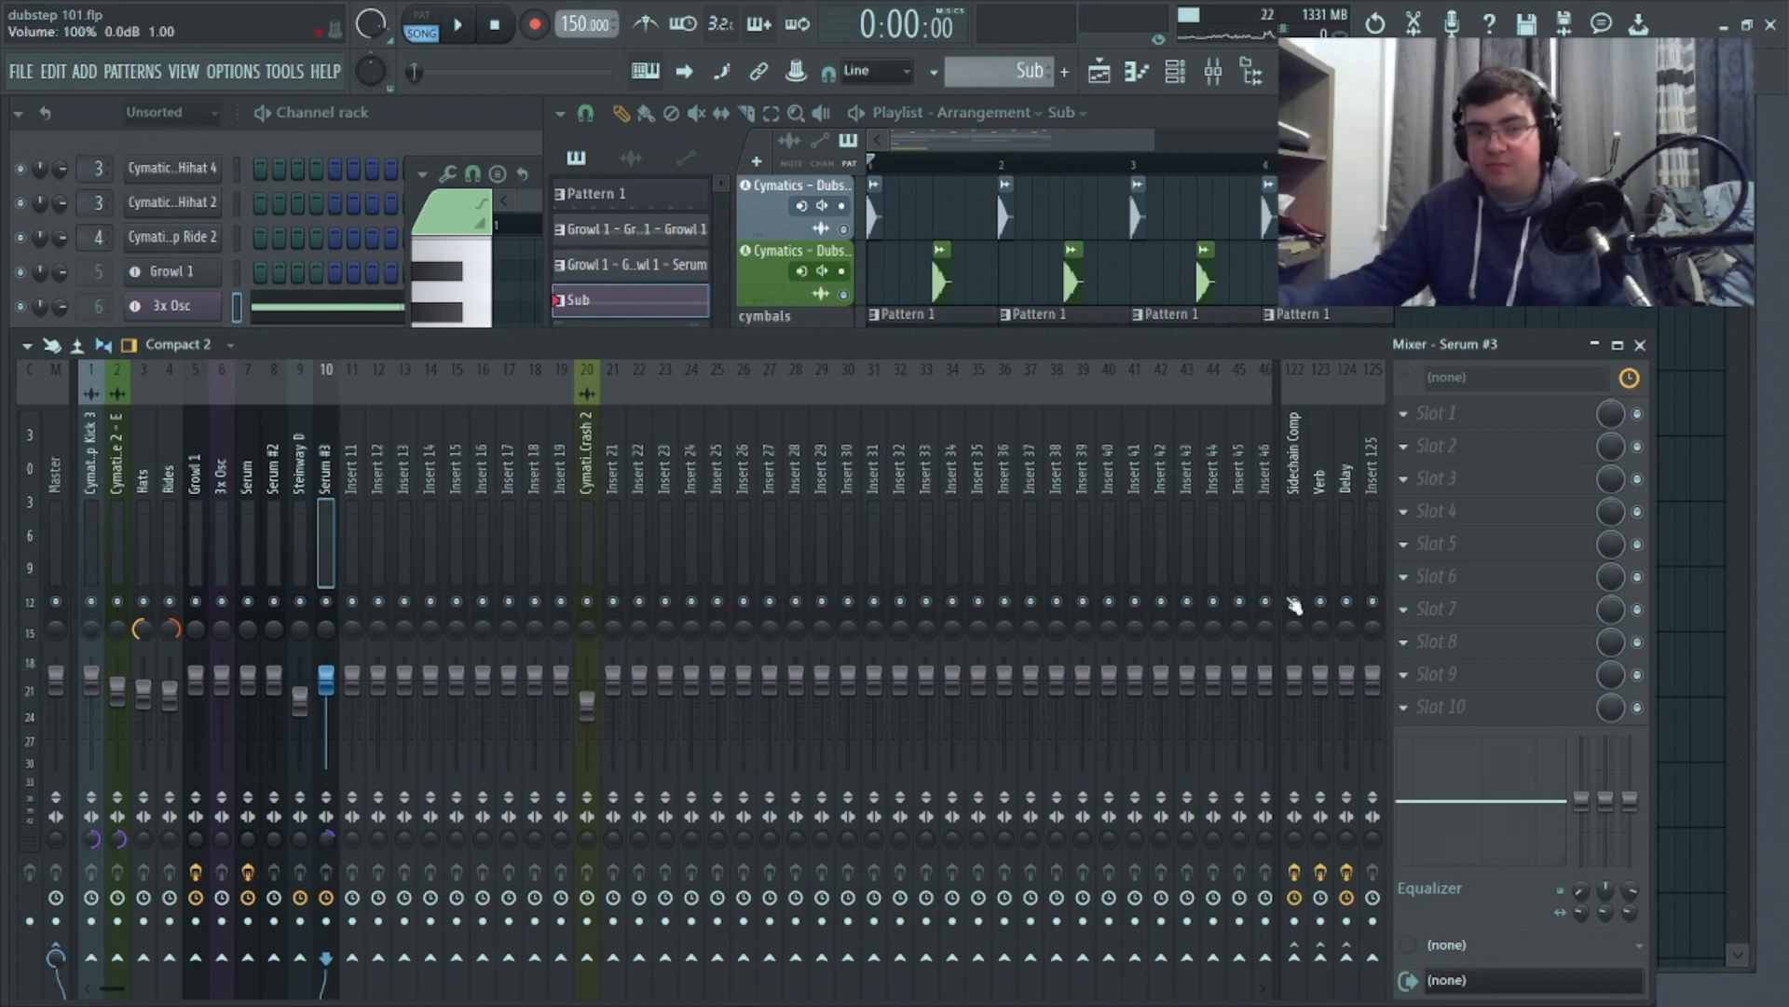
click(1517, 412)
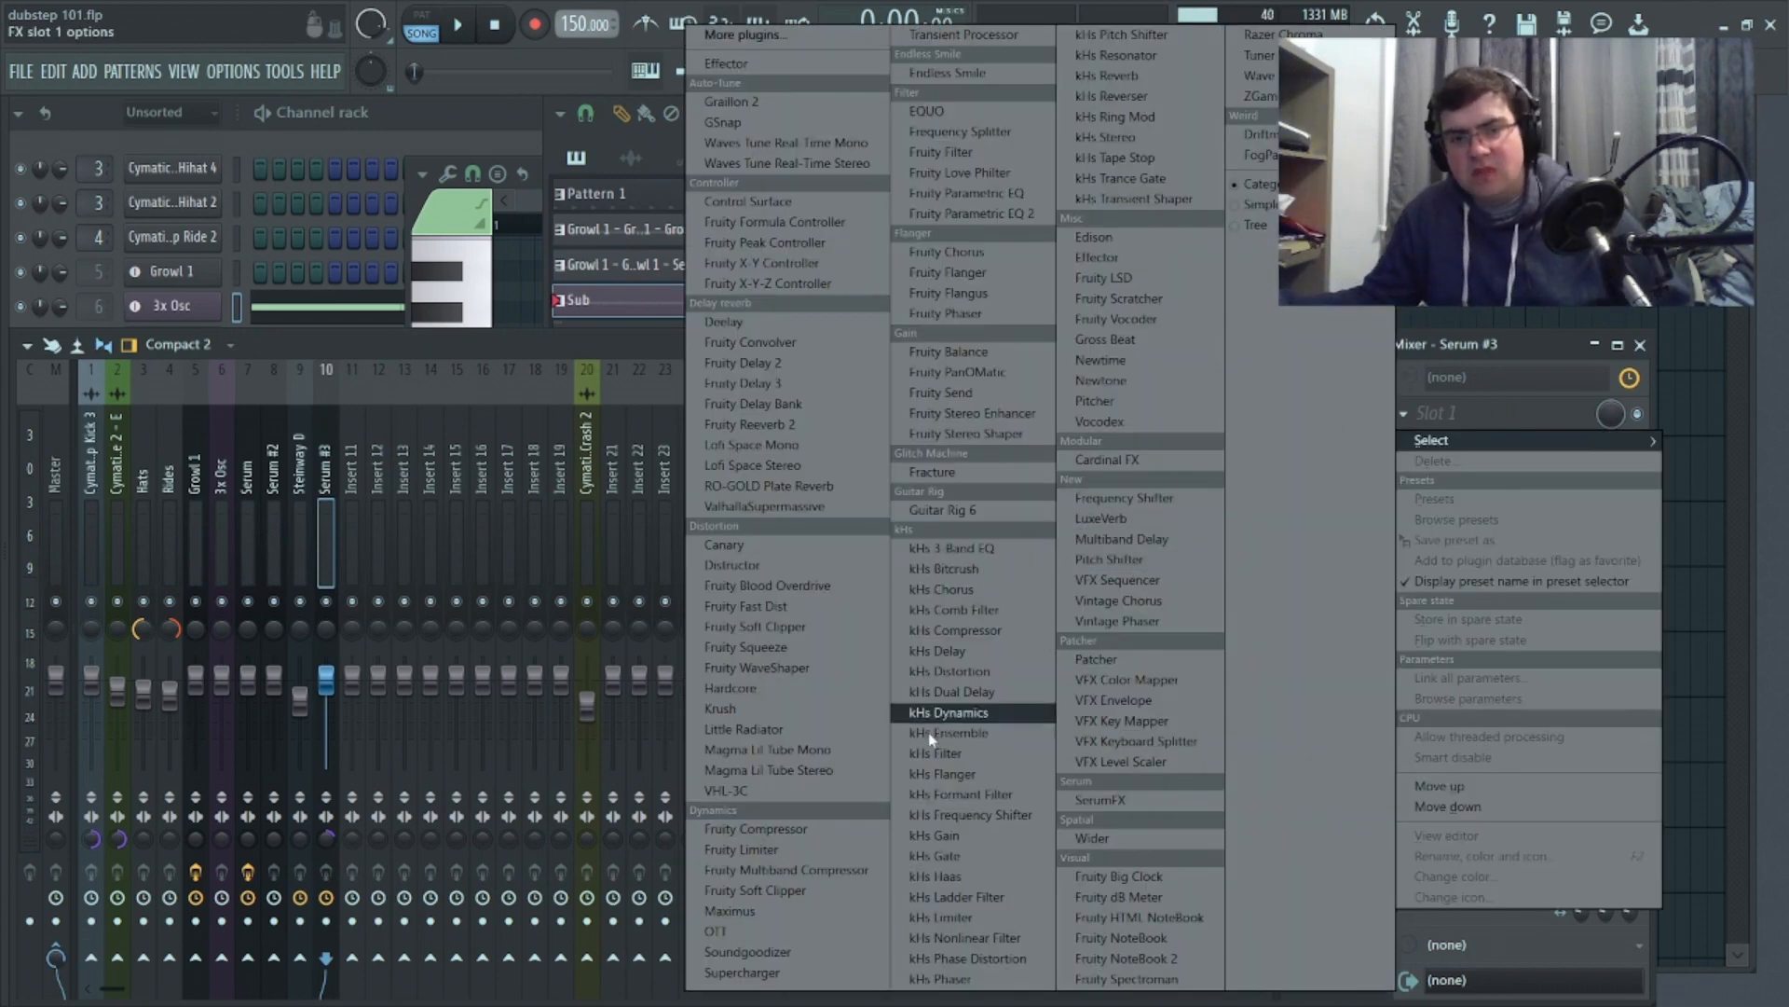
click(719, 932)
With bar 4 looping in playback, lower OTT's depth slightly and raise its output gain to 6.5 dB
drag(1268, 166, 1377, 166)
key(space)
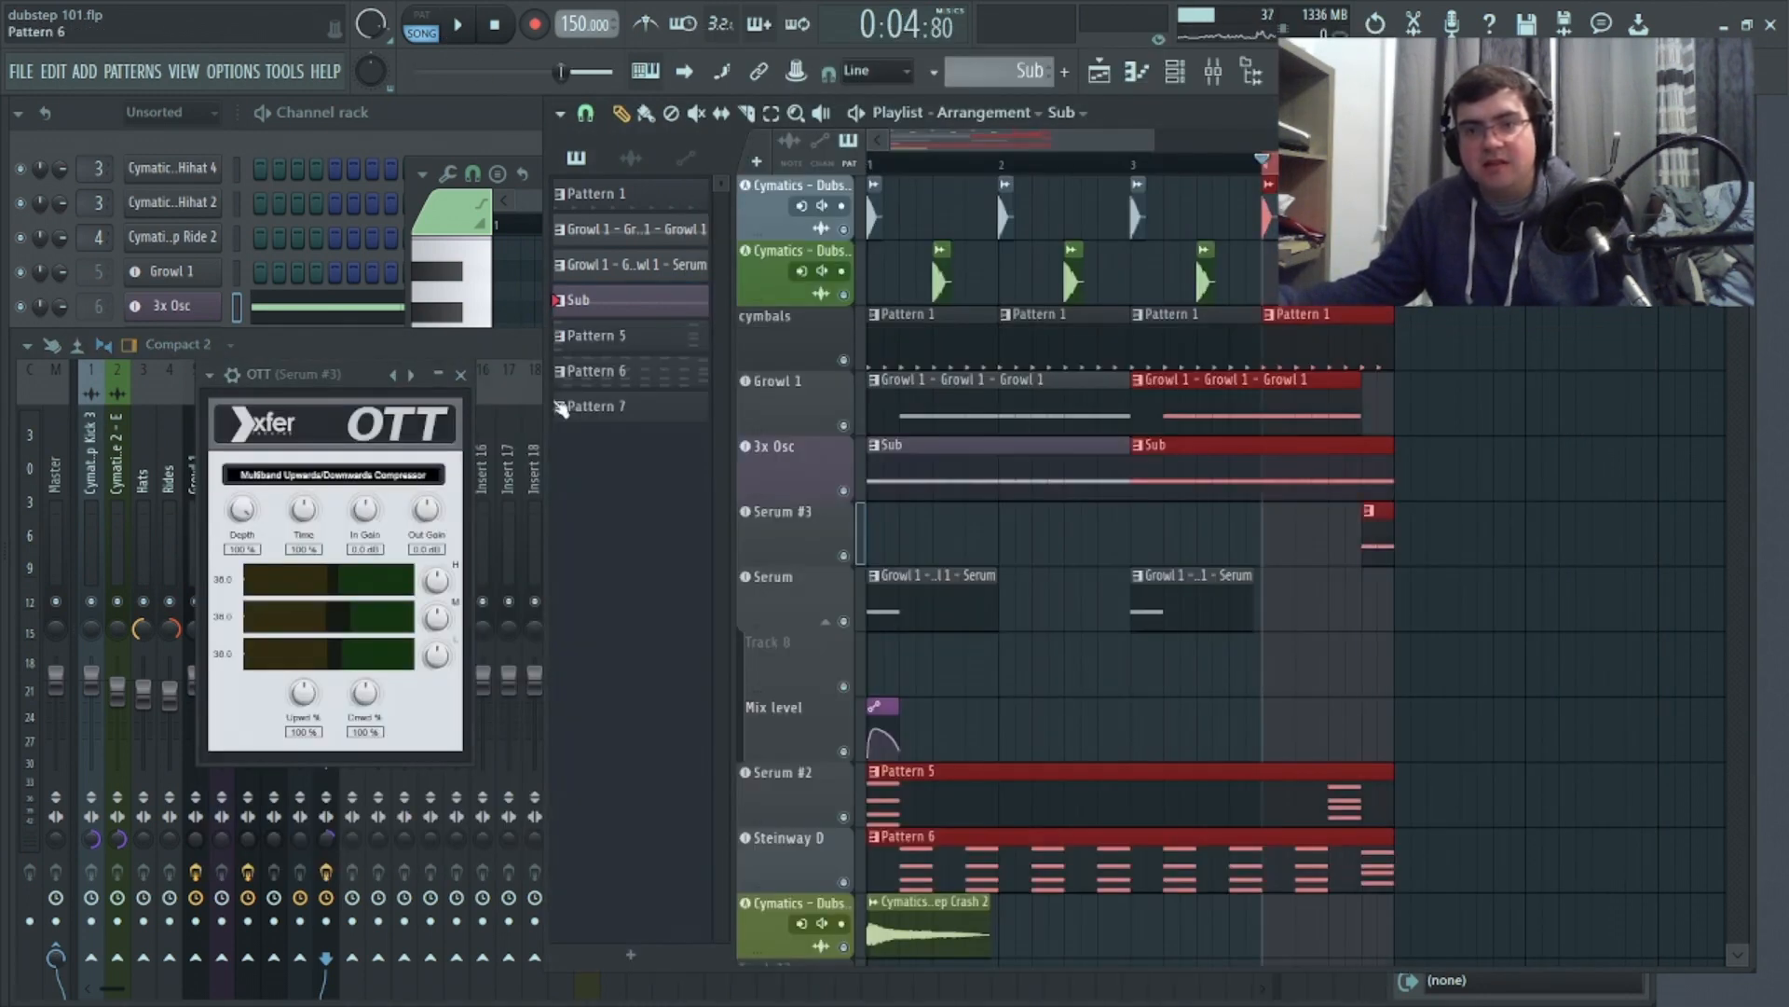
click(459, 26)
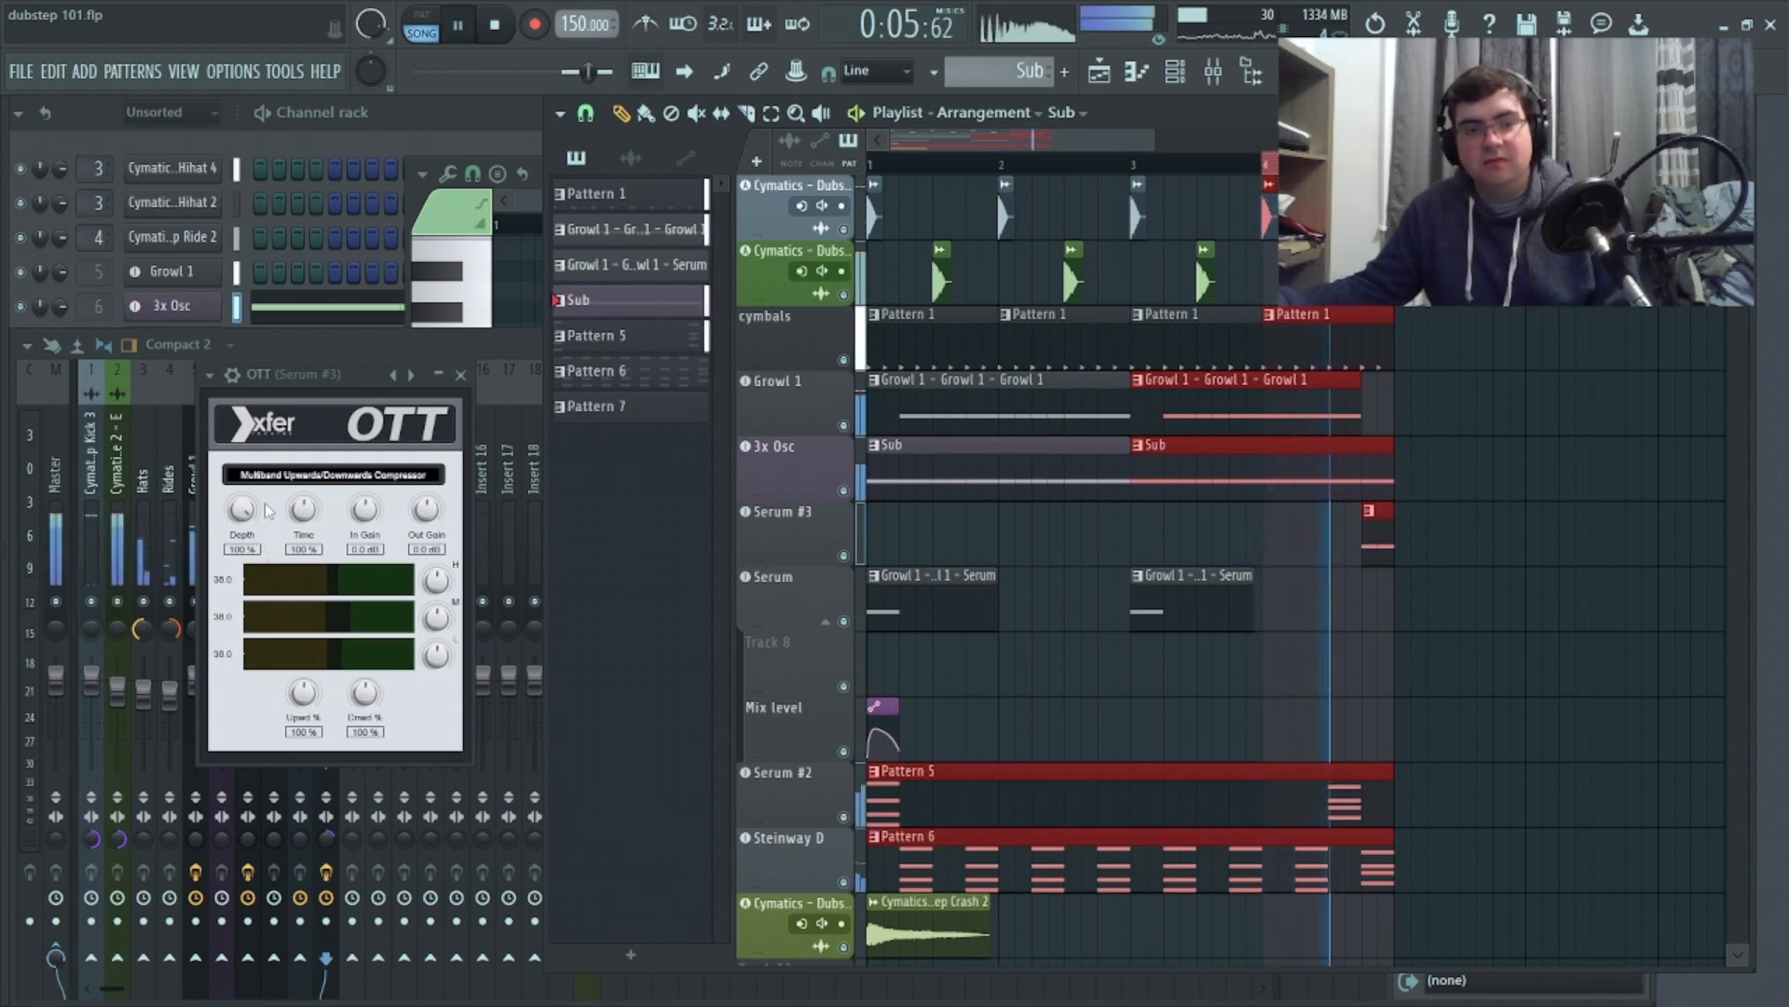
drag(268, 511, 315, 553)
drag(426, 513, 426, 501)
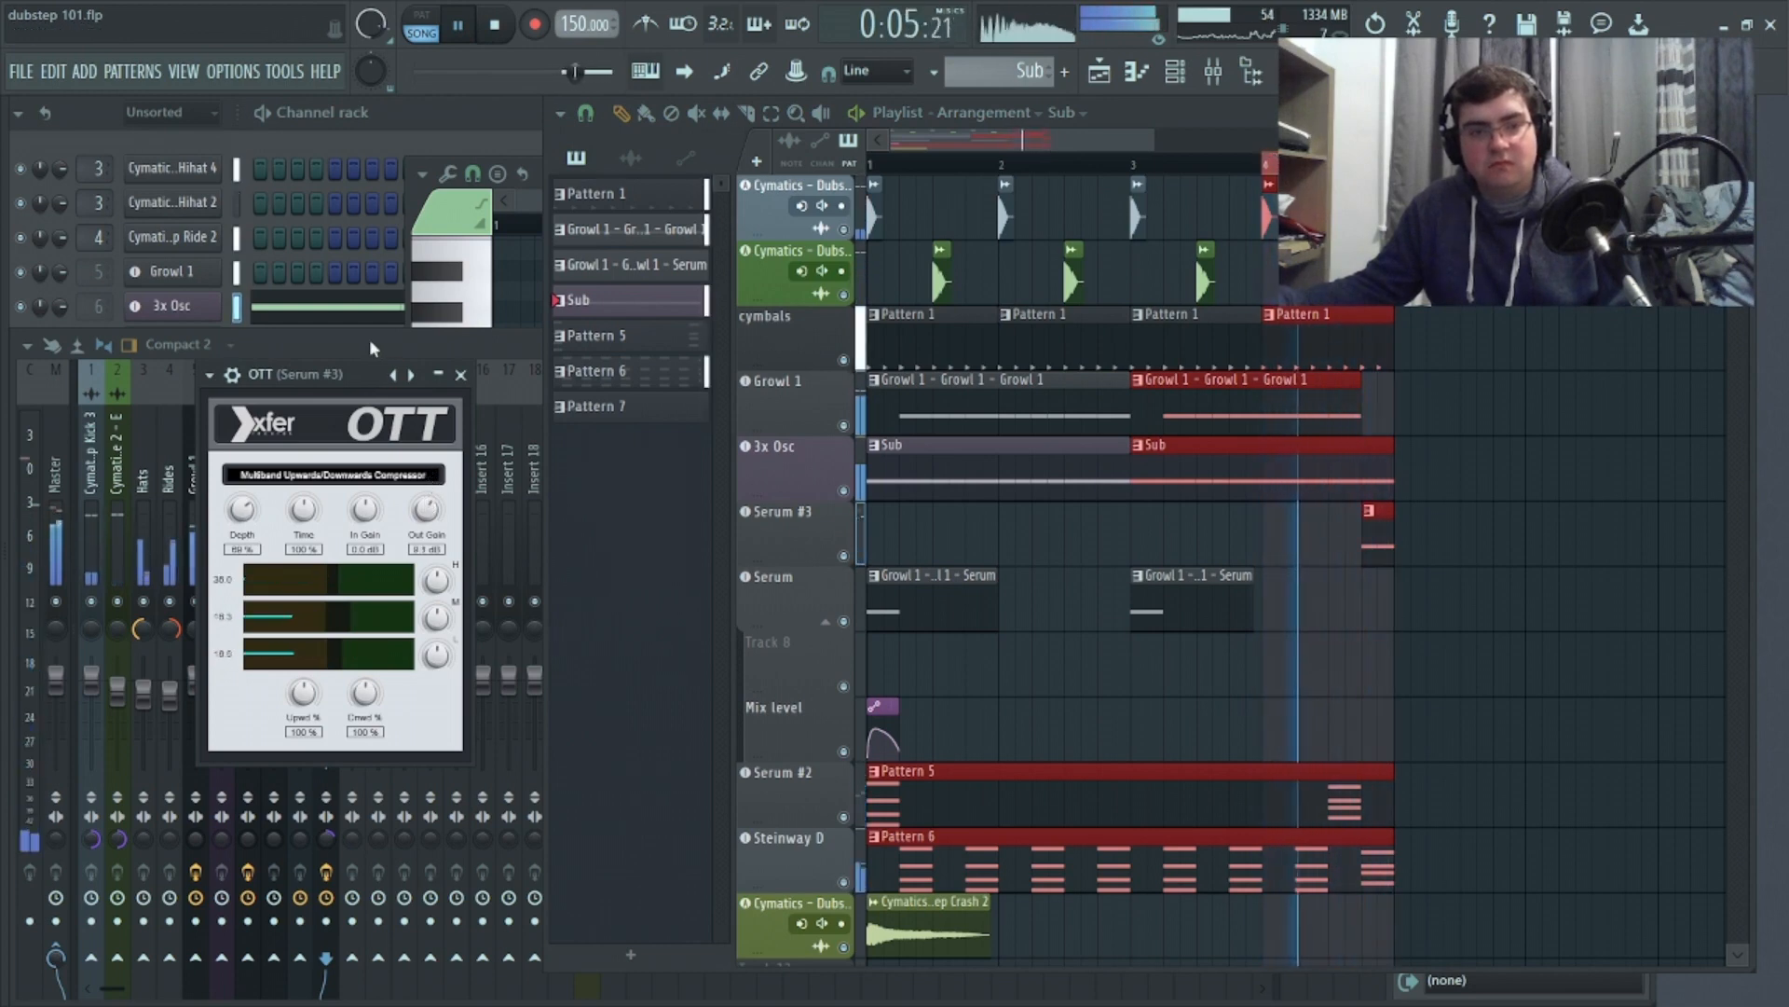
drag(346, 380, 657, 447)
drag(736, 582, 738, 601)
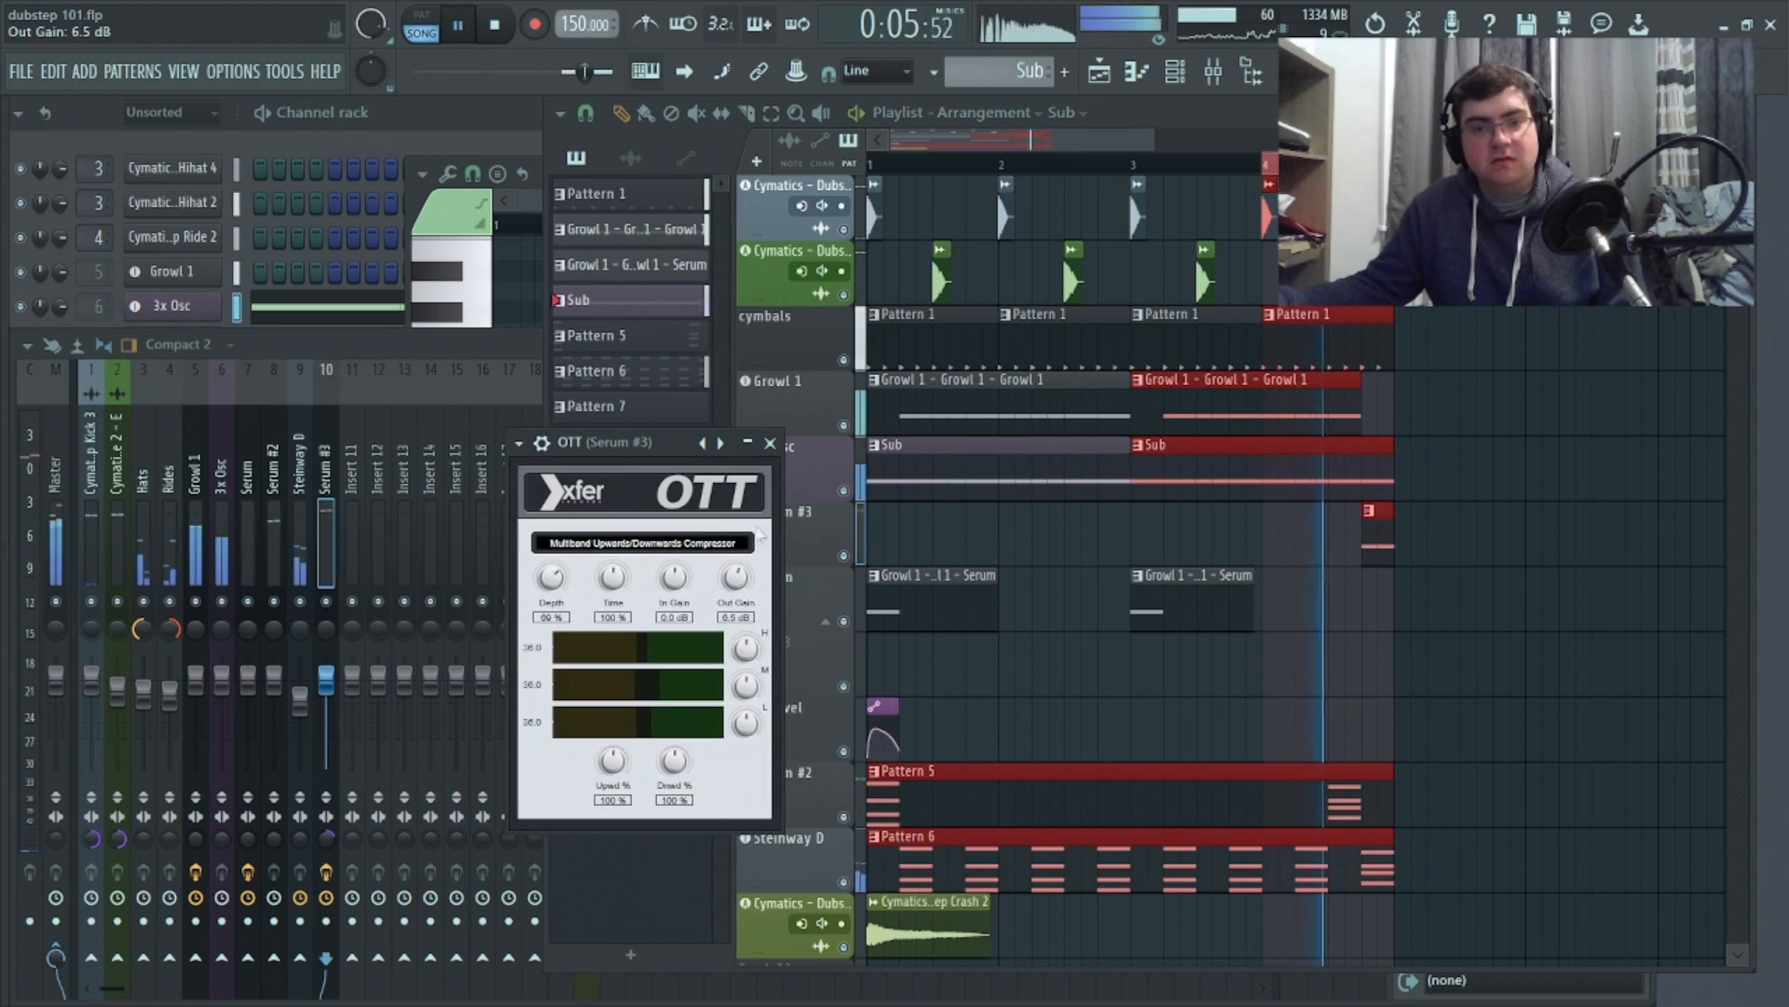
click(771, 443)
key(space)
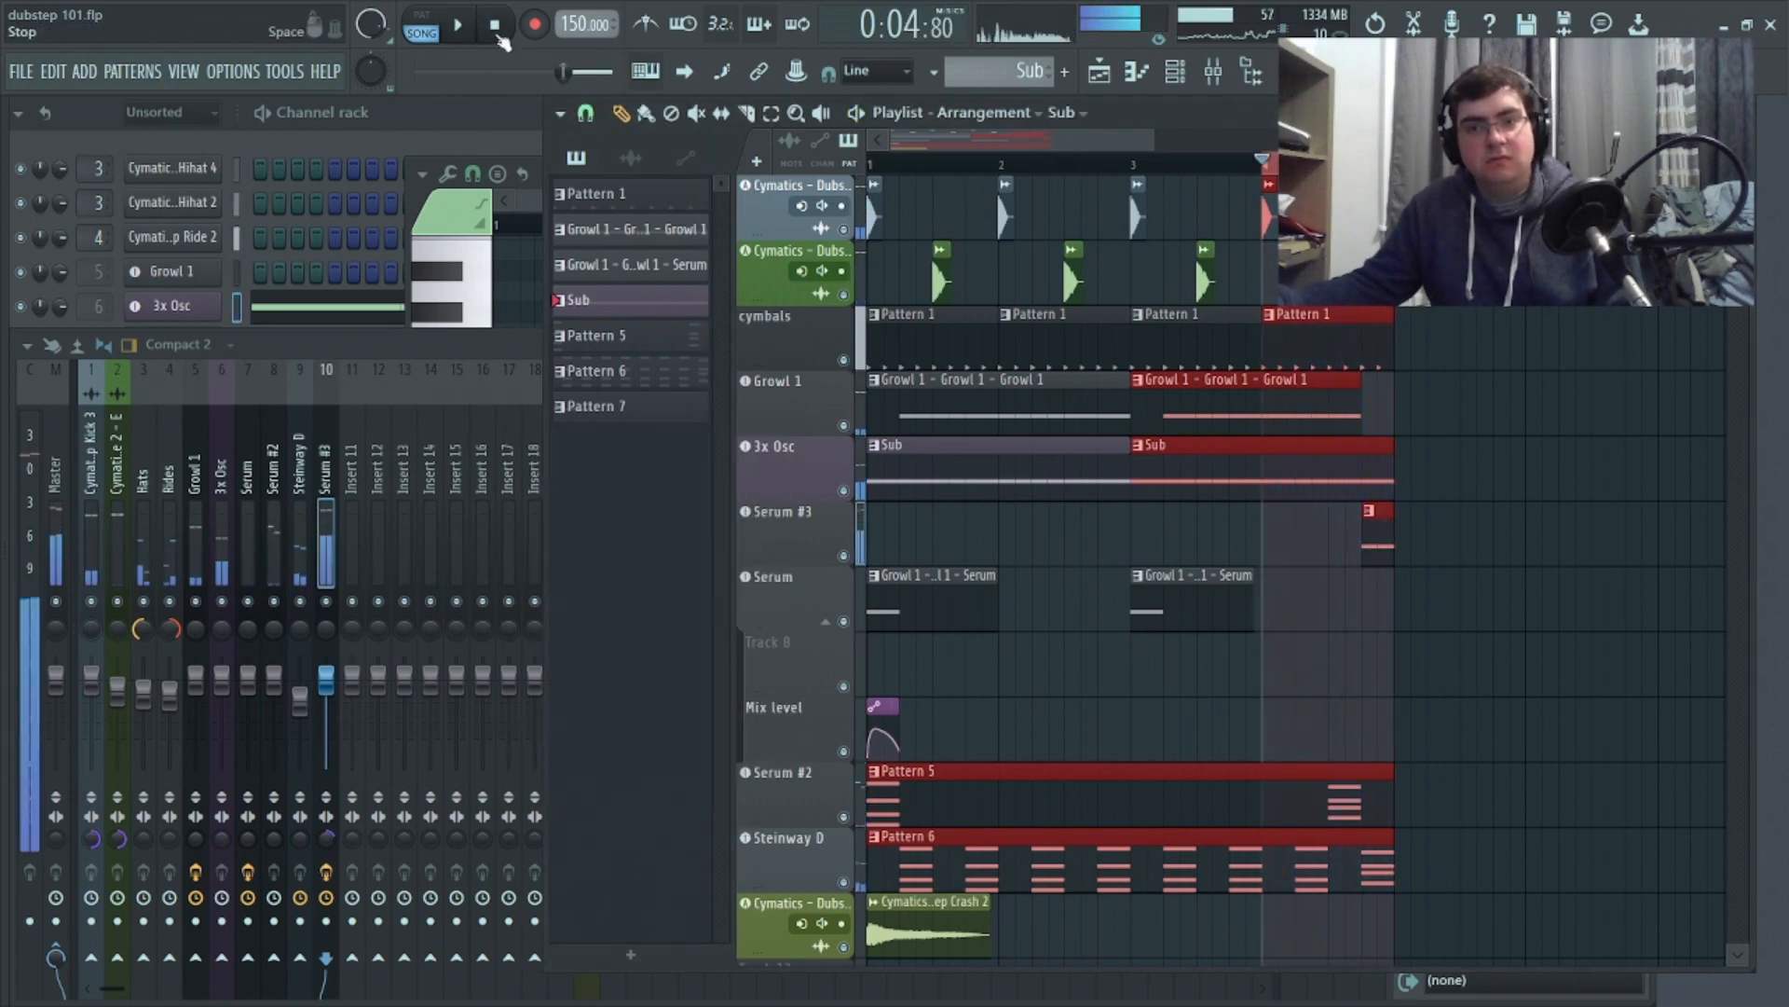
Route the Serum #3 mixer track only to Sidechain Comp, plus sends to Verb and Delay, with the Delay send at about 44%
double_click(1335, 165)
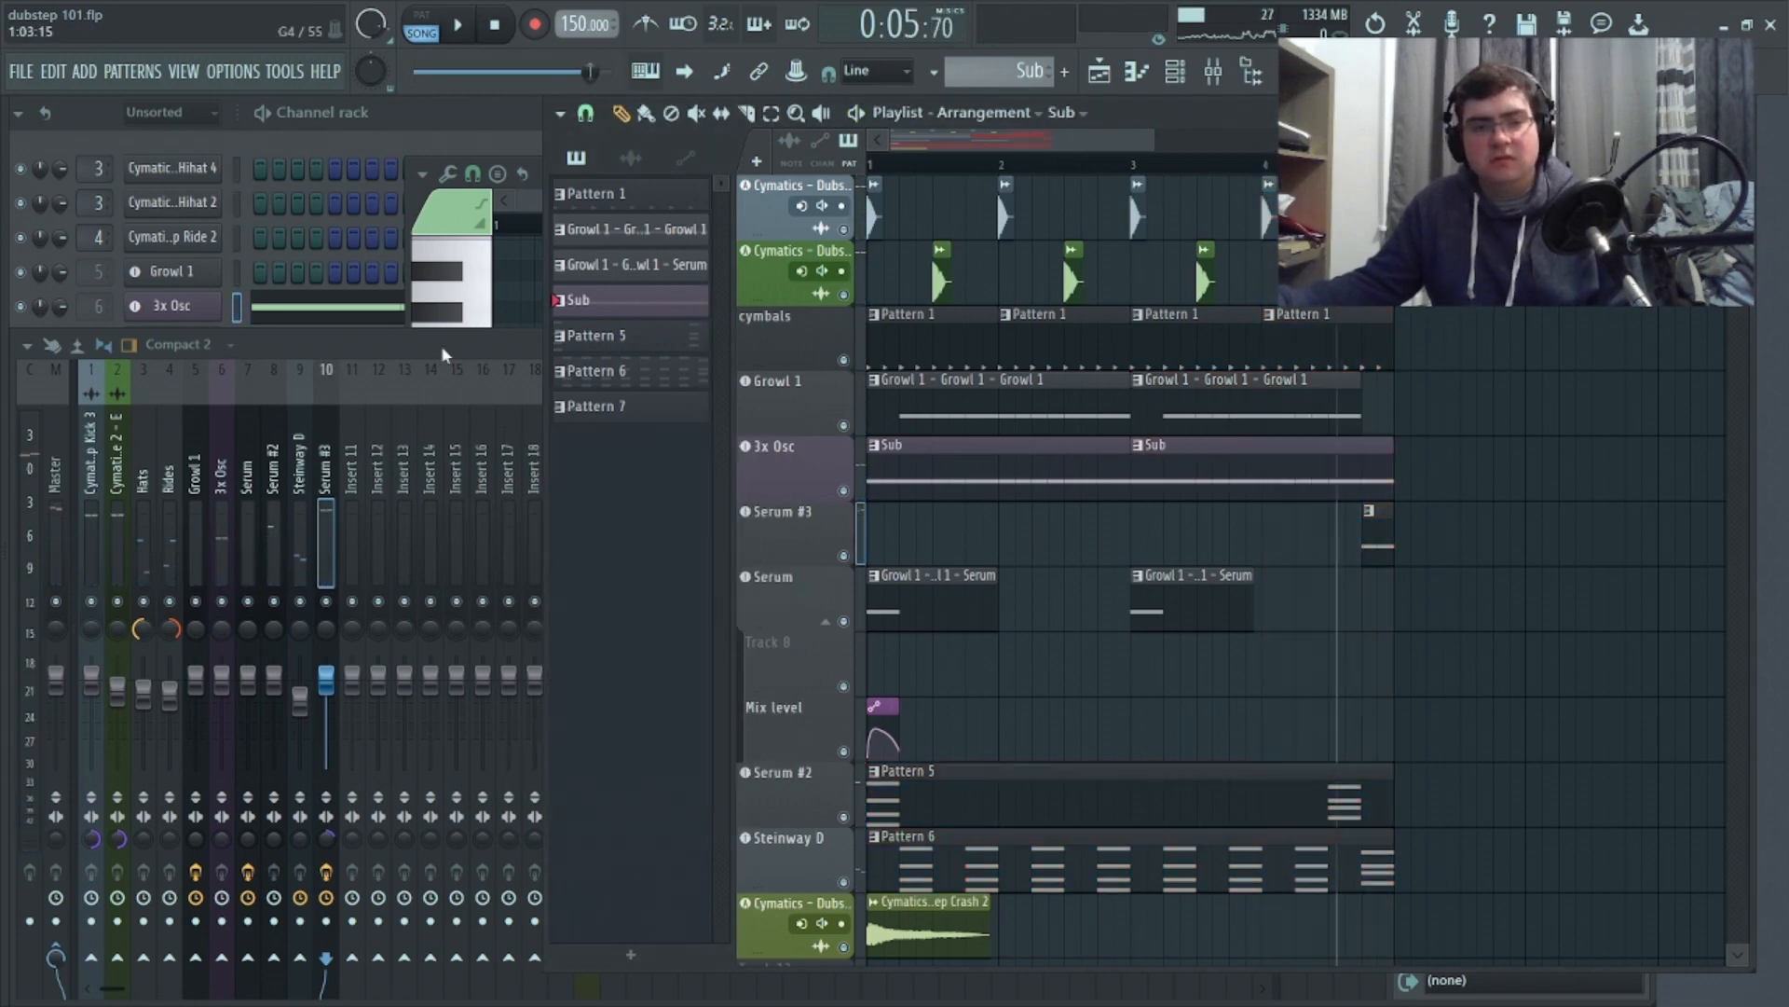
double_click(376, 352)
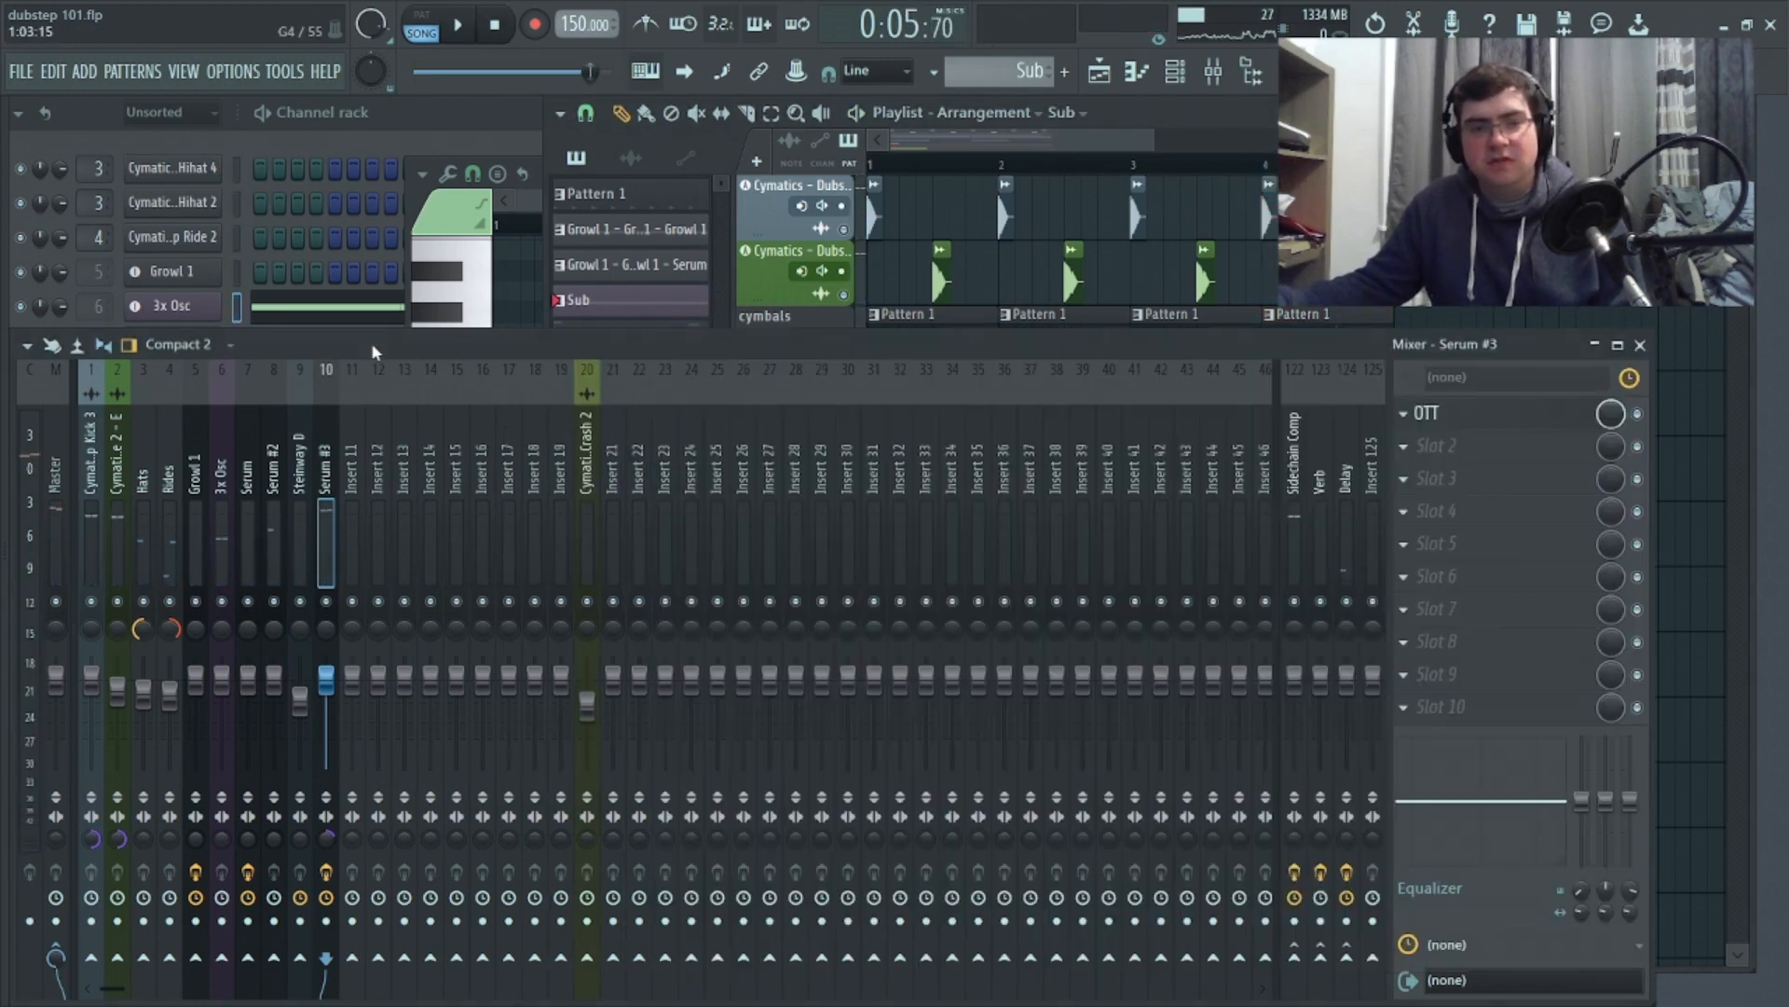
right_click(1297, 960)
click(1357, 930)
click(1320, 960)
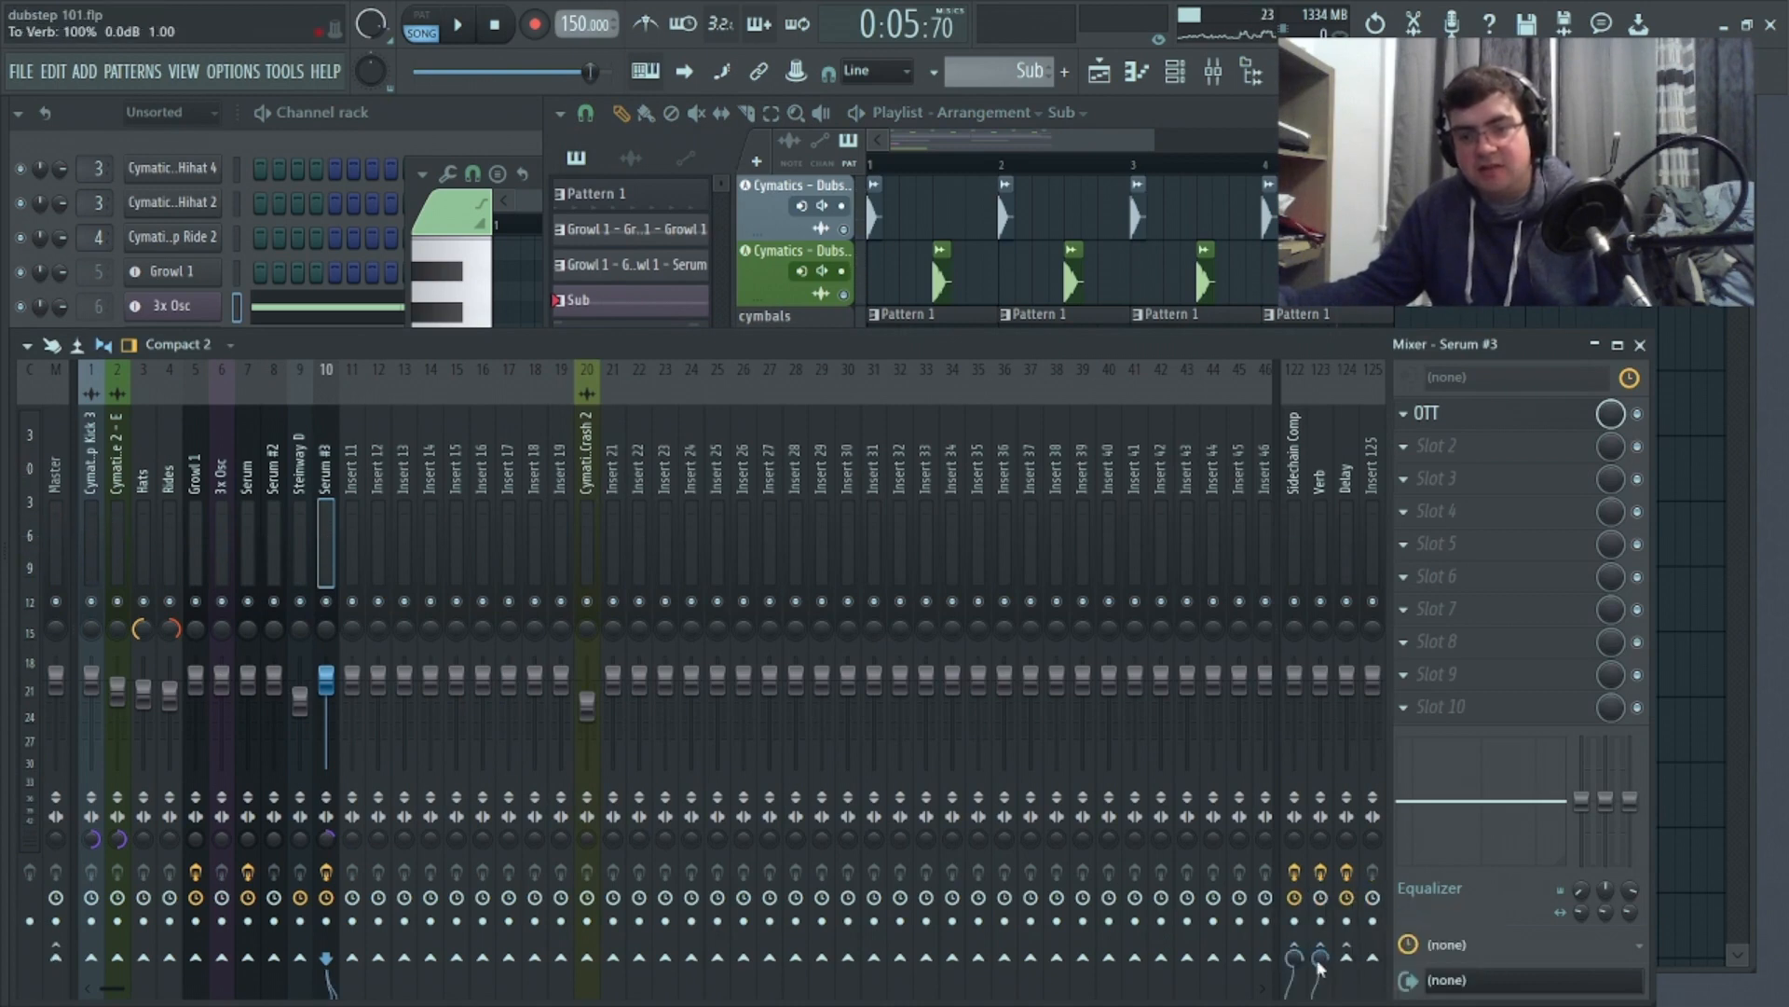
click(1347, 956)
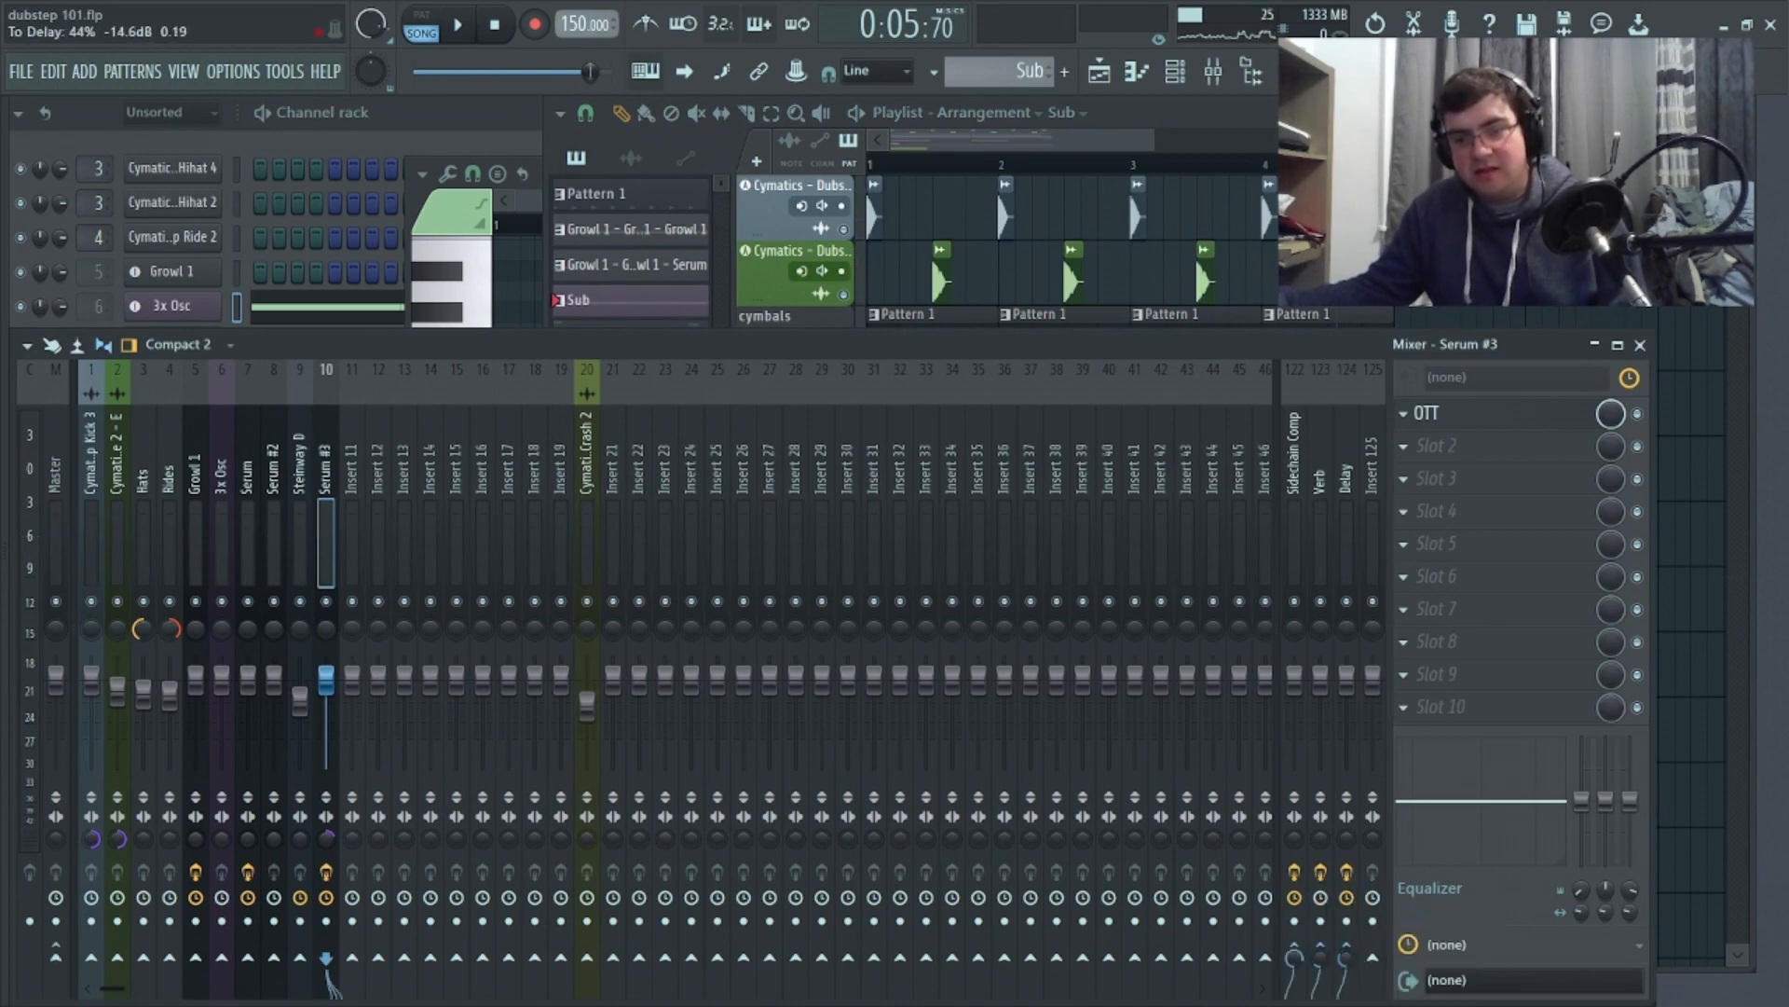
Play the arrangement to check how the Serum #3 bass sits with the other tracks
click(469, 28)
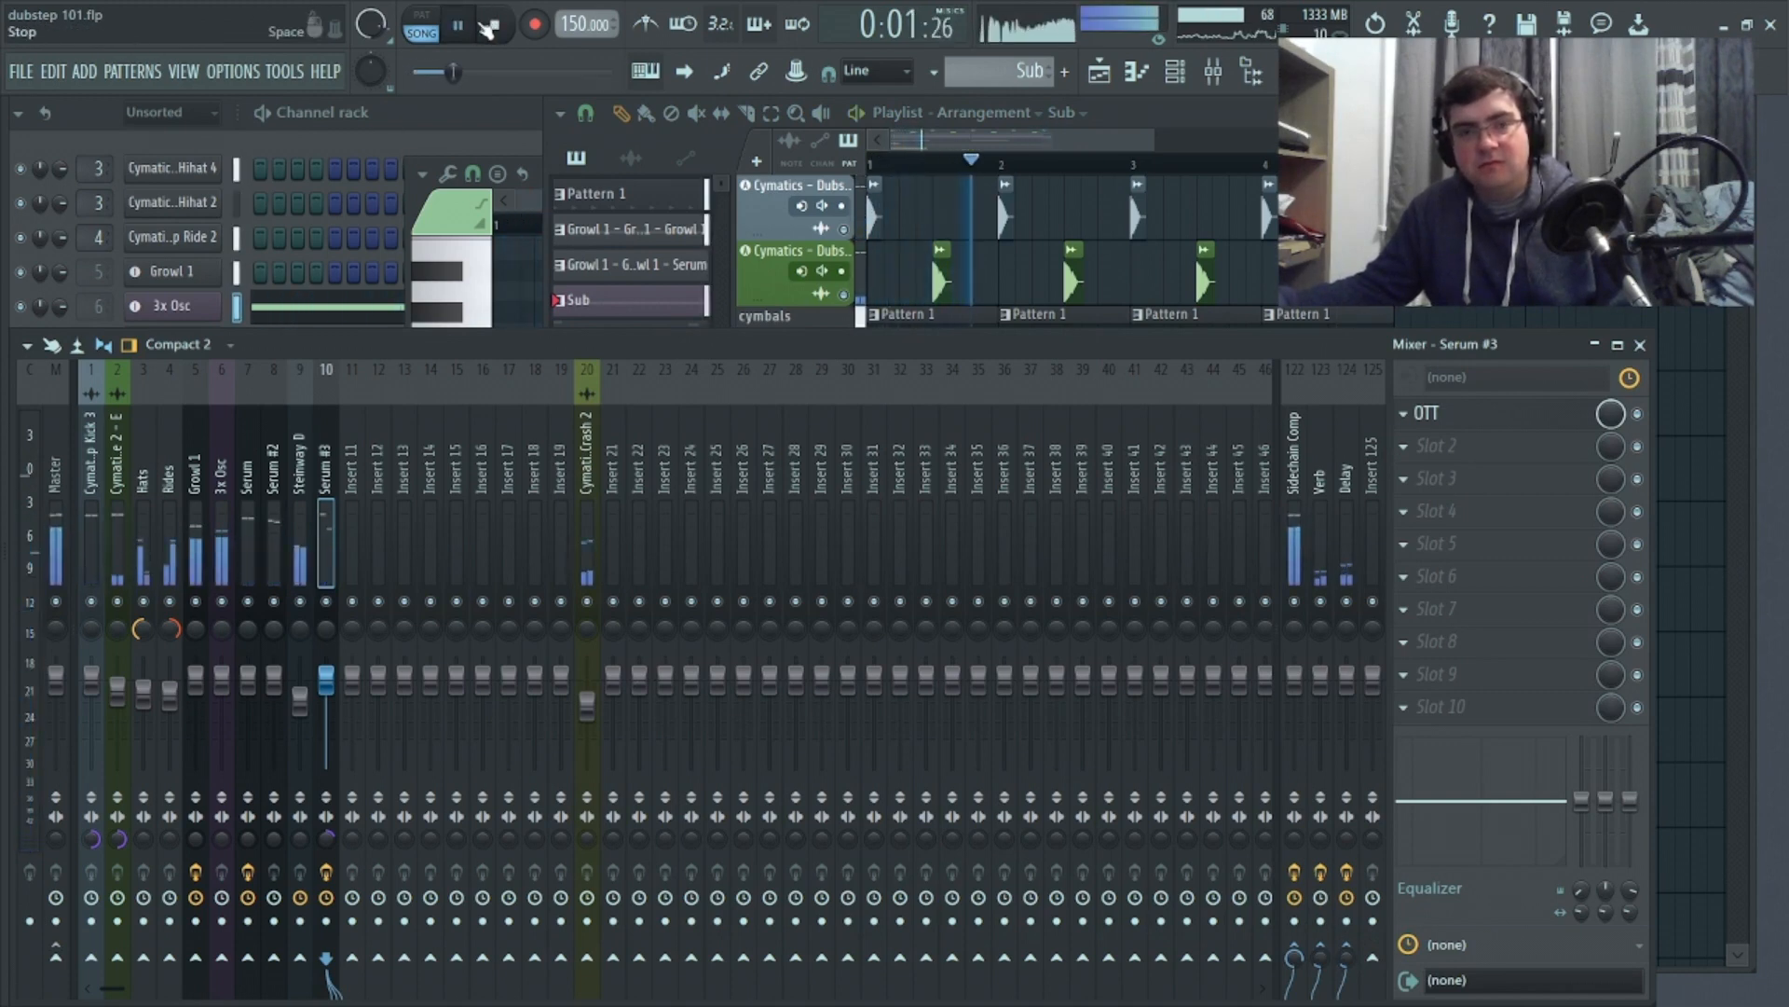
click(1139, 119)
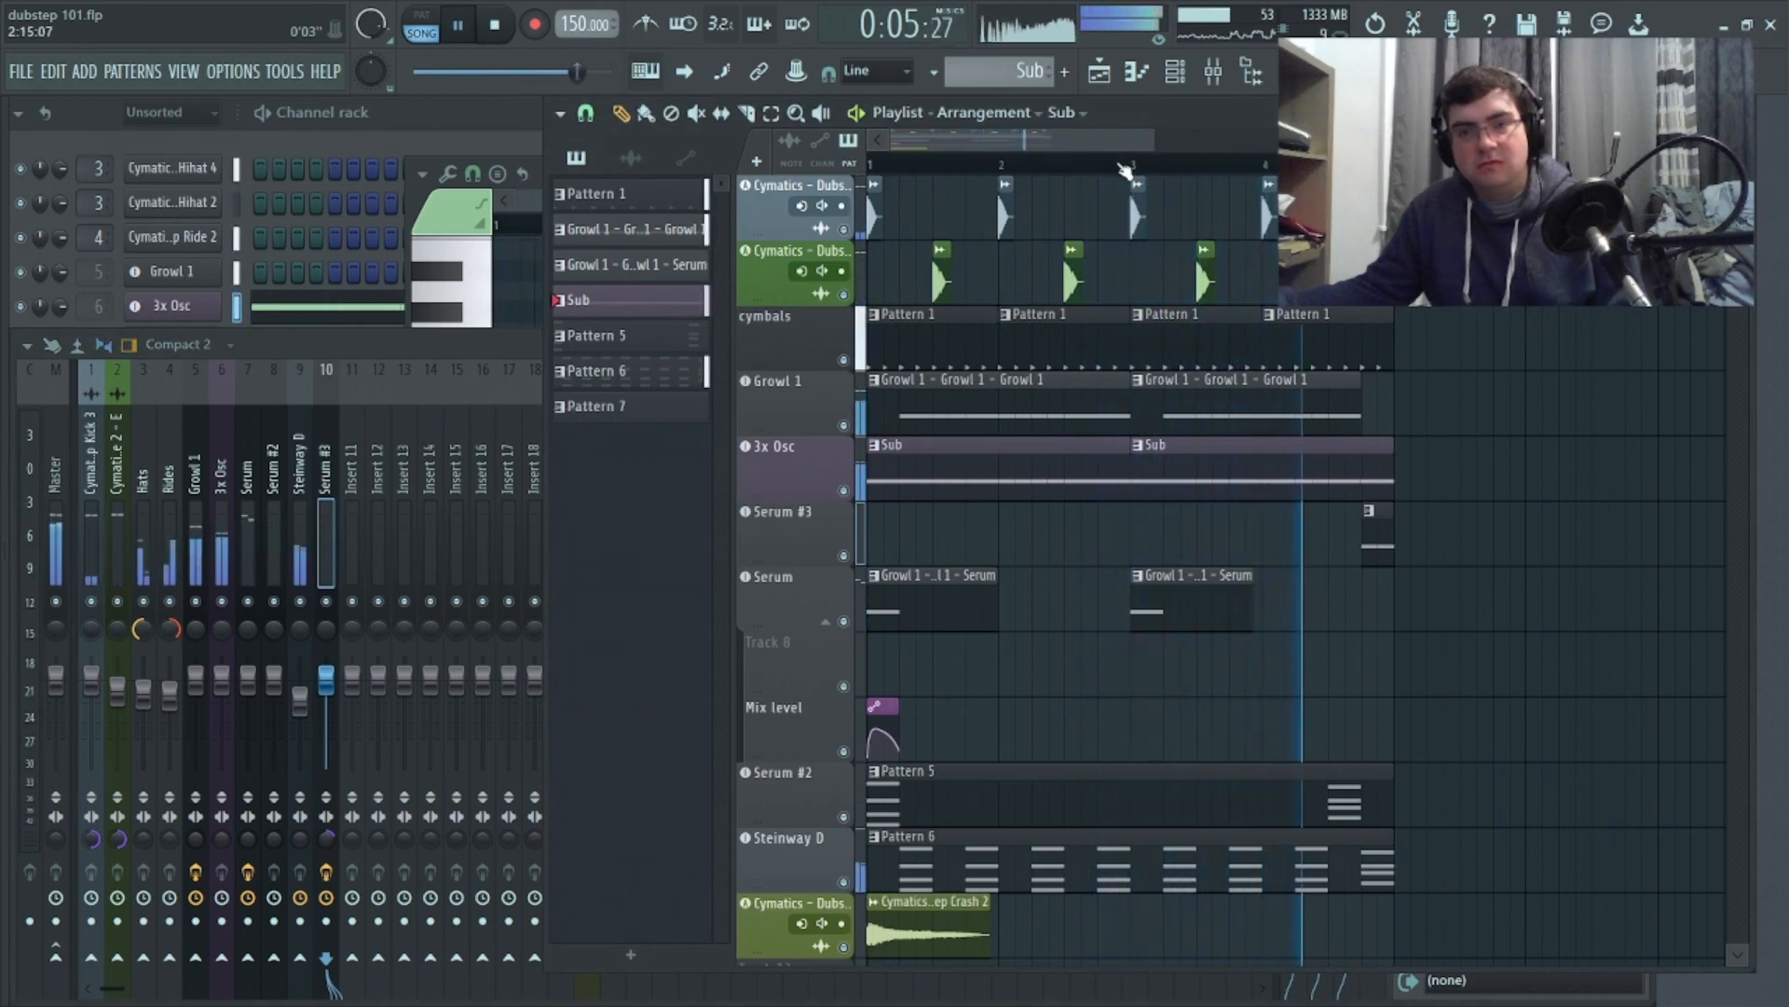
click(496, 25)
click(1072, 161)
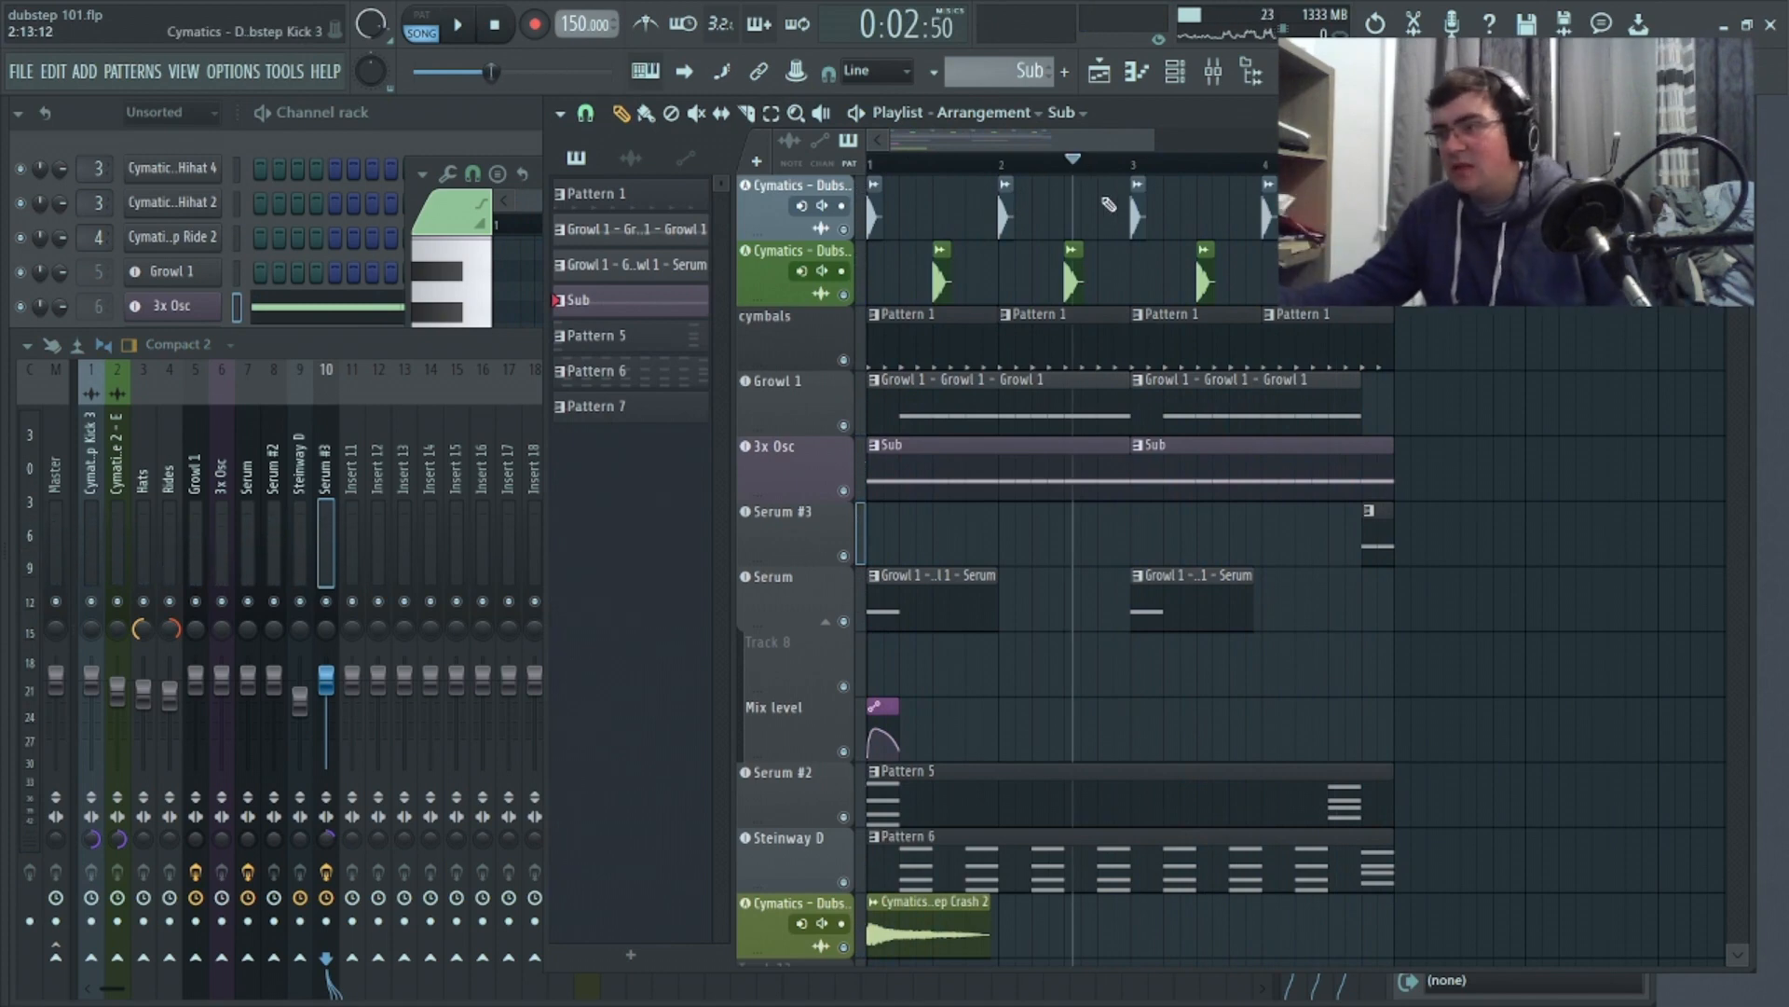
mouse_move(1053, 146)
mouse_down()
mouse_move(1296, 145)
mouse_move(1049, 146)
mouse_up()
scroll(1609, 618, down, 3)
scroll(1302, 379, up, 3)
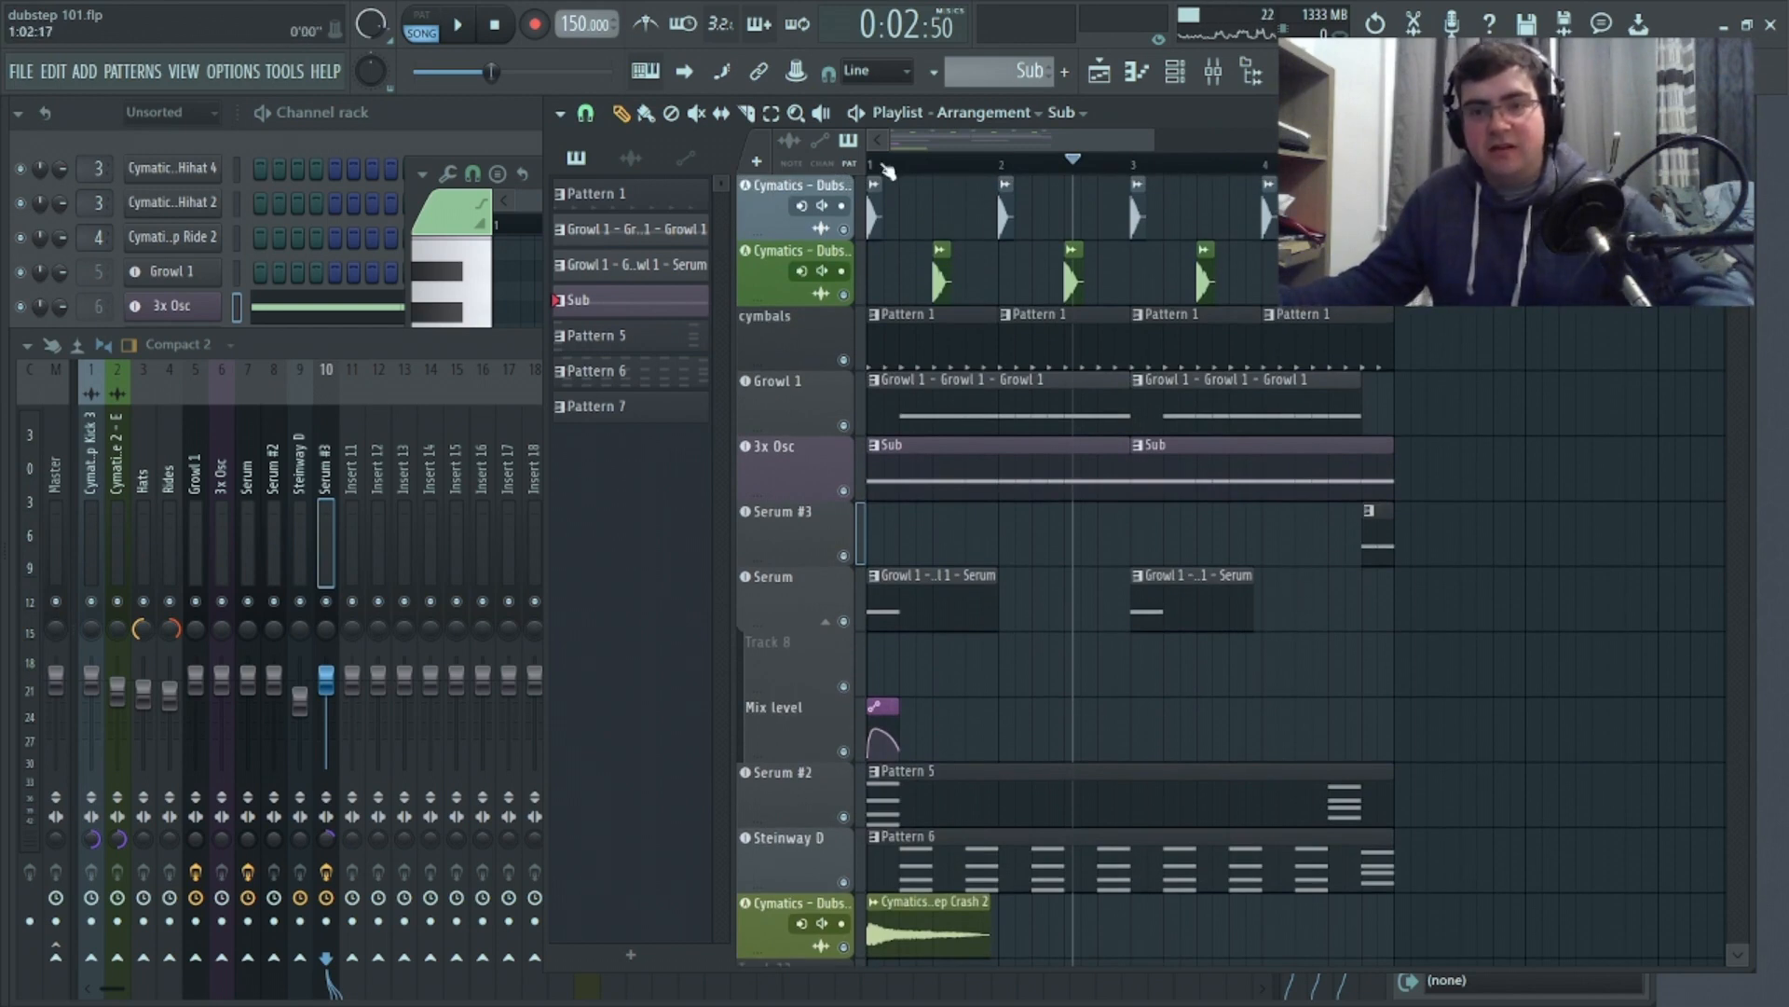
Duplicate the whole four-bar arrangement to bar 5 and delete the copied Growl 1 clip at bar 7
key(ctrl+a)
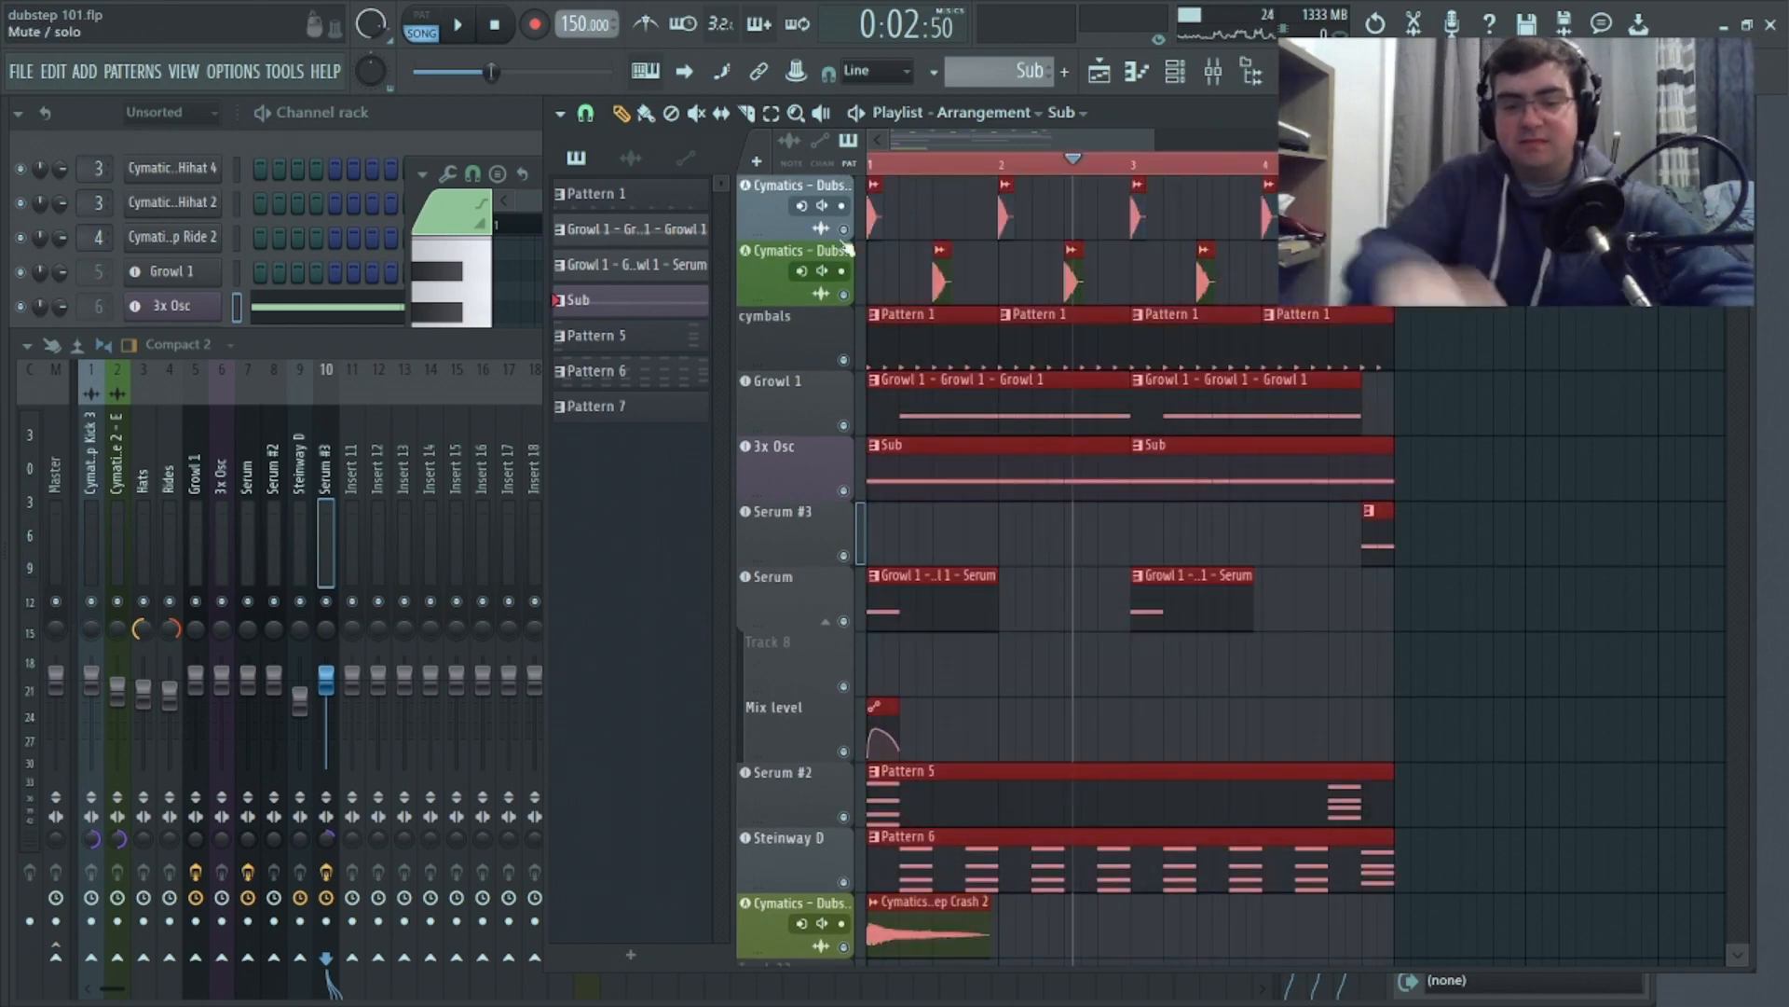
key(ctrl+b)
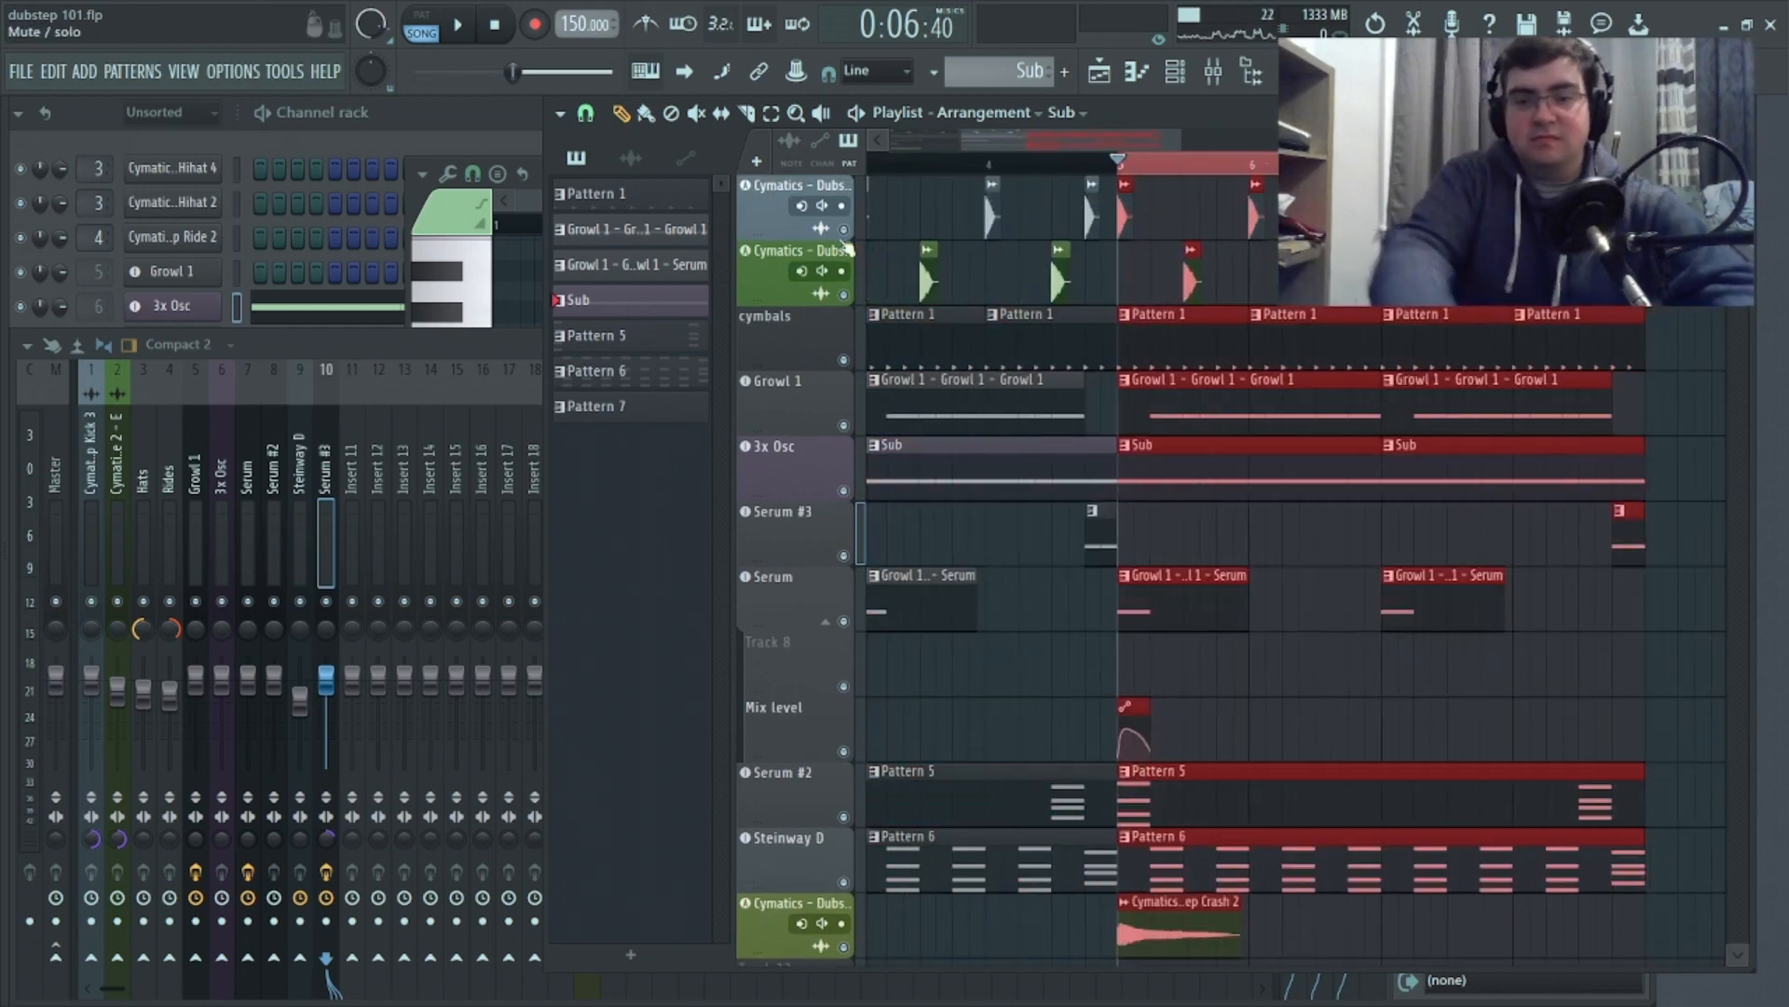
click(1324, 570)
right_click(1325, 590)
right_click(1468, 429)
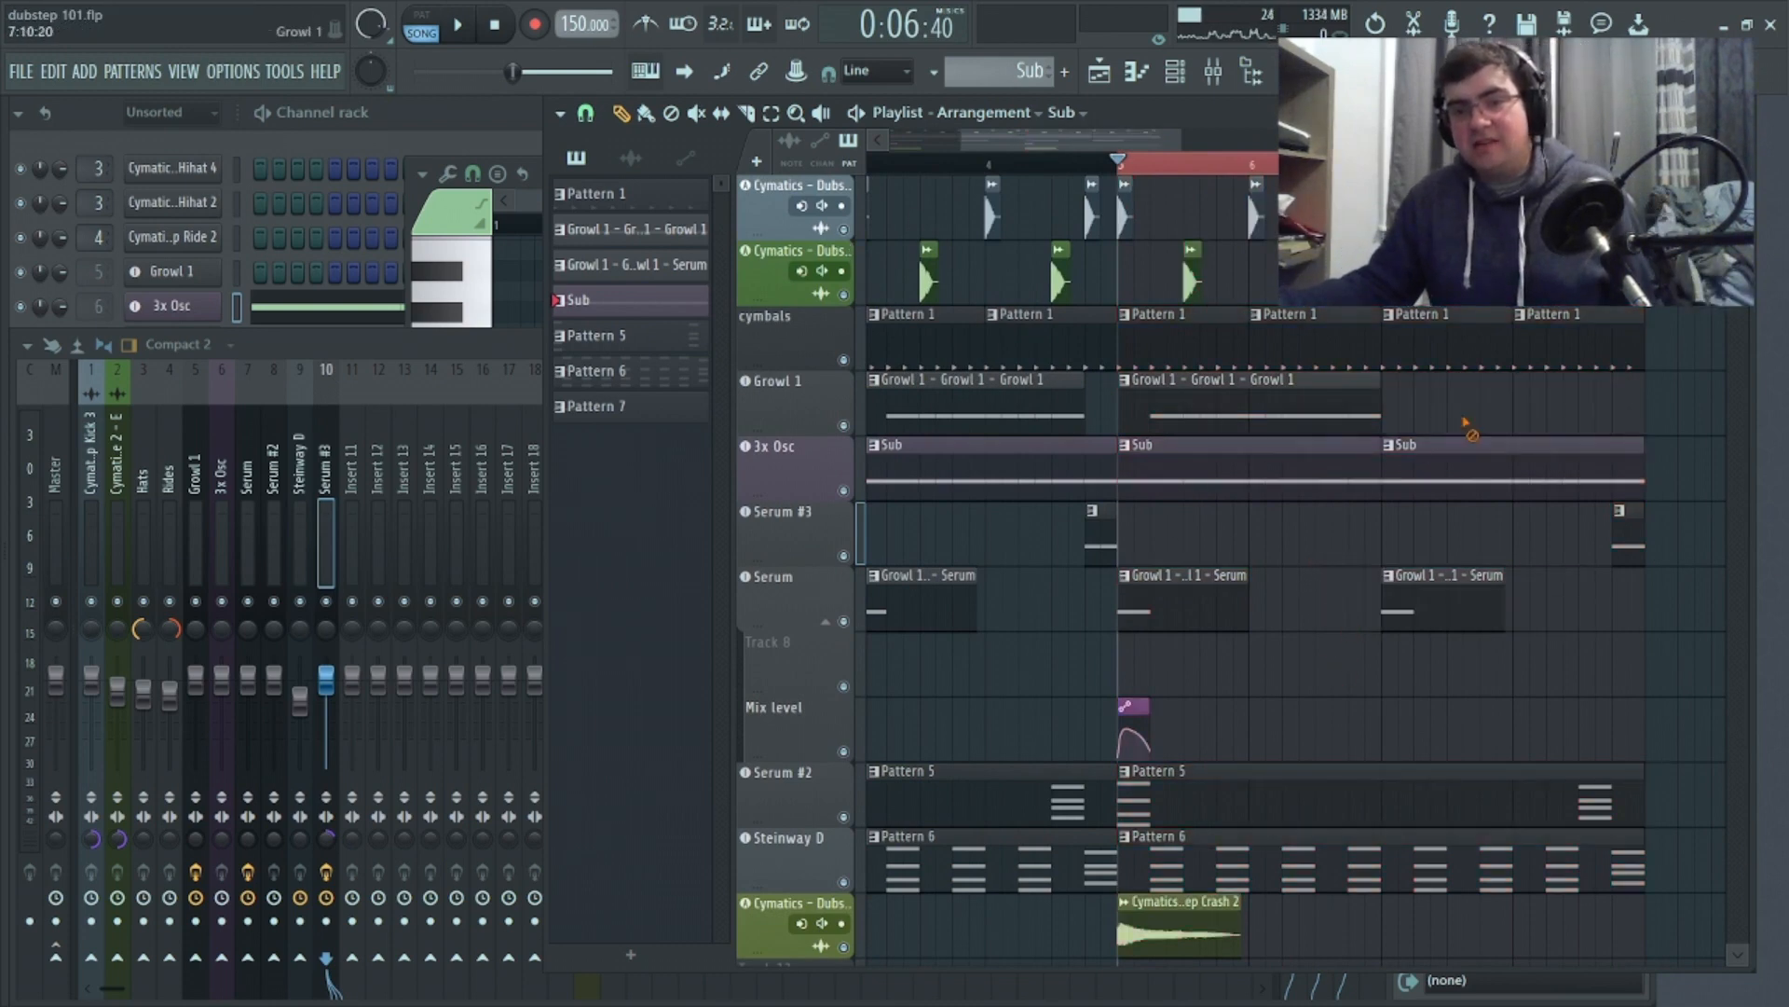
Make the Growl 1 clip at bar 5 a unique pattern and open the Growl 1 channel's piano roll
click(1125, 382)
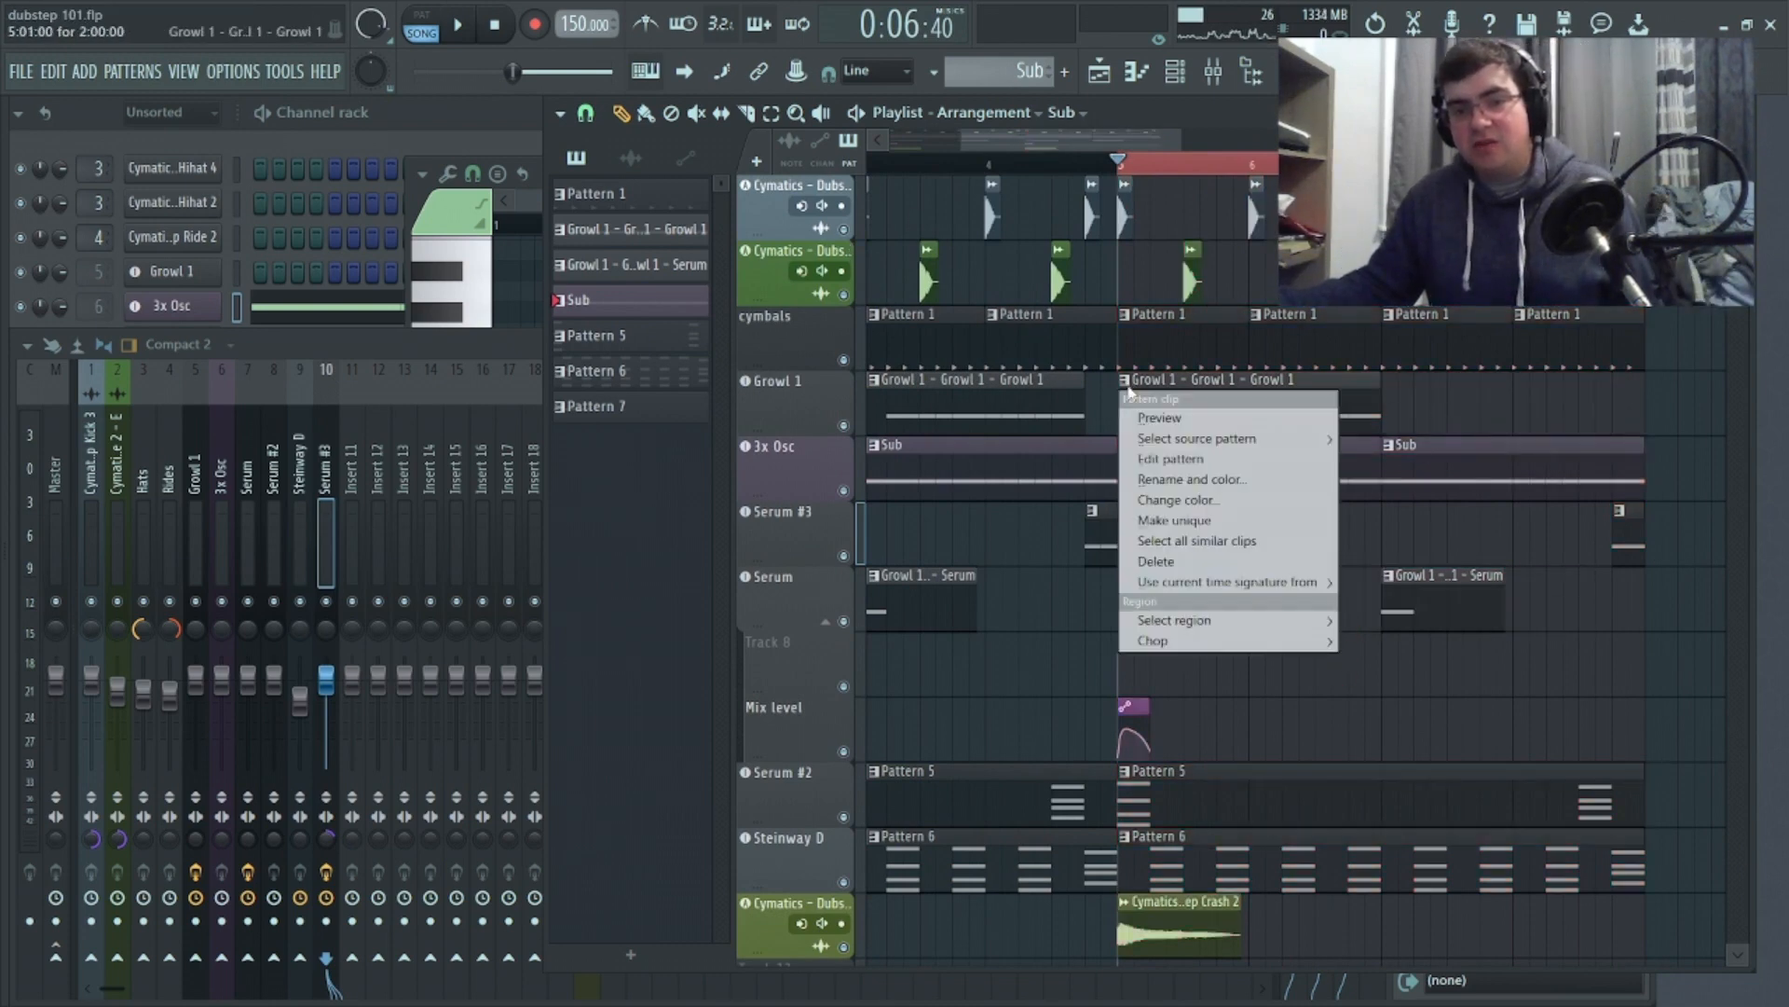
click(1202, 524)
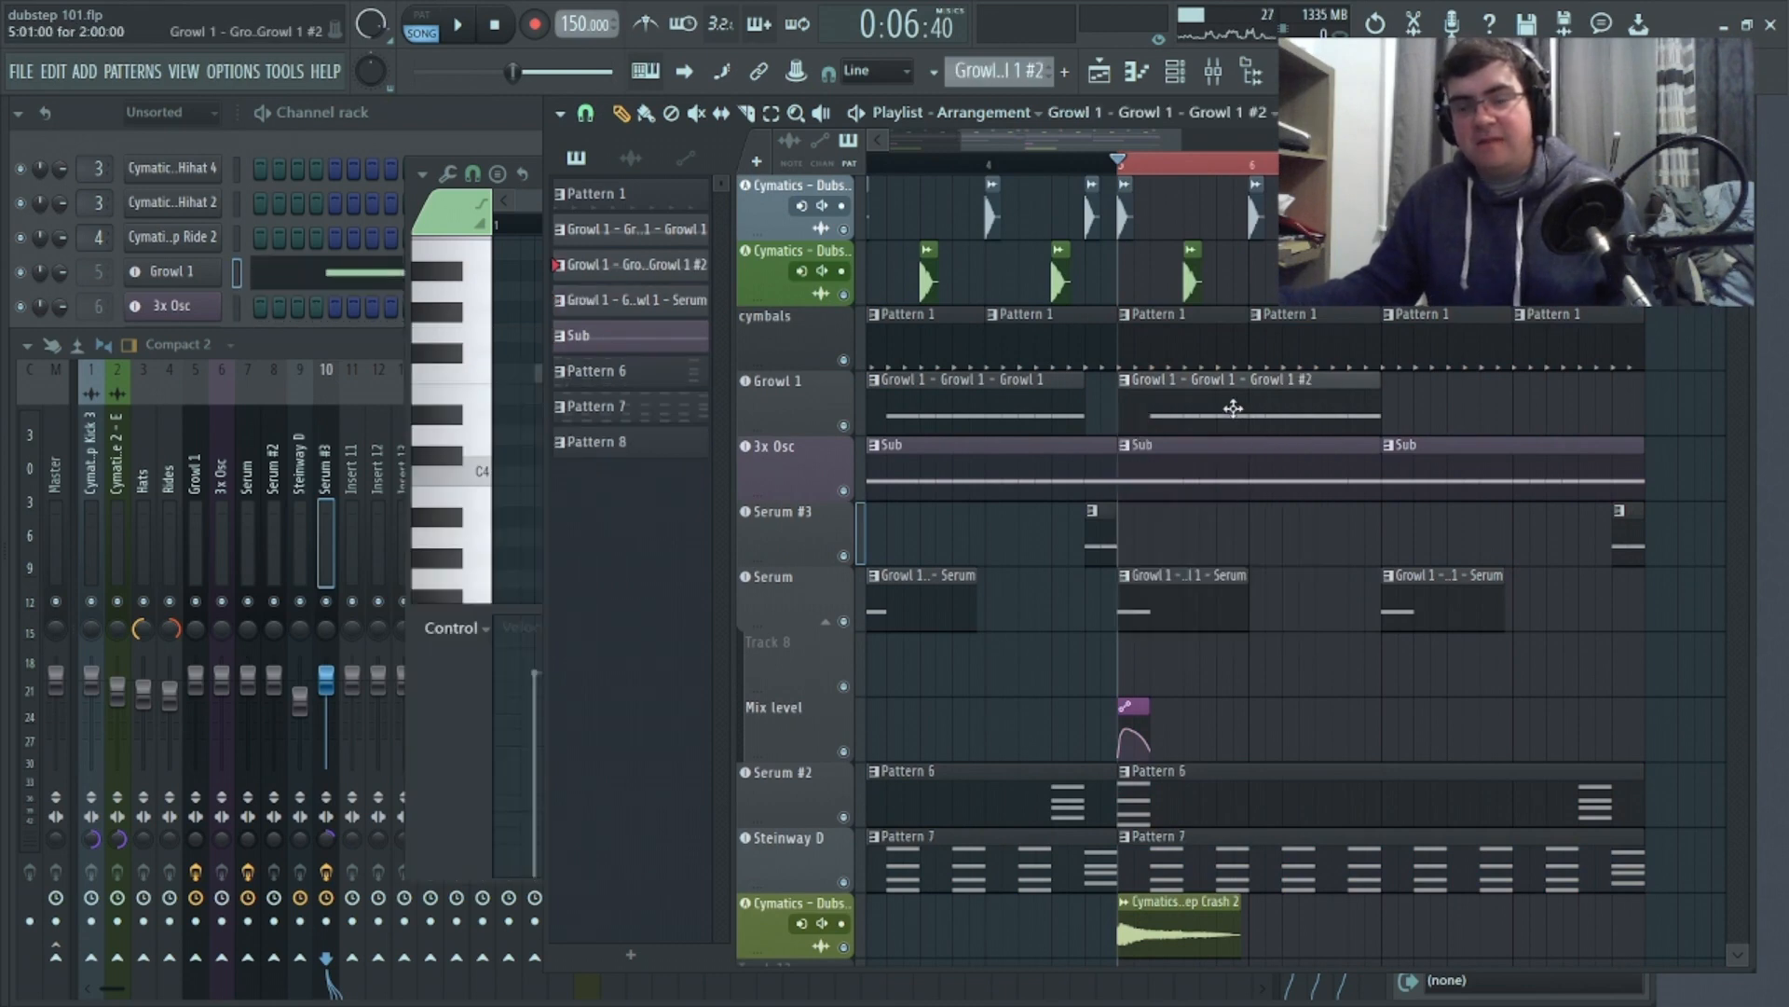
click(486, 127)
click(287, 270)
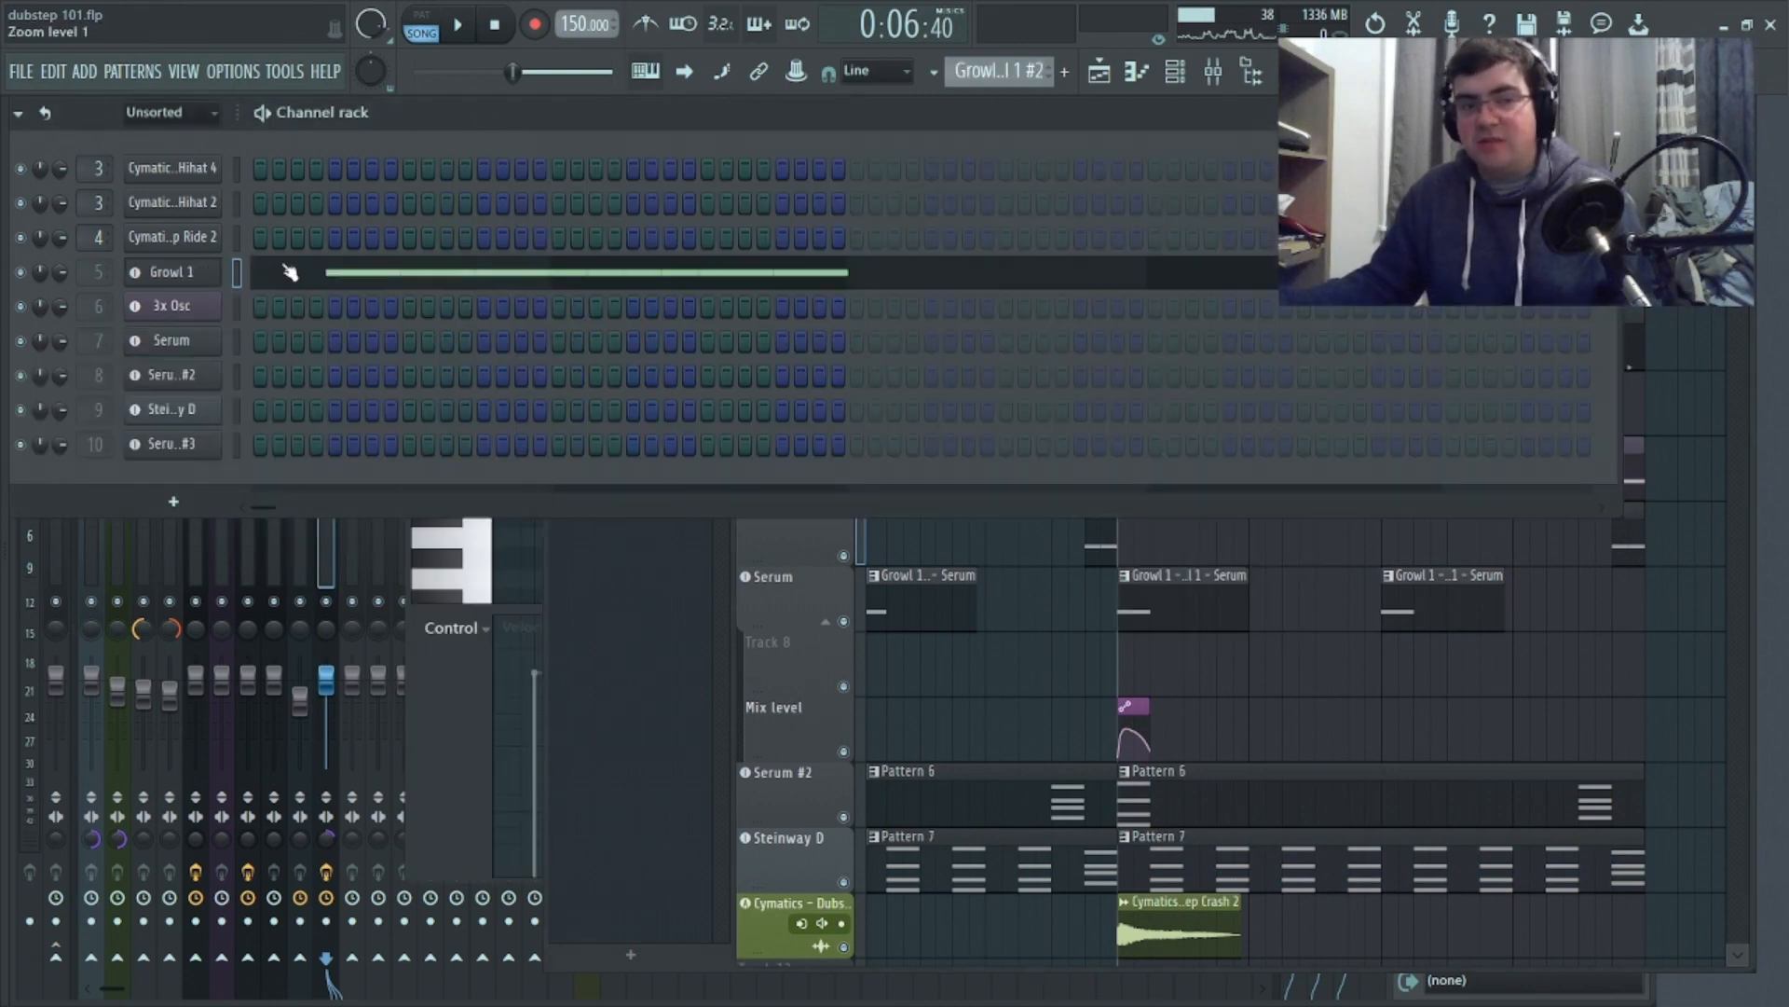
Play the unique Growl 1 pattern on its own and delete the F4 note on the last beat of bar 1
click(422, 28)
click(458, 27)
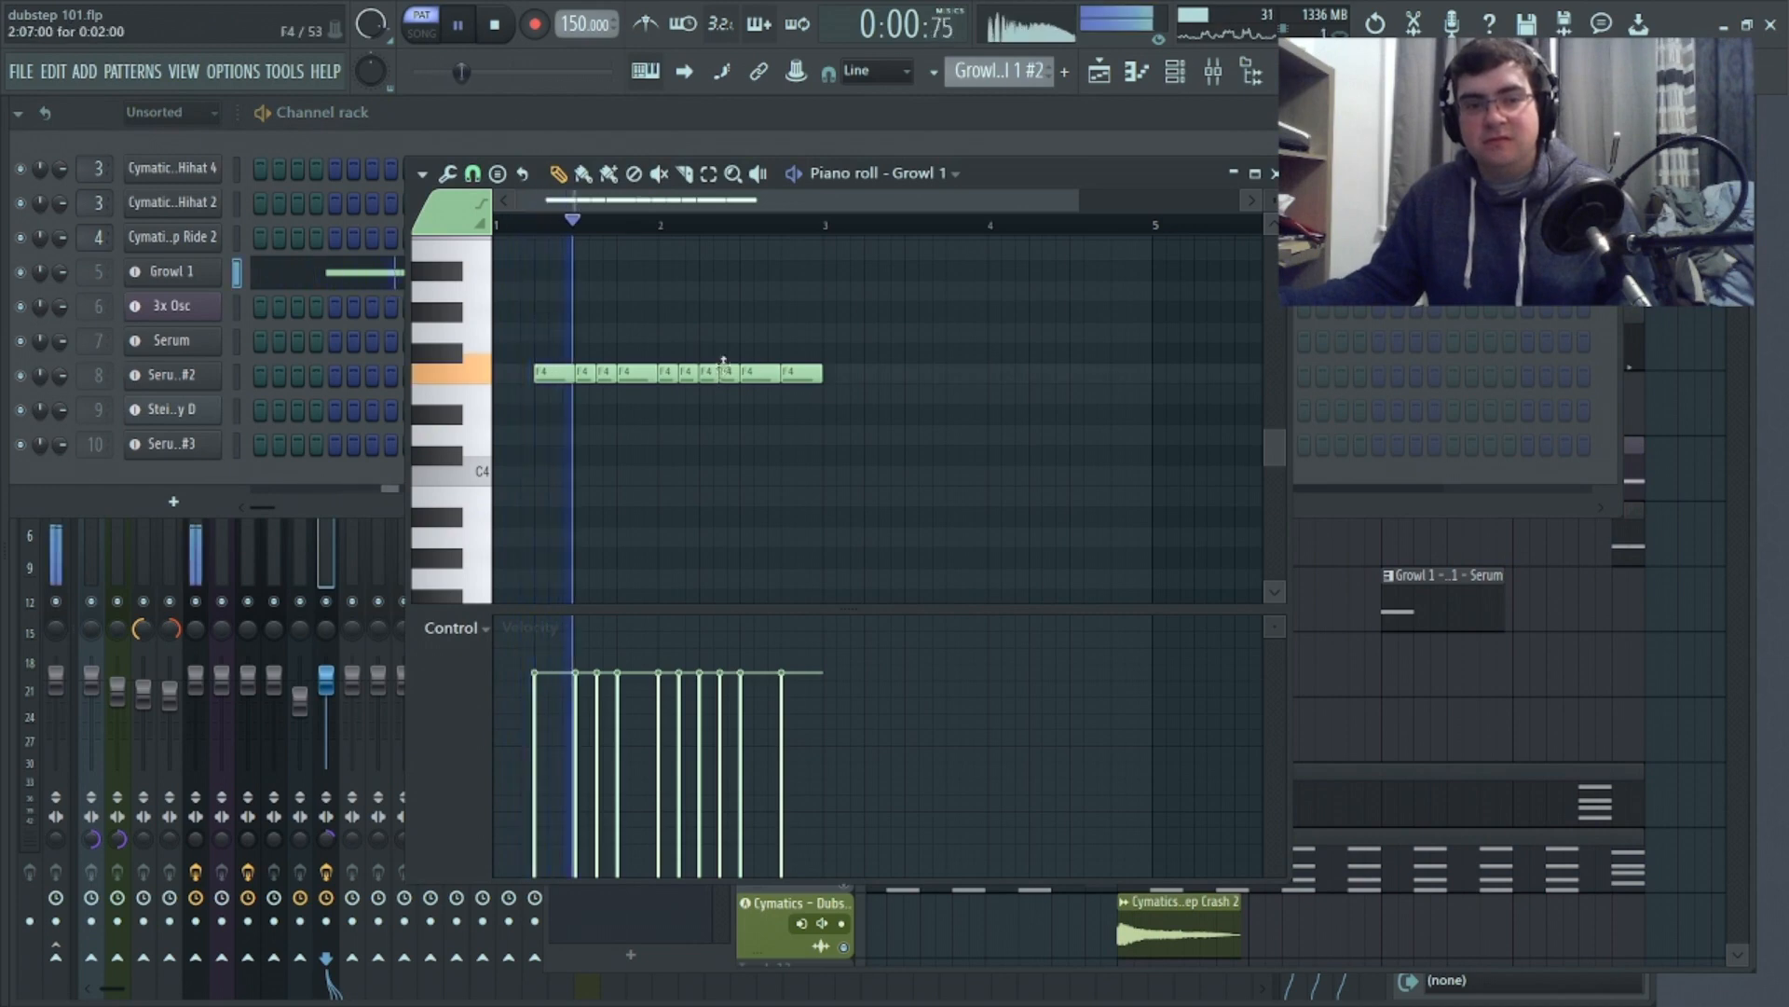
drag(1070, 190, 839, 197)
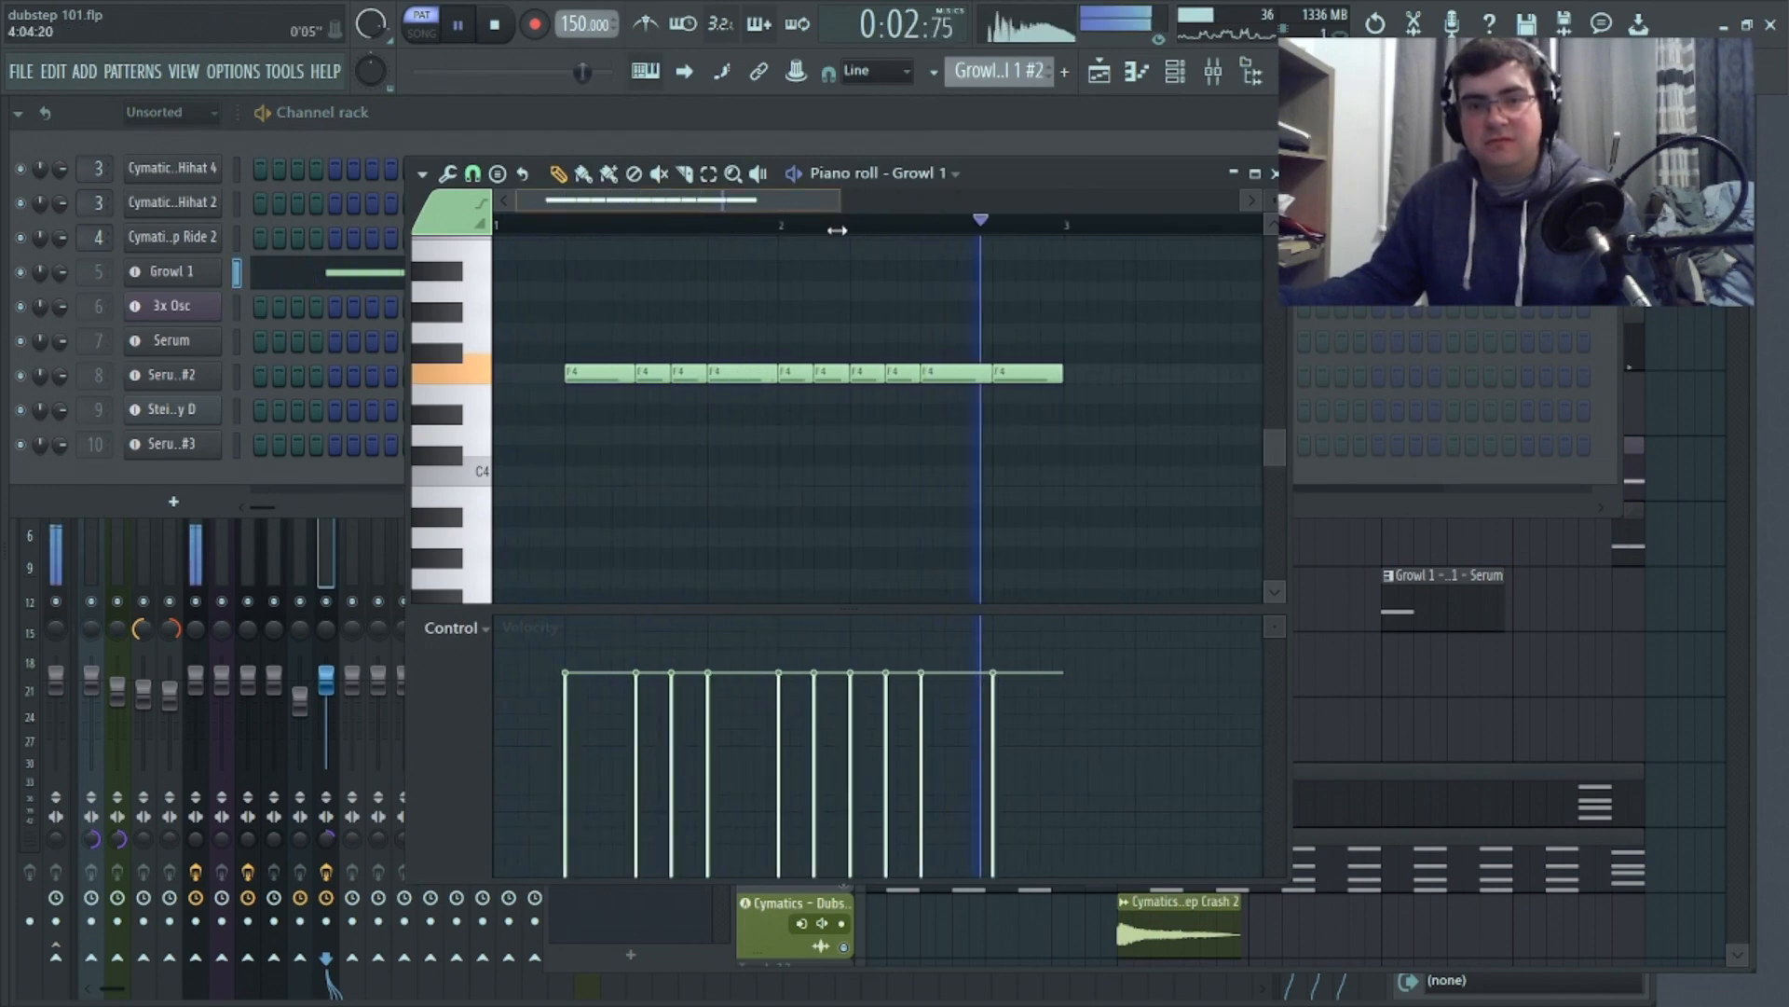
right_click(743, 373)
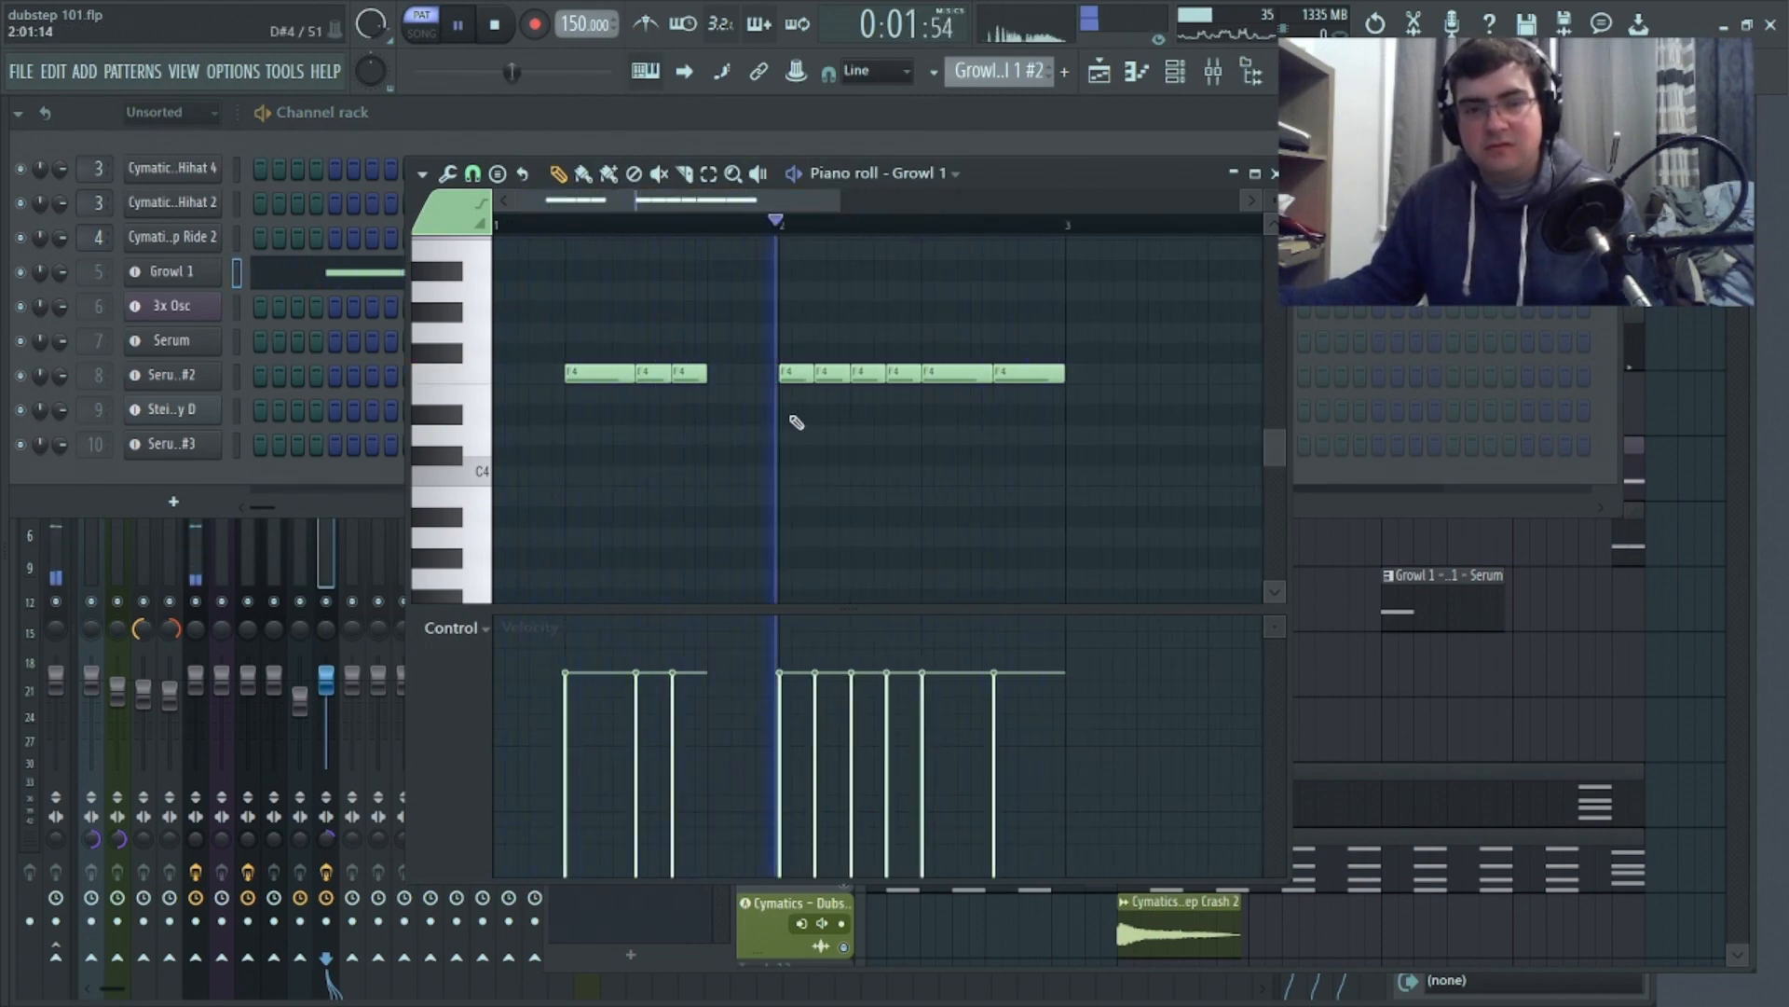
Replace the last two F4 notes of bar 2 with two back-to-back two-step F4 notes on the third beat
right_click(1047, 371)
right_click(976, 374)
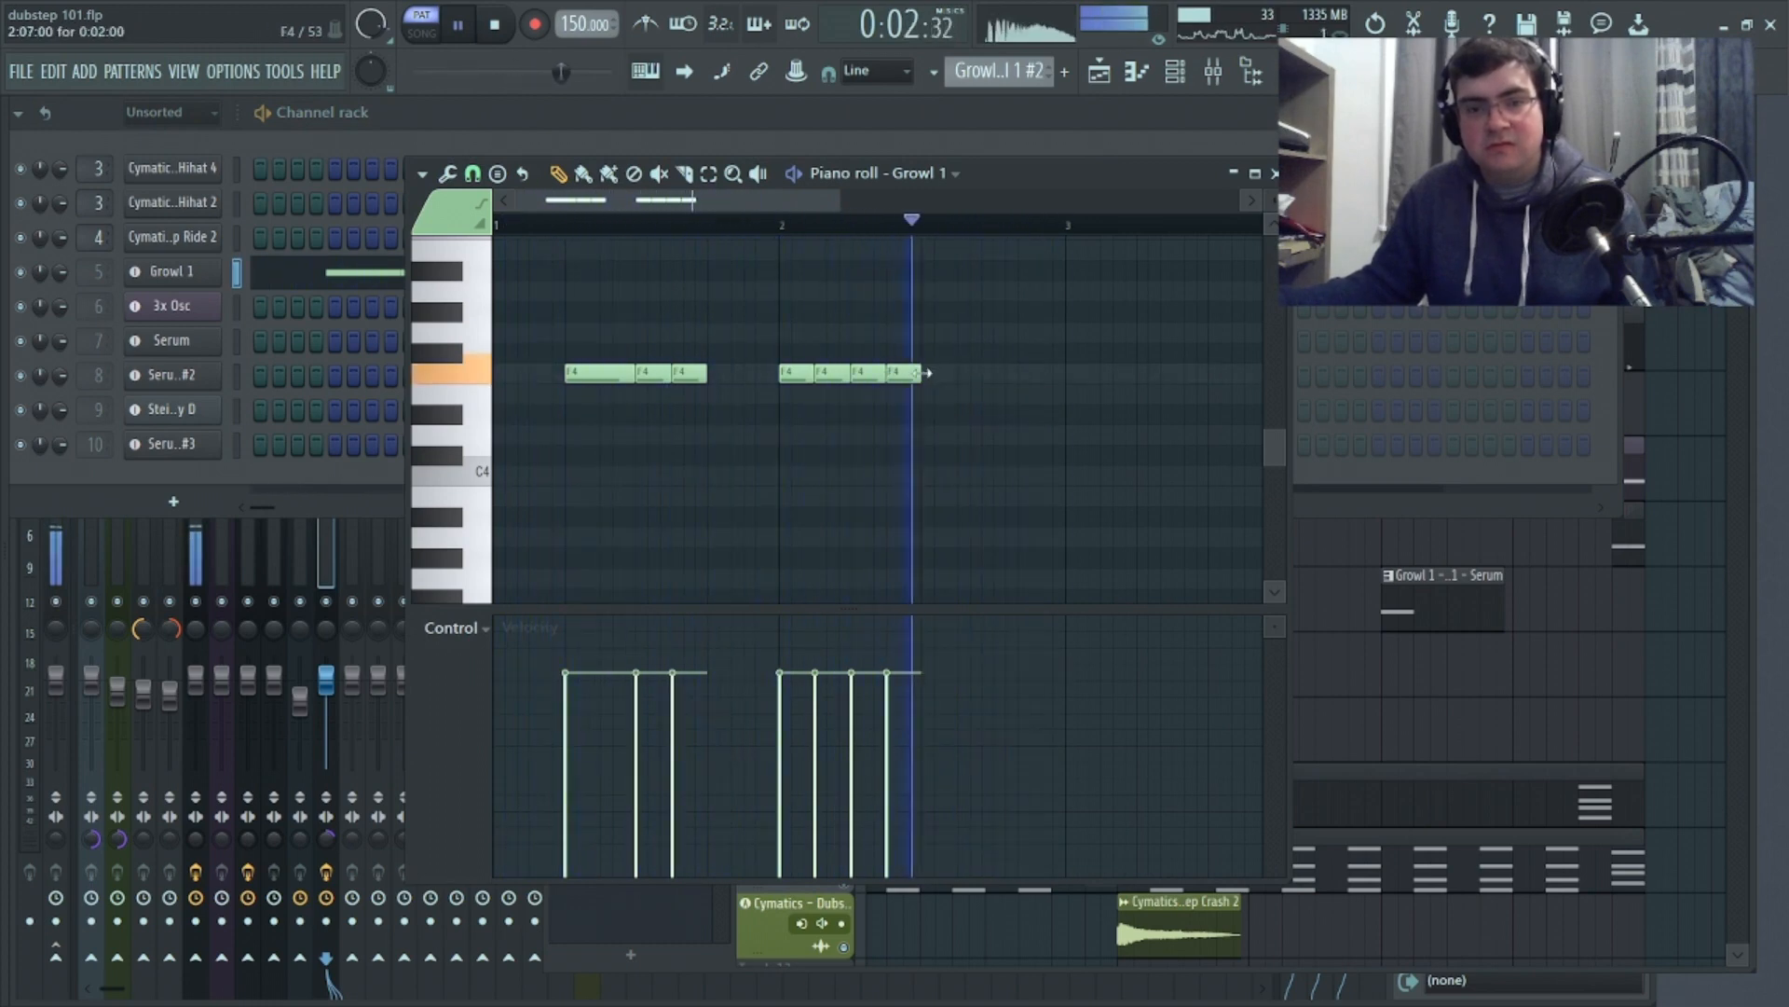
click(935, 373)
click(969, 374)
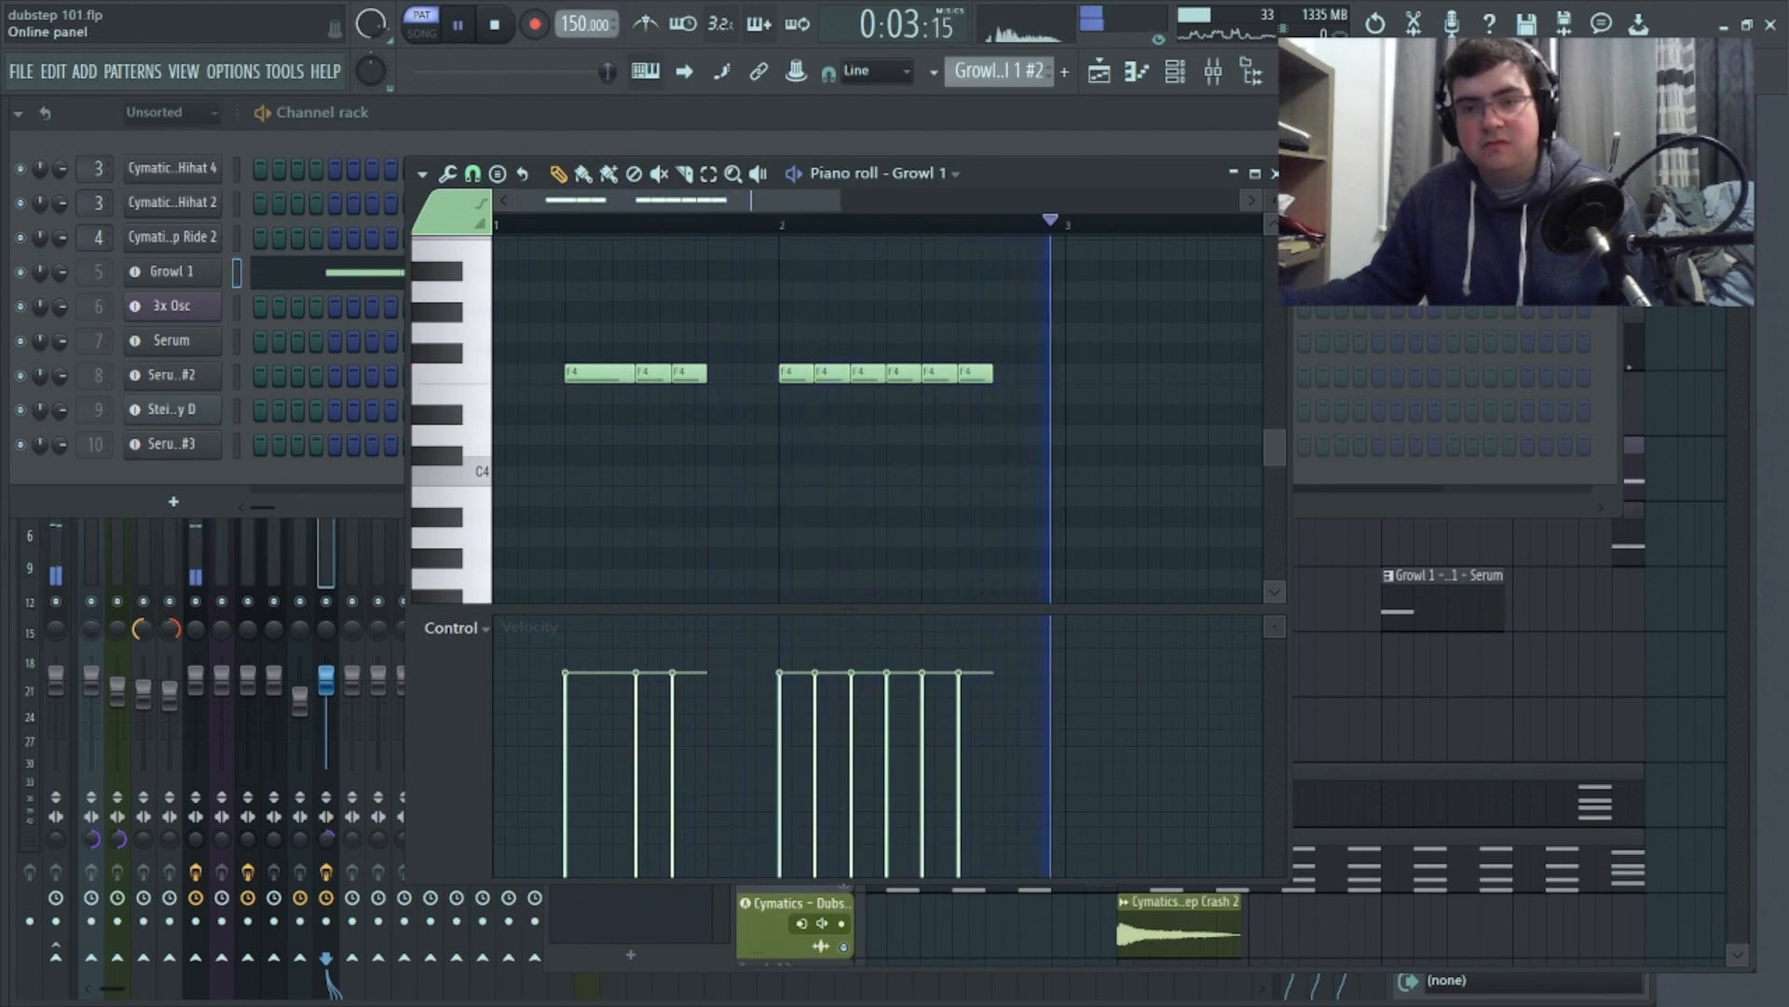
In the playlist, add Pattern 8 clips on the last beats of bars 5 and 6, and place the original Growl 1 pattern around bar 7
key(F5)
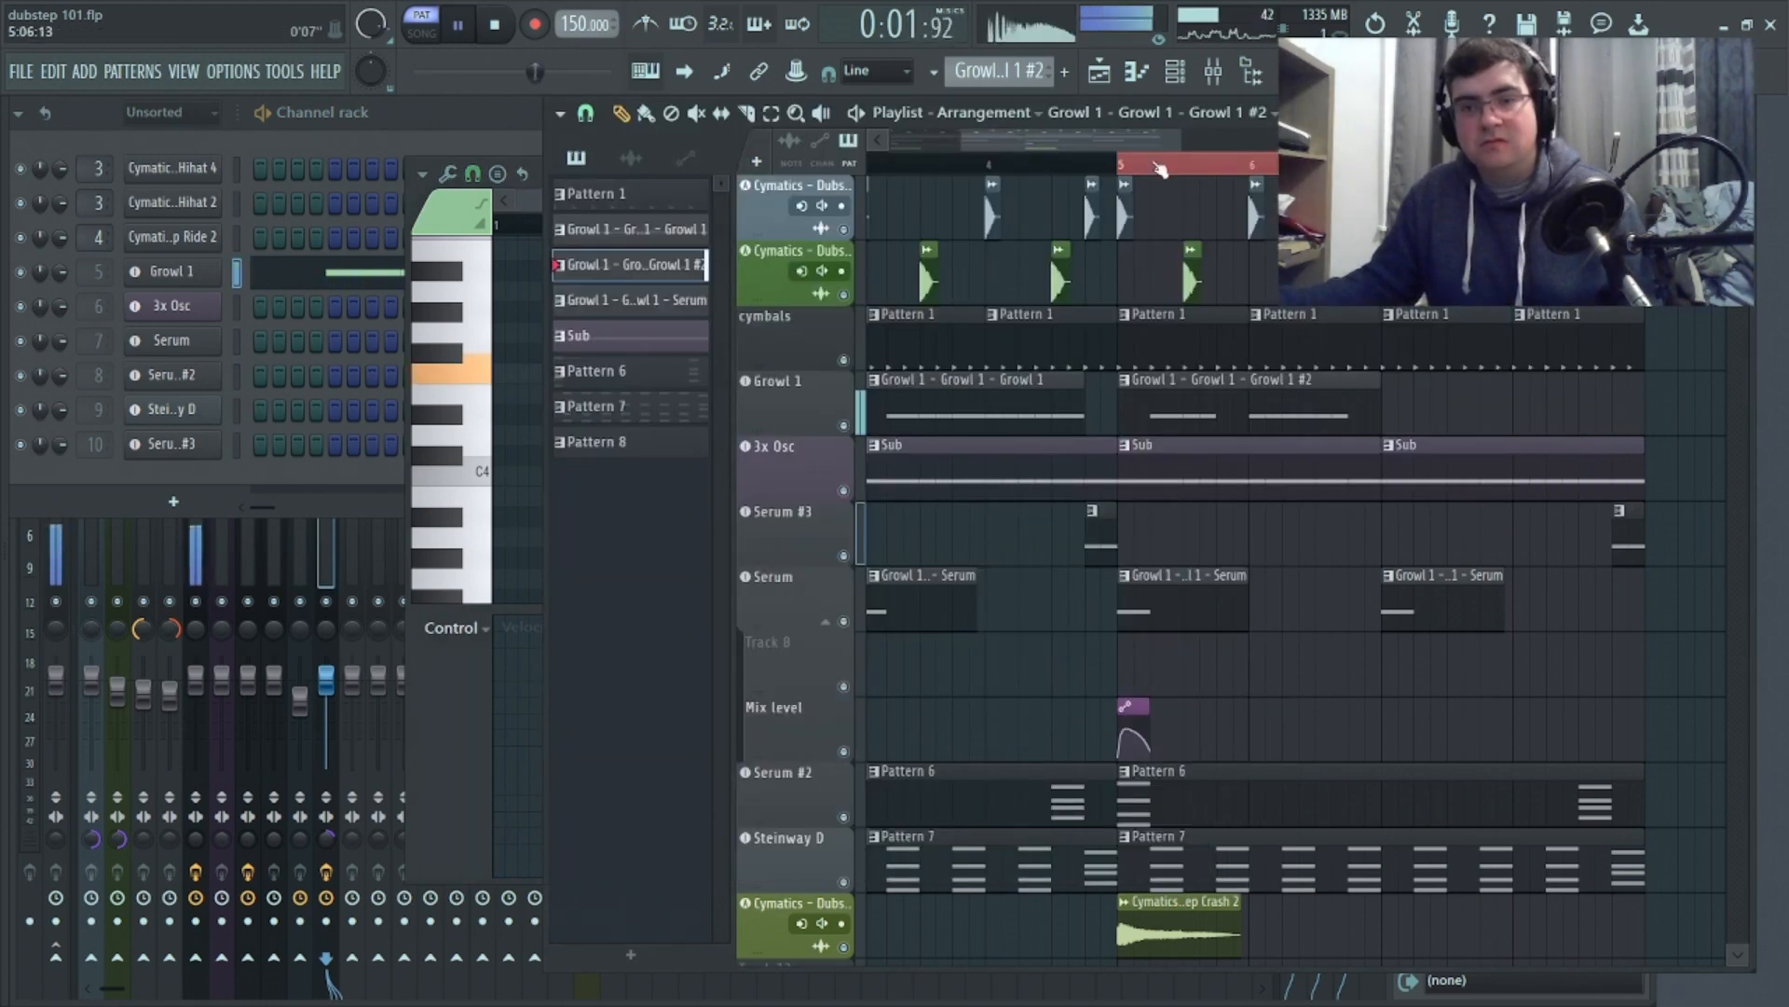
click(1629, 548)
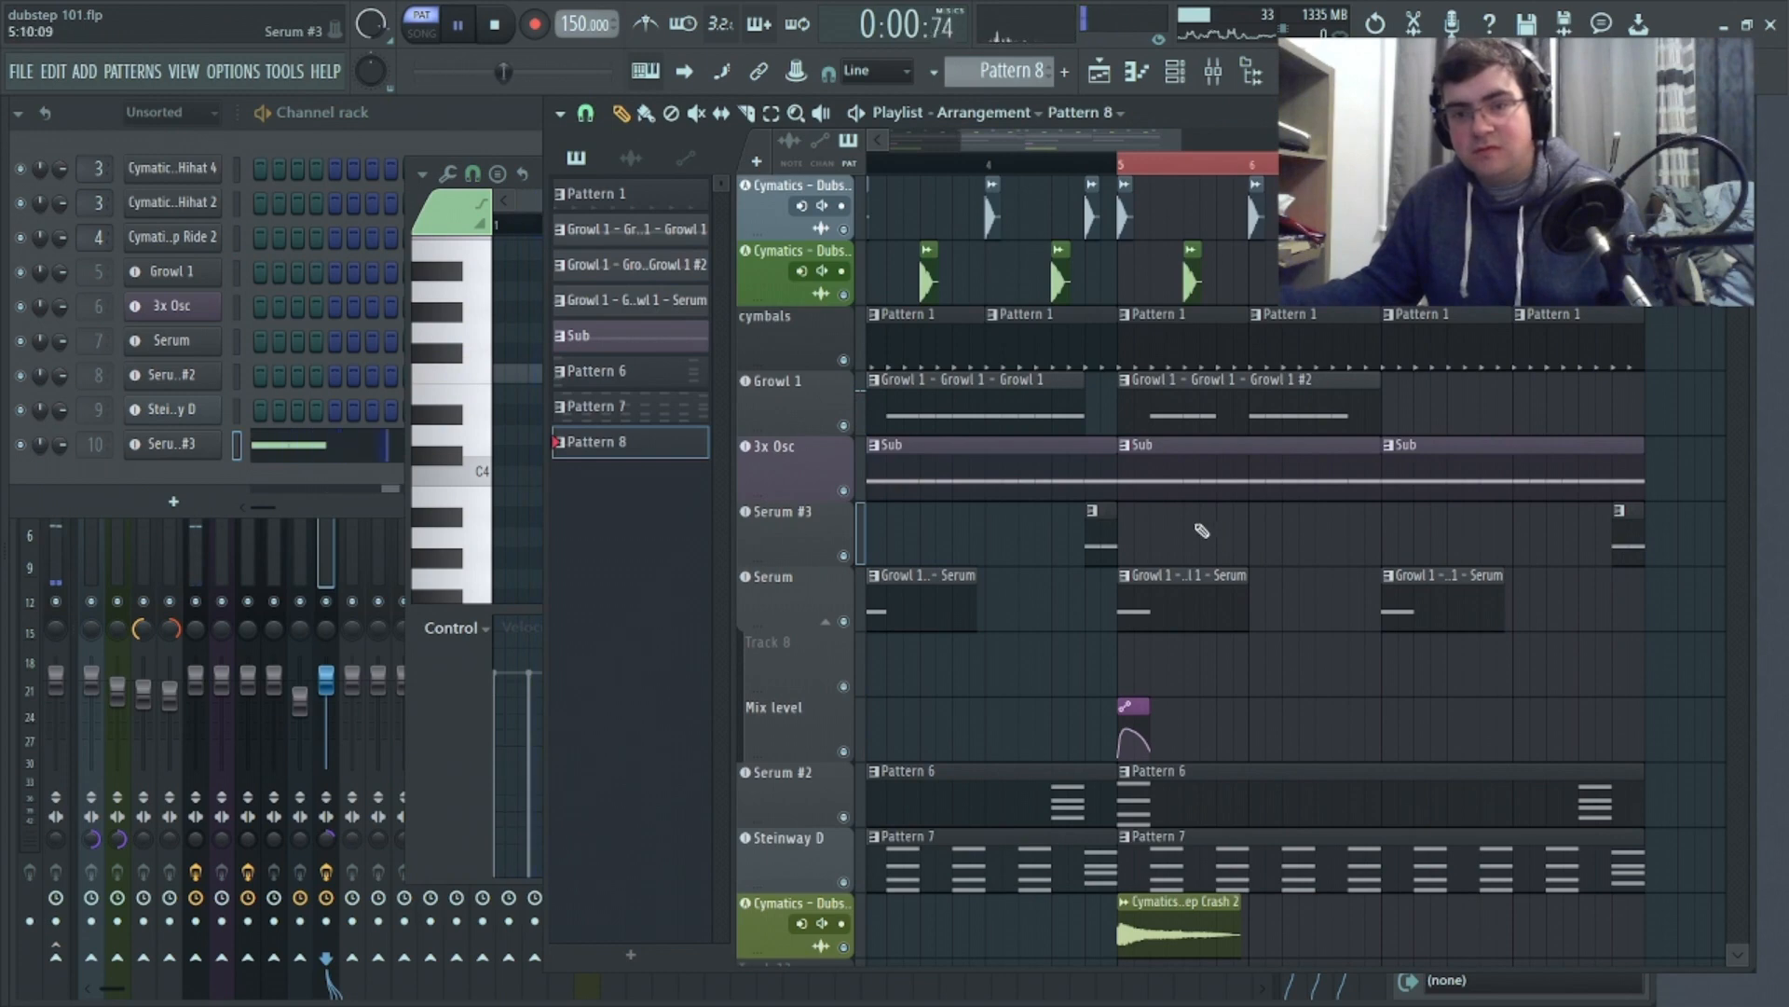
click(1358, 528)
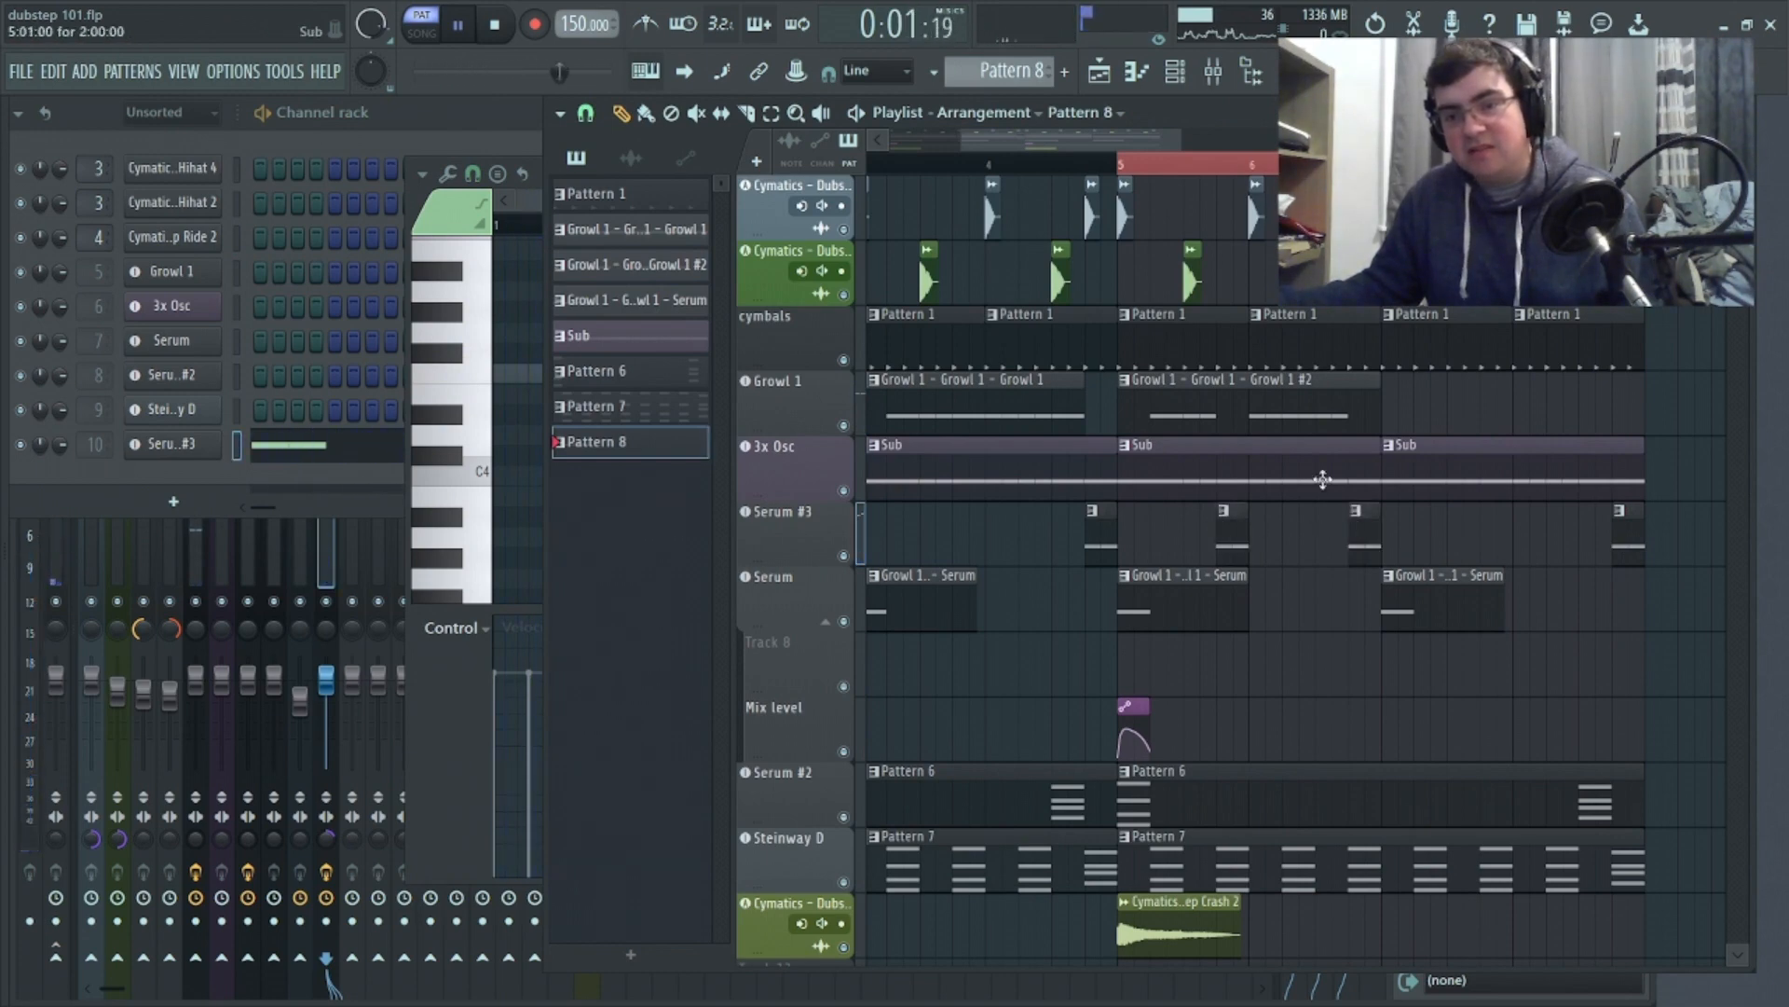
click(1015, 425)
click(1455, 420)
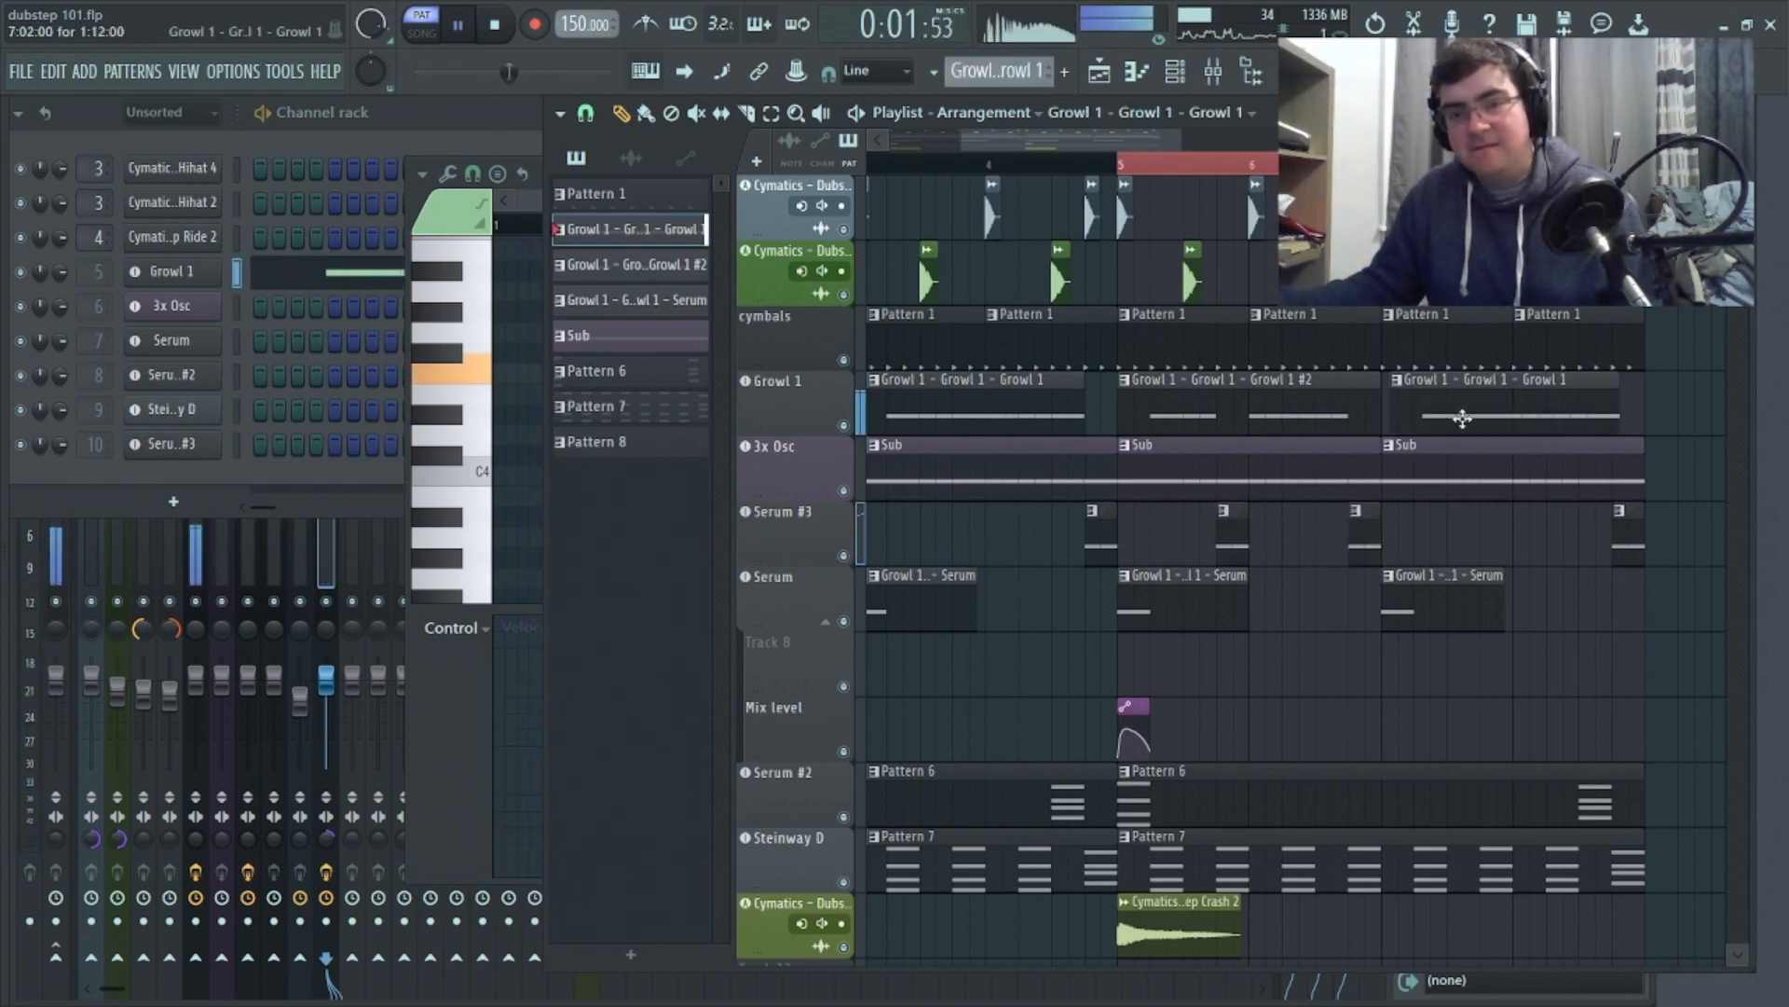
Delete the Serum #3 clip on the last beat of bar 8, stop playback, and insert an empty playlist track above Serum
right_click(1629, 540)
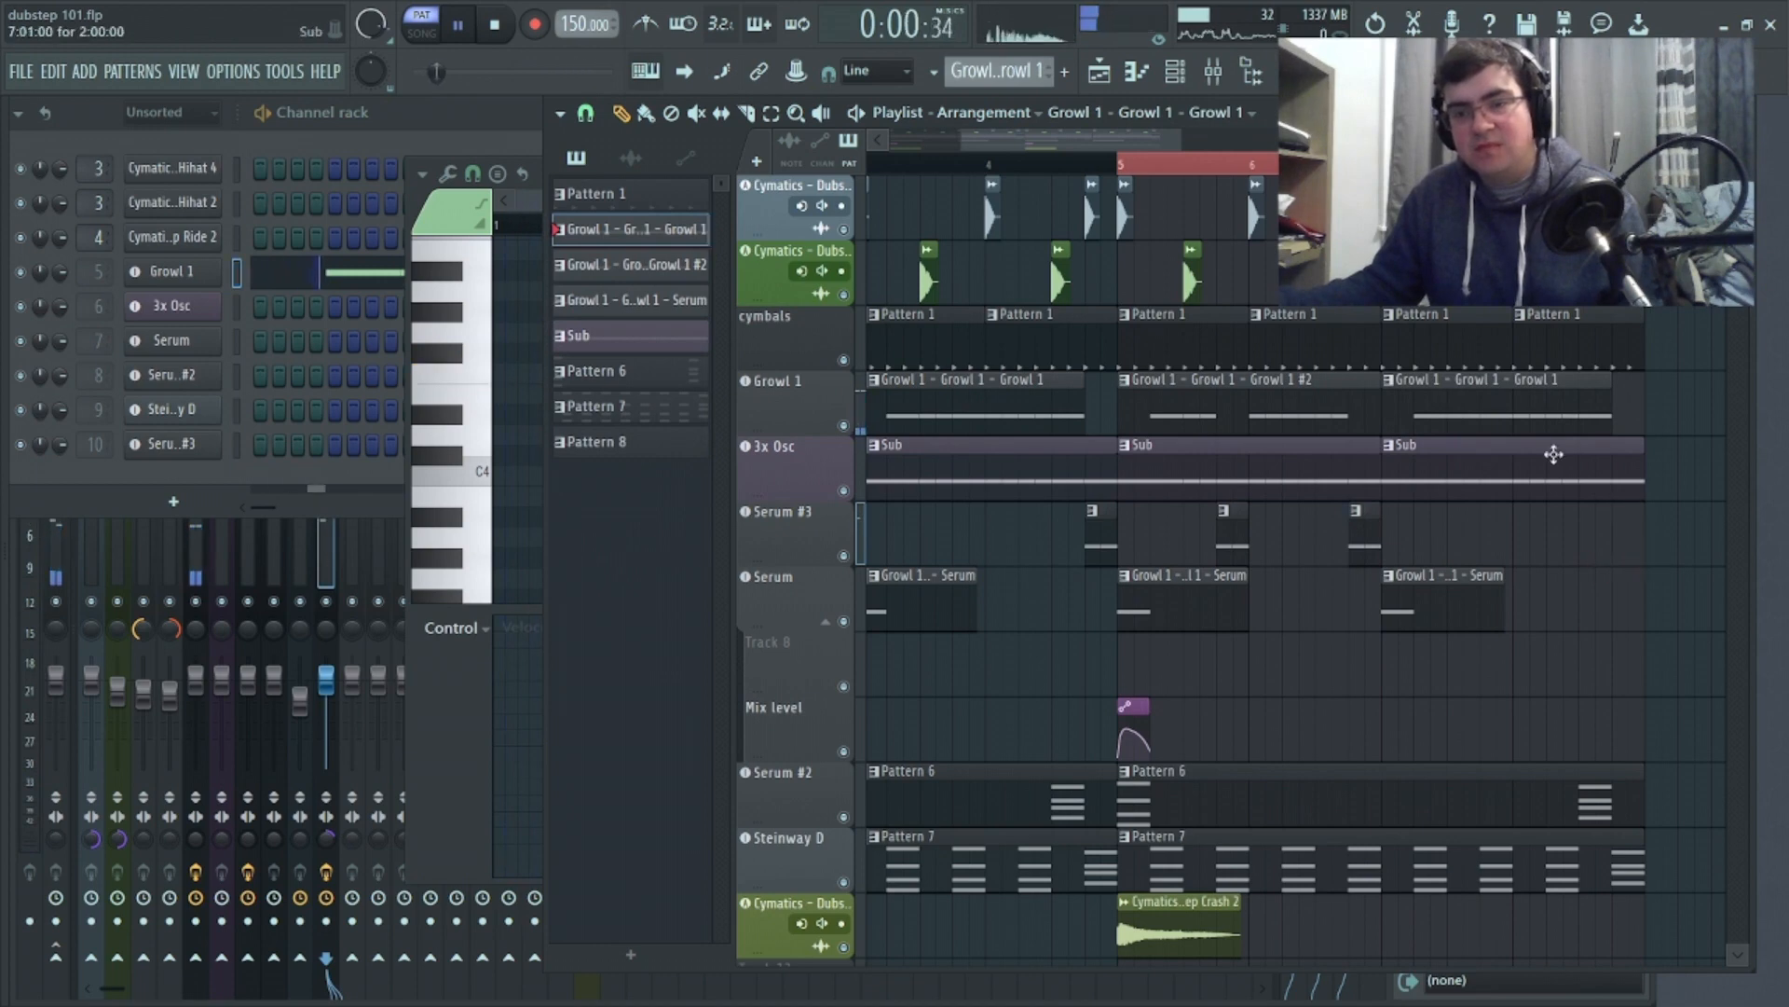
click(498, 23)
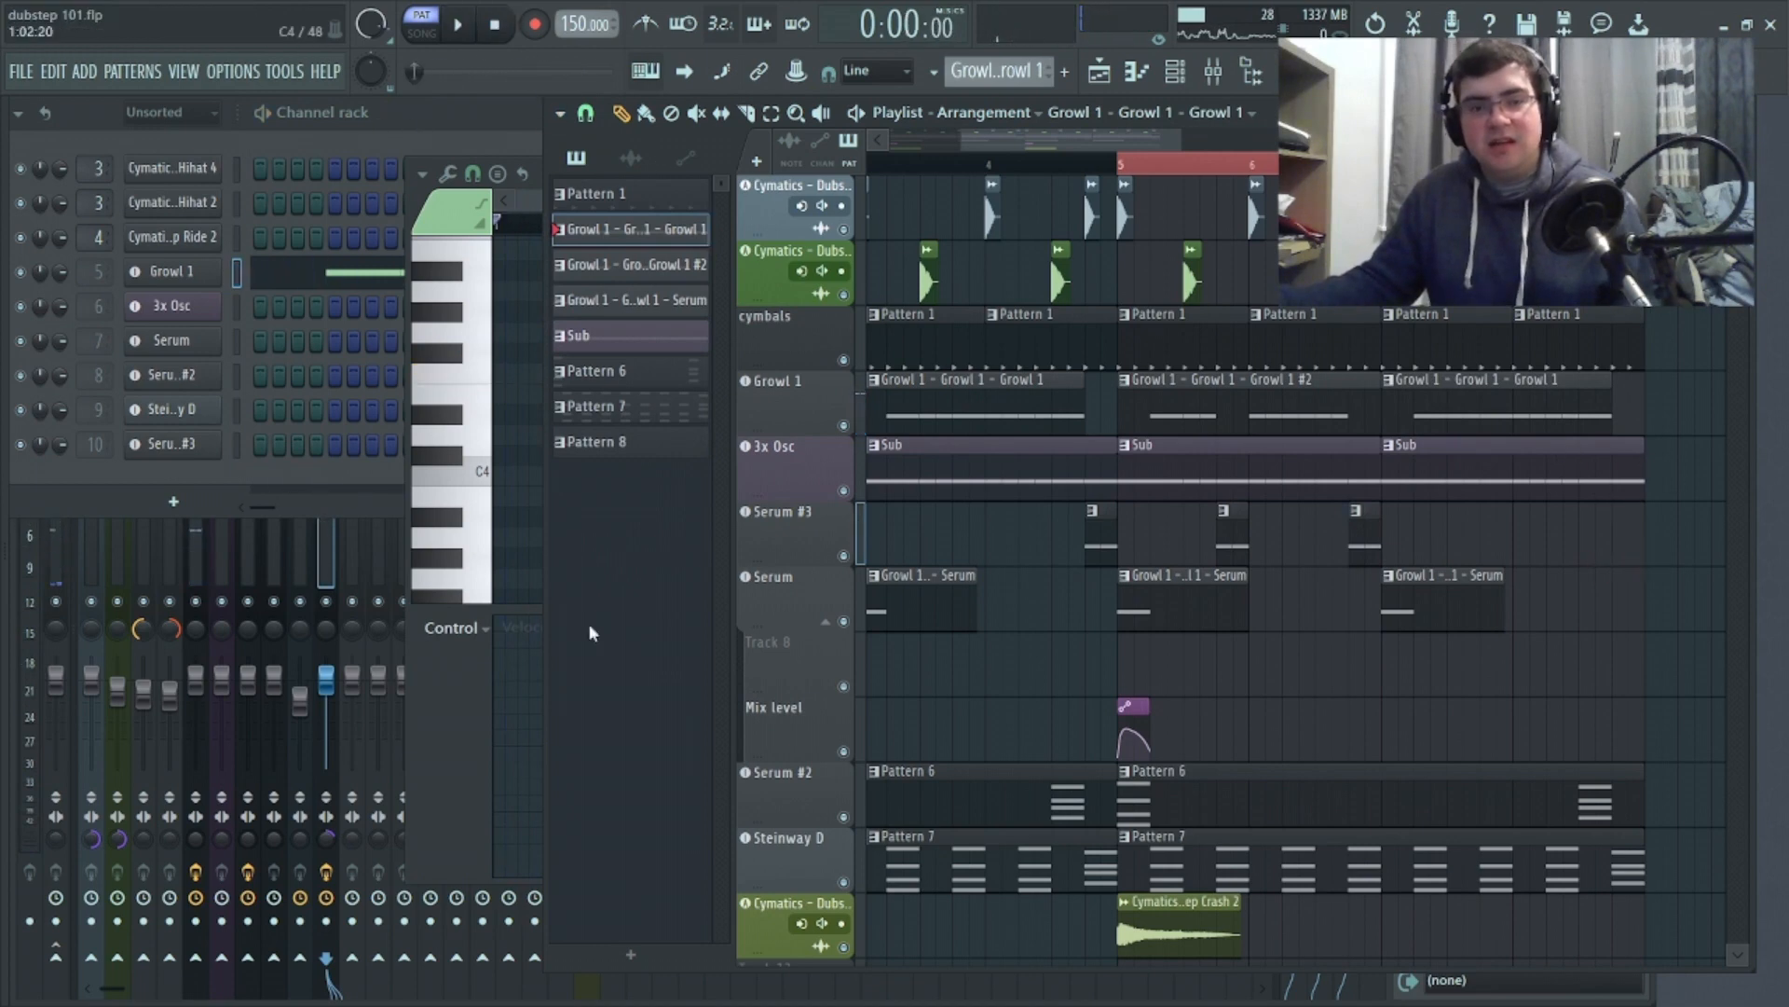
right_click(797, 615)
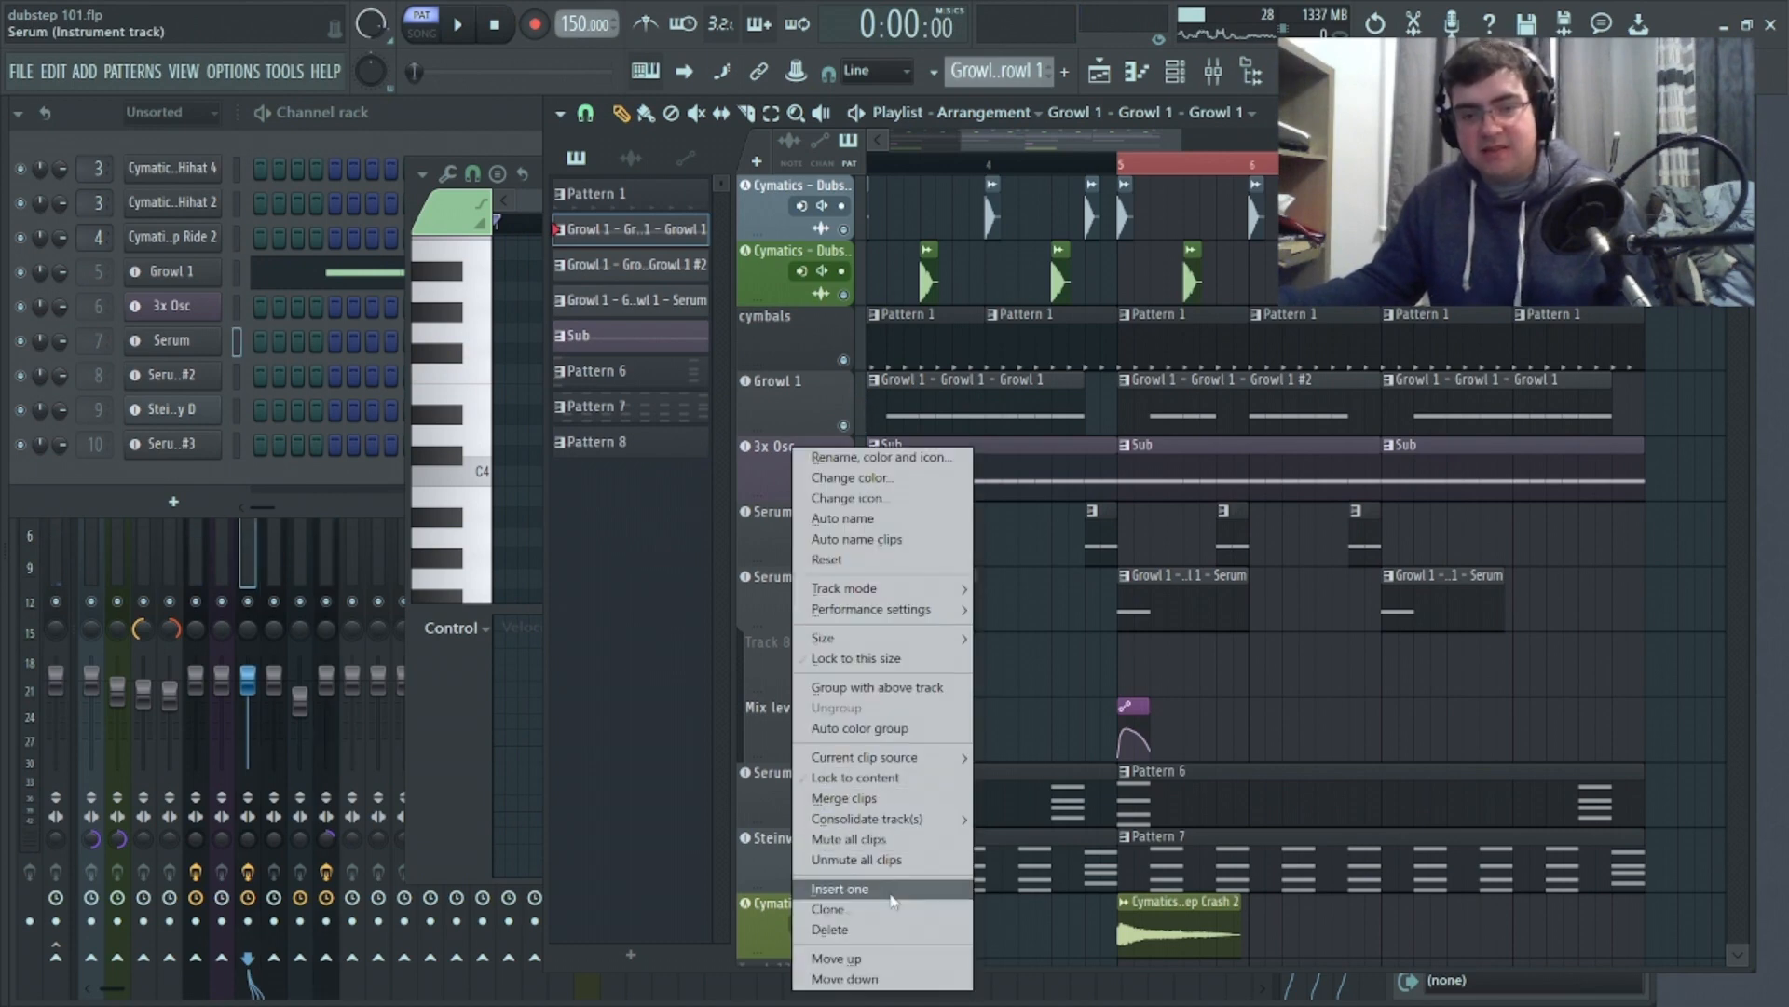
click(891, 893)
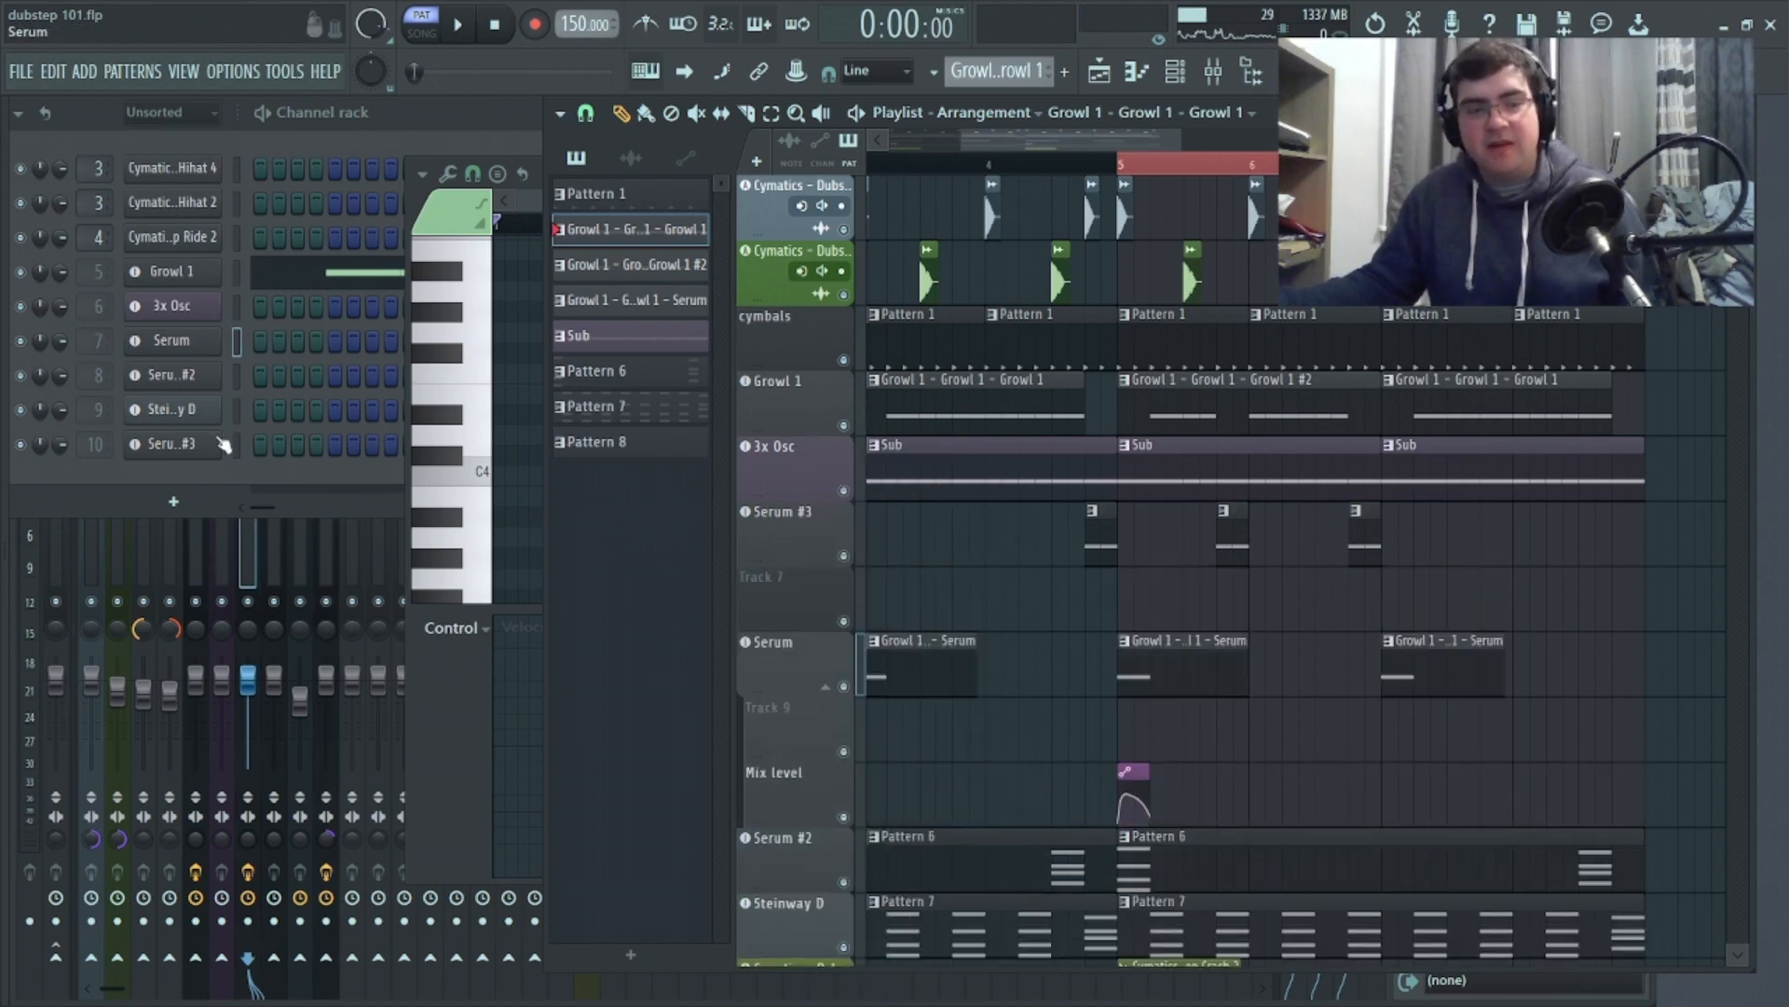
Add a new Serum channel and set Osc A to the Basic Shapes wavetable at its triangle position, two octaves down
click(173, 502)
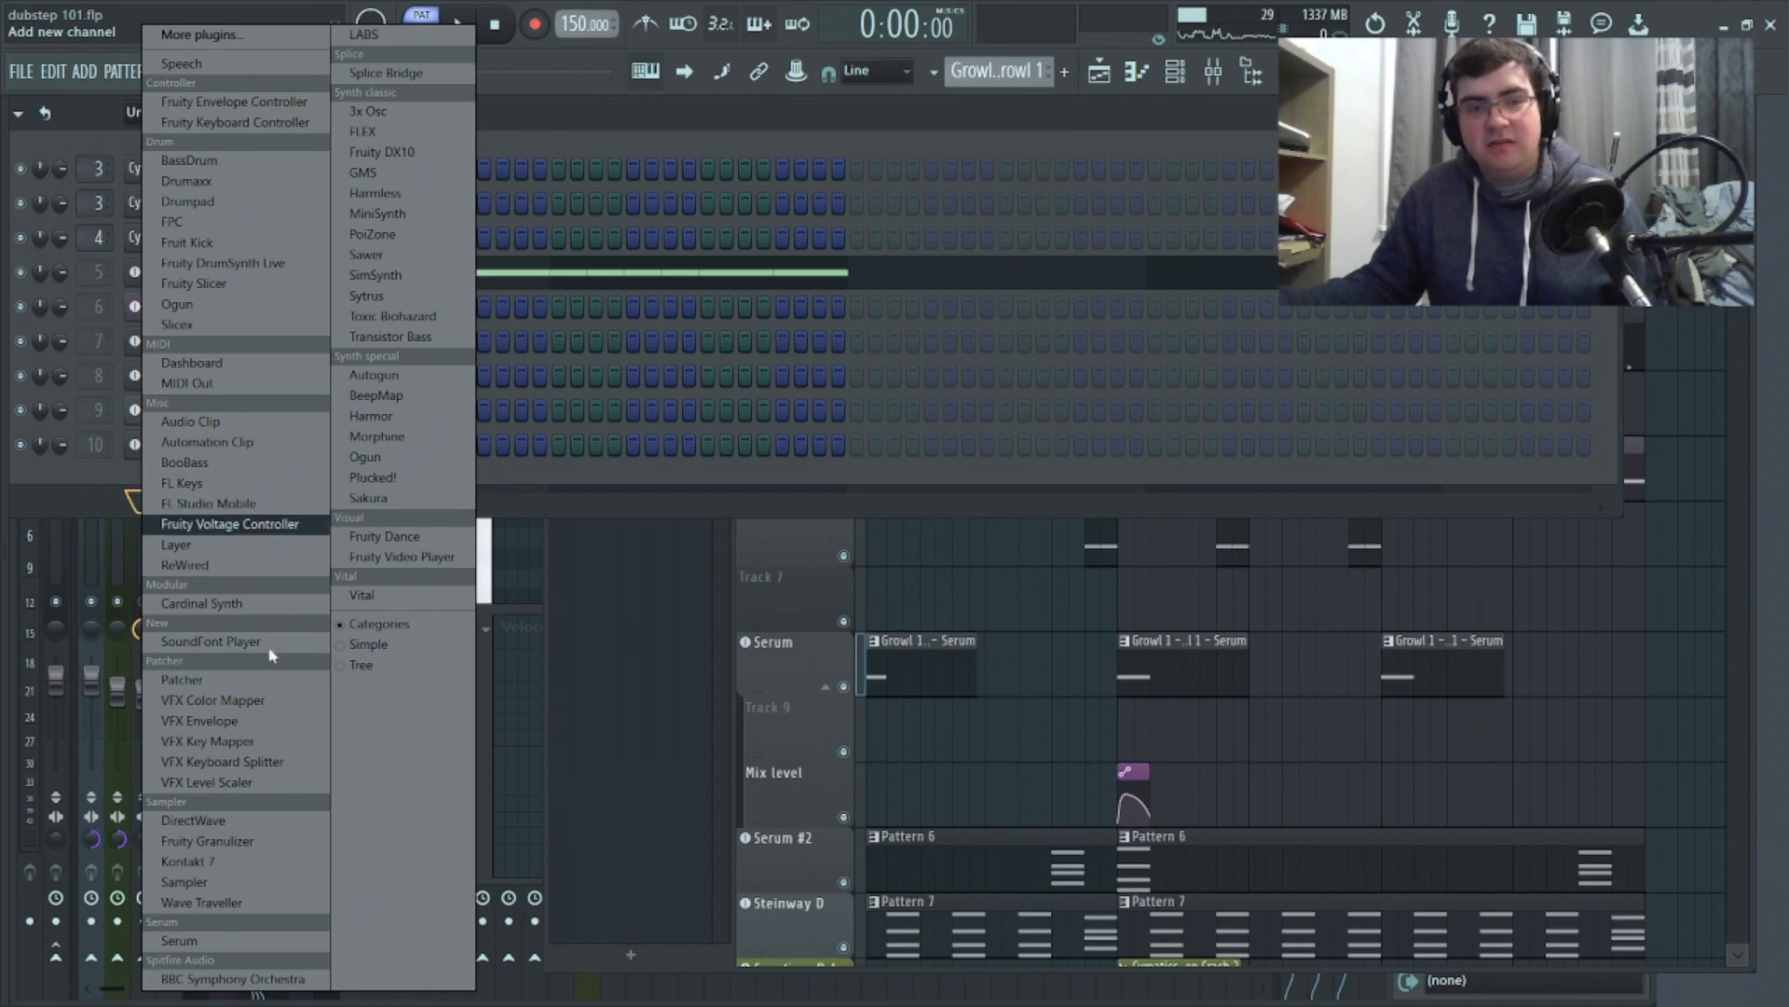
click(266, 940)
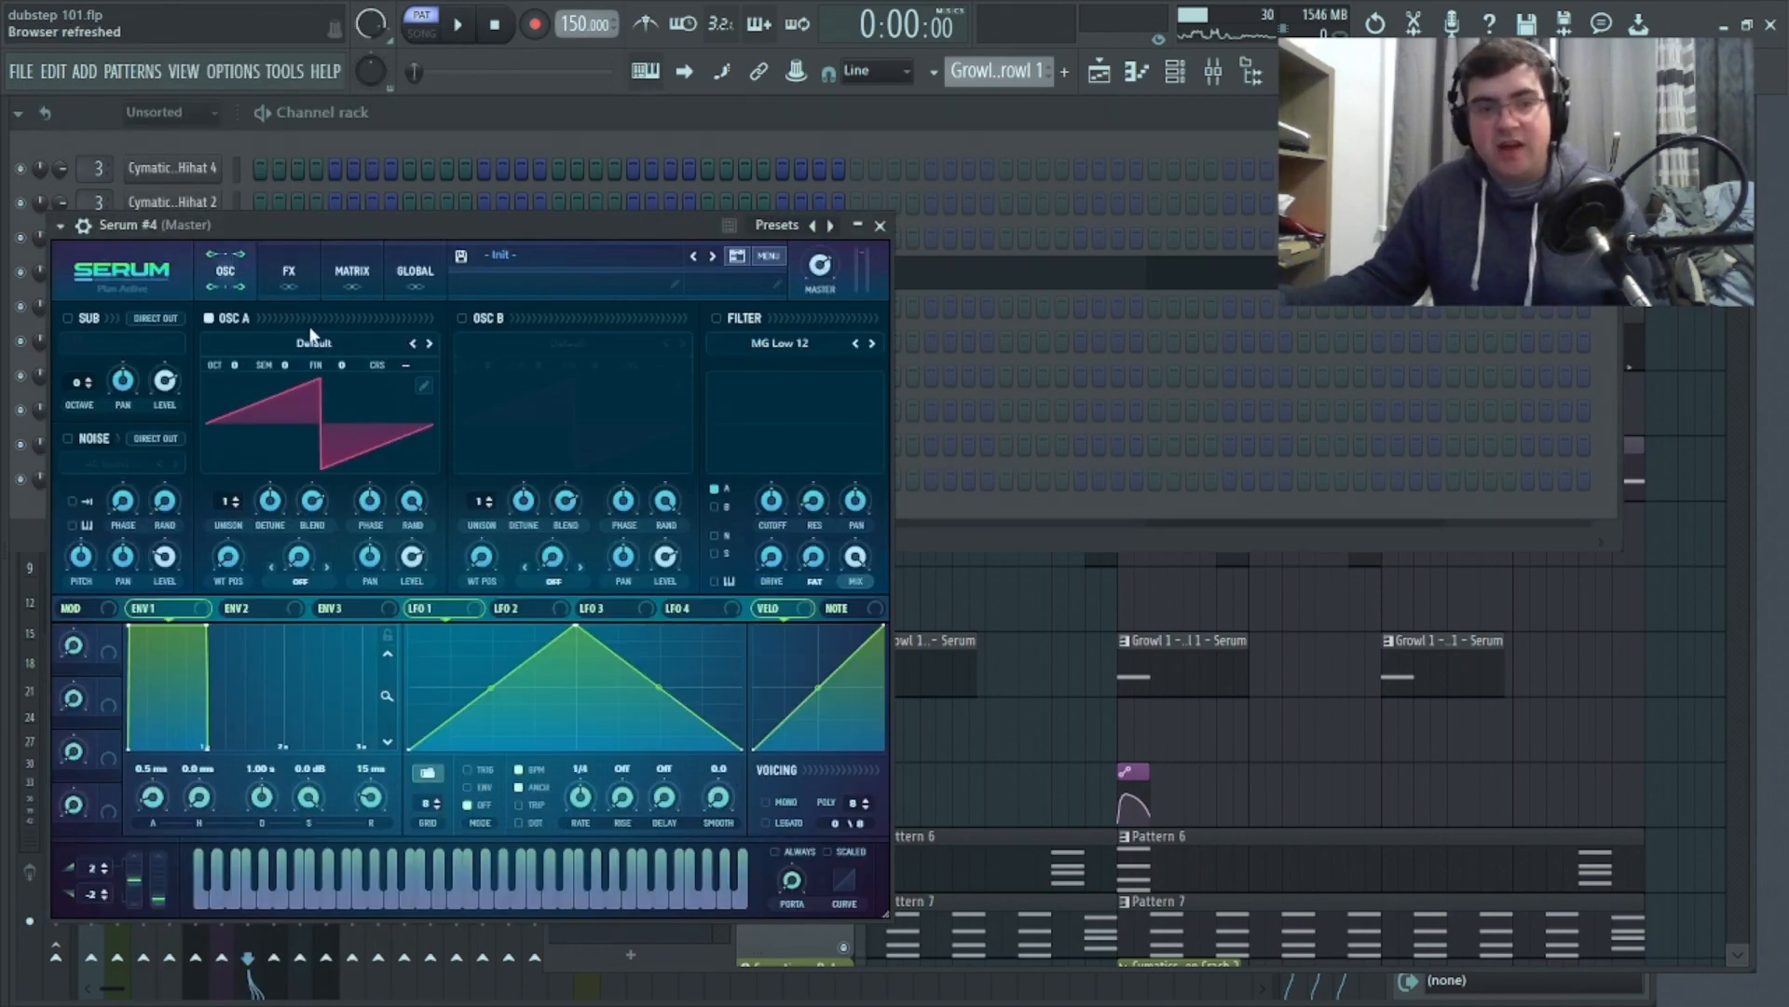
click(315, 343)
mouse_move(326, 373)
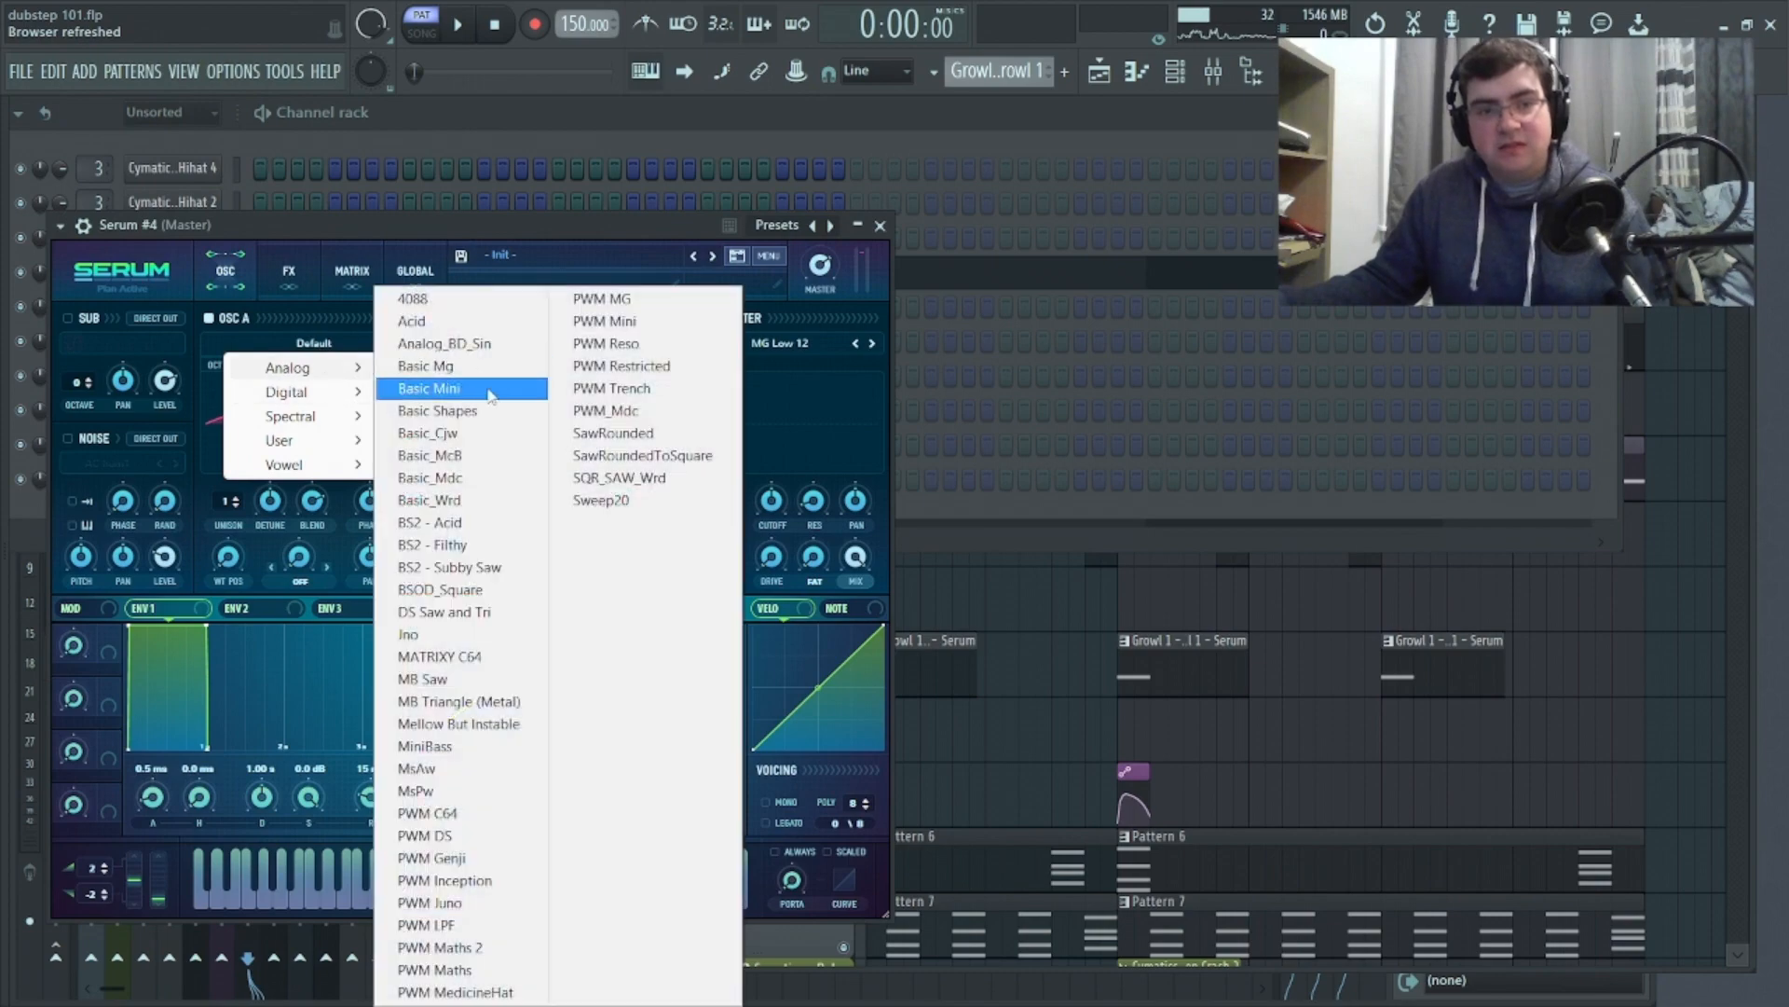
click(428, 408)
drag(230, 571, 235, 504)
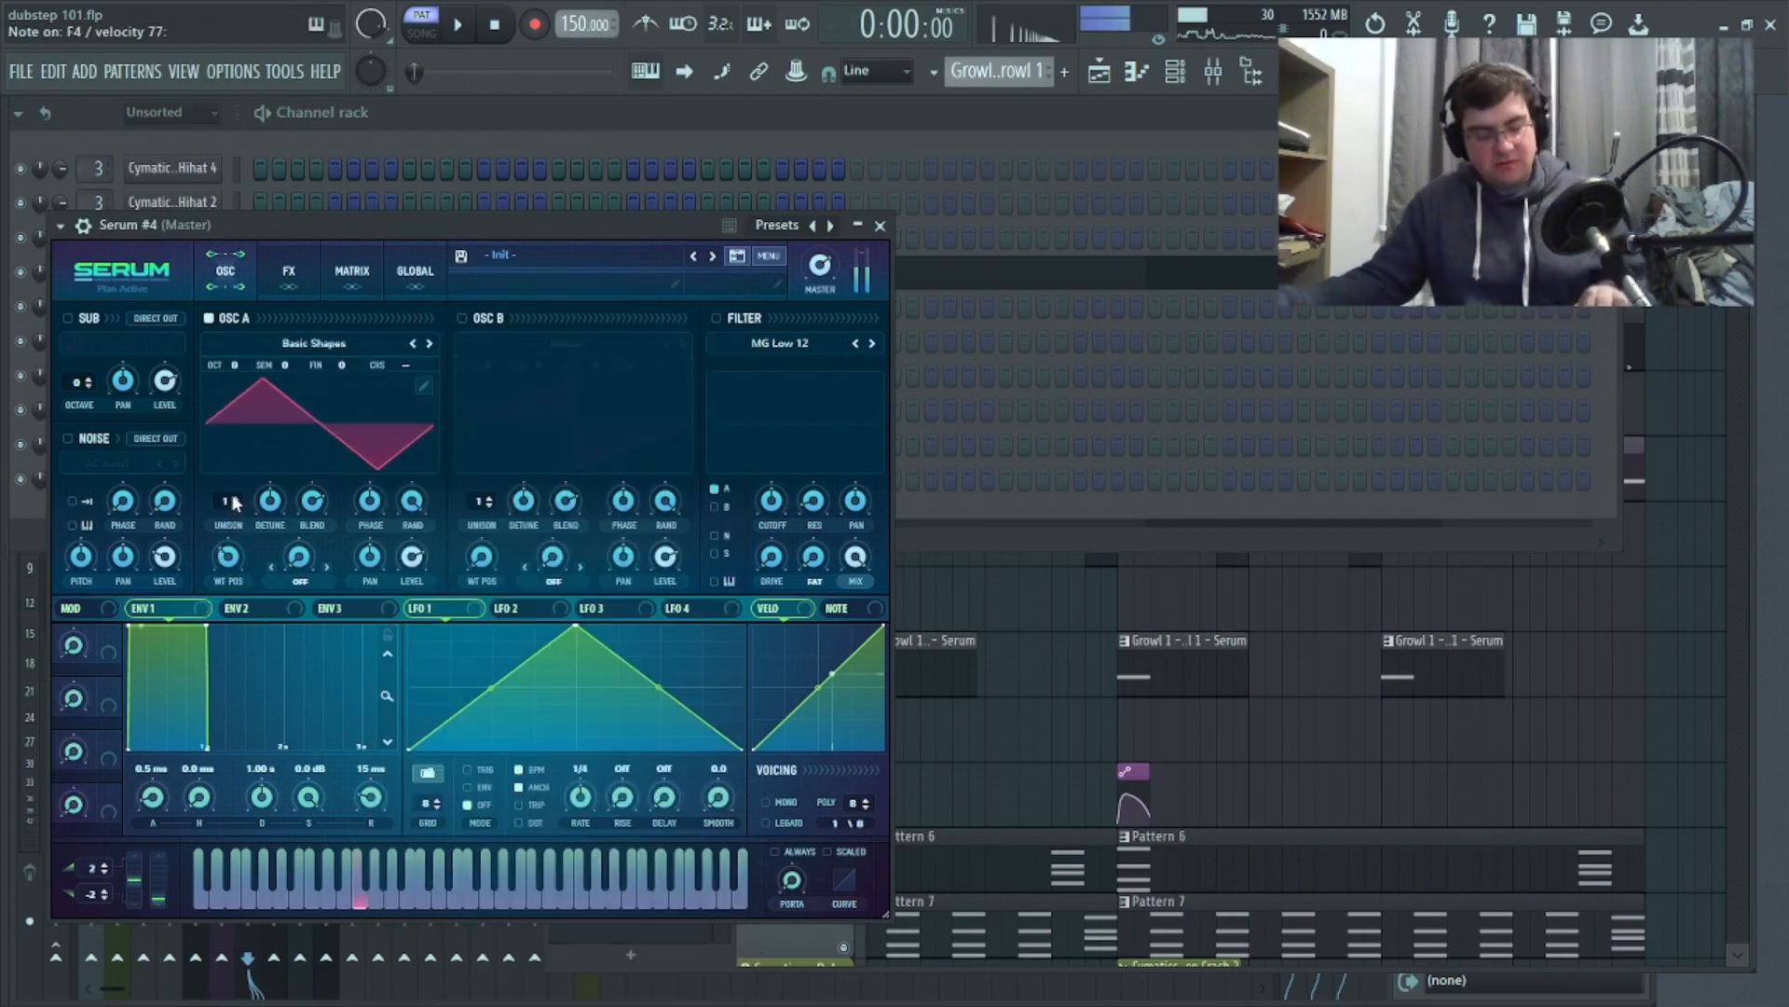
drag(236, 364, 246, 396)
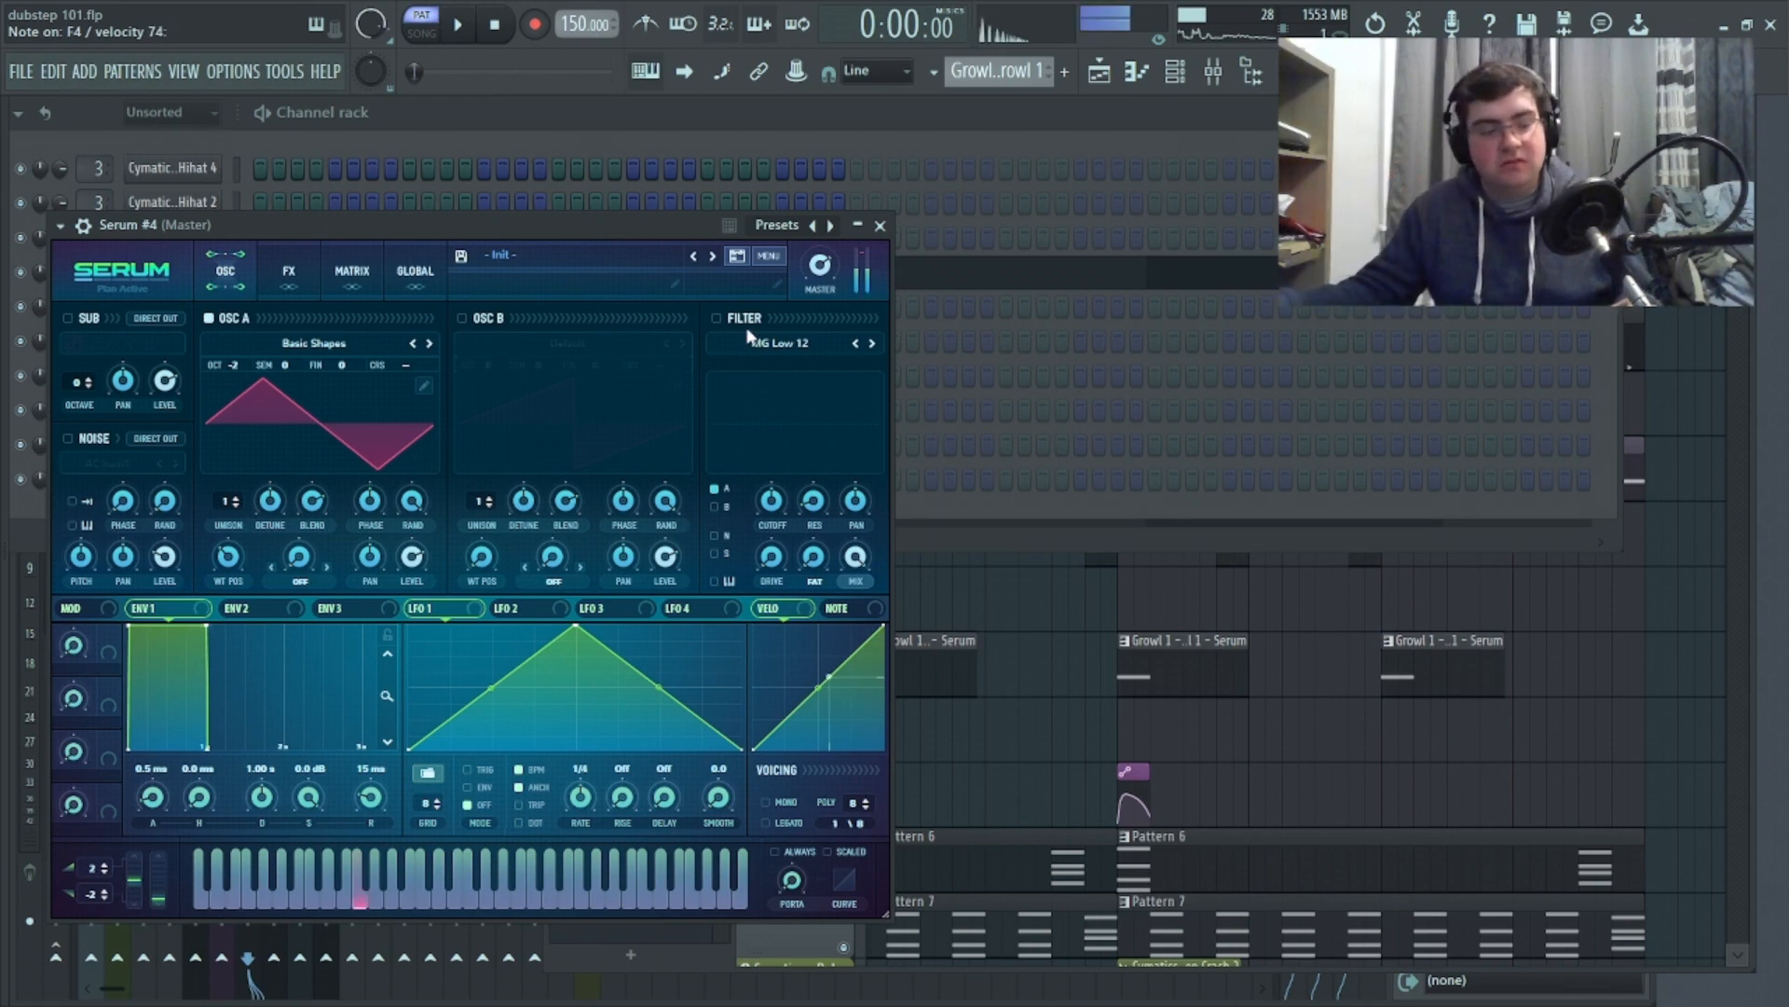
Enable the filter in Serum #4, then set Osc A to 3 unison voices and reduce the detune
click(716, 319)
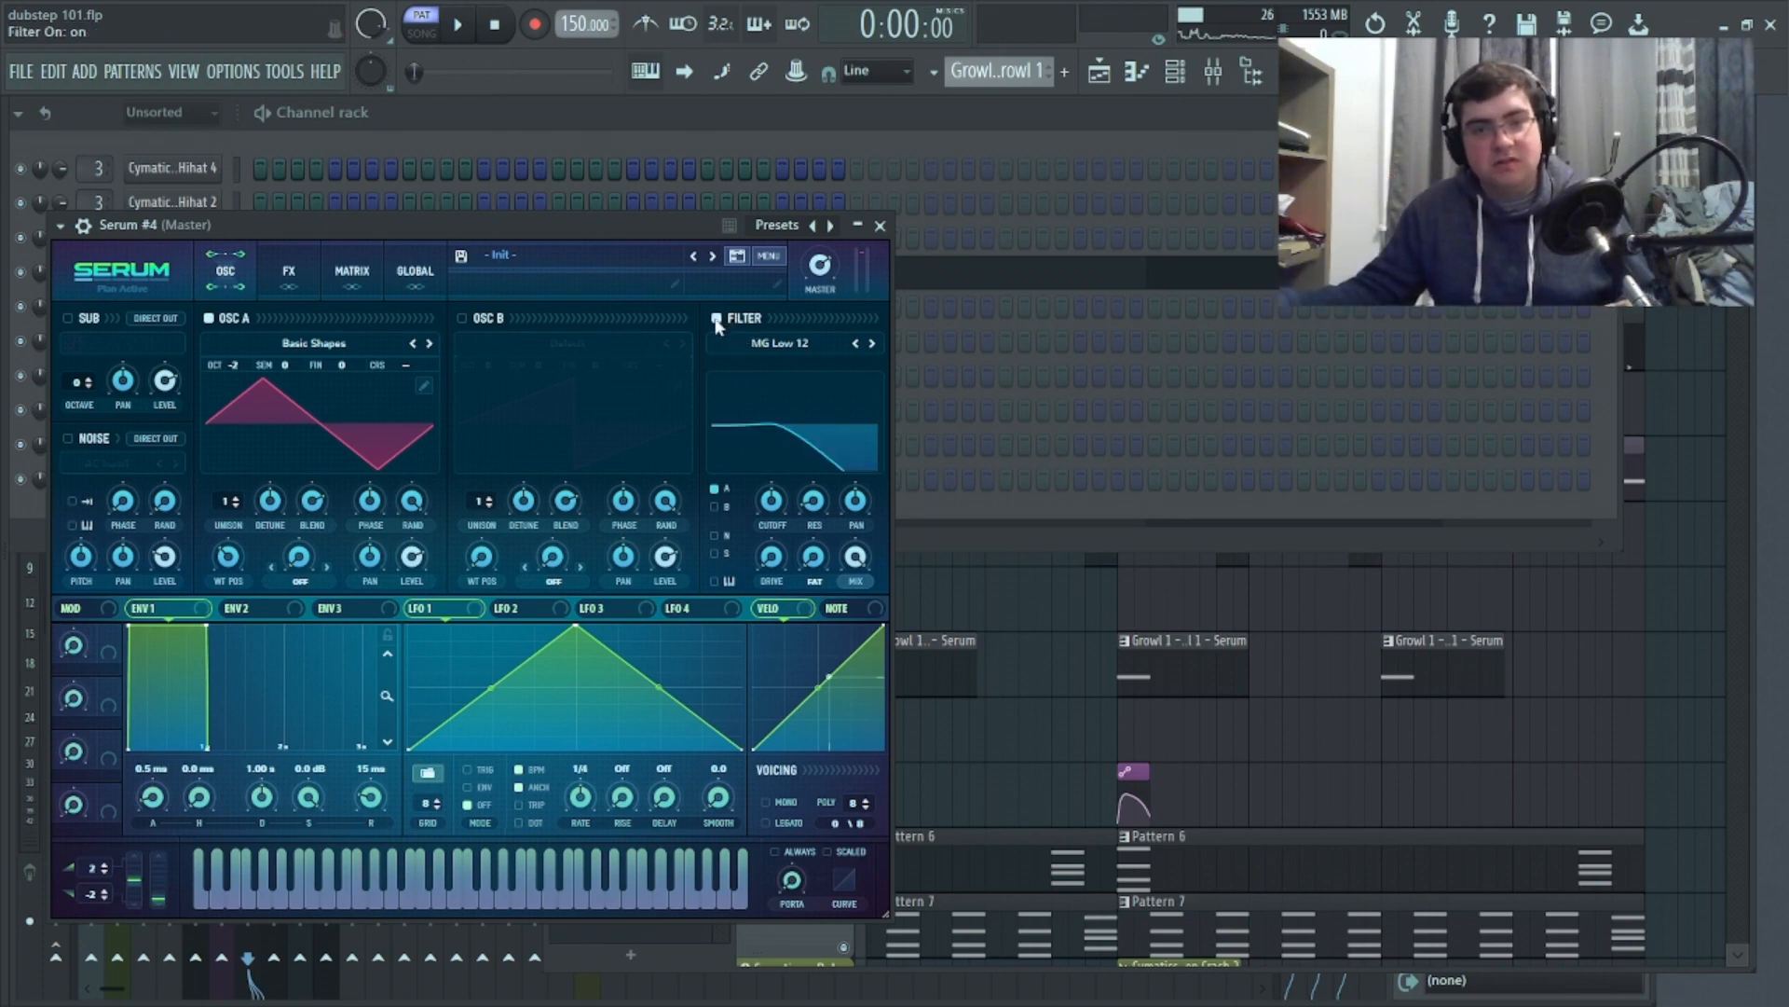
click(768, 344)
mouse_move(790, 403)
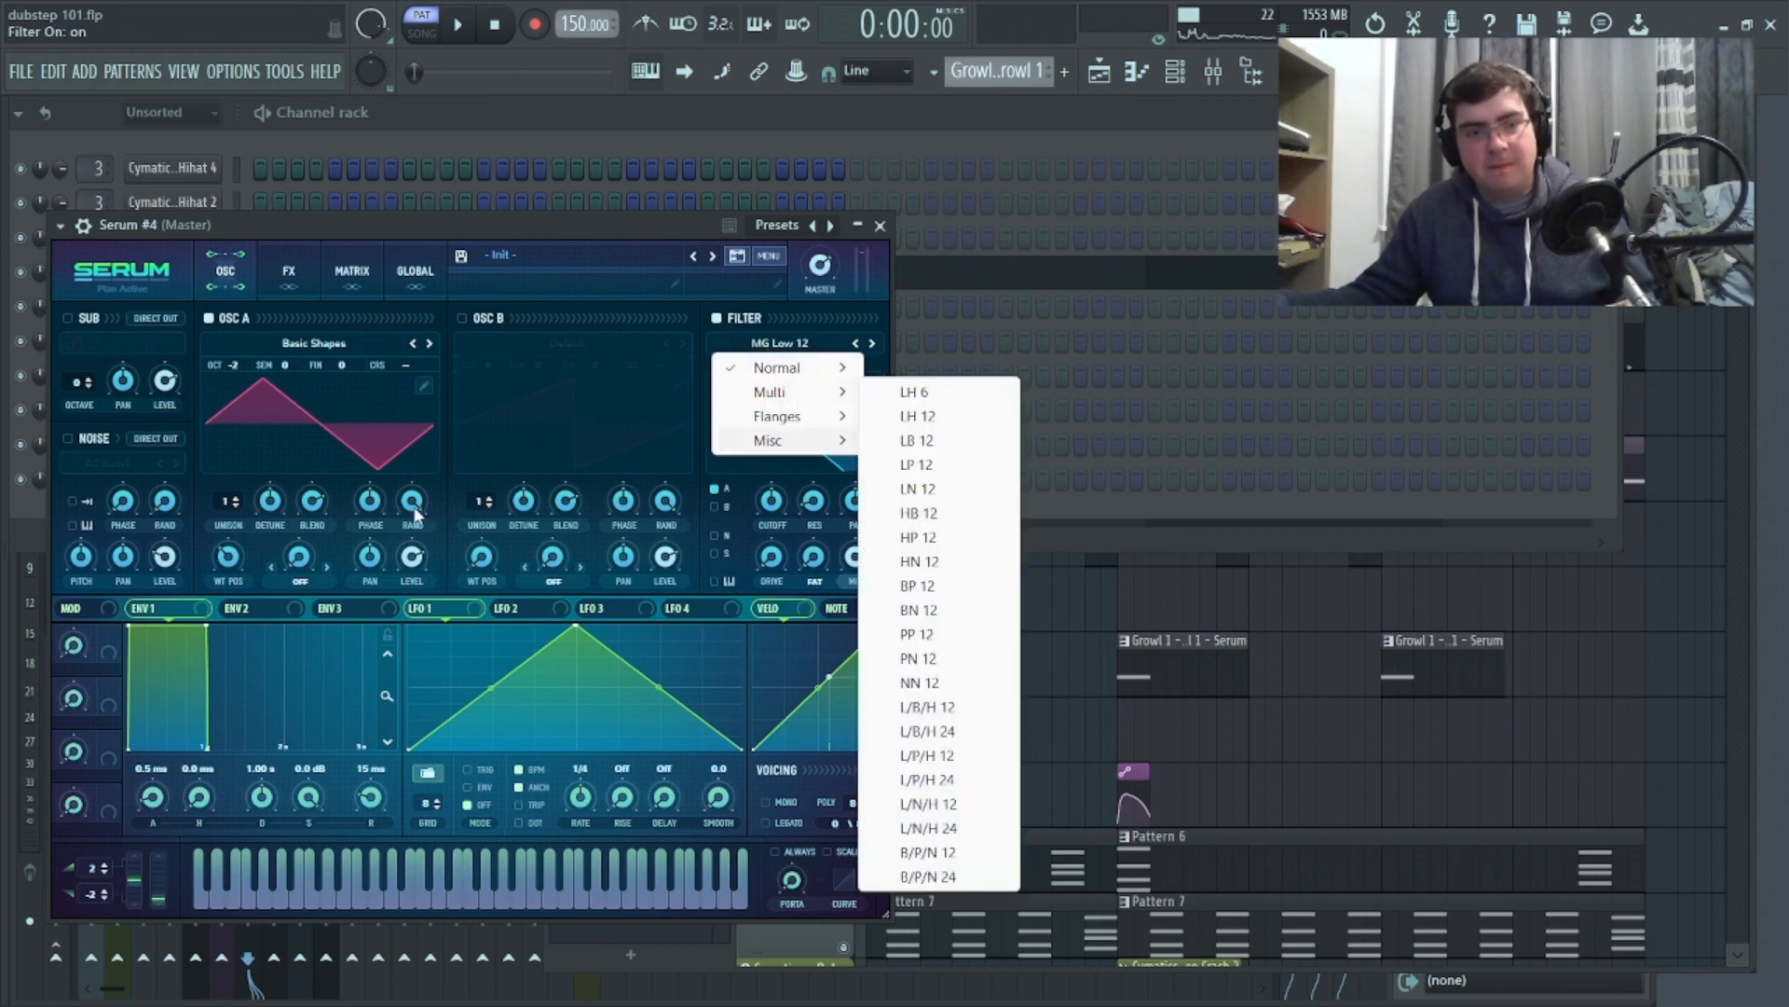
click(219, 502)
drag(230, 504, 276, 556)
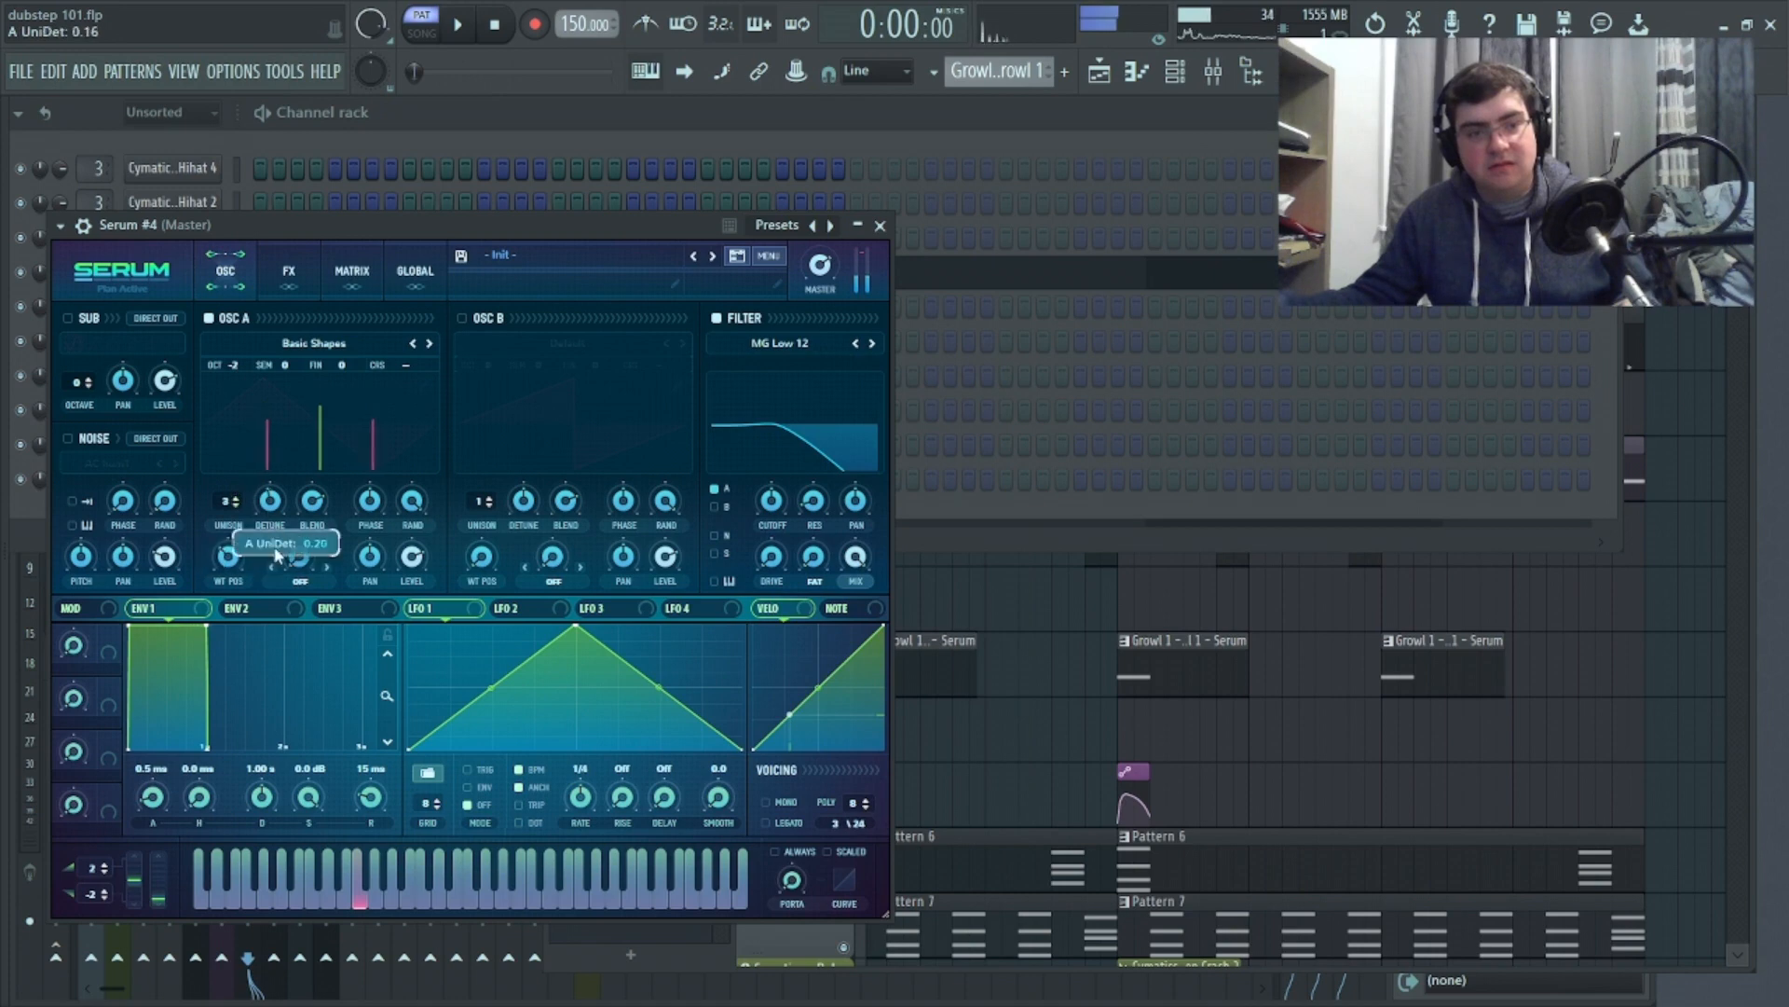
Change the filter type to HP 12 and raise its cutoff to a high frequency
click(760, 347)
mouse_move(798, 397)
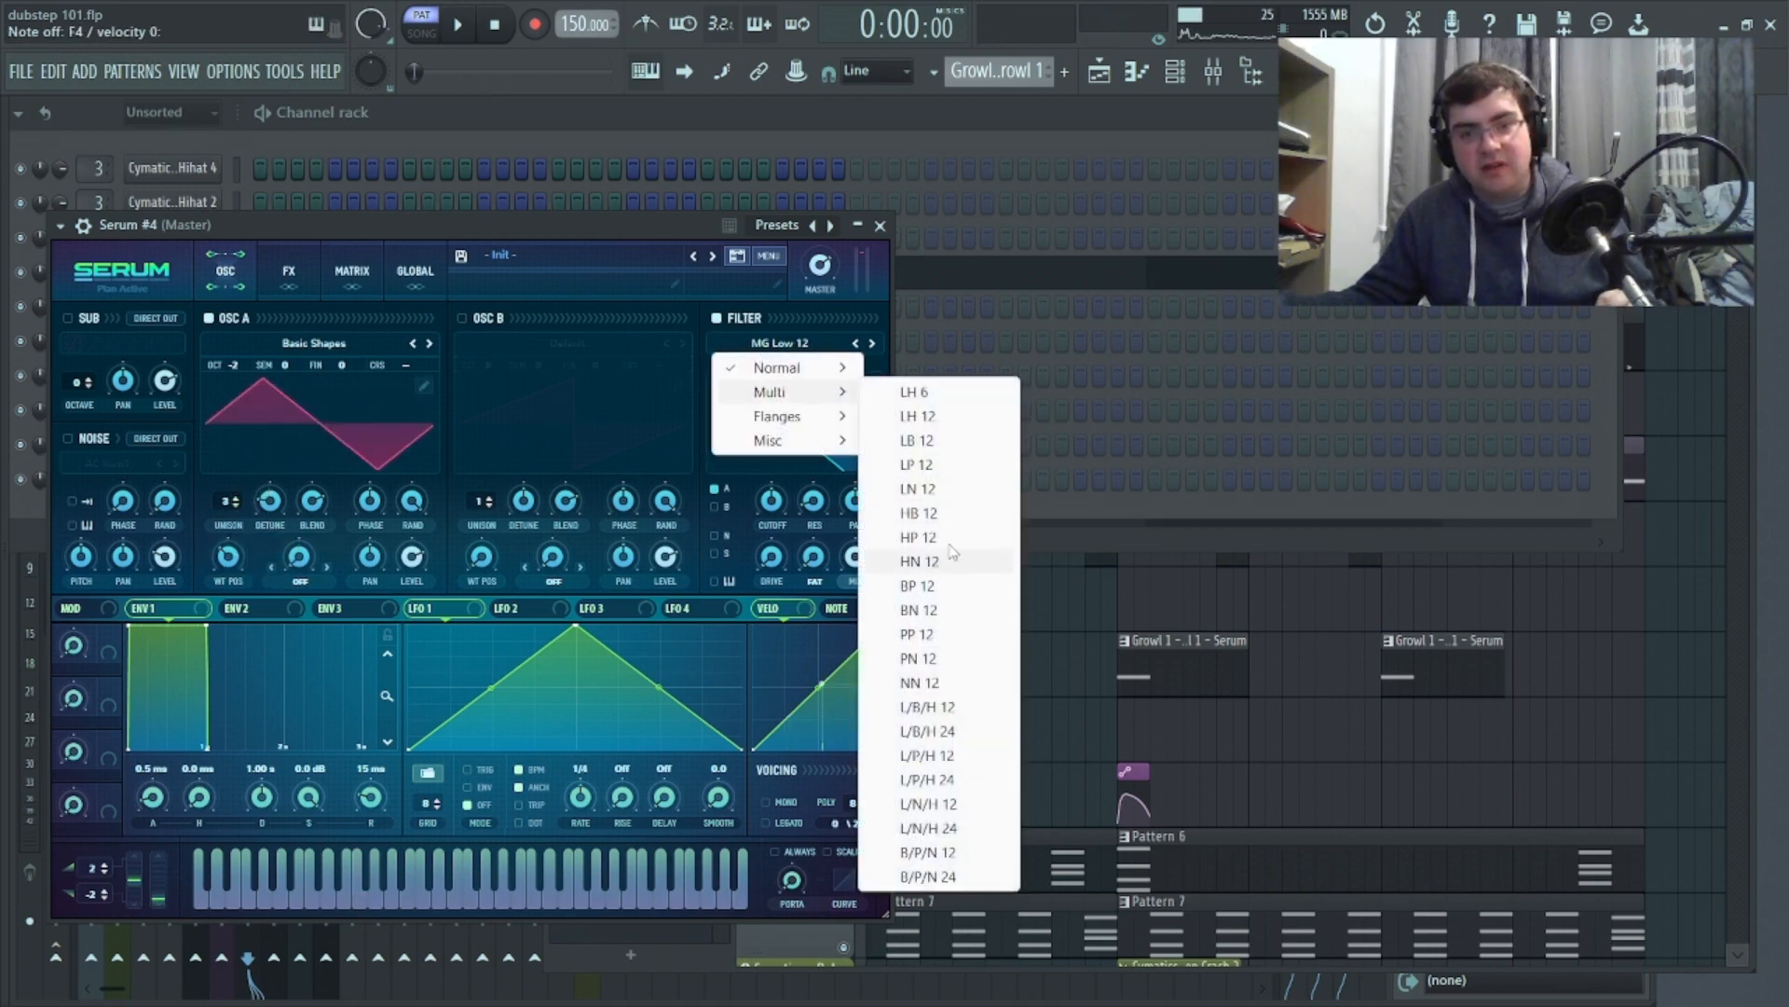
click(921, 538)
drag(773, 499, 780, 413)
Shape LFO 1 with an early peak and rounded fall, assign it to Osc A level and filter cutoff, and use Env mode
drag(576, 627, 486, 583)
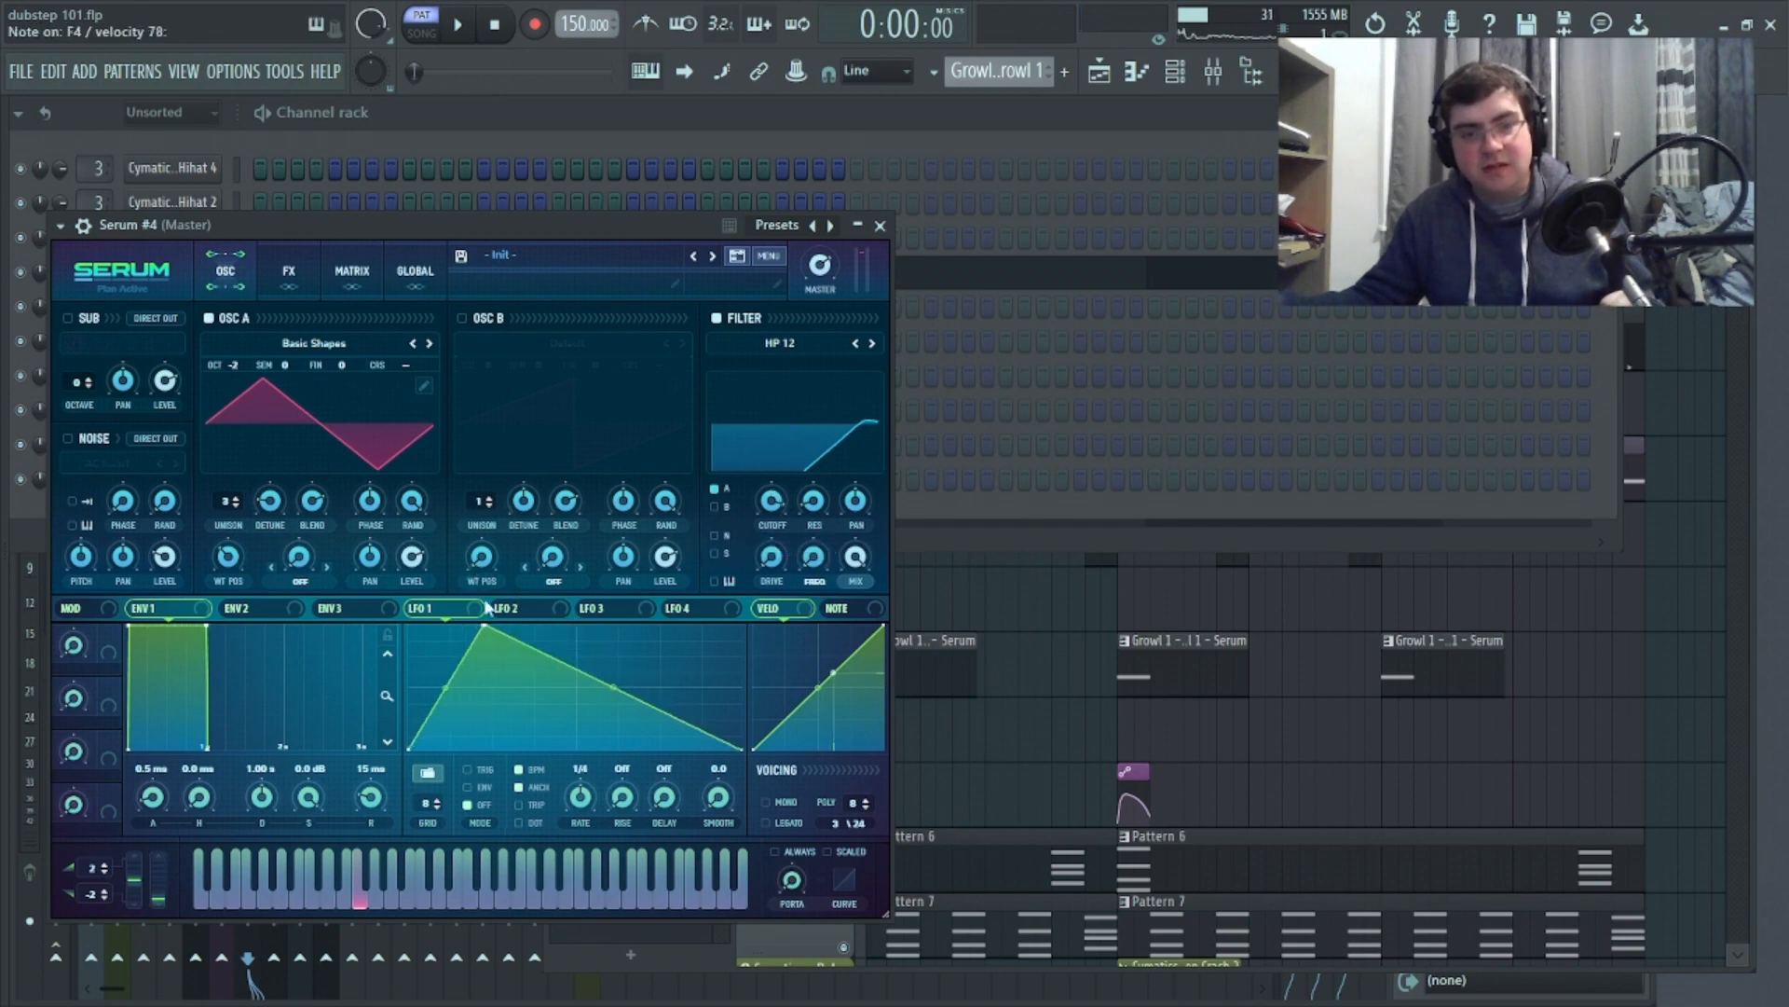
drag(597, 679, 597, 643)
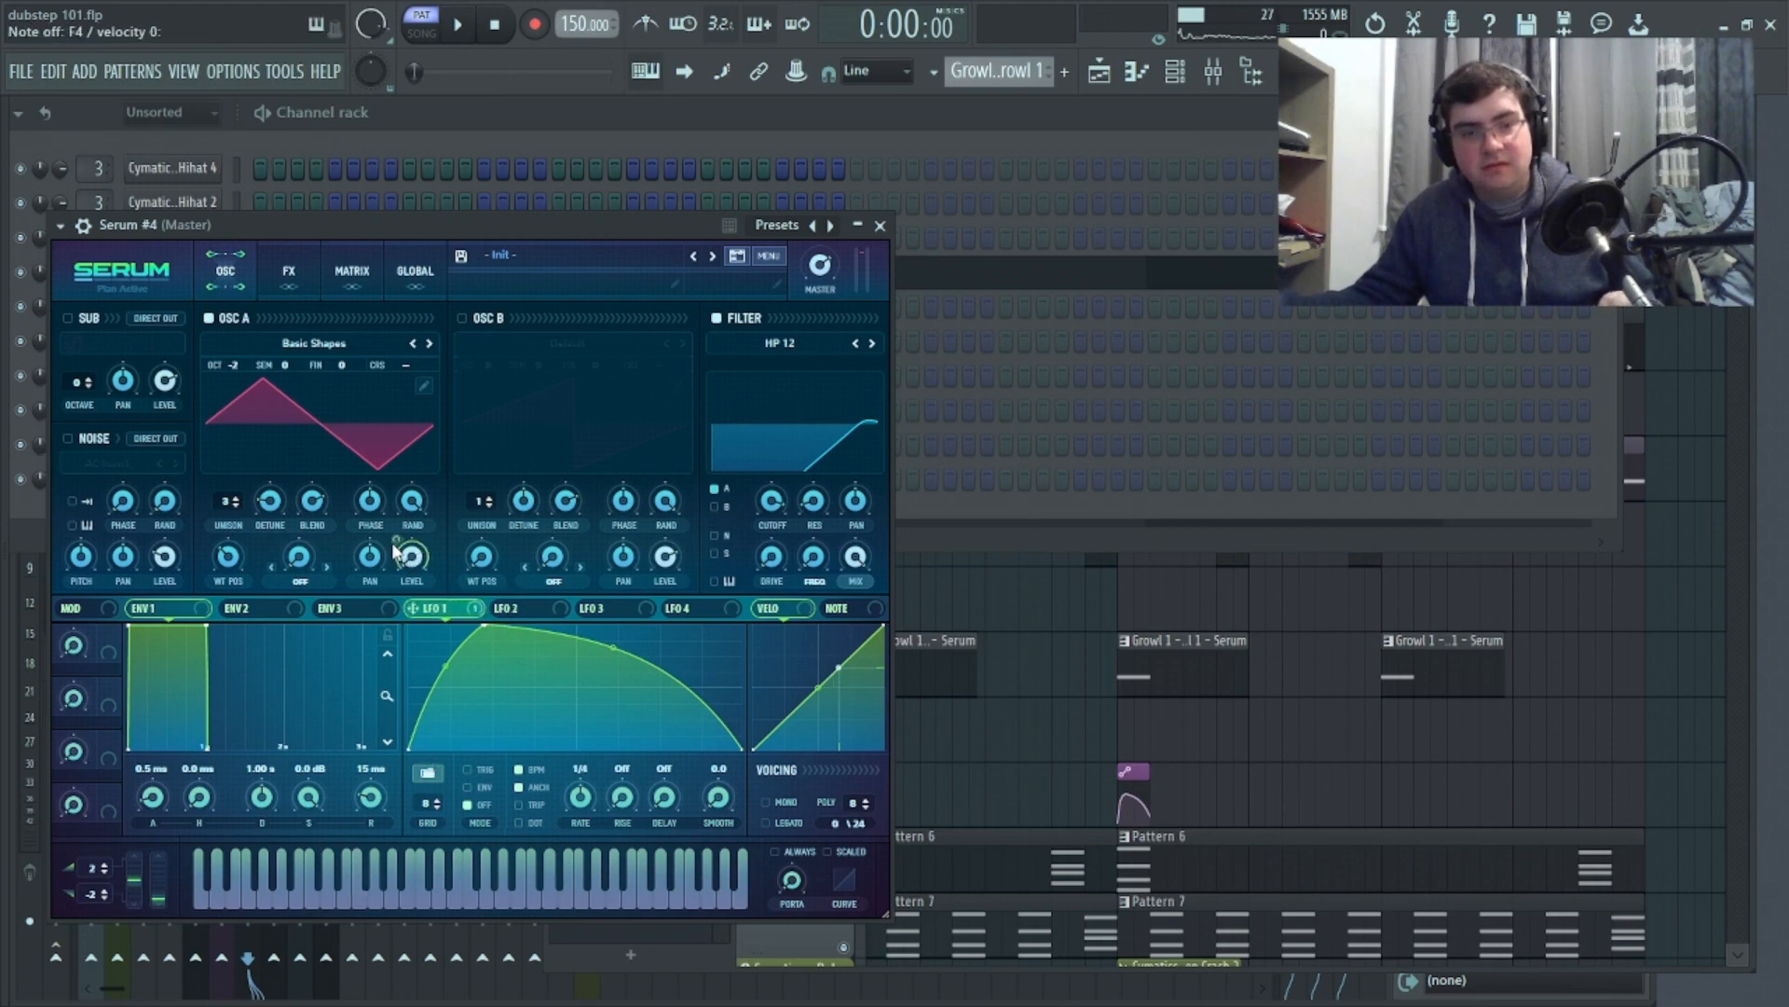
drag(765, 487, 753, 545)
click(479, 788)
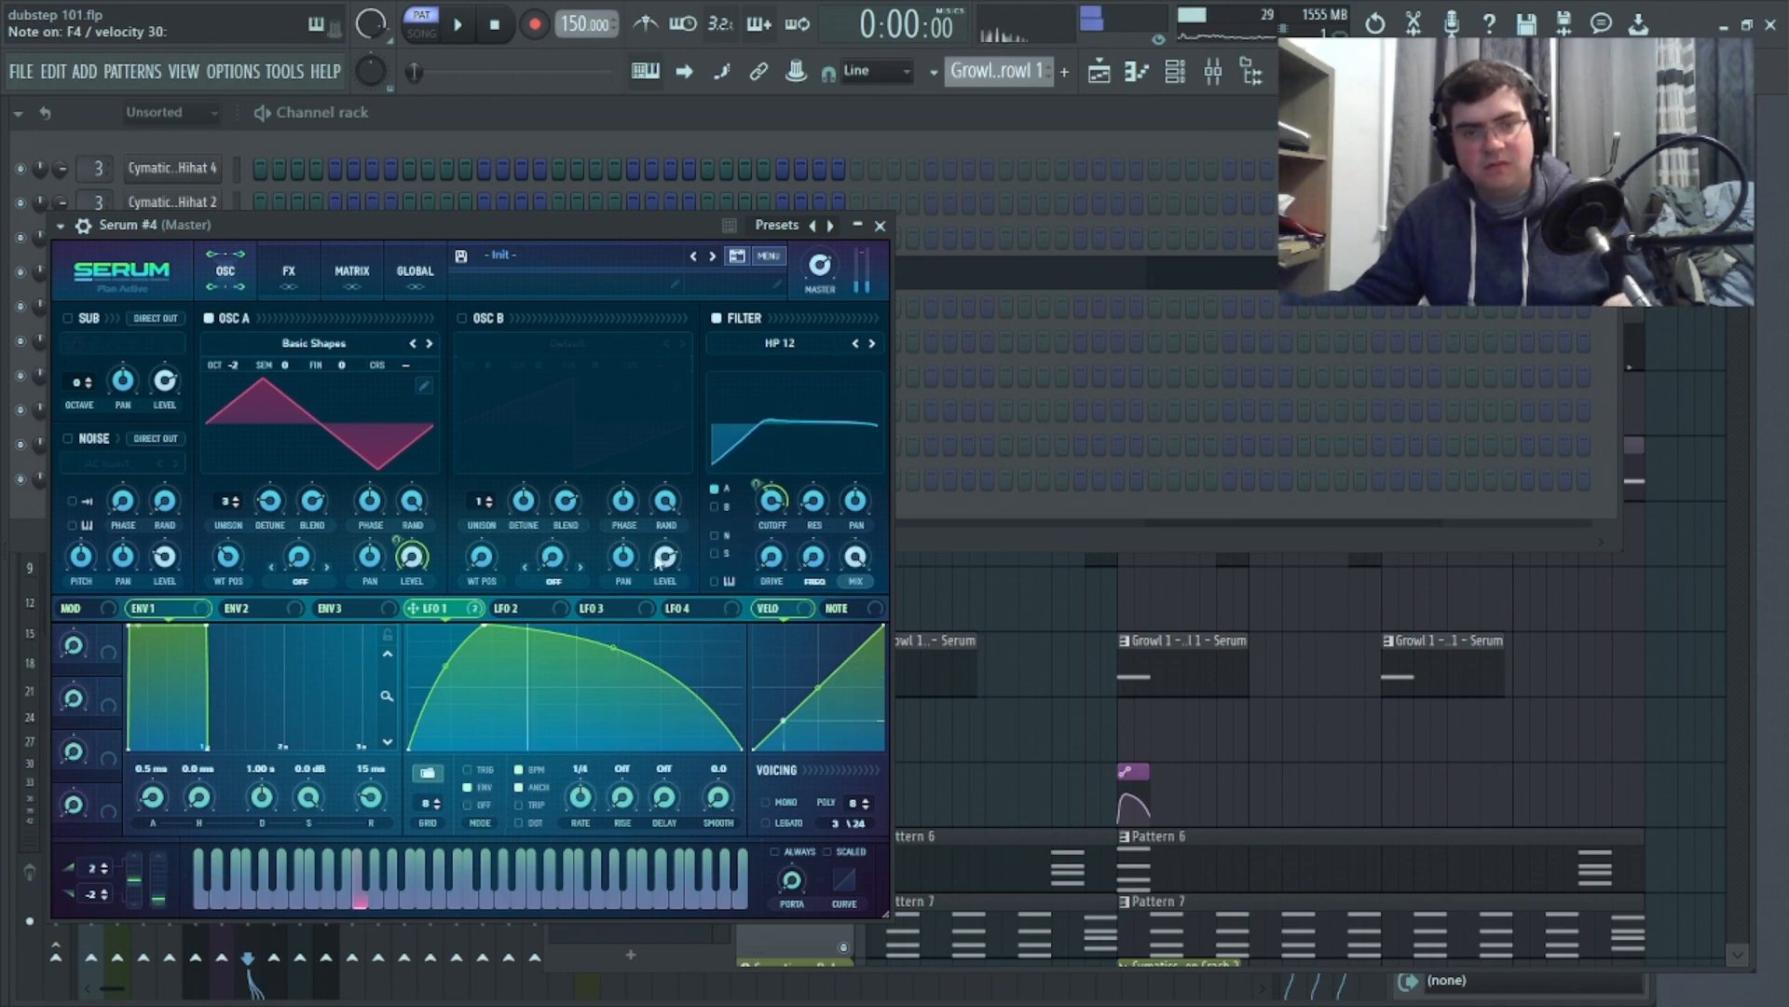
Enable the Distortion effect in Serum #4, set it to Downsample, and raise the drive to about 70%
click(289, 270)
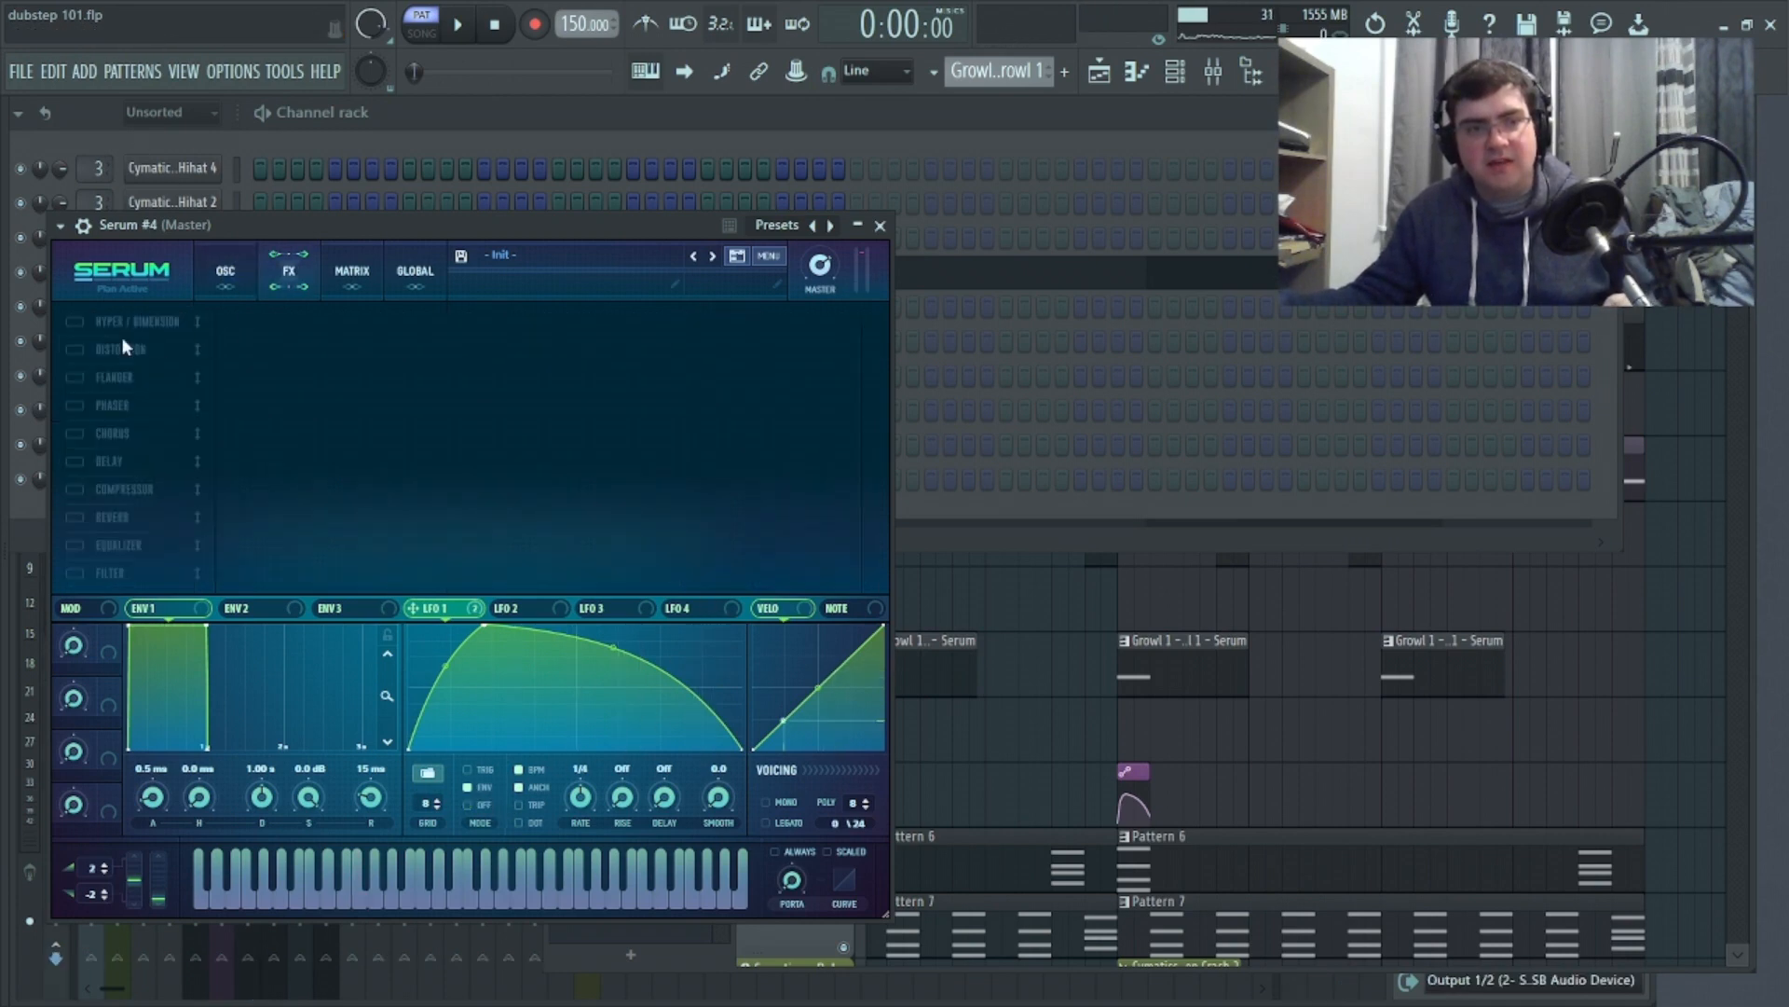
click(77, 350)
click(372, 337)
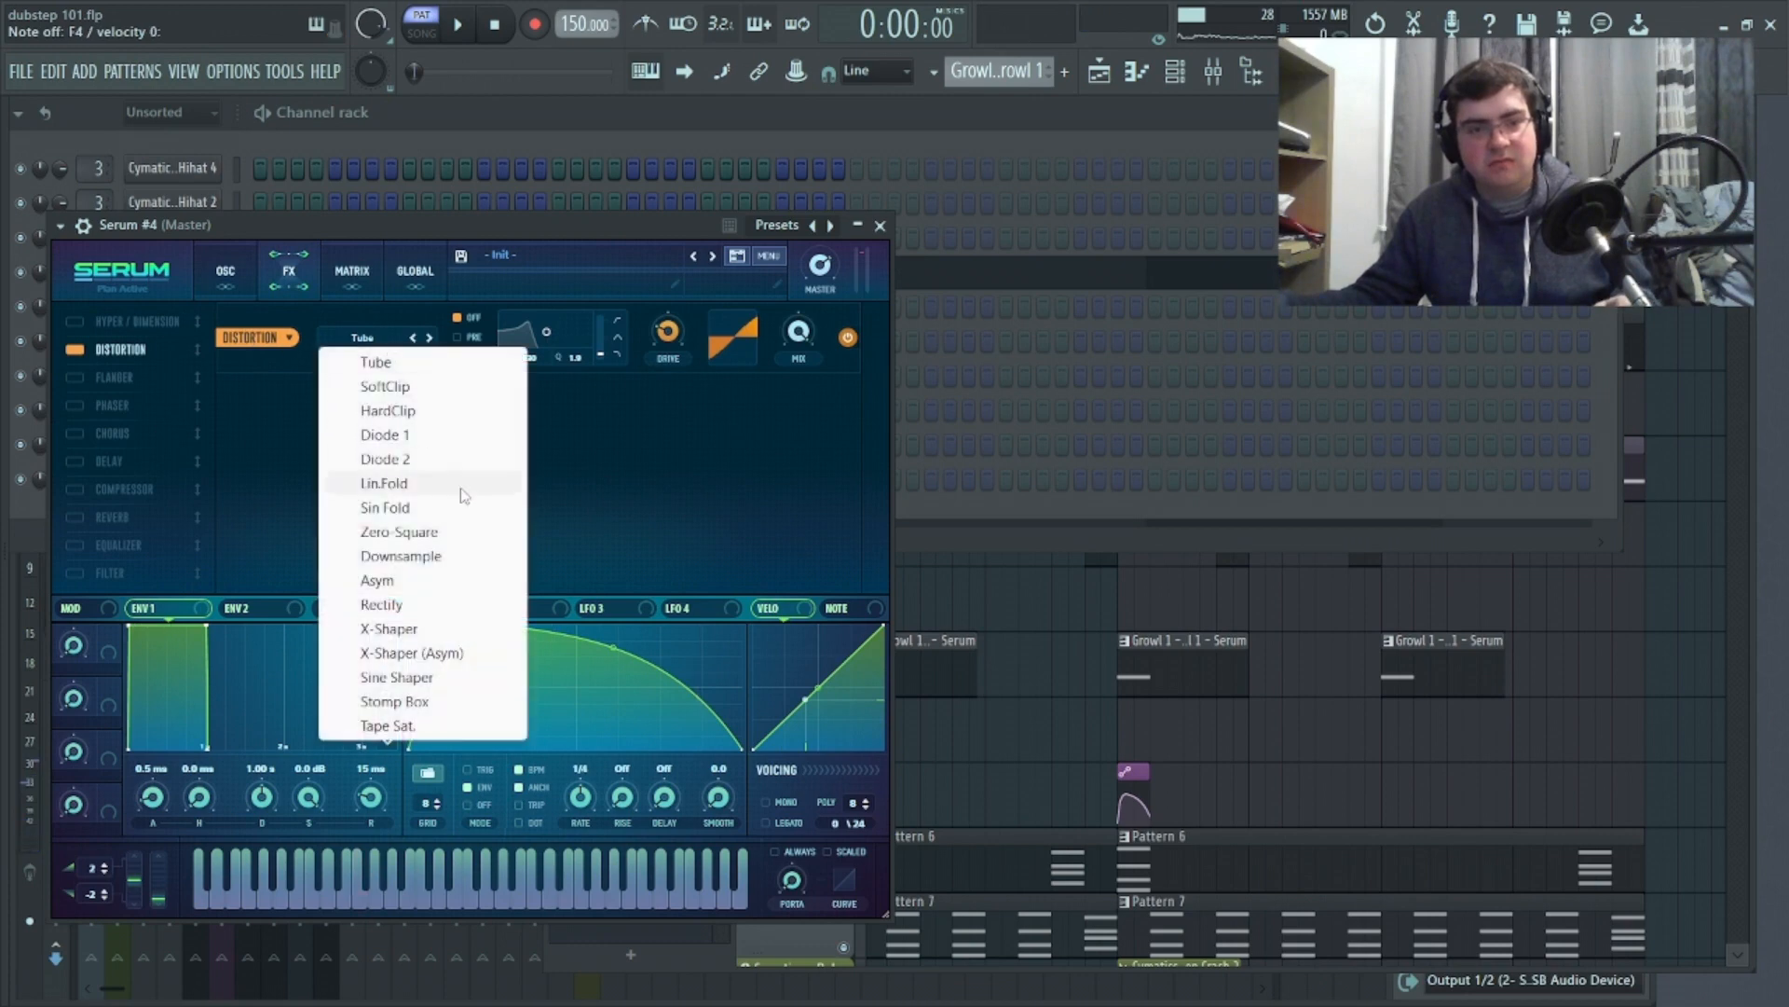
click(451, 560)
drag(667, 333, 671, 241)
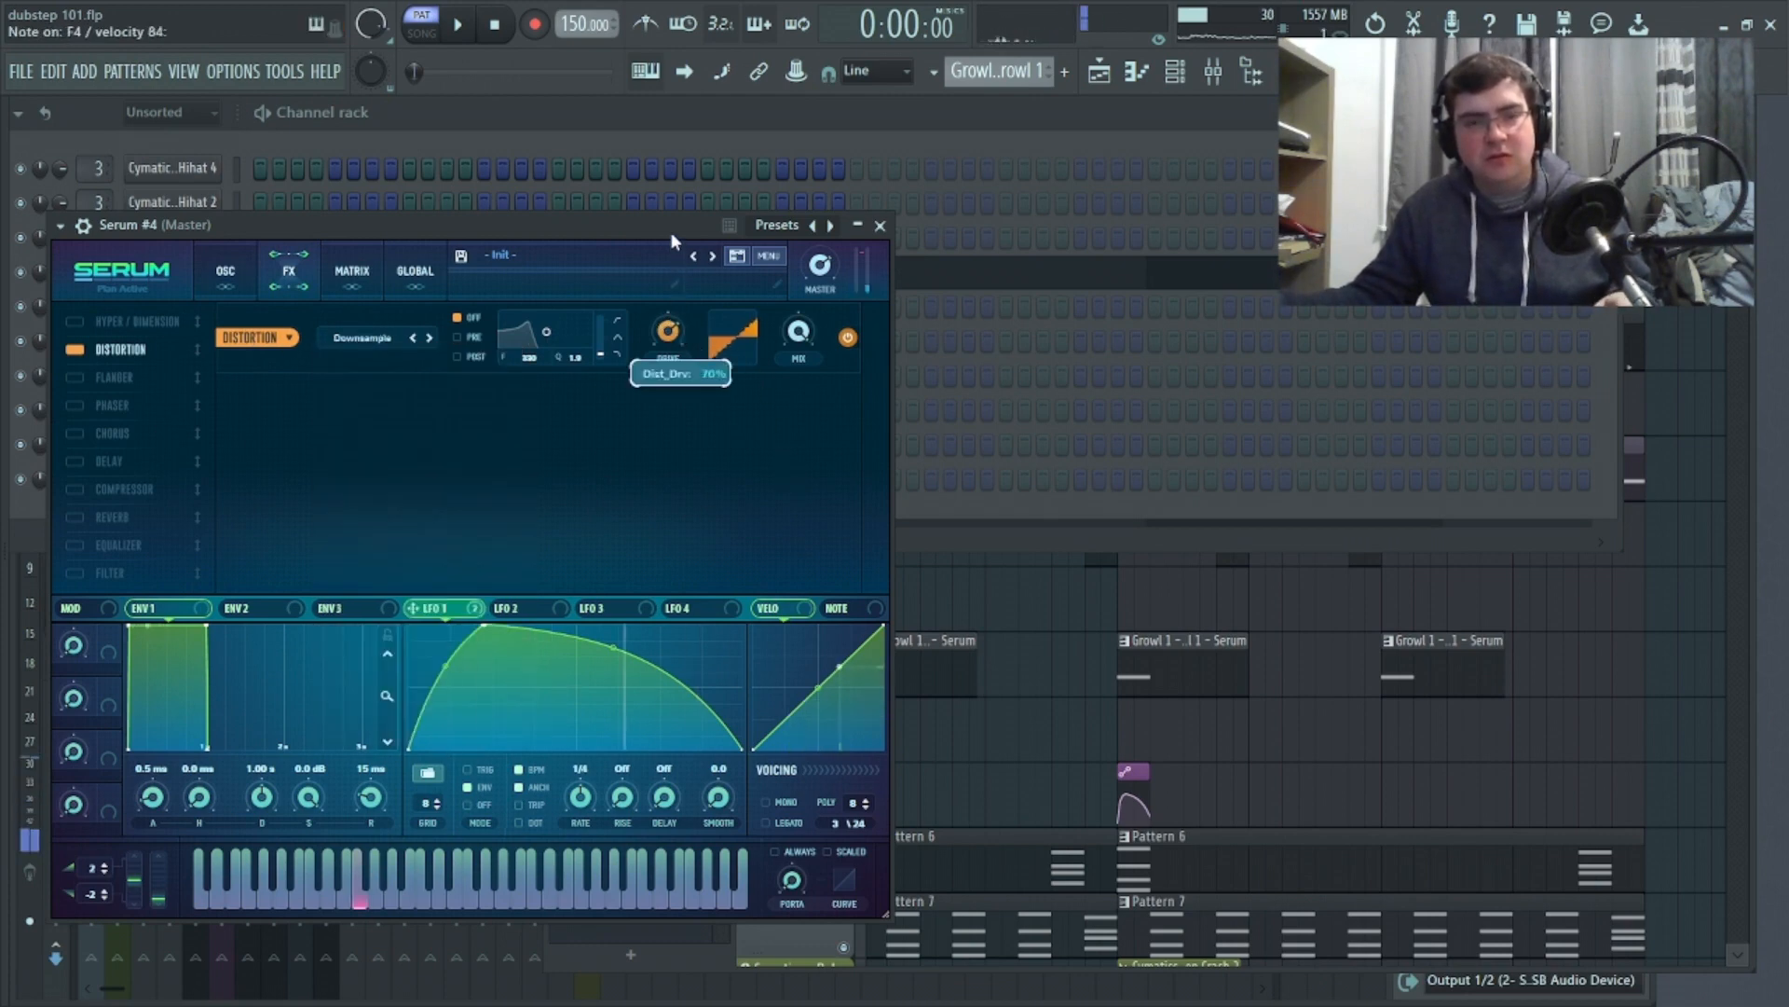
Assign LFO 1 to the distortion drive and reshape its curve into a flat plateau with a slower rise and steep final drop
drag(612, 646, 621, 632)
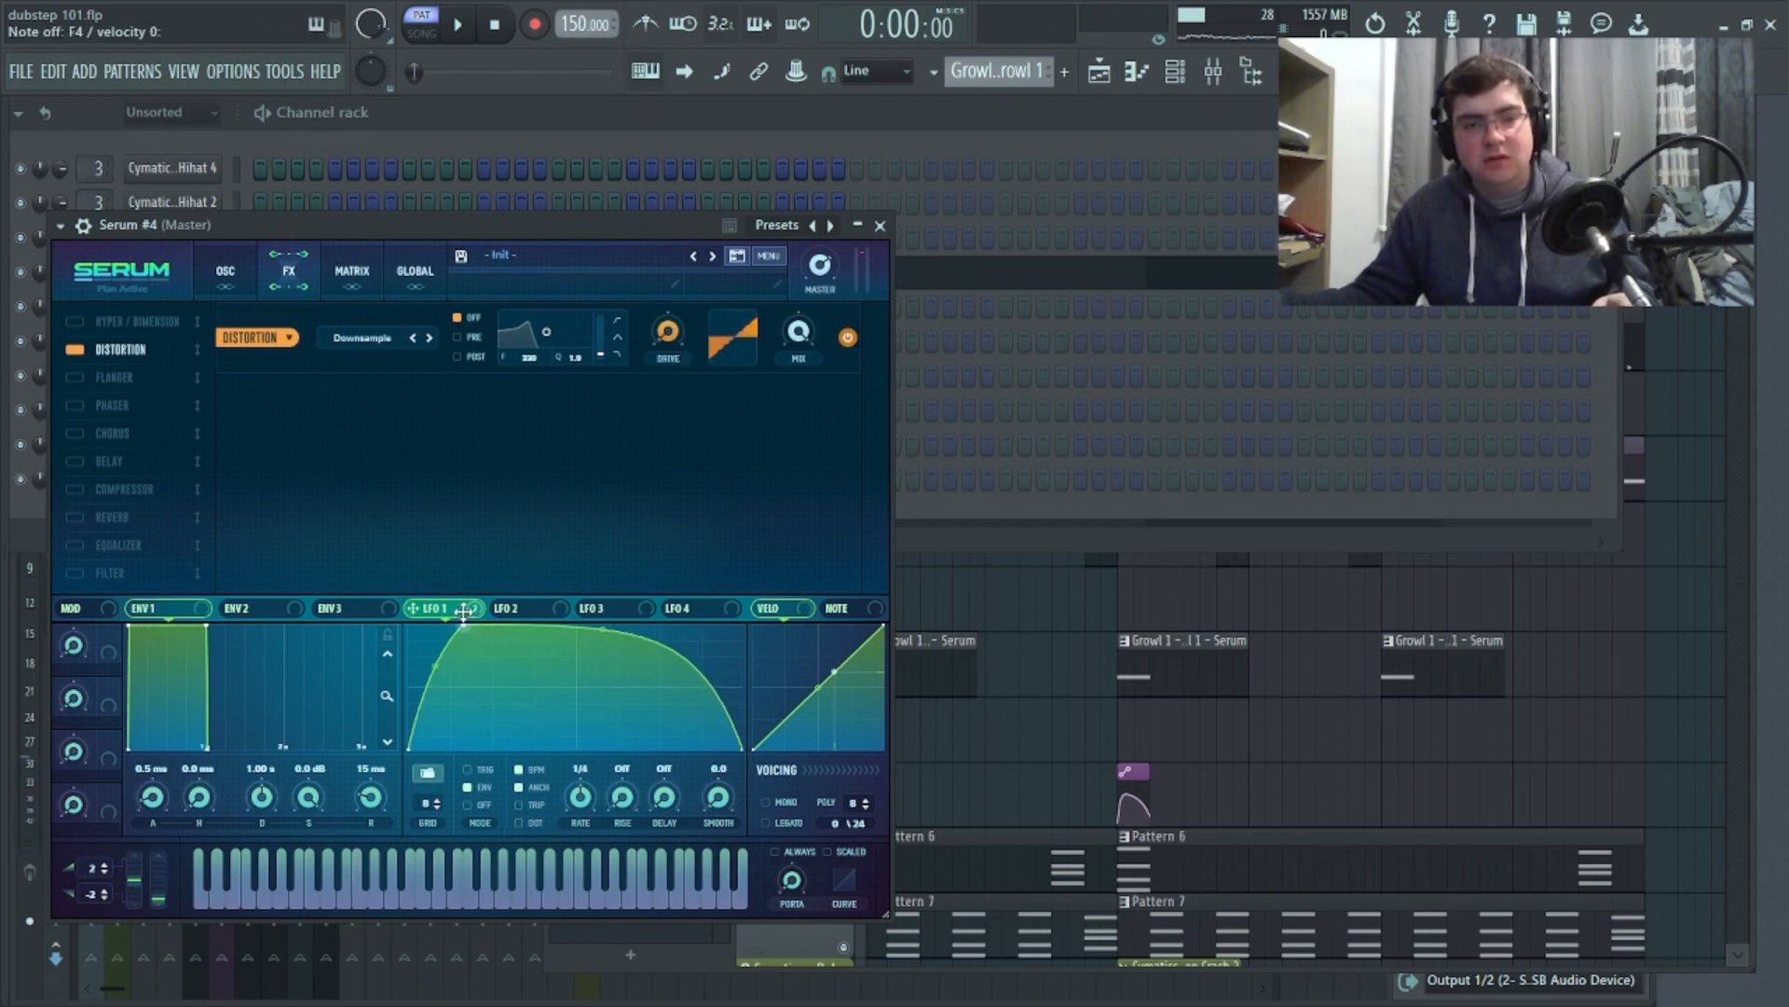
drag(660, 324, 654, 332)
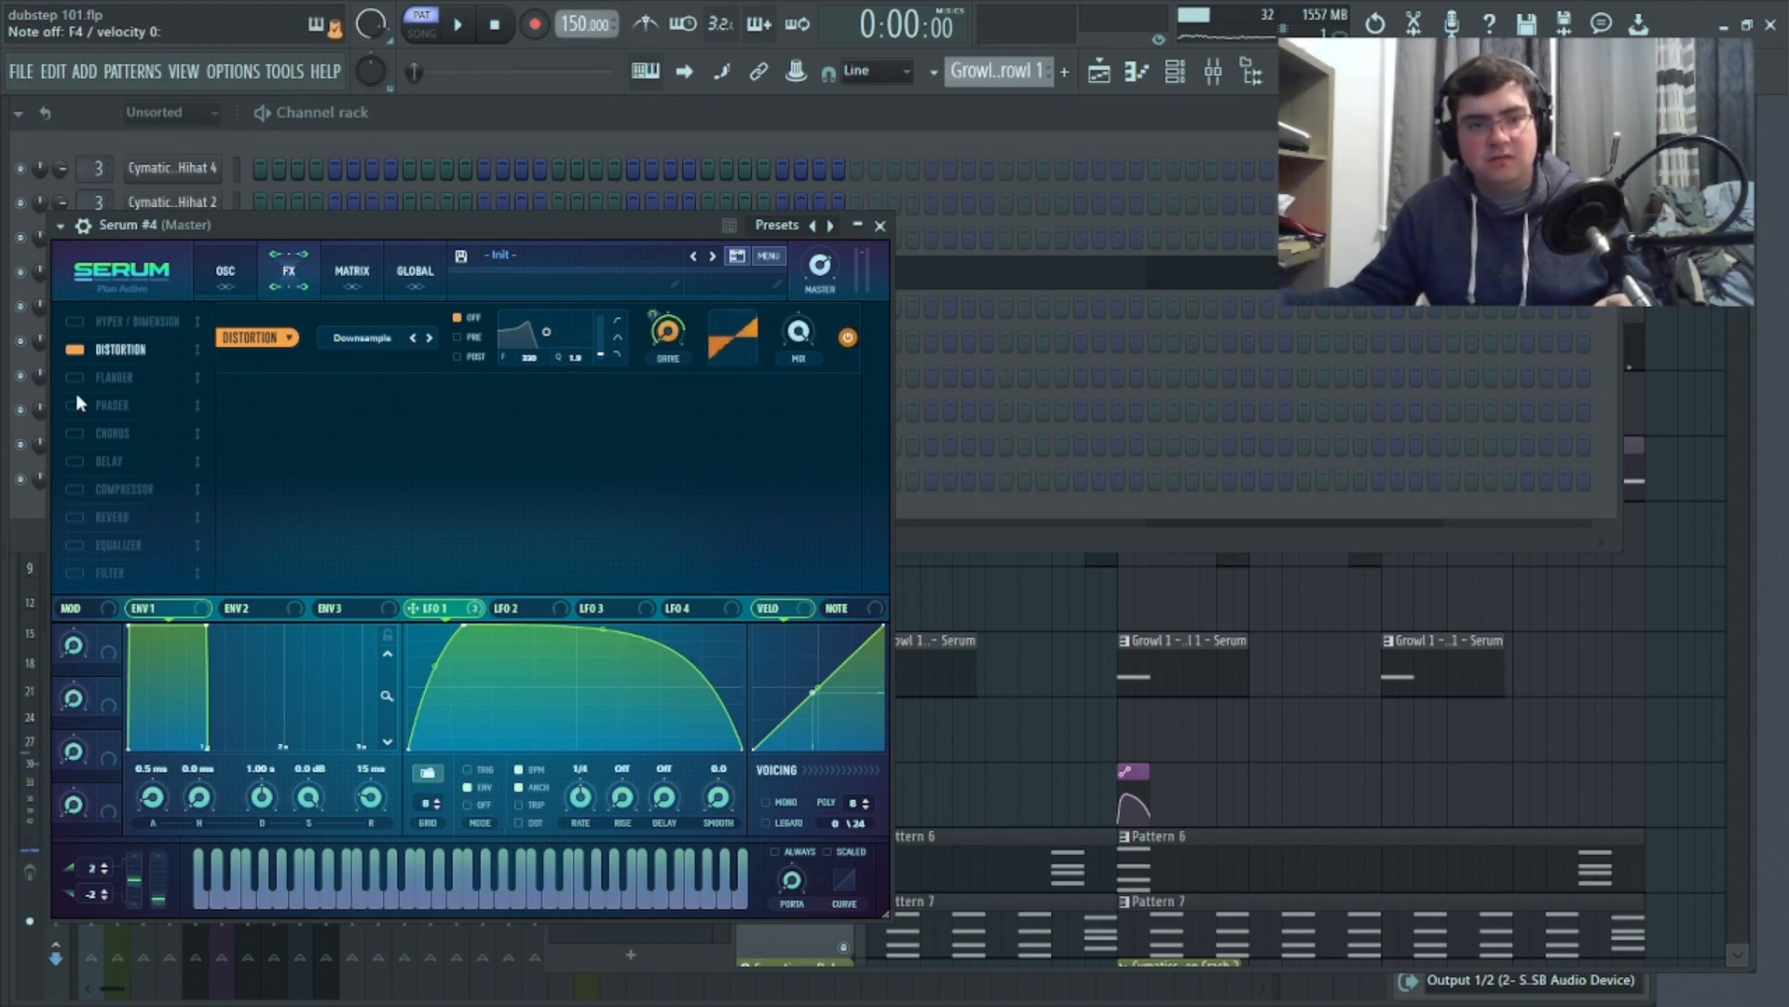
drag(594, 639, 608, 529)
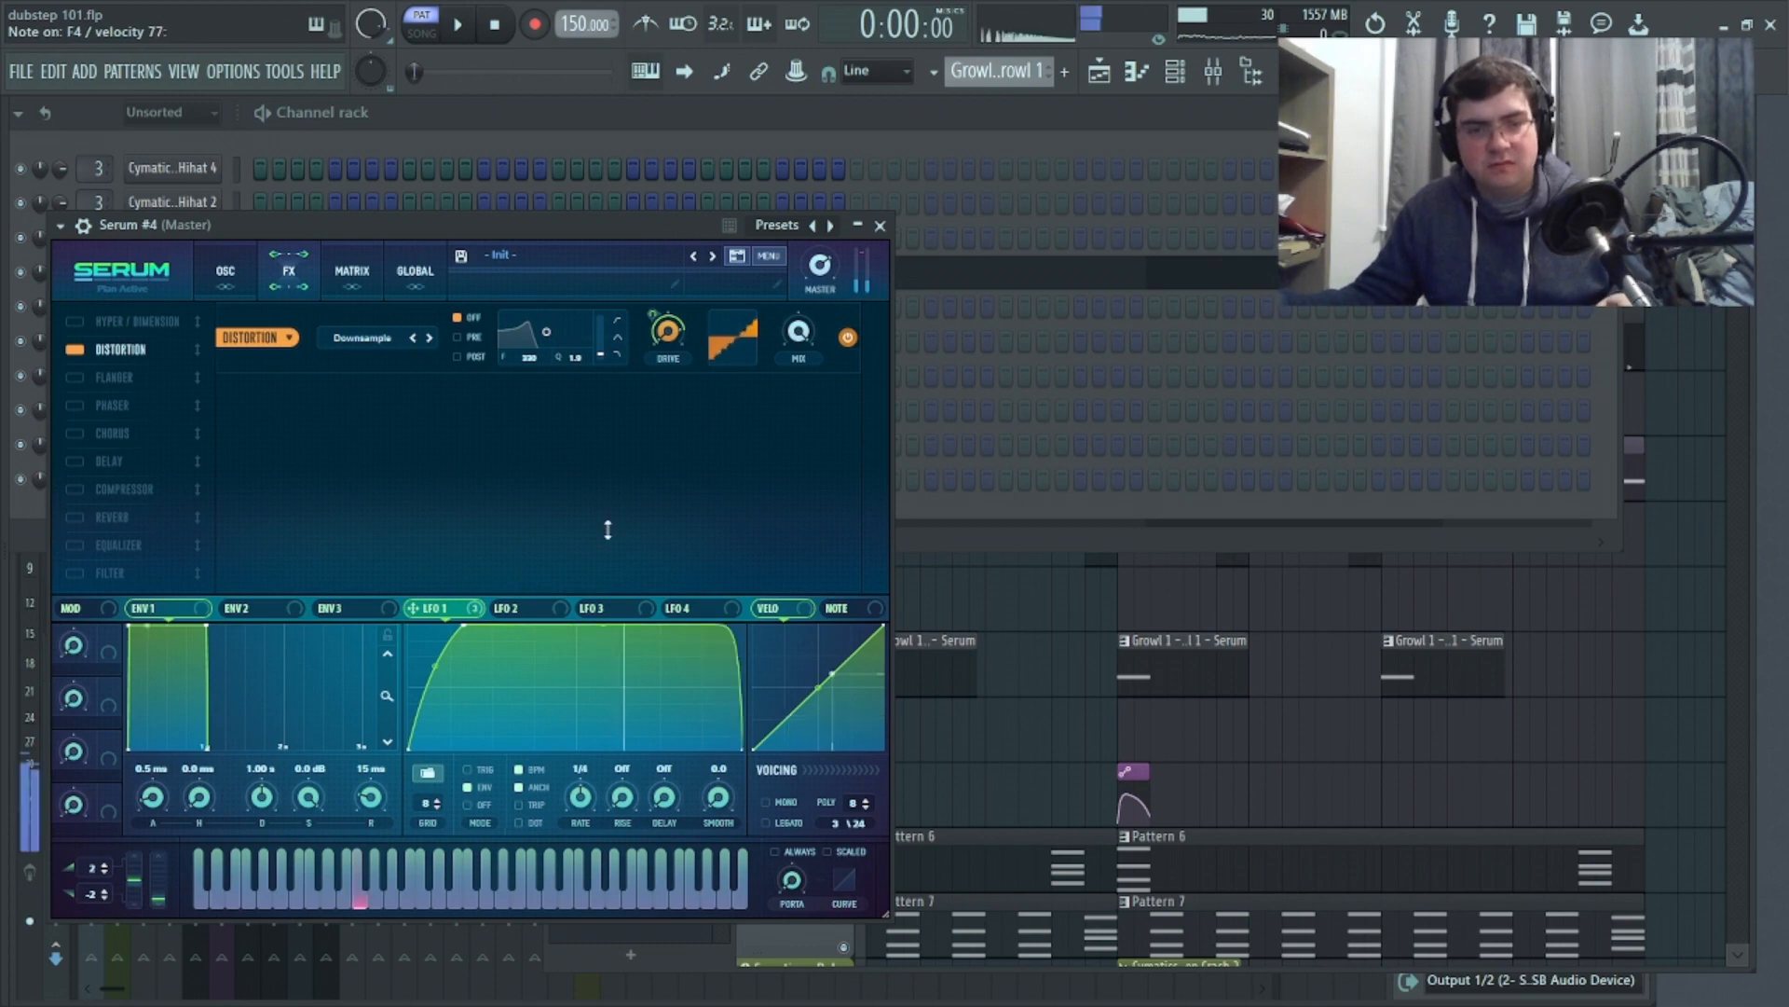
drag(462, 628, 511, 624)
Set LFO 1's filter cutoff modulation to about -57 and the filter cutoff to about 3173 Hz
click(226, 270)
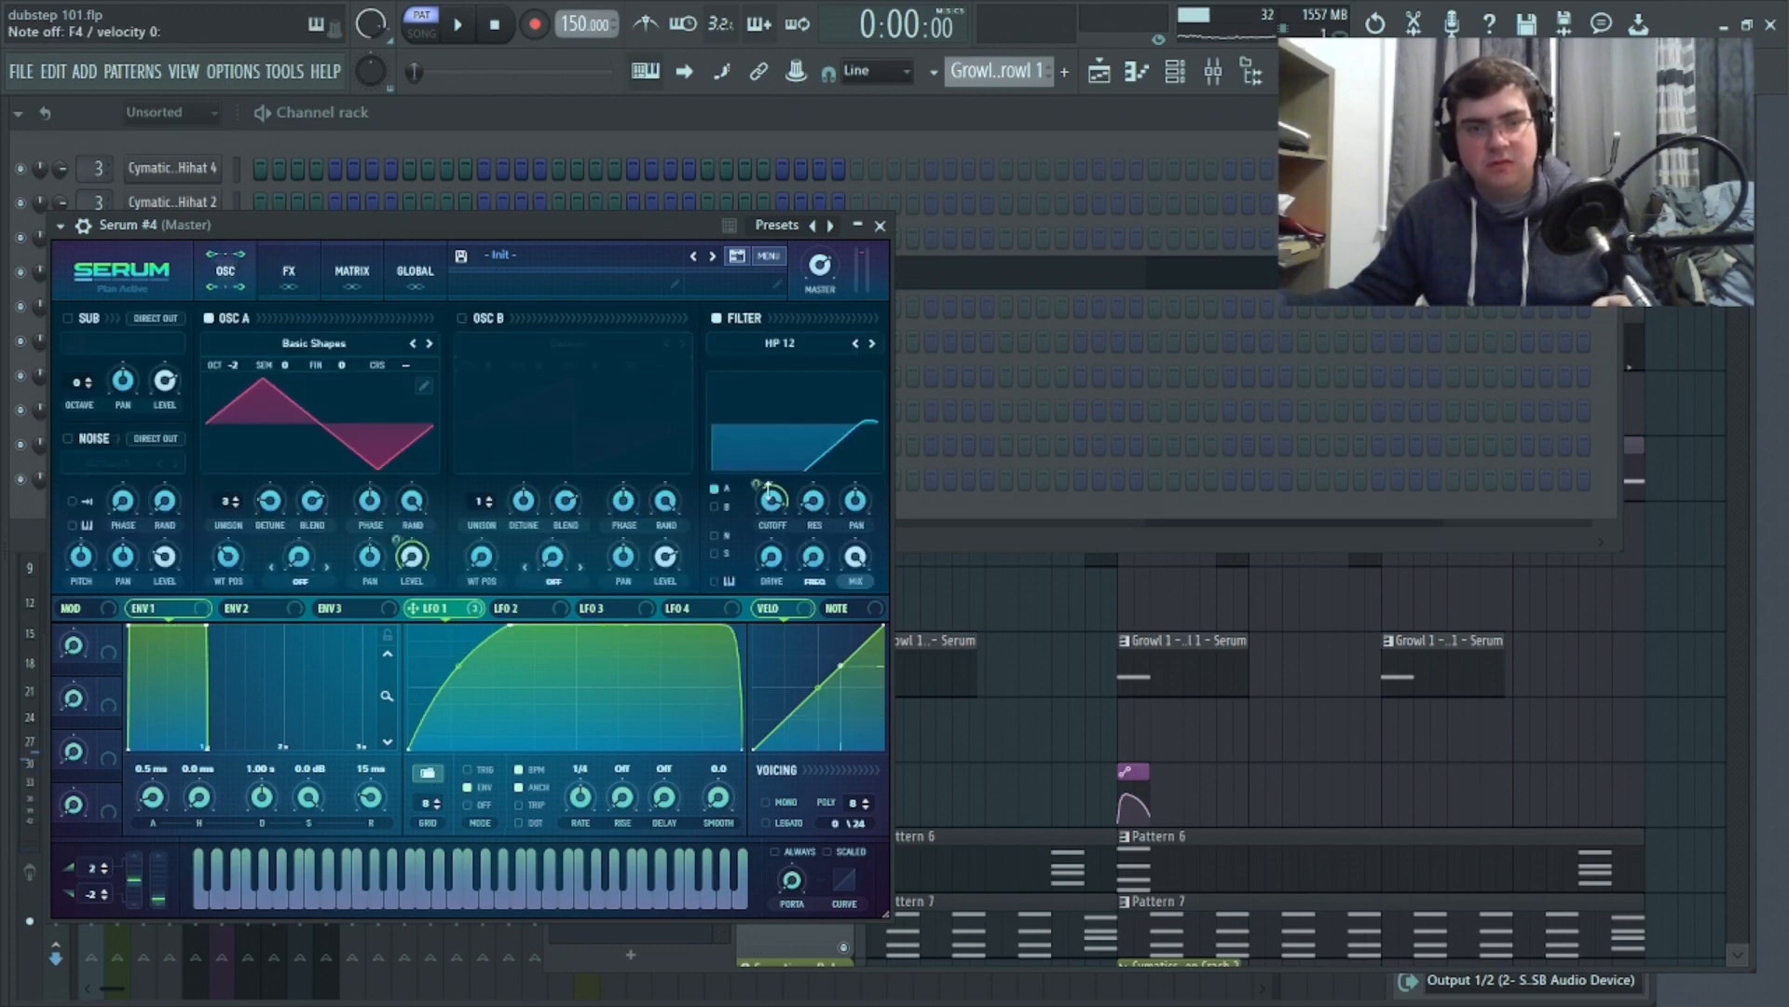
mouse_move(772, 504)
mouse_down()
mouse_move(771, 520)
mouse_move(750, 486)
mouse_up()
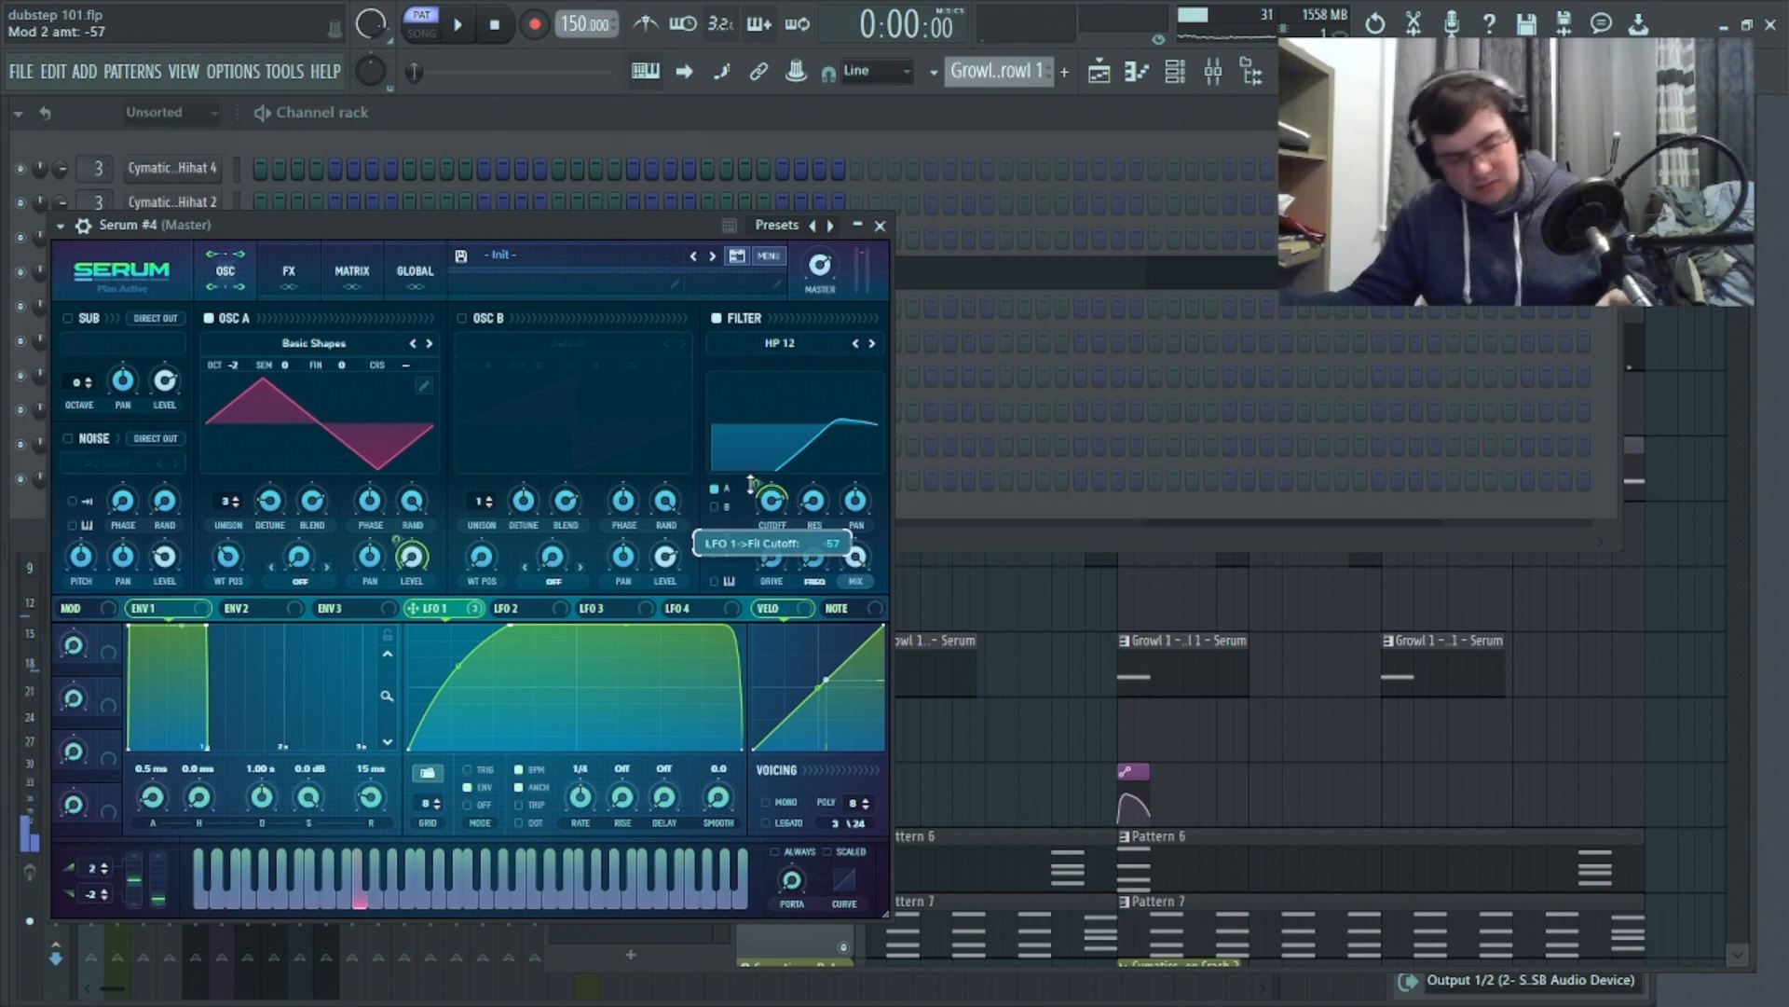
drag(772, 506, 772, 531)
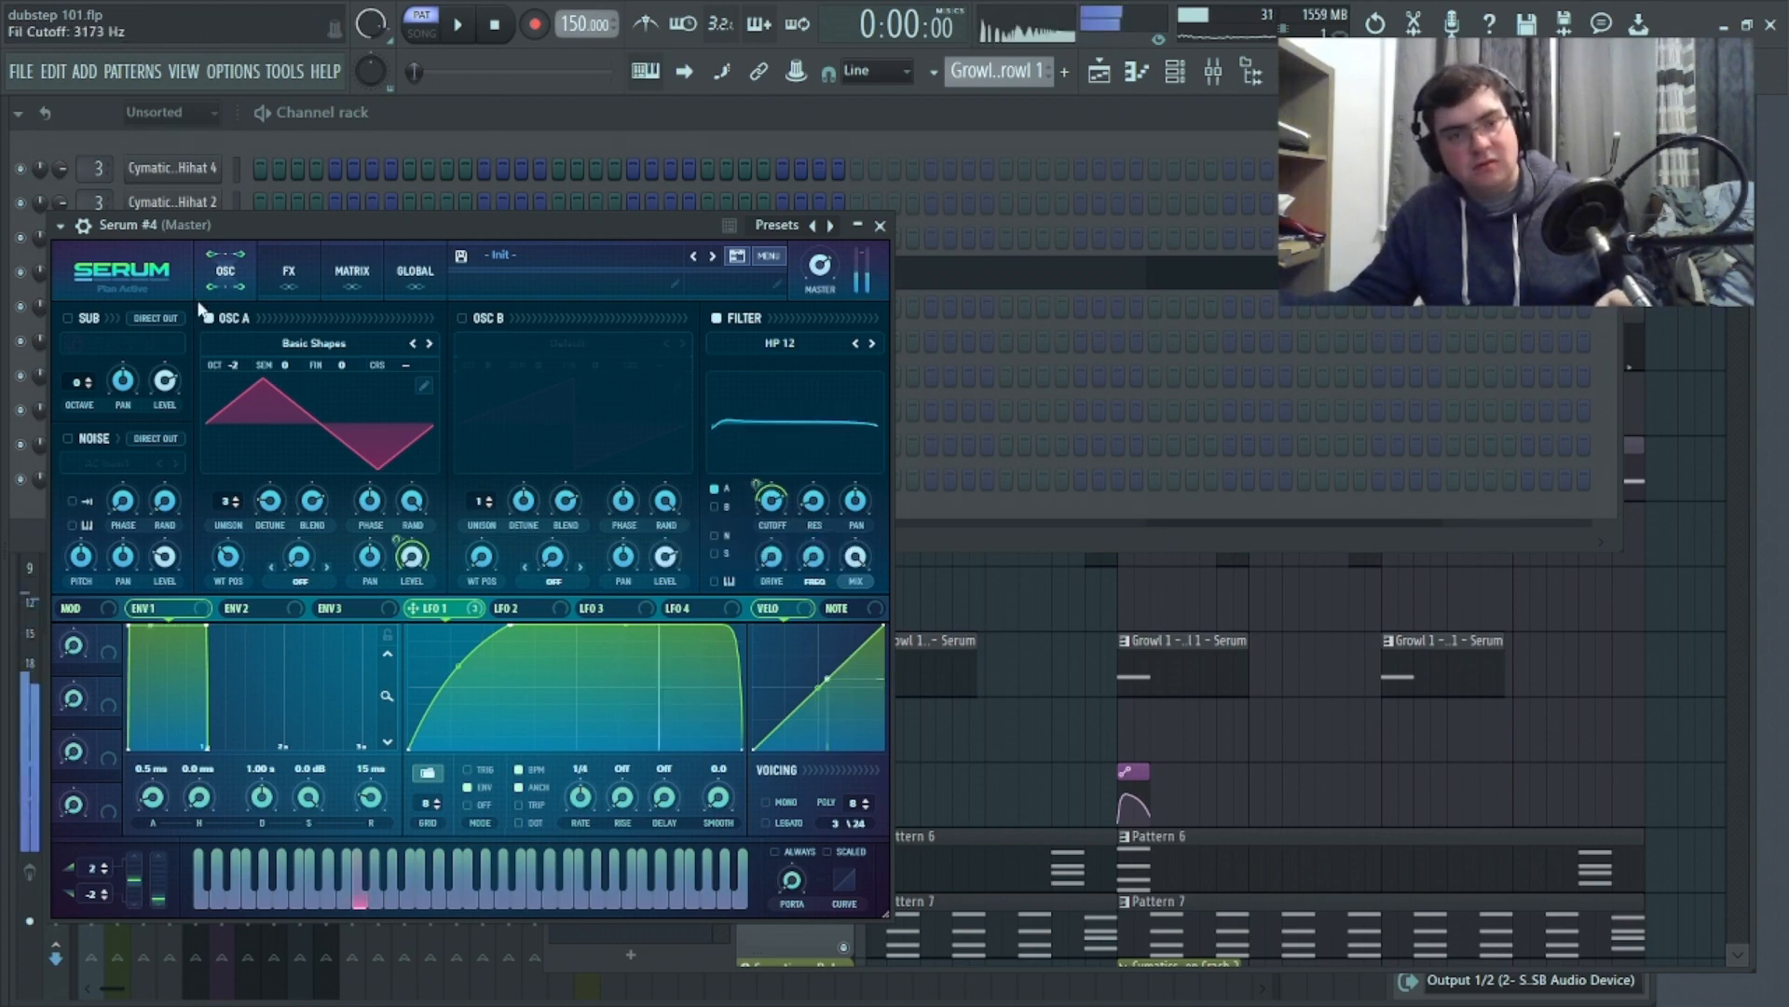
Adjust LFO 1's modulation amount on the distortion drive, trying the distortion filter in Post mode and switching it back off
click(326, 270)
click(289, 271)
mouse_move(663, 329)
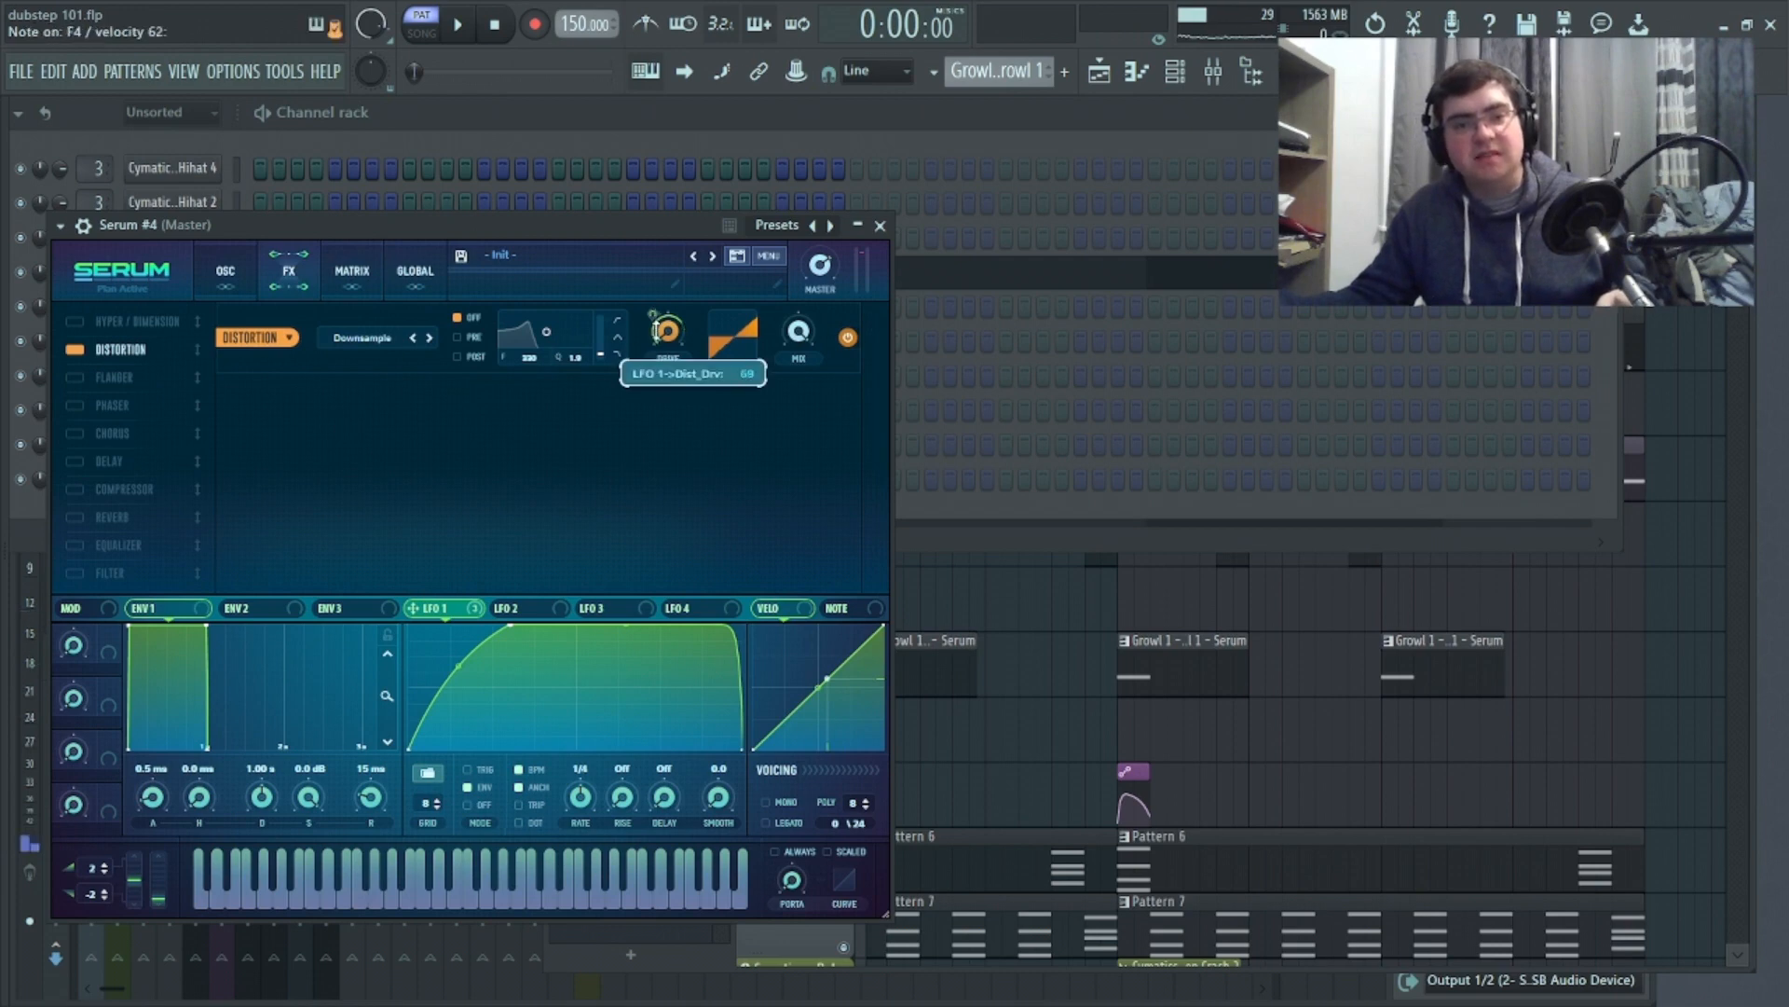
mouse_move(658, 328)
mouse_down()
mouse_move(656, 298)
mouse_move(655, 339)
mouse_move(639, 336)
mouse_up()
click(458, 357)
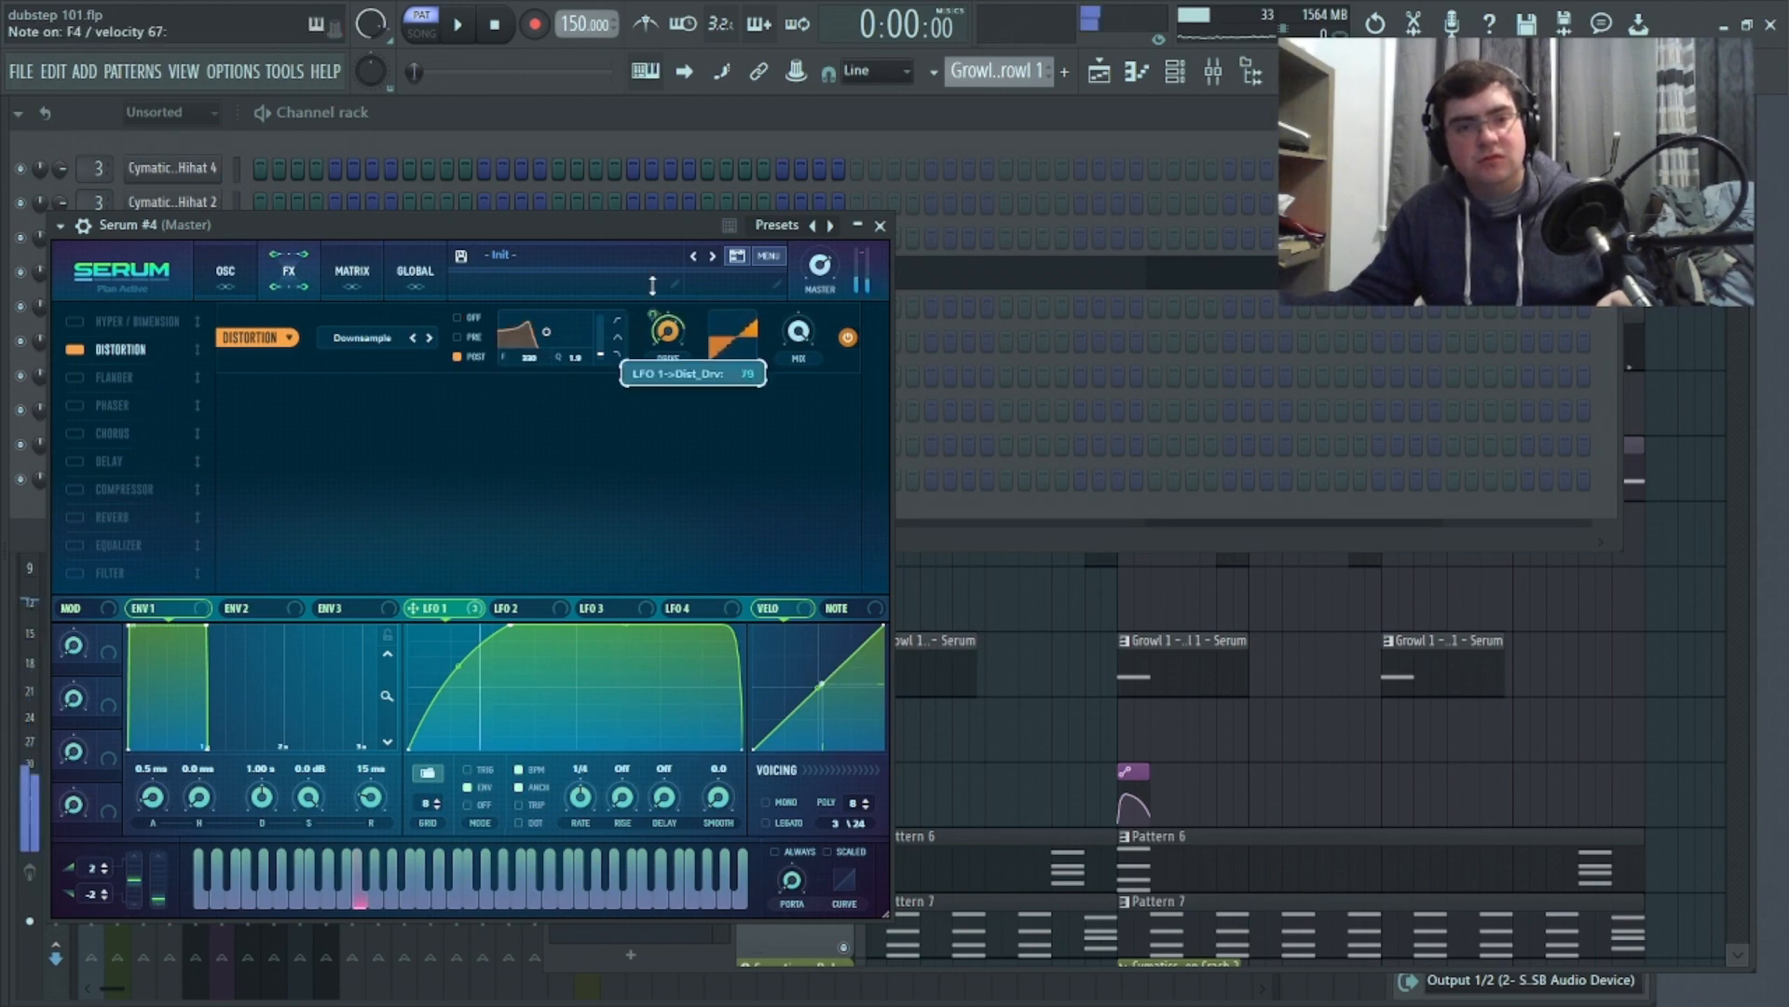
click(457, 317)
drag(671, 321, 654, 295)
Raise the filter cutoff, reduce Osc A to 1 unison voice, and set LFO 1's cutoff modulation to about -79
click(238, 276)
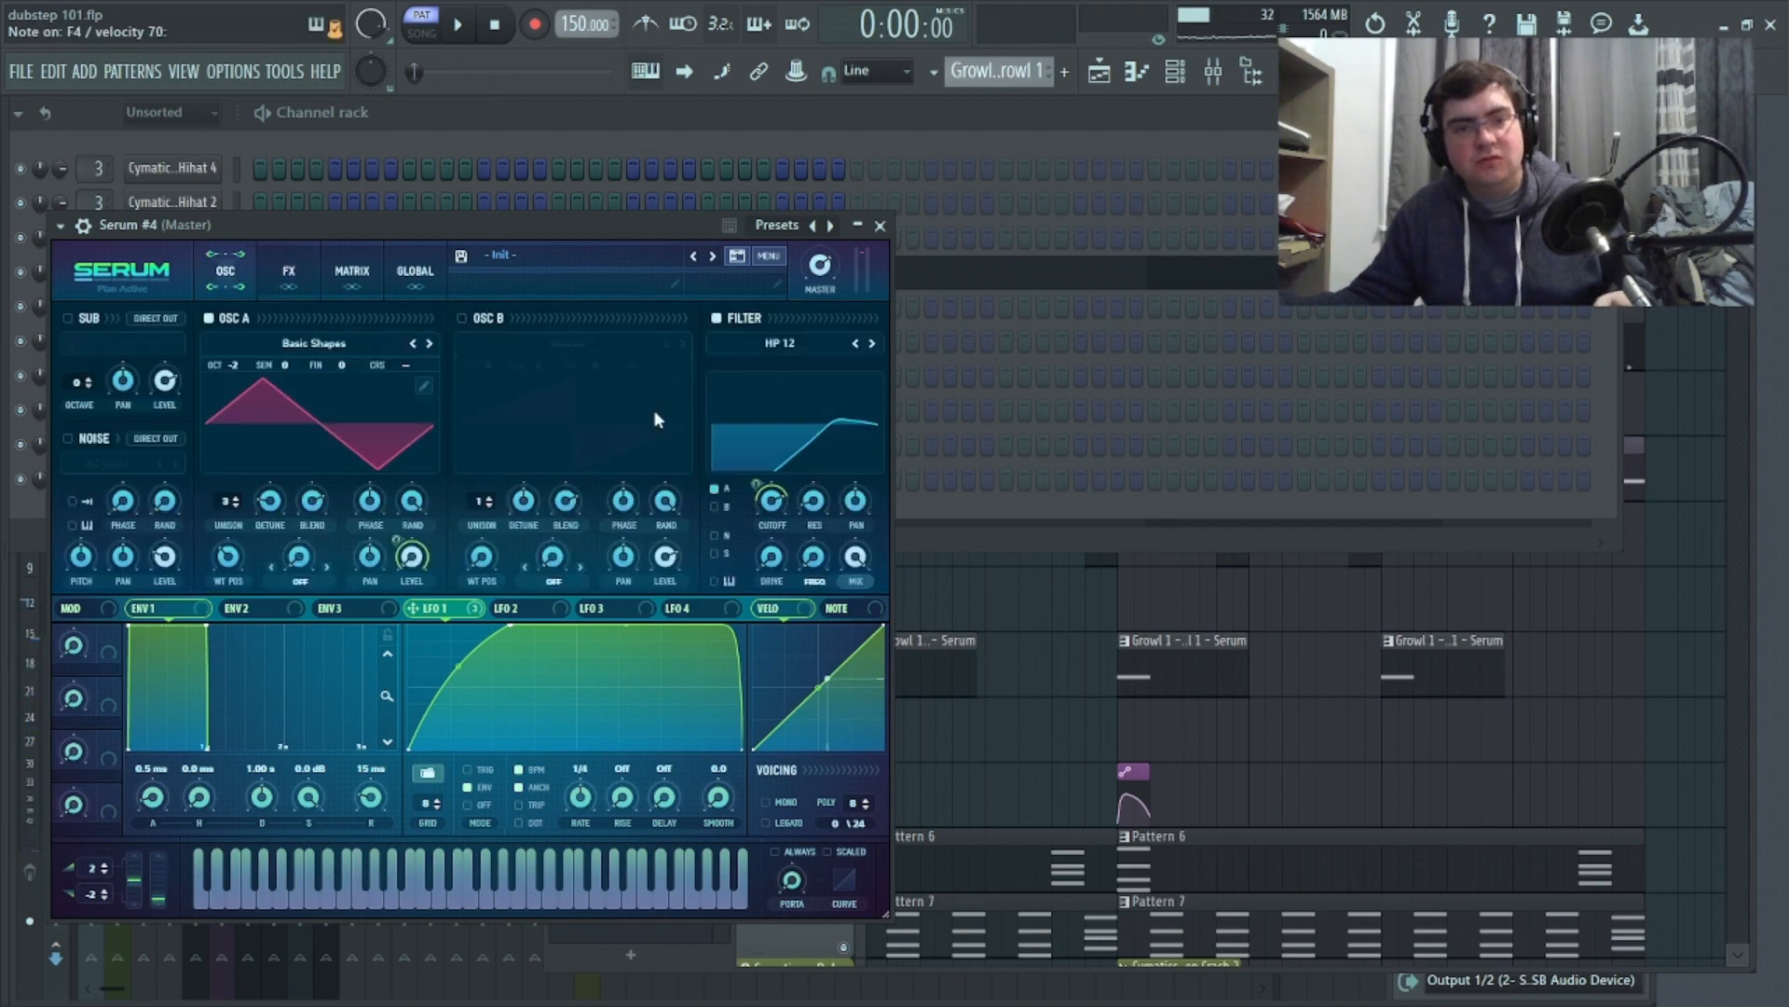
drag(771, 502, 752, 484)
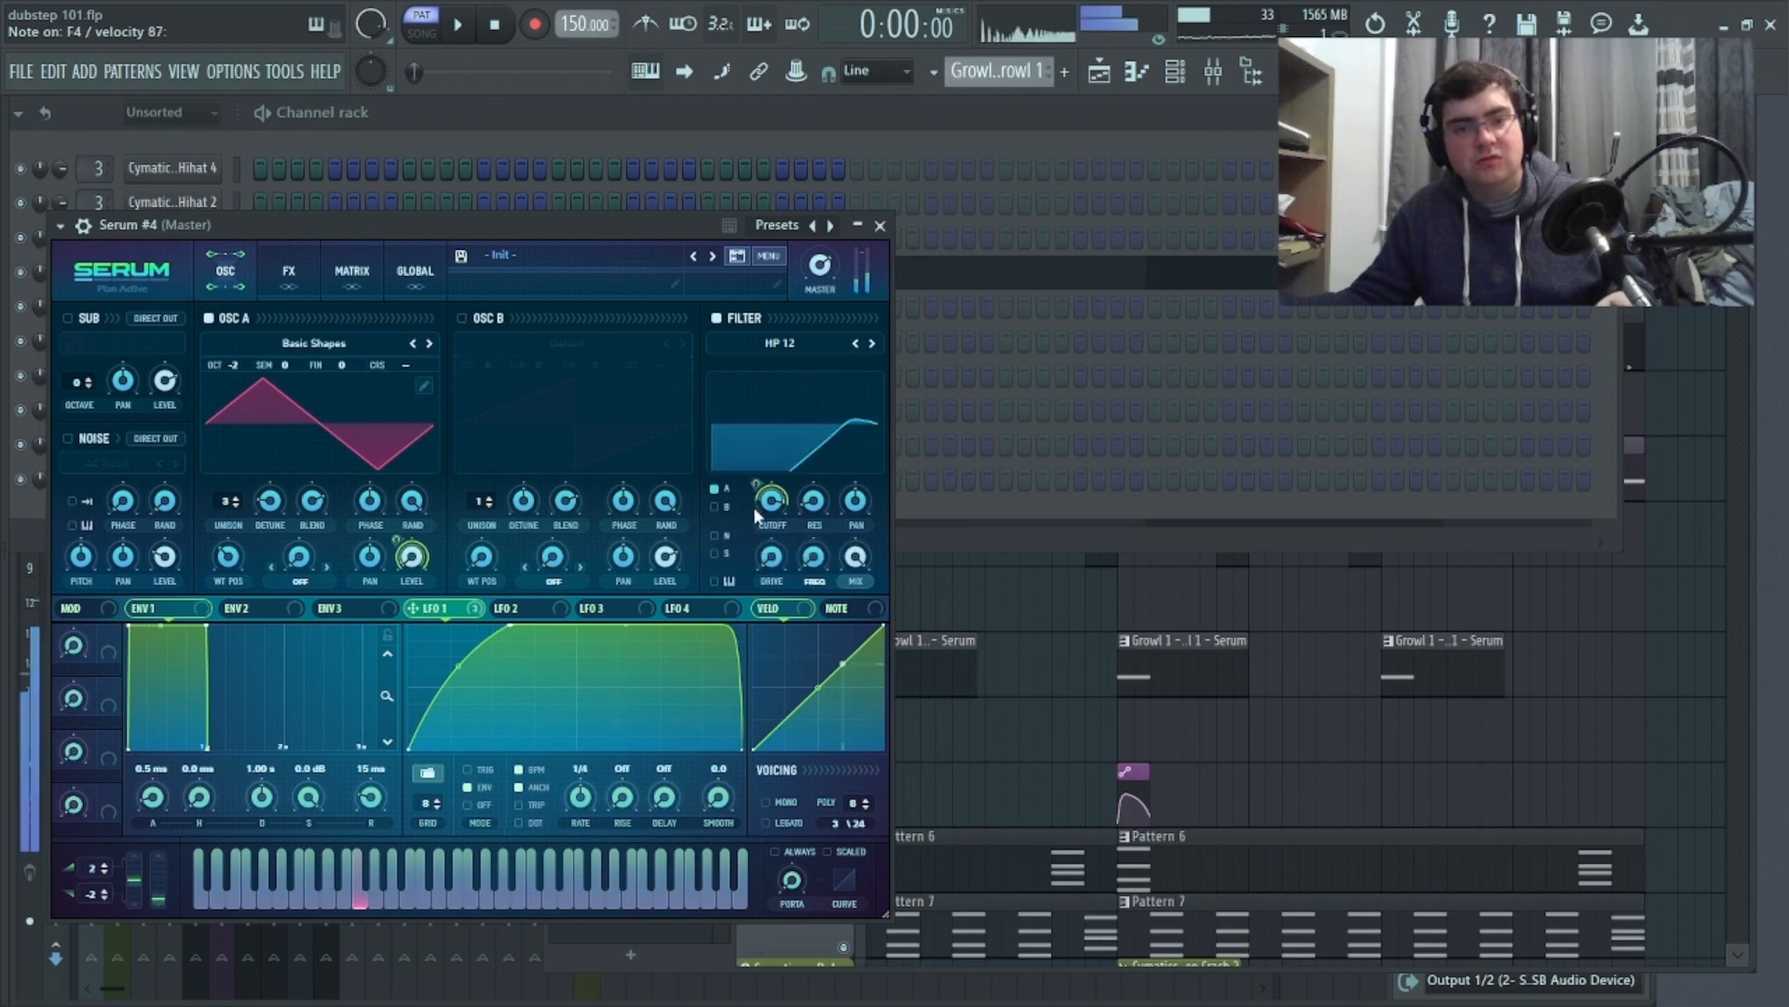
drag(226, 503, 225, 539)
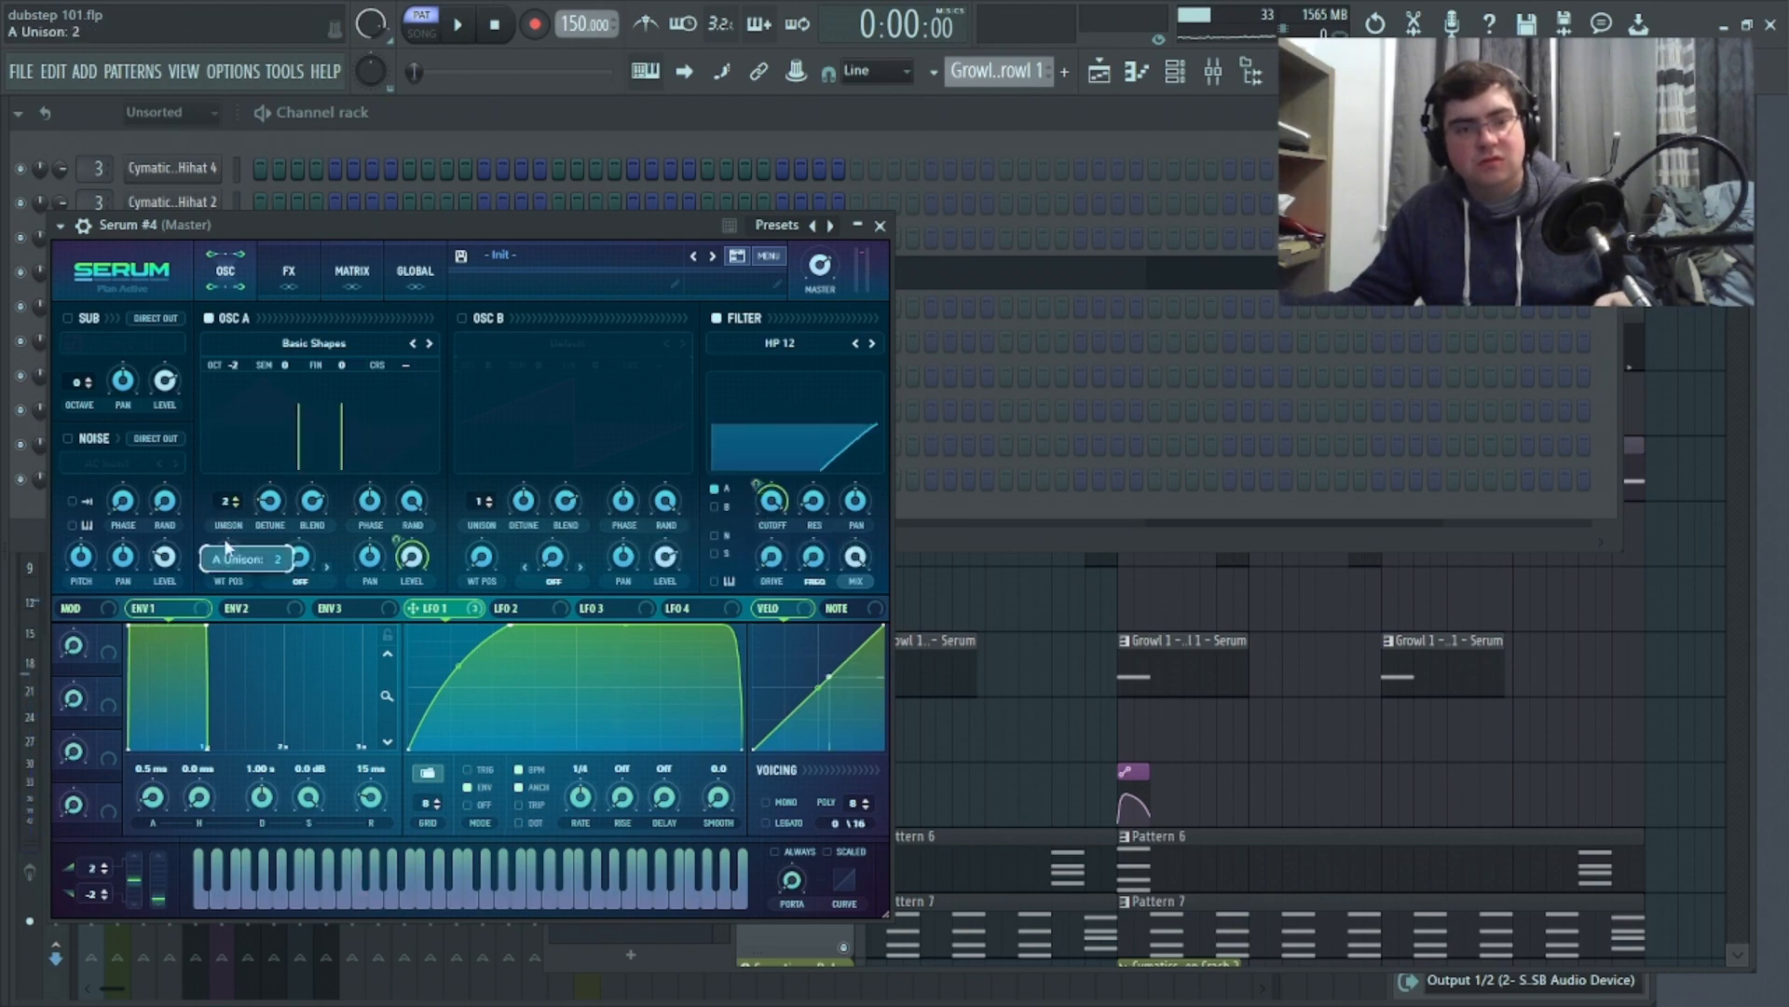
drag(756, 485, 756, 489)
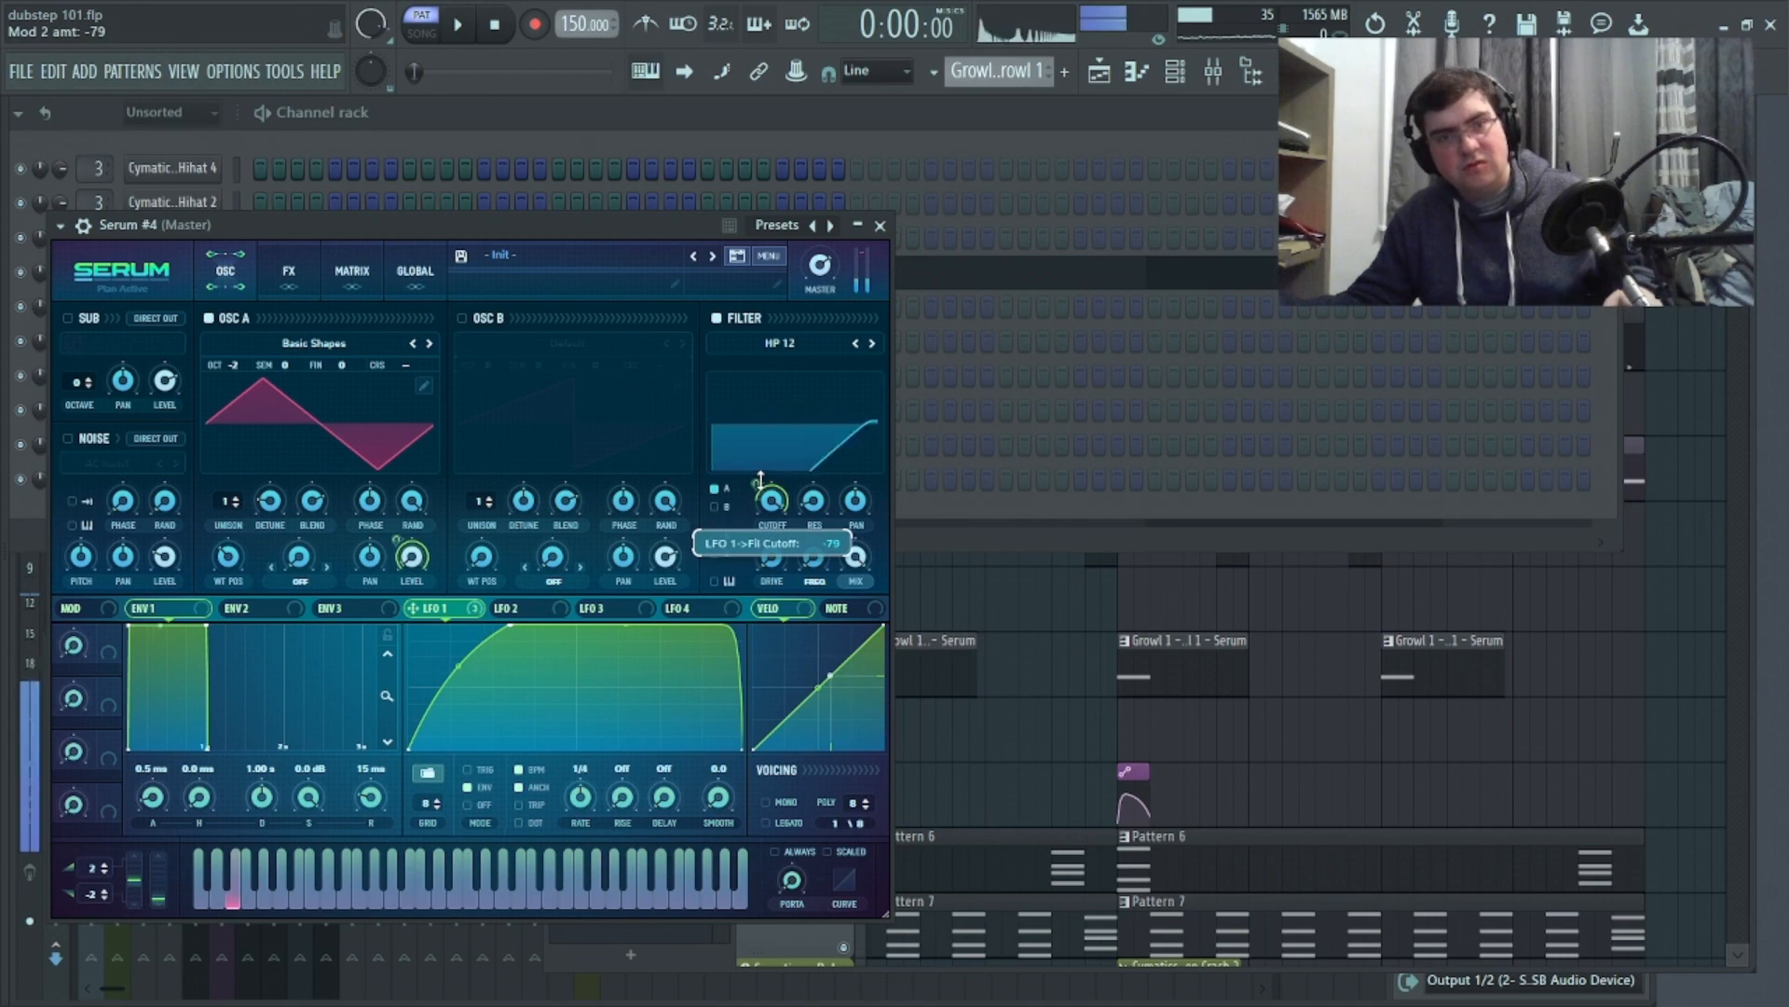
Enable the Compressor effect in multiband mode and adjust its threshold
click(289, 270)
click(119, 489)
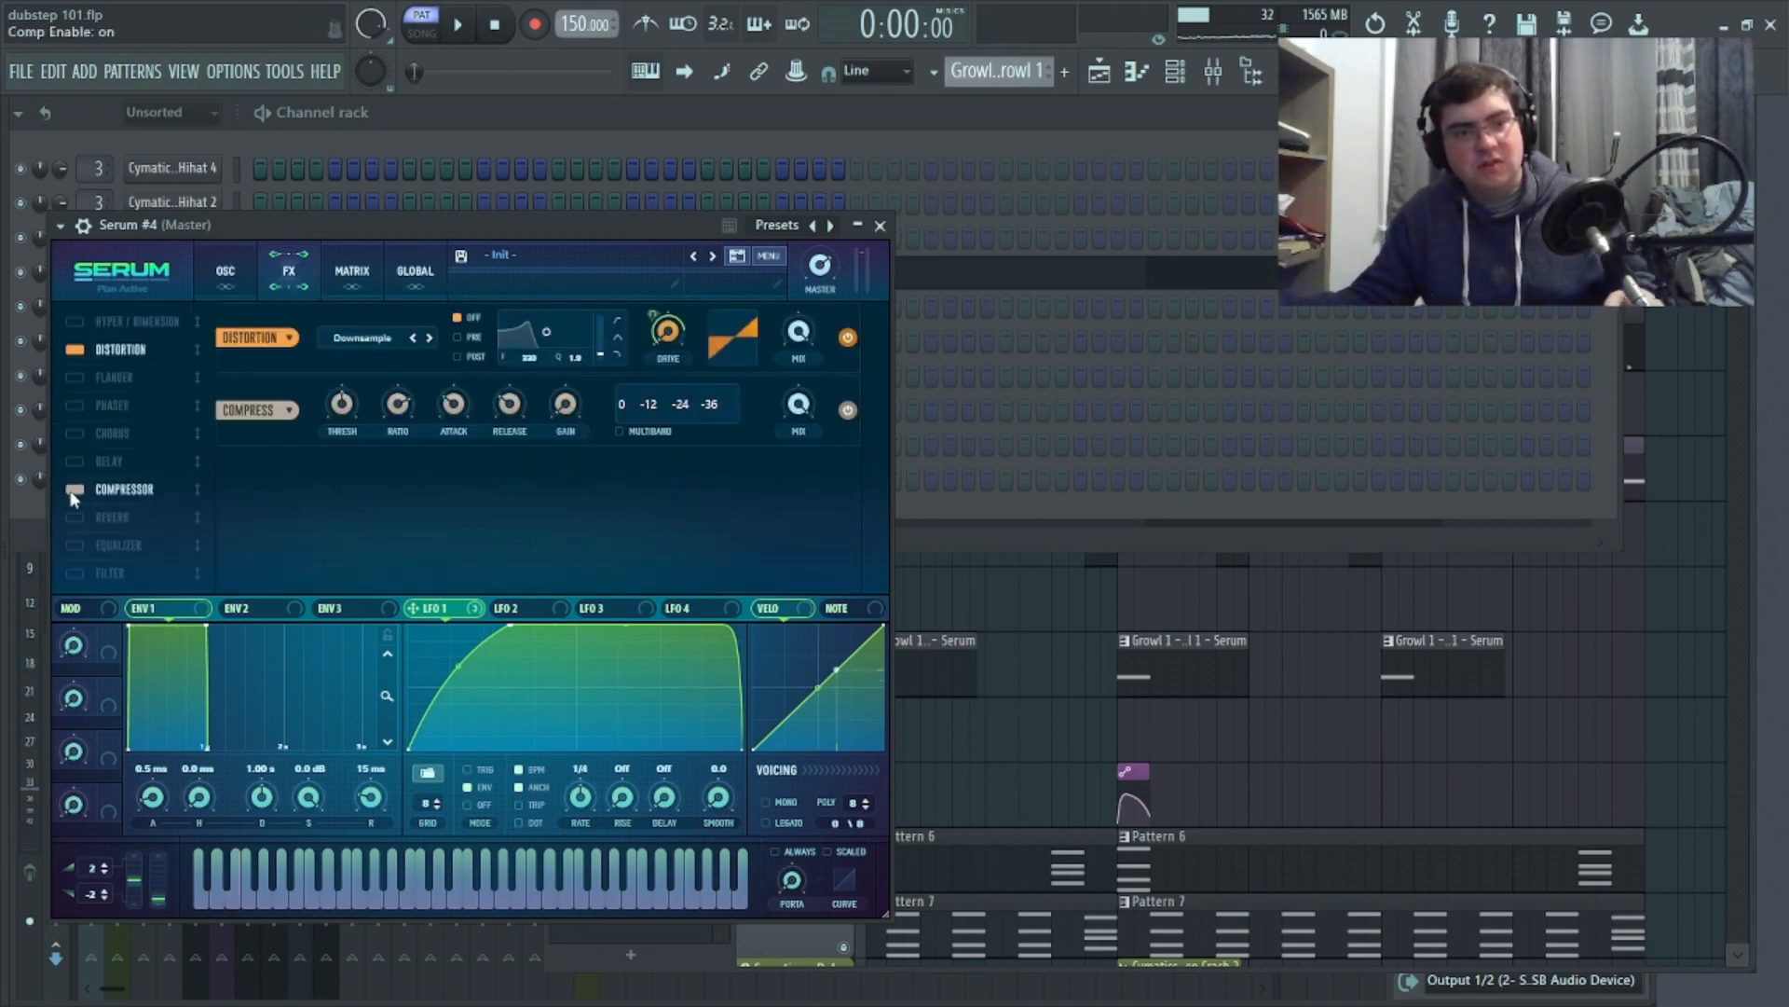
click(618, 431)
mouse_move(341, 436)
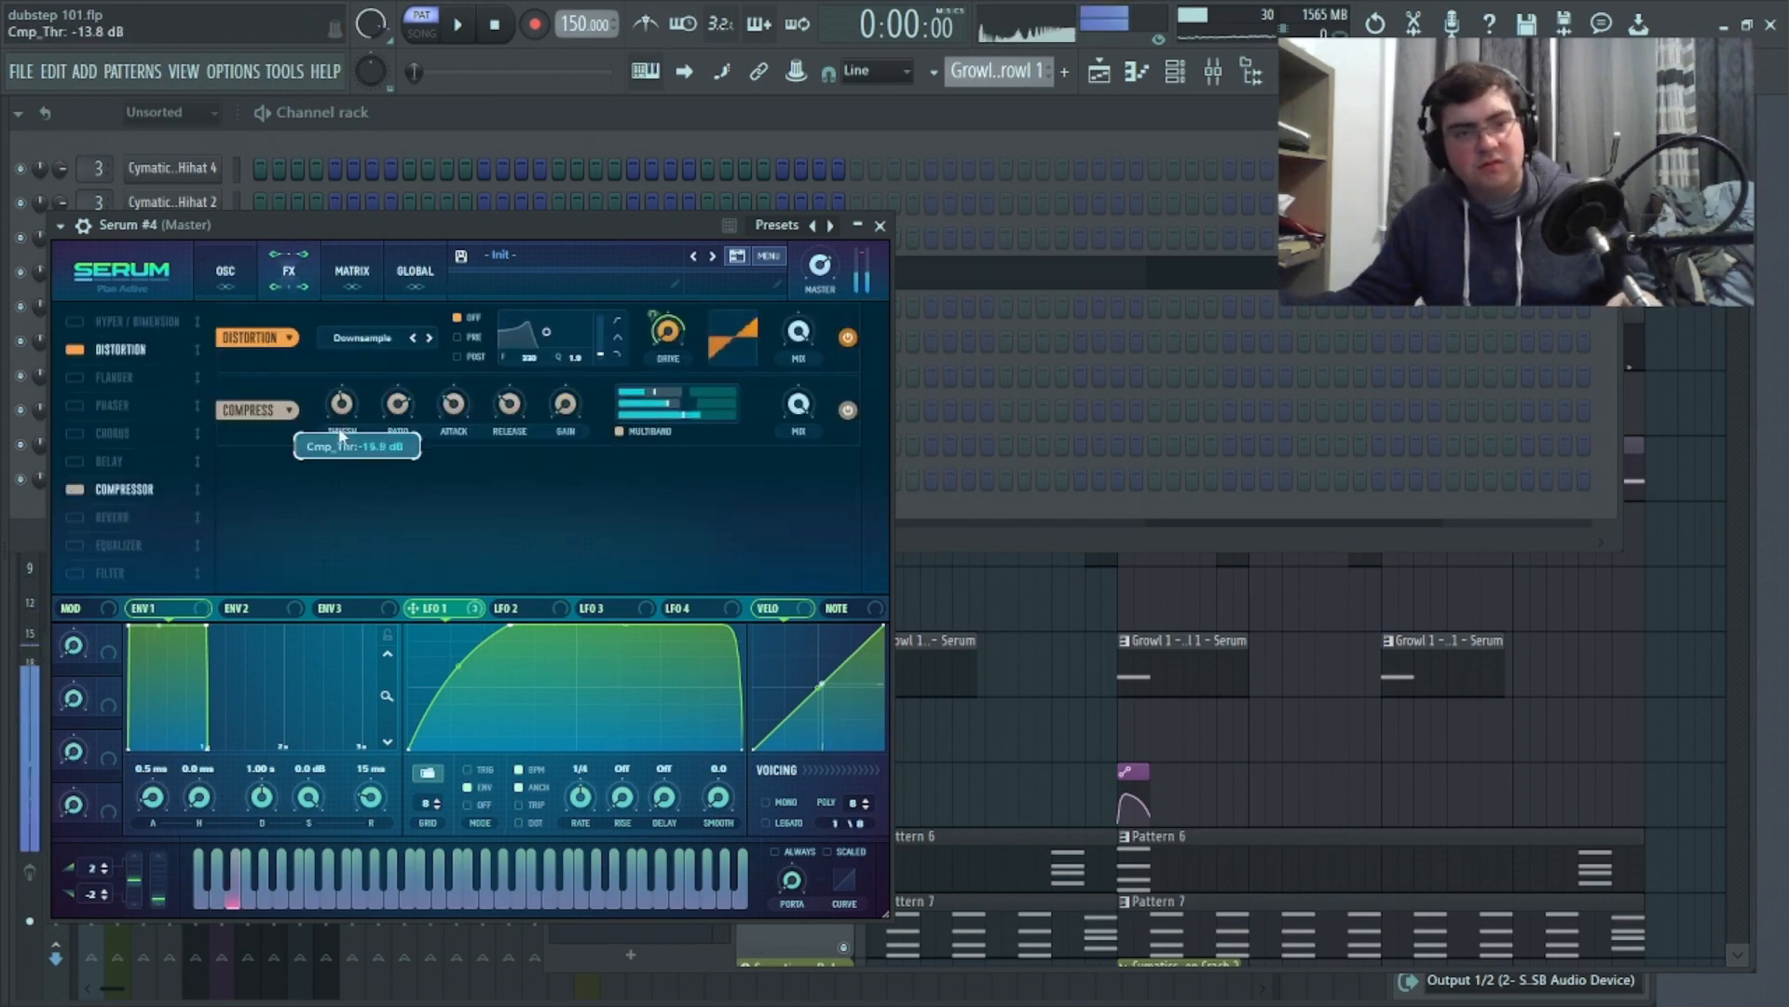
Adjust LFO 1's modulation of the filter cutoff and set its distortion drive modulation to about 54
click(225, 270)
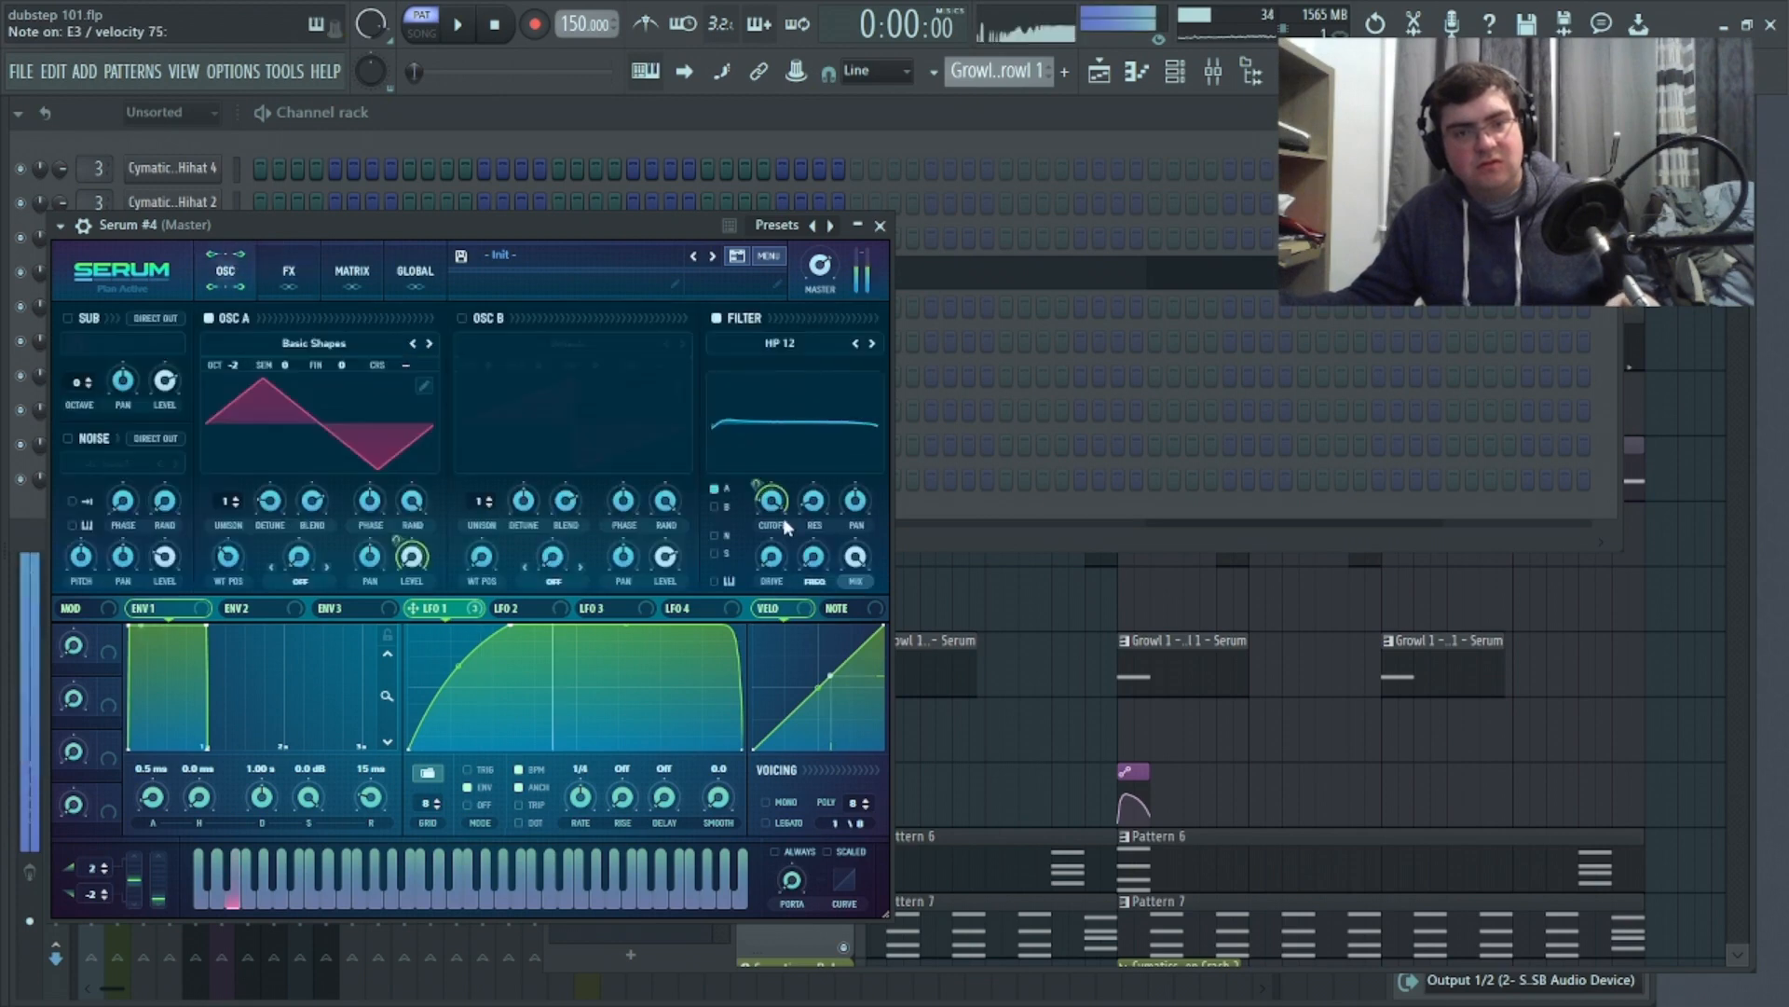
drag(762, 492, 769, 559)
mouse_move(760, 492)
click(313, 278)
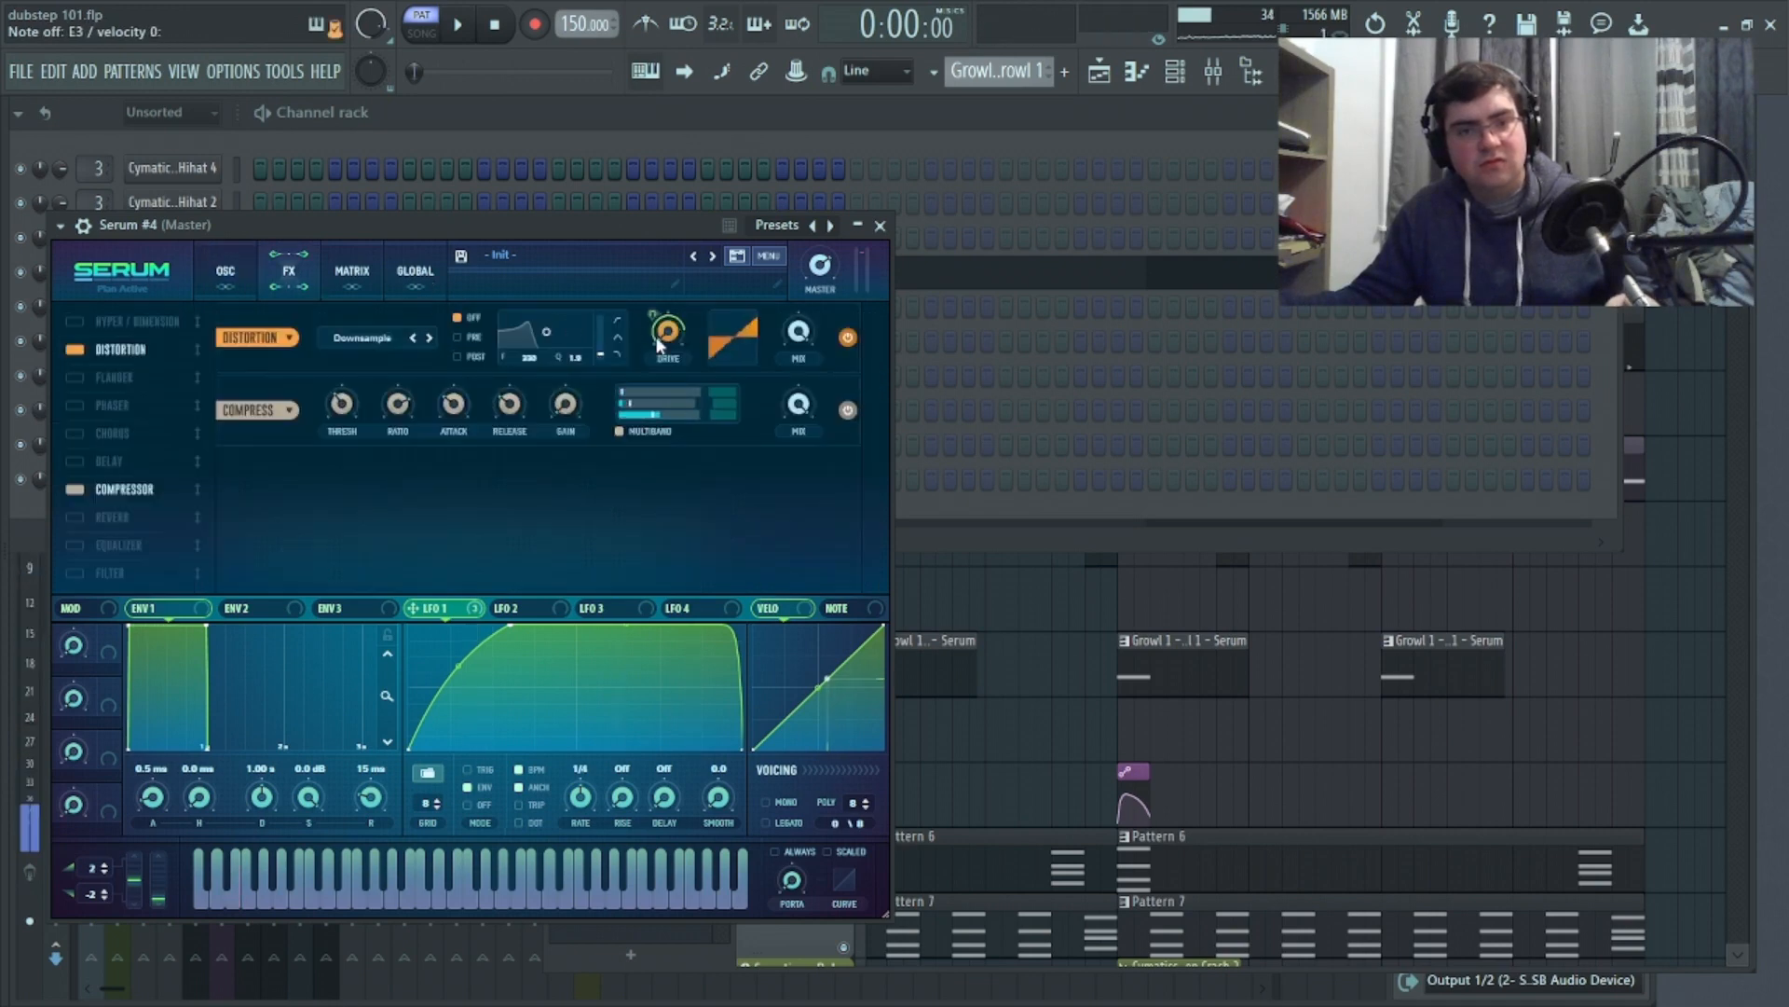
mouse_move(657, 312)
drag(665, 345, 660, 281)
mouse_move(653, 319)
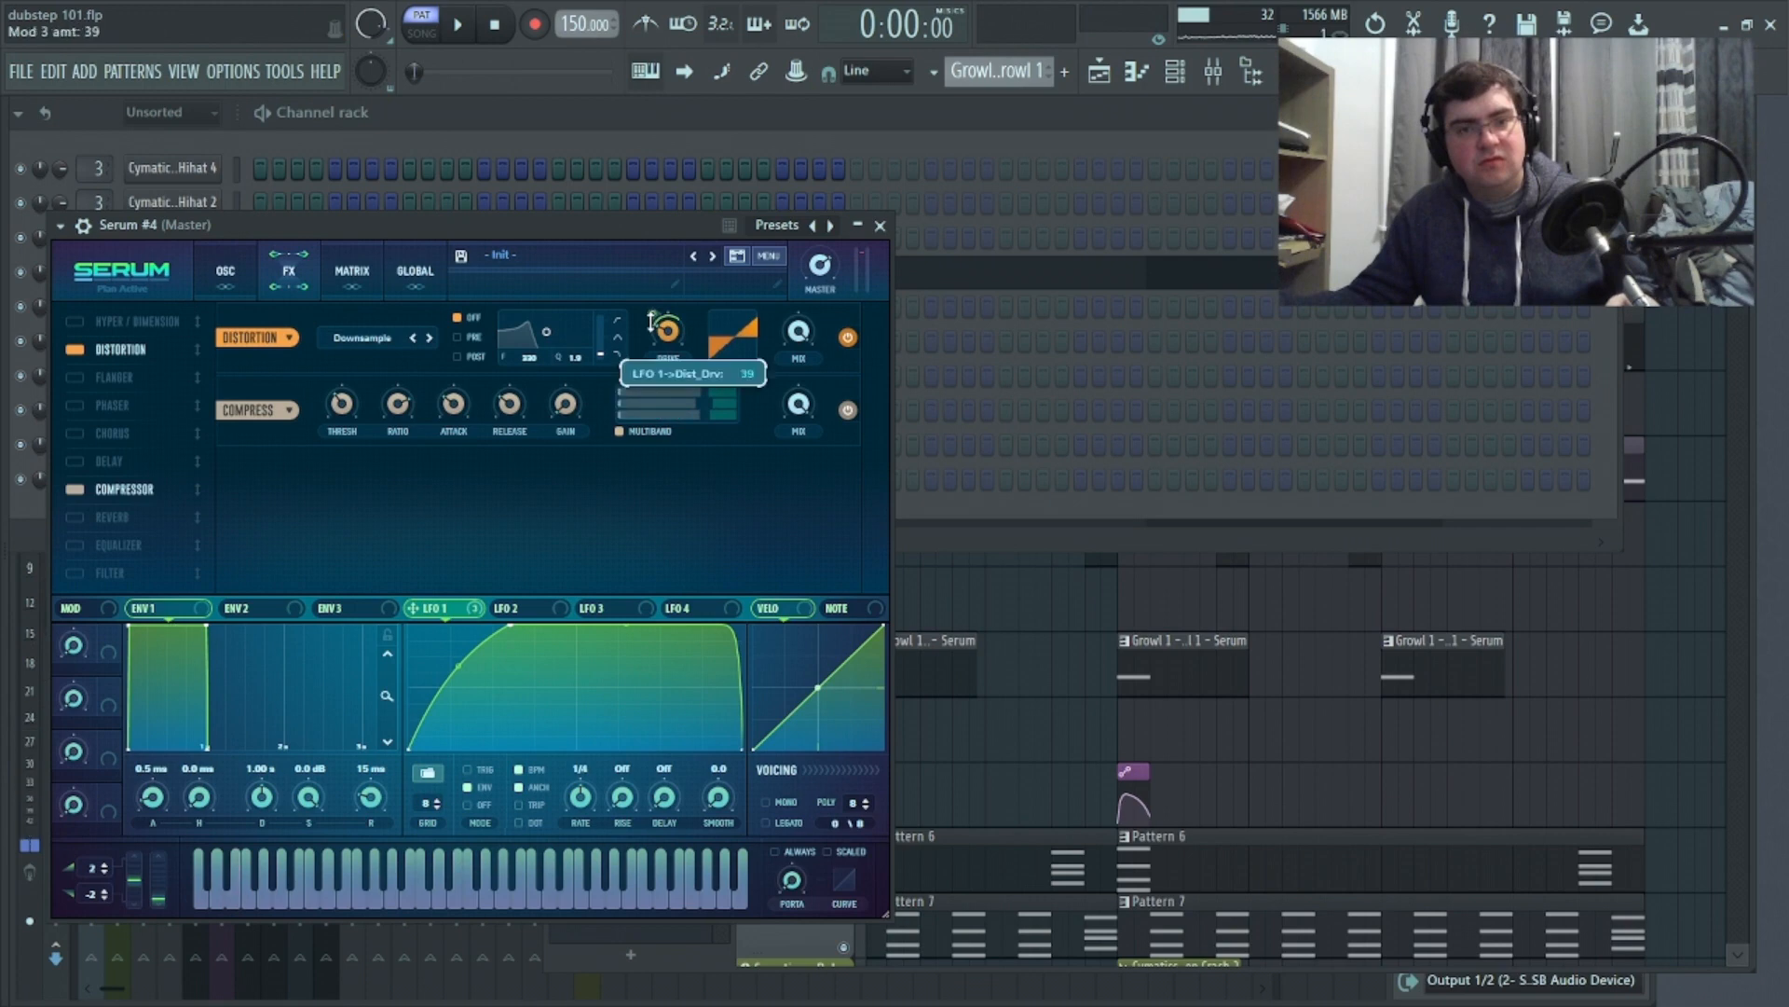
mouse_move(667, 328)
mouse_down()
mouse_move(668, 368)
mouse_move(654, 303)
mouse_up()
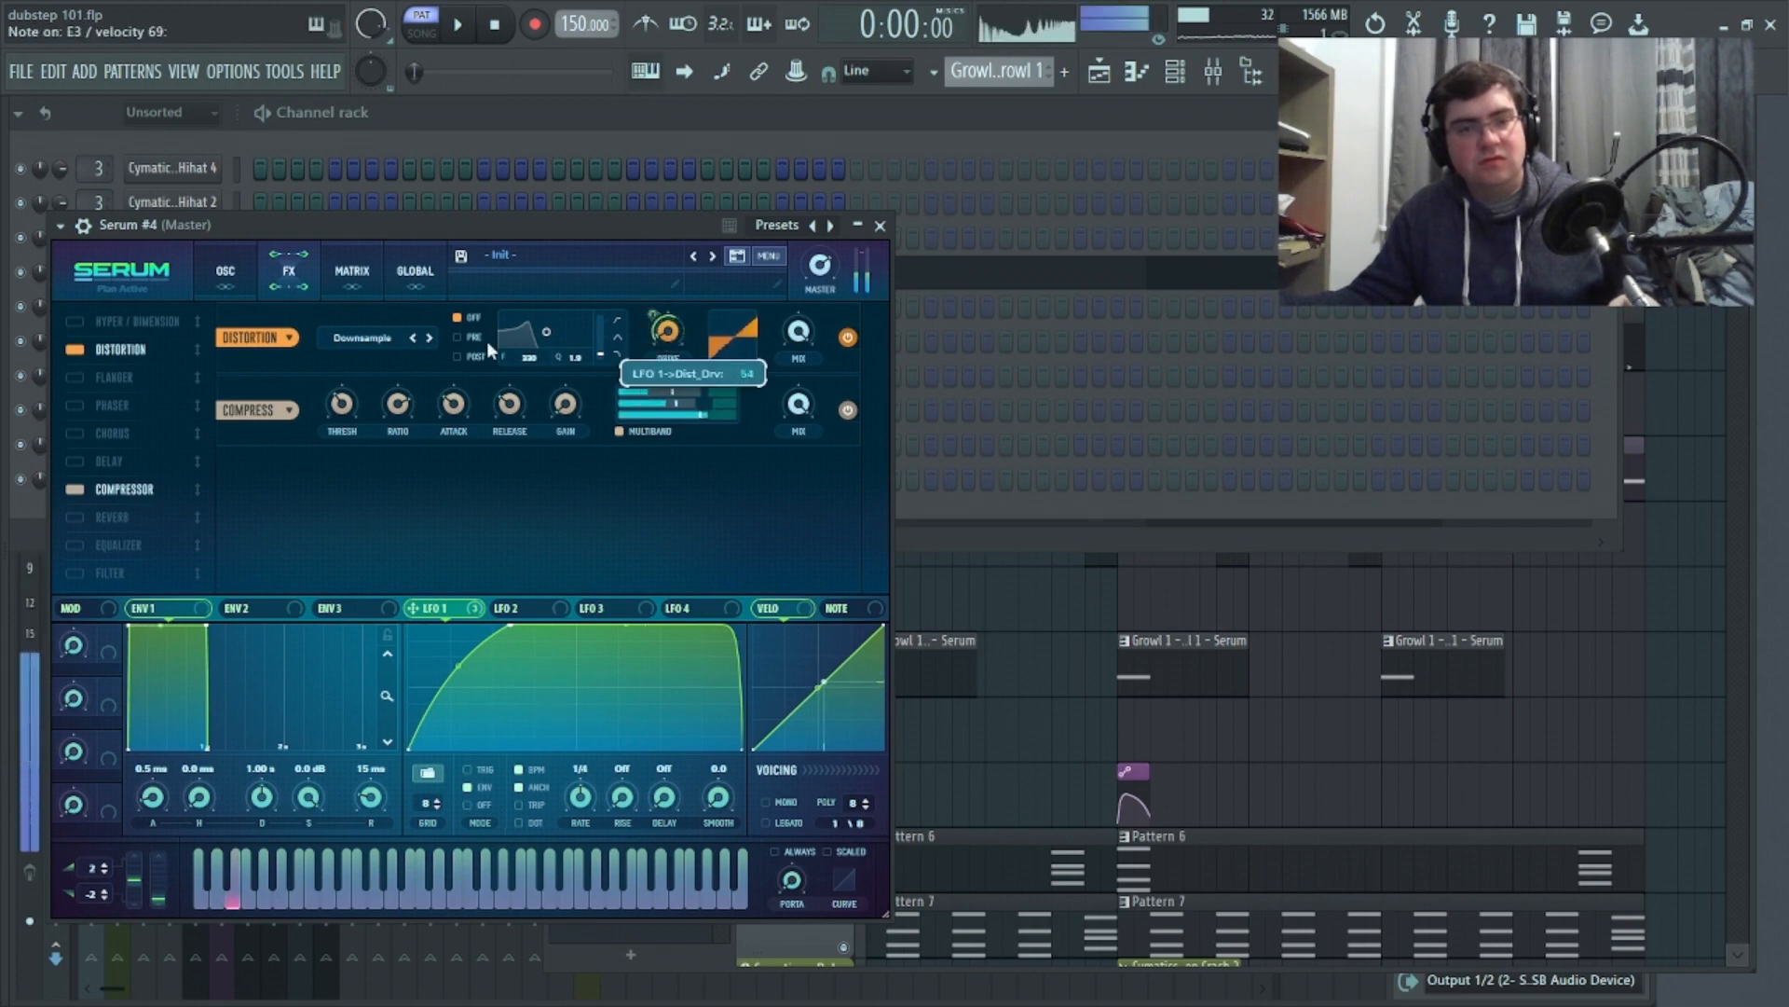
Try the distortion filter in Pre mode, switch it back off, and adjust the distortion drive's modulation
click(458, 339)
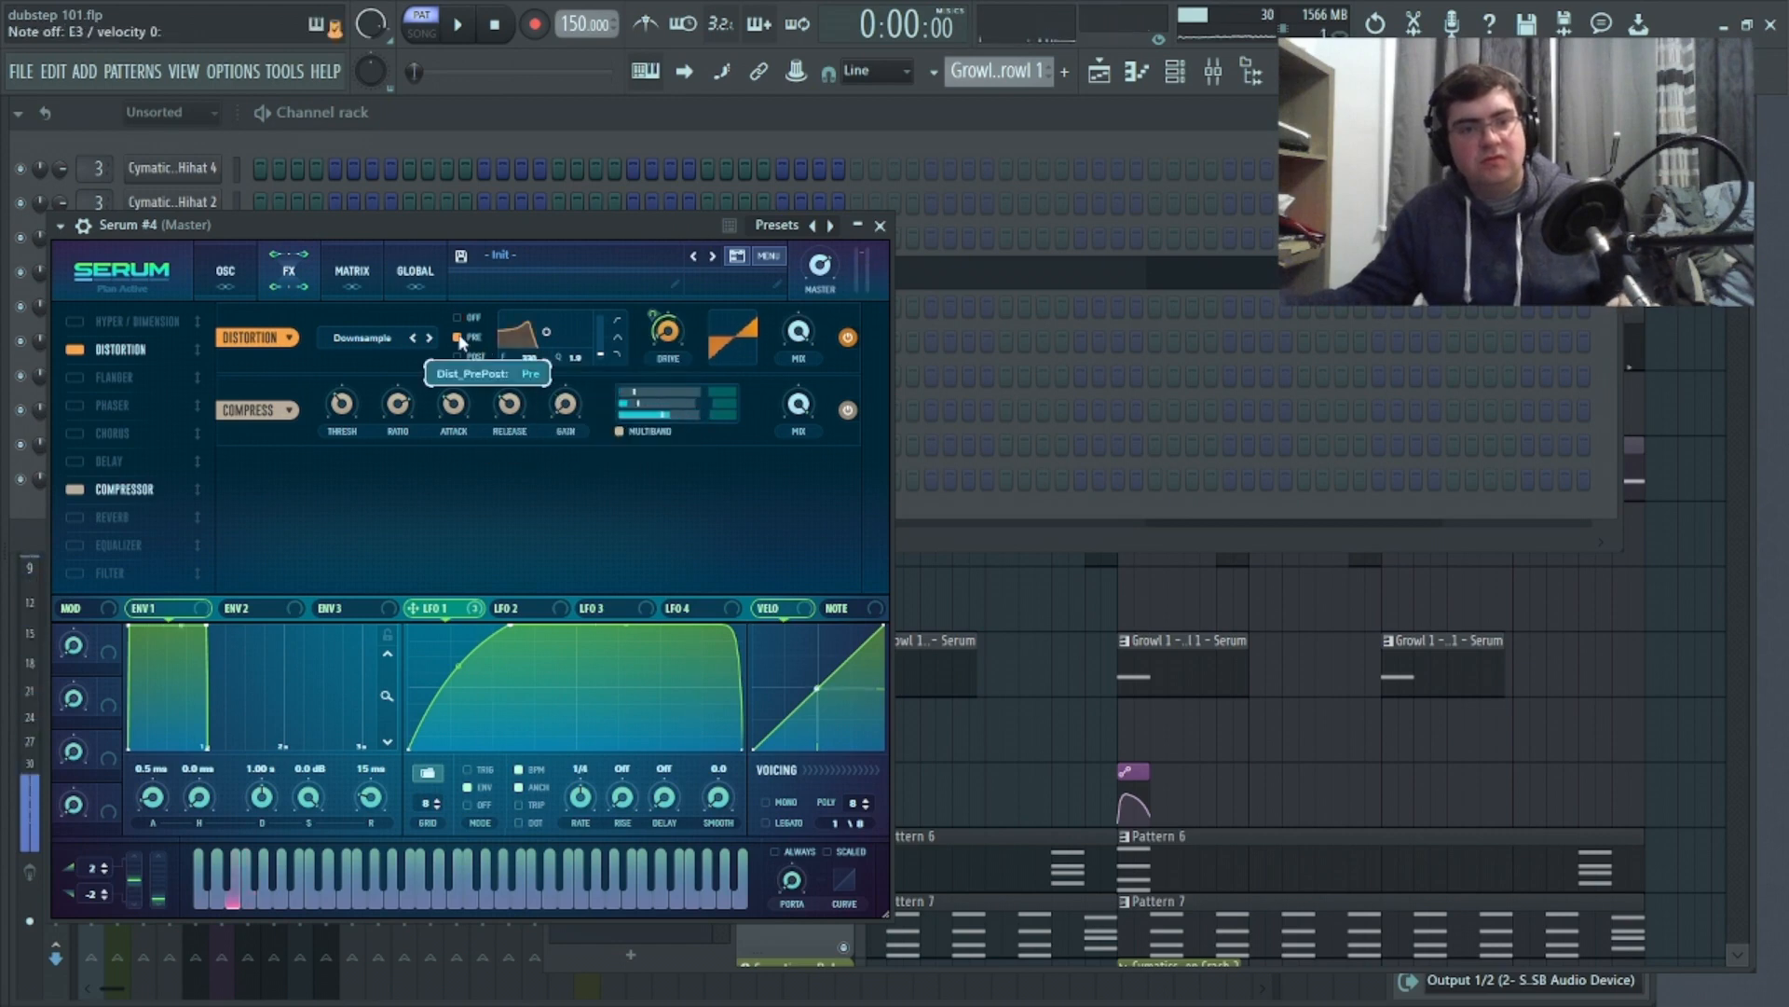
click(457, 318)
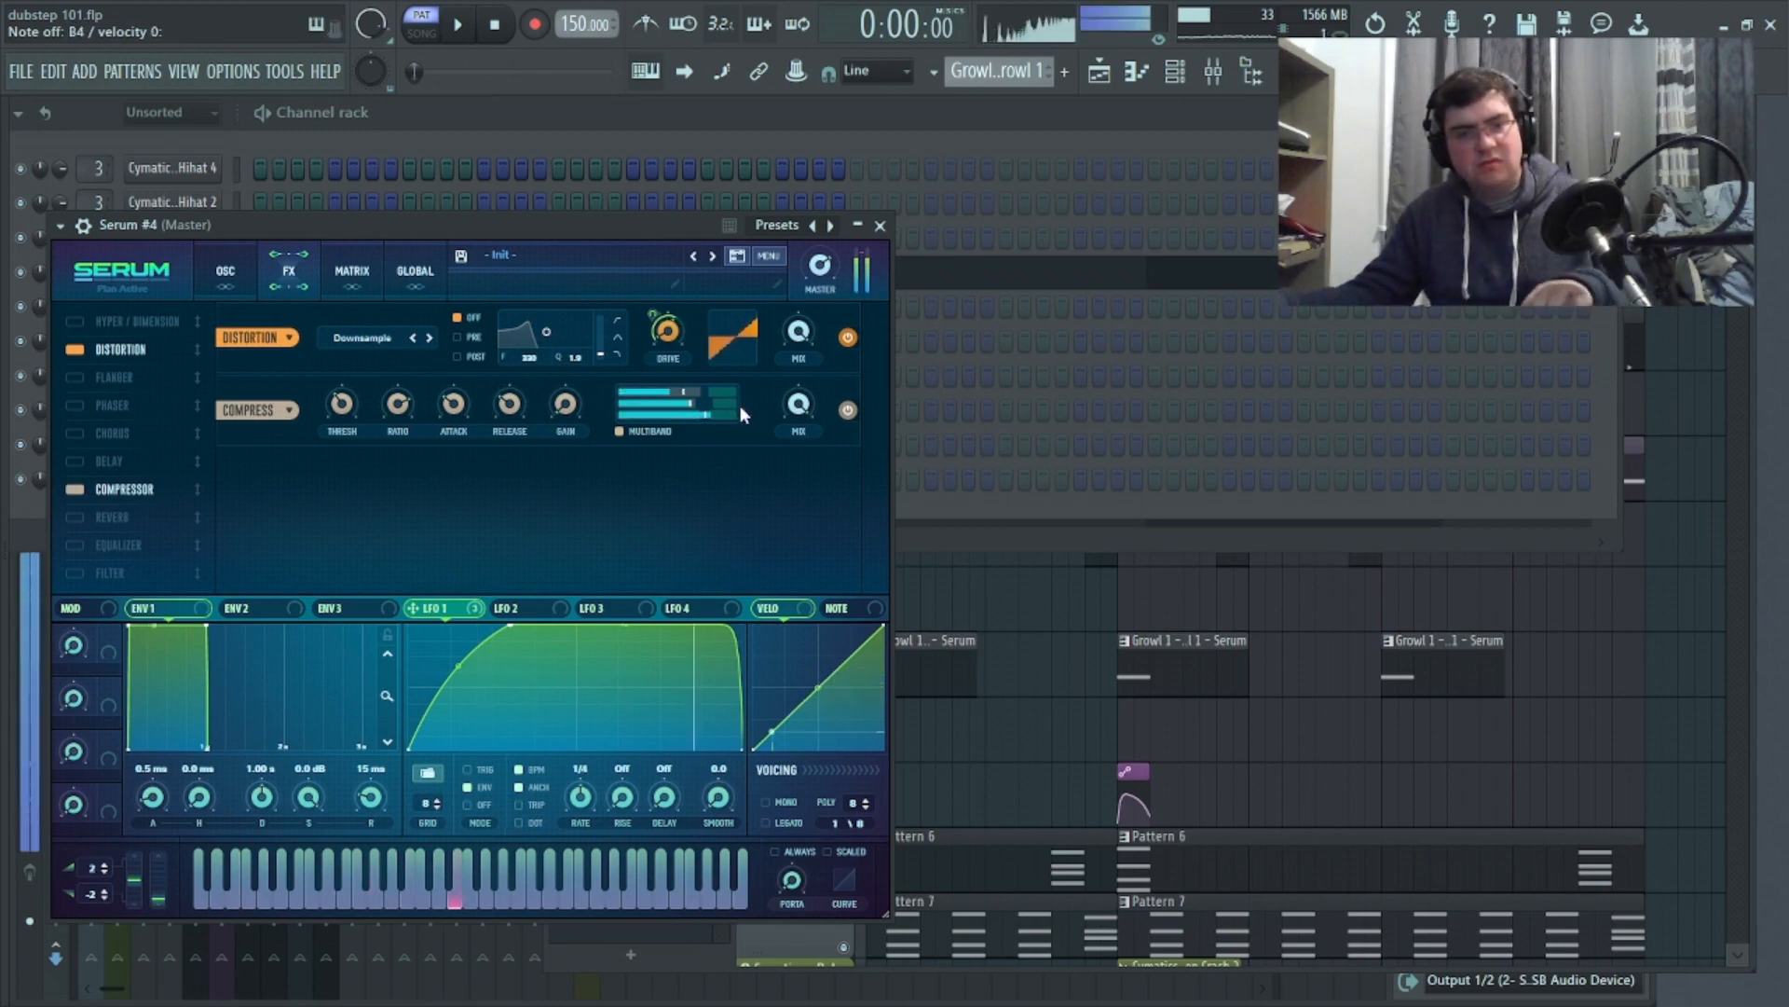
mouse_move(343, 433)
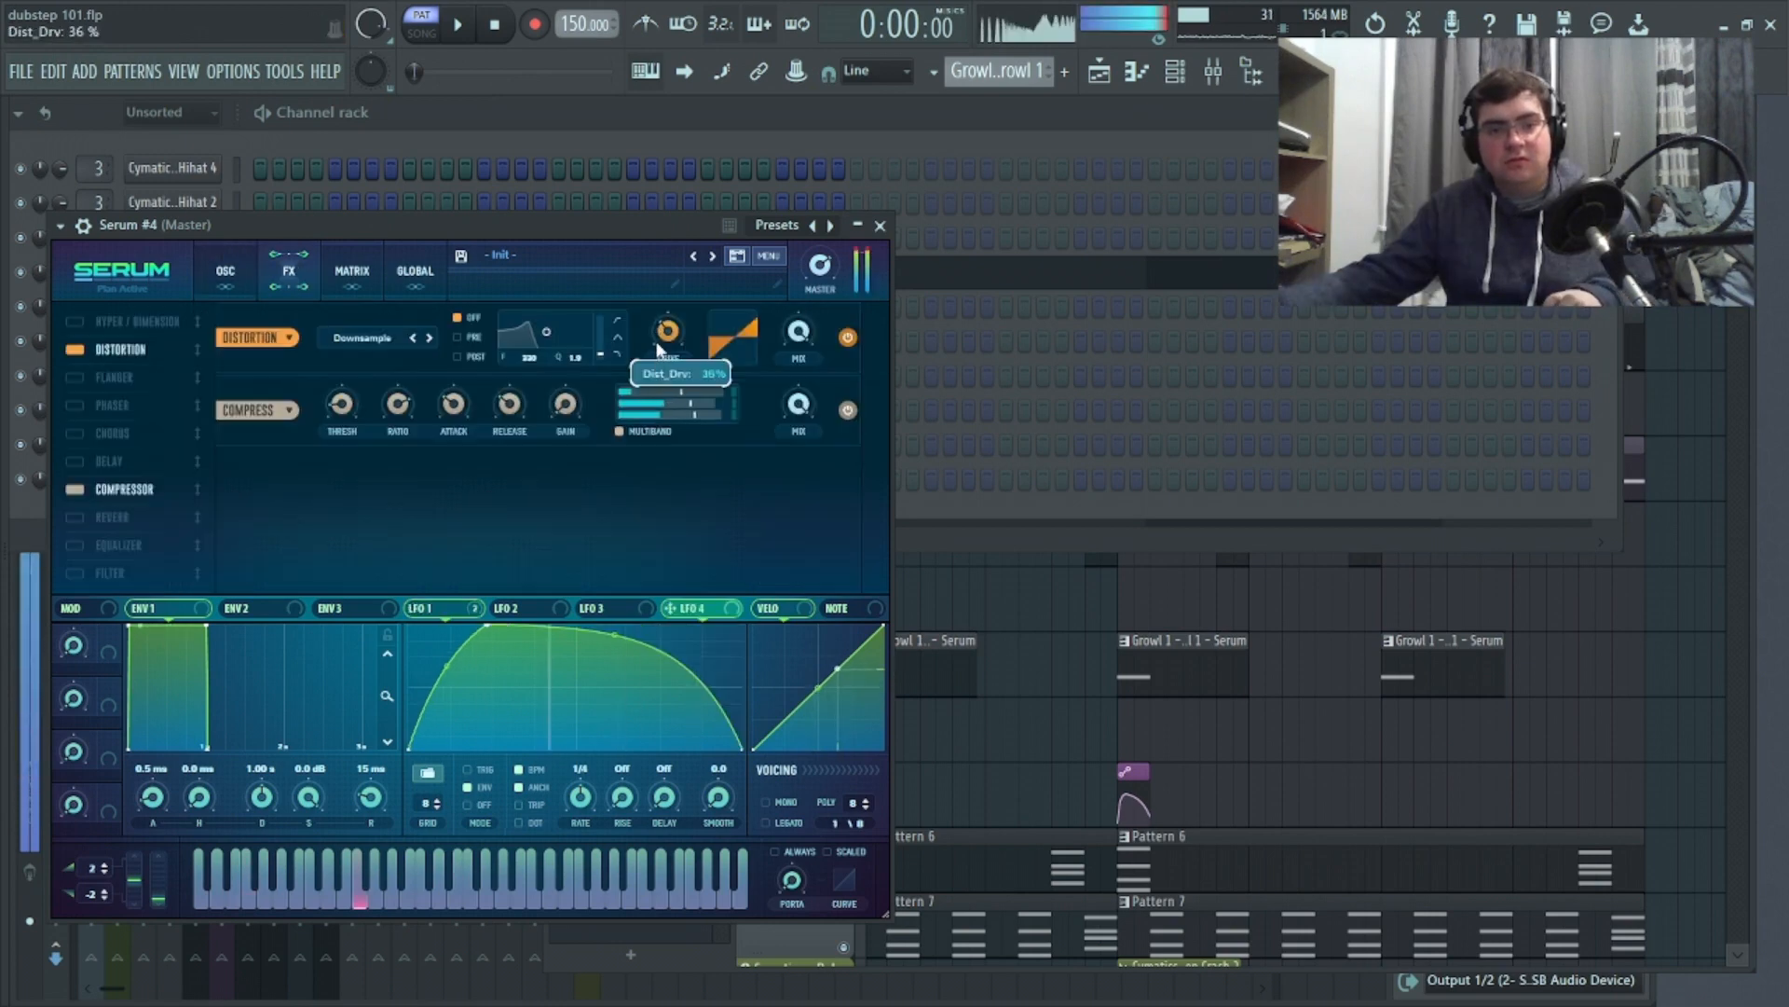
drag(657, 311, 654, 255)
Load the user preset YEAUY into Serum #4, replacing the current patch
click(654, 255)
mouse_move(550, 523)
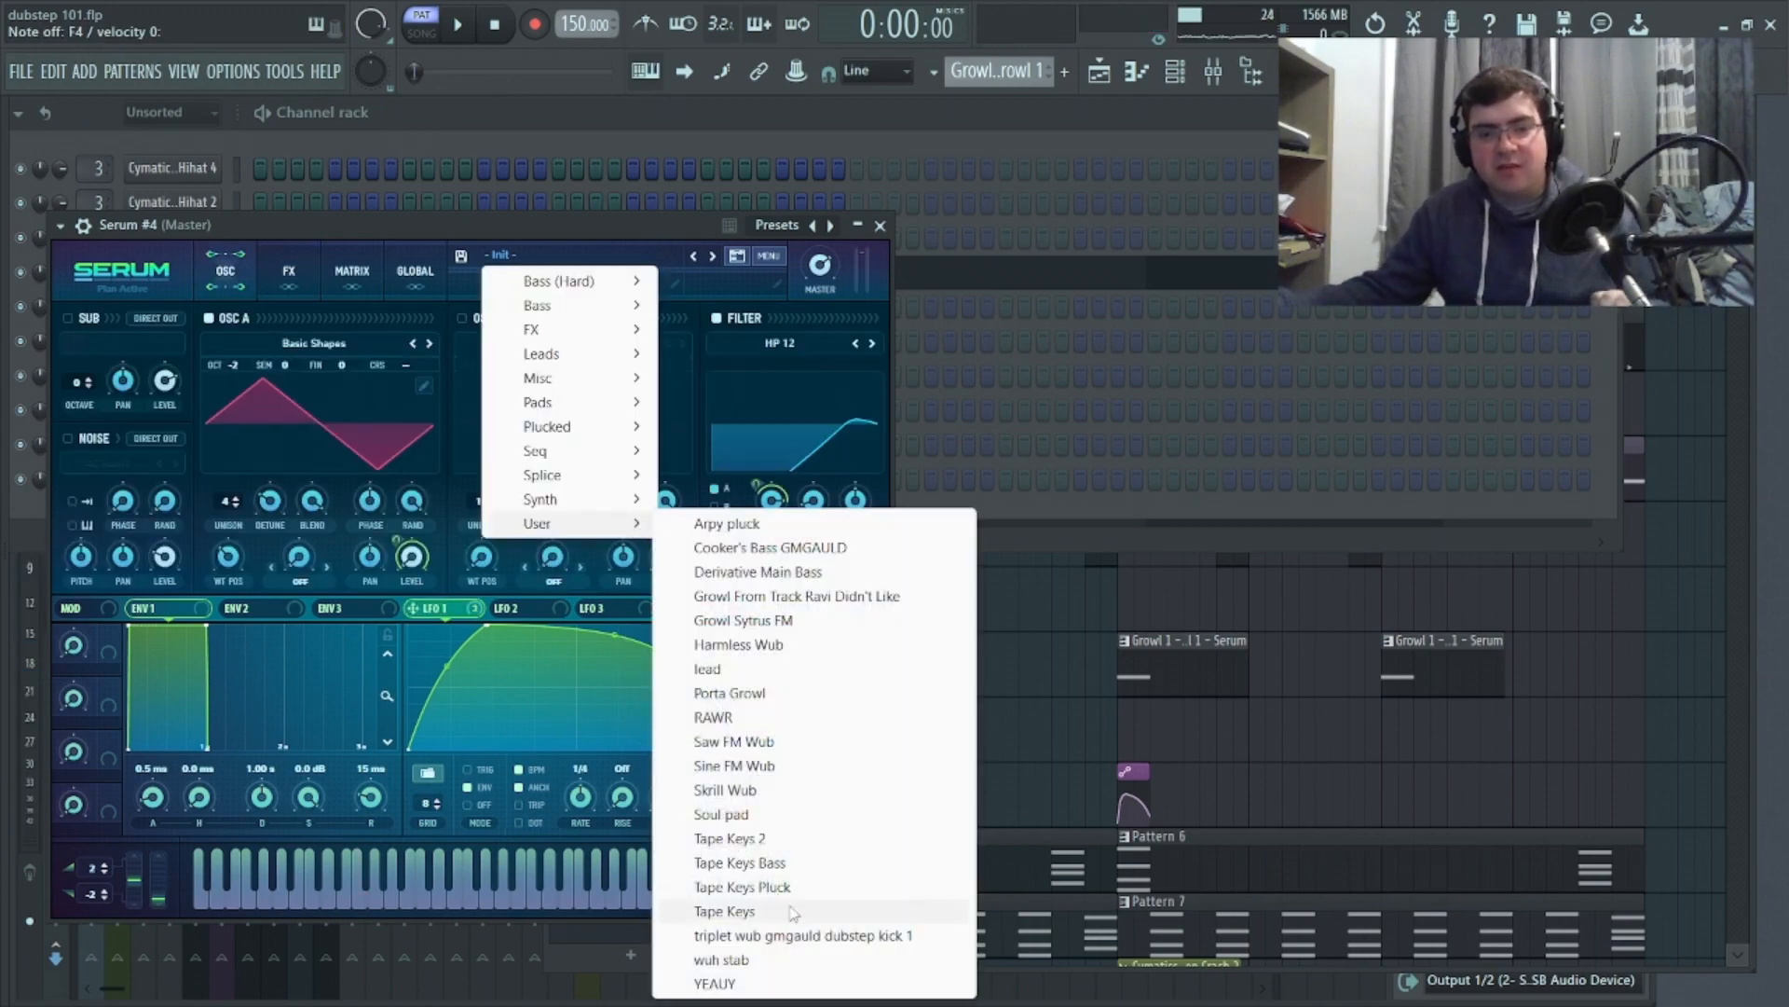
click(718, 985)
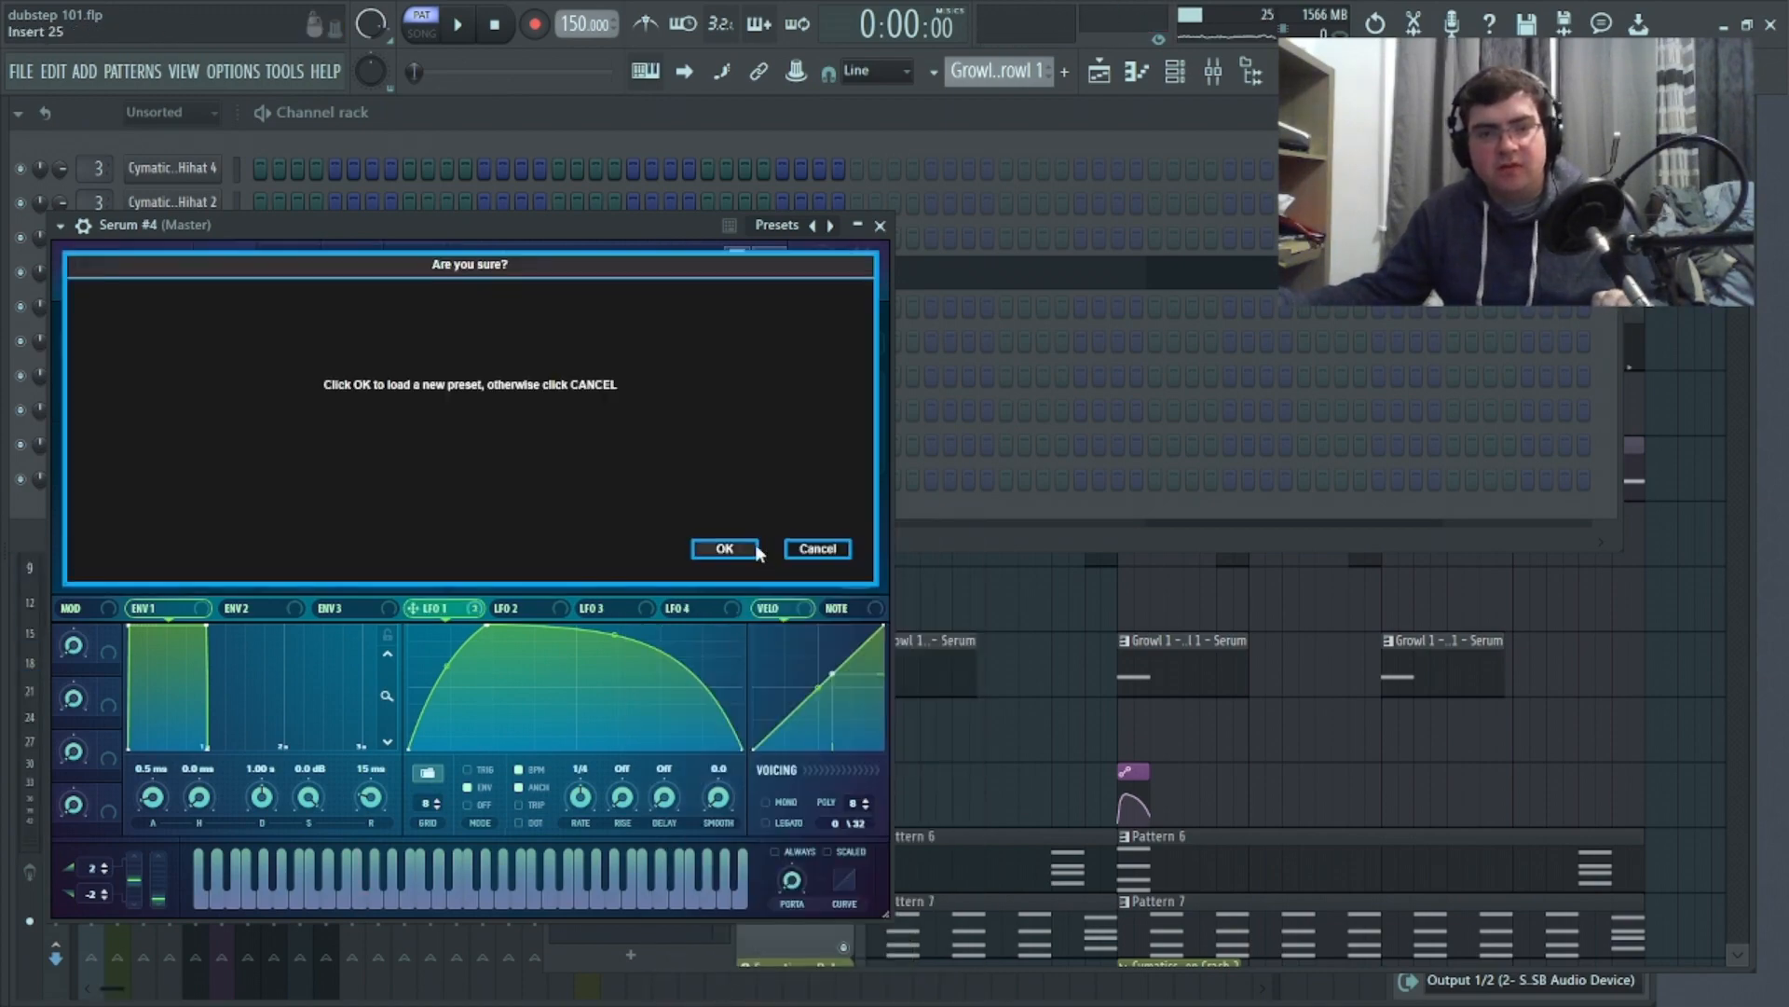
click(729, 549)
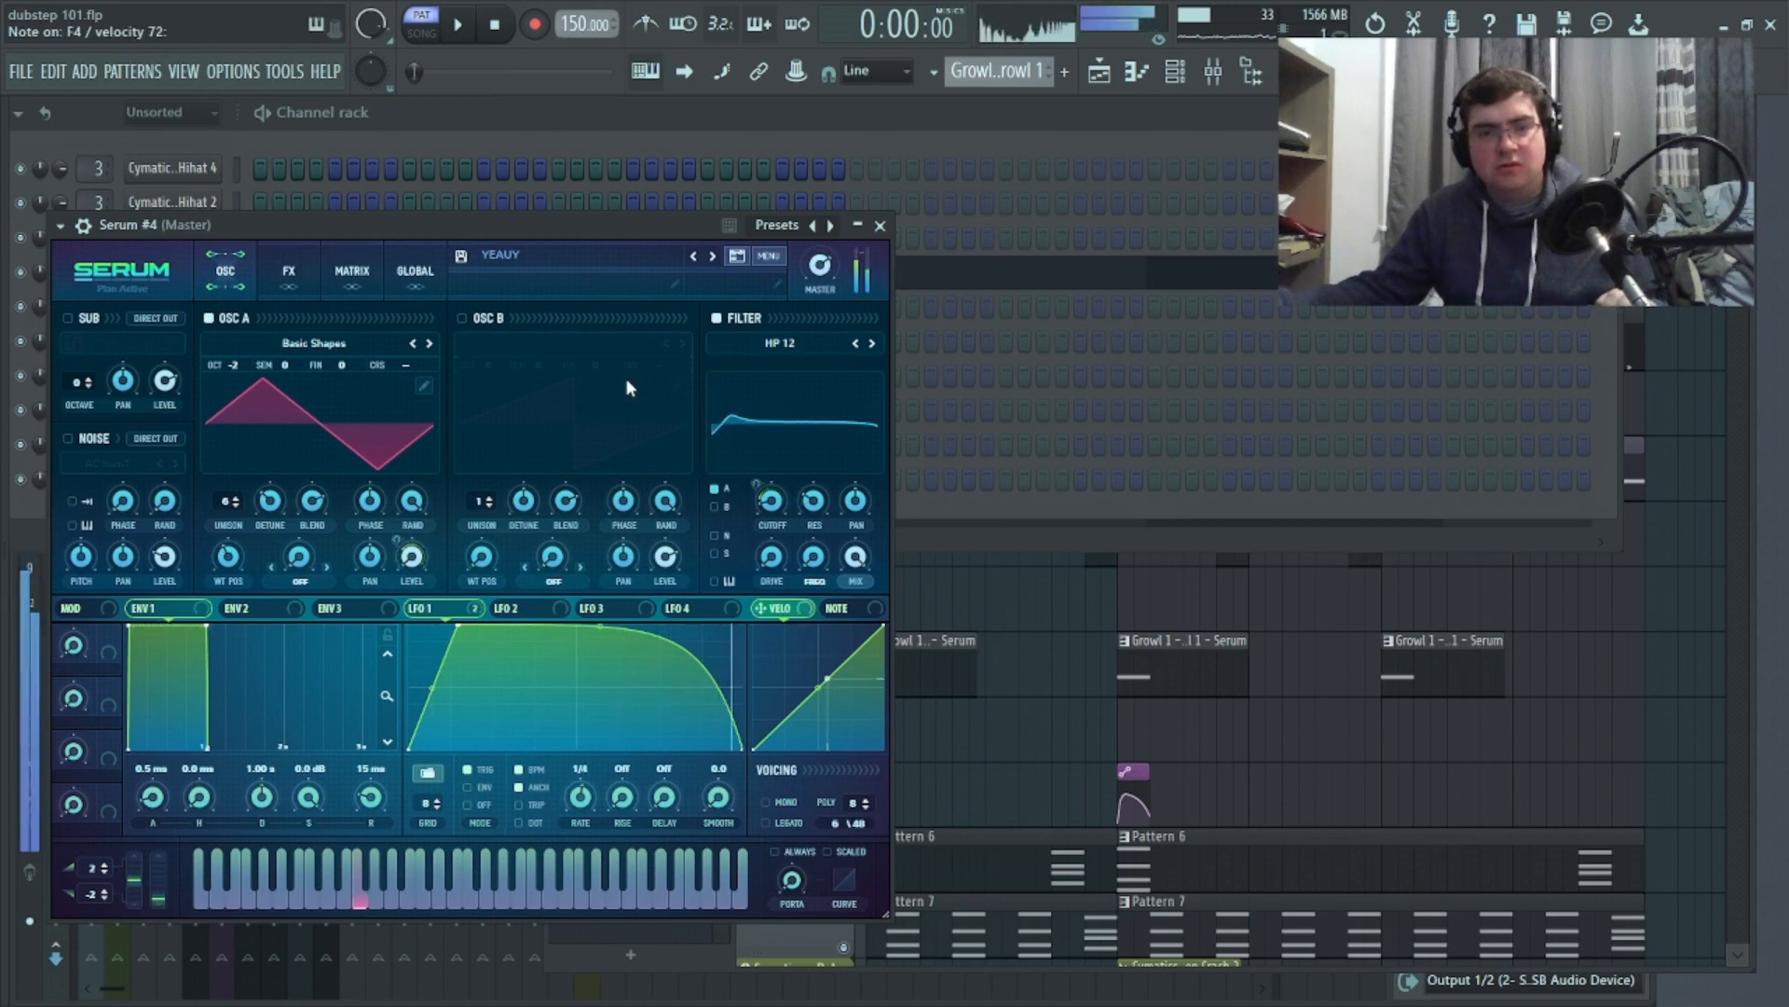
Set LFO 1 to a 1/8 rate in Trig mode, with its peak nearer the middle and a slightly concave fall
right_click(768, 515)
click(466, 787)
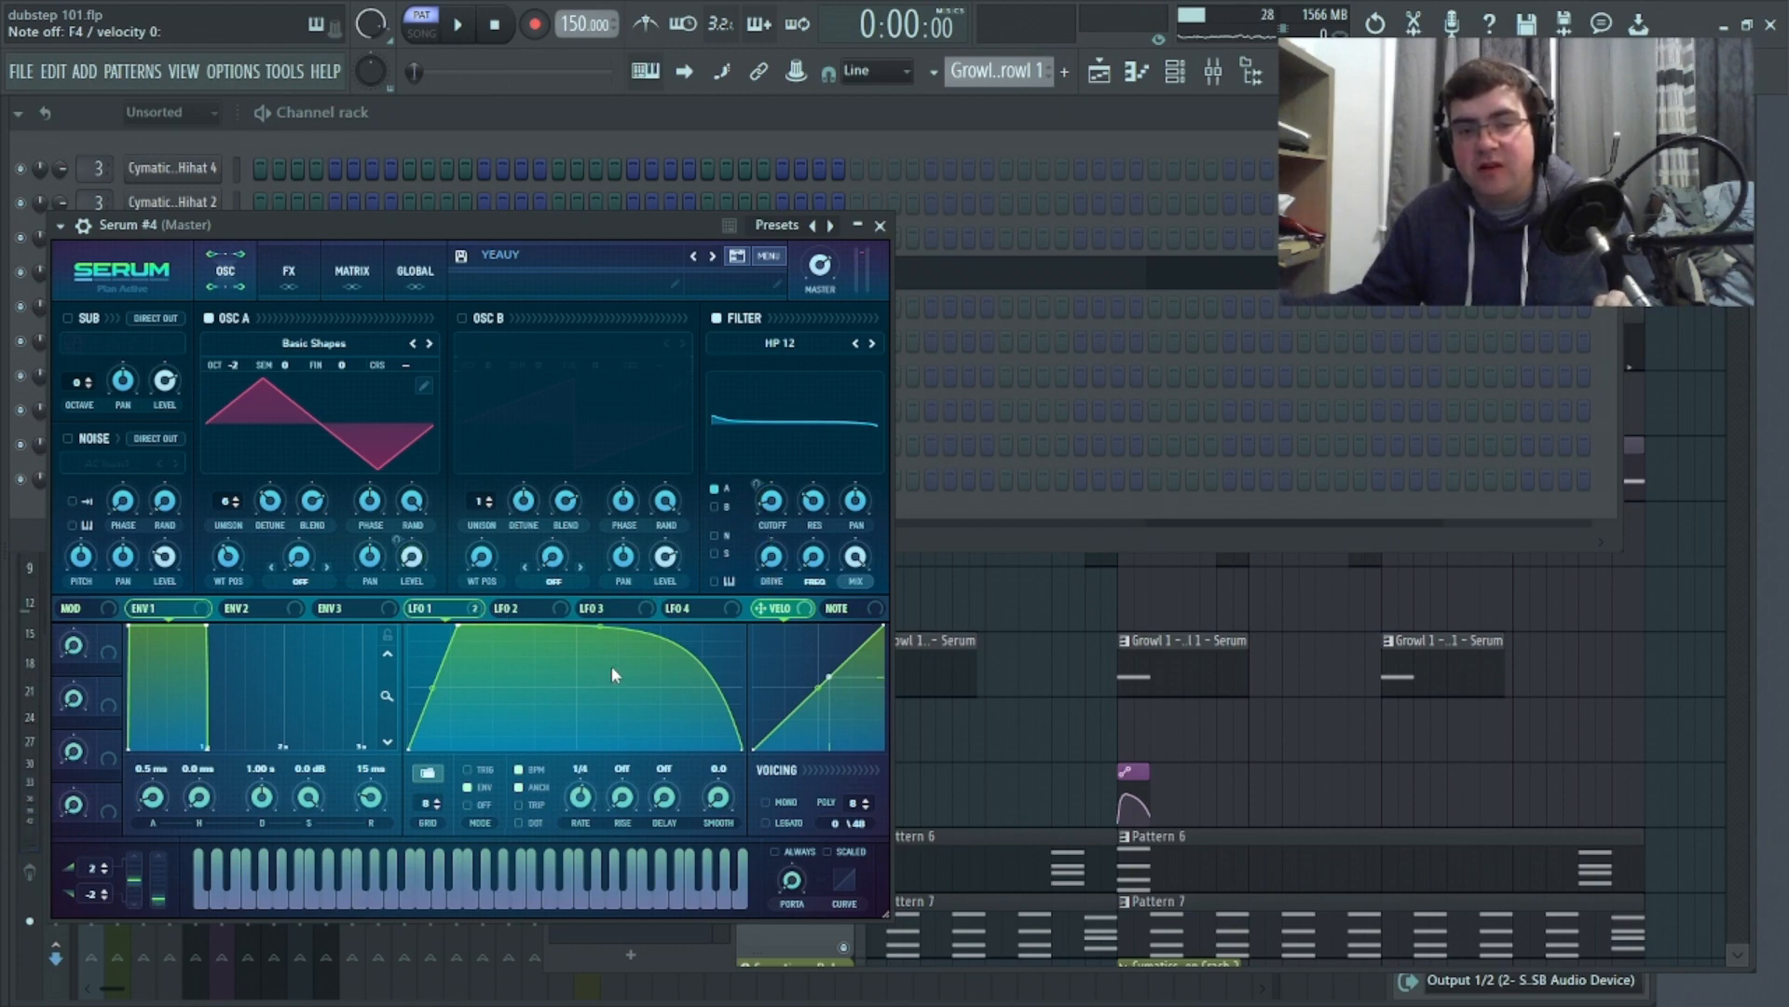
drag(601, 626, 596, 667)
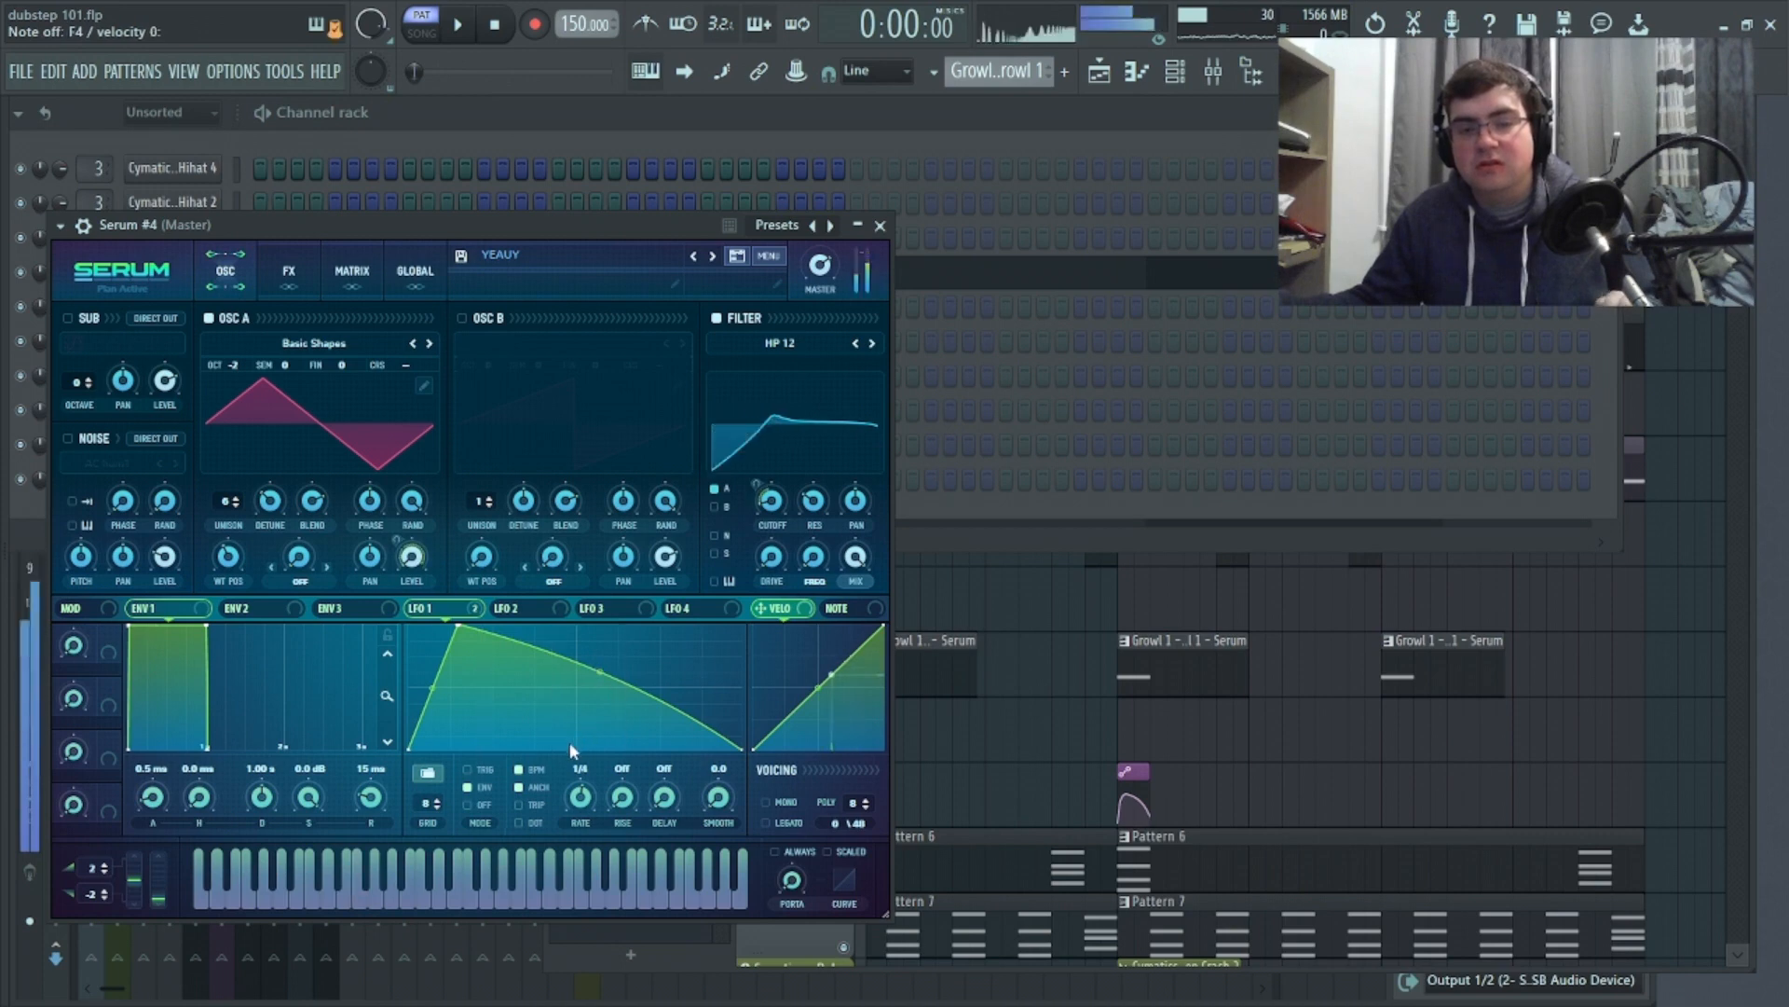
drag(578, 796, 579, 785)
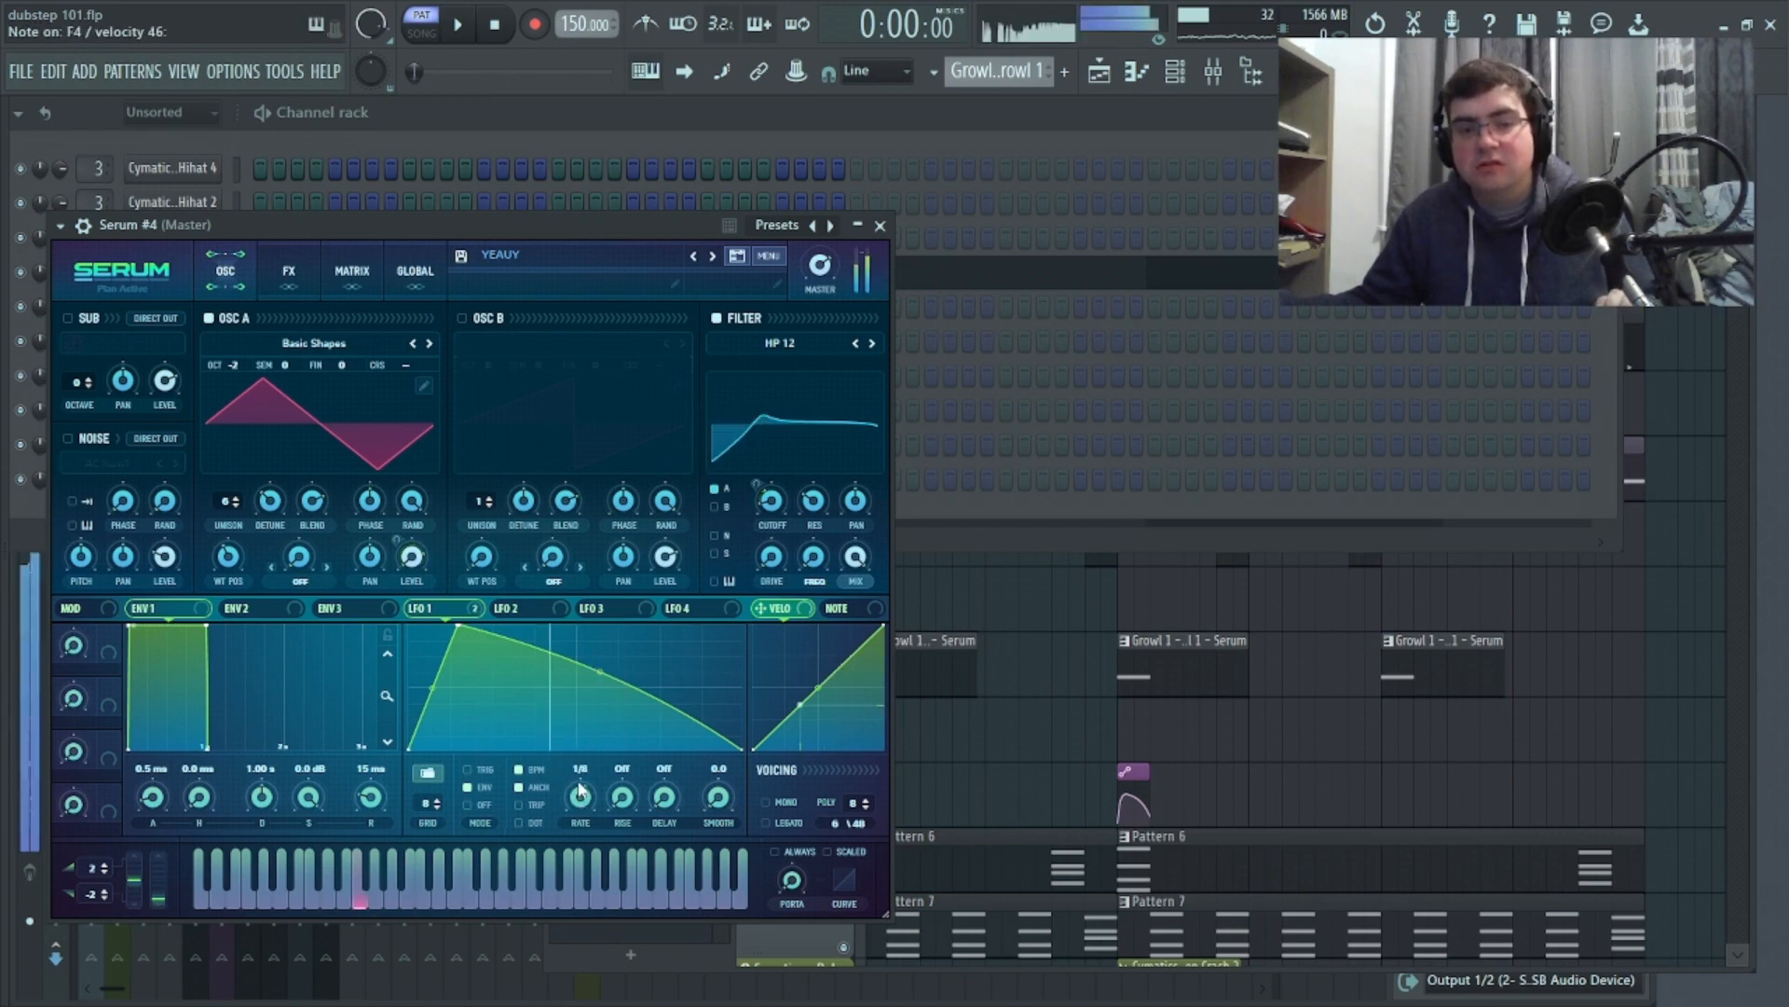
click(467, 769)
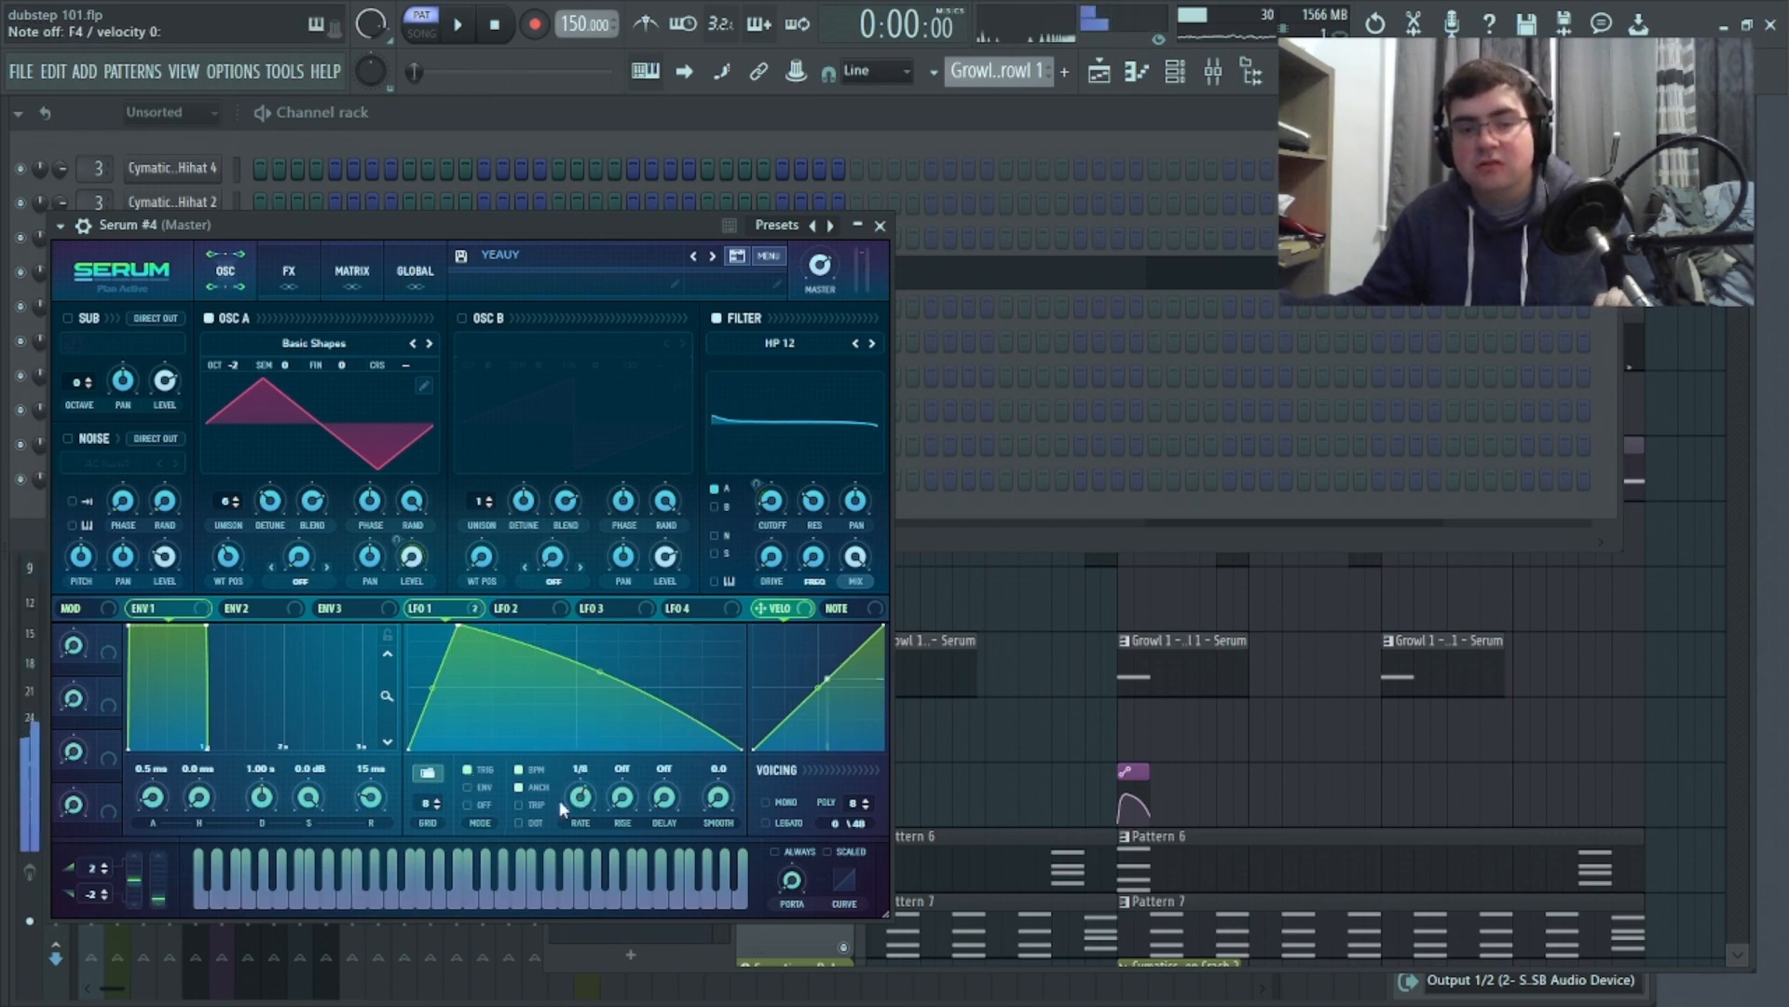
drag(602, 673, 604, 688)
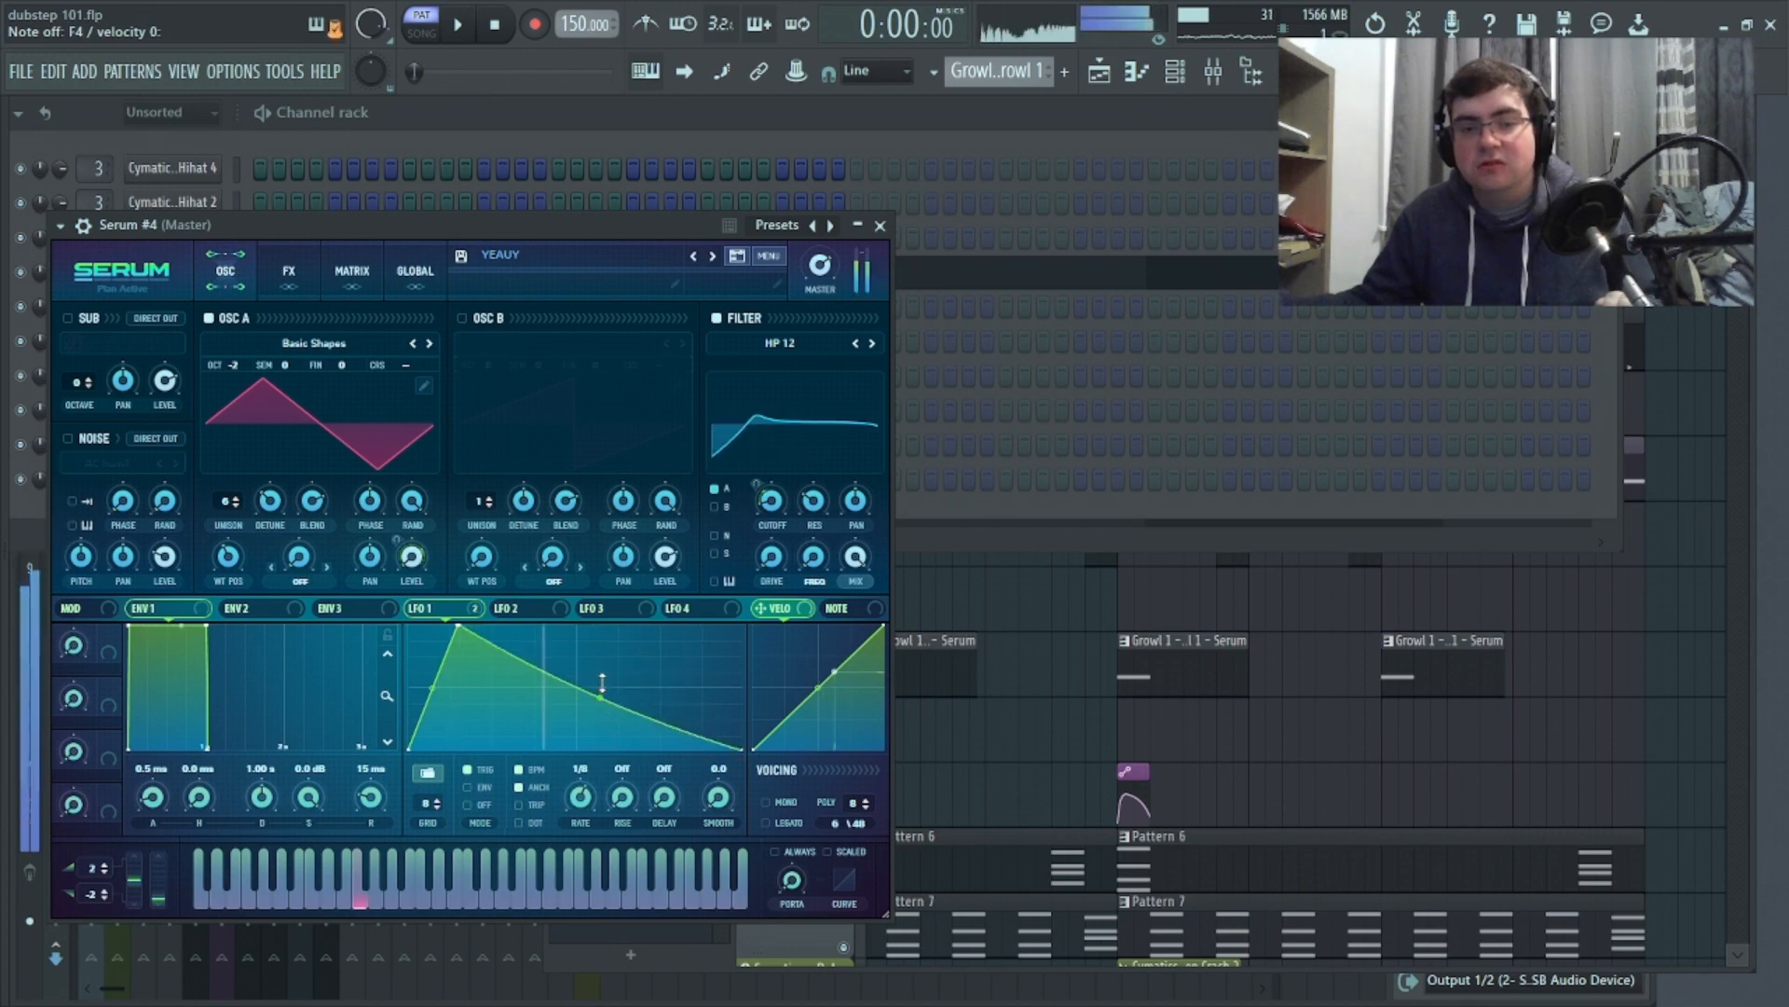
drag(460, 628, 545, 623)
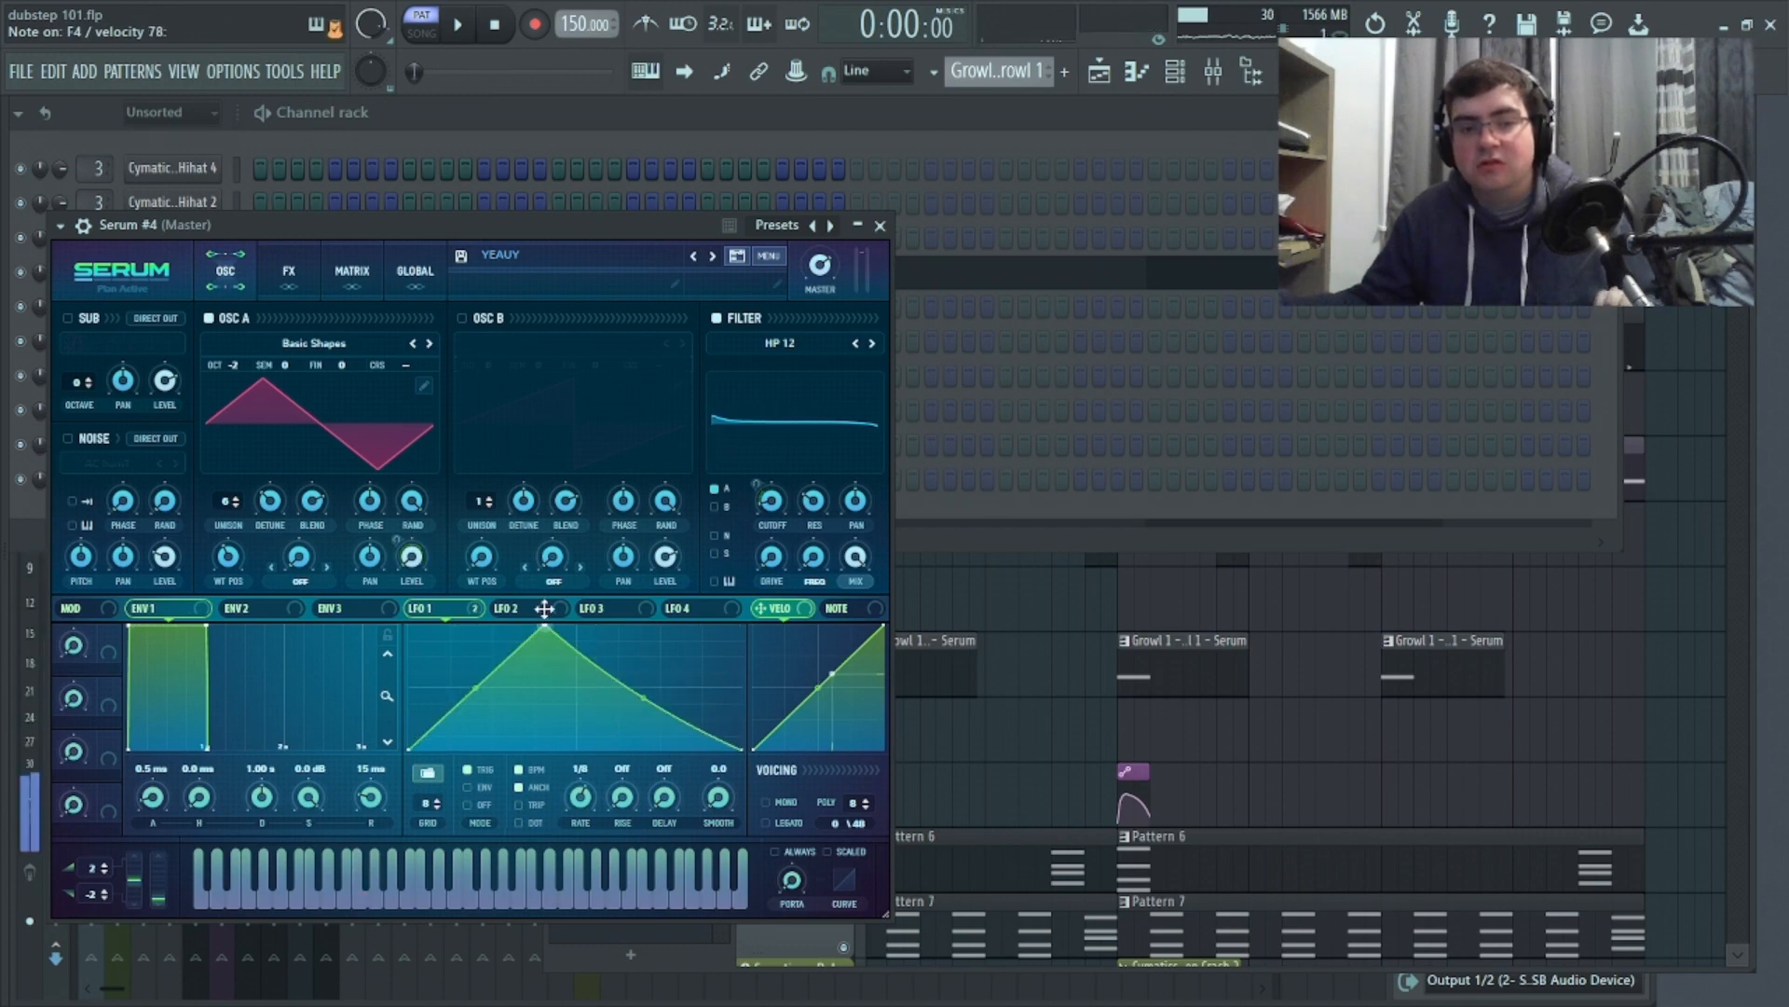
Create a new empty pattern, keeping the default name Pattern 9
click(935, 116)
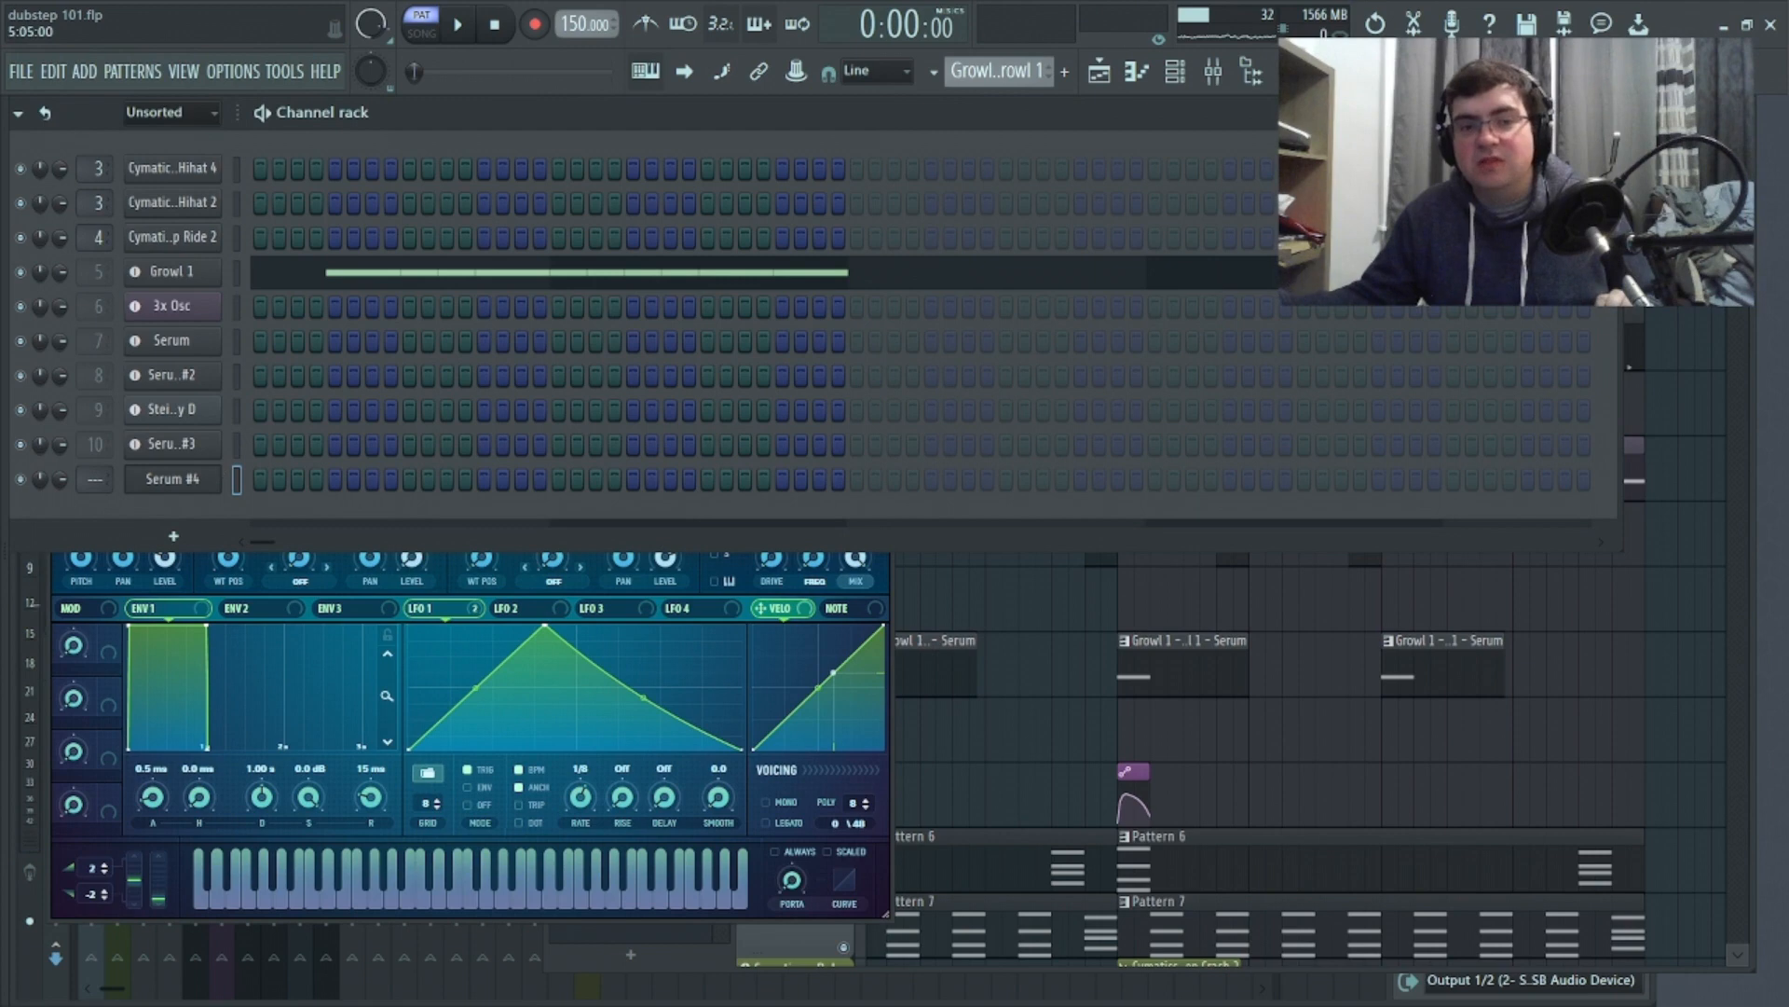
click(1064, 70)
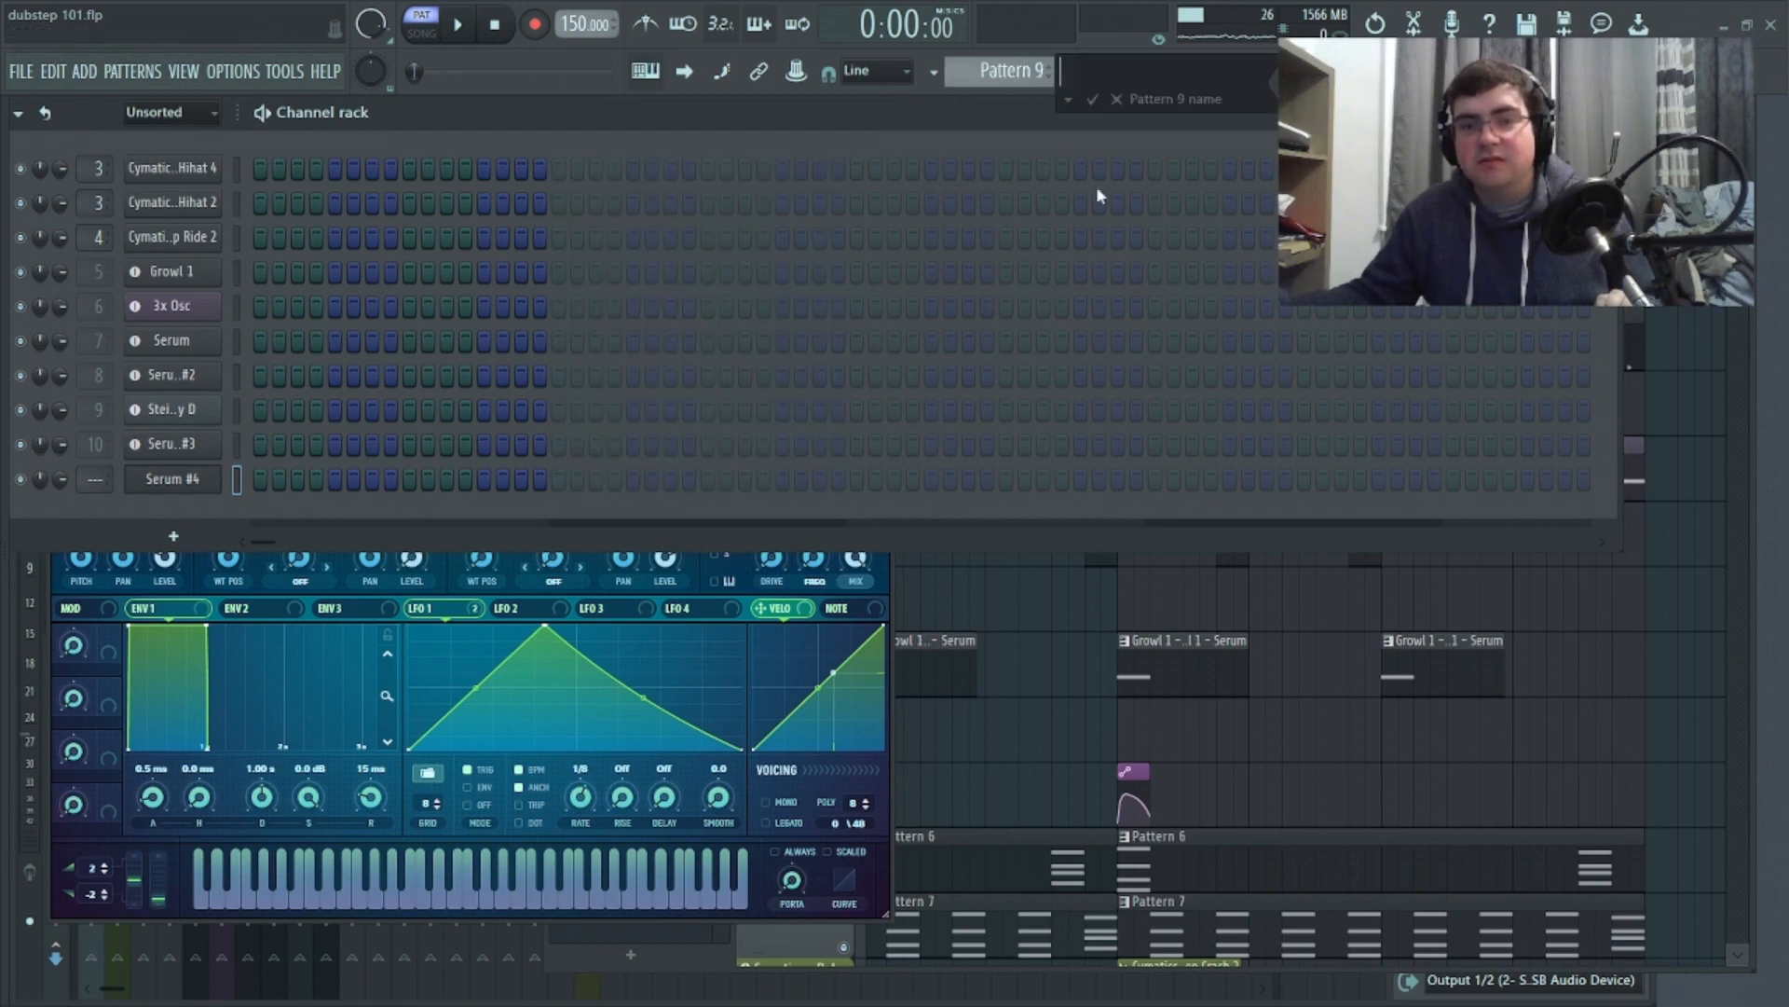
click(1093, 99)
Draw a one-beat F4 note at the start of Serum #4's piano roll
right_click(207, 492)
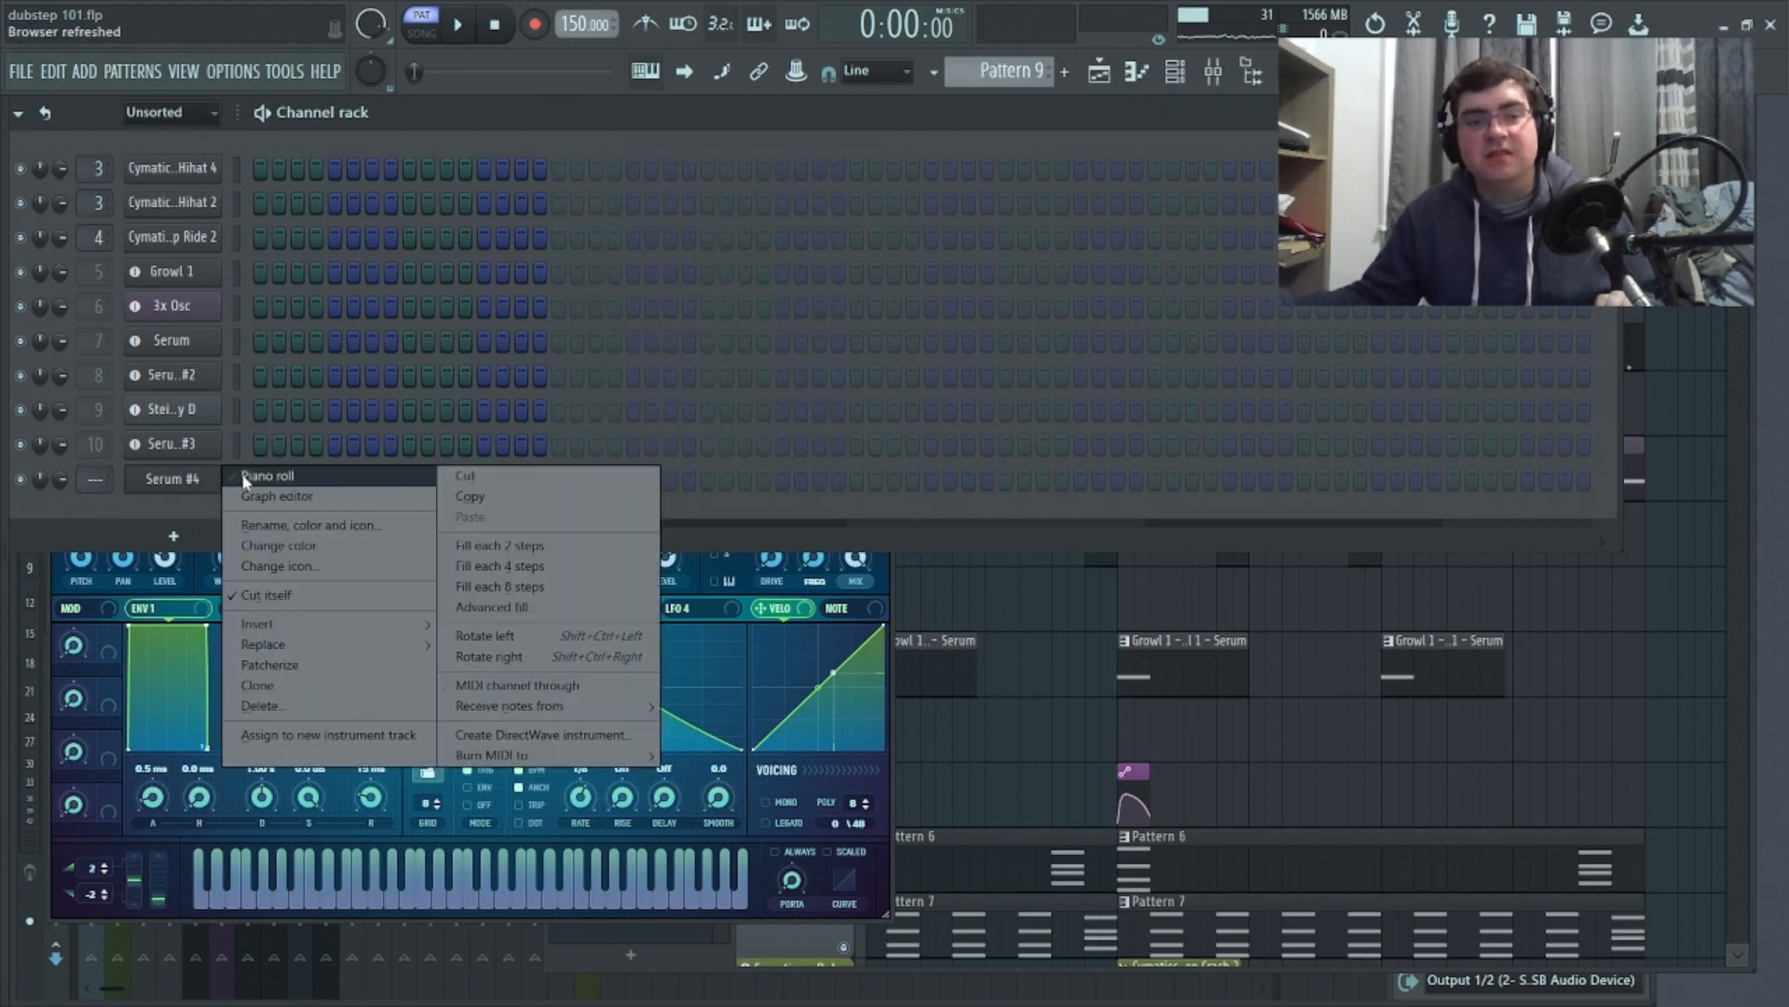
click(256, 474)
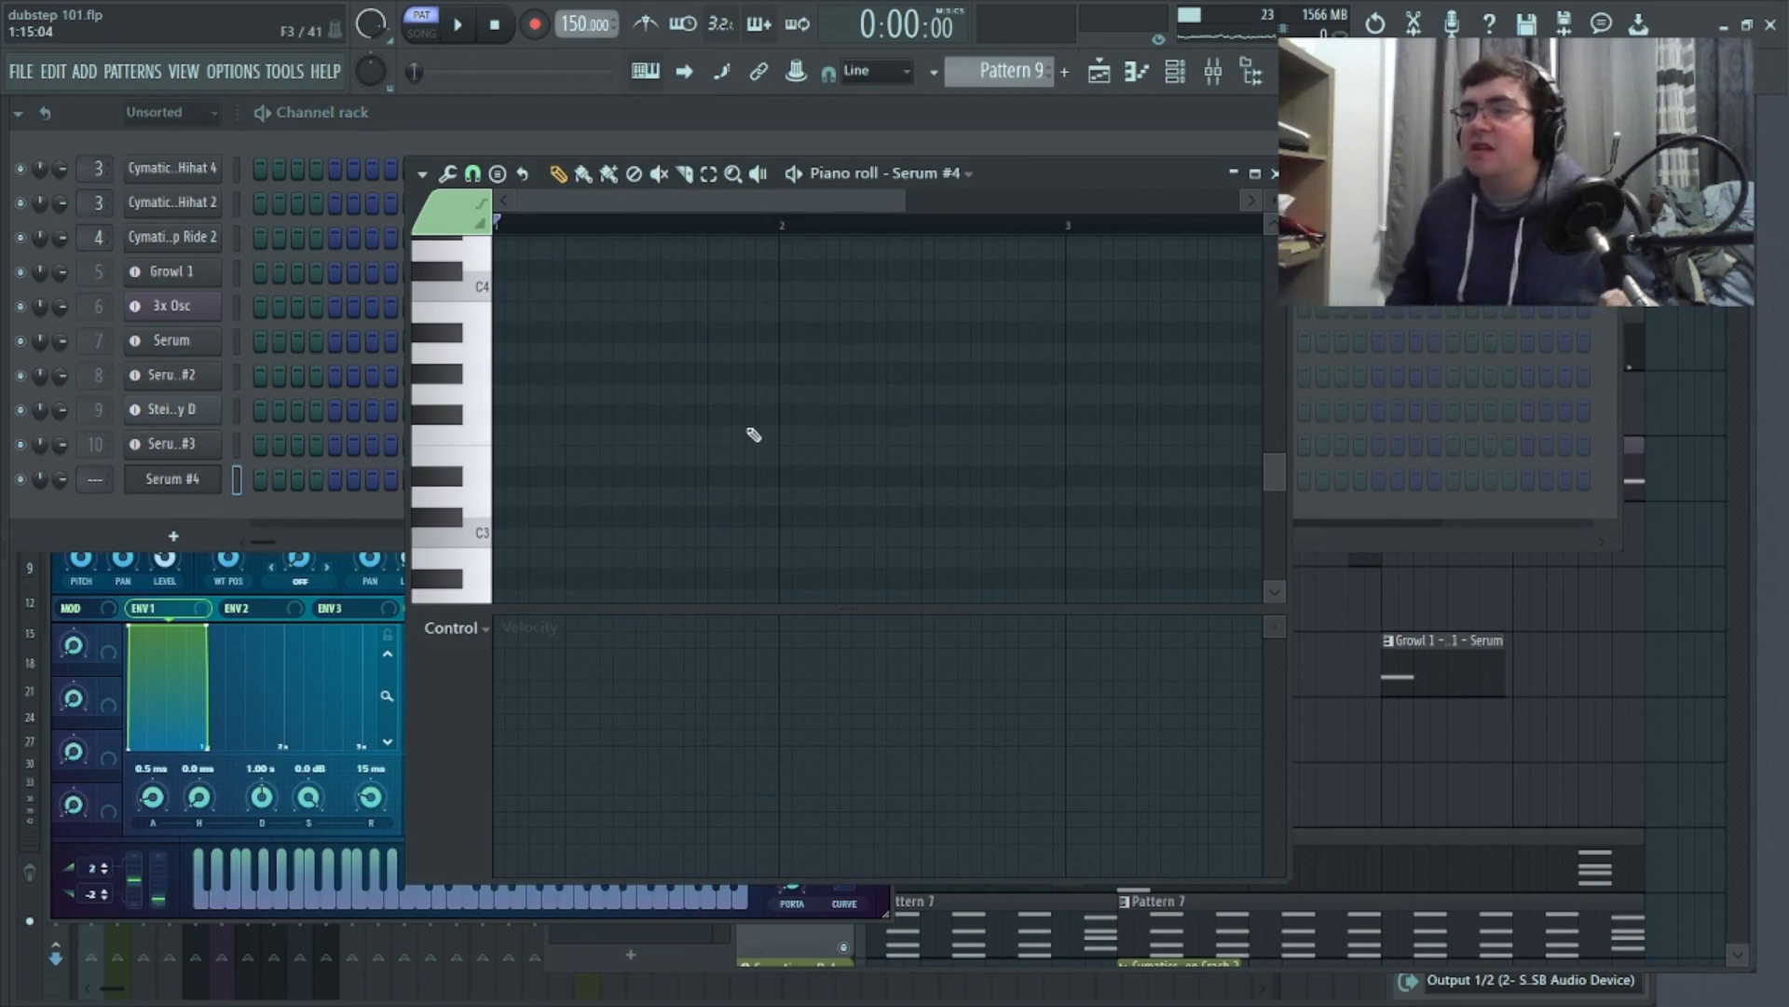
scroll(718, 432, down, 6)
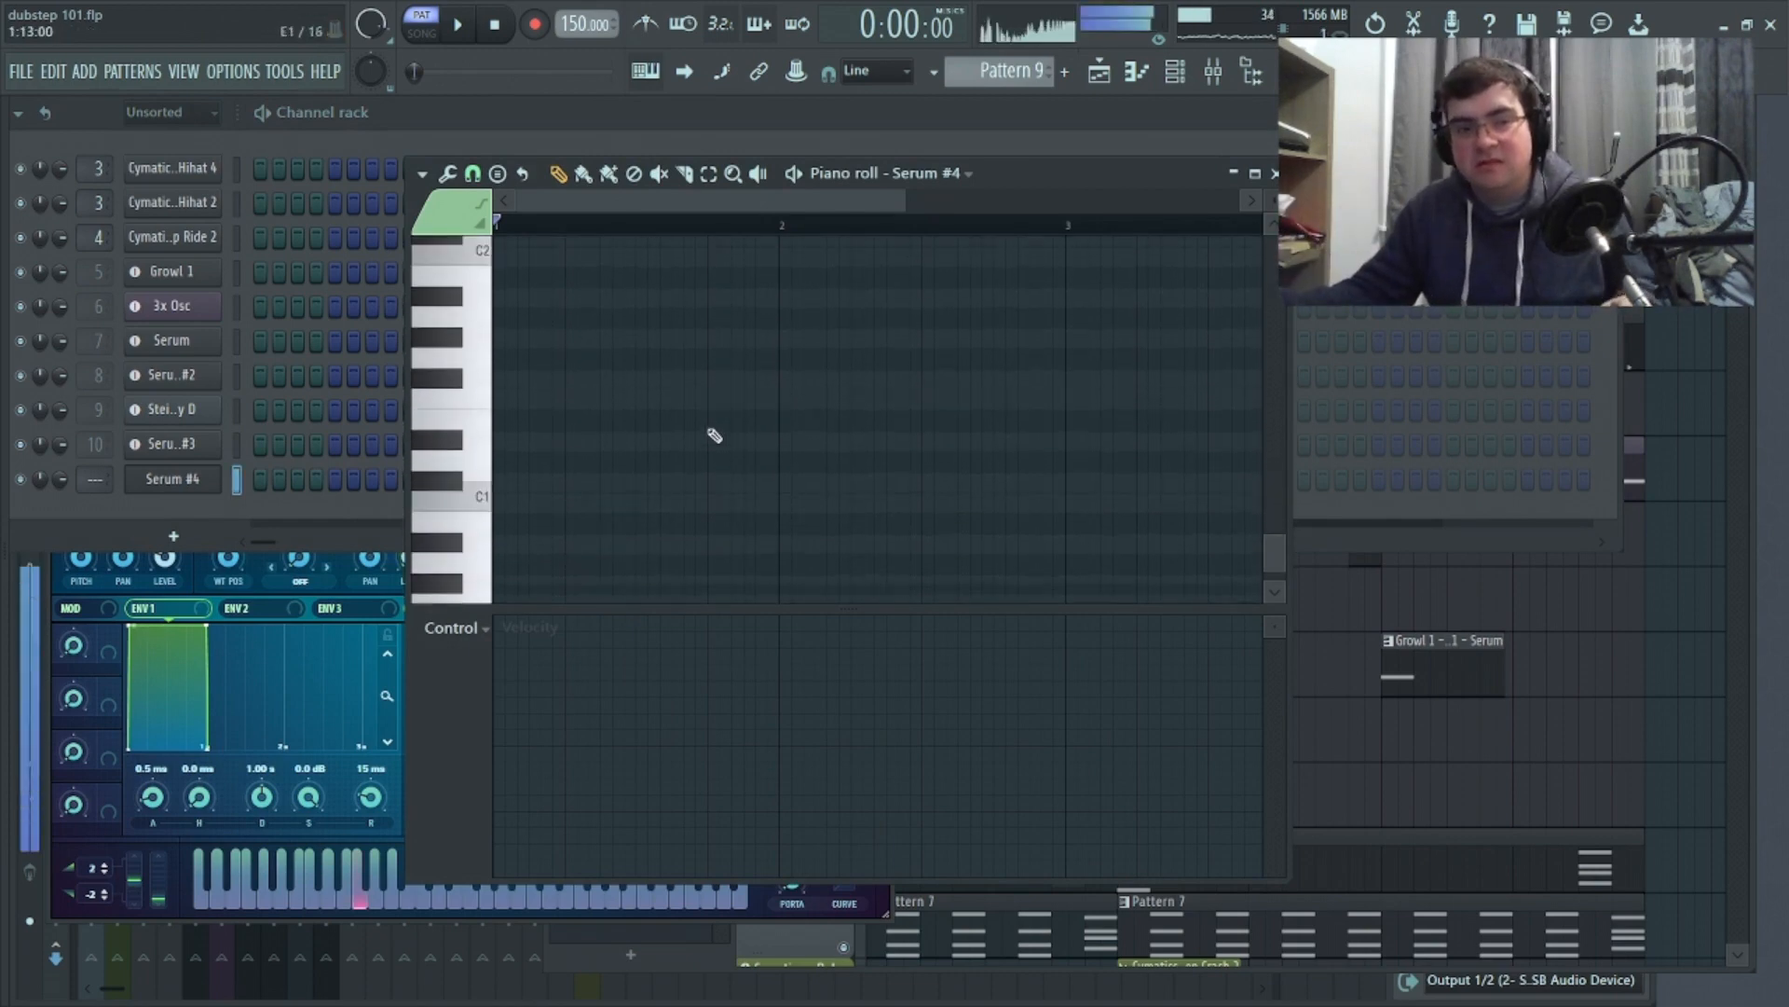
scroll(706, 426, up, 6)
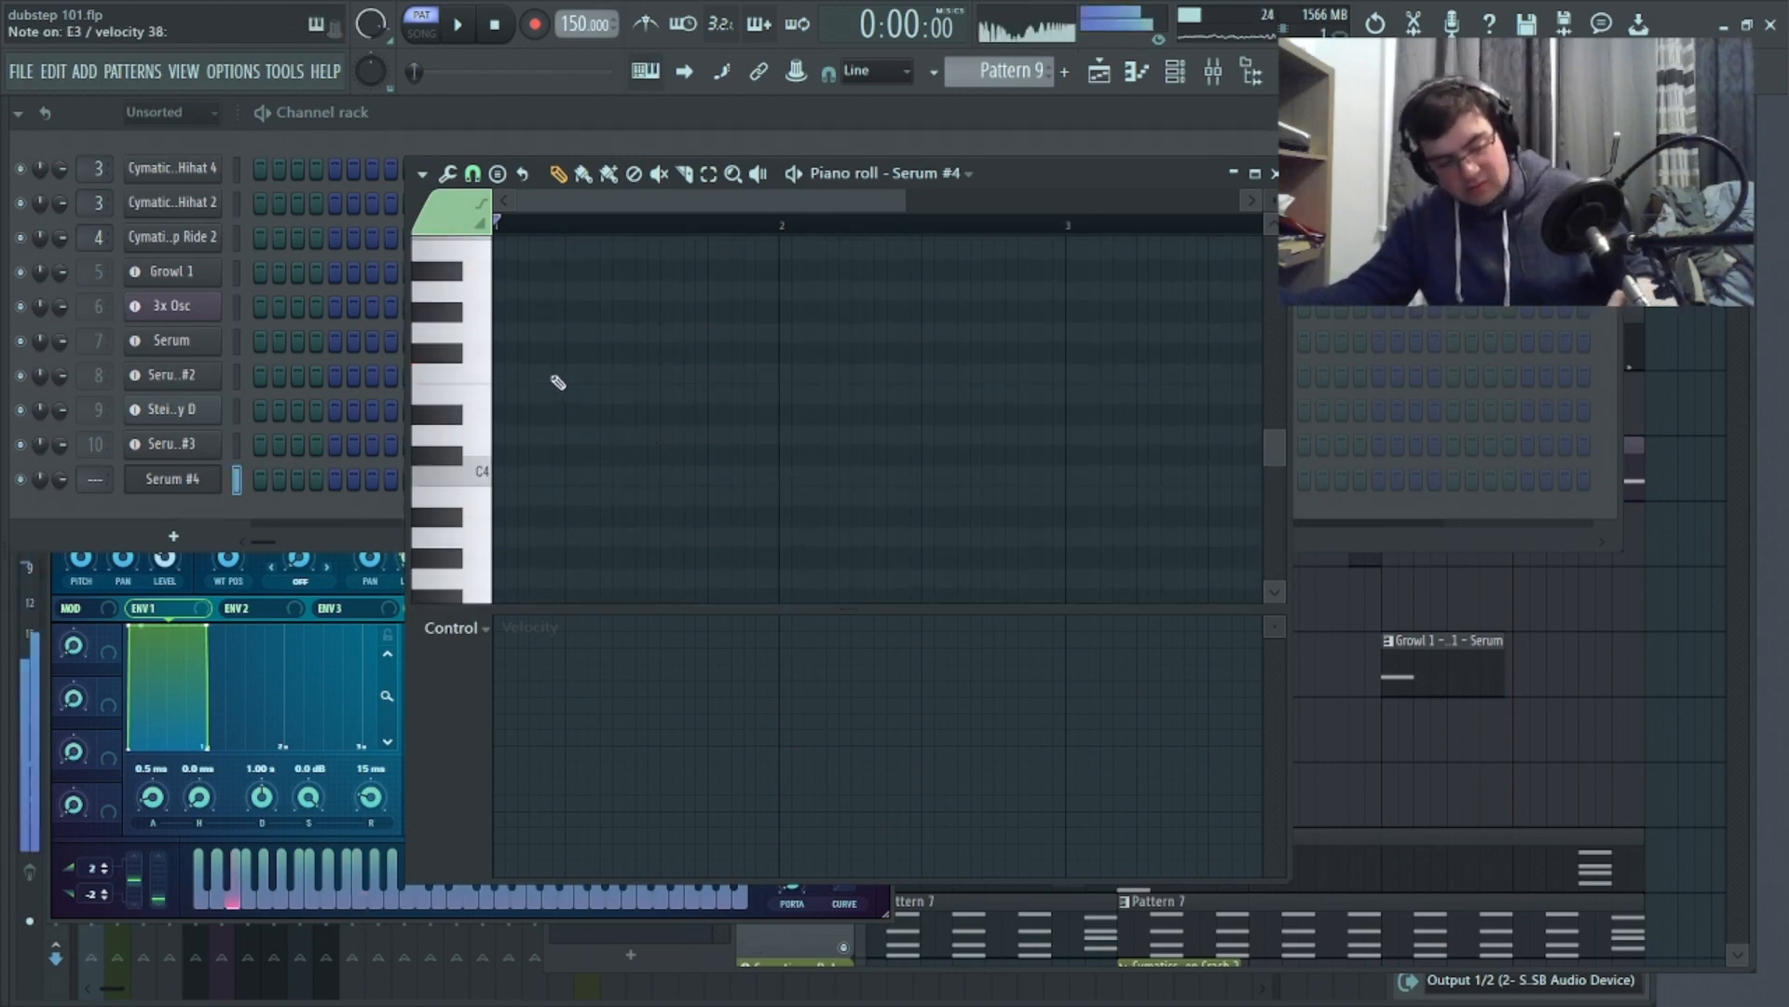
mouse_move(520, 388)
mouse_down()
mouse_move(506, 355)
mouse_move(509, 377)
mouse_up()
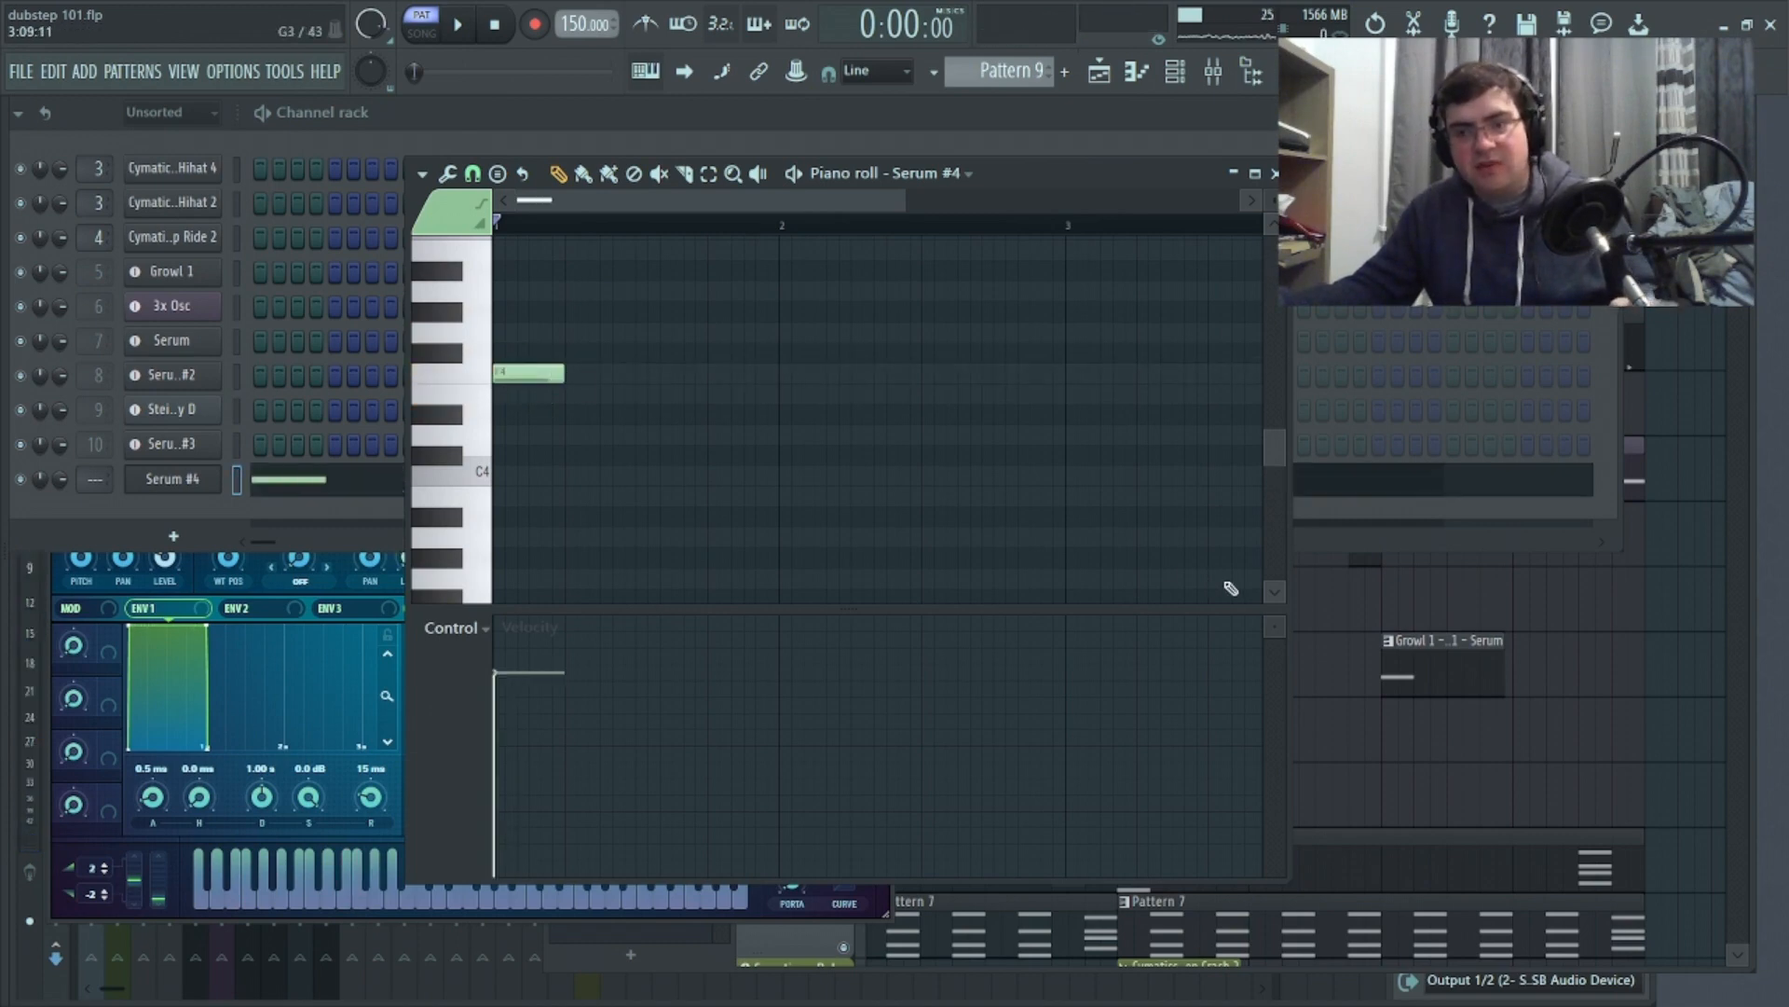
click(1474, 645)
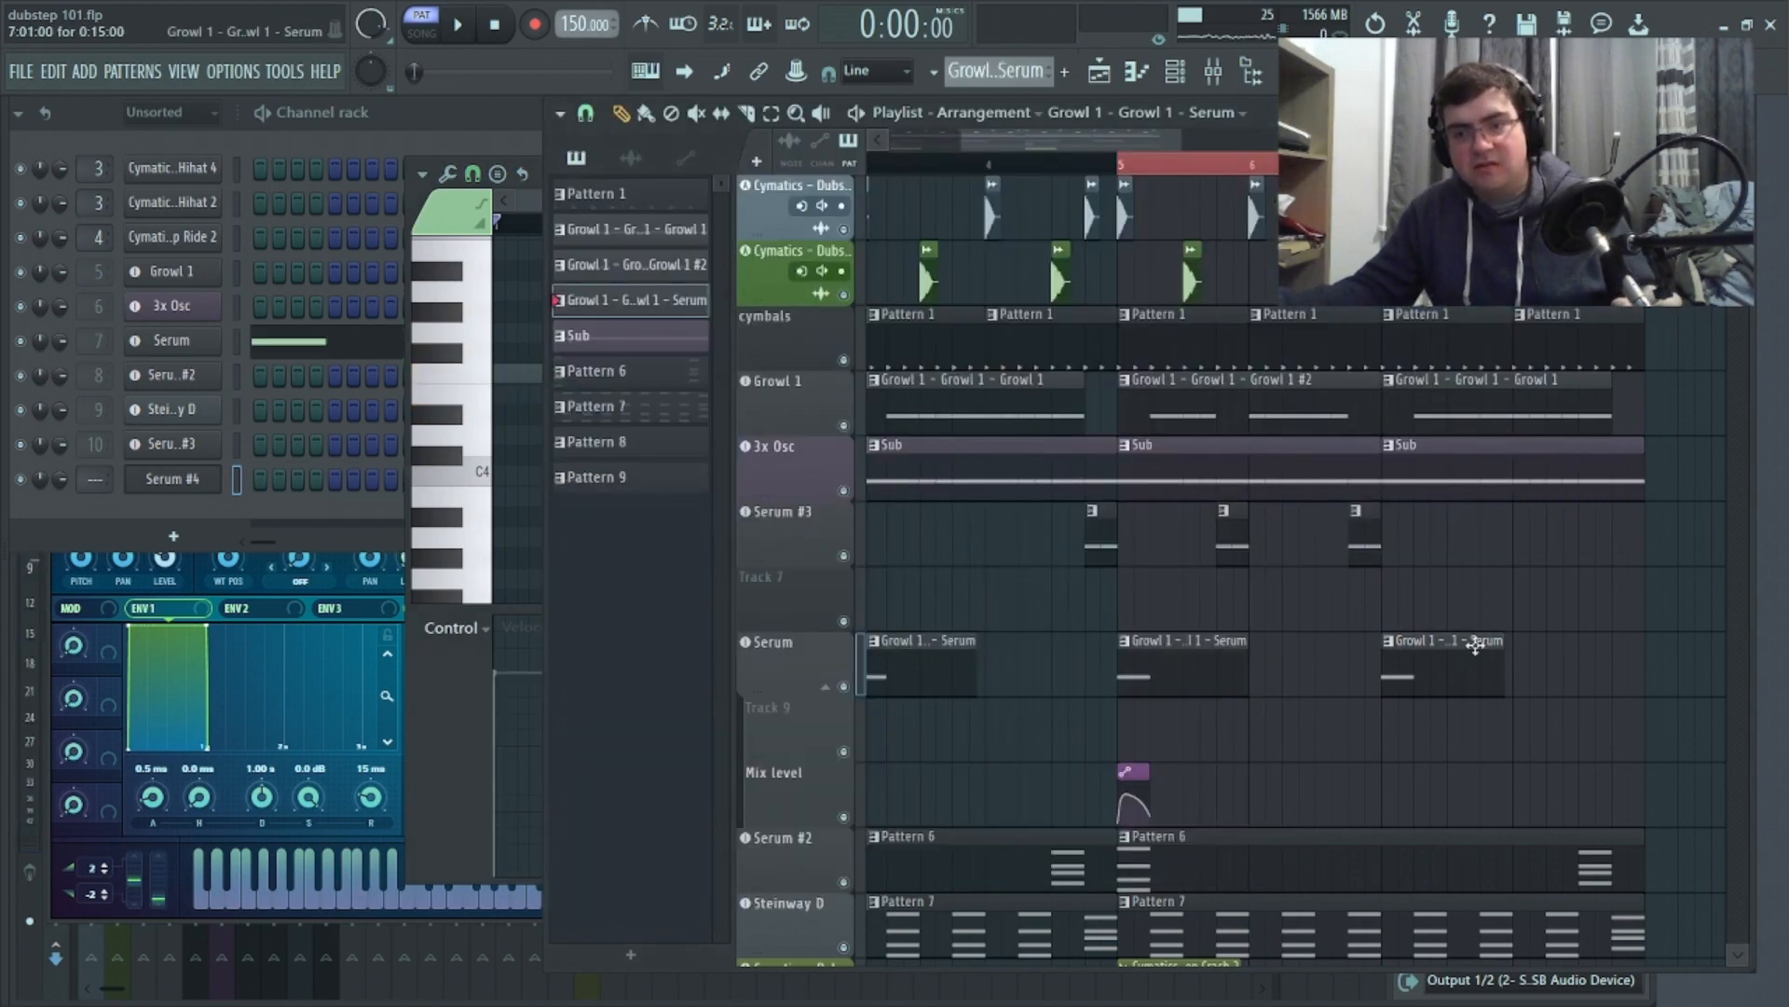
click(188, 495)
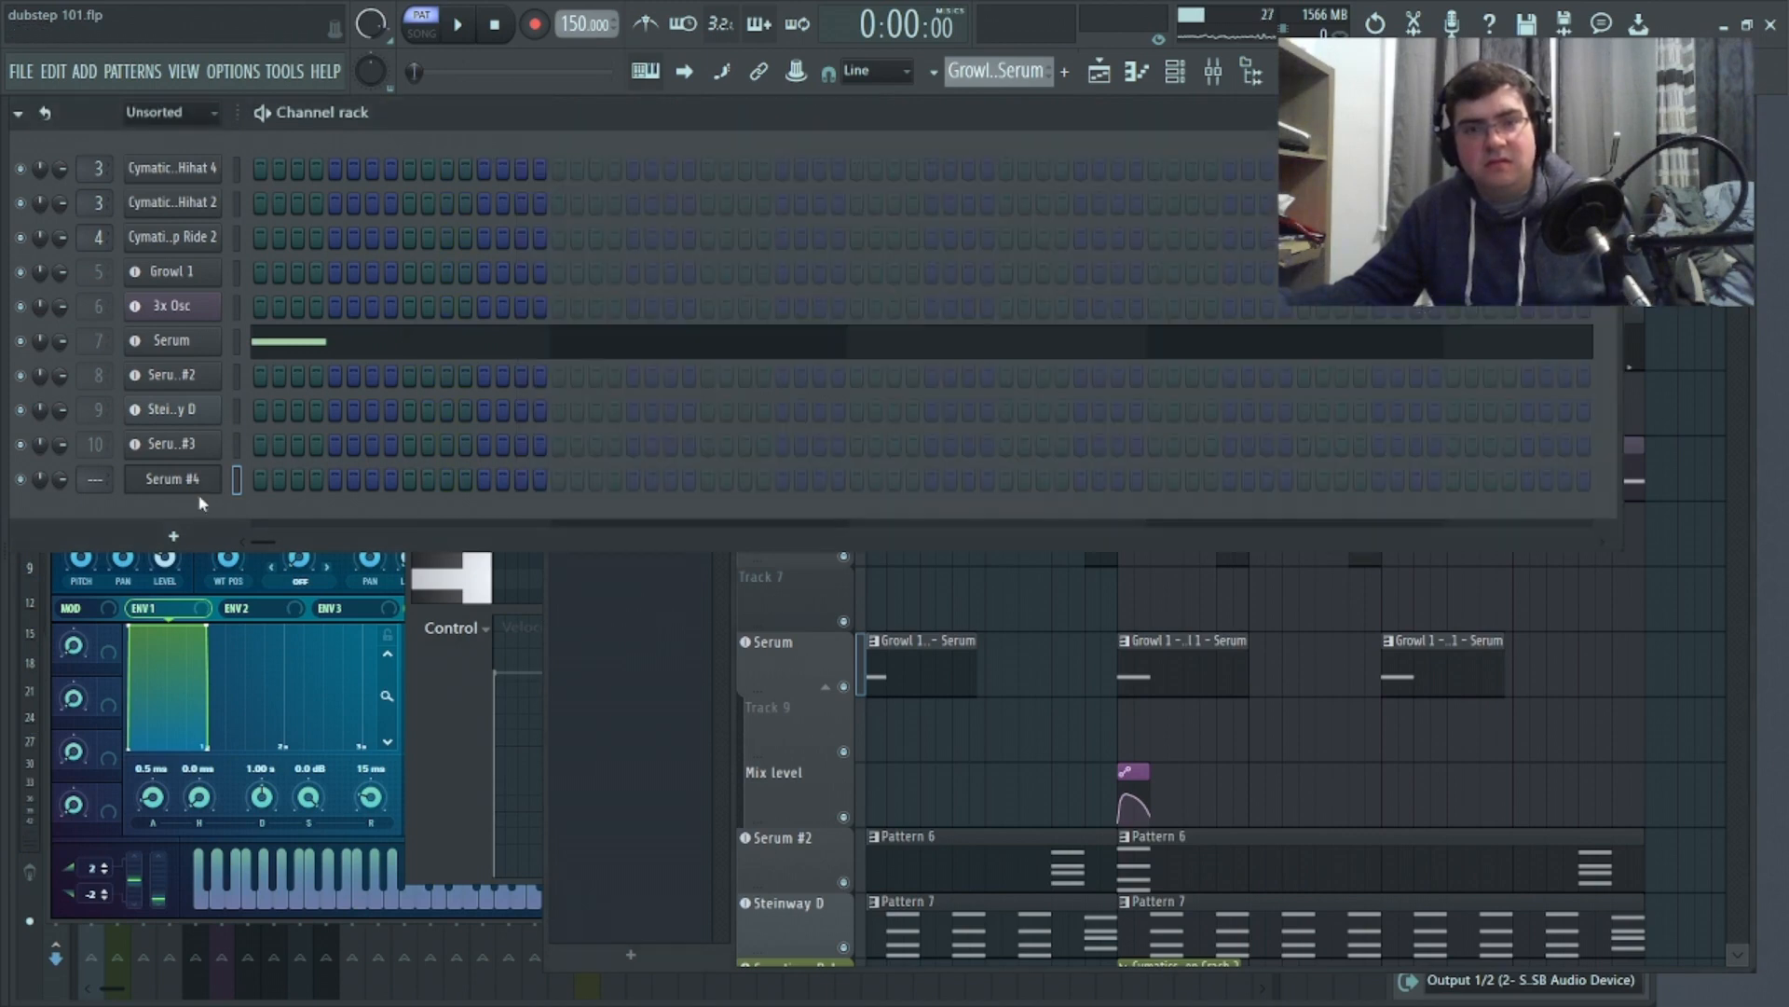
click(216, 356)
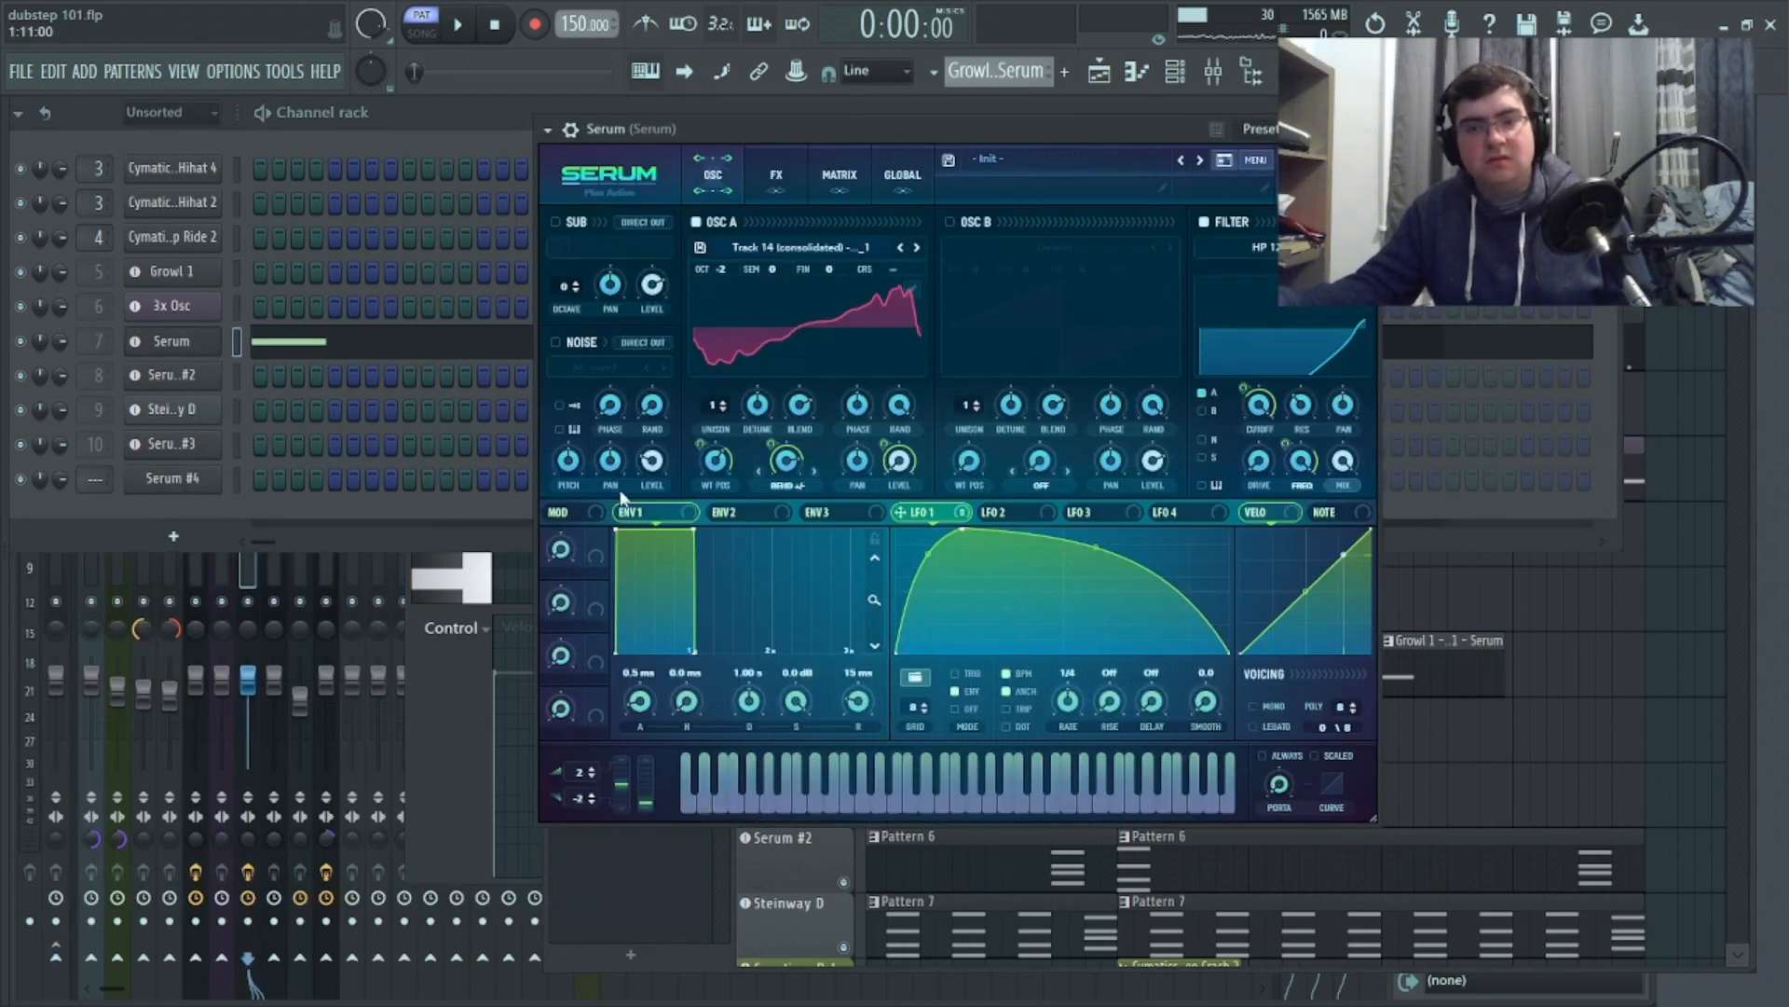
Place a Pattern 9 clip on Track 7 of the playlist, starting on the last beat of bar 8
scroll(999, 72, up, 5)
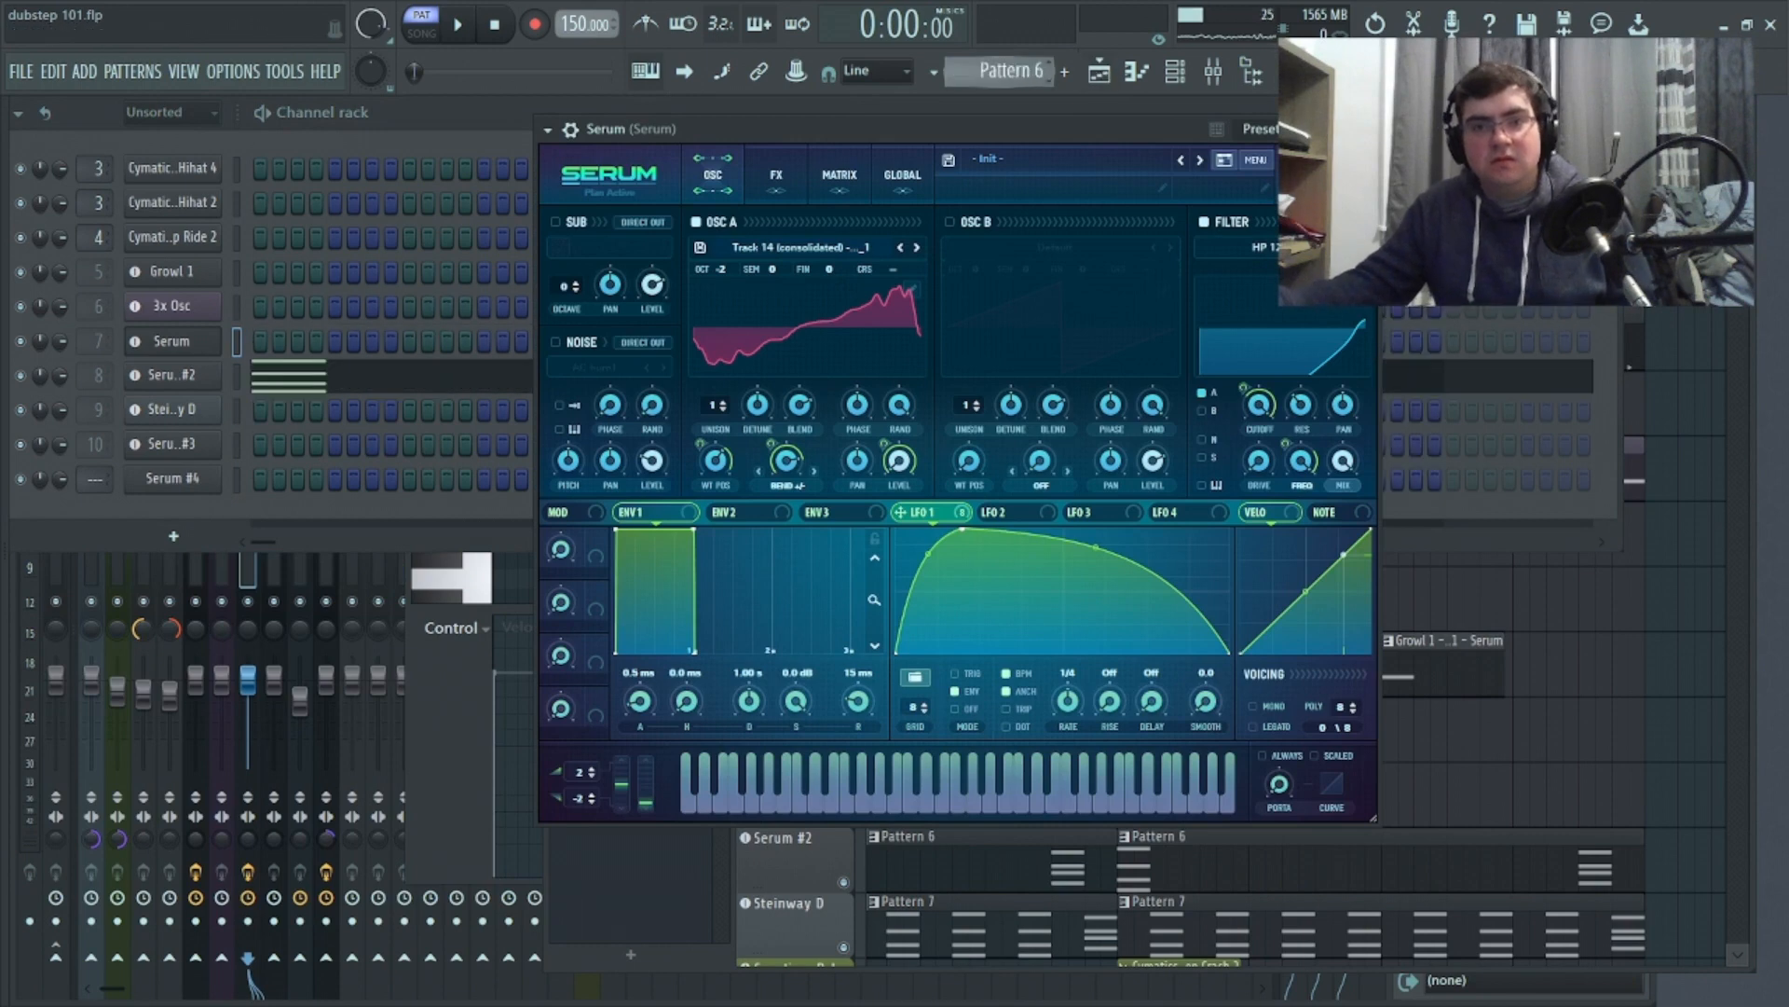
drag(1566, 636, 1640, 568)
drag(1626, 646, 1629, 569)
Assign Serum #4 to a new instrument track and move the Pattern 9 clip onto that playlist track
right_click(168, 481)
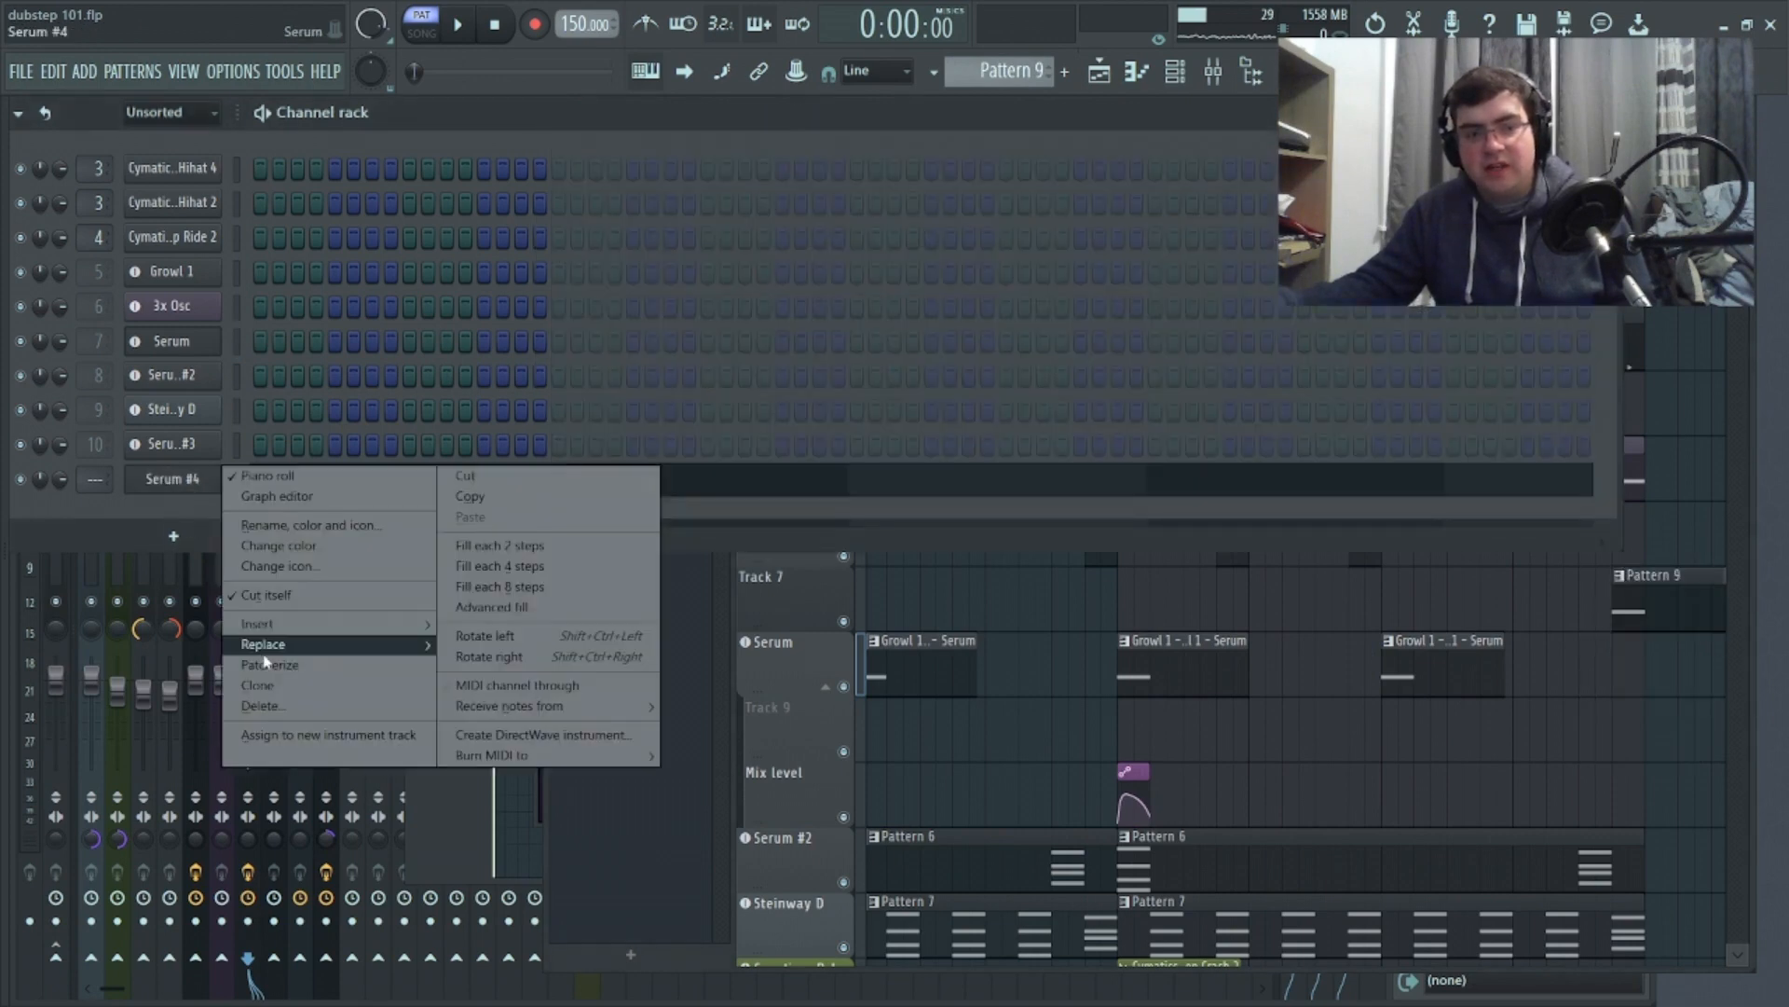
click(326, 732)
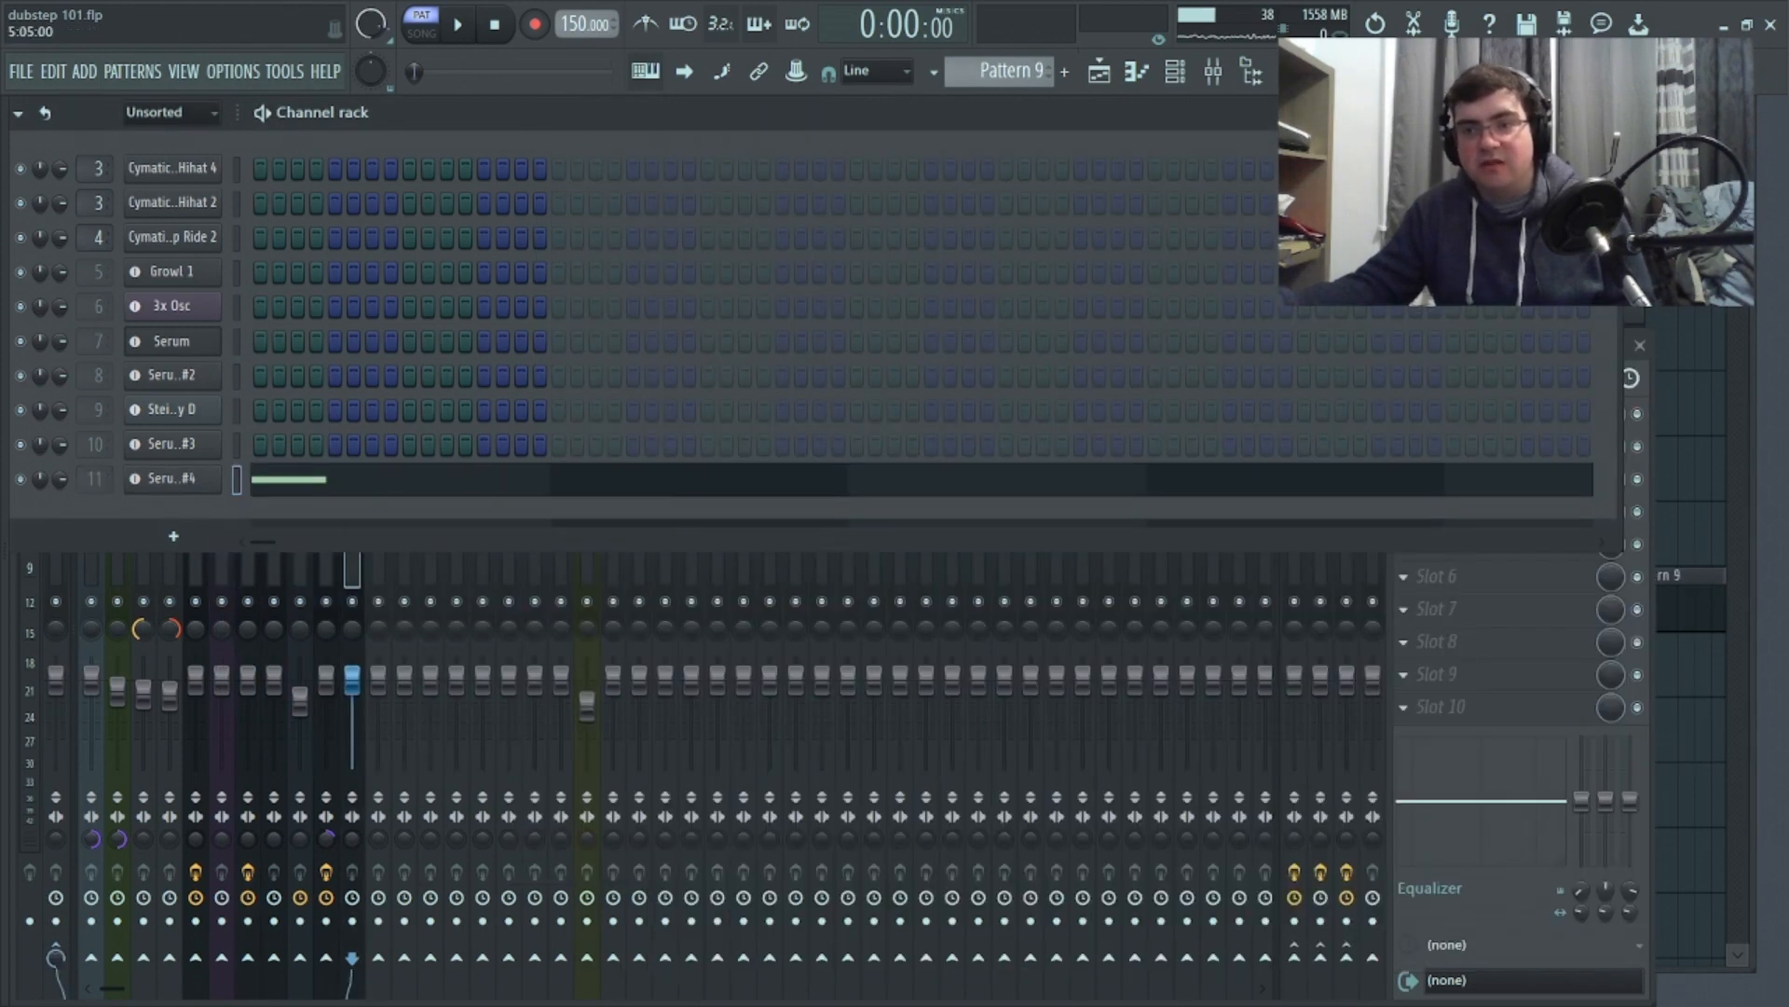
key(F5)
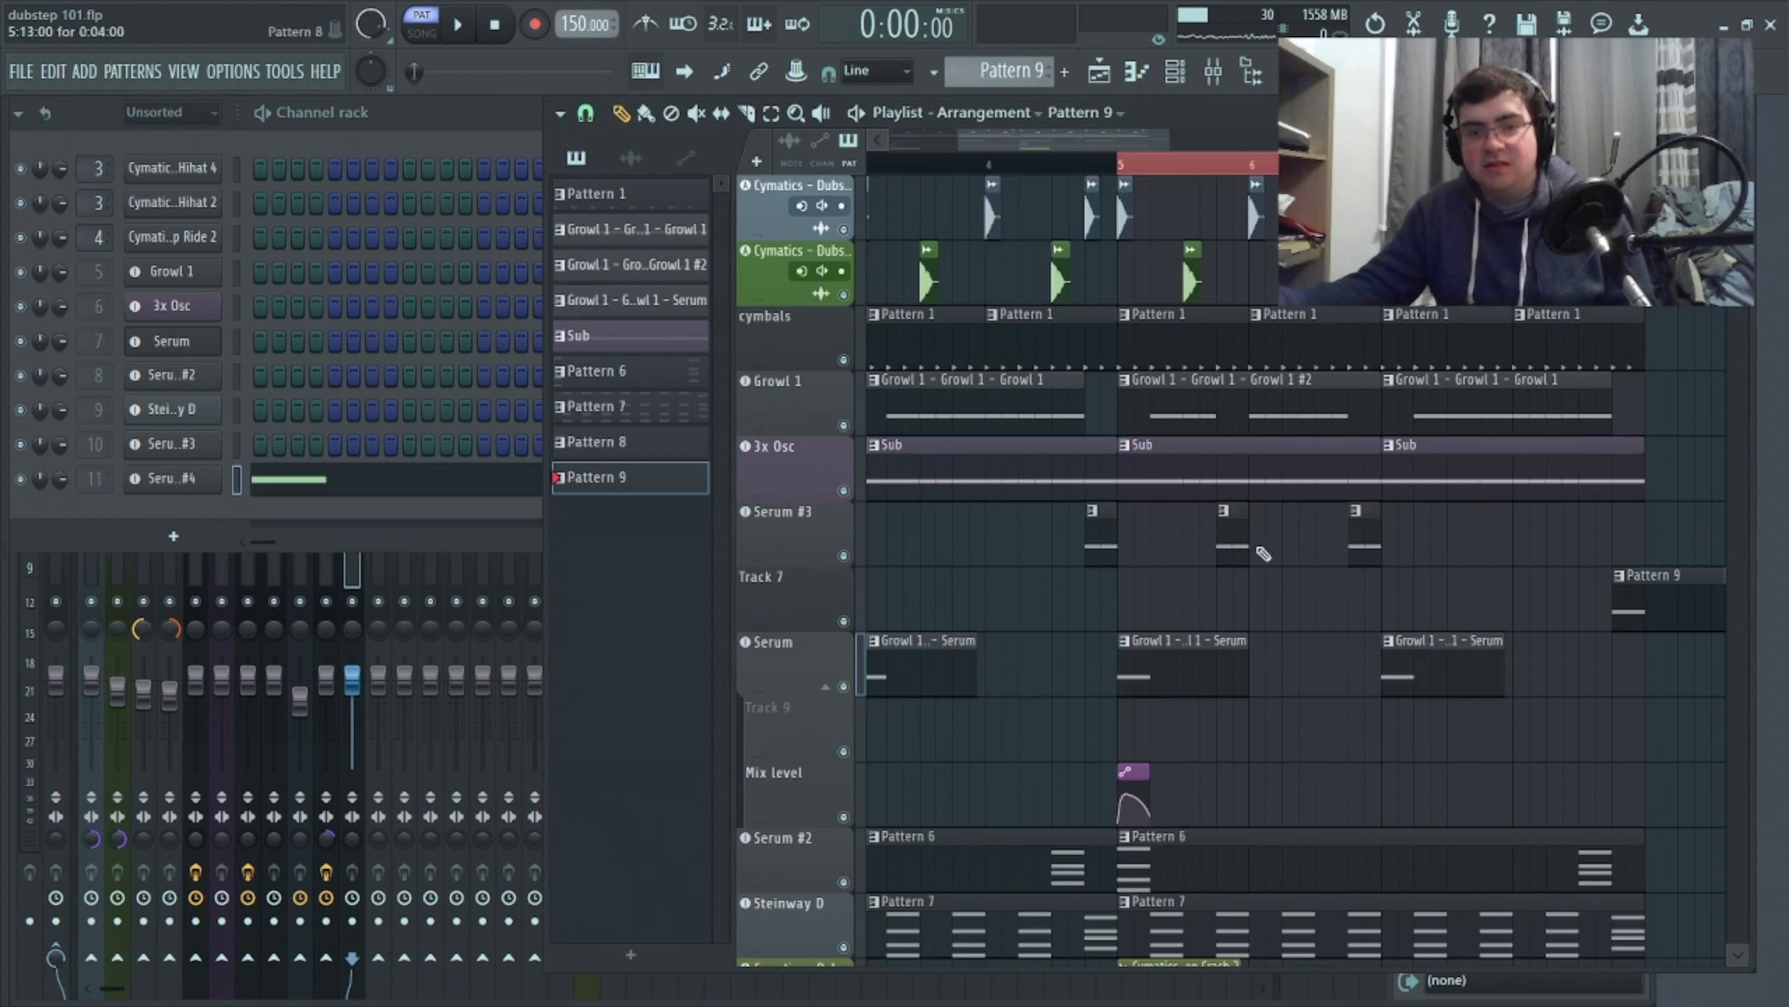
scroll(1305, 556, down, 5)
drag(1616, 650, 1650, 737)
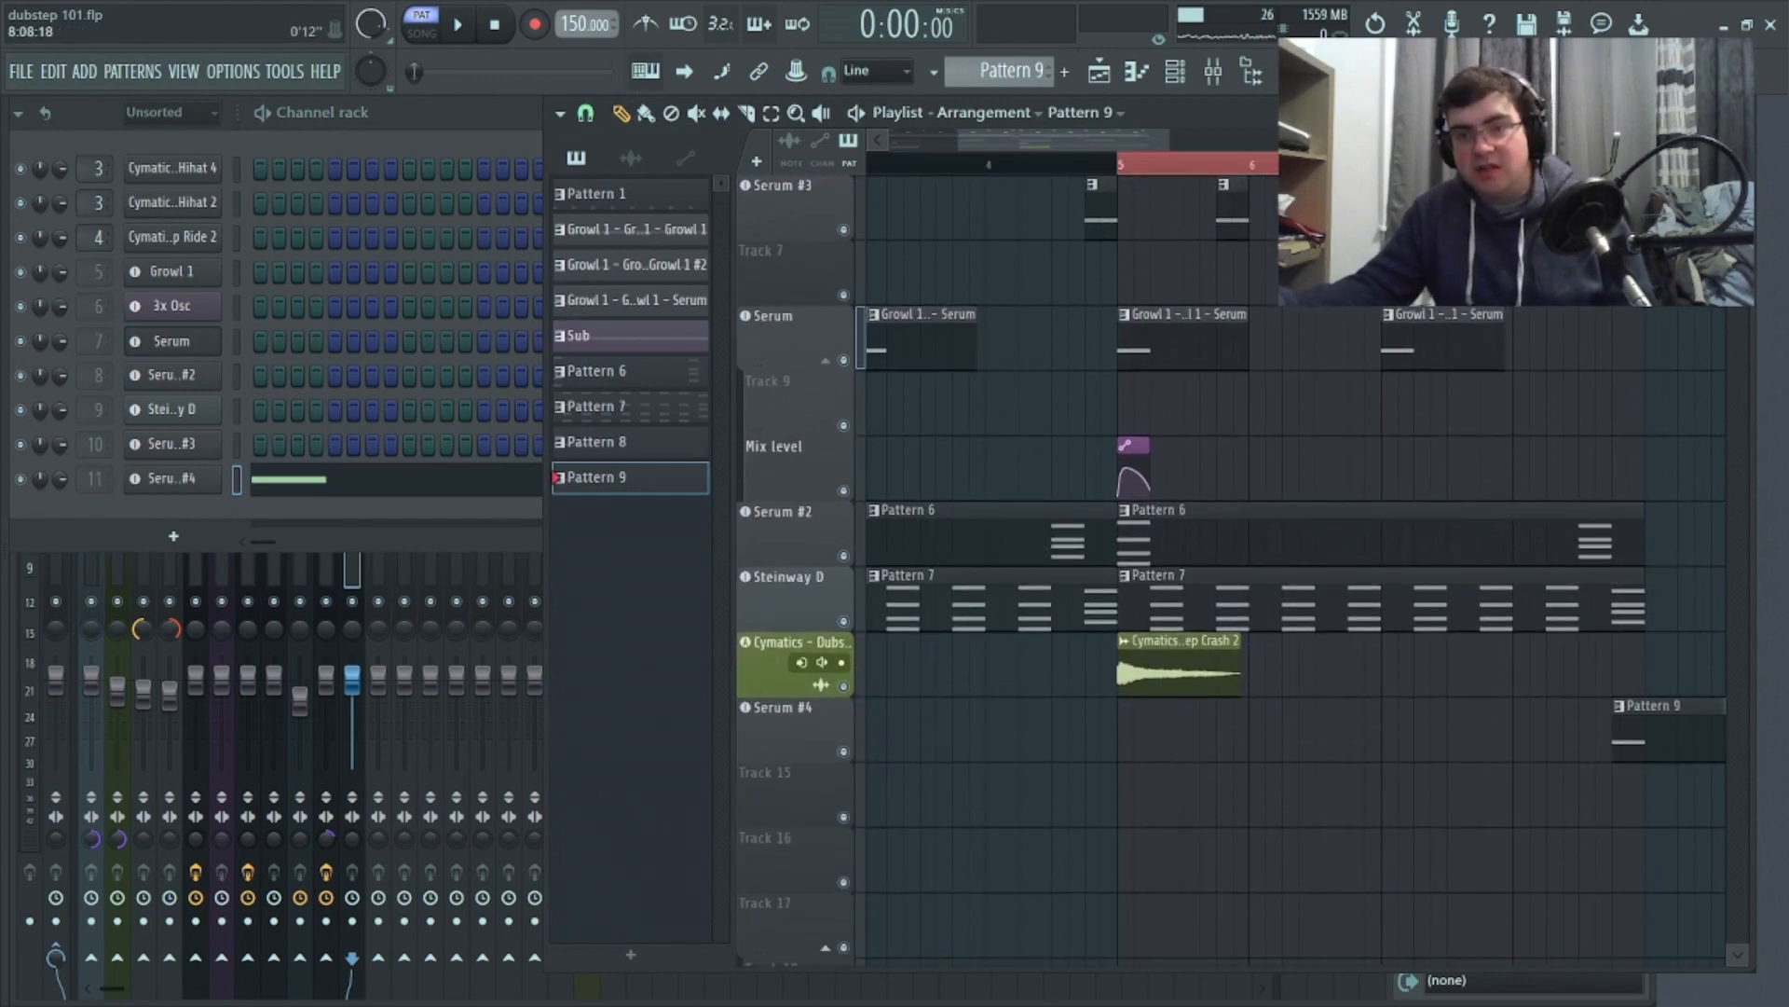
Switch playback to Song mode, briefly start and stop it, and move the playhead to the middle of bar 5
key(l)
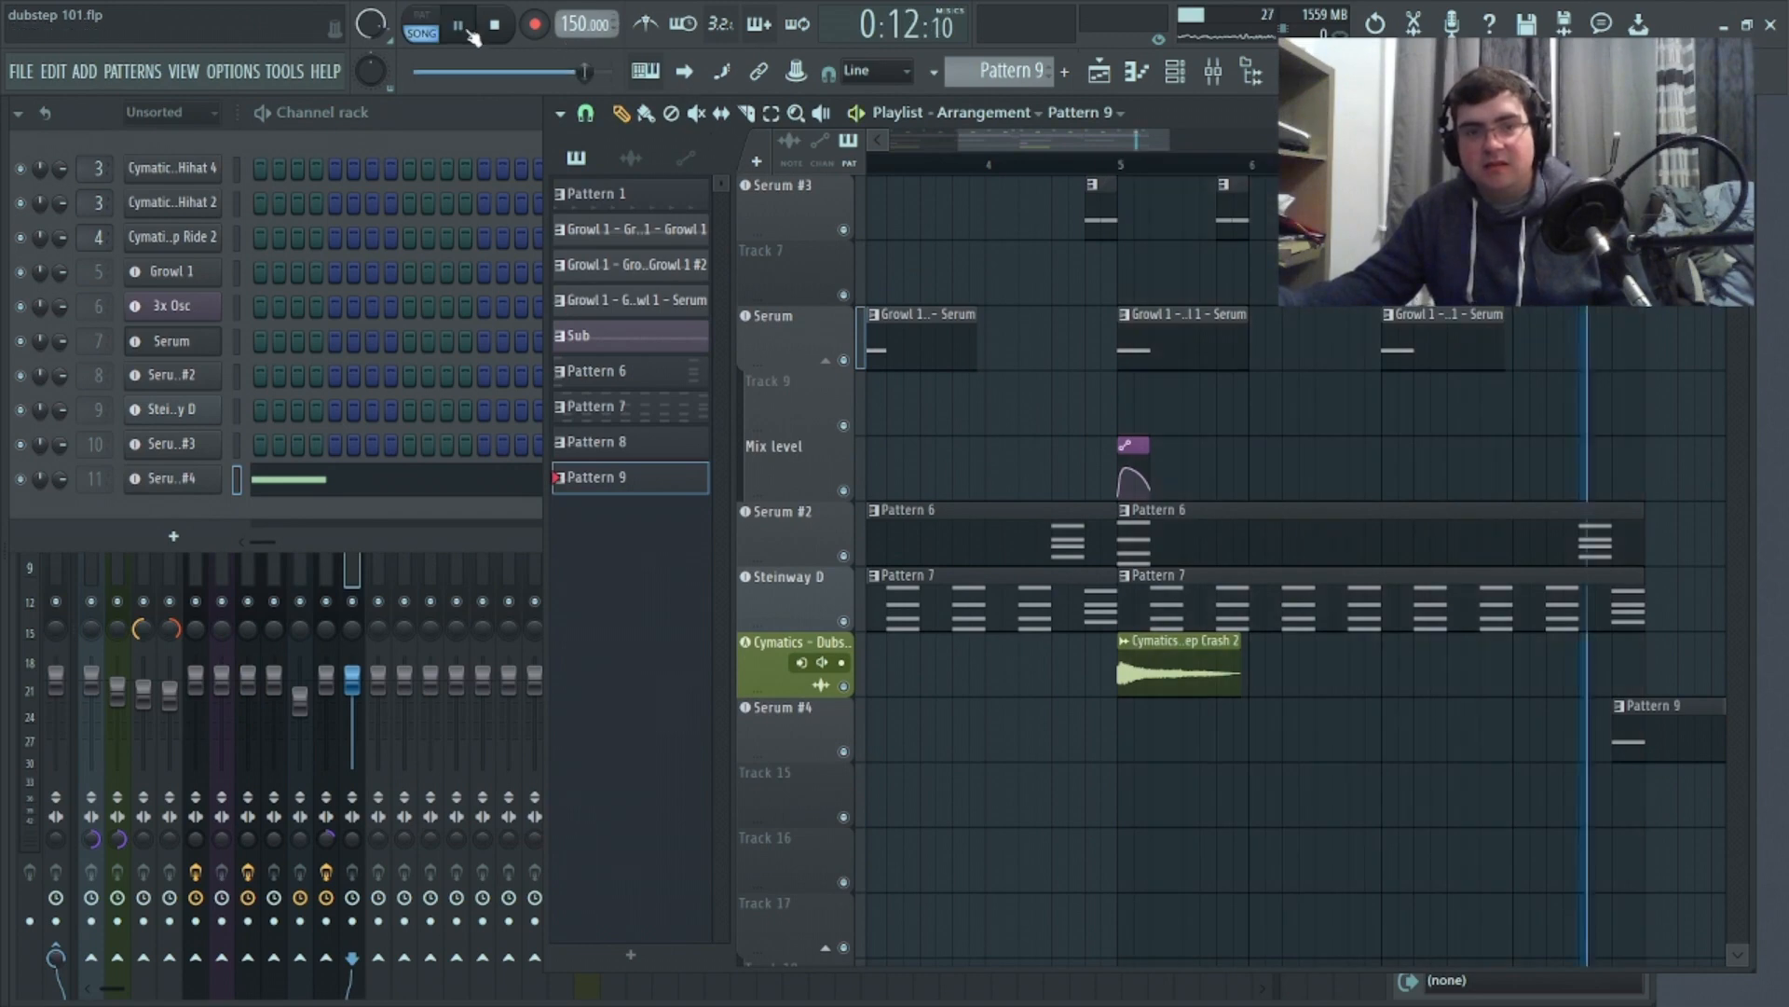
click(469, 28)
key(space)
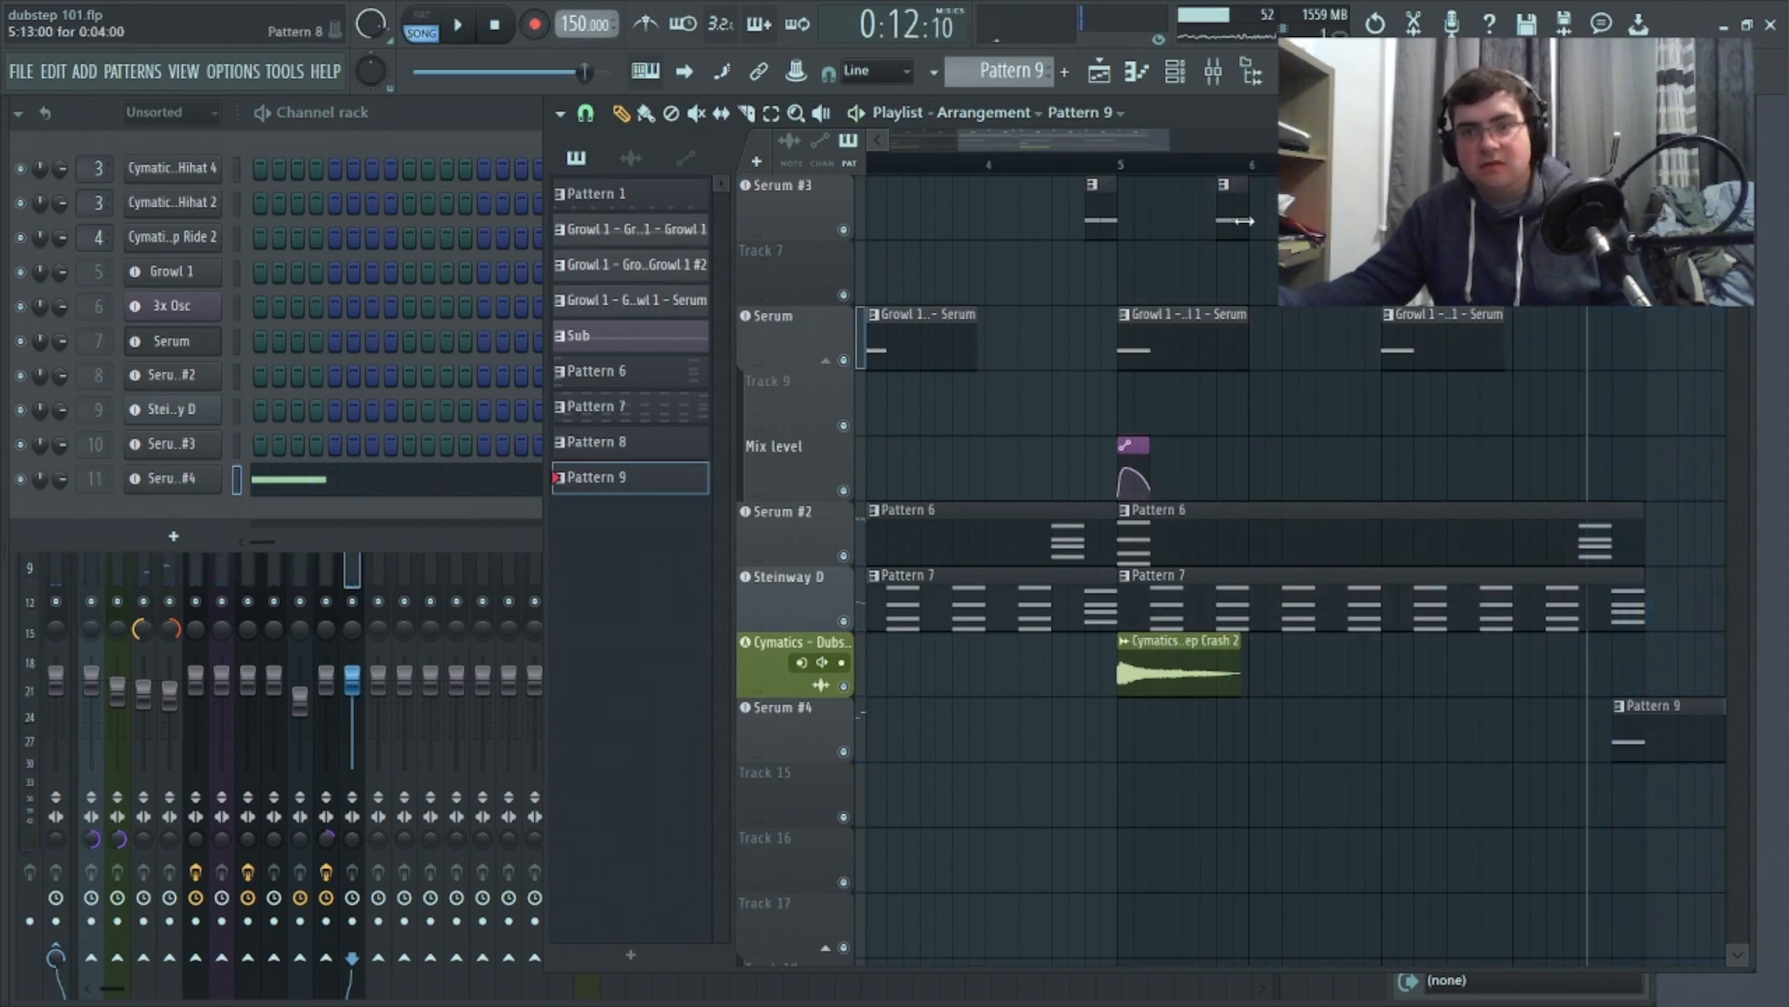
click(1200, 164)
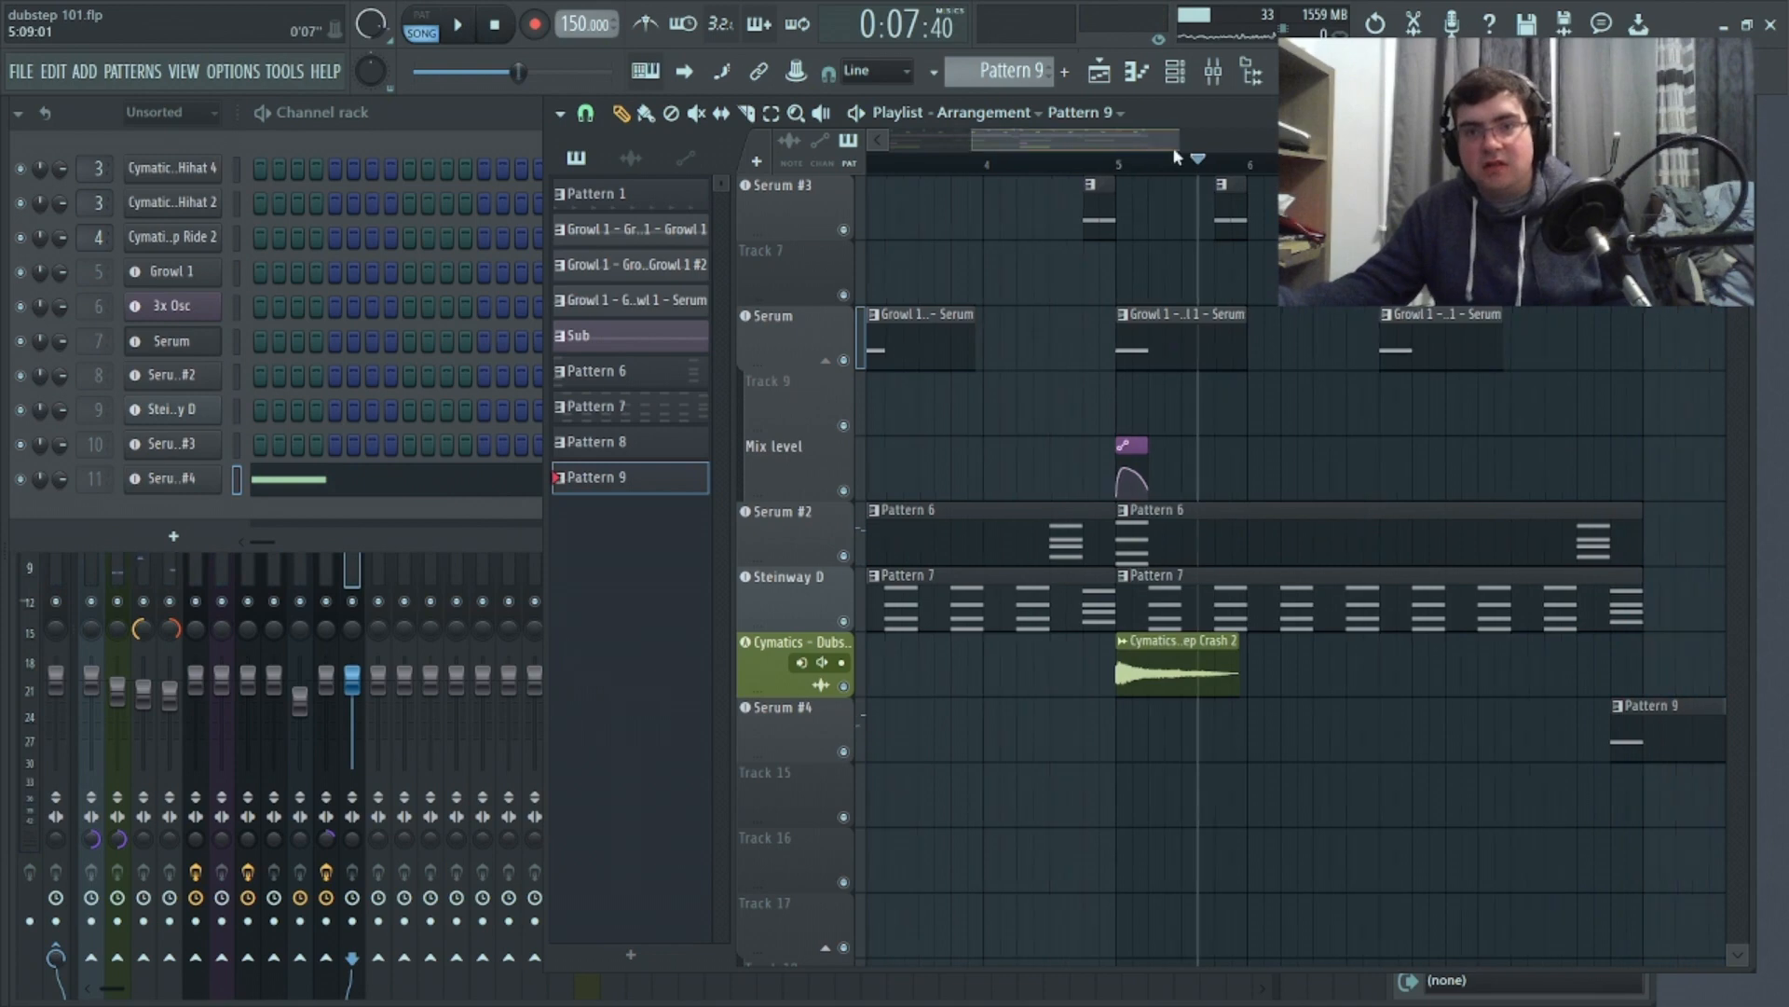
Trim the Pattern 9 clip on the Serum #4 track to one beat, ending at the close of bar 8
drag(1153, 149, 1226, 151)
drag(1442, 705, 1354, 706)
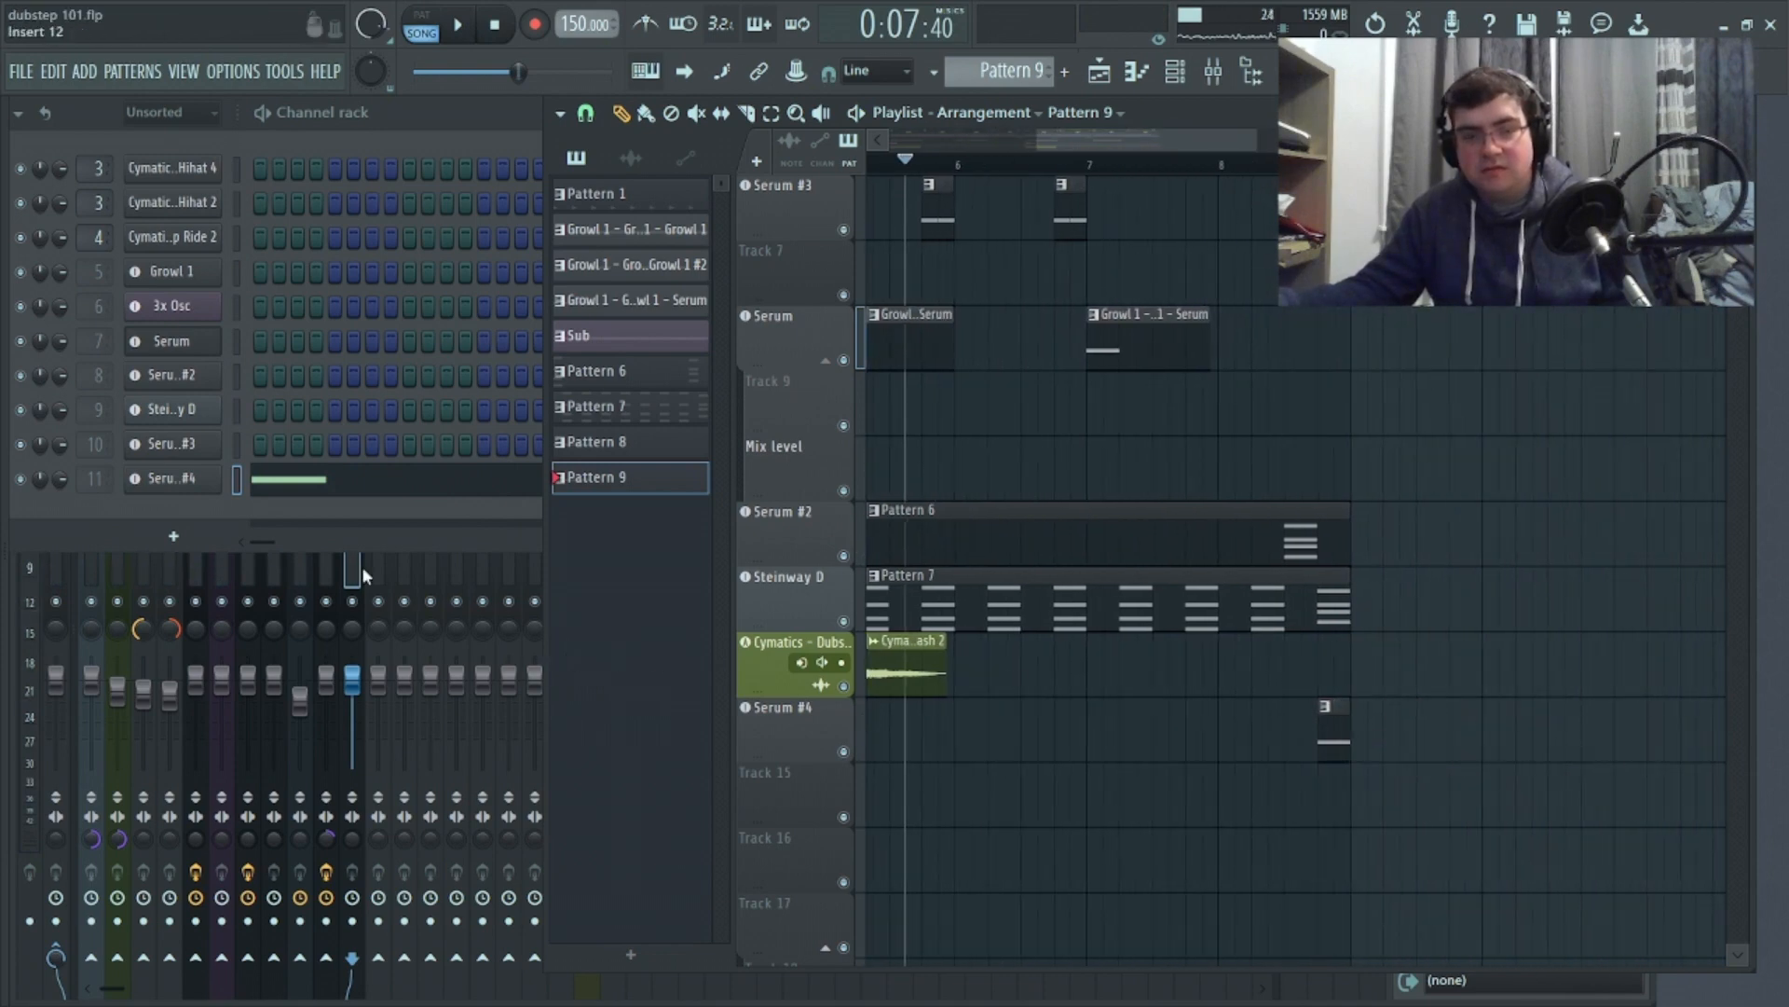
Route the Serum #4 mixer track to the Sidechain Comp, Verb and Delay tracks, with the Delay send at 11%
click(355, 565)
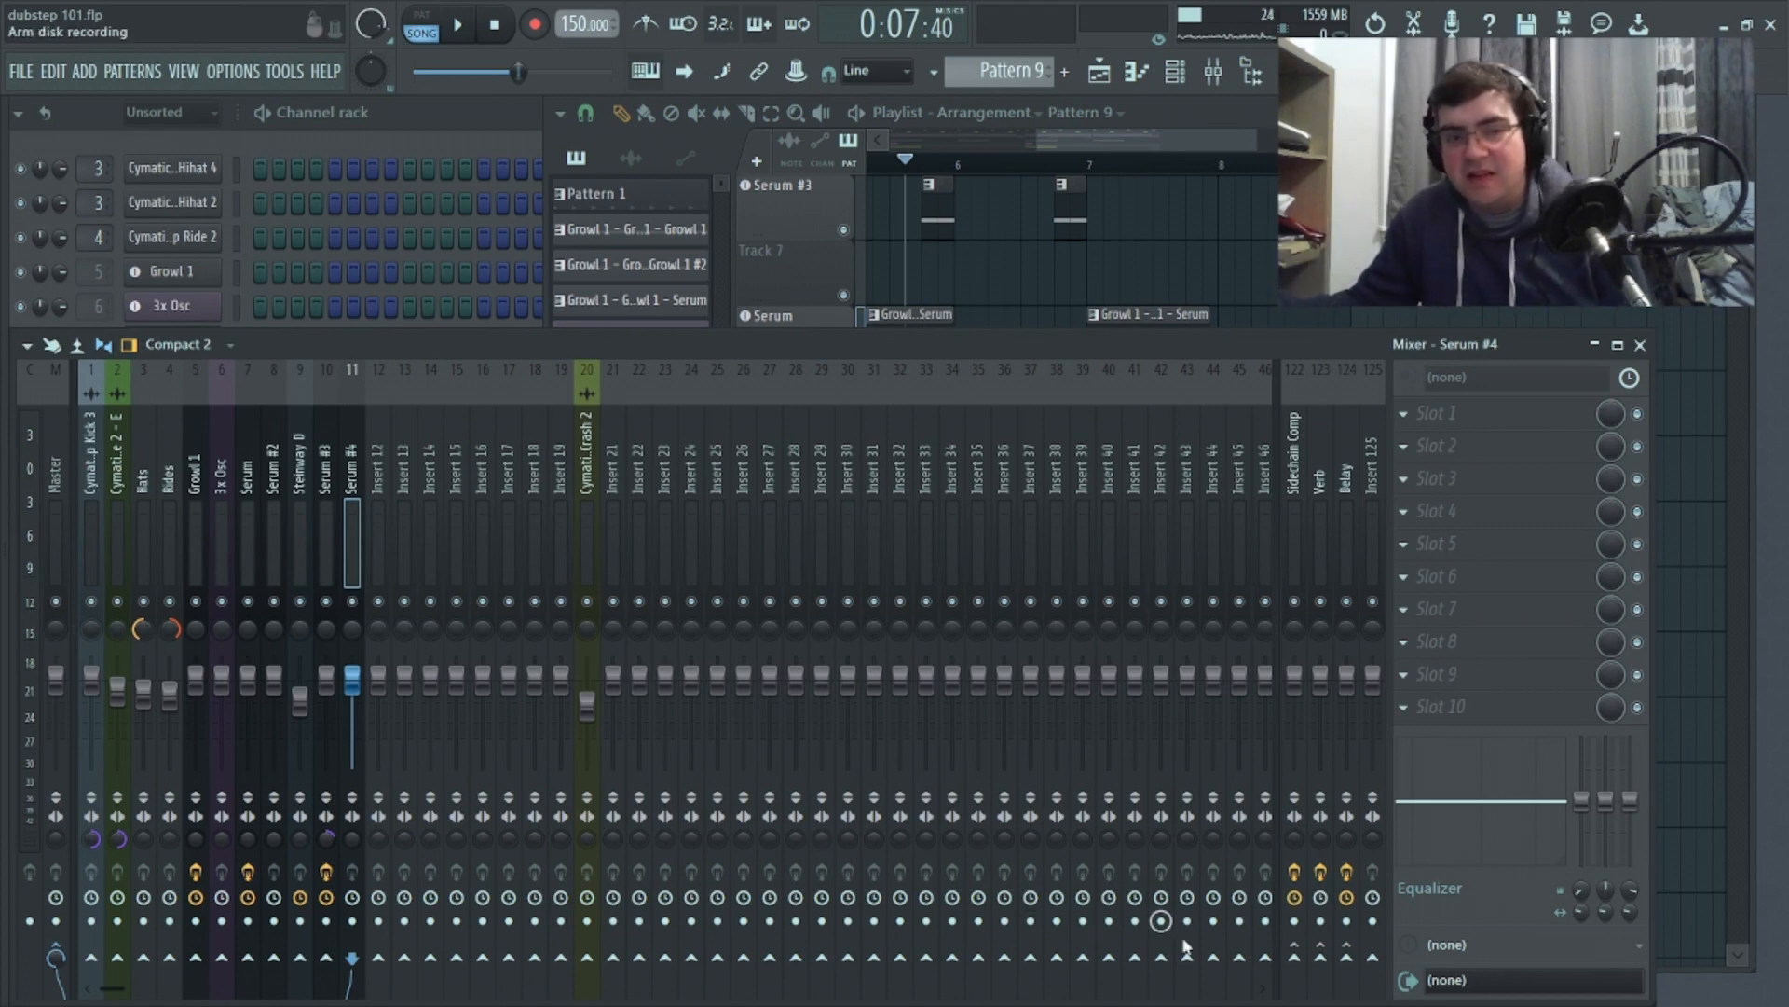
right_click(1294, 957)
click(1352, 932)
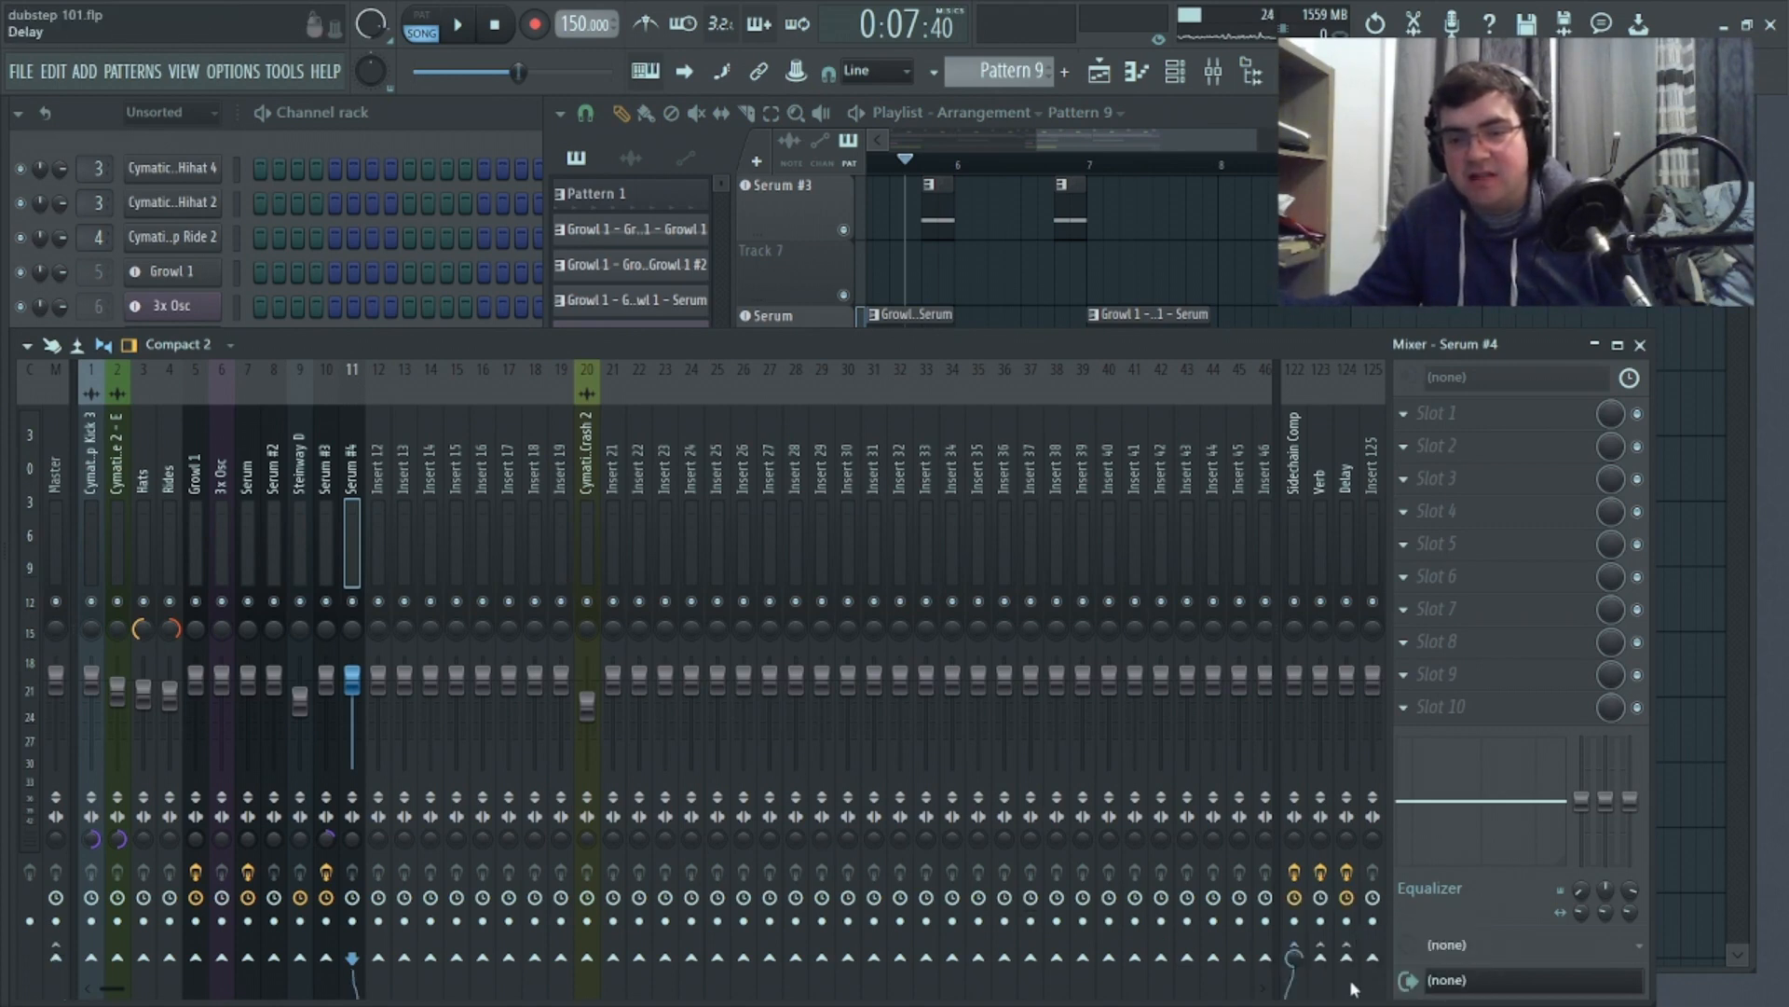
click(1321, 959)
click(1347, 957)
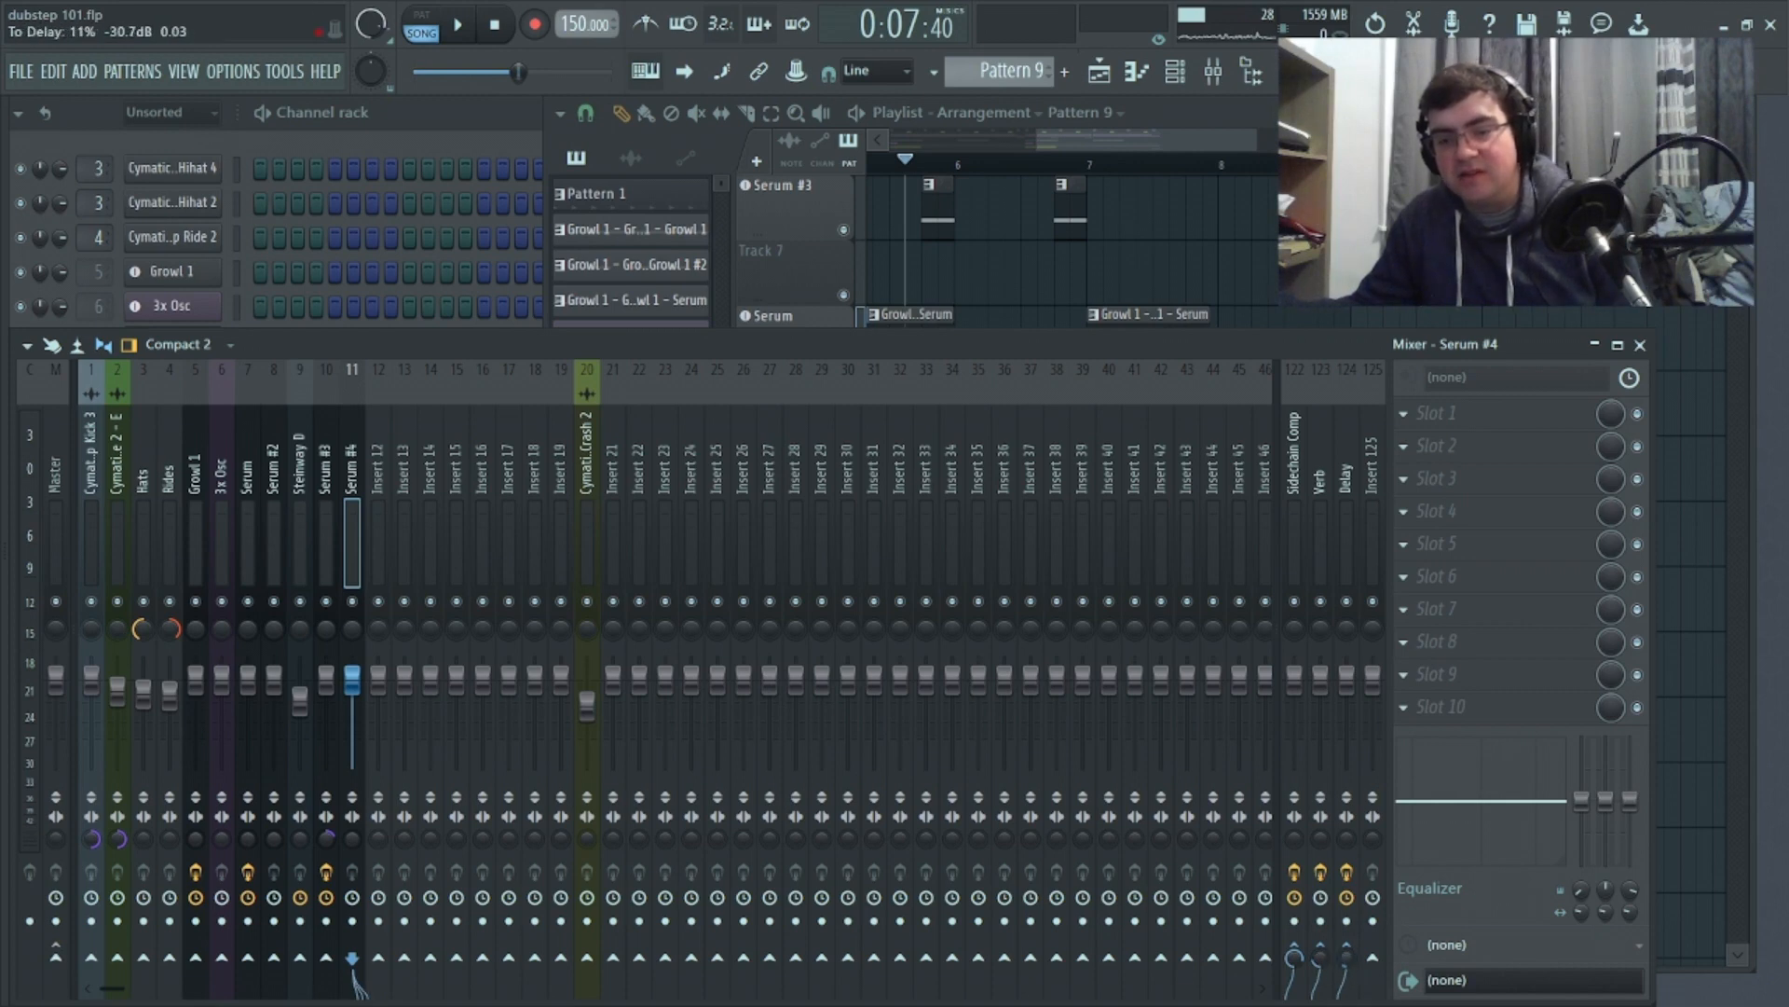
Play the song from the start and set the Serum #3 mixer track's stereo separation to 61% merged
drag(1225, 139, 500, 211)
click(497, 25)
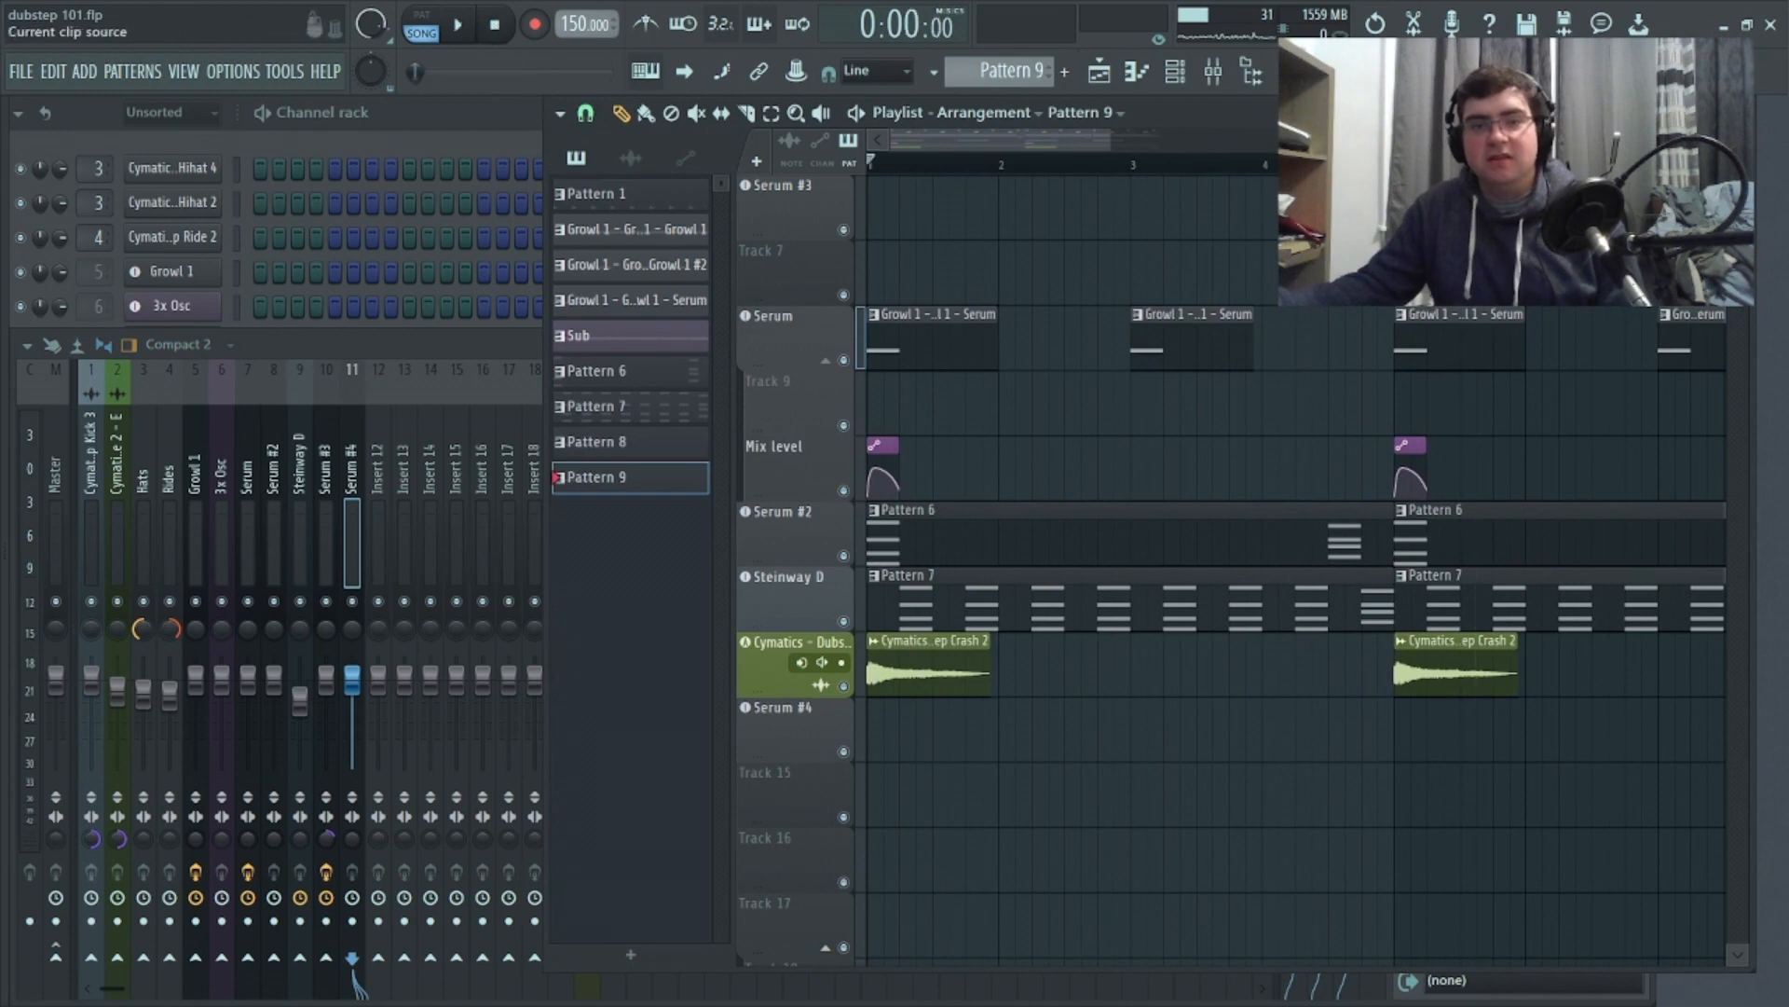
scroll(1295, 574, up, 3)
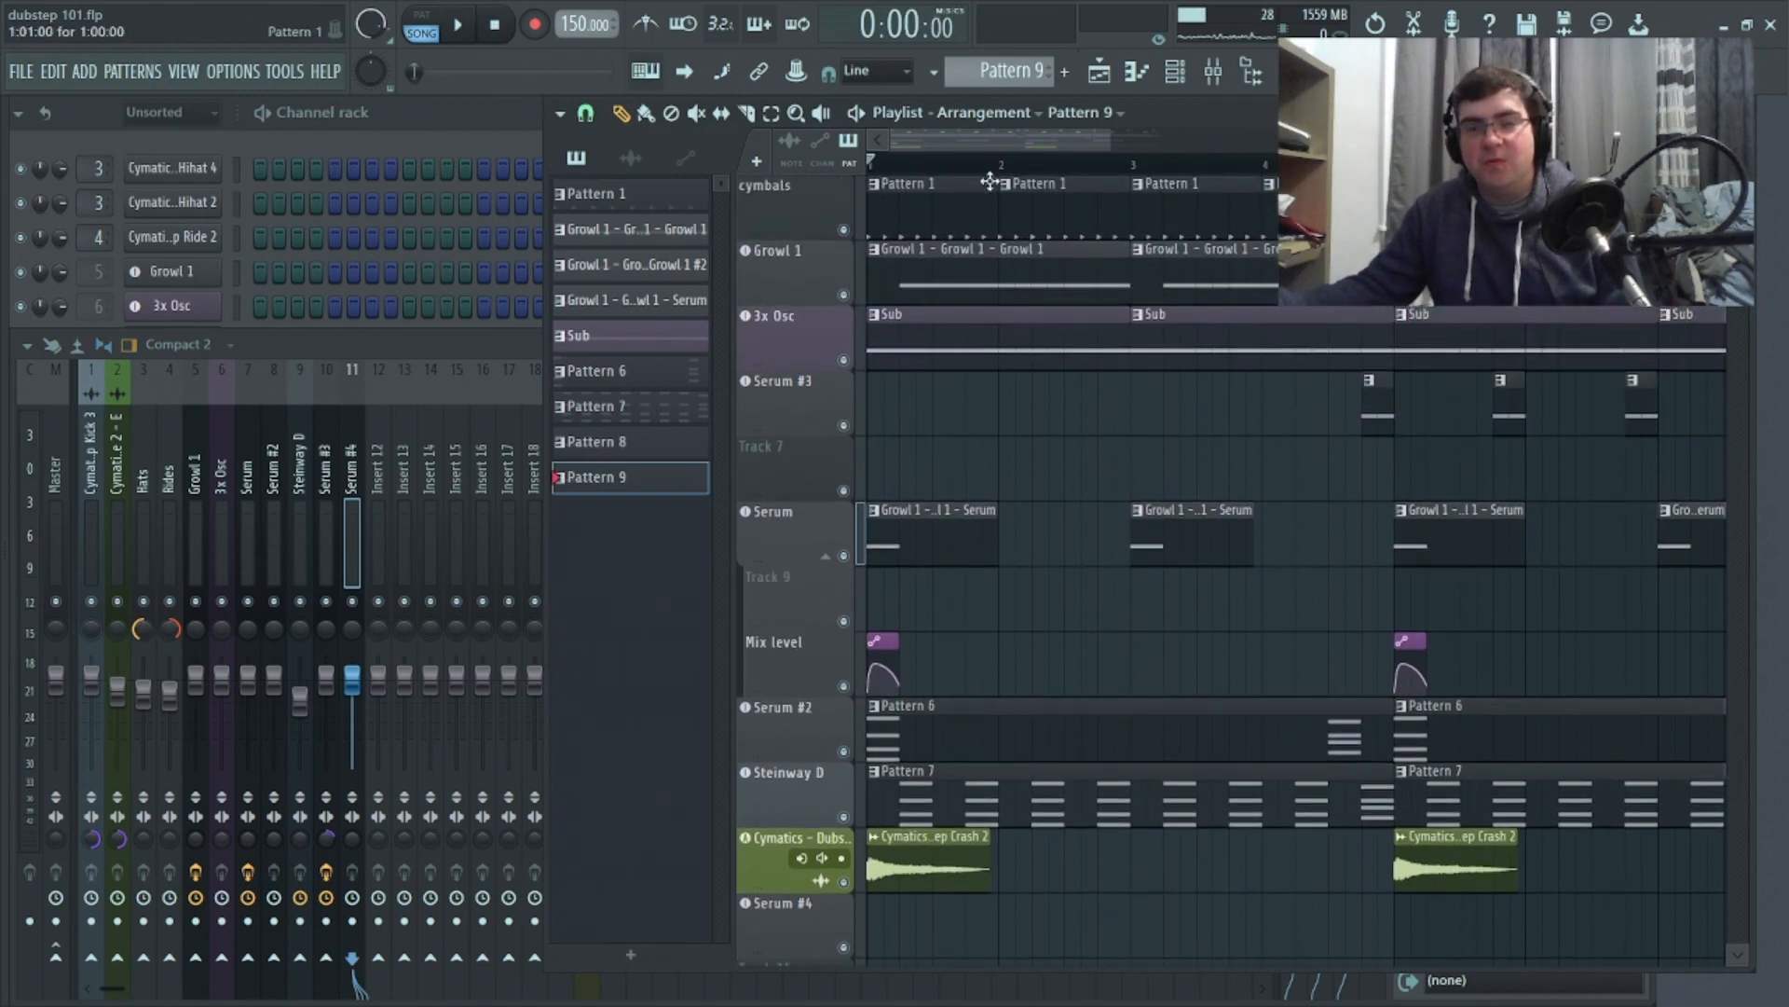
drag(1107, 142, 1211, 142)
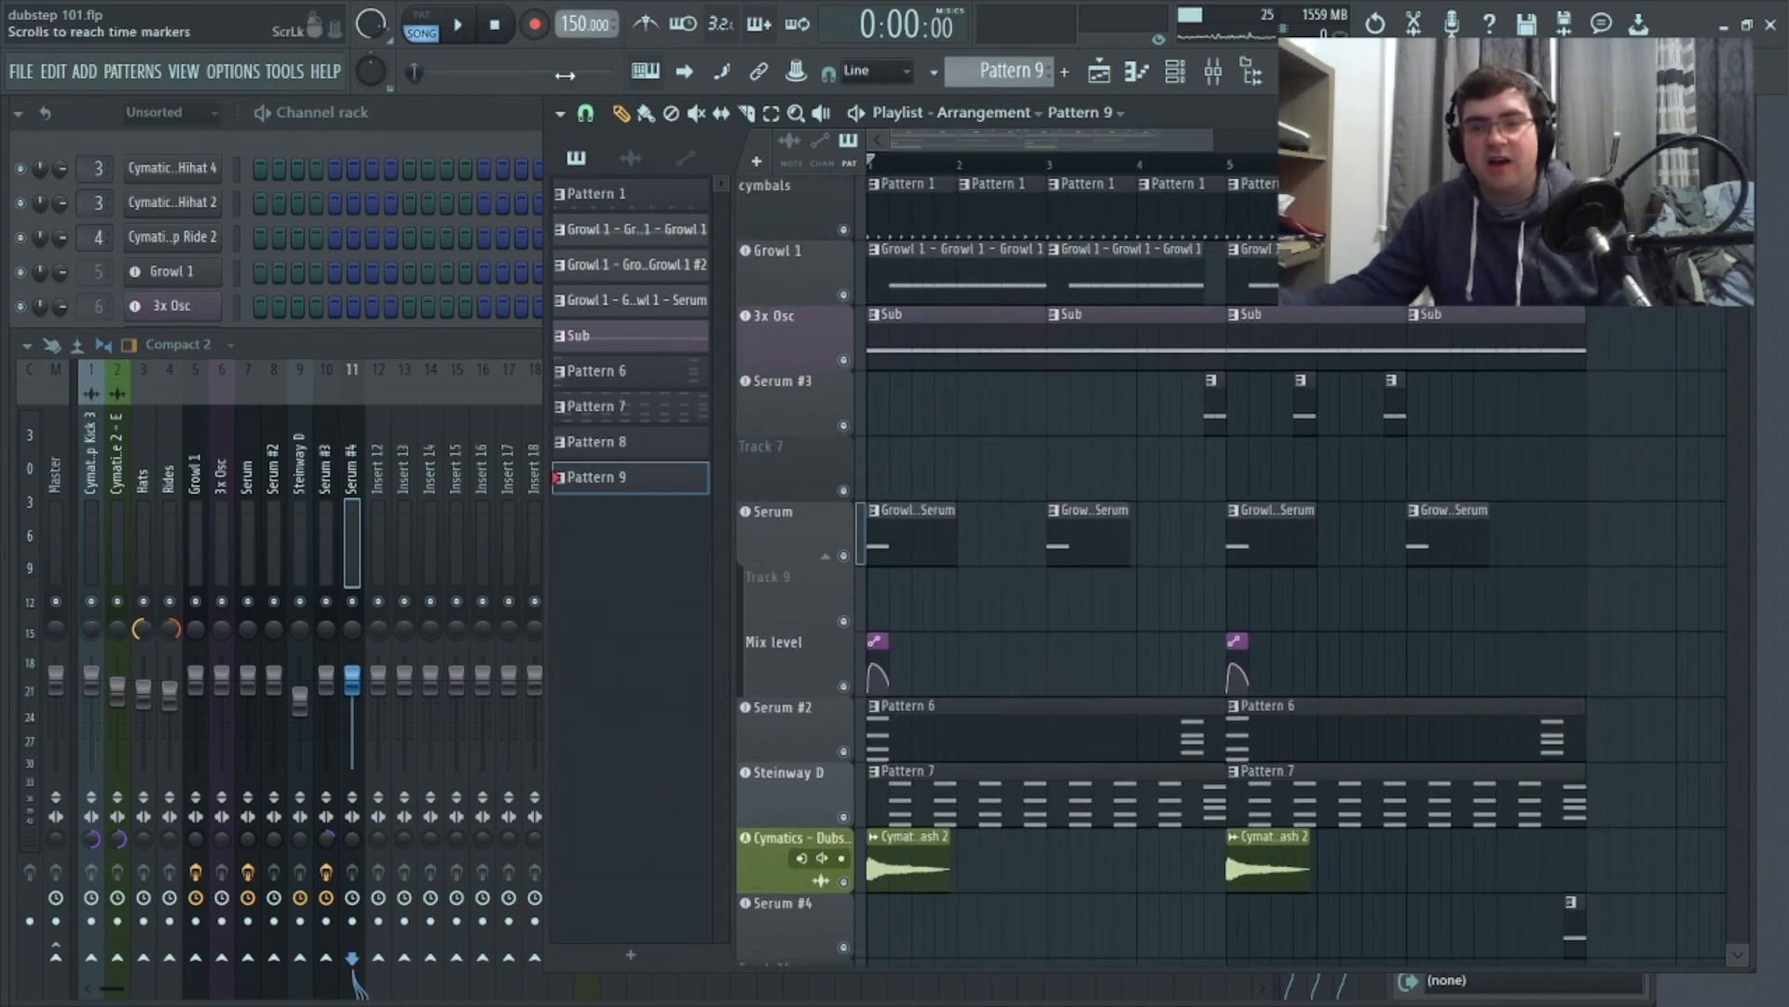
click(460, 30)
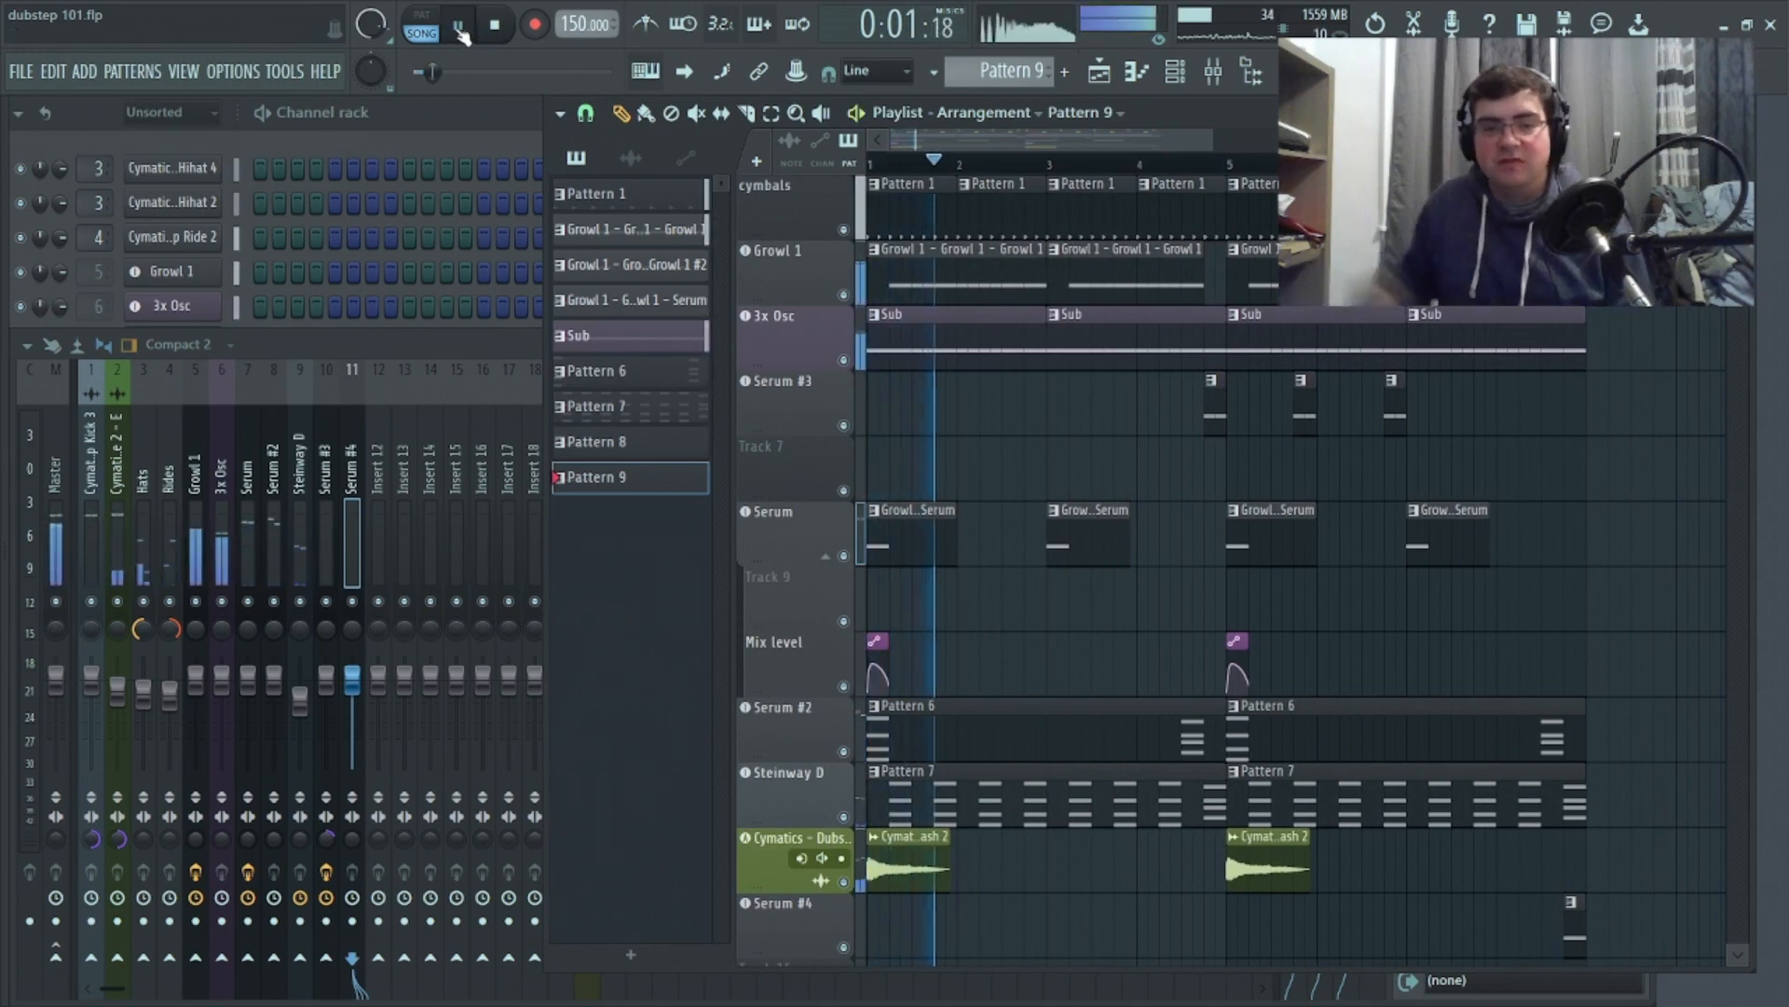
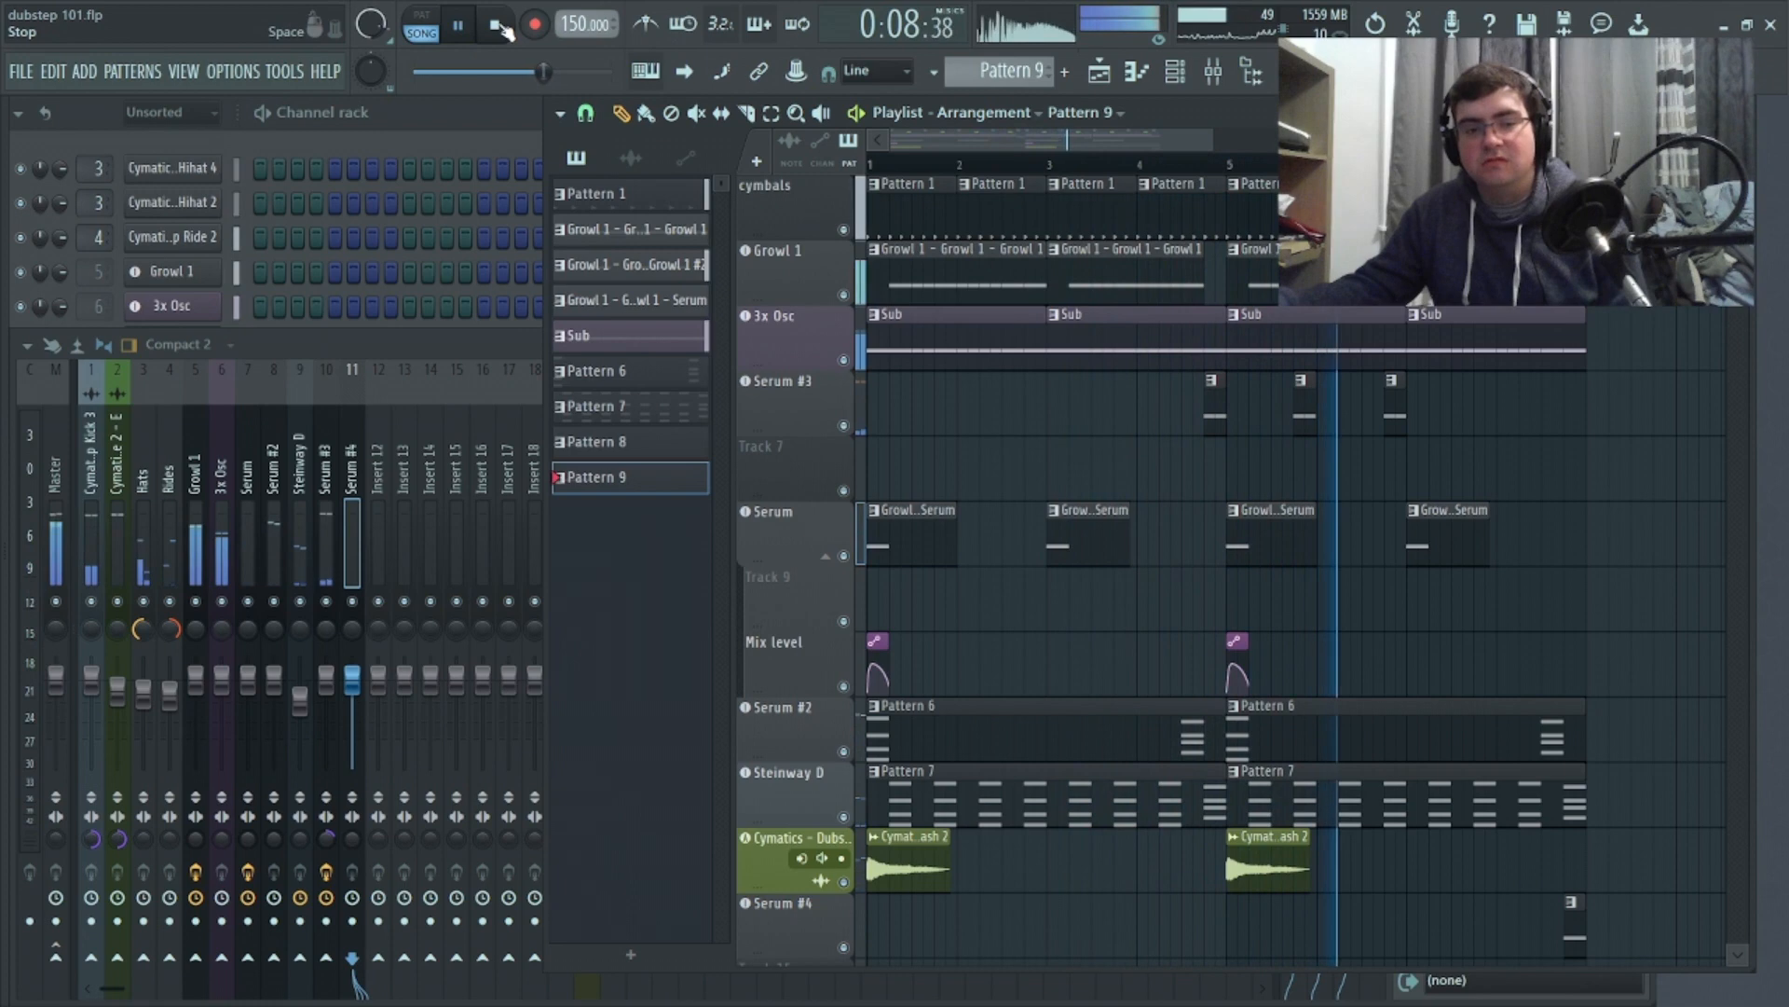
drag(328, 840, 328, 822)
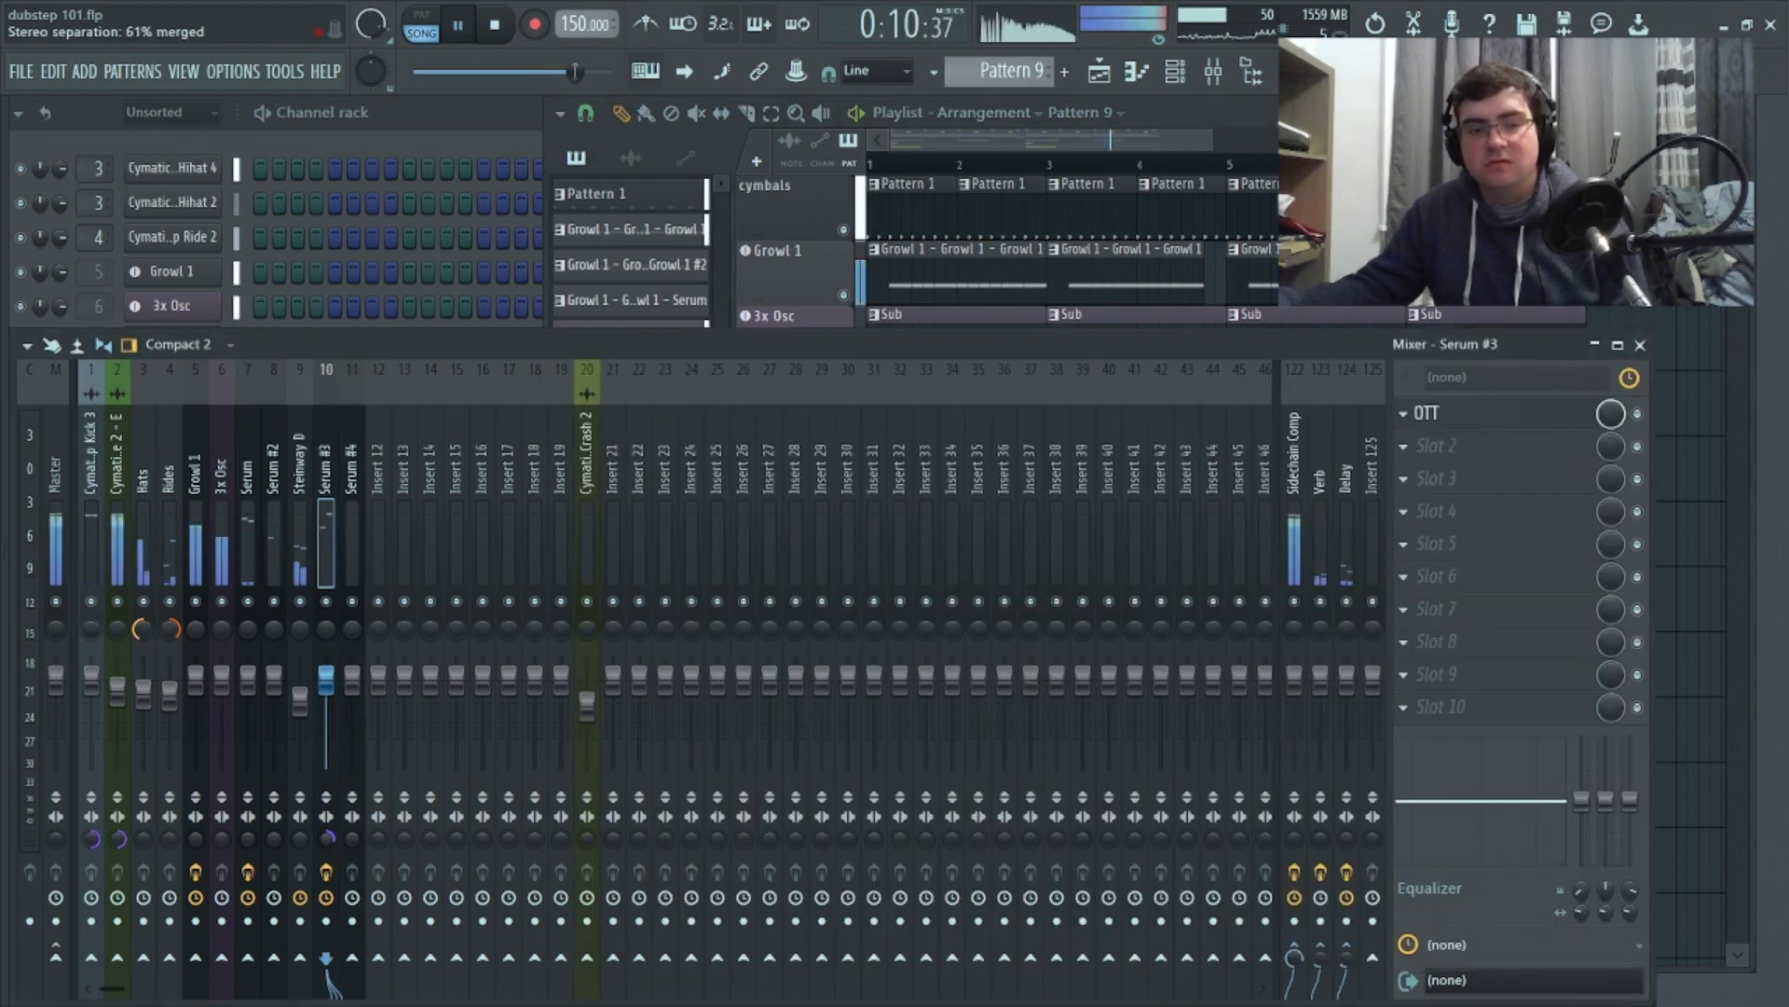
click(497, 26)
Load OTT into the first effect slot of the Serum #4 mixer track
click(343, 518)
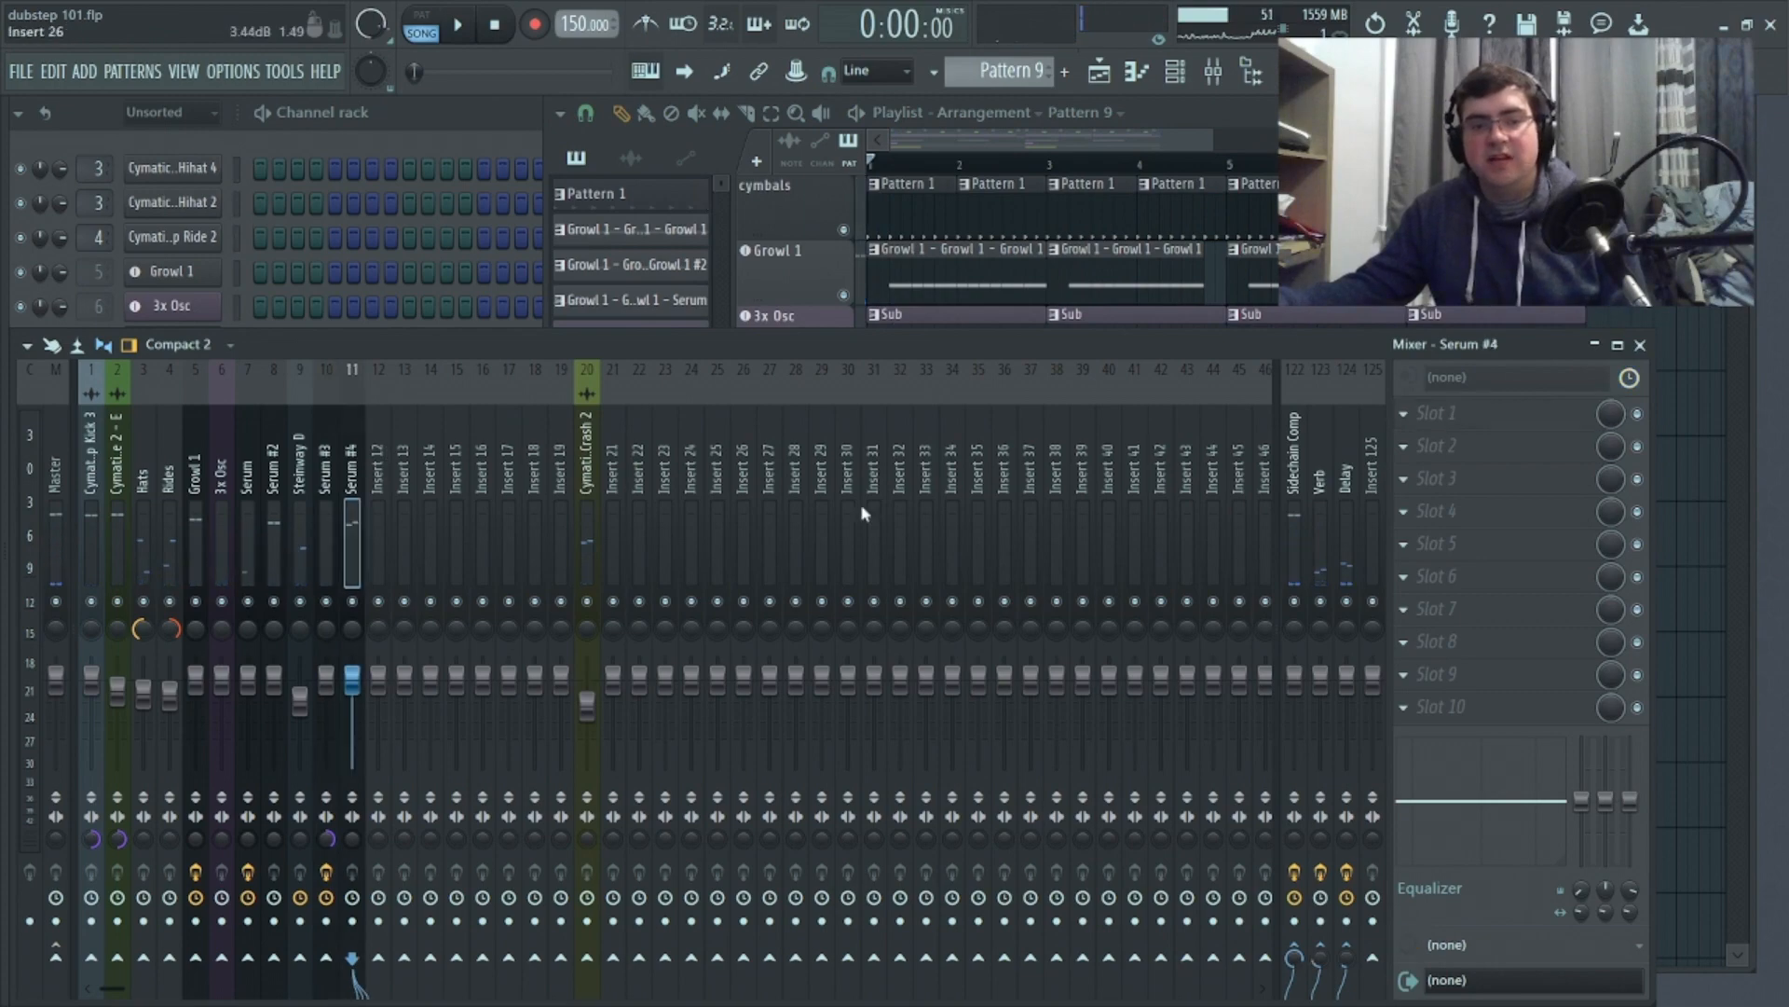
click(1499, 410)
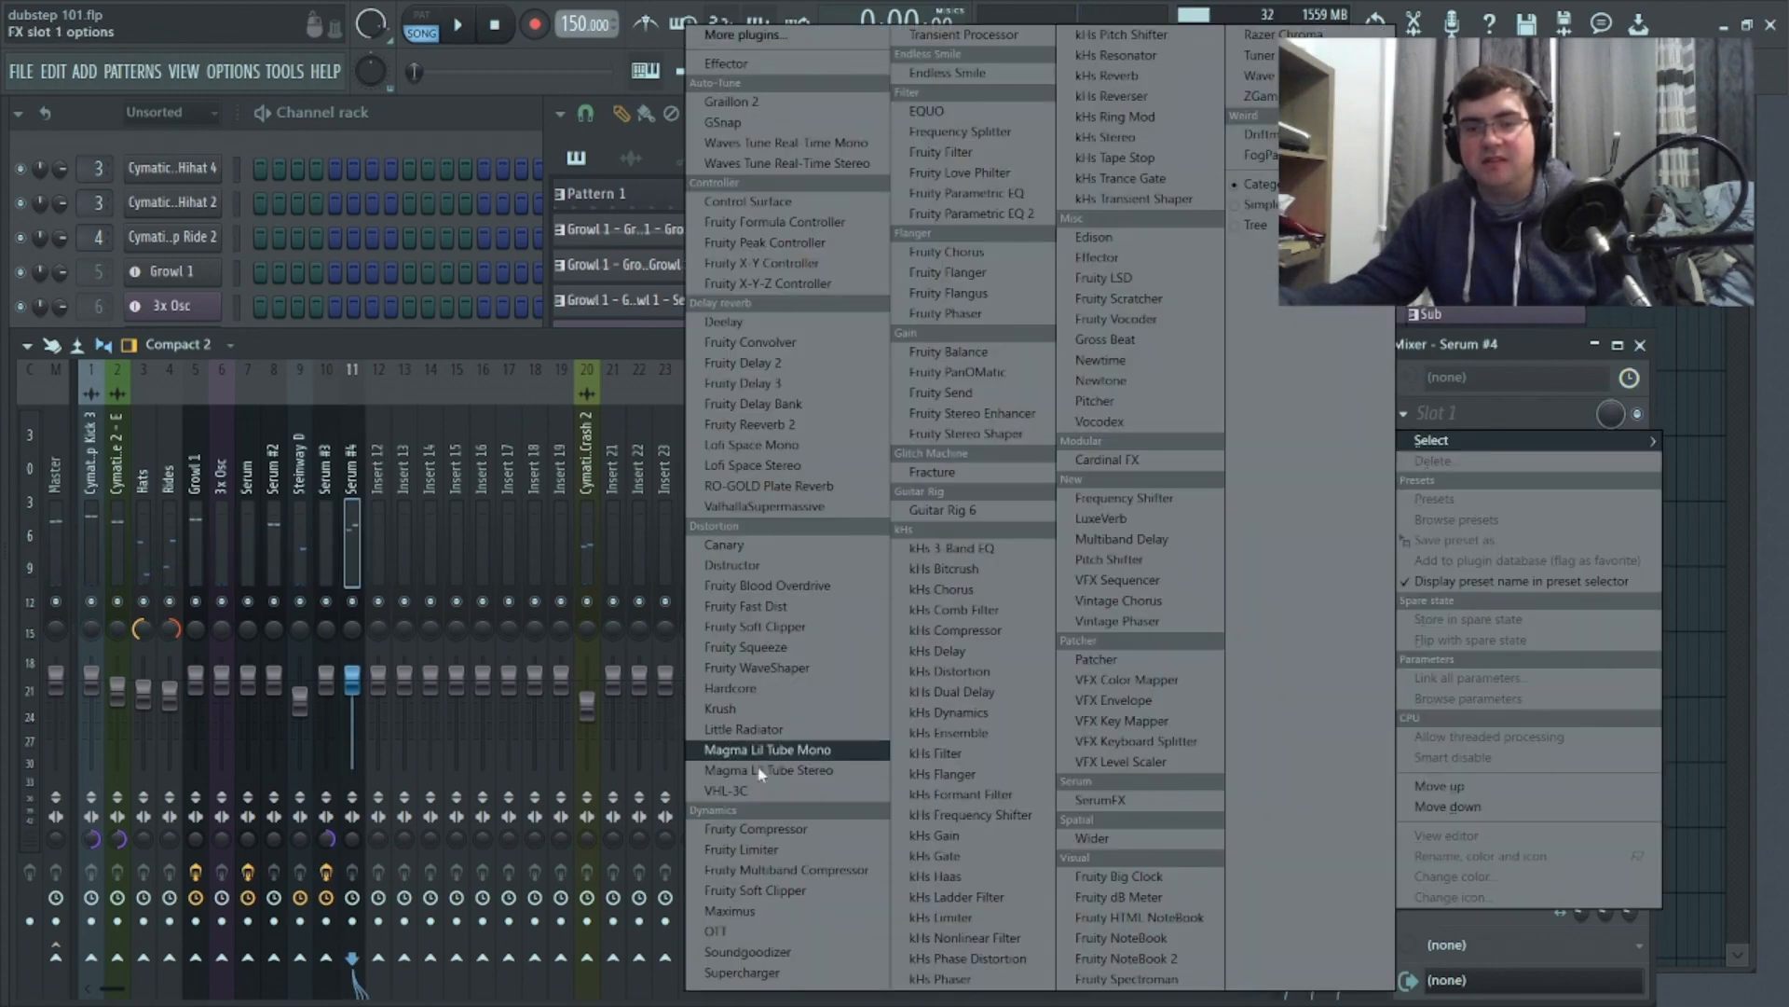
click(797, 923)
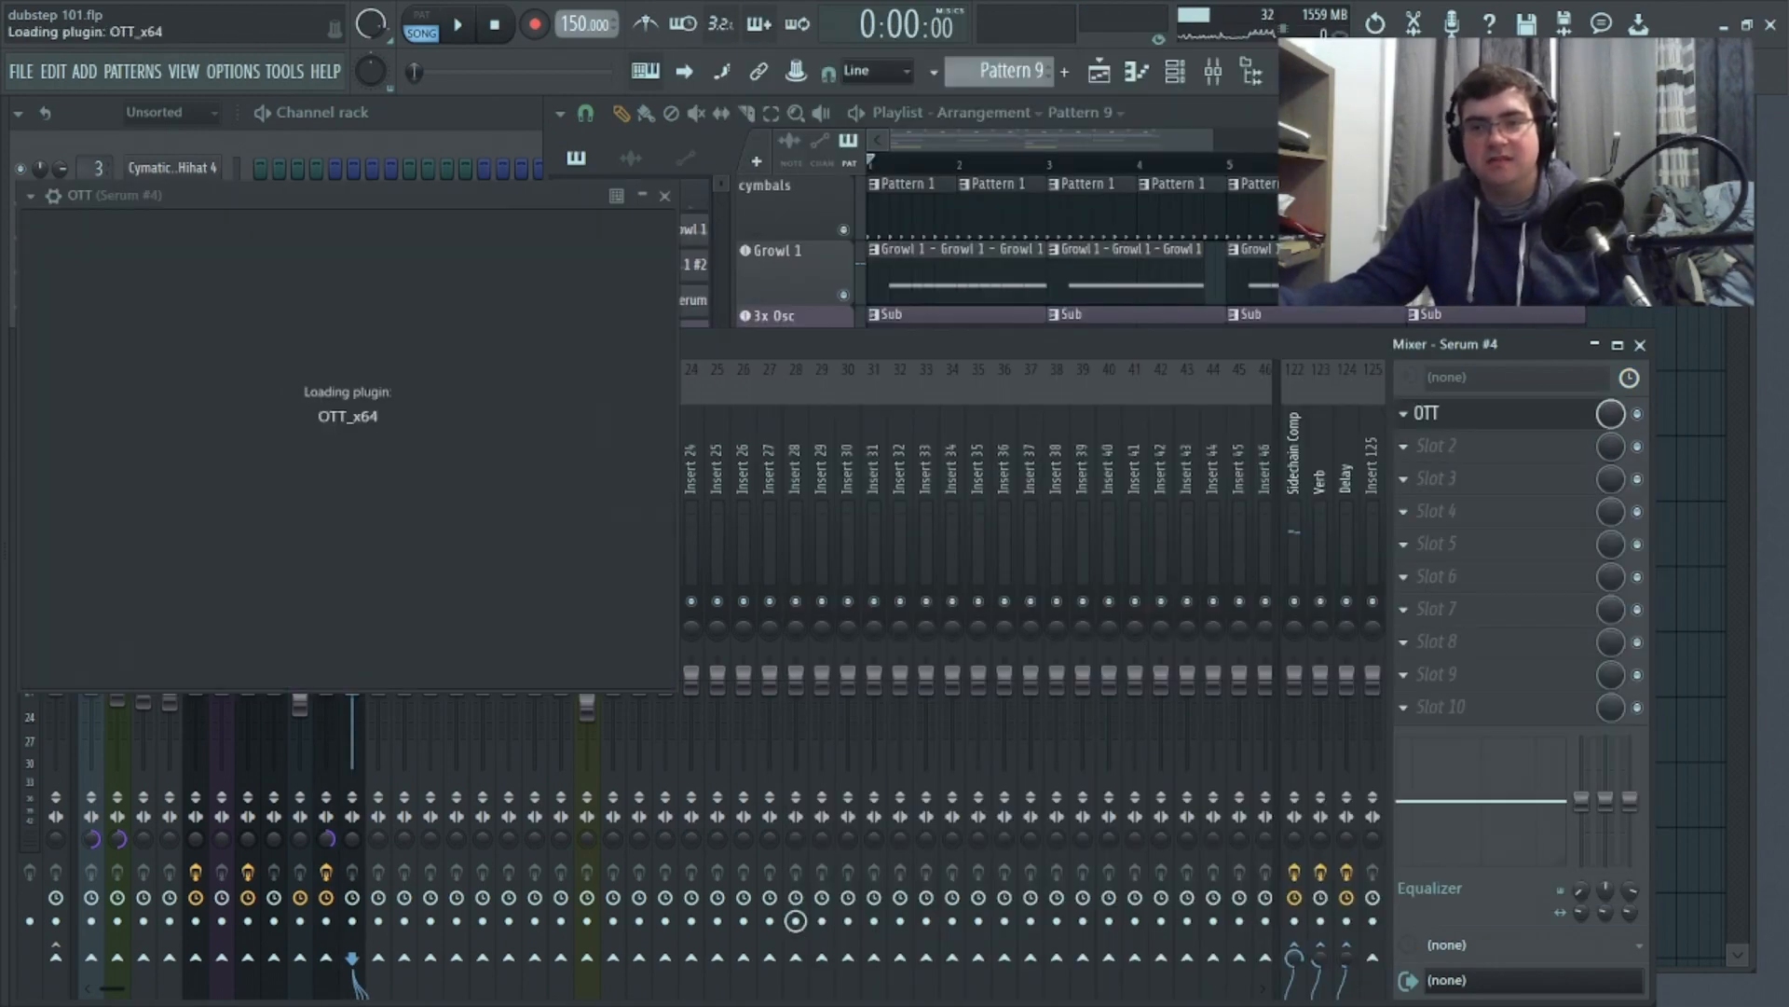
Loop bar 8 during playback and set Serum #4's OTT to 36% depth and 6.2 dB output gain
drag(1614, 932, 1502, 340)
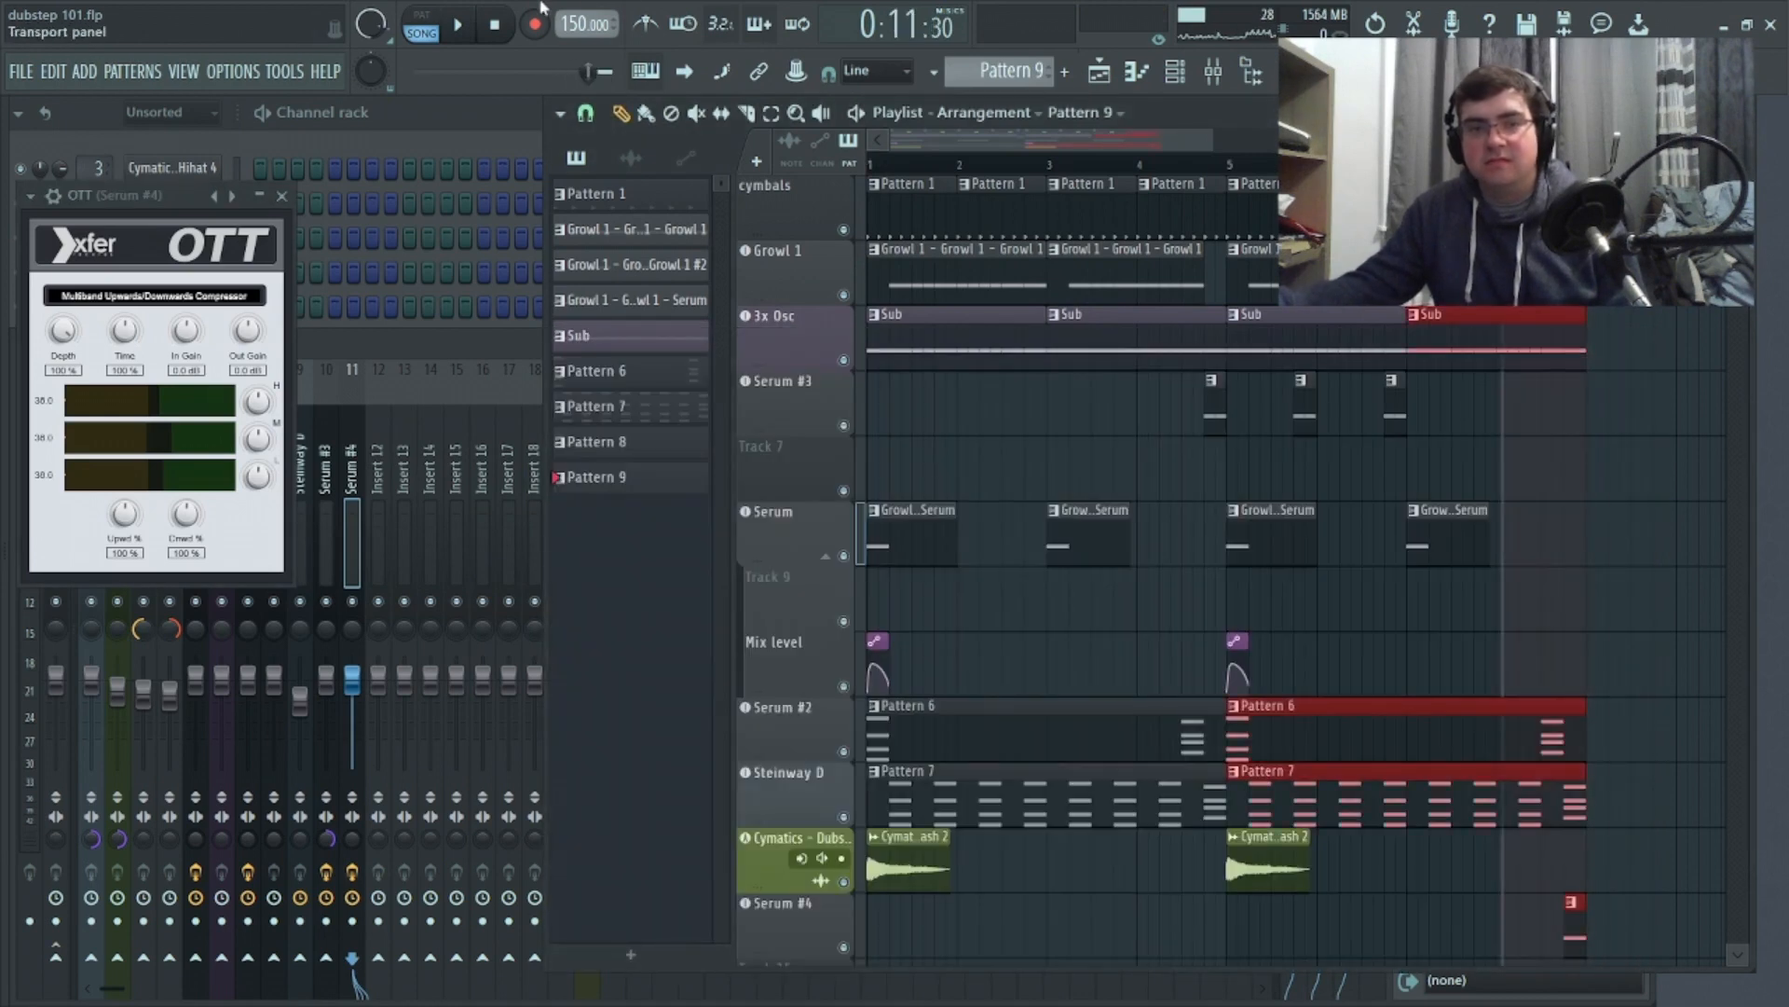
click(463, 29)
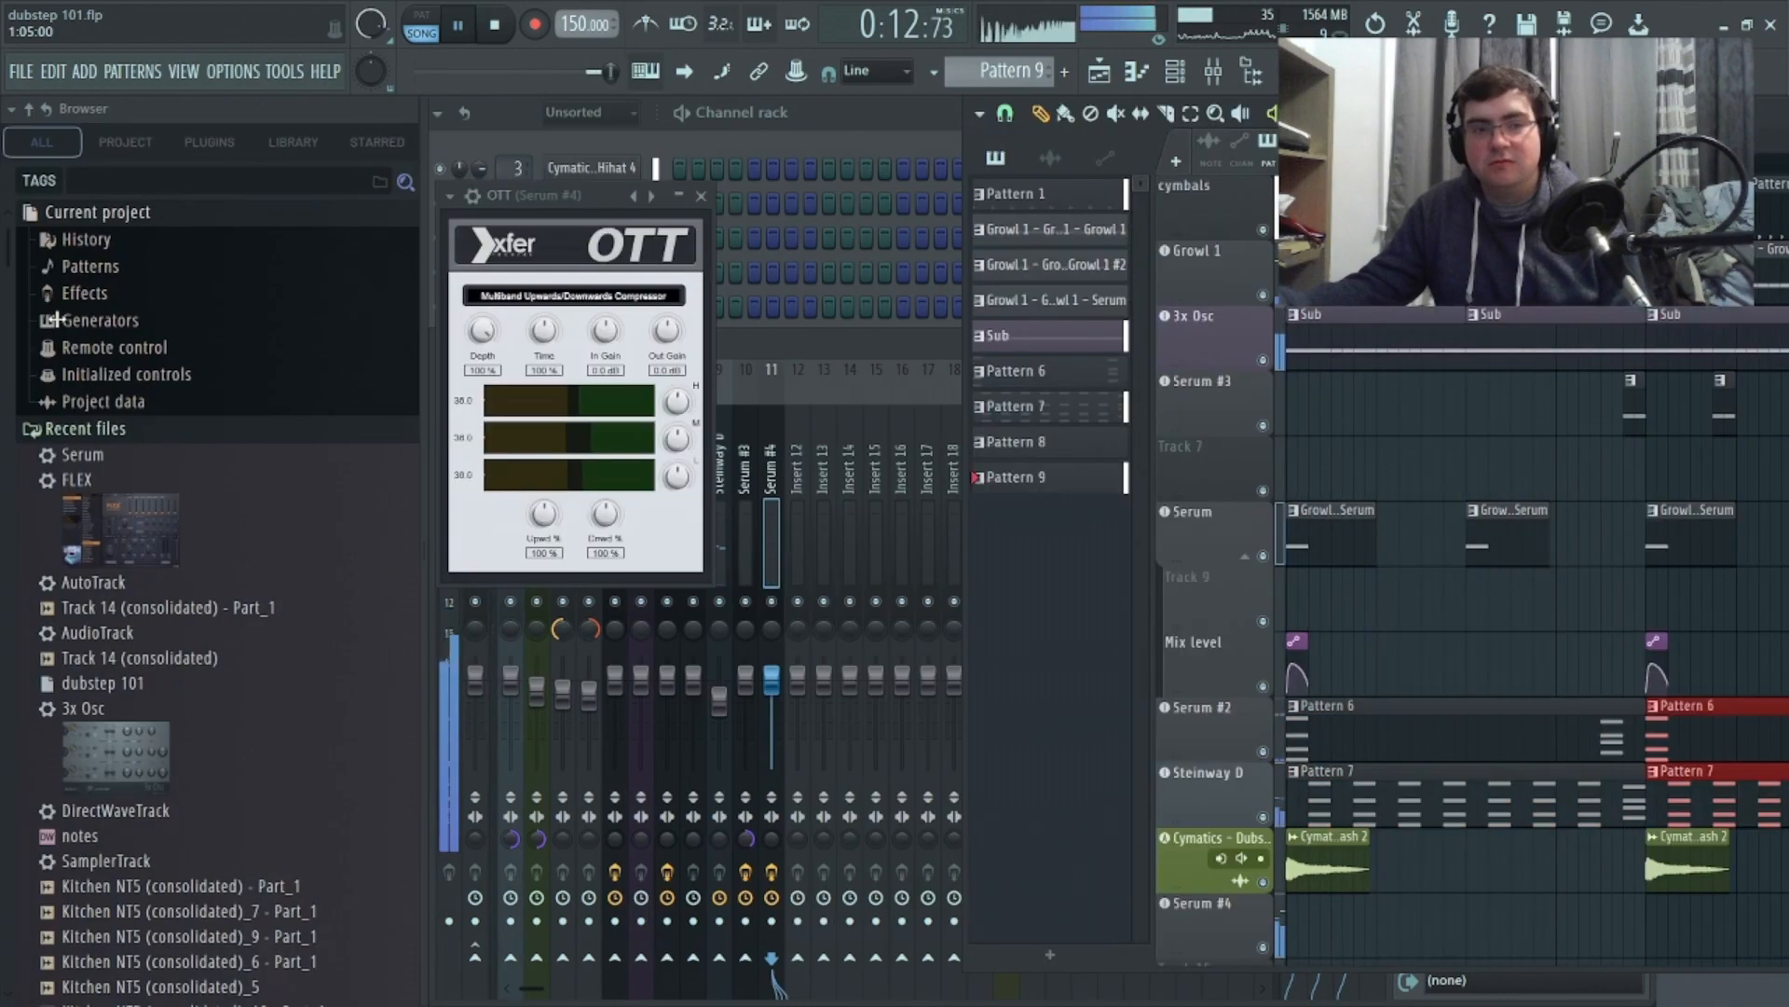
key(alt+F8)
key(alt+F8)
drag(248, 331, 249, 325)
mouse_move(126, 354)
drag(68, 336, 84, 478)
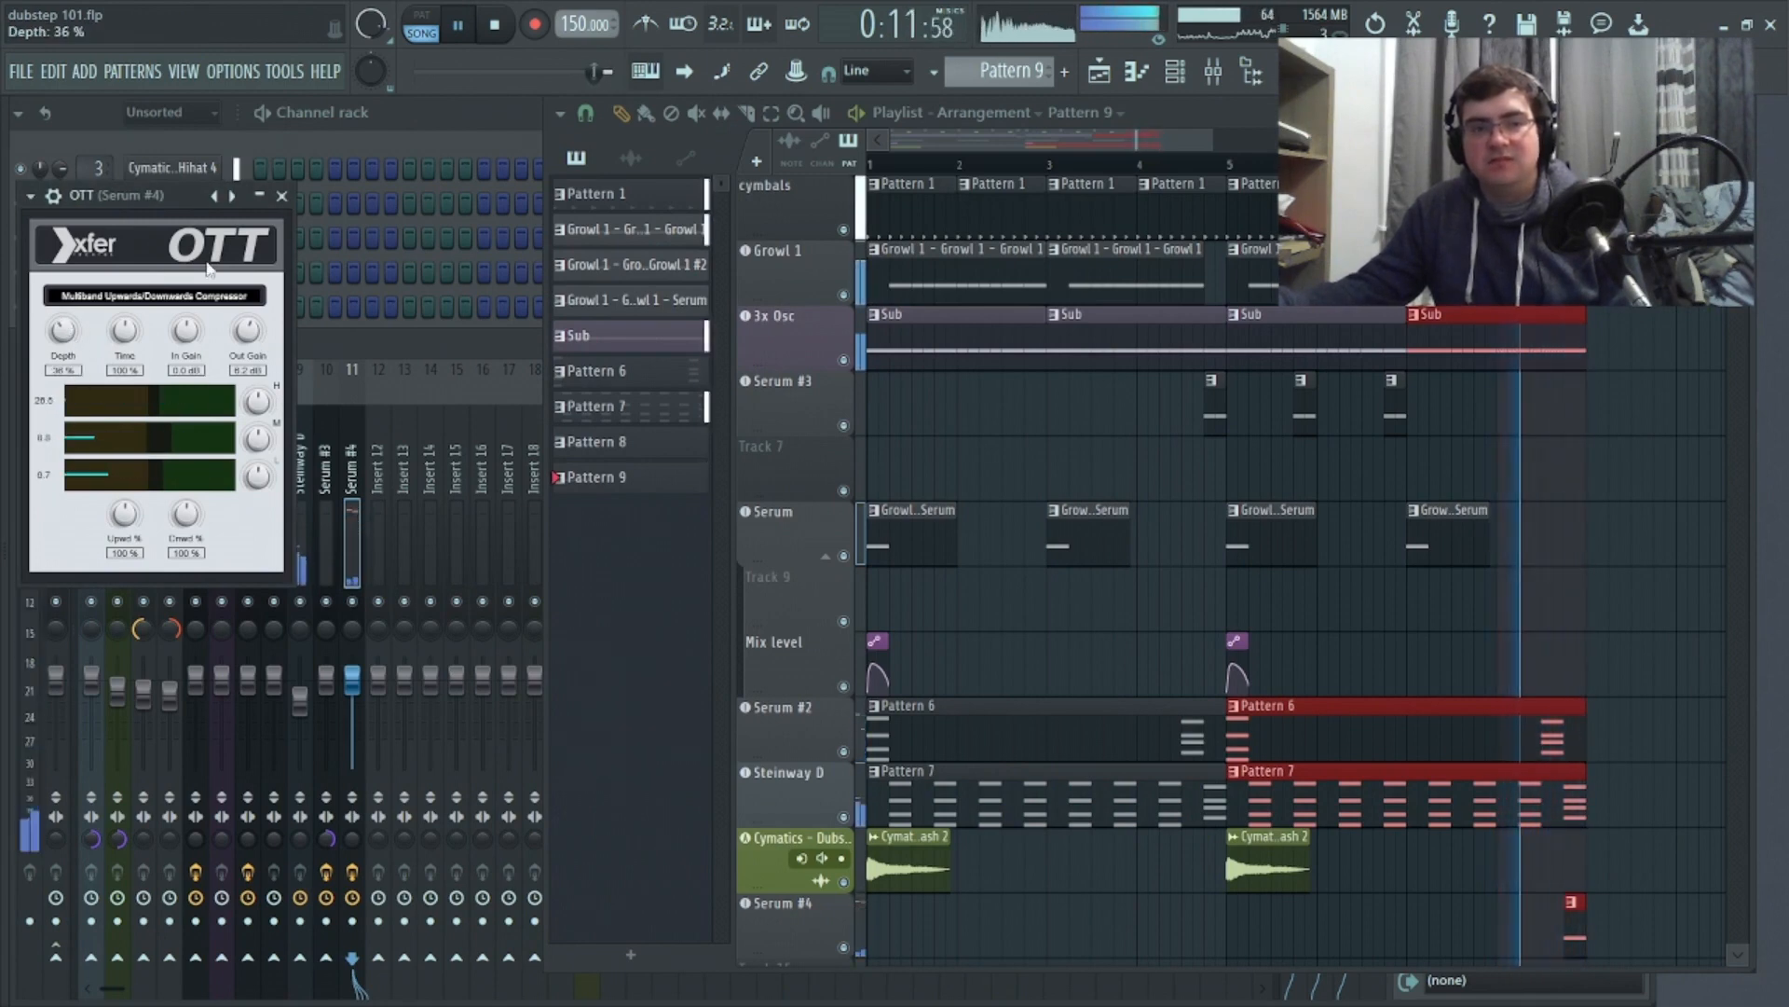
click(284, 197)
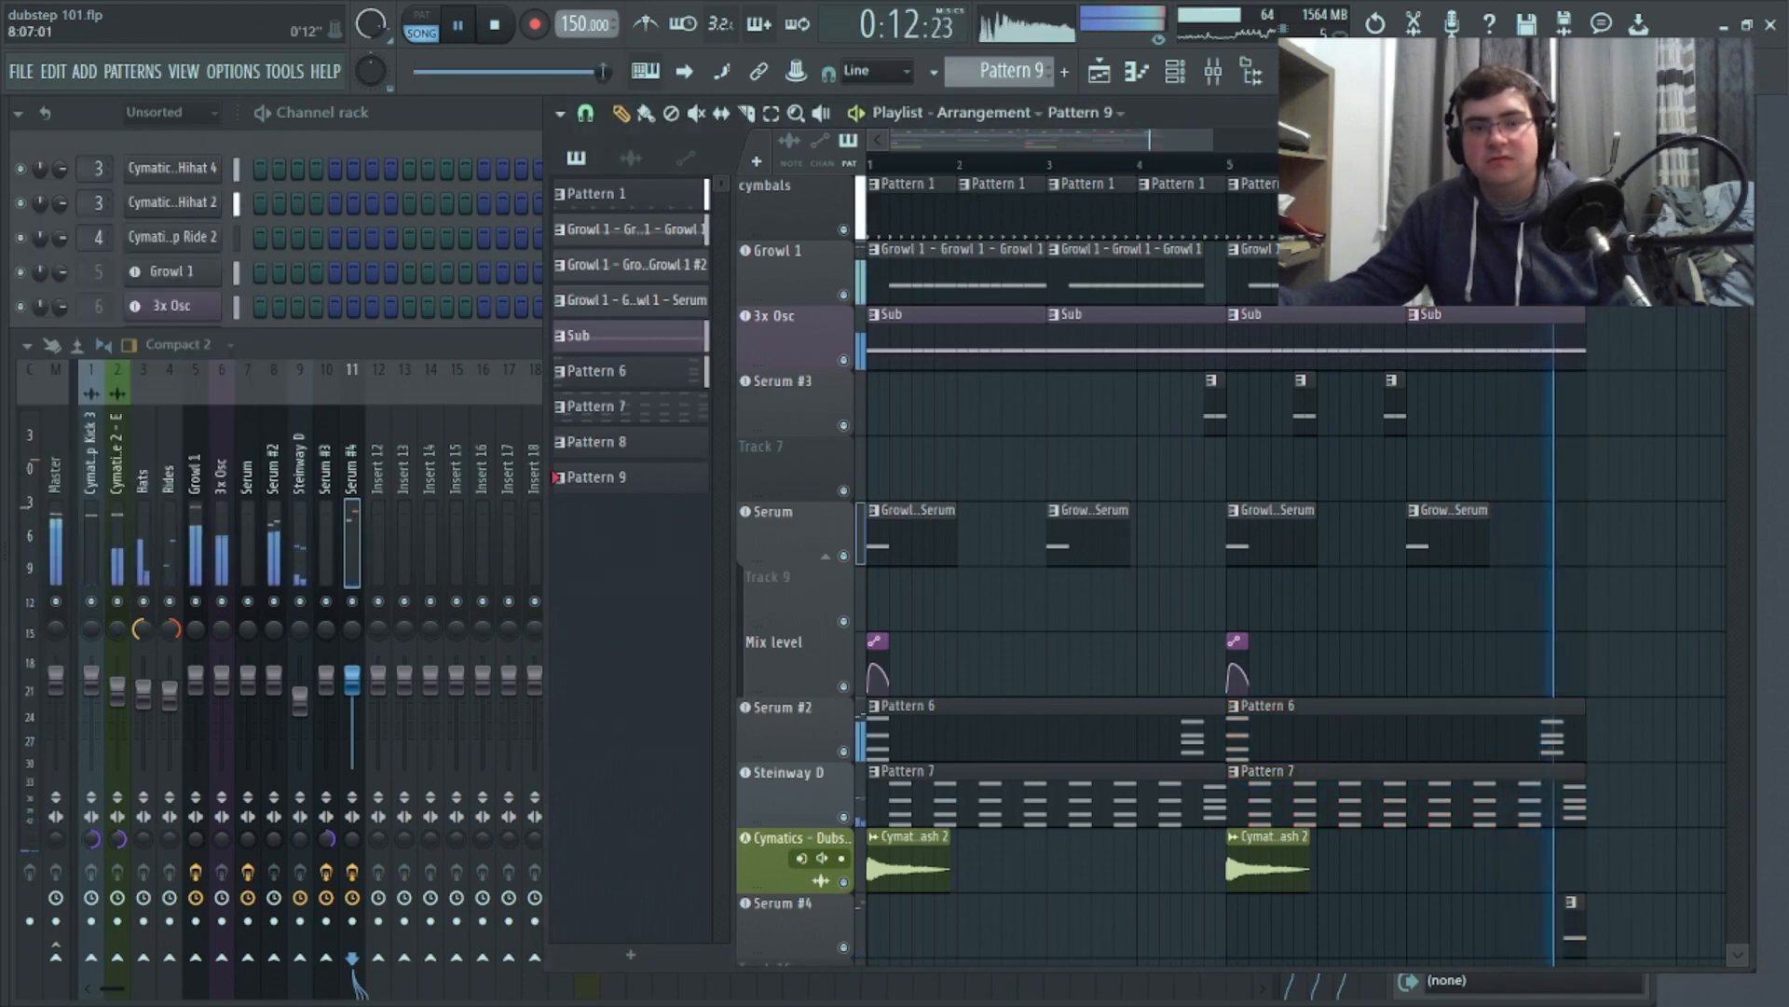
Replay the song from the beginning to check the Serum #4 hit in the mix
click(500, 37)
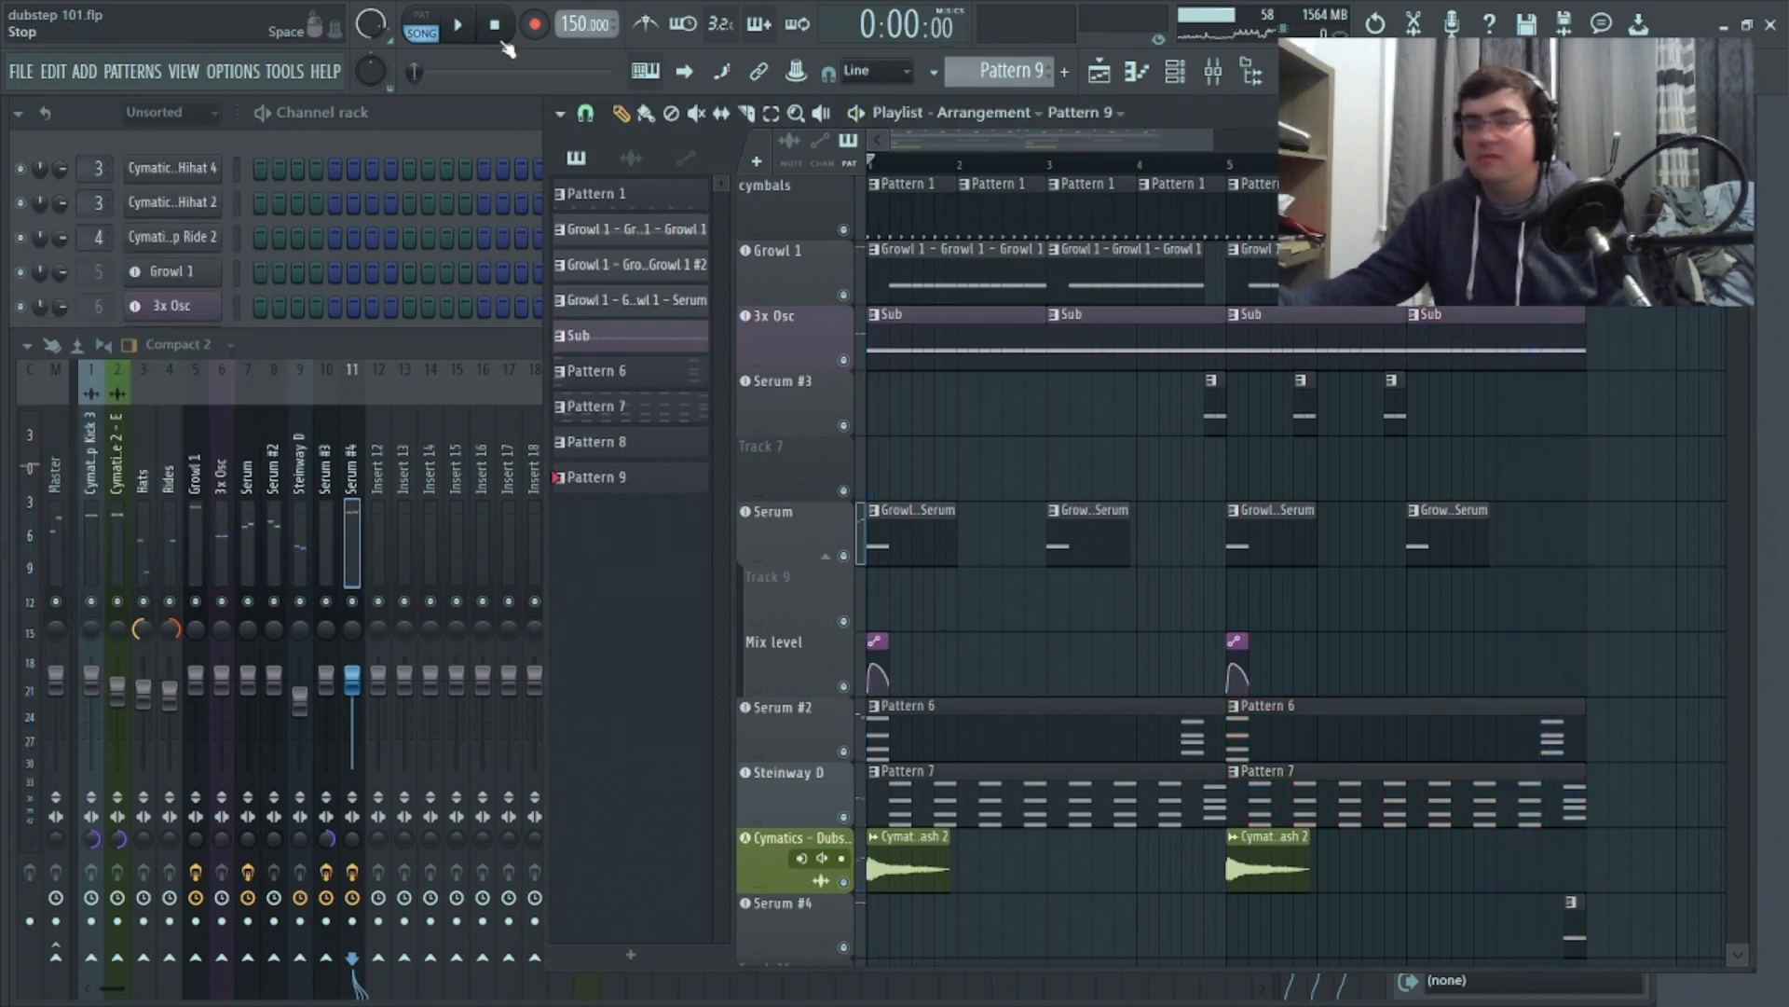
click(460, 26)
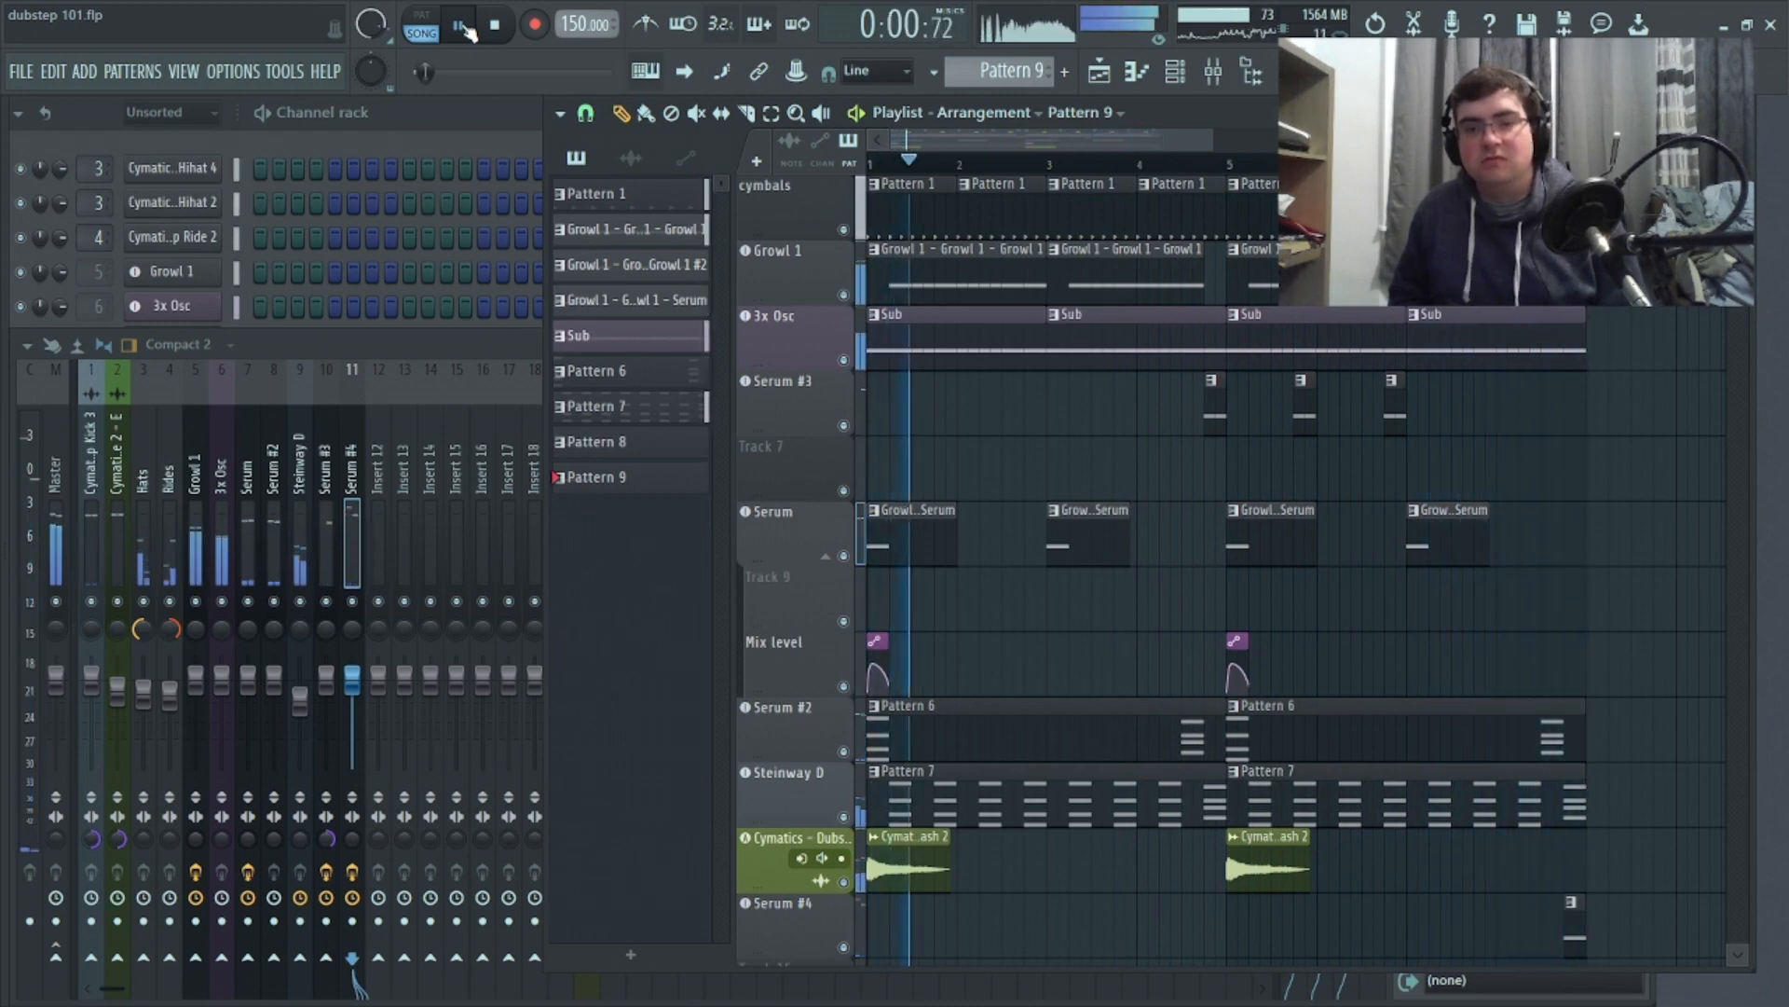
click(501, 21)
Check Serum #3's OTT settings and set that mixer track's stereo separation to 94% merged
click(329, 486)
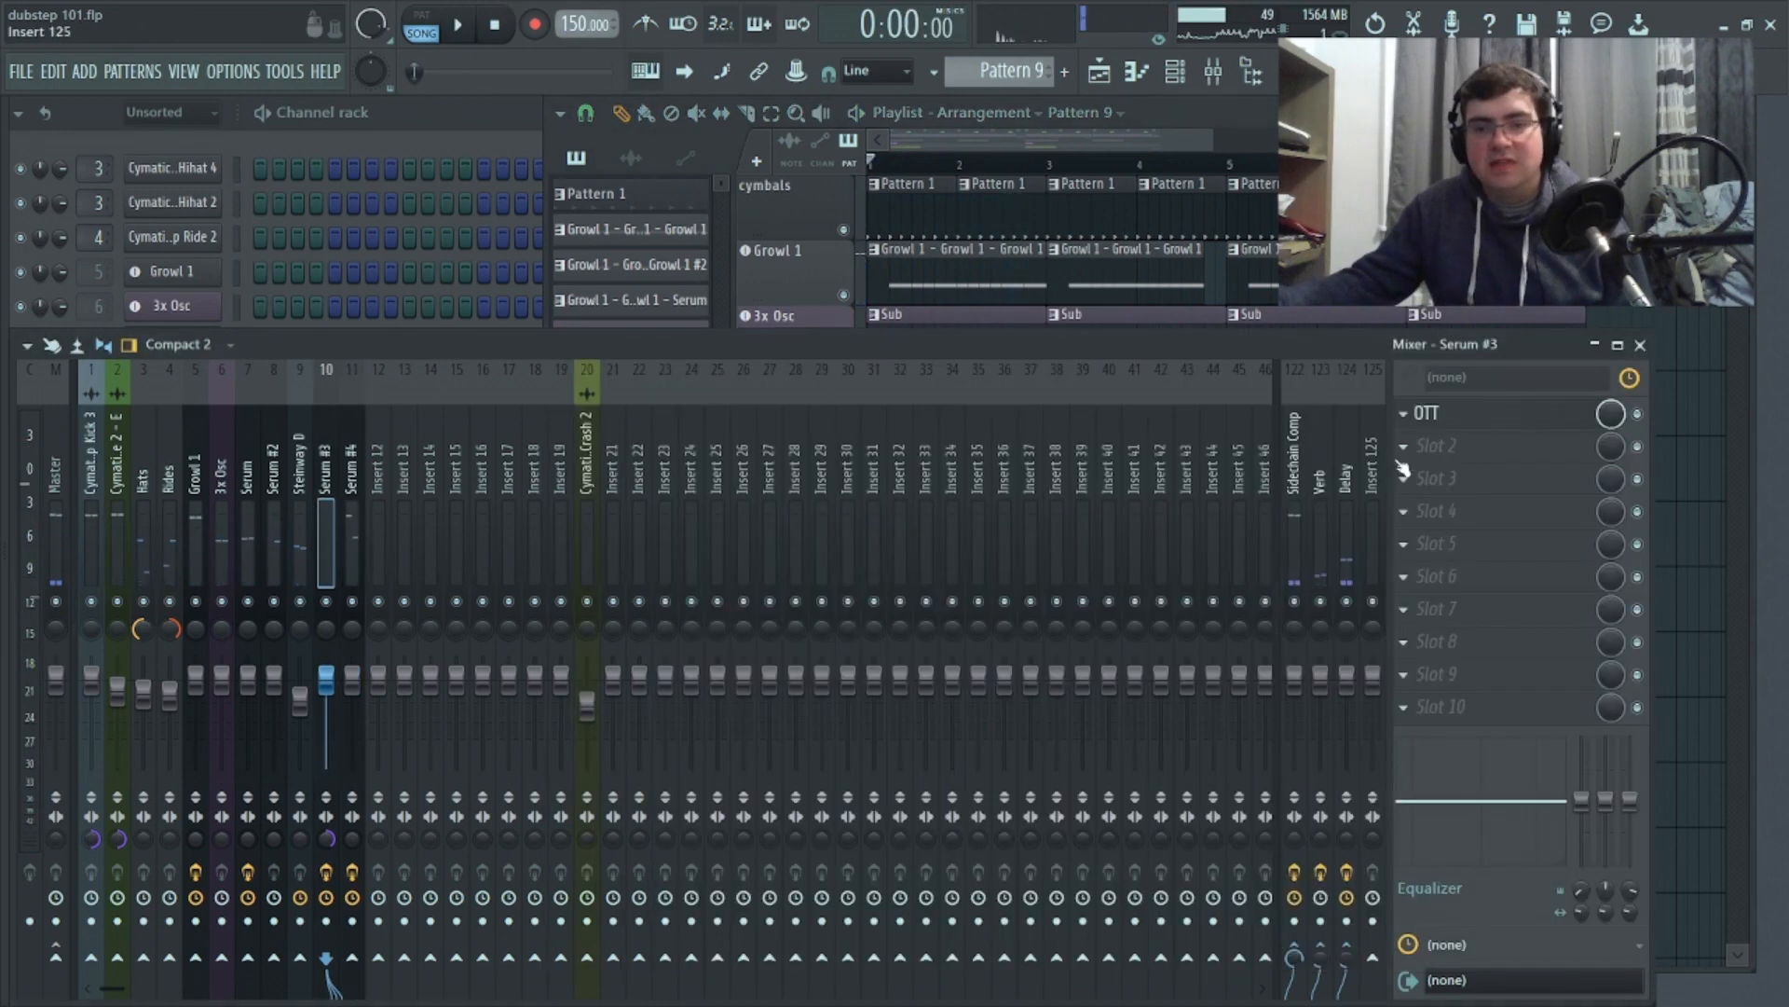
click(1485, 413)
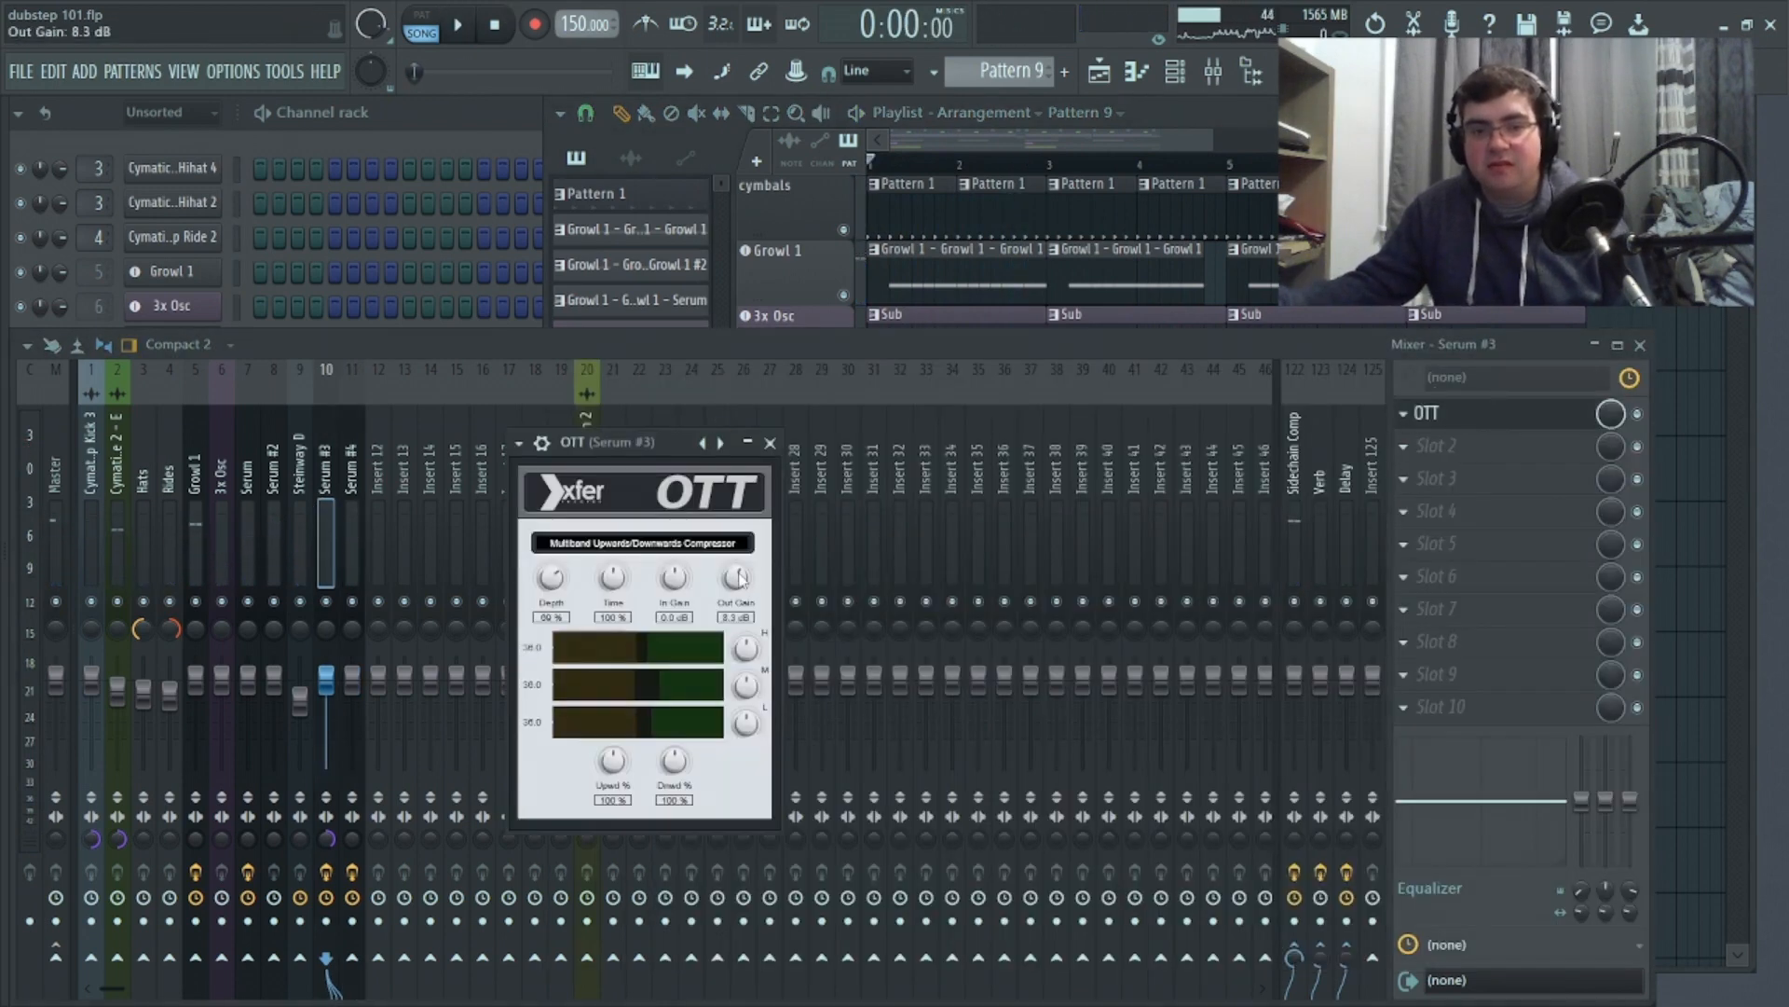
drag(326, 839, 326, 827)
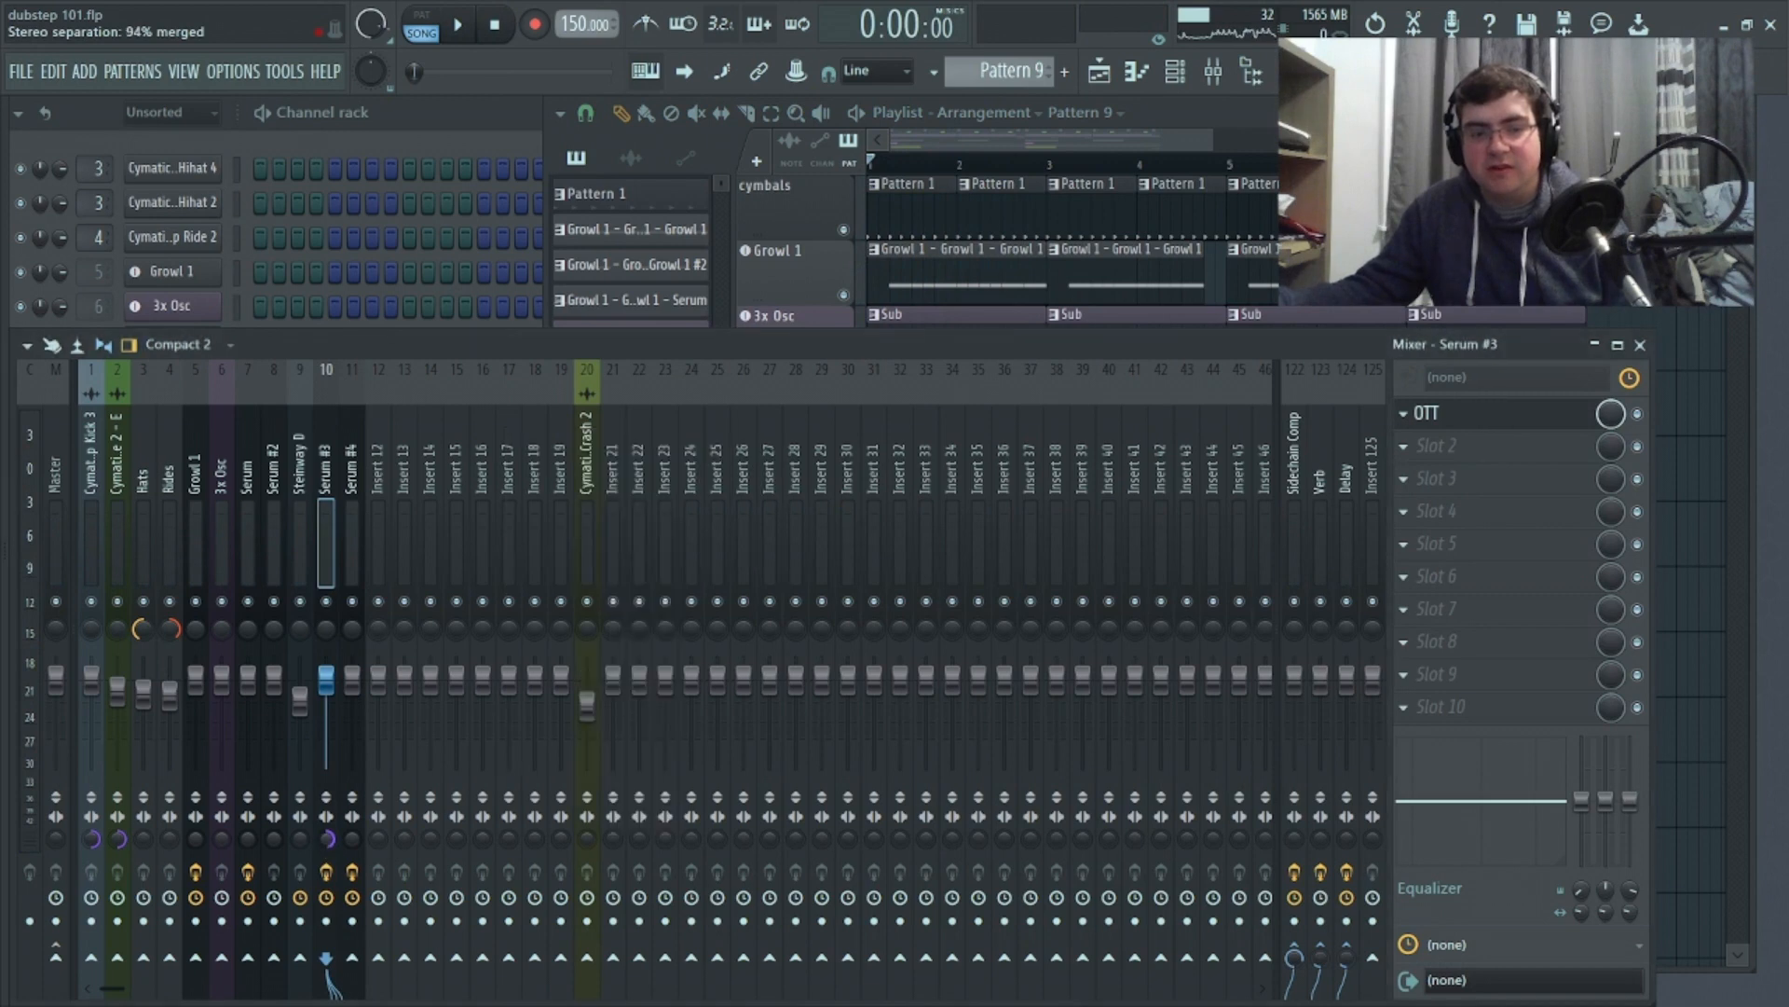
Start song playback and add Fruity Compressor after OTT on the Serum #3 mixer track
key(space)
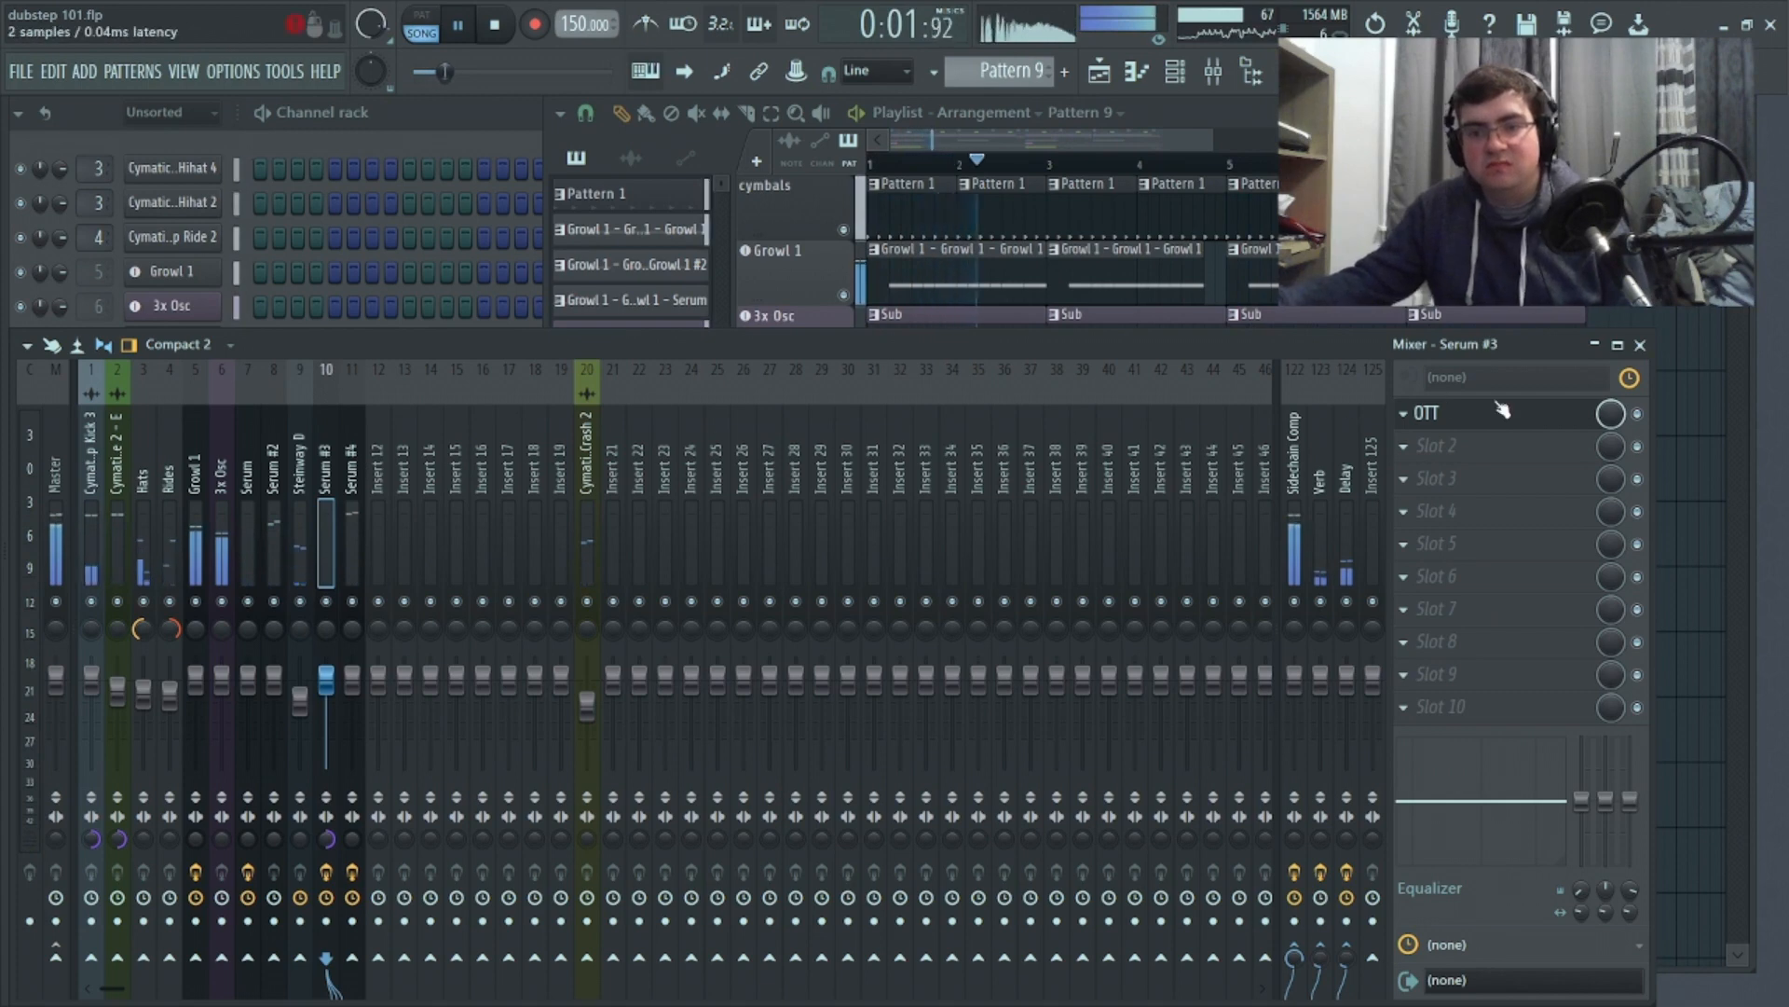
click(1466, 406)
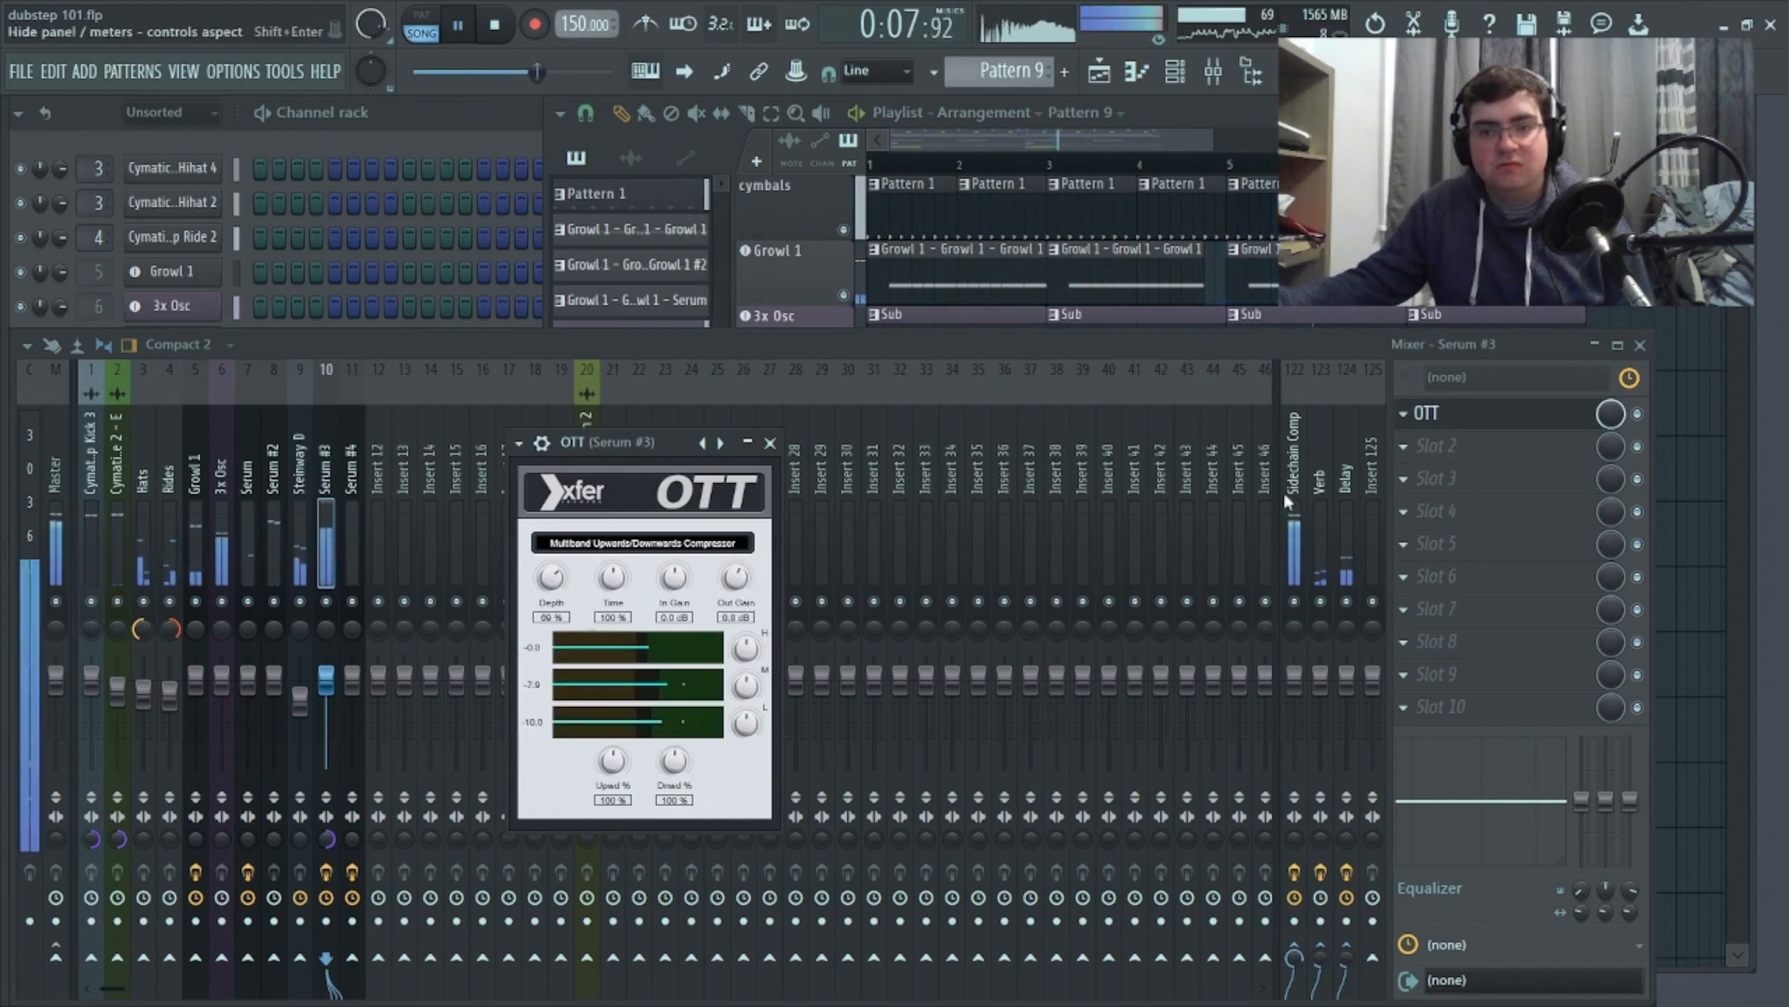
click(1437, 455)
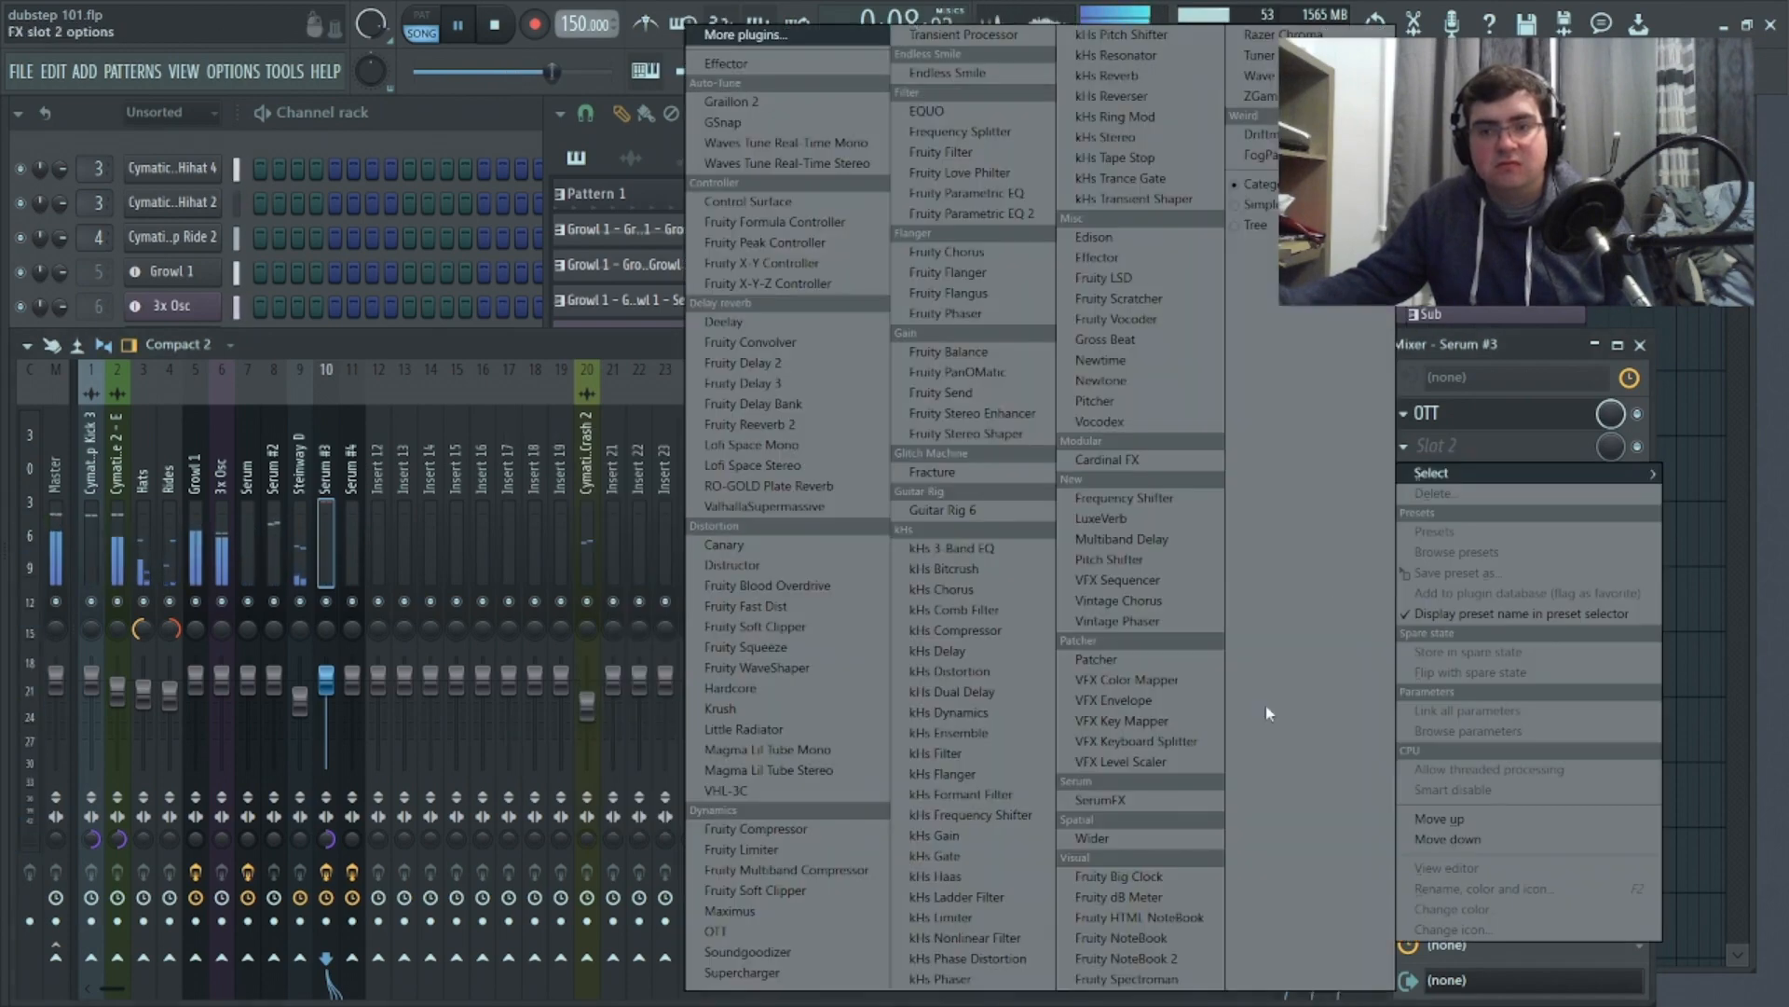
click(875, 822)
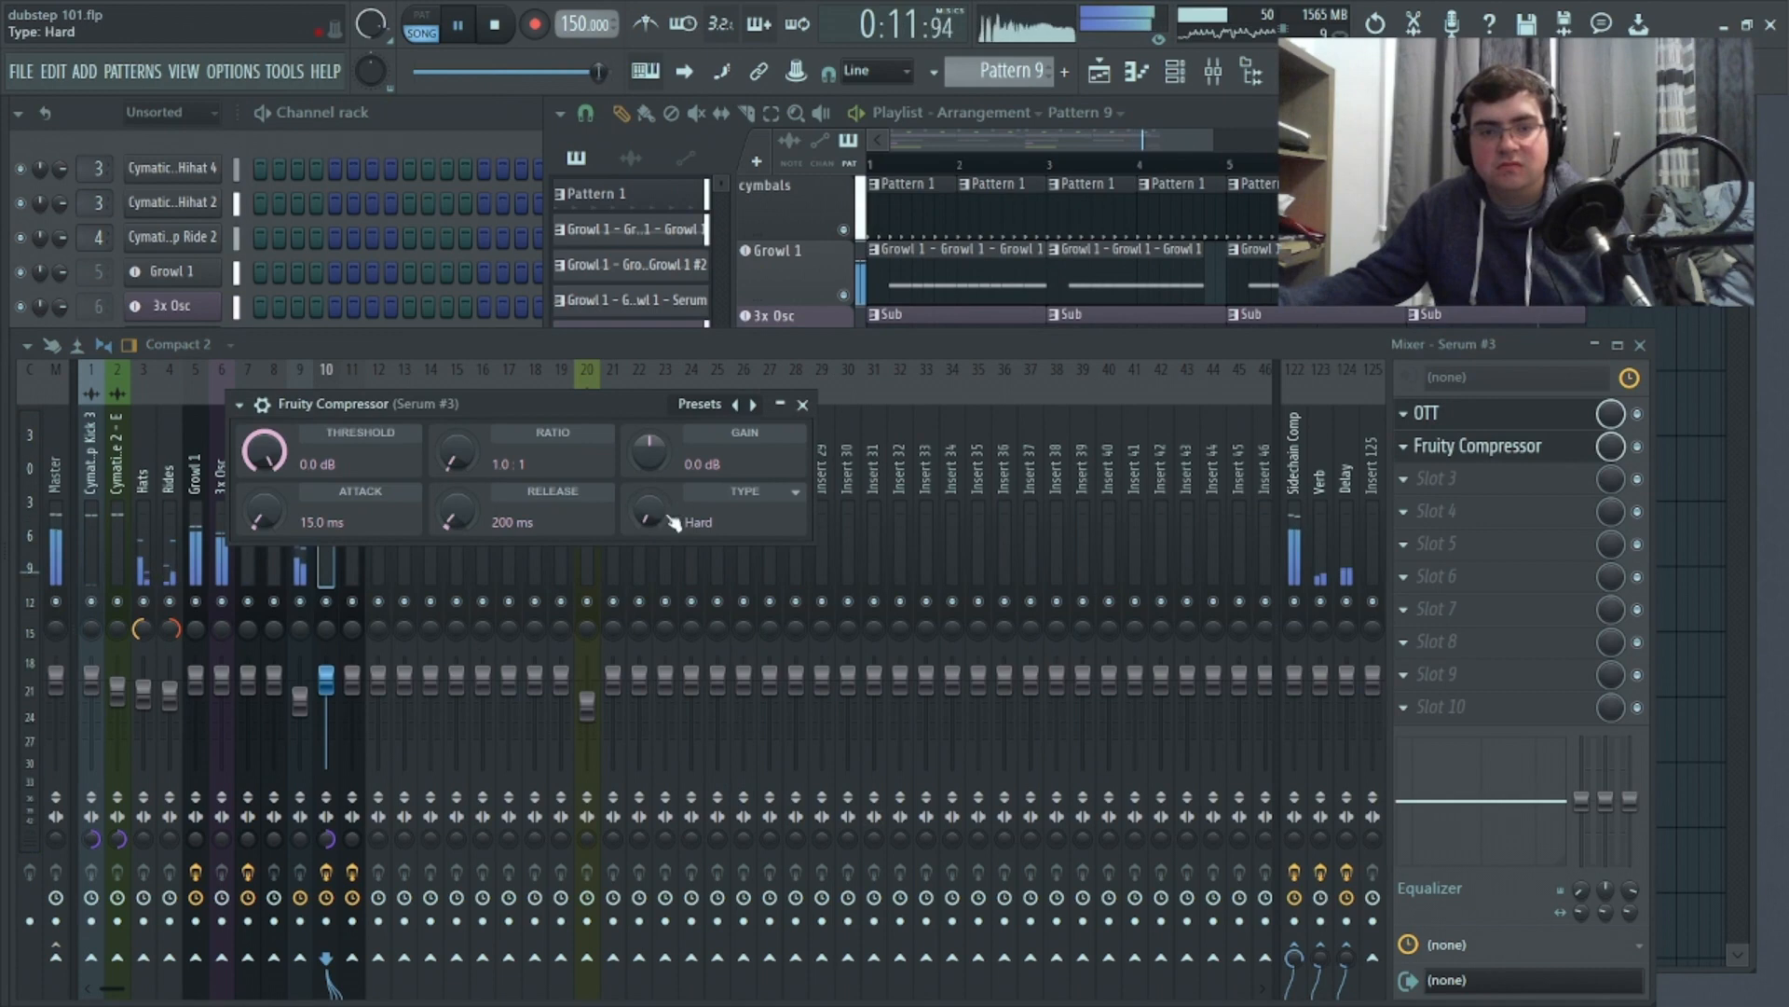
Set Serum #3's Fruity Compressor to Vintage type, -38.7 dB threshold, 3.9:1 ratio and 19.2 dB gain
mouse_move(645, 511)
mouse_down()
mouse_move(646, 446)
mouse_move(645, 487)
mouse_up()
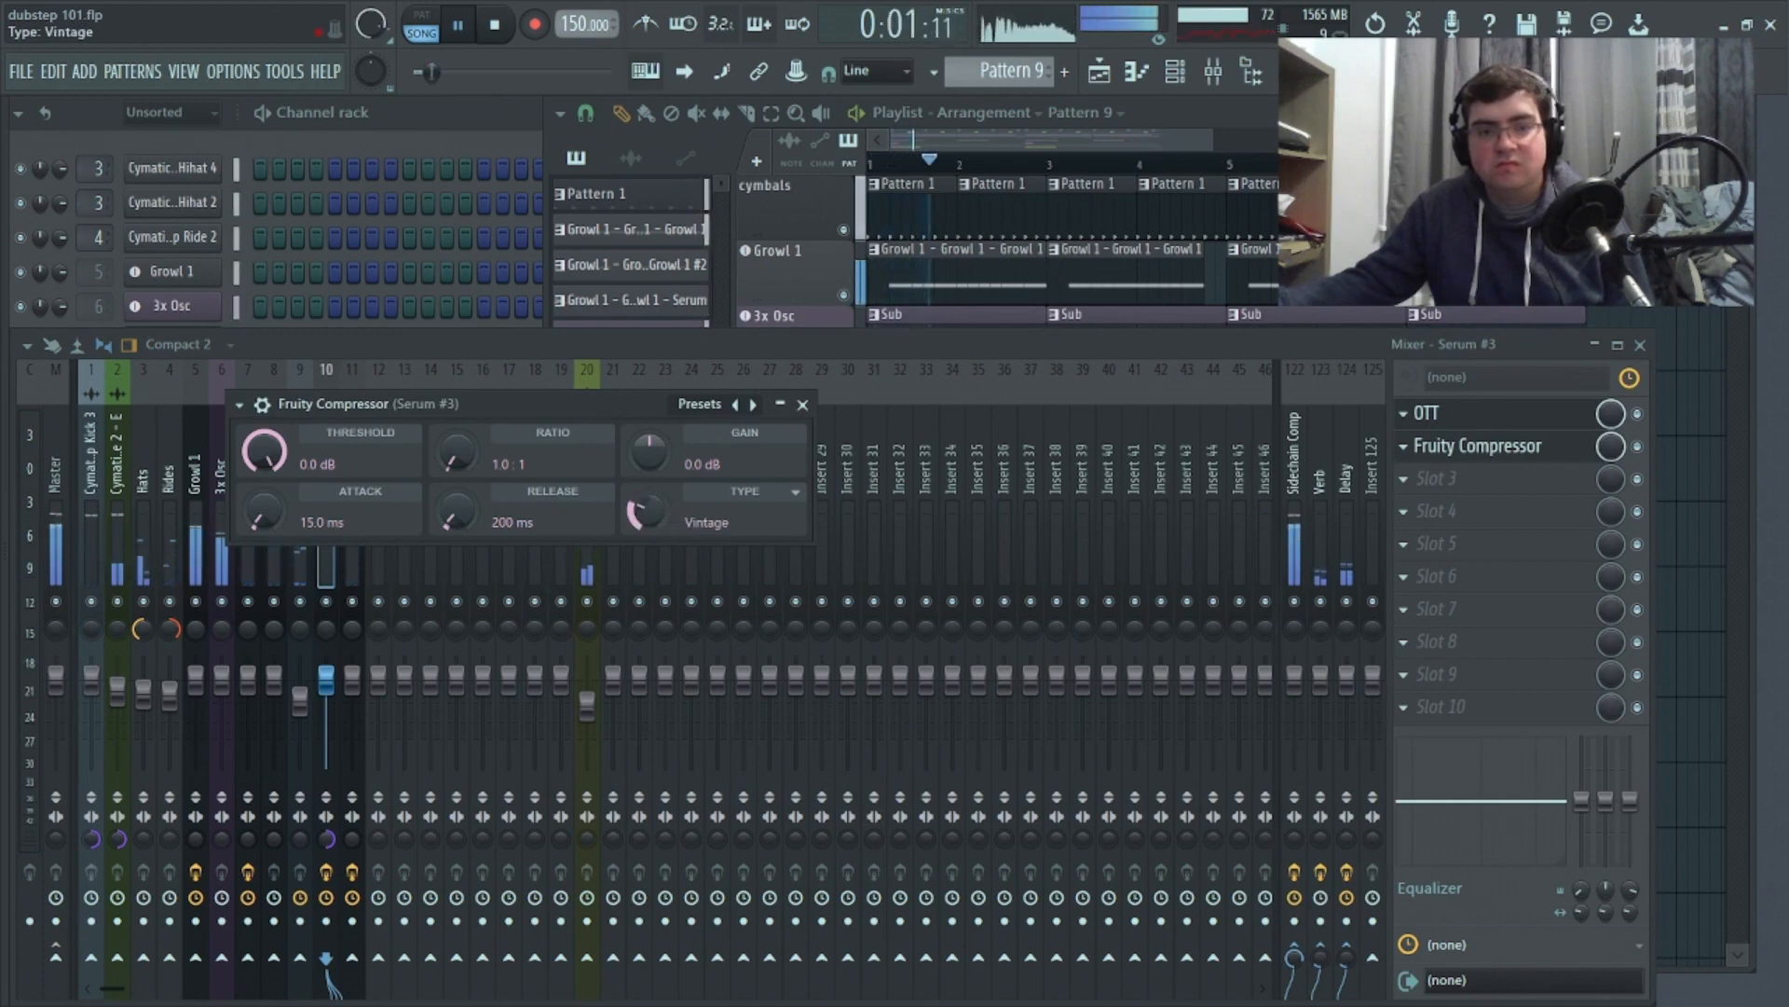
drag(247, 454, 250, 522)
drag(447, 406, 787, 406)
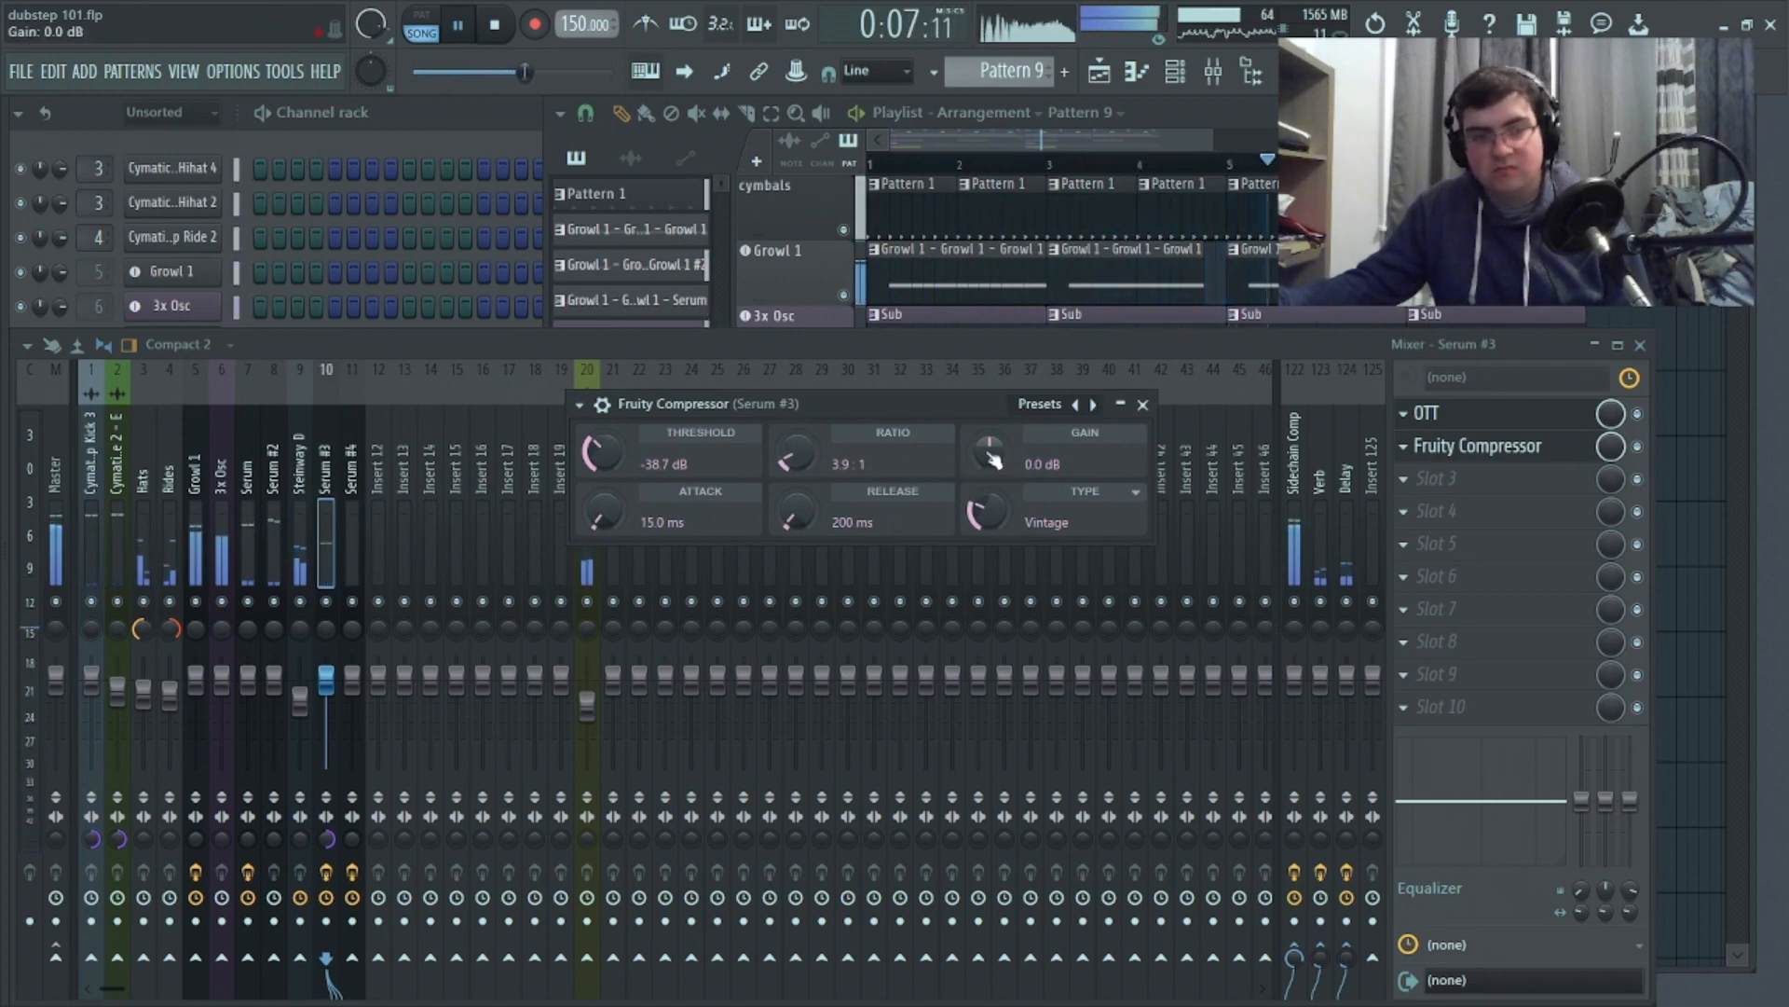
drag(990, 450, 993, 440)
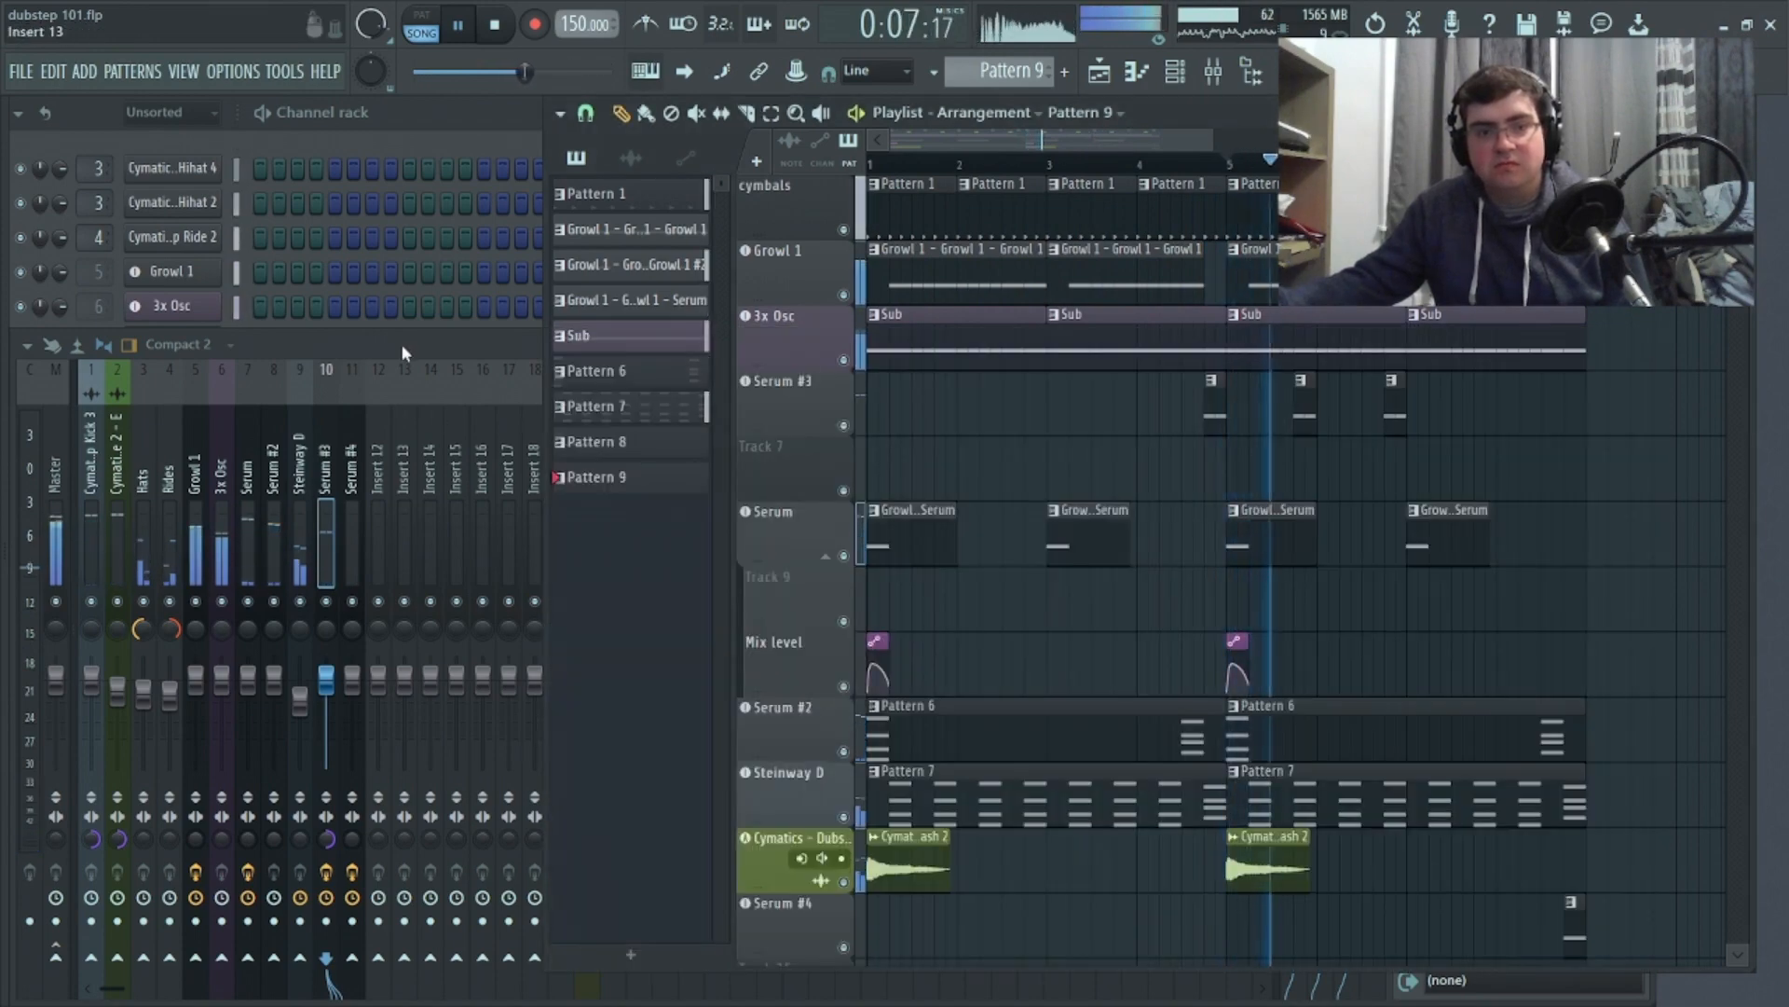
click(407, 341)
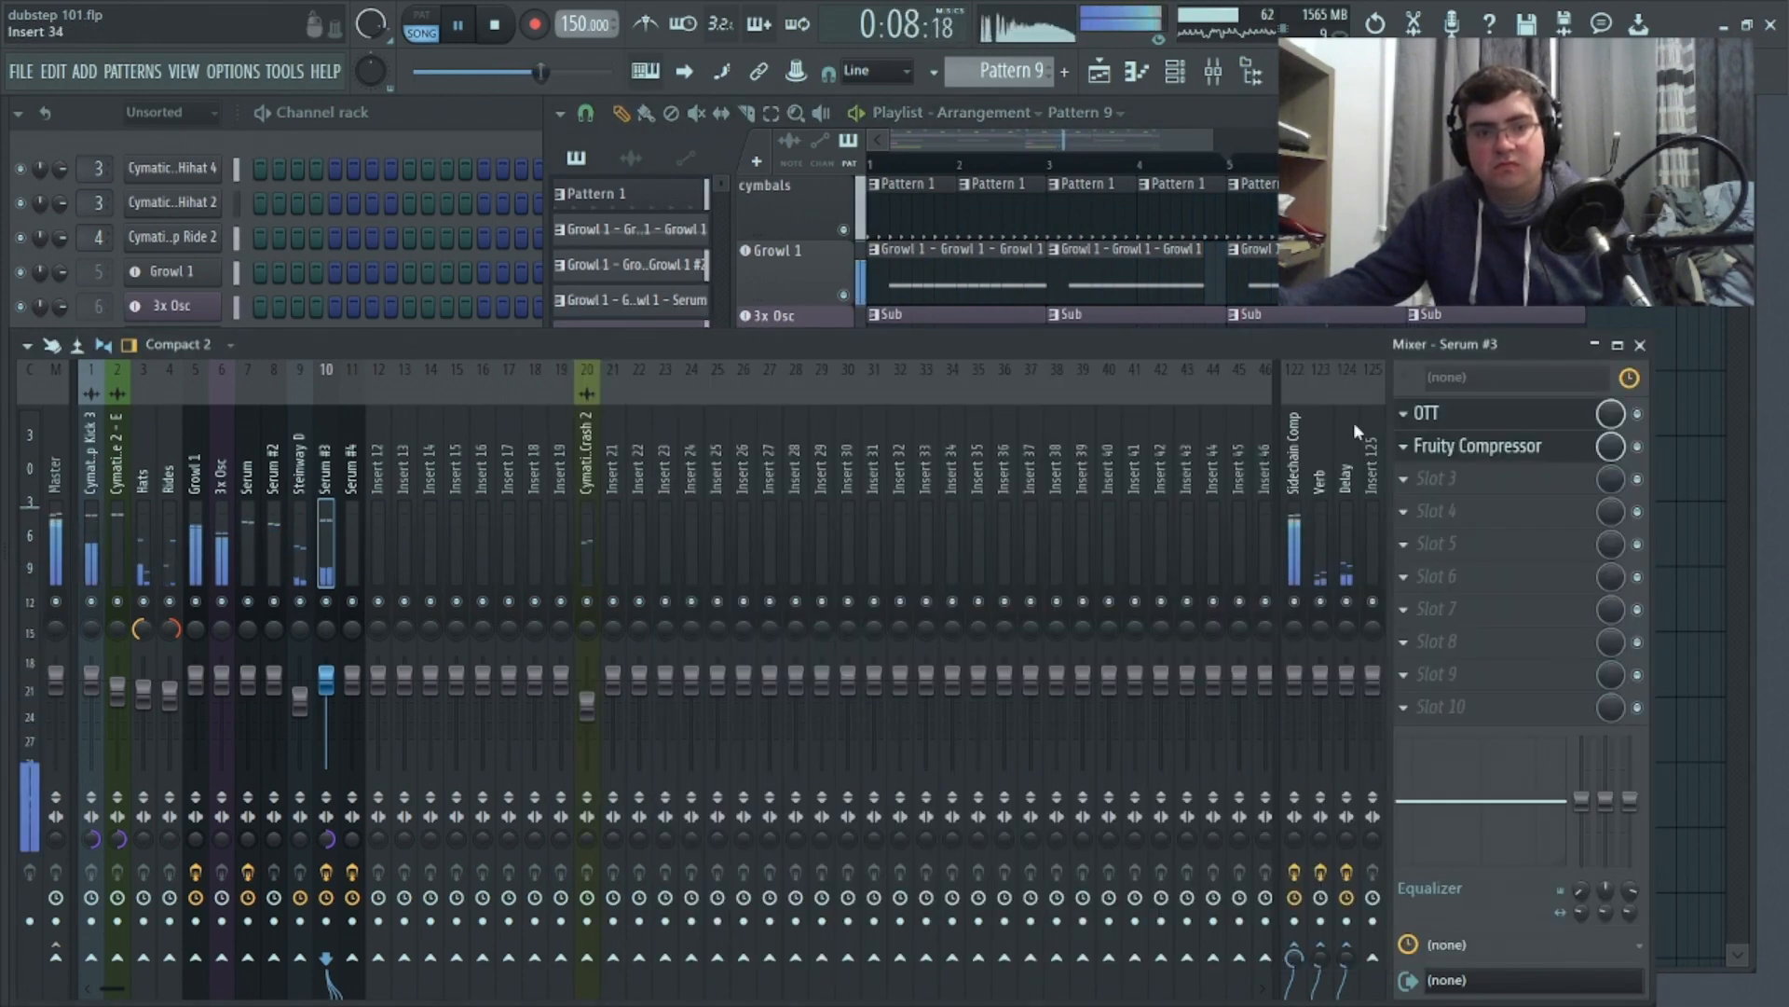
click(1514, 448)
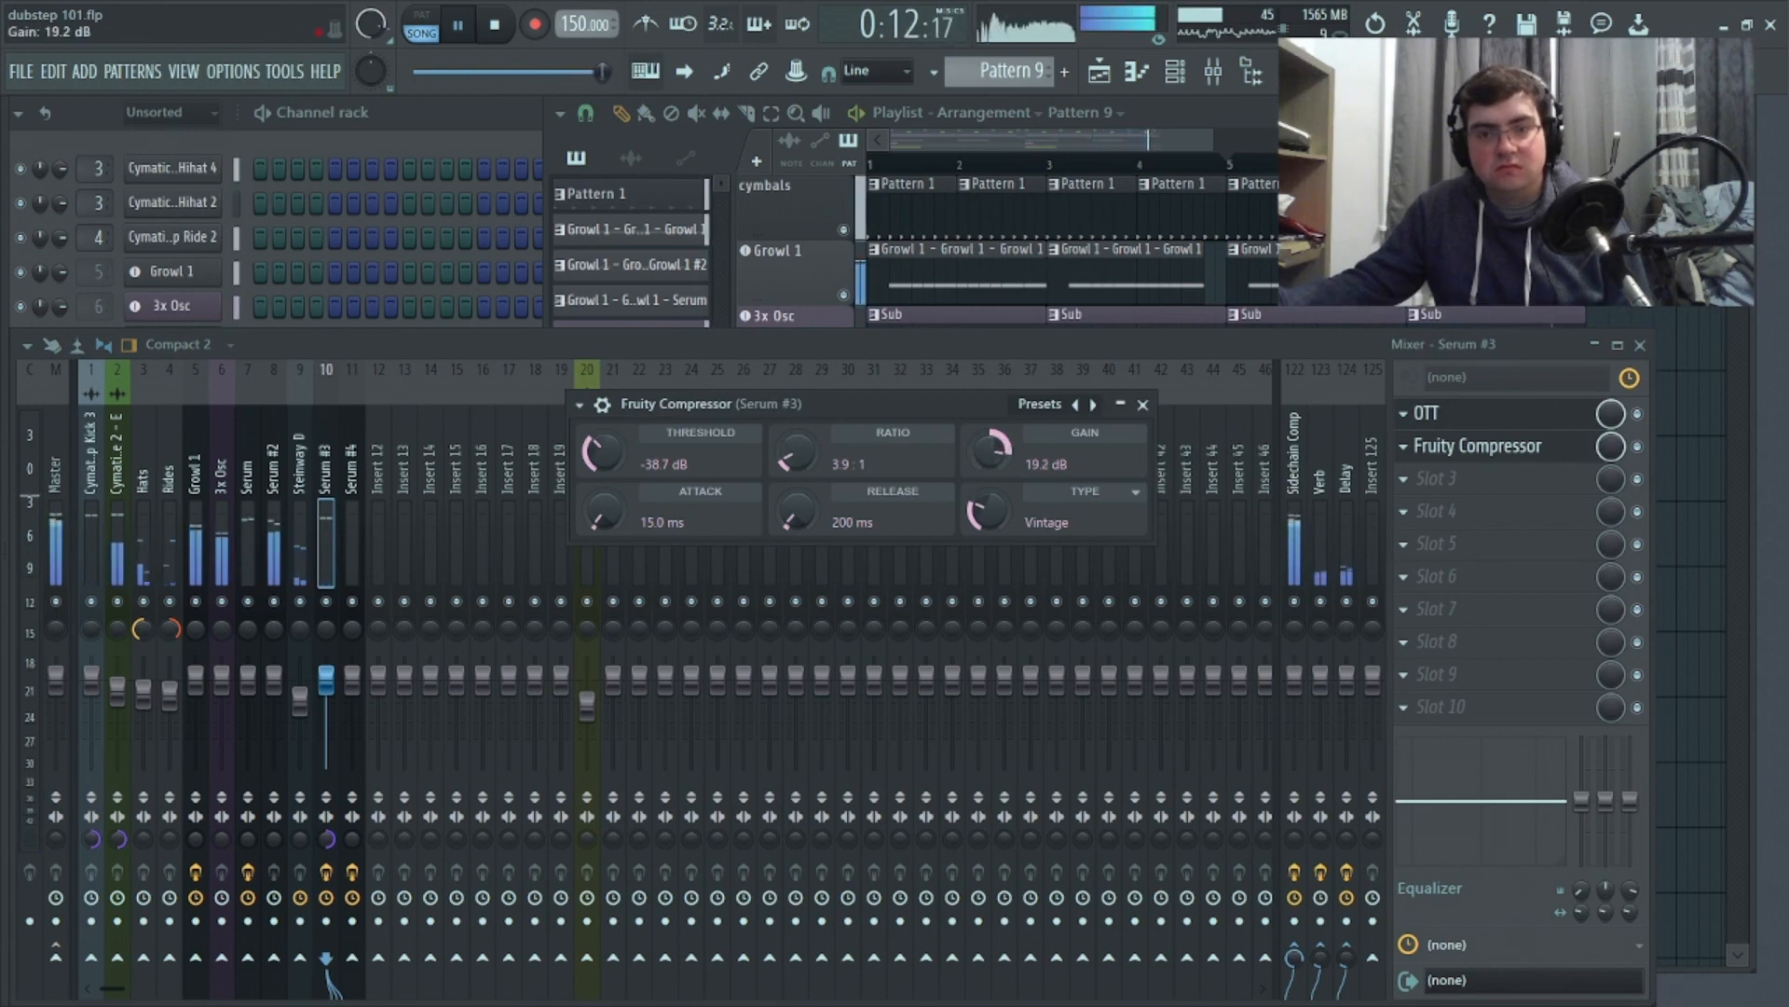
Replay from the middle of bar 5, set the compressor's gain to 21.2 dB, and return the stopped playhead to the start
click(1276, 162)
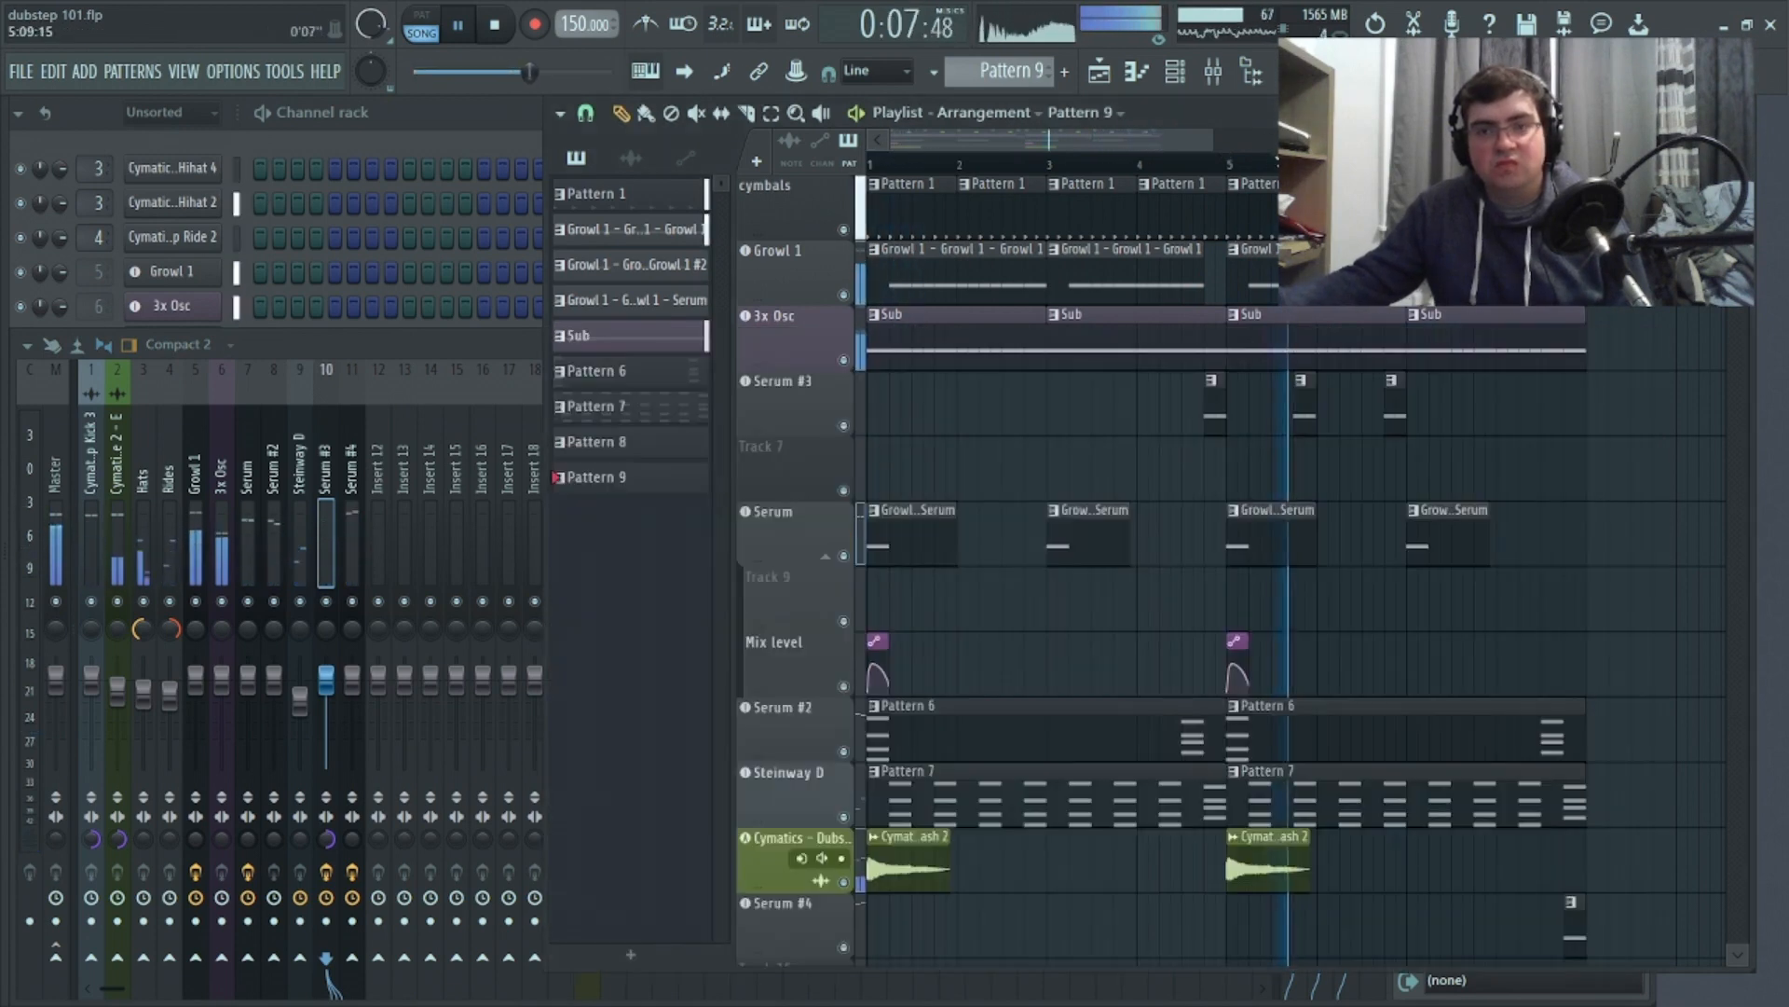
click(462, 337)
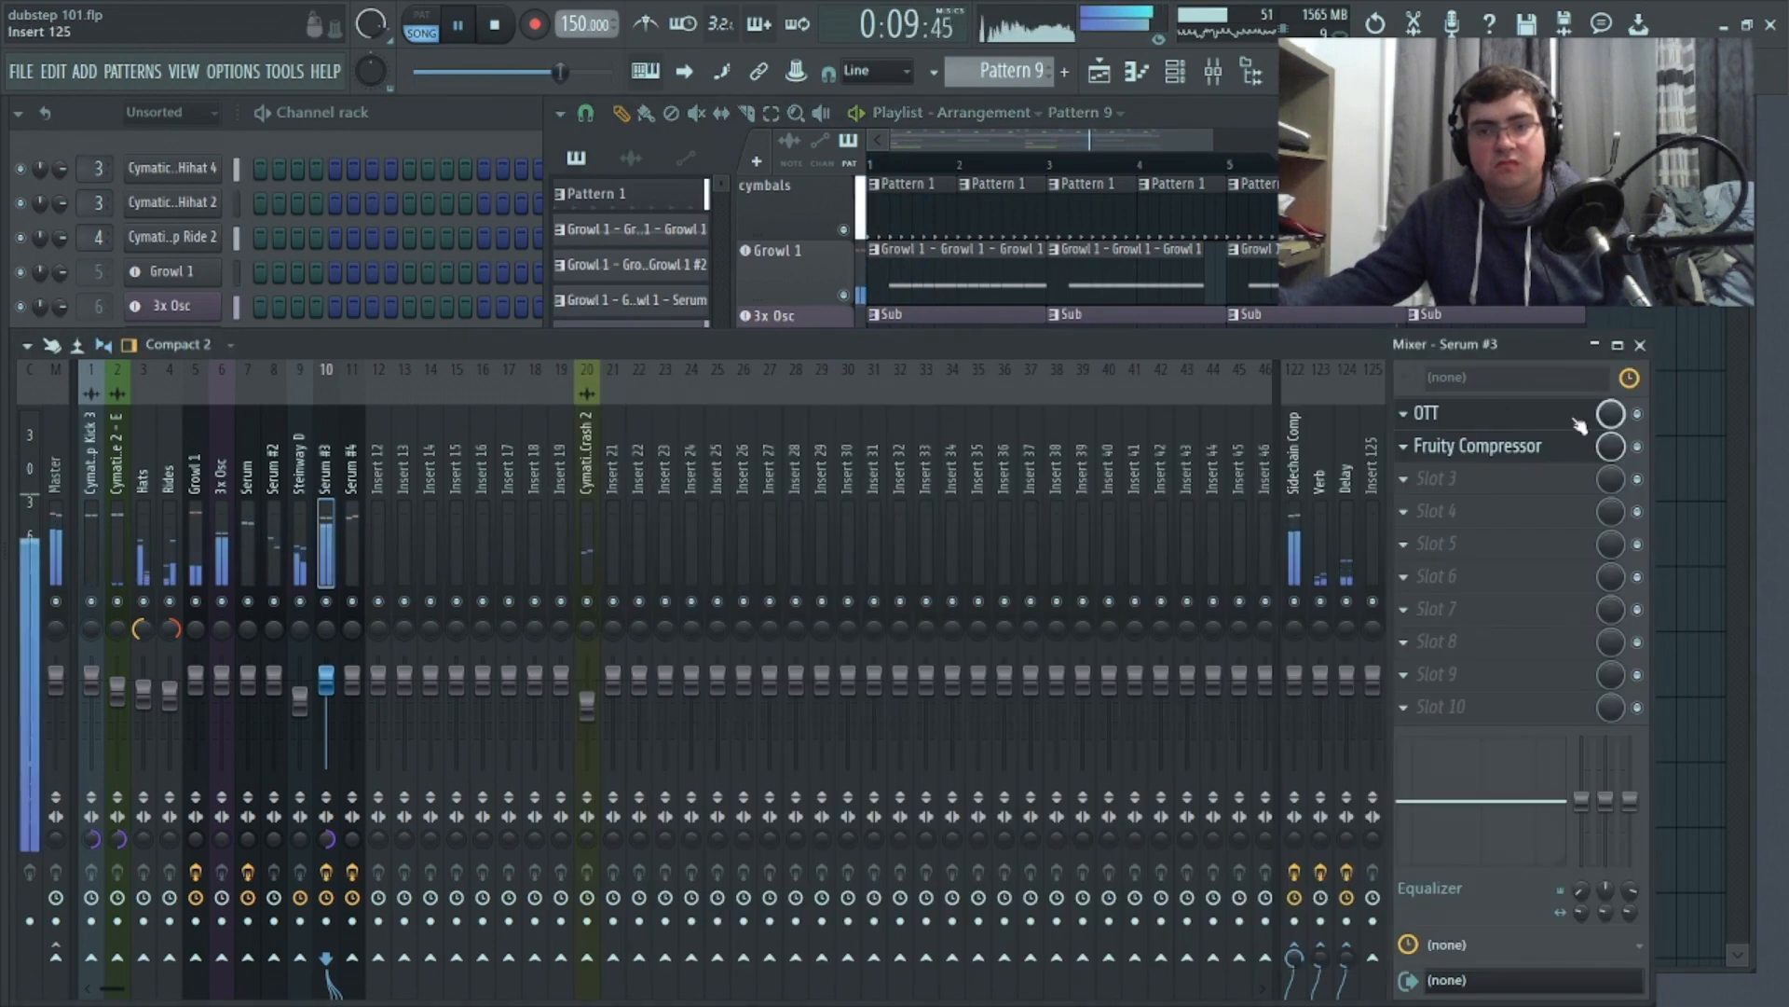
click(1472, 447)
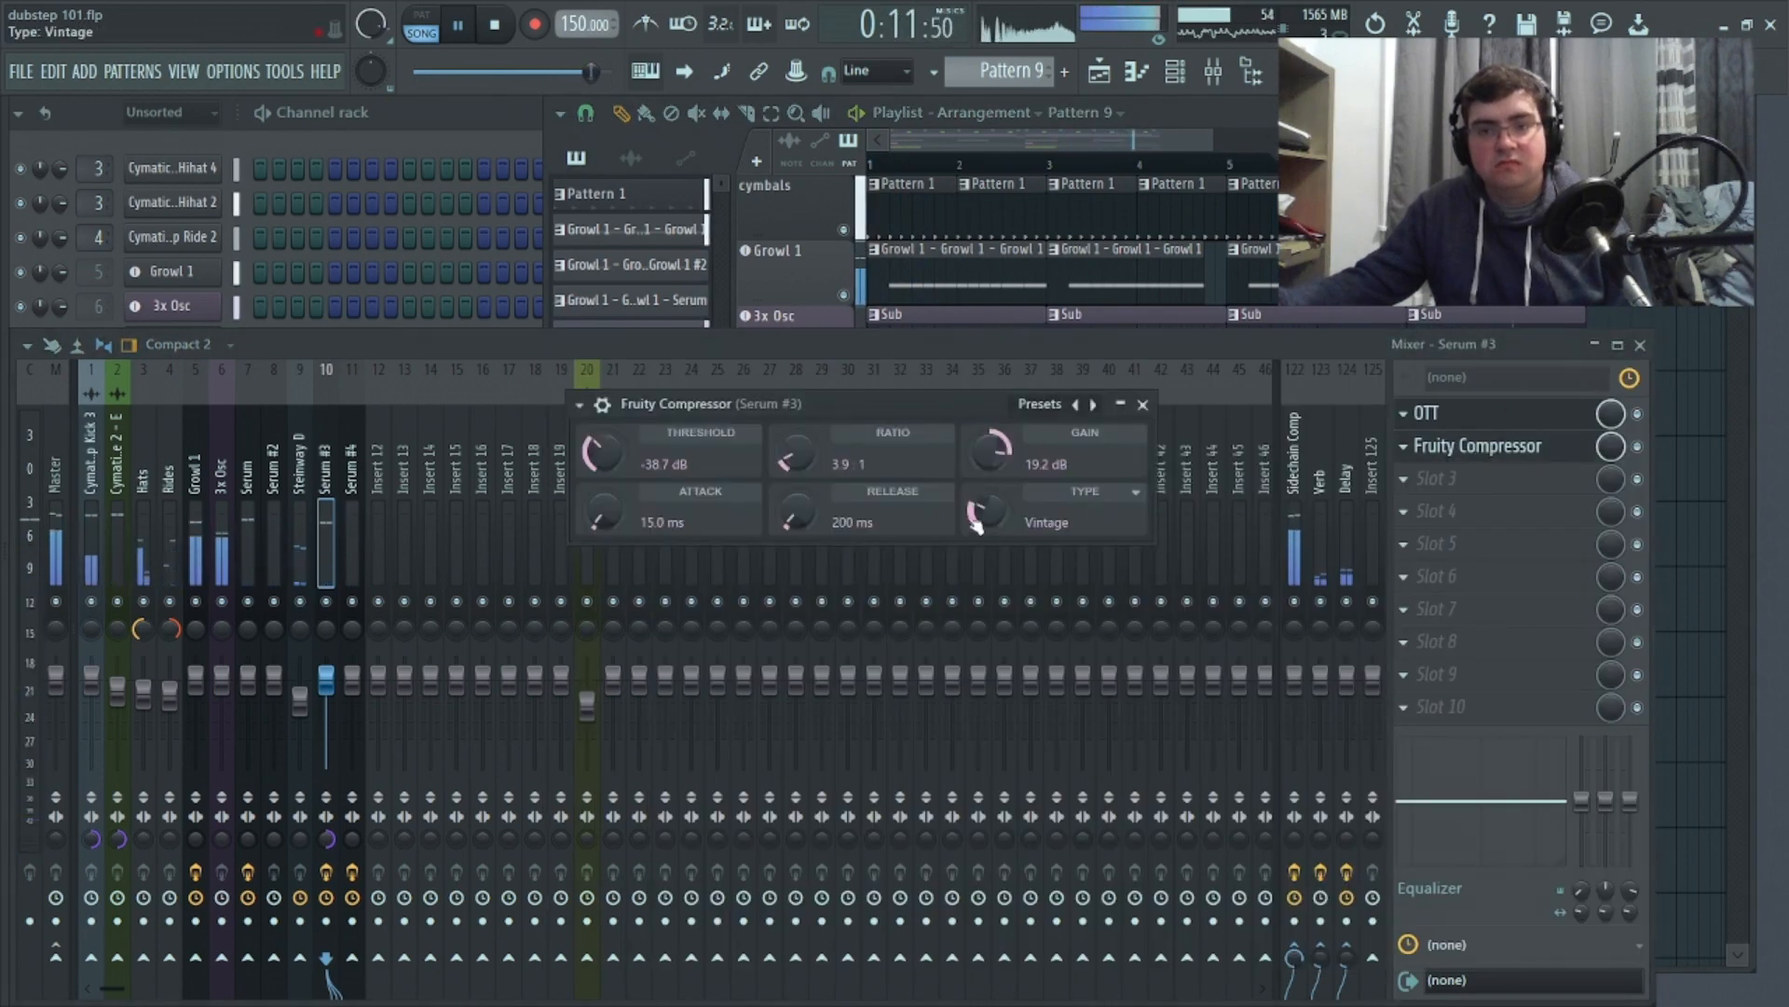
scroll(1003, 471, up, 2)
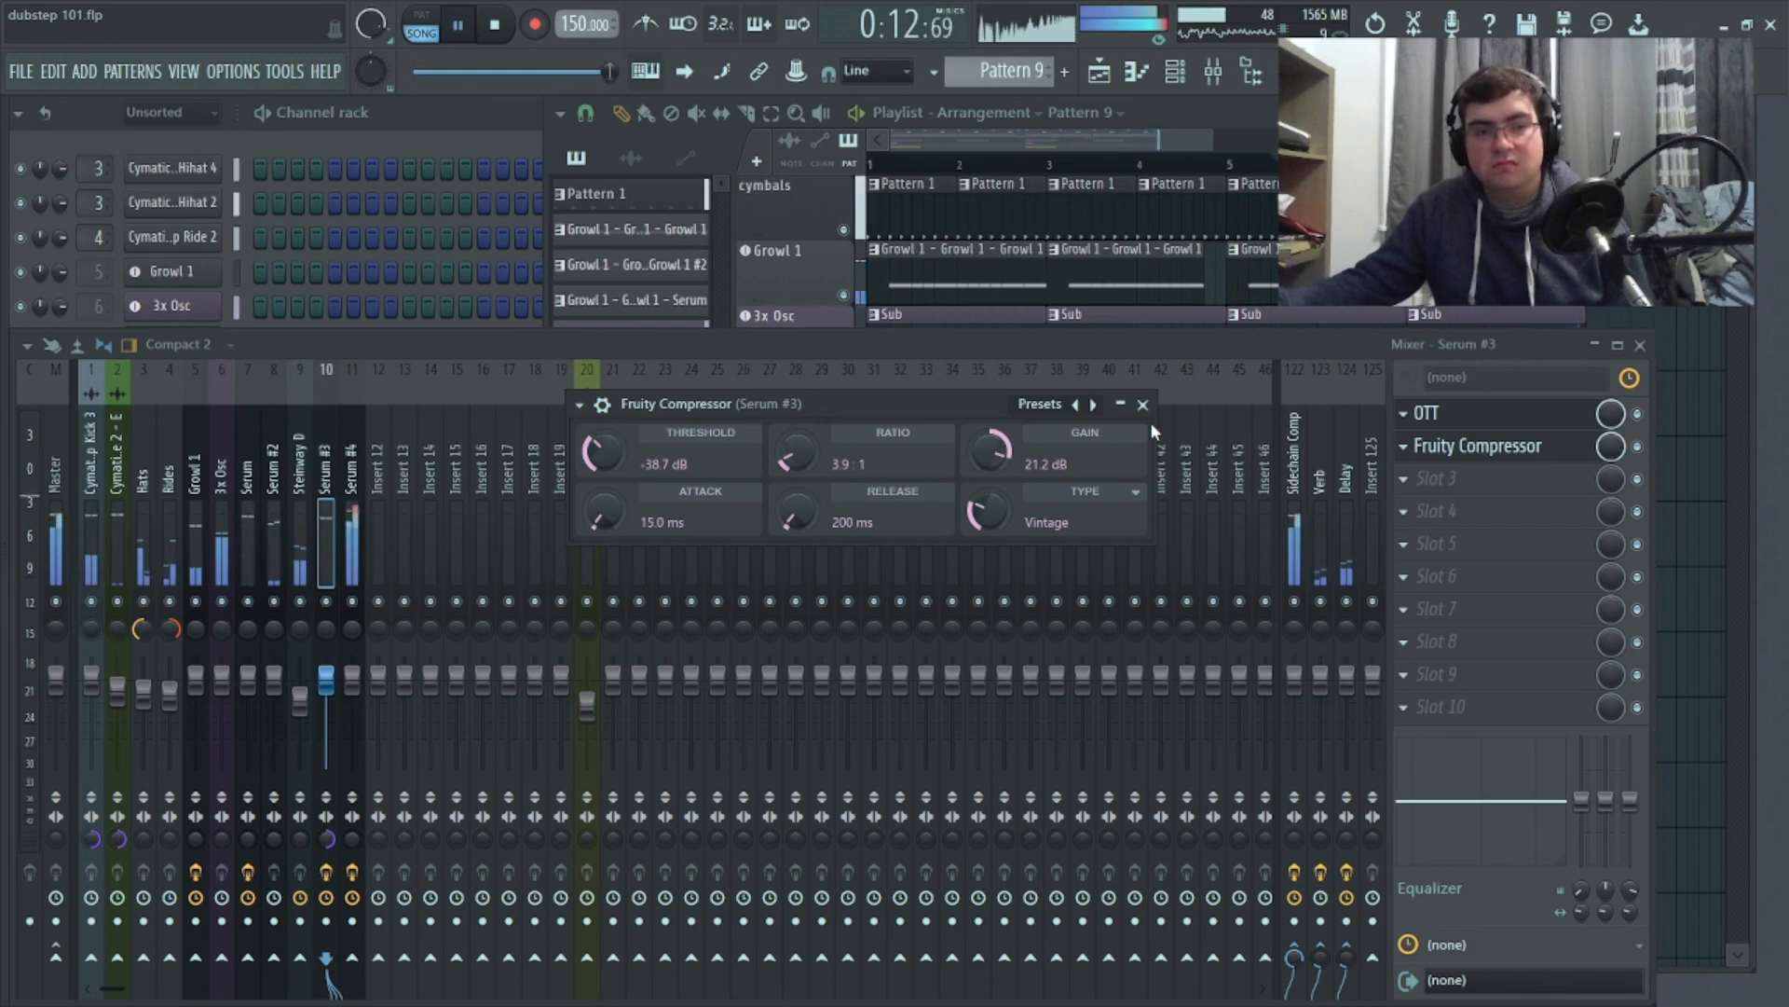
key(space)
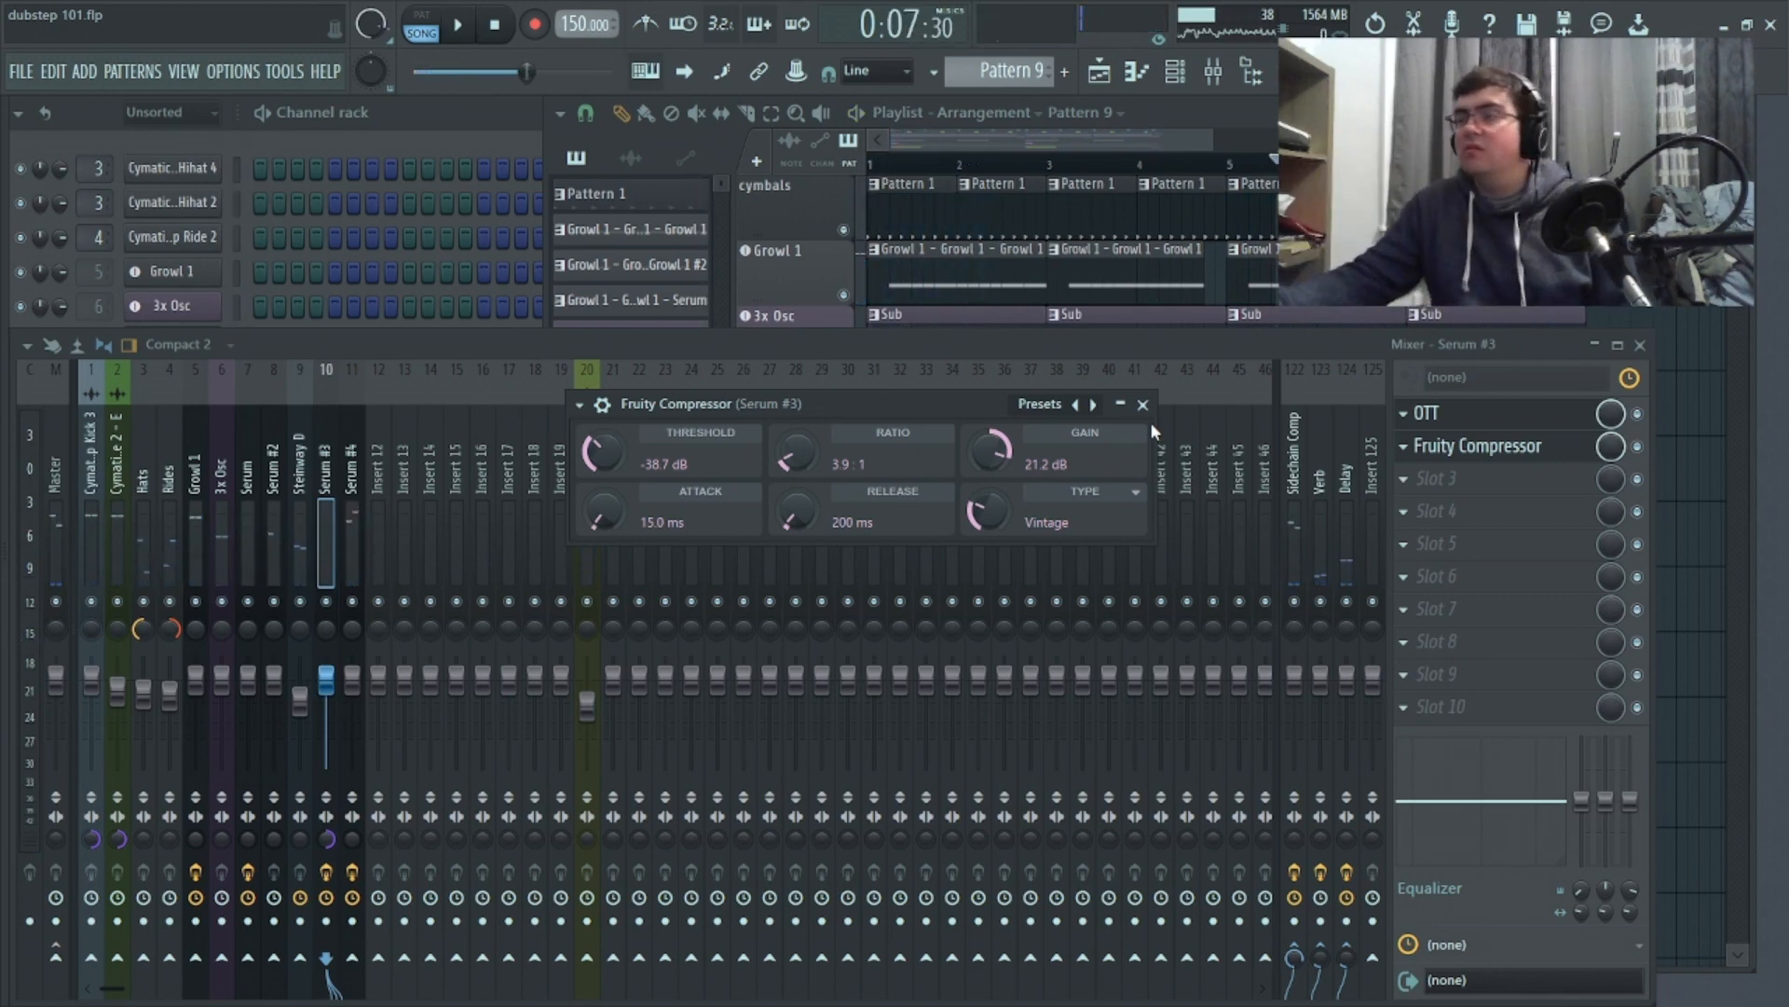
click(1374, 112)
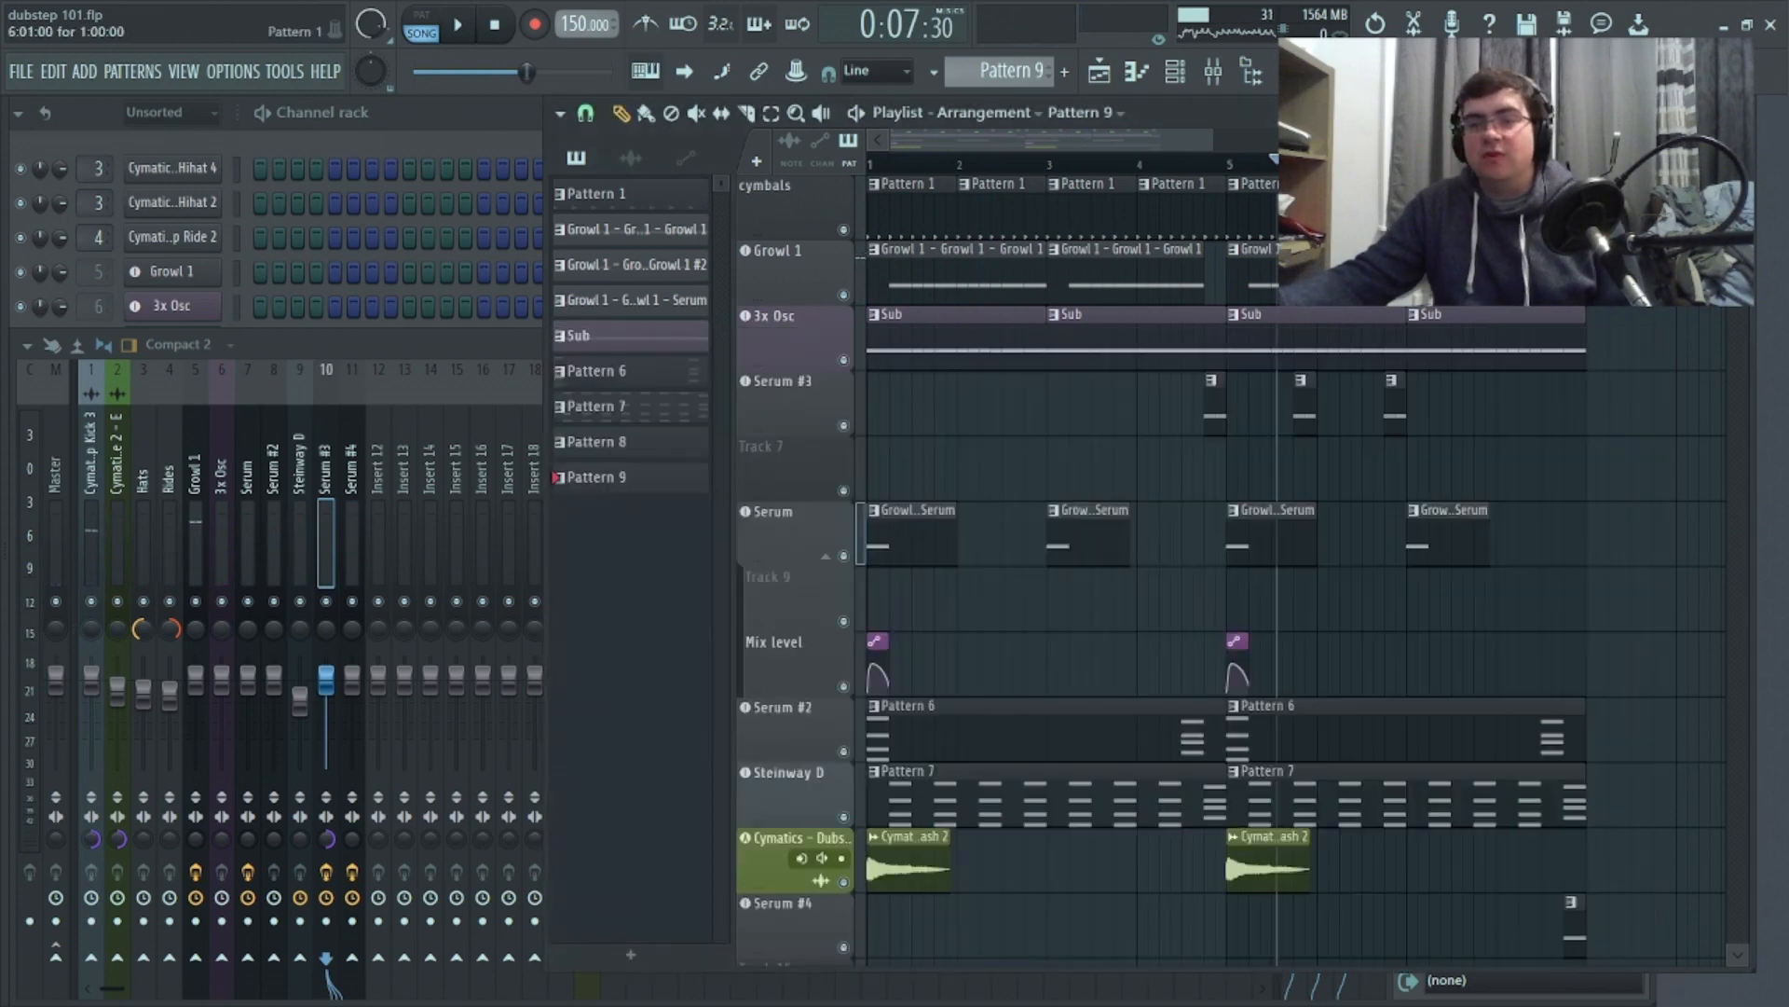
drag(1260, 168, 355, 108)
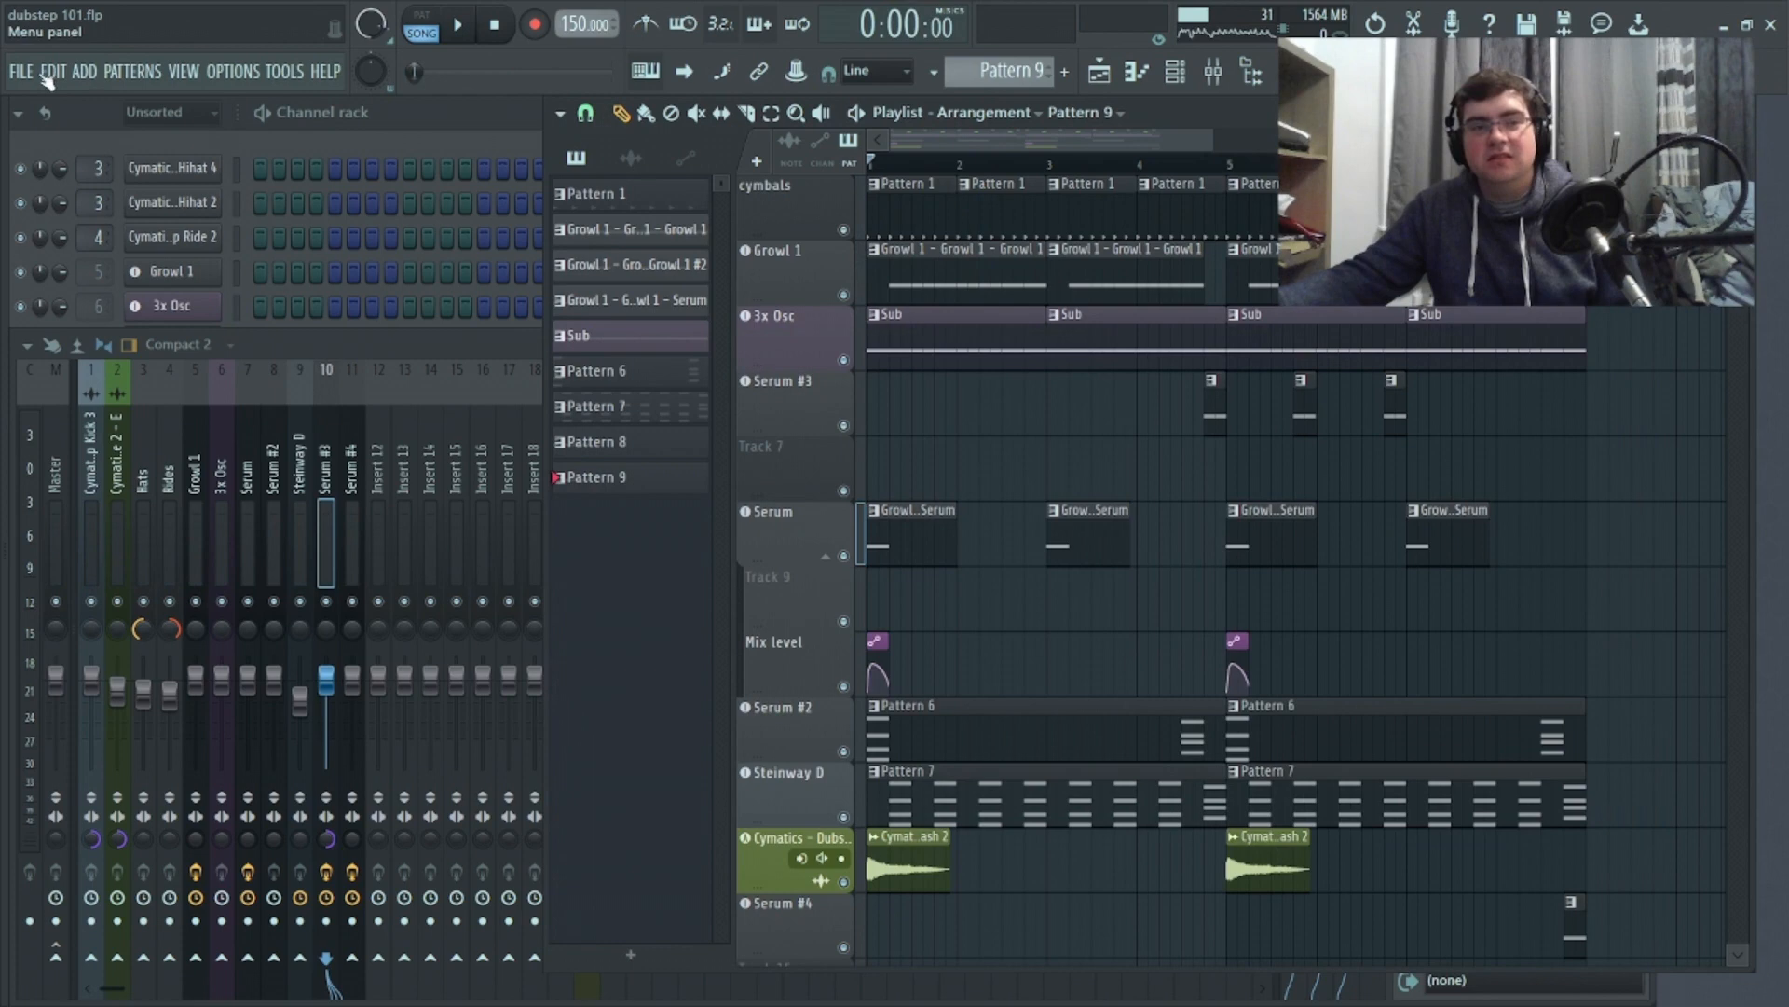